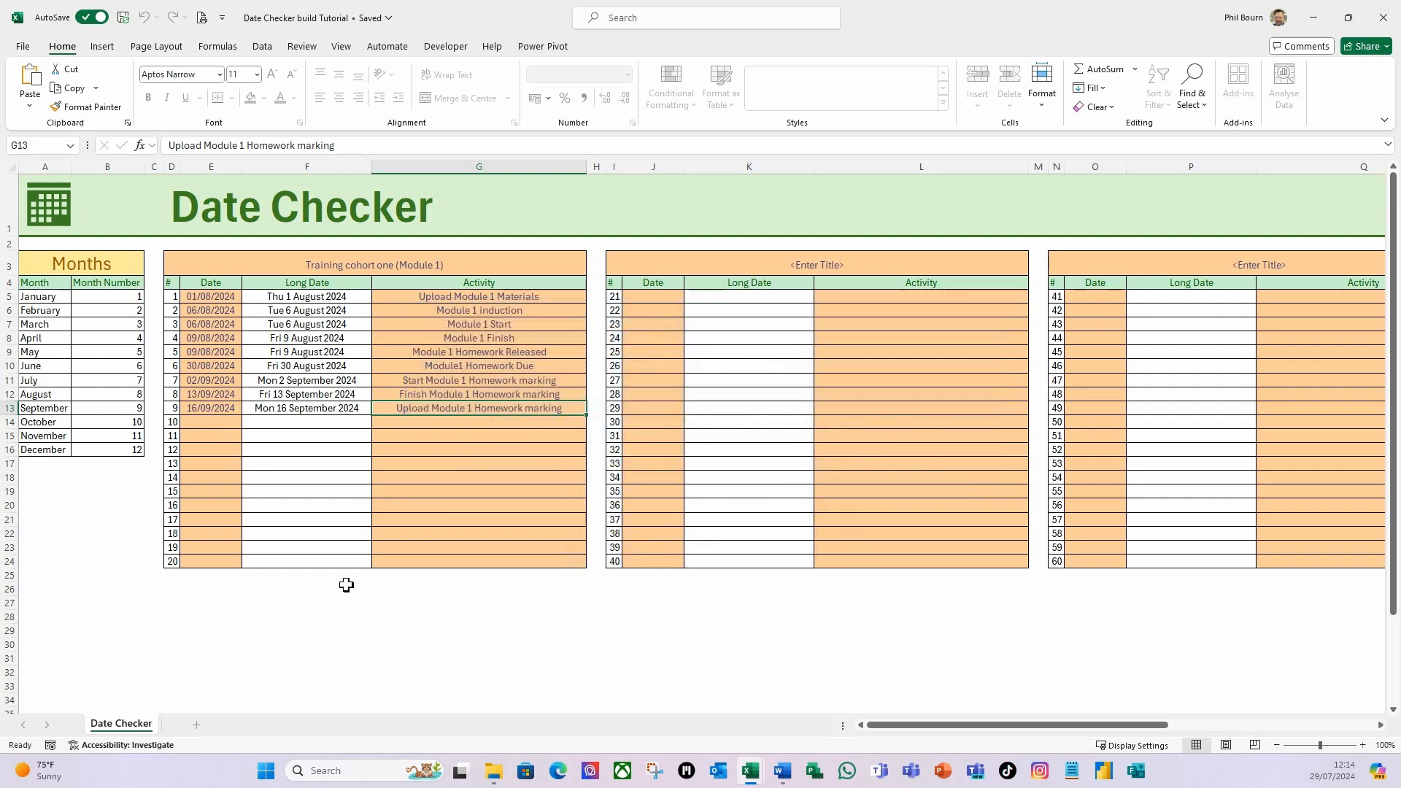
pyautogui.moveTo(881, 724); pyautogui.dragTo(1182, 781)
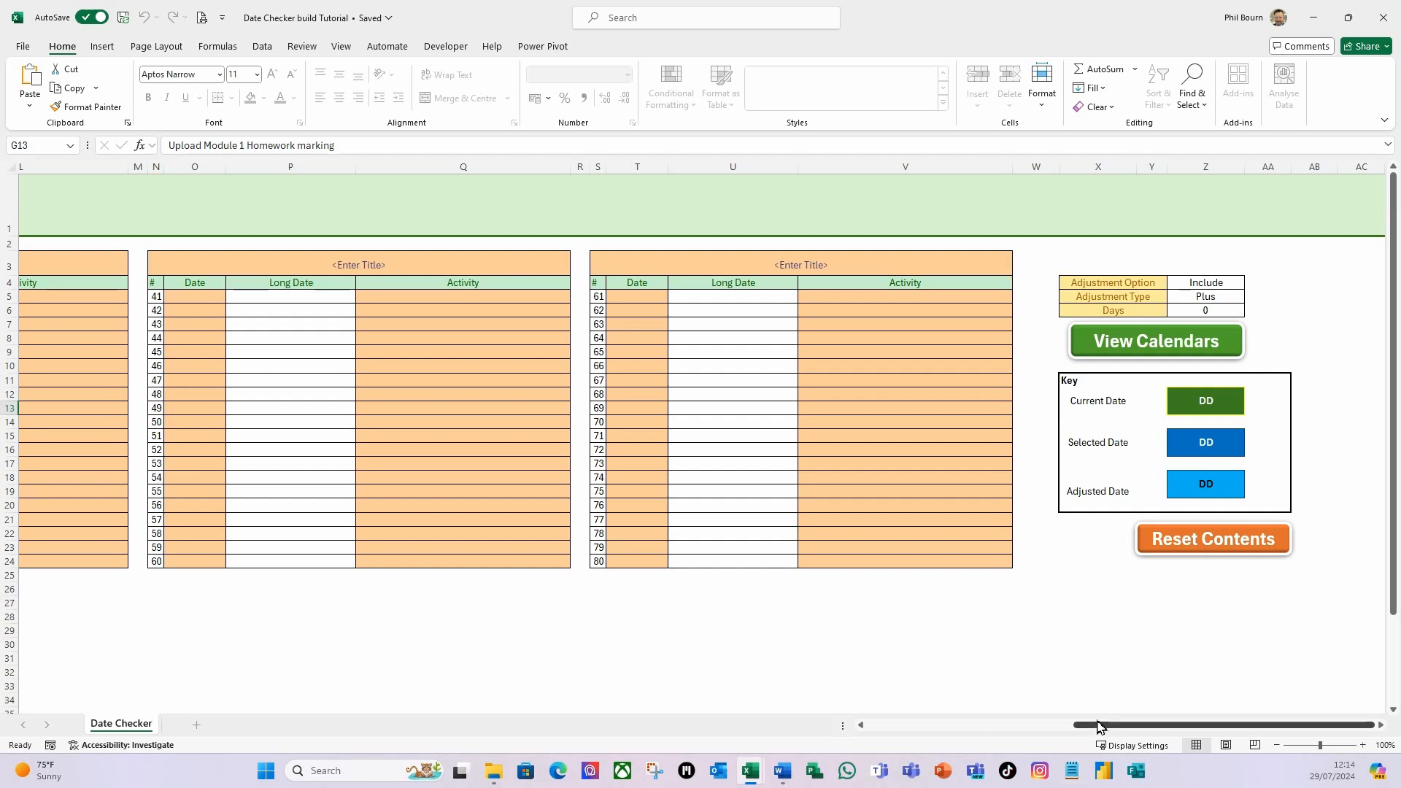
pyautogui.moveTo(1092, 733); pyautogui.dragTo(872, 738)
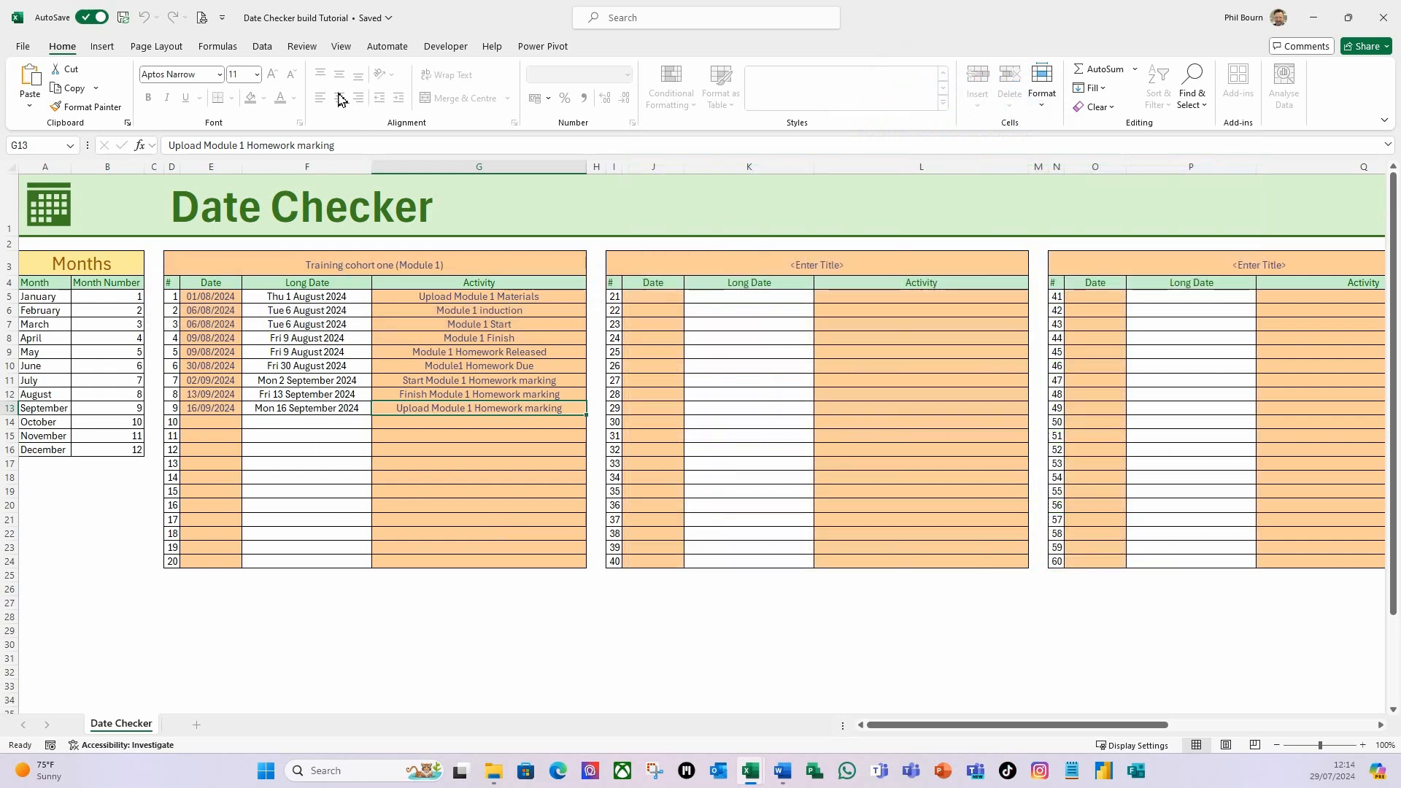
pyautogui.click(301, 47)
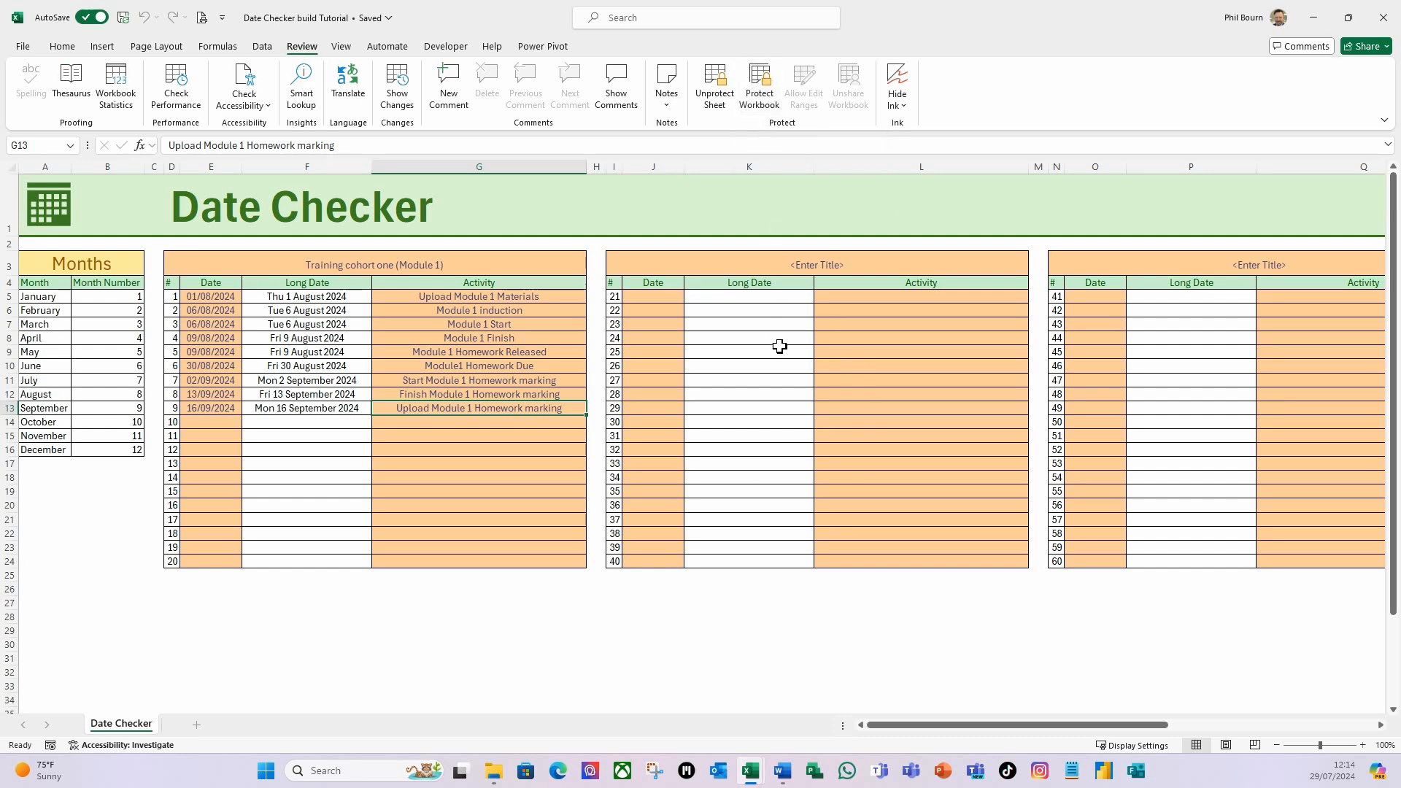
# Add a new worksheet and name it "Date Checker Activity Support".
pyautogui.click(197, 726)
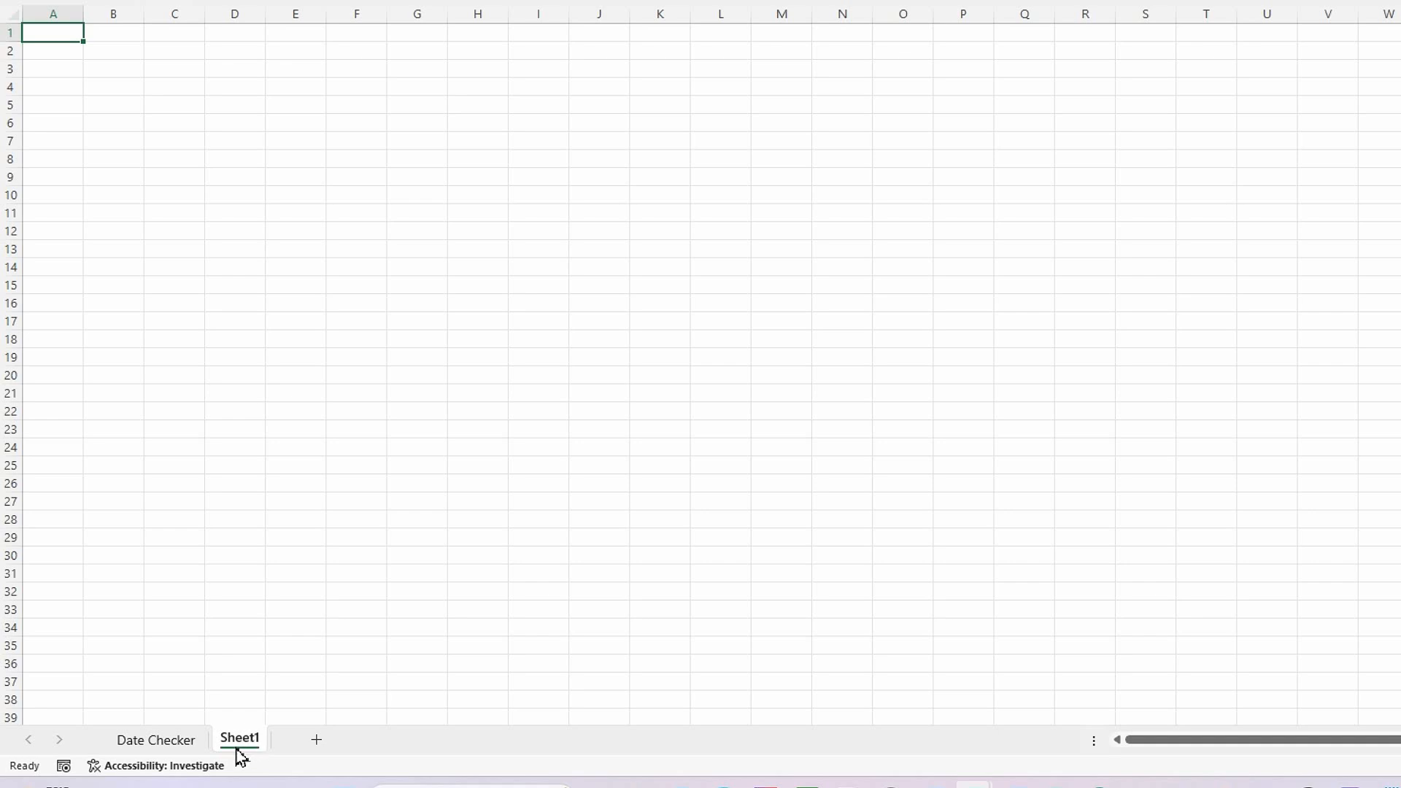
pyautogui.rightClick(251, 749)
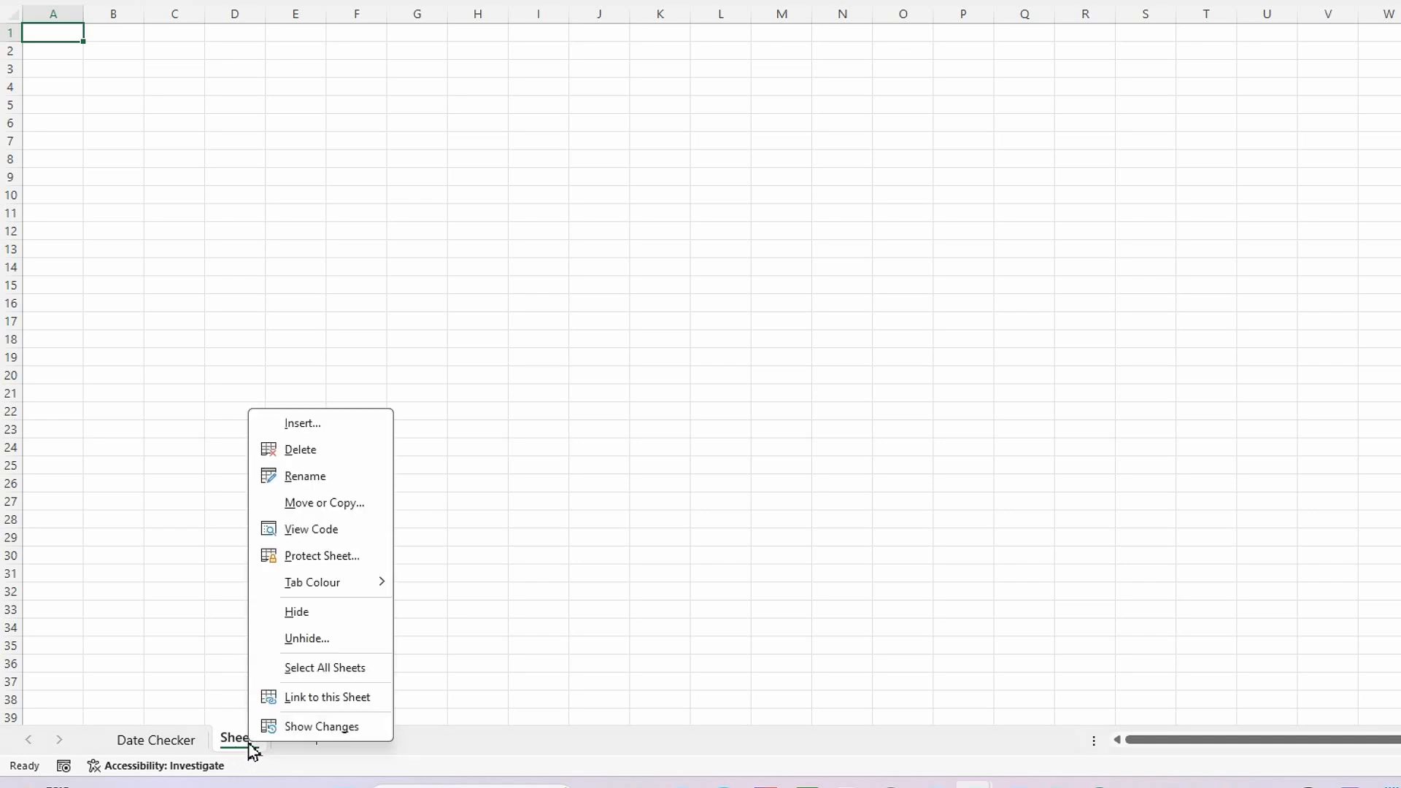
pyautogui.click(346, 478)
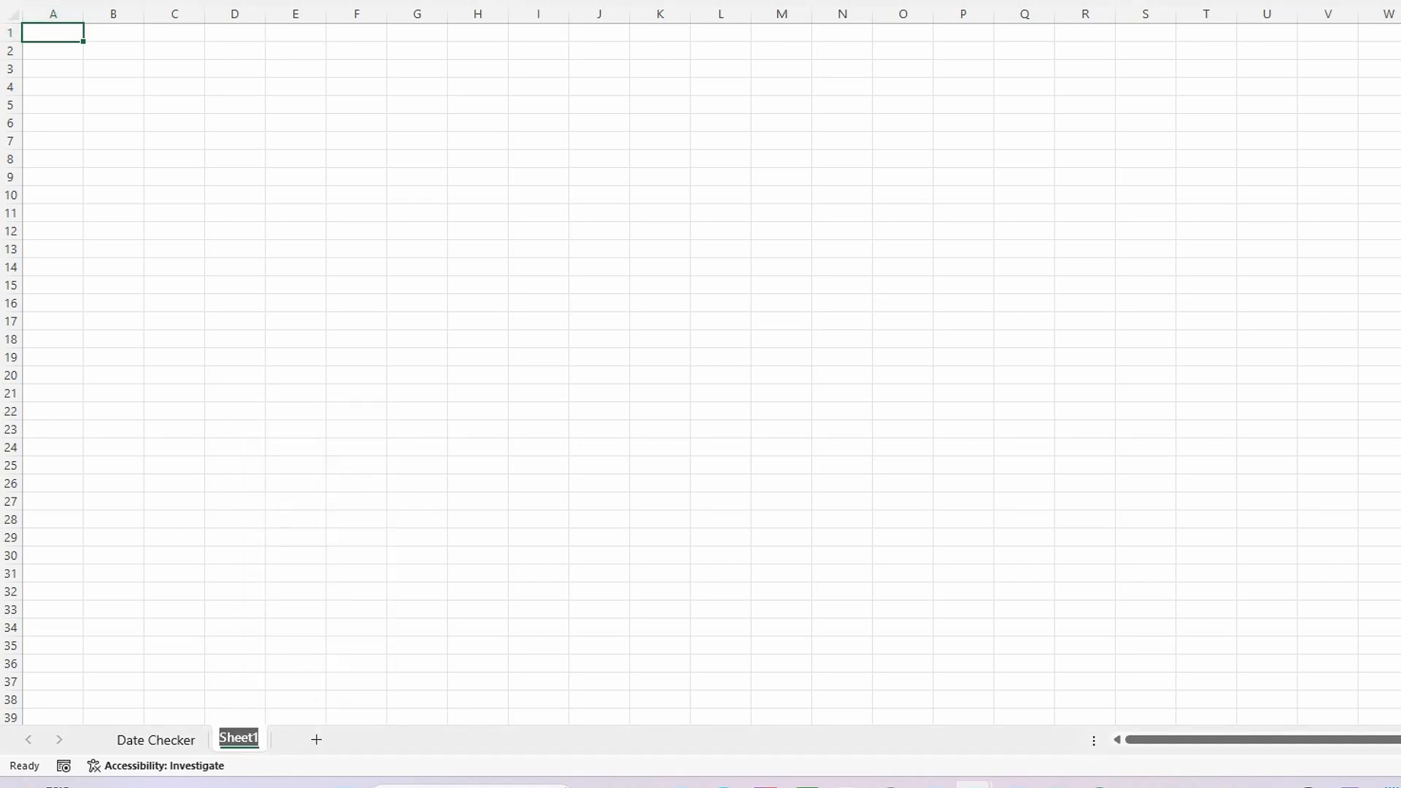
pyautogui.write('Date Checker Activt')
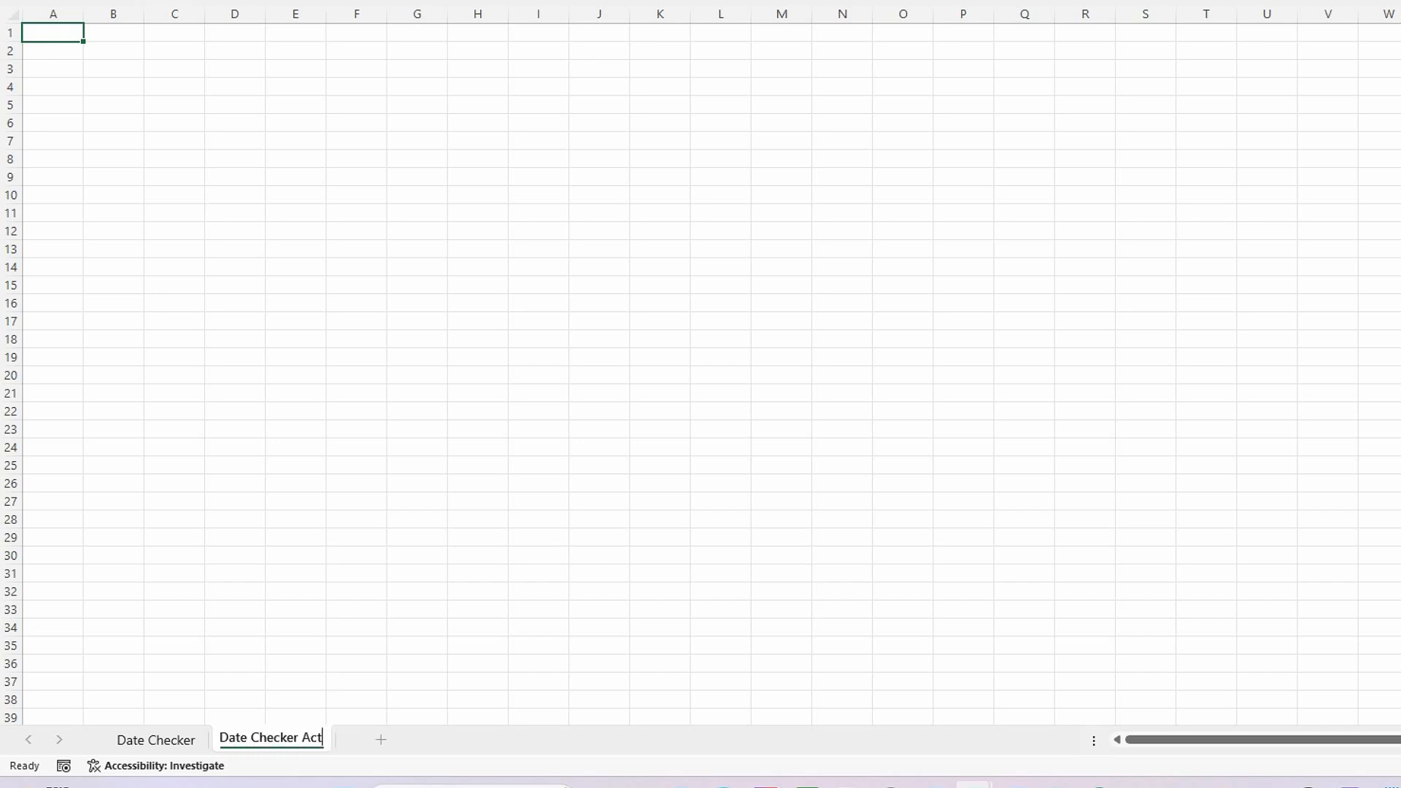
pyautogui.write('ity Support')
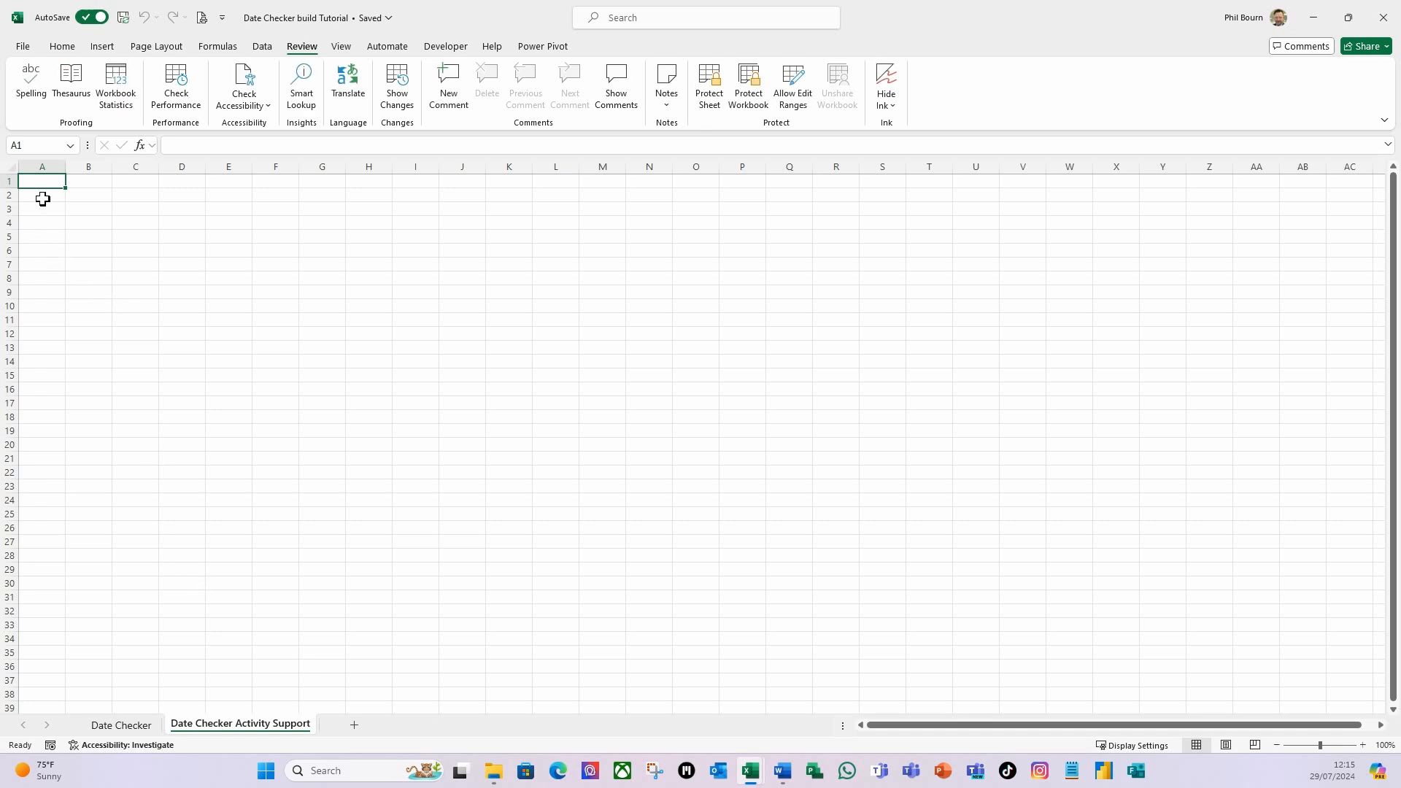
# On the Date Checker Activity Support sheet, enter the headers "#", "Date" and "Activity" in cells A1 to C1.
pyautogui.click(131, 725)
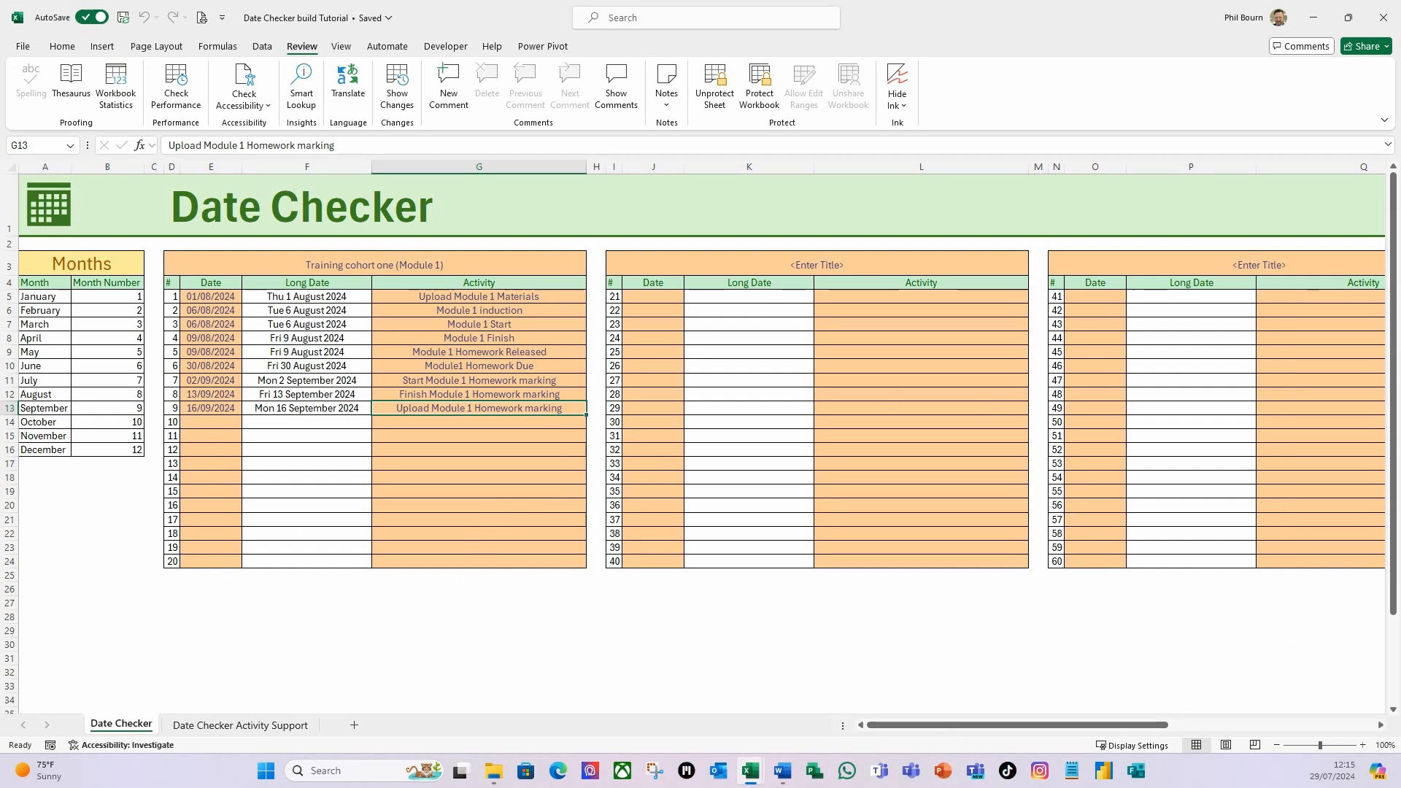
pyautogui.click(198, 726)
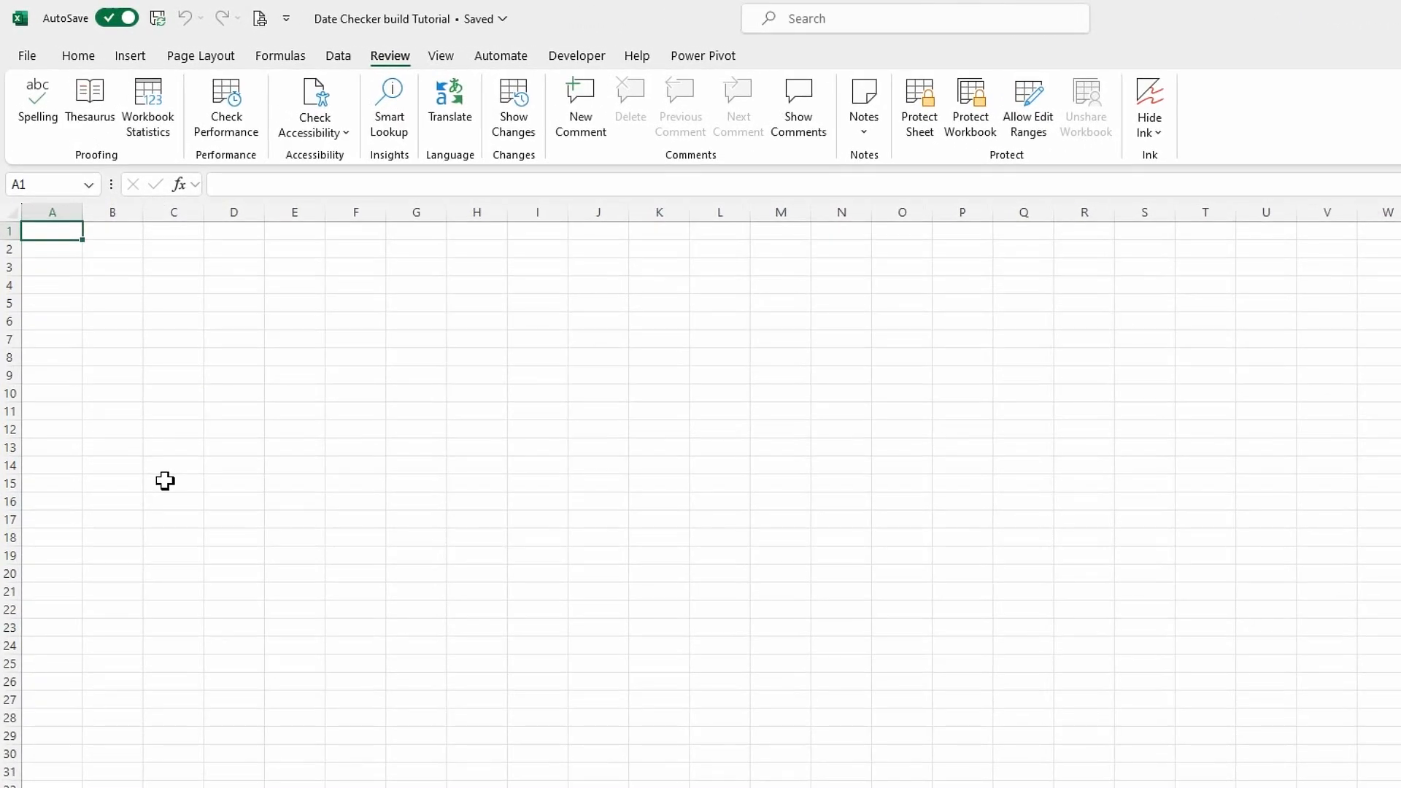
pyautogui.write('#')
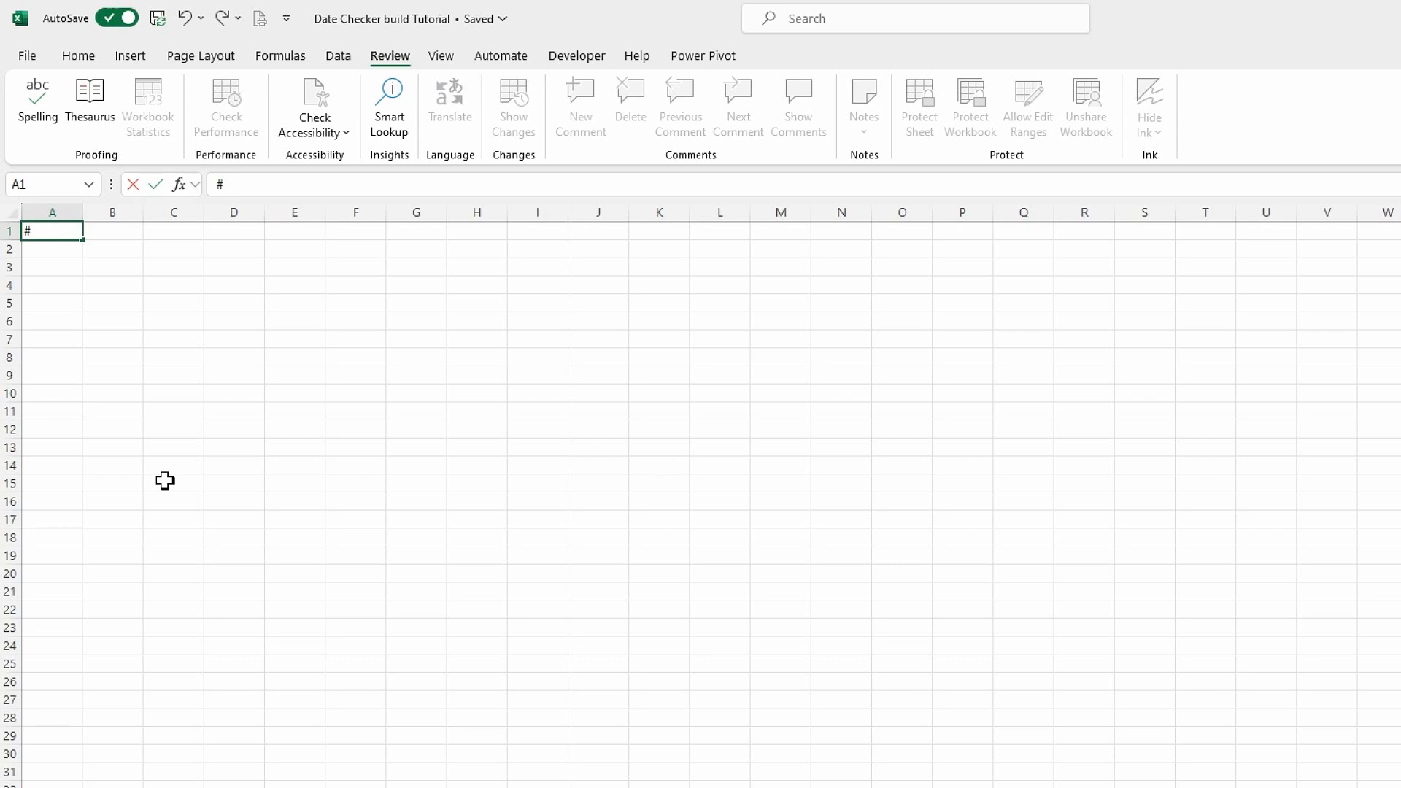
pyautogui.press('Tab')
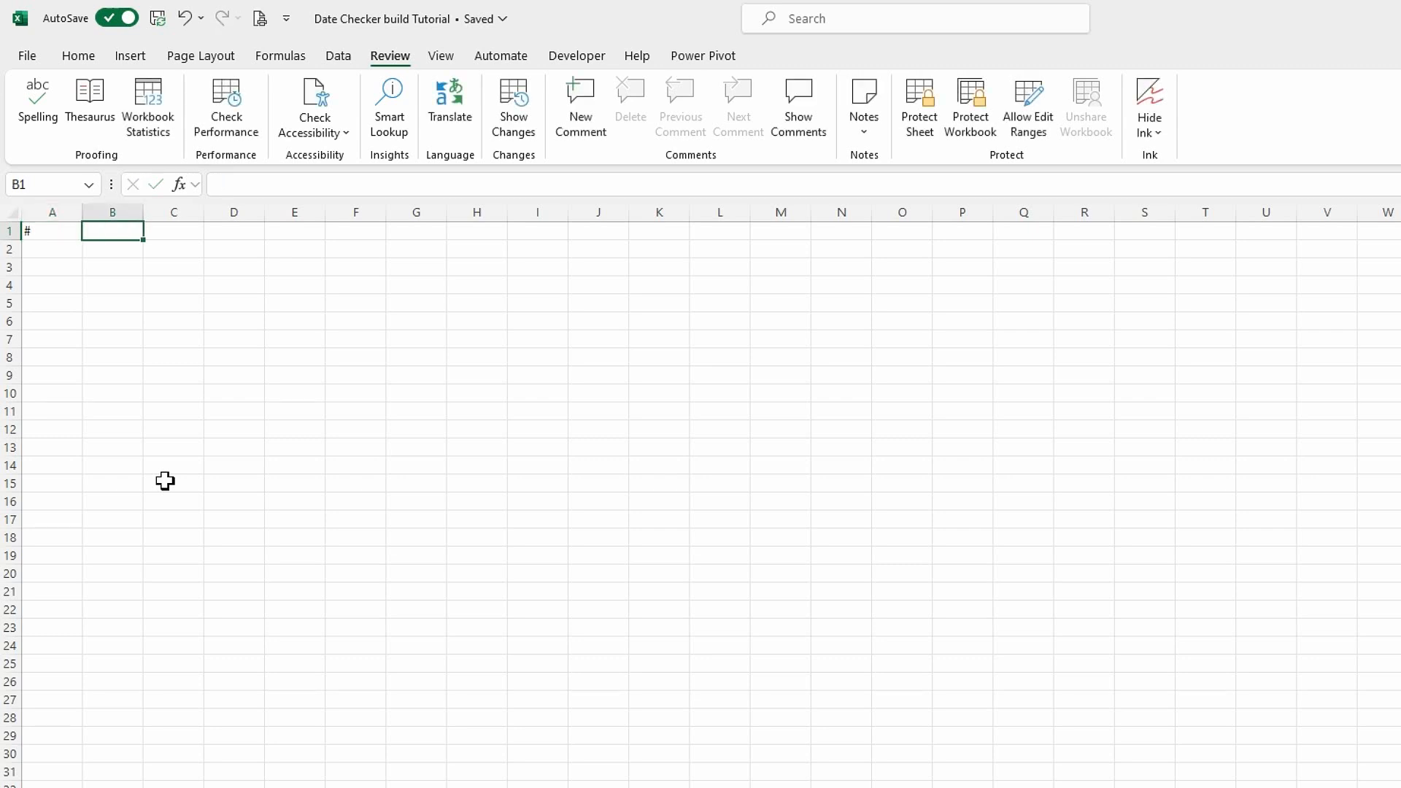
pyautogui.write('Date')
pyautogui.press('Tab')
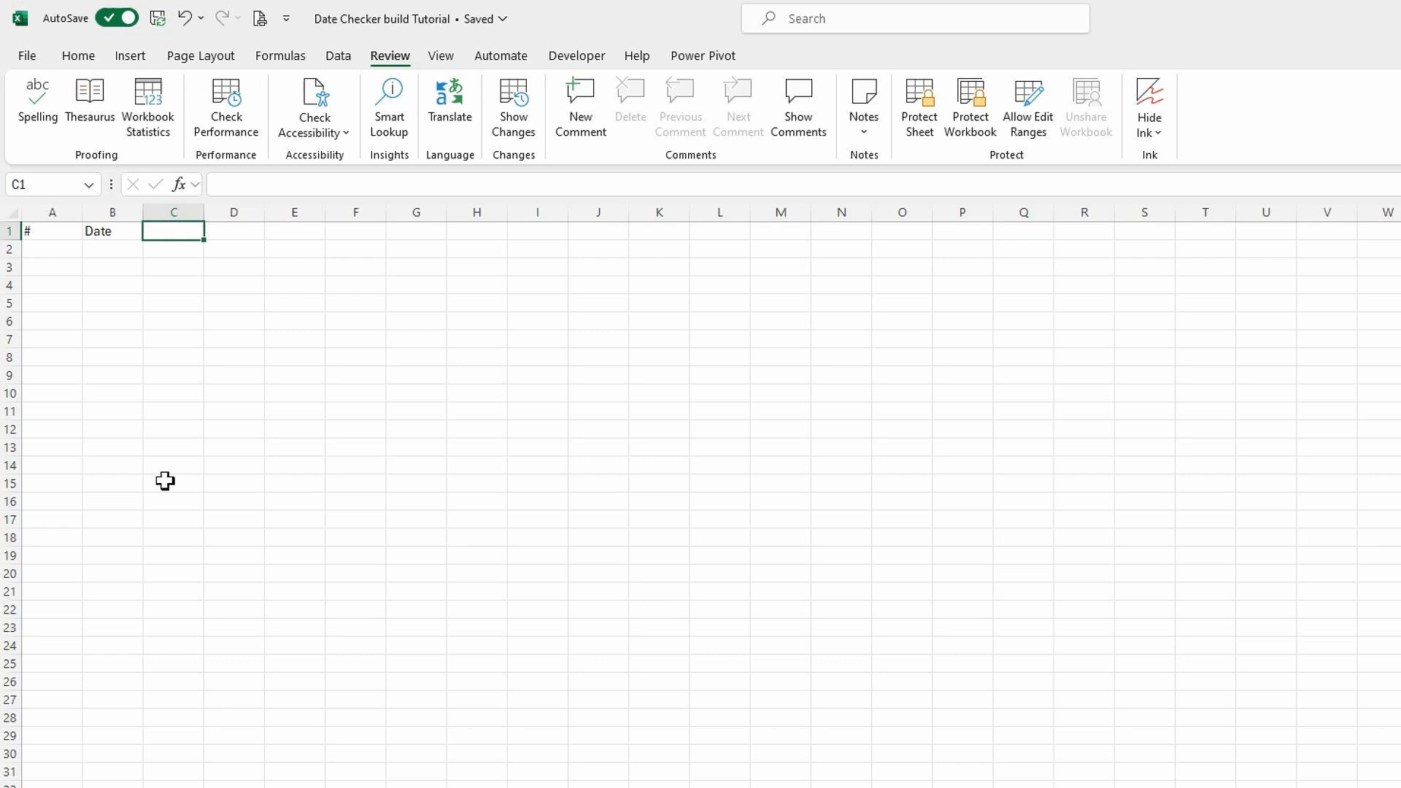
pyautogui.write('Acticity')
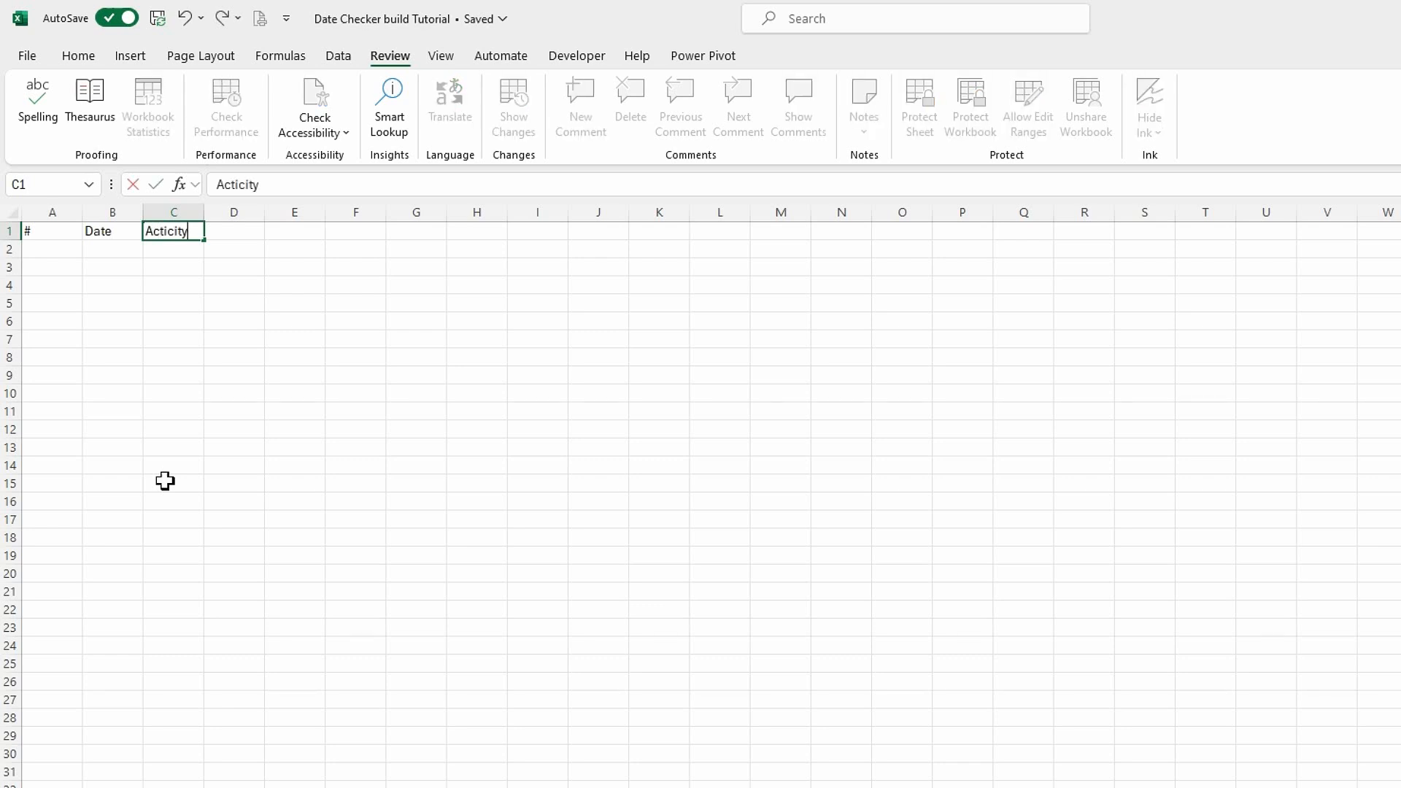
pyautogui.press('Tab')
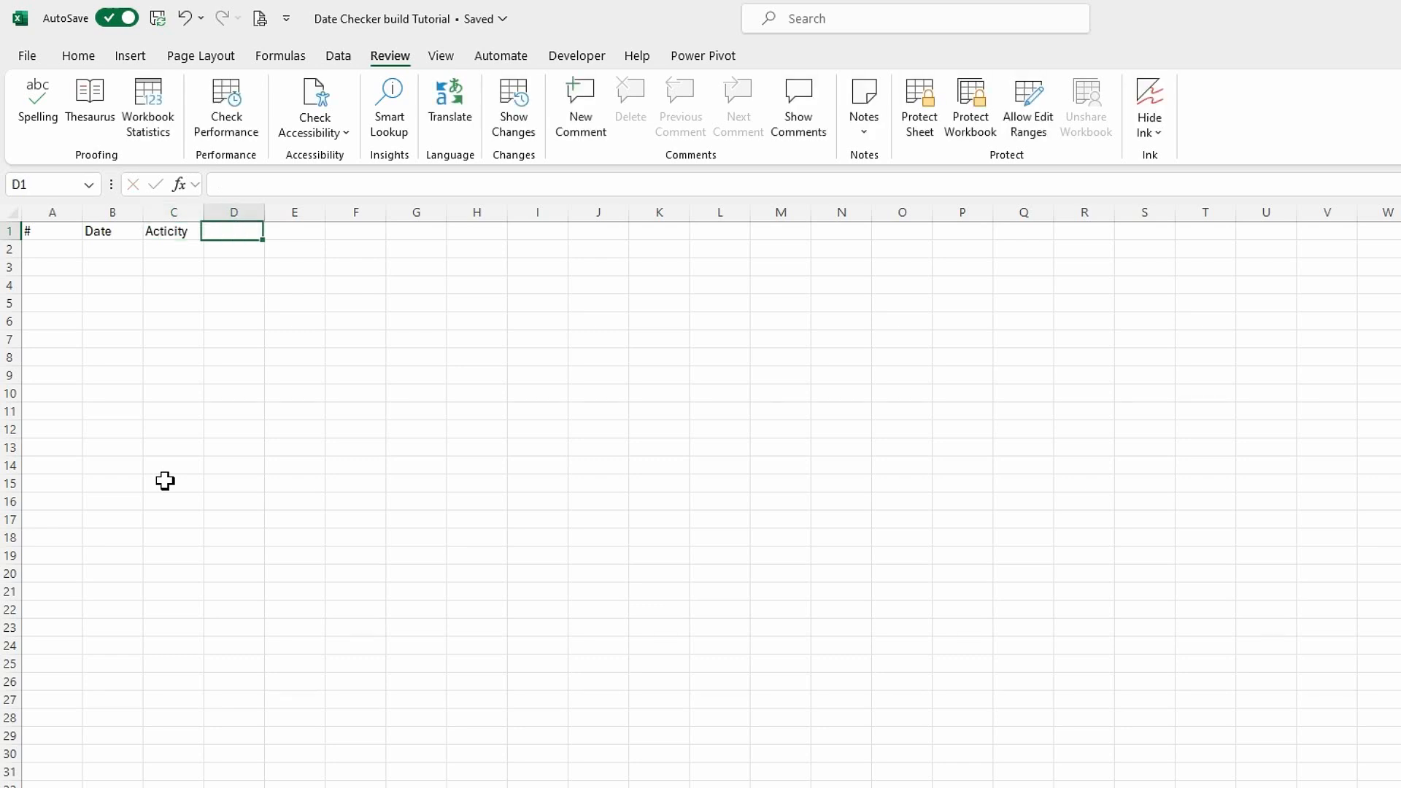
# Correct the spelling of the C1 header to "Activity" and enter the header "ID and Activity" in D1.
pyautogui.click(167, 232)
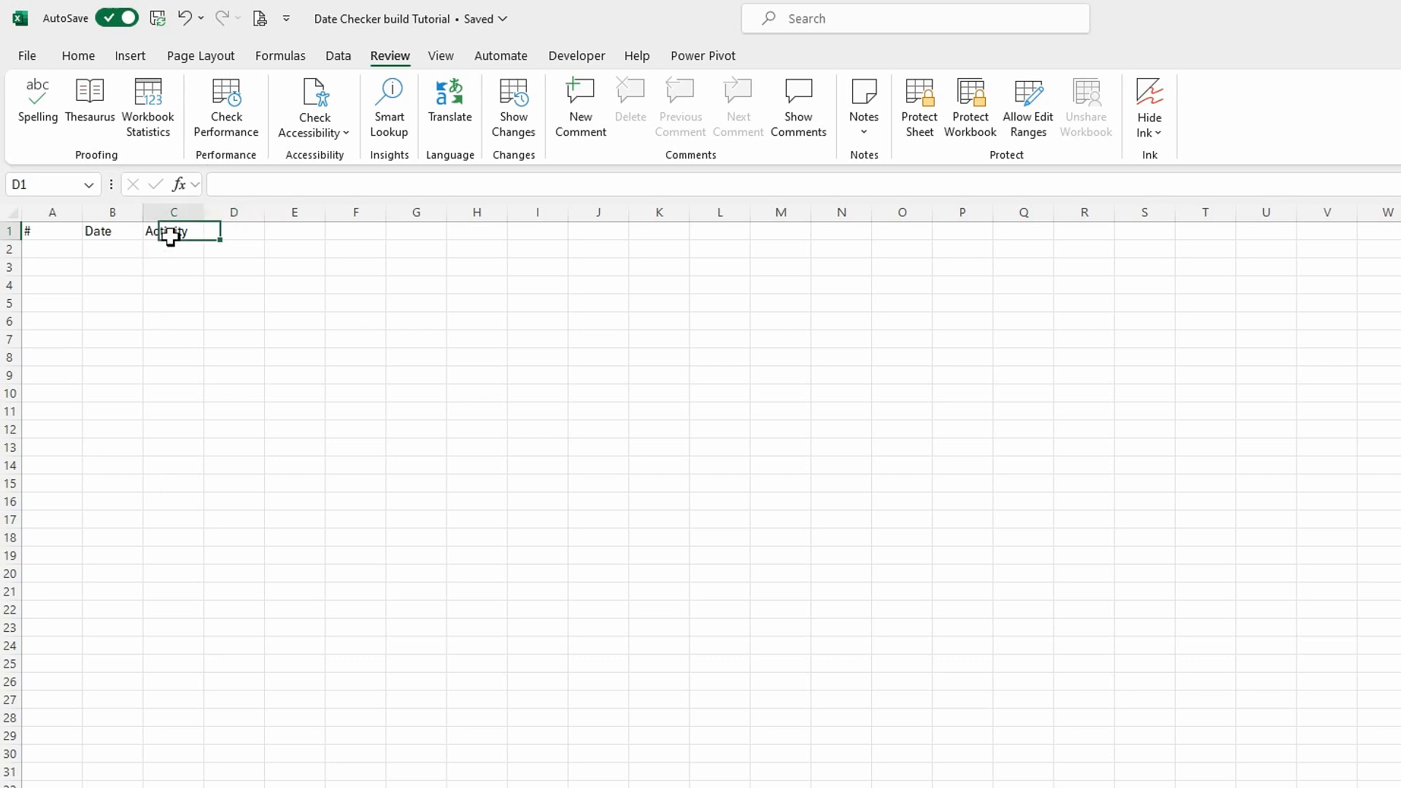
pyautogui.click(248, 191)
pyautogui.press('BackSpace')
pyautogui.write('v')
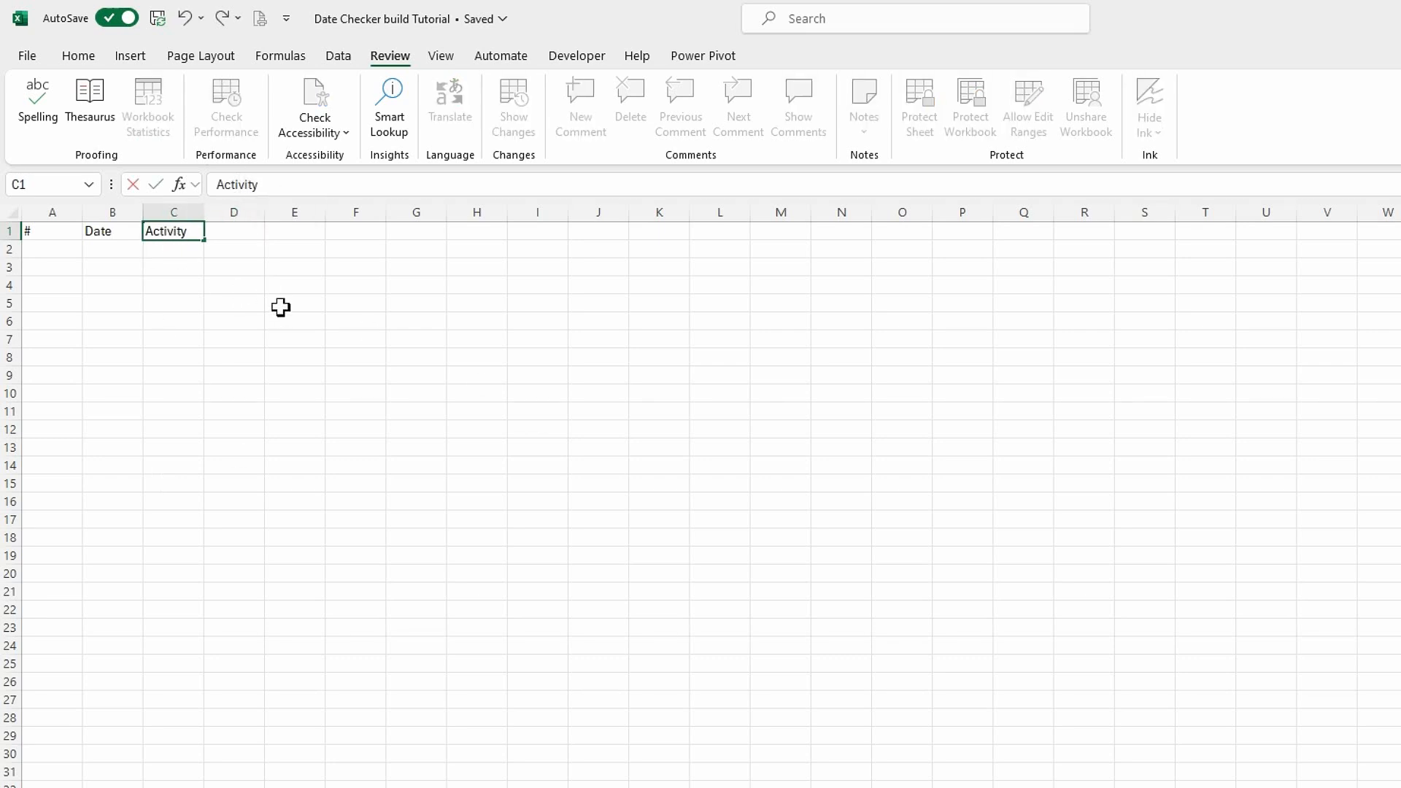
pyautogui.press('Return')
pyautogui.click(237, 231)
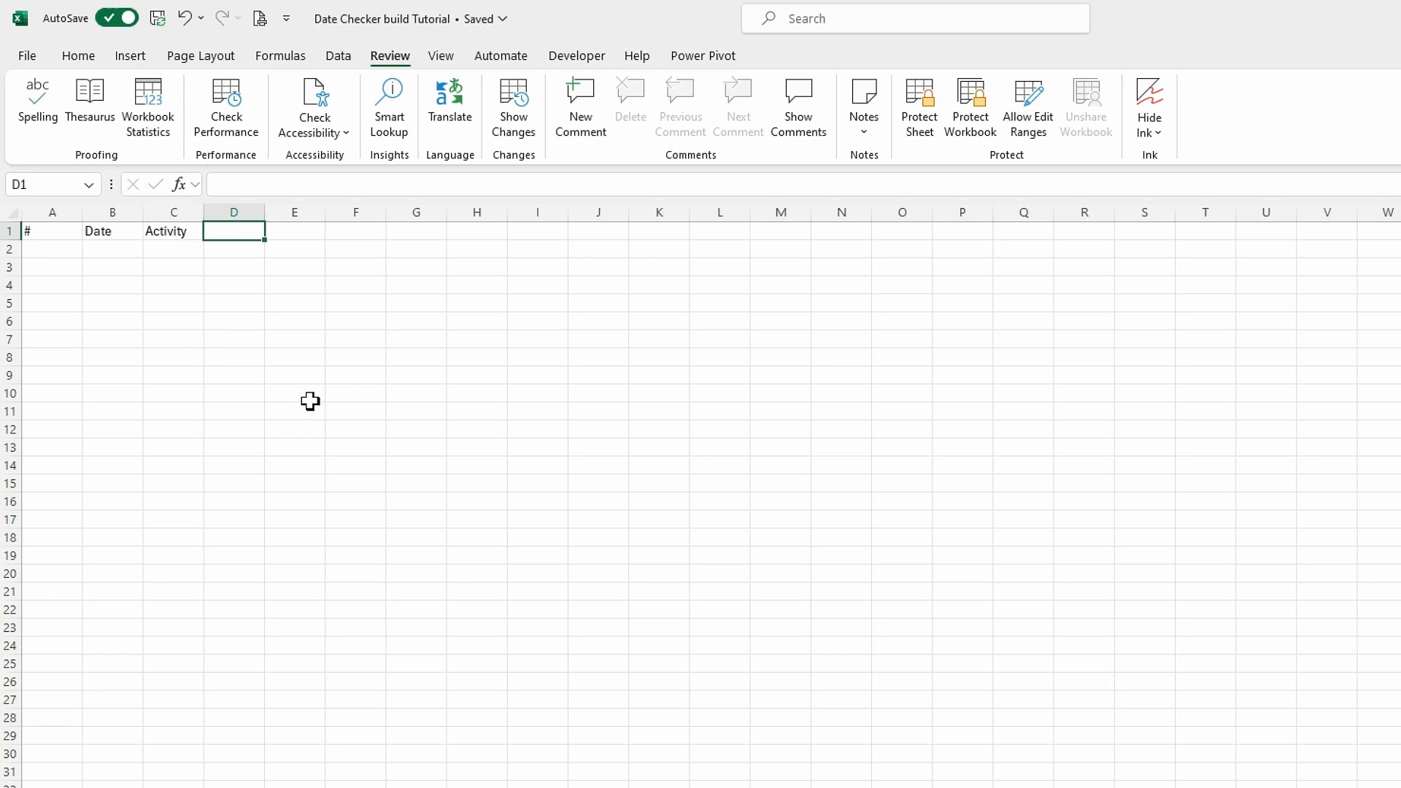
pyautogui.write('ID and Activity')
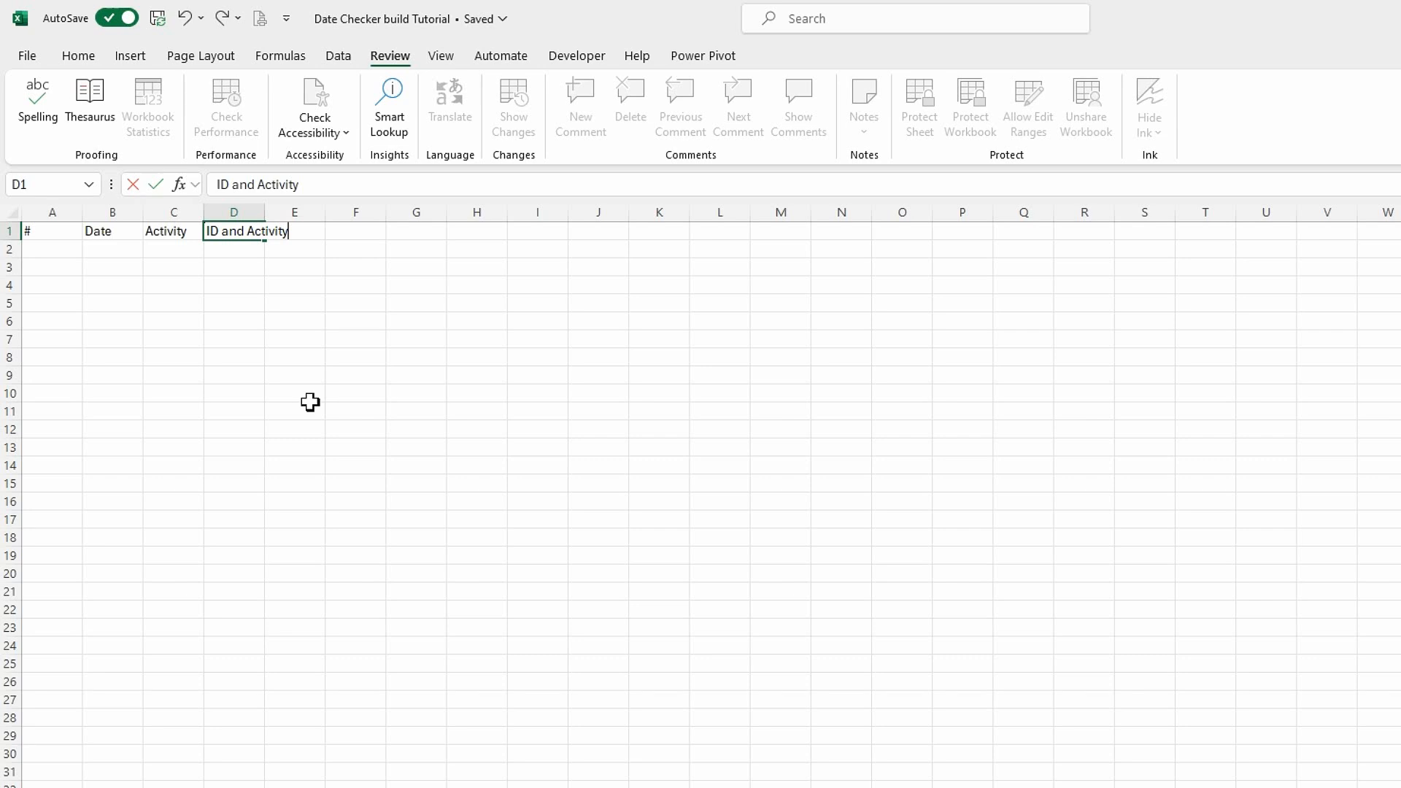
pyautogui.press('Return')
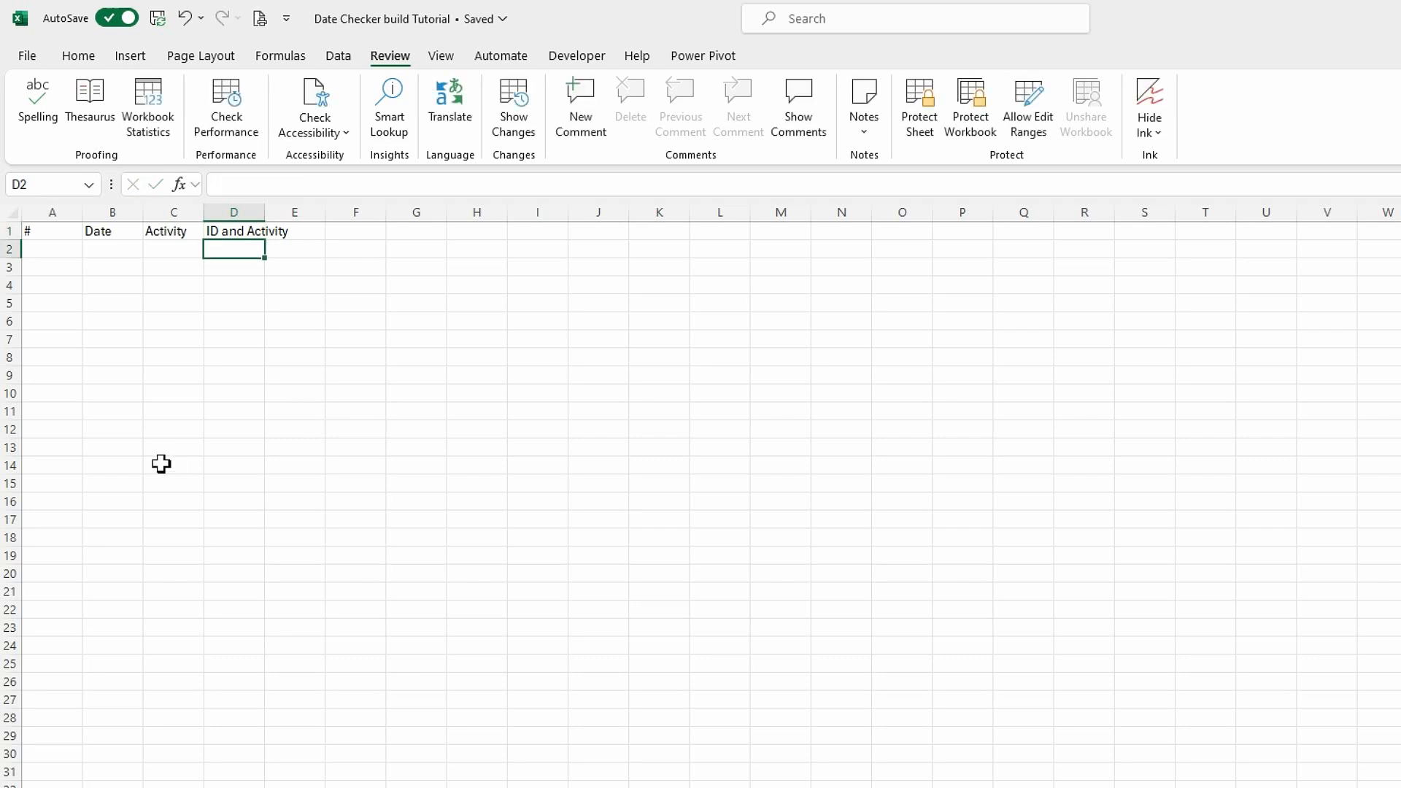
# Apply the Good cell style to headers A1:D1, autofit column D and narrow column C to its header.
pyautogui.moveTo(48, 239); pyautogui.dragTo(234, 231)
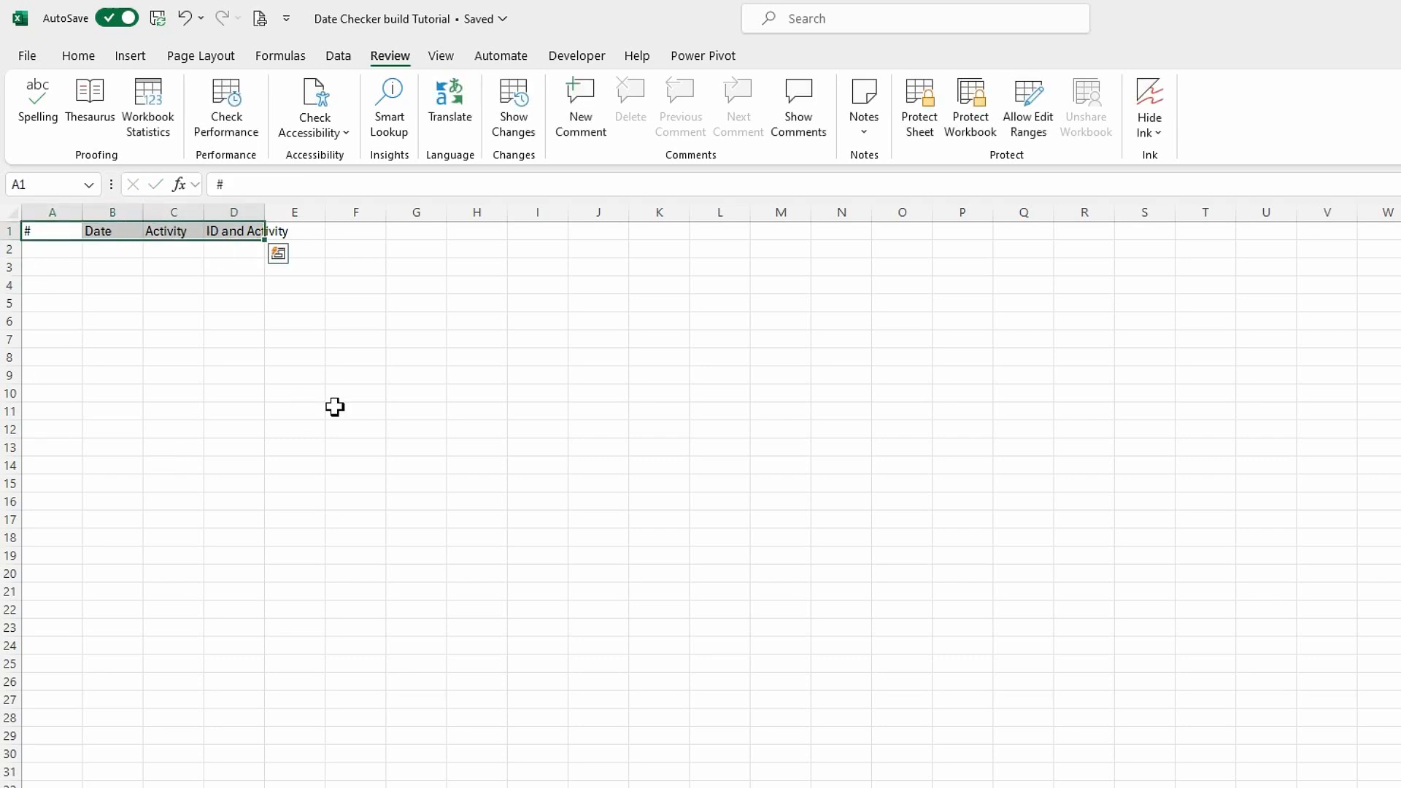
pyautogui.click(79, 56)
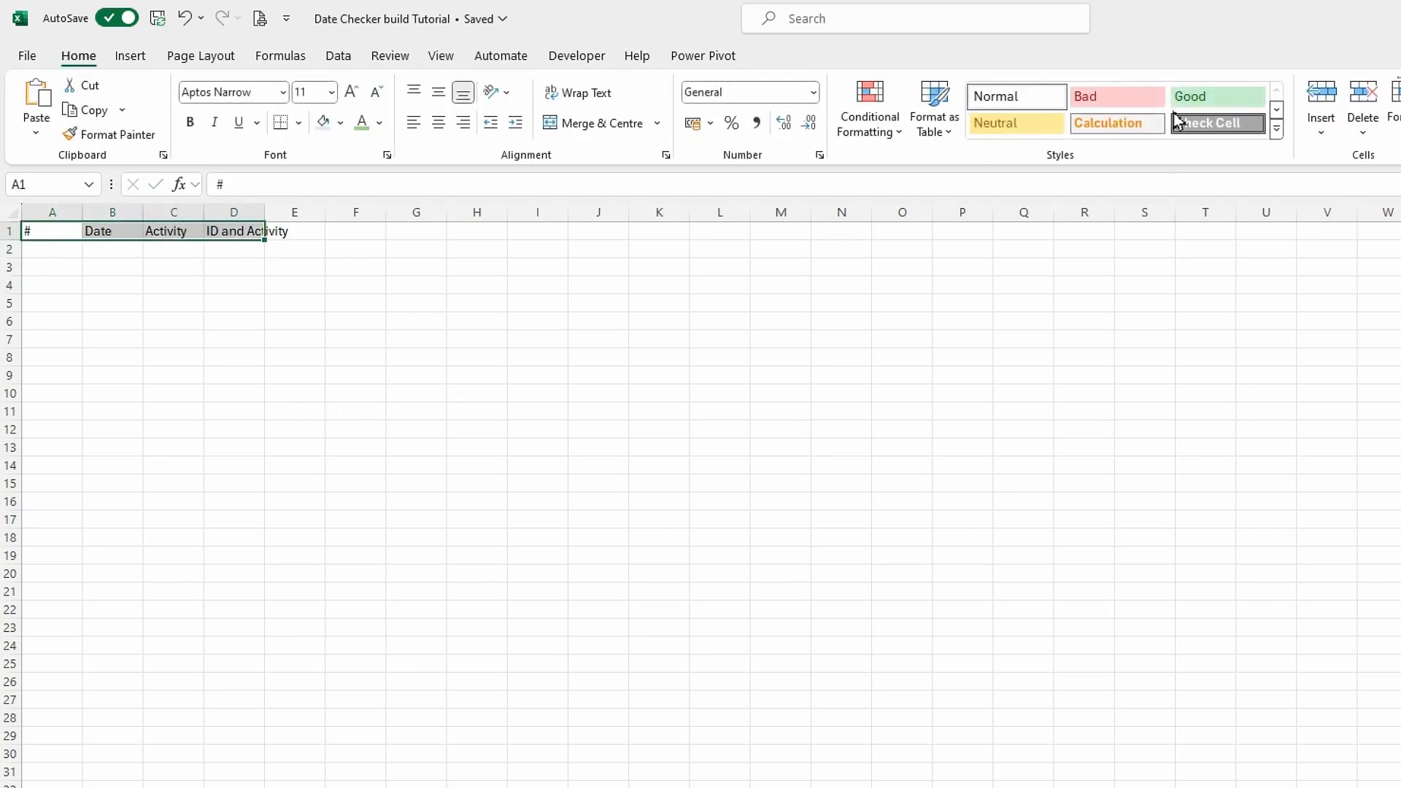
pyautogui.click(1223, 100)
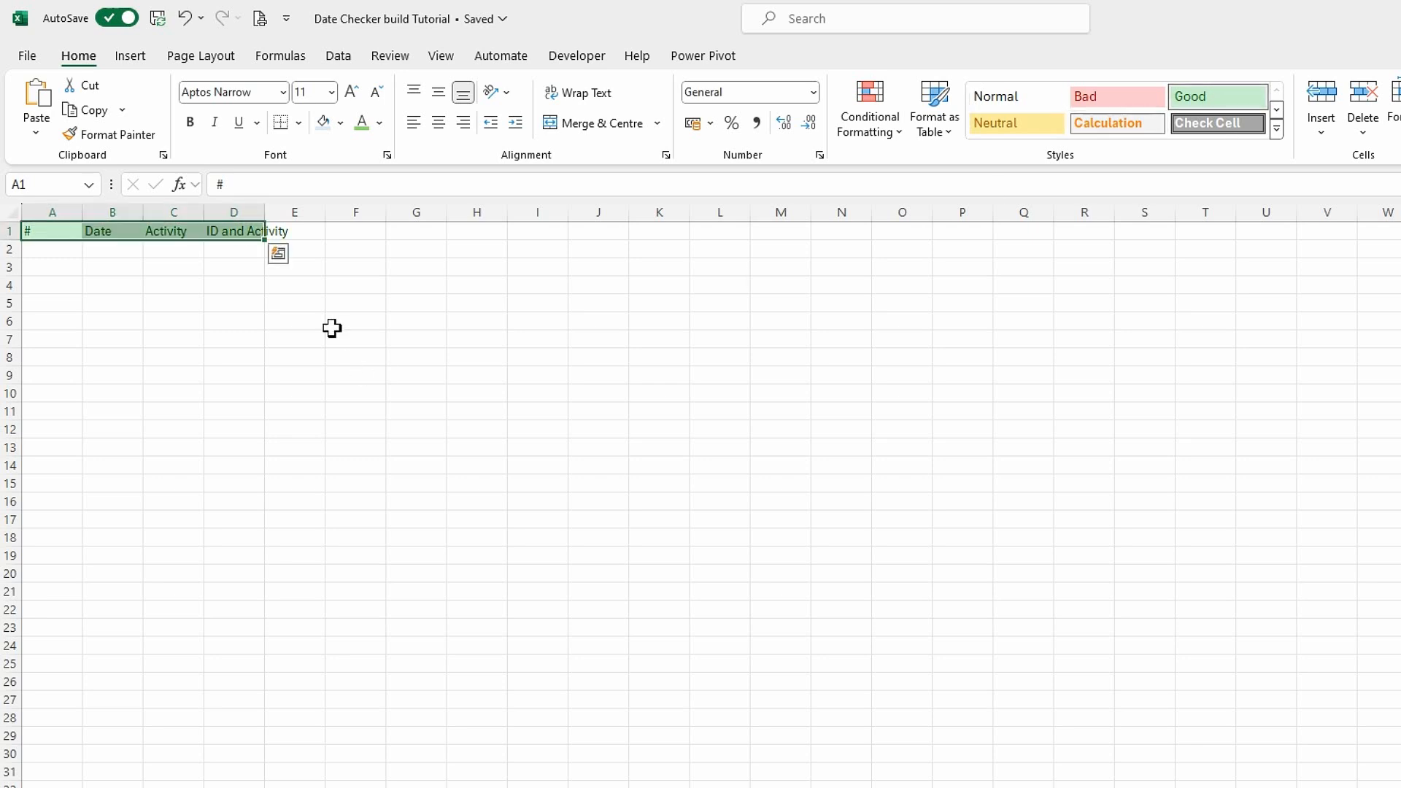
pyautogui.doubleClick(264, 211)
pyautogui.moveTo(205, 212); pyautogui.dragTo(191, 212)
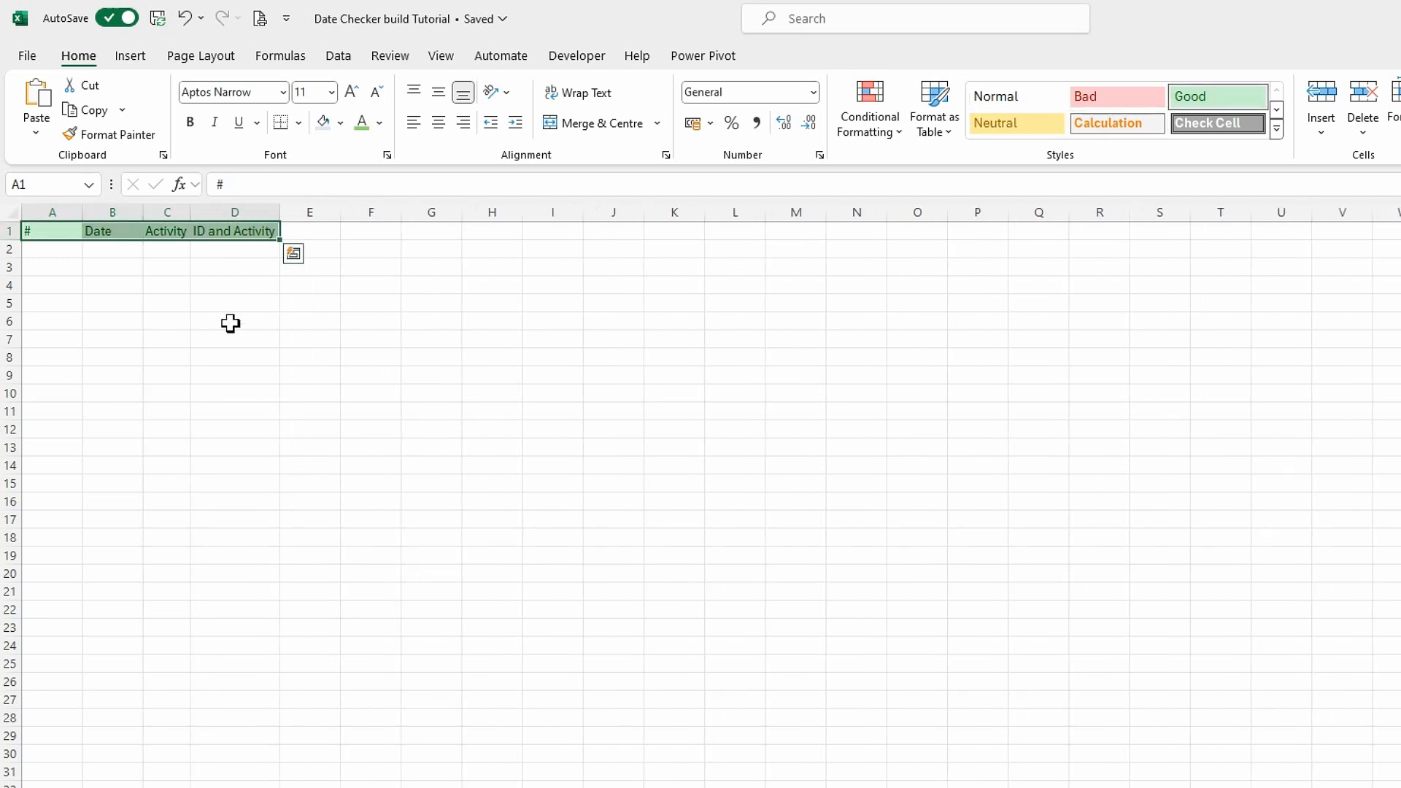
pyautogui.click(232, 335)
# Start a VSTACK formula in A2 with the Date Checker sheet's range D5:G24 as the first array.
pyautogui.click(58, 250)
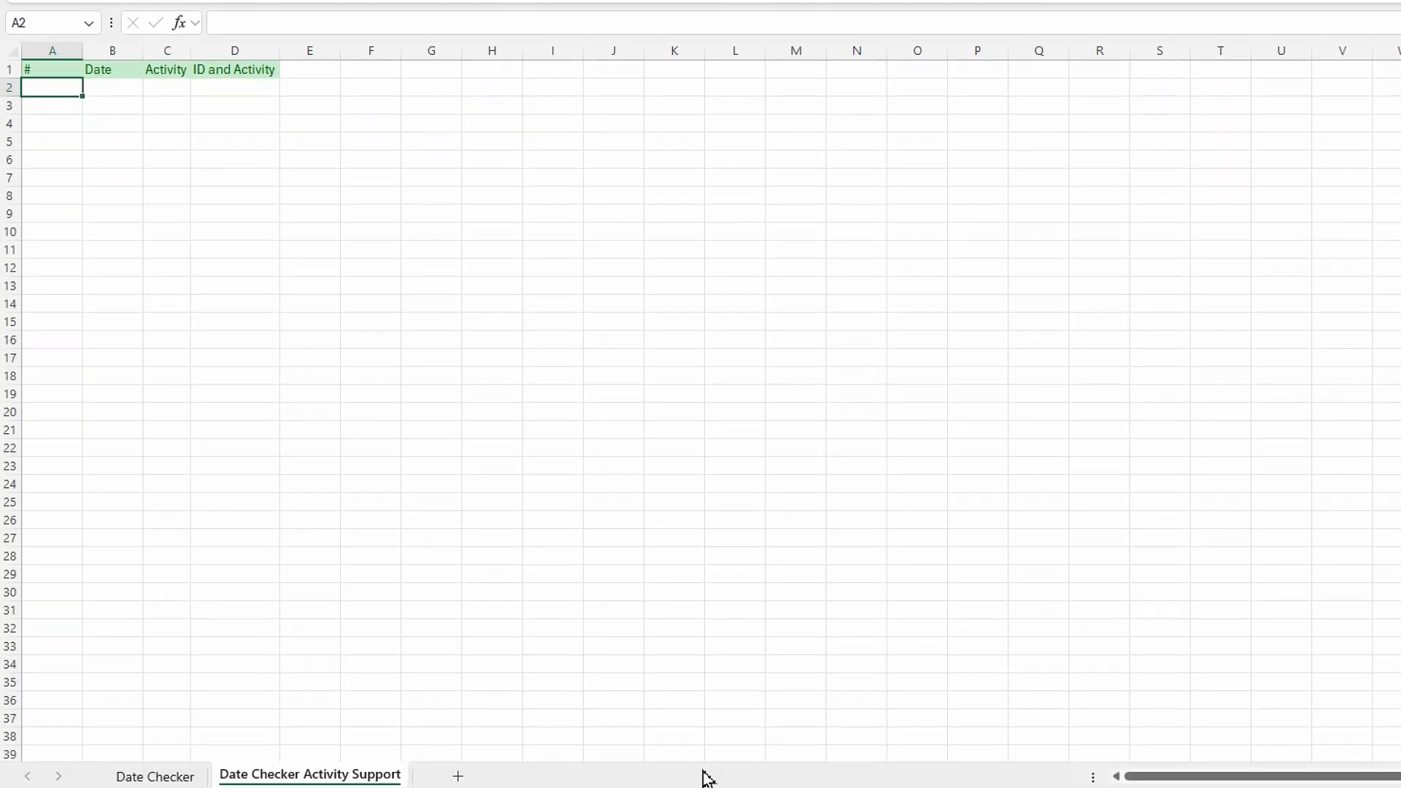
pyautogui.write('=v')
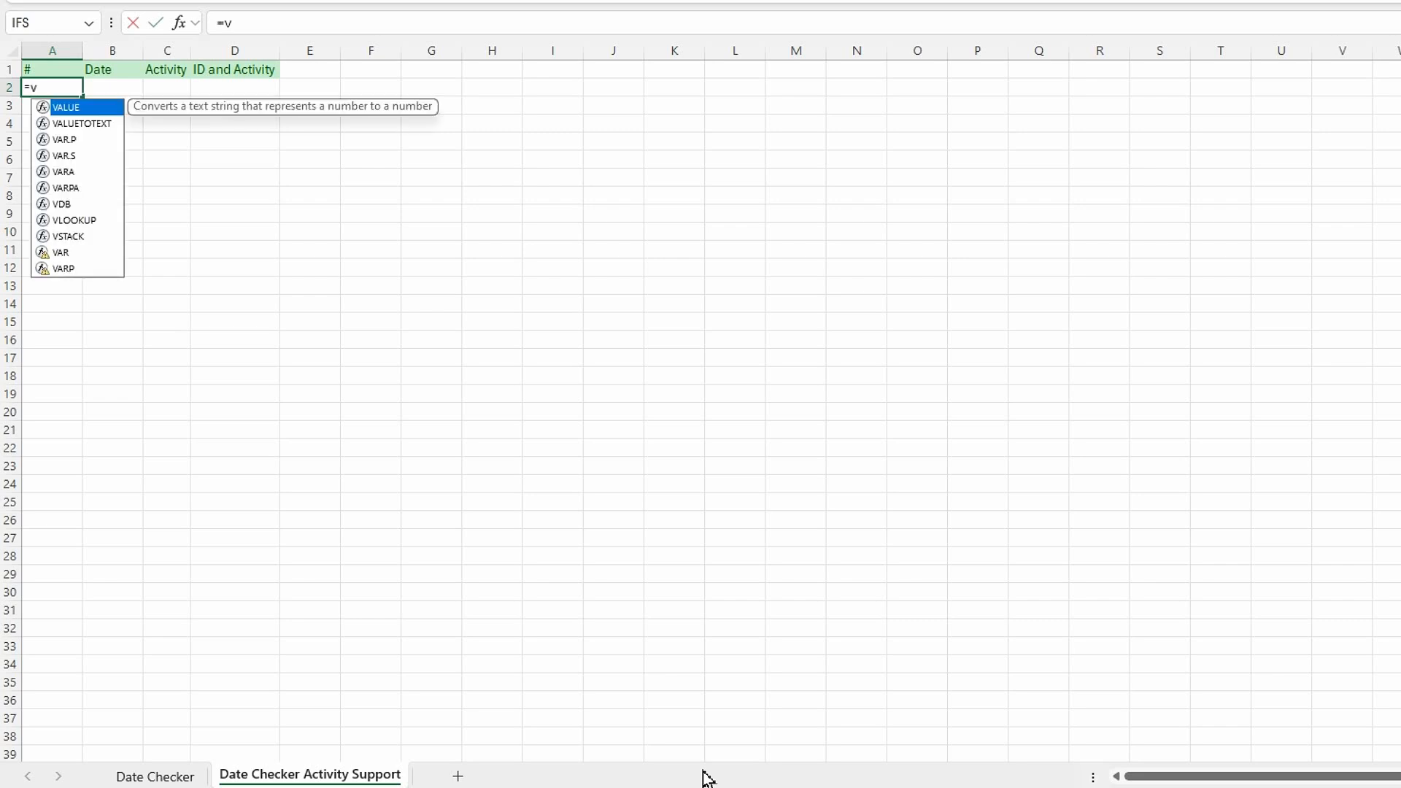
pyautogui.write('st')
pyautogui.press('Tab')
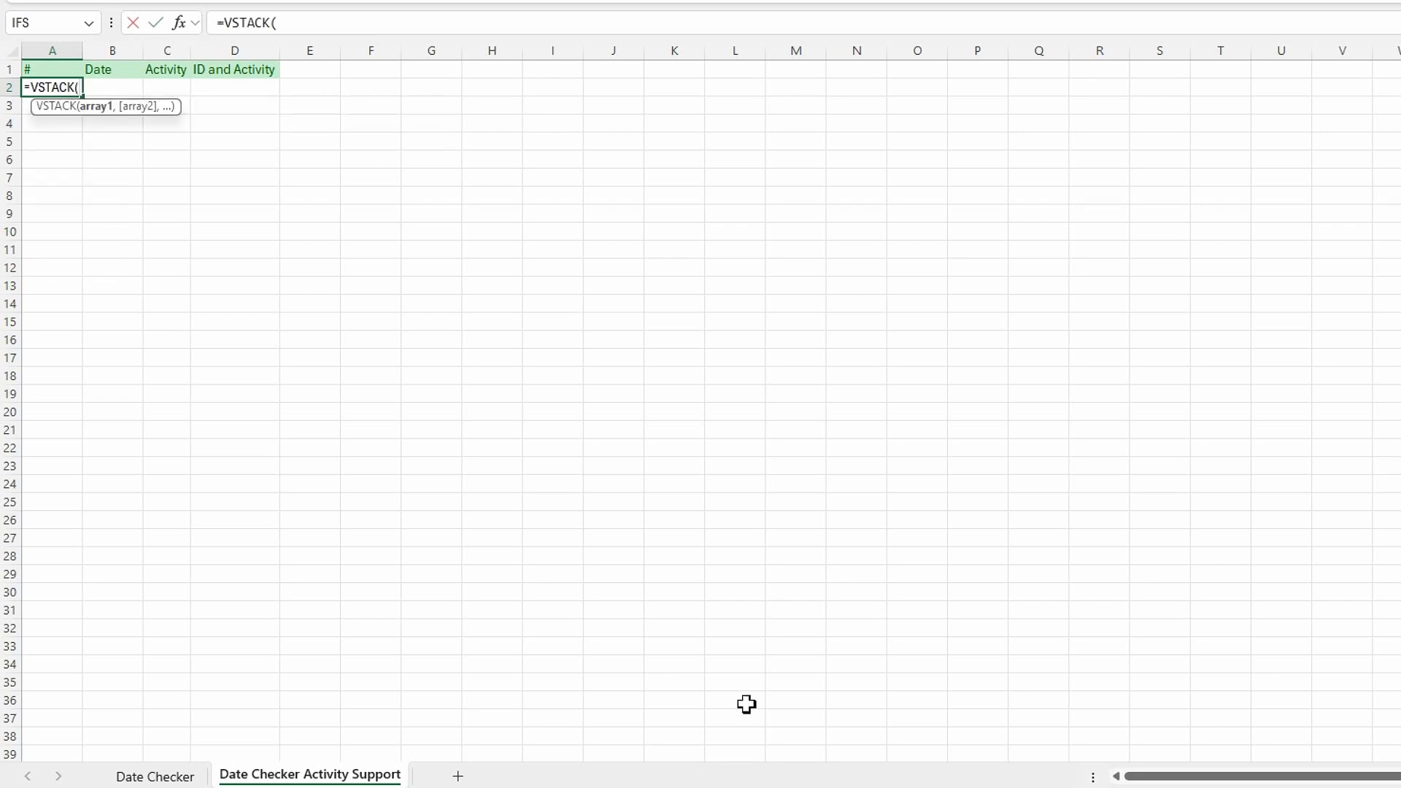
pyautogui.click(155, 776)
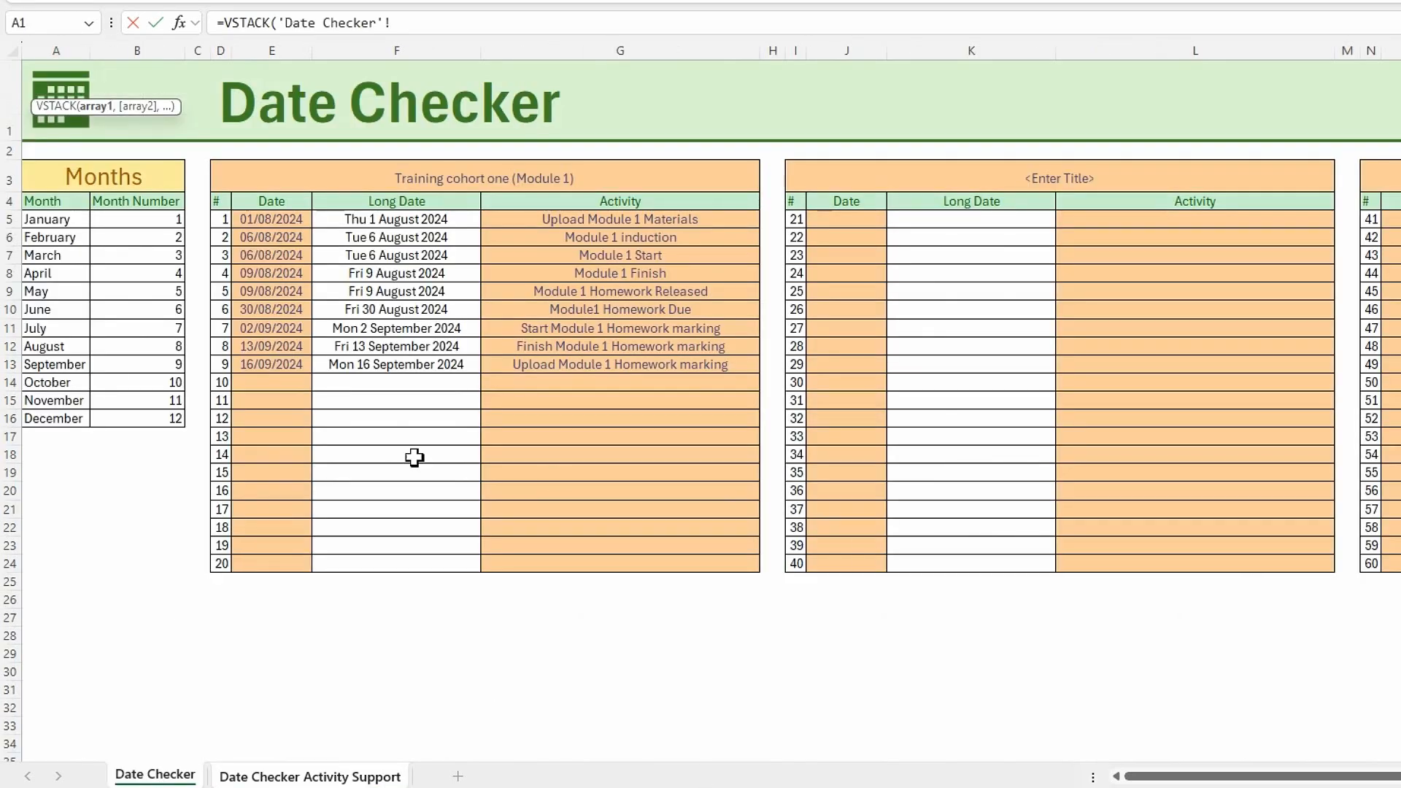
pyautogui.moveTo(221, 220); pyautogui.dragTo(626, 569)
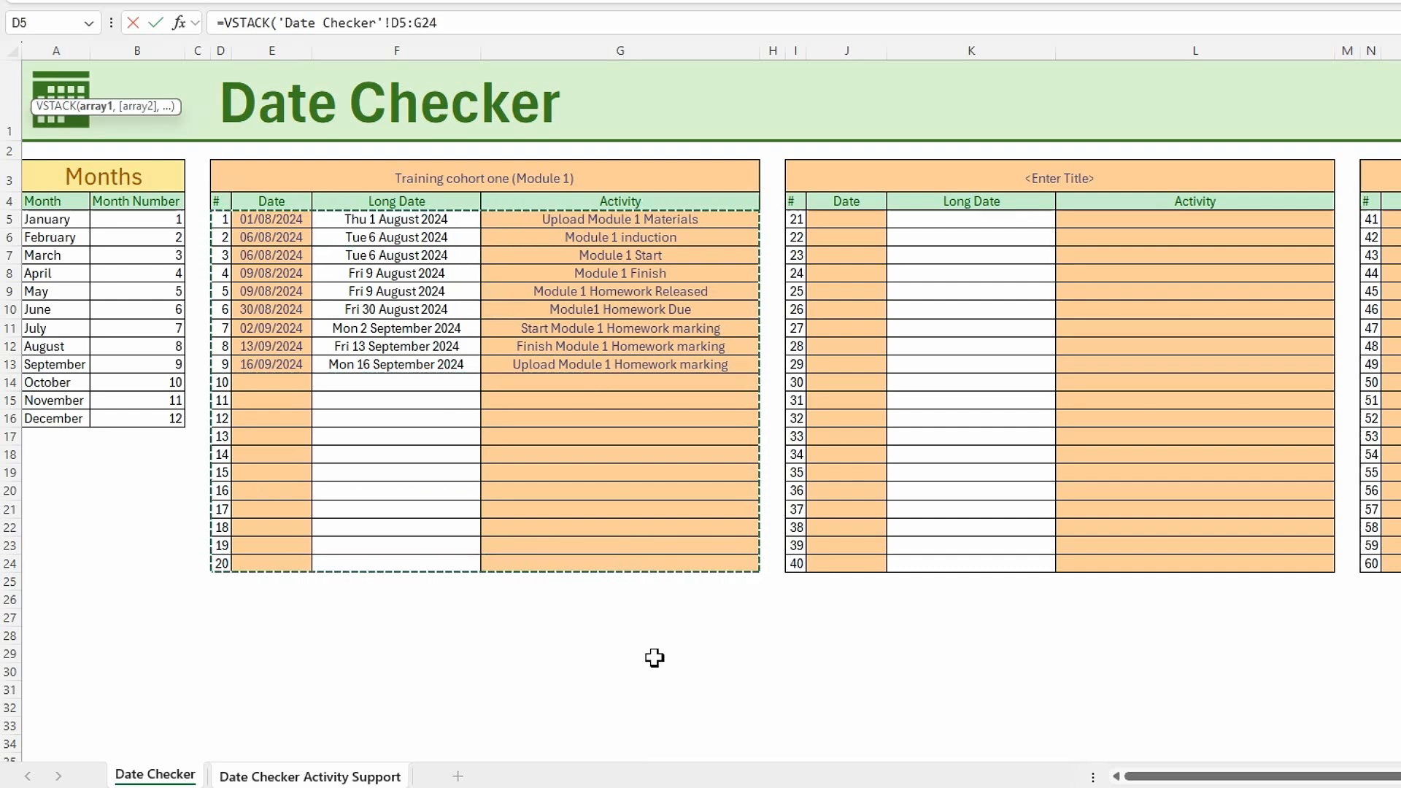
# Complete the VSTACK formula with the Date Checker ranges I5:L24, N5:Q24 and S5:V24 as further arrays.
pyautogui.write(',')
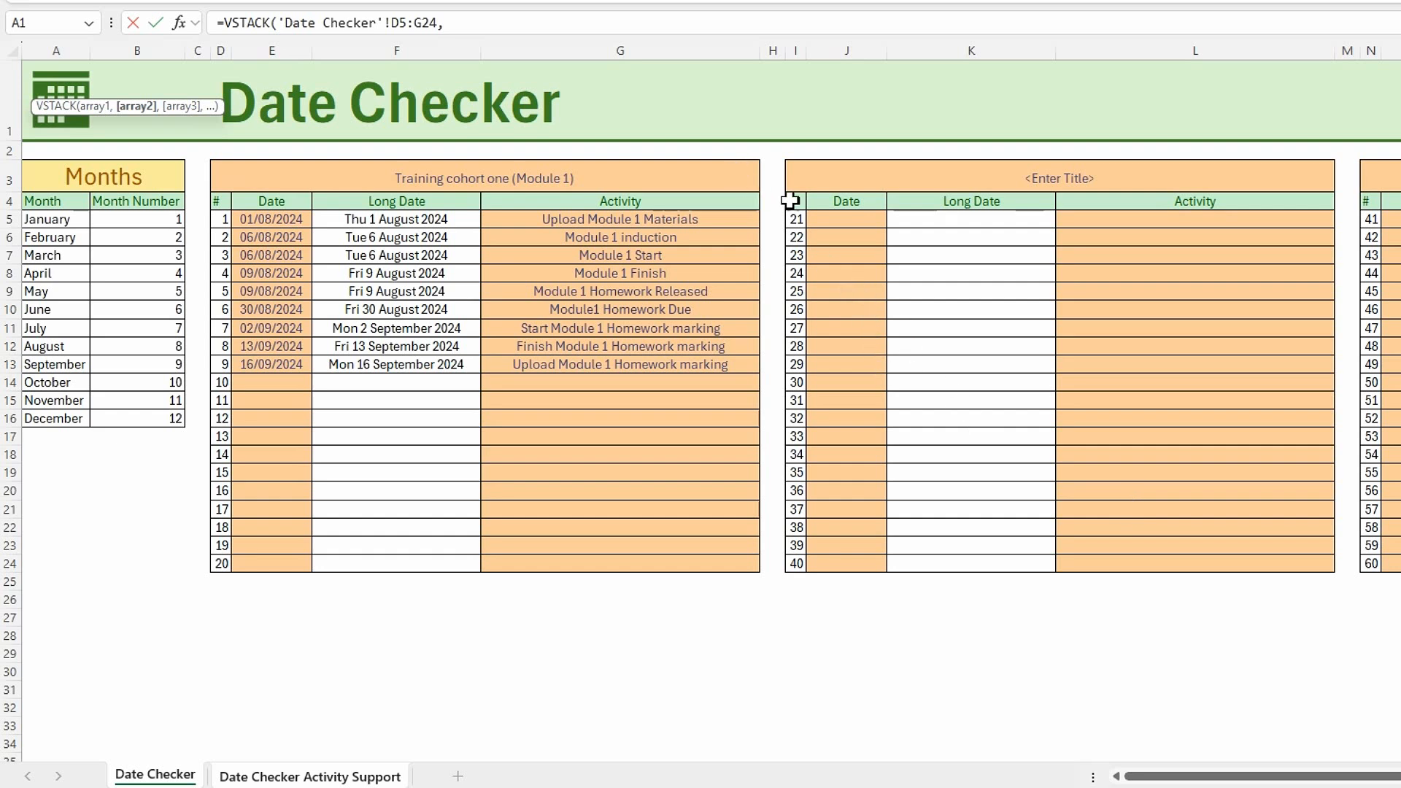
pyautogui.moveTo(803, 223); pyautogui.dragTo(1213, 566)
pyautogui.write(',')
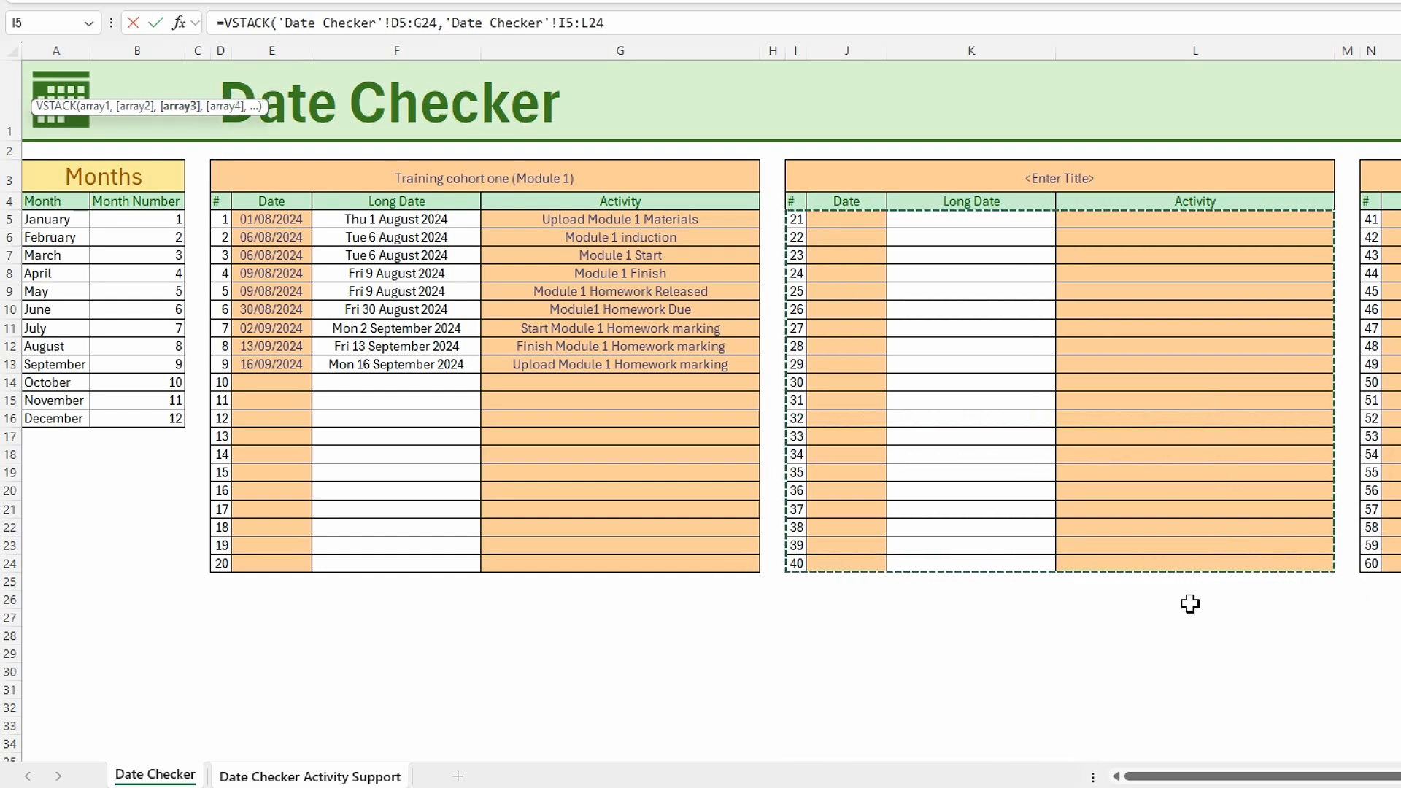
pyautogui.moveTo(1358, 221); pyautogui.dragTo(1248, 563)
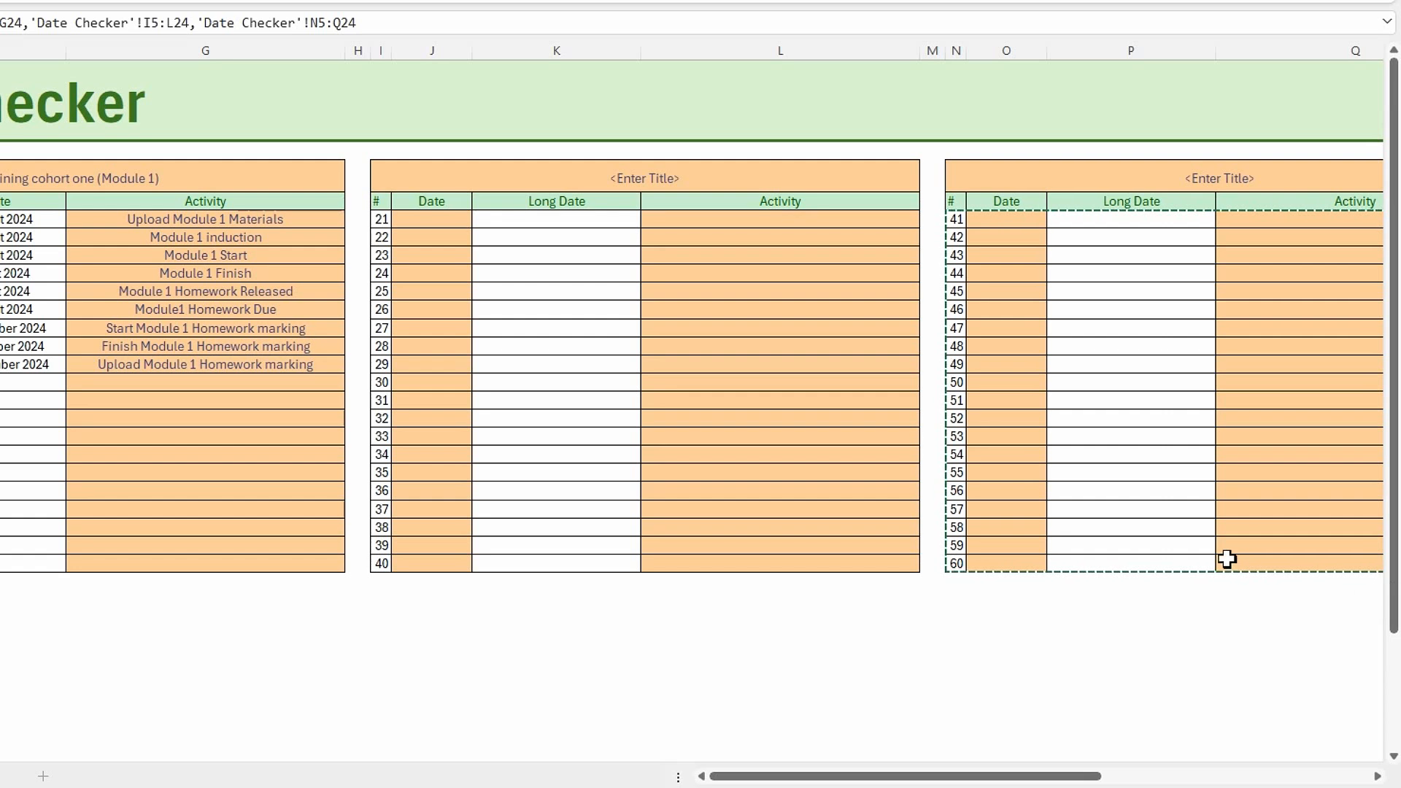
pyautogui.write(',')
pyautogui.moveTo(966, 776); pyautogui.dragTo(1176, 784)
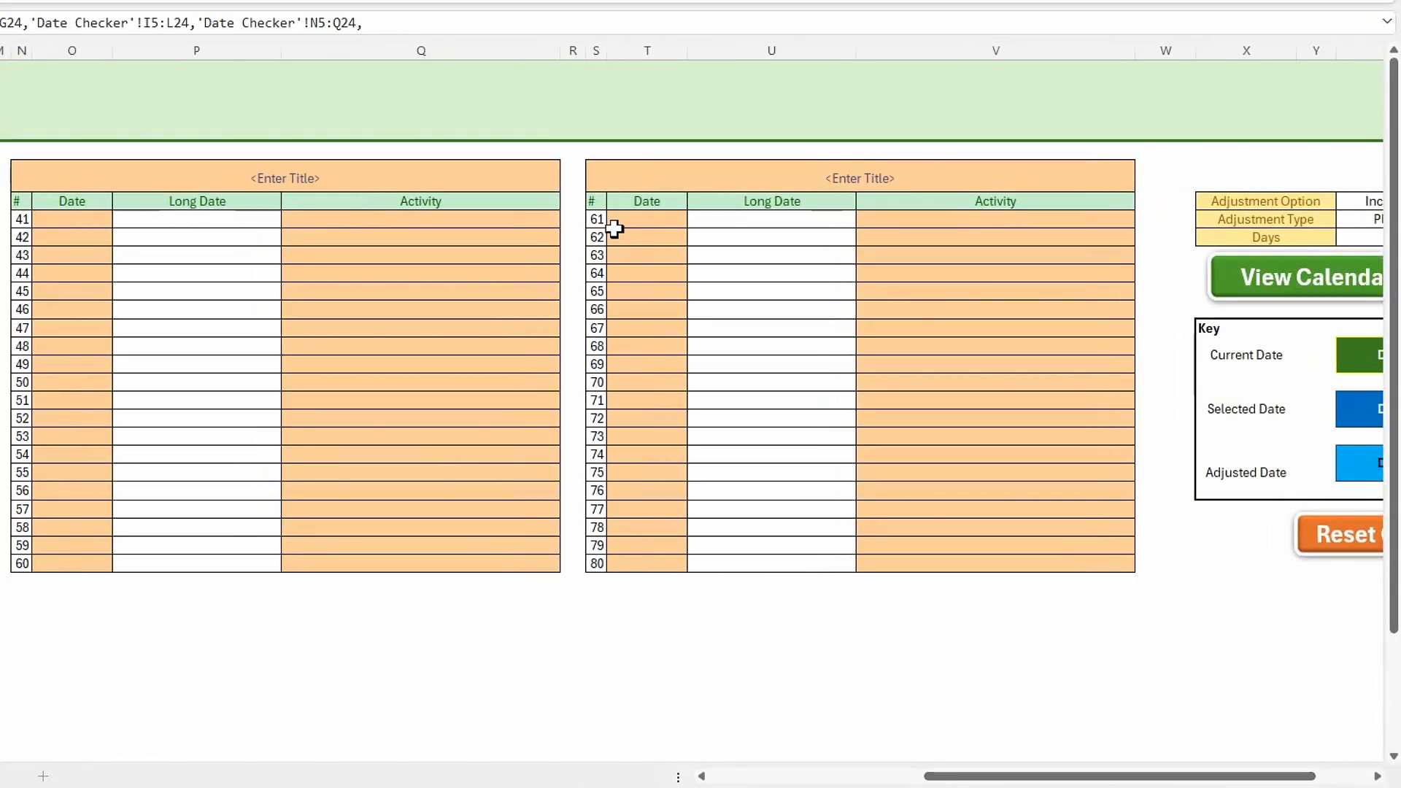
pyautogui.moveTo(597, 221); pyautogui.dragTo(1022, 558)
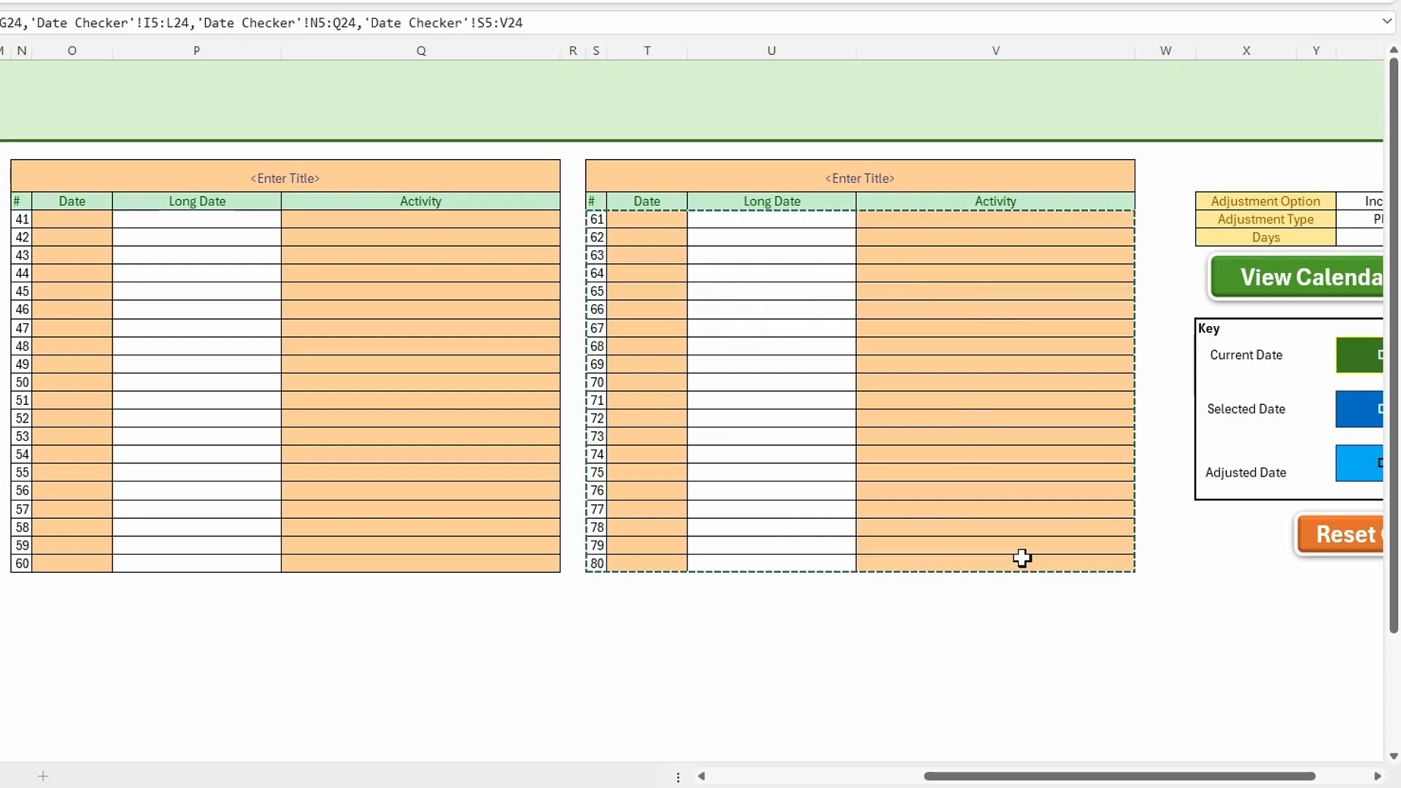
pyautogui.press('Return')
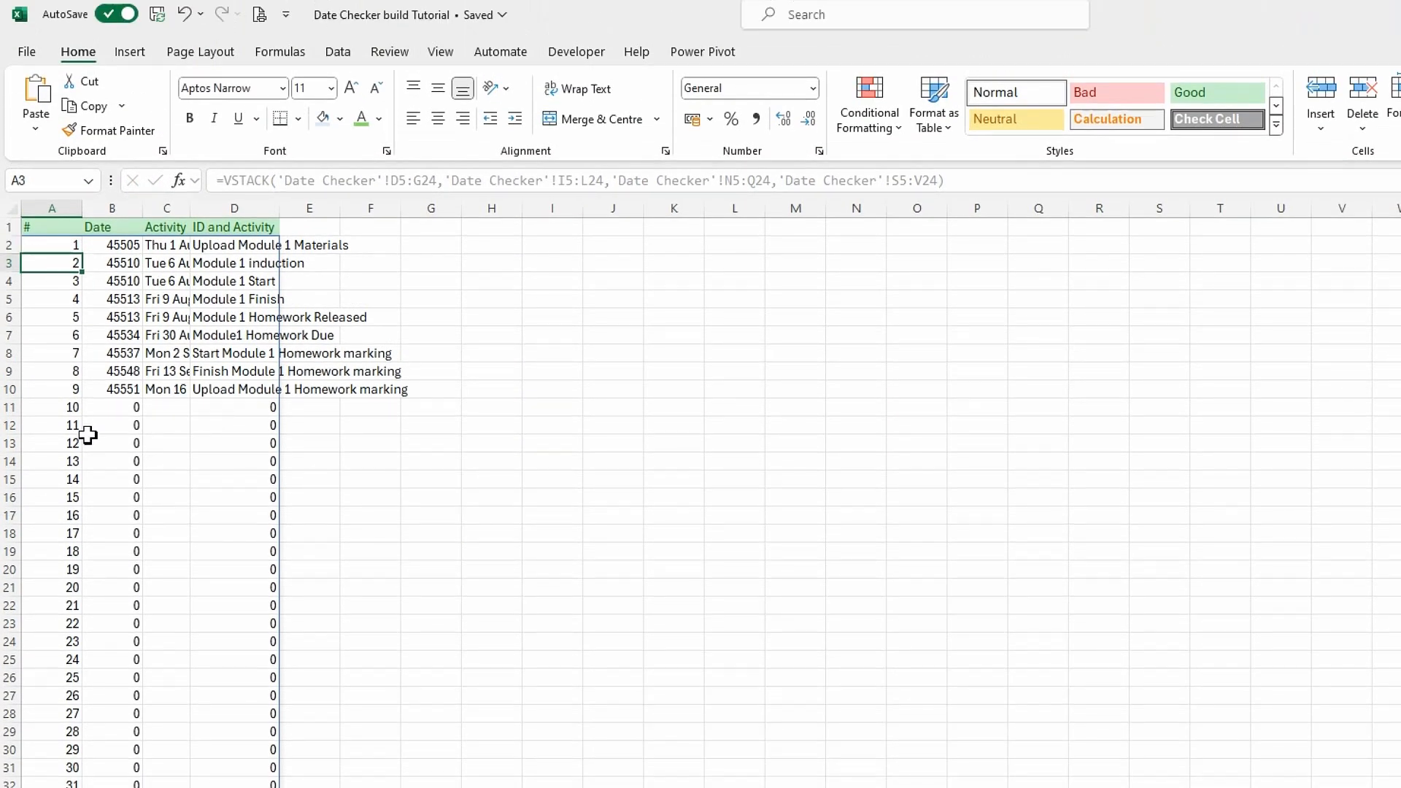
# Format the Date column B as Short Date.
pyautogui.click(118, 213)
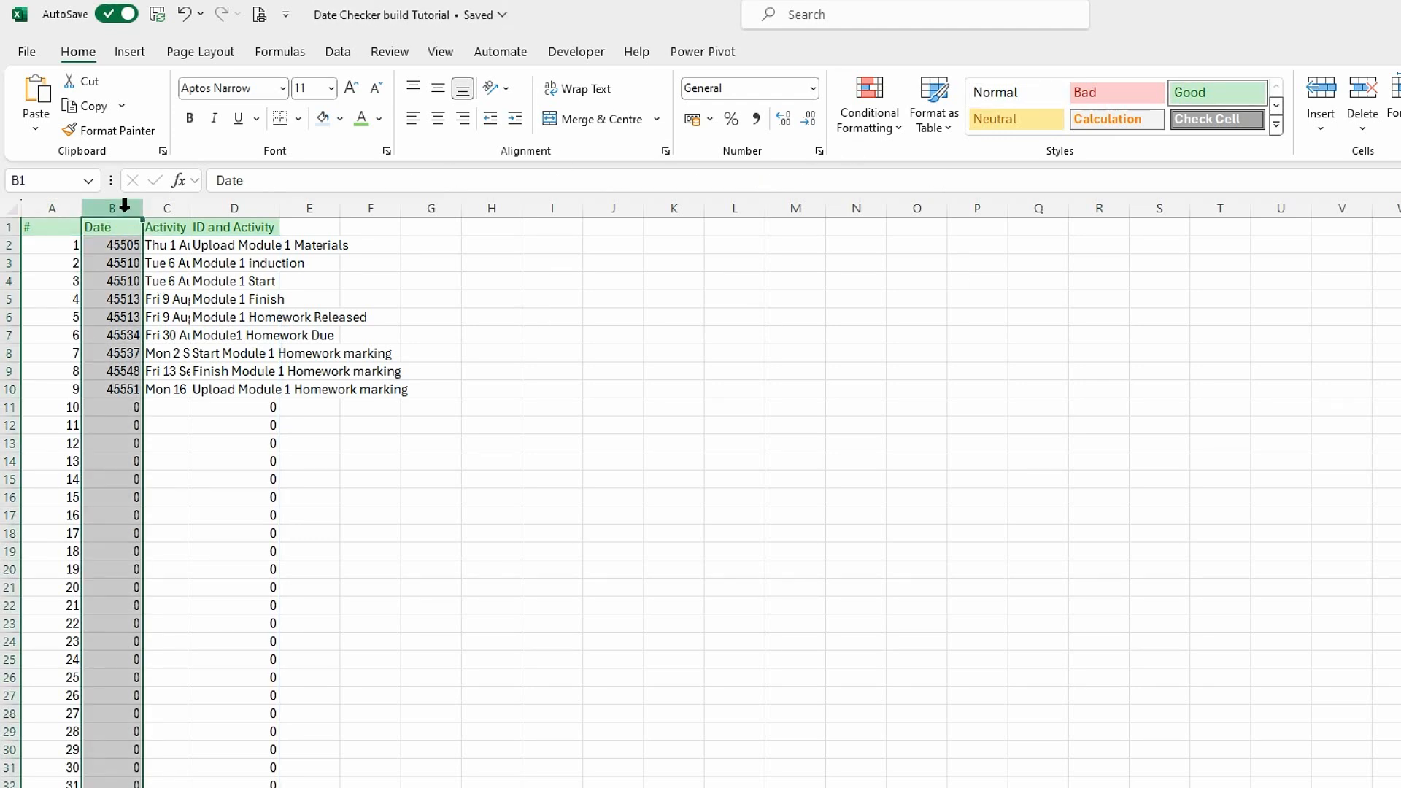
pyautogui.click(812, 88)
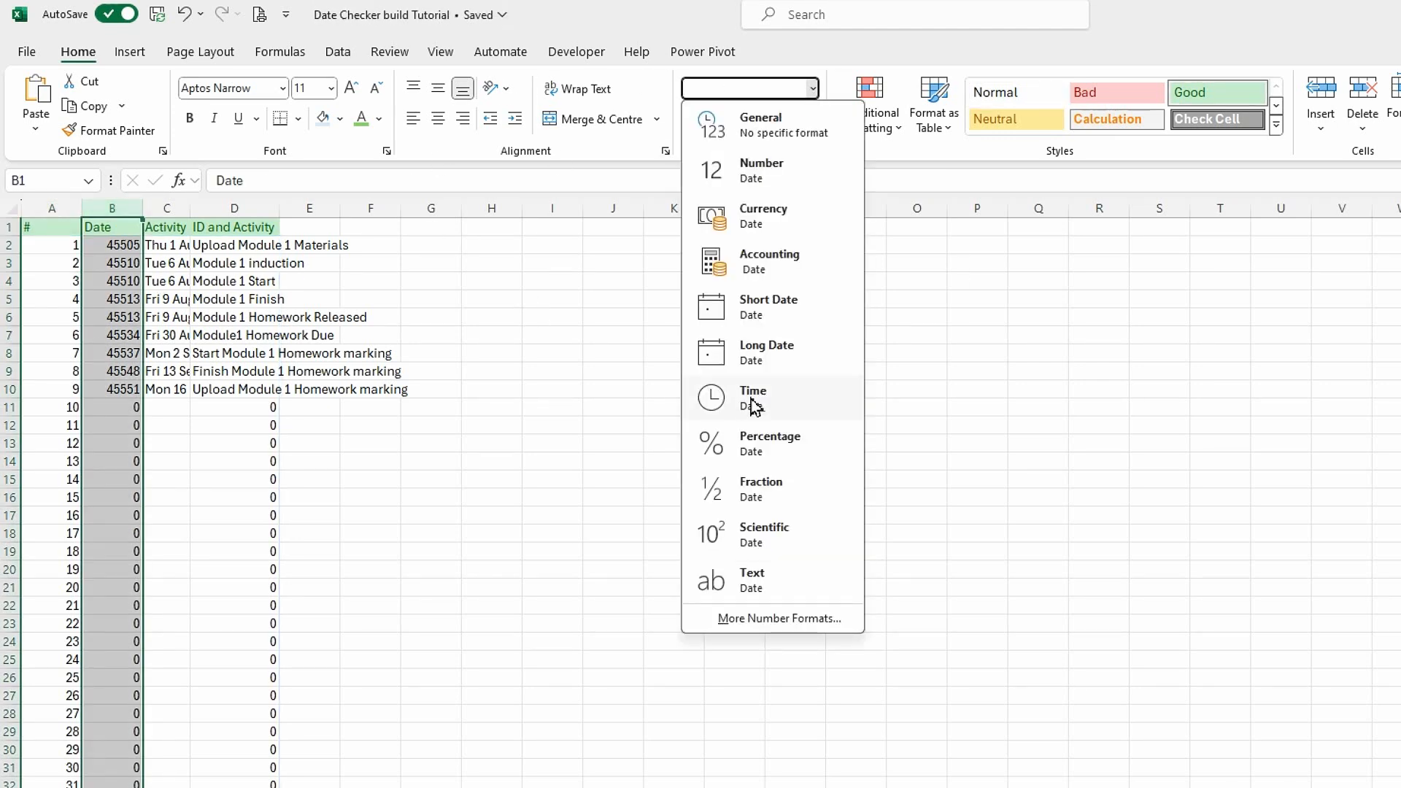
pyautogui.click(759, 325)
pyautogui.click(516, 532)
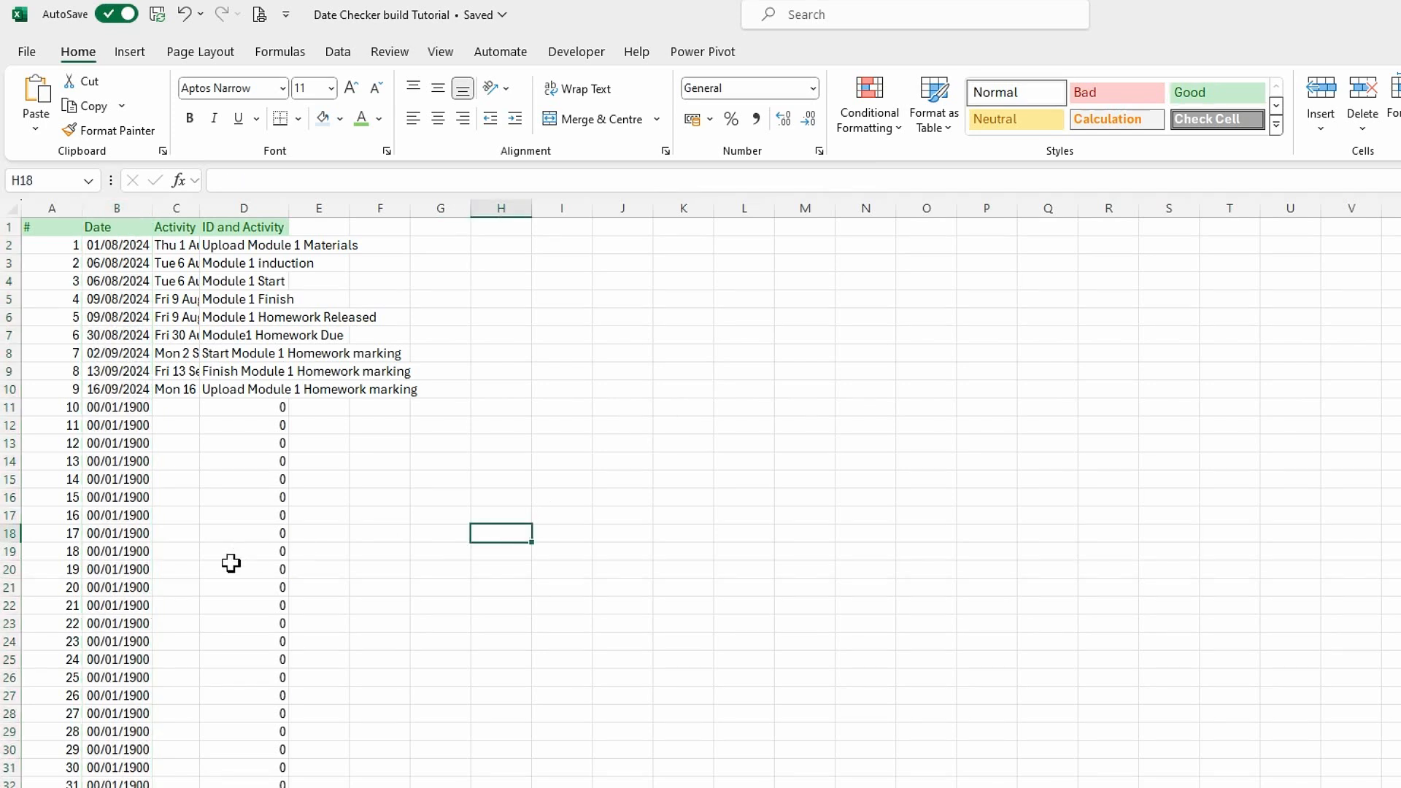
# Autofit columns D and C to their contents.
pyautogui.doubleClick(289, 206)
pyautogui.doubleClick(200, 207)
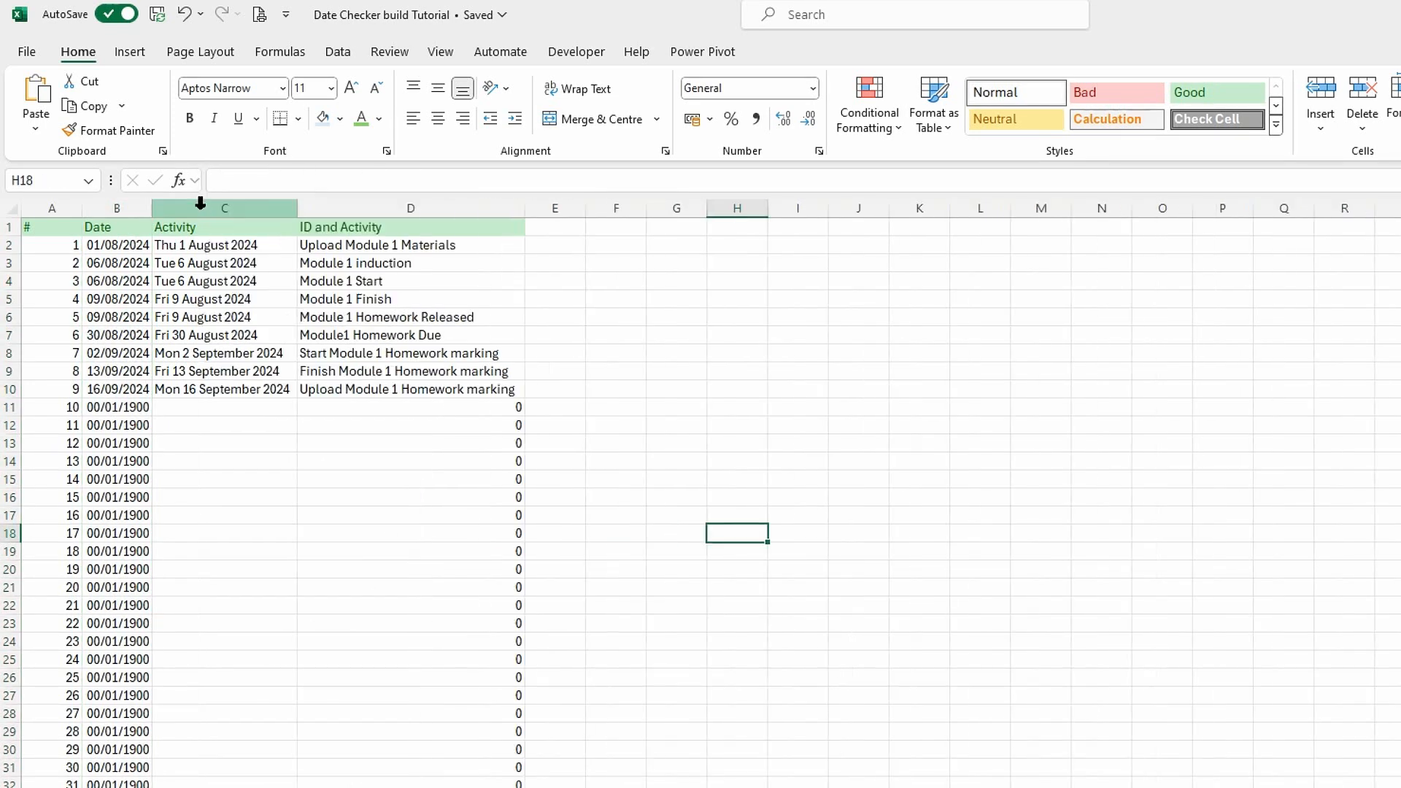
pyautogui.click(343, 497)
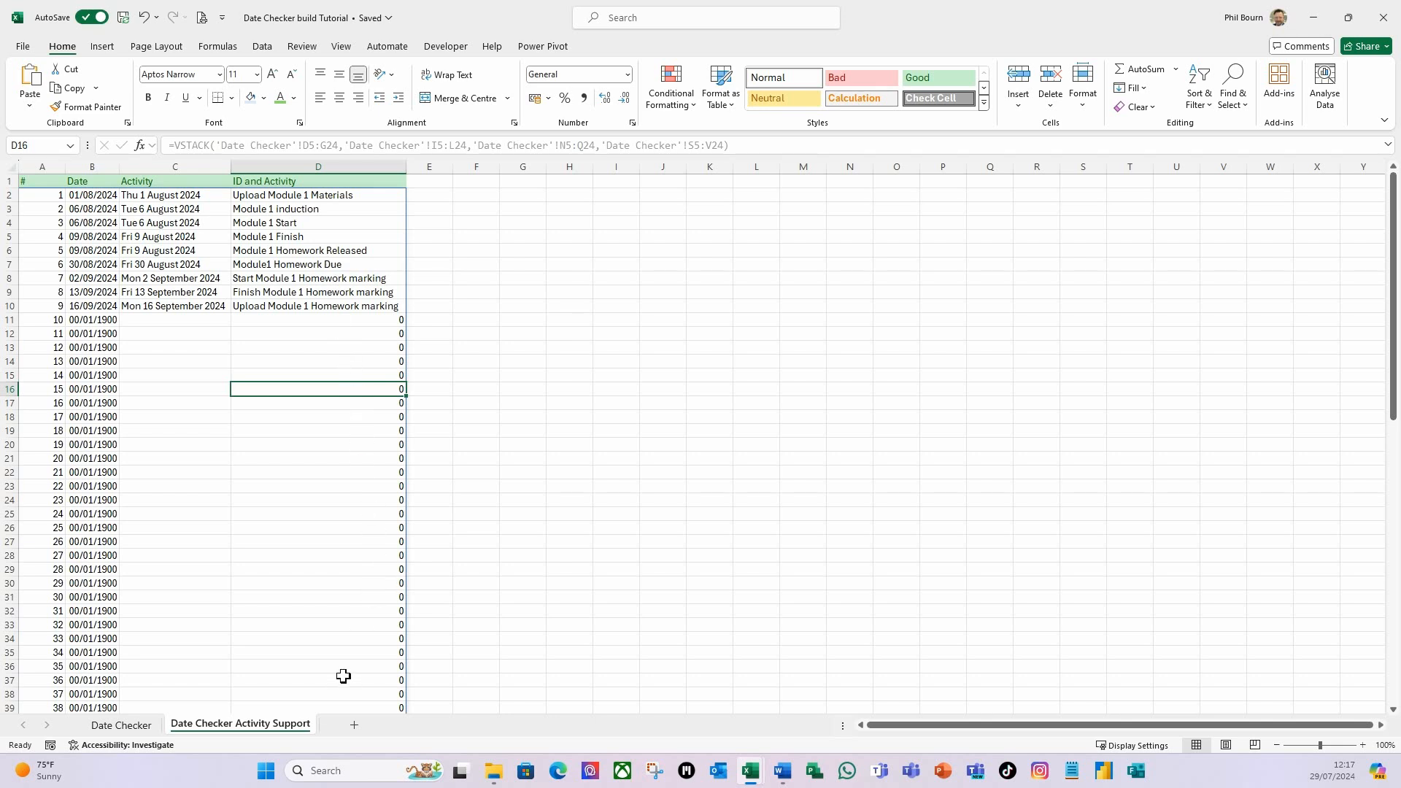
# Insert an opening LET( before VSTACK in A2's formula, with VSTACK starting on a new line in the expanded formula area.
pyautogui.click(34, 195)
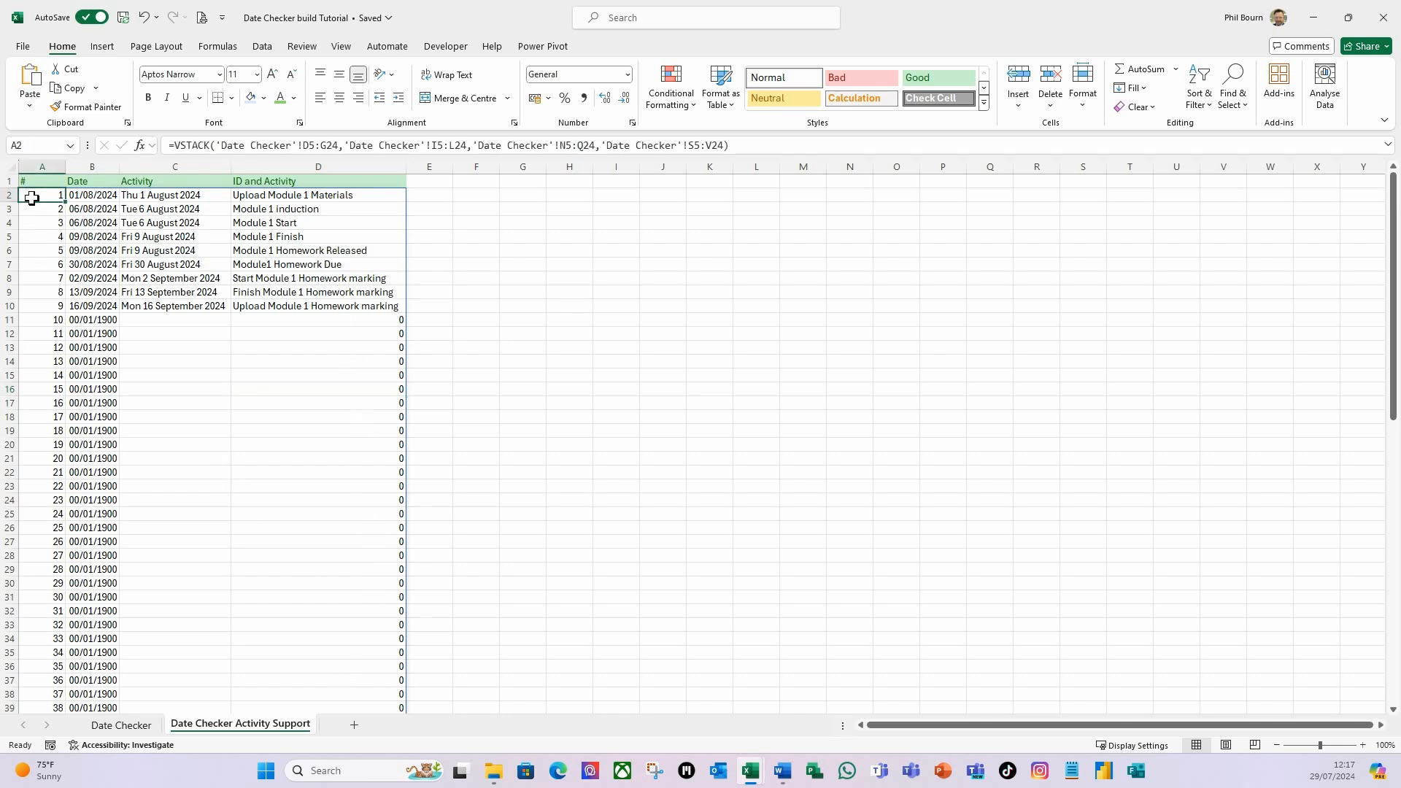
pyautogui.click(183, 144)
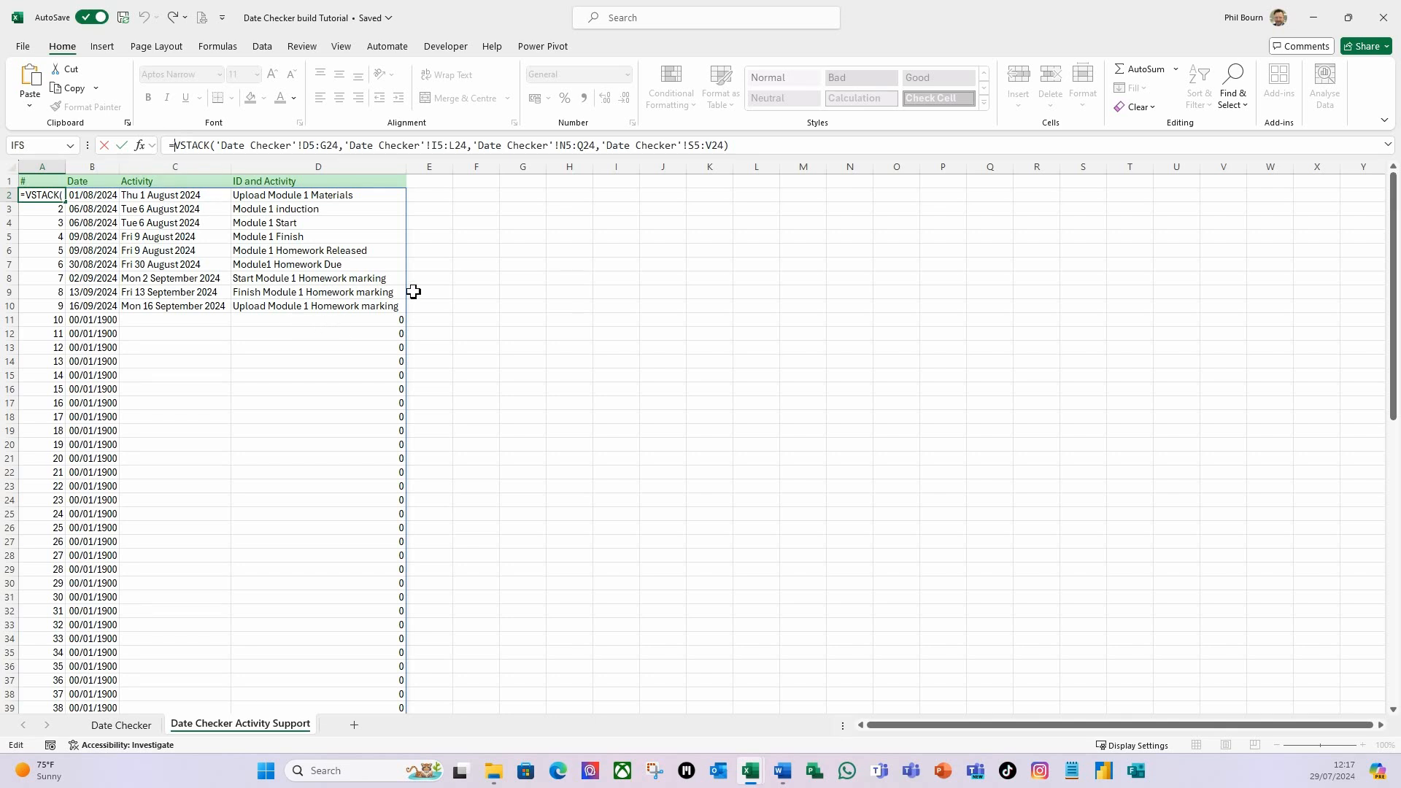
pyautogui.write('let')
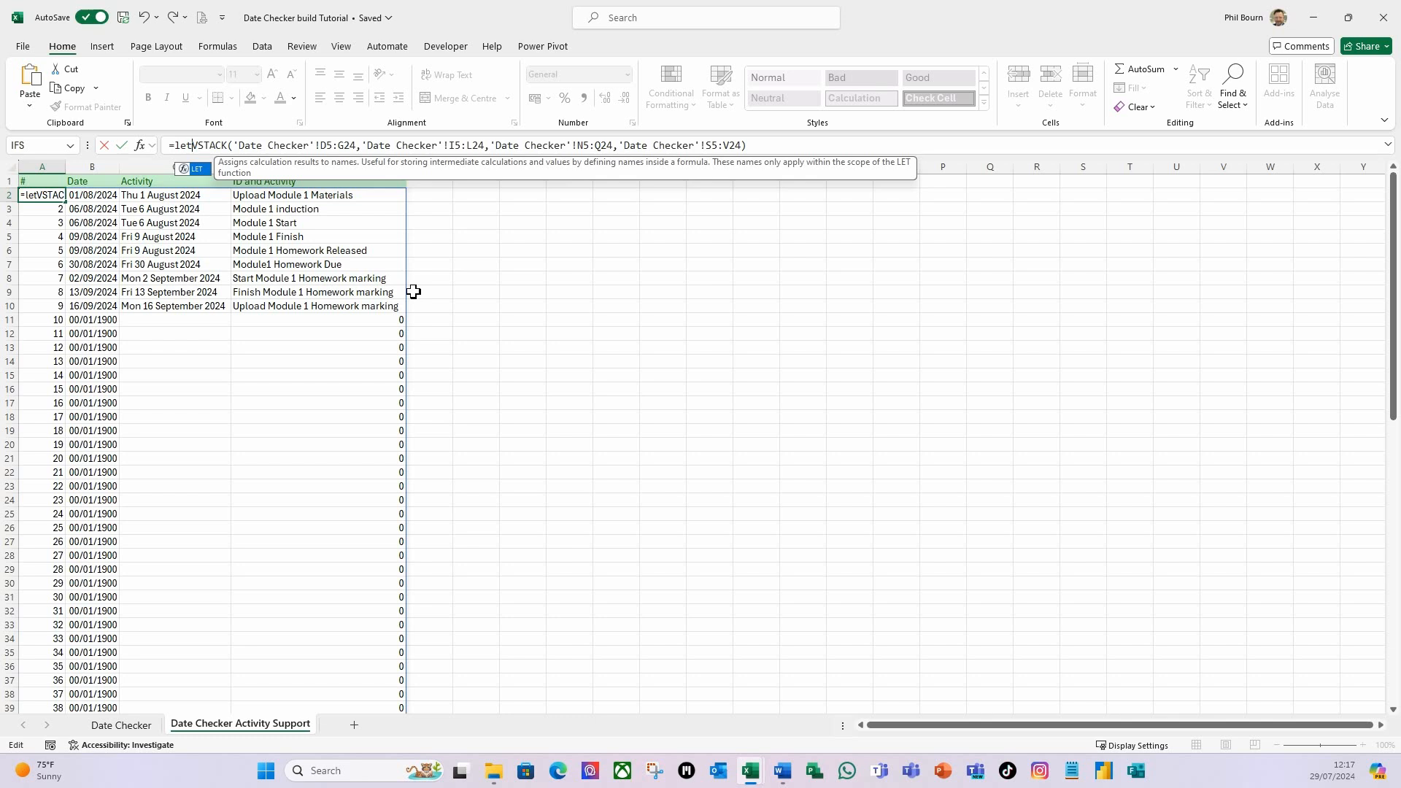
pyautogui.write('(')
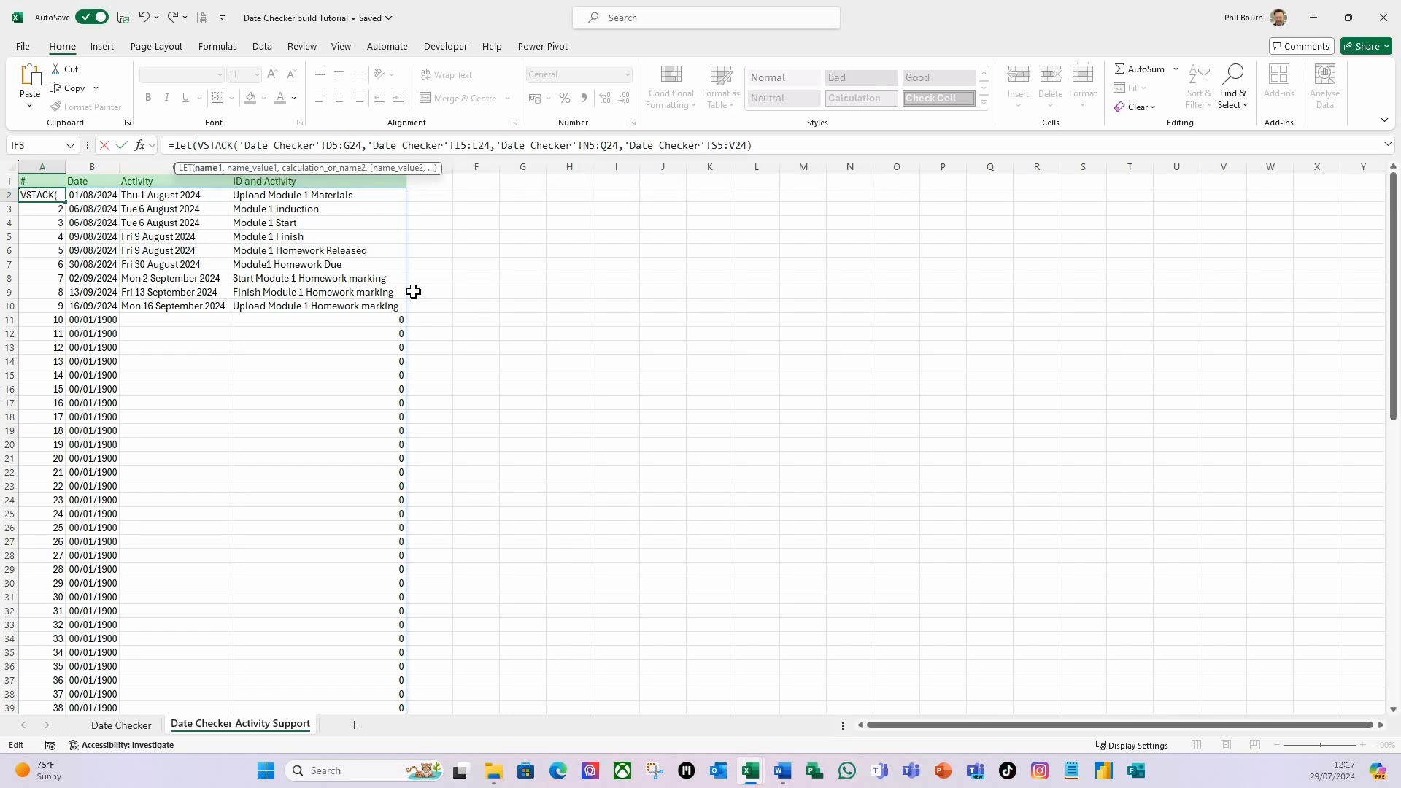
pyautogui.hotkey('alt', 'Return')
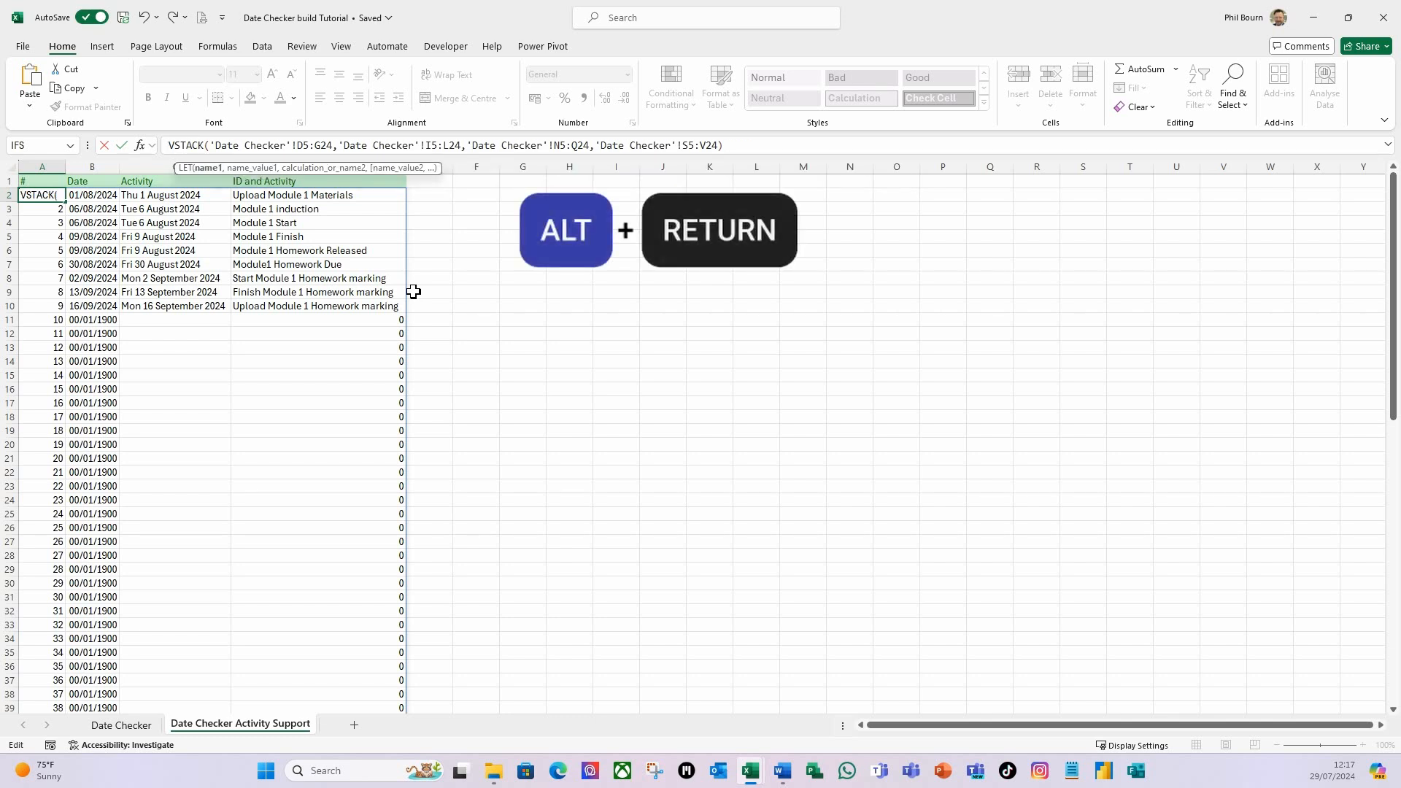
pyautogui.click(1387, 145)
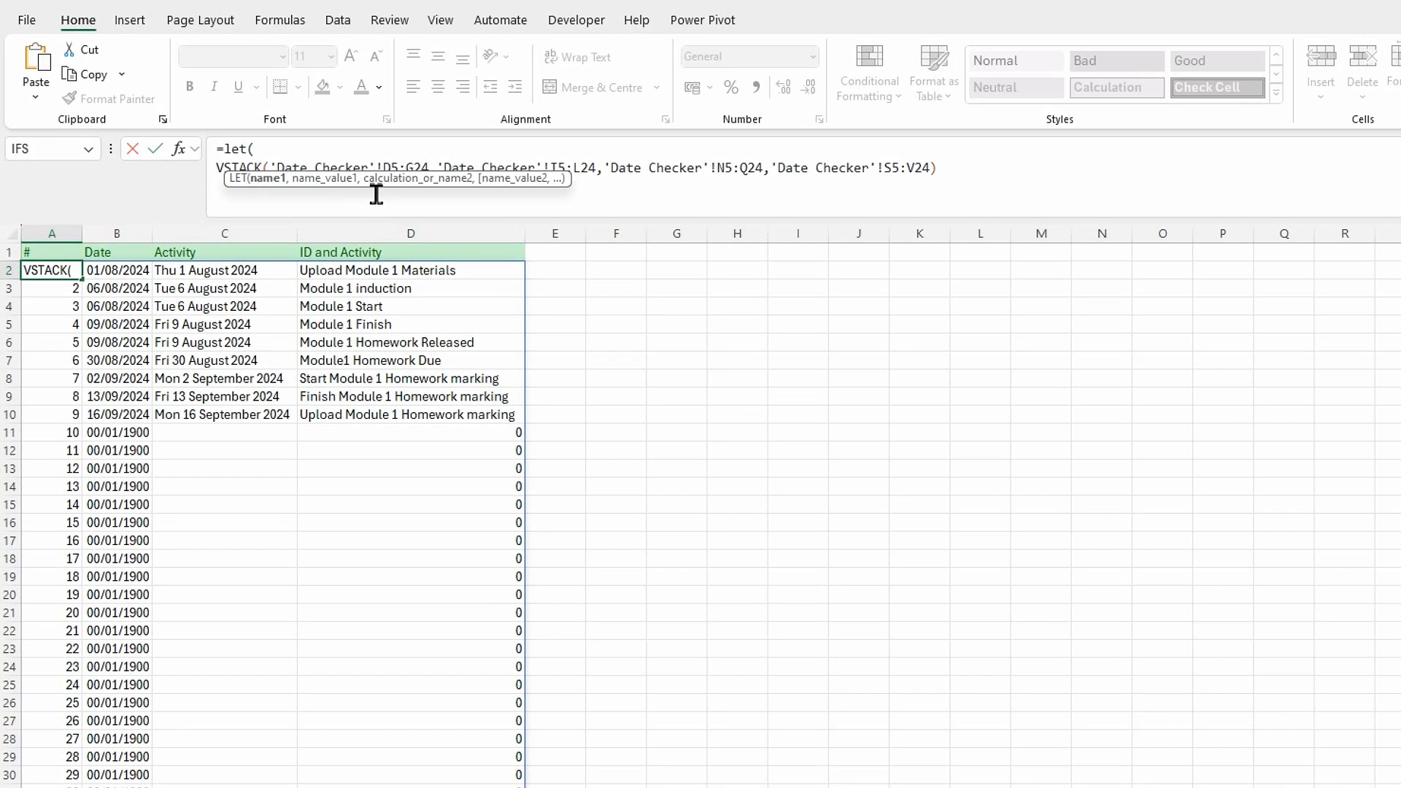
pyautogui.moveTo(387, 185); pyautogui.dragTo(547, 118)
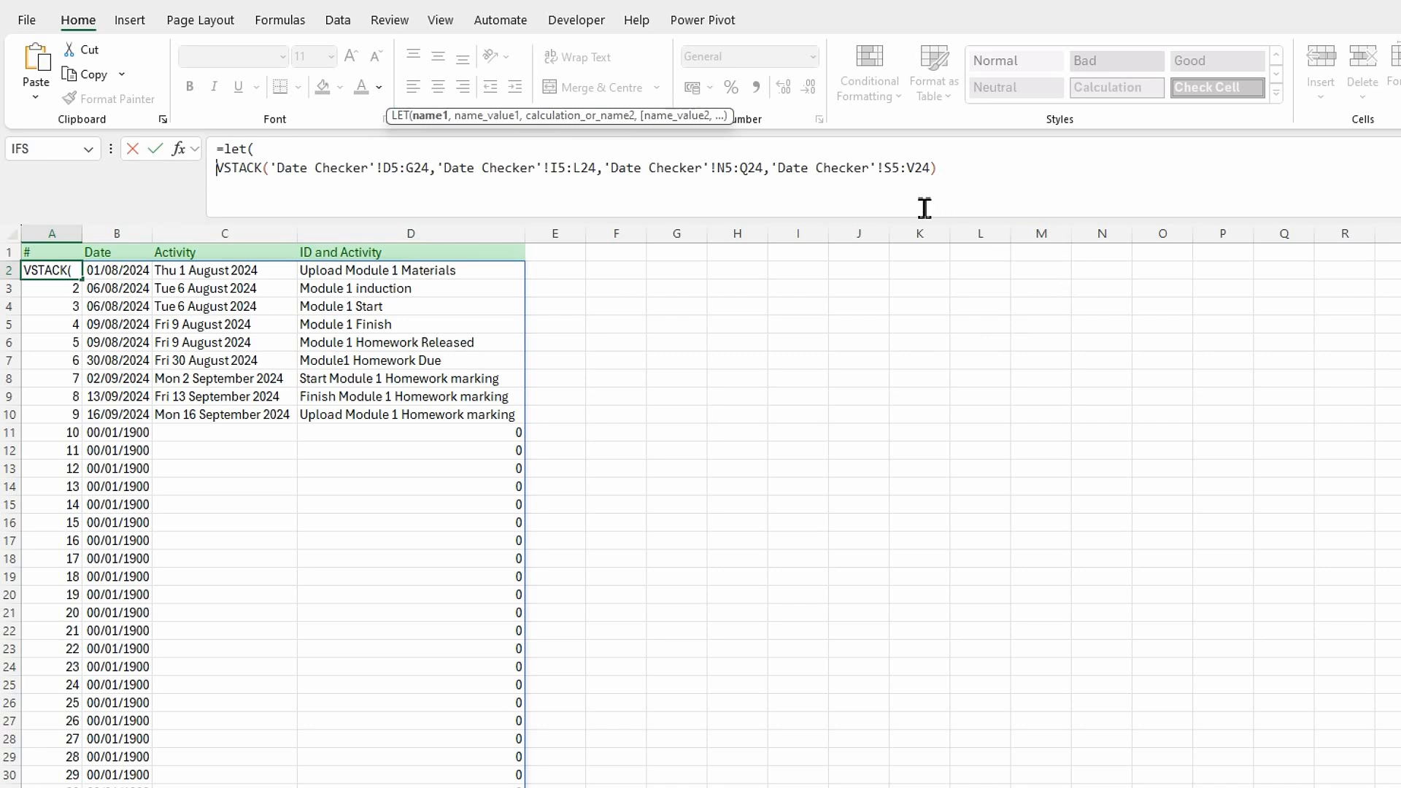
# Name the VSTACK result myData as the first LET variable and end its line with a comma.
pyautogui.write('my')
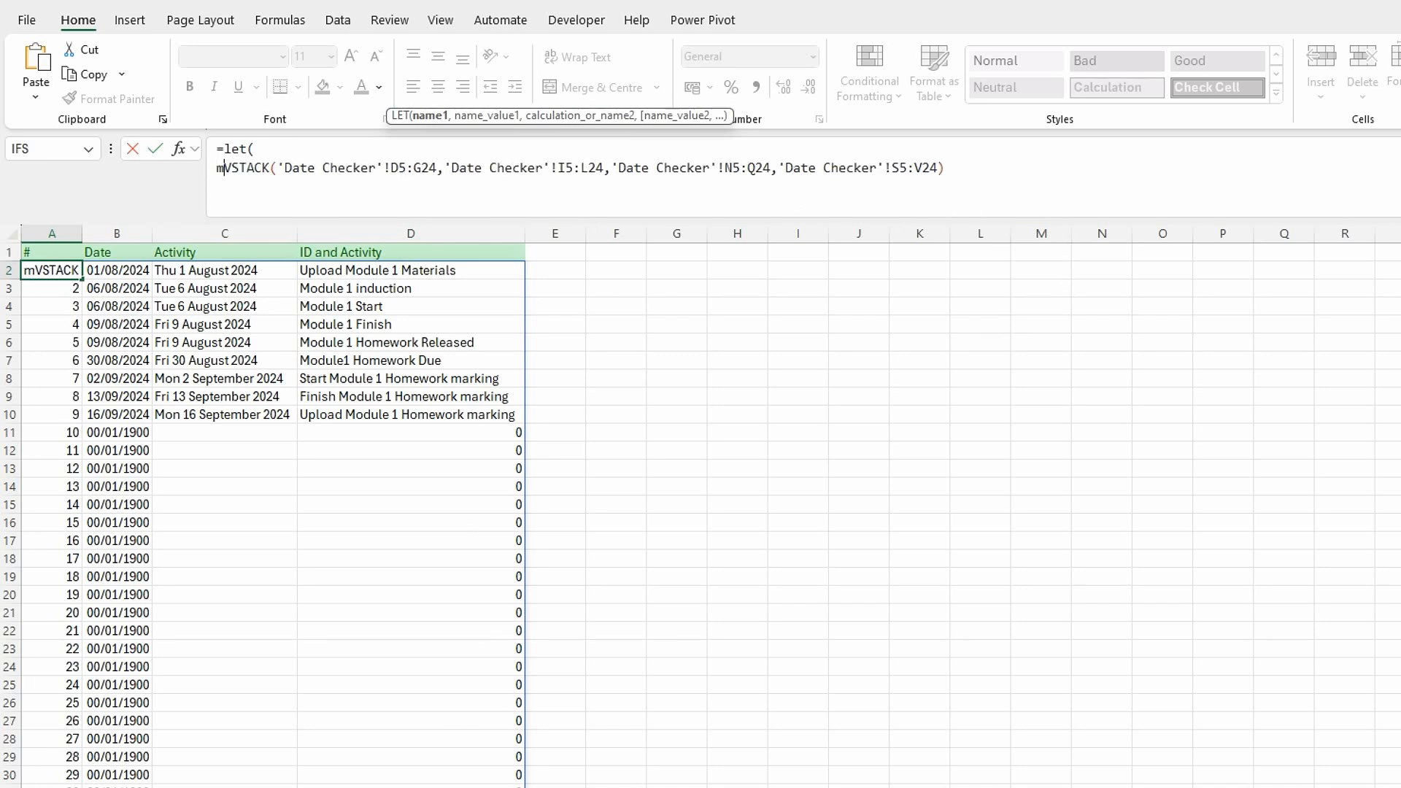
pyautogui.write('Data')
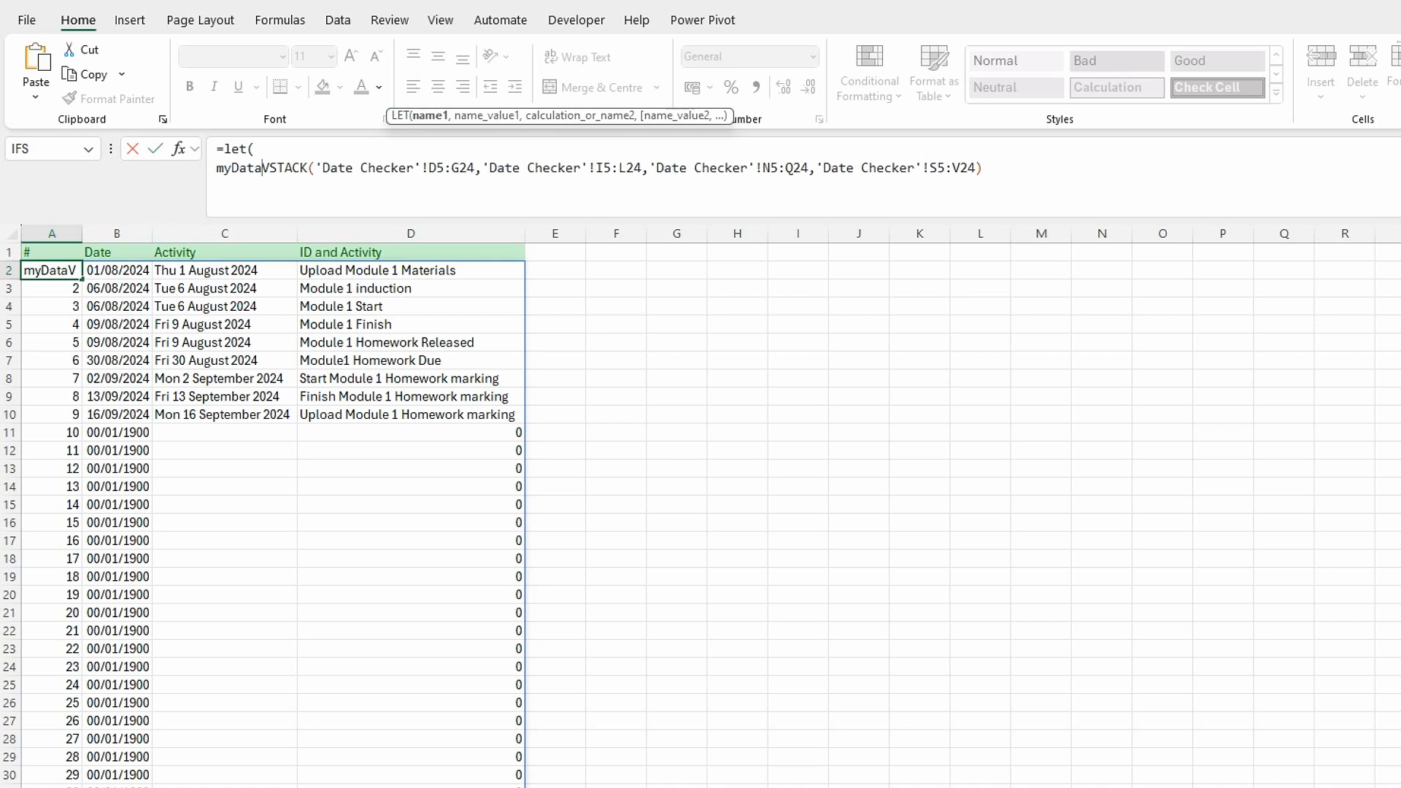
pyautogui.write(',')
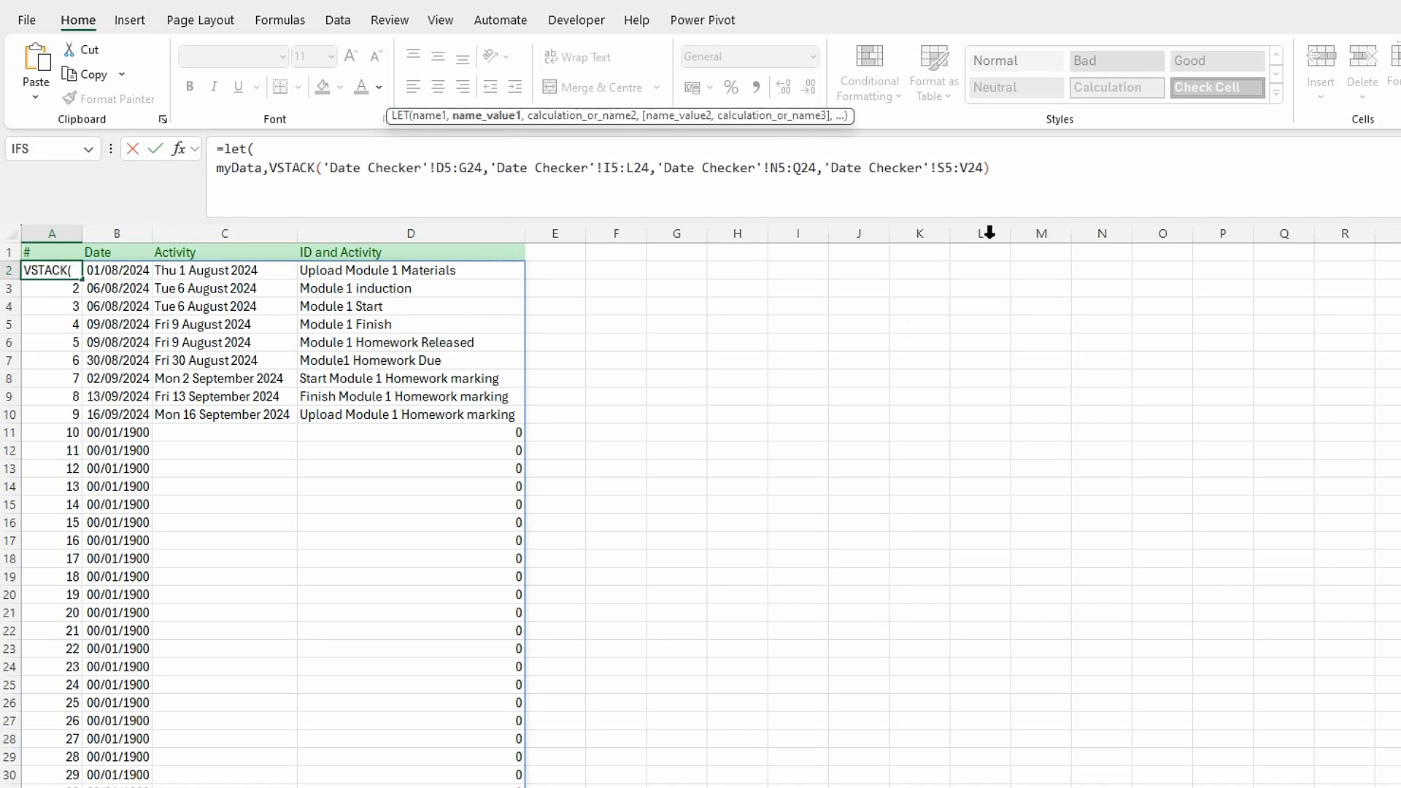
pyautogui.click(1022, 179)
pyautogui.write(',')
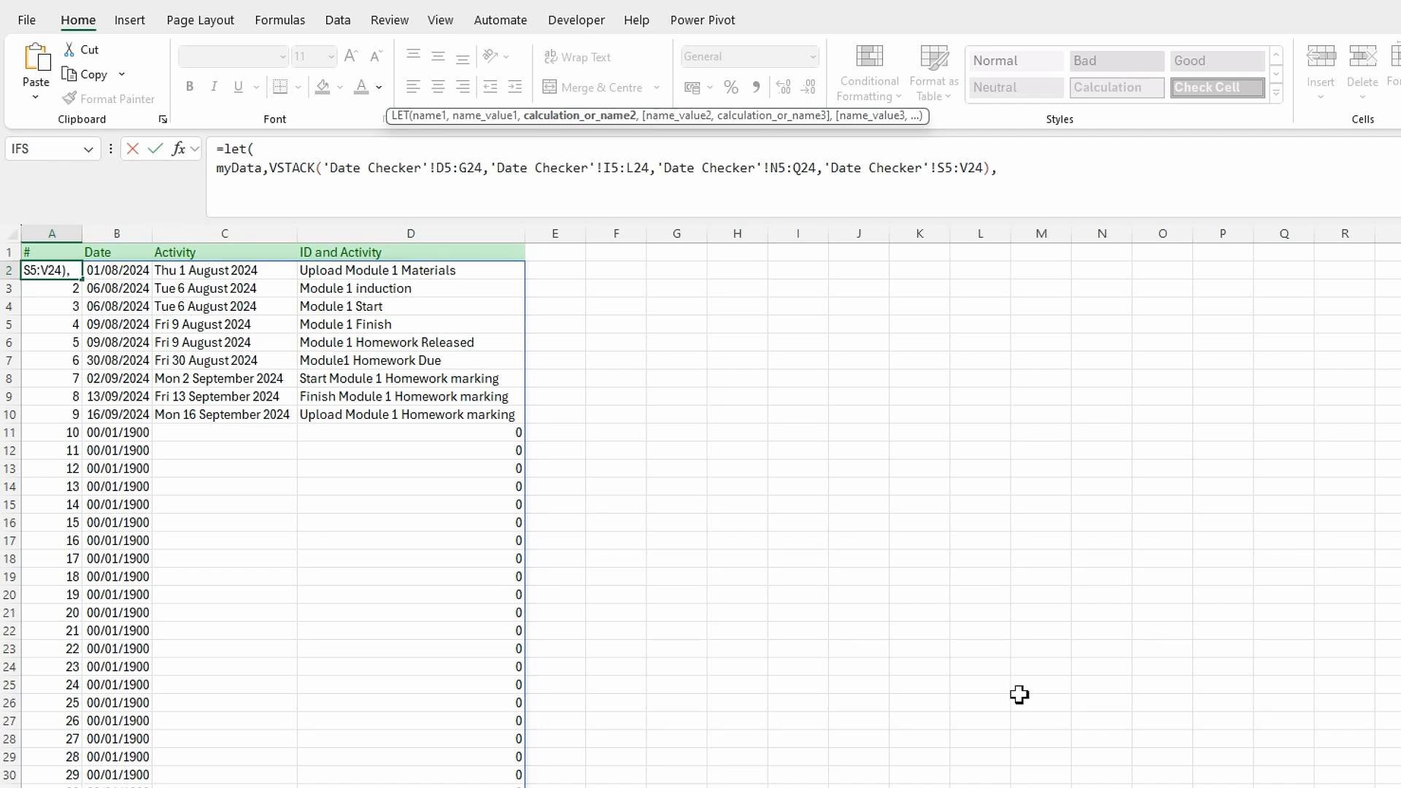
# Add a FILTER function on a new line of the LET formula with myData as its array.
pyautogui.hotkey('alt', 'Return')
pyautogui.write('file')
pyautogui.press('BackSpace')
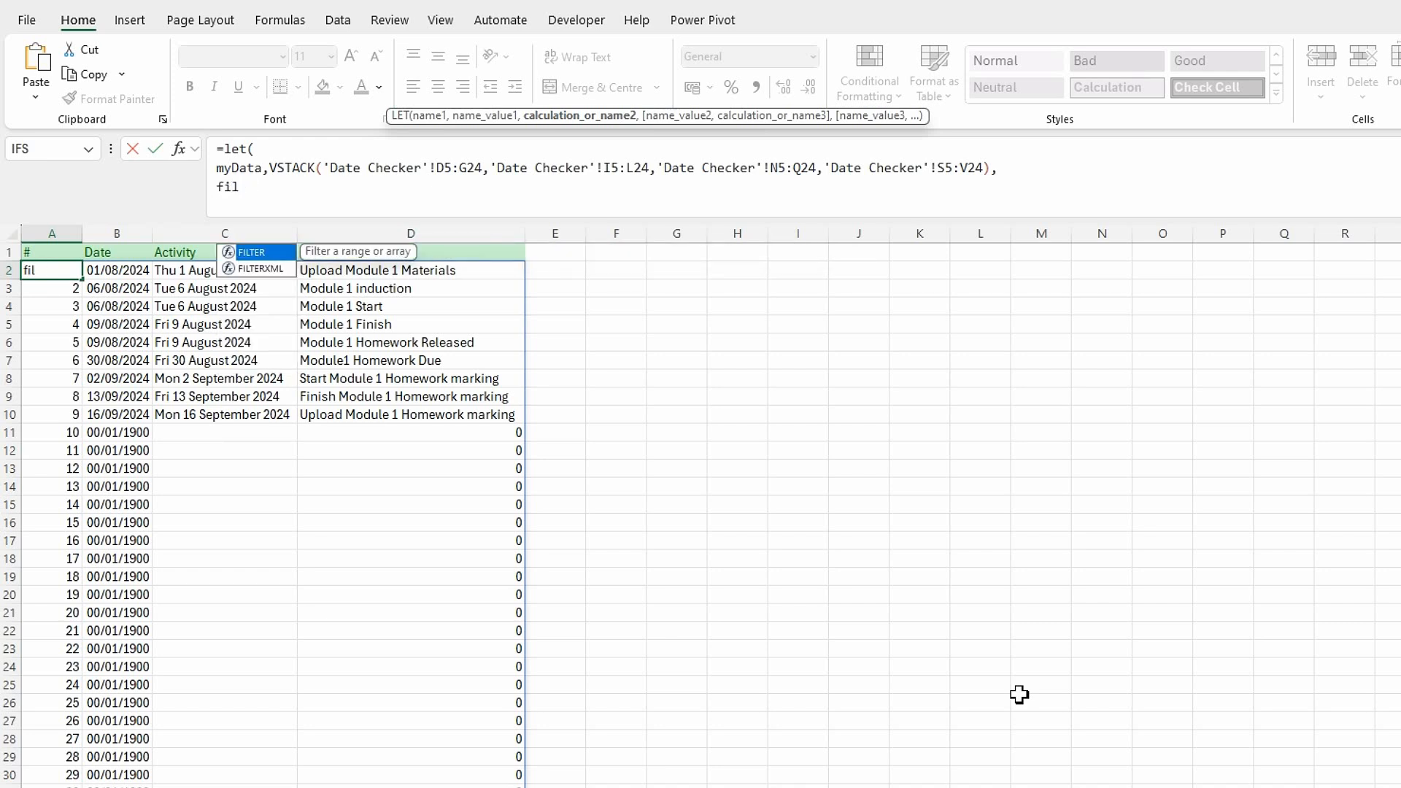
pyautogui.doubleClick(259, 255)
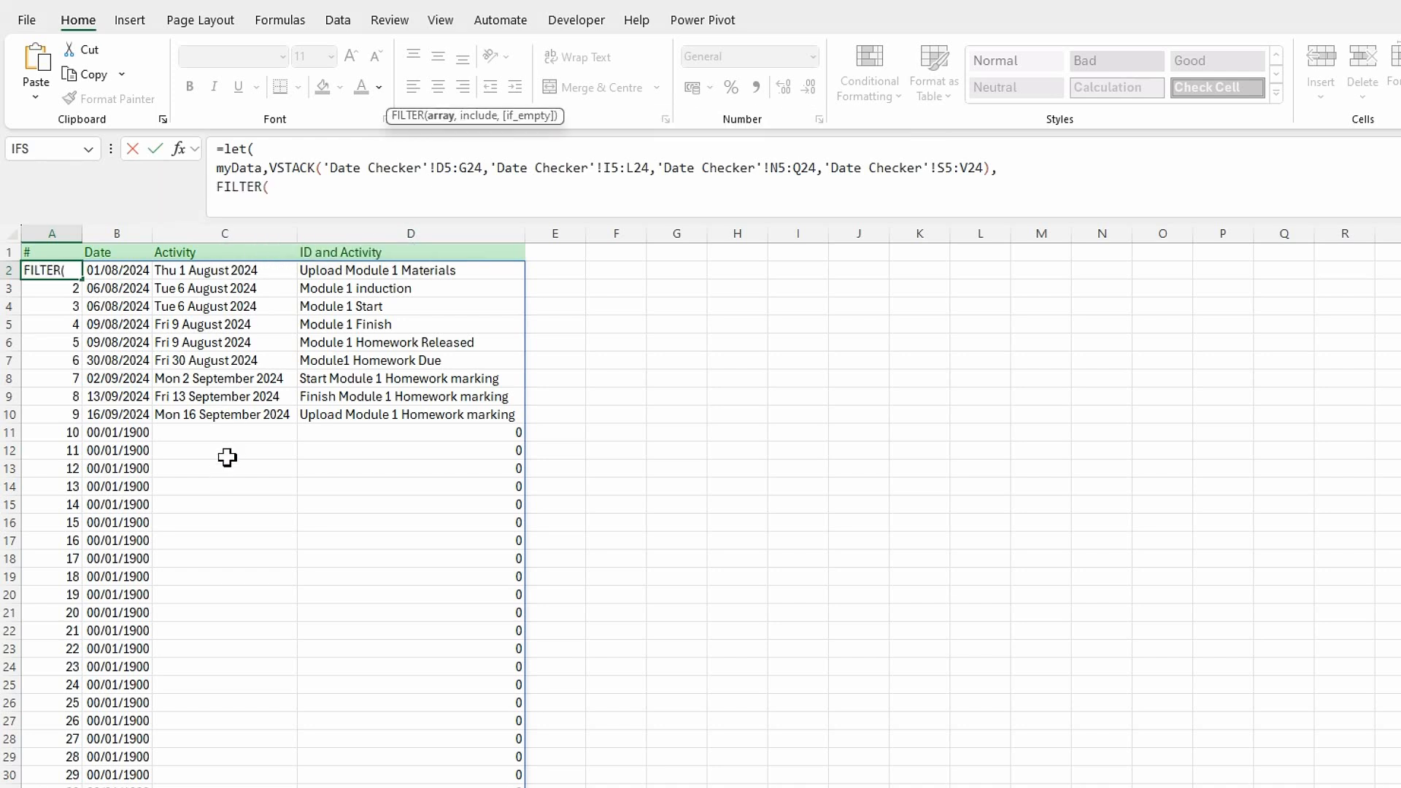
pyautogui.write('myda')
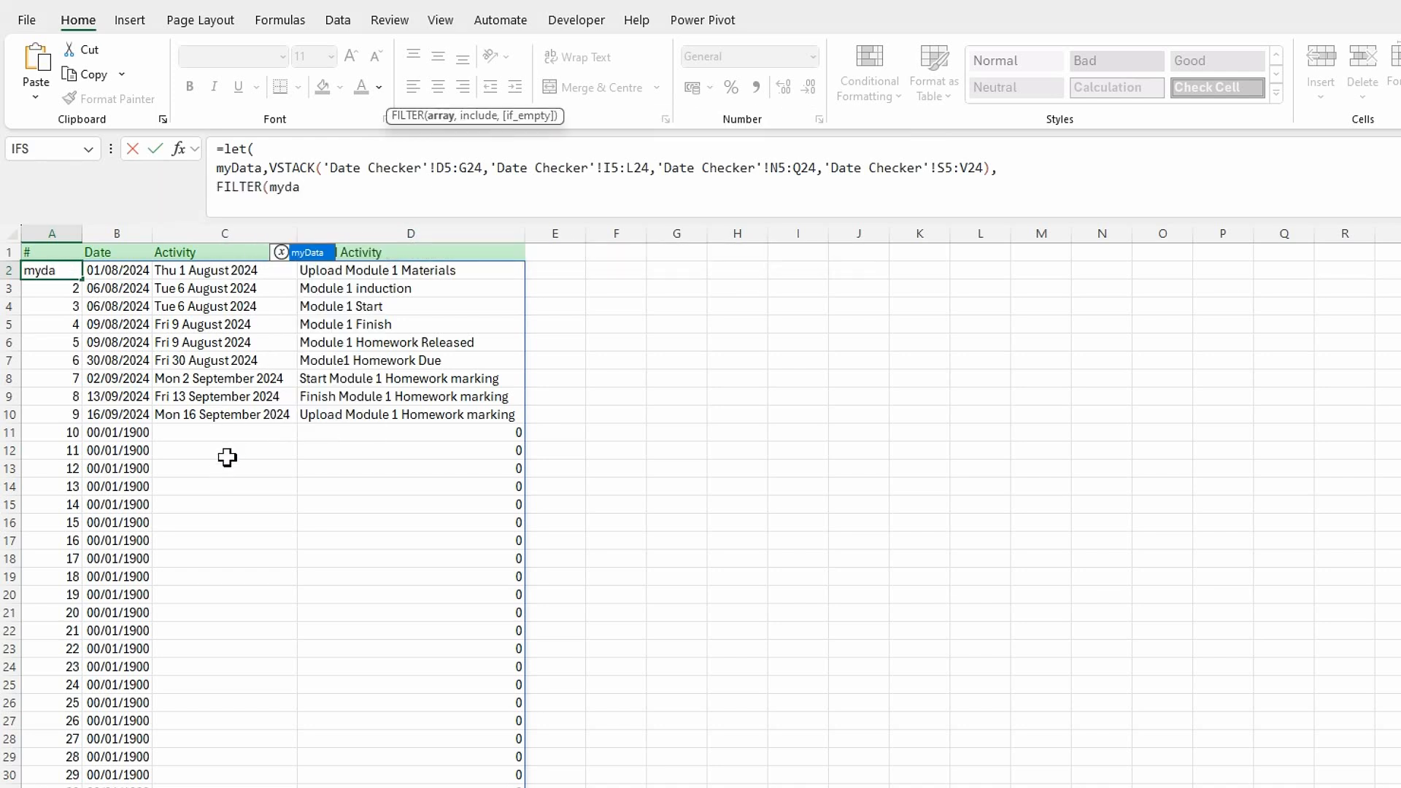
pyautogui.doubleClick(305, 252)
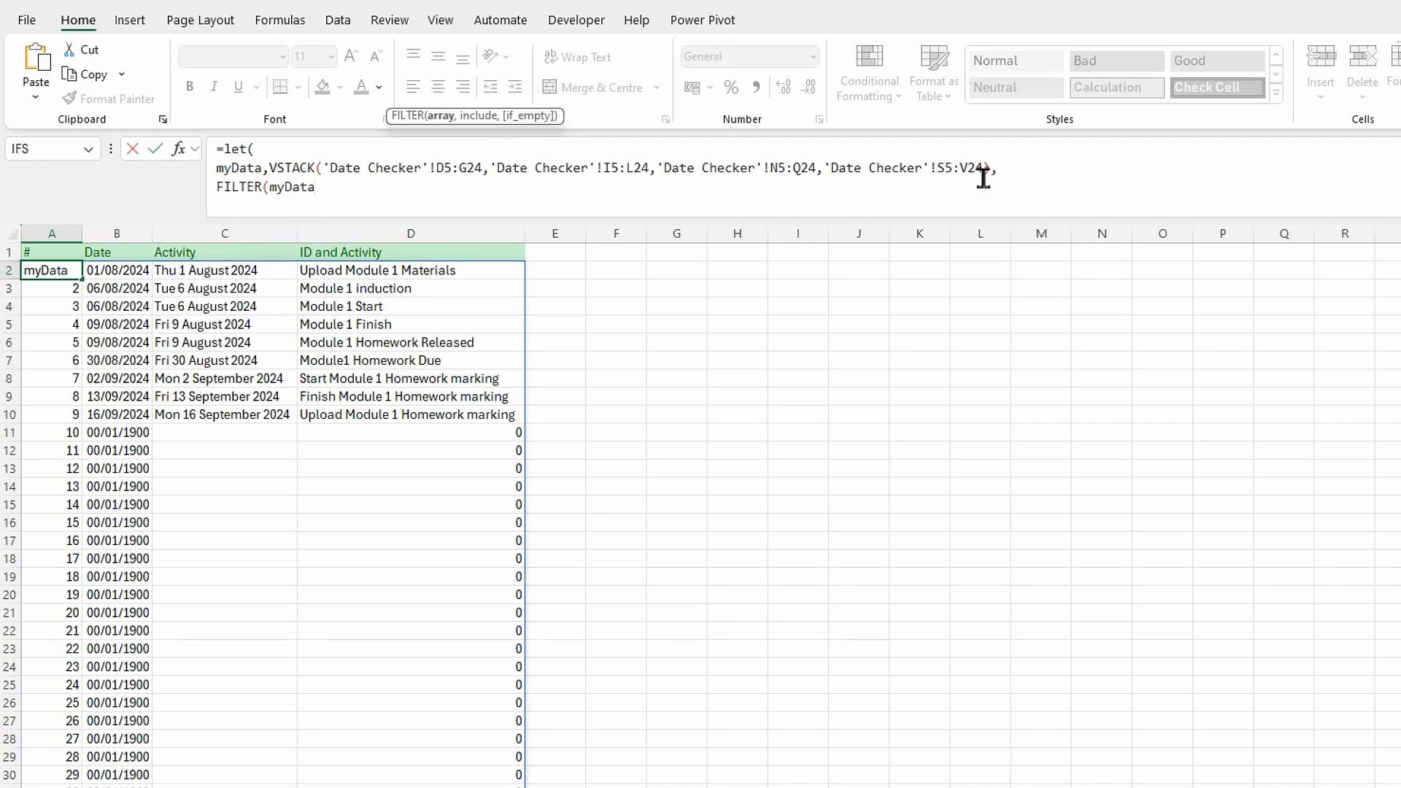
pyautogui.write(',')
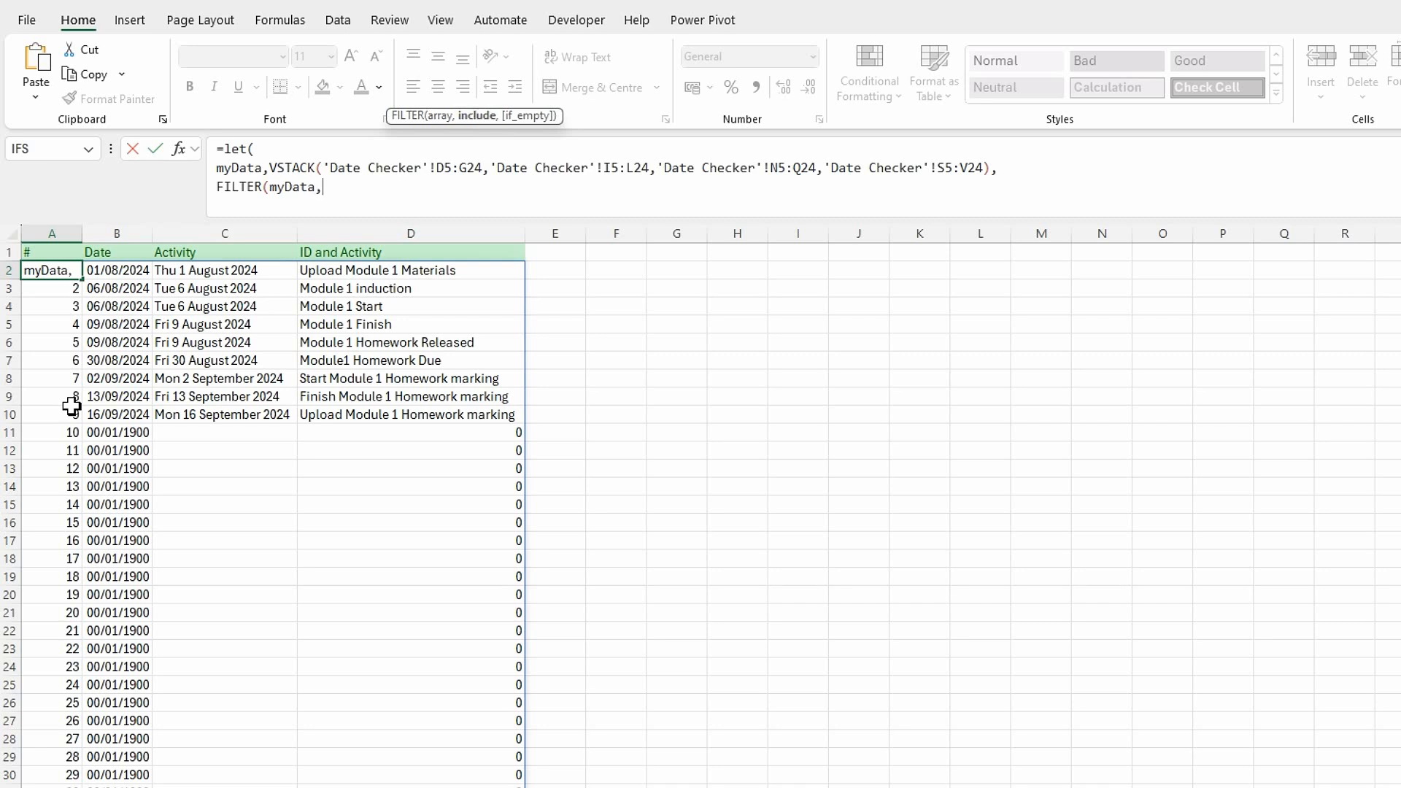
pyautogui.write('cho')
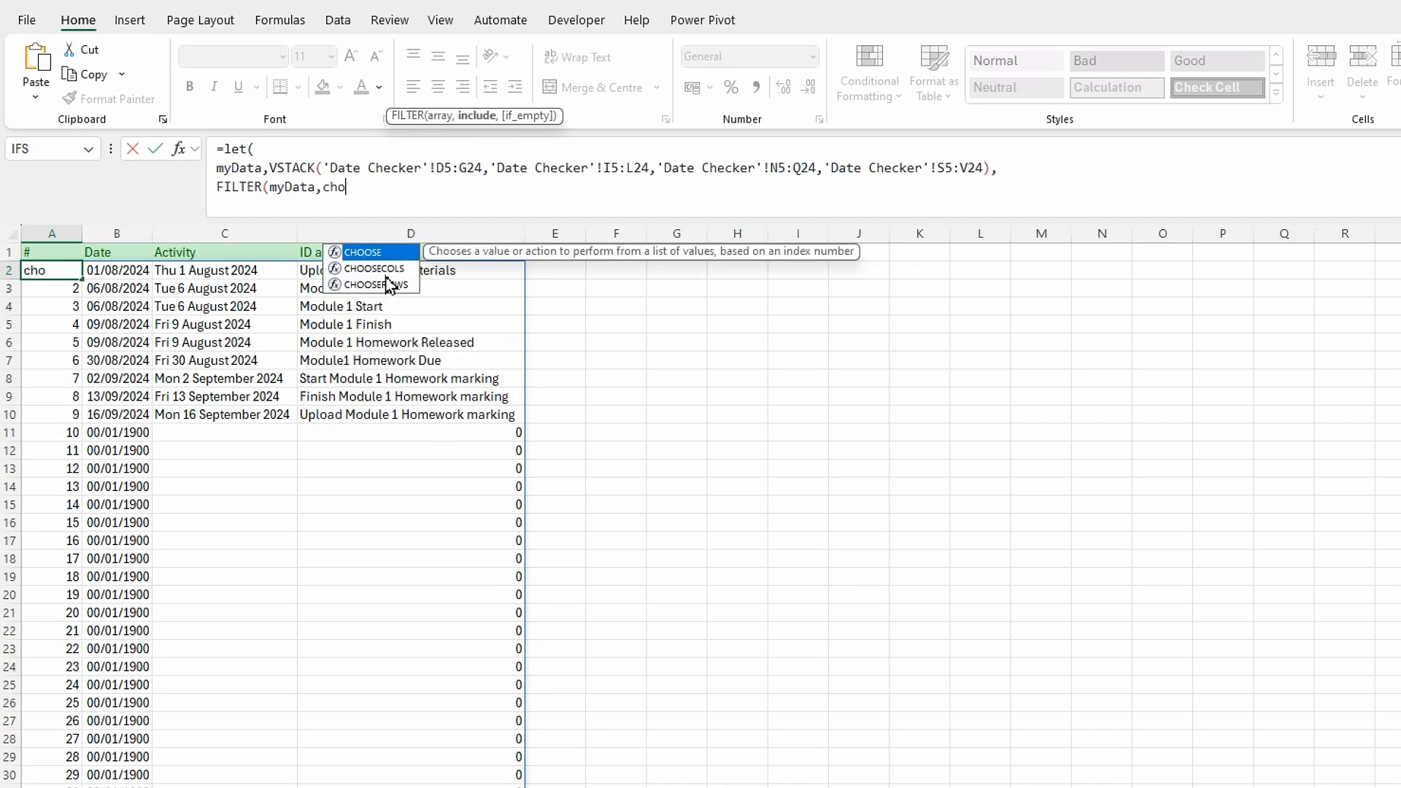
# Set the FILTER include condition to CHOOSECOLS(myData,4)<>0.
pyautogui.doubleClick(386, 268)
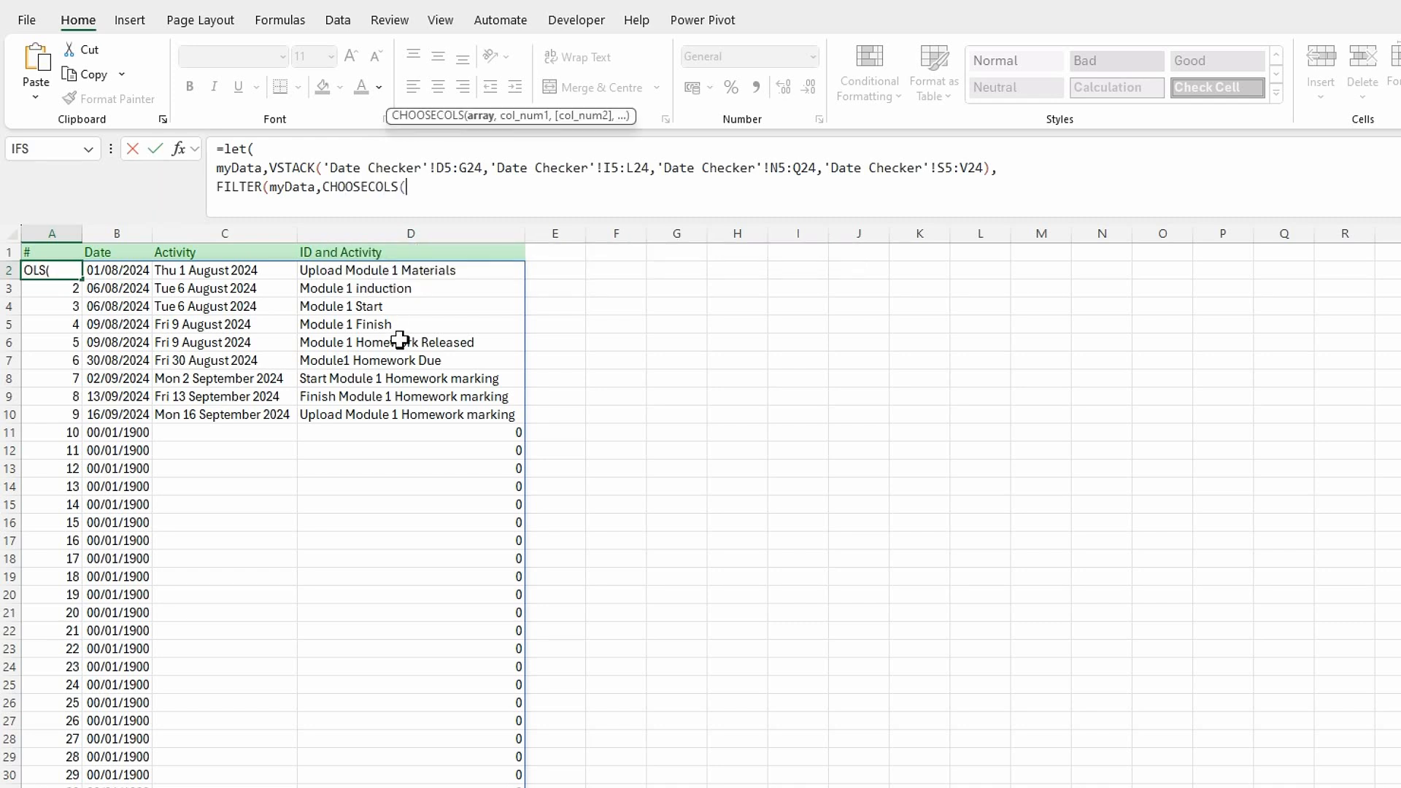
pyautogui.write('my')
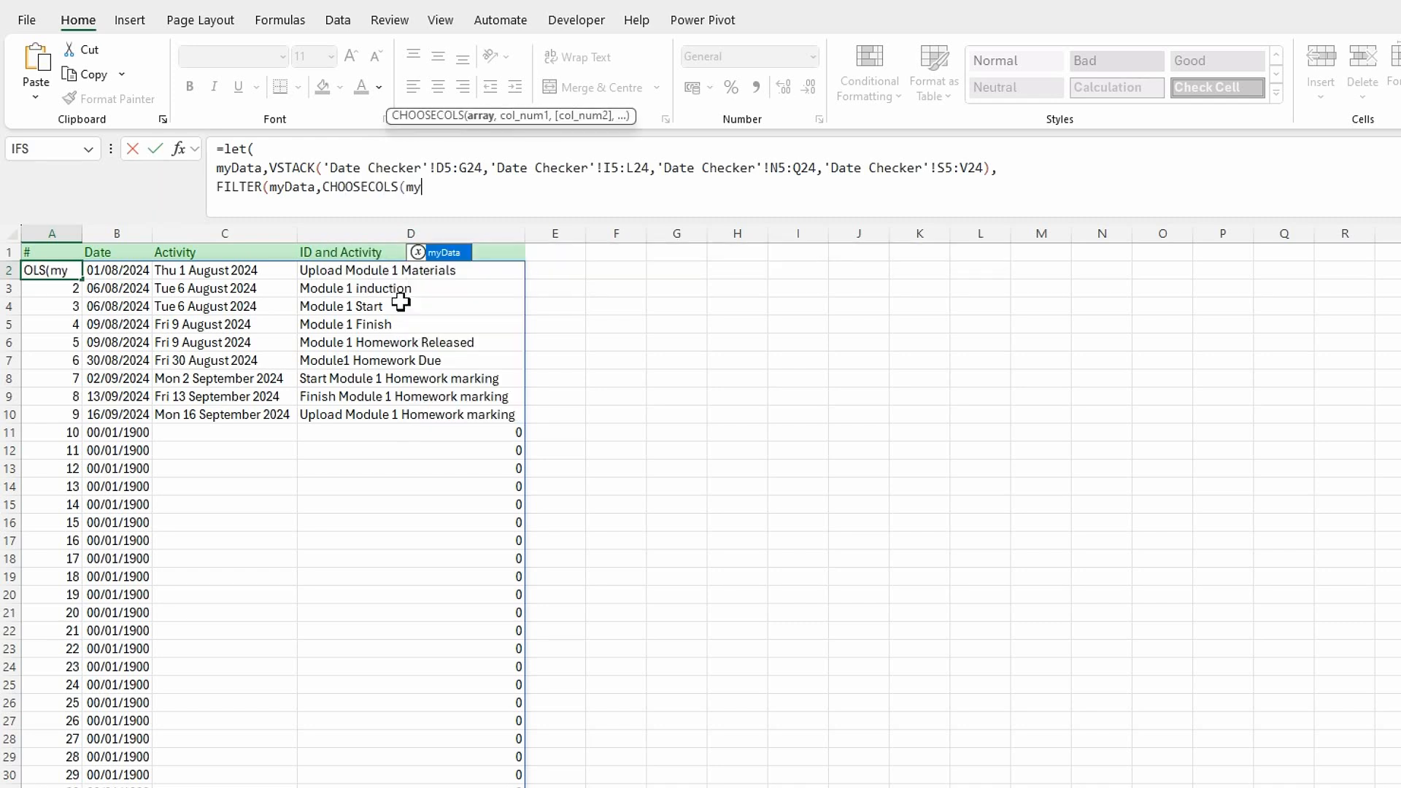
pyautogui.doubleClick(447, 259)
pyautogui.write(',')
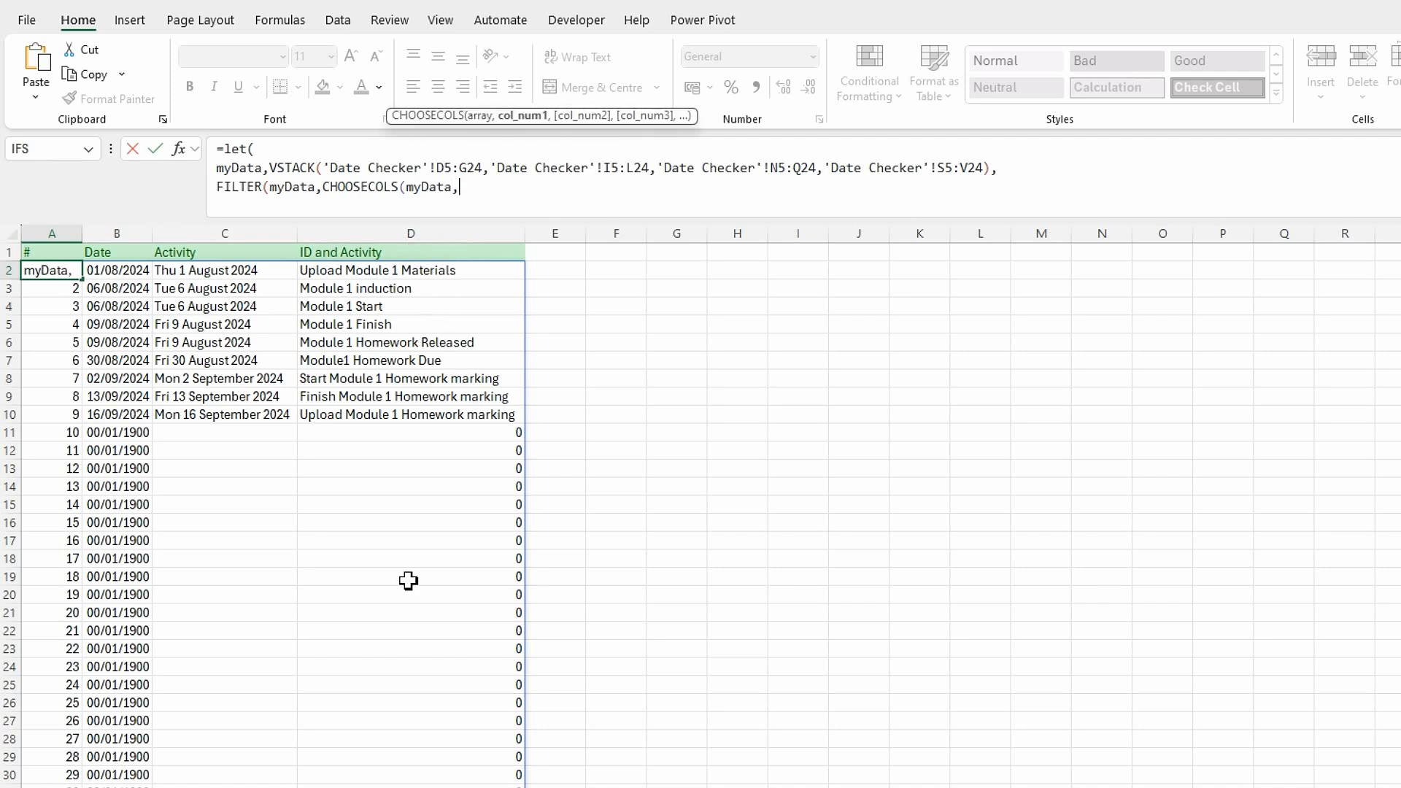
pyautogui.write('4)<>0')
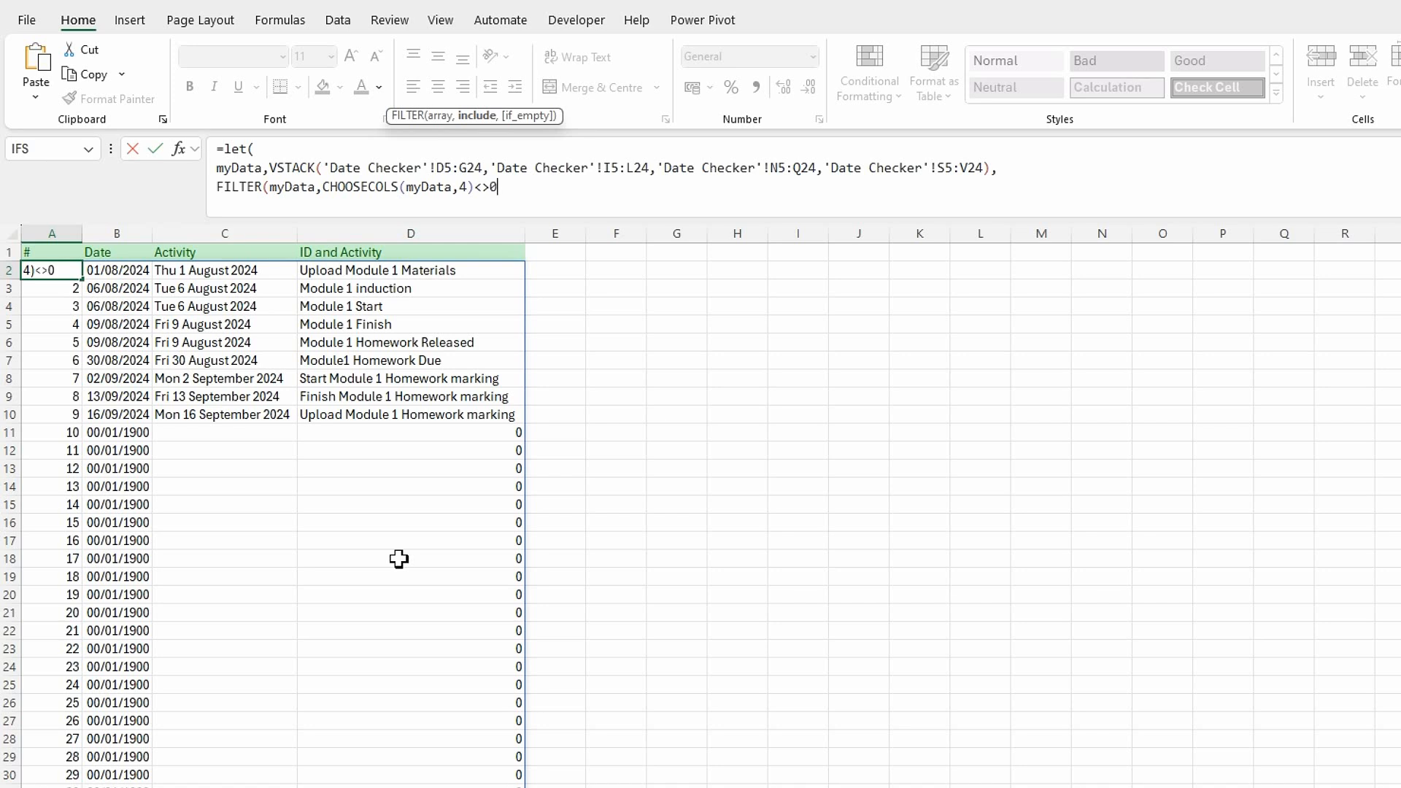
pyautogui.write(',"")')
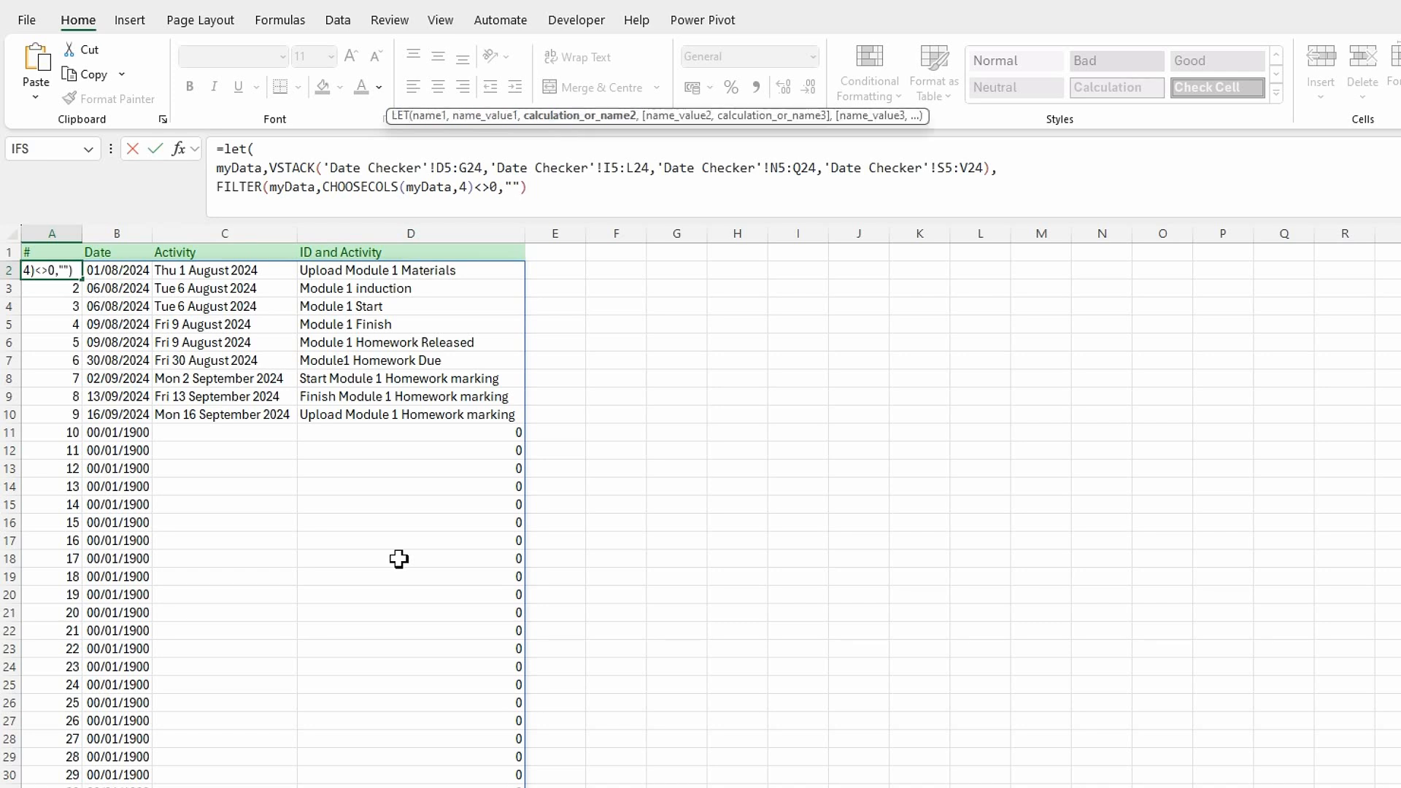
# Give FILTER "" as its if_empty value, close LET on its own line and commit the A2 formula.
pyautogui.hotkey('alt', 'Return')
pyautogui.write(')')
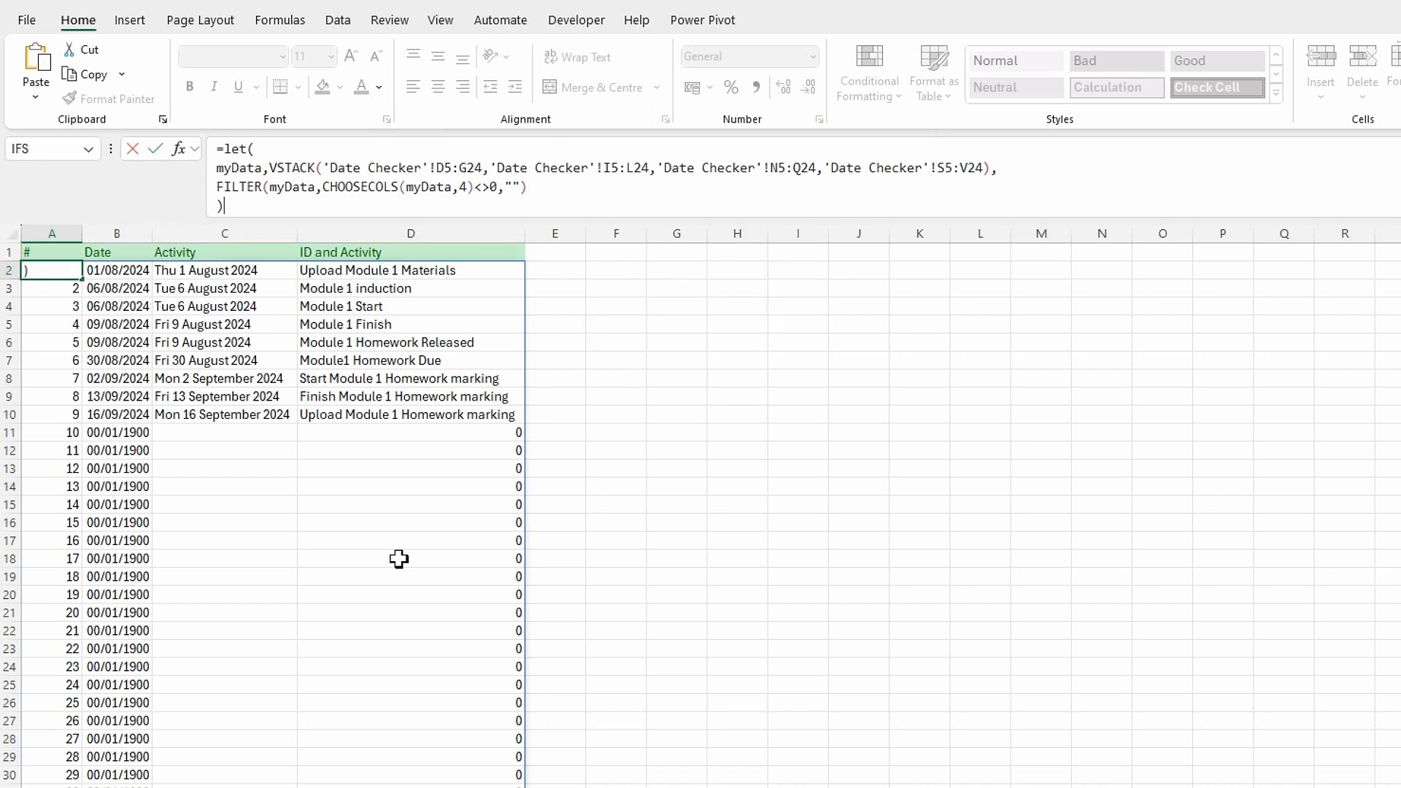
pyautogui.press('Return')
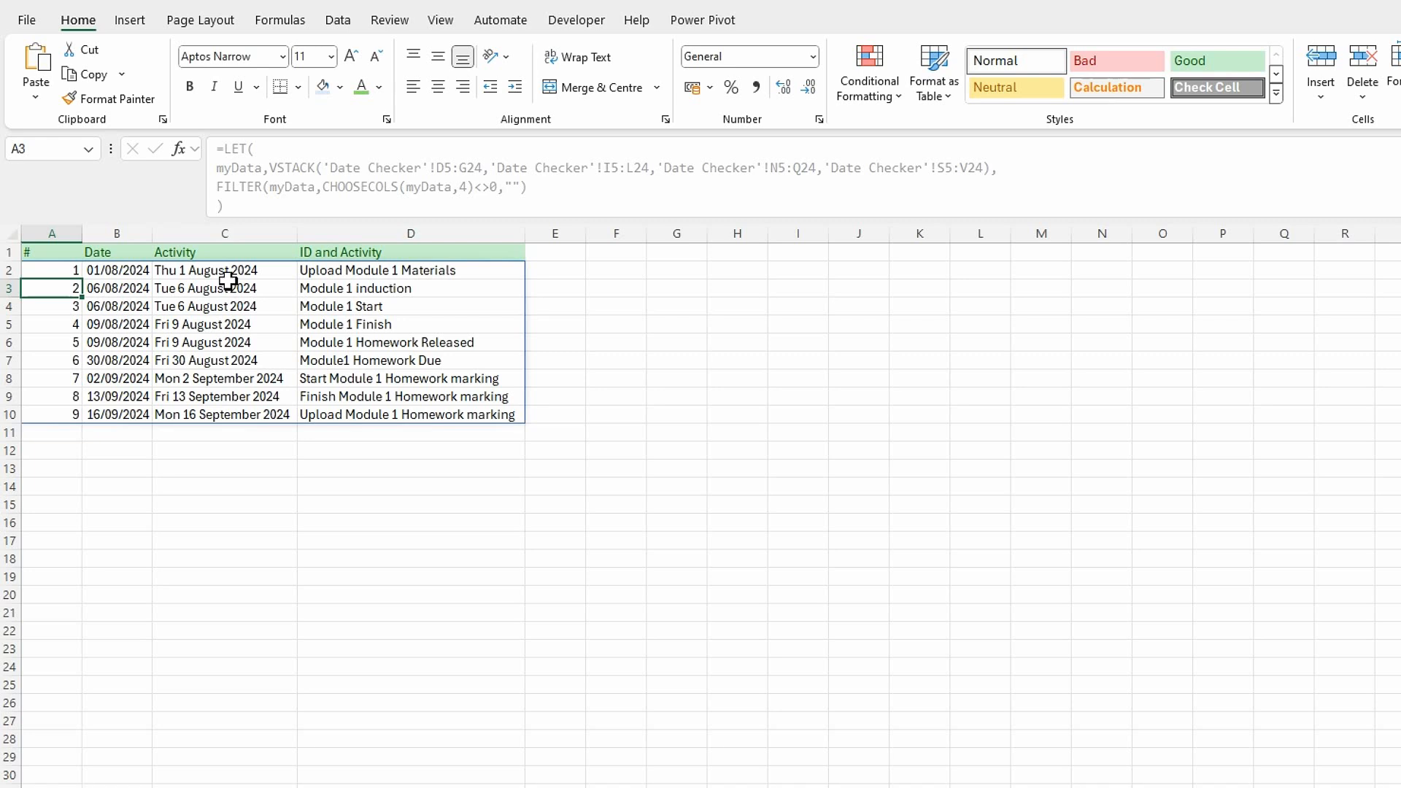
# Name the FILTER result myData2 in A2's LET formula, add a comma after it and start a new line.
pyautogui.click(52, 271)
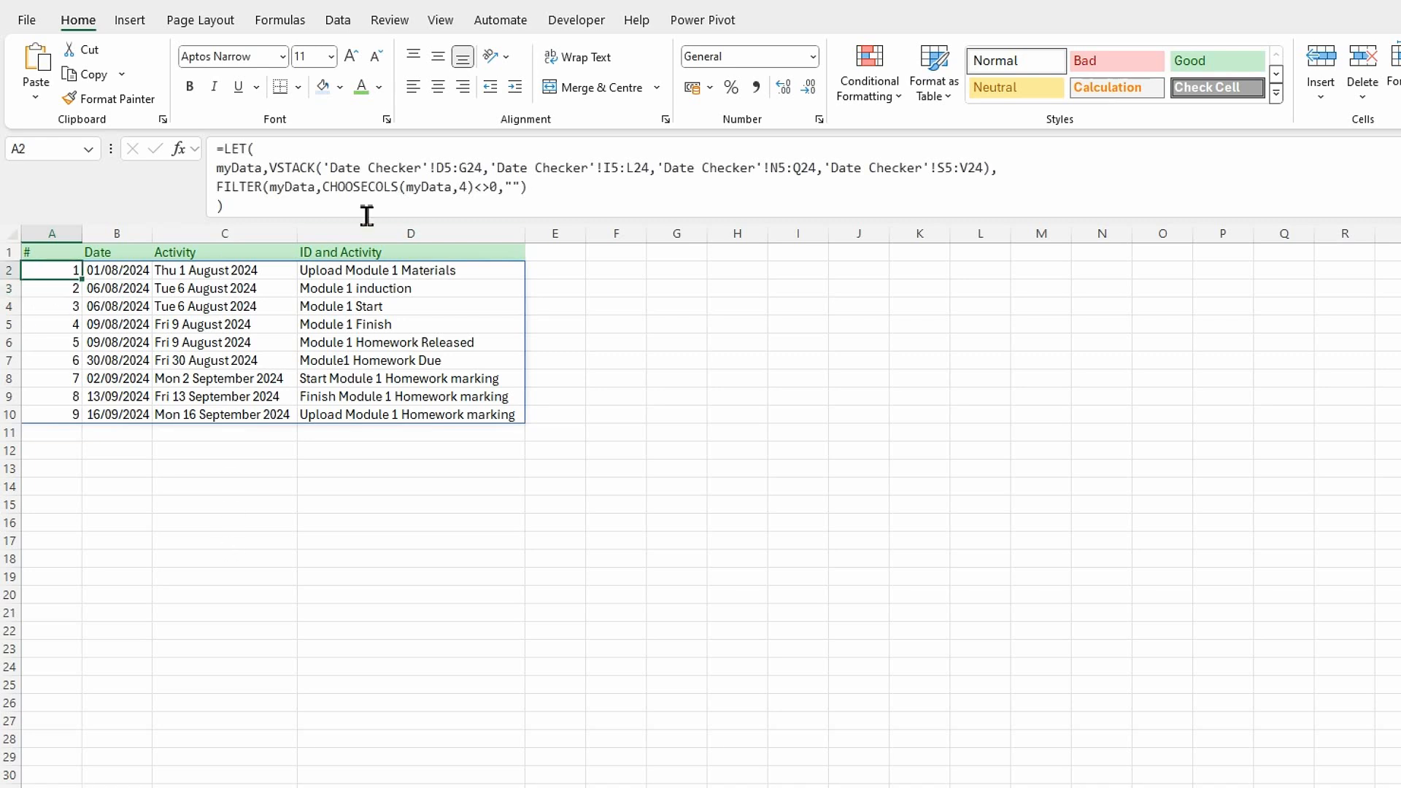
pyautogui.click(220, 189)
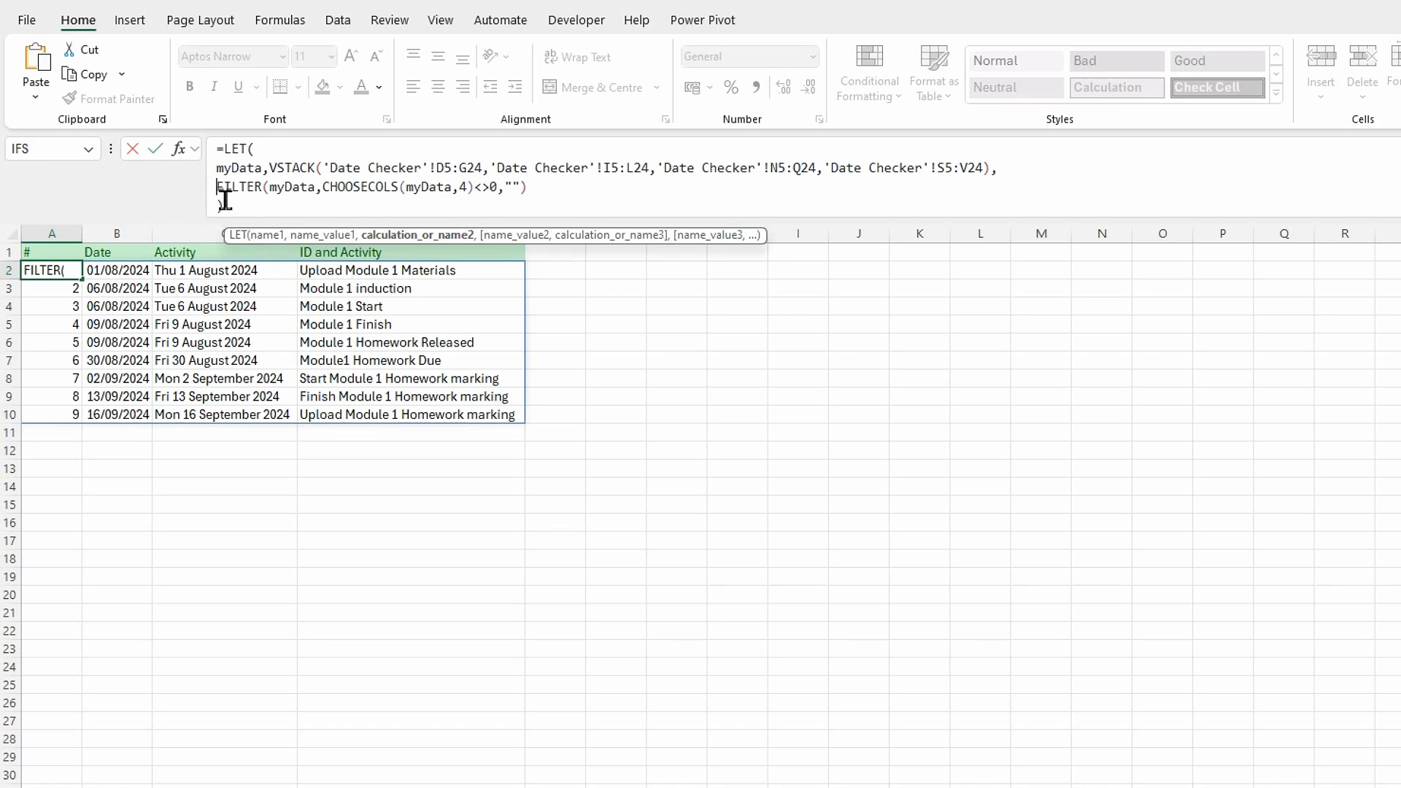
pyautogui.write('myDay')
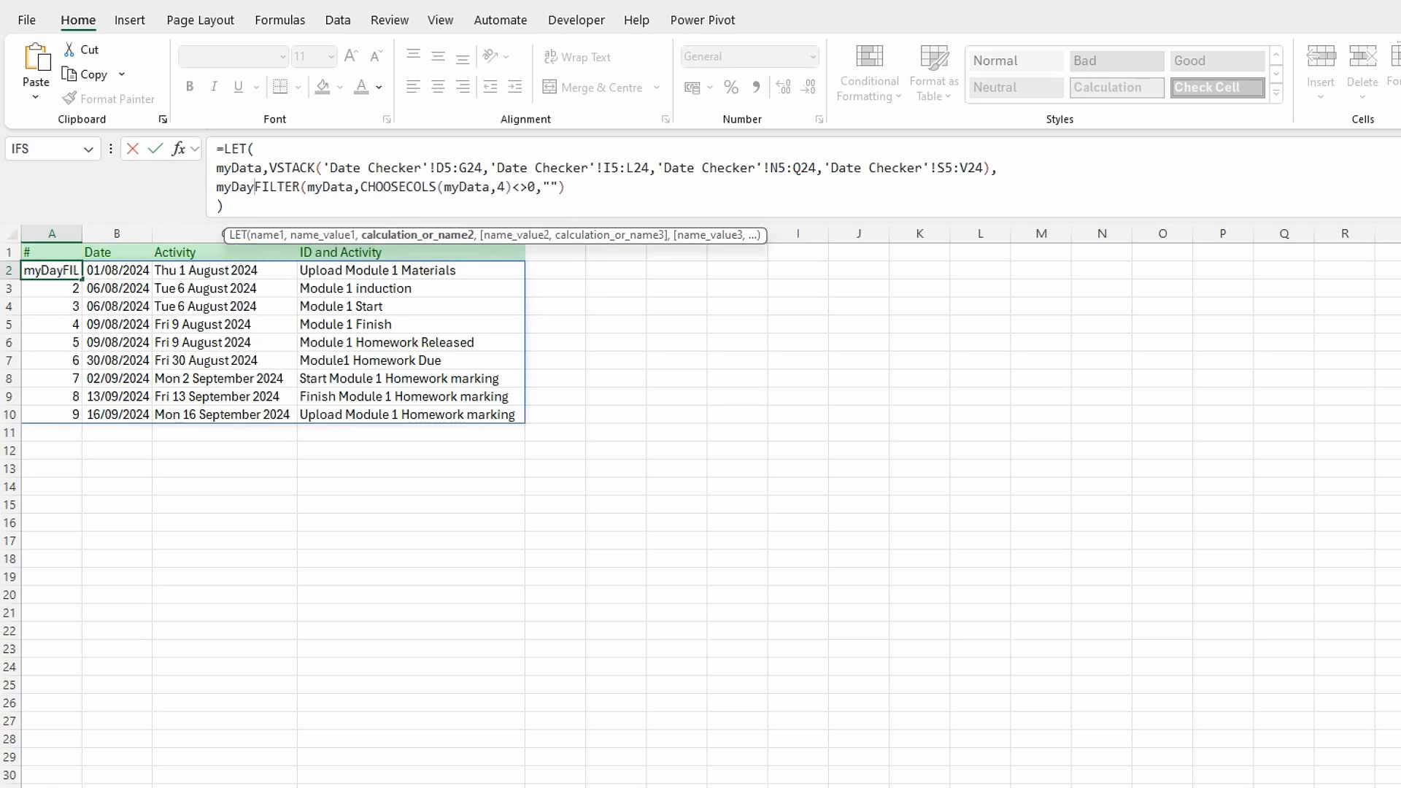
pyautogui.press('BackSpace')
pyautogui.write('ta')
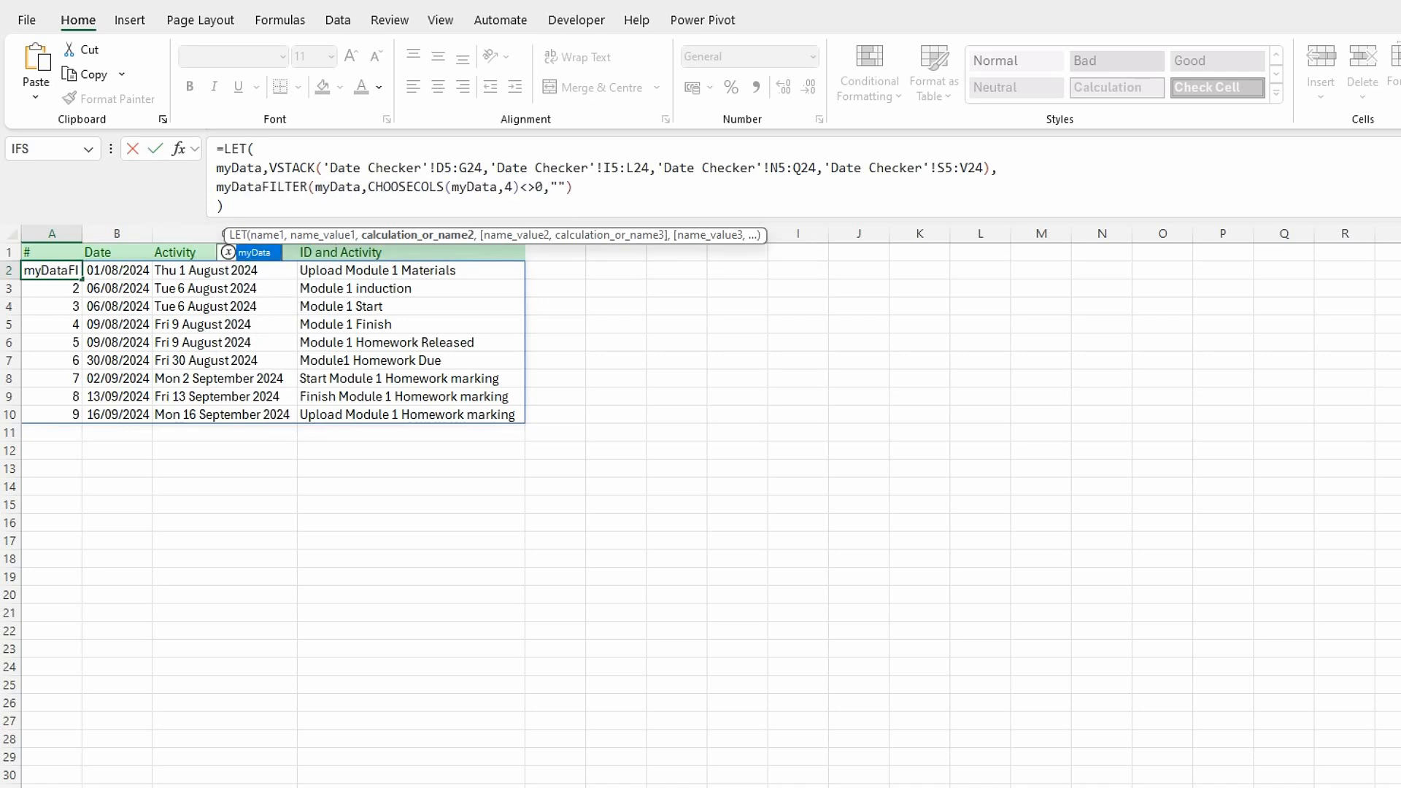
pyautogui.write('2,')
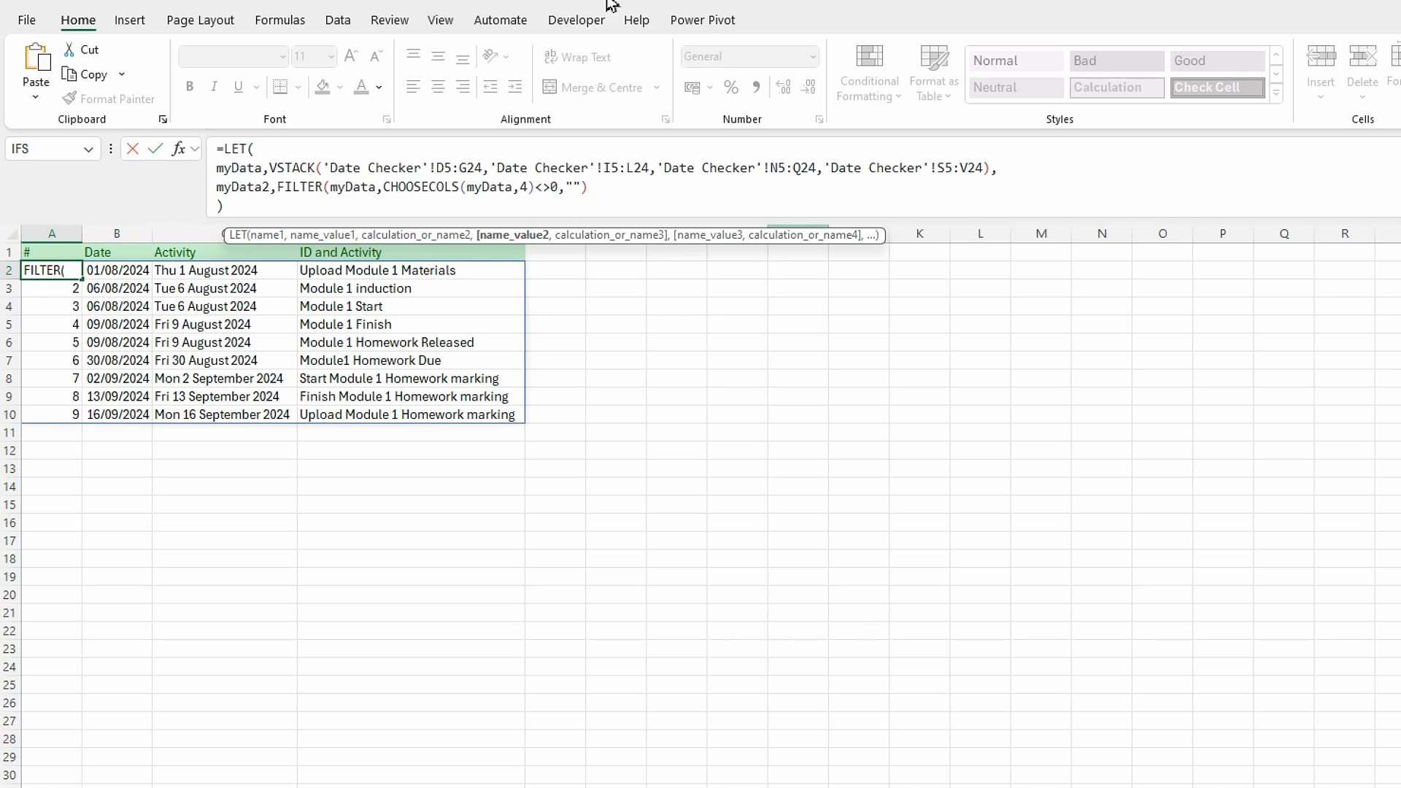
pyautogui.click(611, 196)
pyautogui.write(',')
pyautogui.hotkey('alt', 'Return')
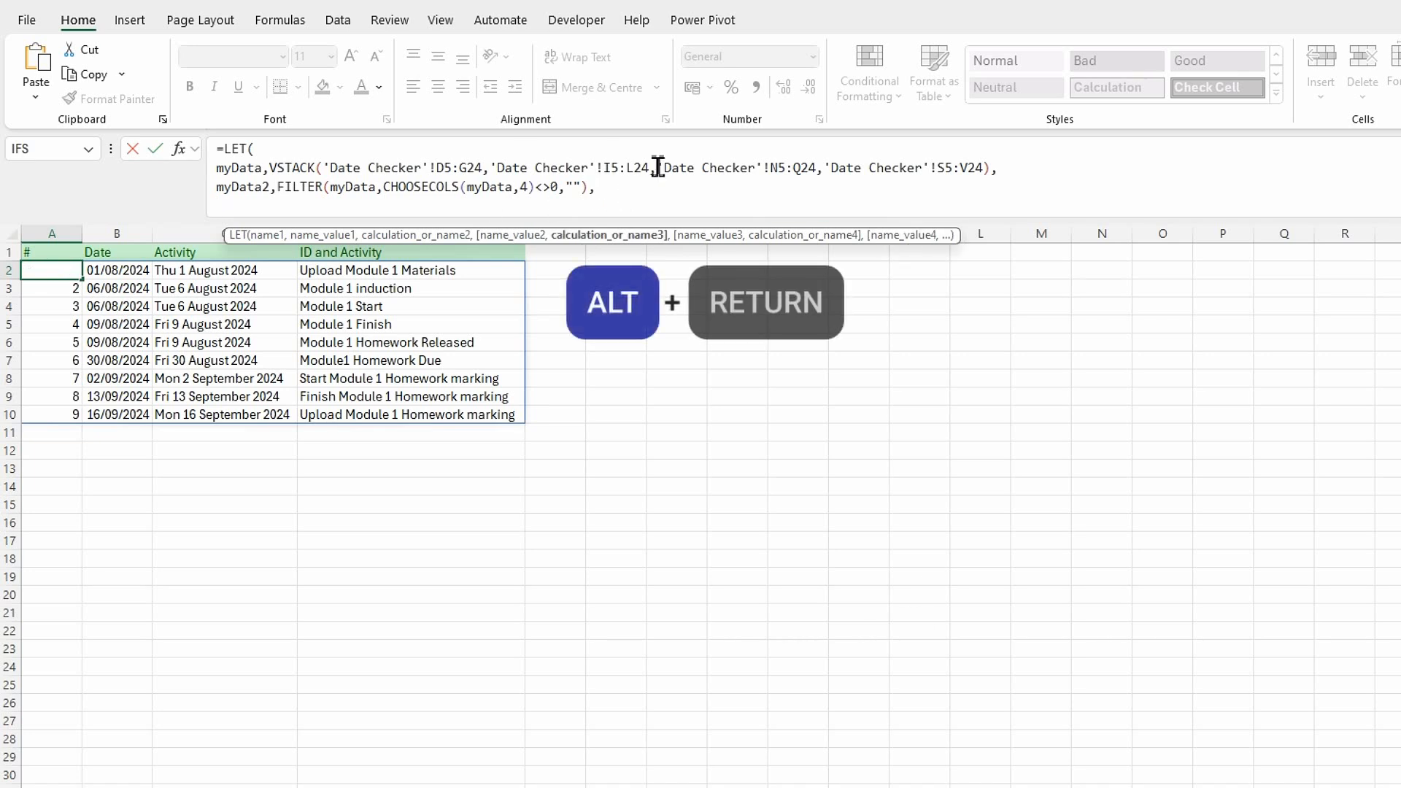
# Add a CHOOSECOLS function on the new line of A2's LET formula with myData2 as its array.
pyautogui.write('cho')
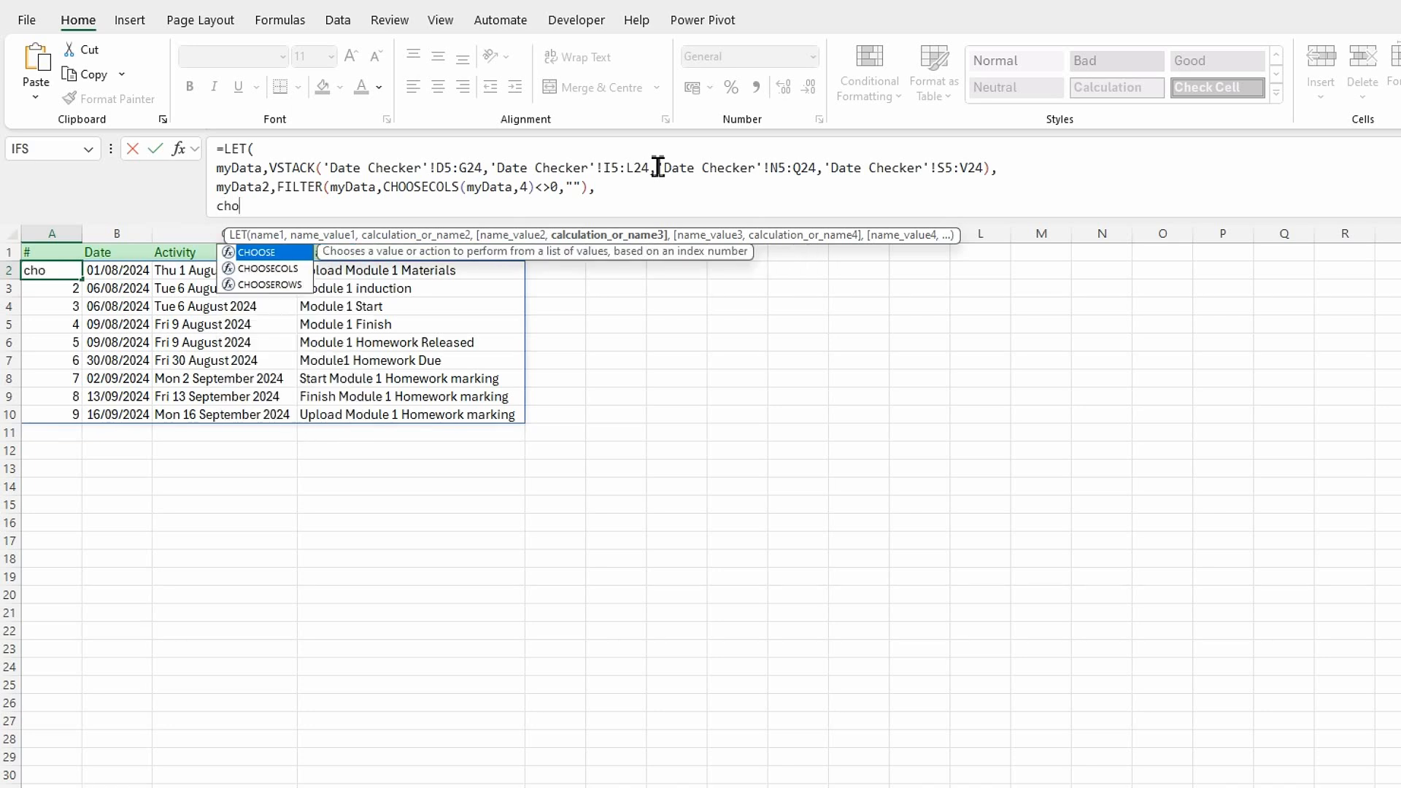
pyautogui.write('o')
pyautogui.click(276, 273)
pyautogui.doubleClick(278, 277)
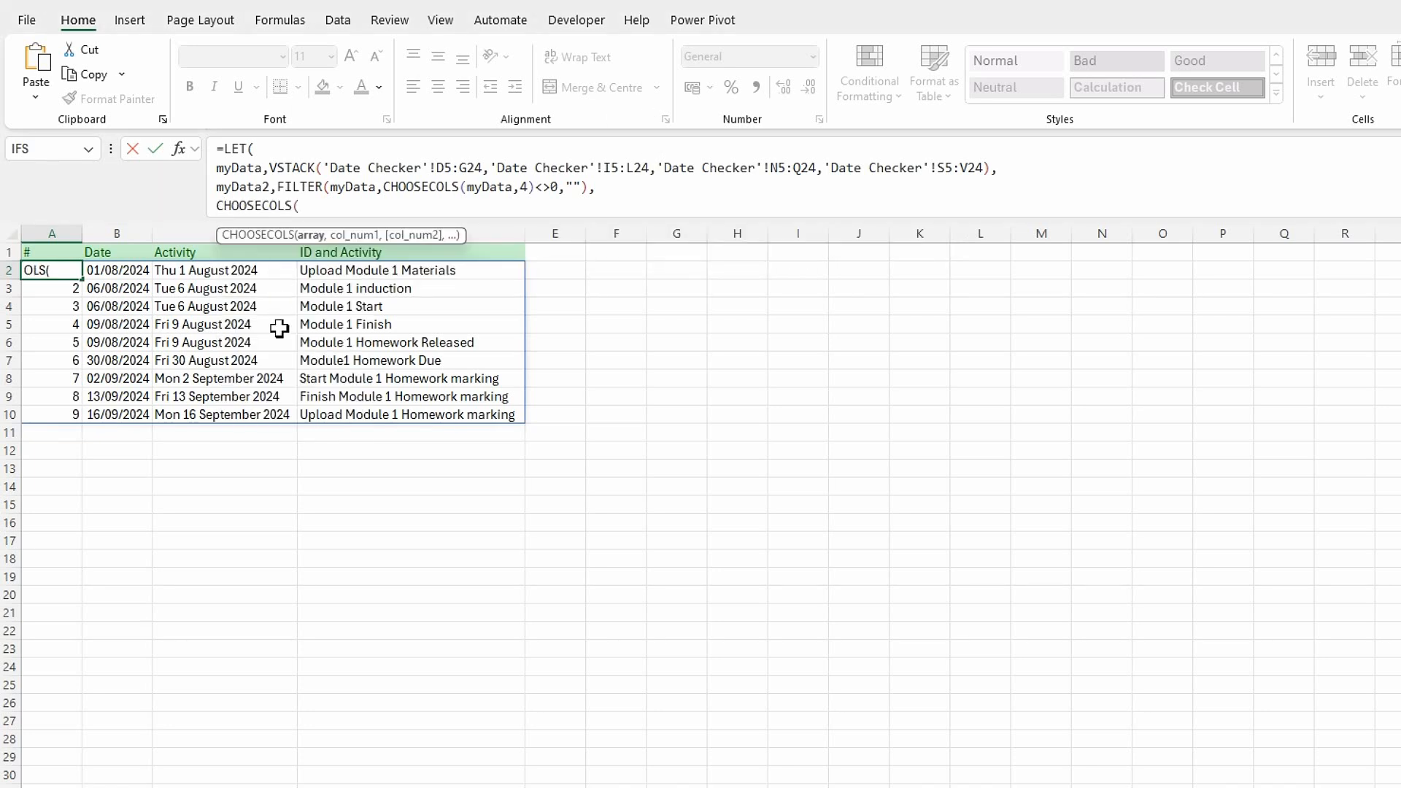
pyautogui.write('my')
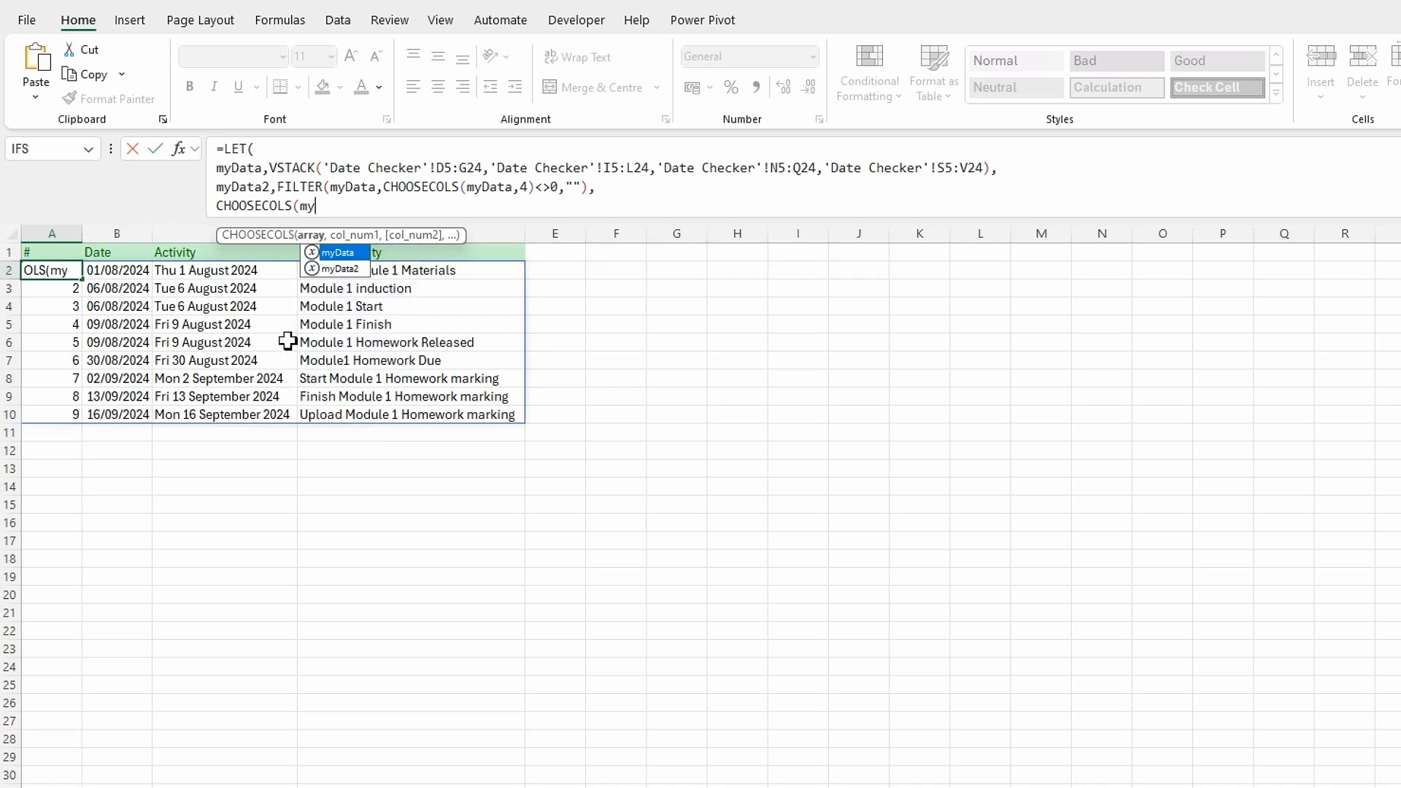
pyautogui.doubleClick(355, 270)
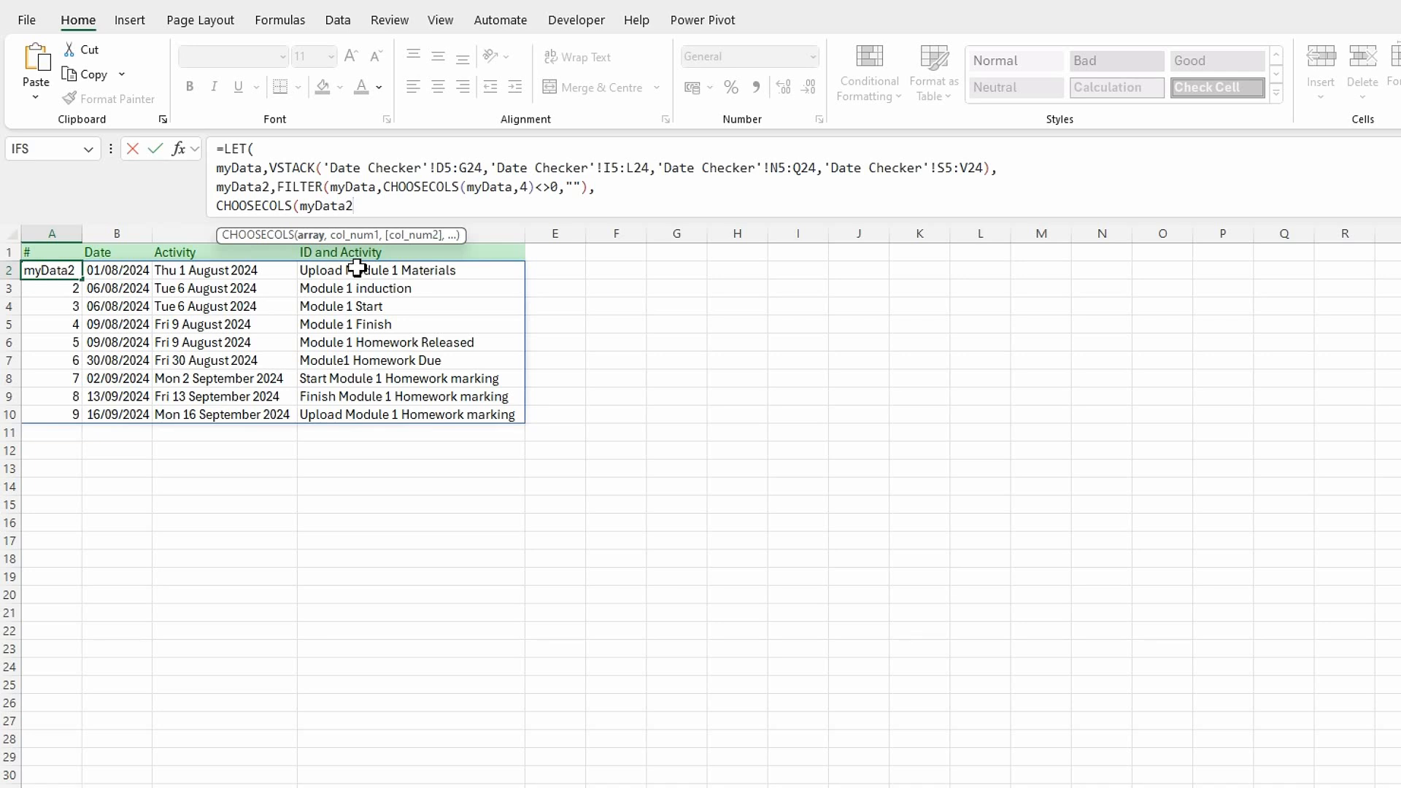
# Have CHOOSECOLS return columns 1, 2 and 4, commit the A2 formula and autofit column C to its contents.
pyautogui.write(',')
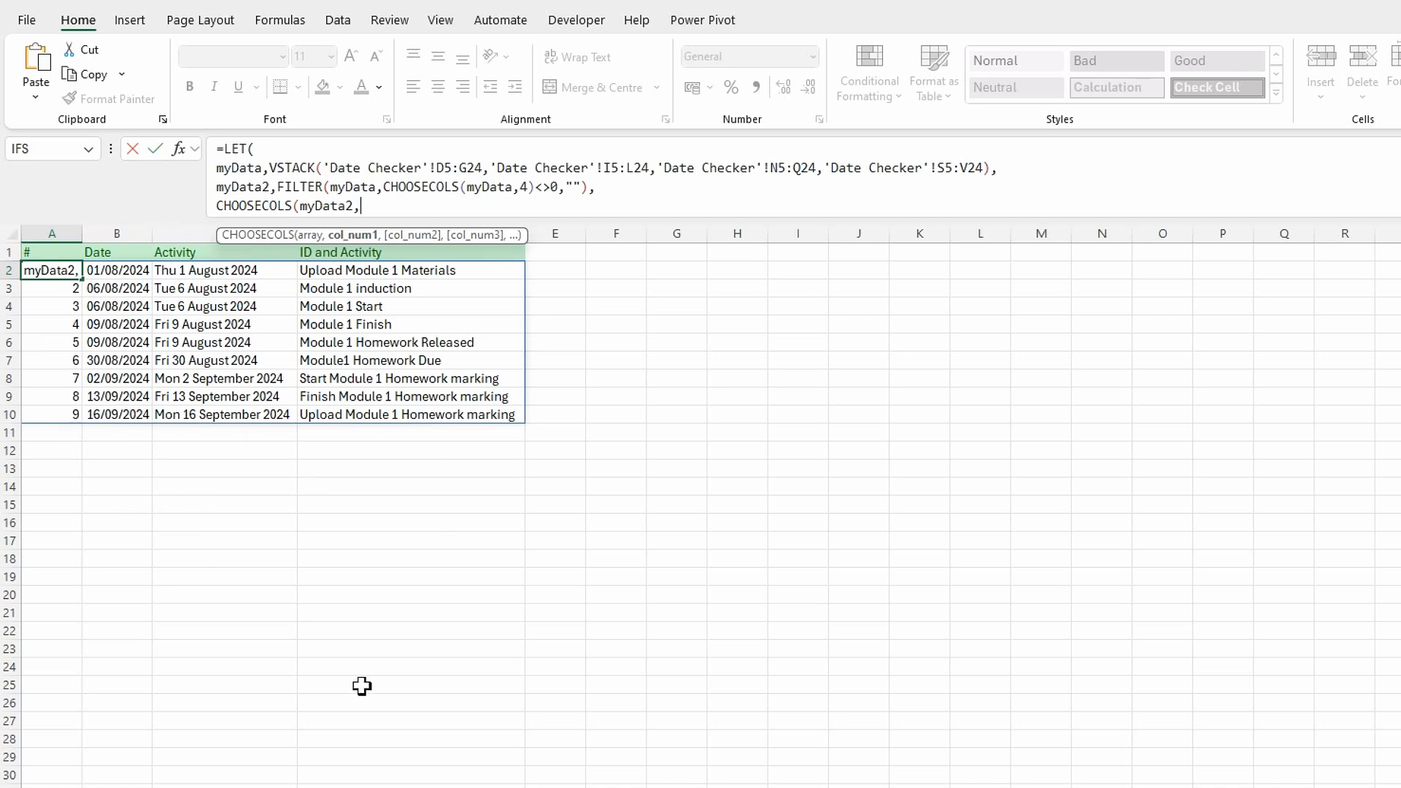
pyautogui.write('1,2,')
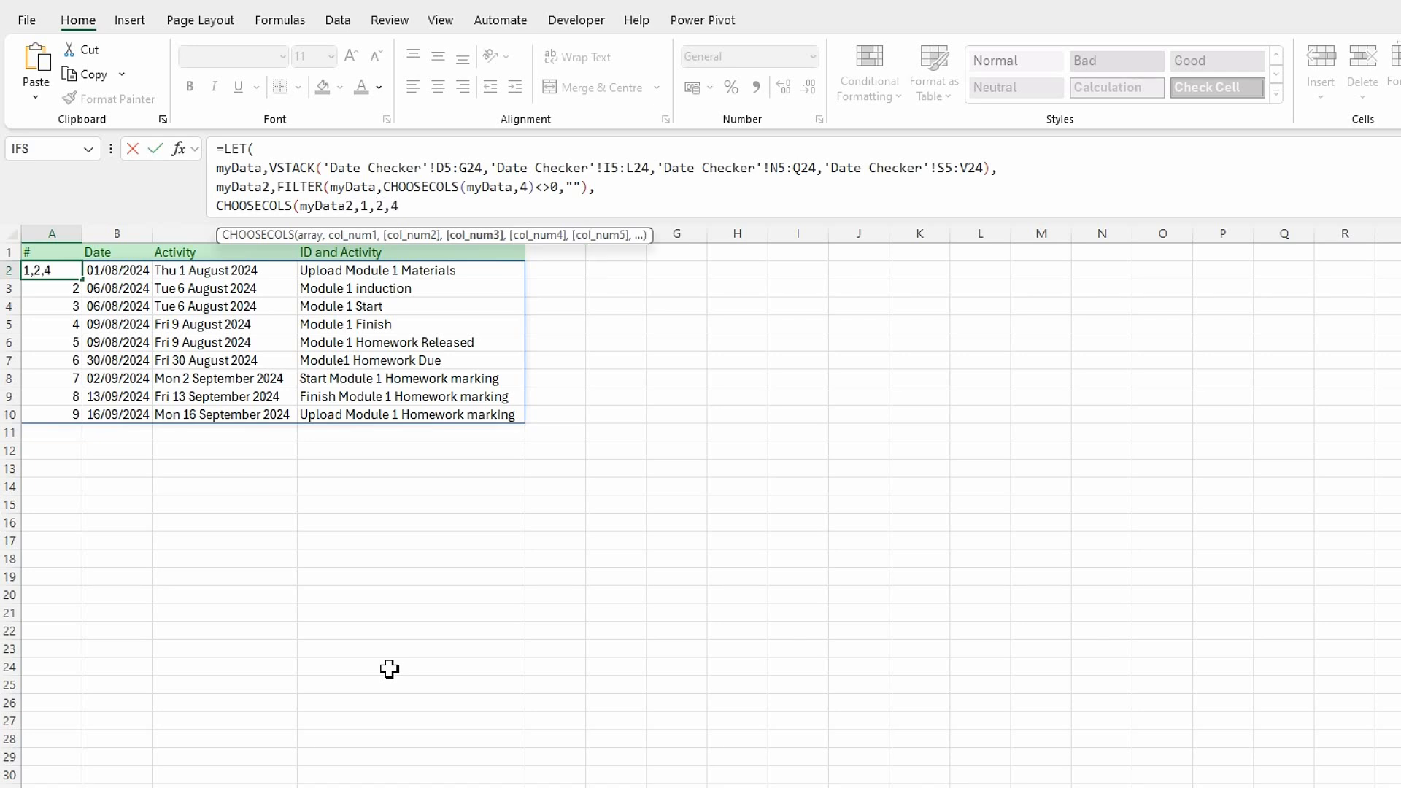
pyautogui.write('4)')
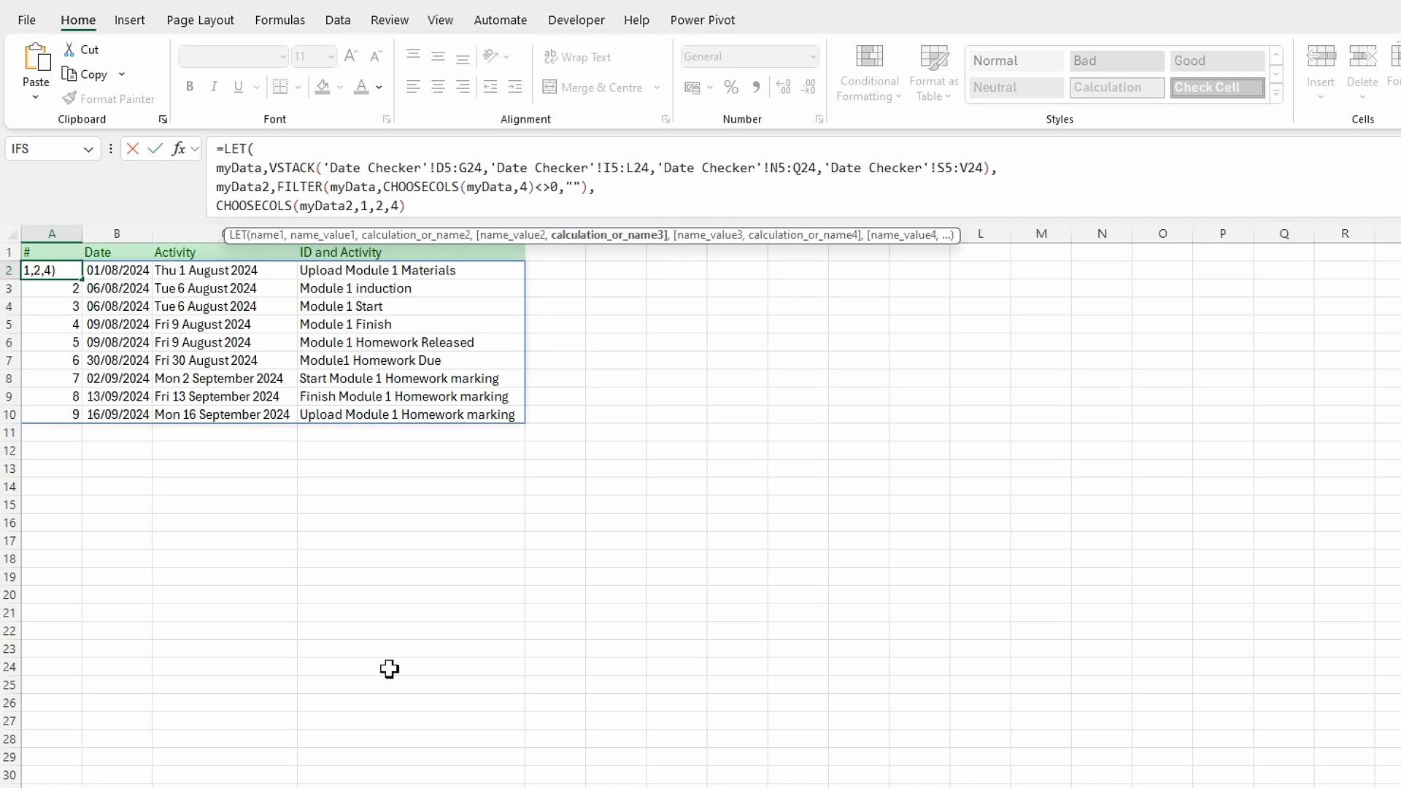
pyautogui.press('Return')
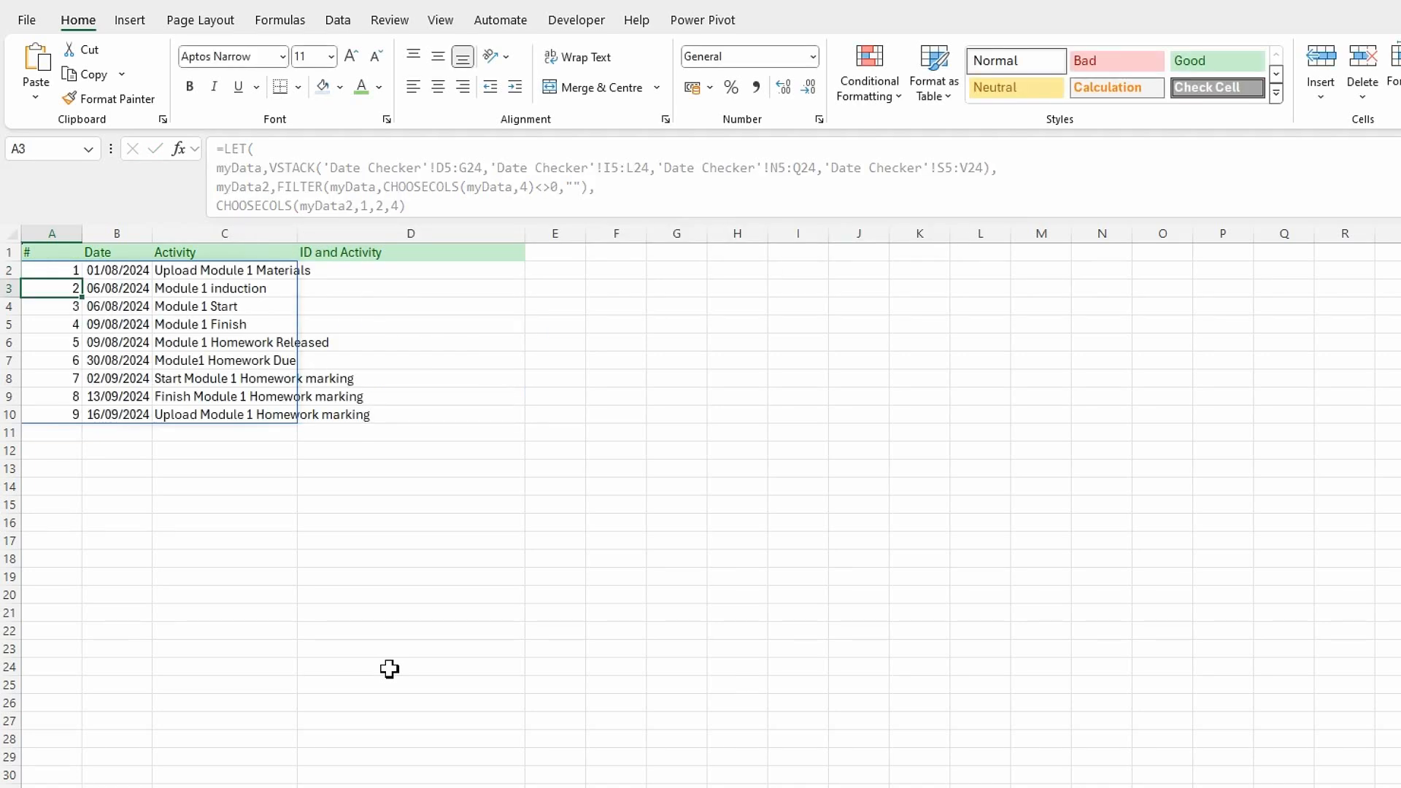
pyautogui.doubleClick(297, 234)
pyautogui.click(263, 485)
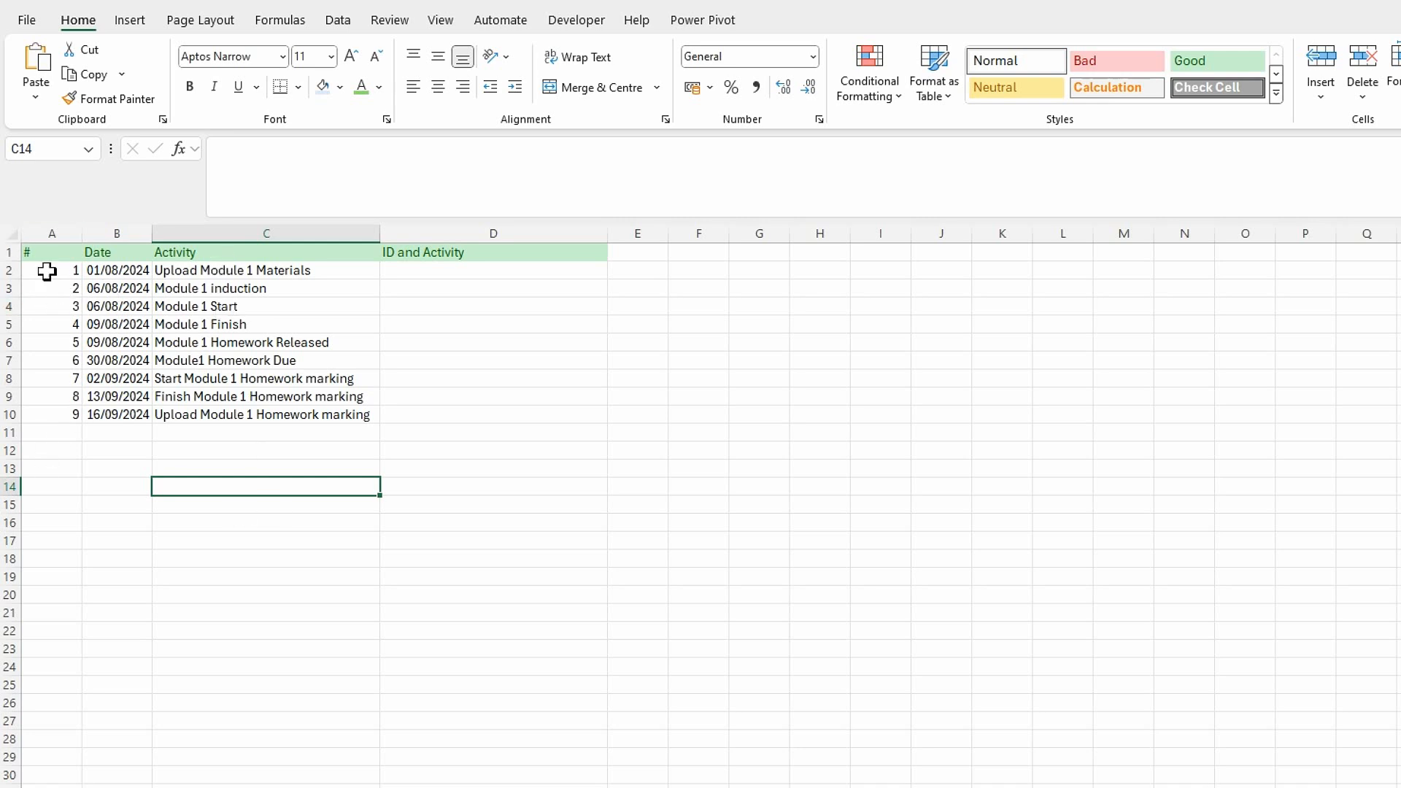
# Wrap the CHOOSECOLS calculation in A2's LET formula in IFERROR with "" as the value if error, and commit it.
pyautogui.click(70, 274)
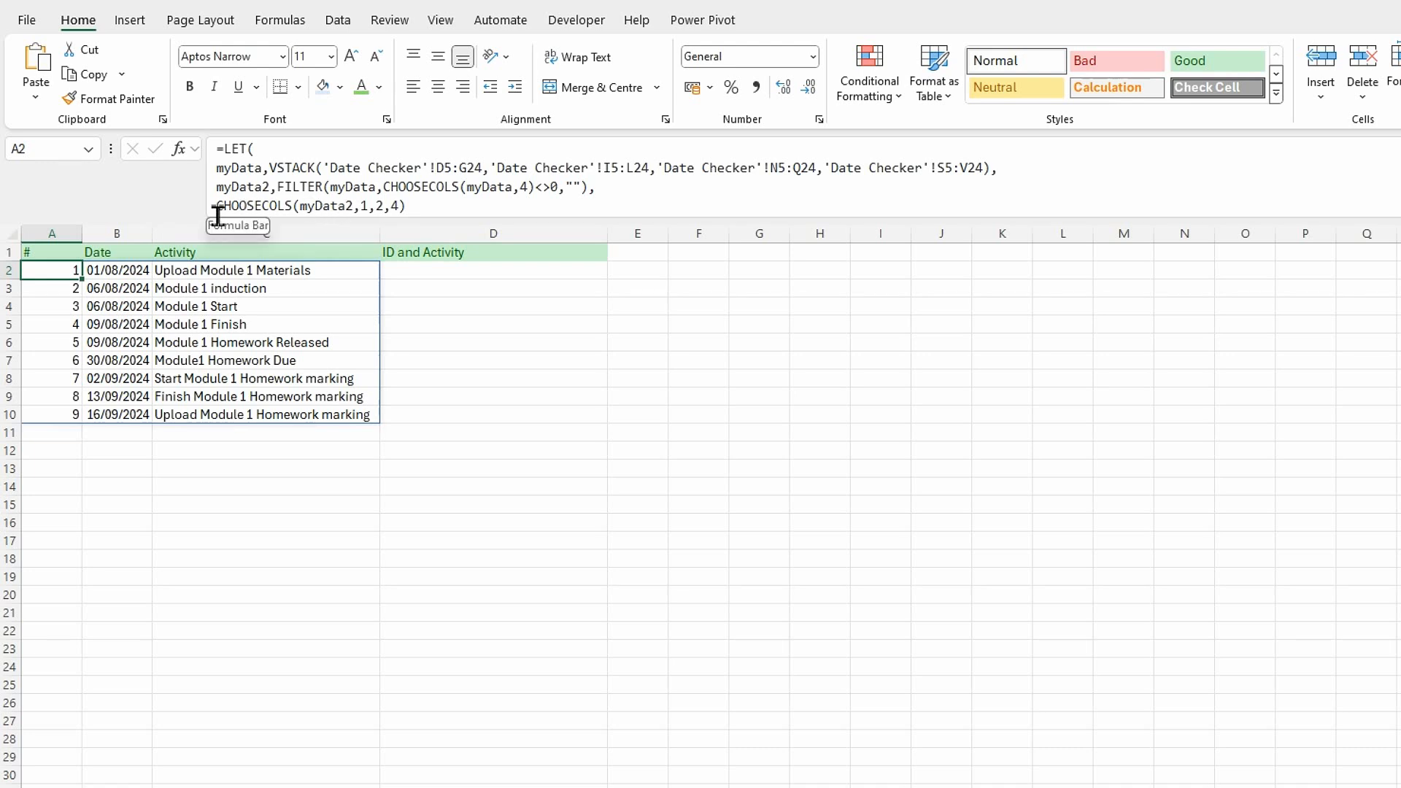
pyautogui.click(217, 212)
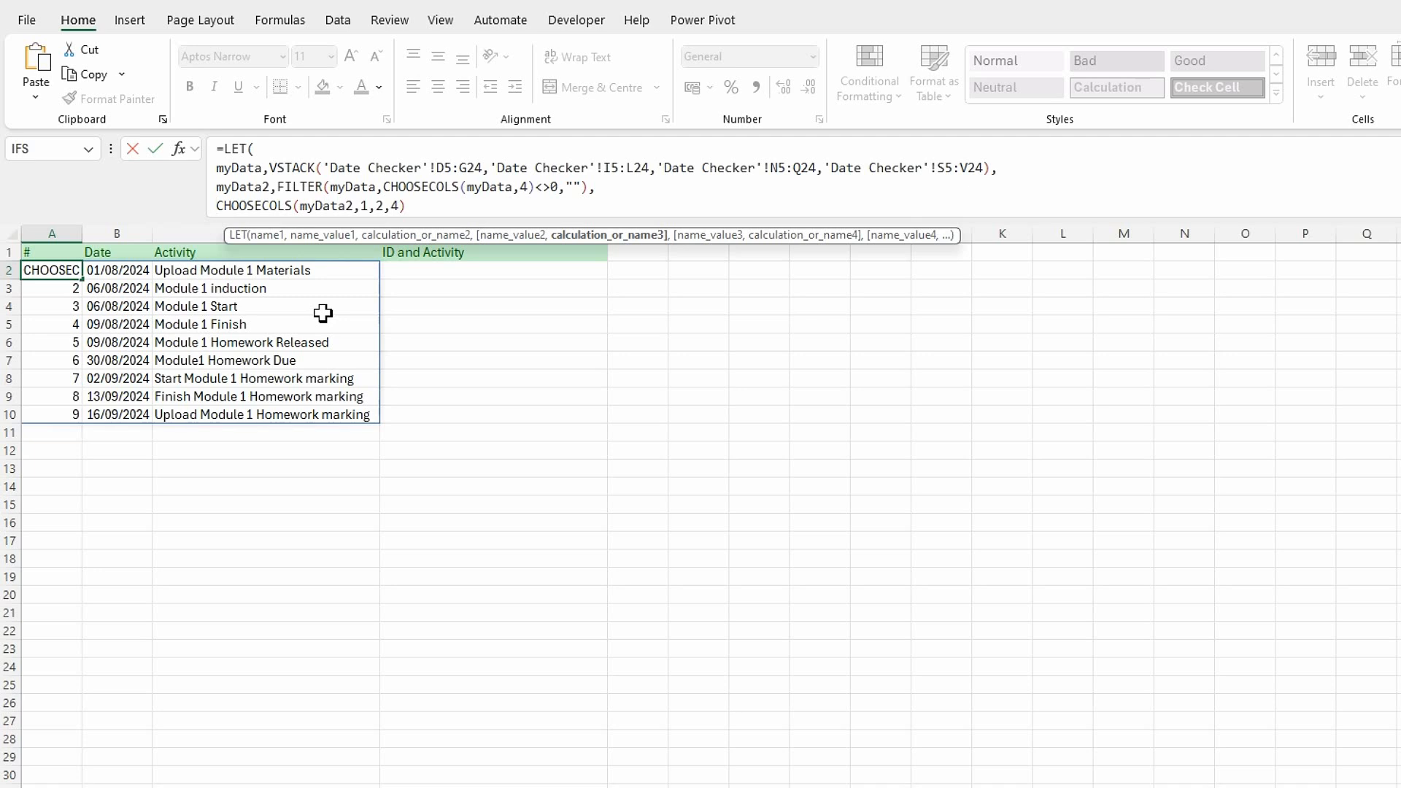
pyautogui.write('if')
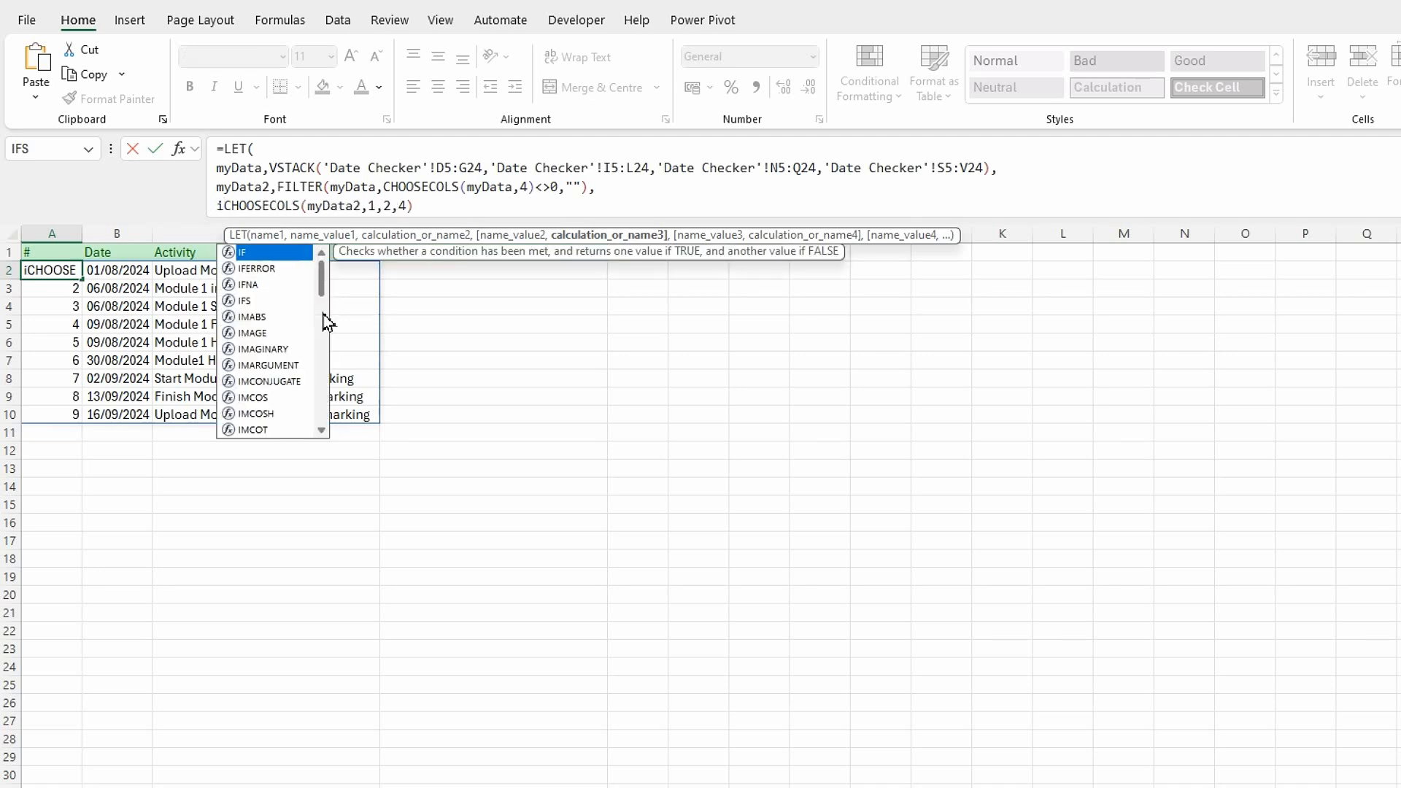
pyautogui.click(257, 268)
pyautogui.doubleClick(259, 268)
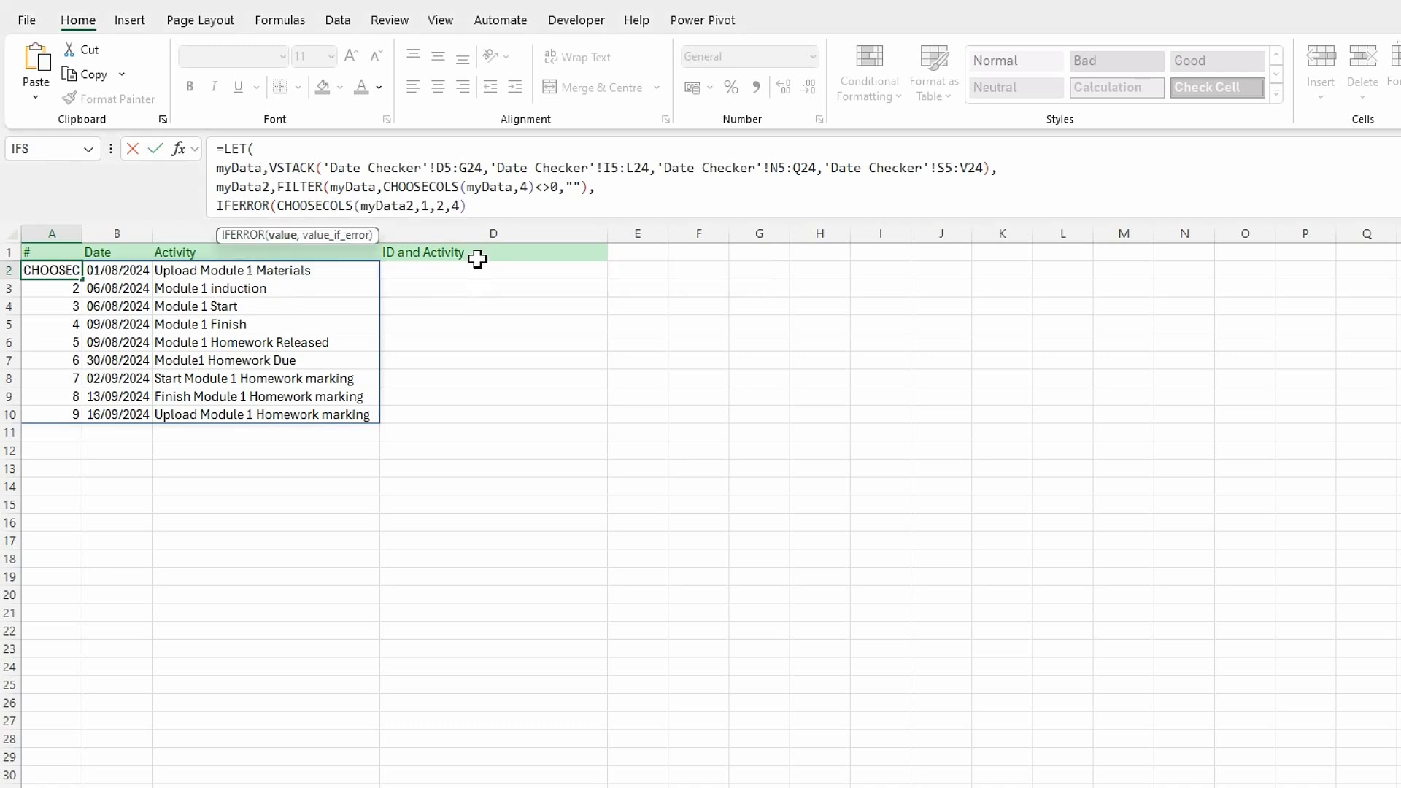
pyautogui.click(474, 206)
pyautogui.write(',')
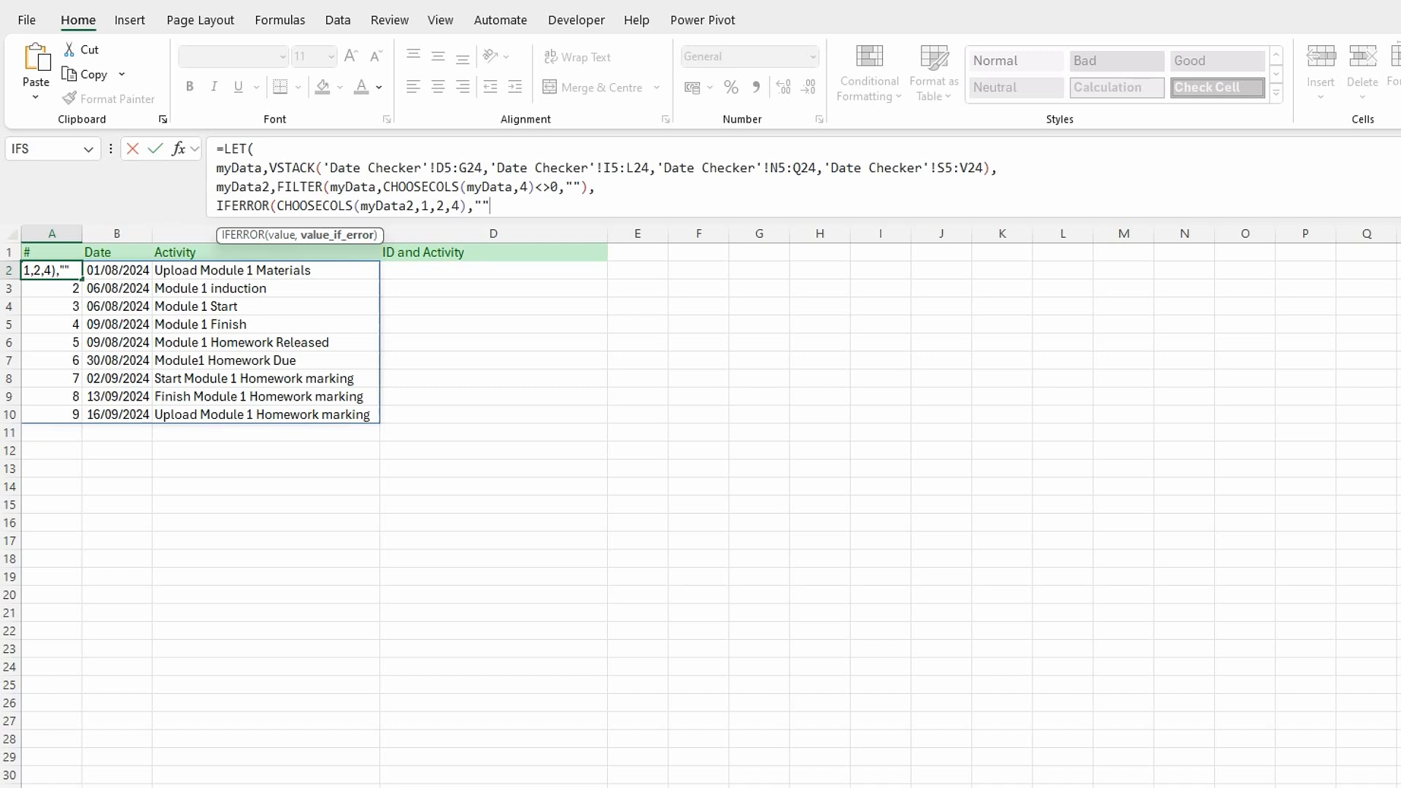
pyautogui.write('"")')
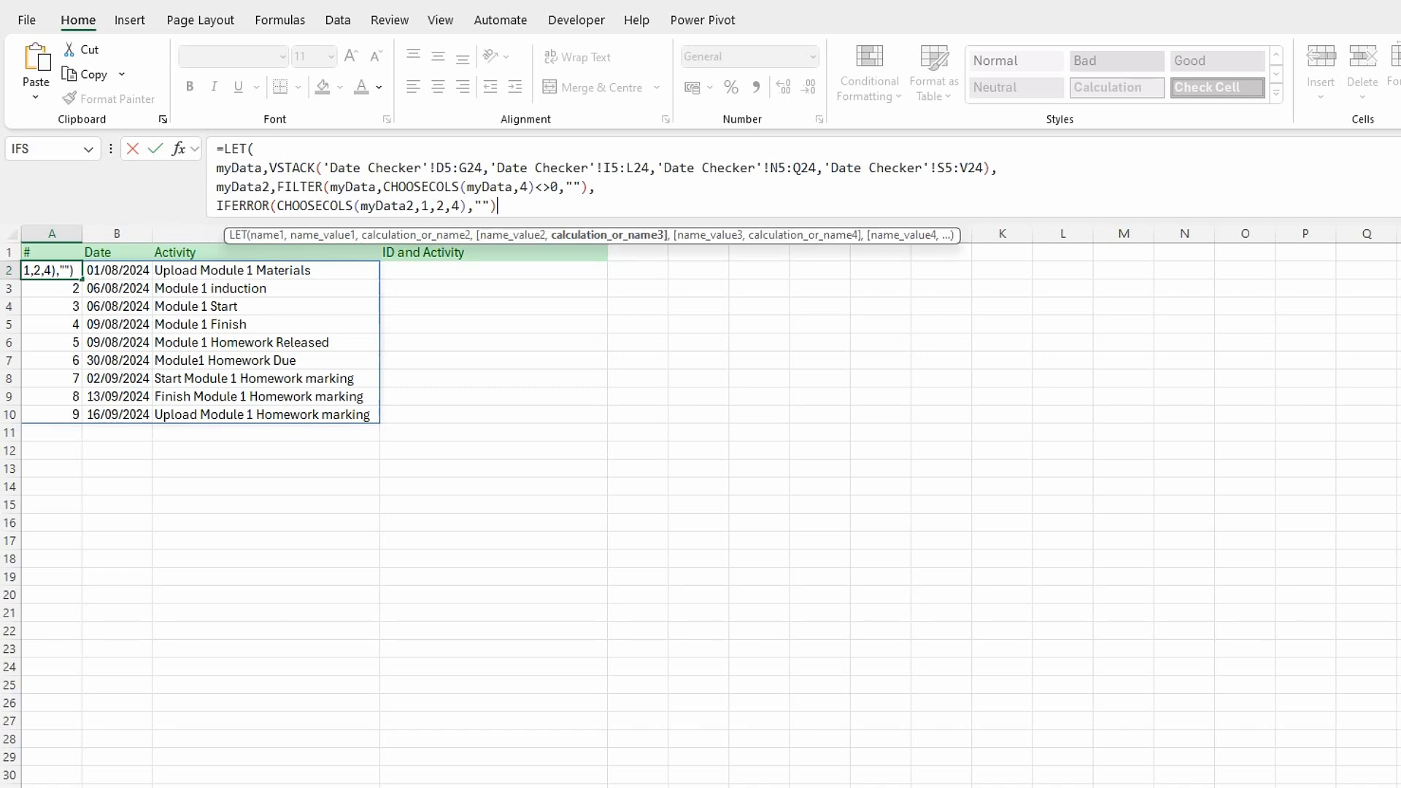
pyautogui.press('Return')
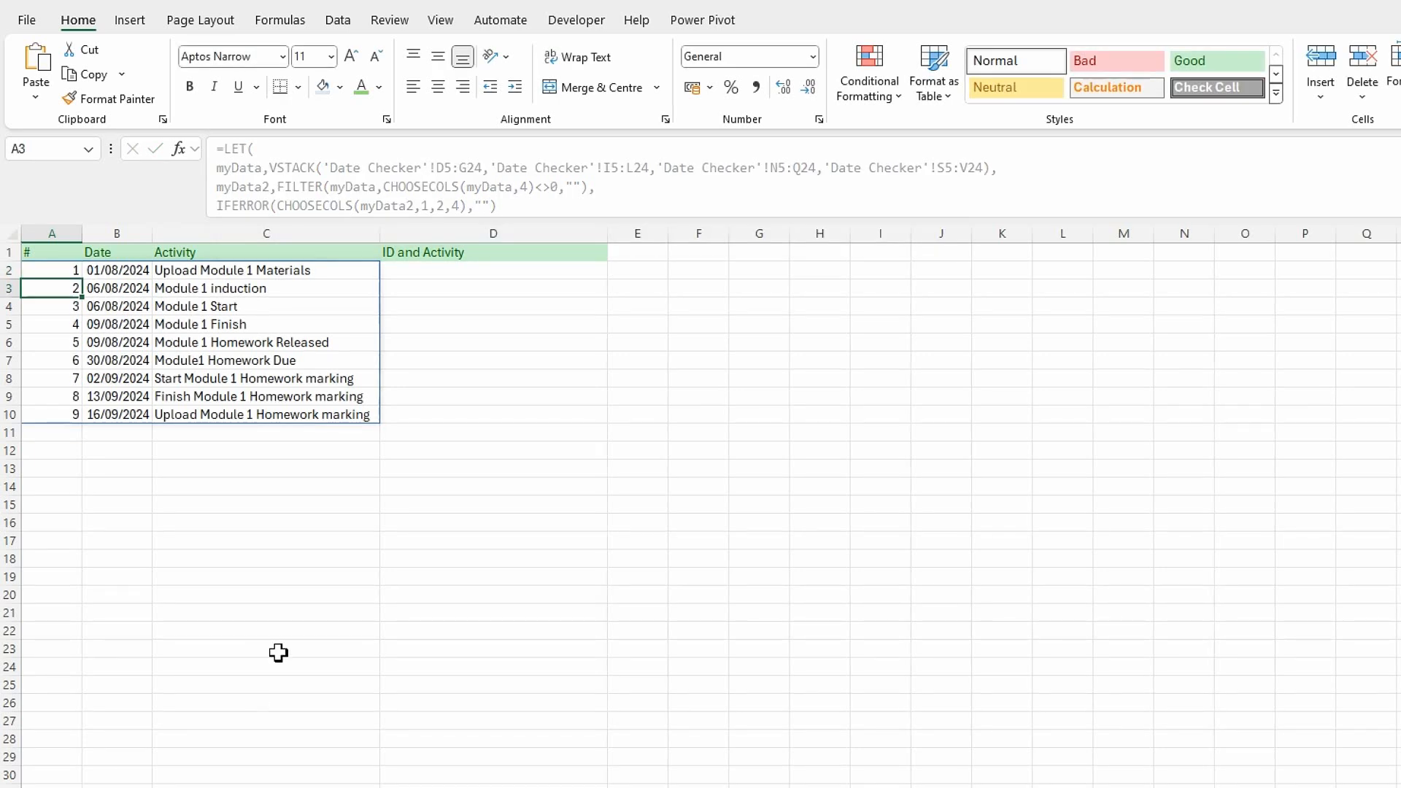
pyautogui.click(445, 546)
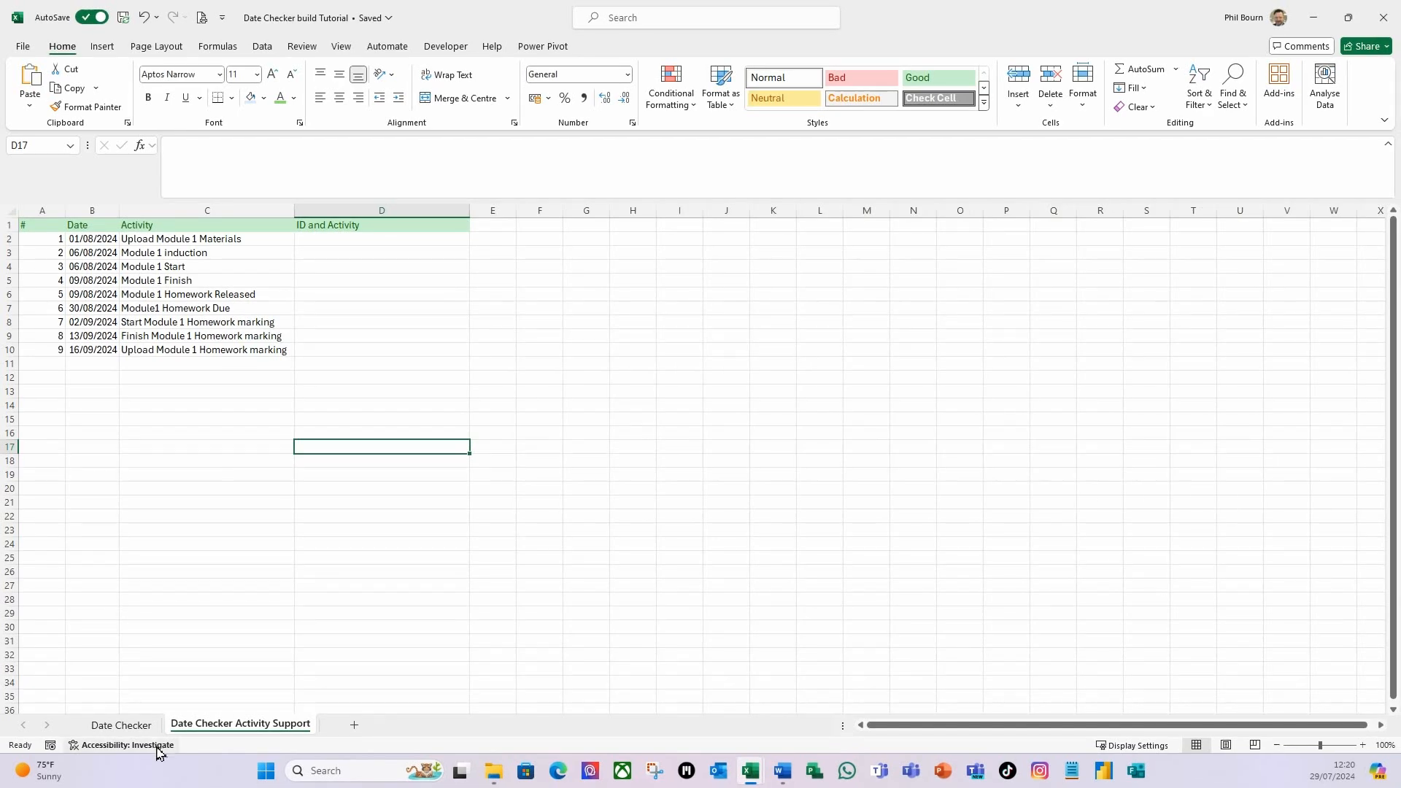
# View the activity tables across the Date Checker sheet and return to the Date Checker Activity Support sheet.
pyautogui.click(121, 724)
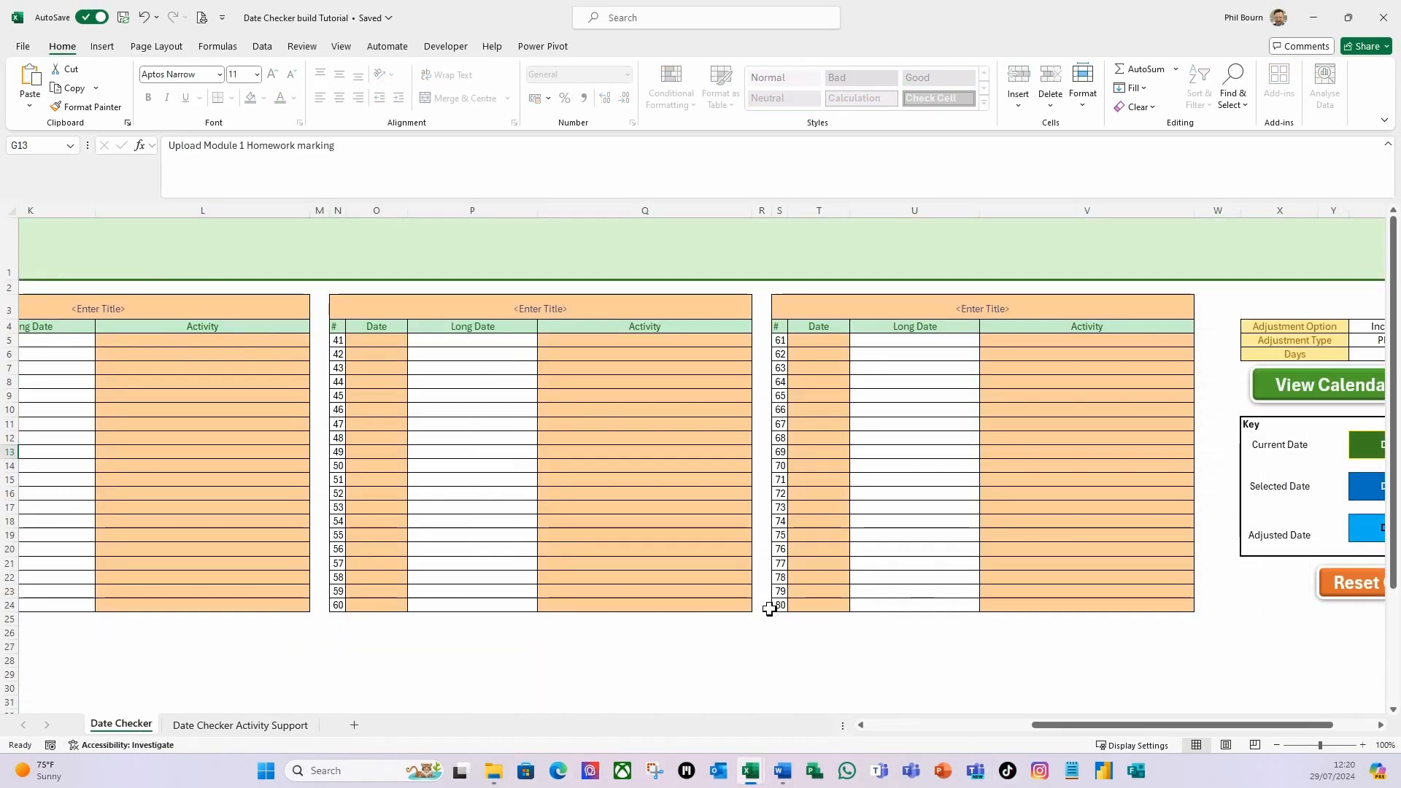
pyautogui.moveTo(1049, 730)
pyautogui.mouseDown()
pyautogui.moveTo(810, 729)
pyautogui.moveTo(1030, 739)
pyautogui.mouseUp()
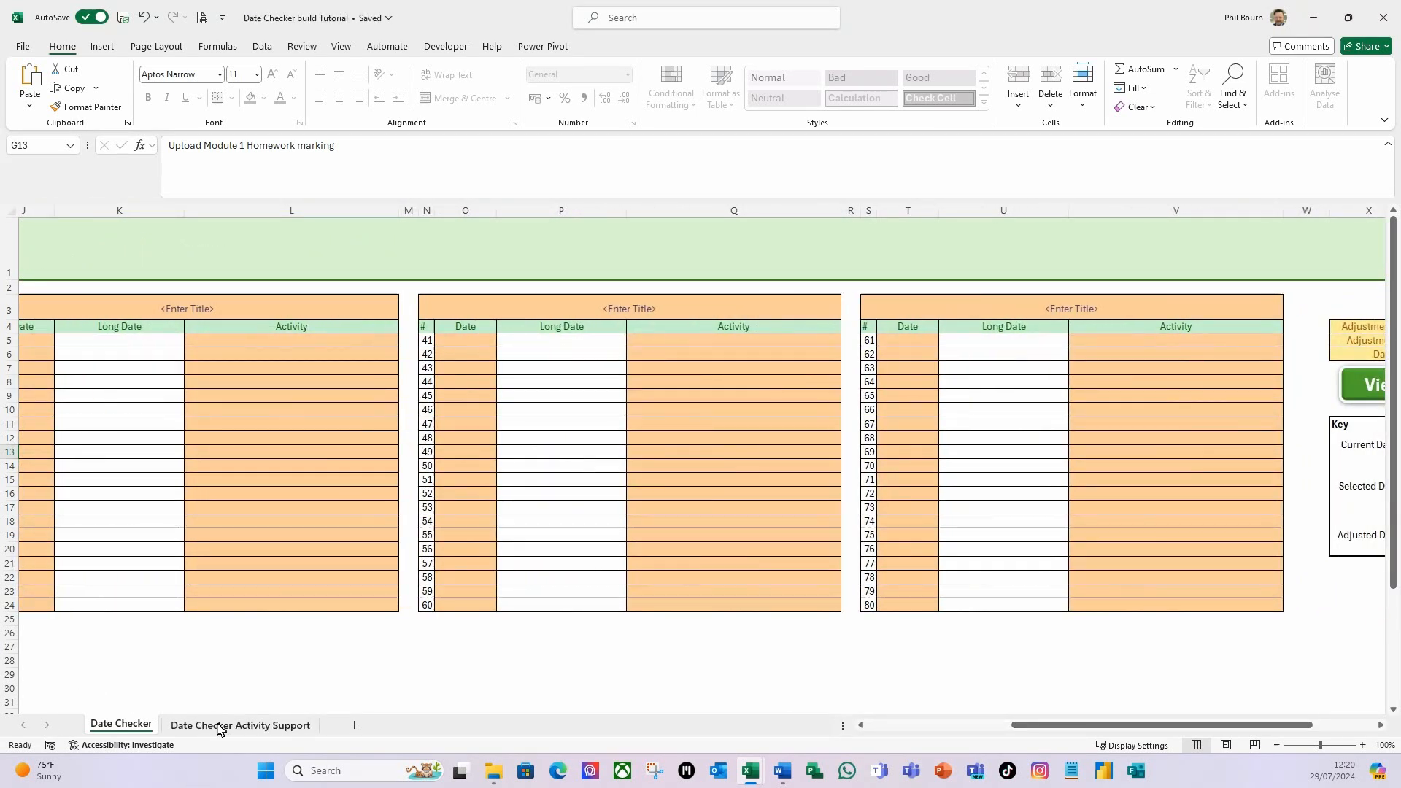
pyautogui.click(220, 726)
# Start an IF formula in D2 under ID and Activity with the logical test A2<>"".
pyautogui.click(319, 238)
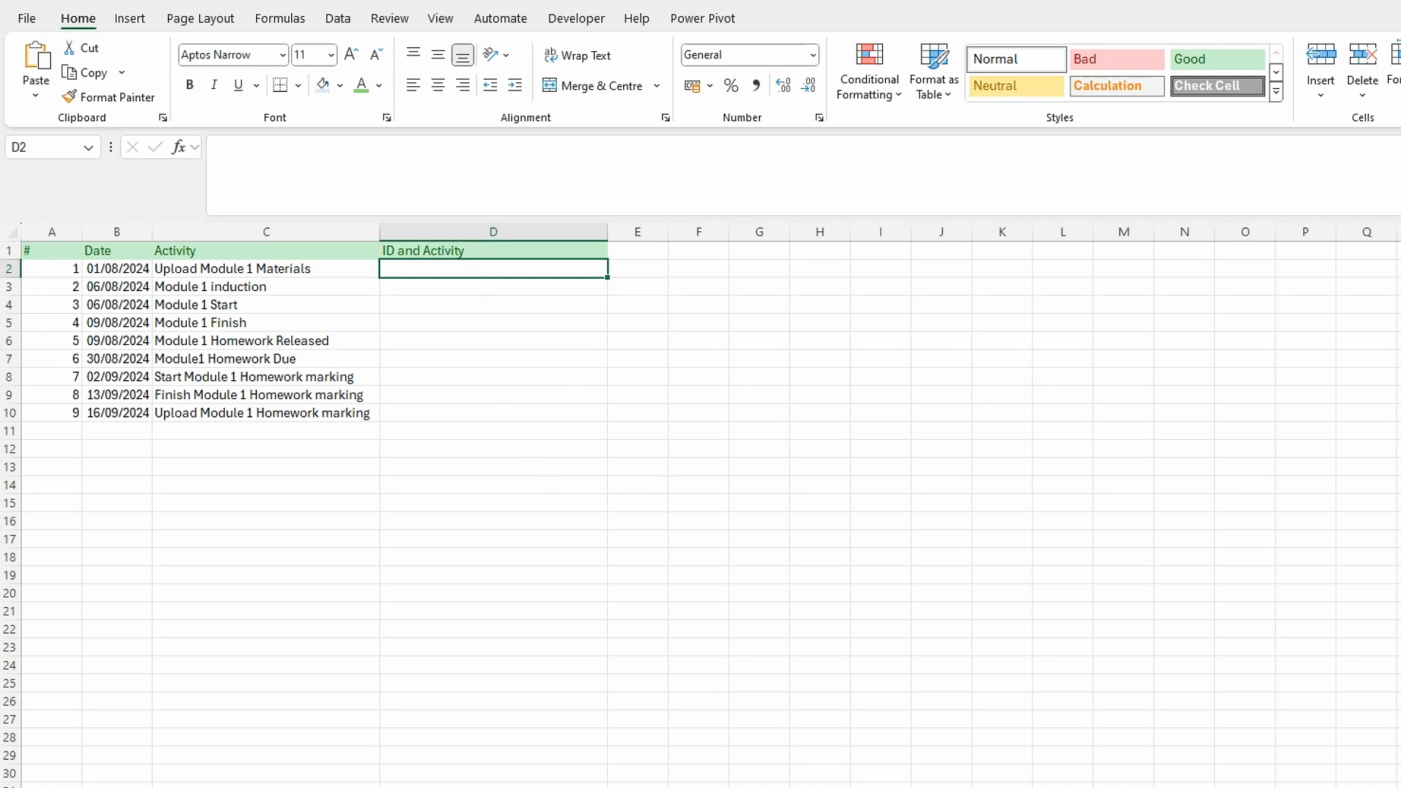
pyautogui.write('=')
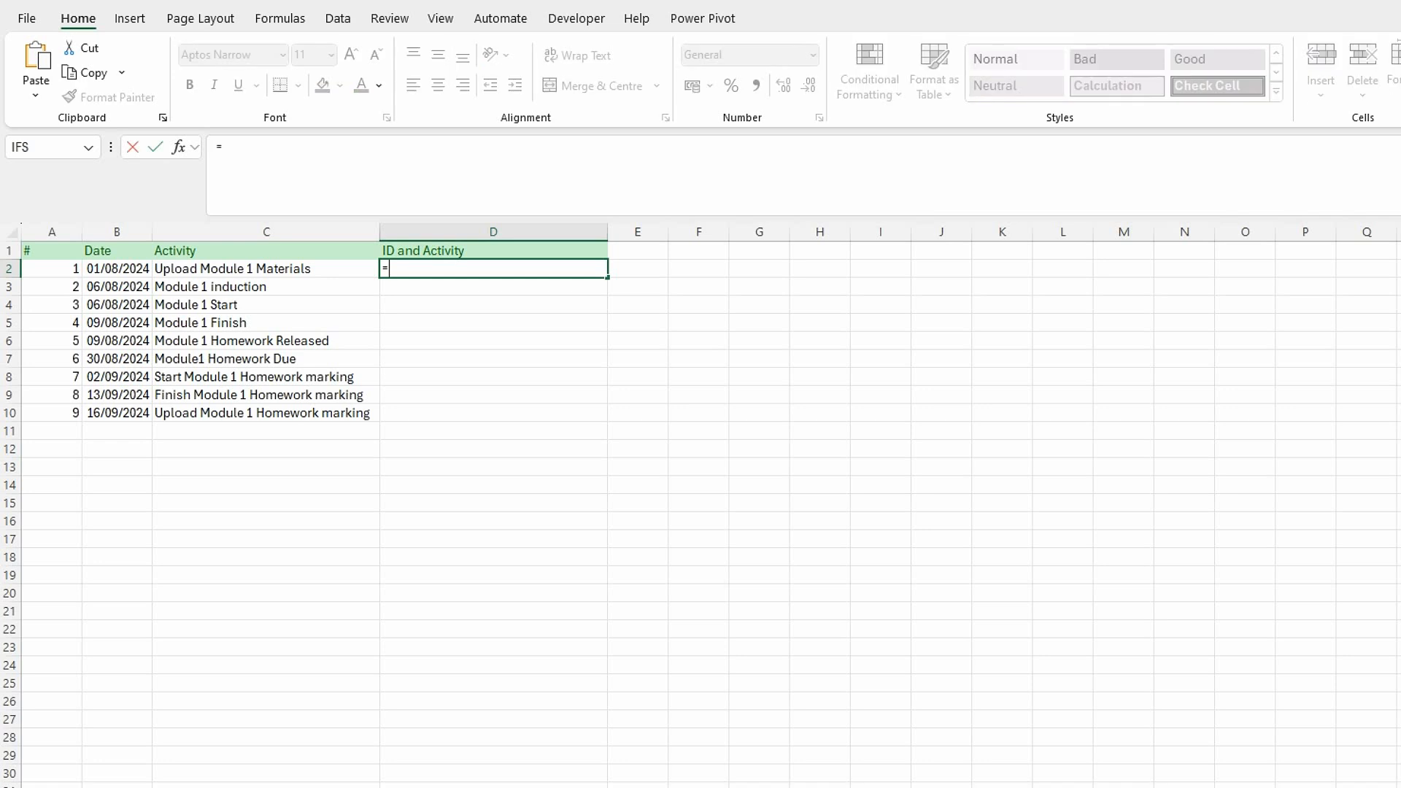
pyautogui.write('if(')
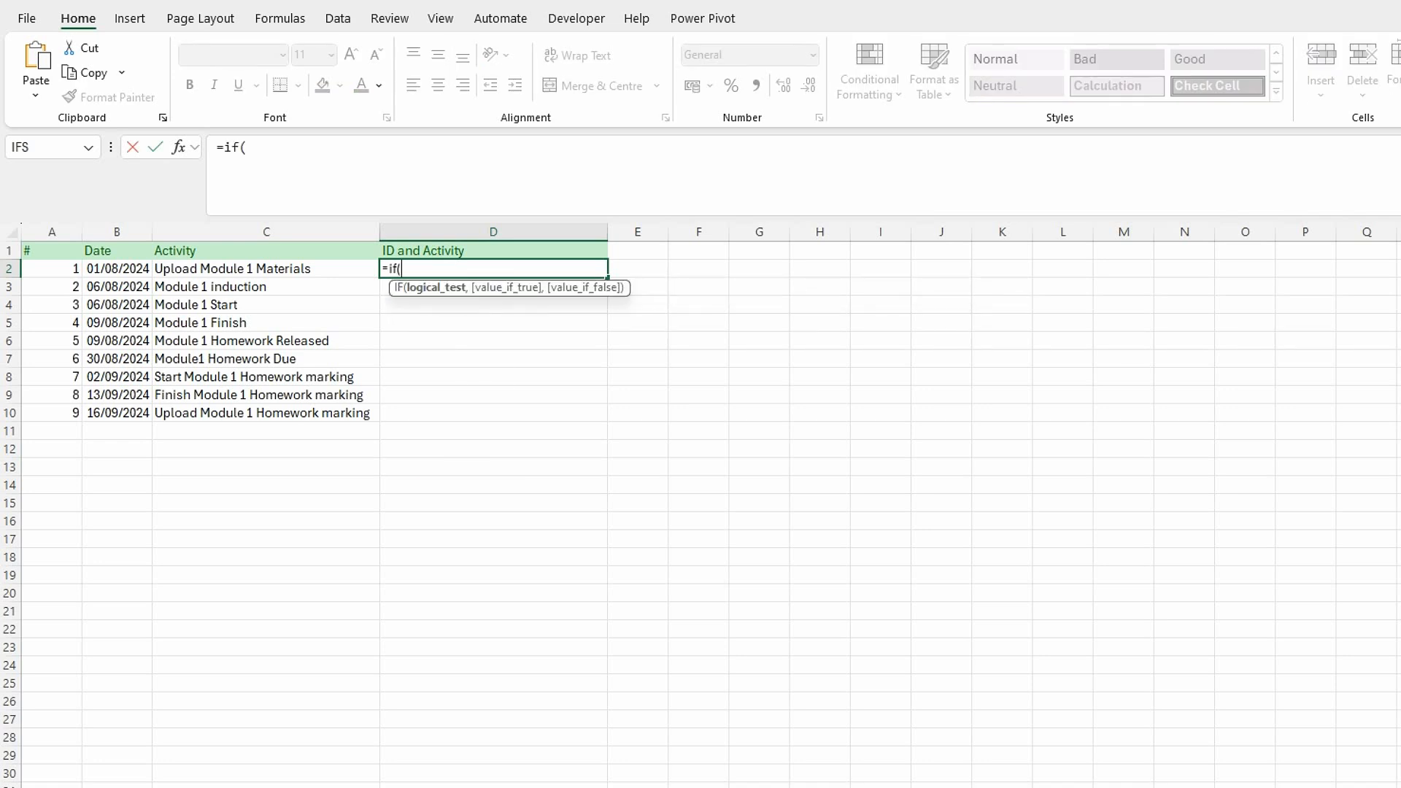
pyautogui.click(56, 269)
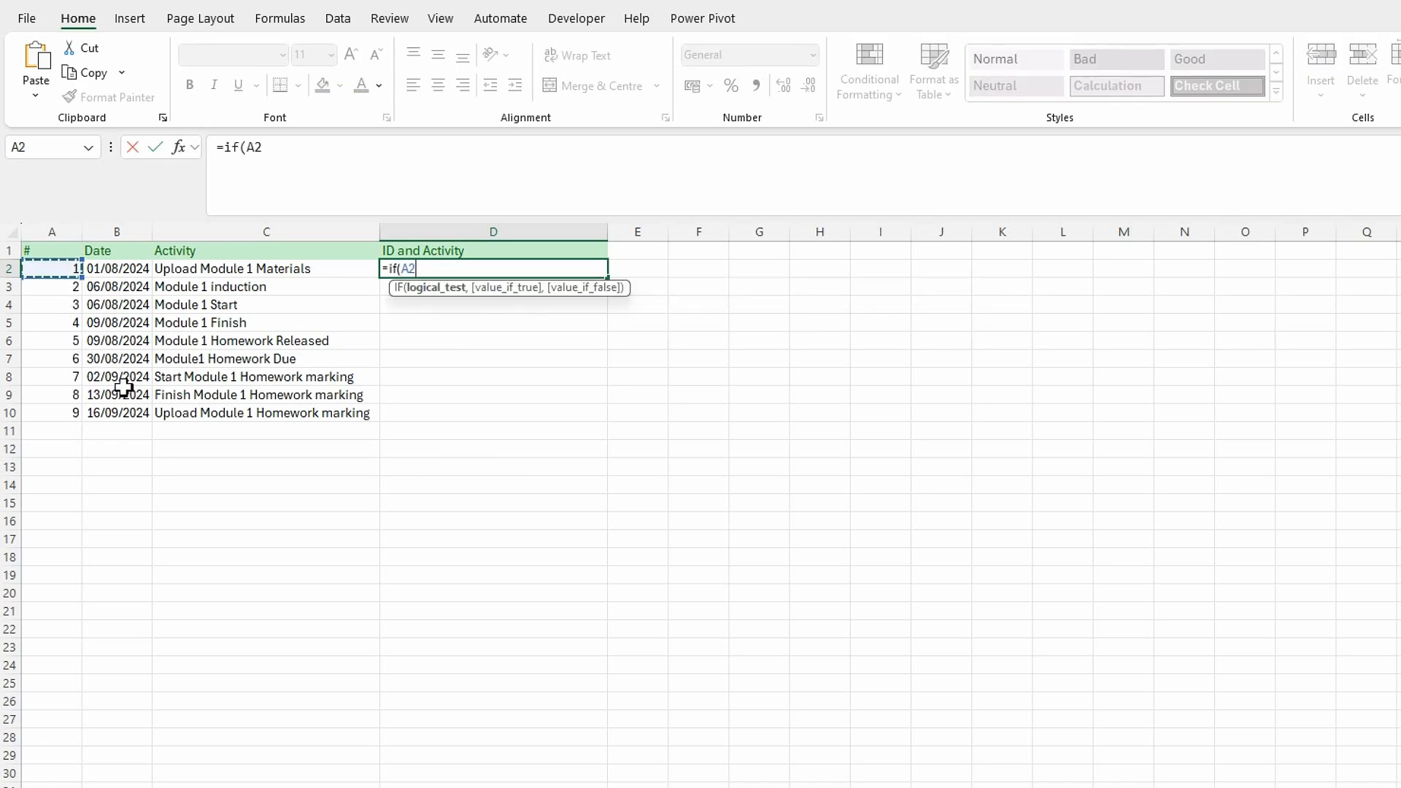
pyautogui.write('<>"",')
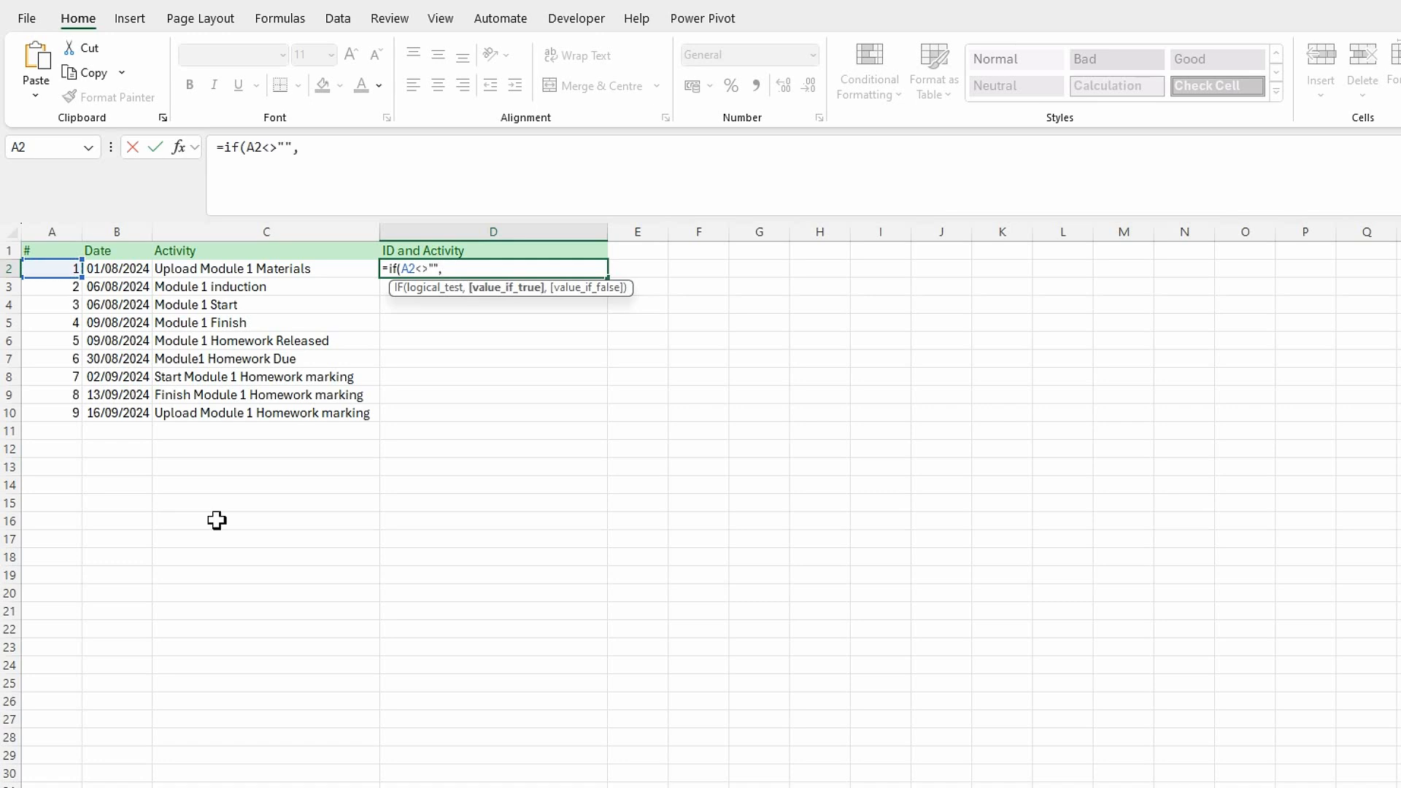
pyautogui.write('conc')
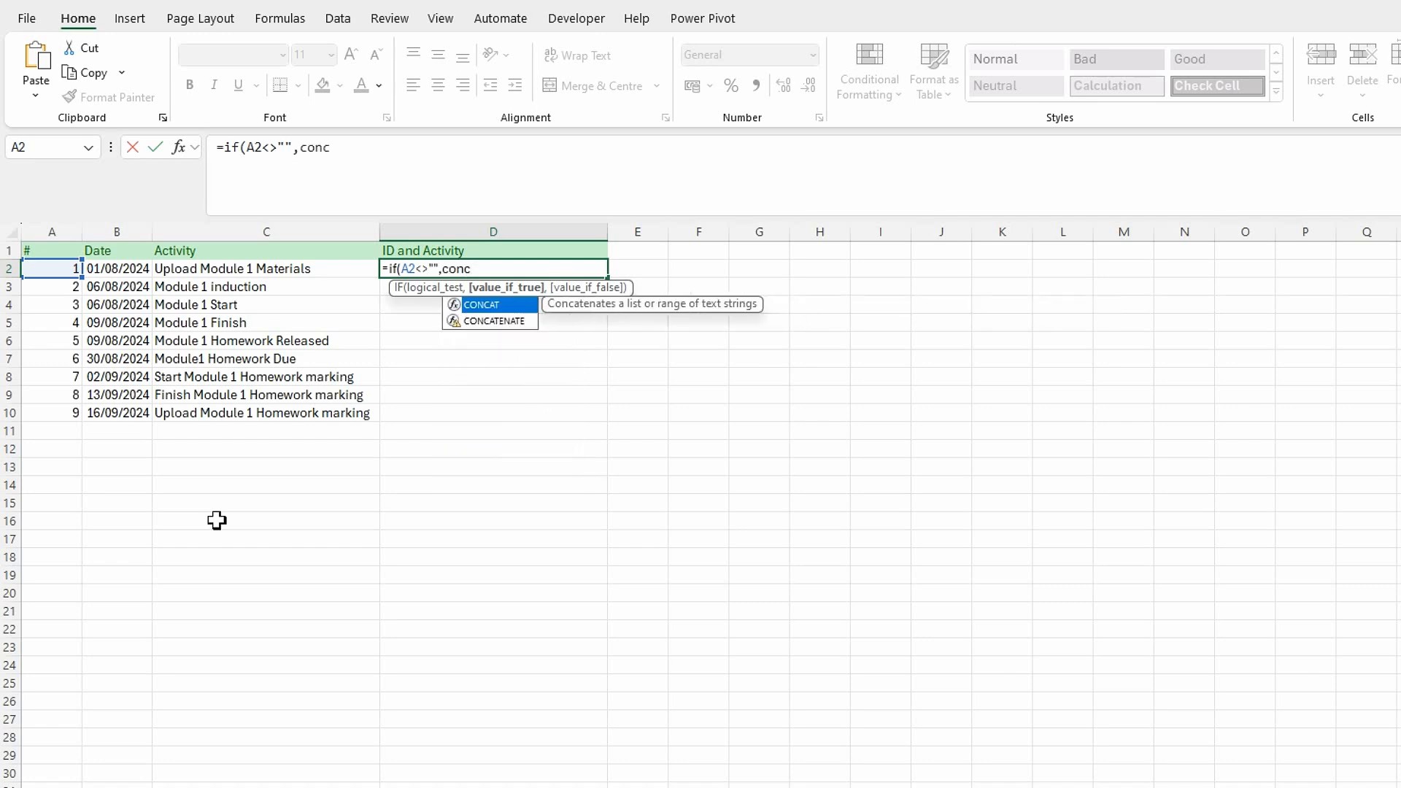
pyautogui.write('at(')
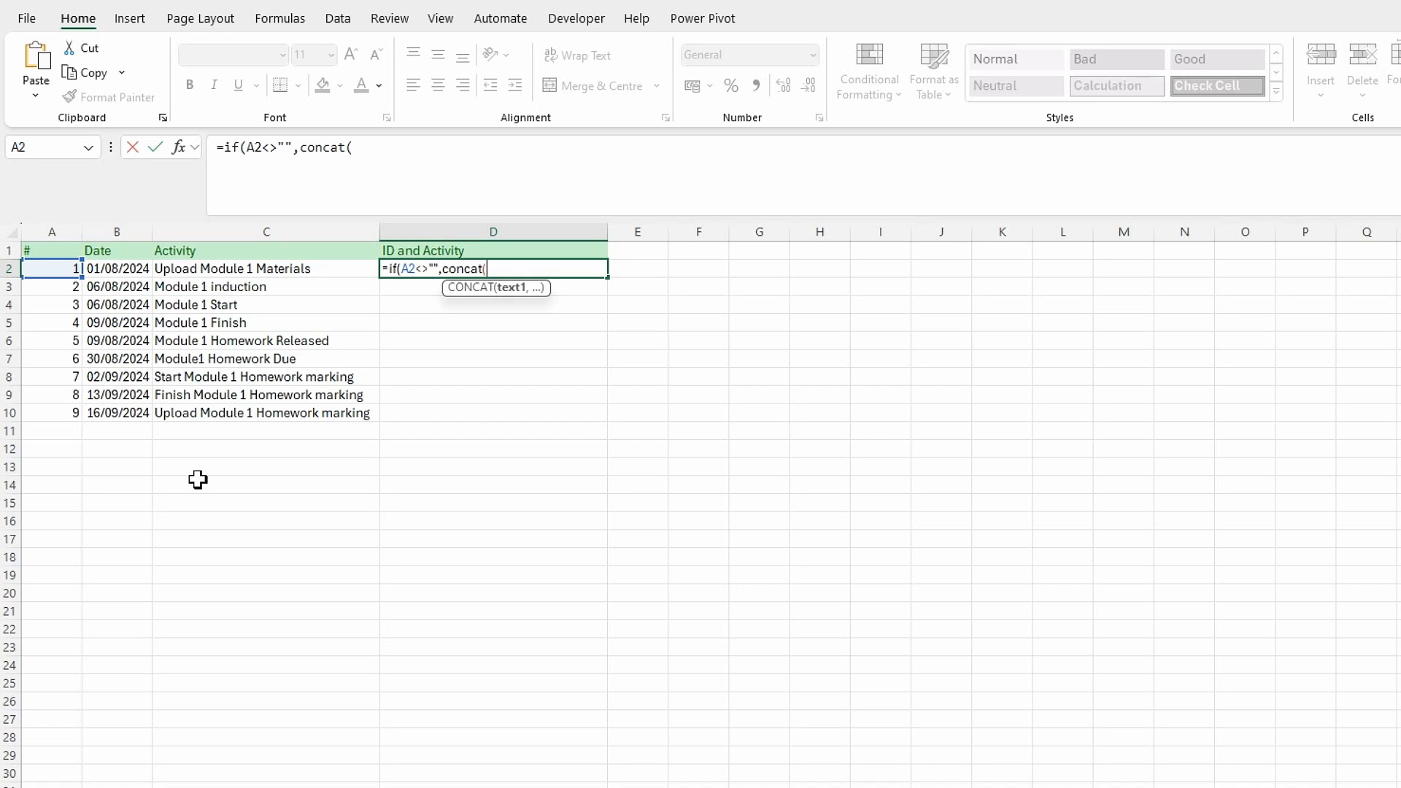
# Set the IF formula's value if true to CONCAT(A2,": ",C2).
pyautogui.click(53, 270)
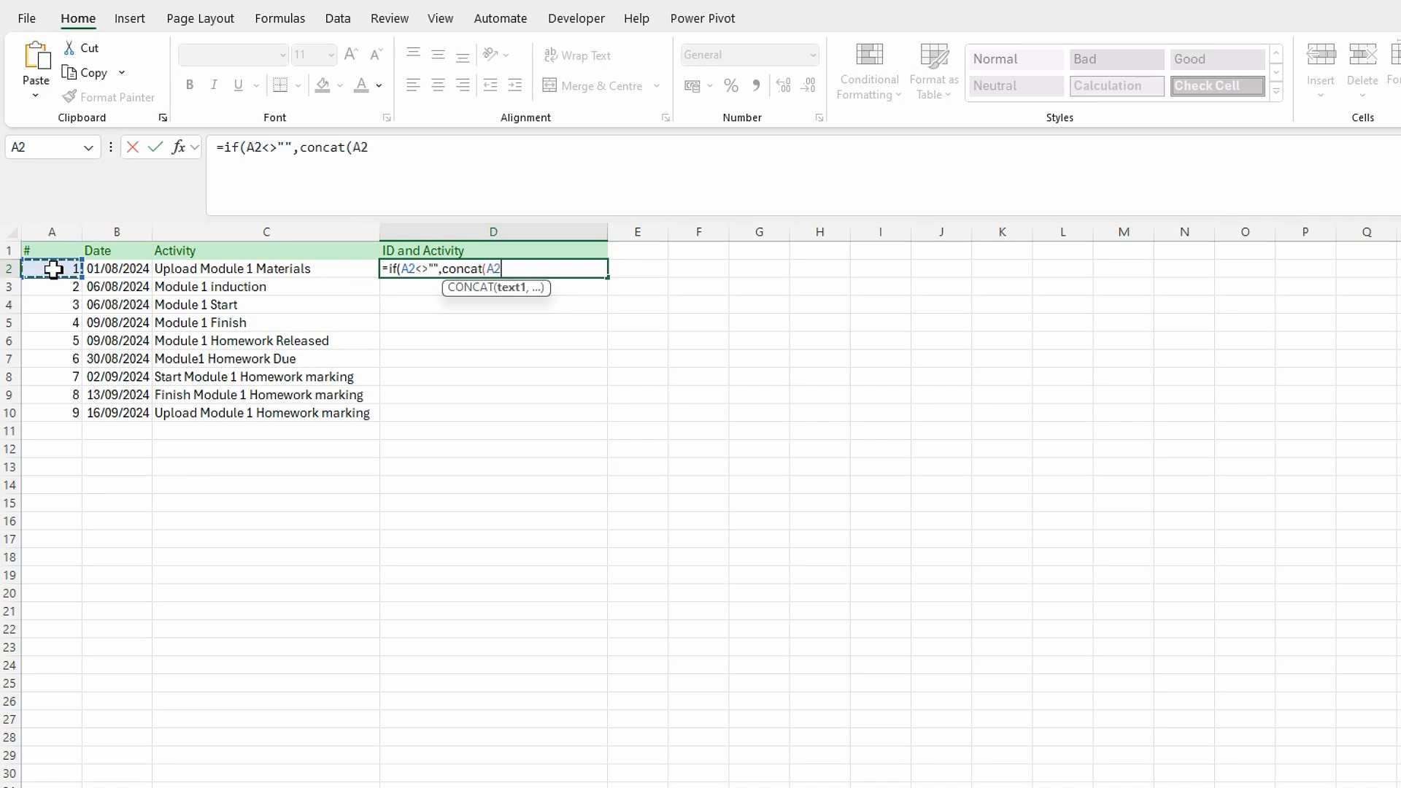
pyautogui.write(',":')
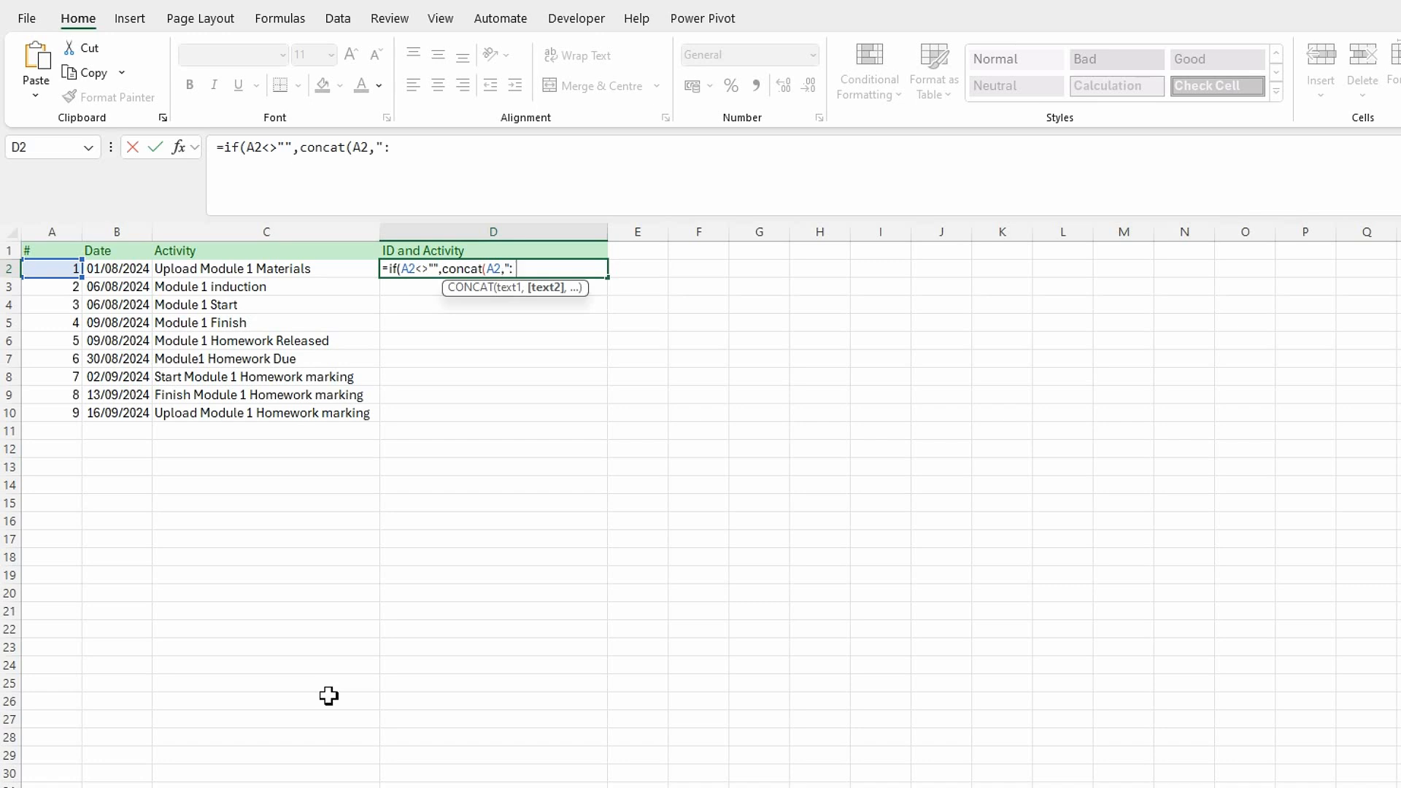
pyautogui.write('",')
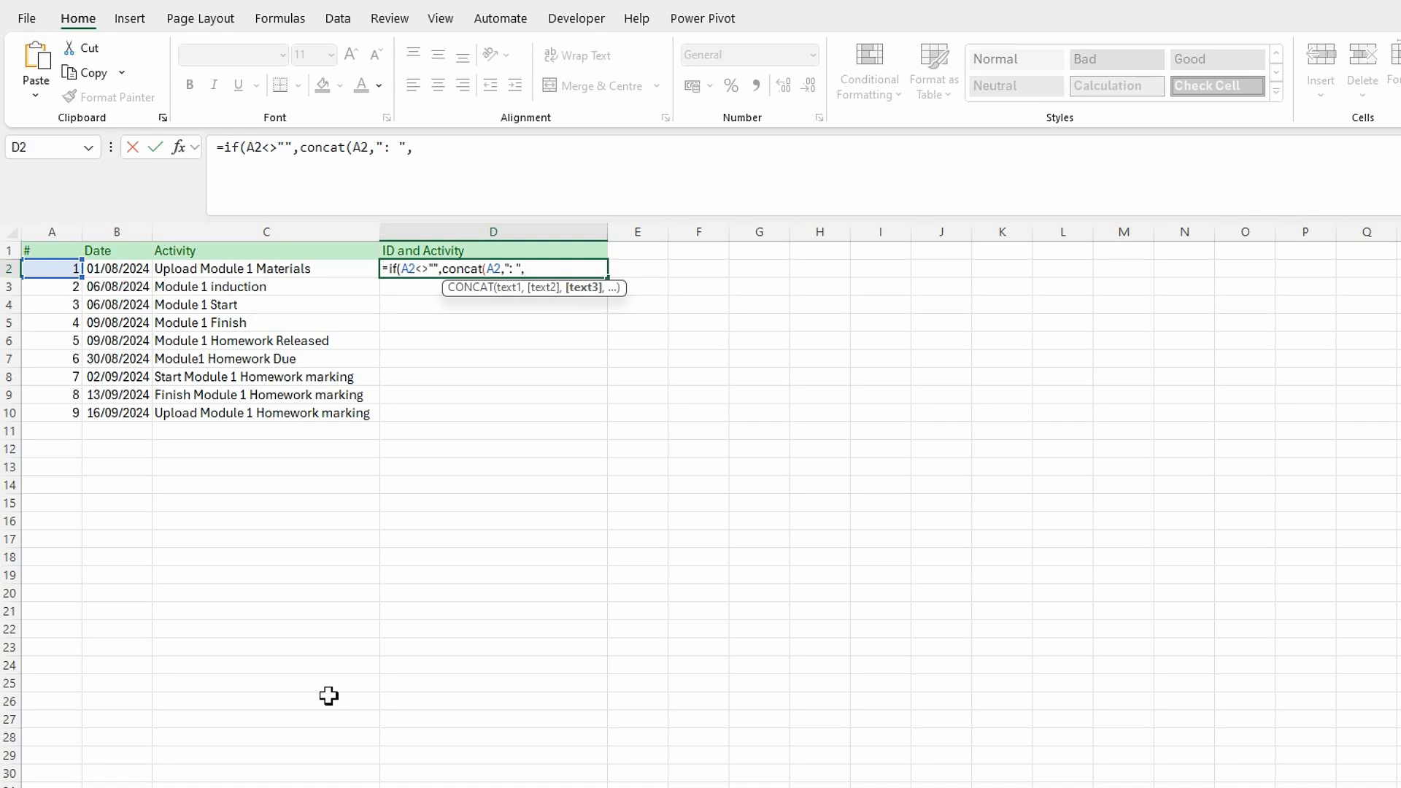
pyautogui.click(211, 270)
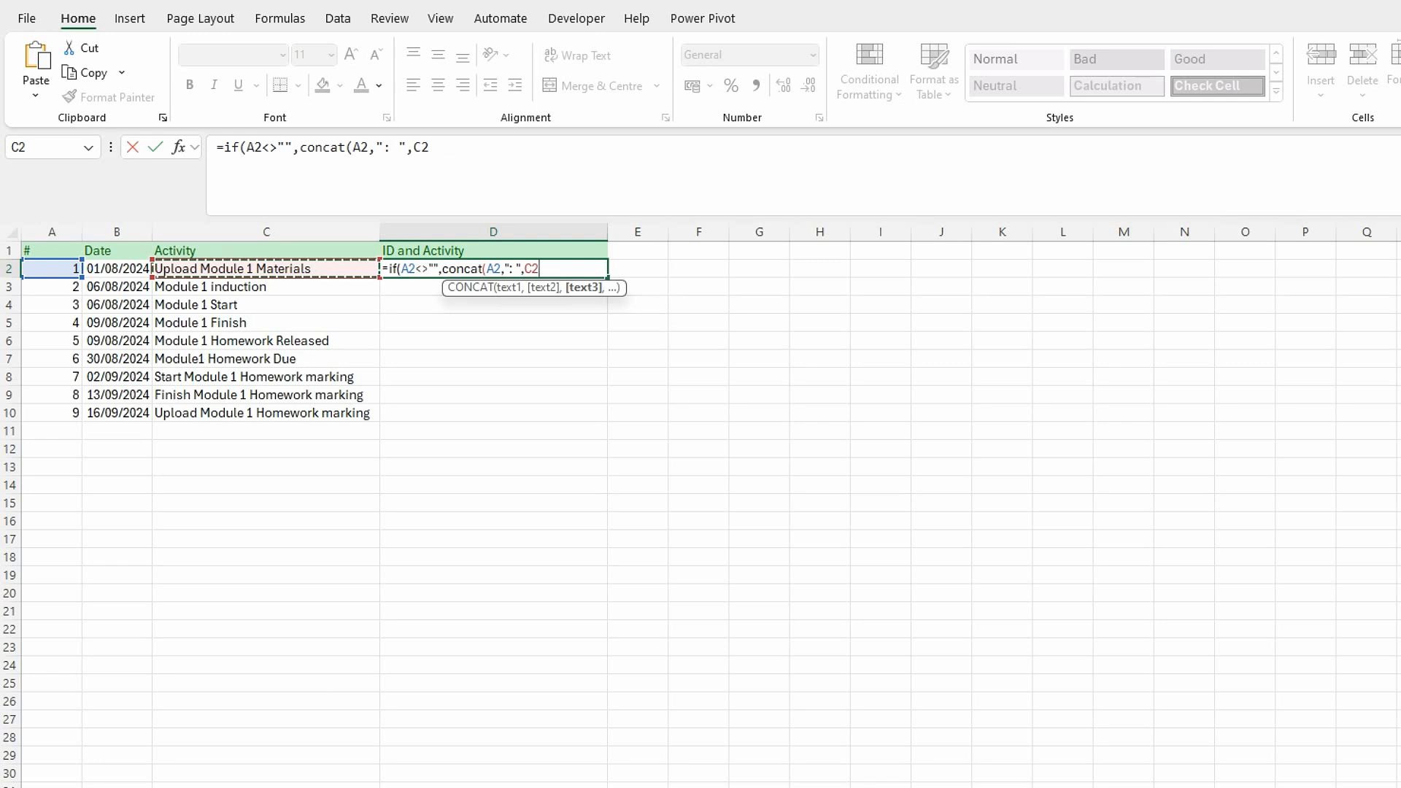
pyautogui.write(')')
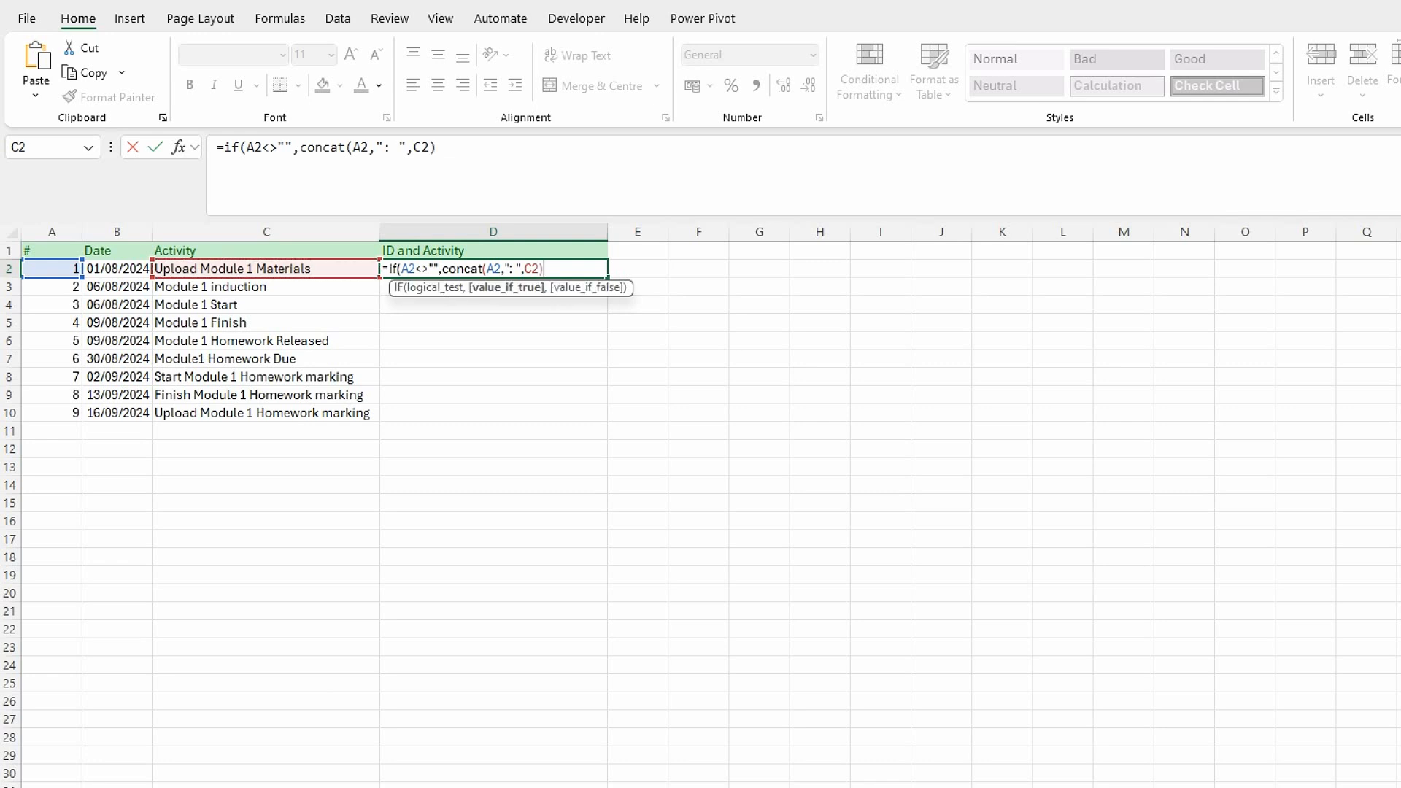
pyautogui.write(',')
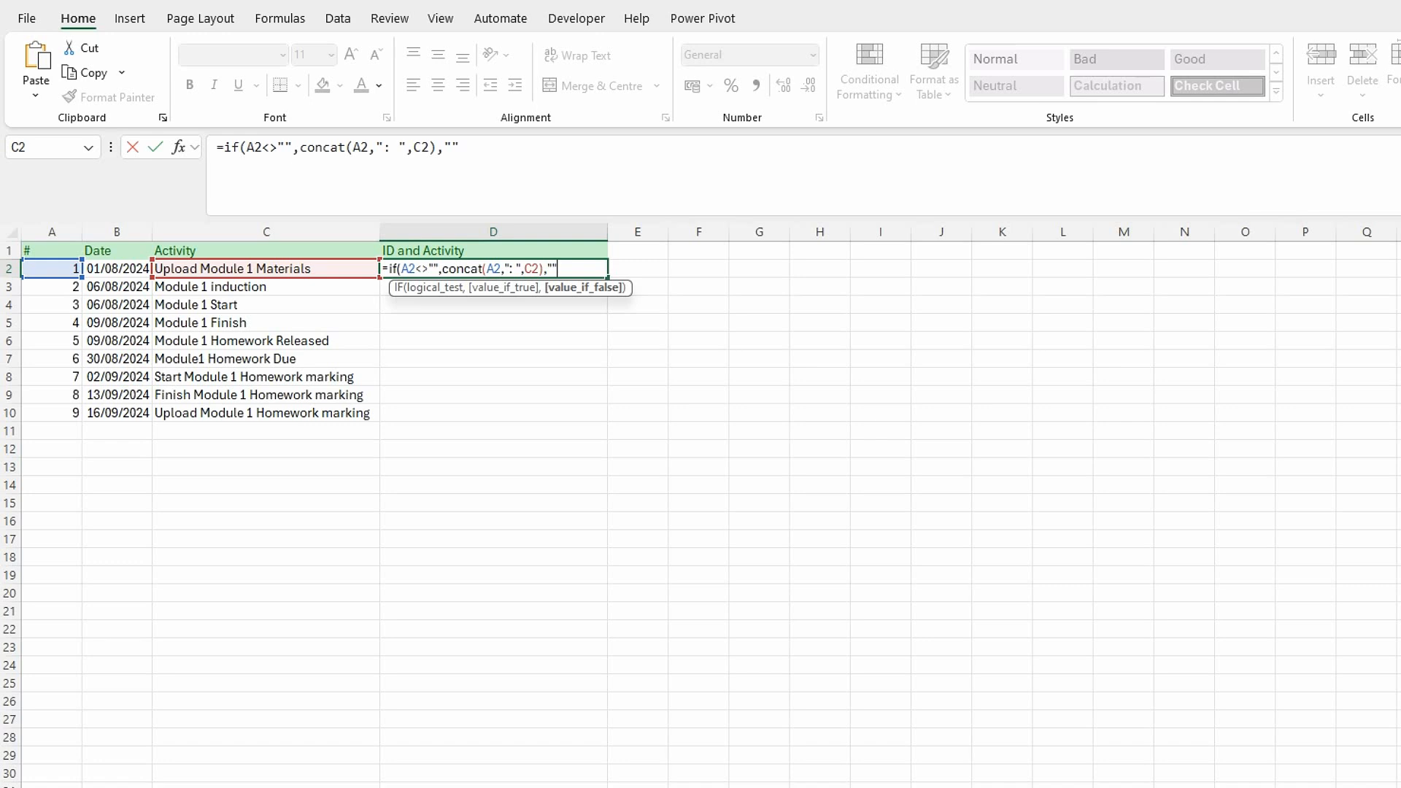
pyautogui.write('"")')
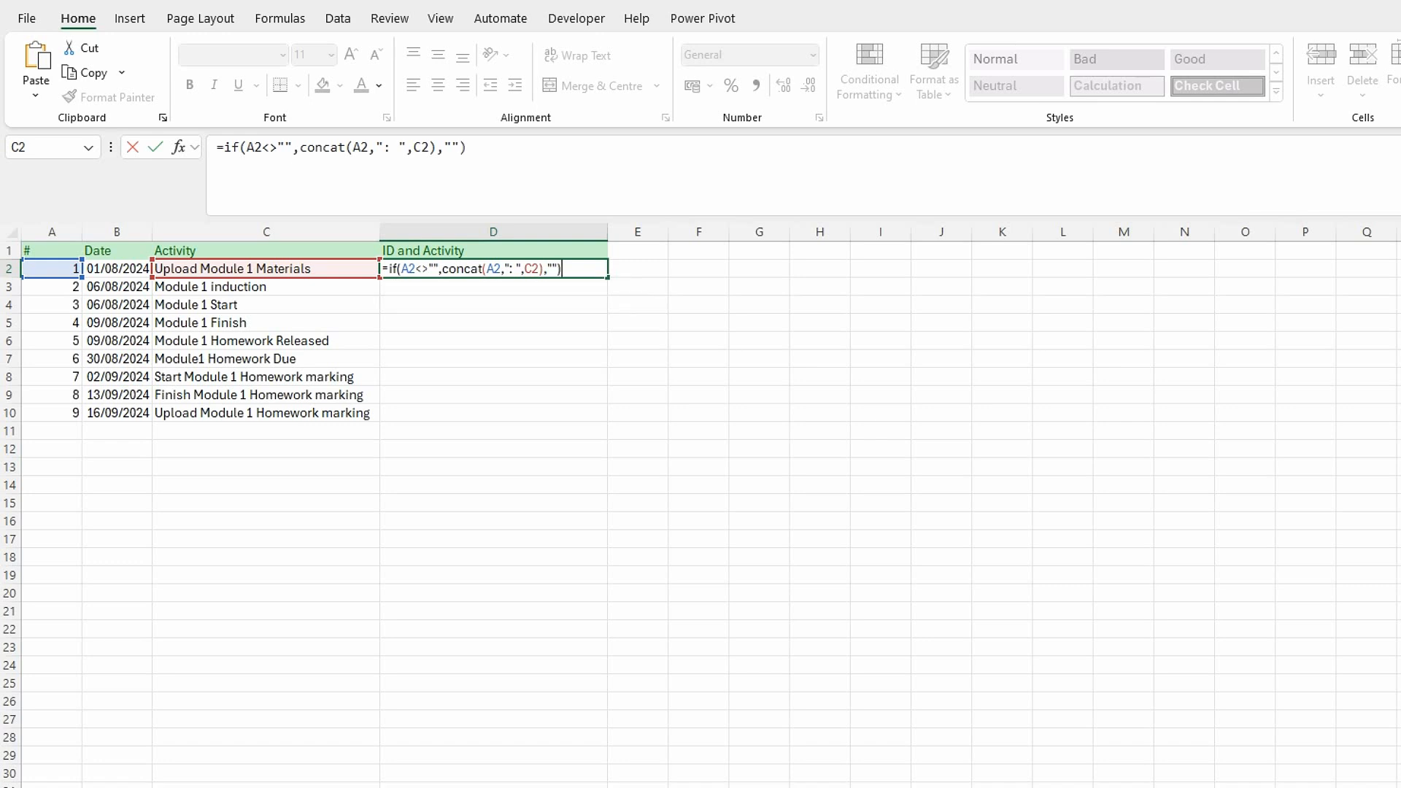
# Give the IF formula "" as its value if false, close it and commit the D2 formula.
pyautogui.press('Return')
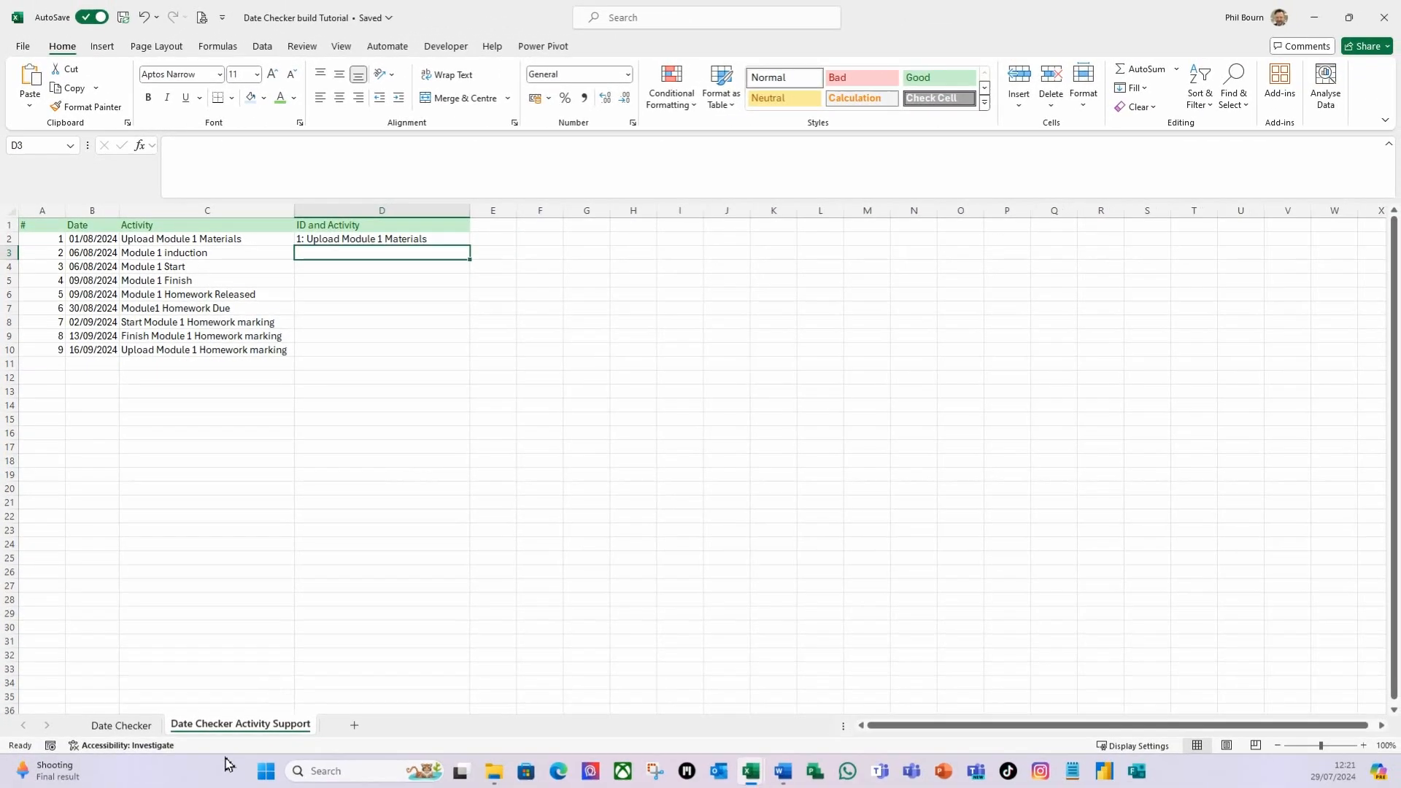
# Fill the ID and Activity formula from D2 down through D81 and check the filled column.
pyautogui.click(133, 732)
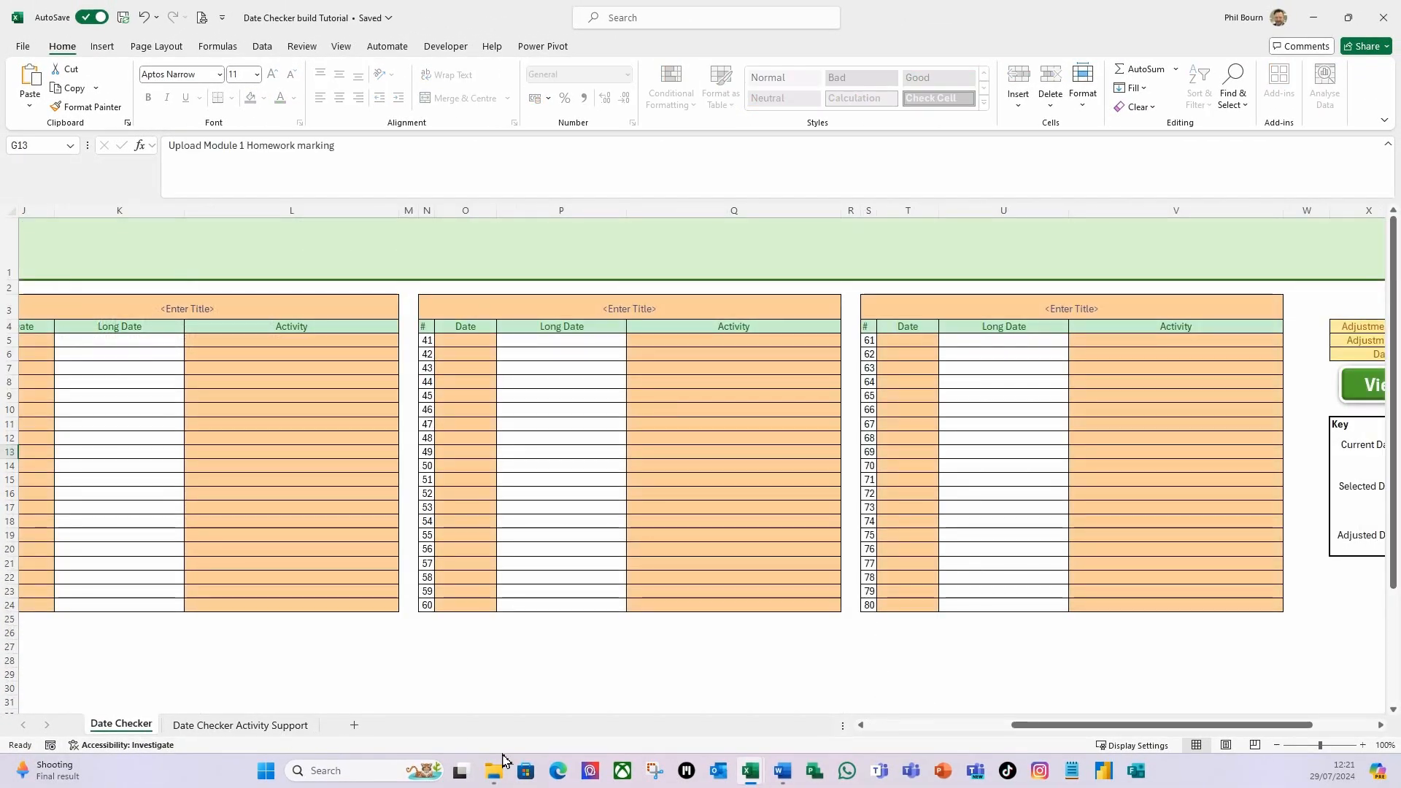
pyautogui.click(278, 729)
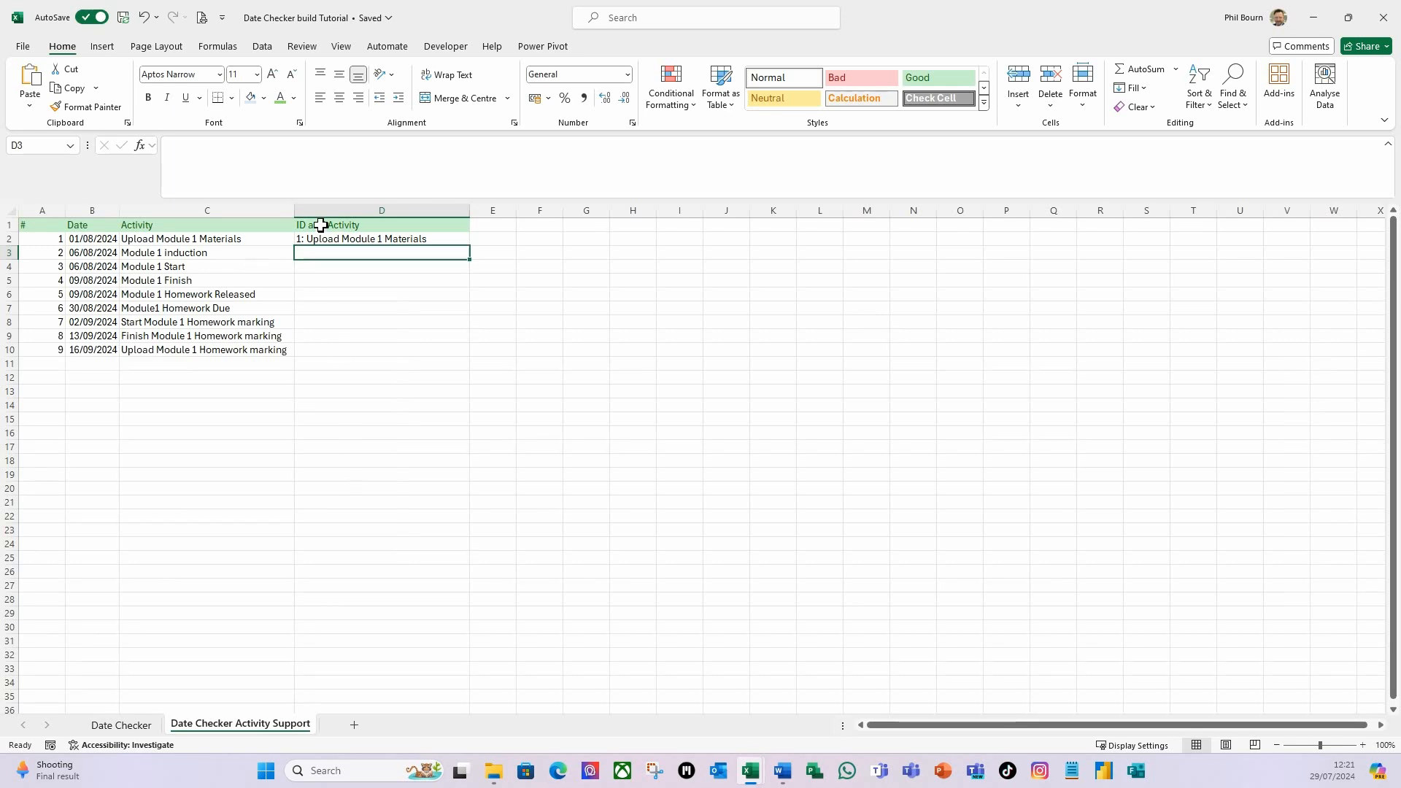
pyautogui.click(381, 239)
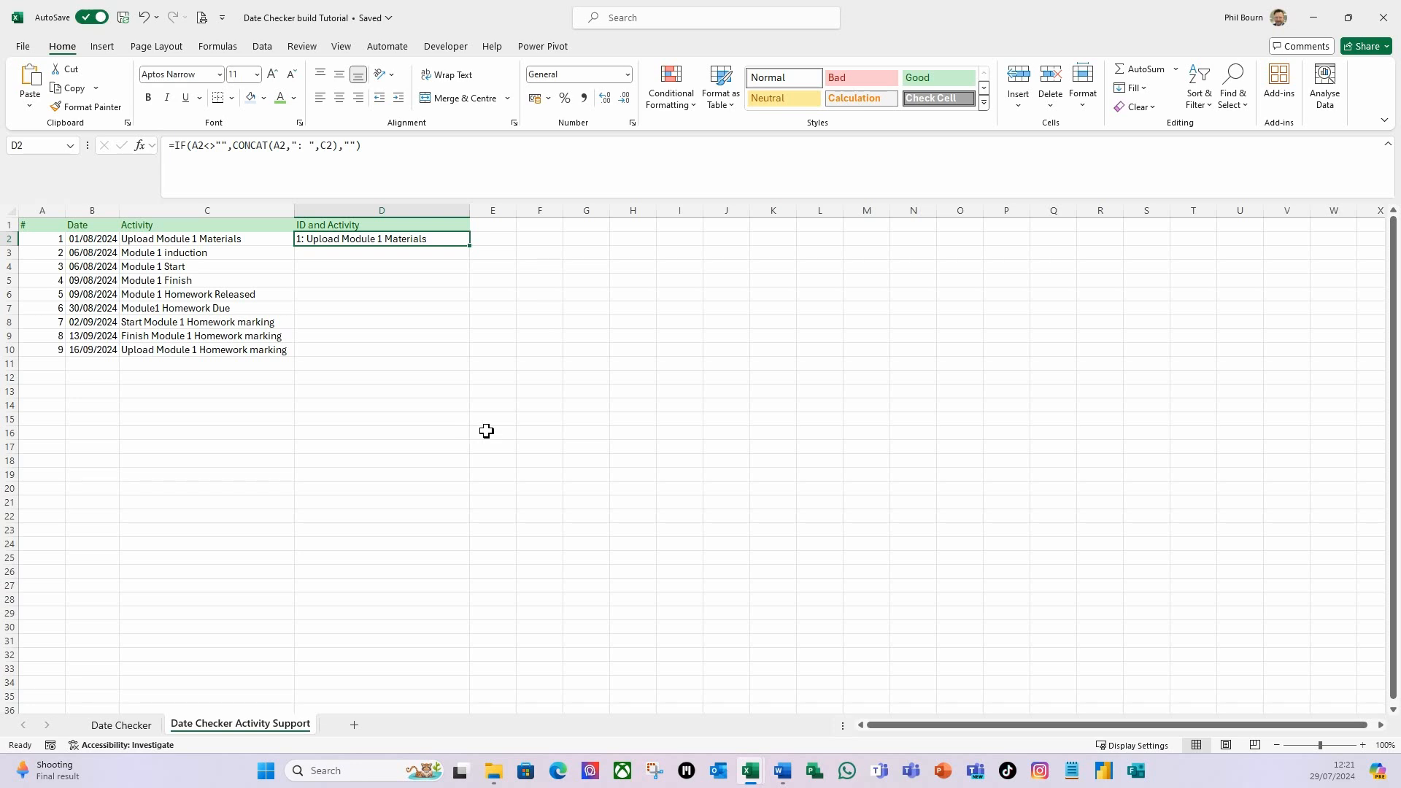
pyautogui.hotkey('shift', 'pagedown')
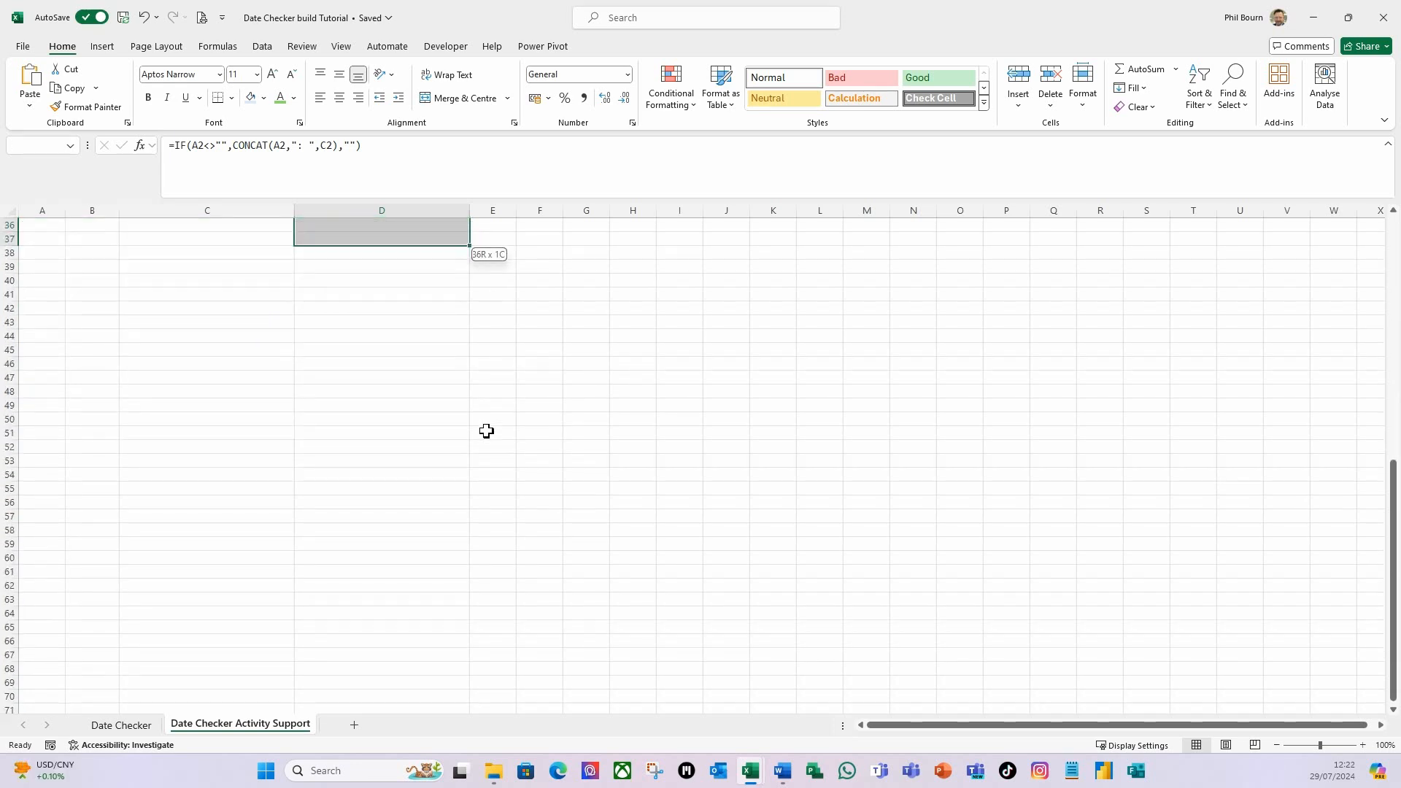
pyautogui.hotkey('shift', 'pagedown')
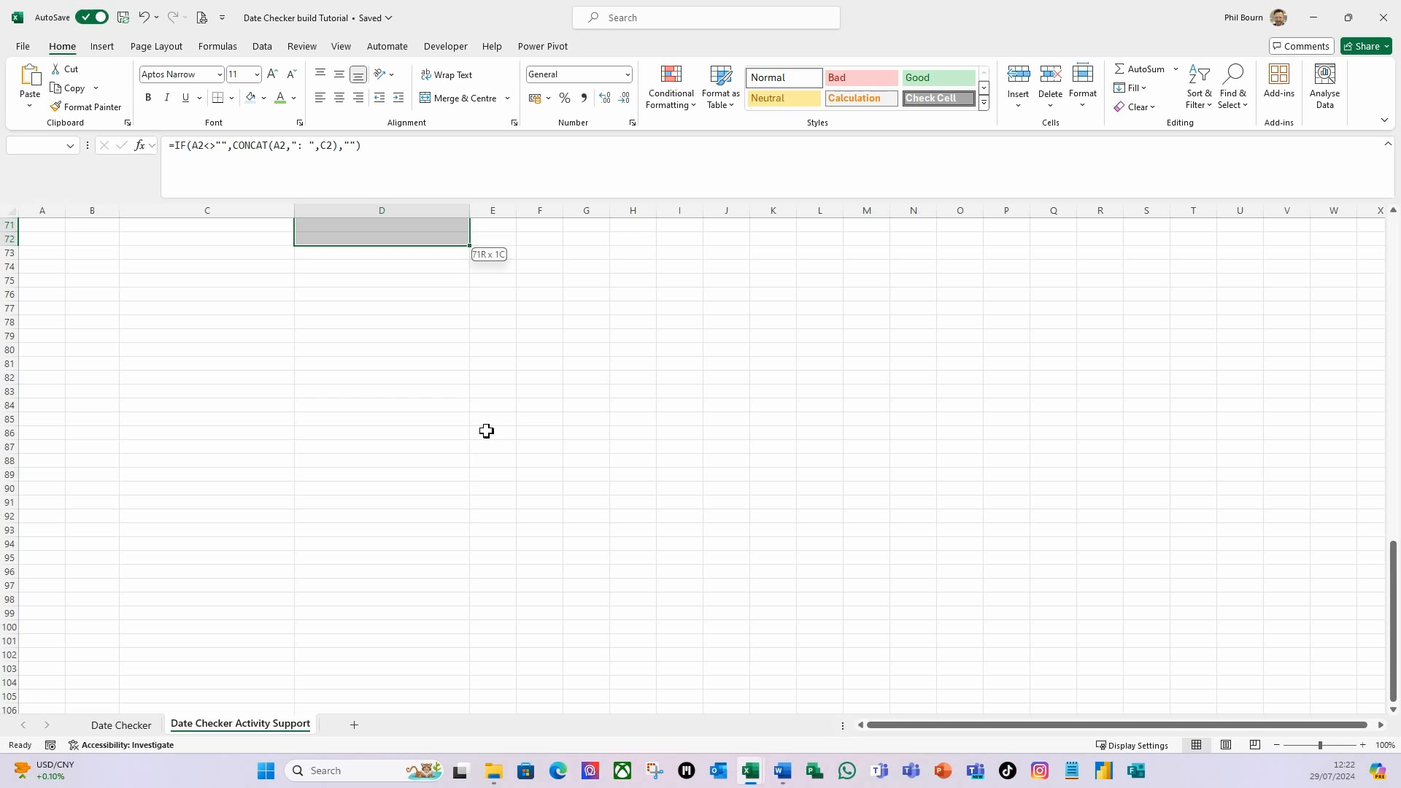
pyautogui.hotkey('shift', 'Down')
pyautogui.hotkey('shift', 'Down')
pyautogui.hotkey('shift', 'Down')
pyautogui.hotkey('shift', 'Down')
pyautogui.hotkey('shift', 'Down')
pyautogui.hotkey('shift', 'Down')
pyautogui.hotkey('shift', 'Down')
pyautogui.hotkey('shift', 'Down')
pyautogui.hotkey('shift', 'Down')
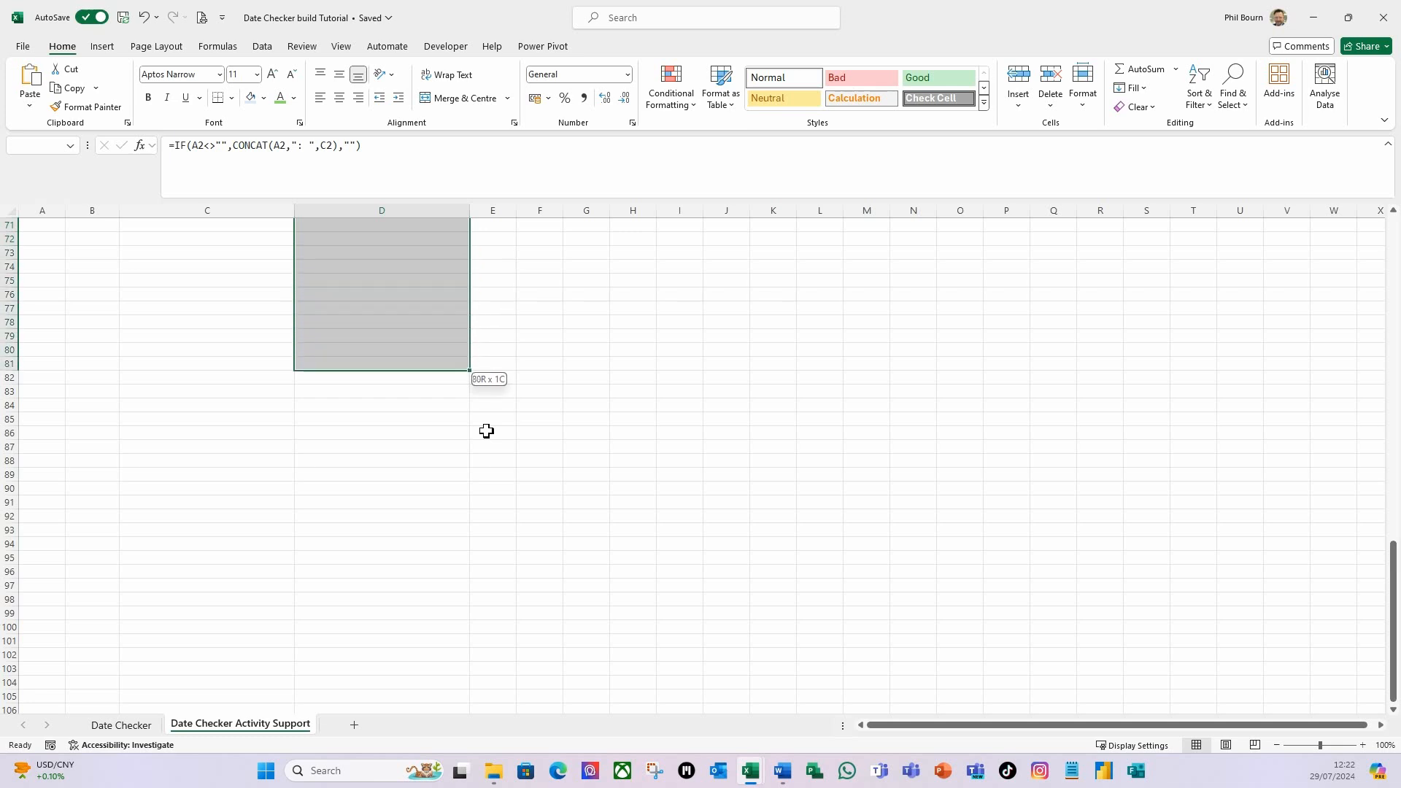
pyautogui.hotkey('ctrl', 'd')
pyautogui.hotkey('ctrl', 'q')
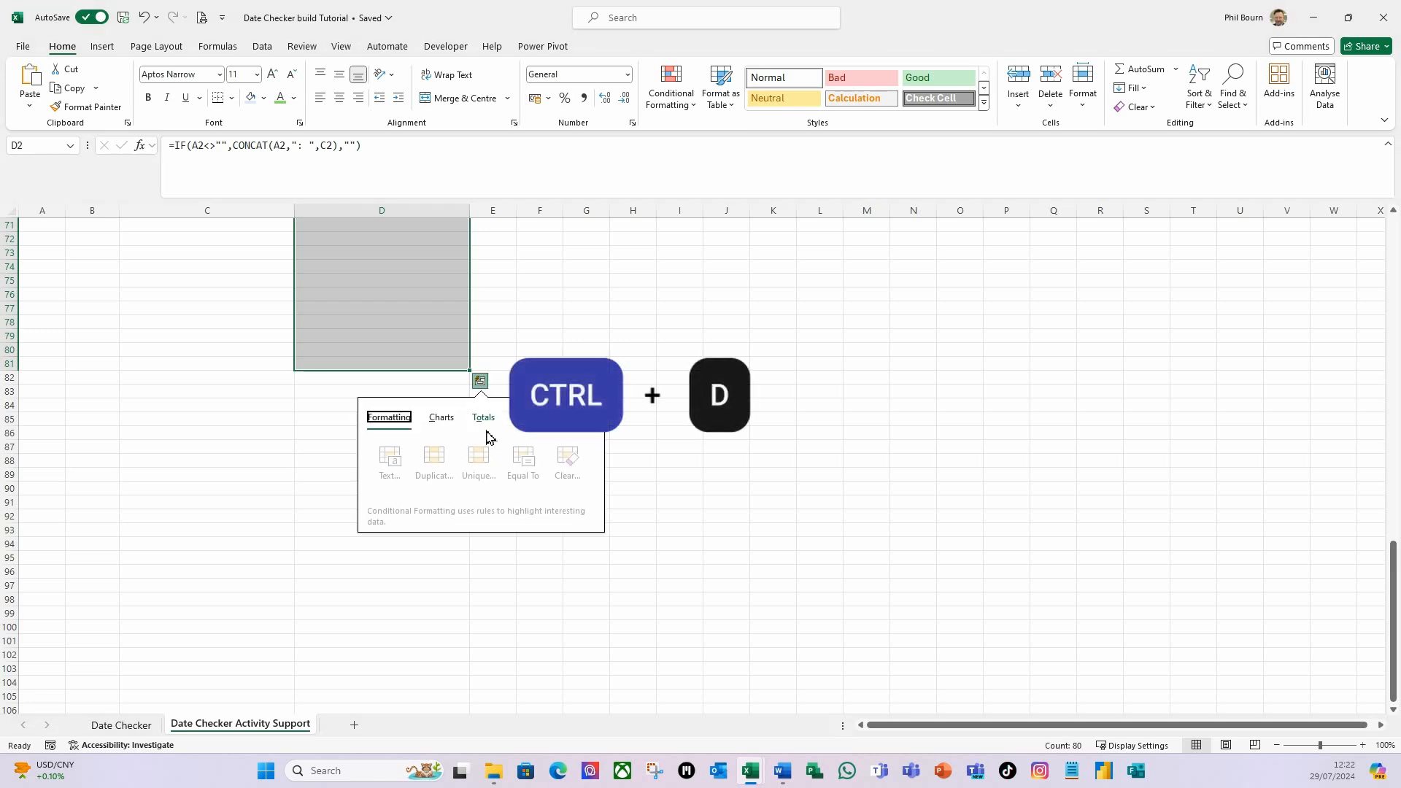
pyautogui.click(404, 359)
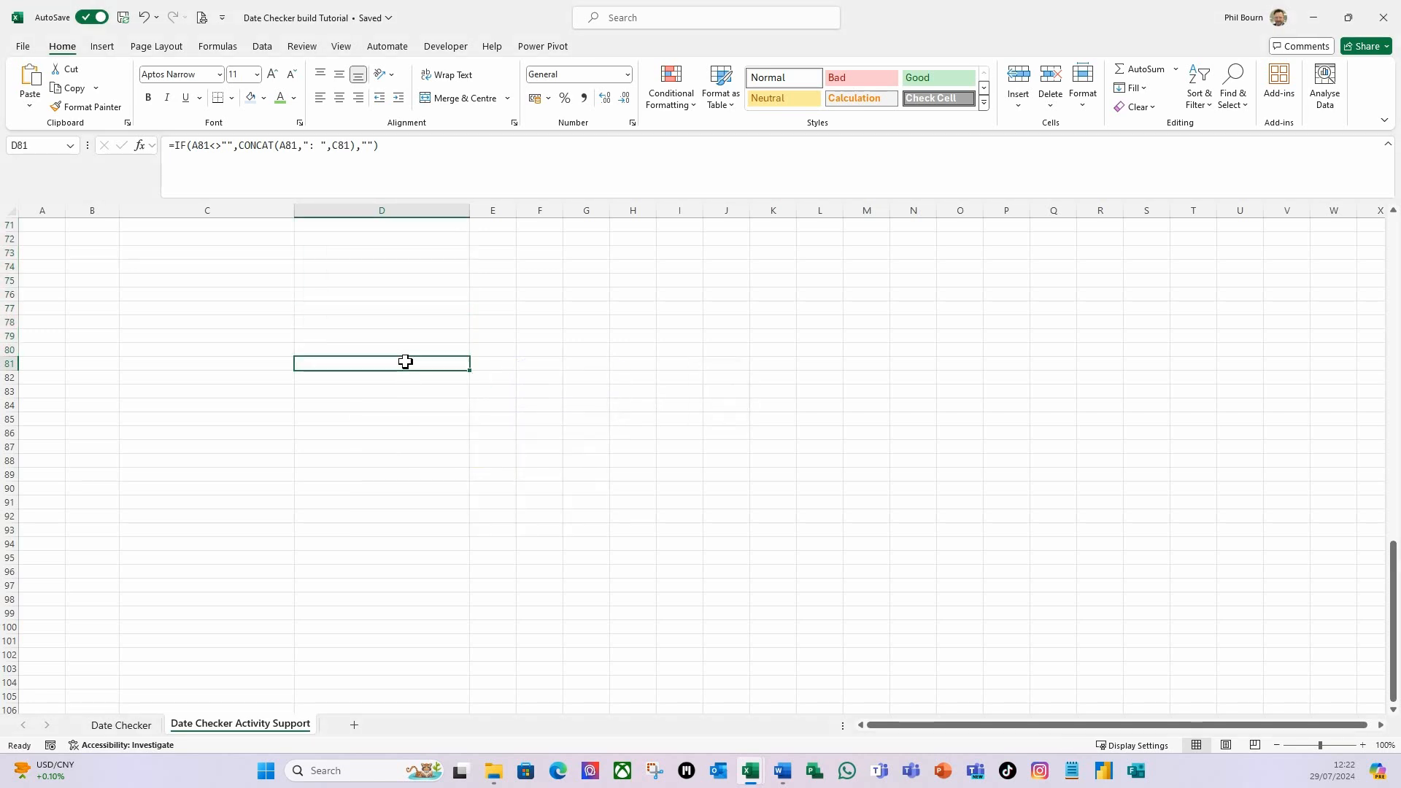
pyautogui.scroll(3, 497, 353)
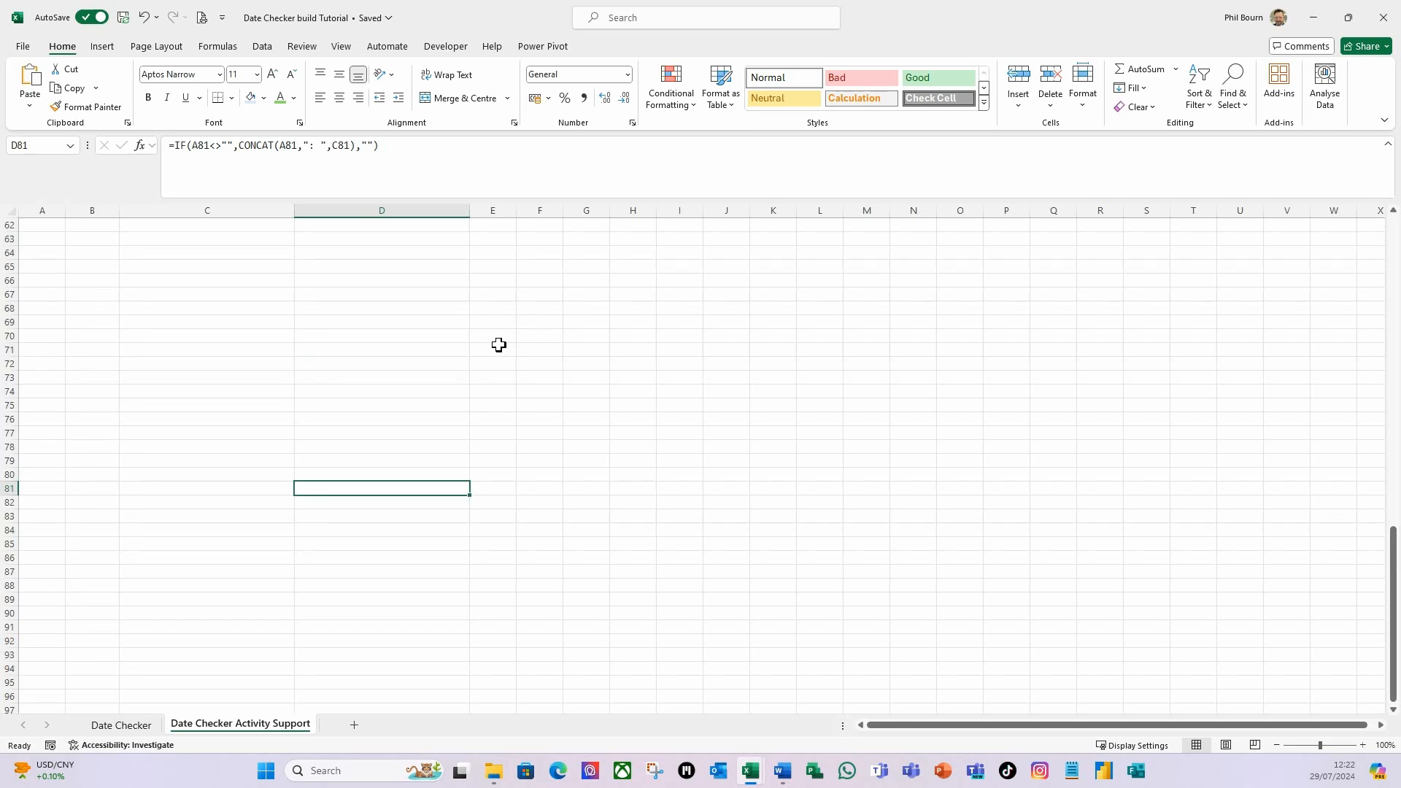
pyautogui.scroll(20, 501, 338)
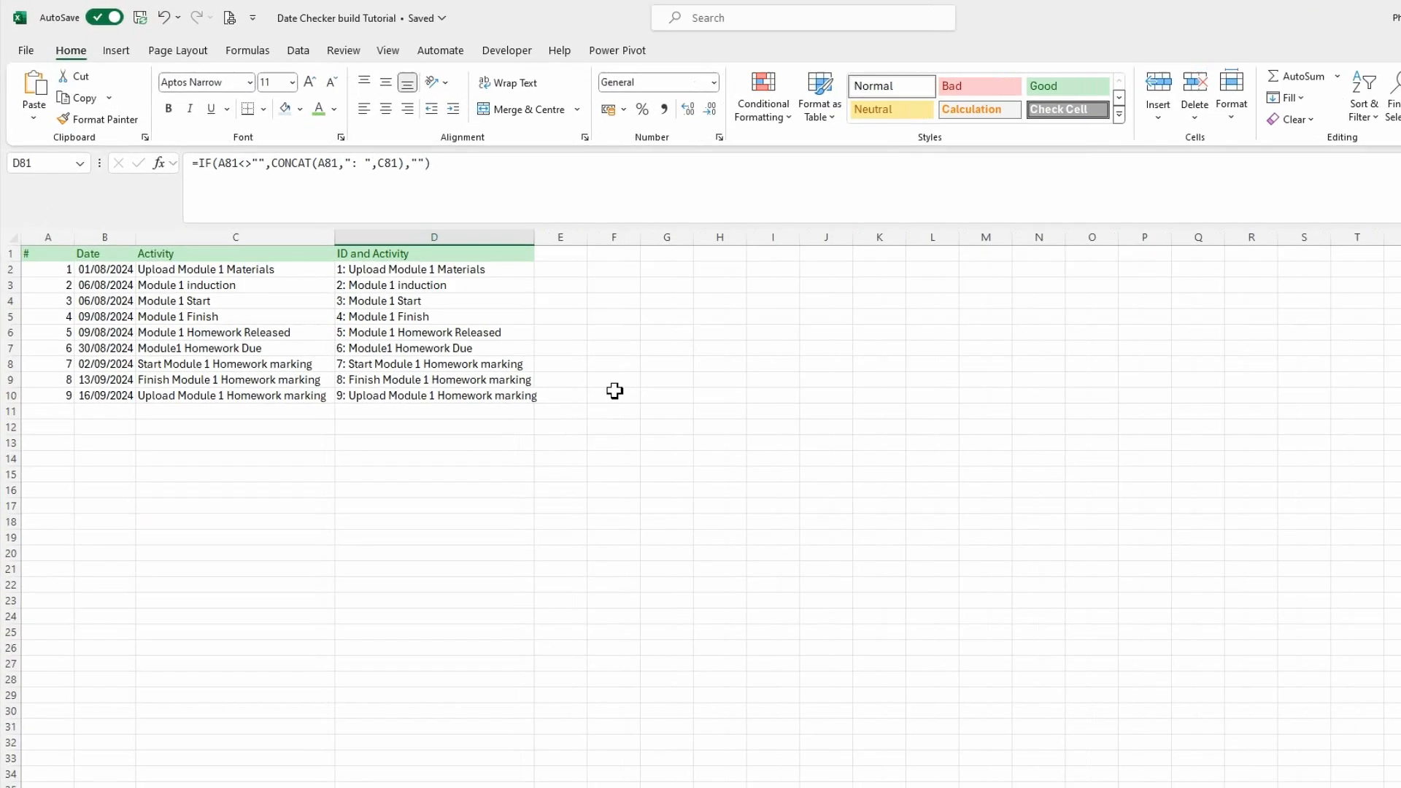
pyautogui.click(614, 301)
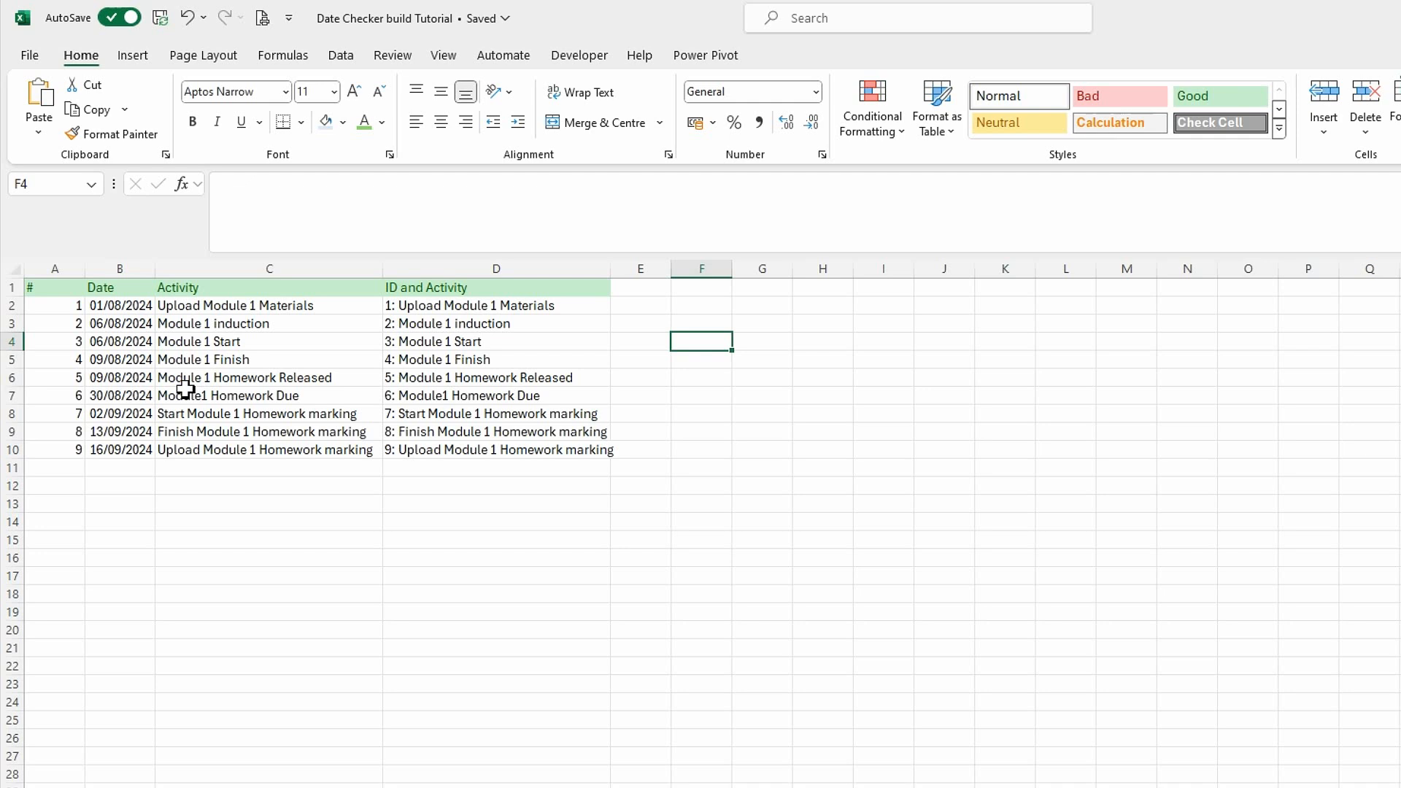
# Name the range A2:D10 on the Date Checker Activity Support sheet rActivities.
pyautogui.moveTo(47, 303); pyautogui.dragTo(531, 453)
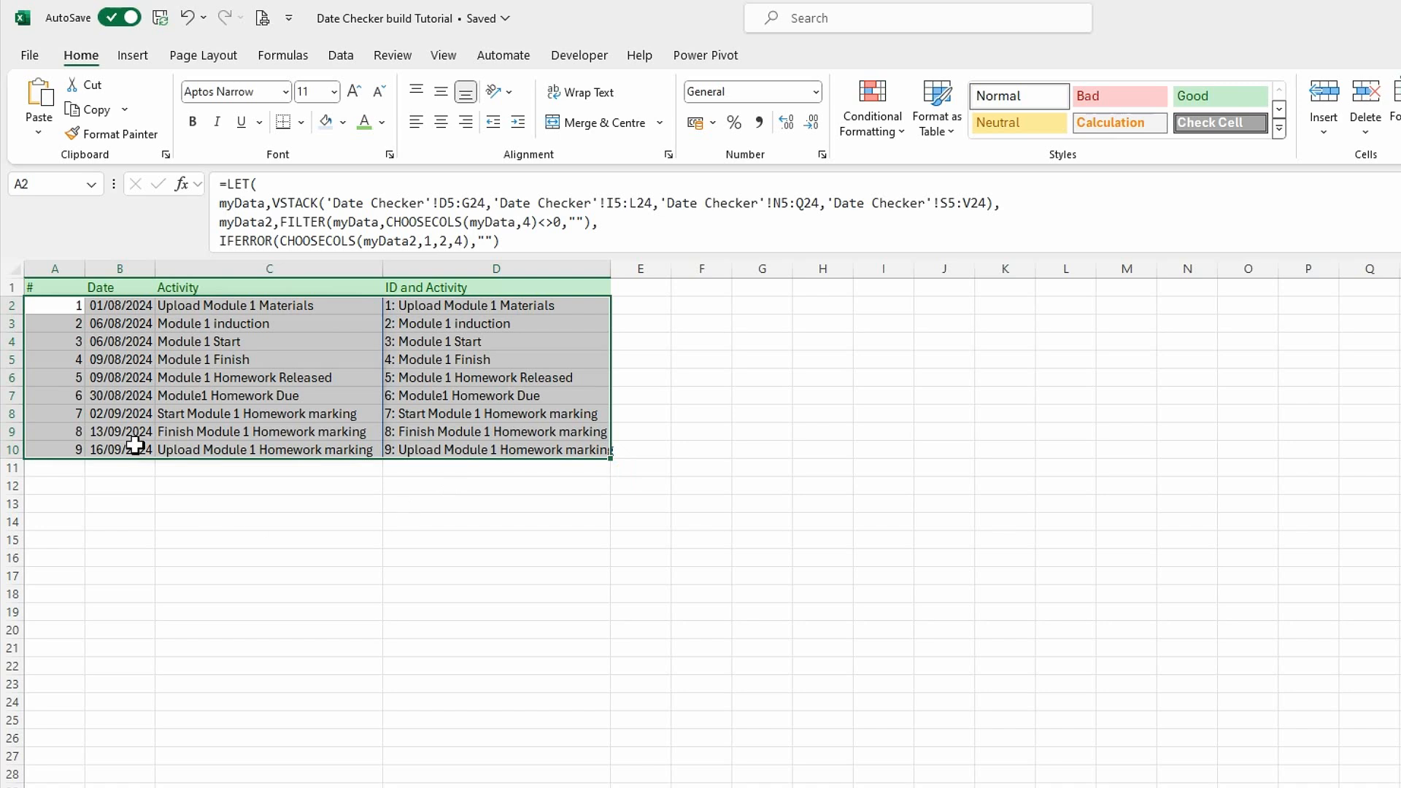
pyautogui.click(49, 186)
pyautogui.write('rActivities')
pyautogui.press('Return')
# Extend the rActivities named range so that it refers to ='Date Checker Activity Support'!$A$2:$D$81.
pyautogui.click(283, 56)
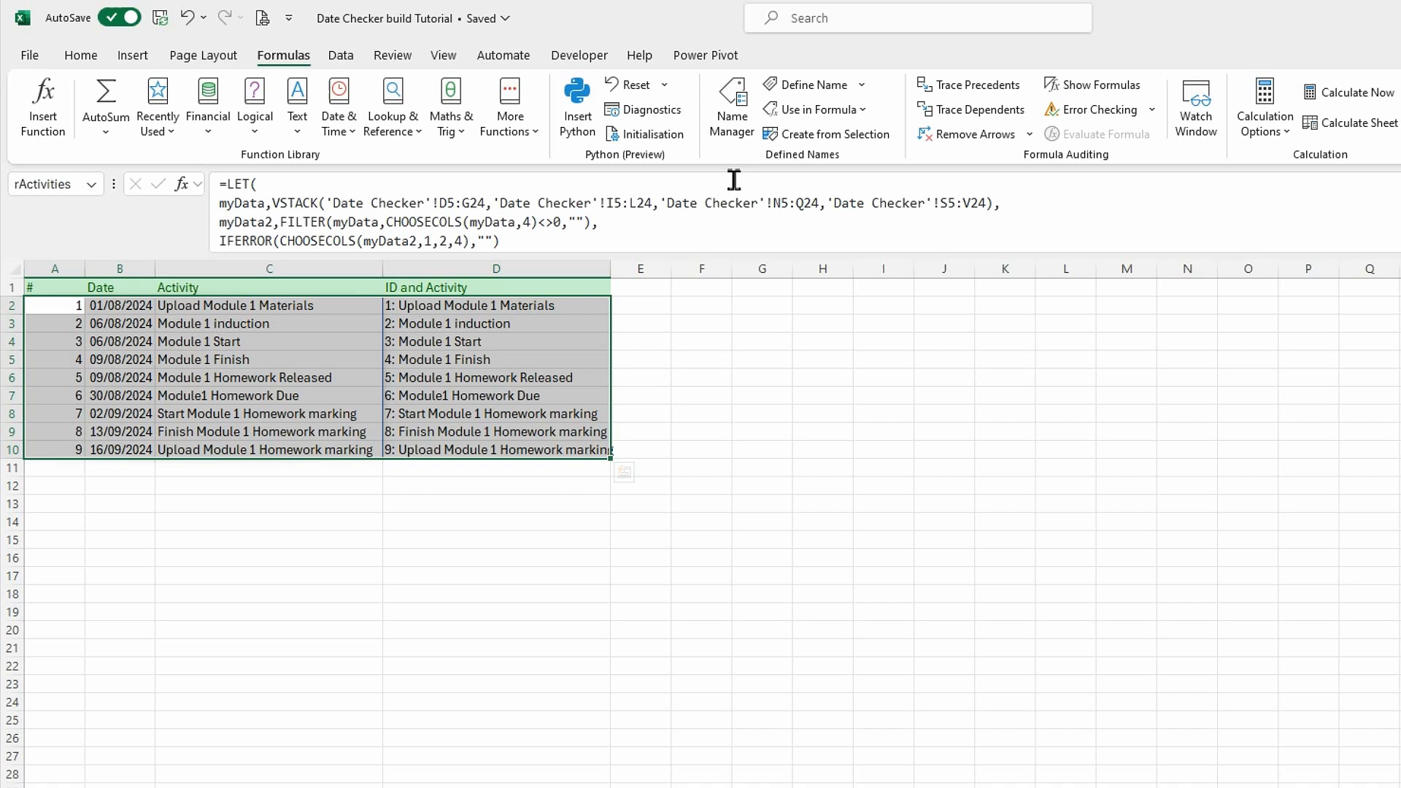
pyautogui.click(732, 110)
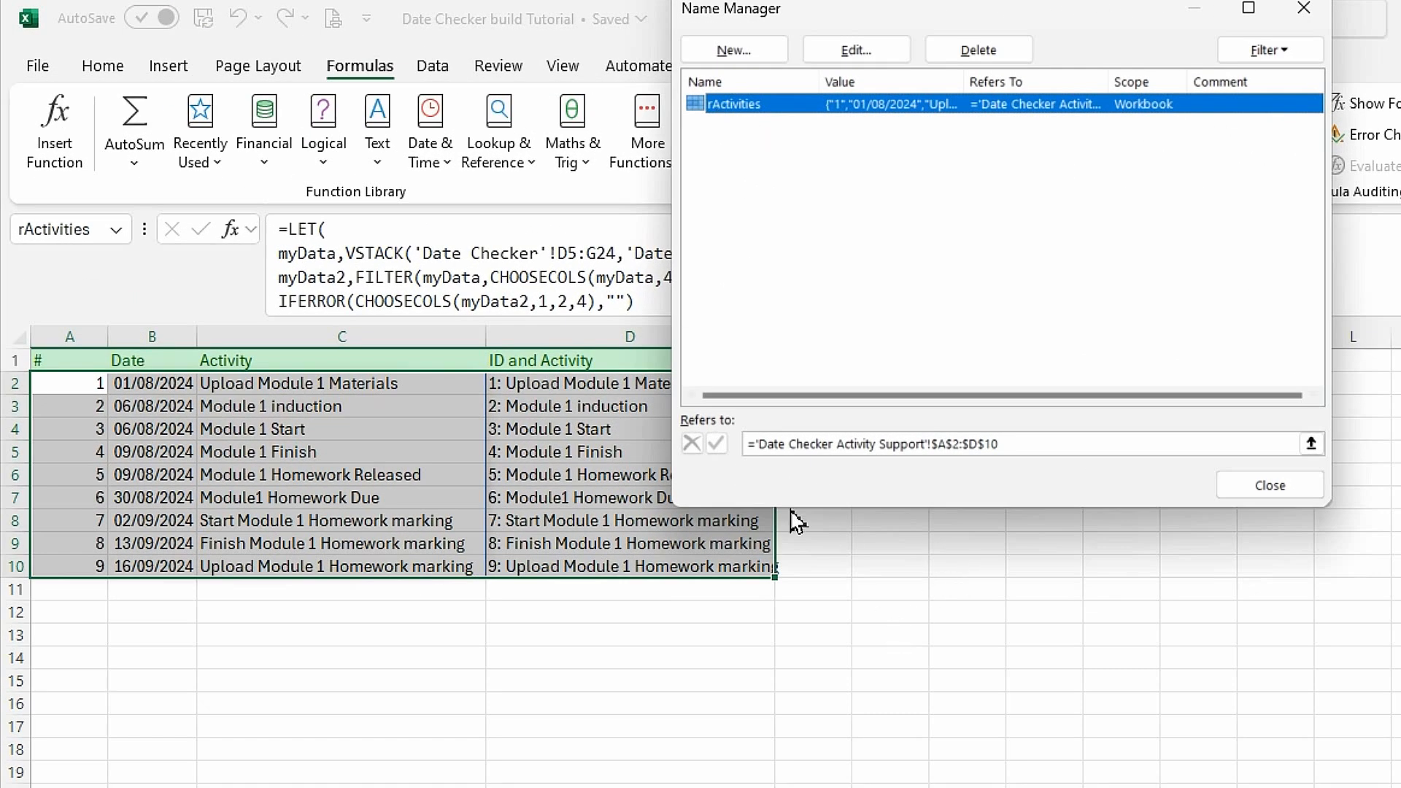
pyautogui.click(1029, 445)
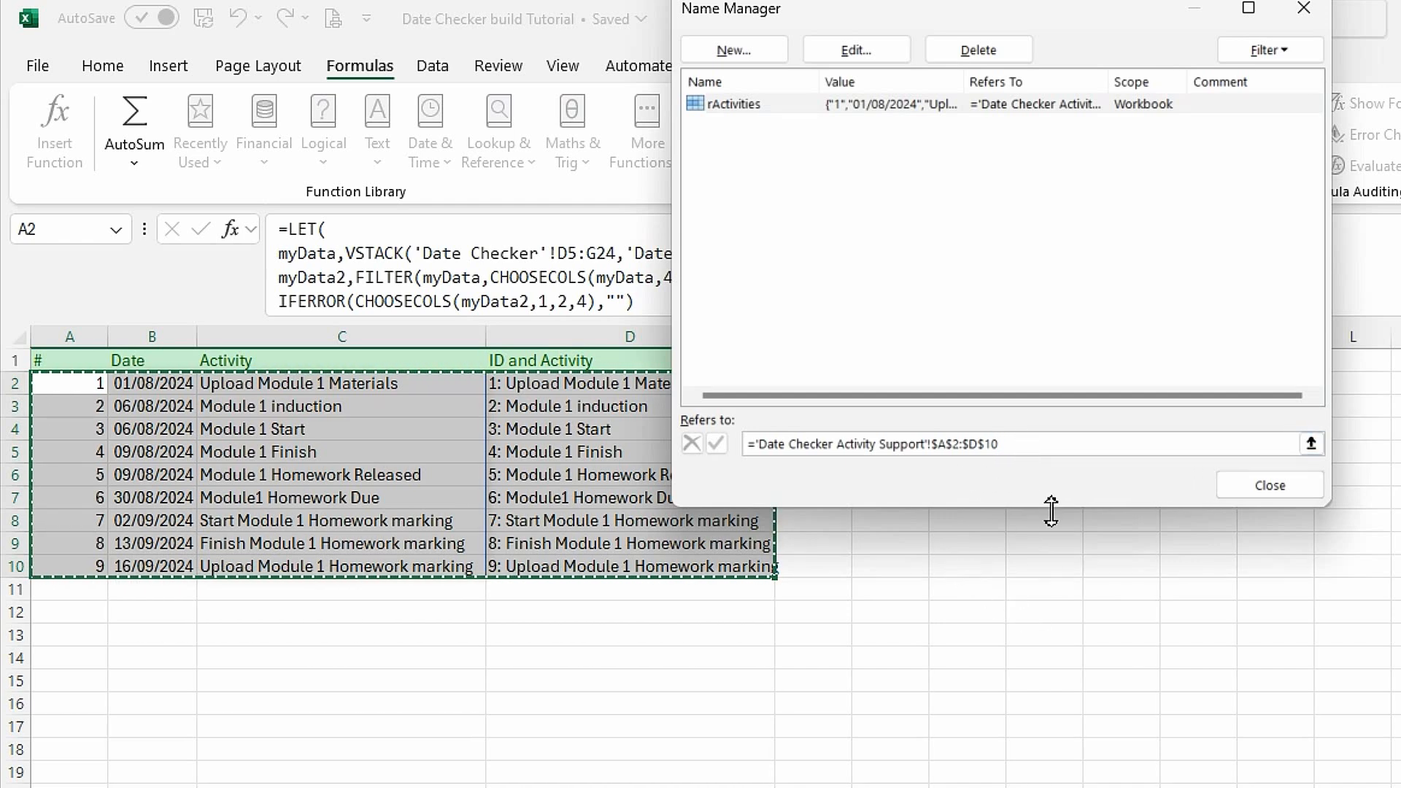
pyautogui.press('BackSpace')
pyautogui.press('BackSpace')
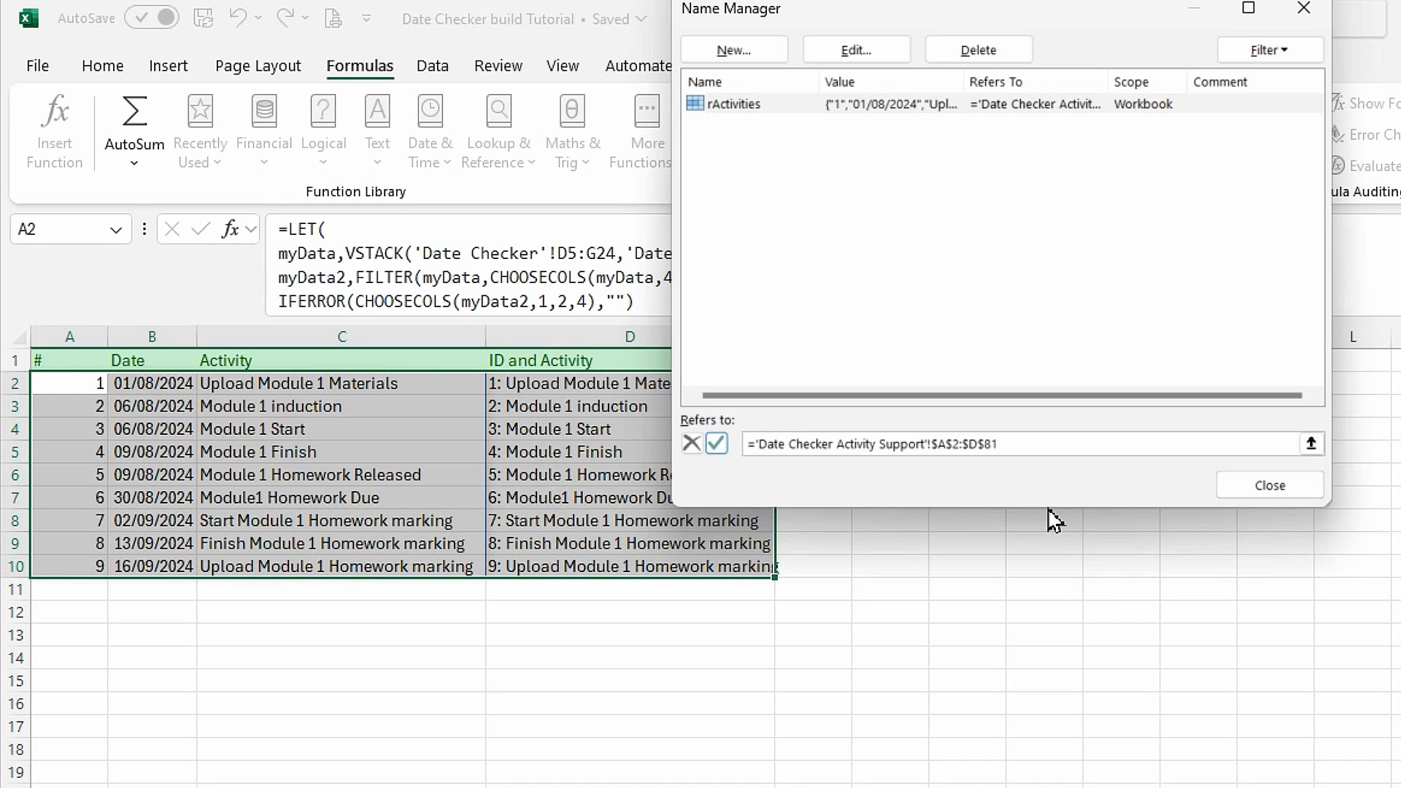
pyautogui.press('Return')
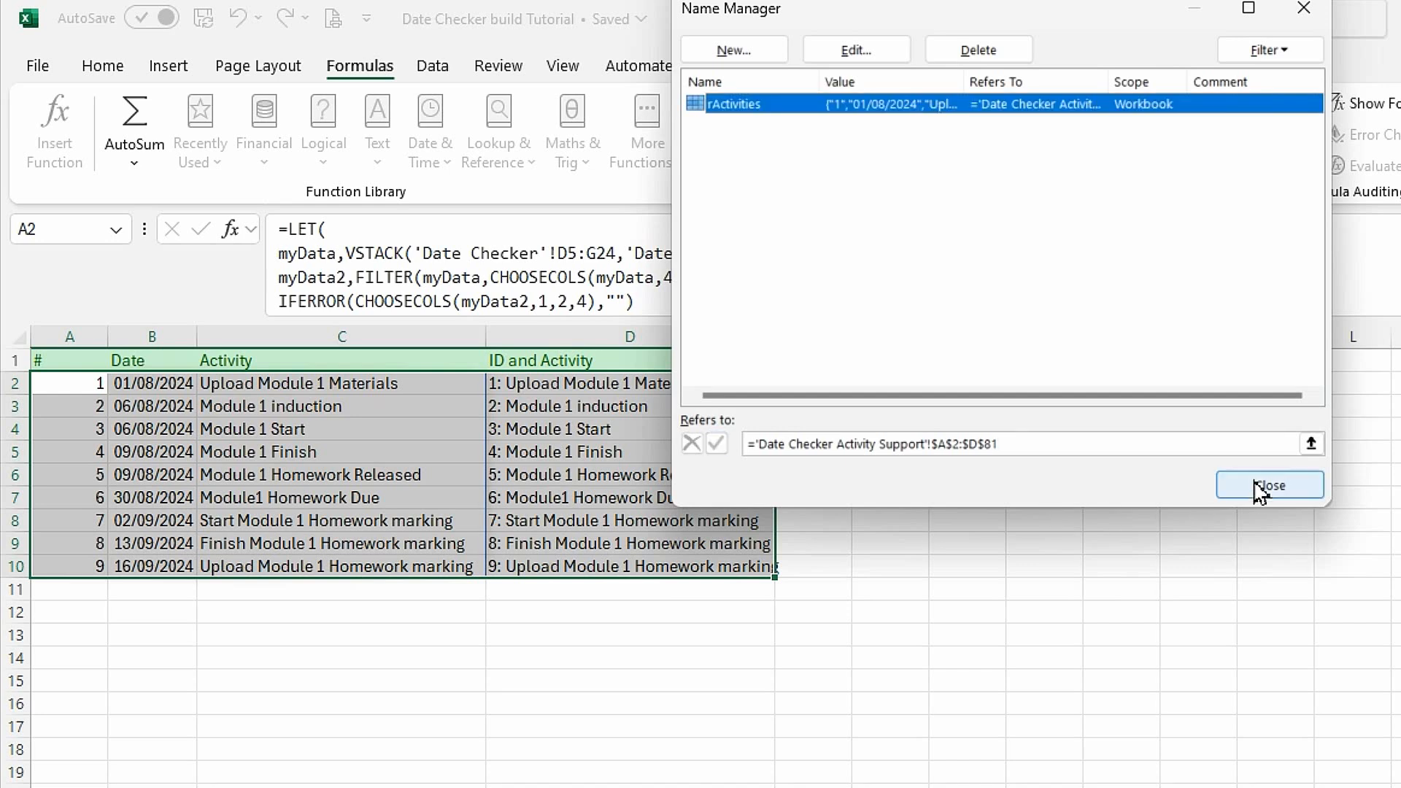
pyautogui.click(1270, 486)
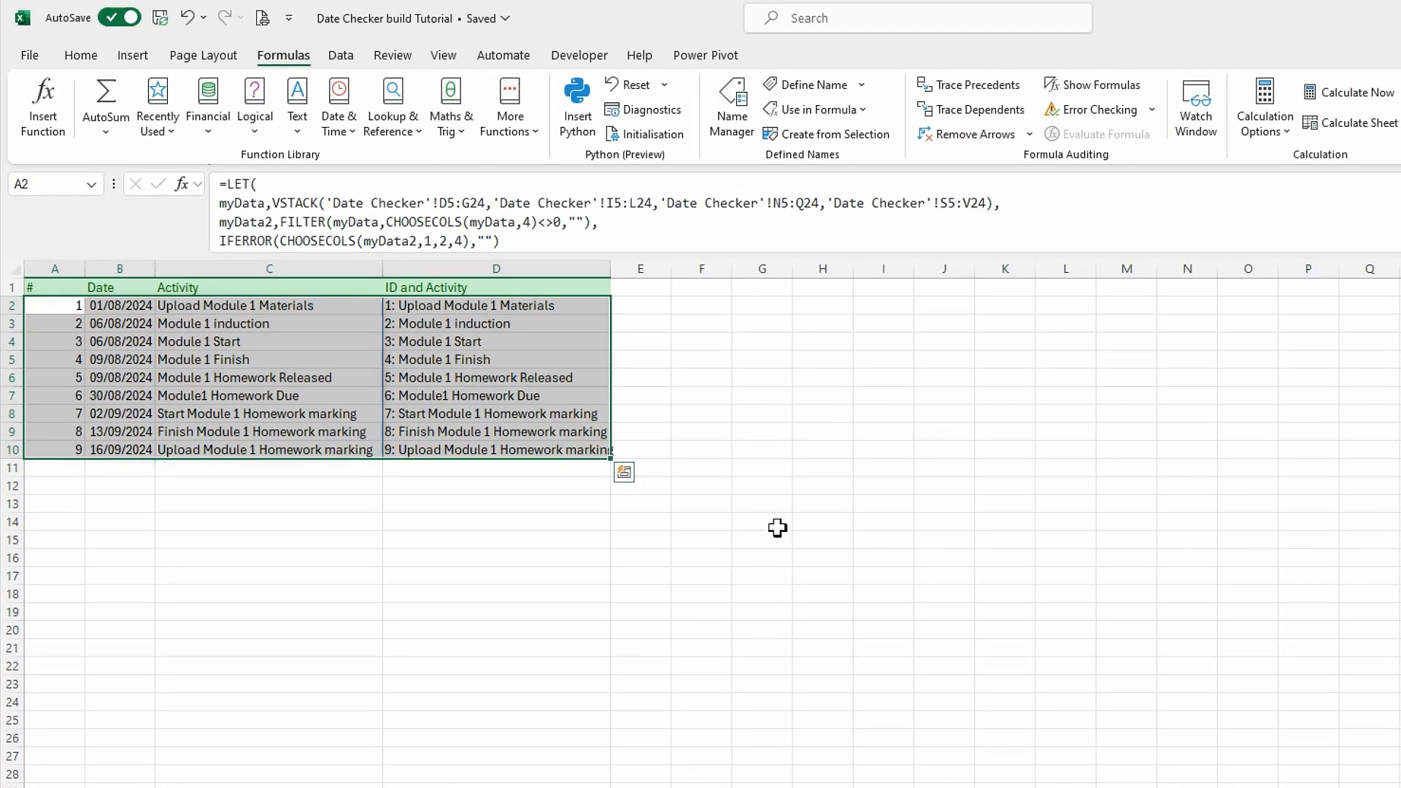
pyautogui.click(978, 658)
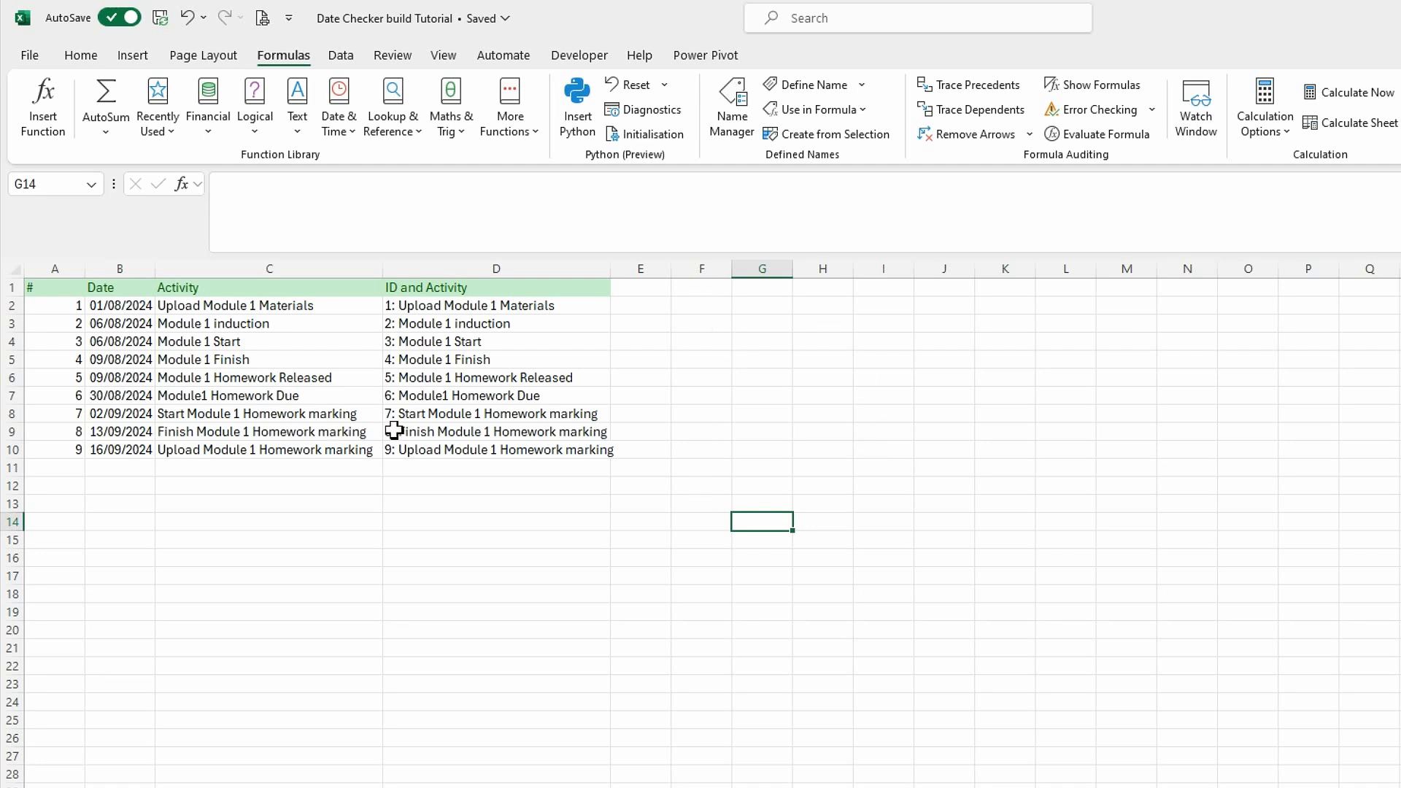
# Enter the label Test in F1 and the date 01/08/2024 in G1, and widen column F.
pyautogui.click(683, 289)
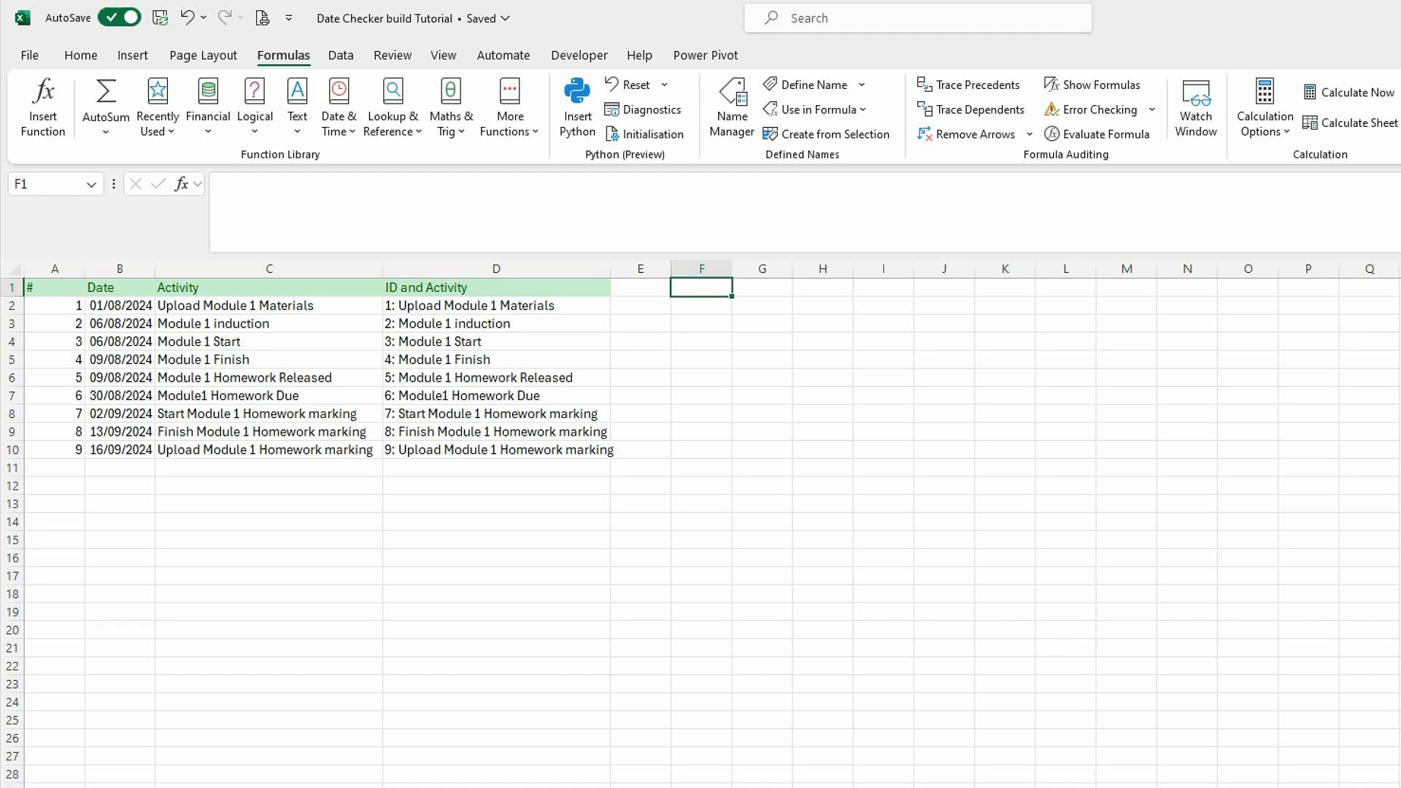
pyautogui.write('Test')
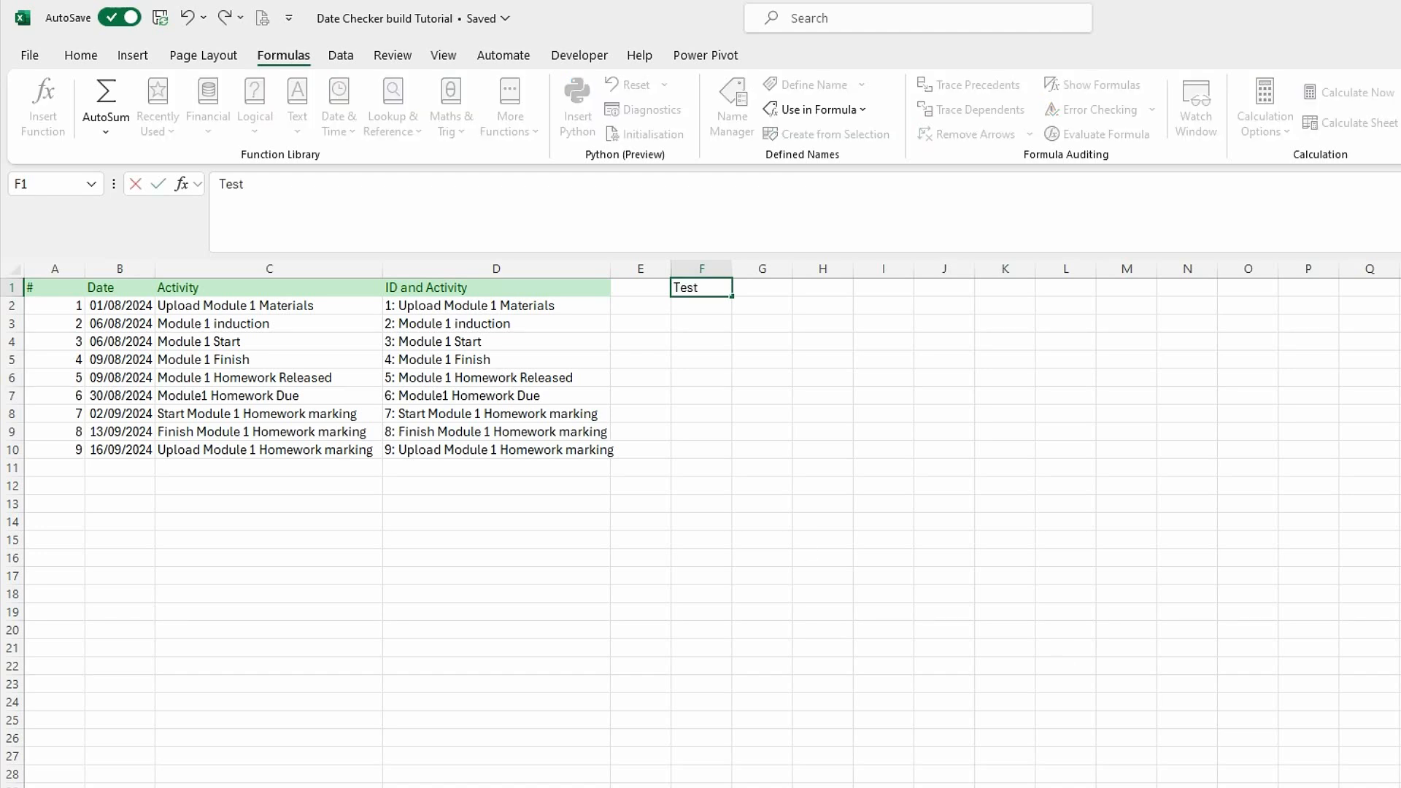
pyautogui.press('Tab')
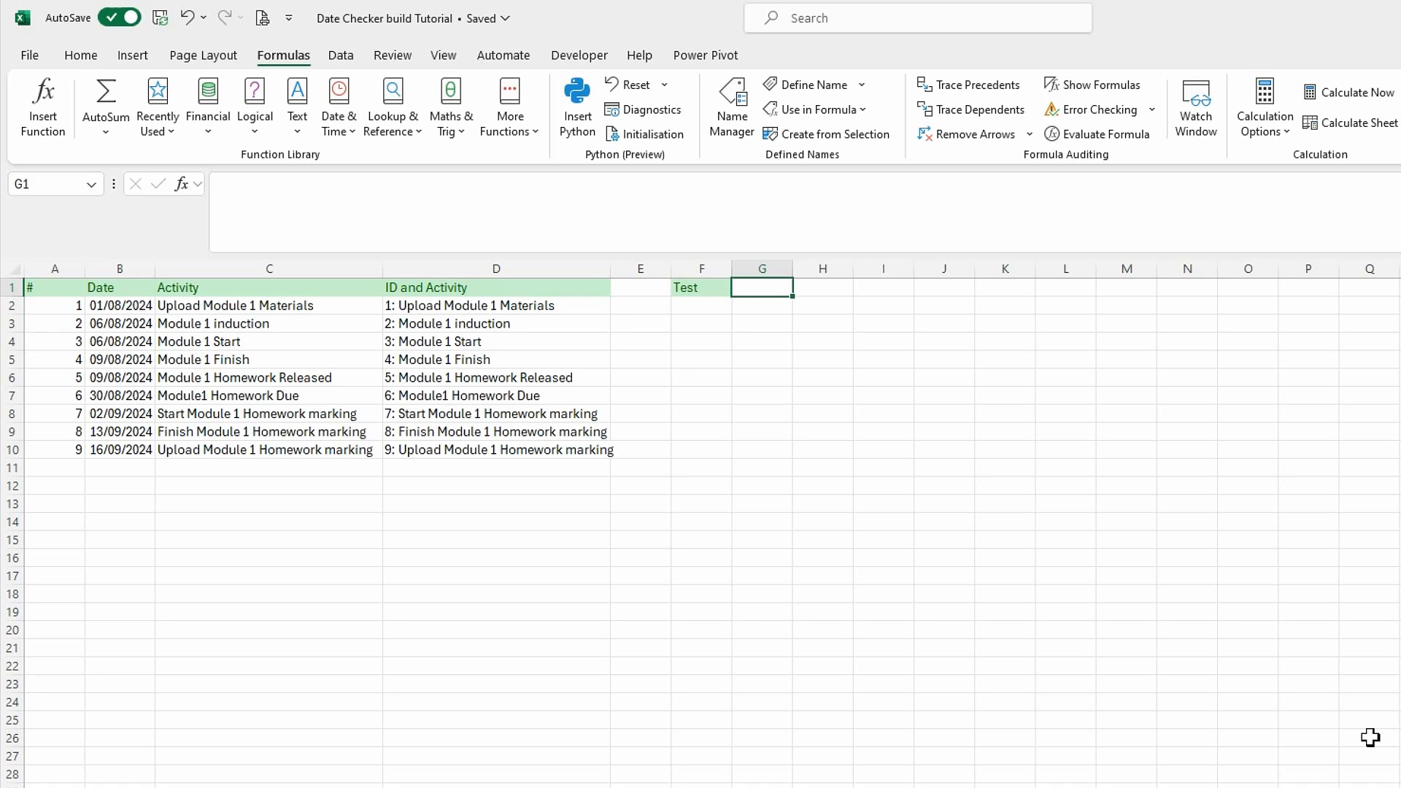
pyautogui.write('01')
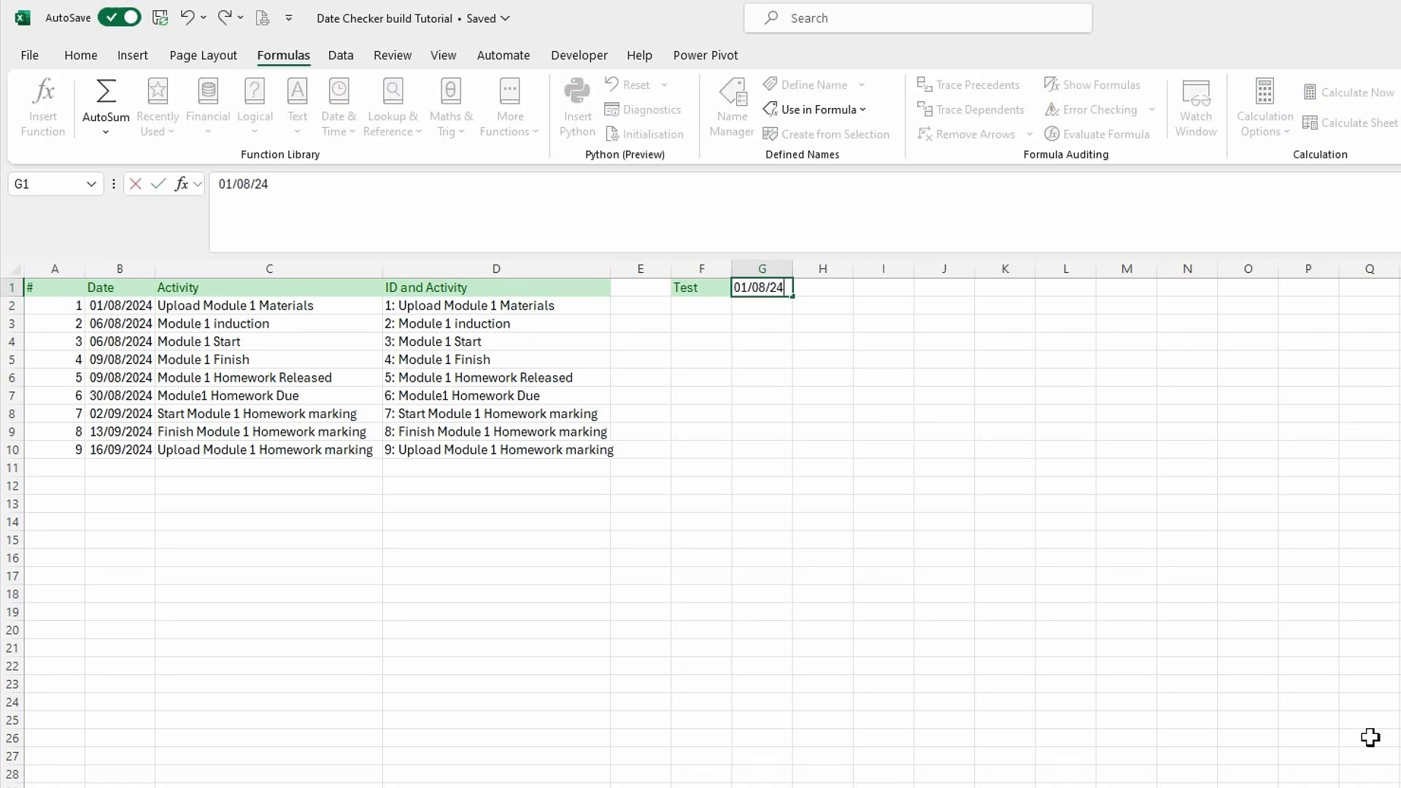
pyautogui.write('/08/2024')
pyautogui.press('Return')
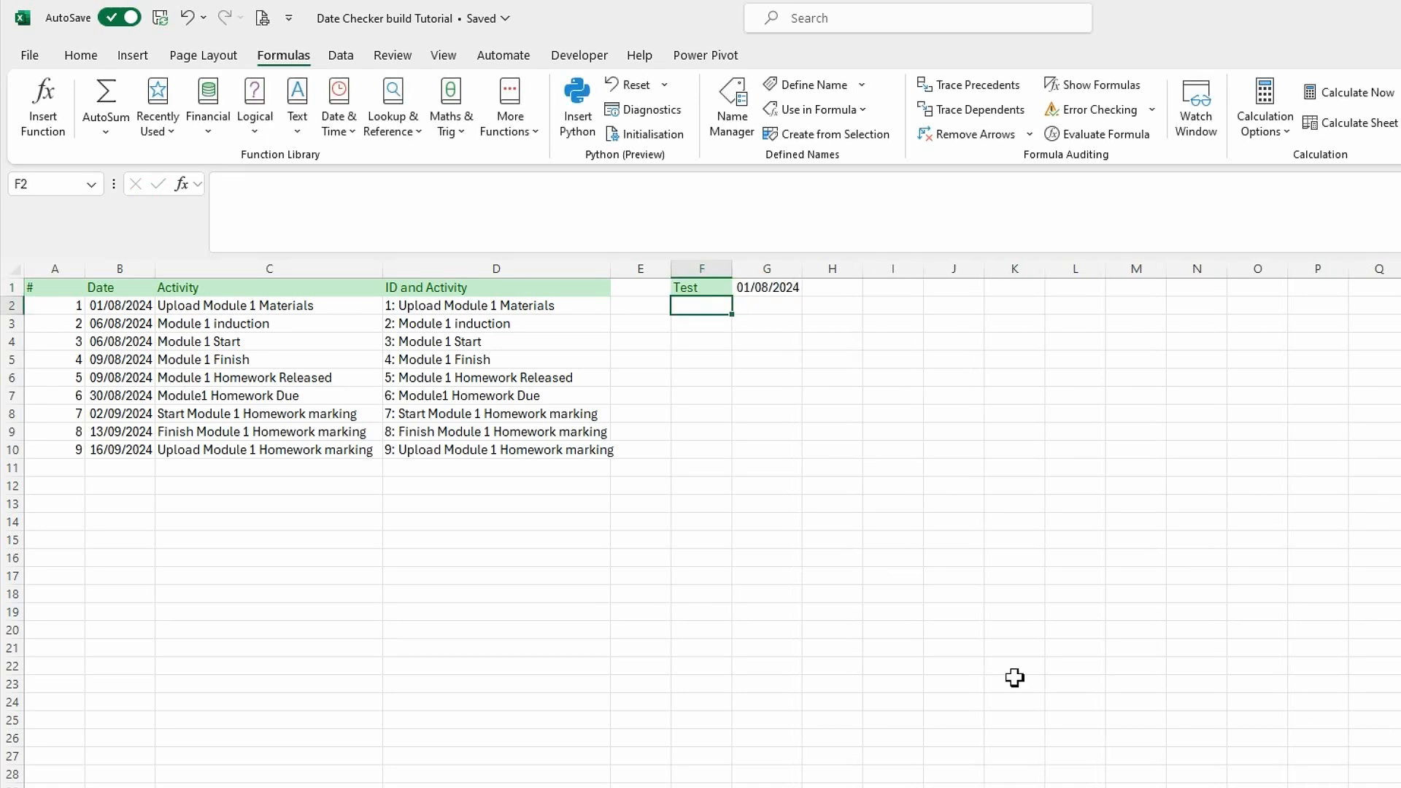
pyautogui.moveTo(732, 276); pyautogui.dragTo(855, 282)
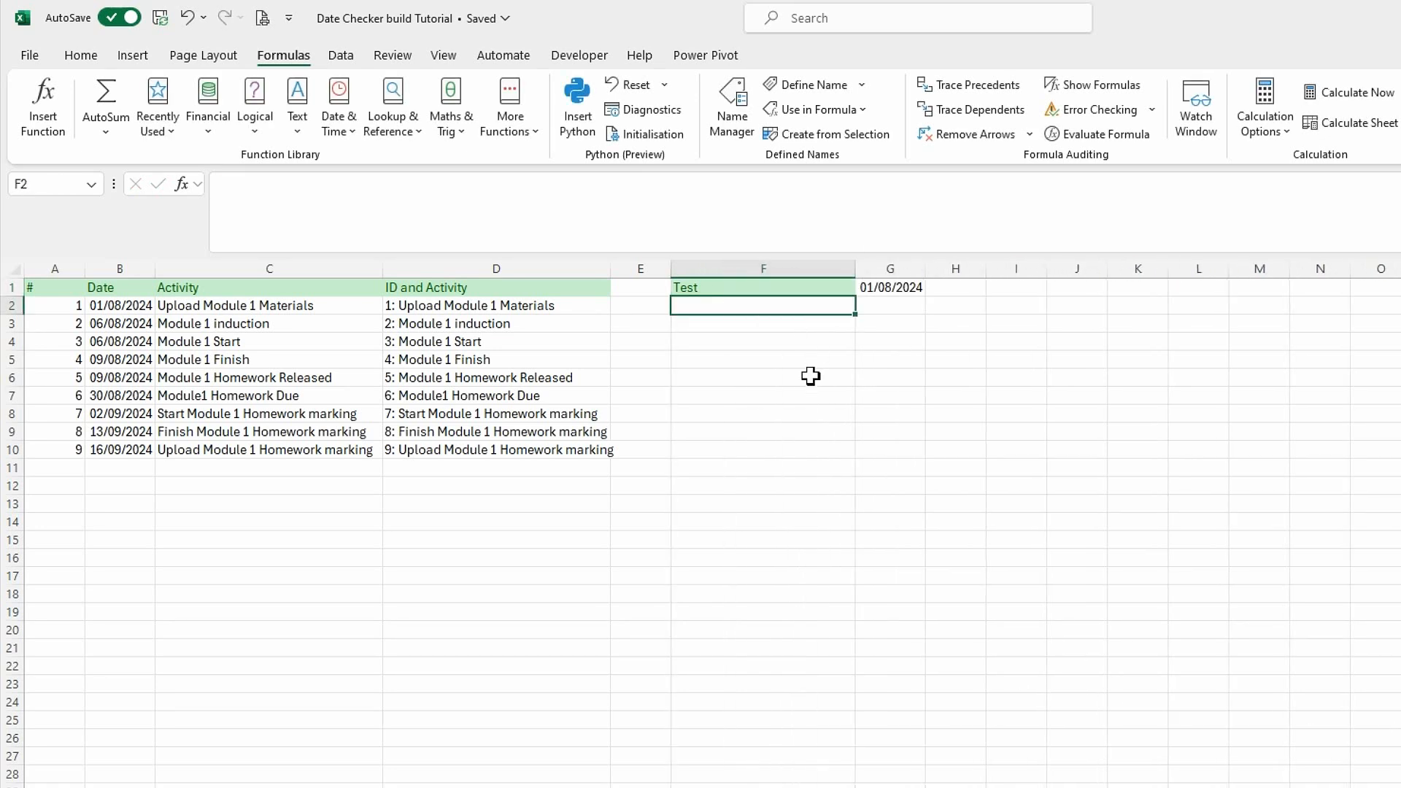
pyautogui.click(761, 443)
# Start a FILTER formula in F2 with rActivities as its array argument.
pyautogui.click(734, 309)
pyautogui.write('=fil')
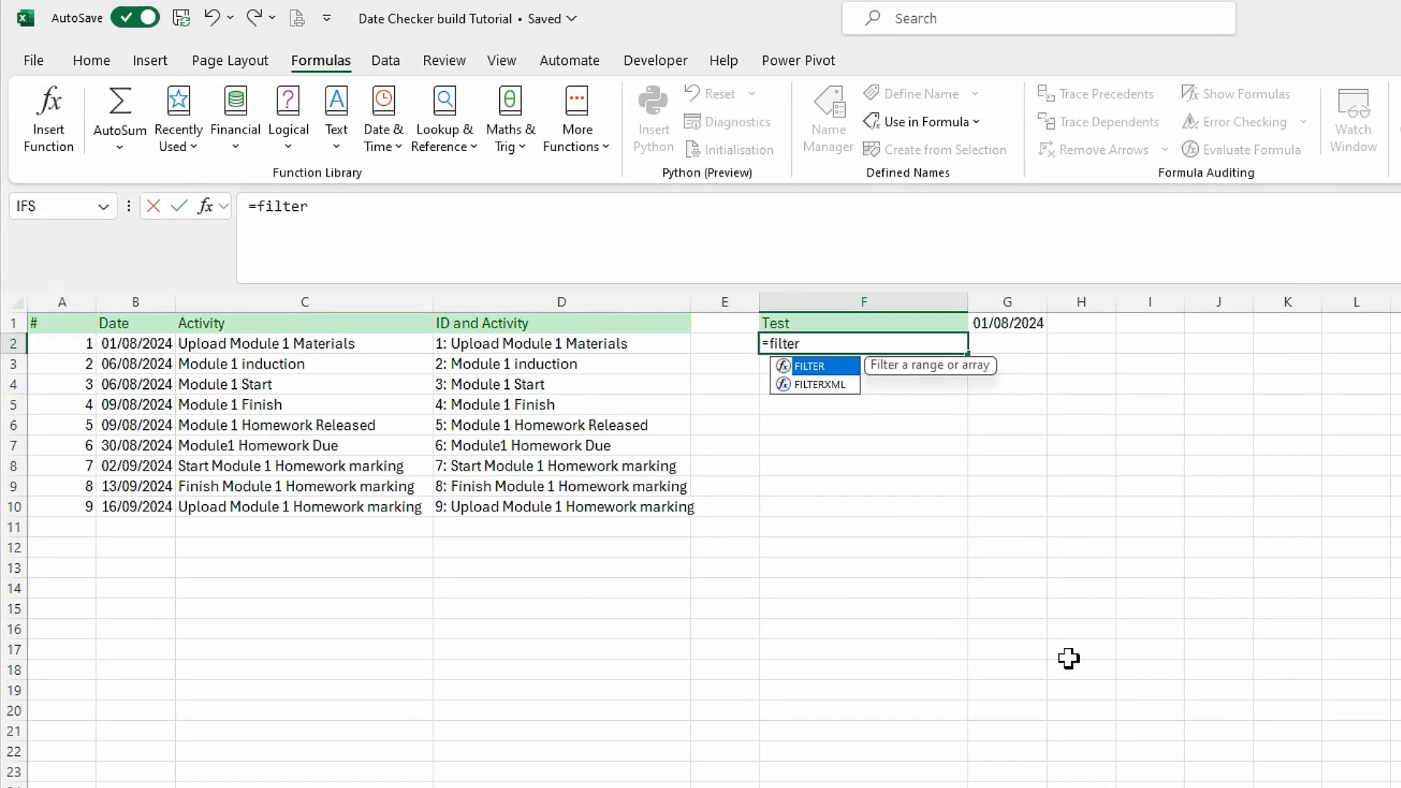
pyautogui.write('ter')
pyautogui.press('Tab')
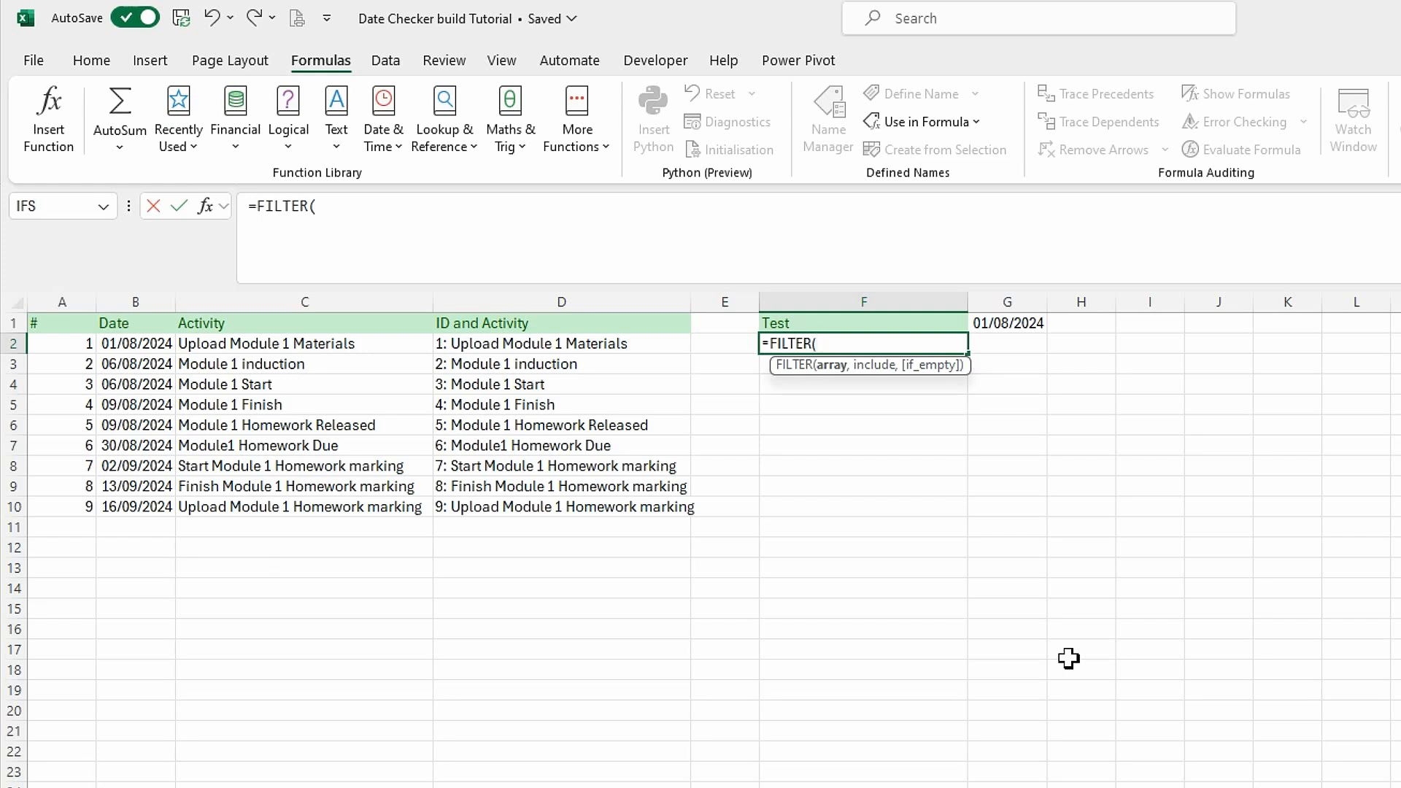
pyautogui.write('r')
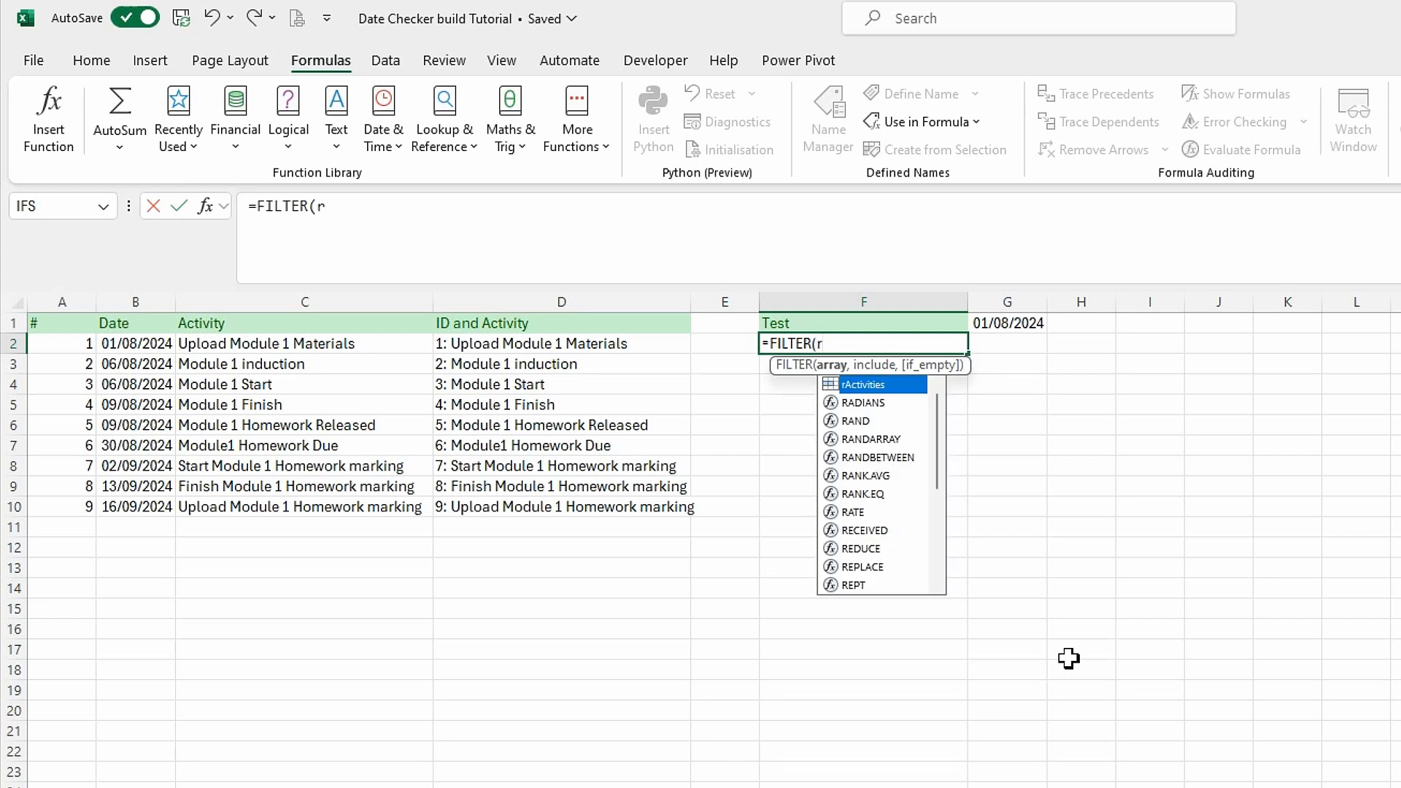
pyautogui.doubleClick(870, 384)
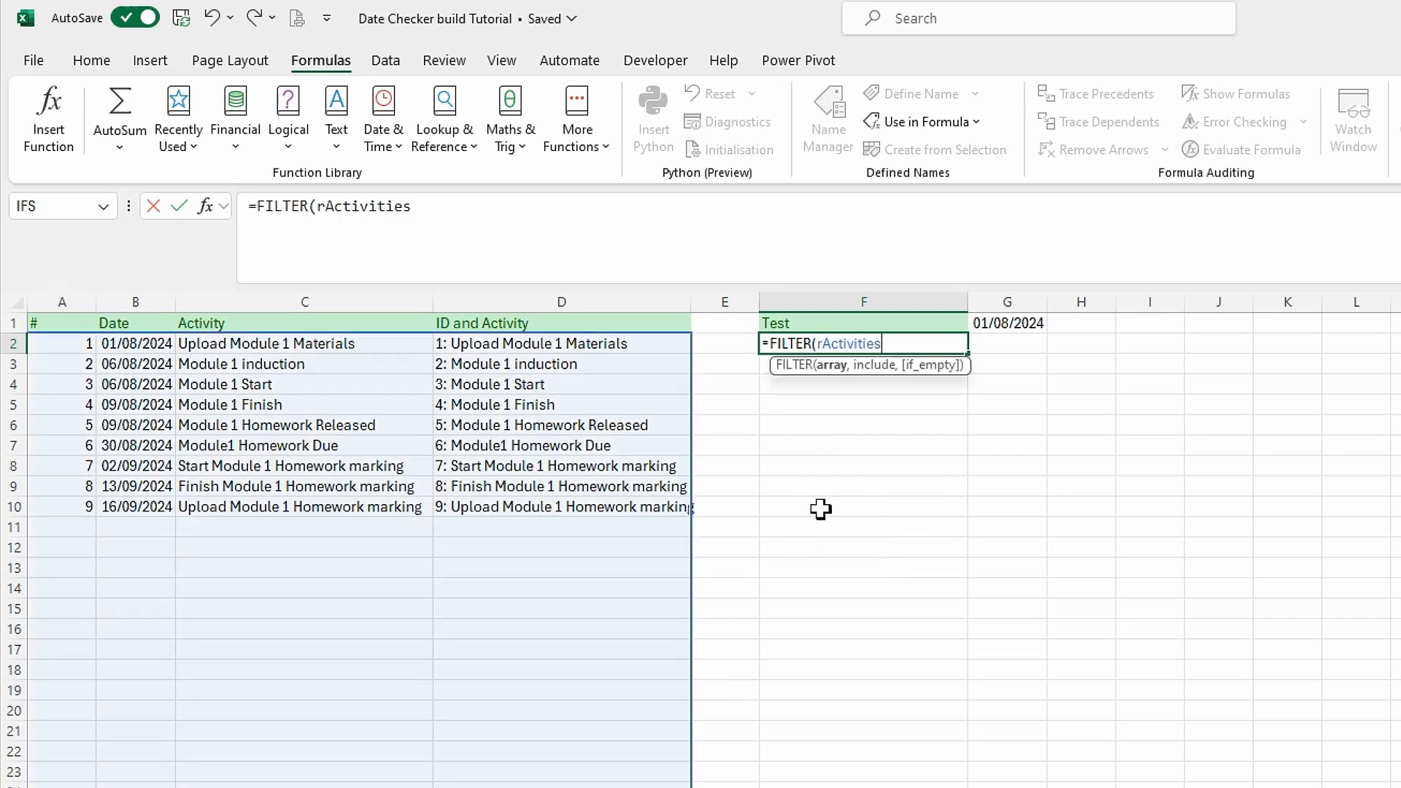
pyautogui.write(',')
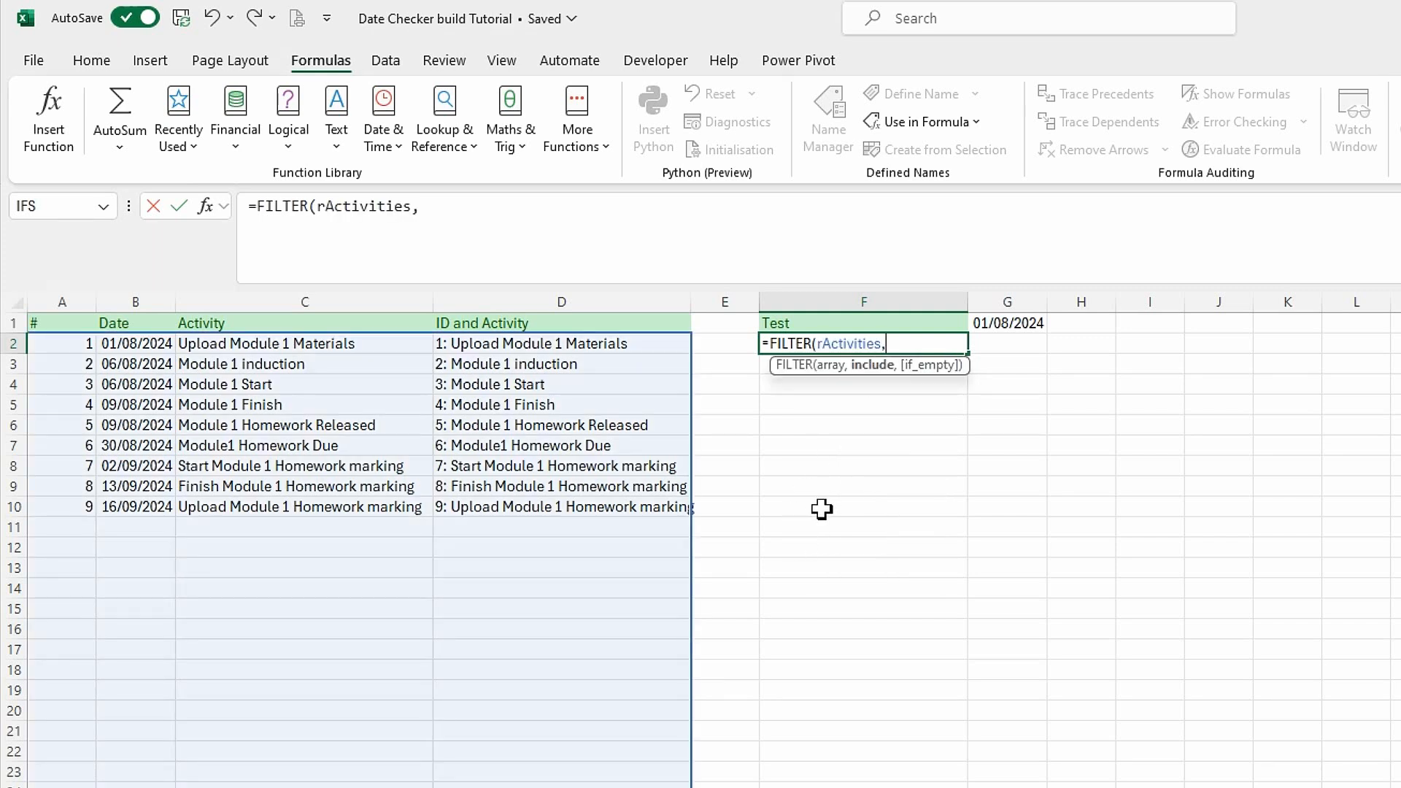
pyautogui.write('choo')
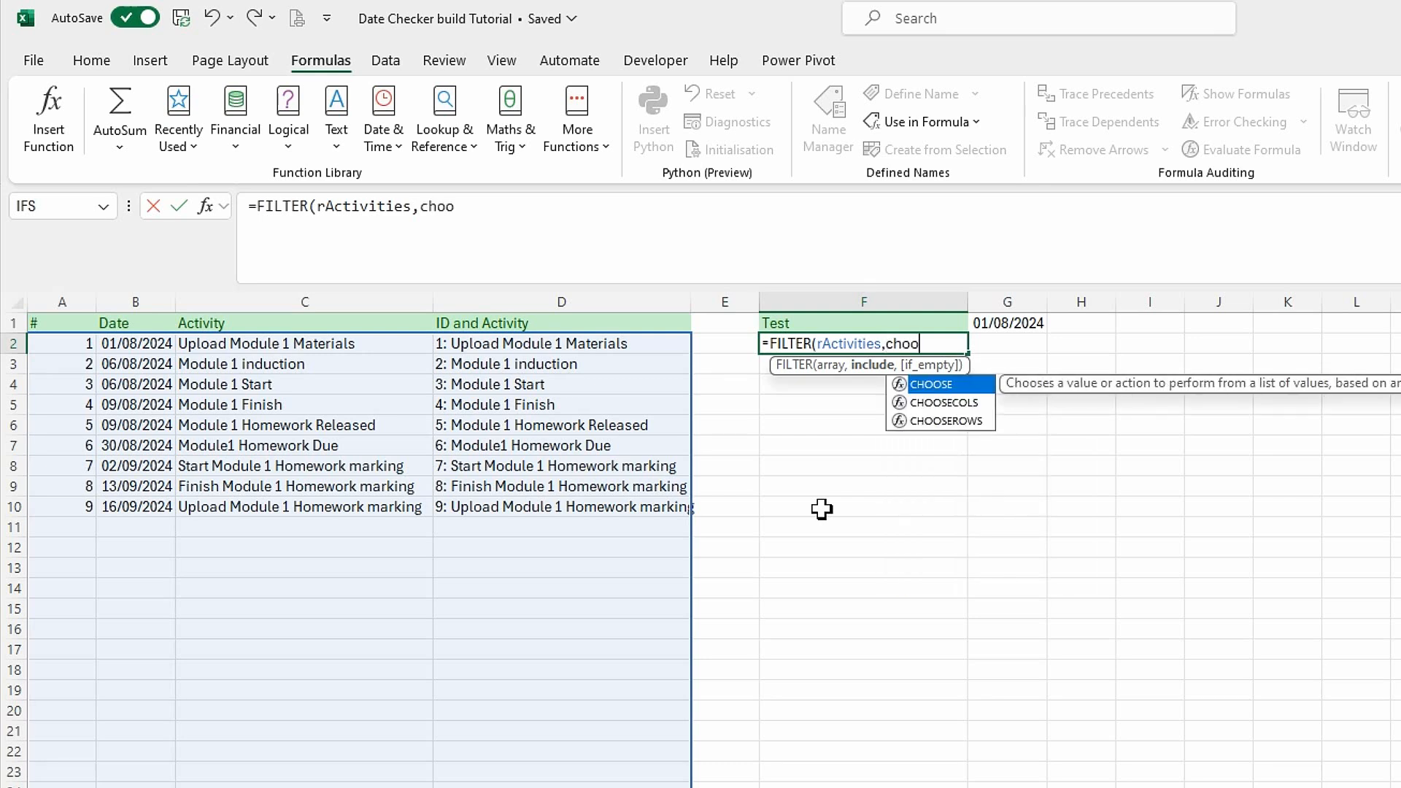
# Complete the F2 formula as =FILTER(rActivities,CHOOSECOLS(rActivities,2)=G1,"").
pyautogui.doubleClick(968, 406)
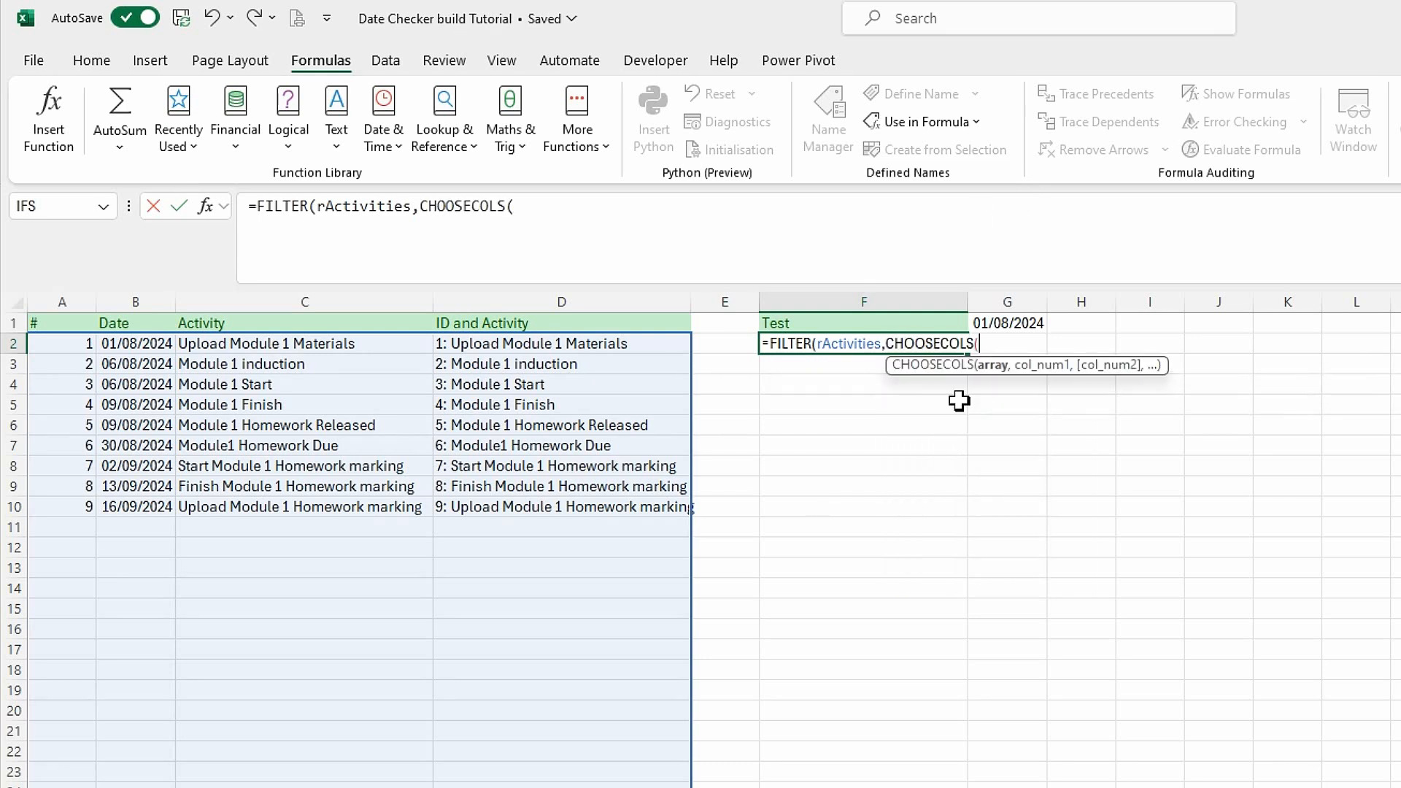
pyautogui.write('r')
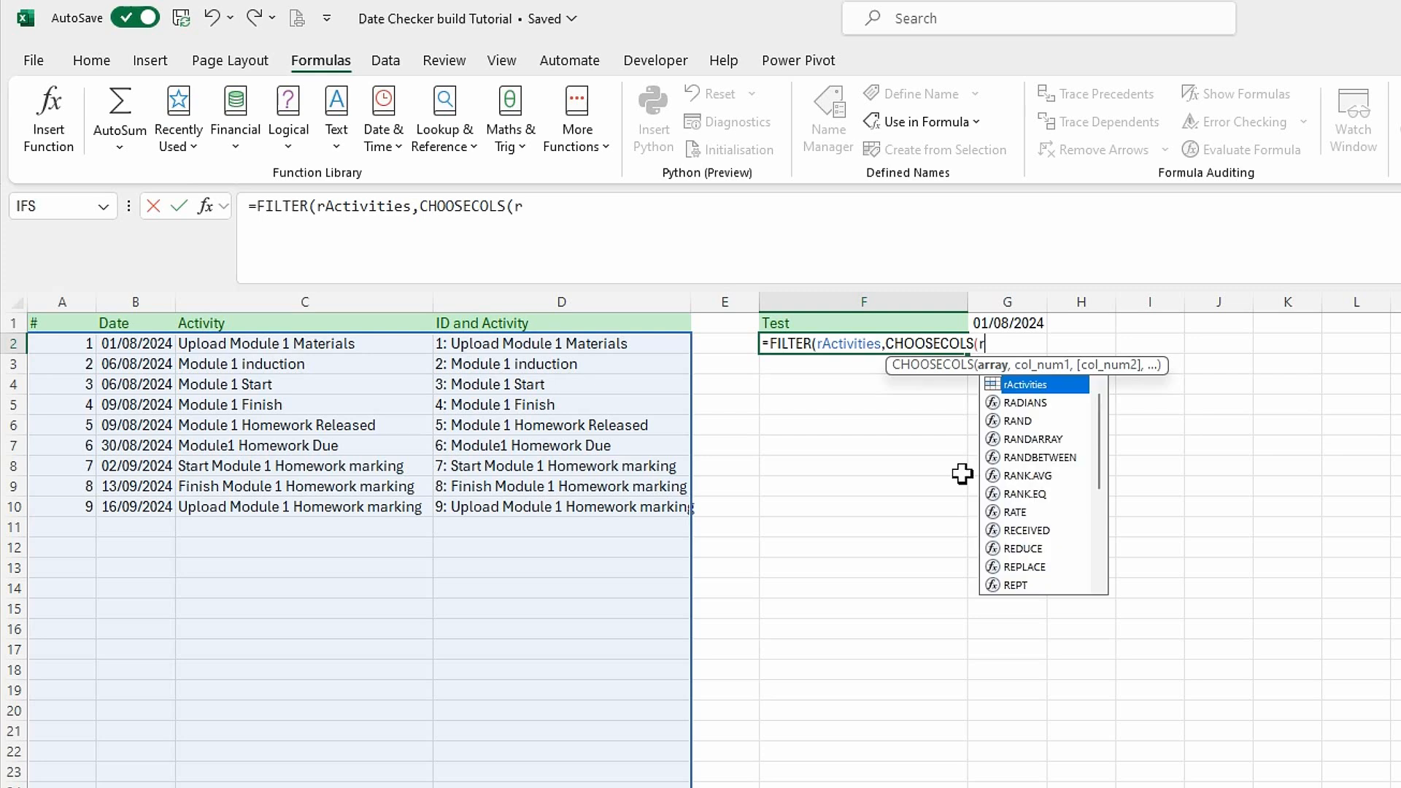
pyautogui.doubleClick(1036, 385)
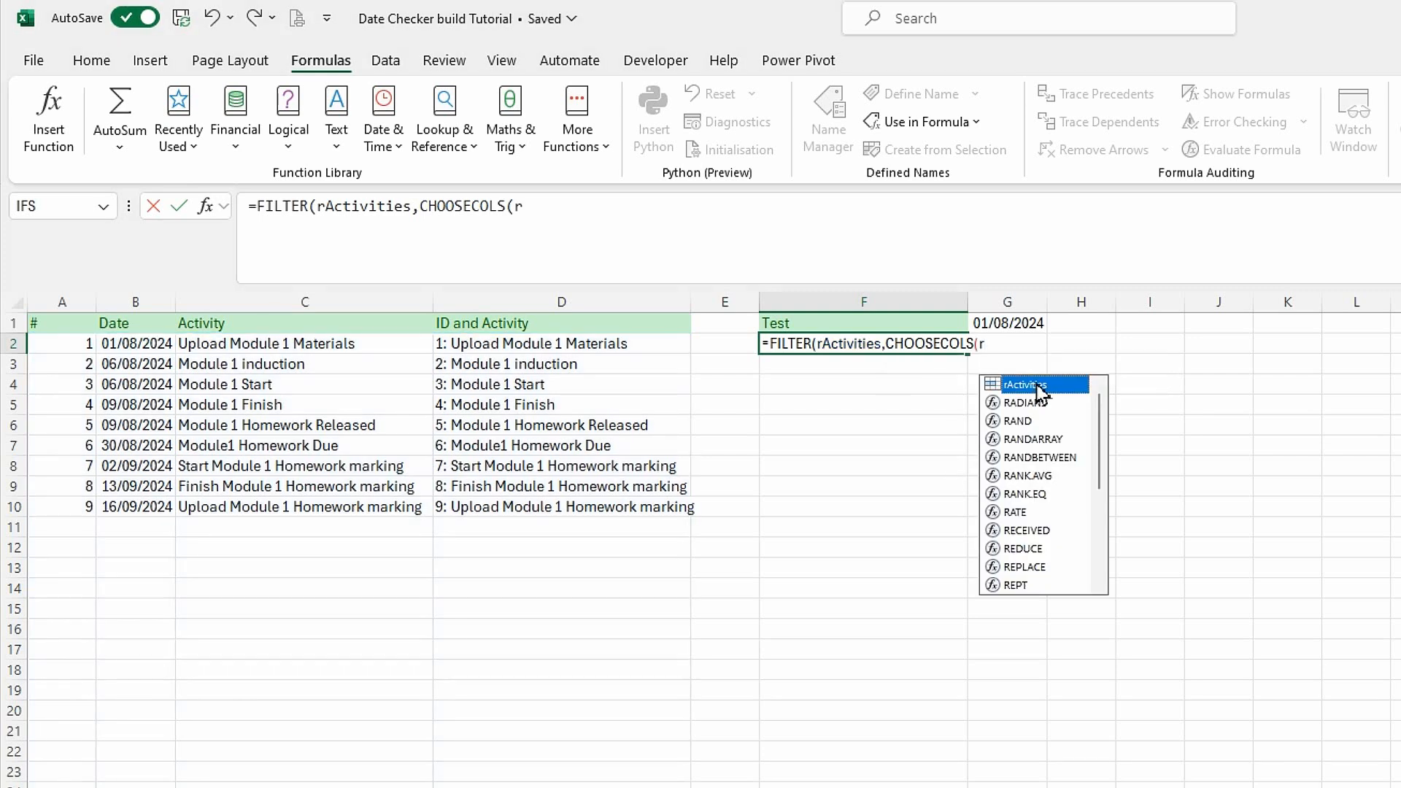
pyautogui.doubleClick(1036, 386)
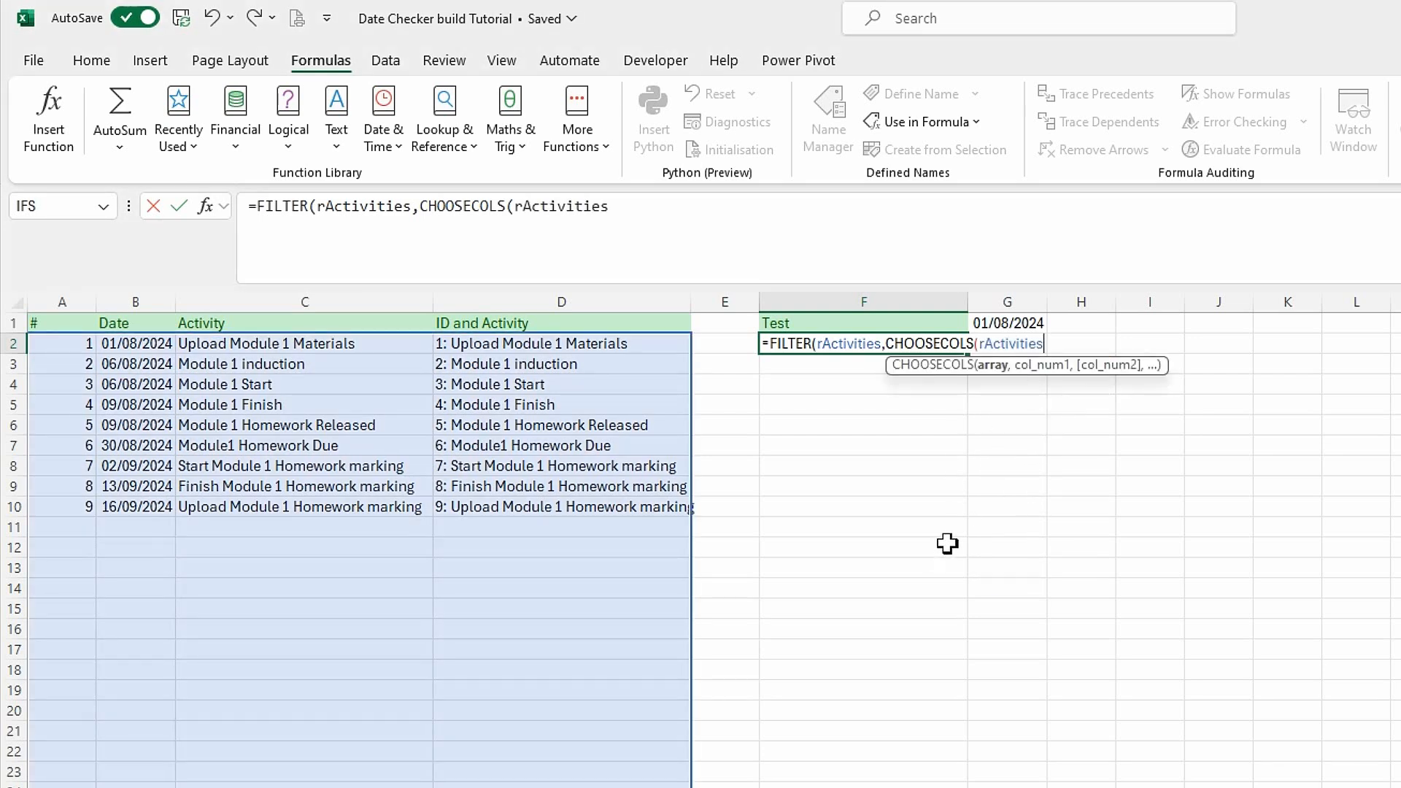
pyautogui.write(',2')
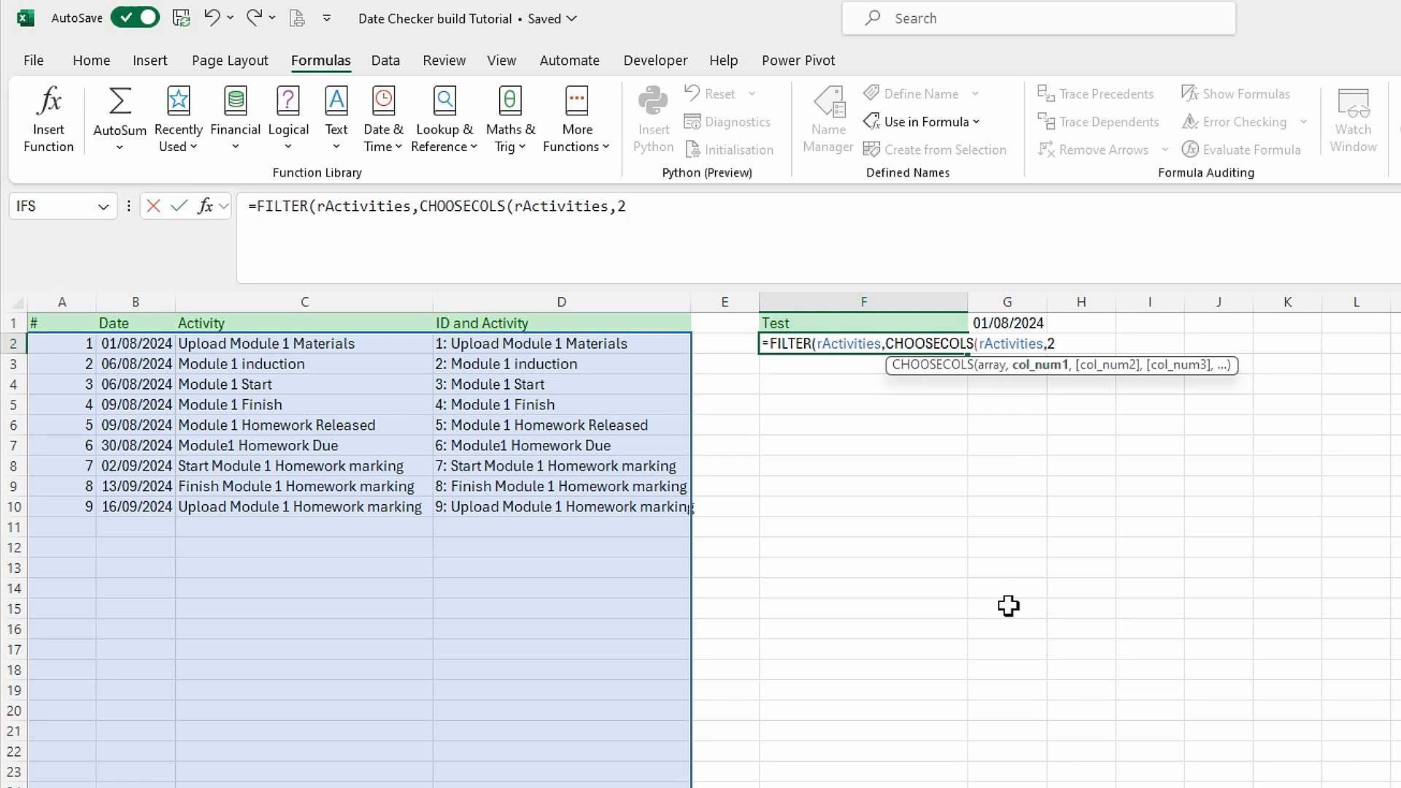
pyautogui.write(')=')
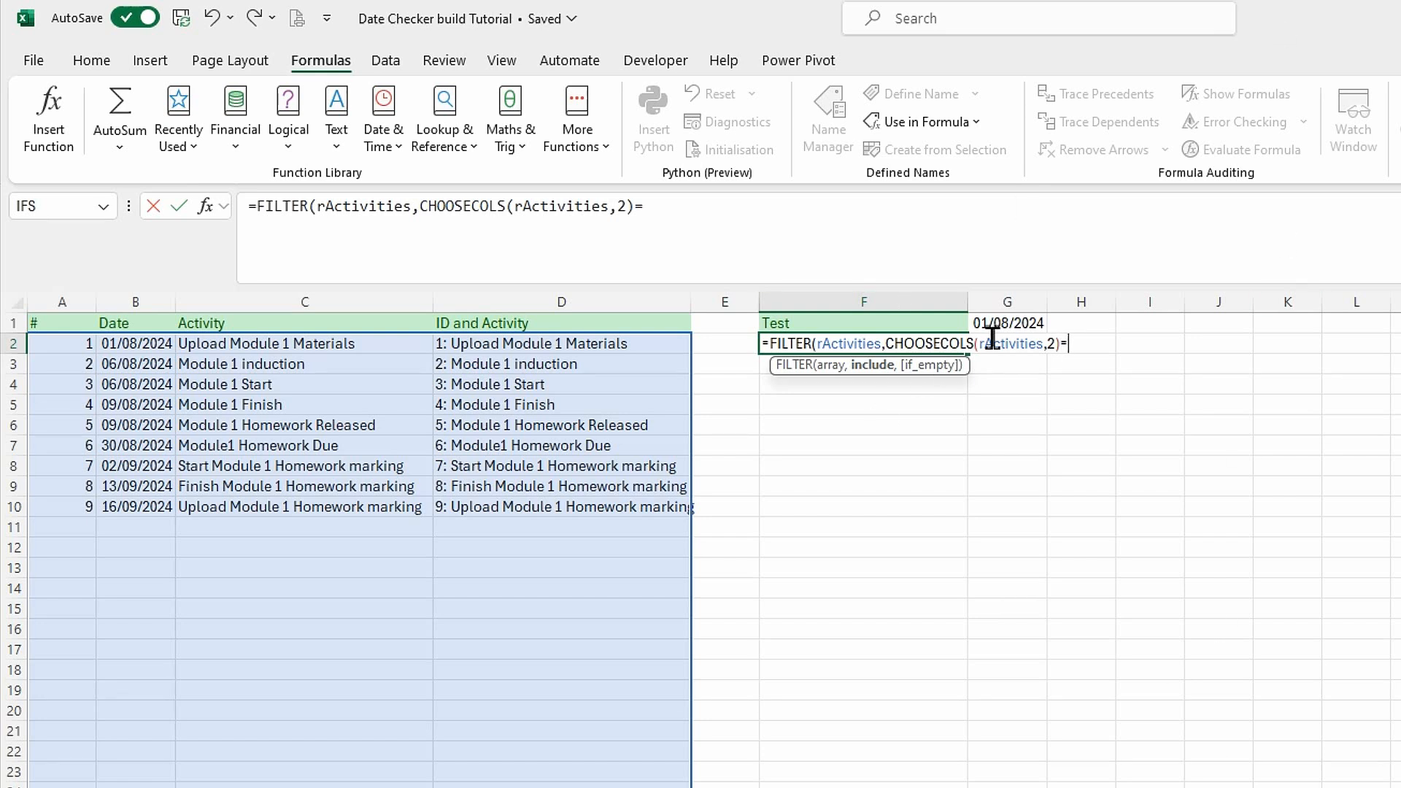
pyautogui.click(1010, 322)
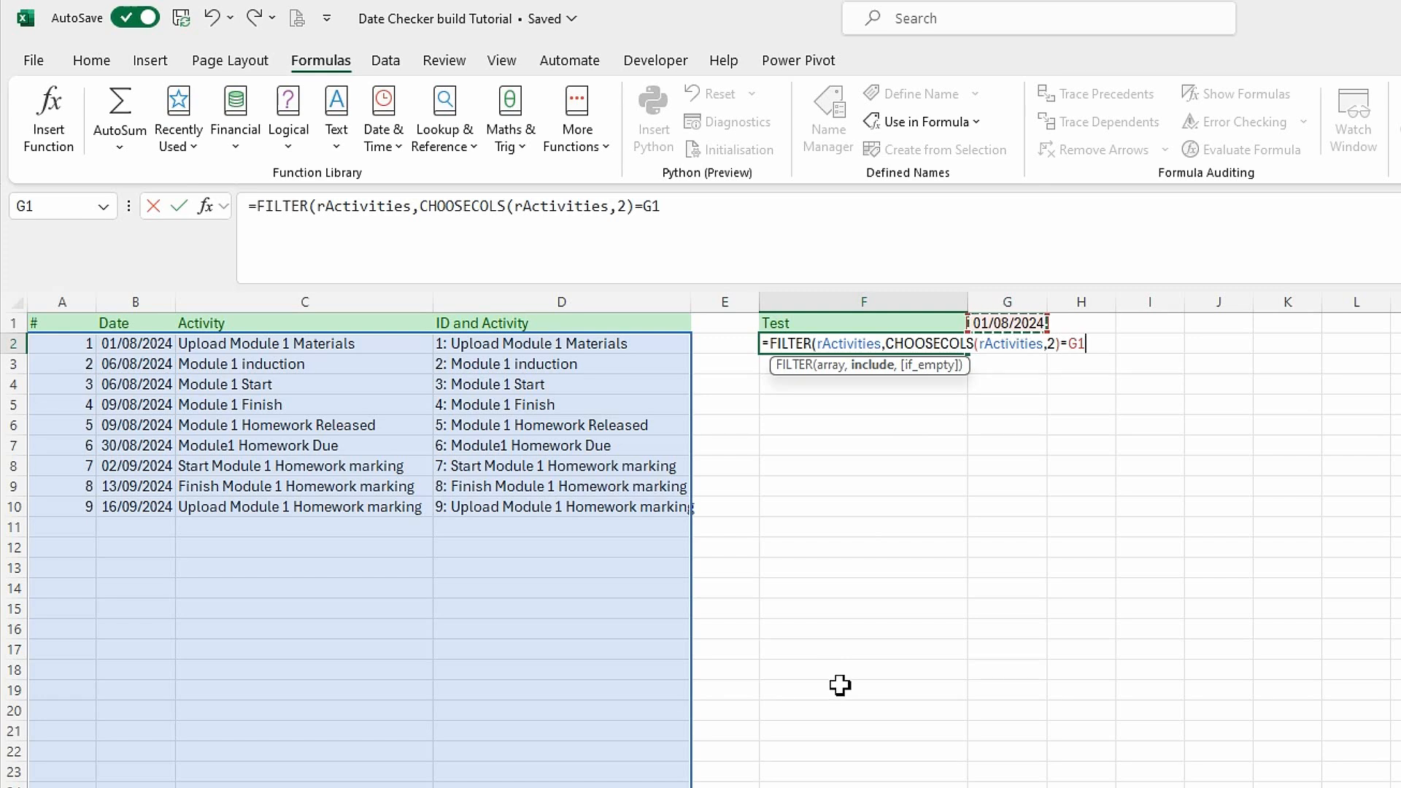
pyautogui.write(',')
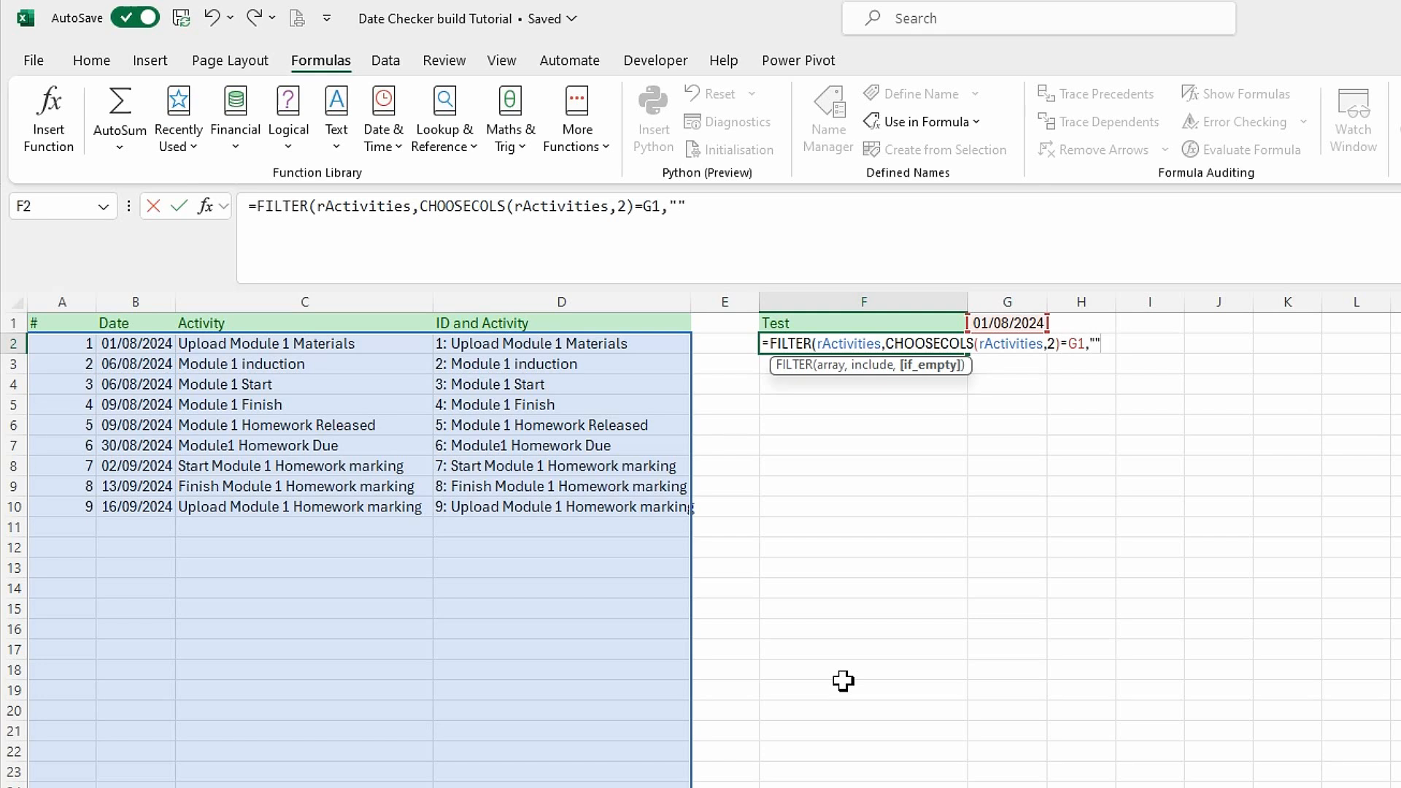
pyautogui.write('"")')
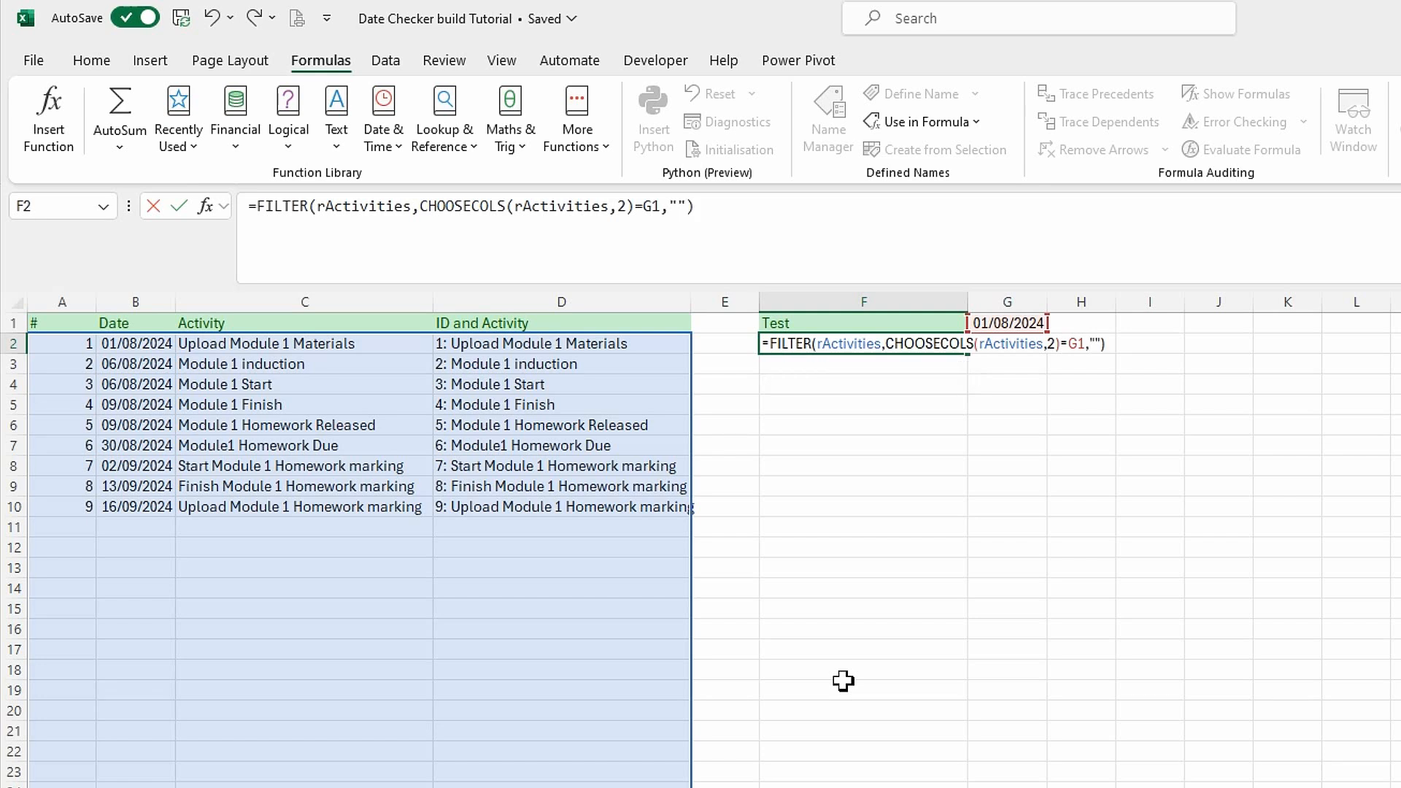
pyautogui.press('Return')
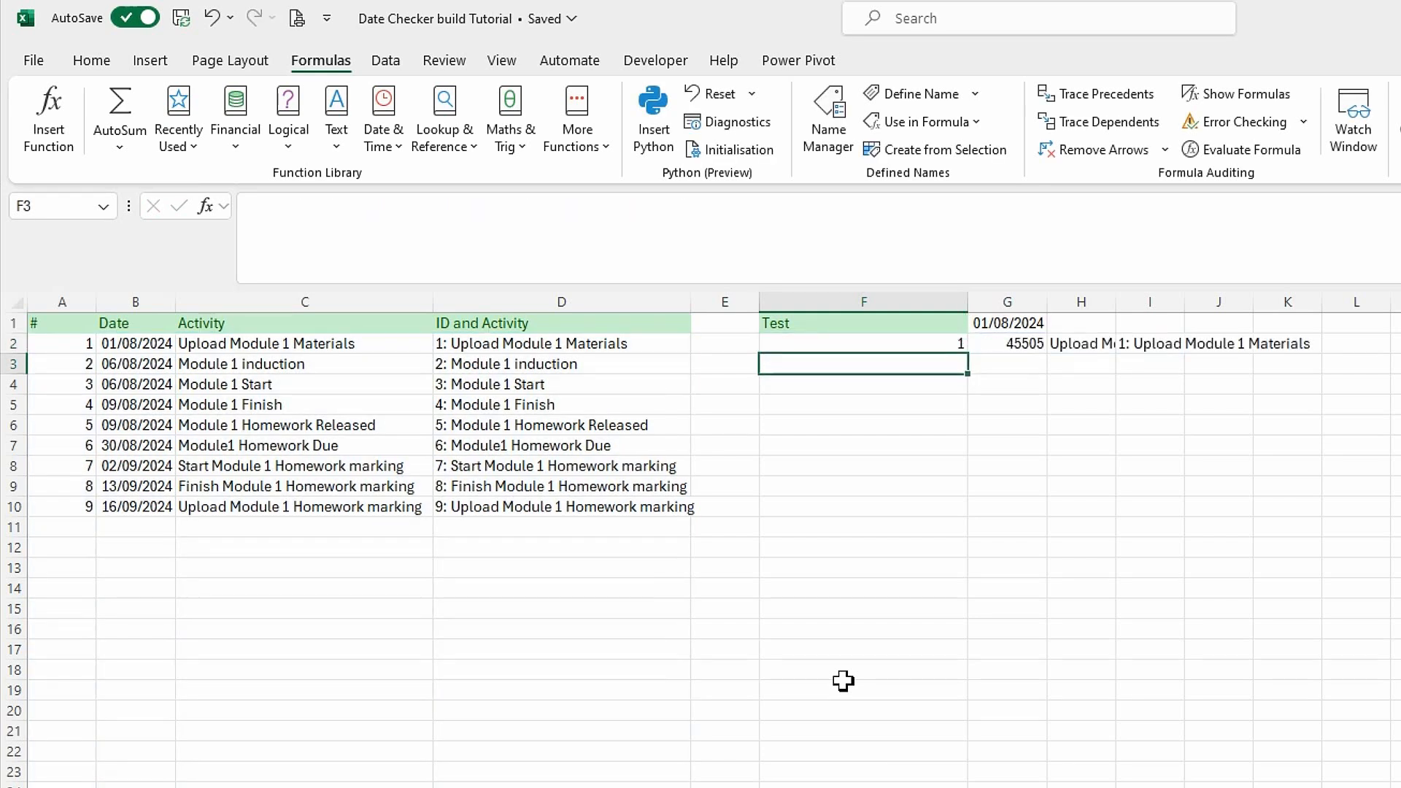
# Wrap the FILTER formula in F2 in CHOOSECOLS so that it returns only column 4.
pyautogui.click(924, 348)
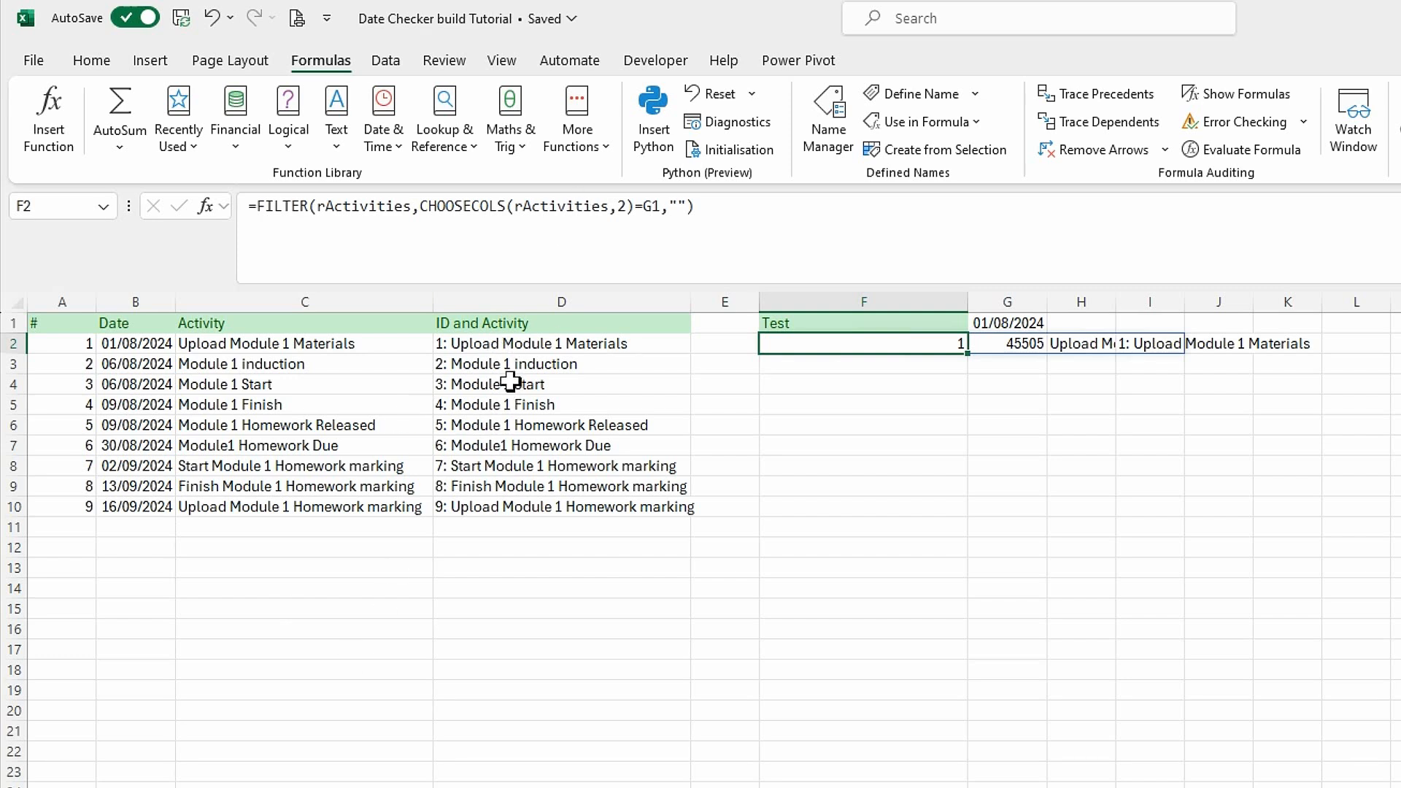
pyautogui.click(256, 212)
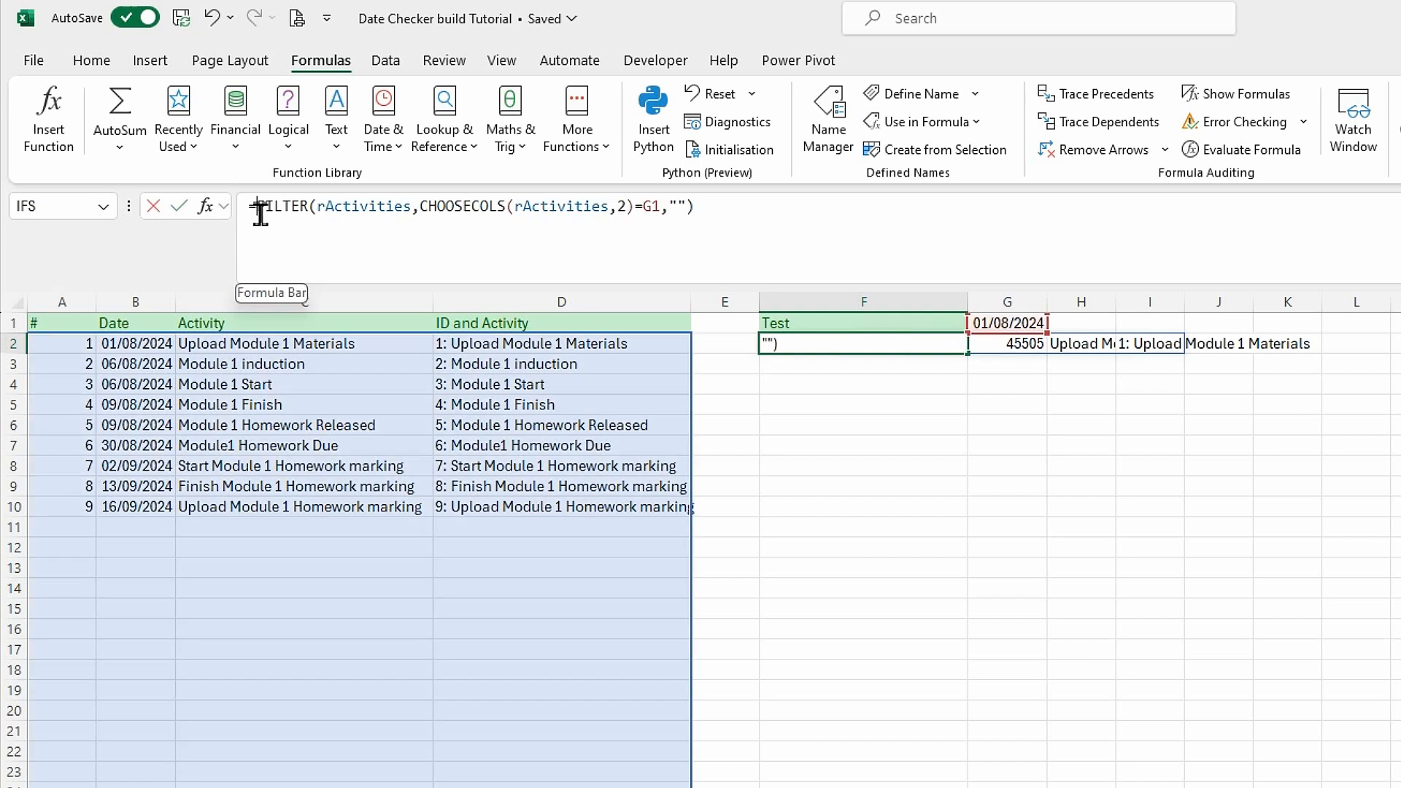
pyautogui.write('choos')
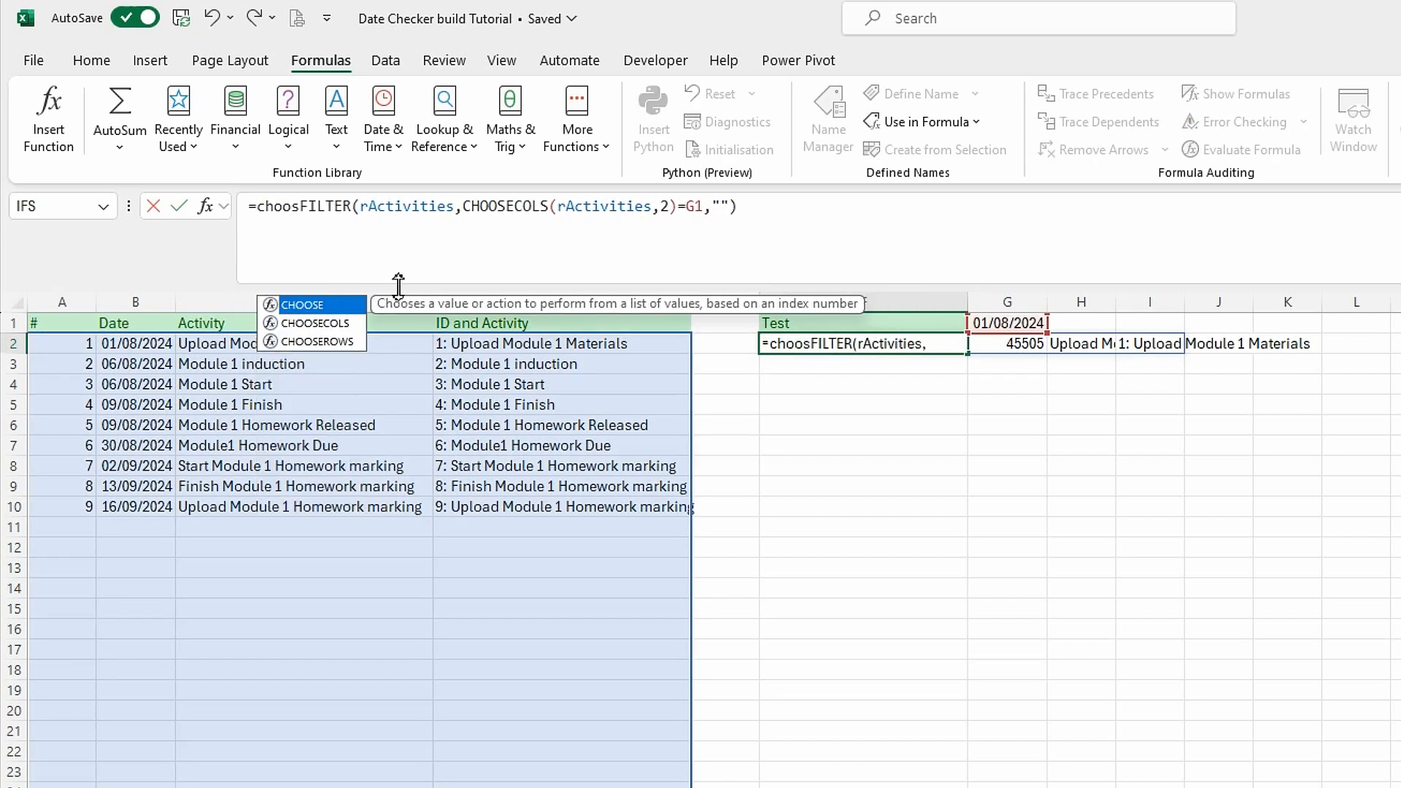
pyautogui.doubleClick(336, 324)
pyautogui.click(813, 219)
pyautogui.write(',')
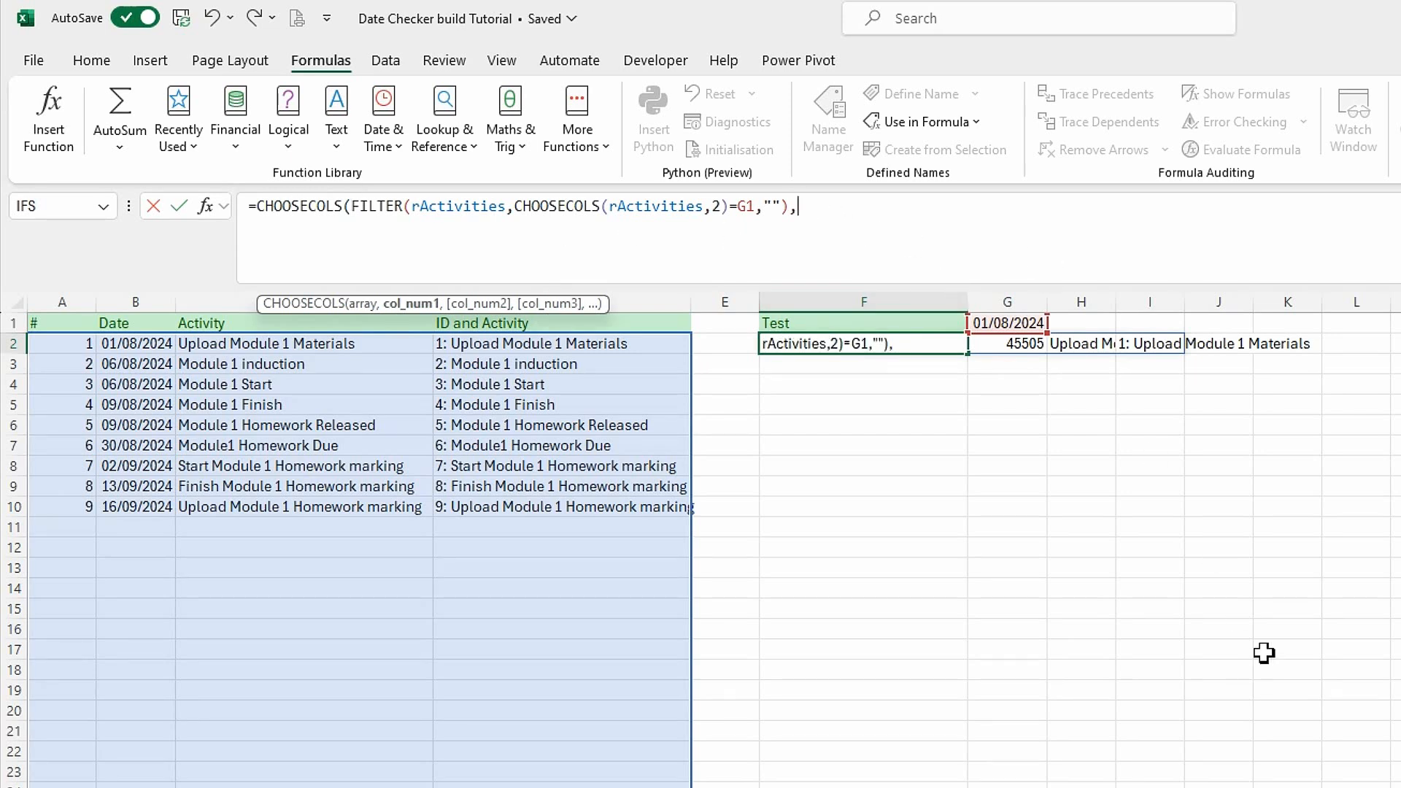
pyautogui.write('4)')
pyautogui.press('Return')
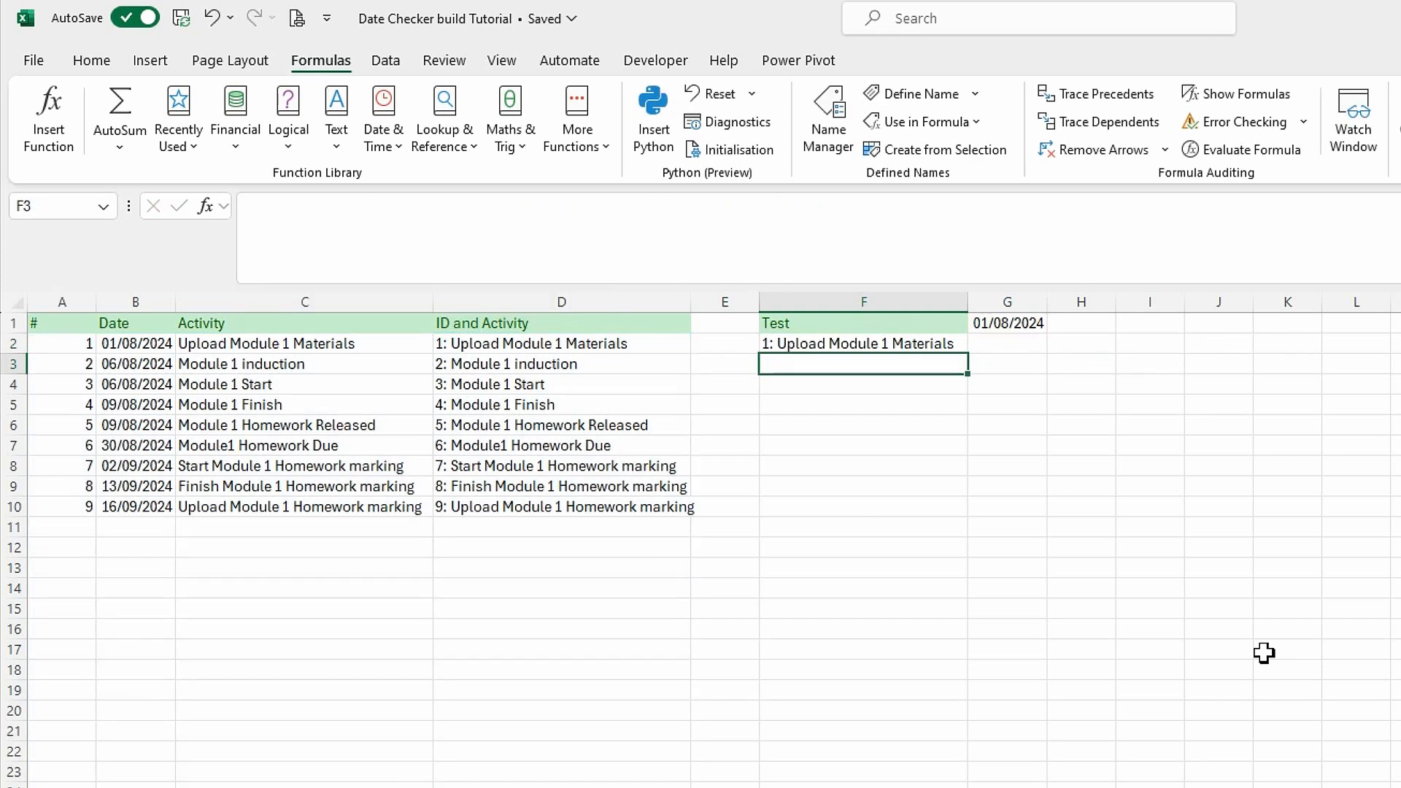
pyautogui.click(916, 531)
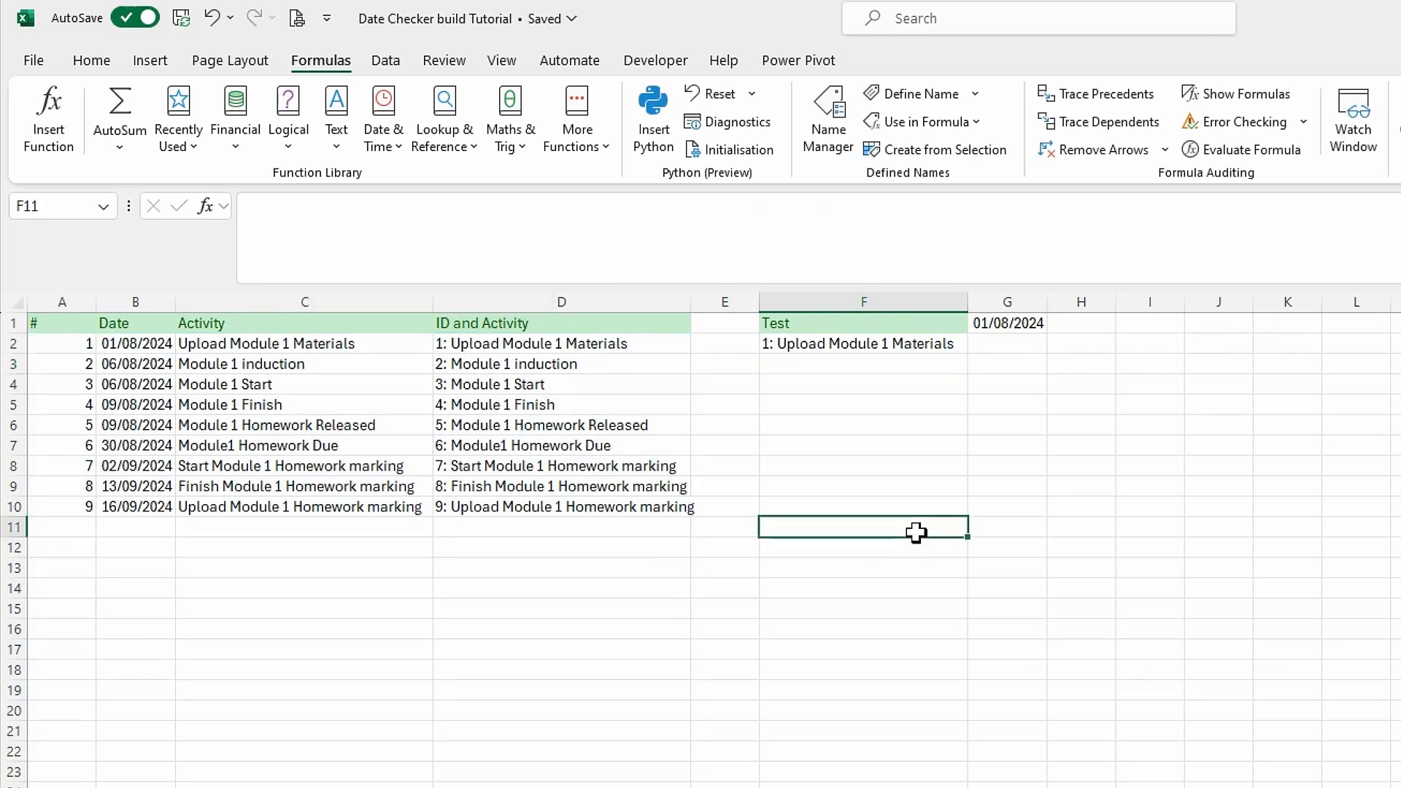
# Change the test date in G1 to 06/08/2024.
pyautogui.click(905, 349)
pyautogui.click(1014, 330)
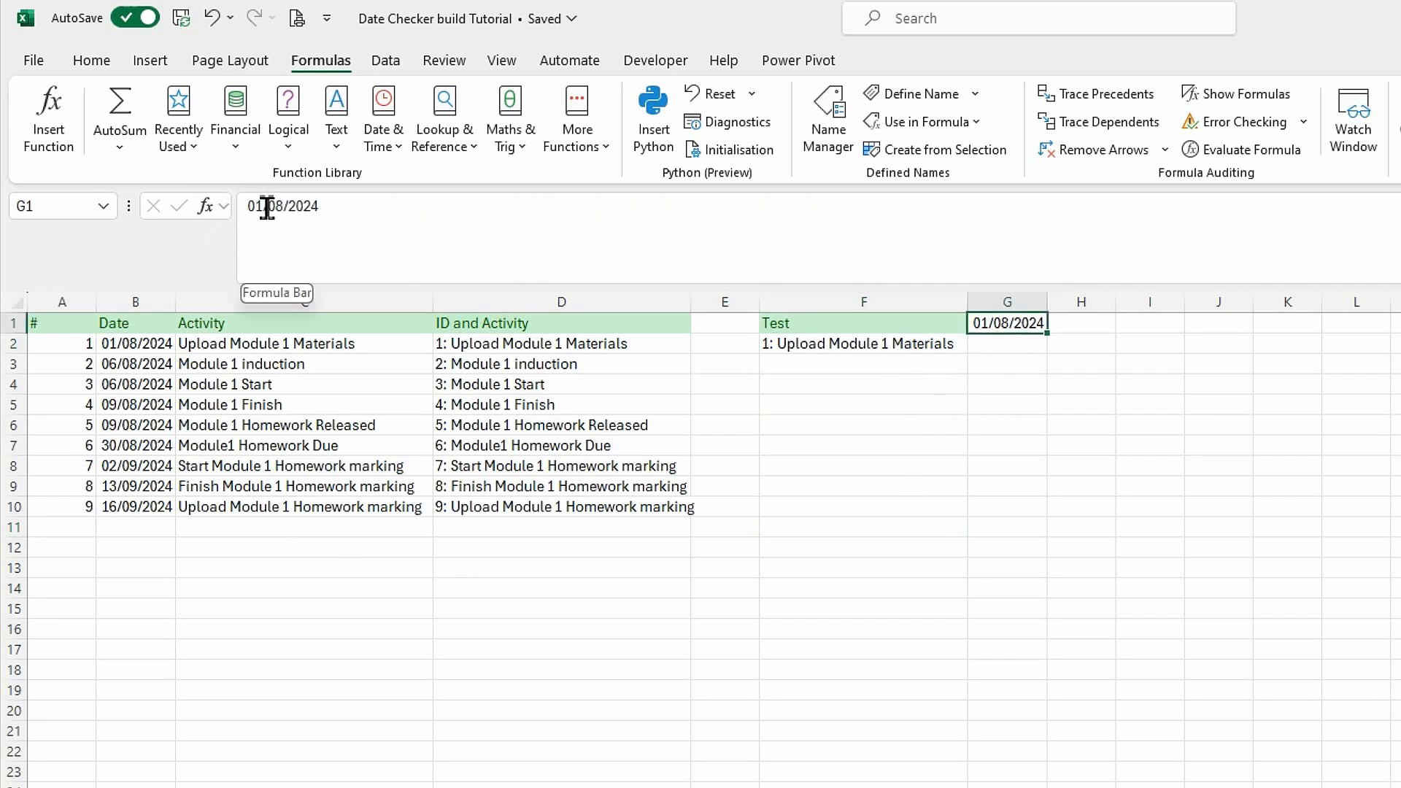
pyautogui.click(283, 237)
pyautogui.press('BackSpace')
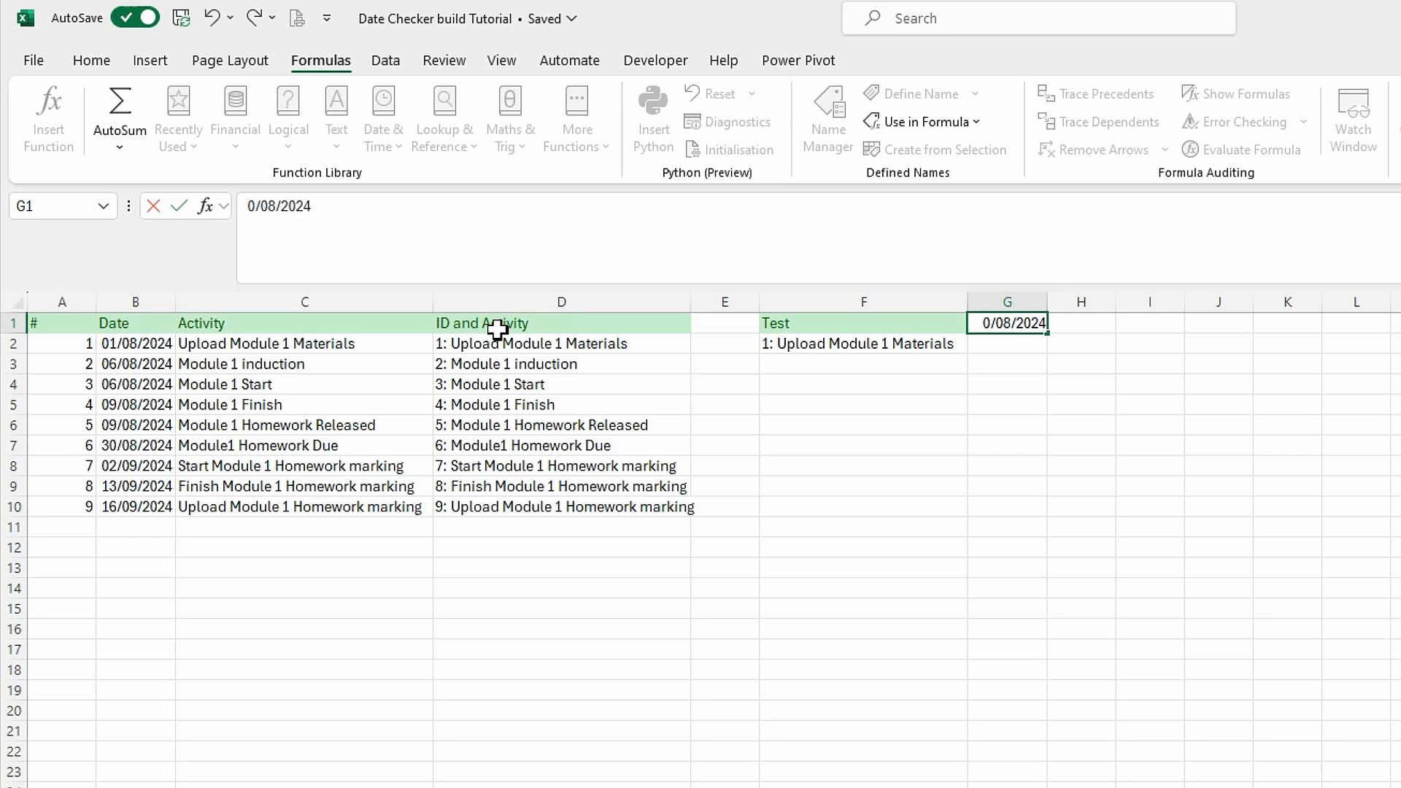
pyautogui.write('6')
pyautogui.press('Return')
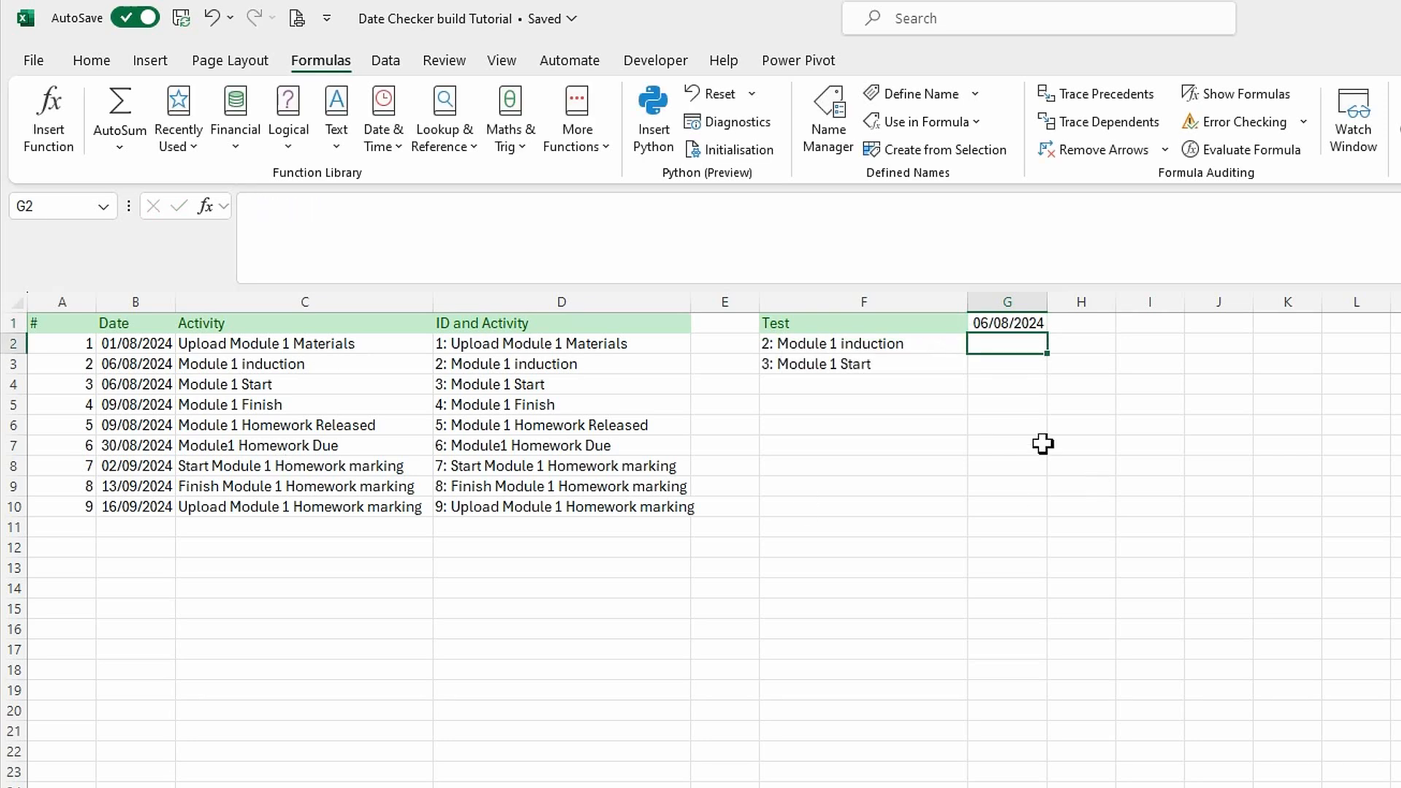
# Enter the text Date in F3, inside the spill range of the F2 formula.
pyautogui.click(833, 364)
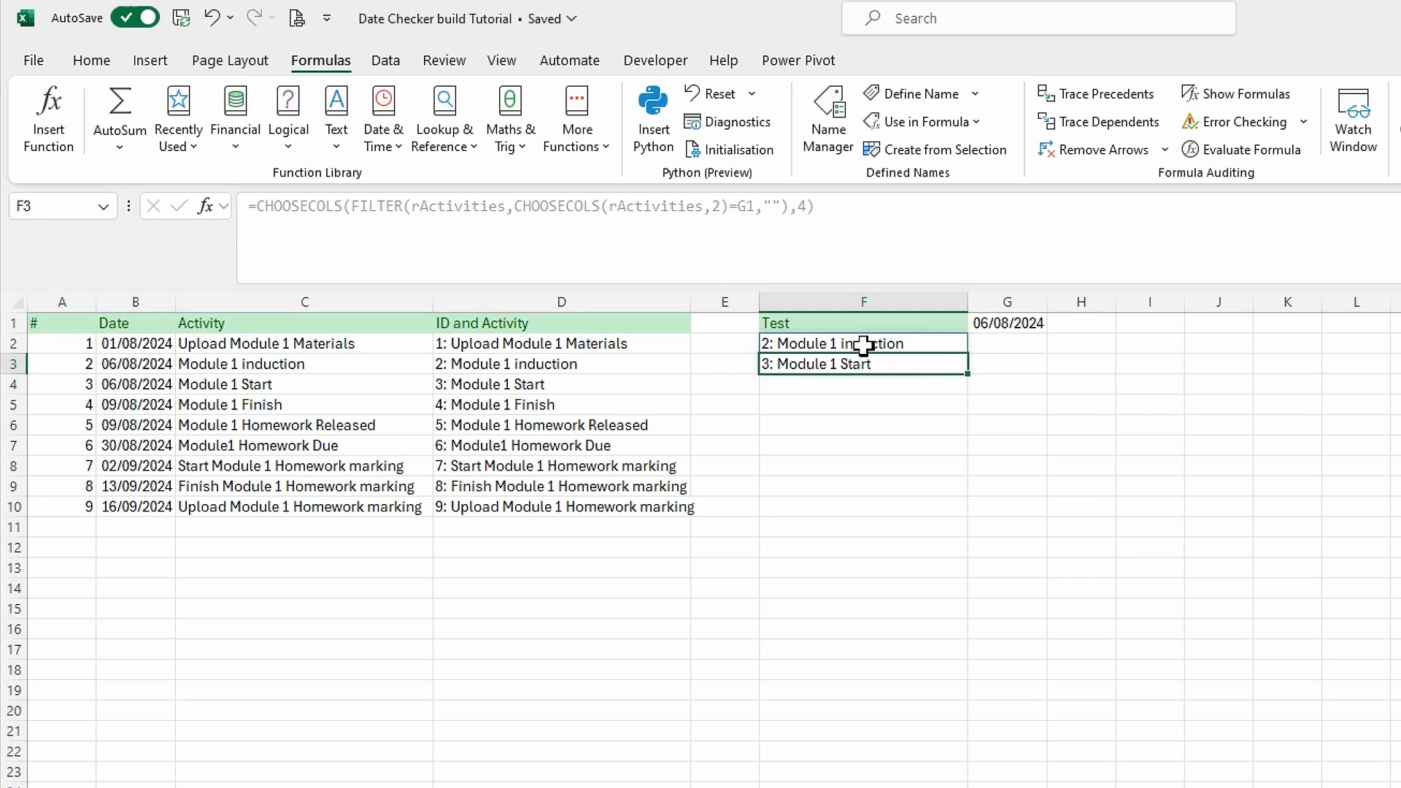
pyautogui.write('D')
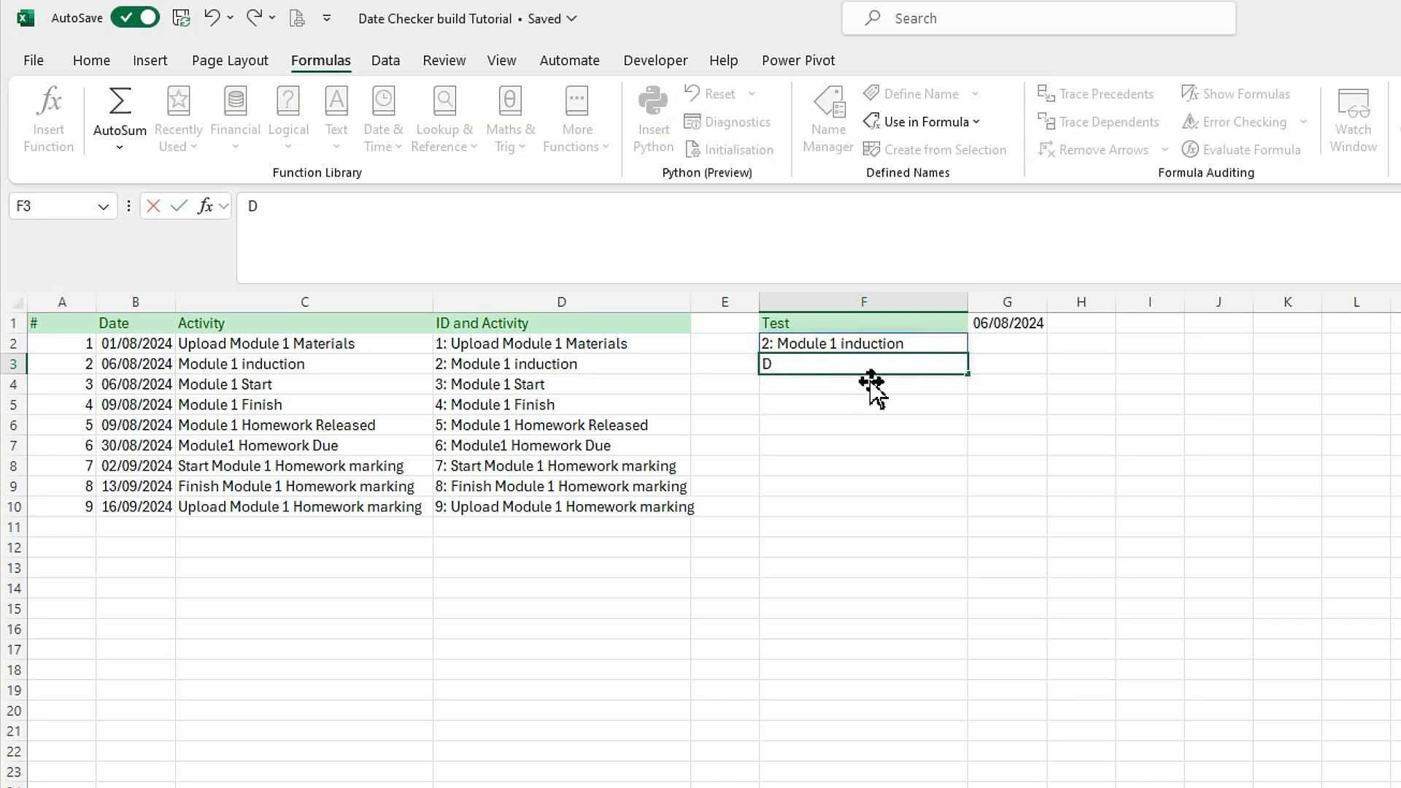
pyautogui.write('ate')
pyautogui.press('Return')
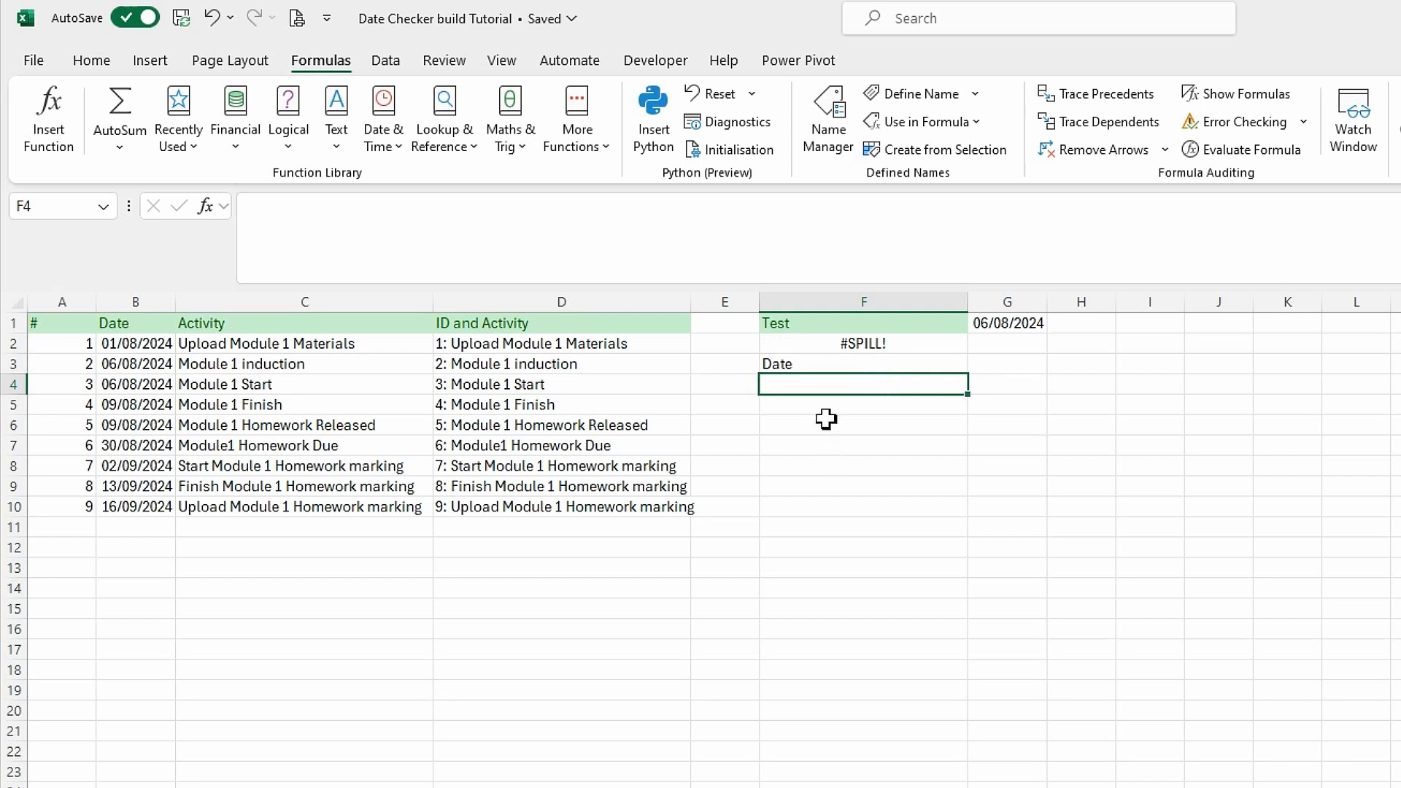
# Format F2 with wrapped text, centred horizontally and aligned to the top of the cell.
pyautogui.click(847, 349)
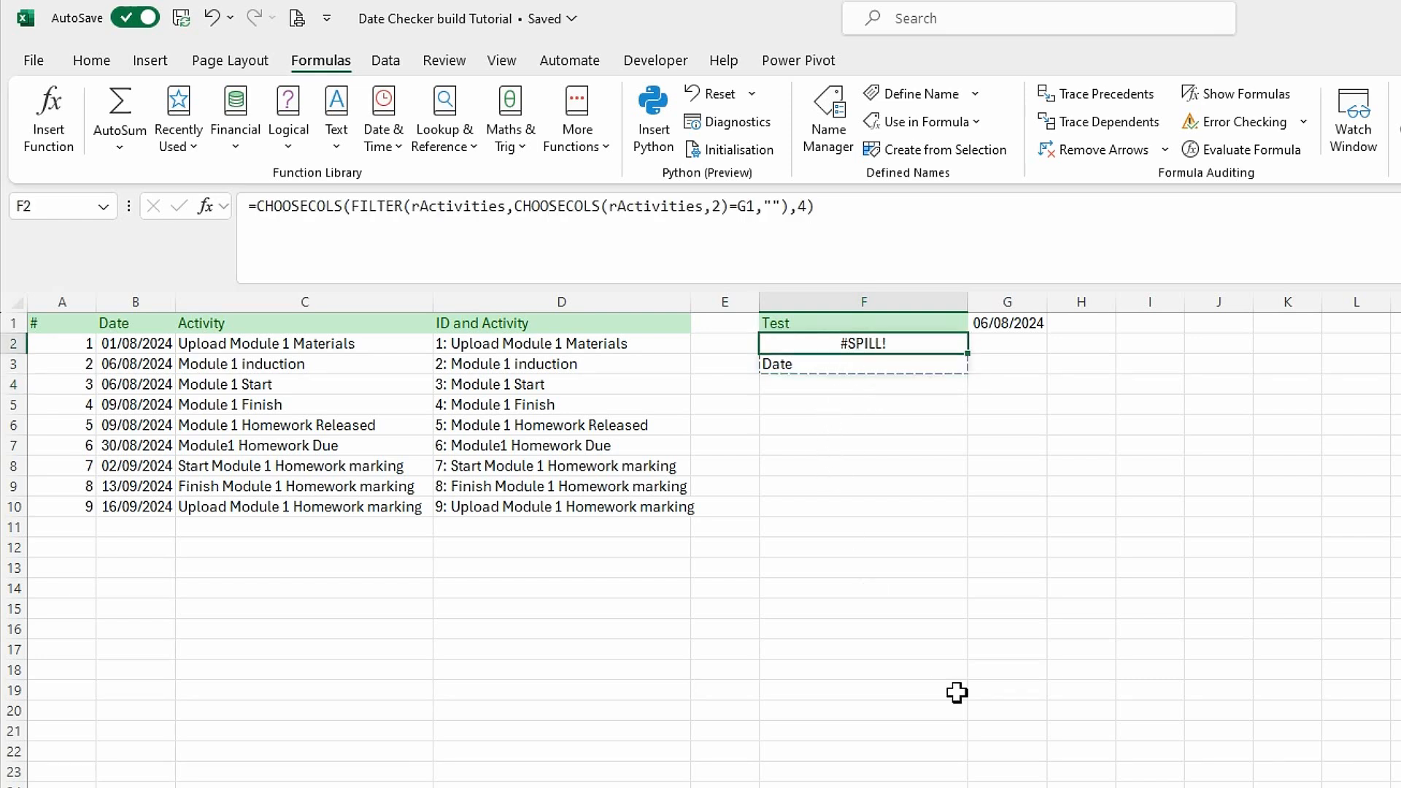
pyautogui.click(101, 65)
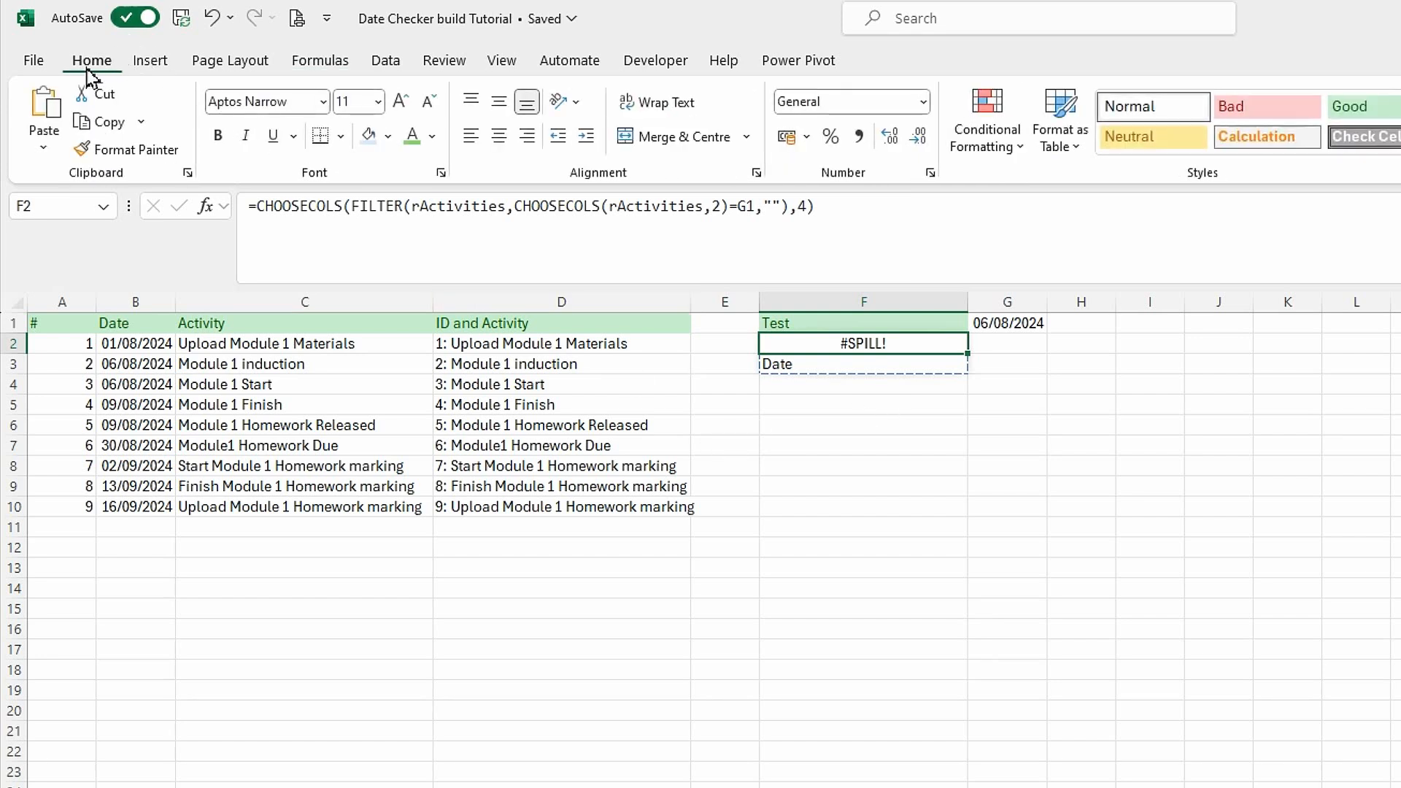
pyautogui.click(652, 104)
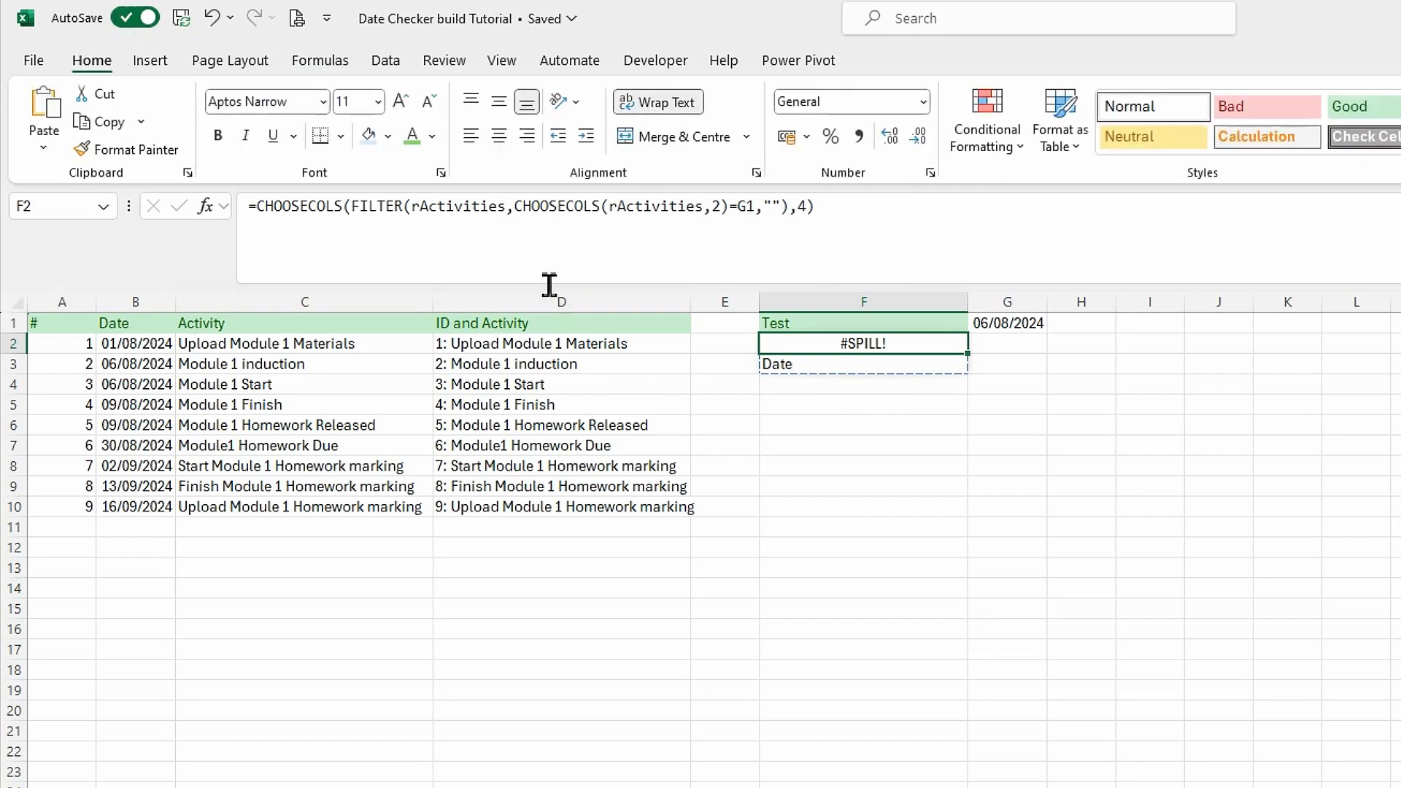
pyautogui.click(499, 136)
pyautogui.click(471, 101)
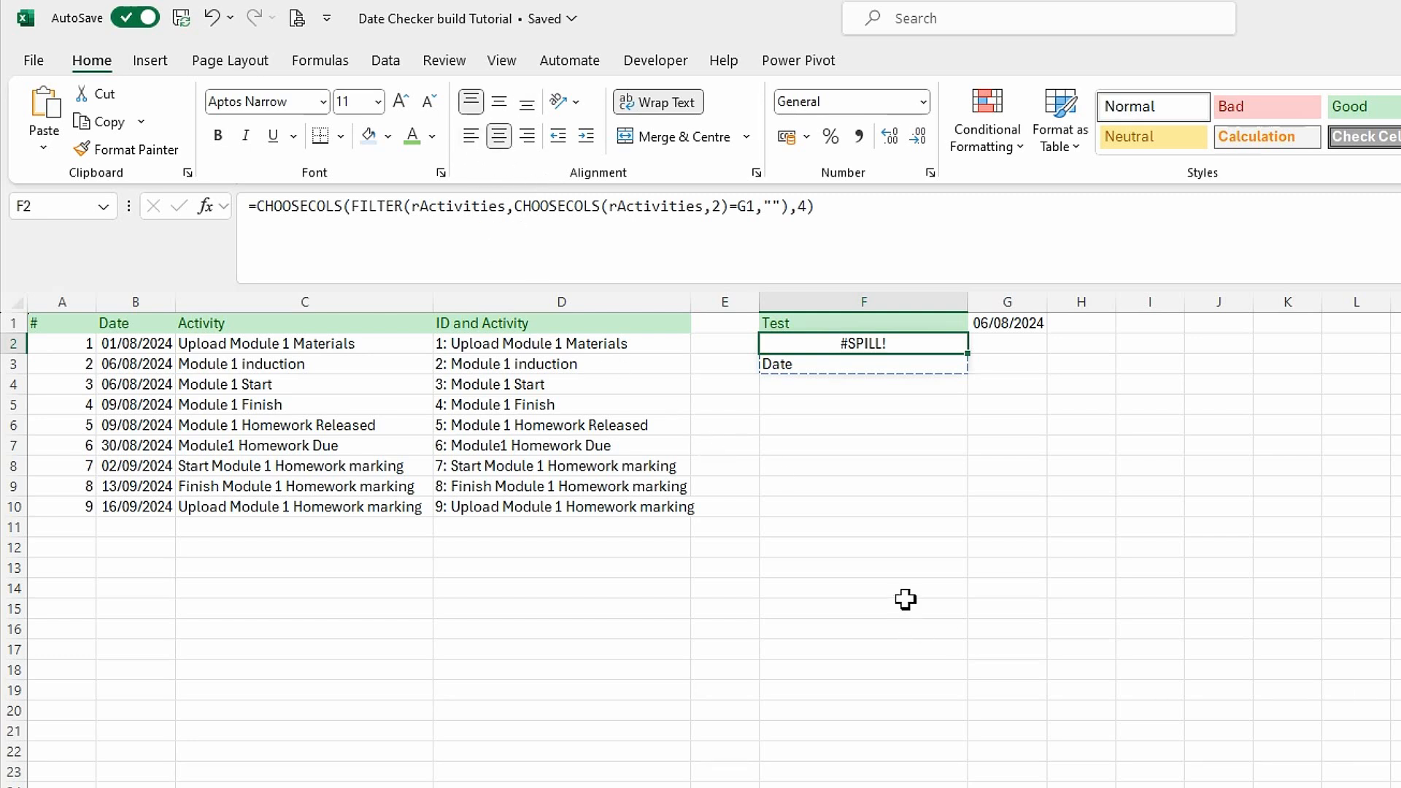
# Wrap the F2 formula in ARRAYTOTEXT, giving =ARRAYTOTEXT(CHOOSECOLS(FILTER(rActivities,CHOOSECOLS(rActivities,2)=G1,""),4)).
pyautogui.click(255, 206)
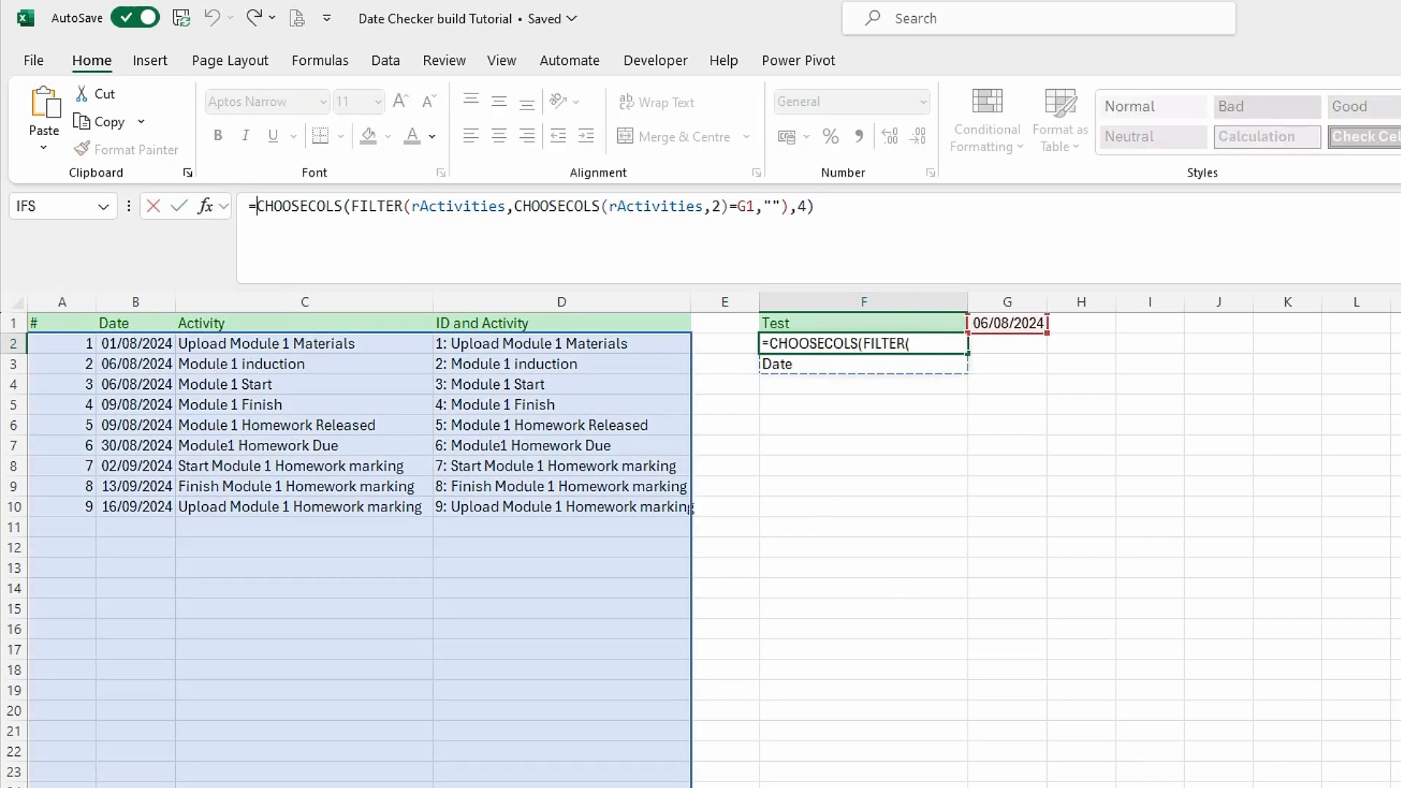
pyautogui.write('arr')
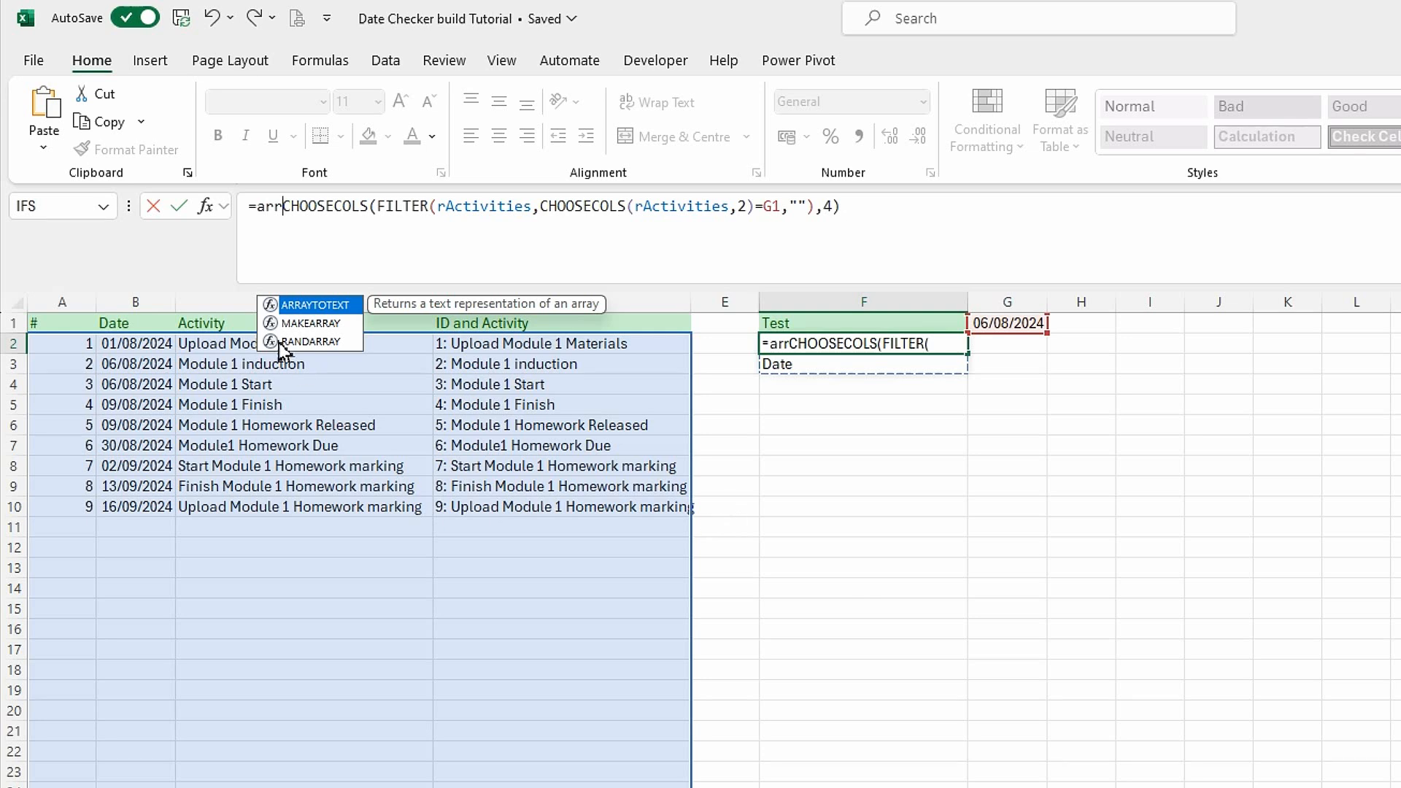
pyautogui.doubleClick(308, 306)
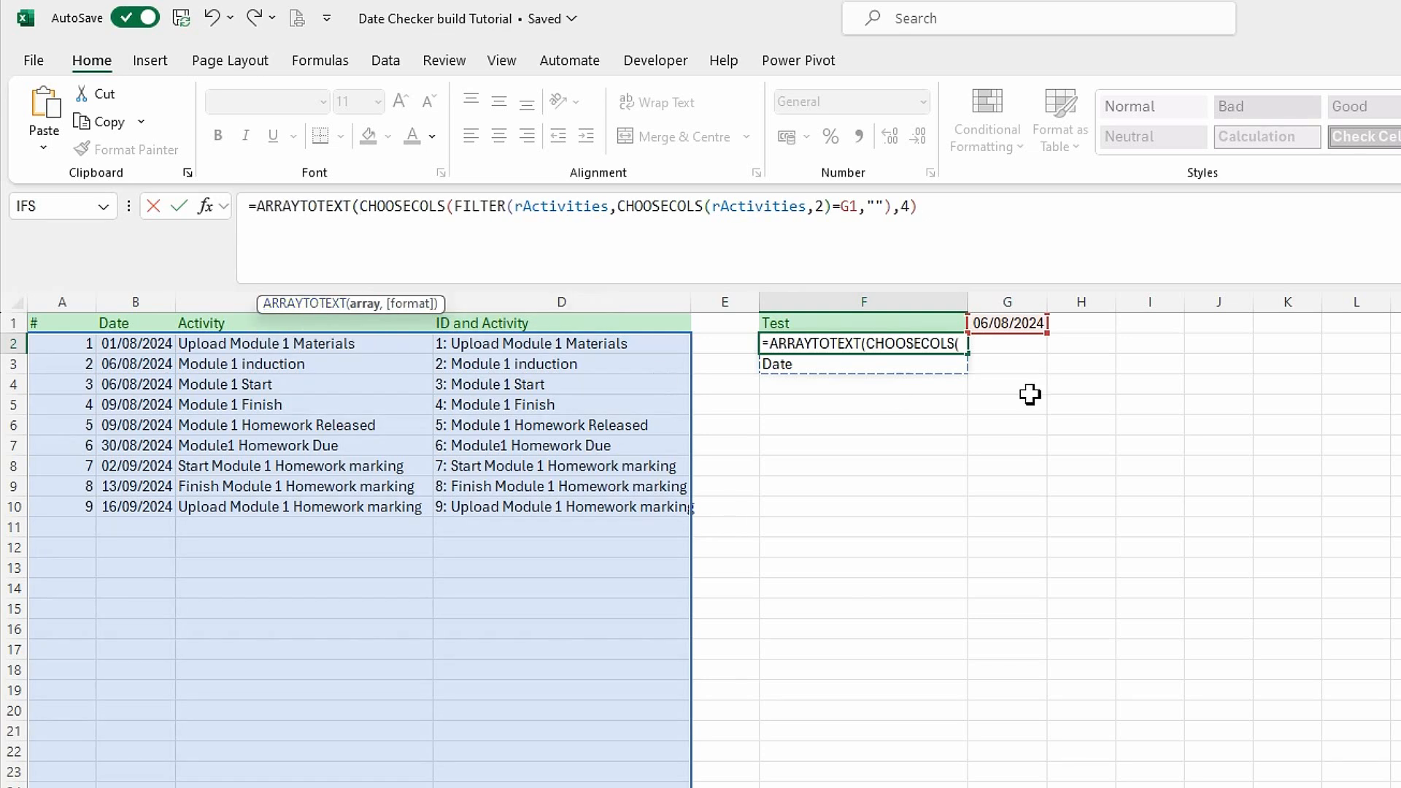
pyautogui.click(957, 211)
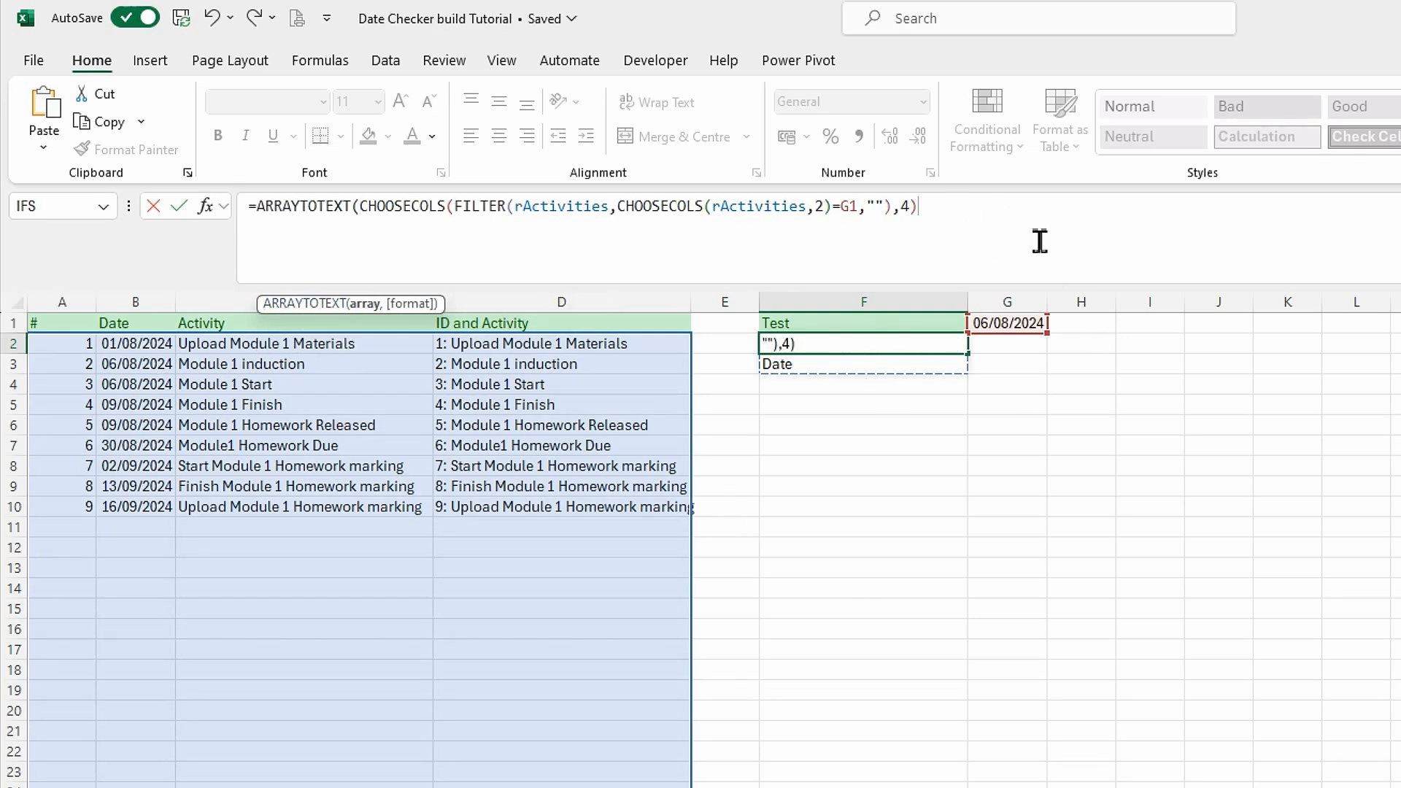
pyautogui.write(')')
pyautogui.press('Return')
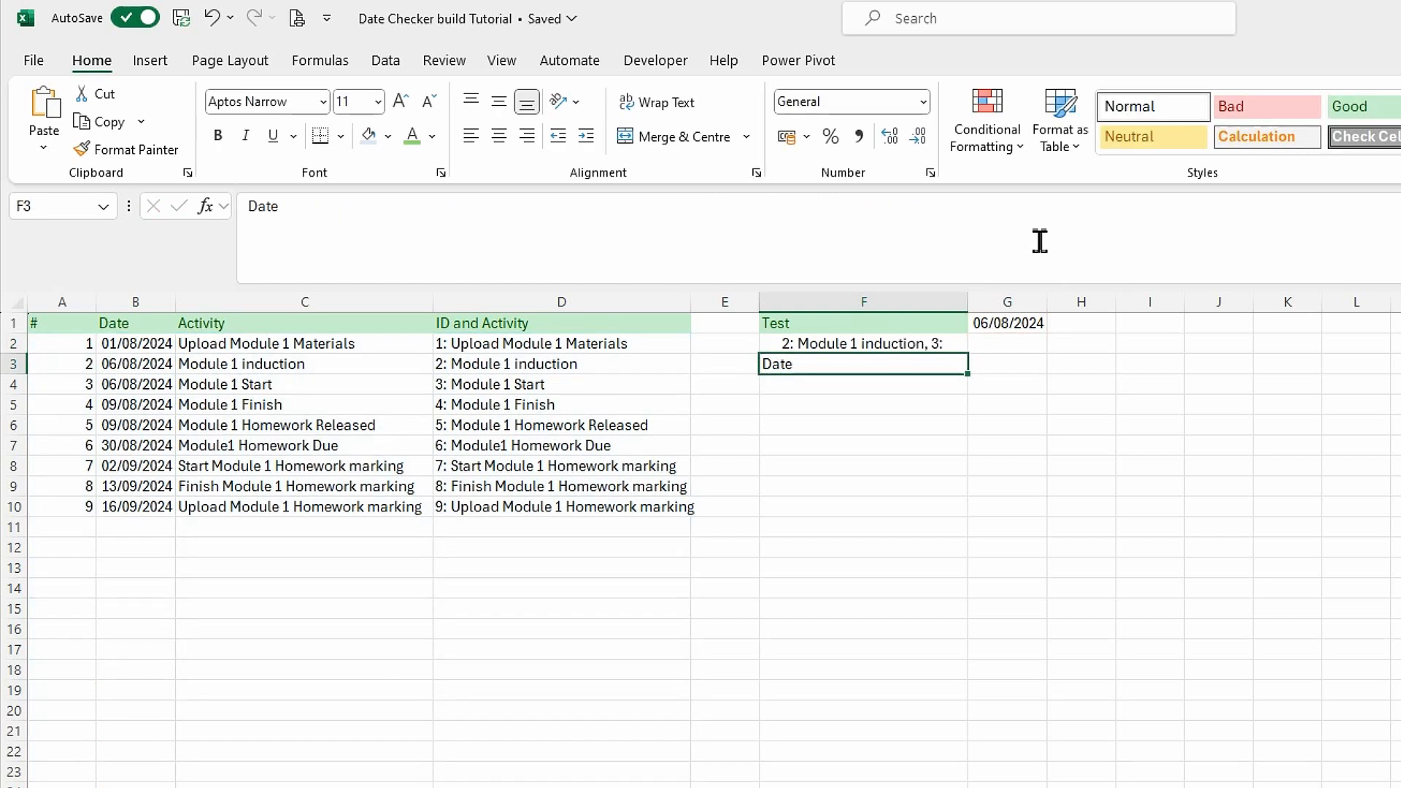
# Autofit the height of row 2 to the wrapped text in F2.
pyautogui.click(845, 344)
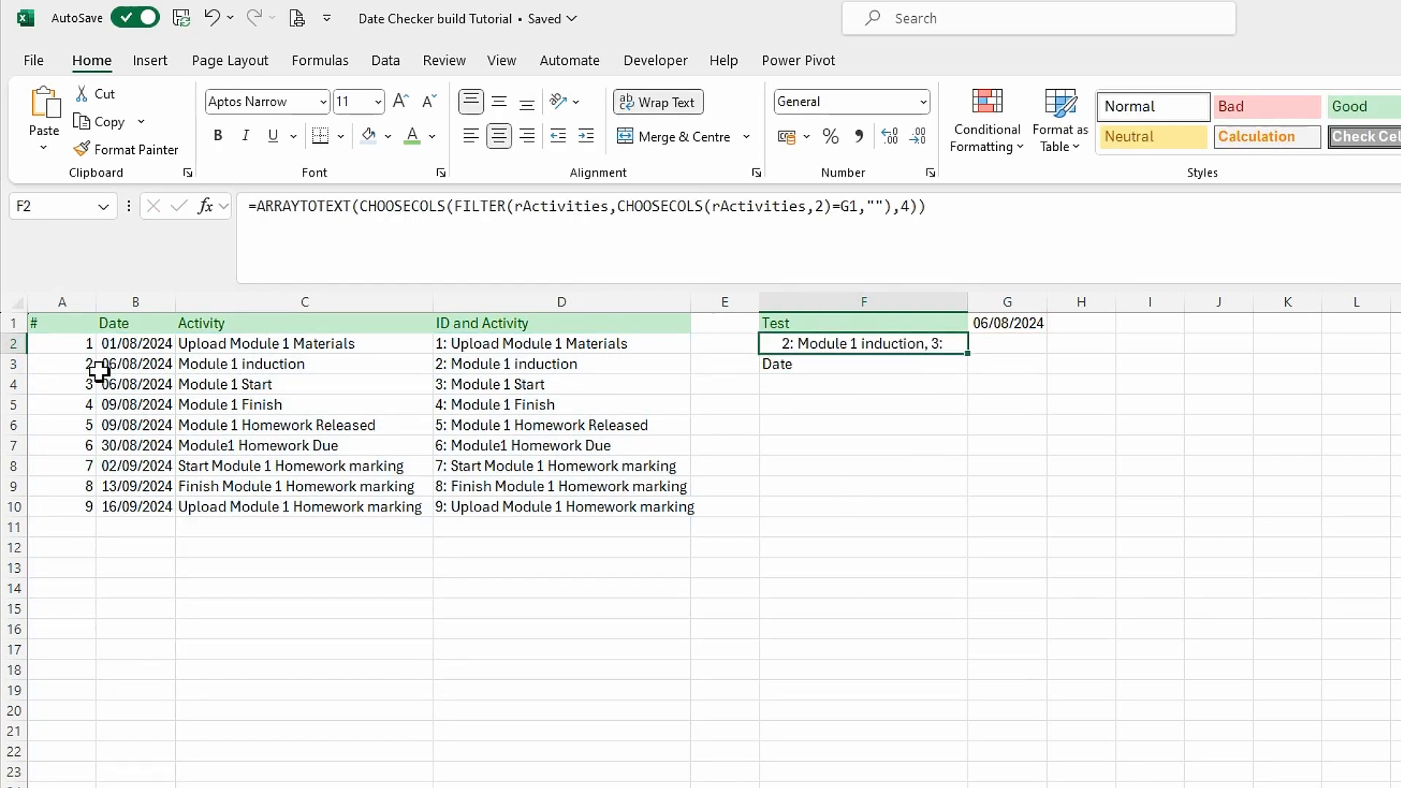
pyautogui.doubleClick(13, 354)
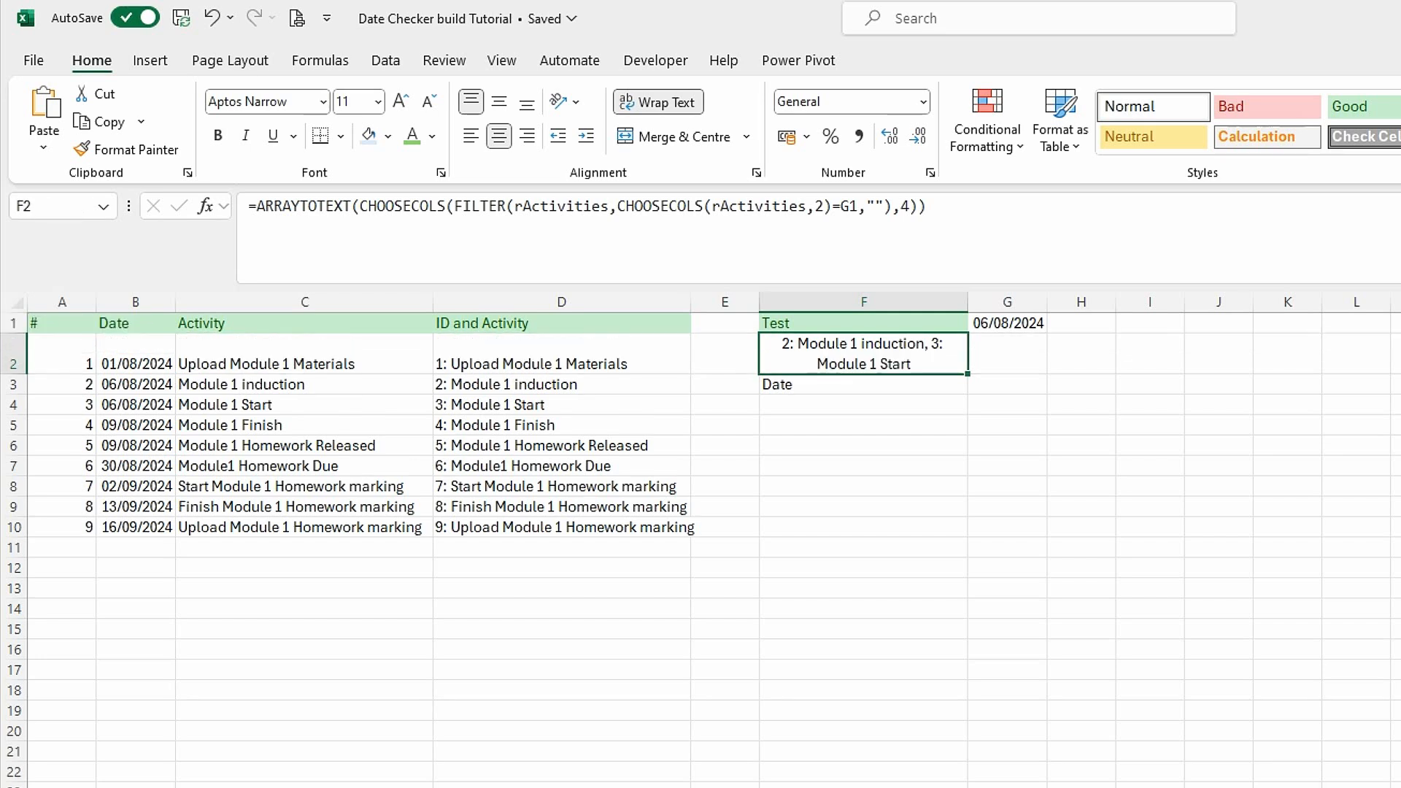
pyautogui.click(843, 469)
pyautogui.click(871, 367)
pyautogui.click(847, 425)
# Wrap the F2 formula in IFERROR with an empty-string fallback, giving =IFERROR(ARRAYTOTEXT(CHOOSECOLS(FILTER(rActivities,CHOOSECOLS(rActivities,2)=G1,""),4)),"").
pyautogui.click(847, 359)
pyautogui.click(254, 206)
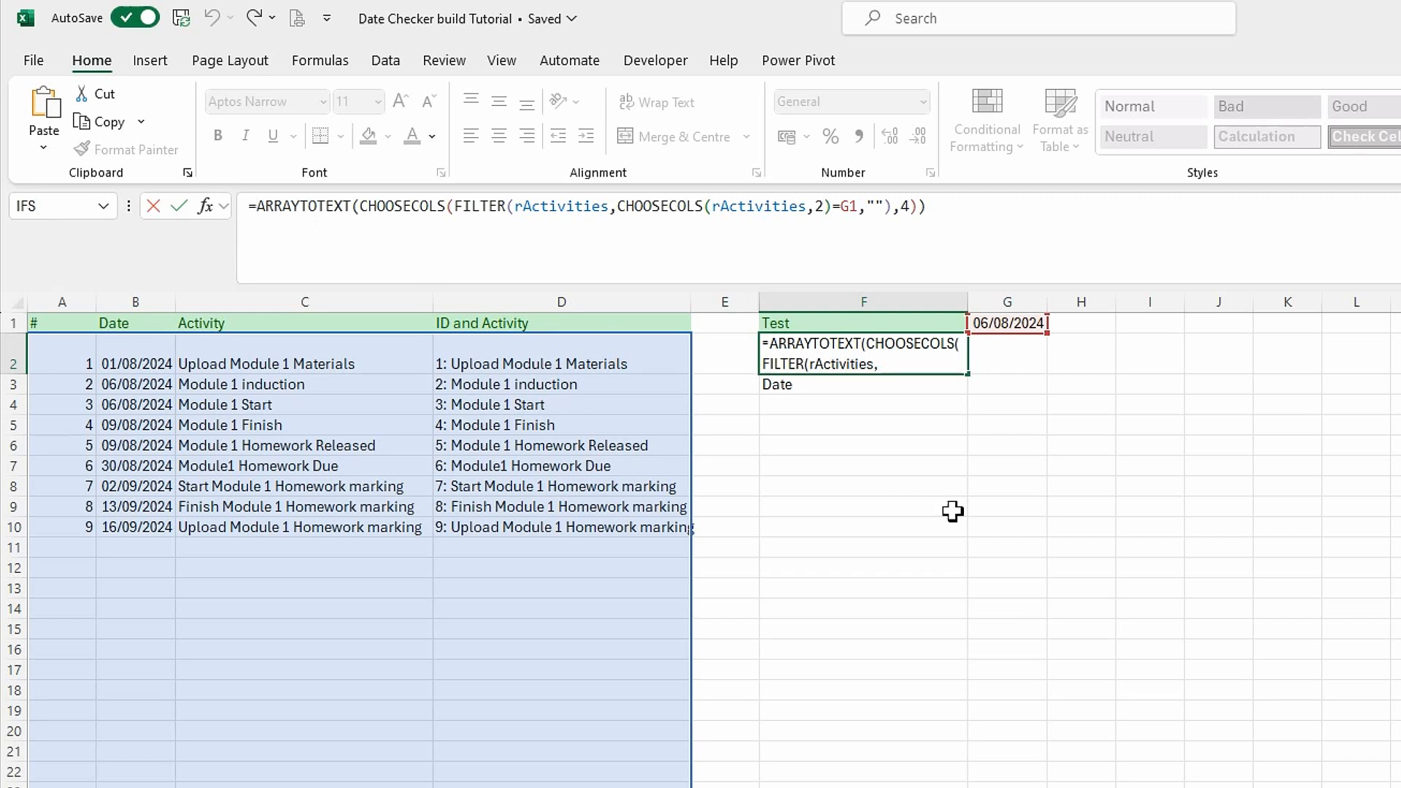
pyautogui.write('if')
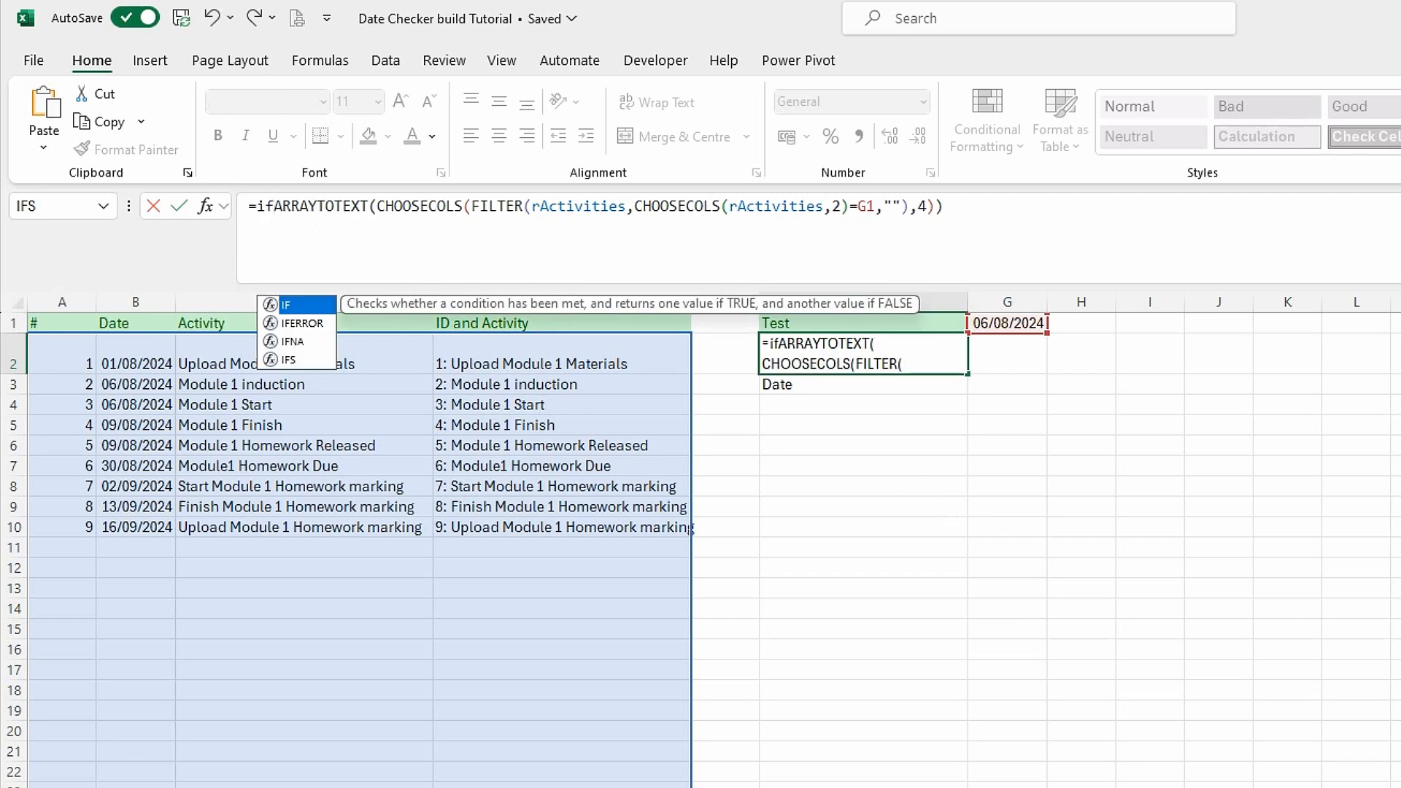
pyautogui.doubleClick(306, 323)
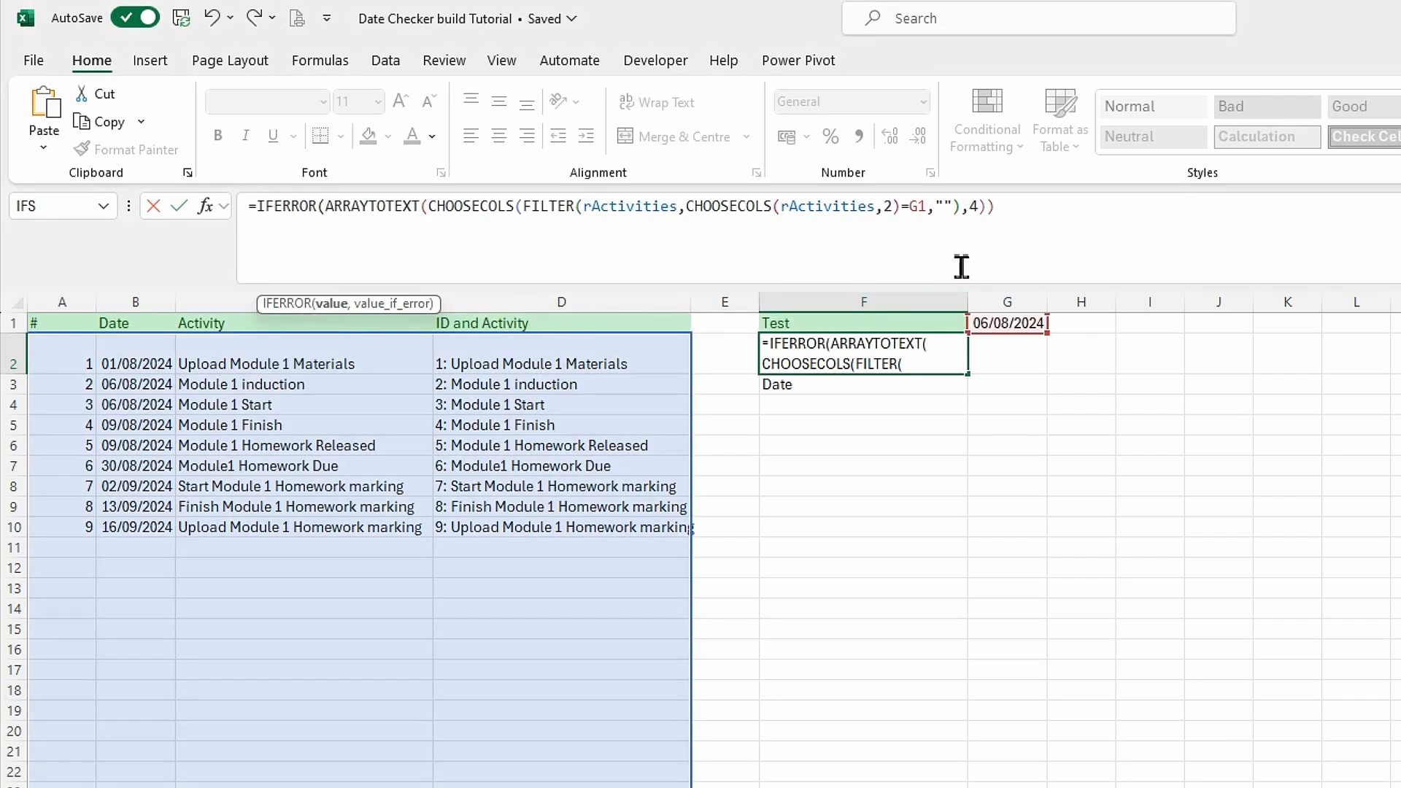
pyautogui.click(1027, 200)
pyautogui.write(',')
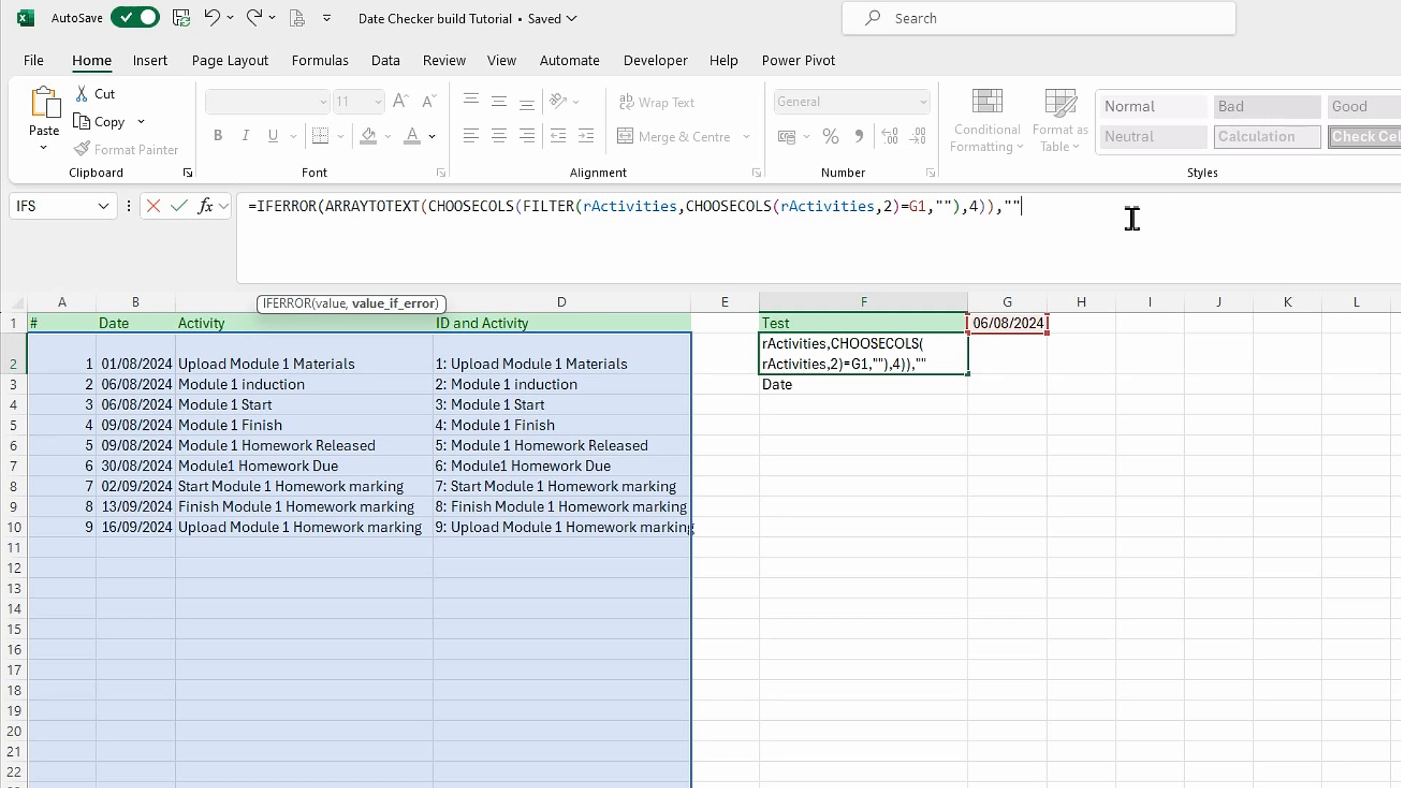
pyautogui.write('"")')
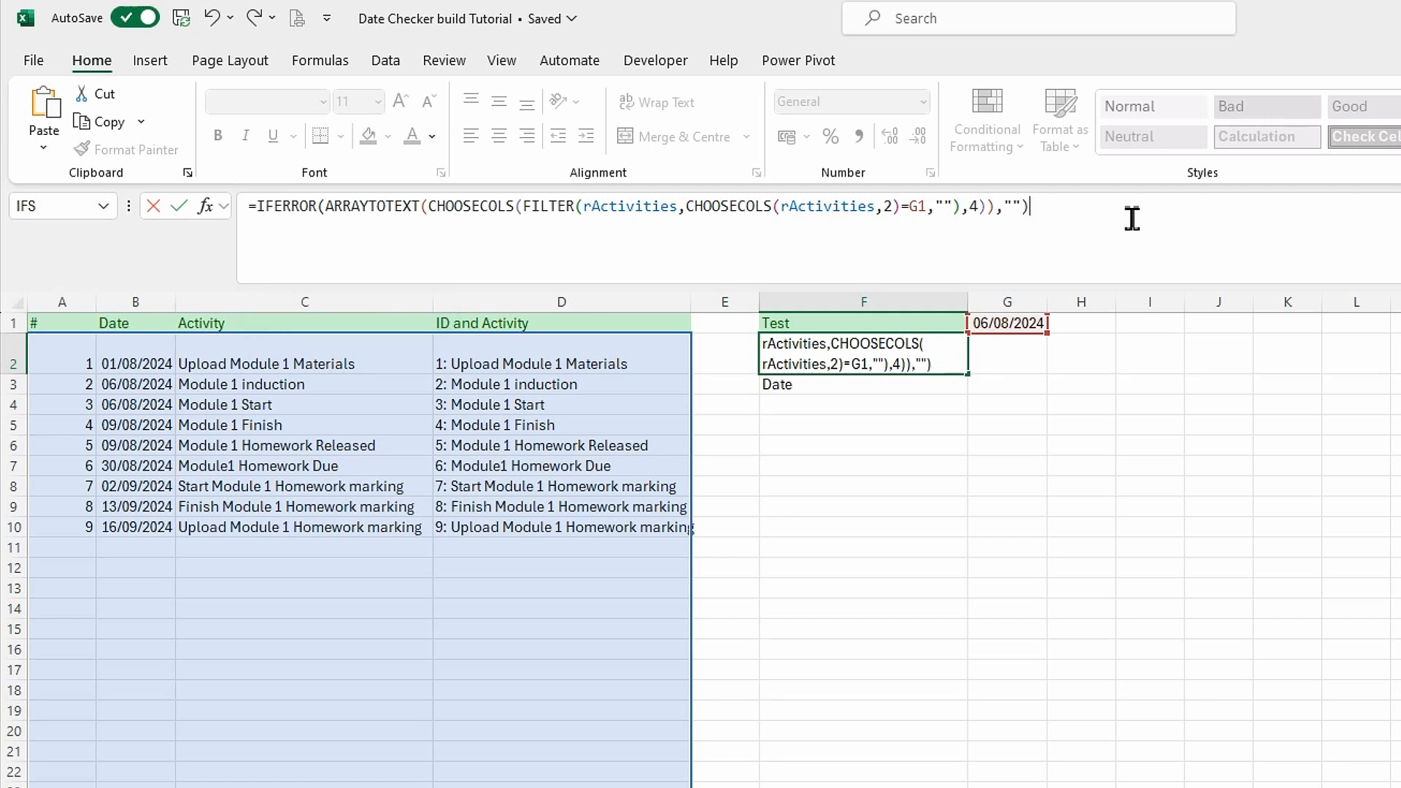
pyautogui.press('Return')
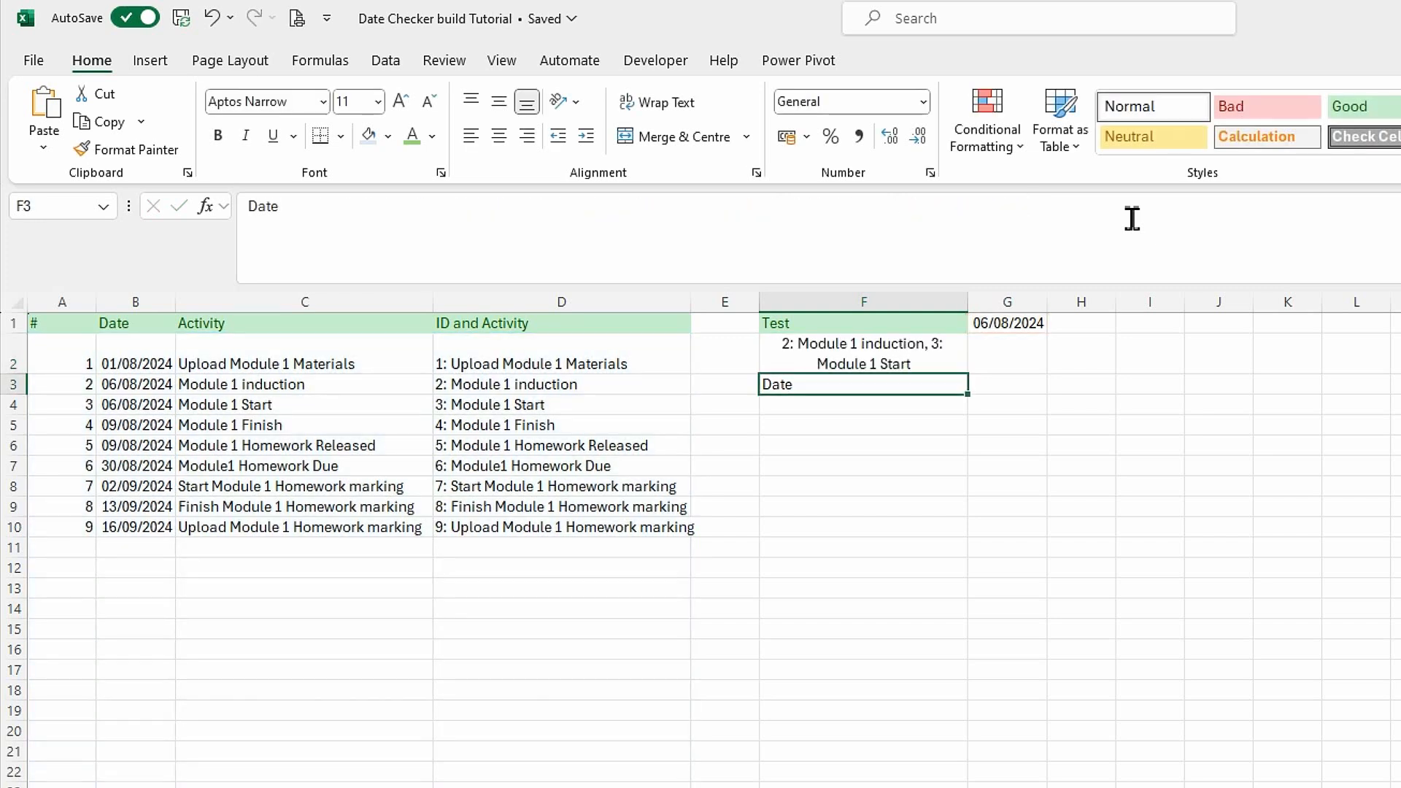
pyautogui.press('Up')
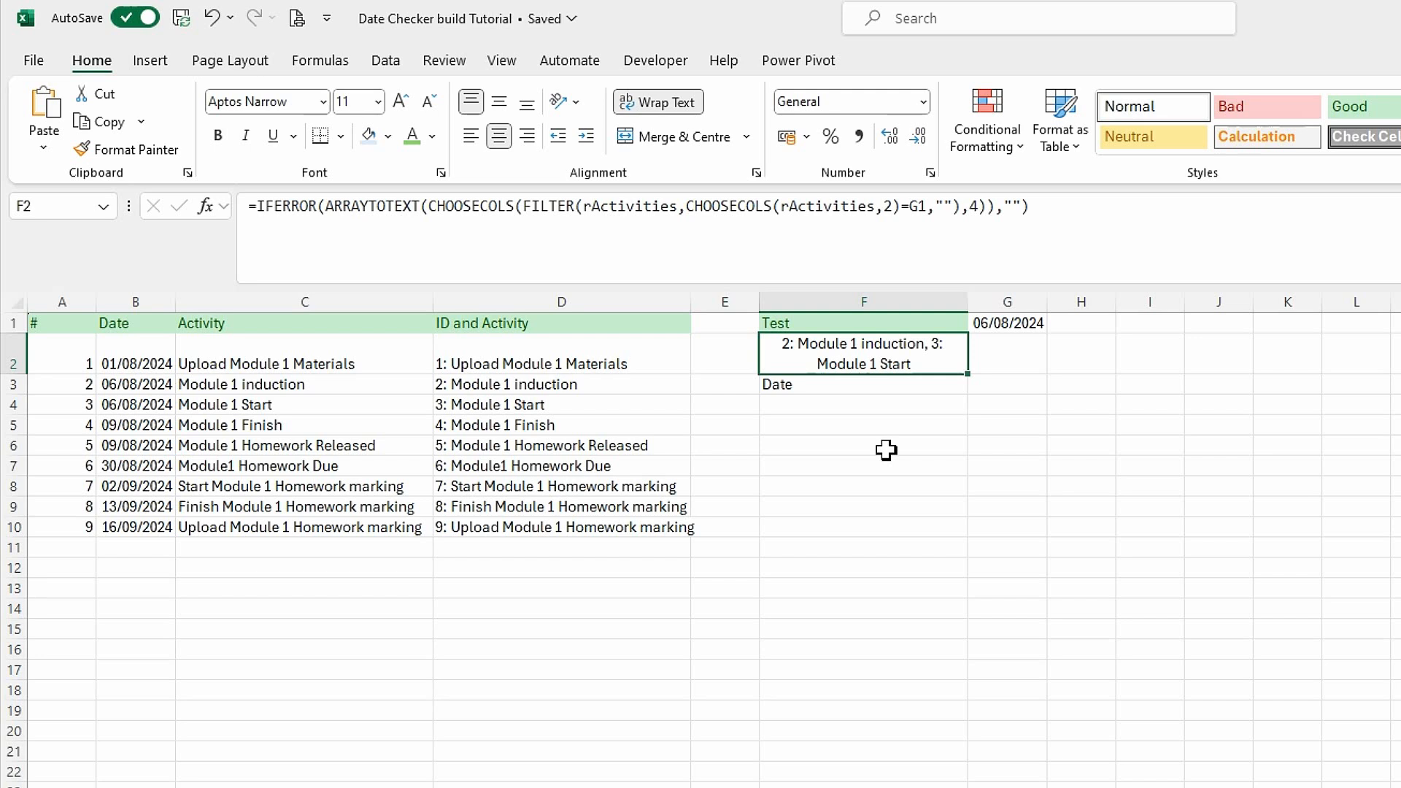
# Clear the text Date from cell F3 below the test formula.
pyautogui.click(869, 390)
pyautogui.press('Delete')
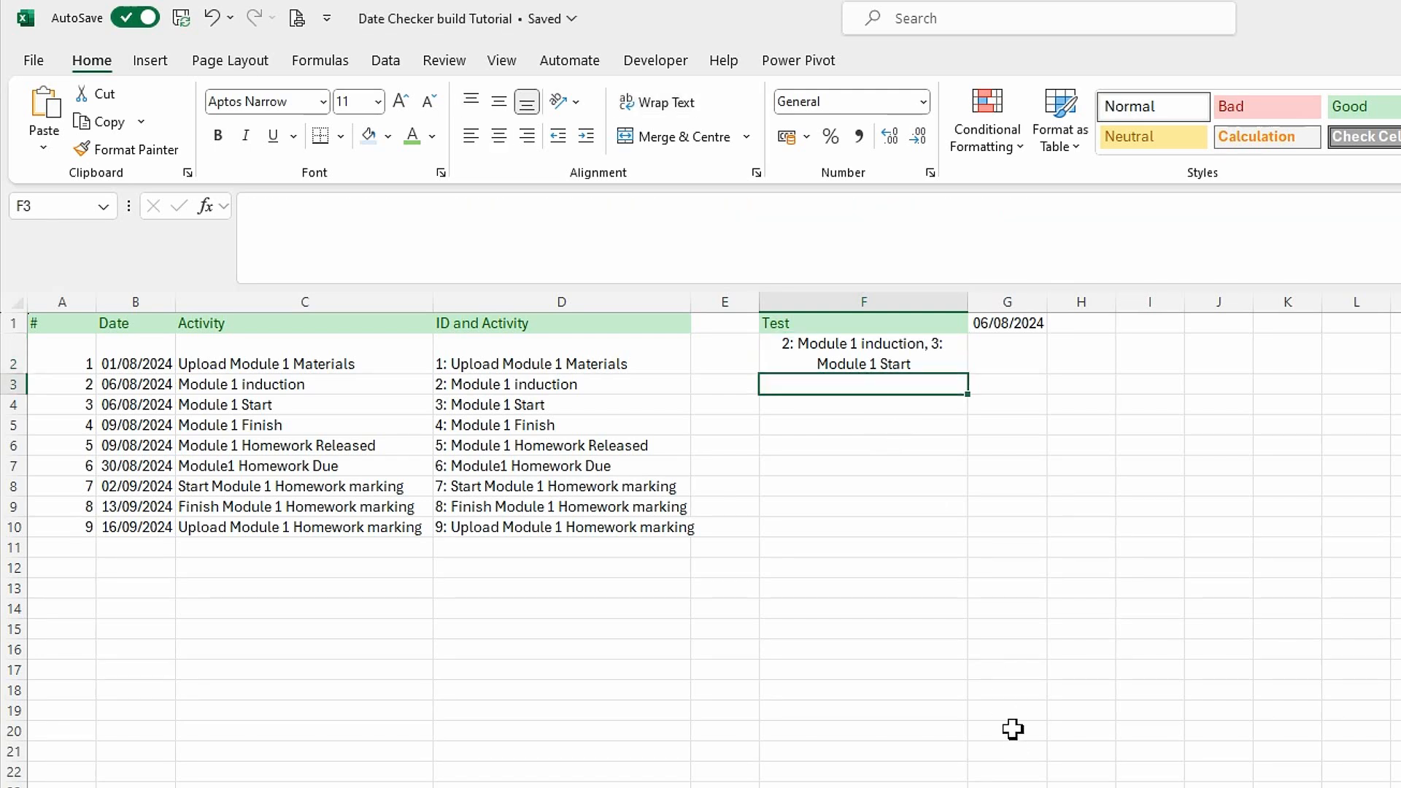
pyautogui.click(870, 609)
pyautogui.click(884, 357)
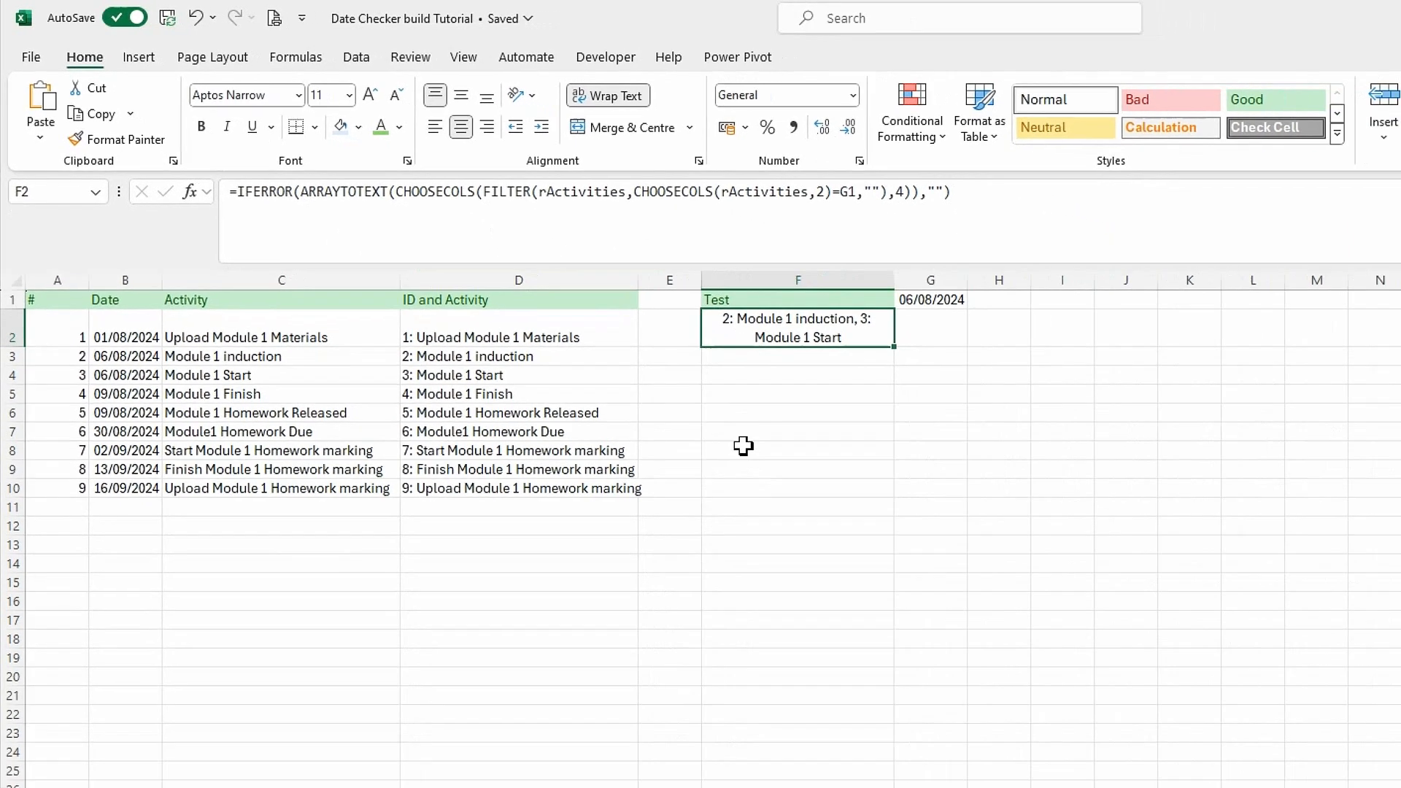
pyautogui.click(820, 494)
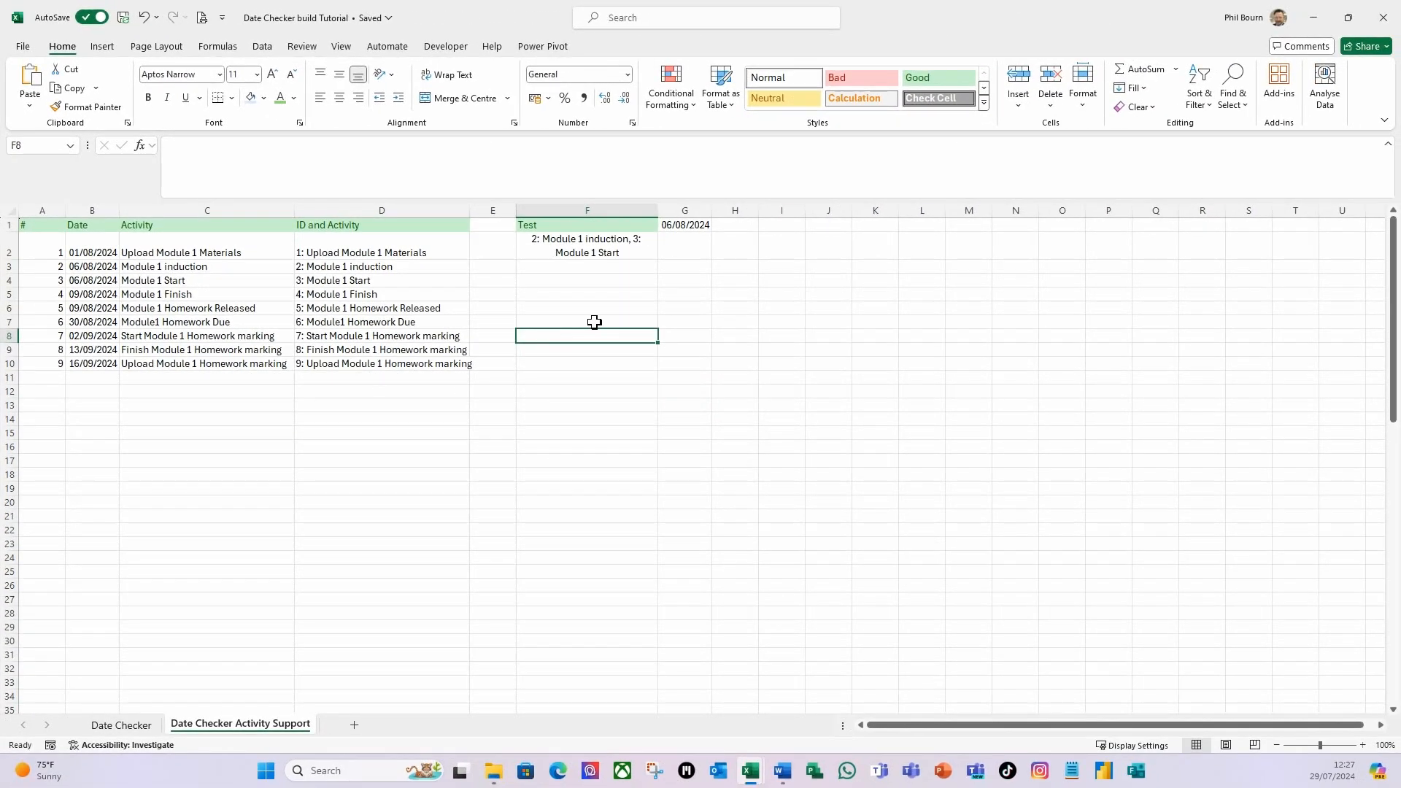
# Add a new worksheet and name it Date Checker Selected Month.
pyautogui.click(354, 726)
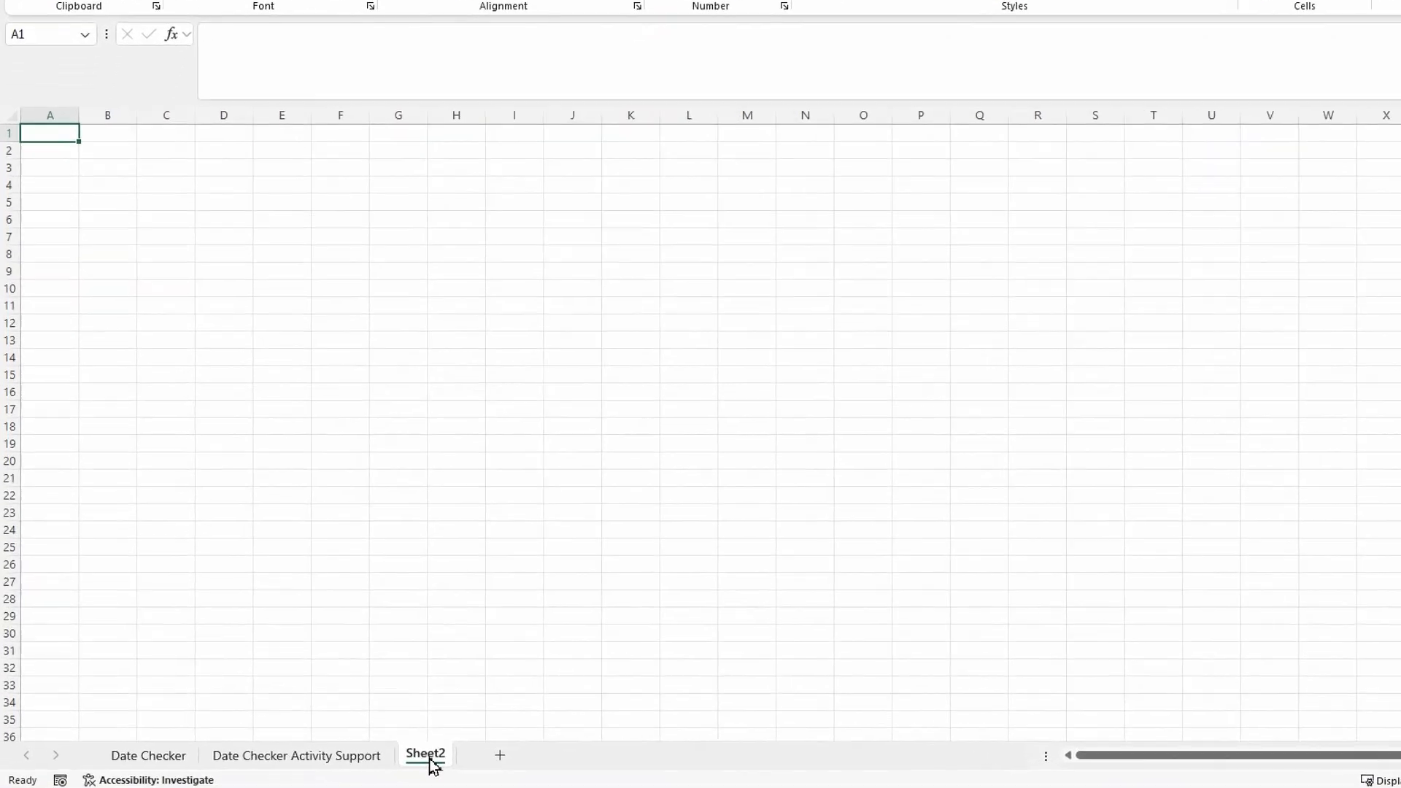
pyautogui.rightClick(453, 768)
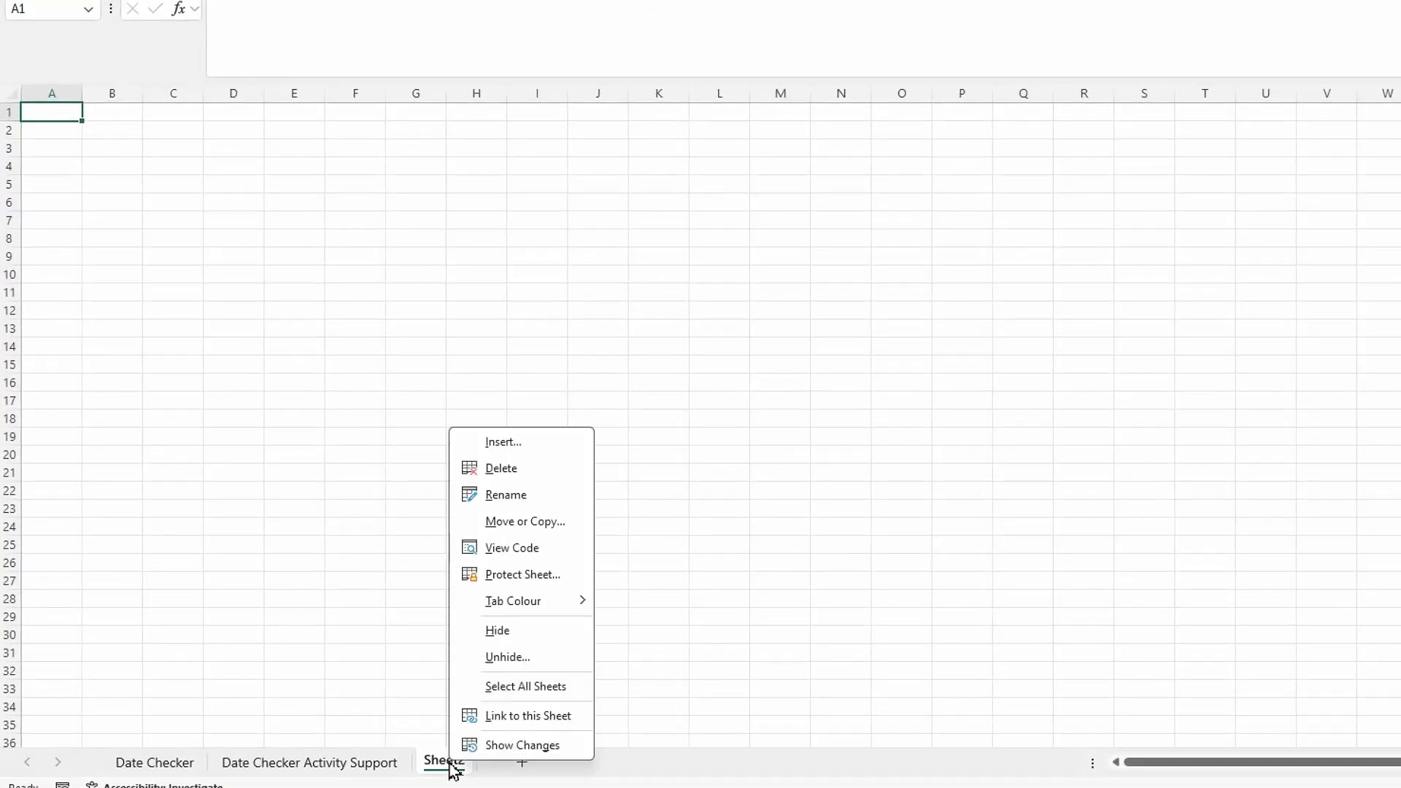
pyautogui.click(537, 496)
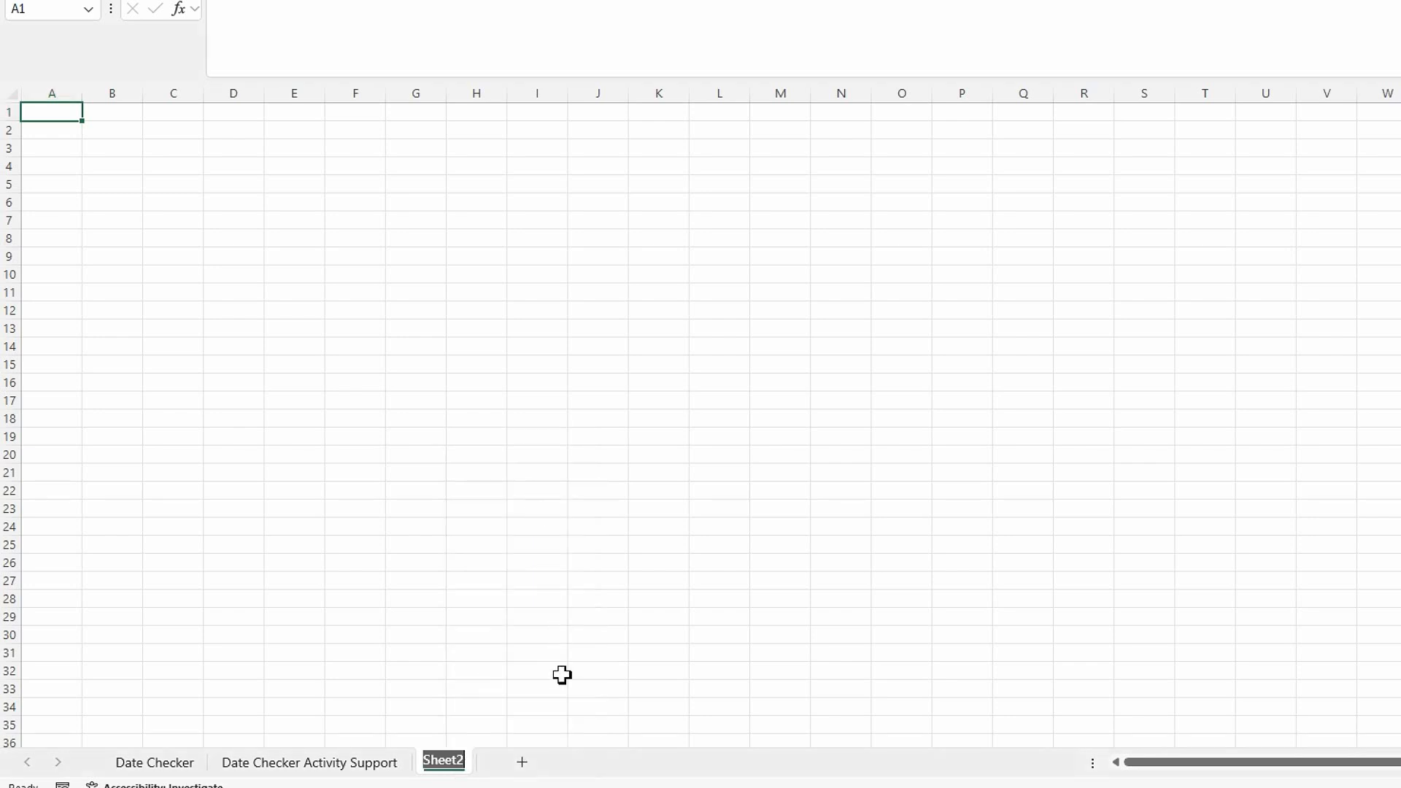
pyautogui.write('D')
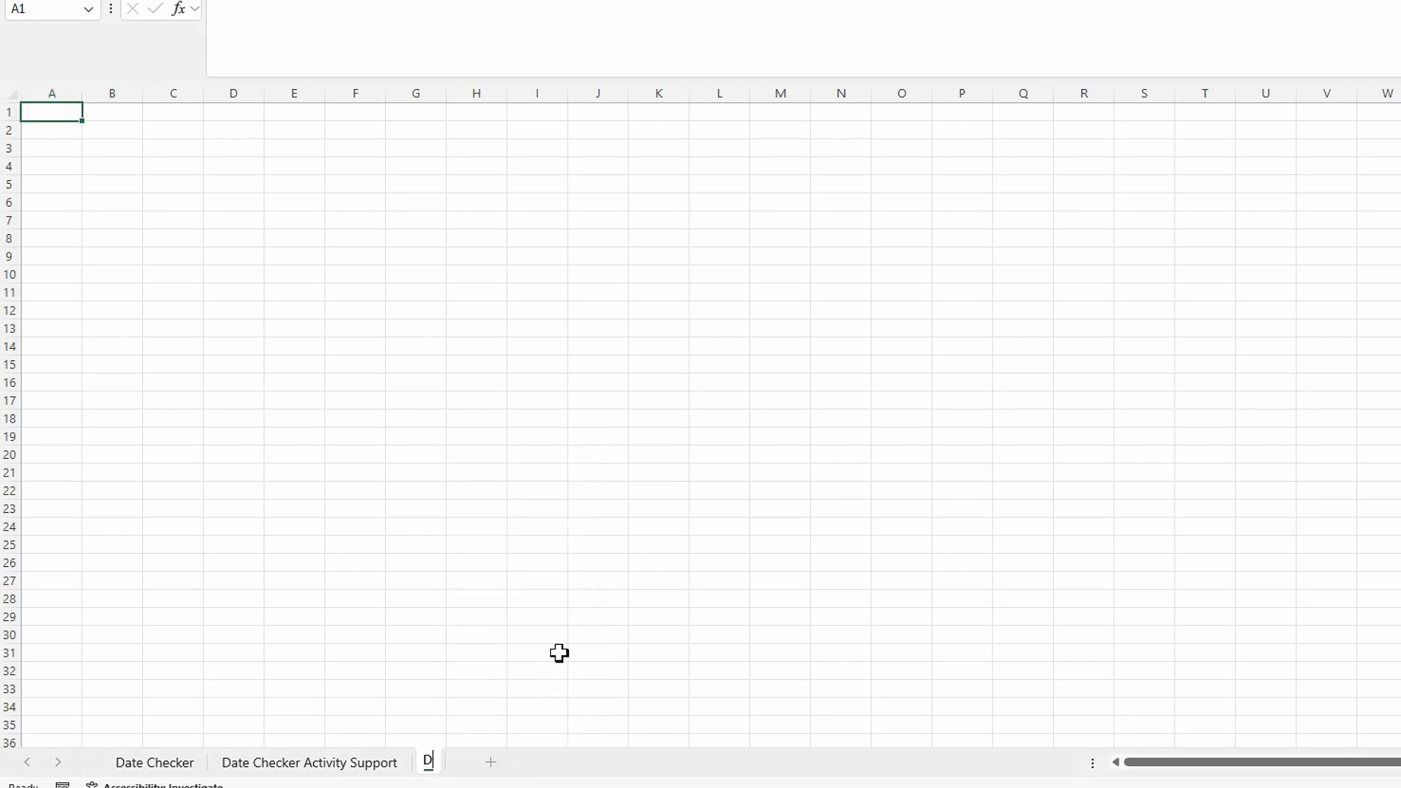
pyautogui.write('ate Checke')
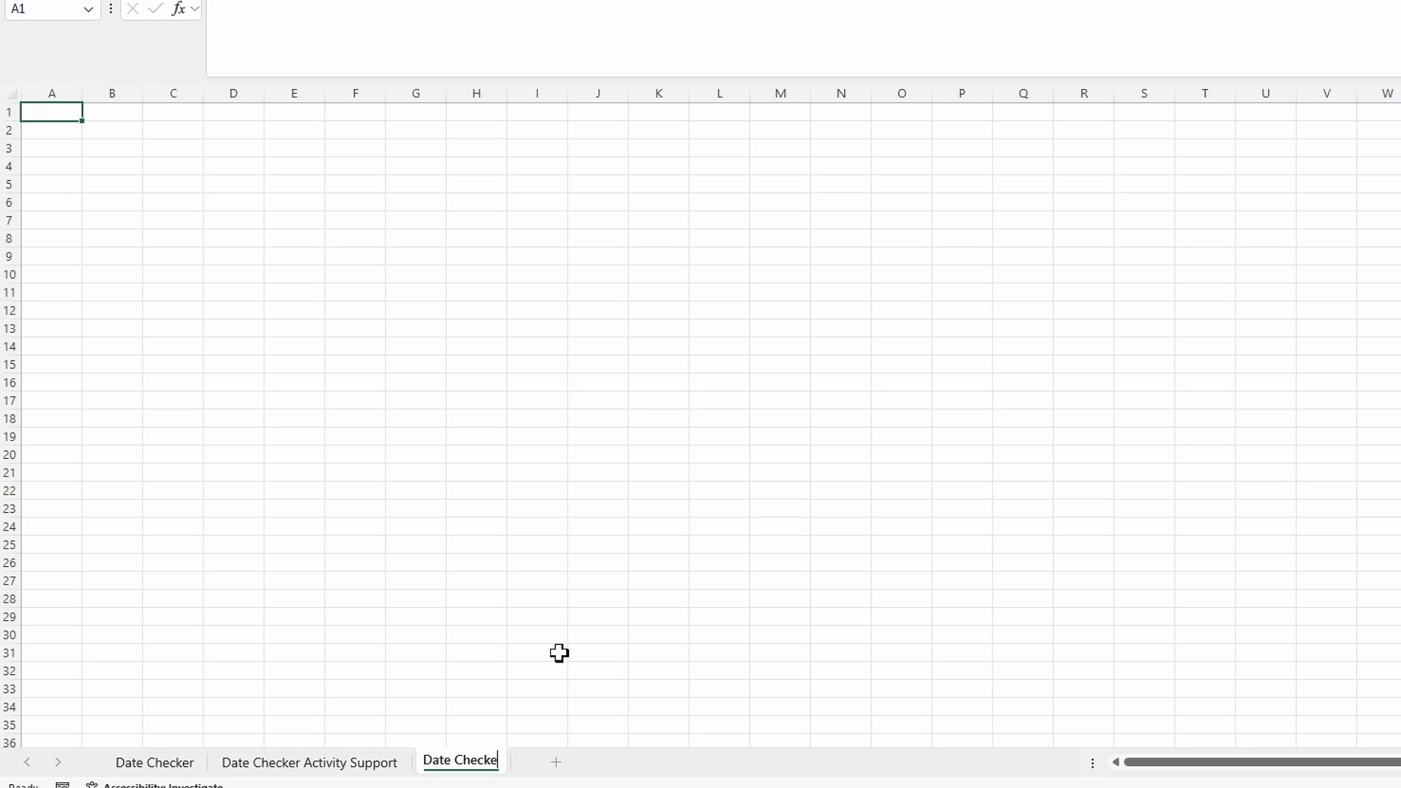
pyautogui.write('lected Month')
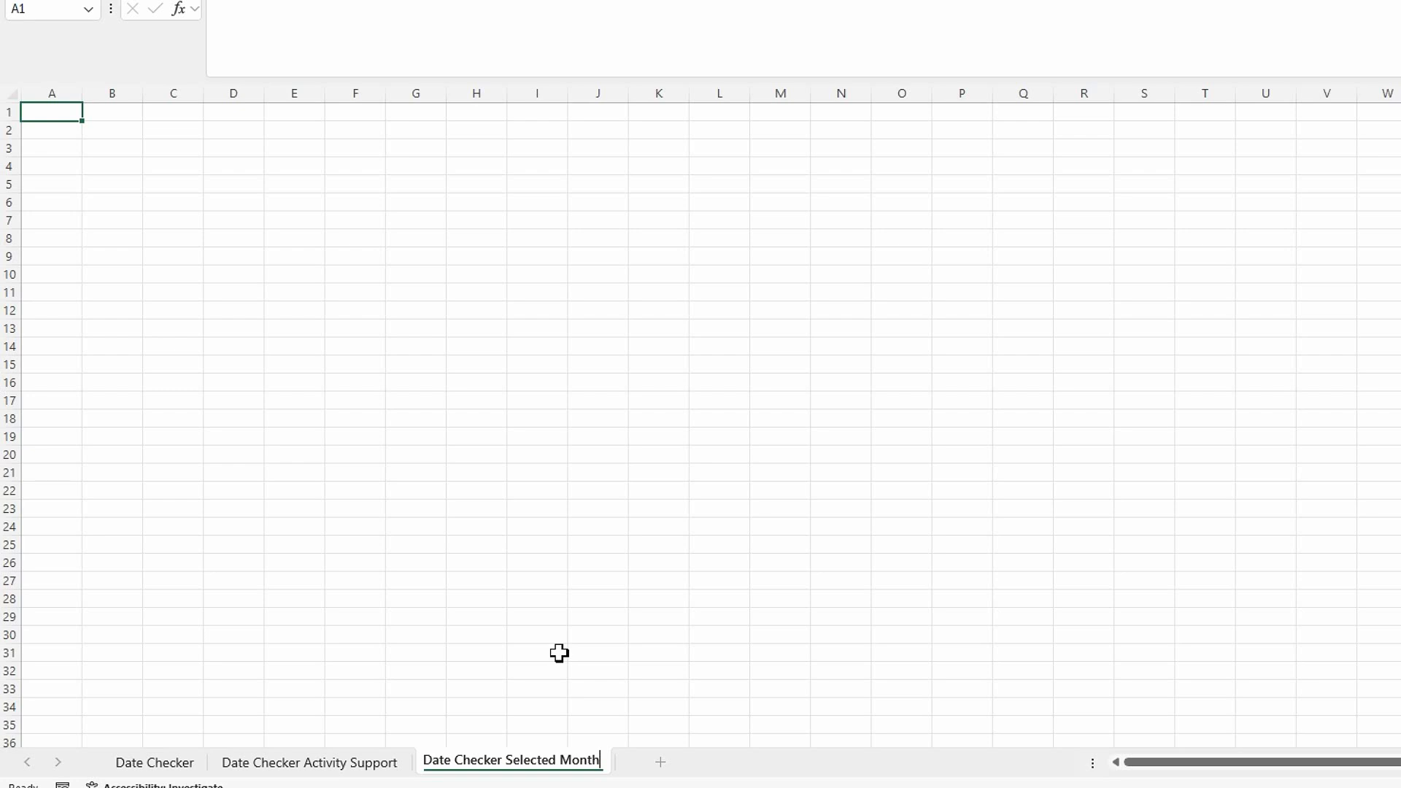
pyautogui.press('Return')
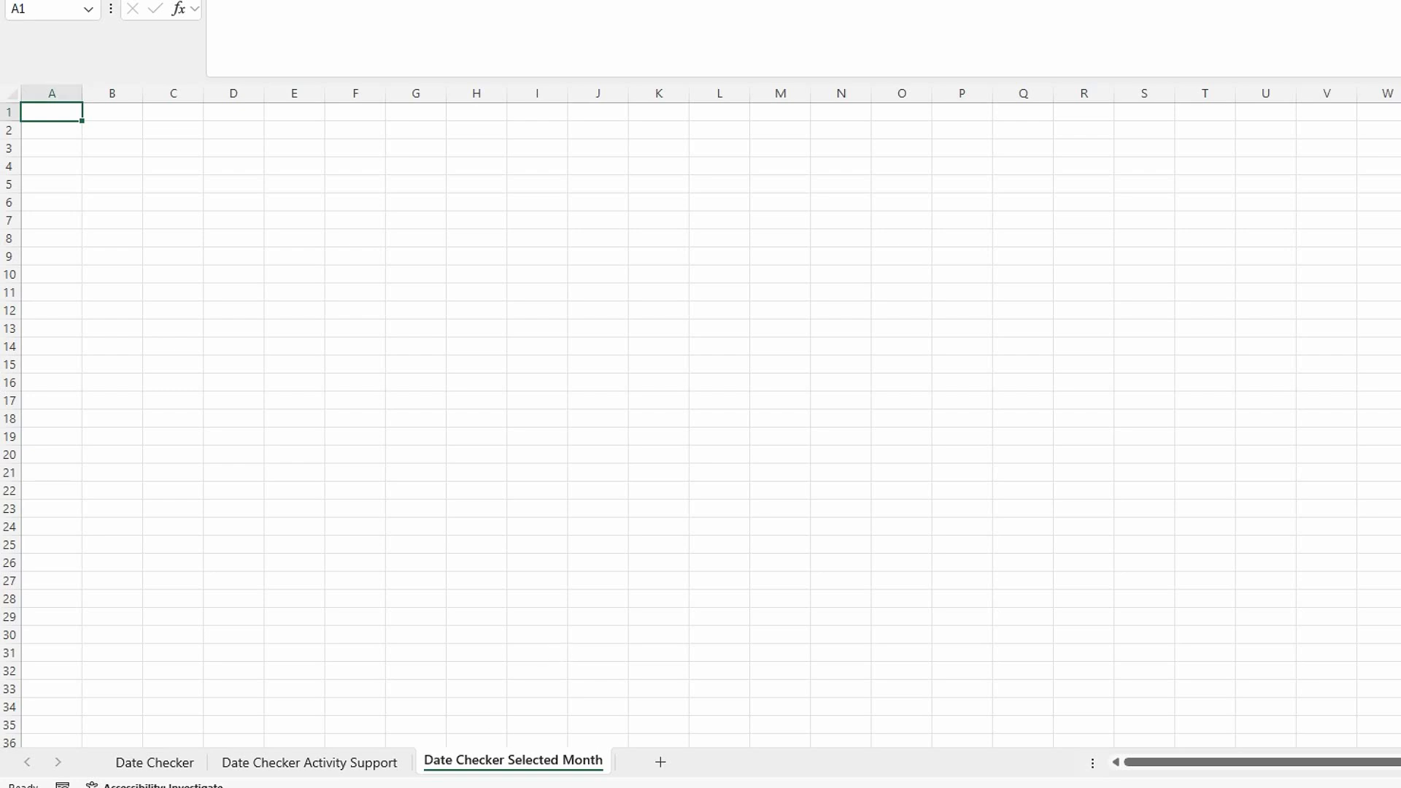
# Collapse the expanded formula bar to a single line.
pyautogui.hotkey('alt', 'Tab')
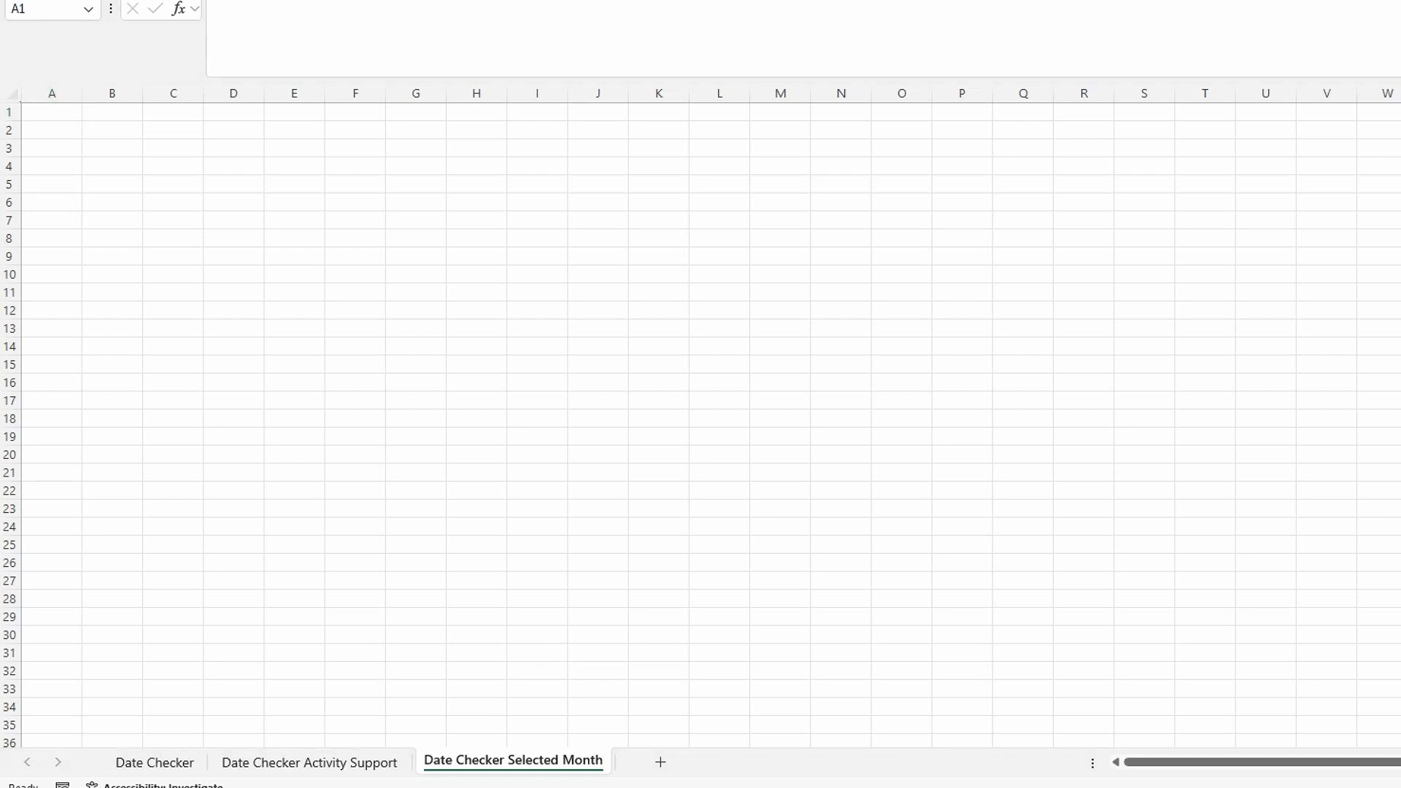
pyautogui.click(280, 298)
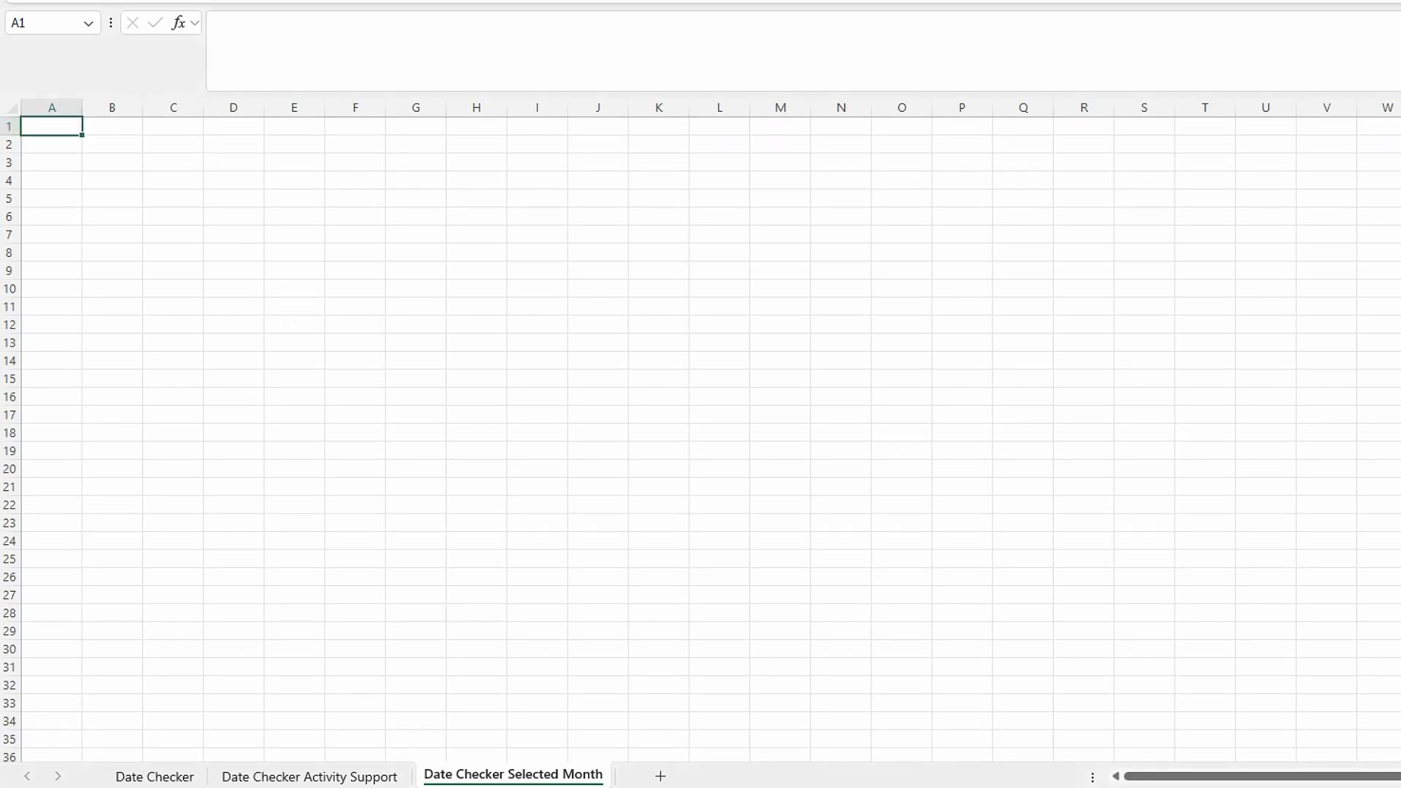
pyautogui.hotkey('ctrl', 'shift', 'u')
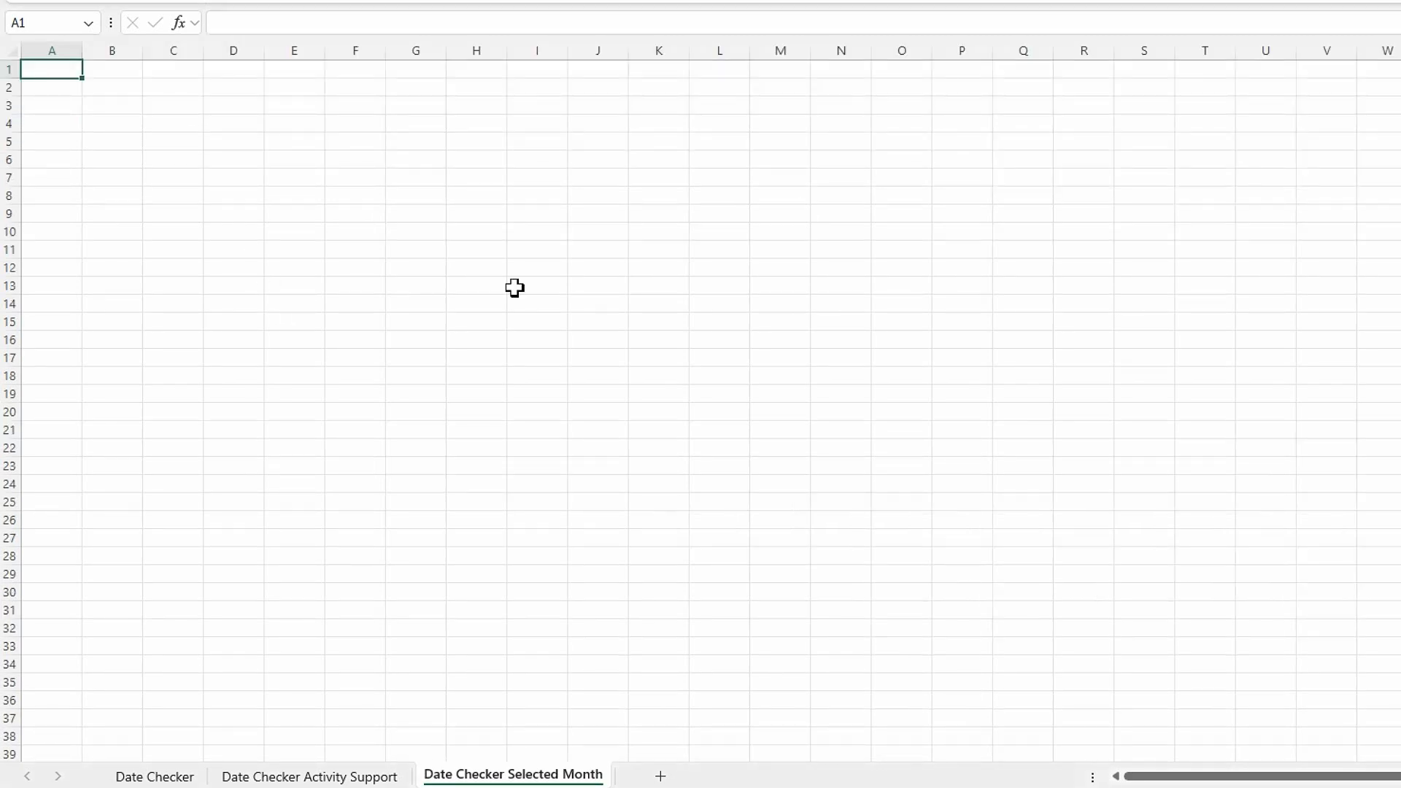
# Enter the label Start in cell B1 of the Date Checker Selected Month sheet.
pyautogui.click(481, 299)
pyautogui.click(109, 73)
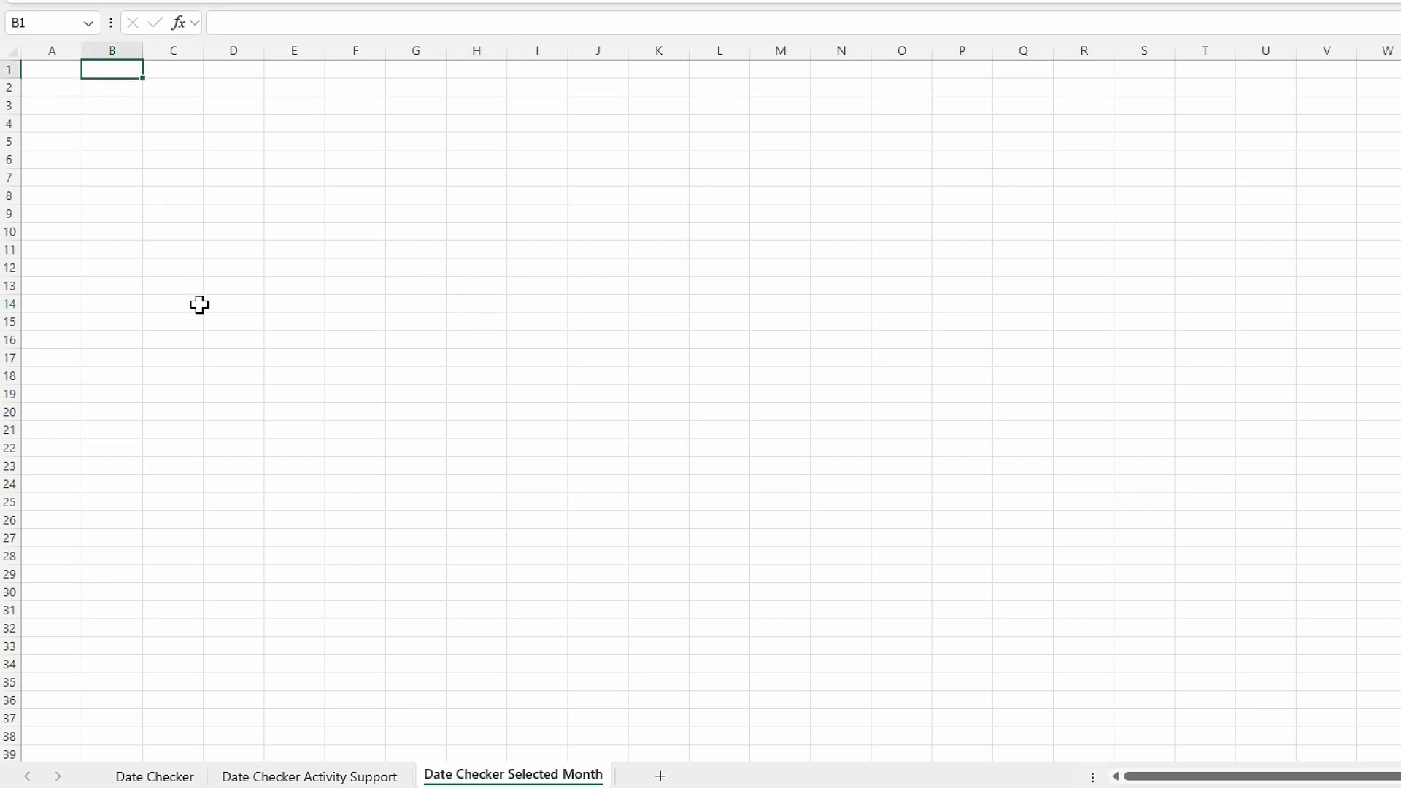
pyautogui.write('Start')
pyautogui.press('Tab')
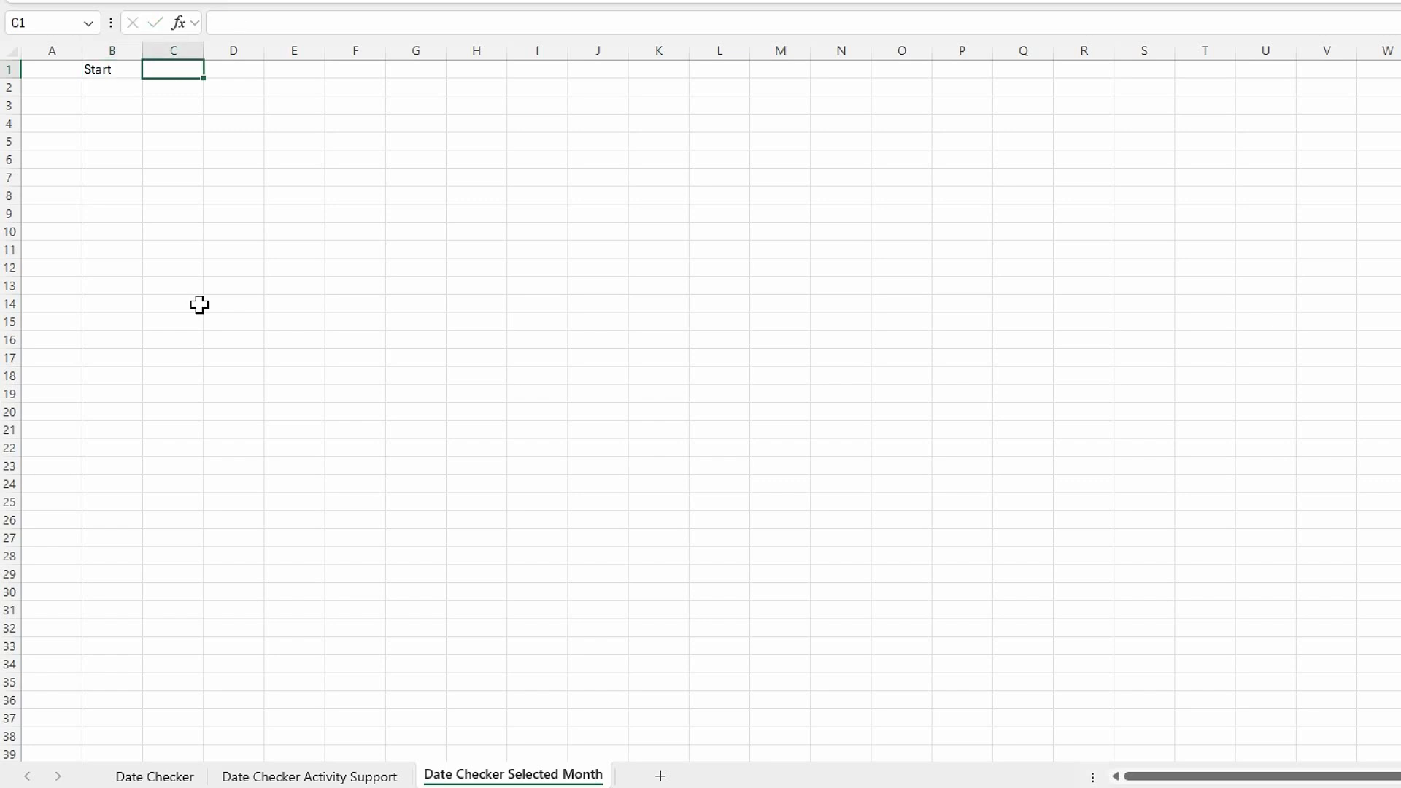
pyautogui.write('=date')
pyautogui.press('Tab')
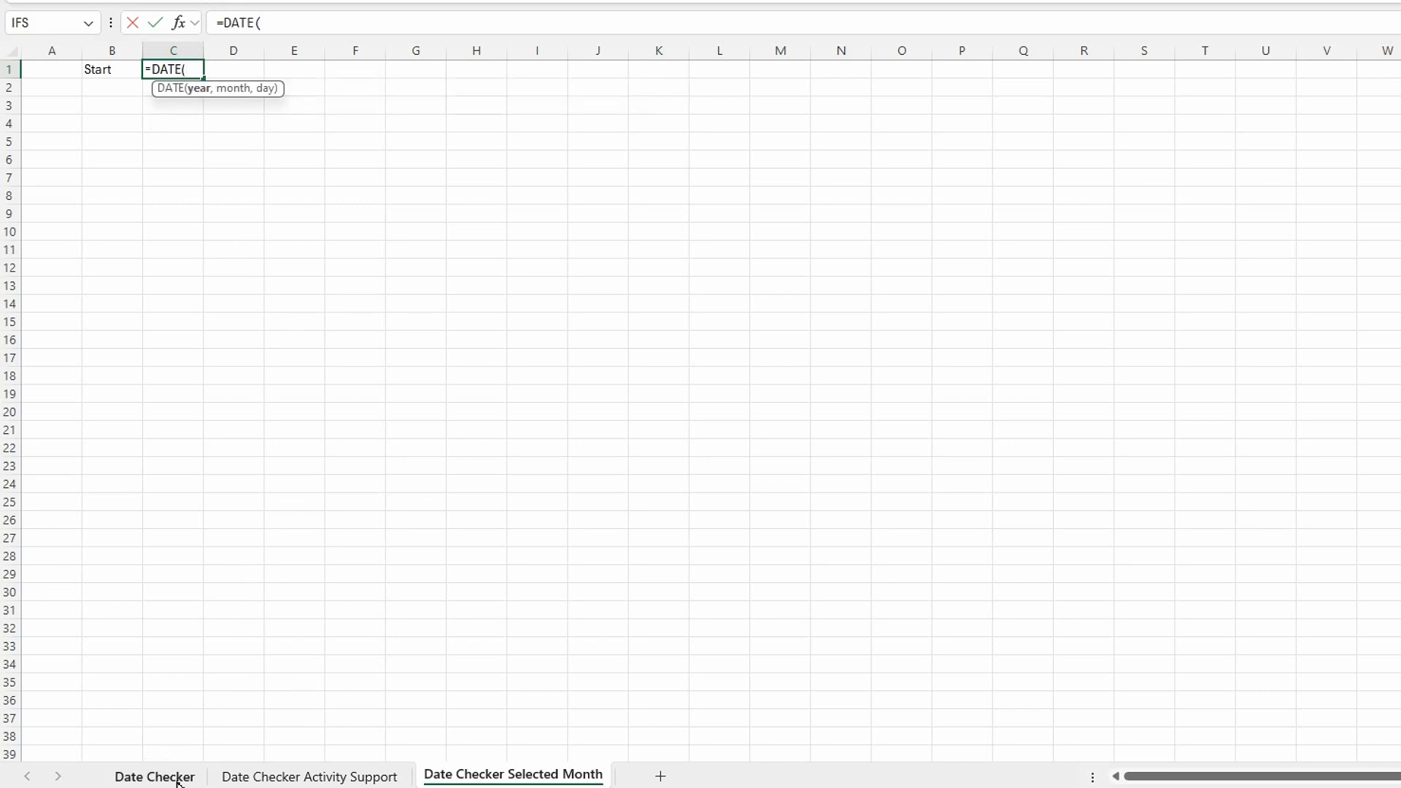
pyautogui.press('Escape')
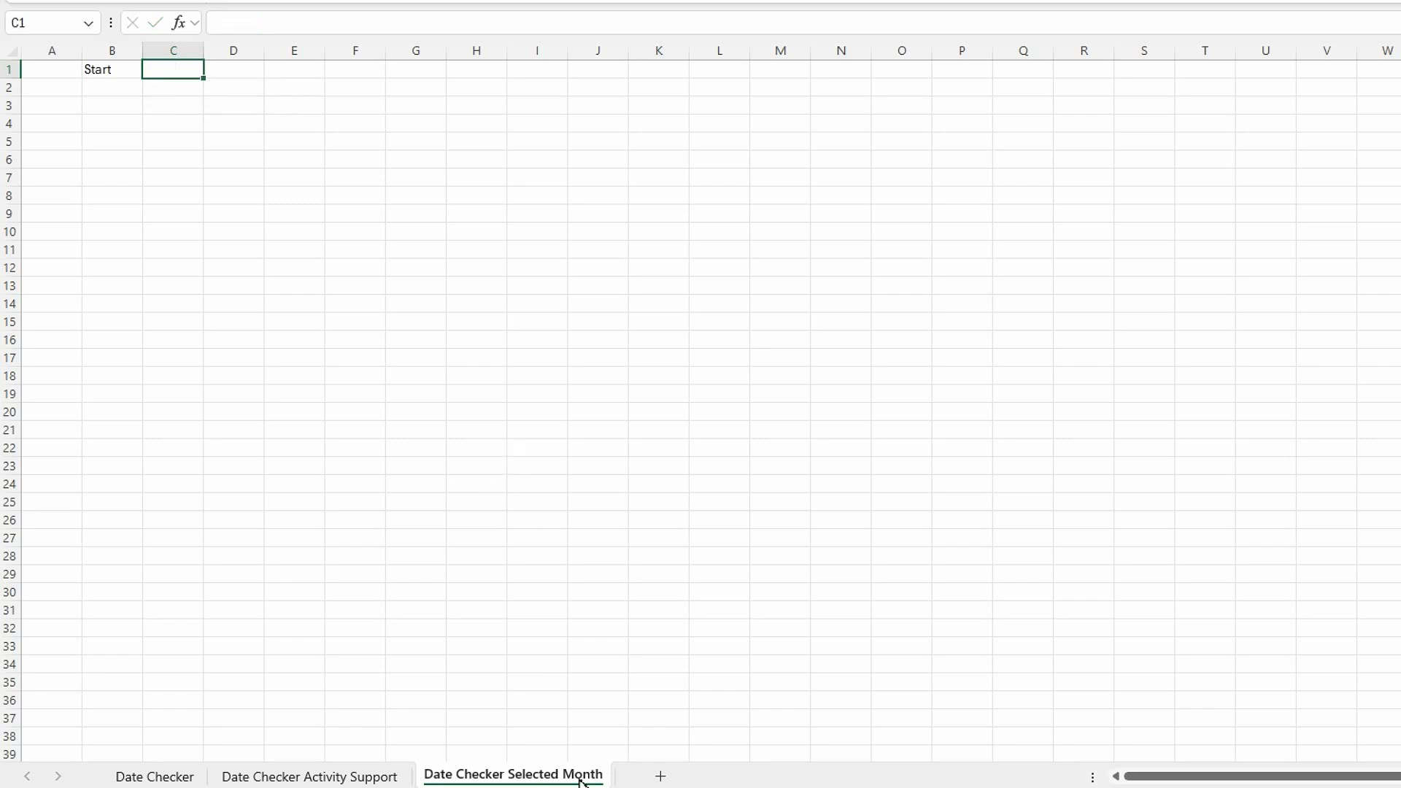
# Unhide the Date Checker Support sheet and move it directly before Date Checker Selected Month.
pyautogui.rightClick(500, 778)
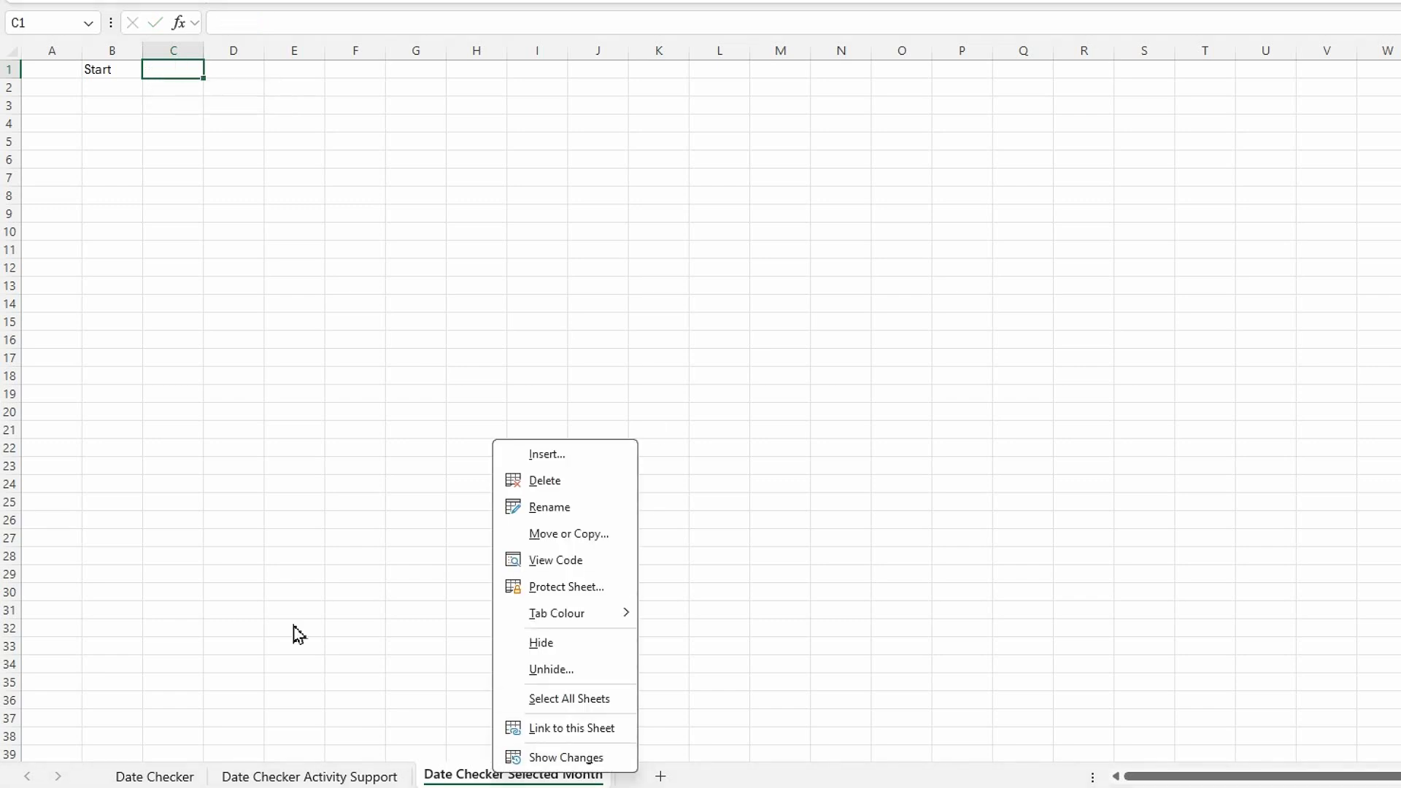
pyautogui.click(540, 670)
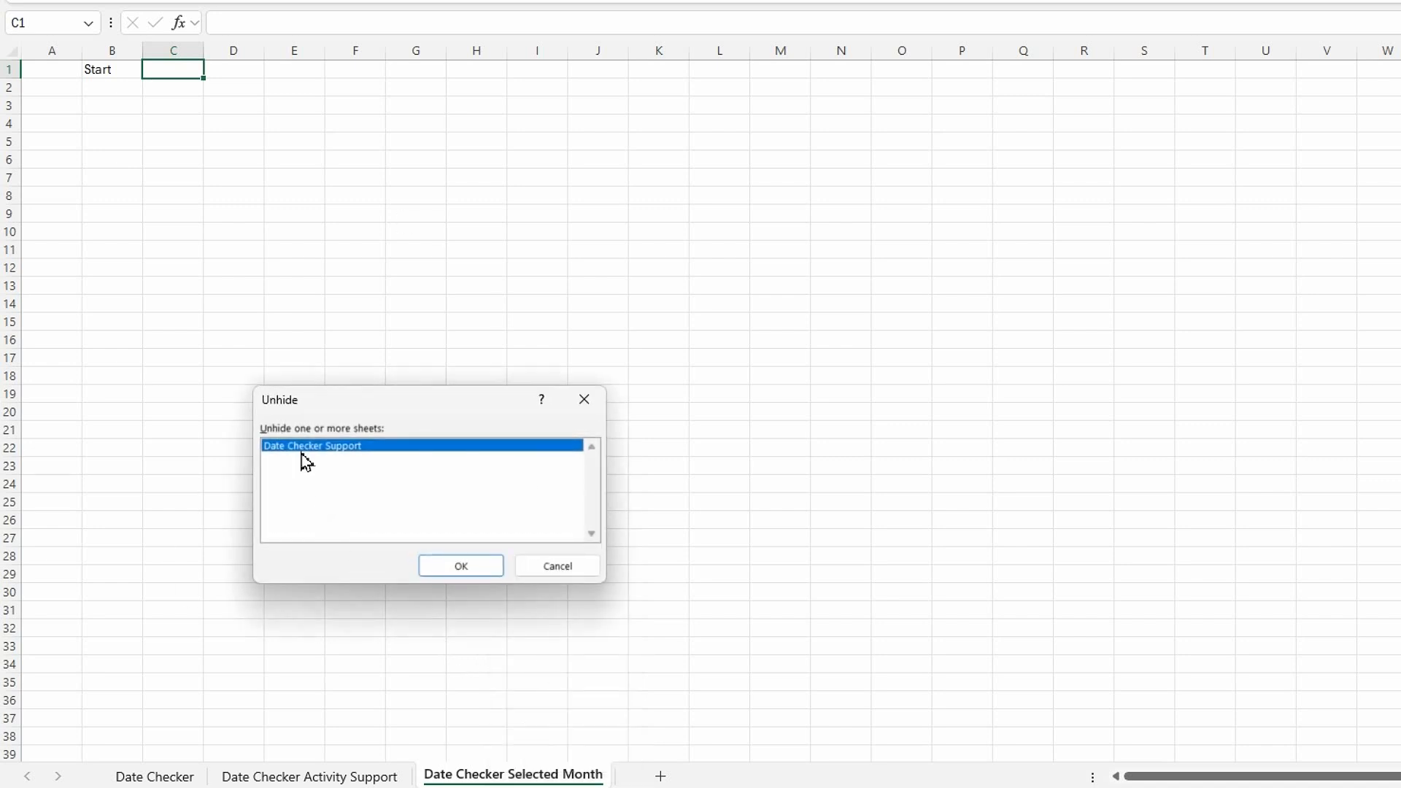
pyautogui.click(459, 568)
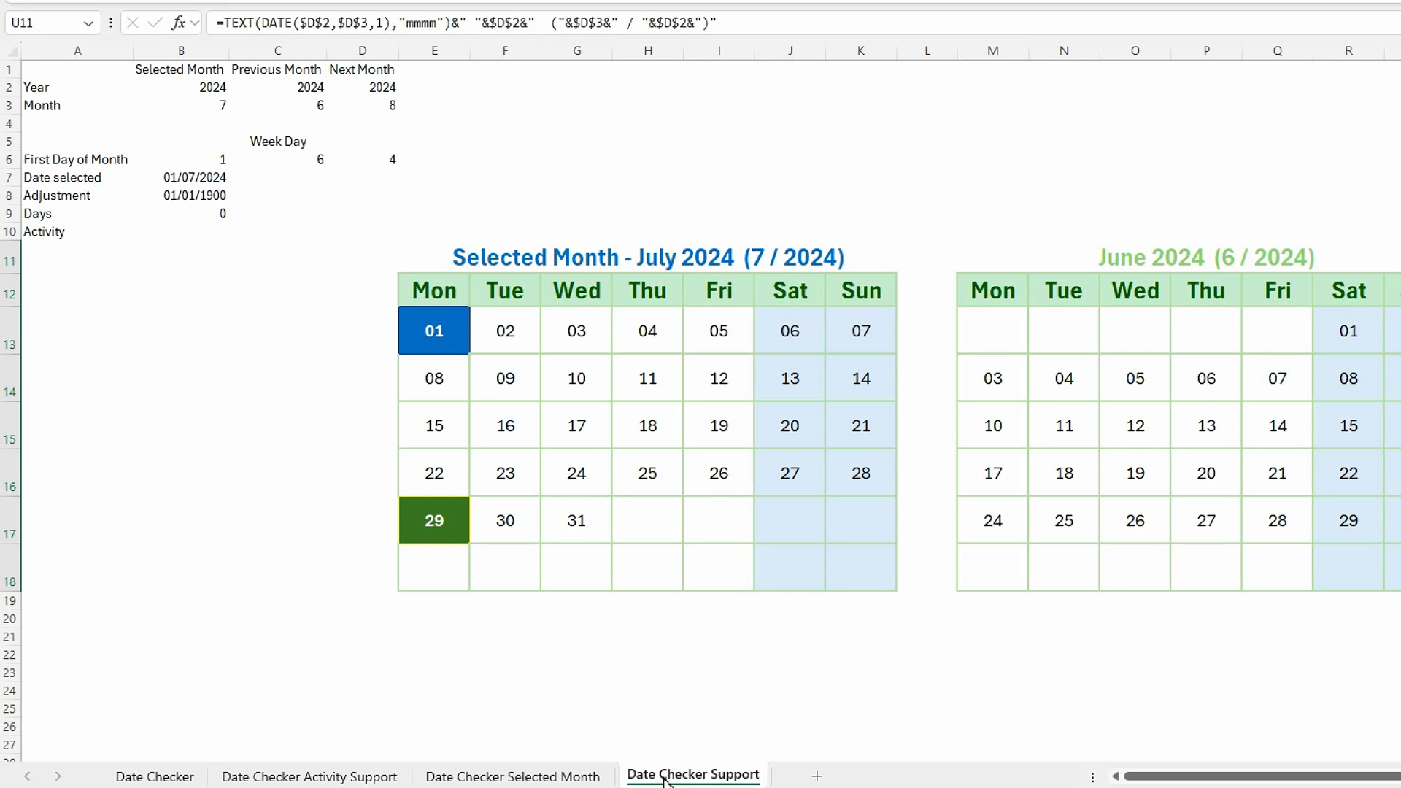
pyautogui.moveTo(667, 779); pyautogui.dragTo(496, 775)
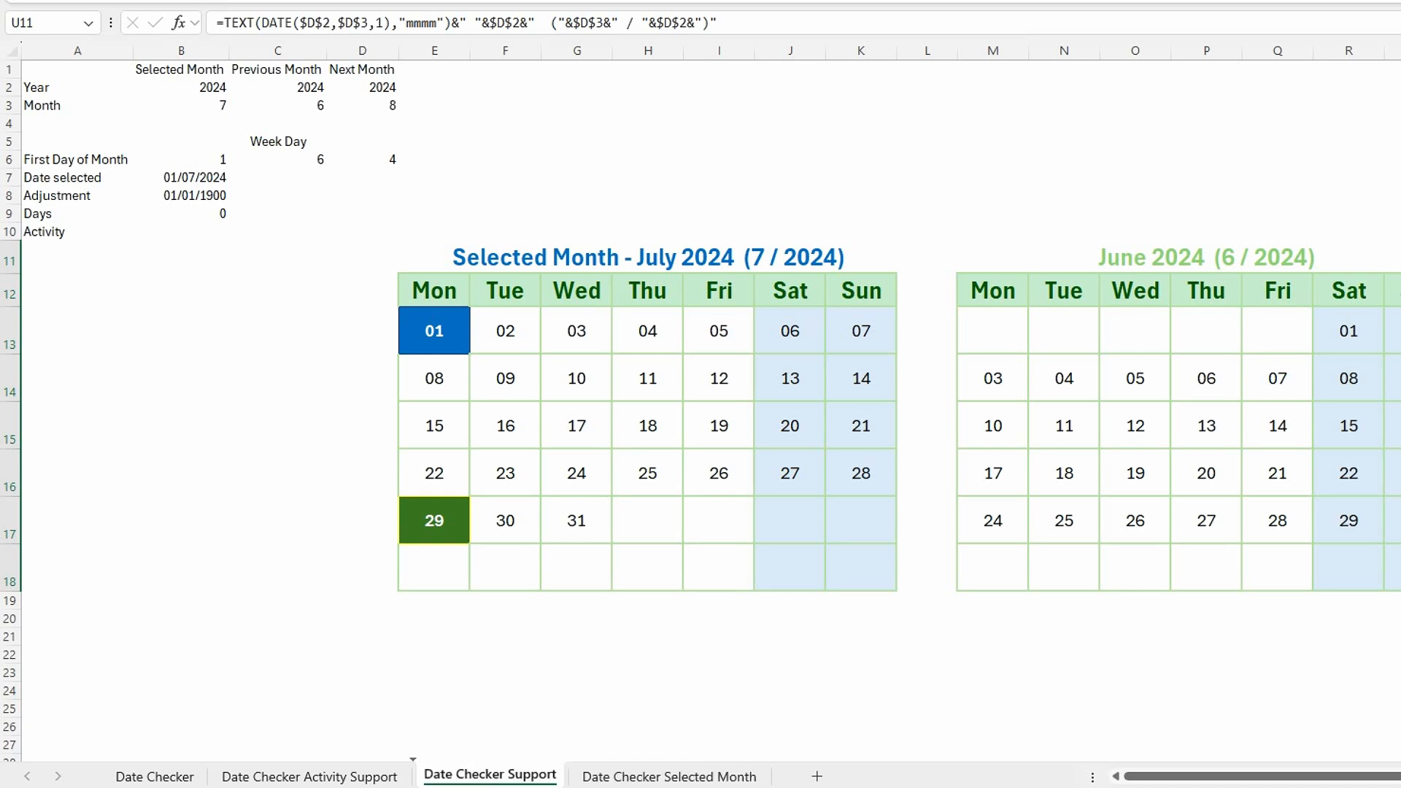
# In C1 of Date Checker Selected Month, enter =DATE('Date Checker Support'!$B$2,'Date Checker Support'!$B$3,1) as the start date.
pyautogui.click(643, 778)
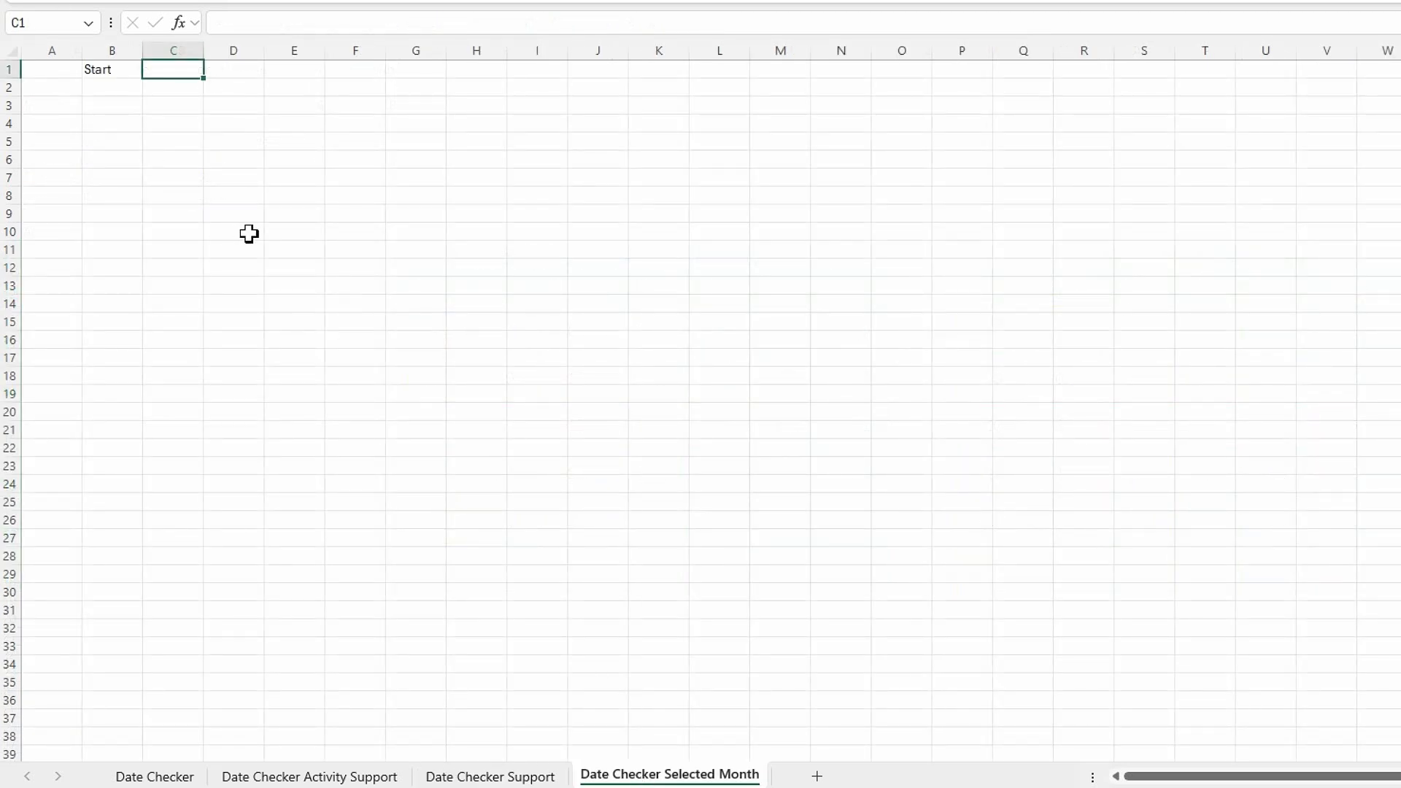
pyautogui.write('=dat')
pyautogui.press('Tab')
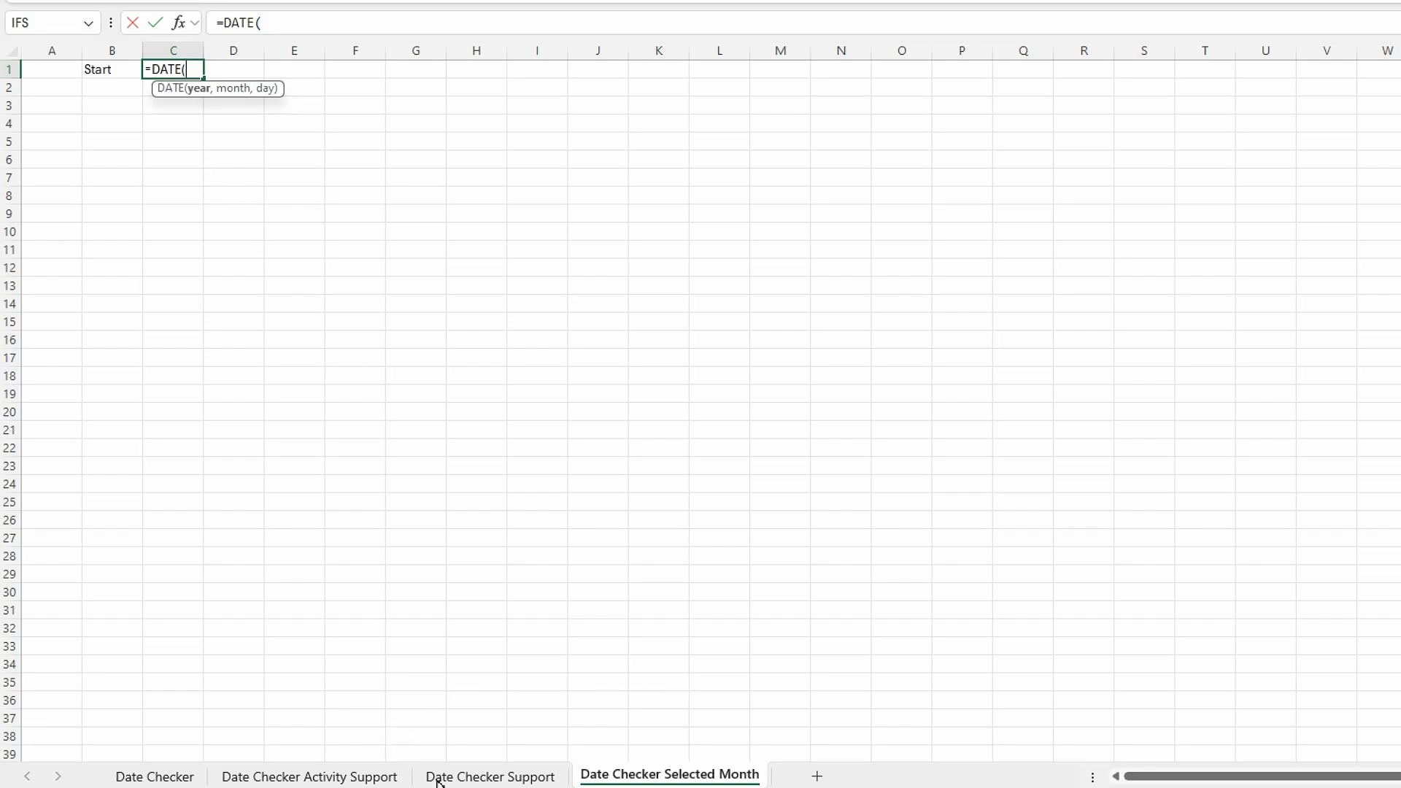
pyautogui.click(490, 776)
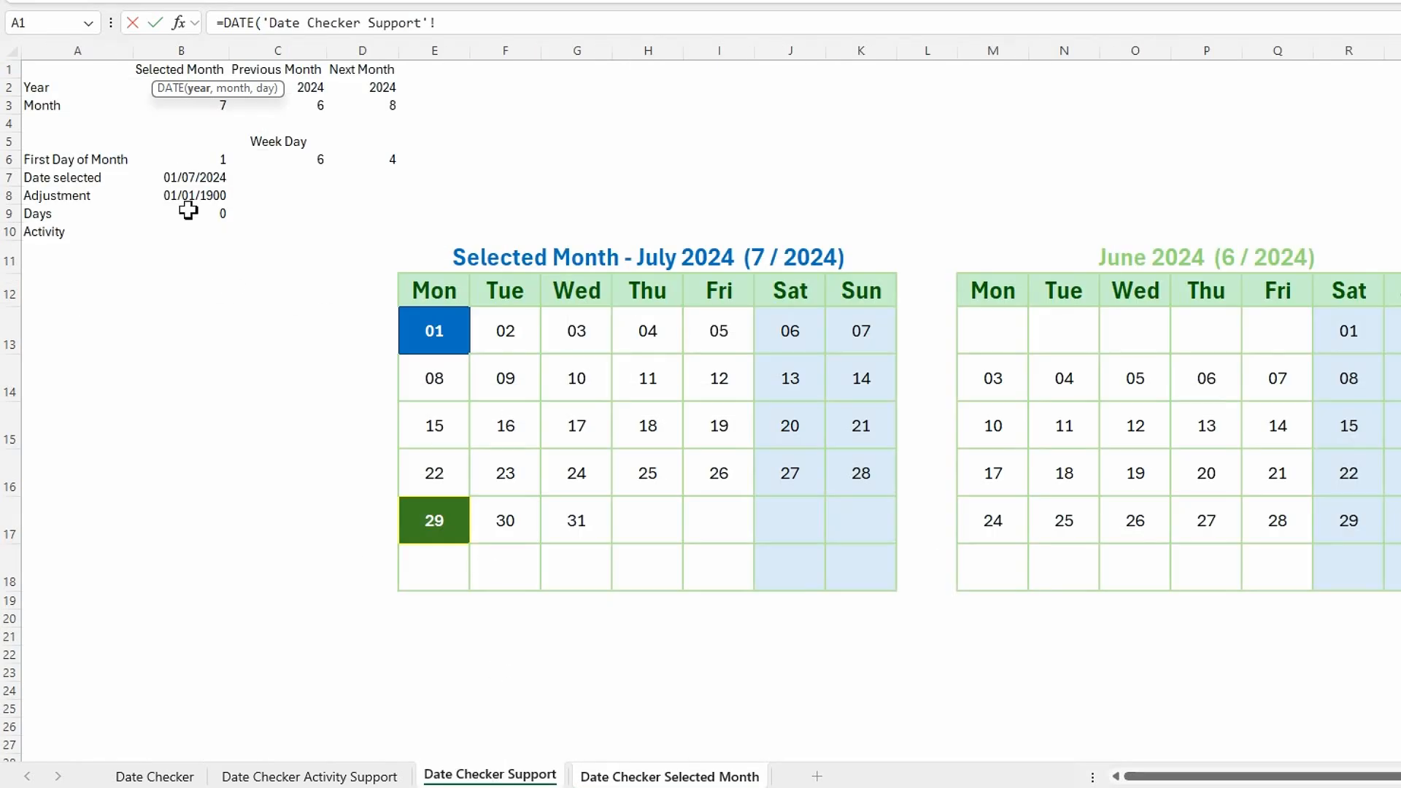
pyautogui.moveTo(245, 95); pyautogui.dragTo(361, 46)
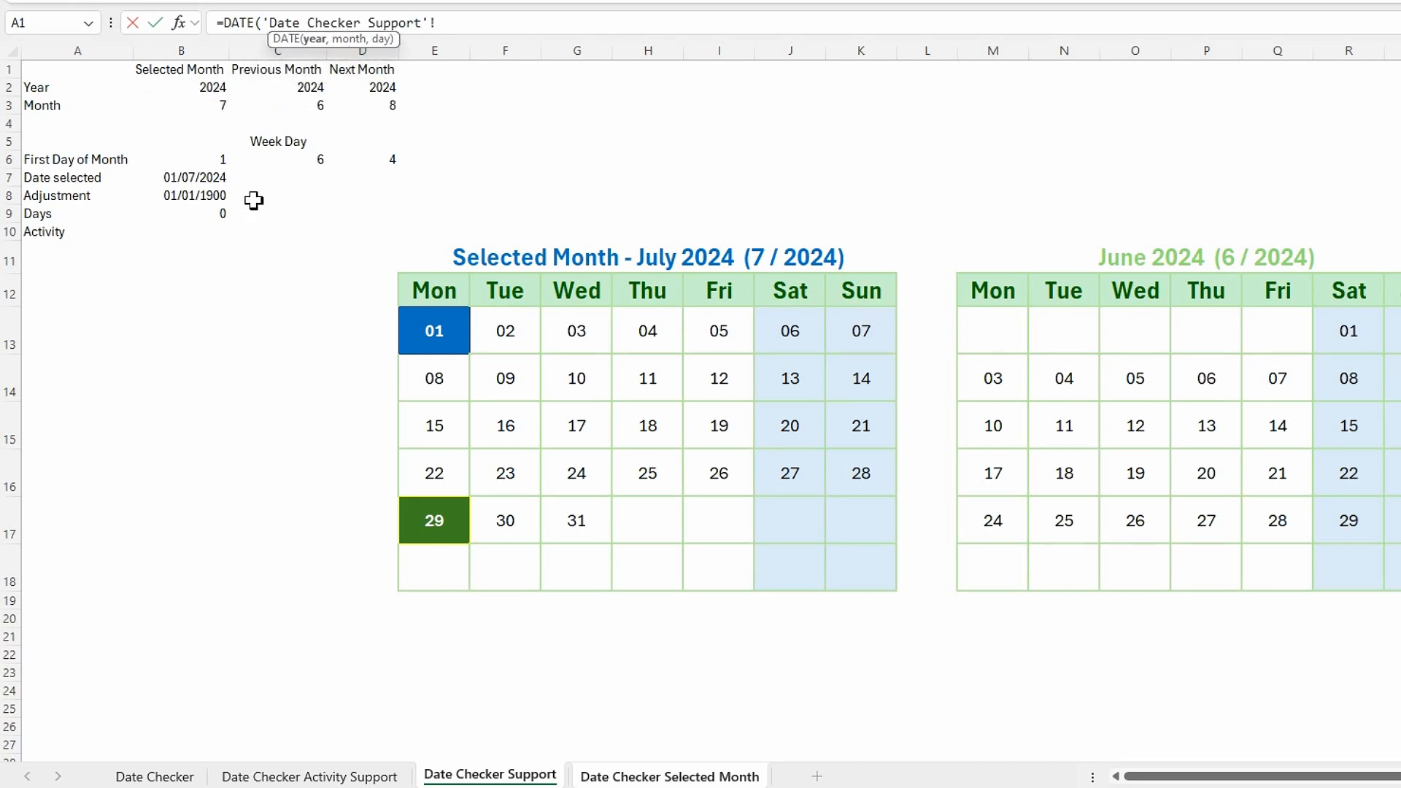
pyautogui.click(184, 86)
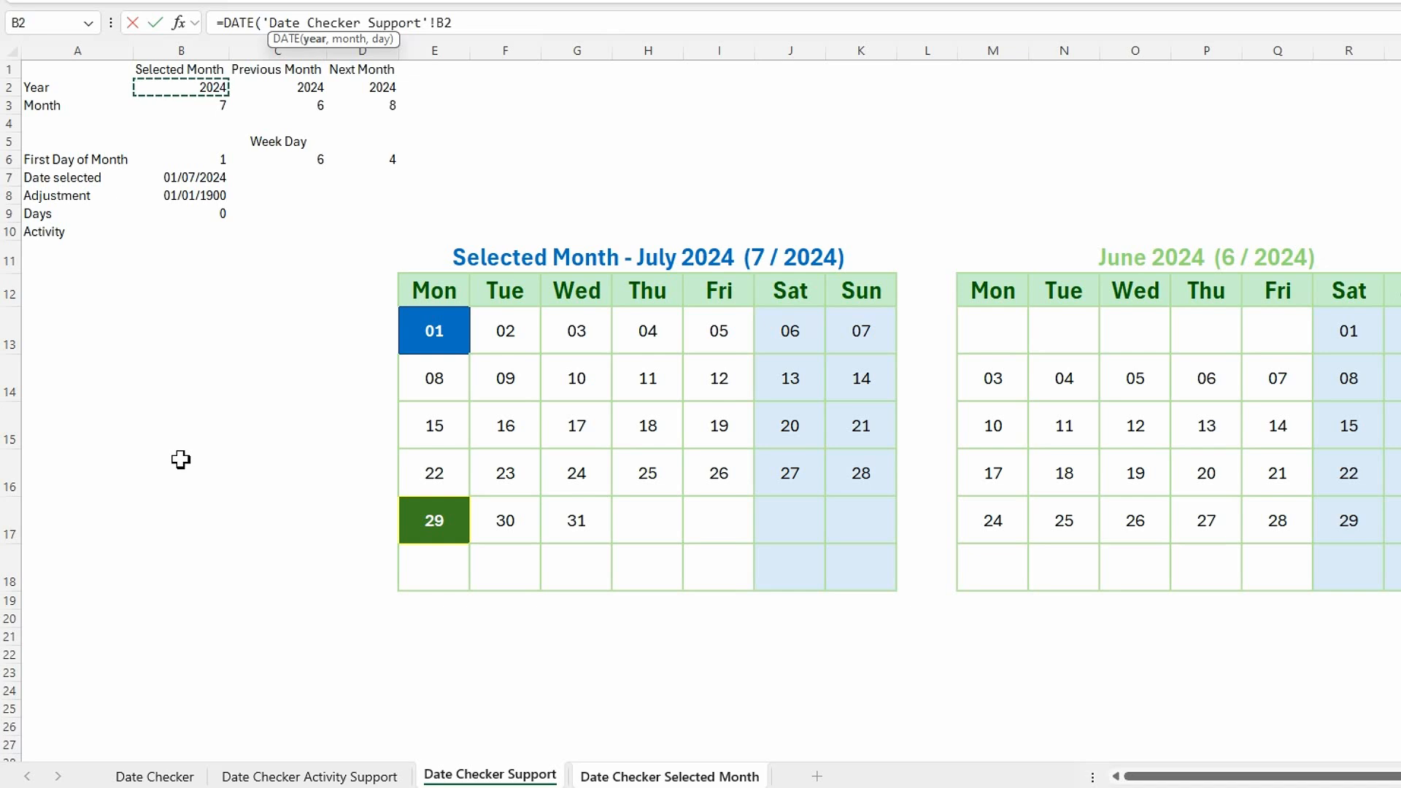
pyautogui.press('F4')
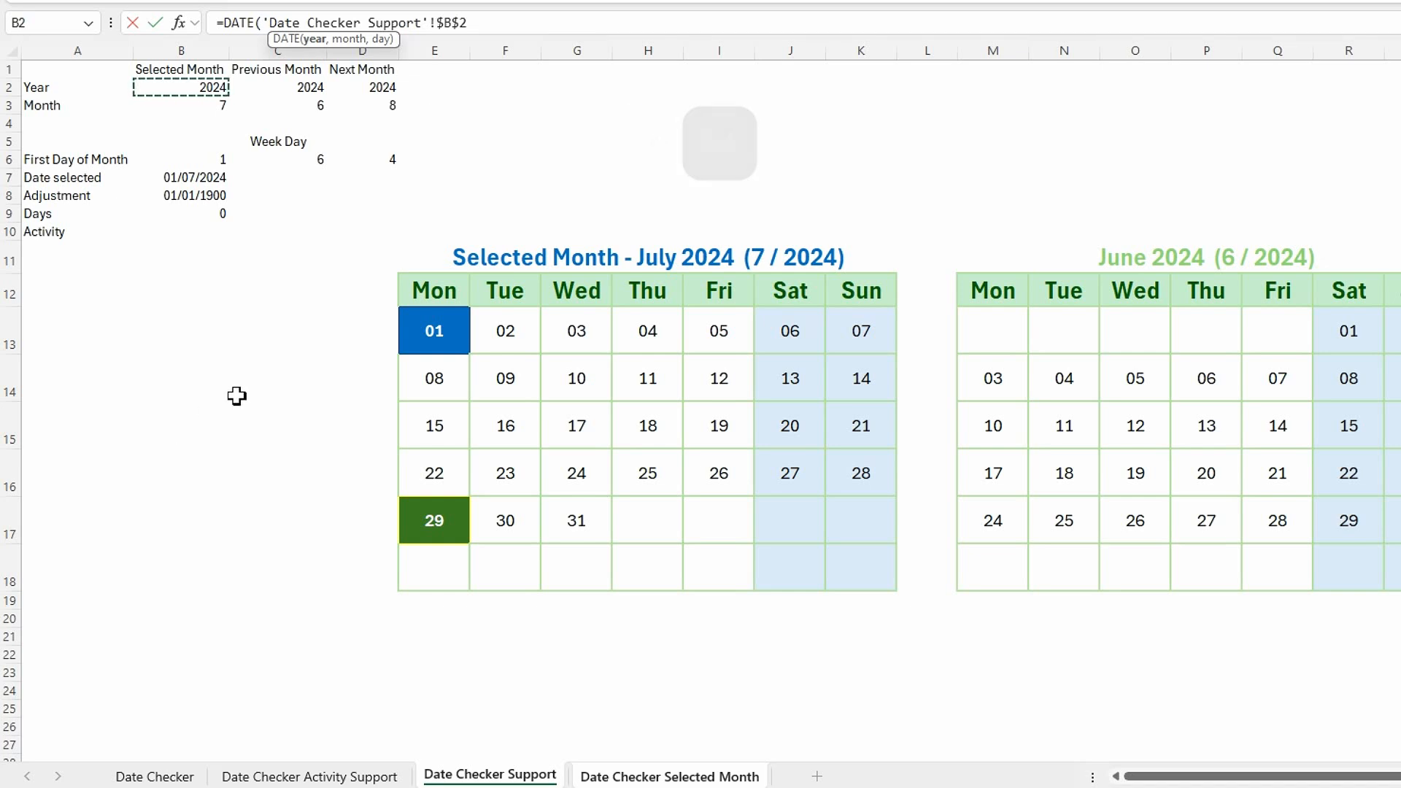
pyautogui.write(',')
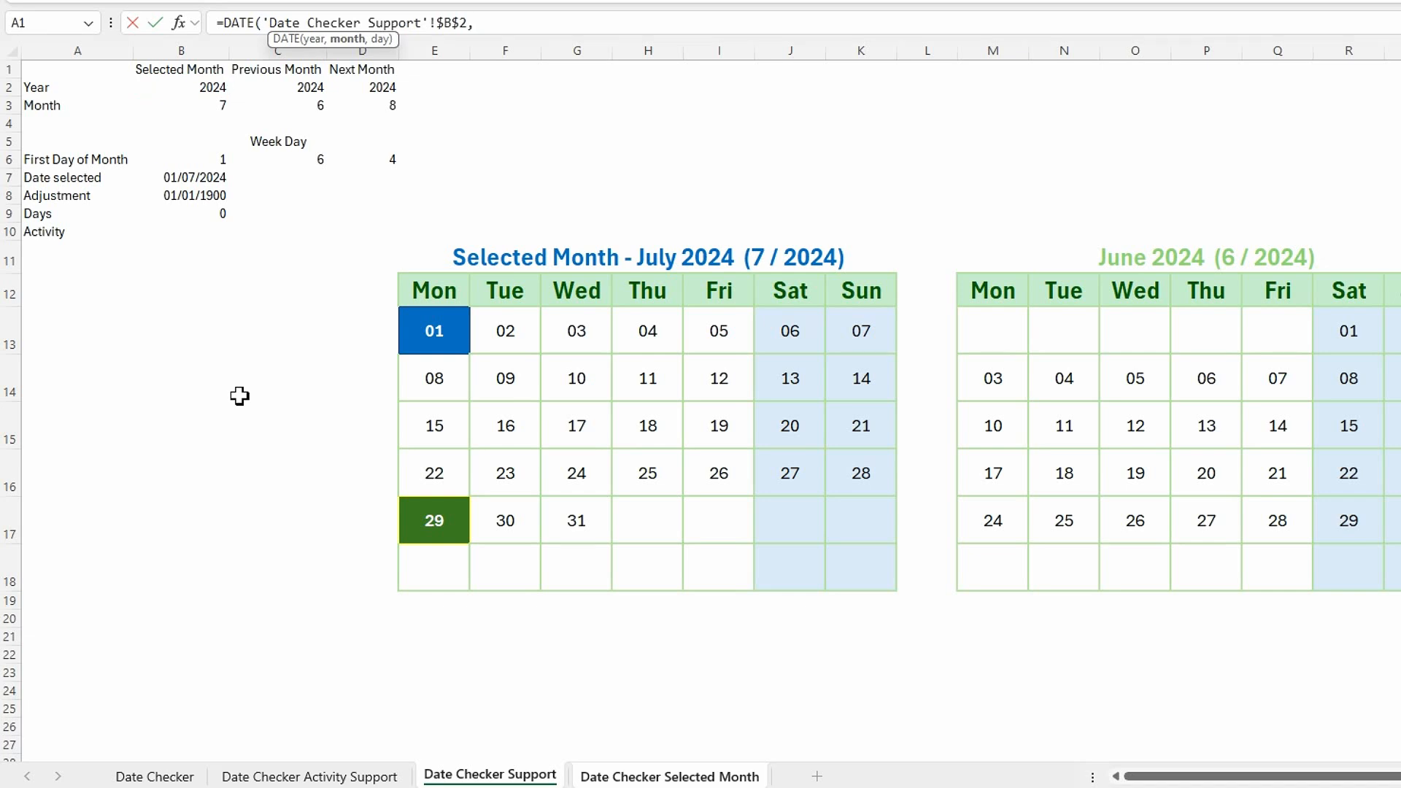
pyautogui.click(208, 107)
pyautogui.press('F4')
pyautogui.write(',1')
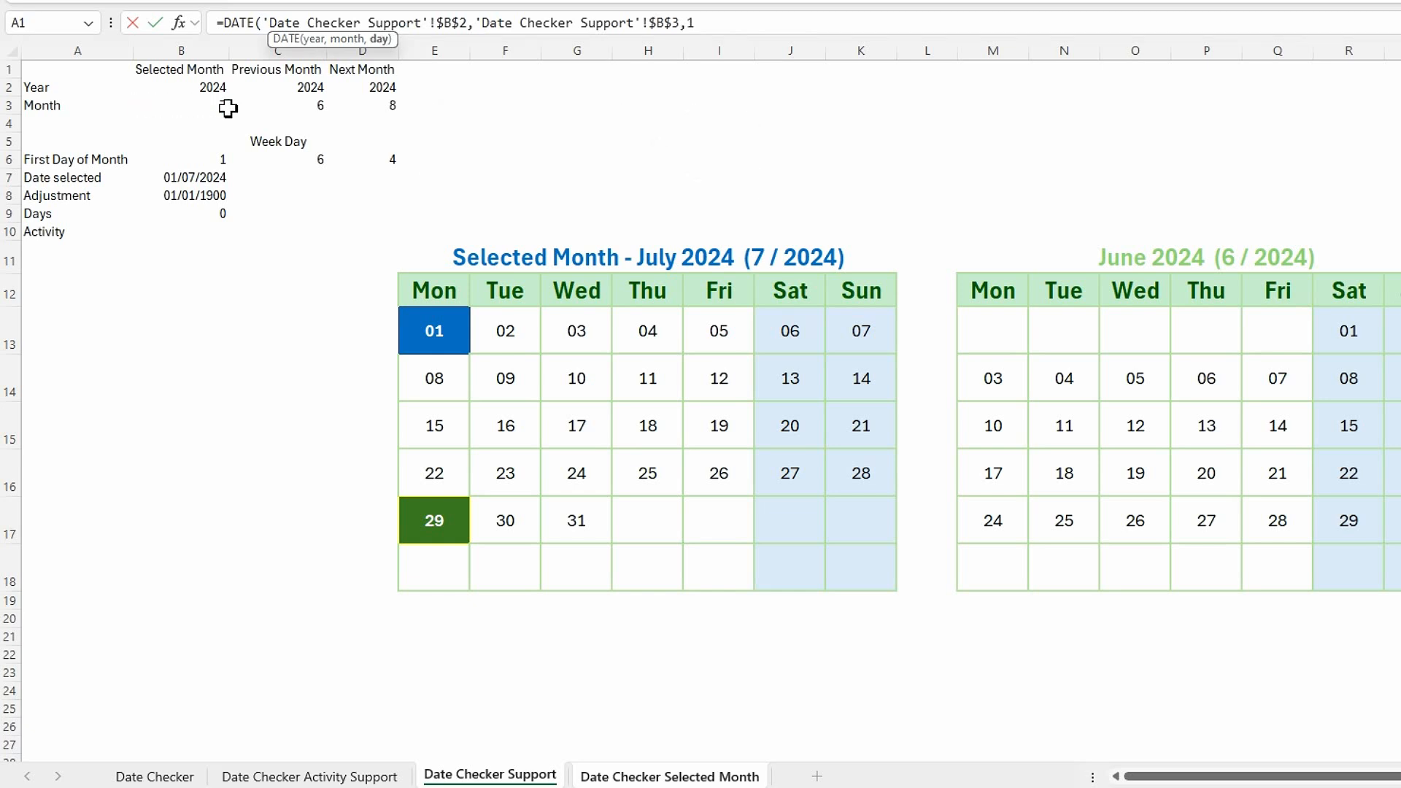
pyautogui.write(')')
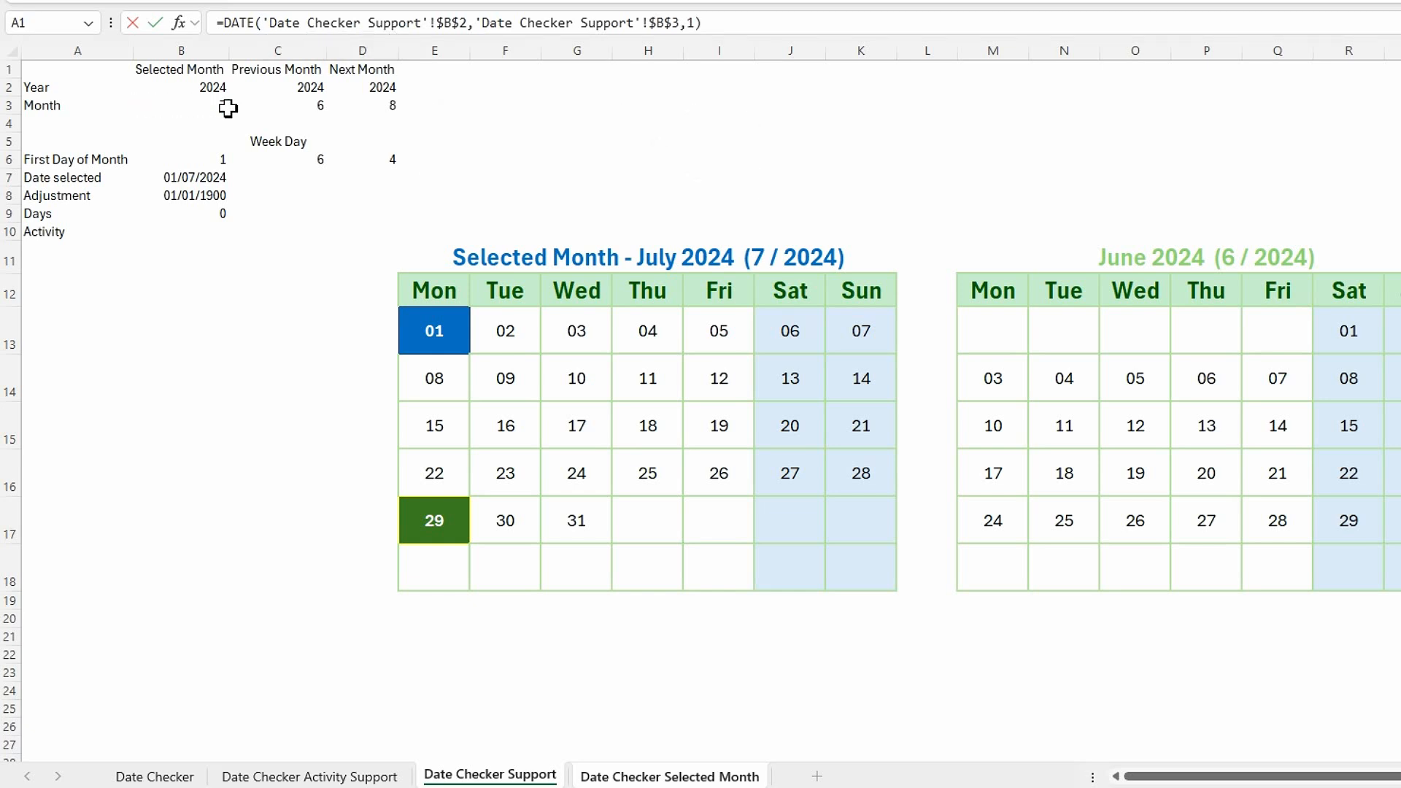
pyautogui.press('Return')
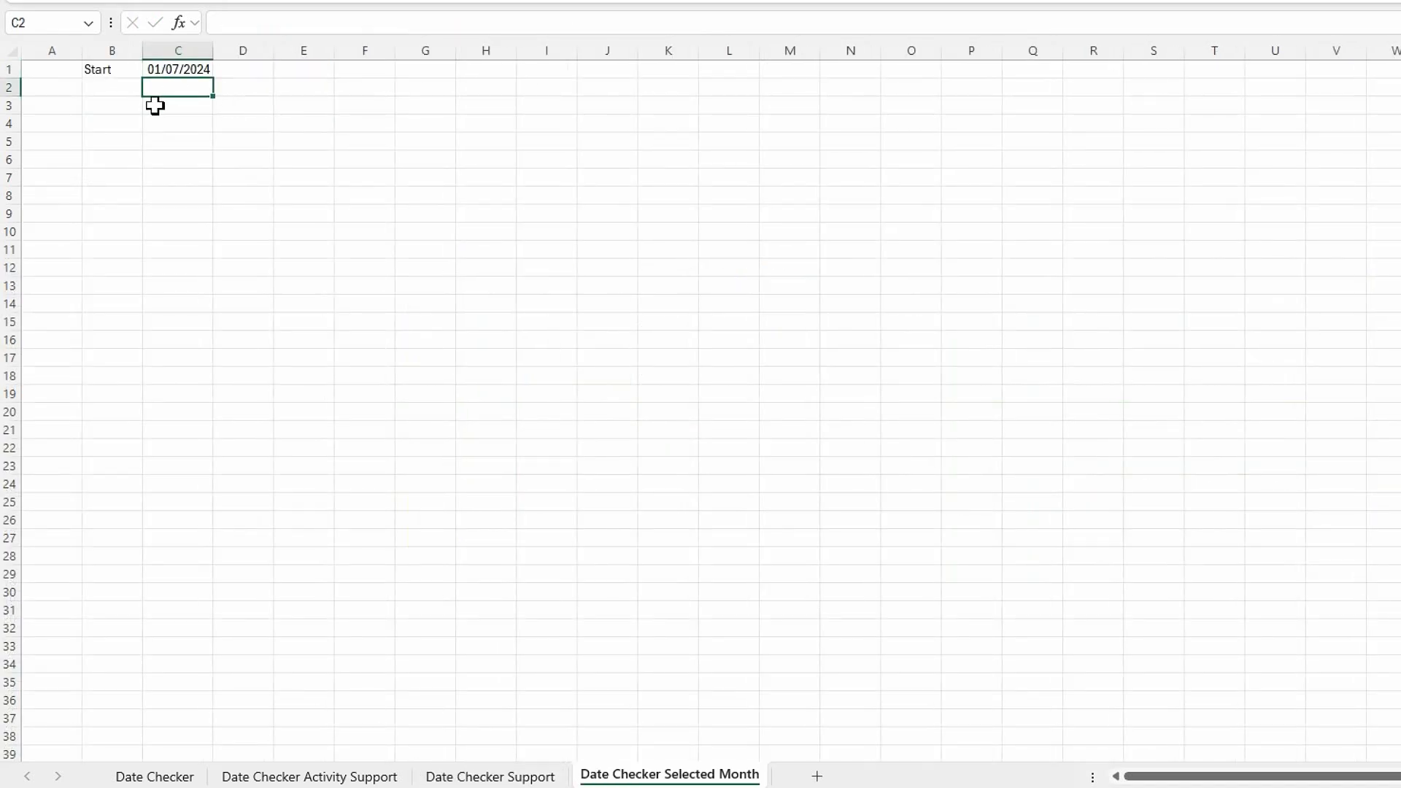
# Enter the label Finish in cell D1, beside the start date.
pyautogui.click(189, 68)
pyautogui.click(252, 73)
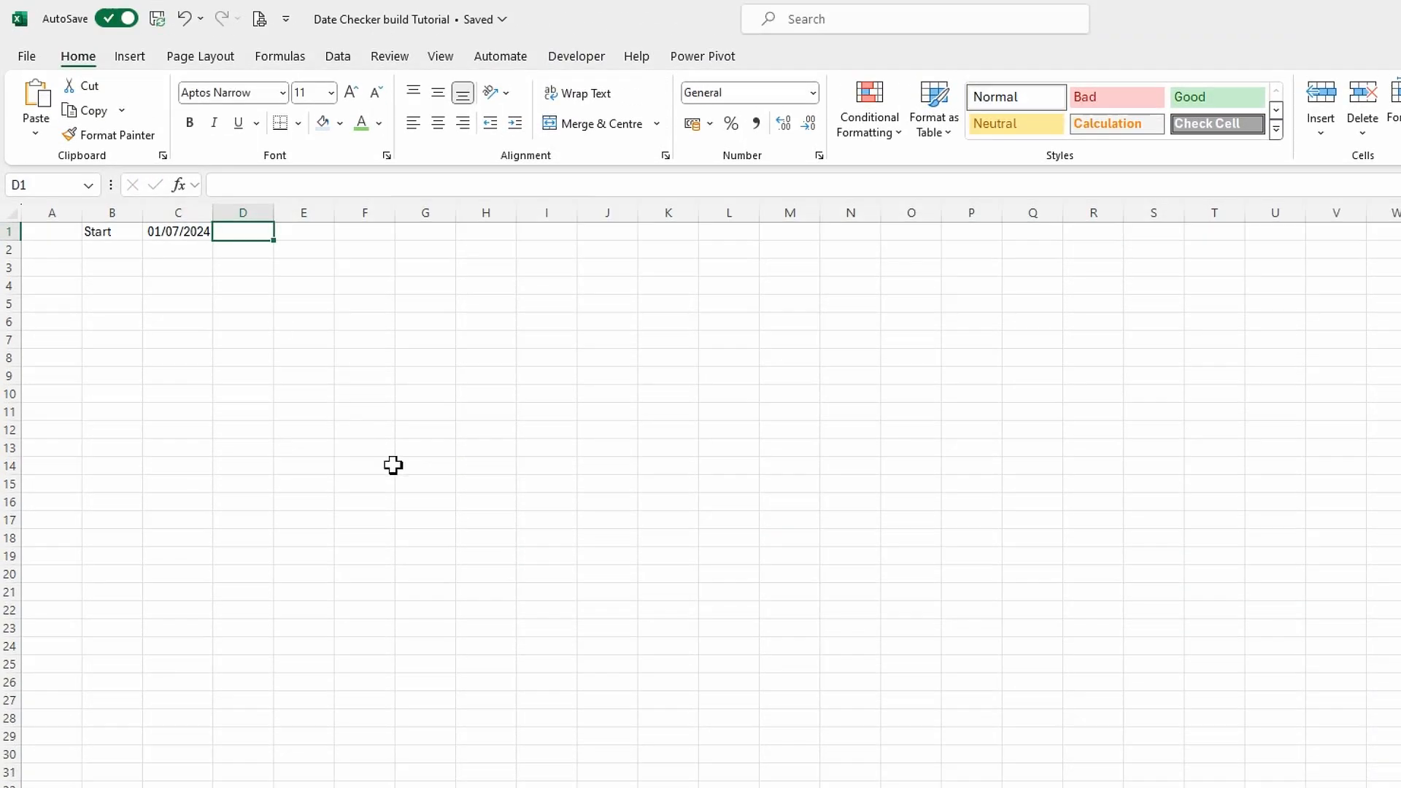
pyautogui.write('Finish')
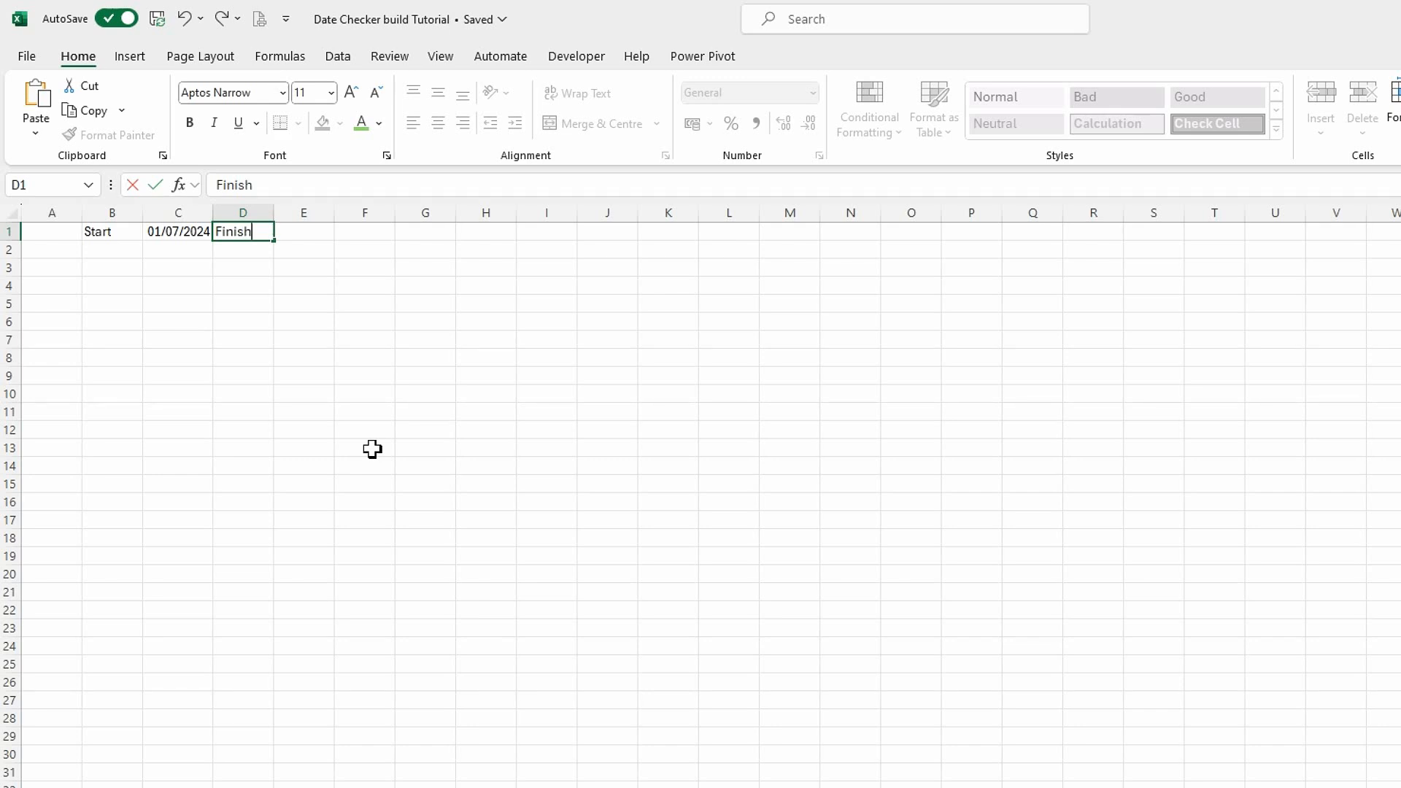
pyautogui.press('Tab')
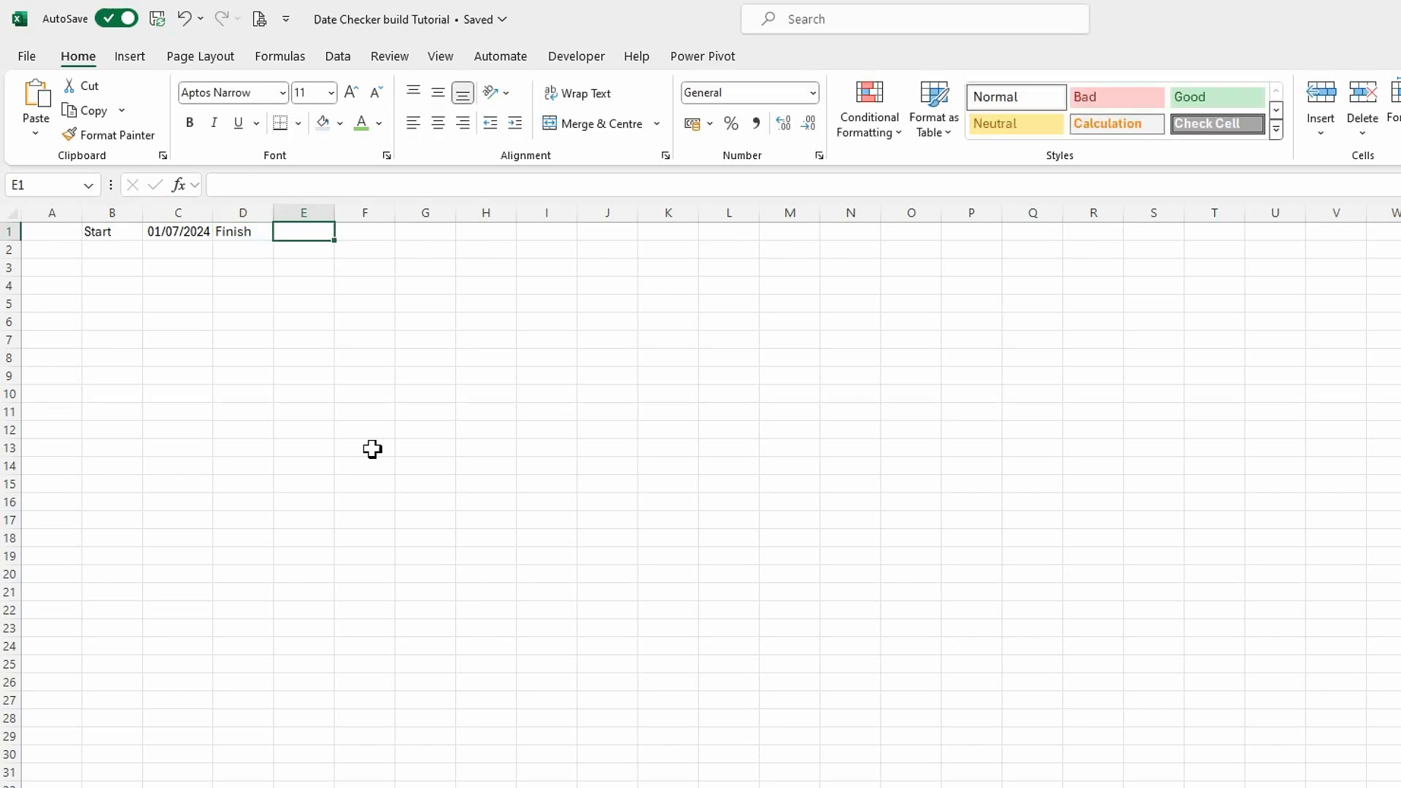
# Calculate the last day of the start date's month in E1 with =EOMONTH(C1,0).
pyautogui.write('=')
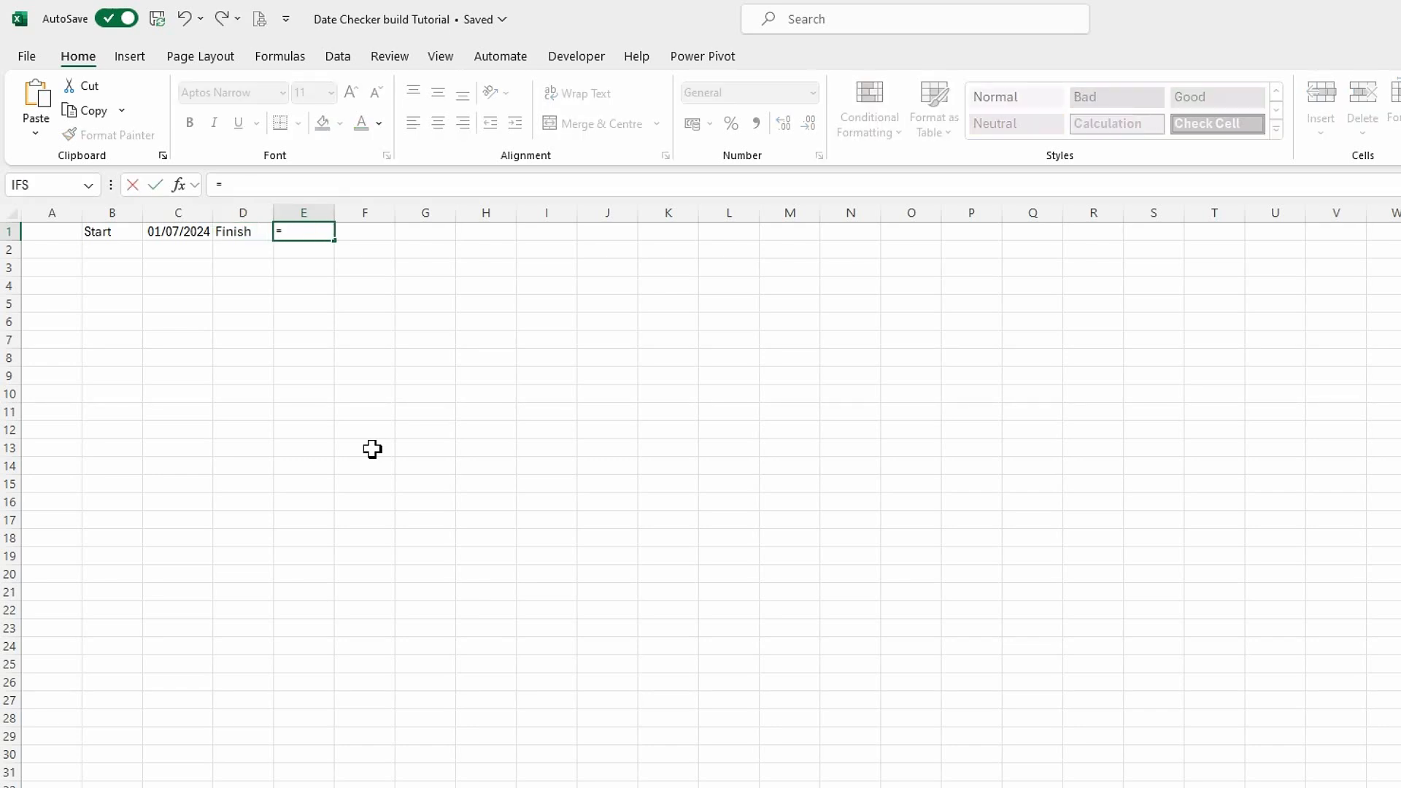
pyautogui.write('e')
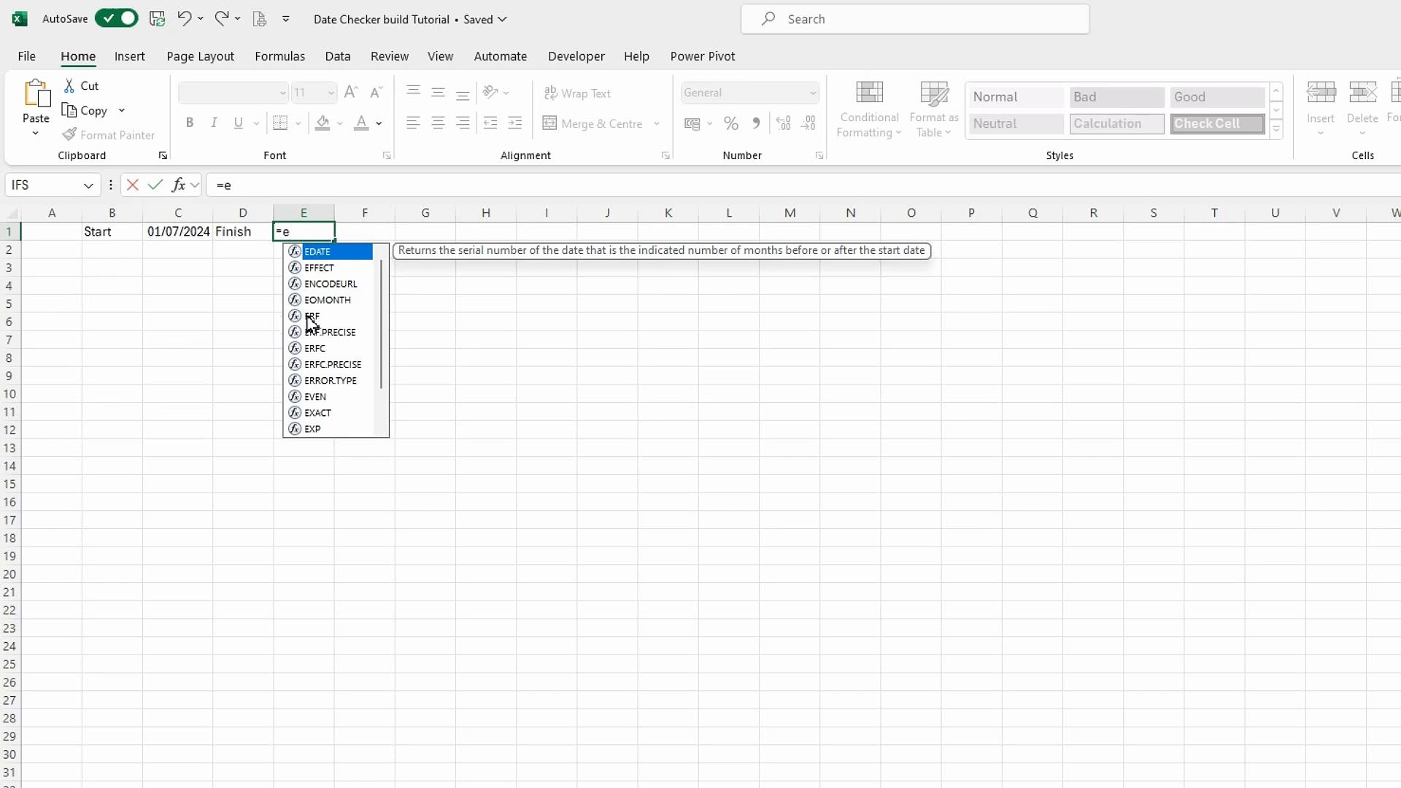
pyautogui.click(330, 301)
pyautogui.doubleClick(330, 301)
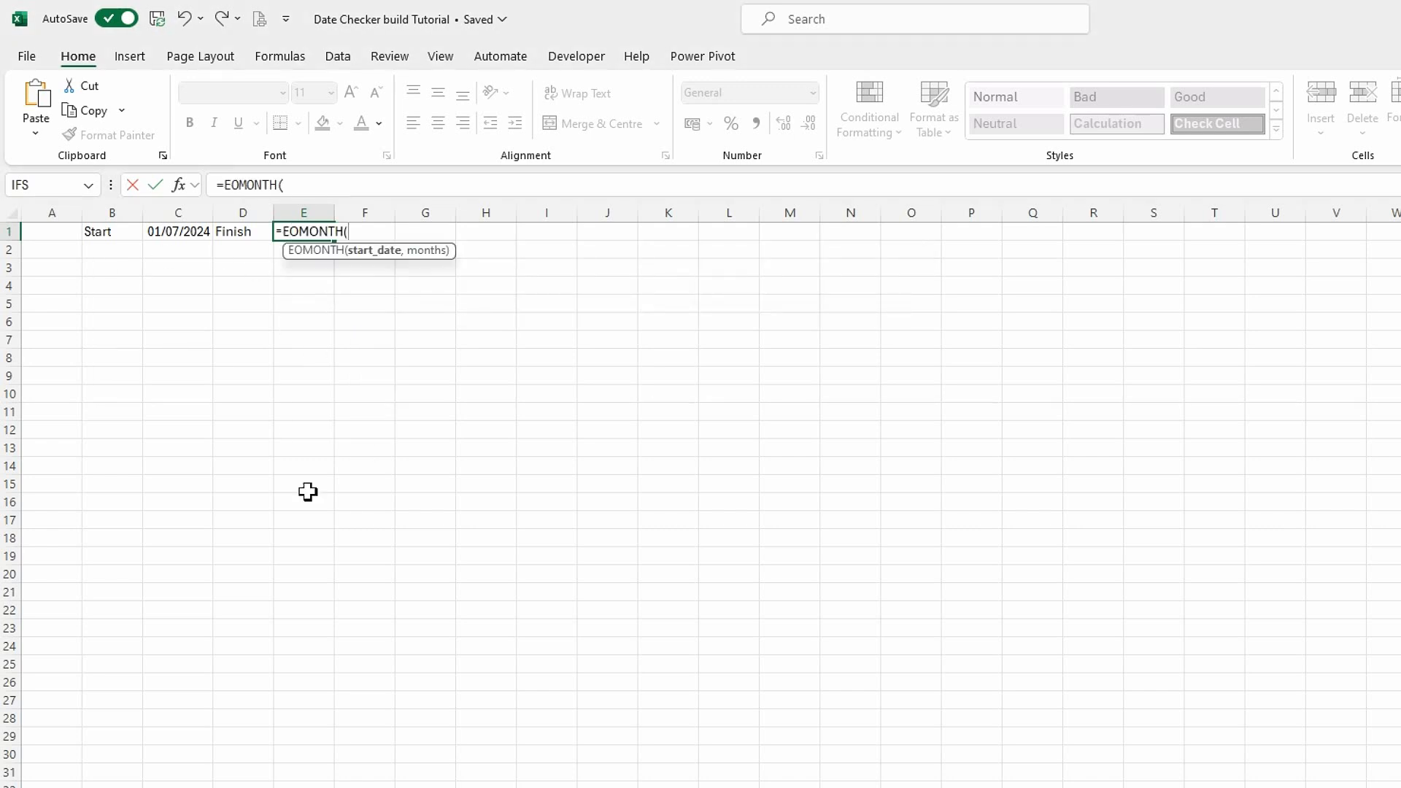
pyautogui.click(177, 235)
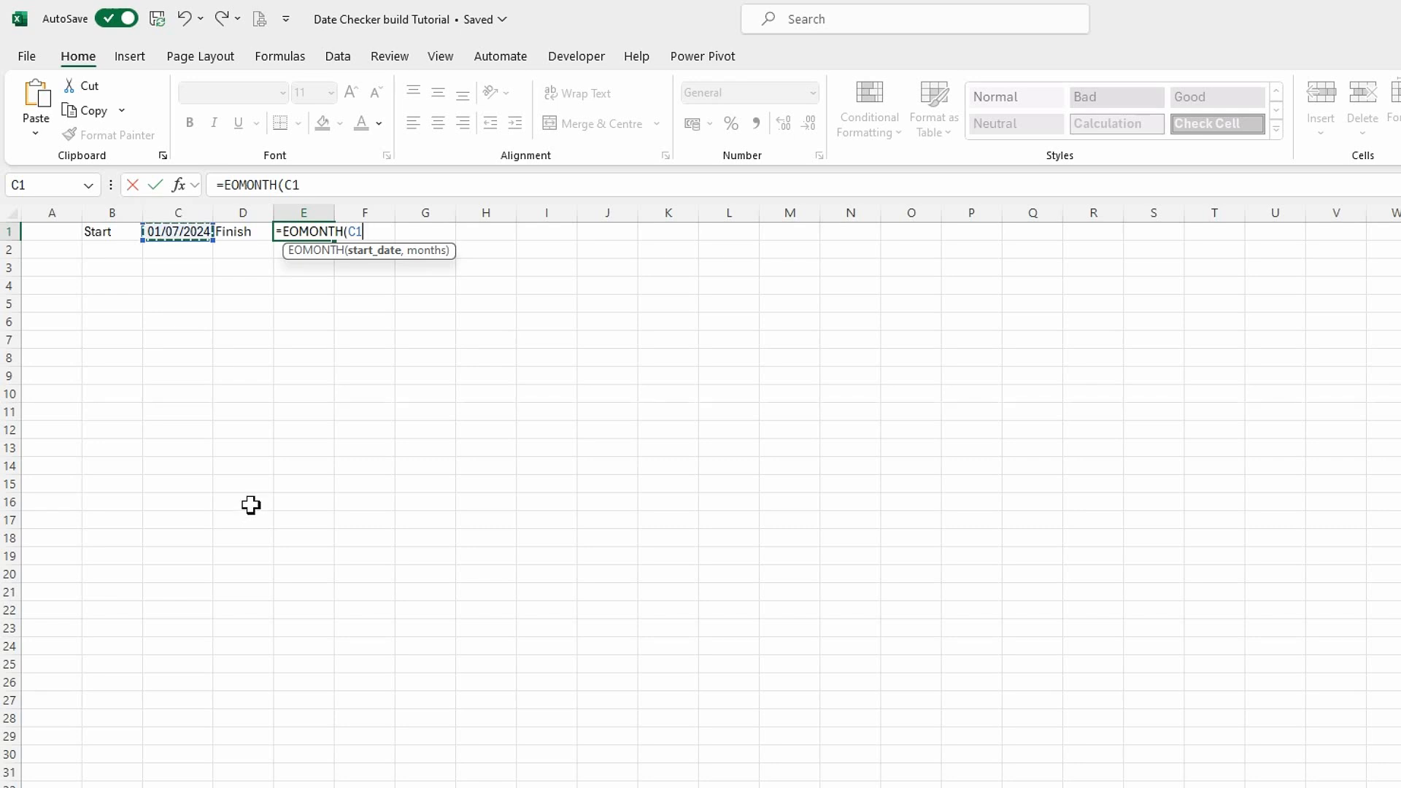
pyautogui.write(',')
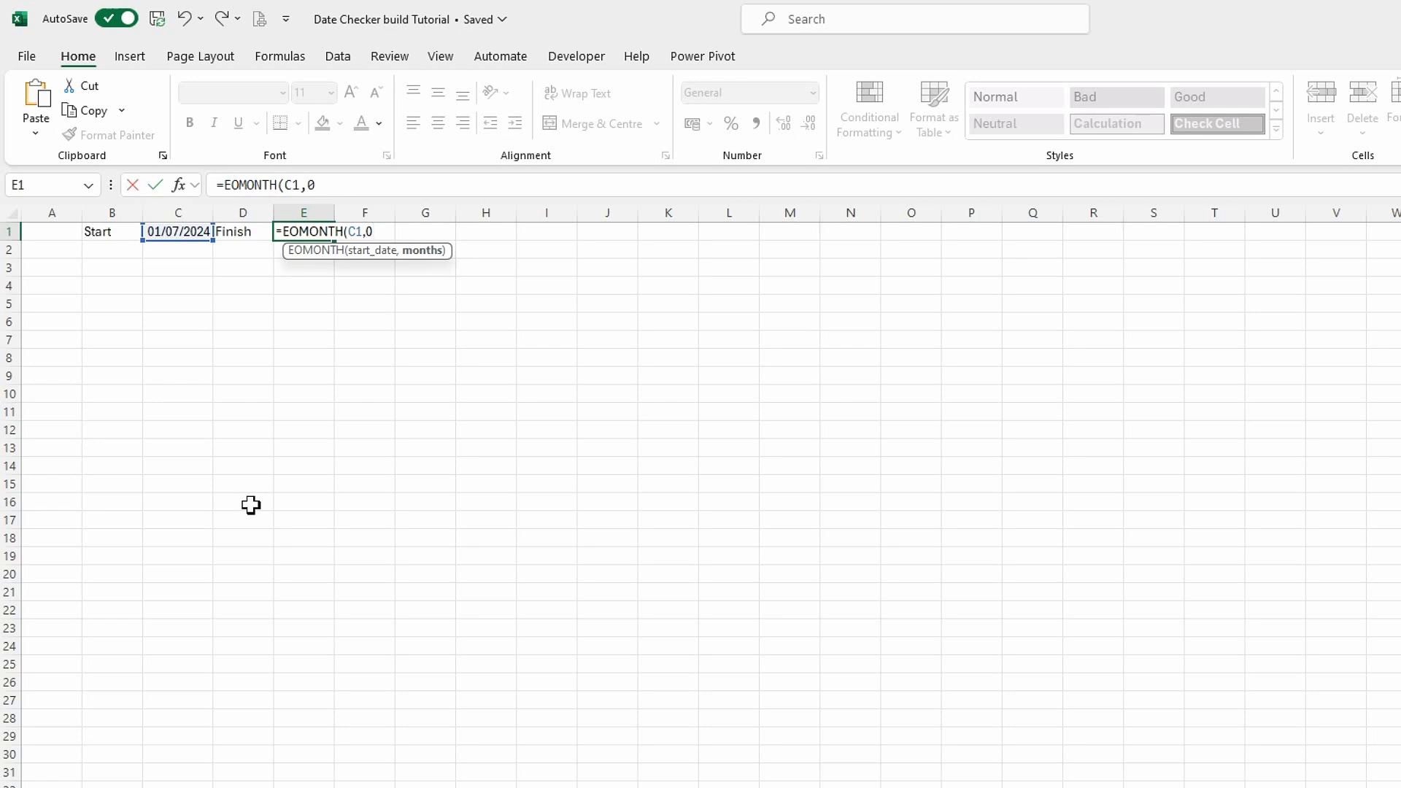
pyautogui.write('0)')
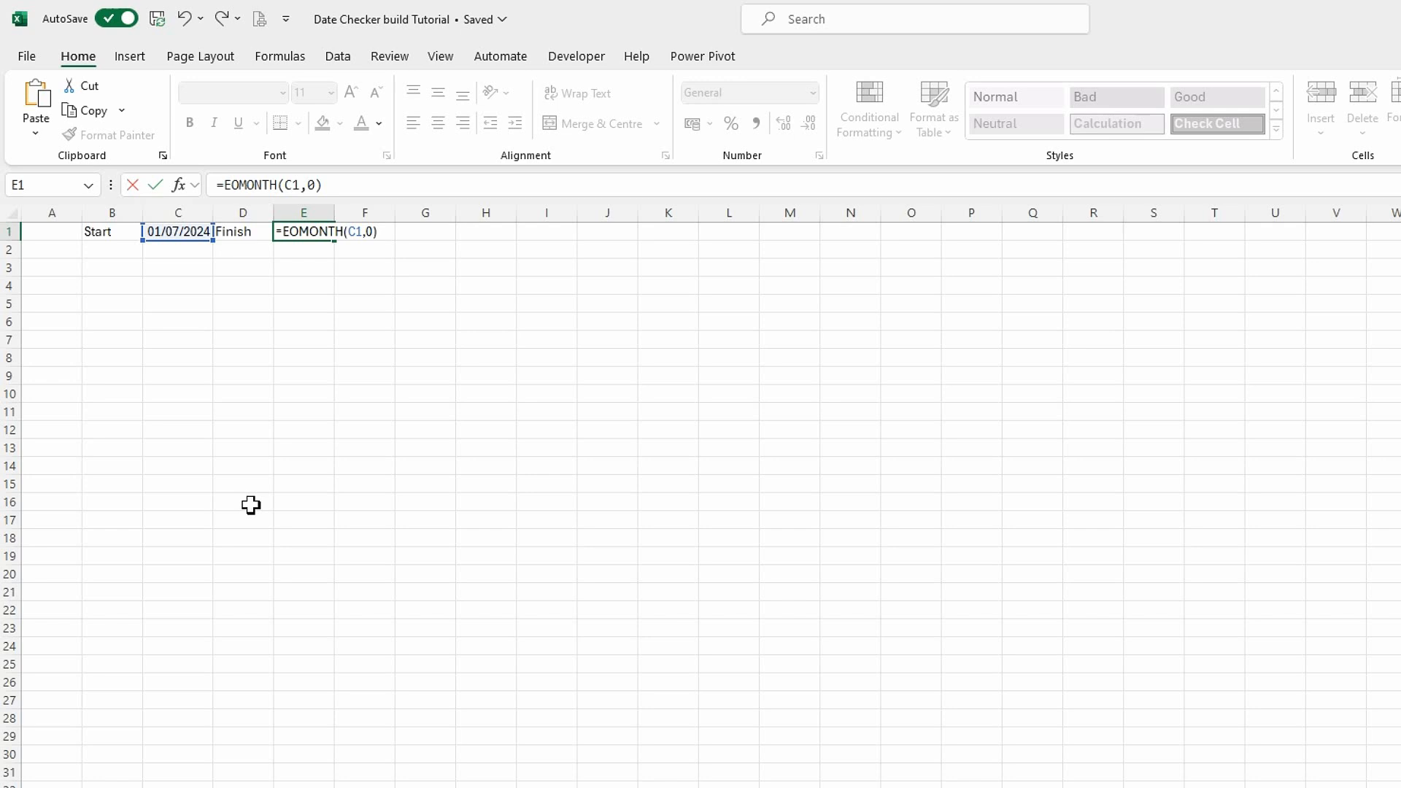
pyautogui.press('Return')
# Format the finish date in E1 as Short Date.
pyautogui.click(313, 234)
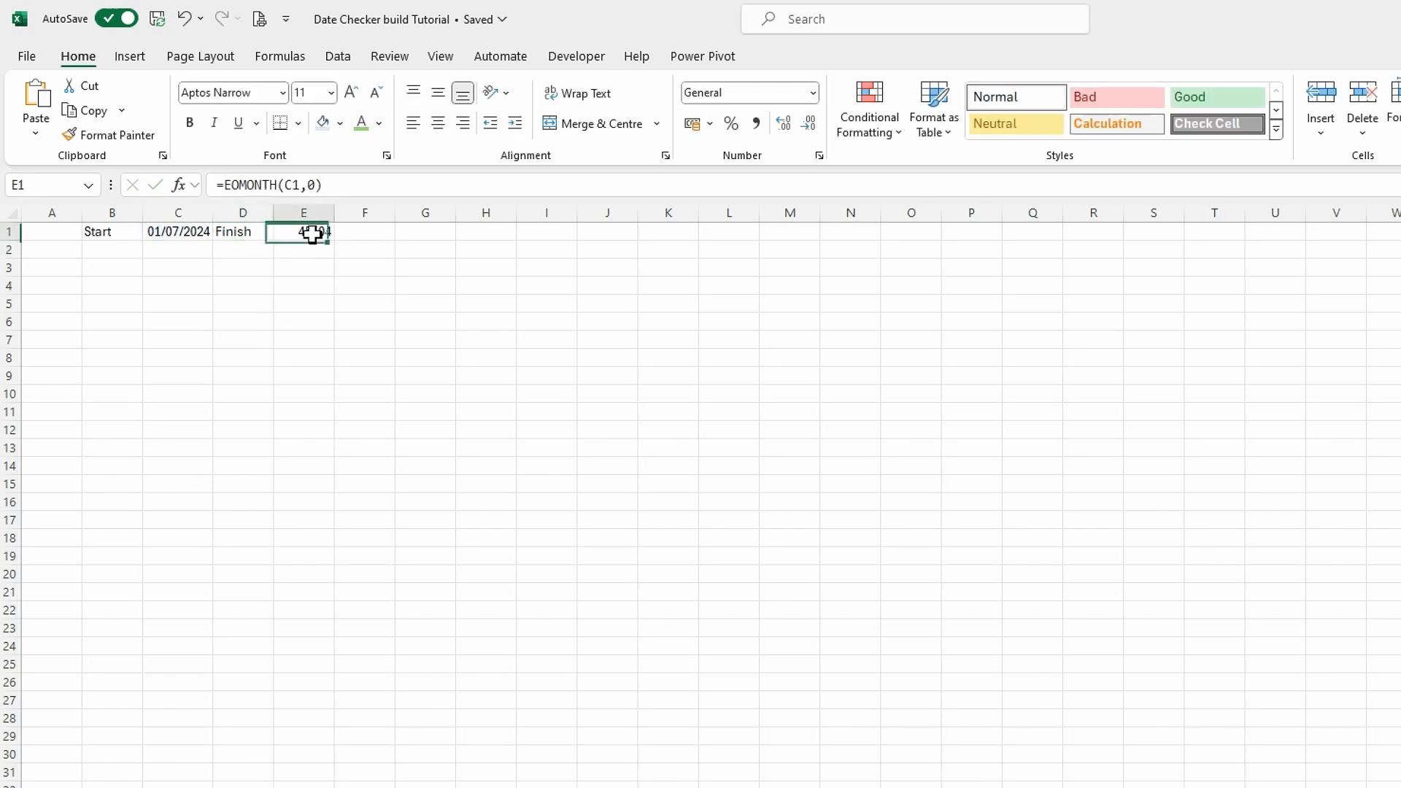
pyautogui.click(814, 95)
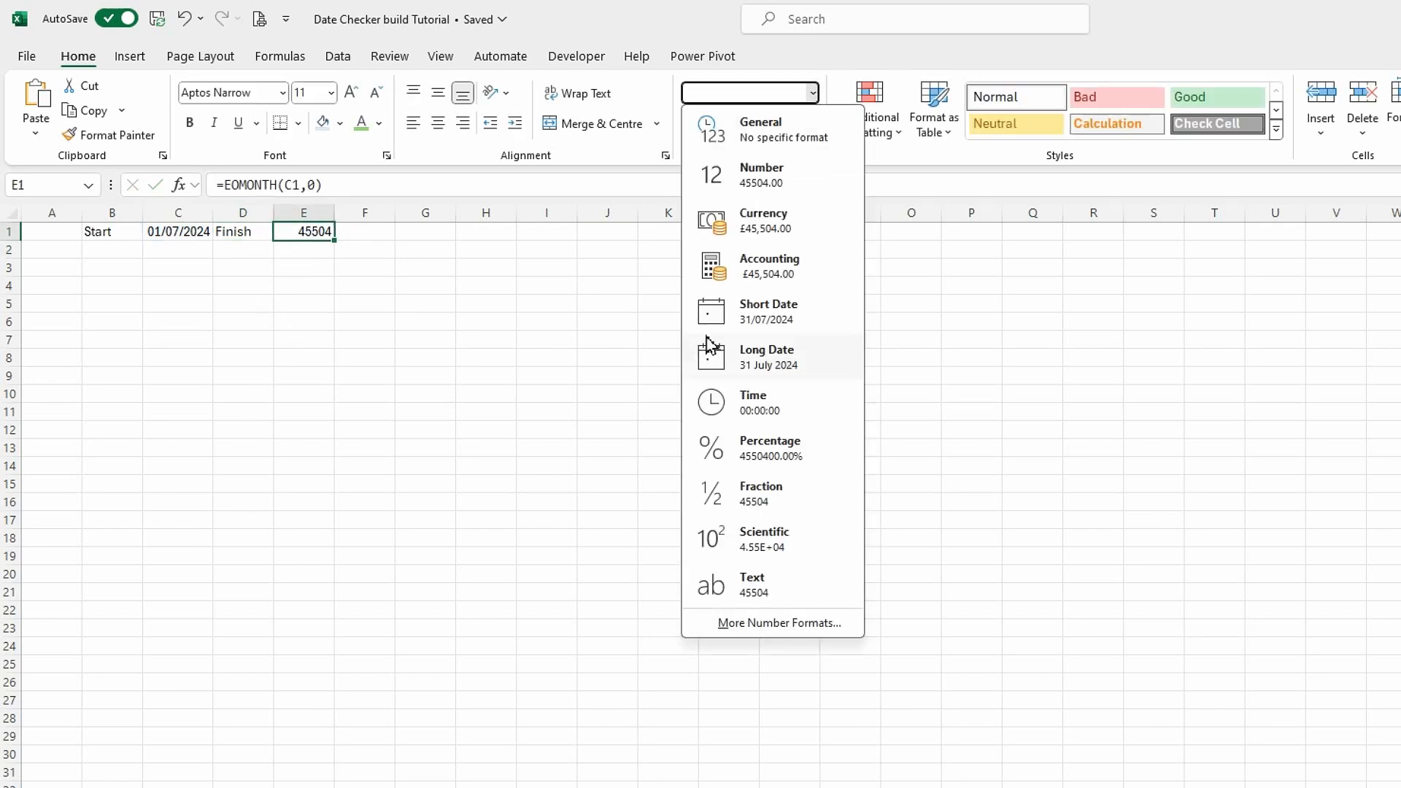
pyautogui.click(766, 314)
pyautogui.click(310, 339)
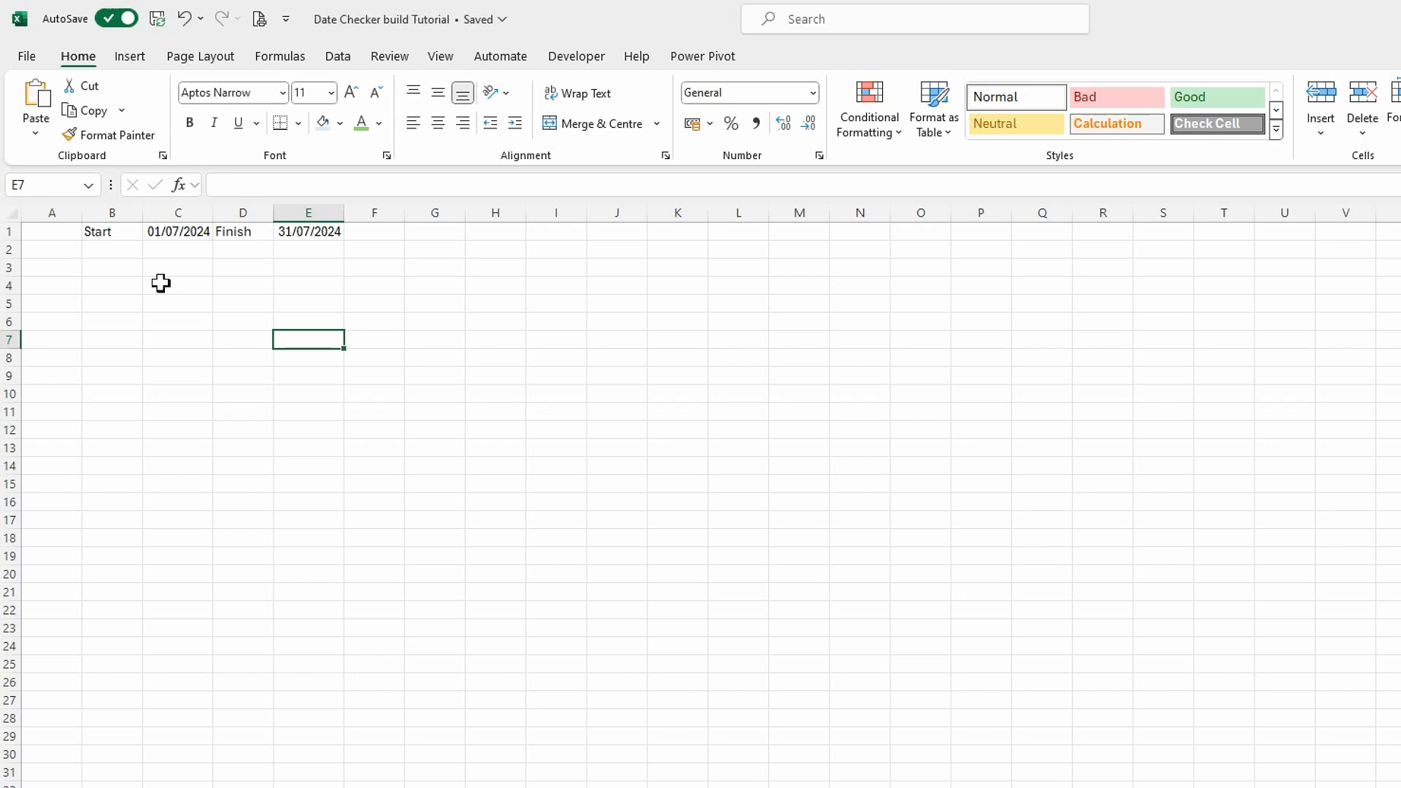
# Enter Mon in B3 and fill the weekday series across to Sun in H3.
pyautogui.click(133, 266)
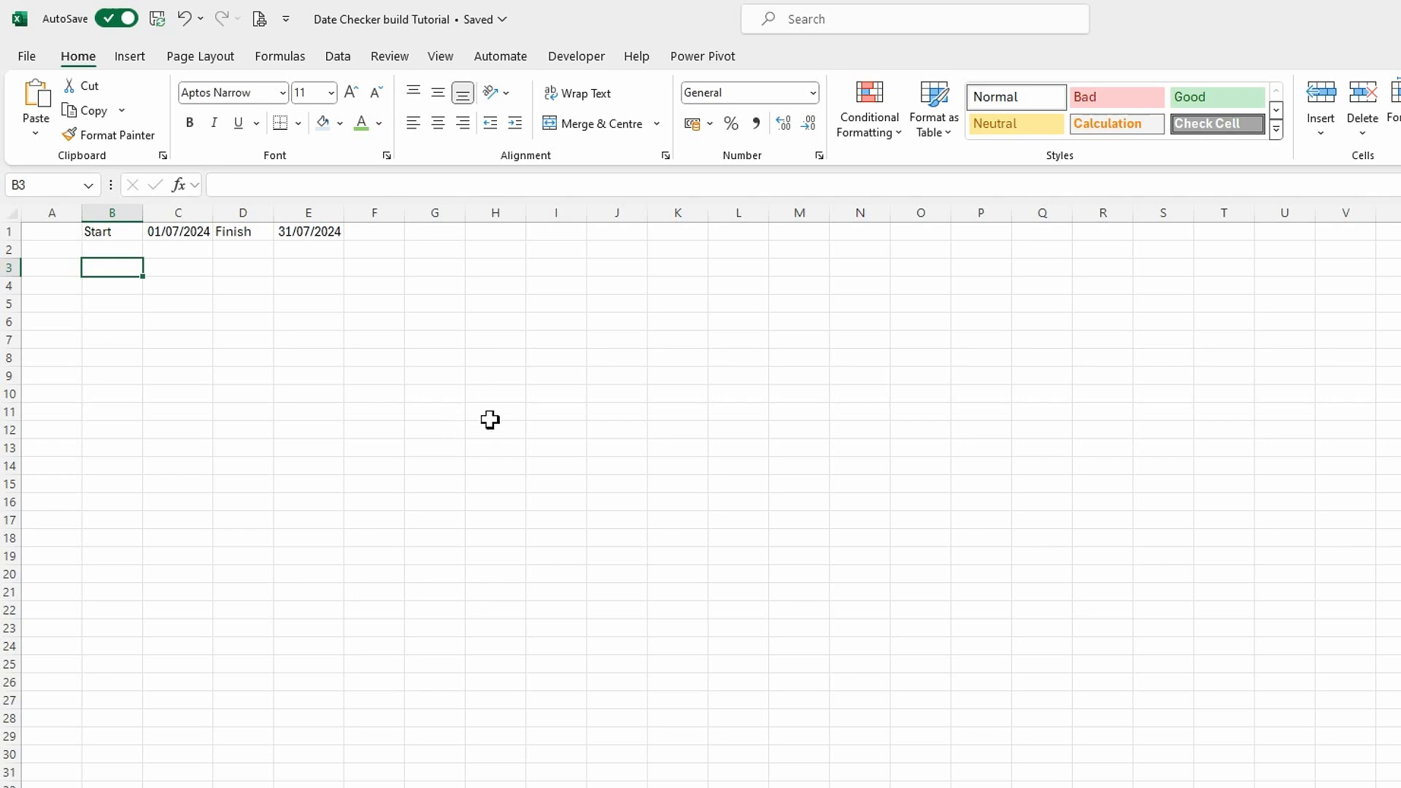
pyautogui.write('Mon')
pyautogui.press('Tab')
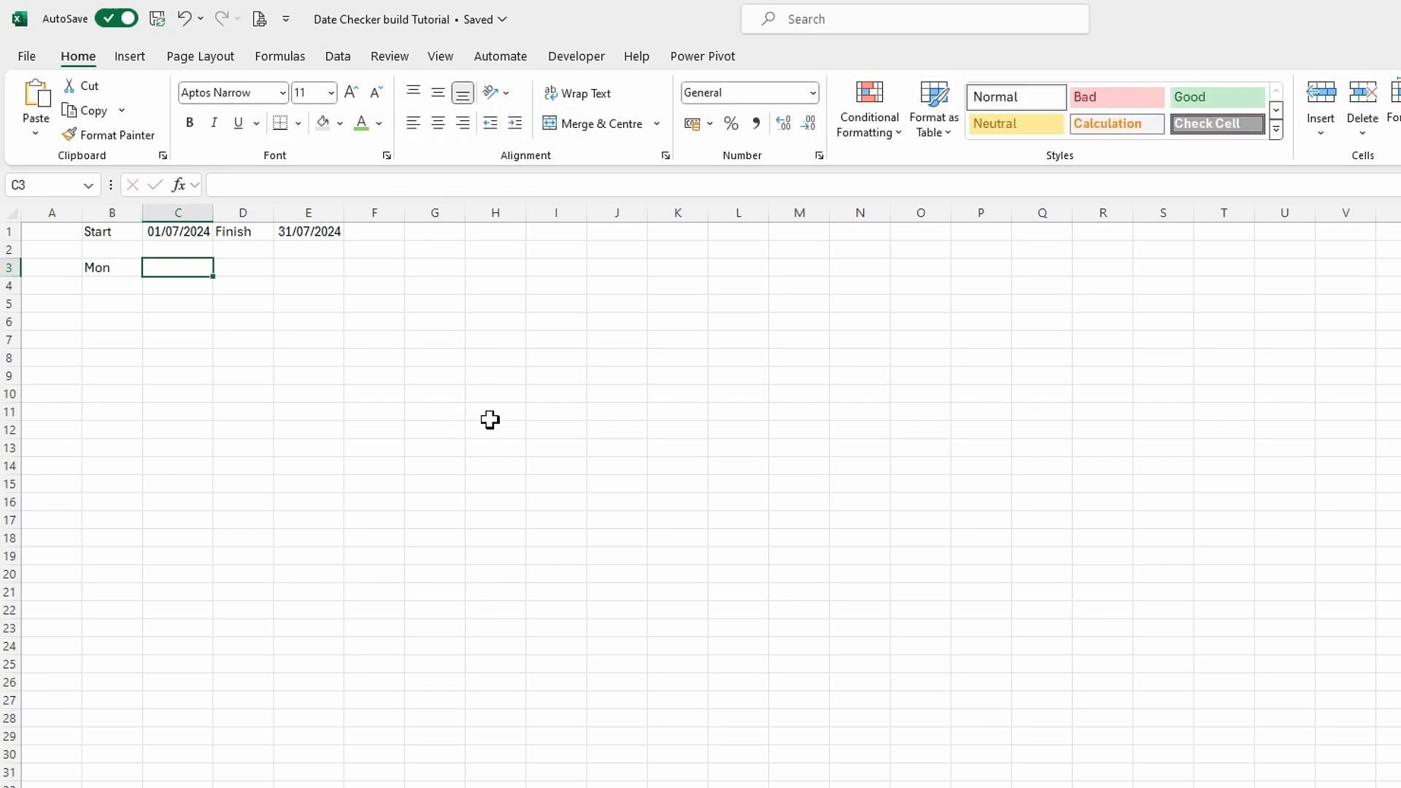
pyautogui.click(115, 268)
pyautogui.moveTo(143, 275); pyautogui.dragTo(506, 266)
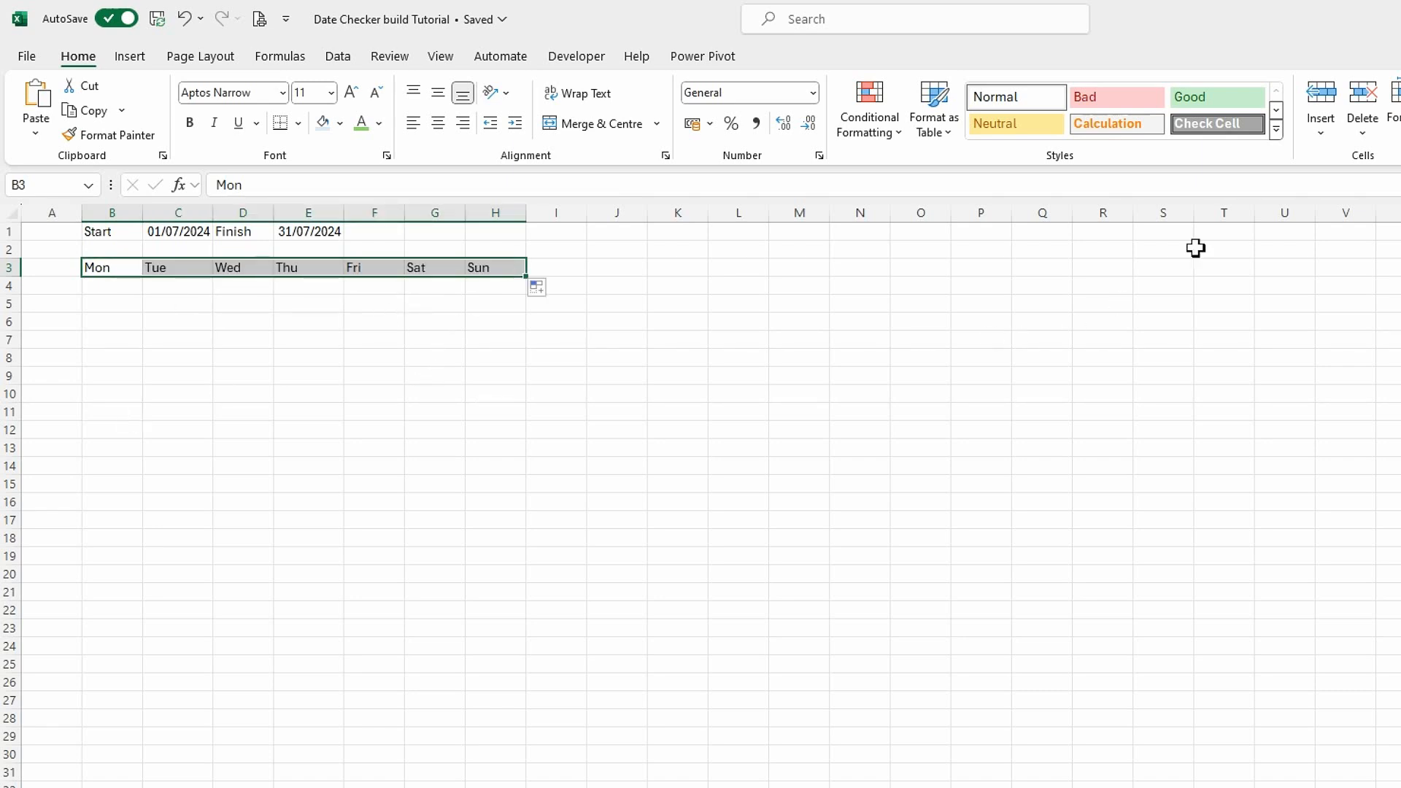
# Format the weekday headers in B3:H3 with the Good style, centred, 14 pt and bold.
pyautogui.click(1234, 101)
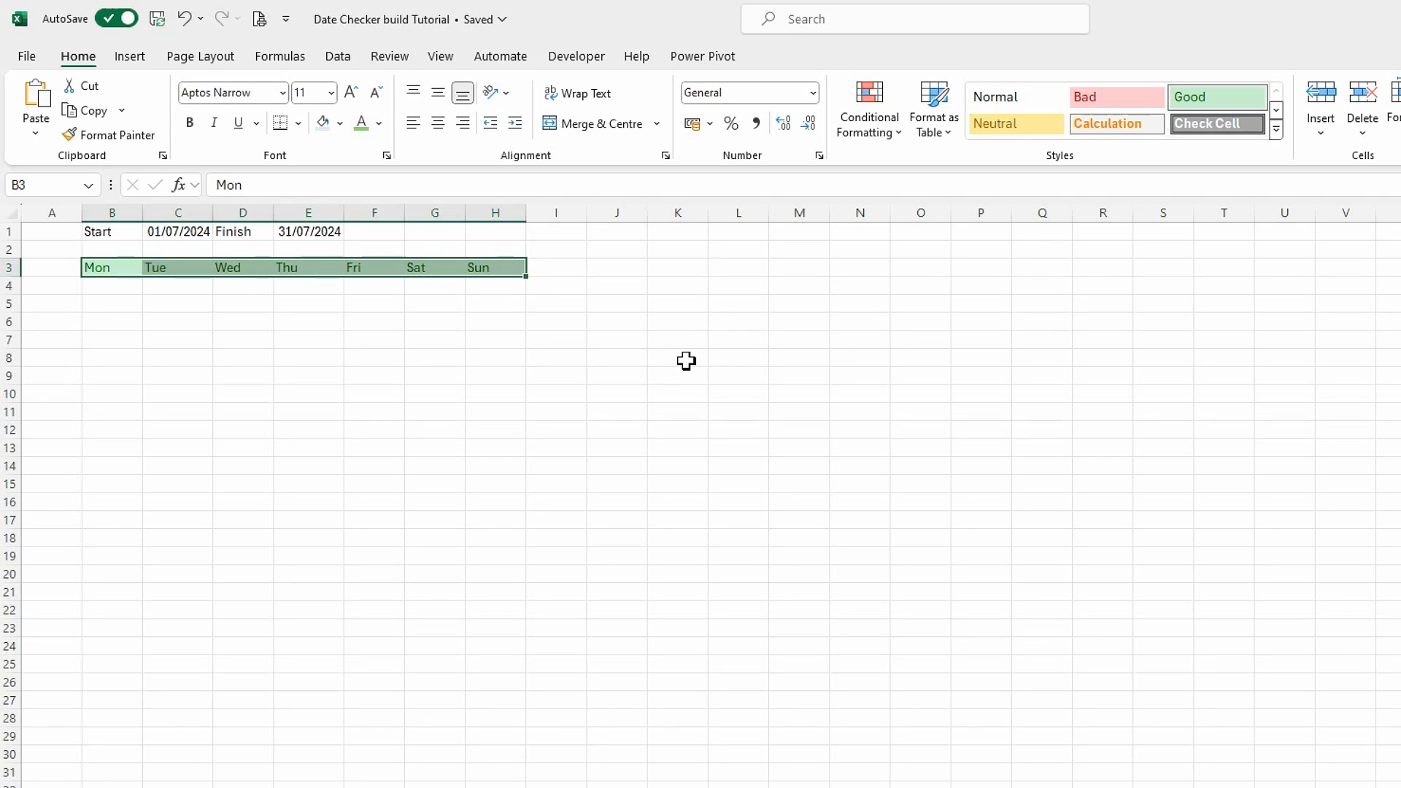
pyautogui.click(438, 123)
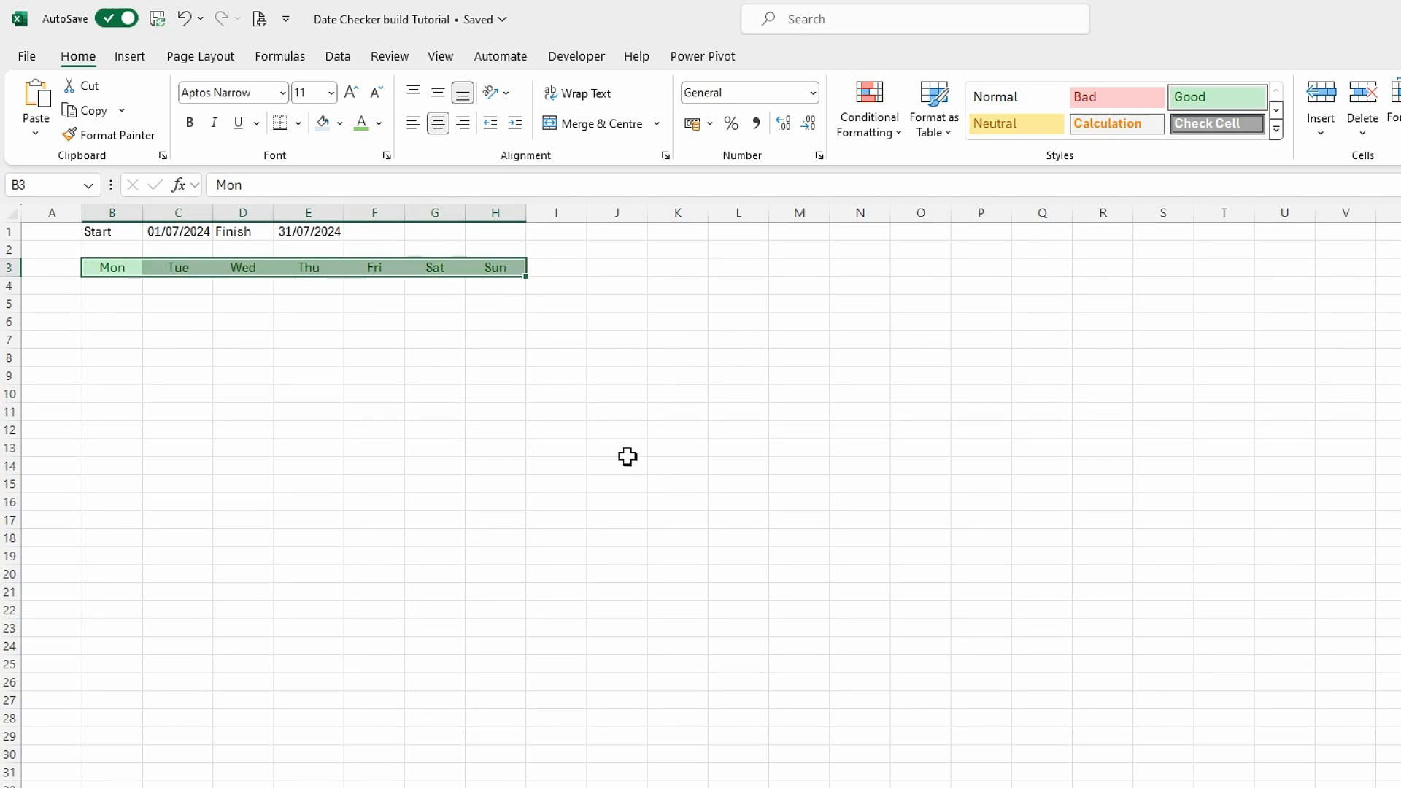
pyautogui.click(330, 92)
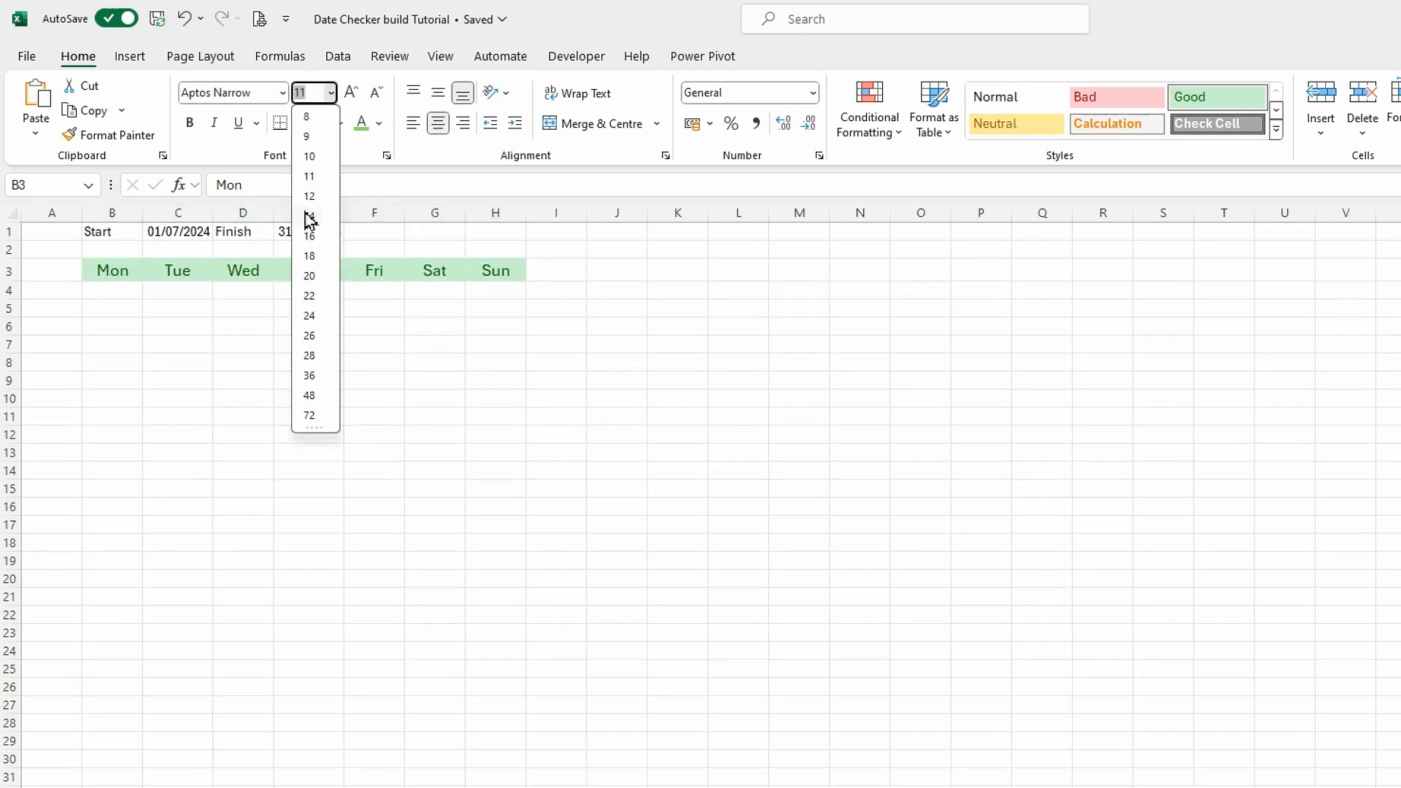
pyautogui.click(310, 216)
pyautogui.click(189, 122)
pyautogui.click(328, 430)
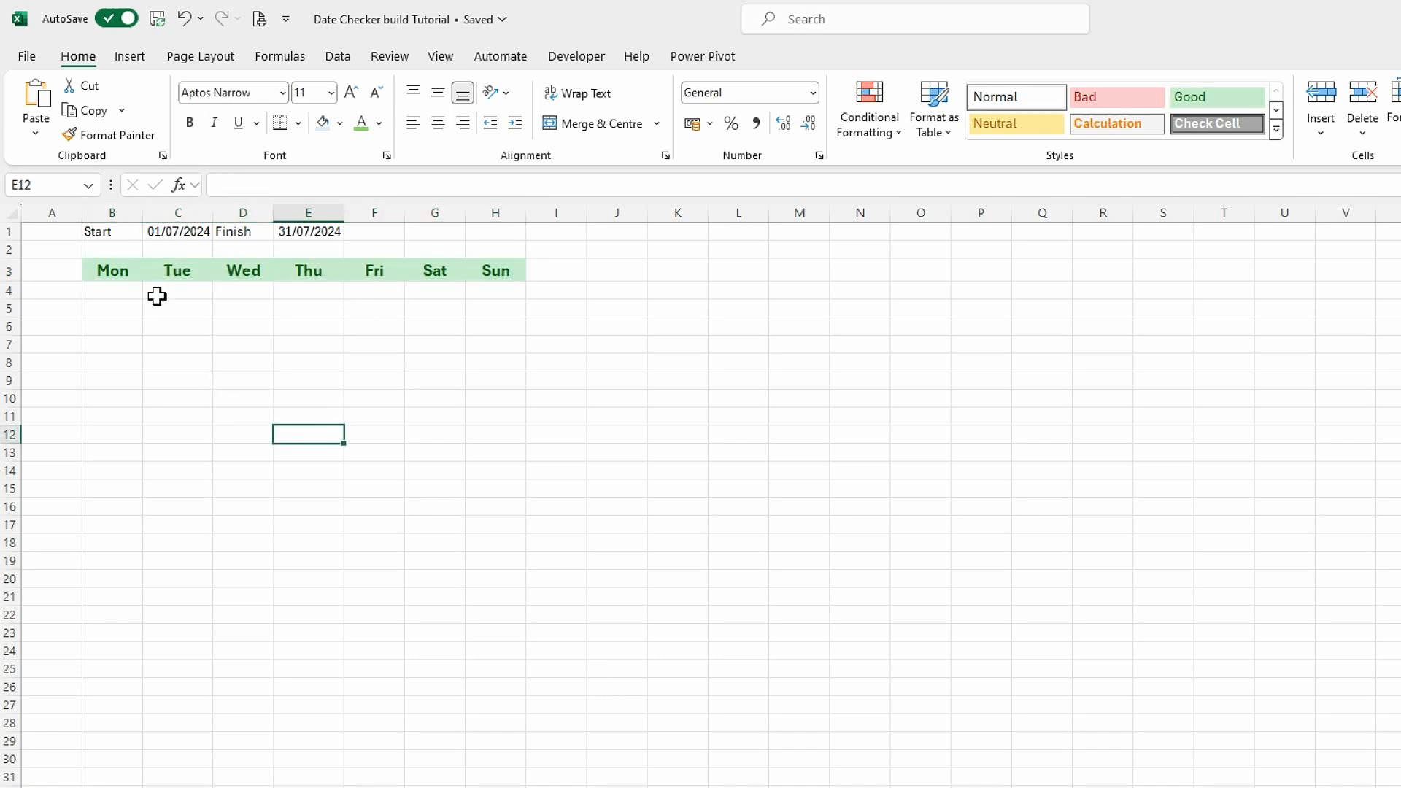
# Set the width of columns B to H to 24.
pyautogui.moveTo(112, 217); pyautogui.dragTo(510, 227)
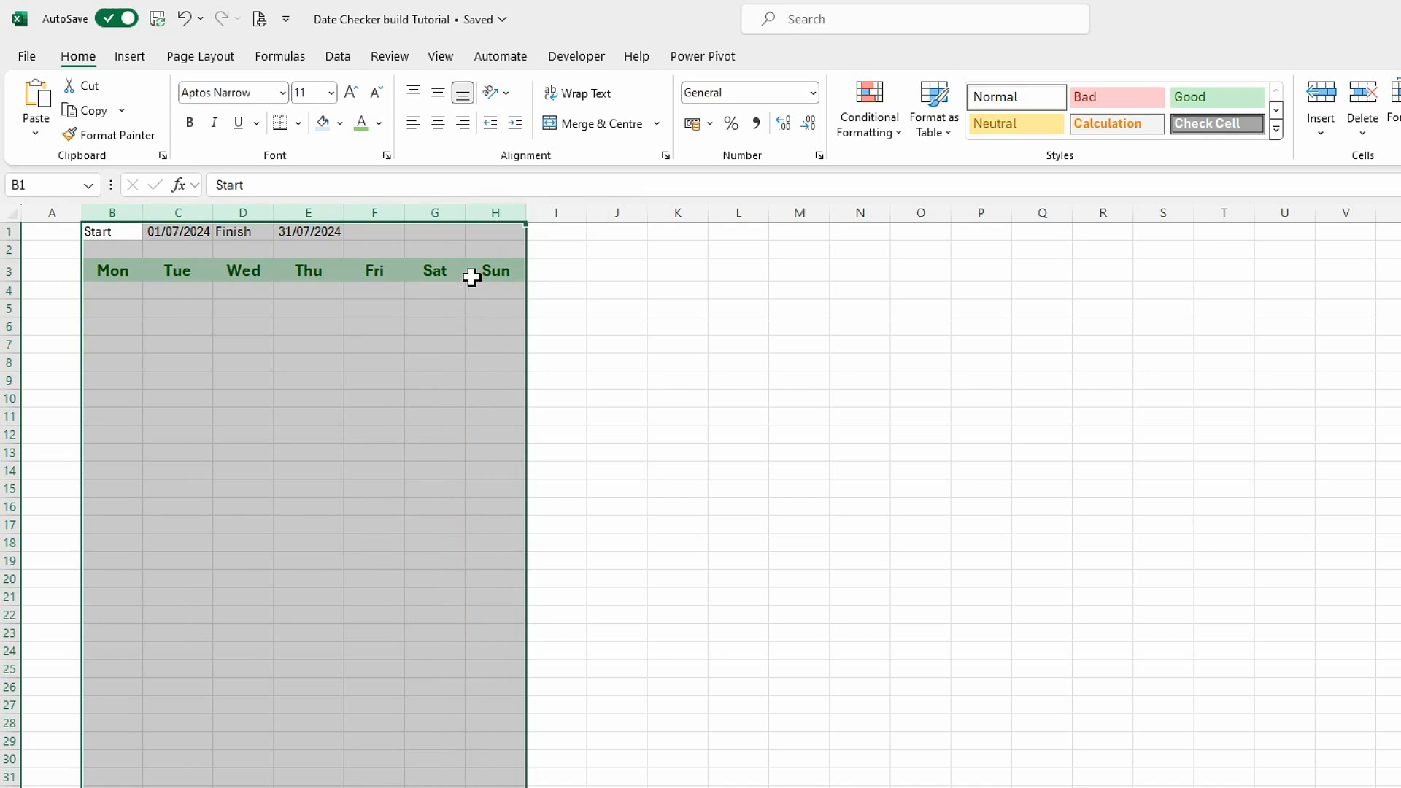
pyautogui.rightClick(502, 217)
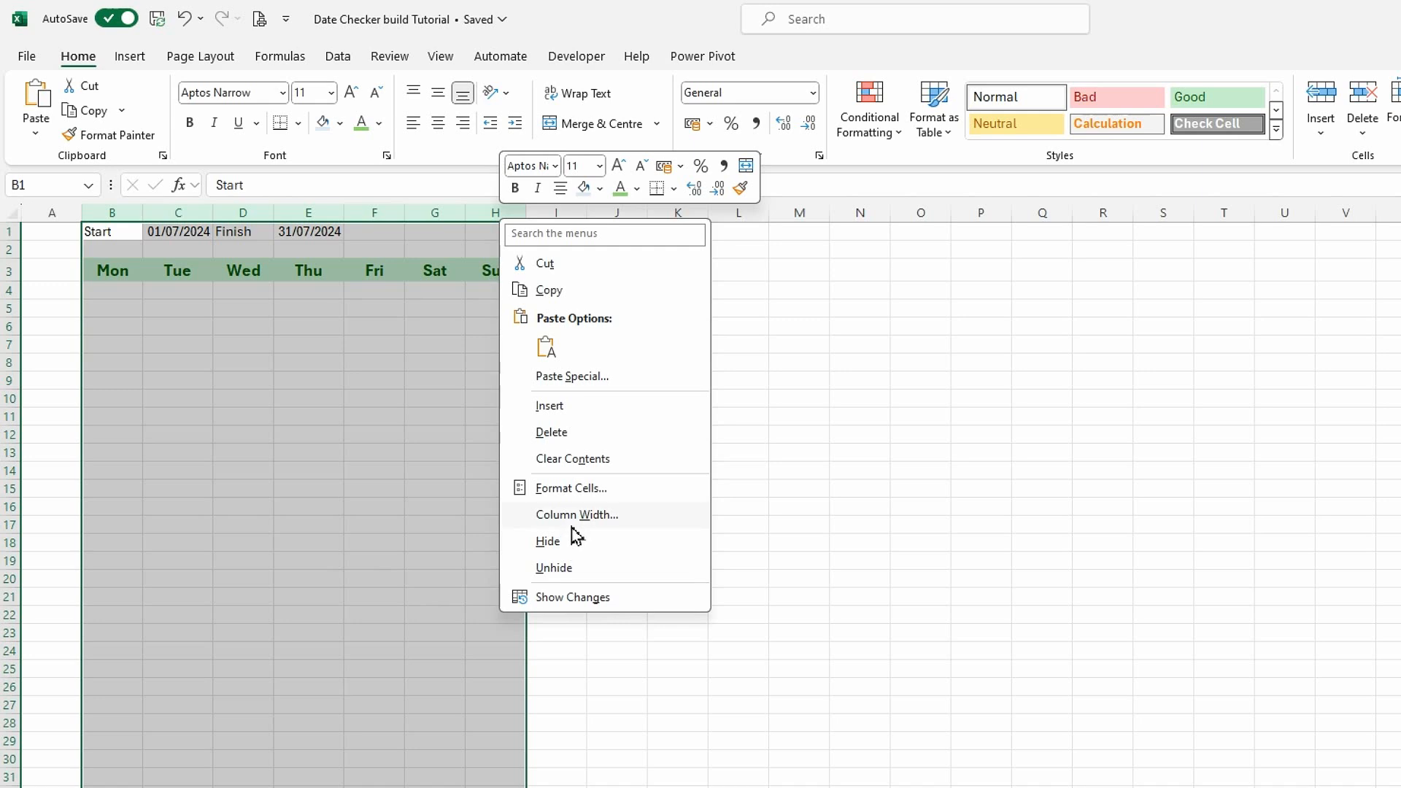
pyautogui.click(577, 518)
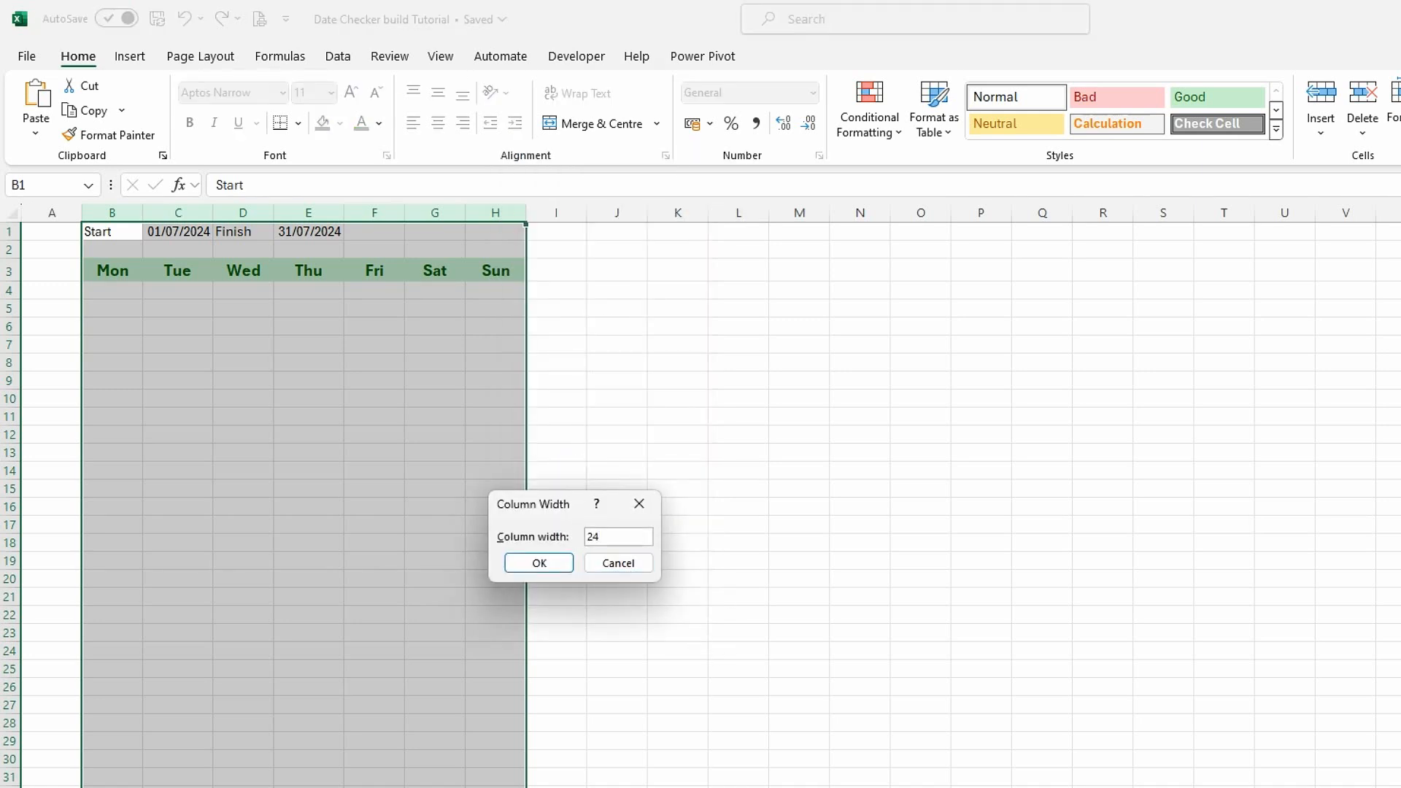
pyautogui.click(550, 568)
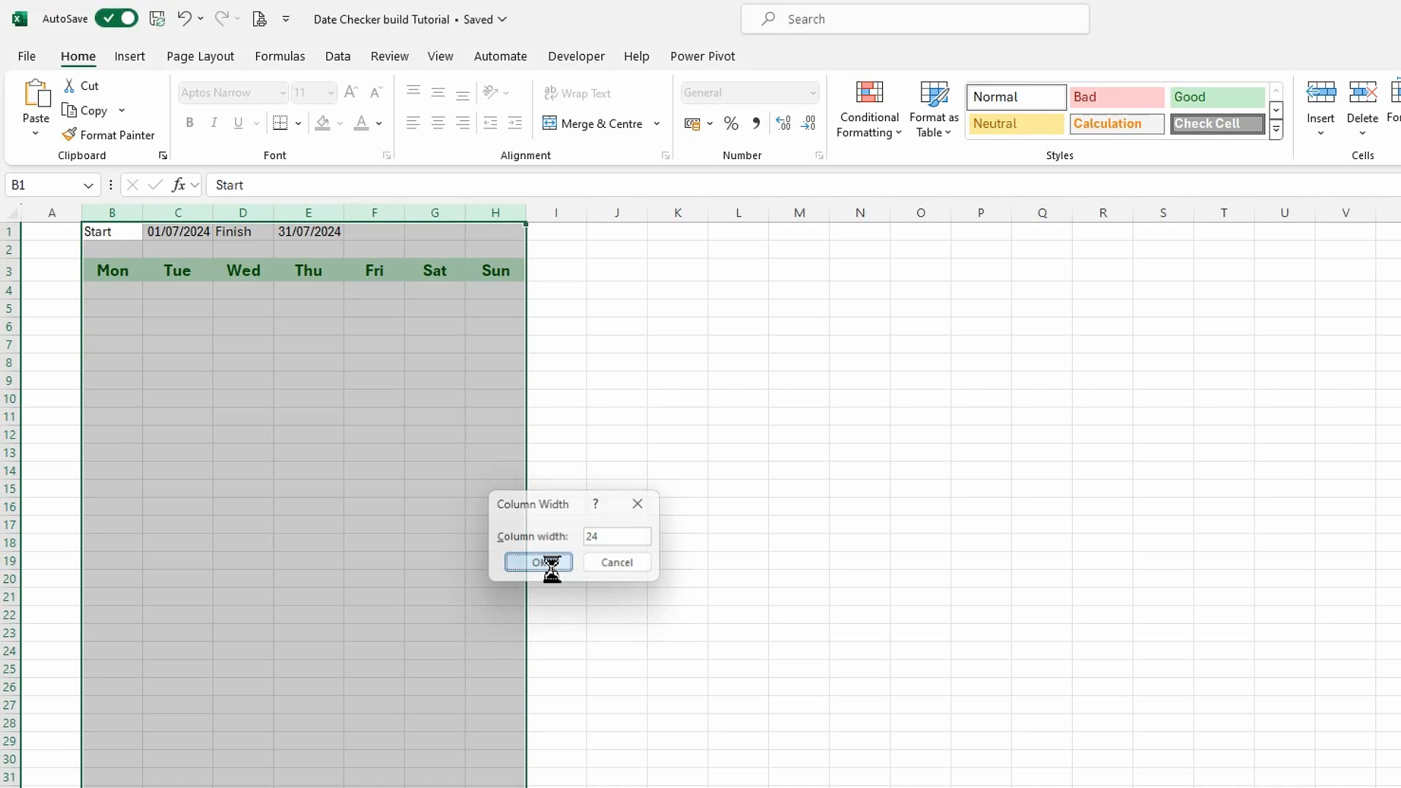
pyautogui.click(401, 505)
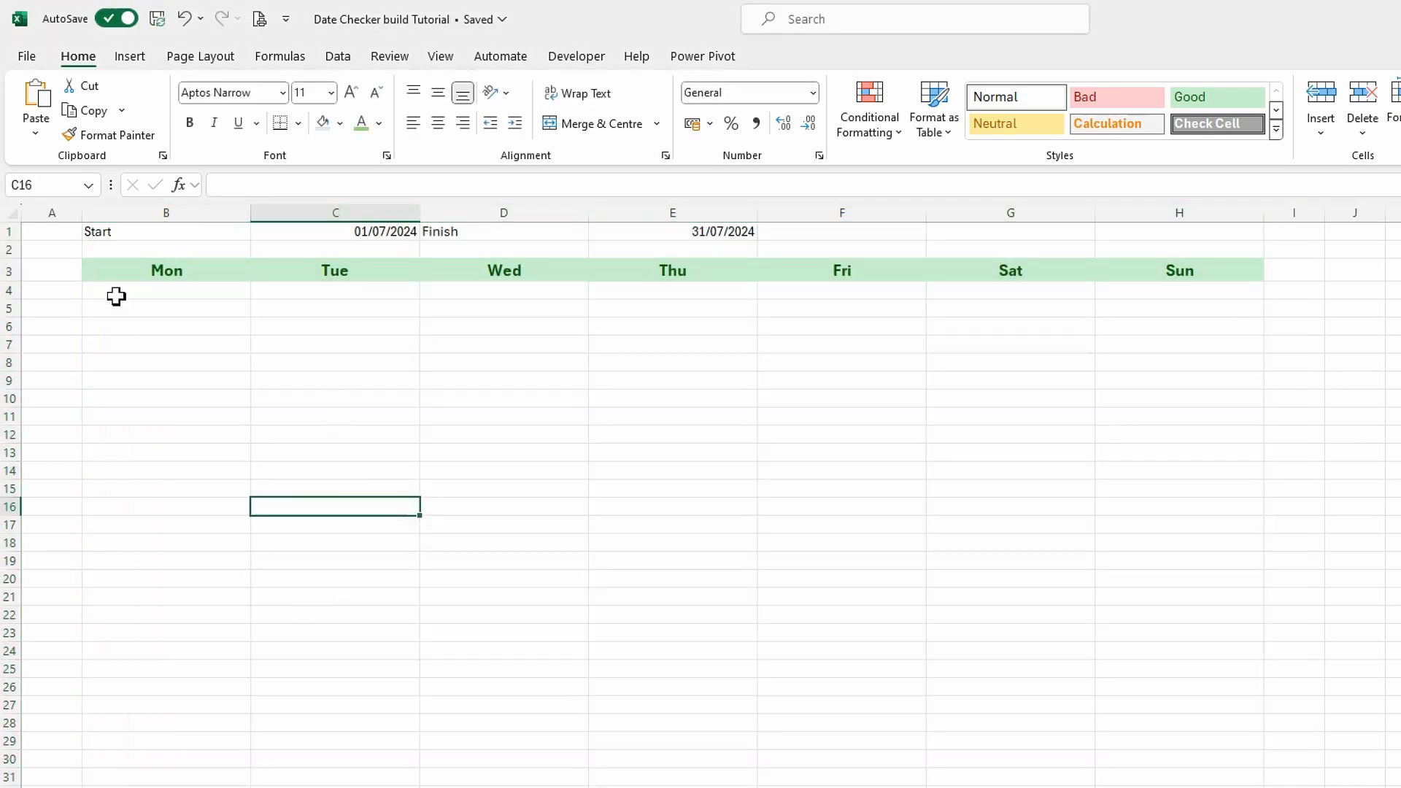
# Enter the row labels Date in A4 and Act in A5.
pyautogui.click(55, 290)
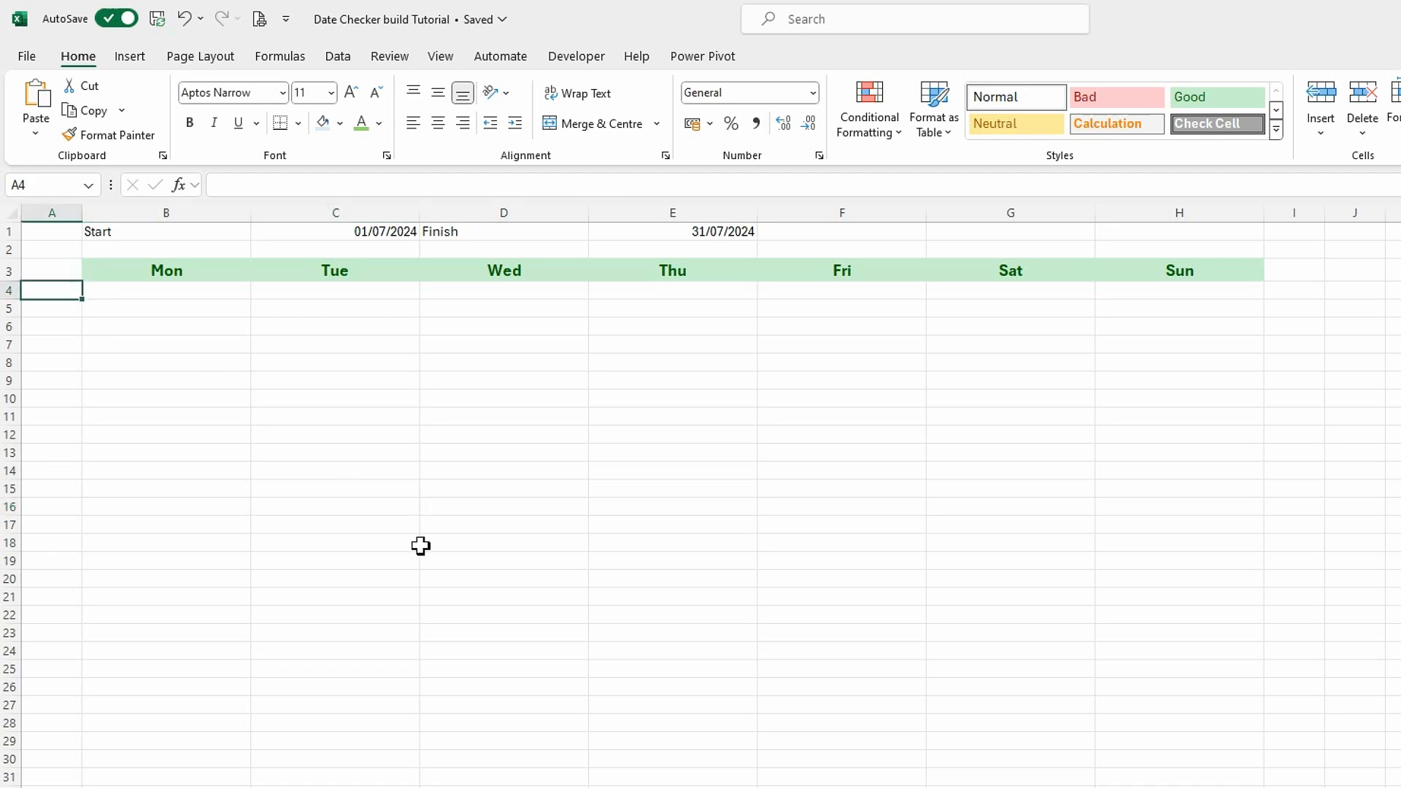
pyautogui.write('Date')
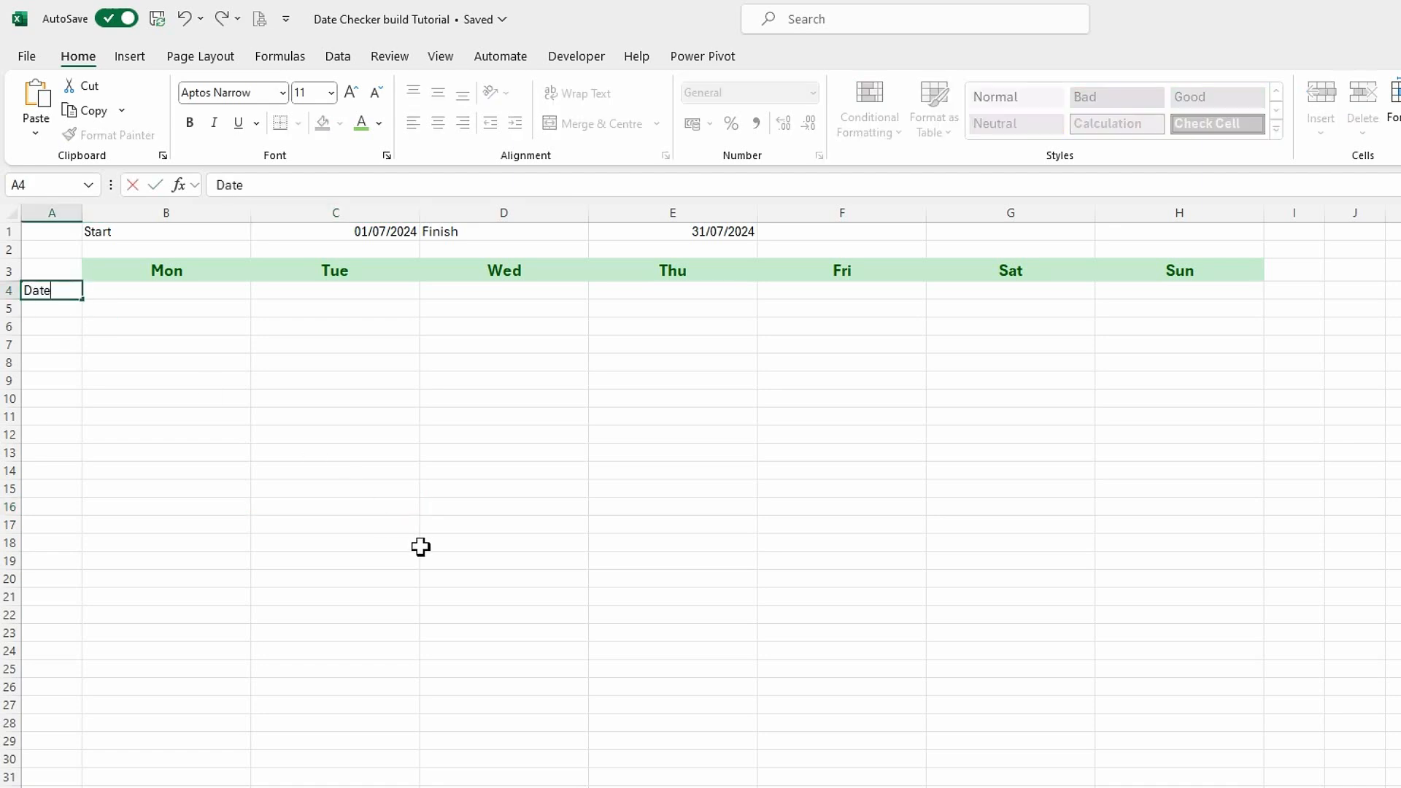
pyautogui.press('Return')
pyautogui.write('A')
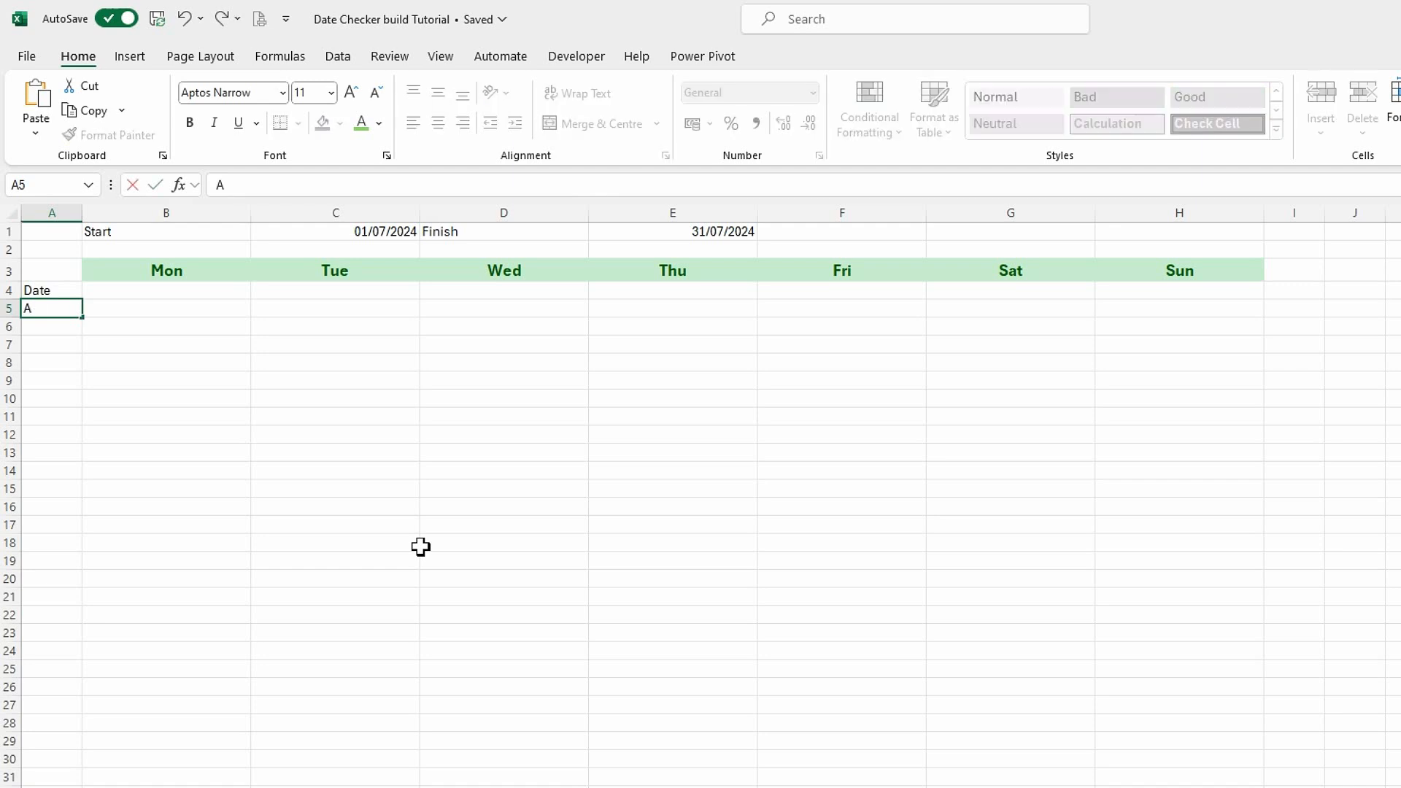
pyautogui.write('ct')
pyautogui.press('Return')
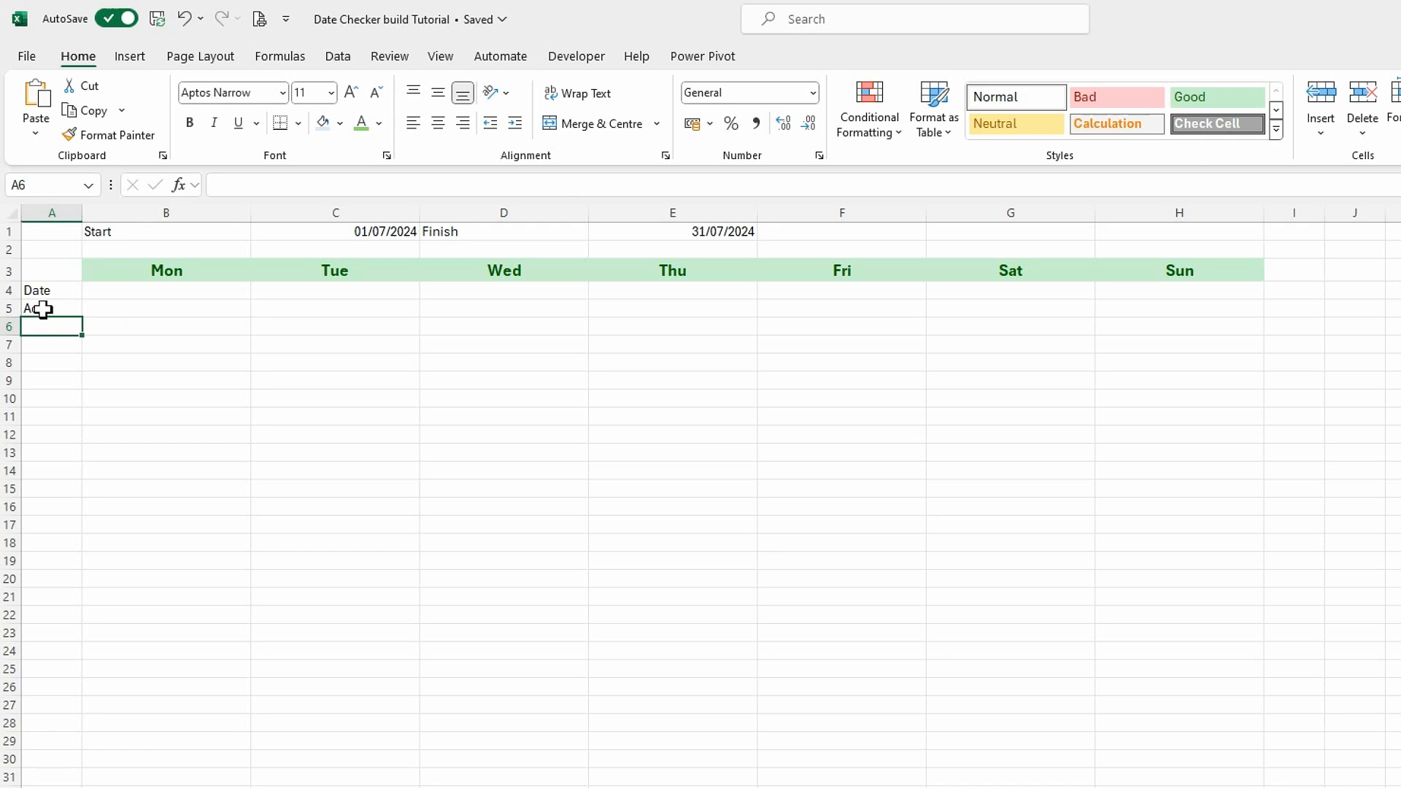
# Select the Date and Act labels in A4:A5.
pyautogui.moveTo(41, 295); pyautogui.dragTo(45, 312)
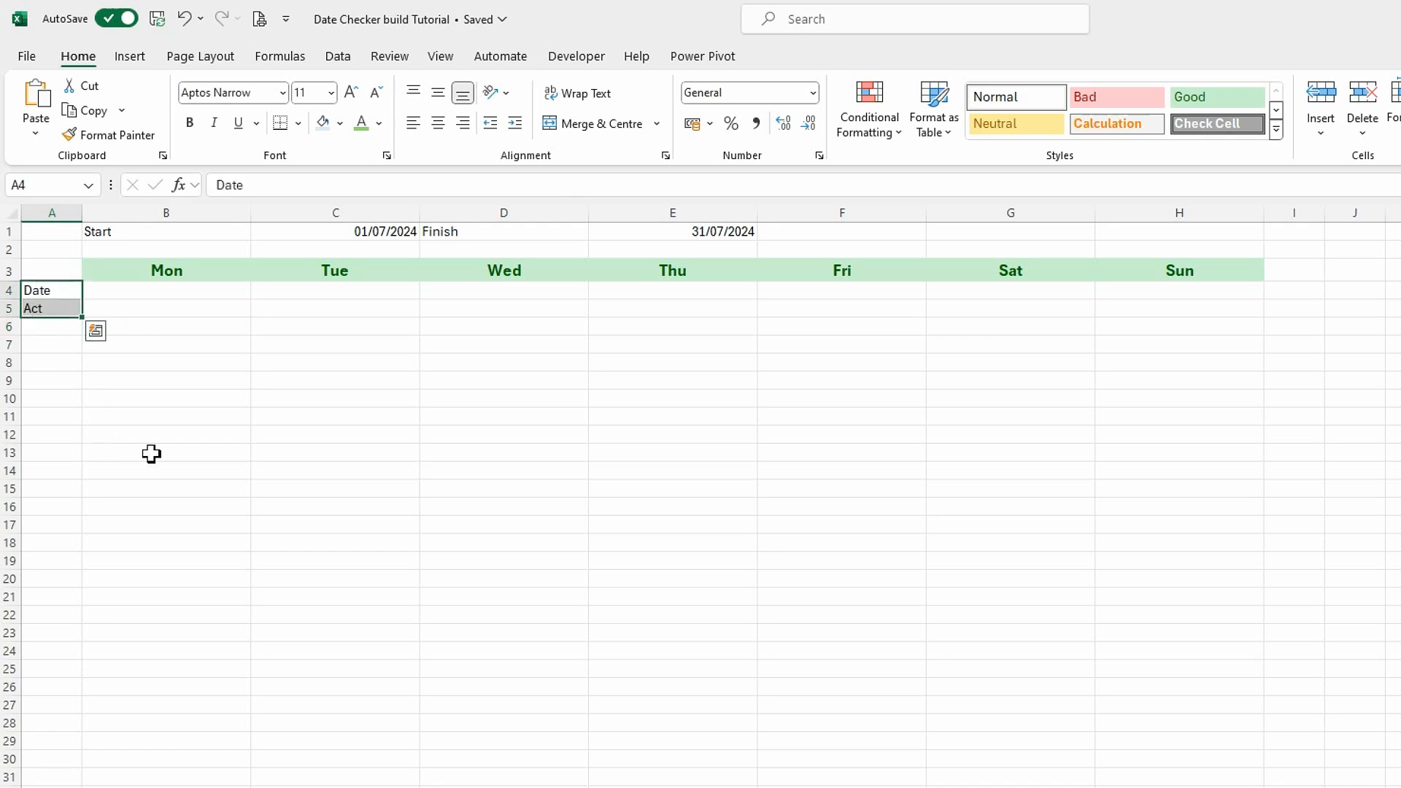
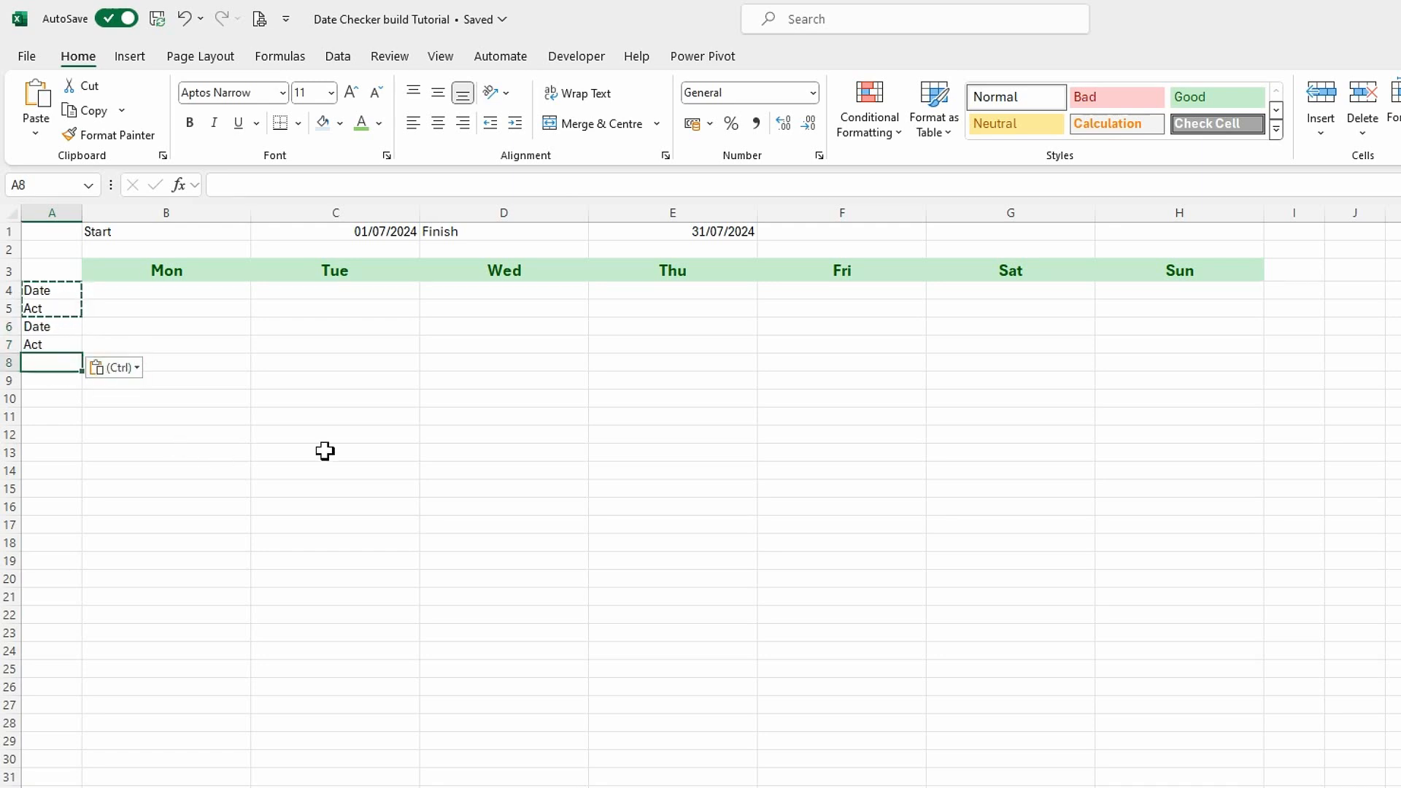
# Paste the copied Date and Act label pair repeatedly down column A, filling A8:A15.
pyautogui.write('Date Act')
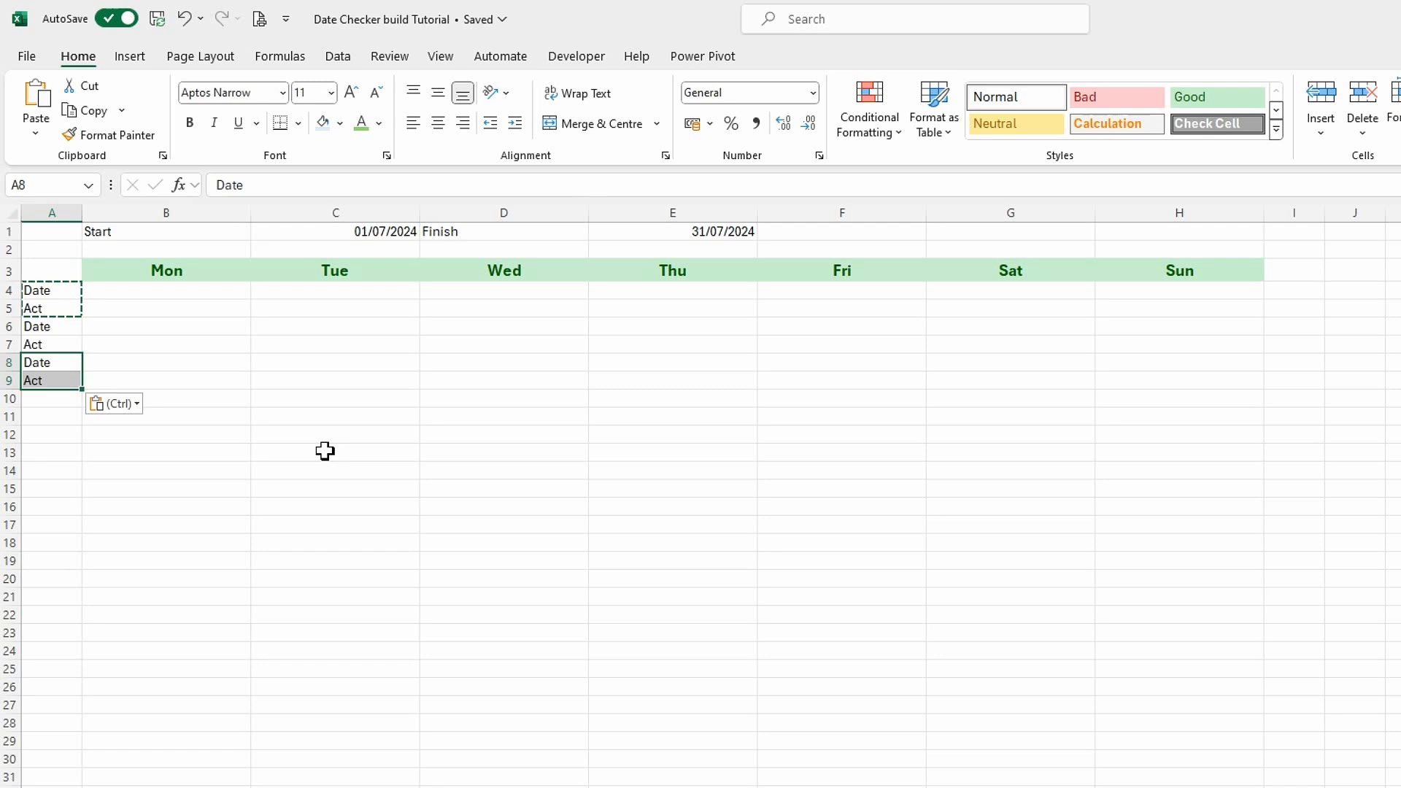
pyautogui.click(37, 406)
pyautogui.hotkey('ctrl', 'v')
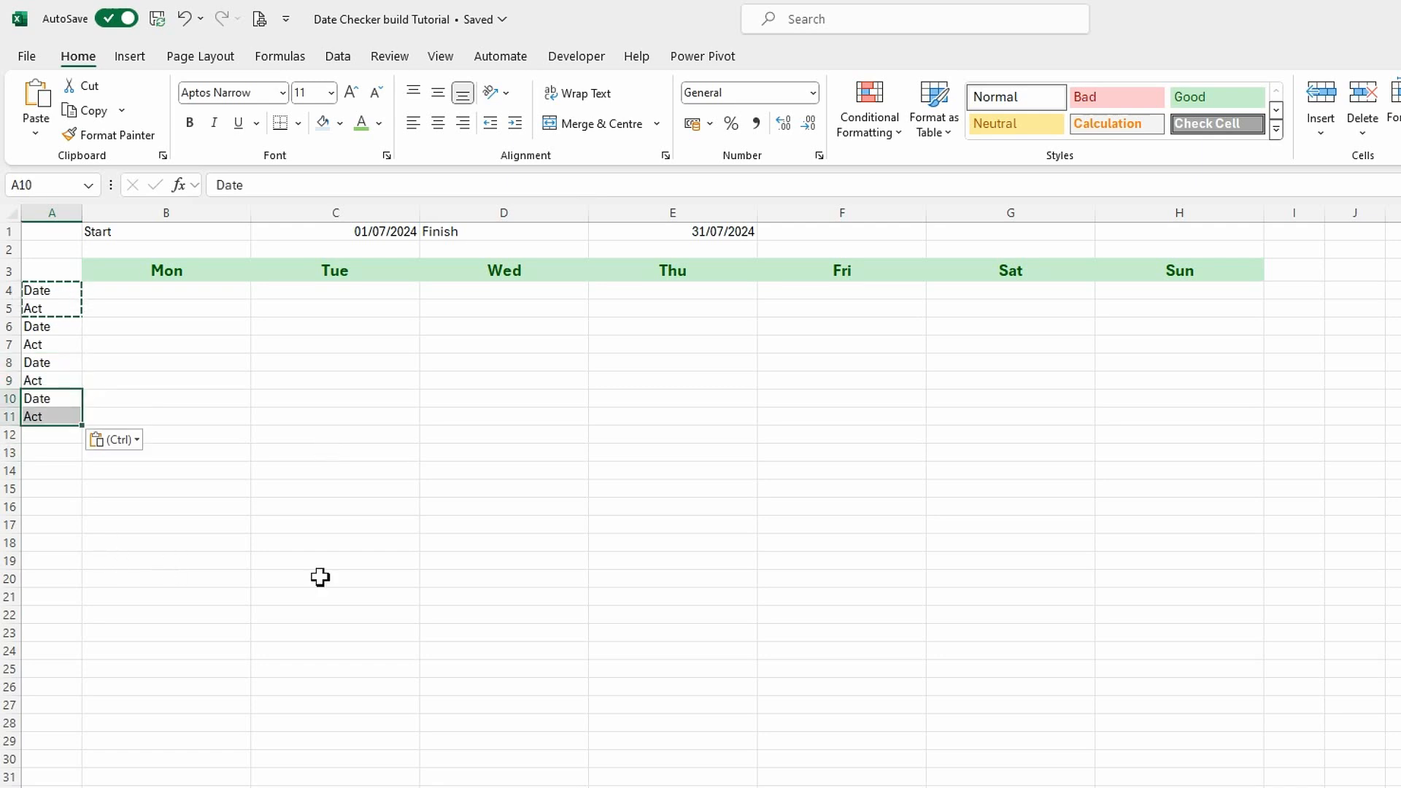
pyautogui.click(66, 436)
pyautogui.hotkey('ctrl', 'v')
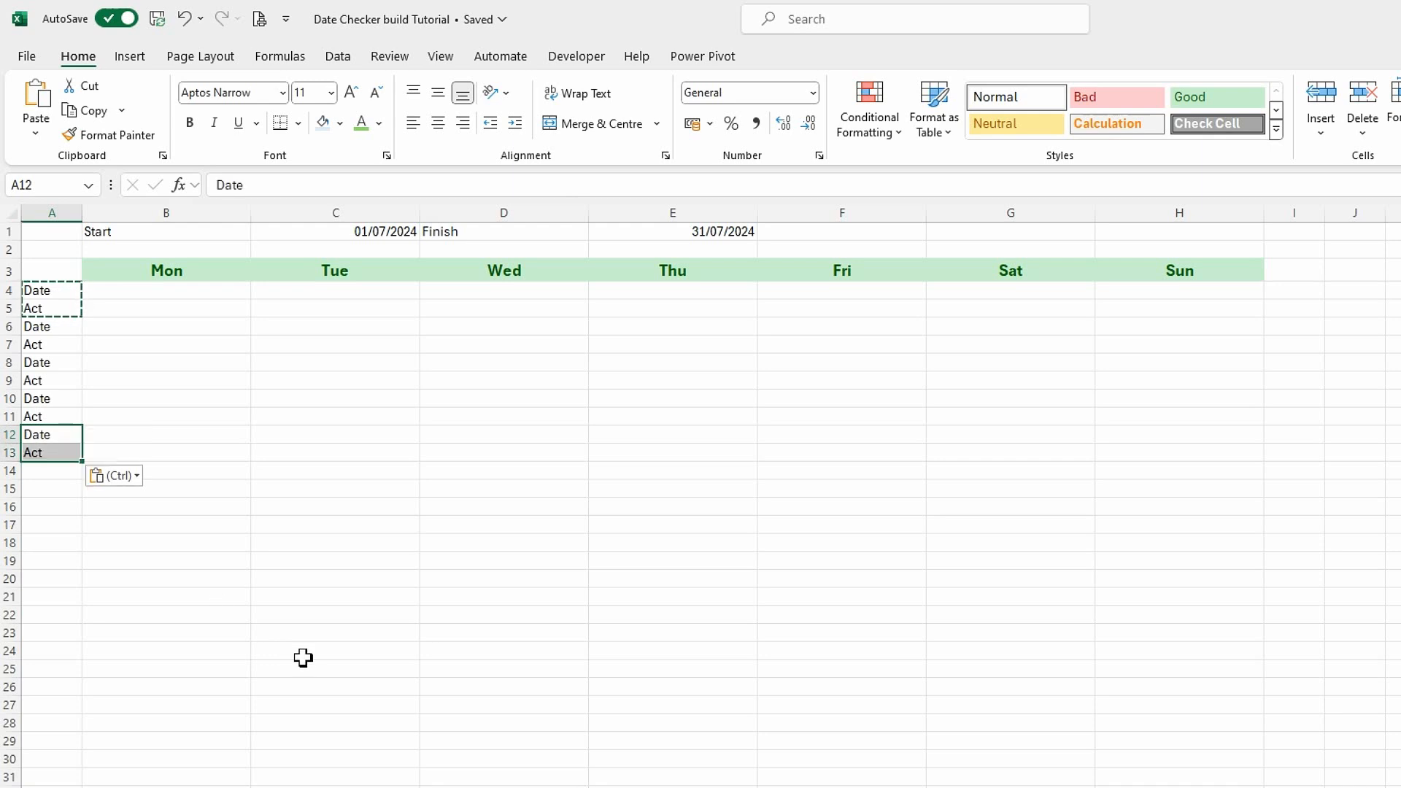
pyautogui.click(48, 471)
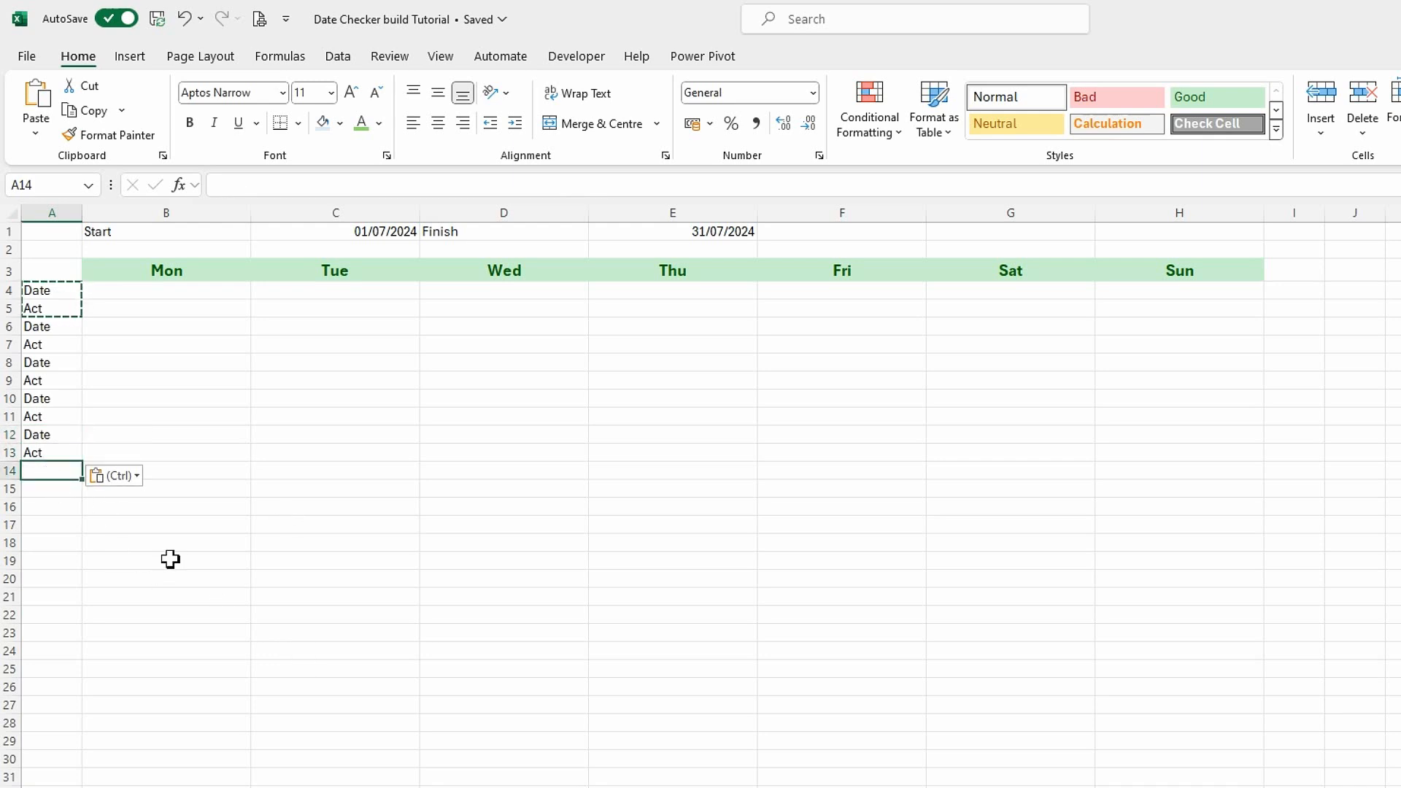
pyautogui.write('Date Act')
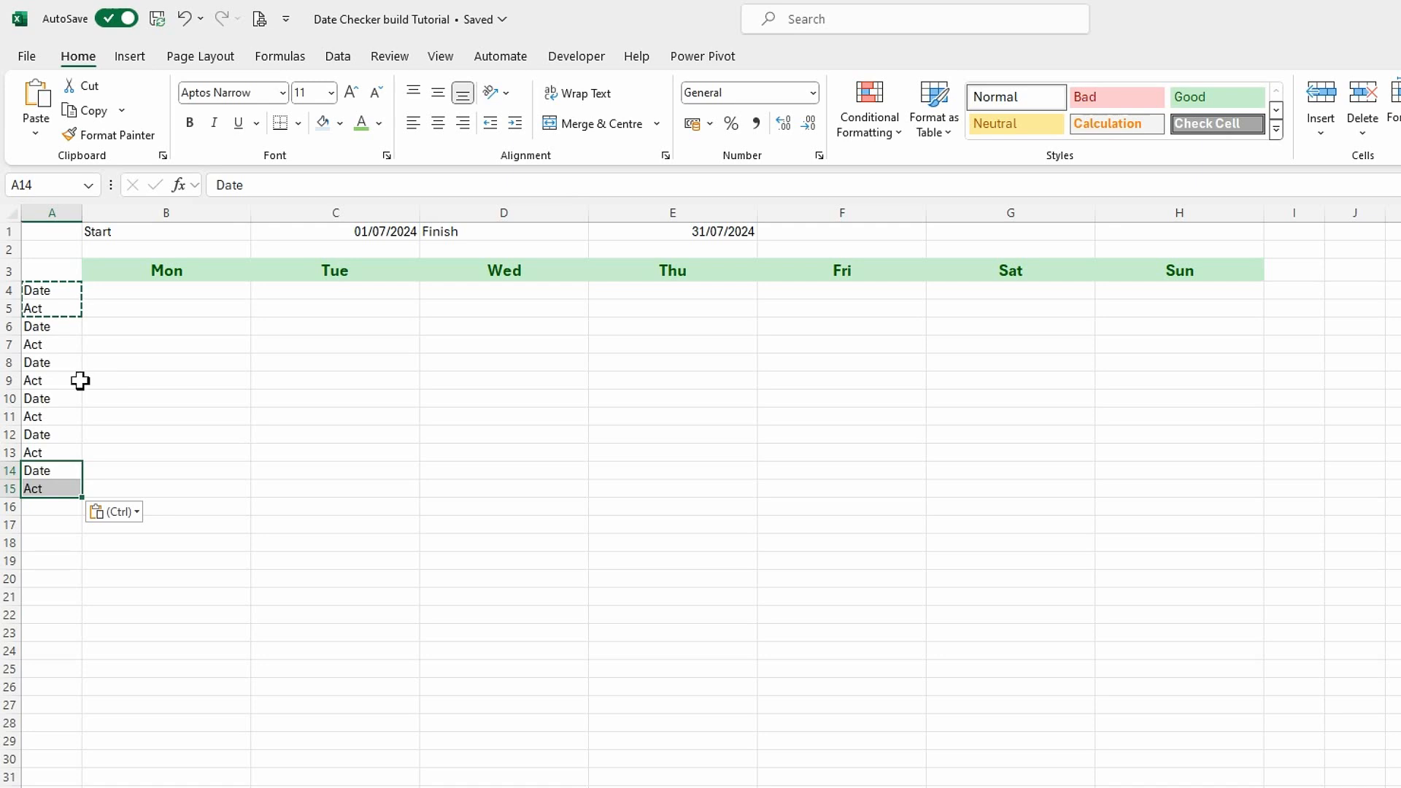
pyautogui.click(300, 514)
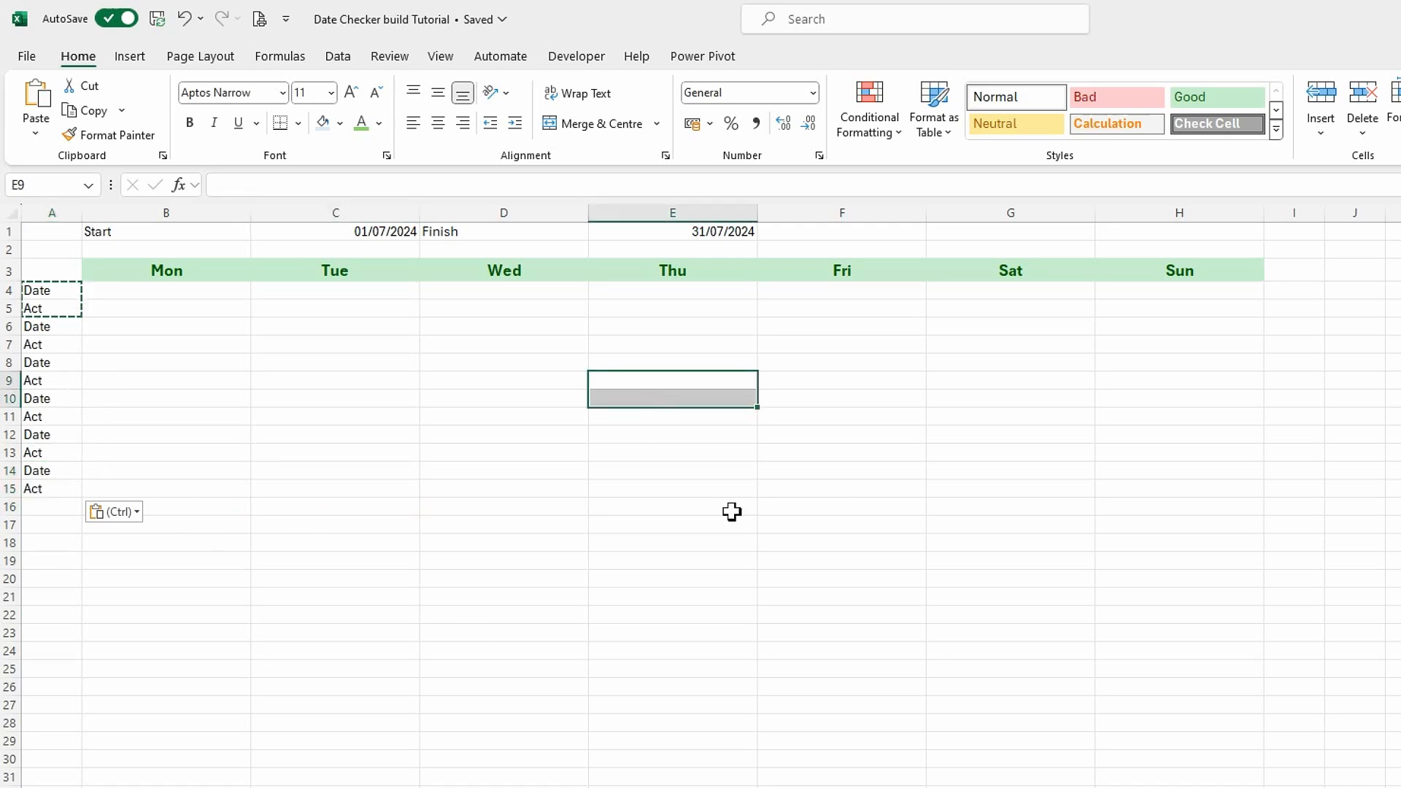
pyautogui.click(207, 432)
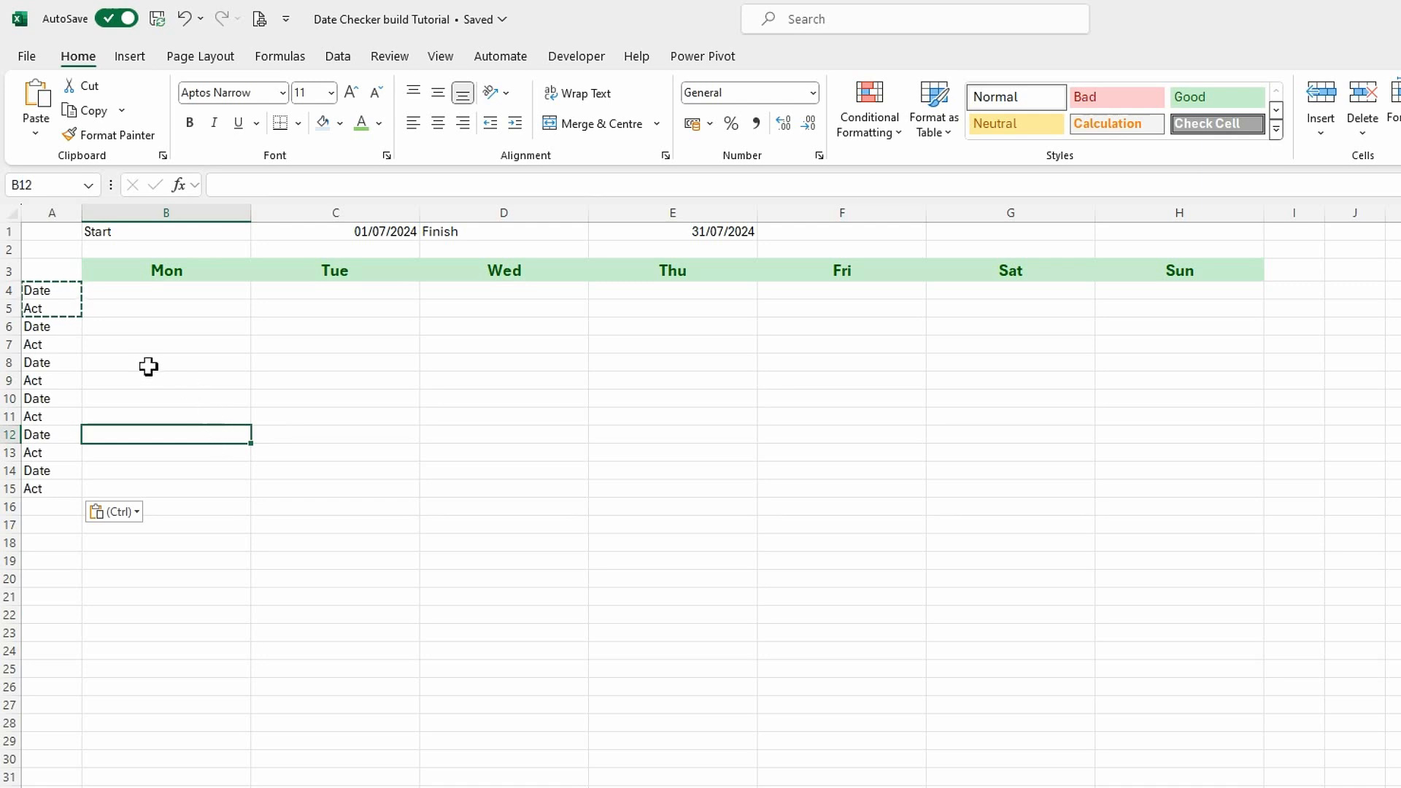
# Enter =C1+SEQUENCE(1,7)-'Date Checker Support'!$B$6 in B4 to generate the first week's dates.
pyautogui.click(133, 297)
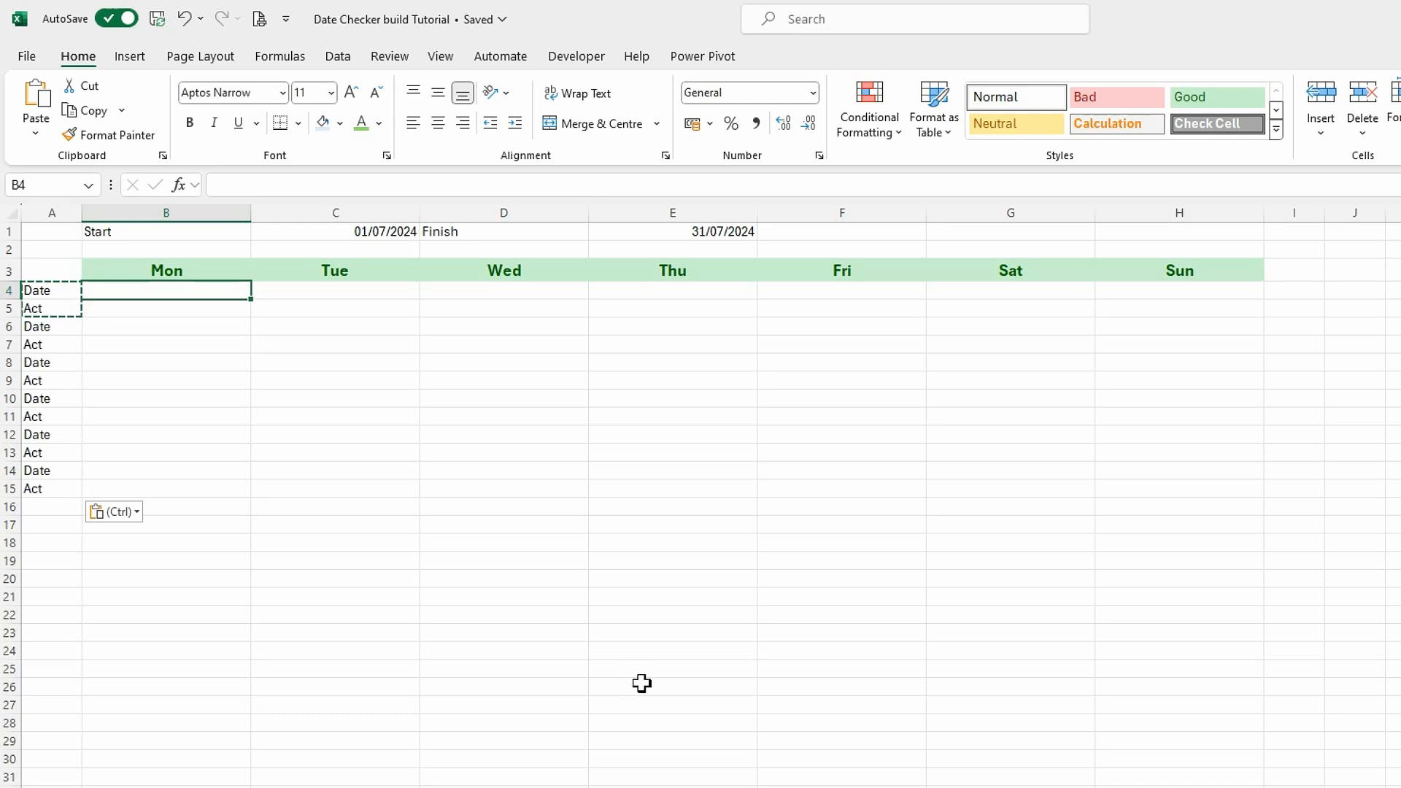
pyautogui.write('=')
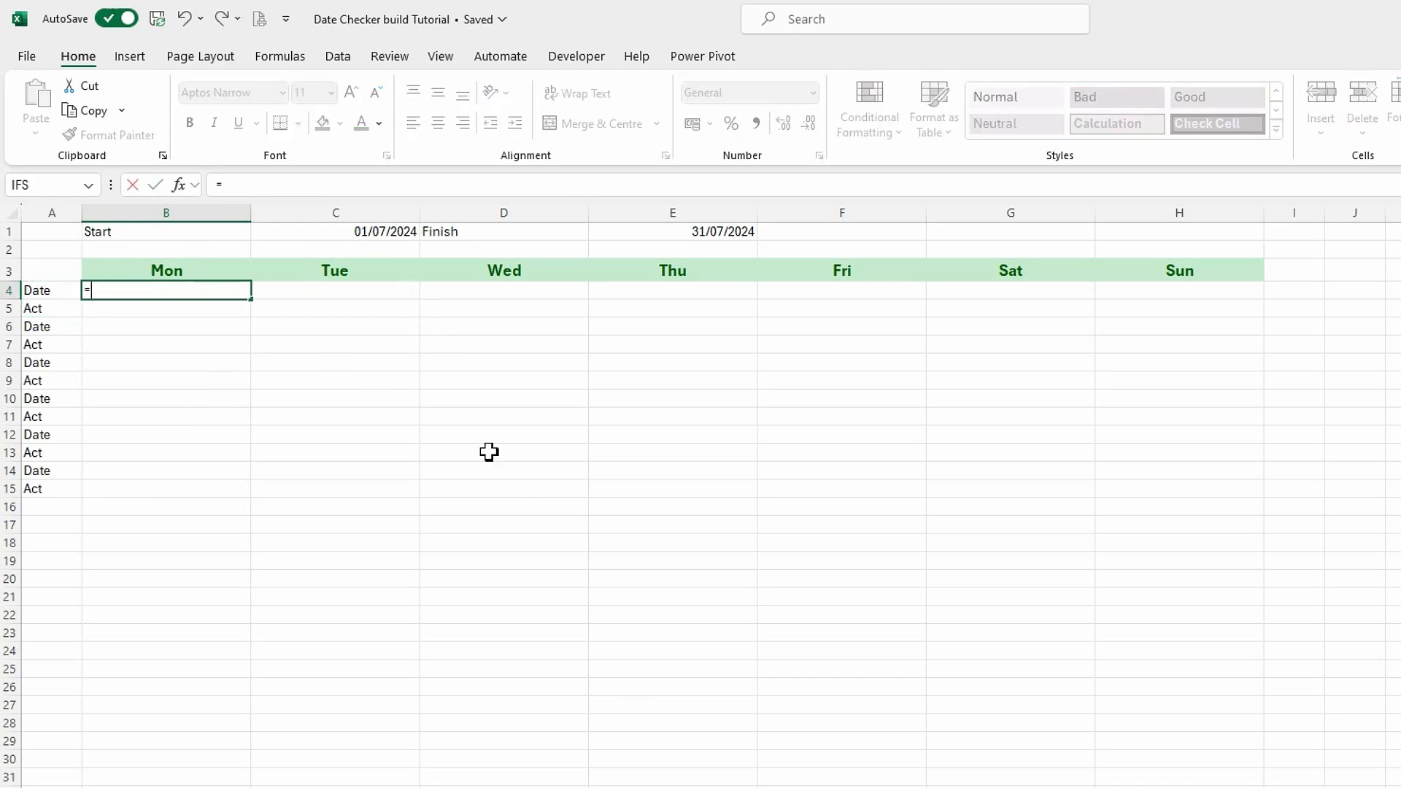
pyautogui.click(355, 231)
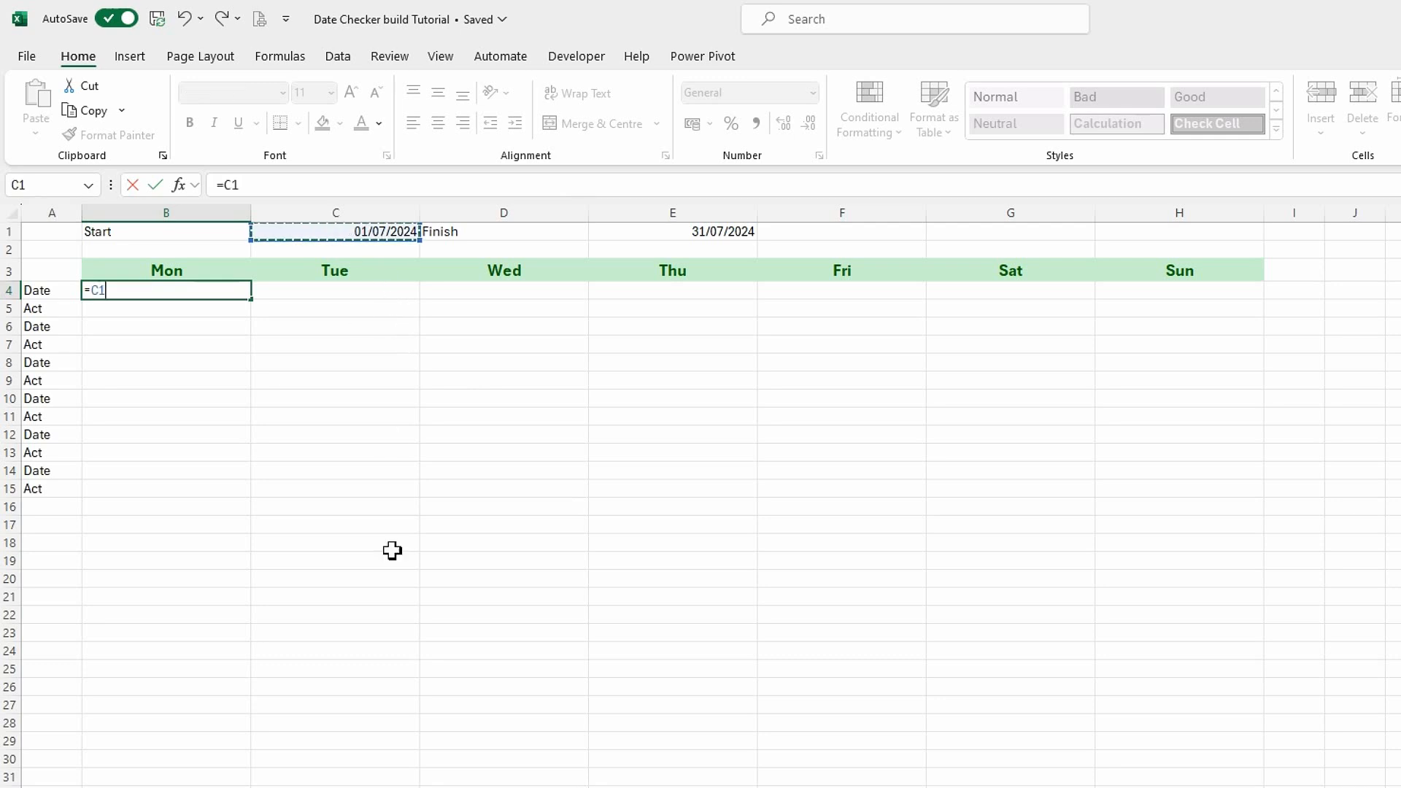
pyautogui.write('+')
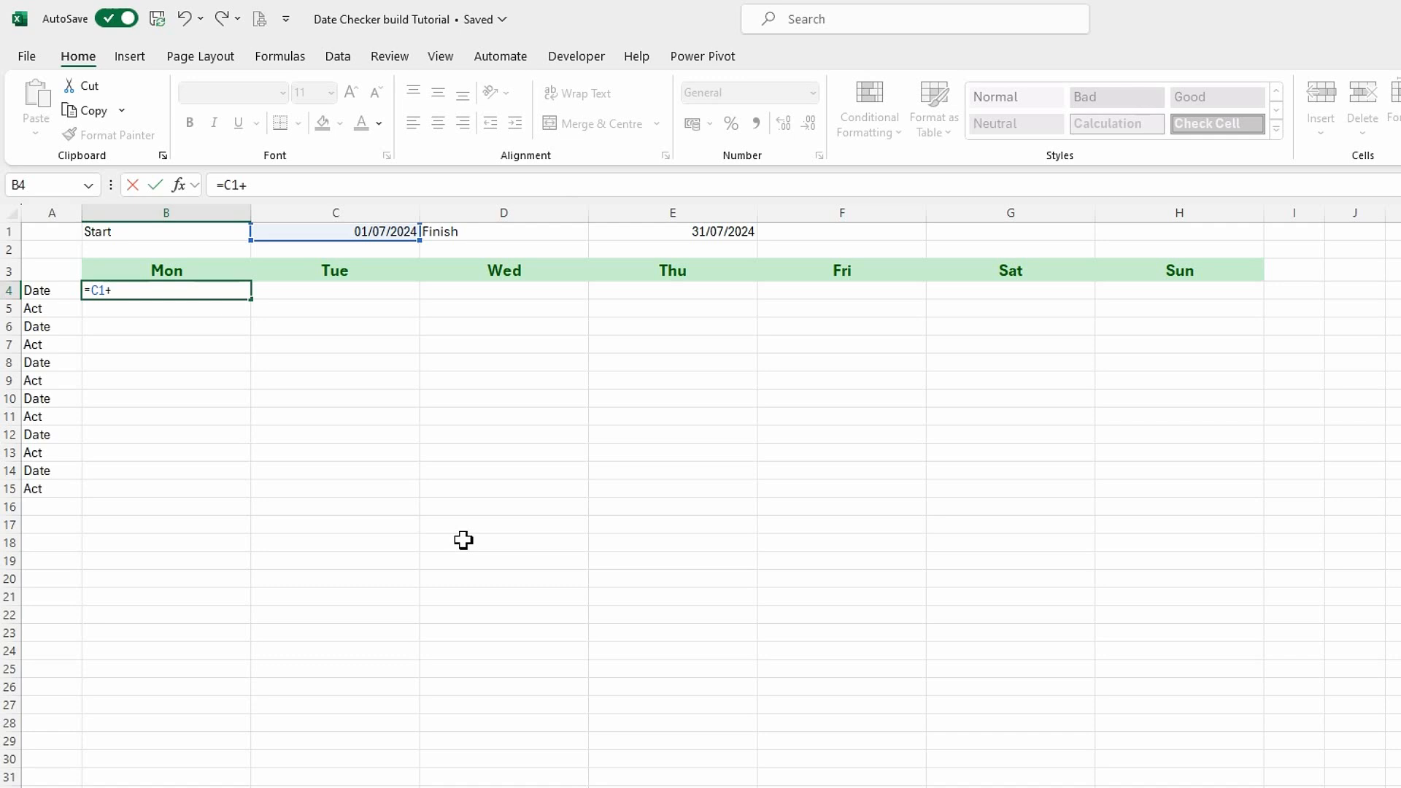
pyautogui.write('seq')
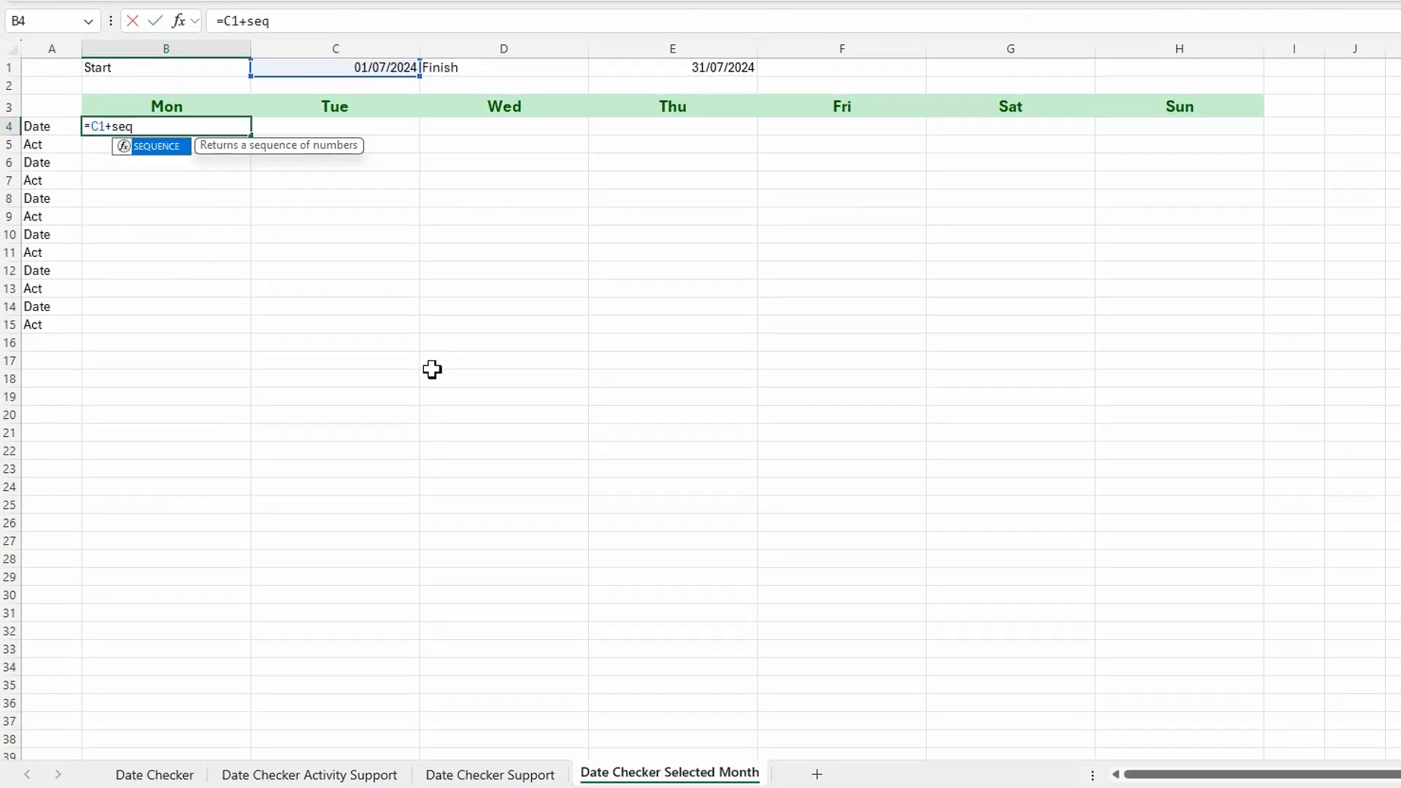
pyautogui.press('Tab')
pyautogui.write('1,')
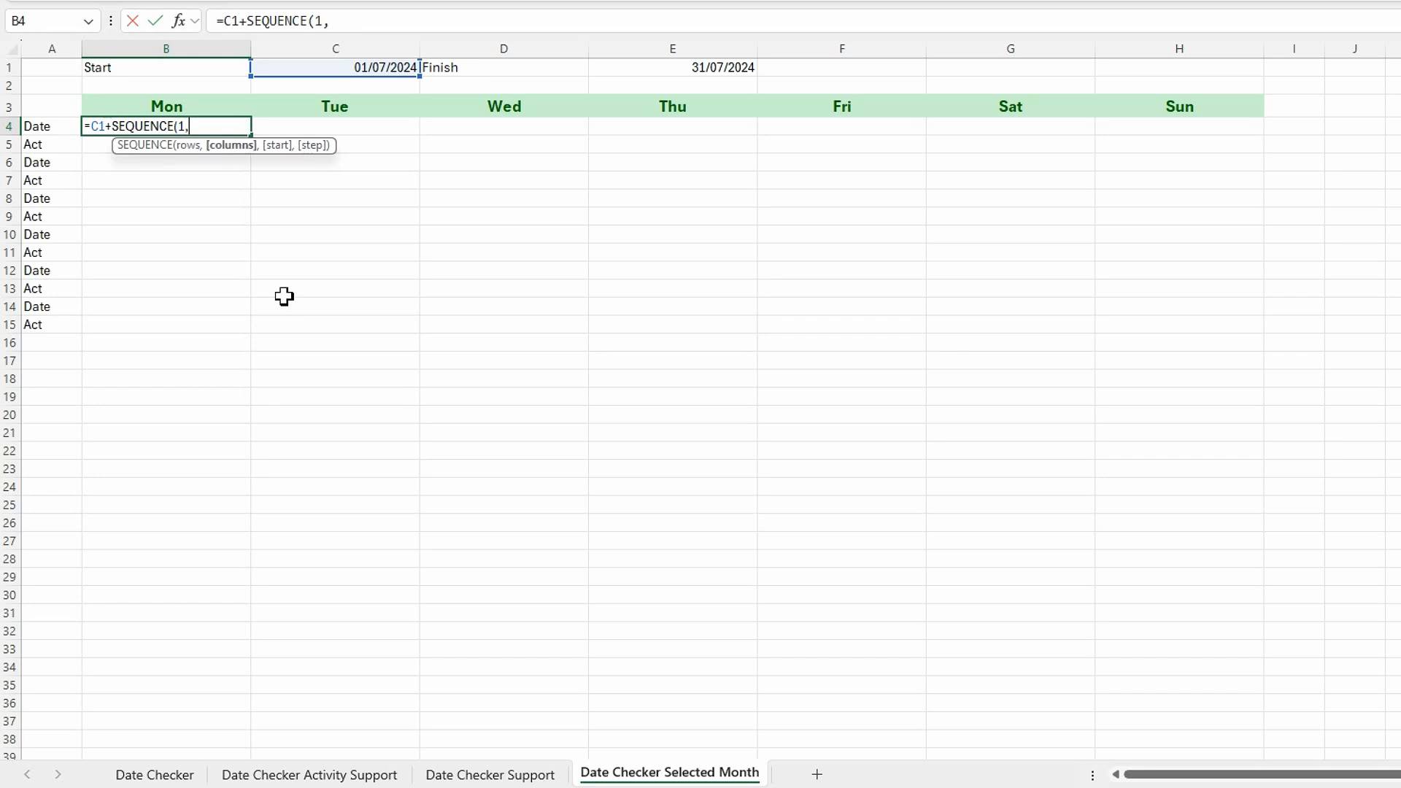
pyautogui.write('7)-')
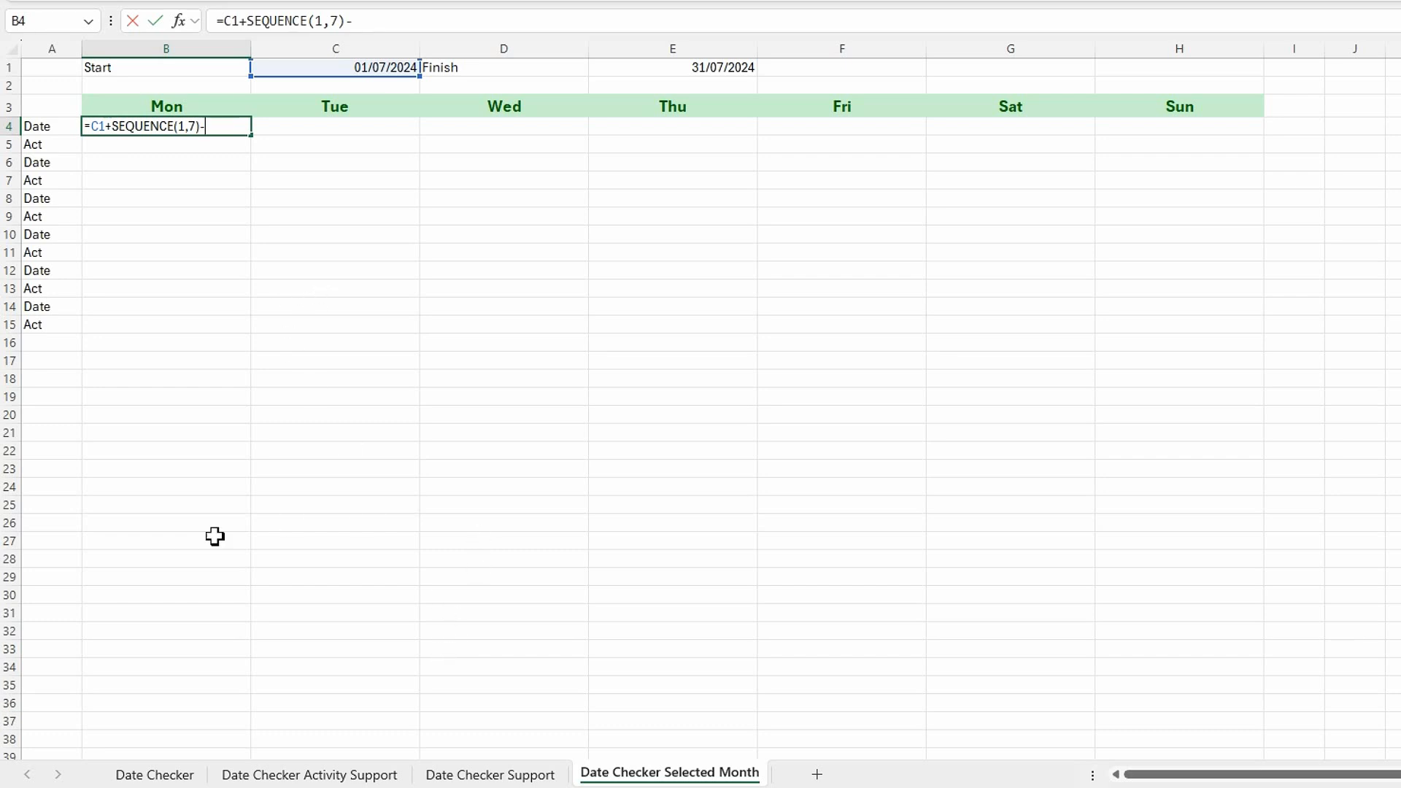
pyautogui.click(481, 775)
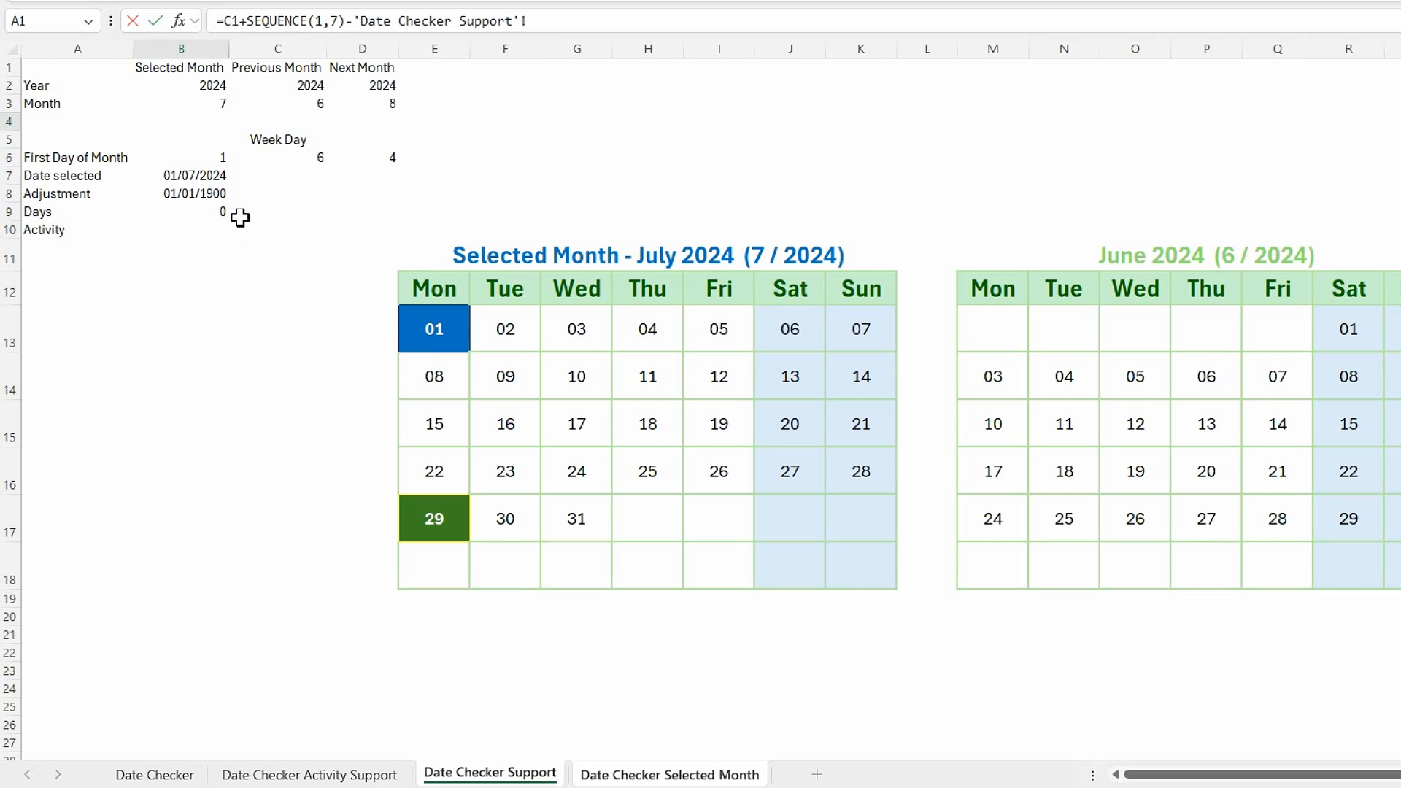
pyautogui.click(202, 159)
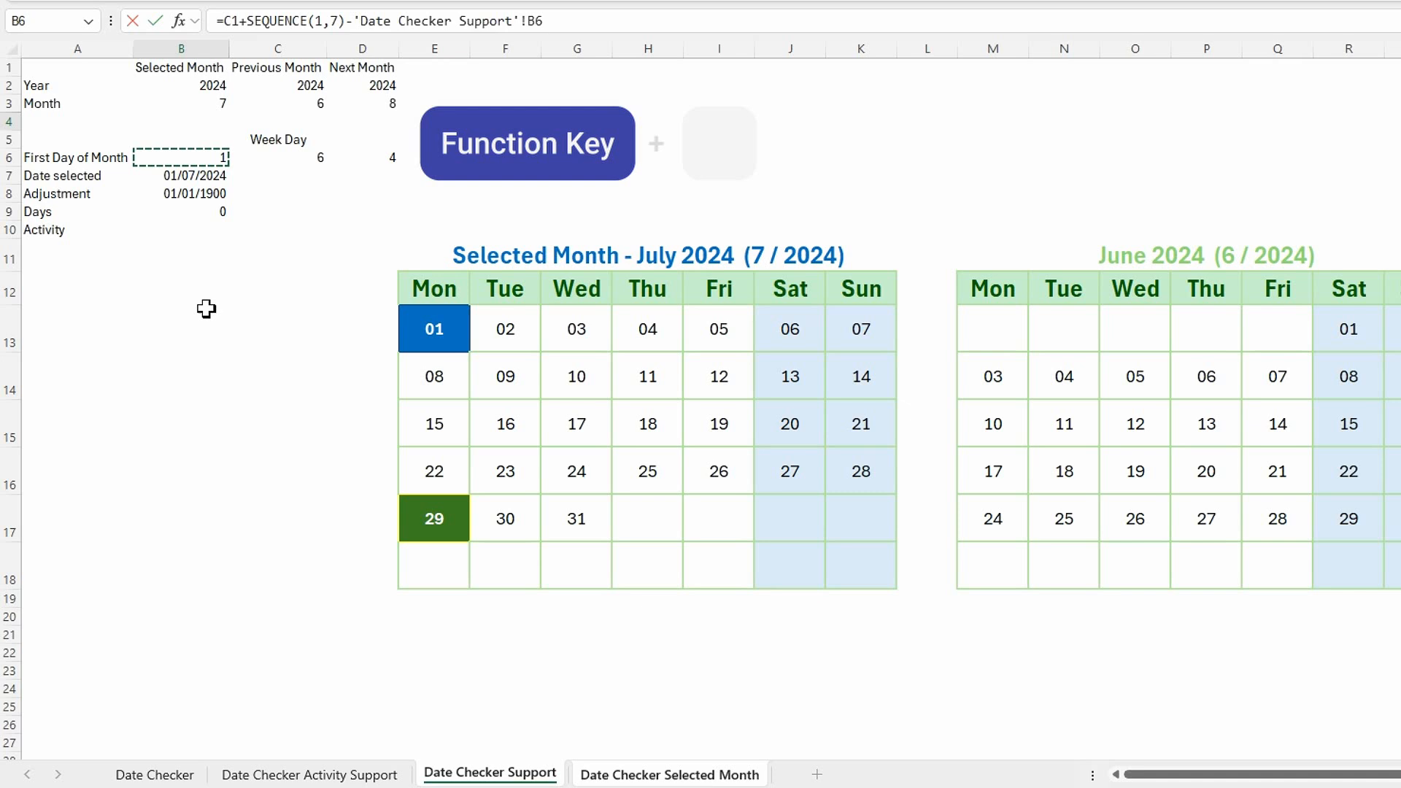
pyautogui.press('F4')
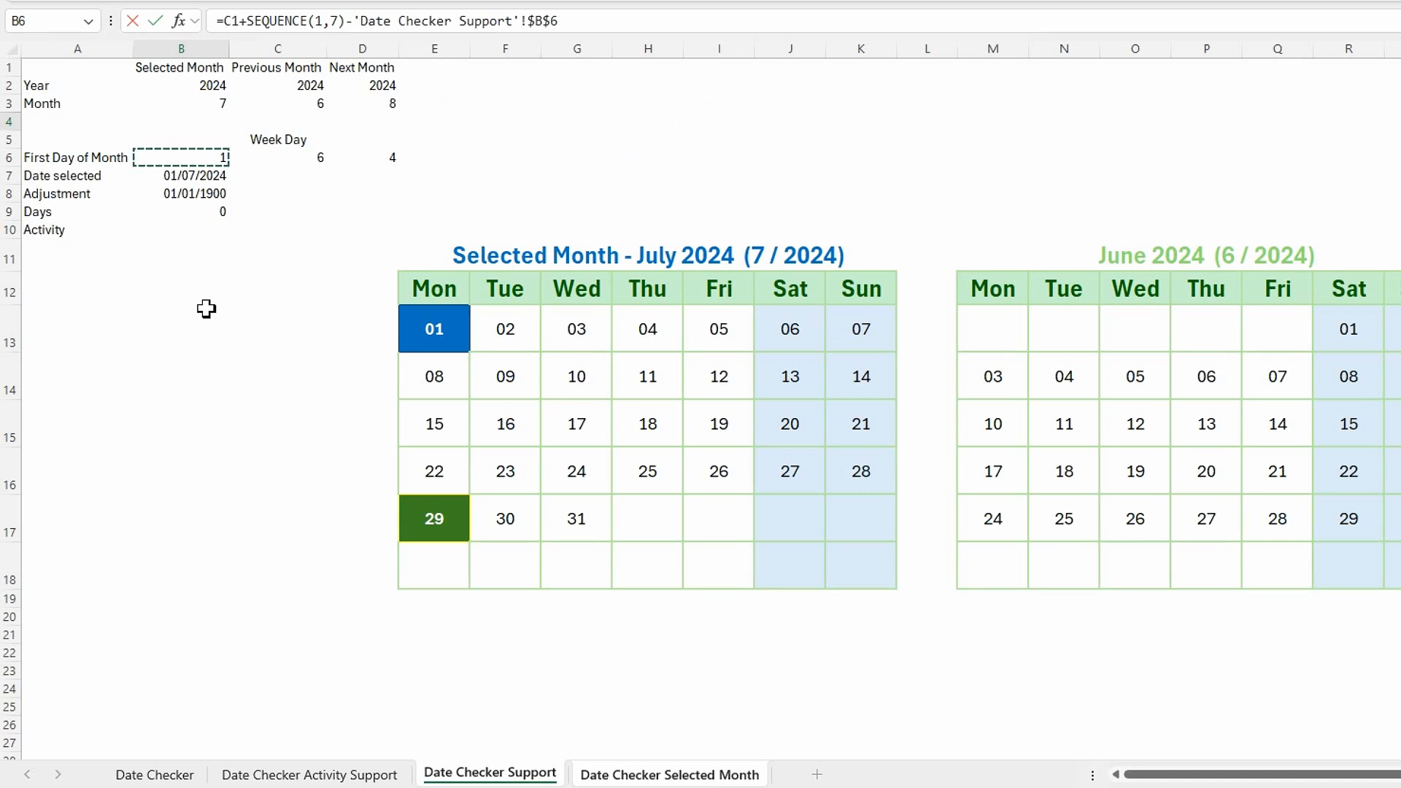
pyautogui.press('Return')
pyautogui.click(464, 325)
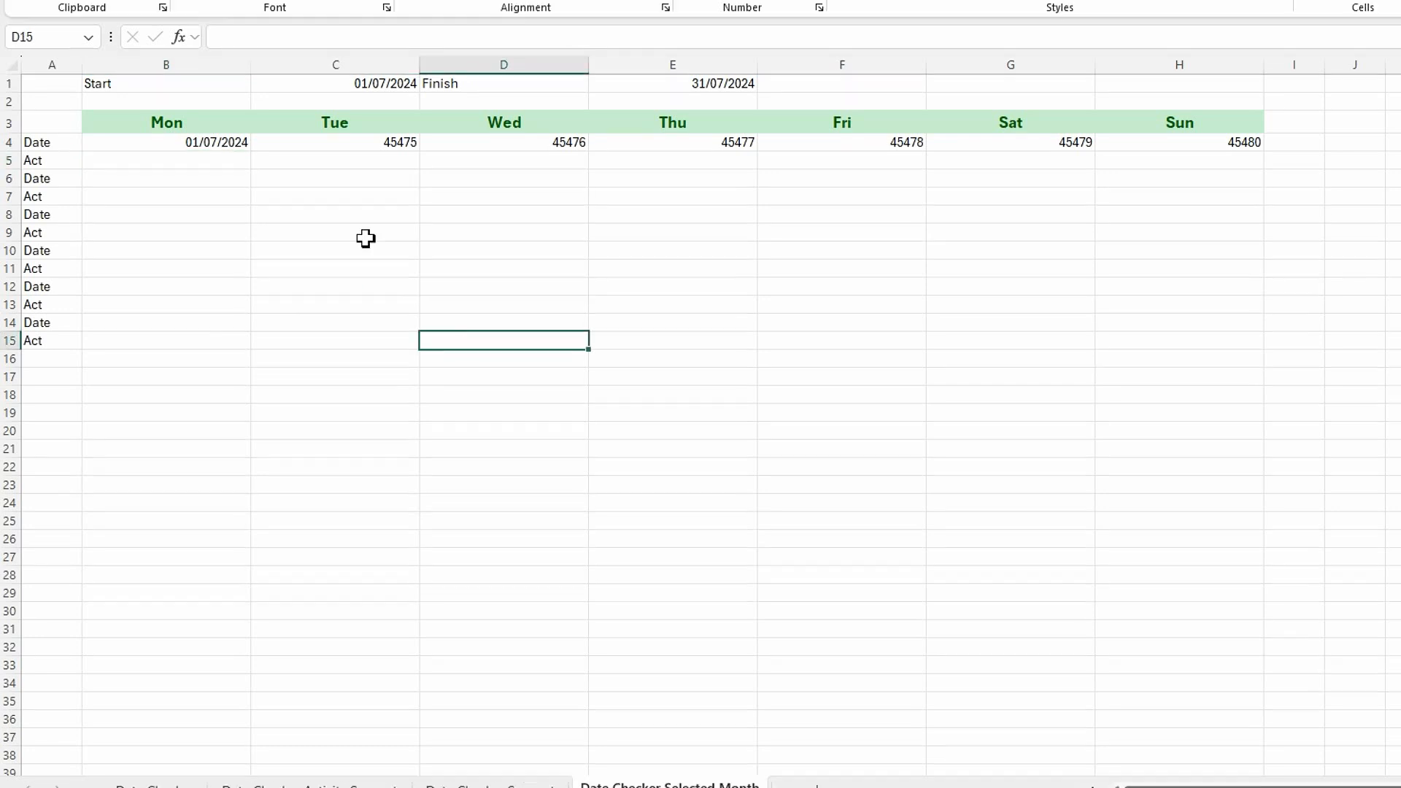
# Format the first week's dates in B4:H4 as Short Date.
pyautogui.click(243, 133)
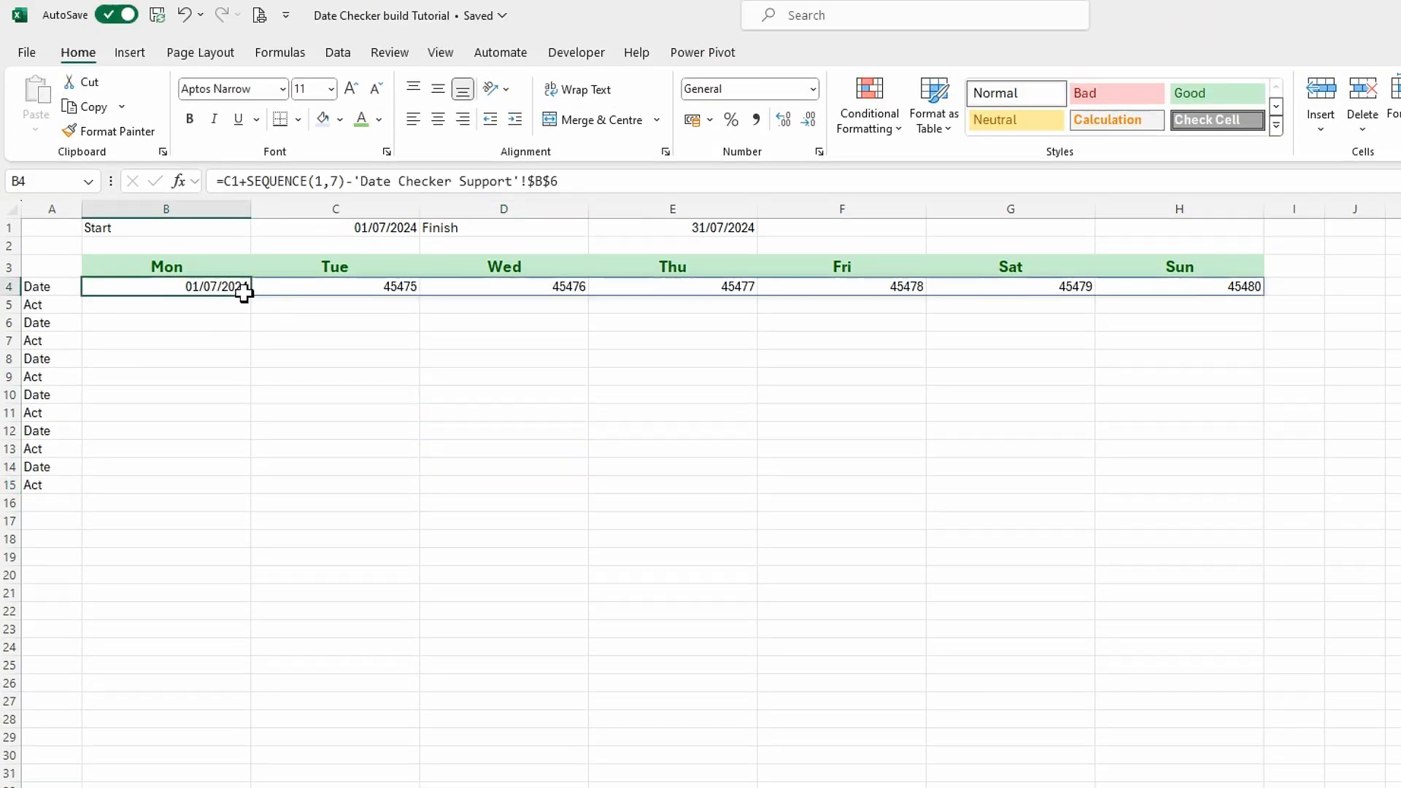
pyautogui.moveTo(243, 294); pyautogui.dragTo(1198, 287)
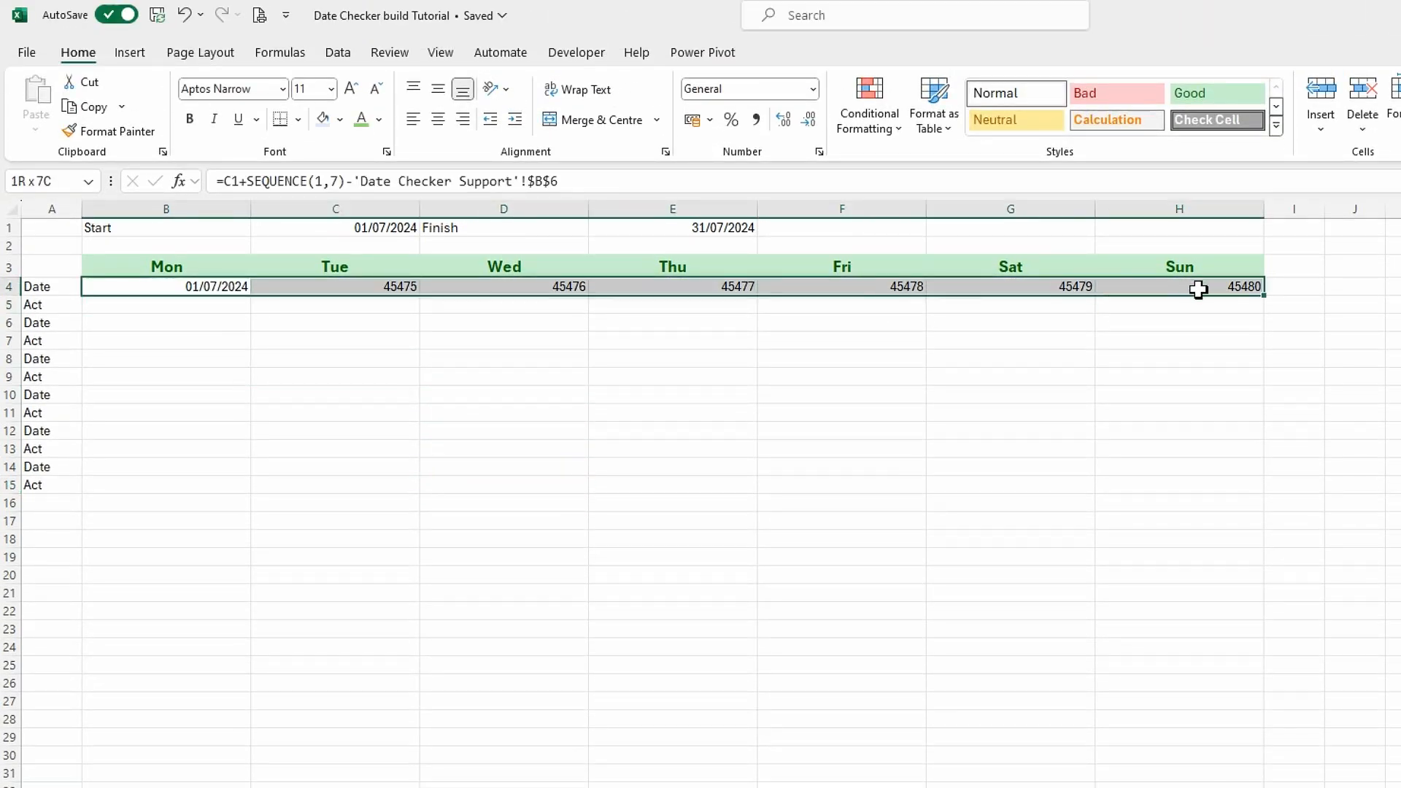
pyautogui.click(813, 91)
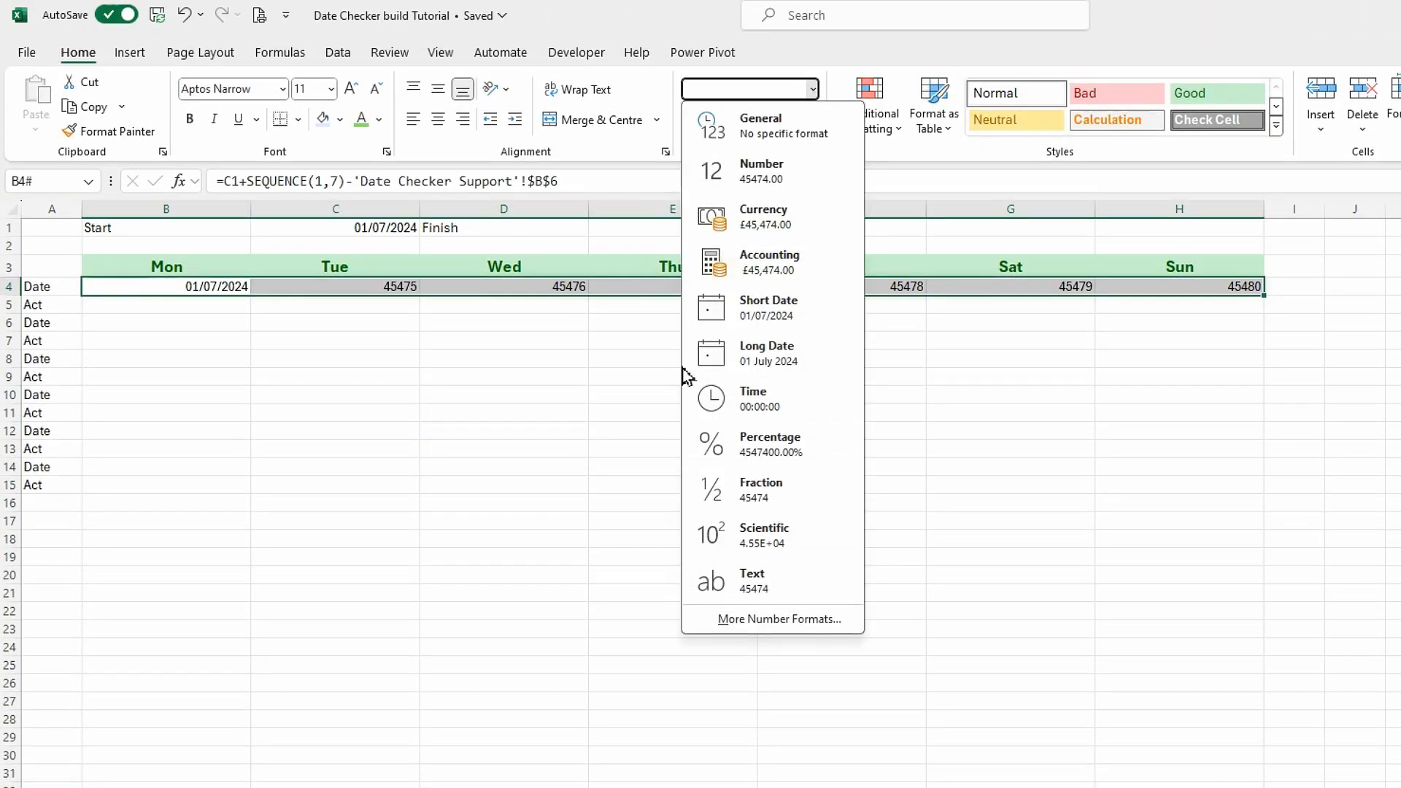
pyautogui.click(763, 310)
pyautogui.click(413, 451)
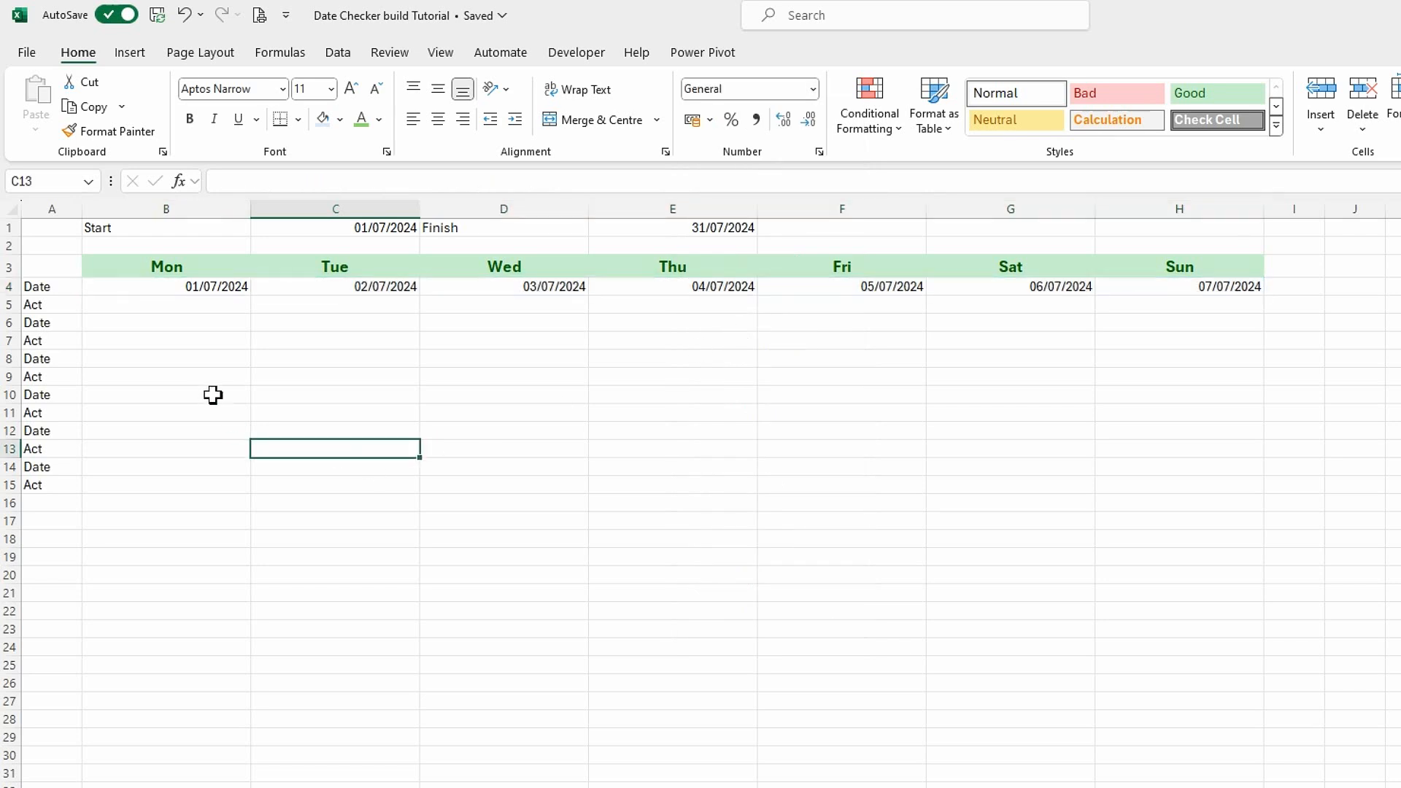
# Set Date selected in B7 of the Date Checker Support sheet to 01/08/2024 and check the first week on the Selected Month sheet.
pyautogui.click(200, 286)
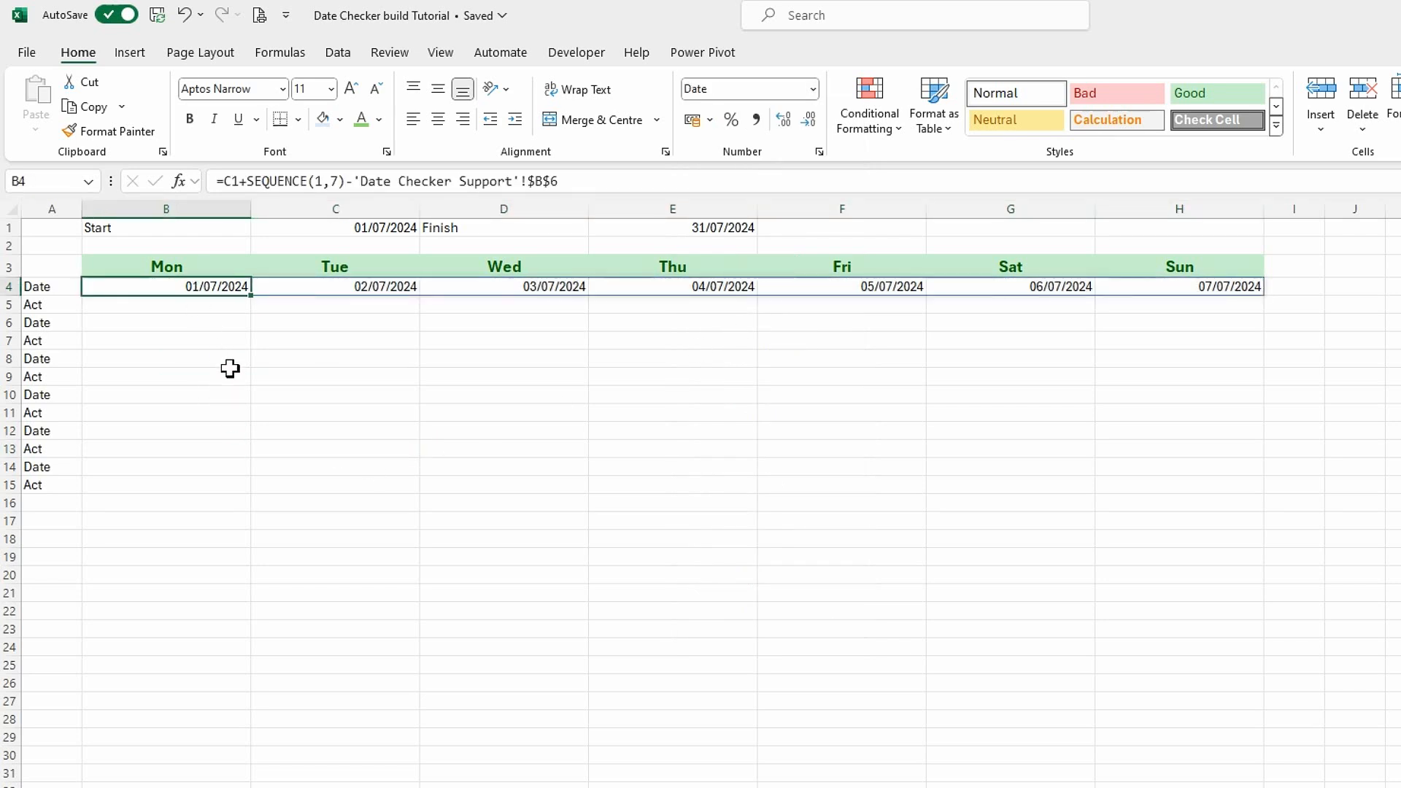
pyautogui.hotkey('ctrl', 'pageup')
pyautogui.moveTo(203, 333); pyautogui.dragTo(207, 324)
pyautogui.click(203, 337)
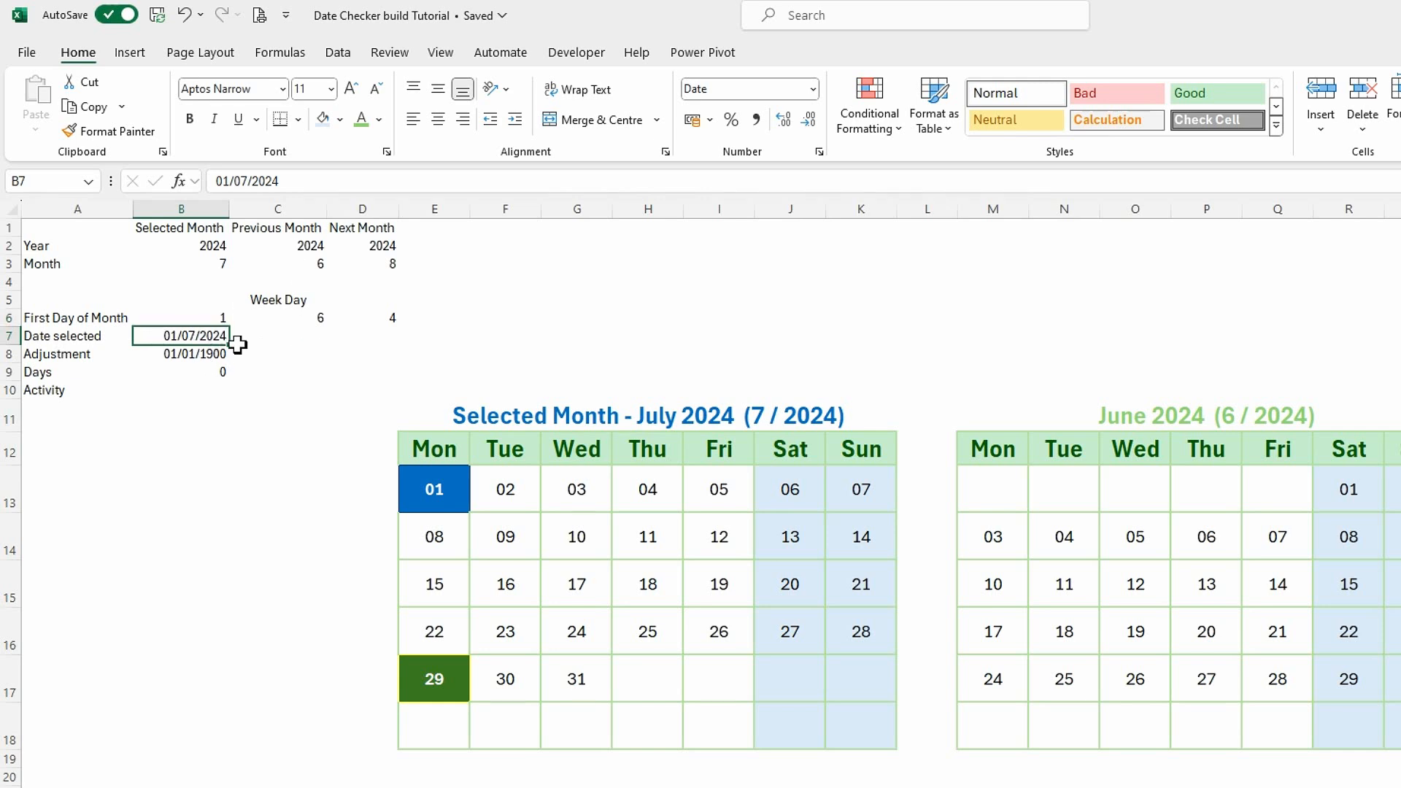
pyautogui.click(250, 188)
pyautogui.press('BackSpace')
pyautogui.write('8')
pyautogui.press('Return')
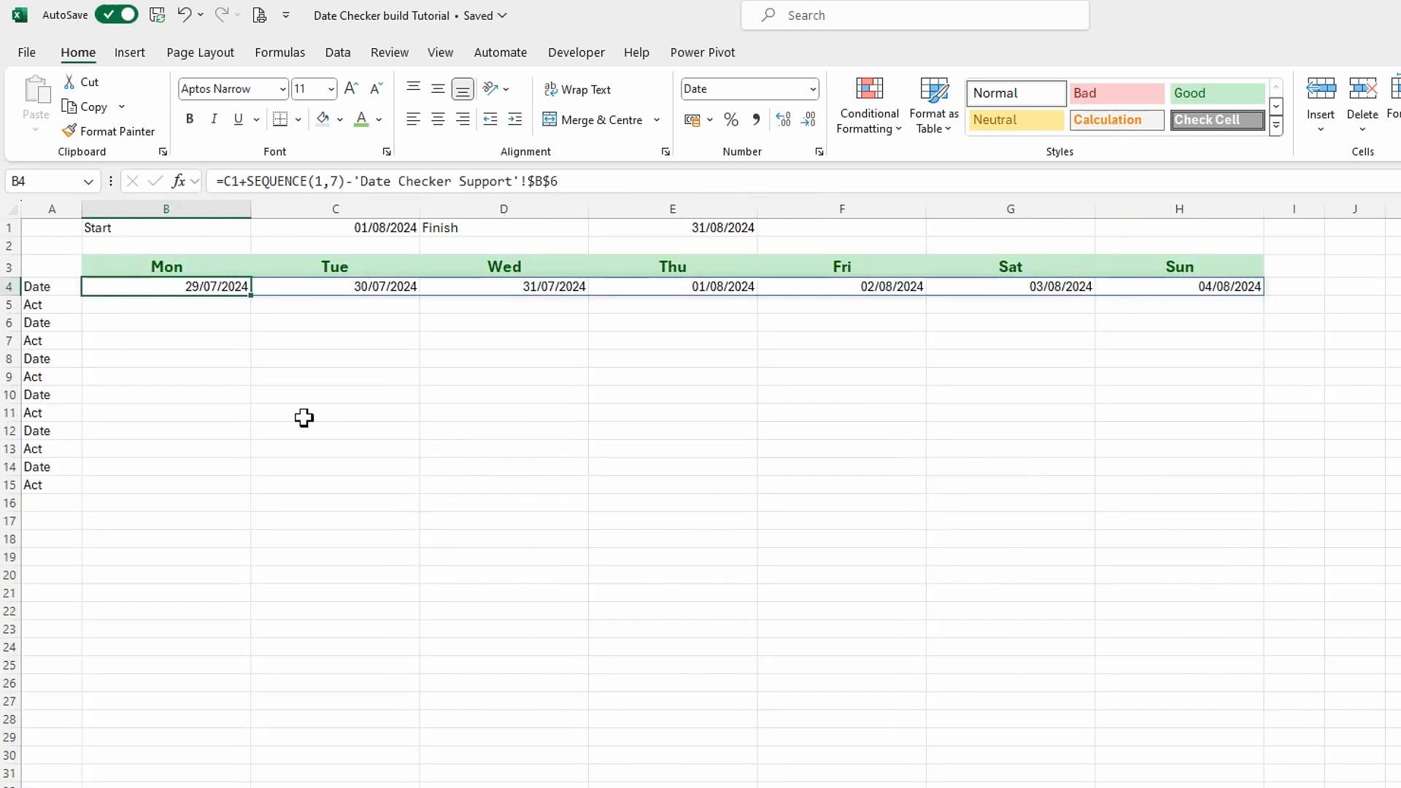
pyautogui.click(385, 427)
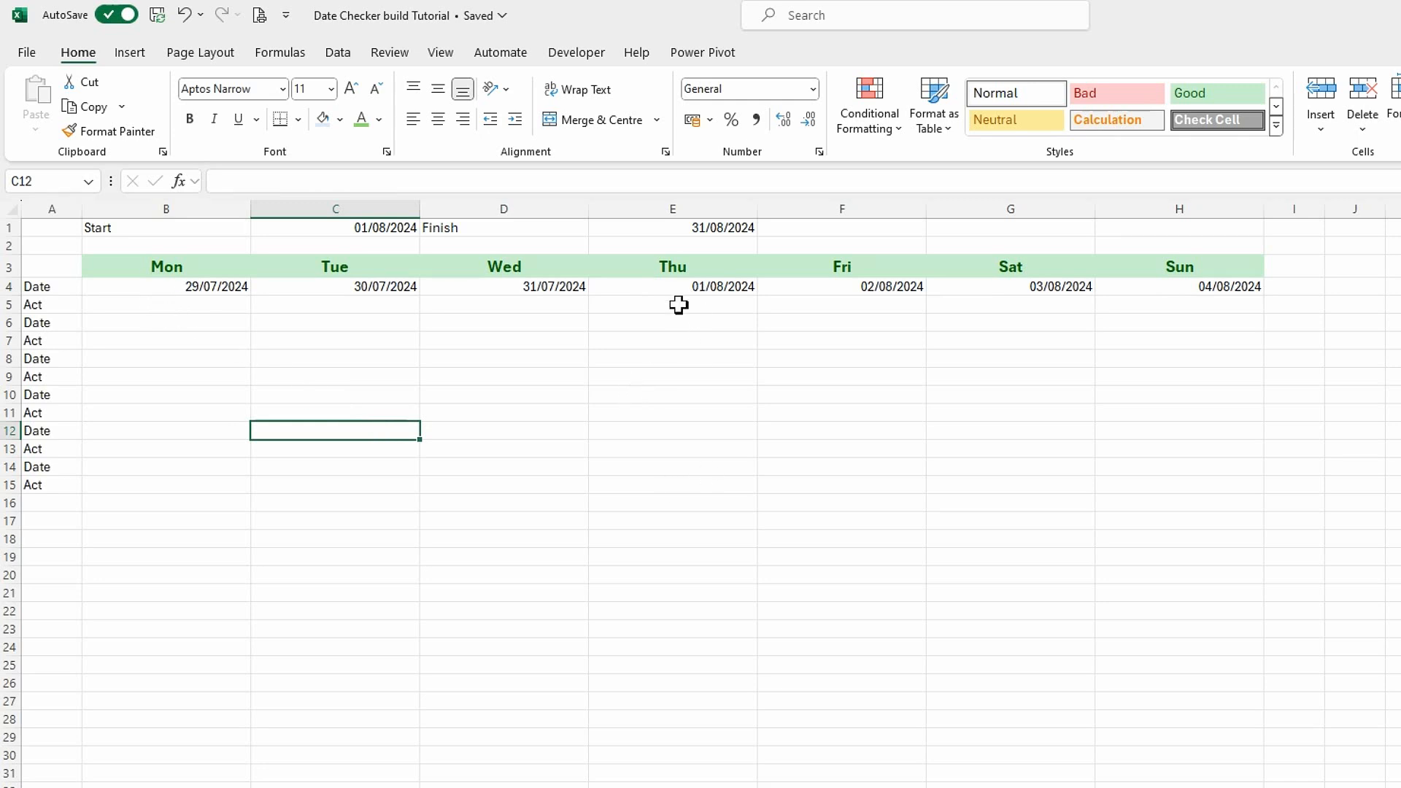
# Copy the B4 formula's expression C1+SEQUENCE(1,7)-'Date Checker Support'!$B$6 without its leading equals sign.
pyautogui.click(217, 286)
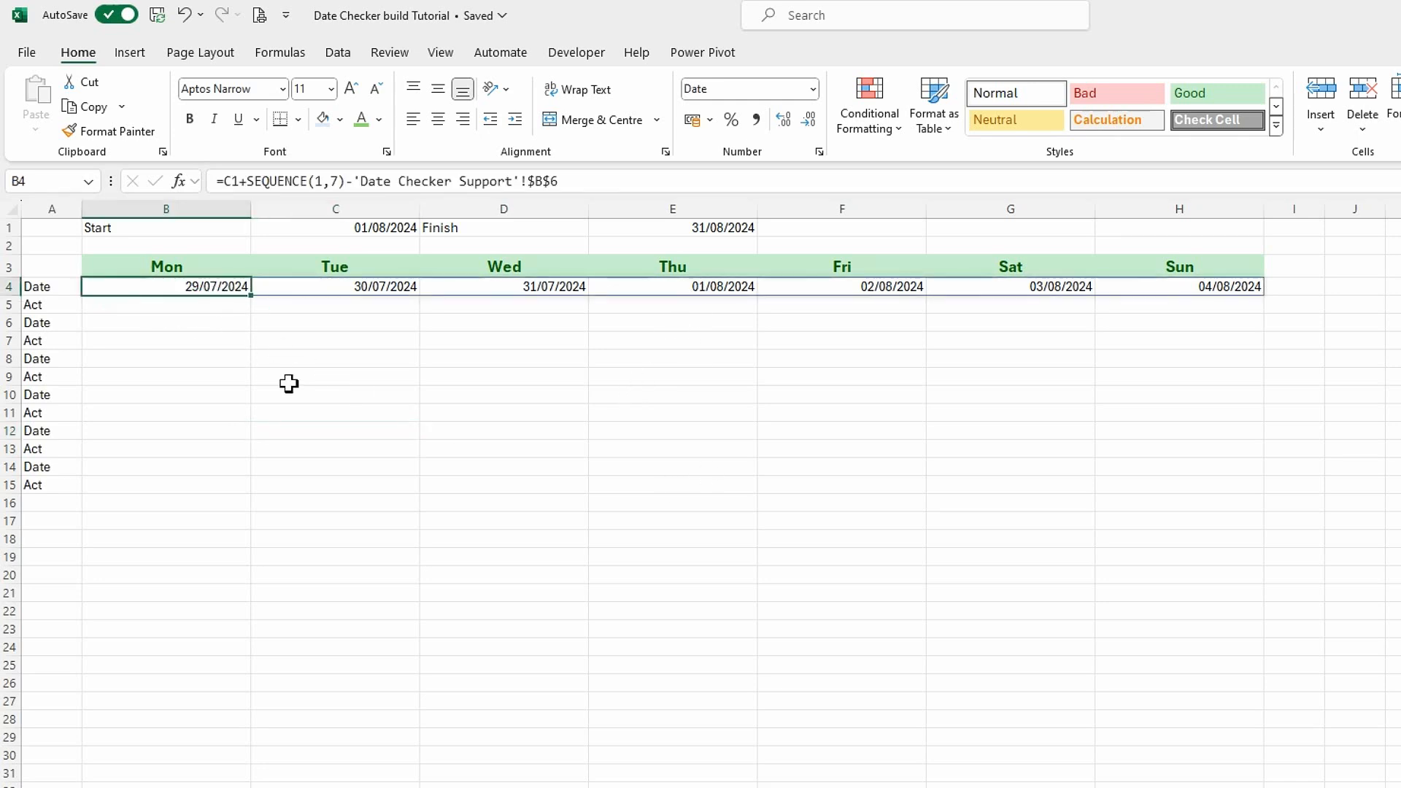
pyautogui.moveTo(582, 182); pyautogui.dragTo(223, 182)
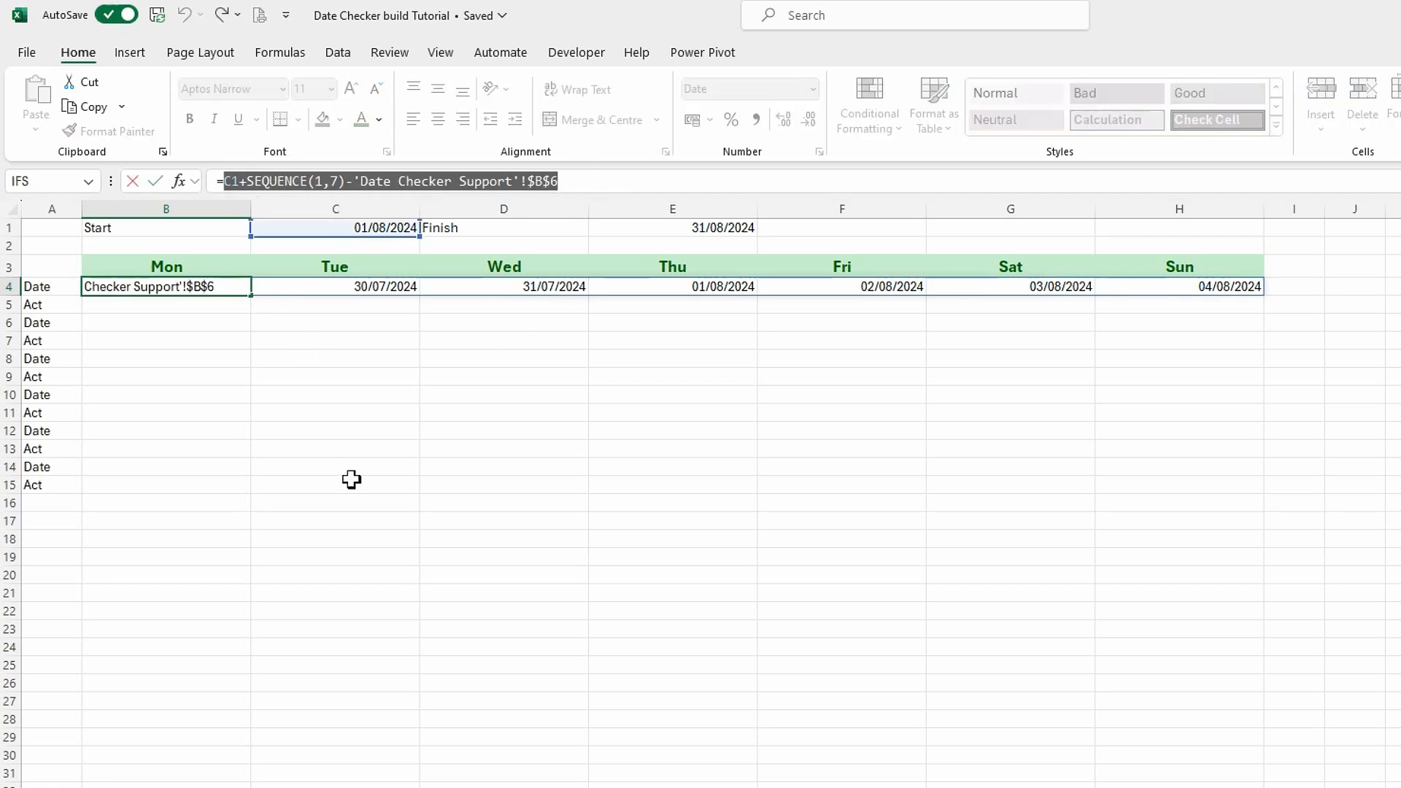
pyautogui.hotkey('ctrl', 'c')
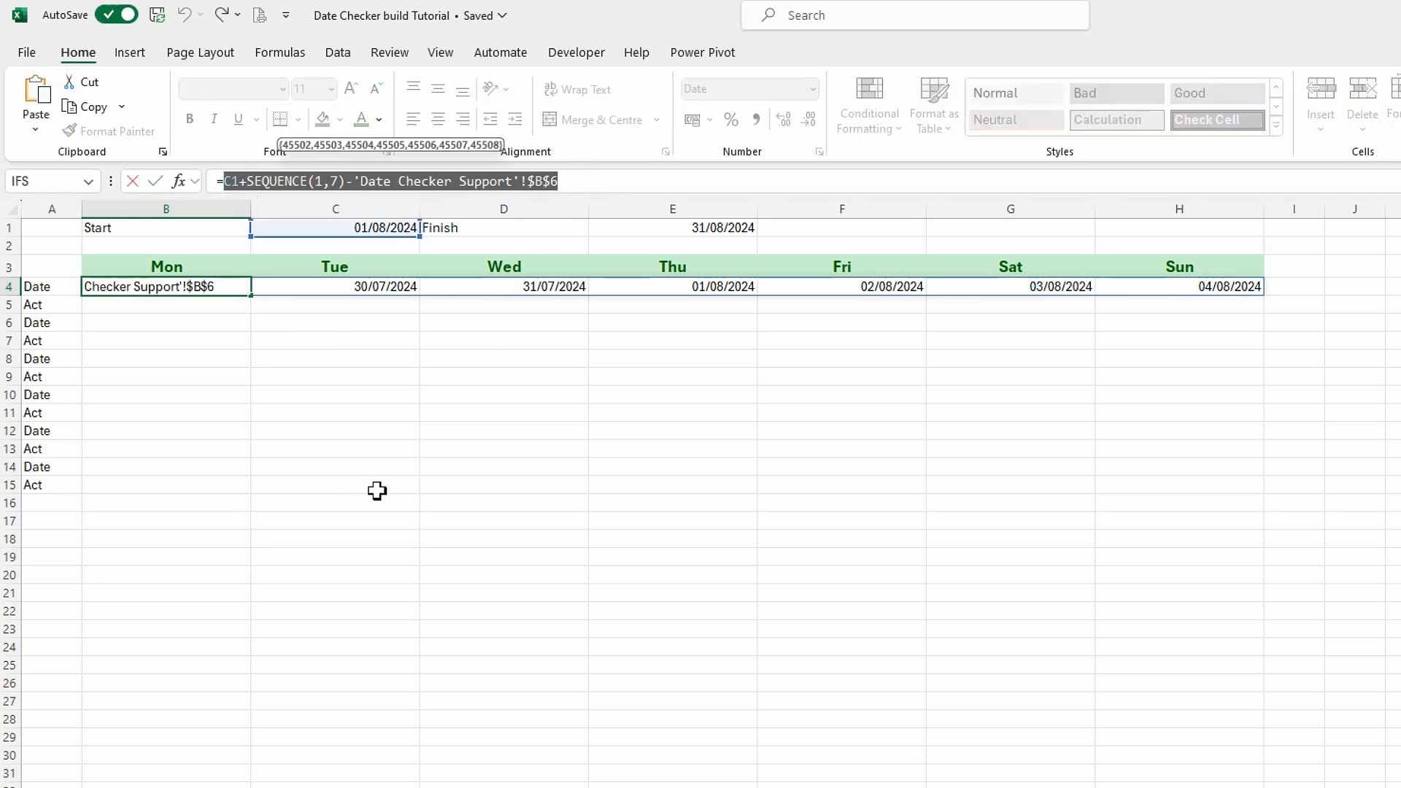
# Start an IF test in the B4 formula by wrapping its date expression C1+SEQUENCE(1,7)-'Date Checker Support'!$B$6 in MONTH.
pyautogui.click(226, 182)
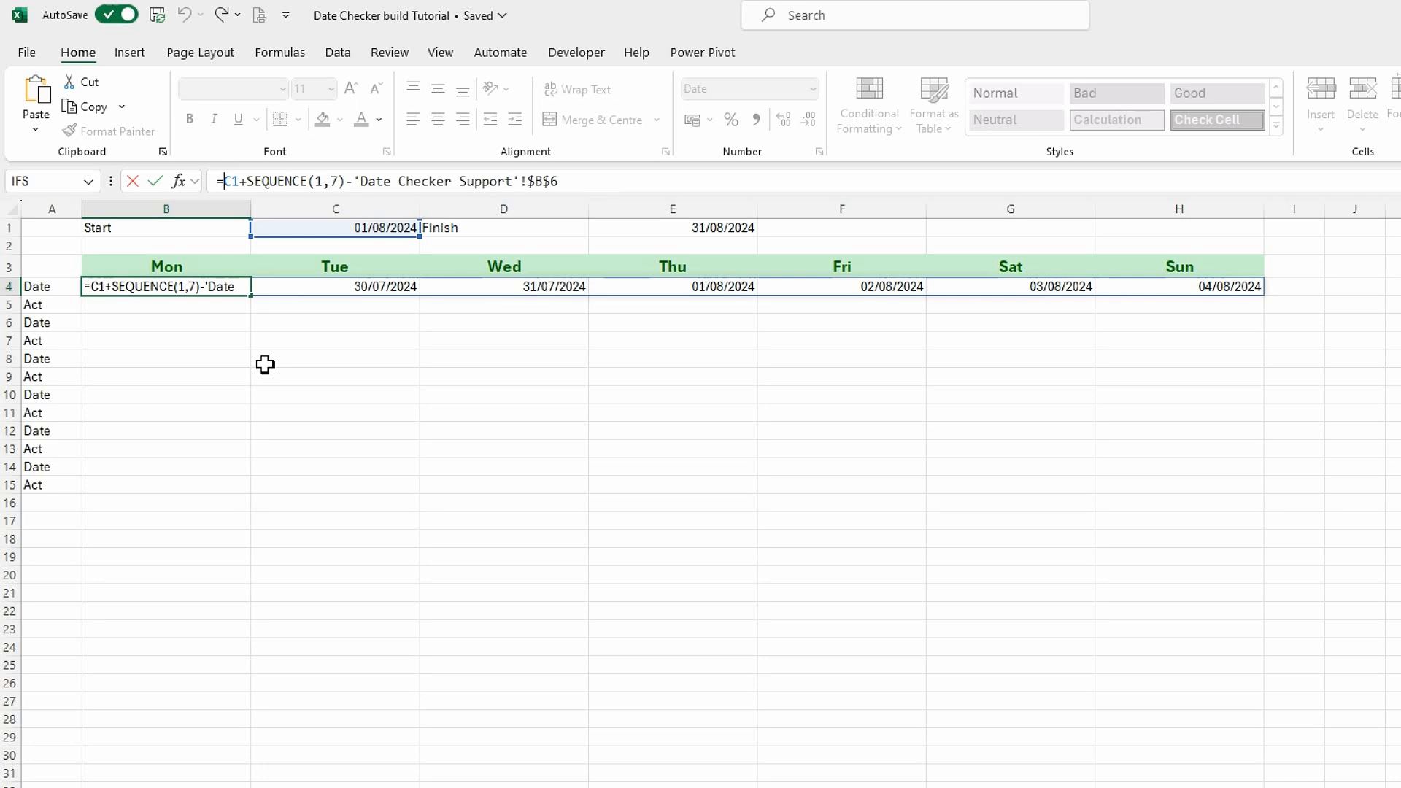
pyautogui.write('if')
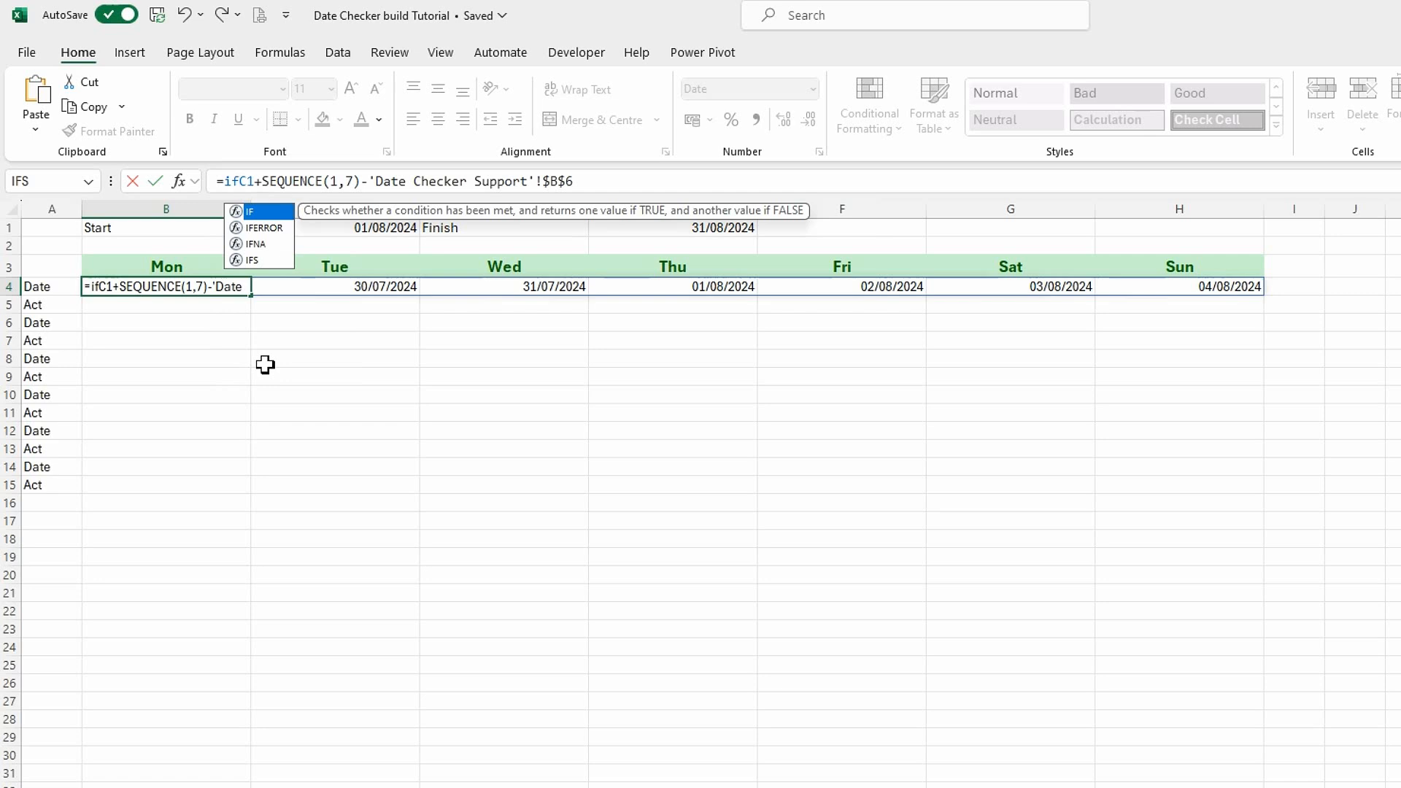
pyautogui.write('(month')
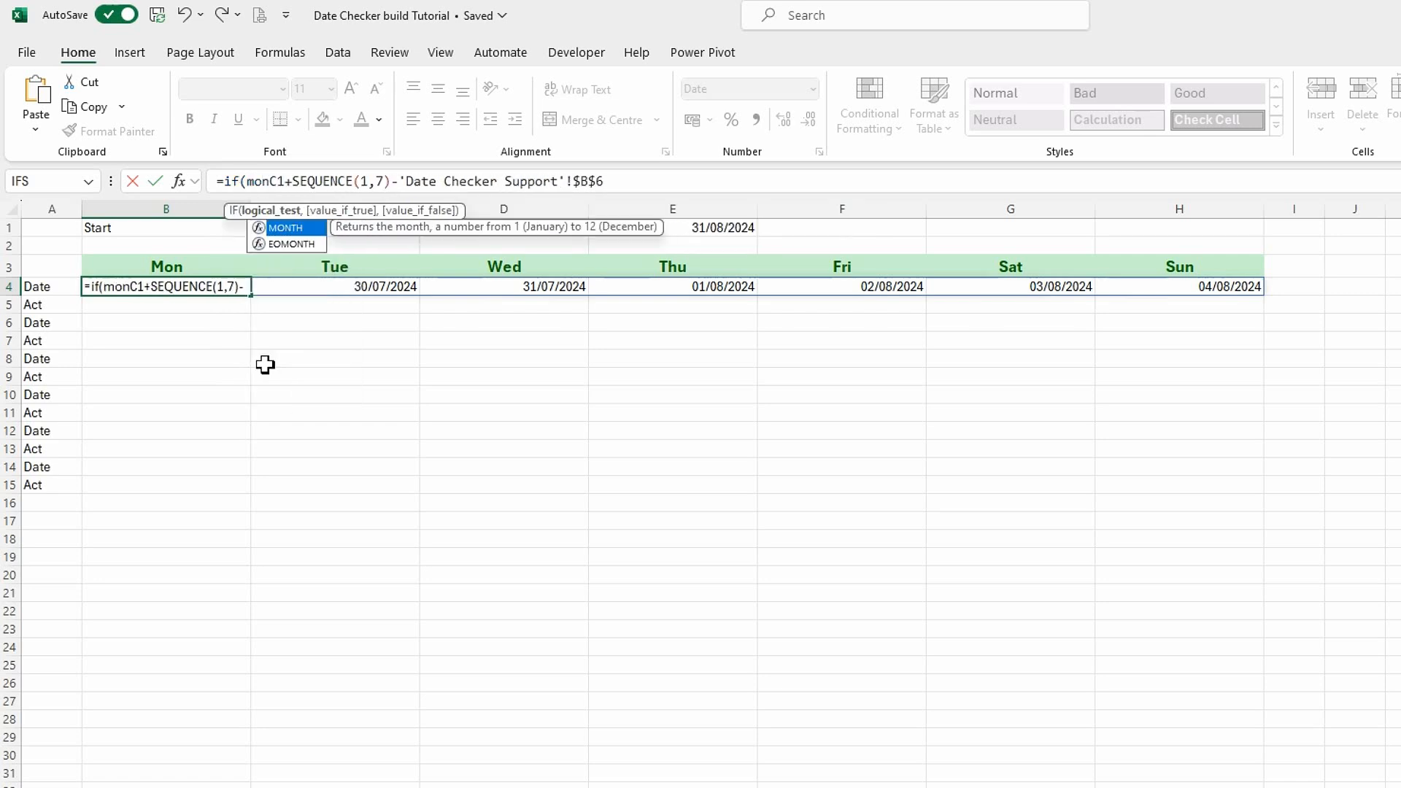
pyautogui.press('Tab')
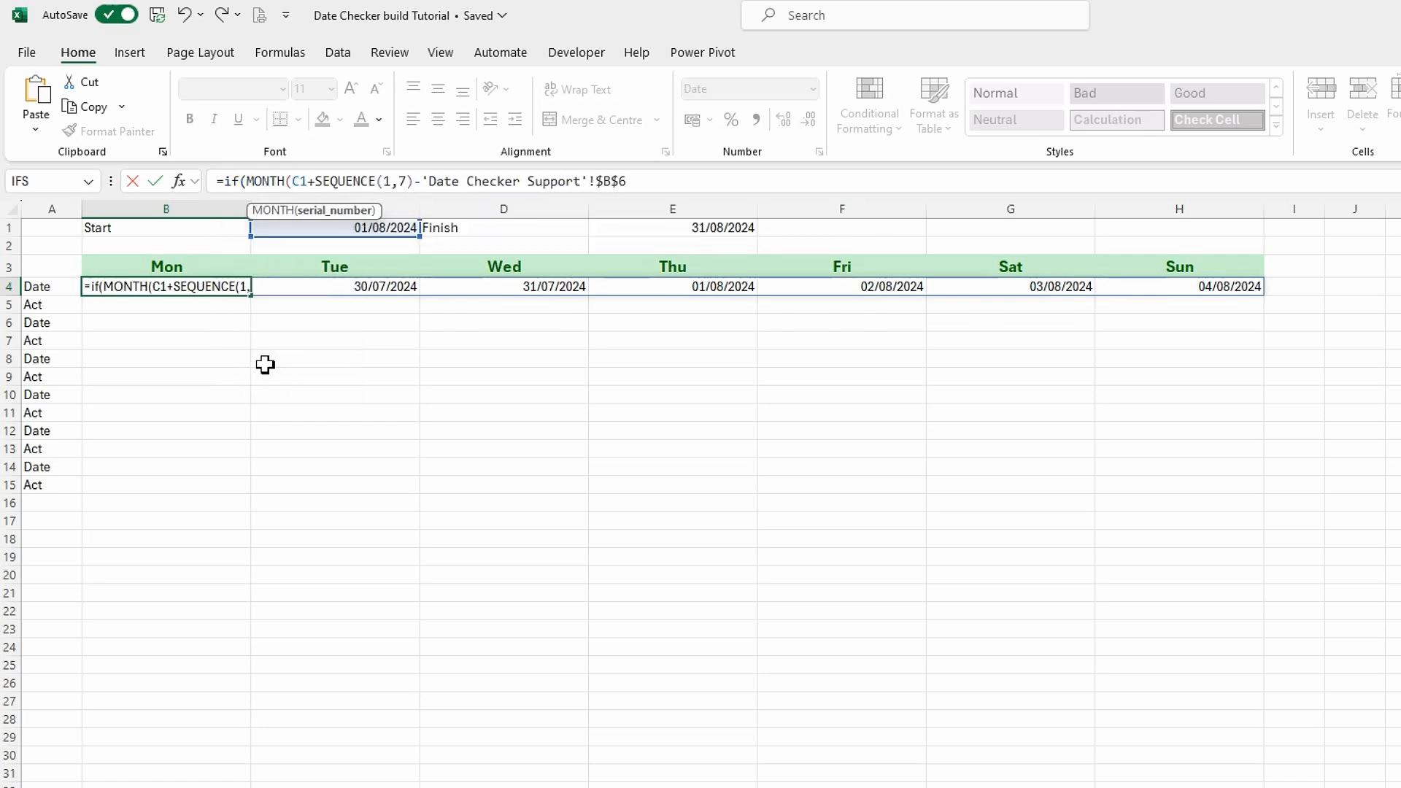
pyautogui.click(637, 188)
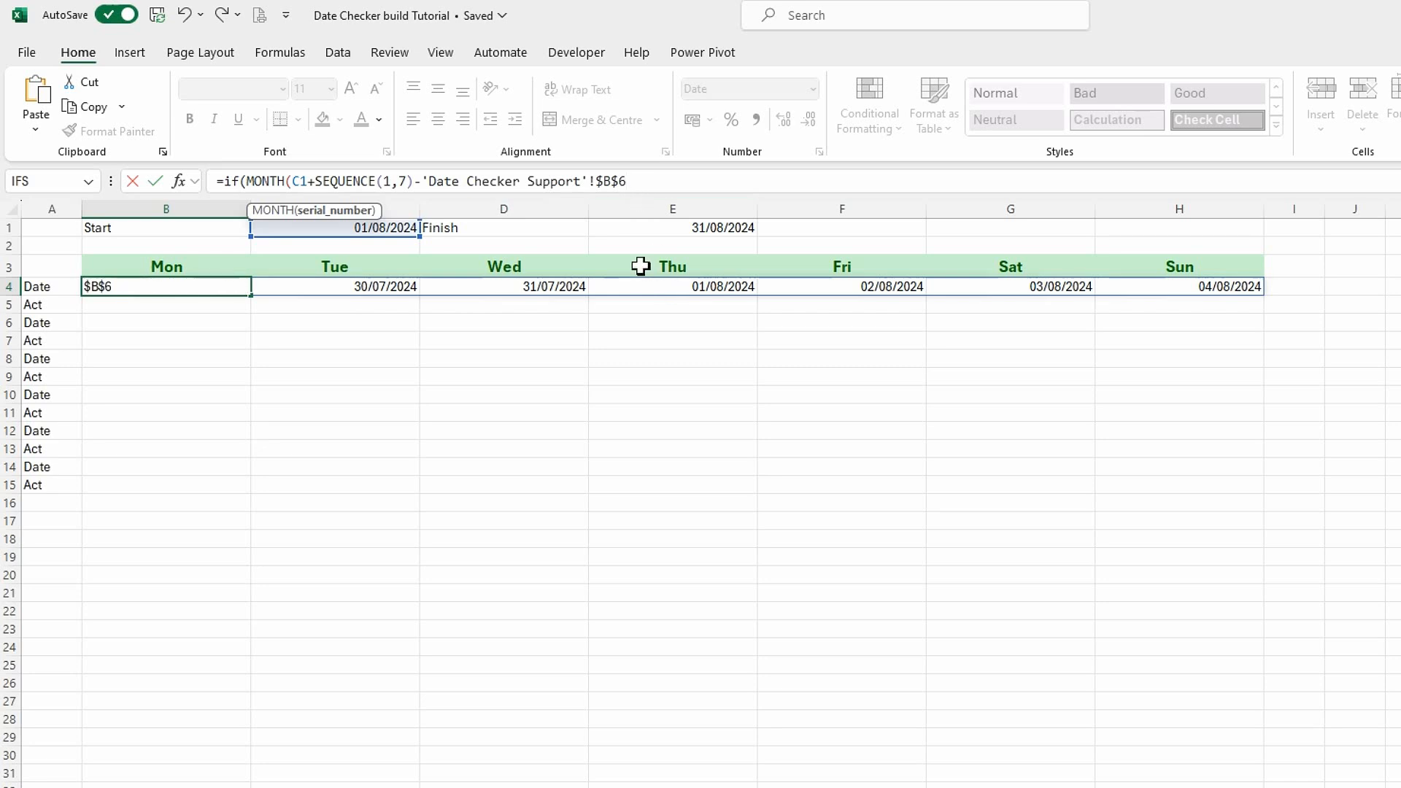
pyautogui.write(')')
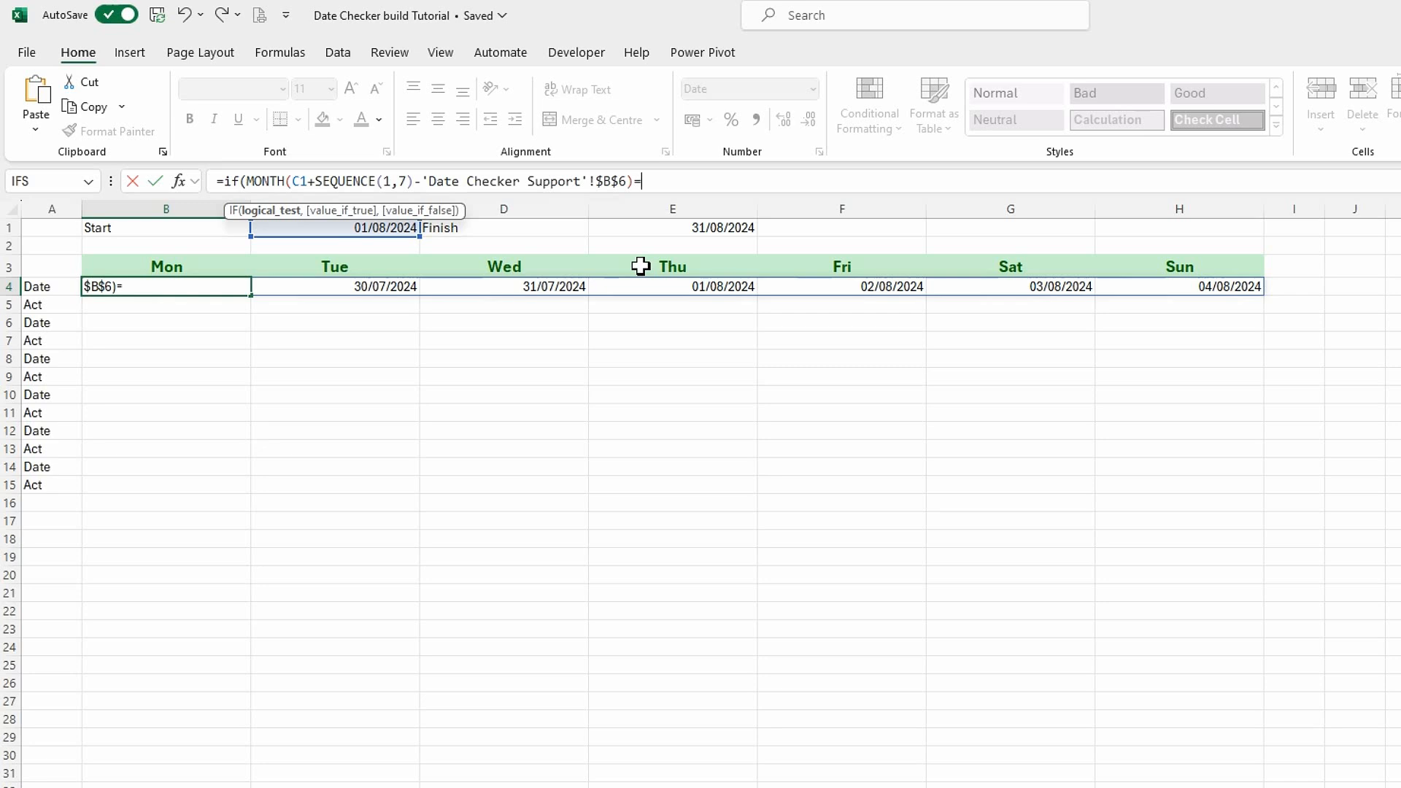
# Complete the IF condition in B4 by comparing the sequence's month with MONTH(C1).
pyautogui.write('=mon')
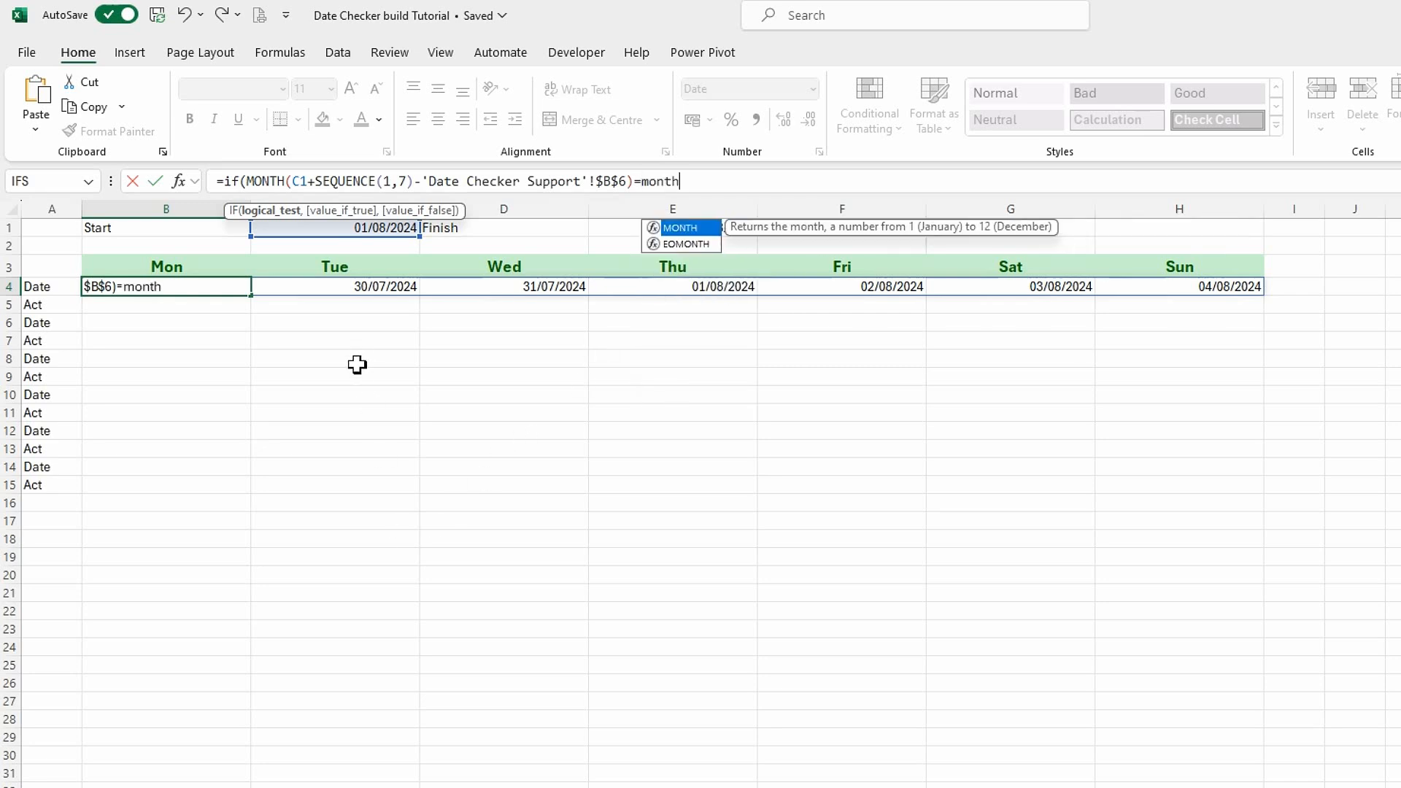
pyautogui.write('th')
pyautogui.press('Tab')
pyautogui.click(358, 231)
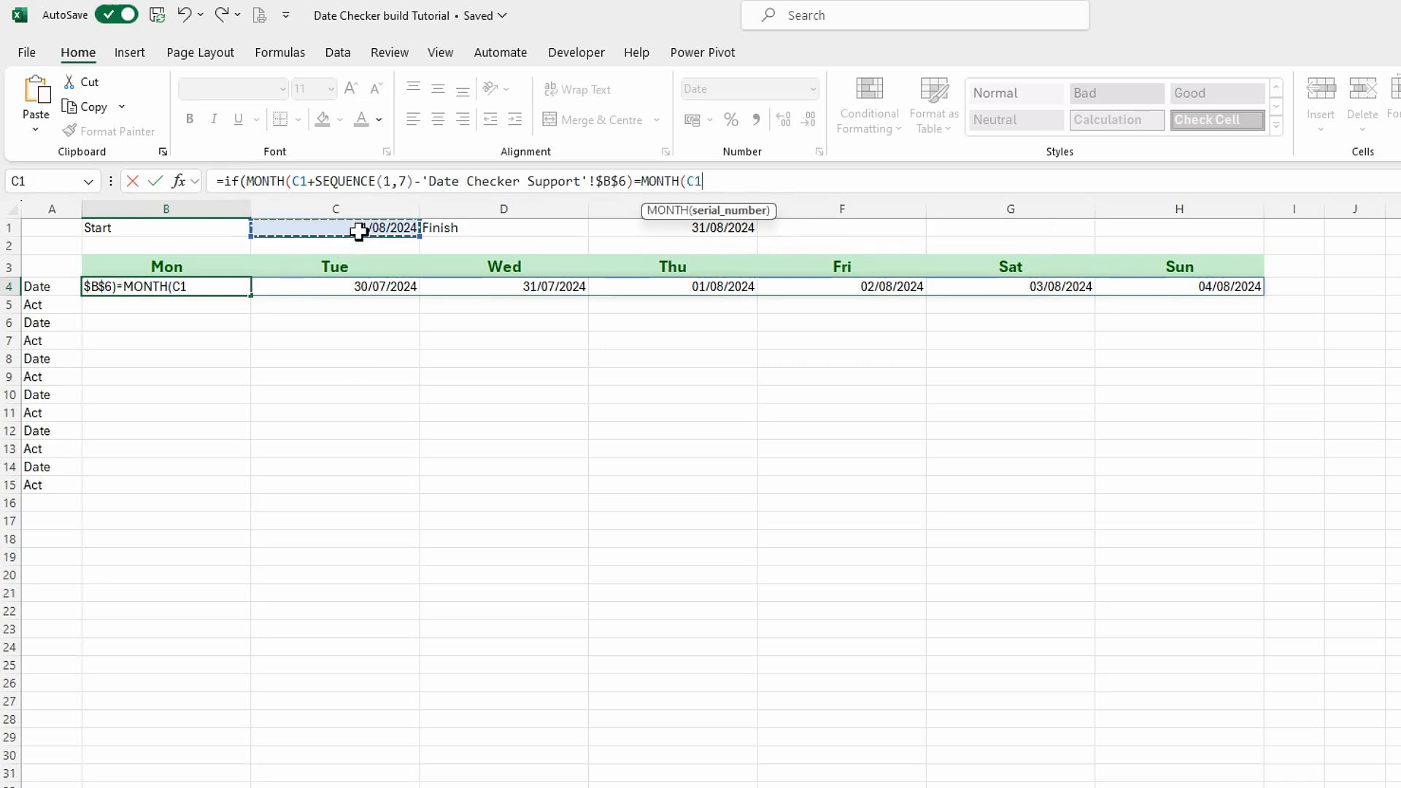
pyautogui.write(')')
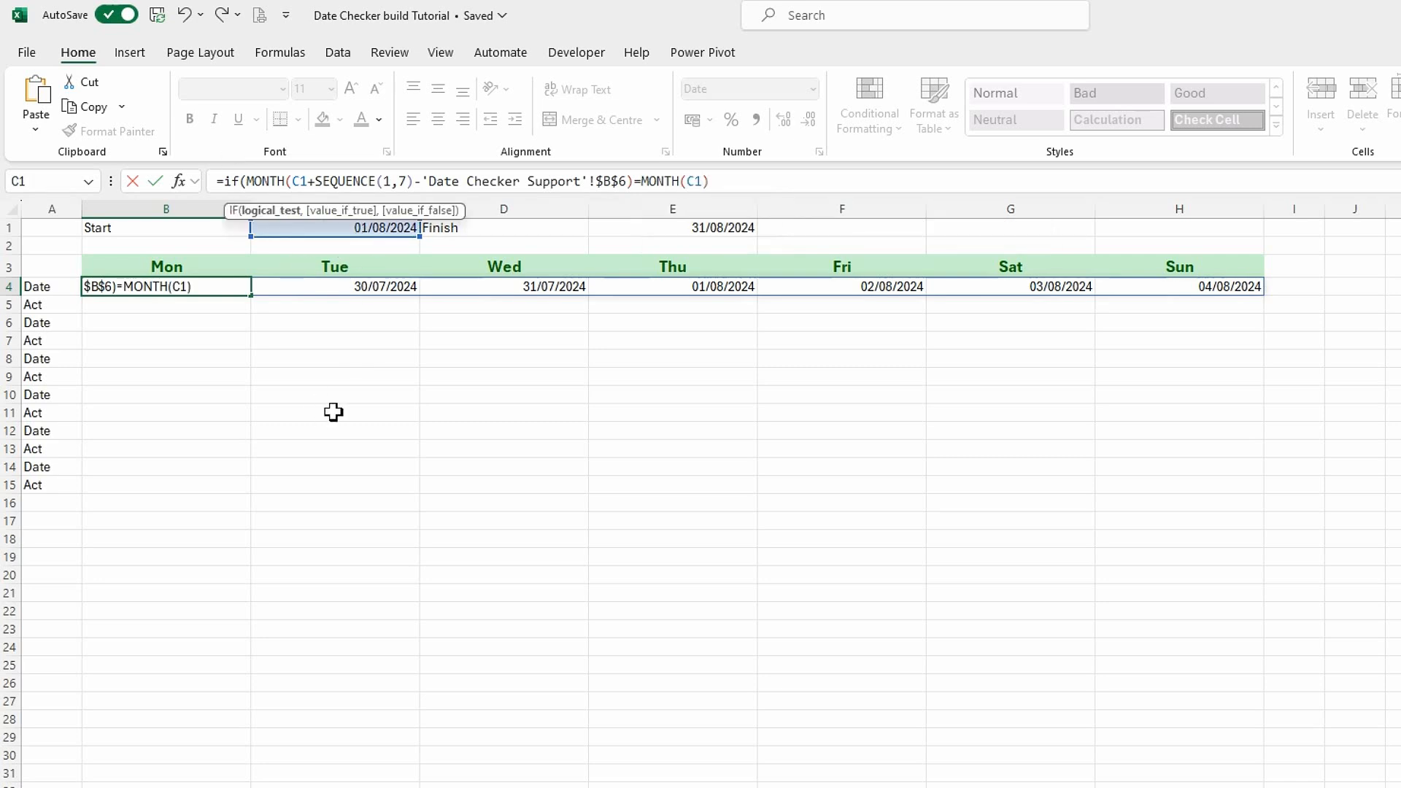
pyautogui.write(',')
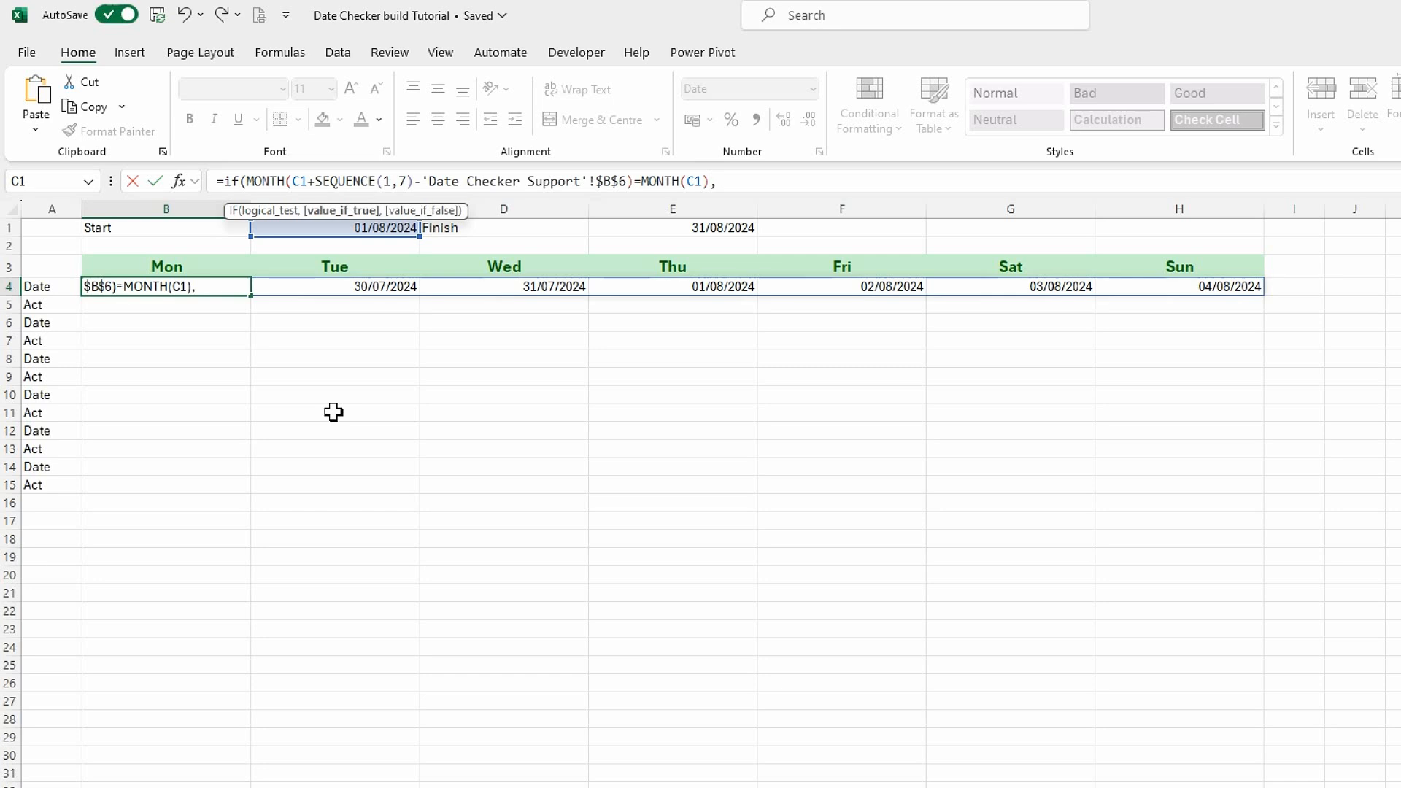
# Finish the B4 IF formula with the copied date expression as the true result and "" as the false result.
pyautogui.hotkey('ctrl', 'v')
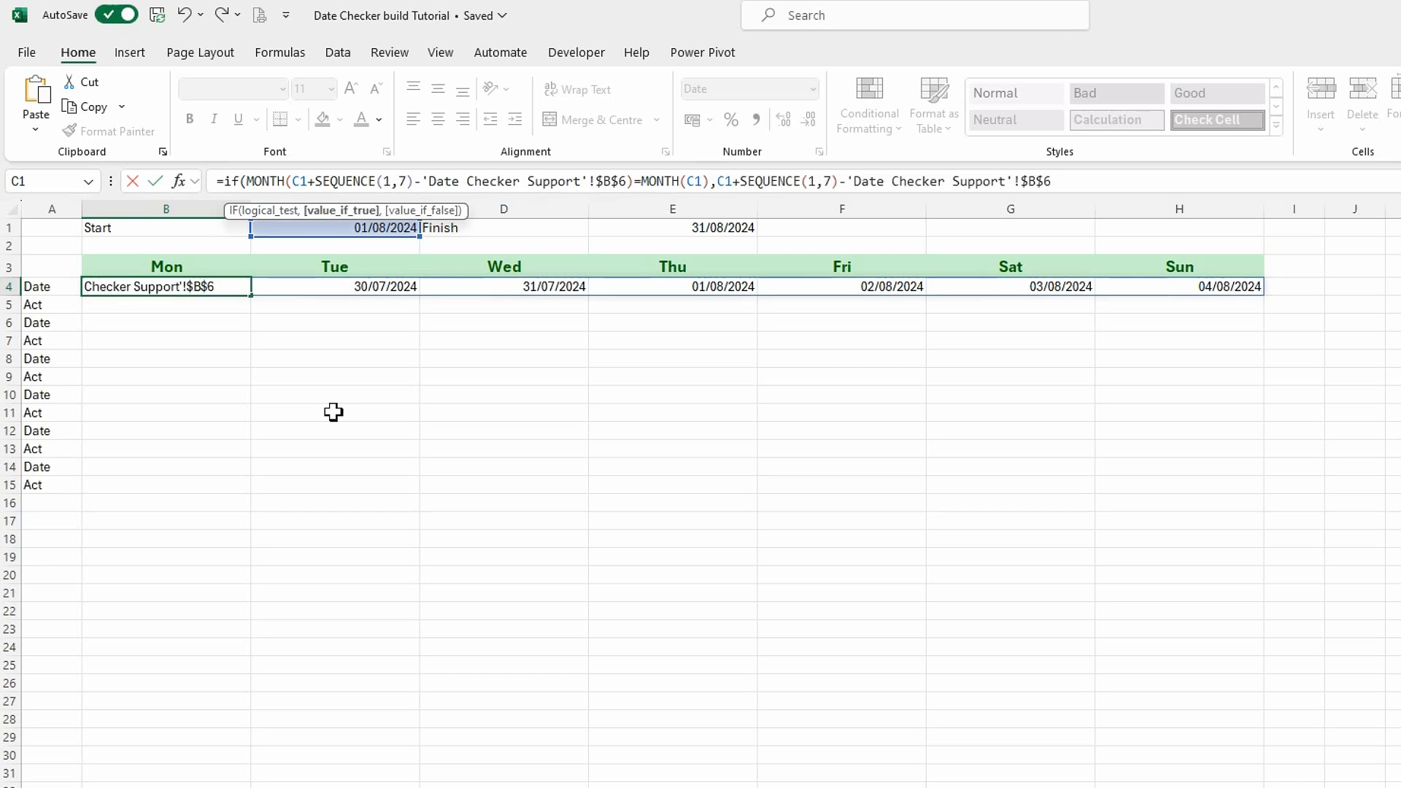
pyautogui.write(',')
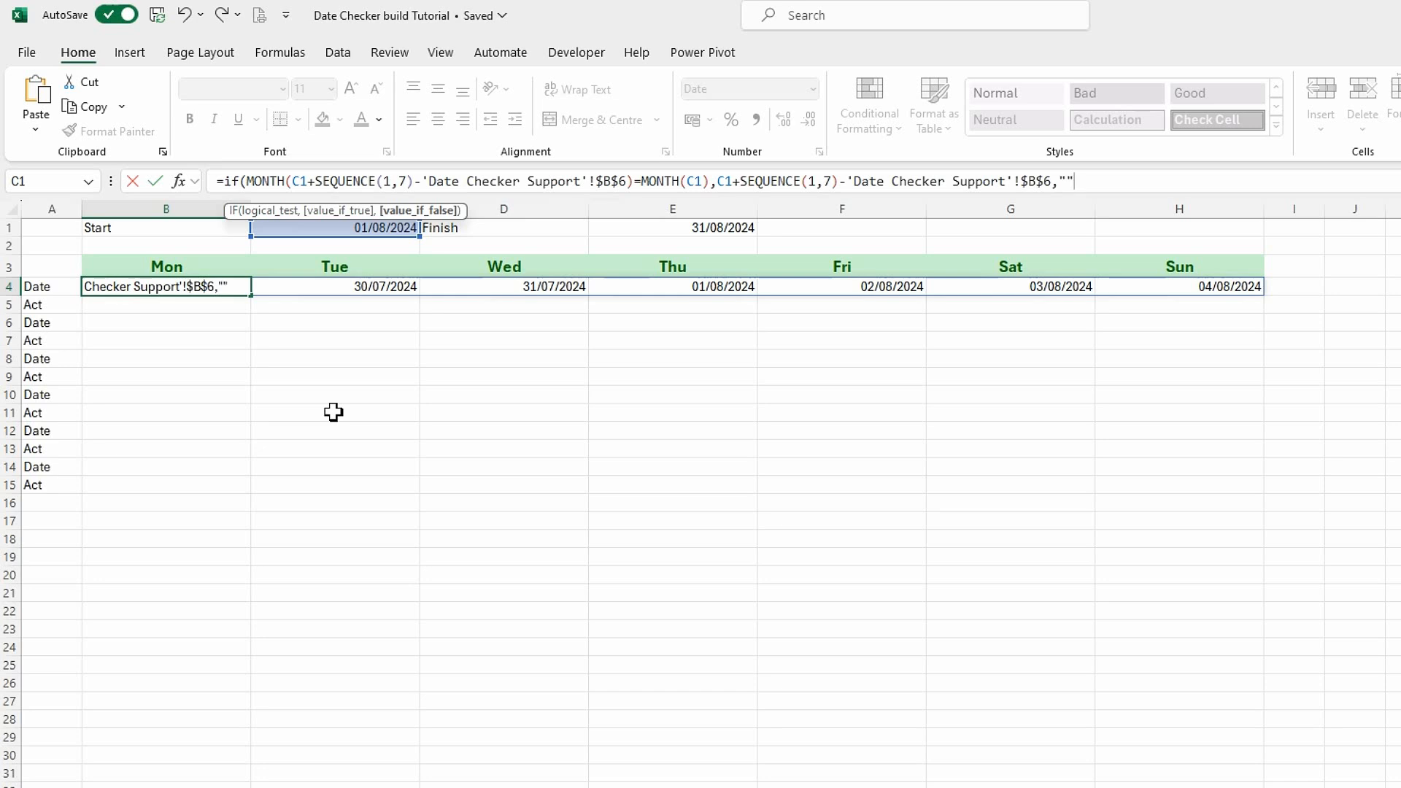
pyautogui.write('"")')
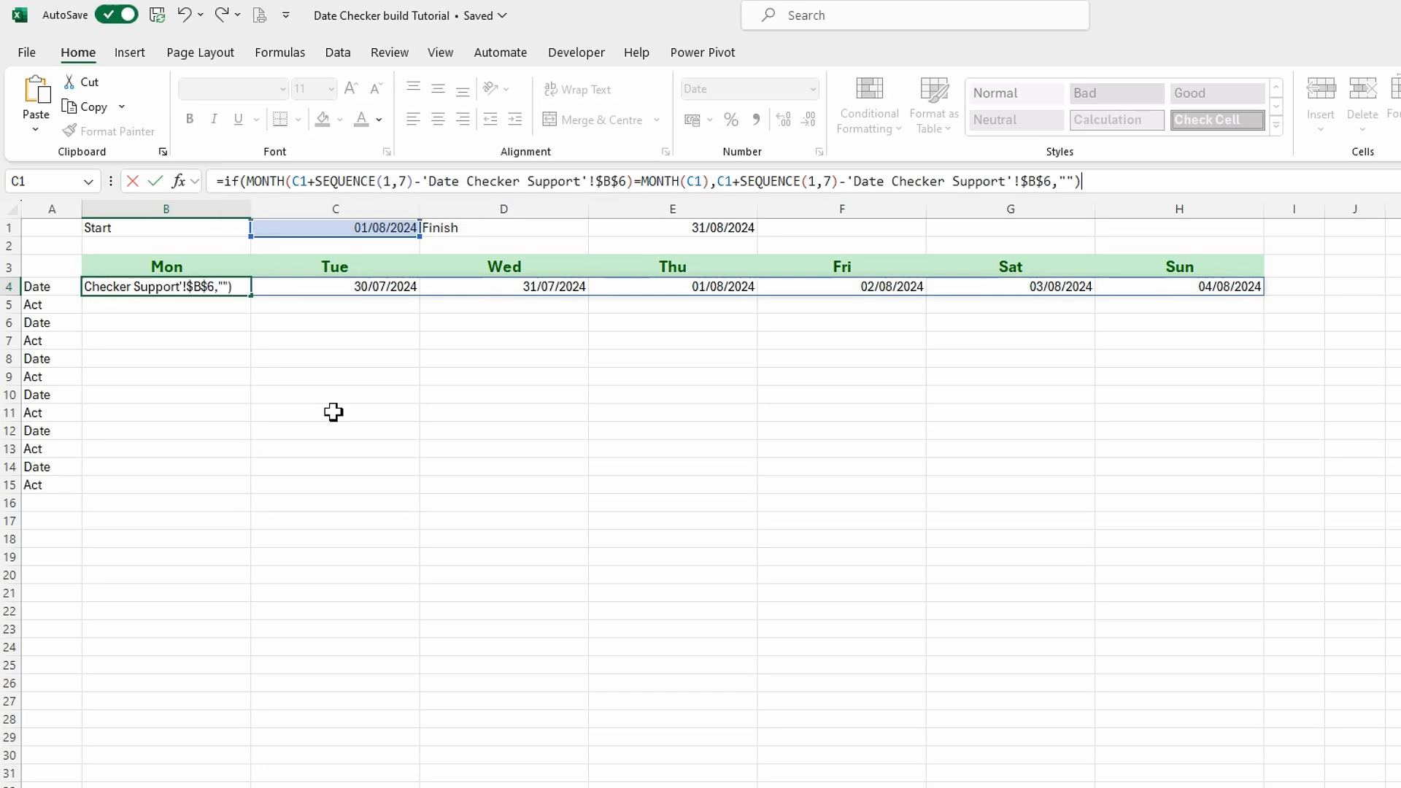
pyautogui.press('Return')
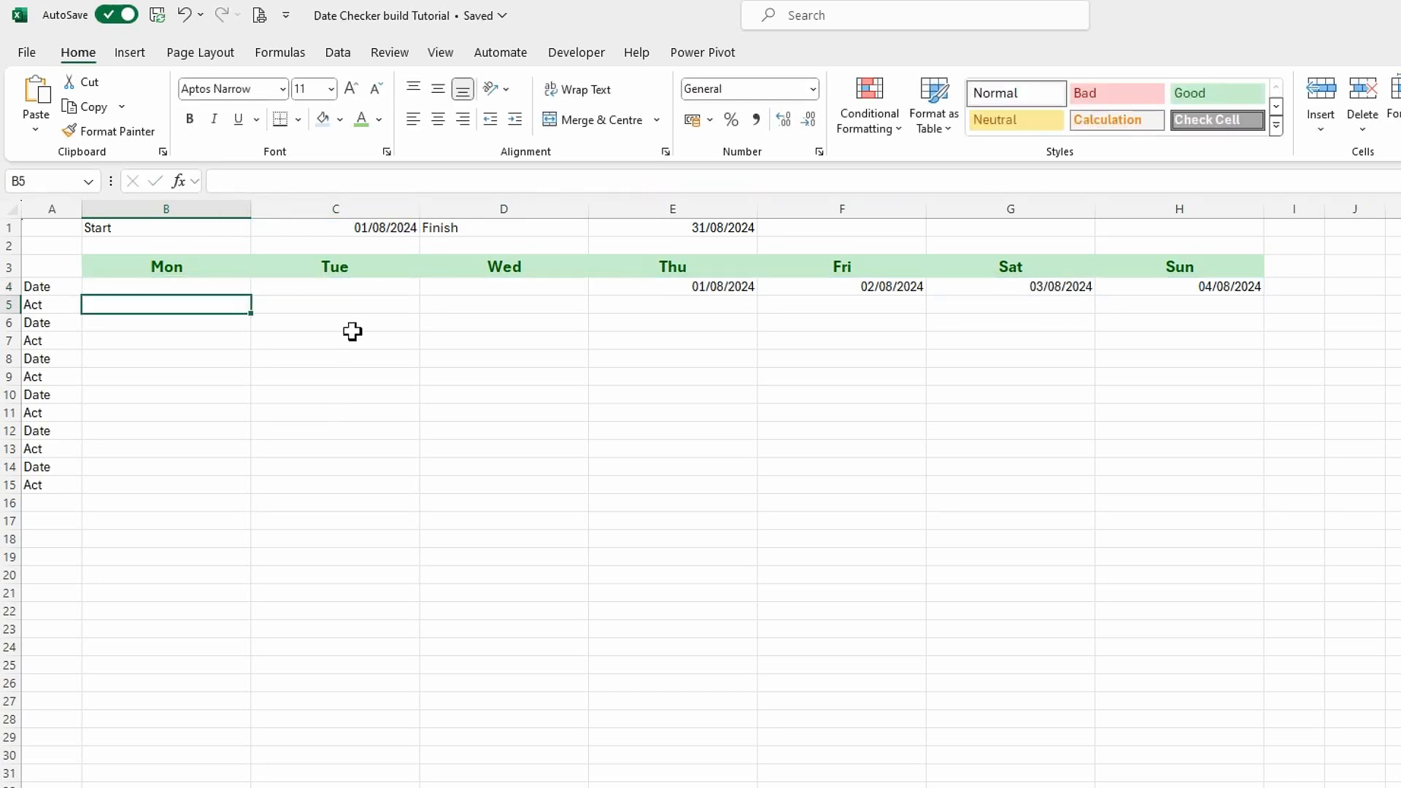
# Enter =H4+SEQUENCE(1,7) in B6 to generate the second week's dates.
pyautogui.click(210, 322)
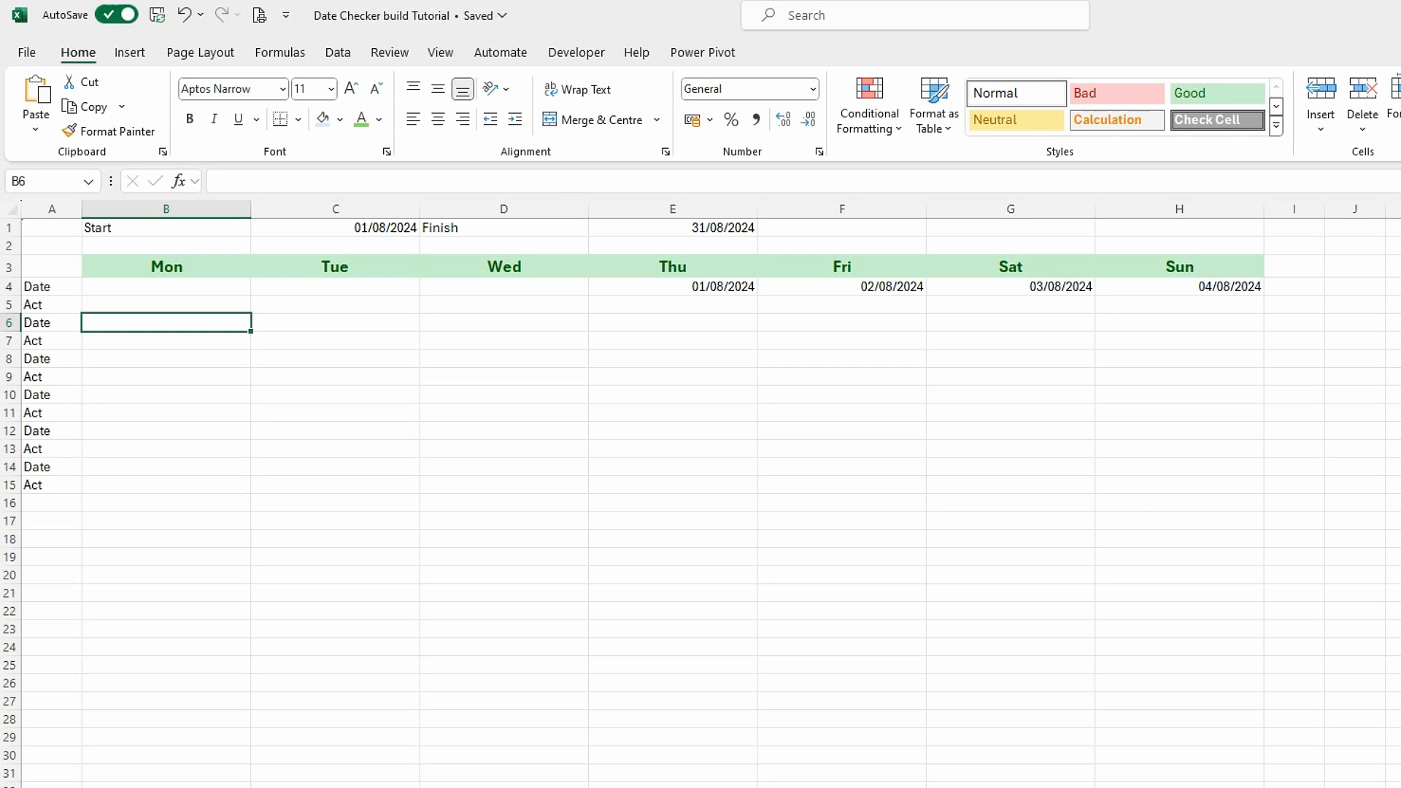
pyautogui.write('=')
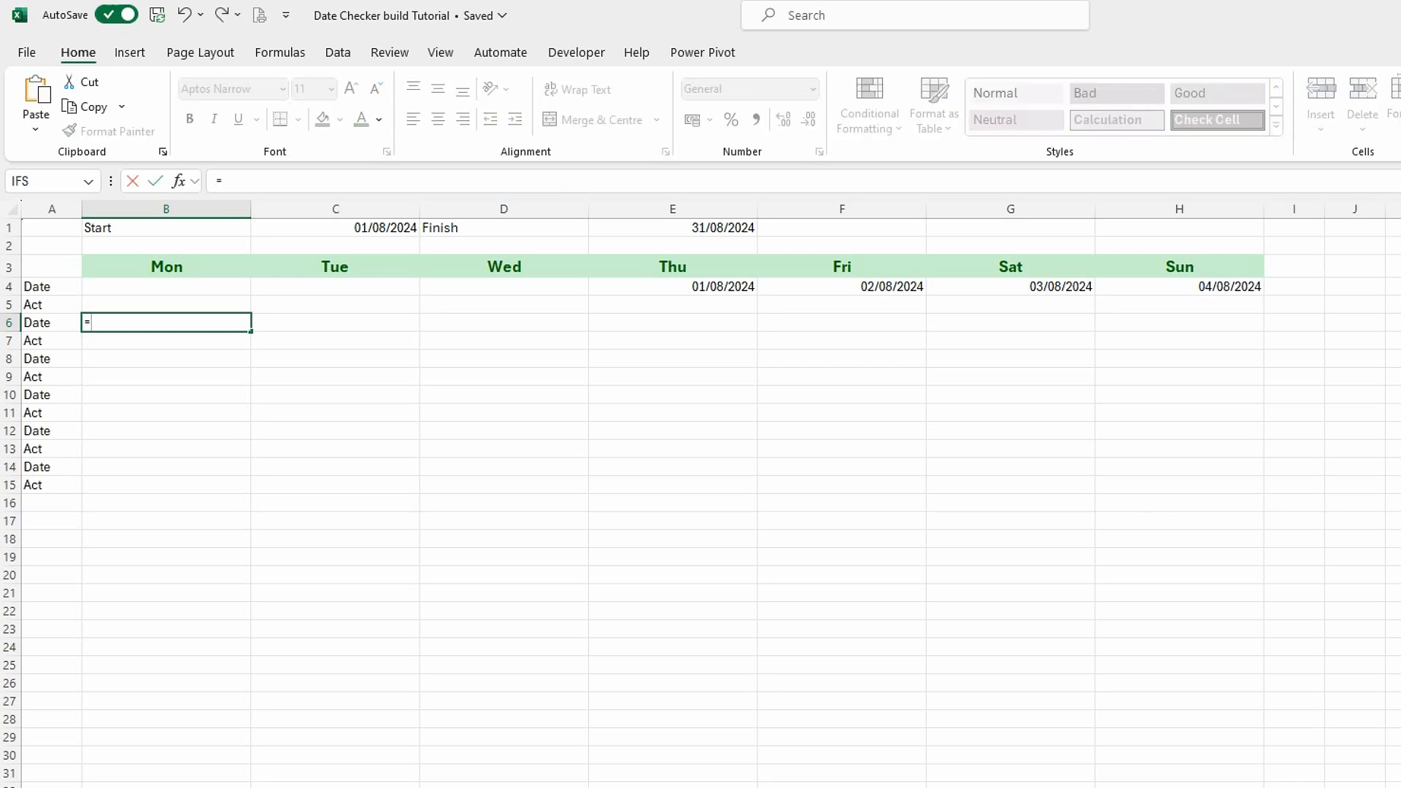
pyautogui.click(1204, 288)
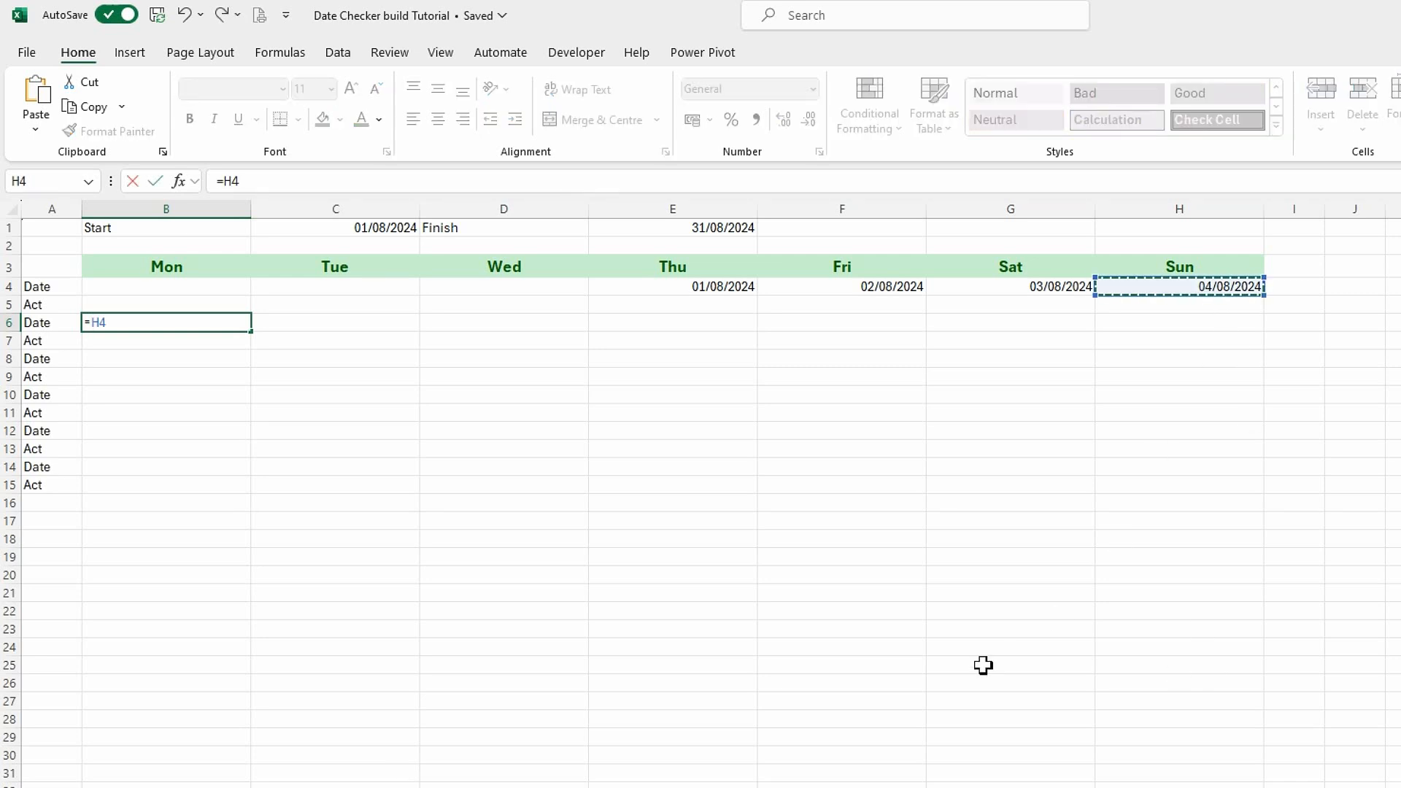
pyautogui.write('+seq')
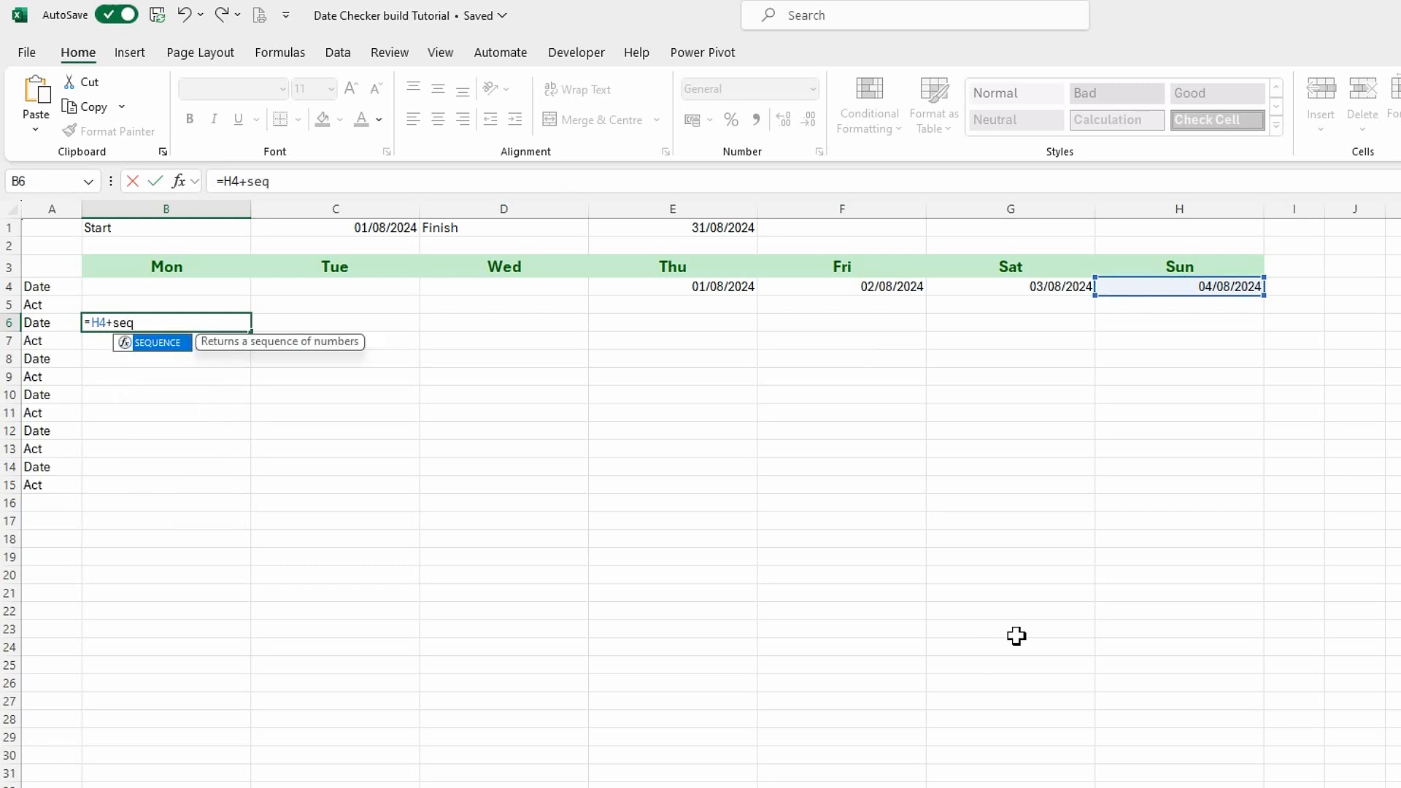
pyautogui.doubleClick(177, 343)
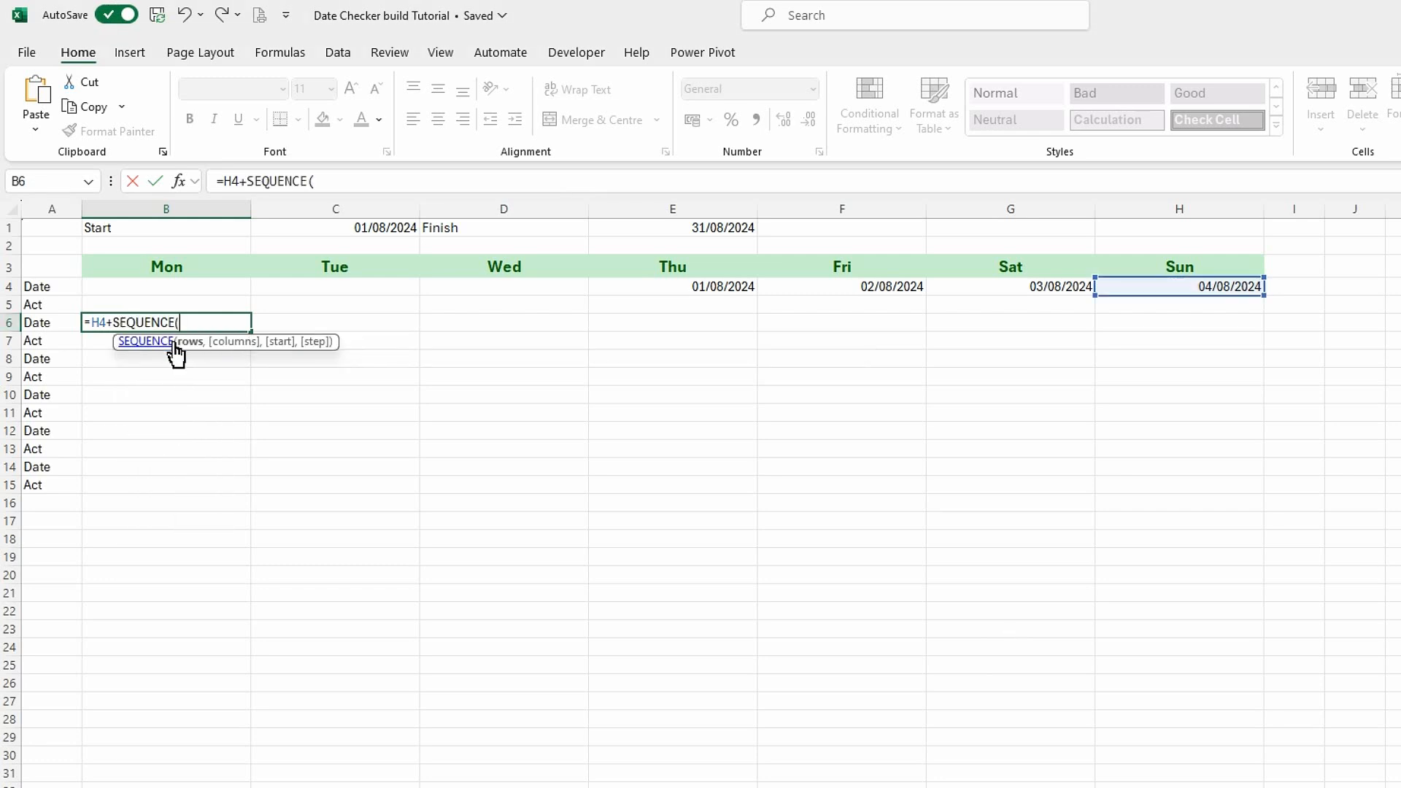
pyautogui.write('1,')
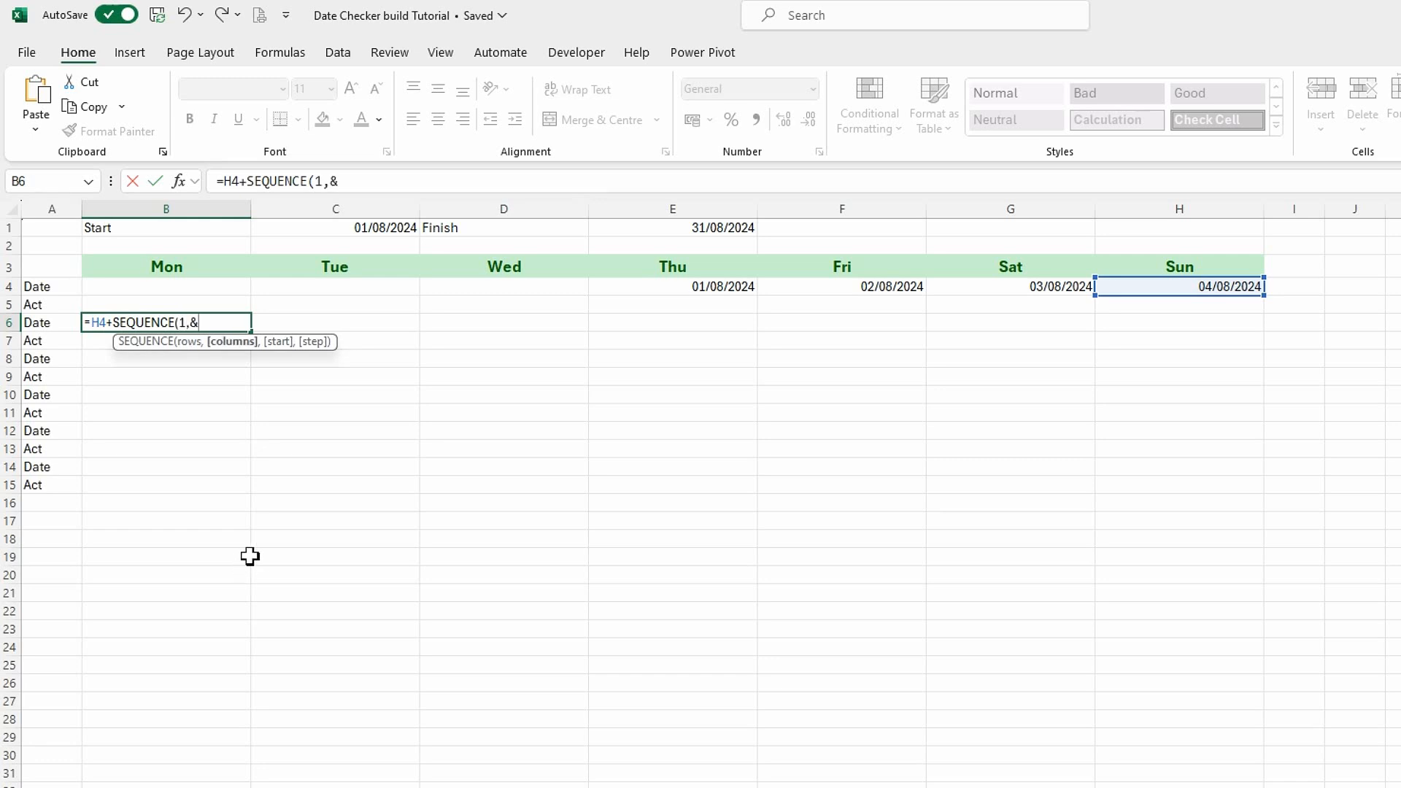
pyautogui.write('7)')
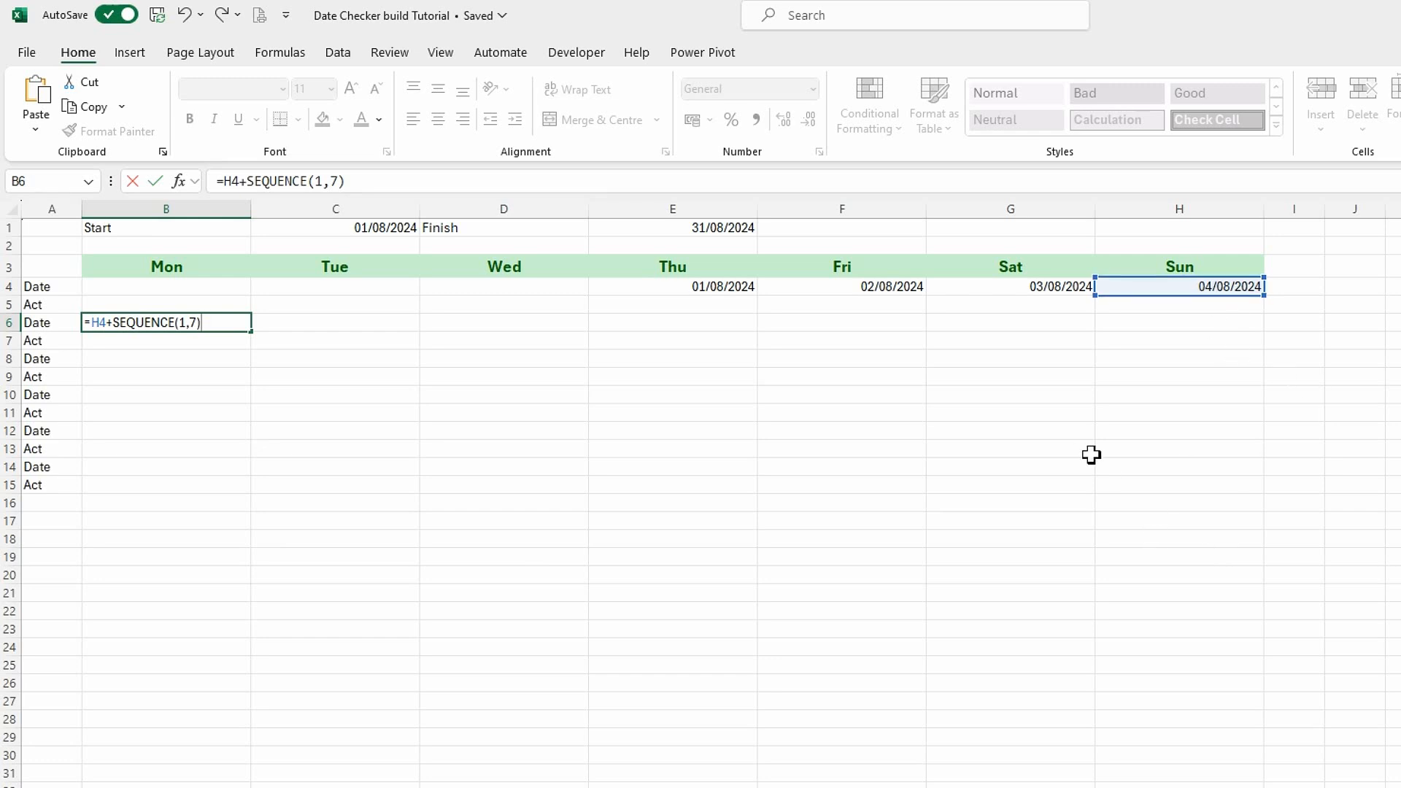
pyautogui.press('Return')
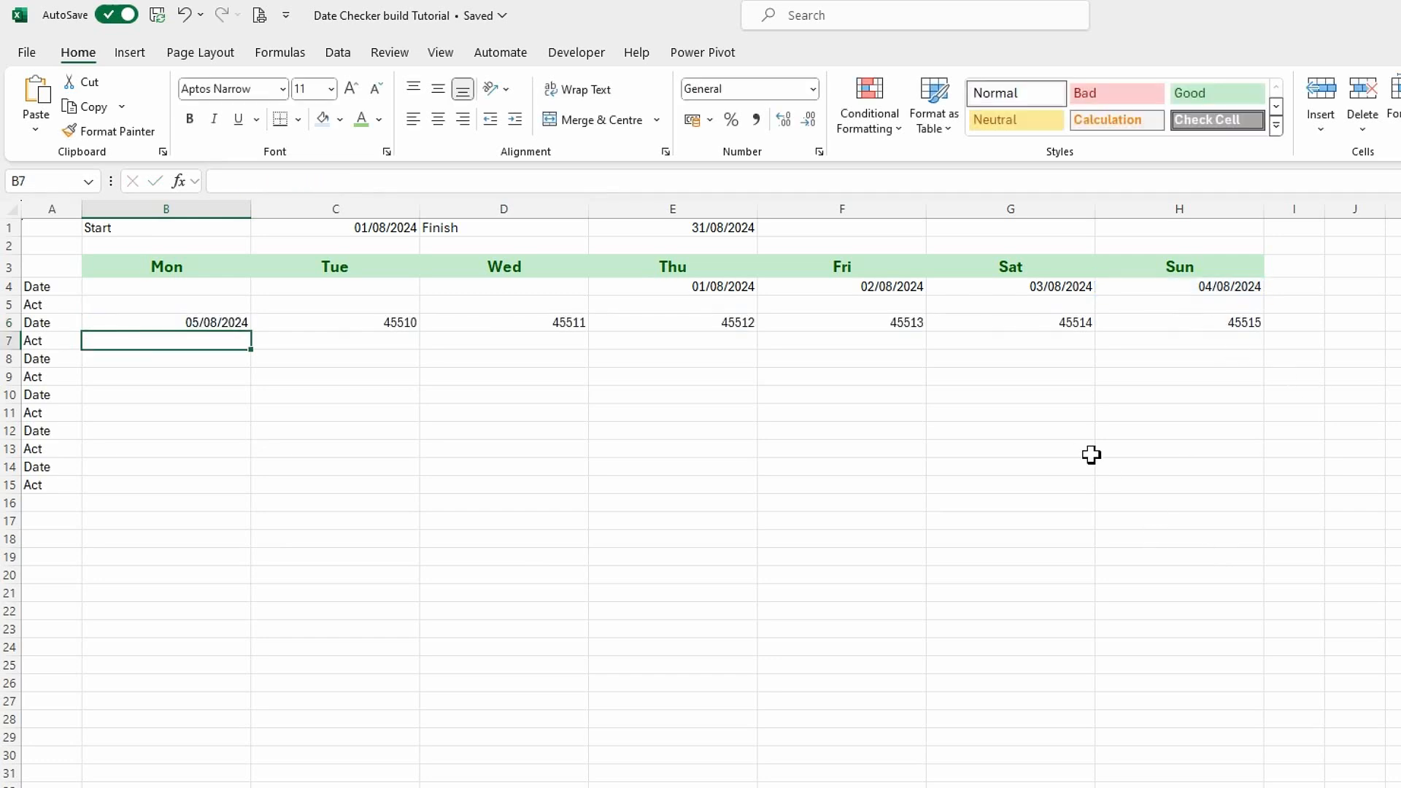
# Format the second week's dates in B6:H6 as Short Date.
pyautogui.moveTo(234, 326); pyautogui.dragTo(1244, 325)
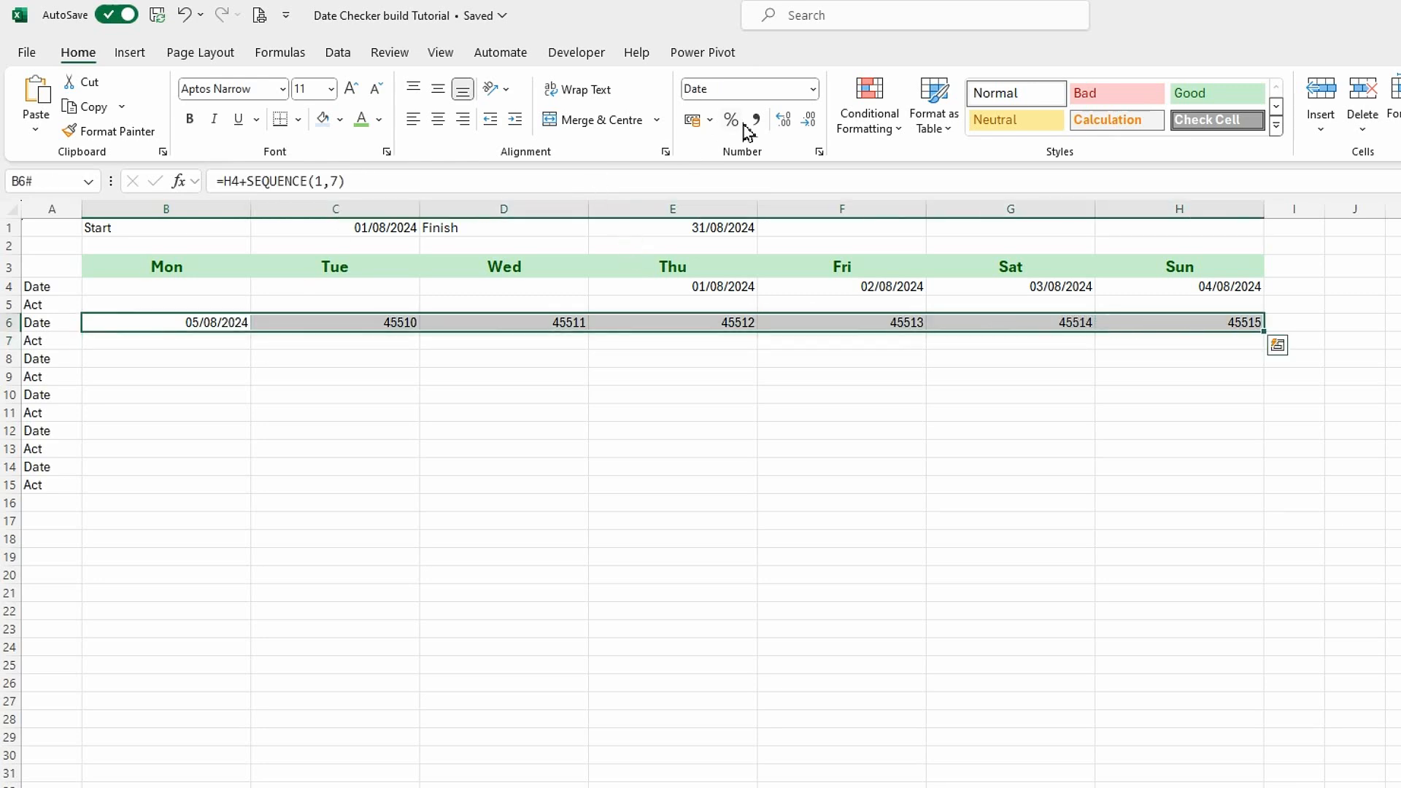
pyautogui.click(812, 91)
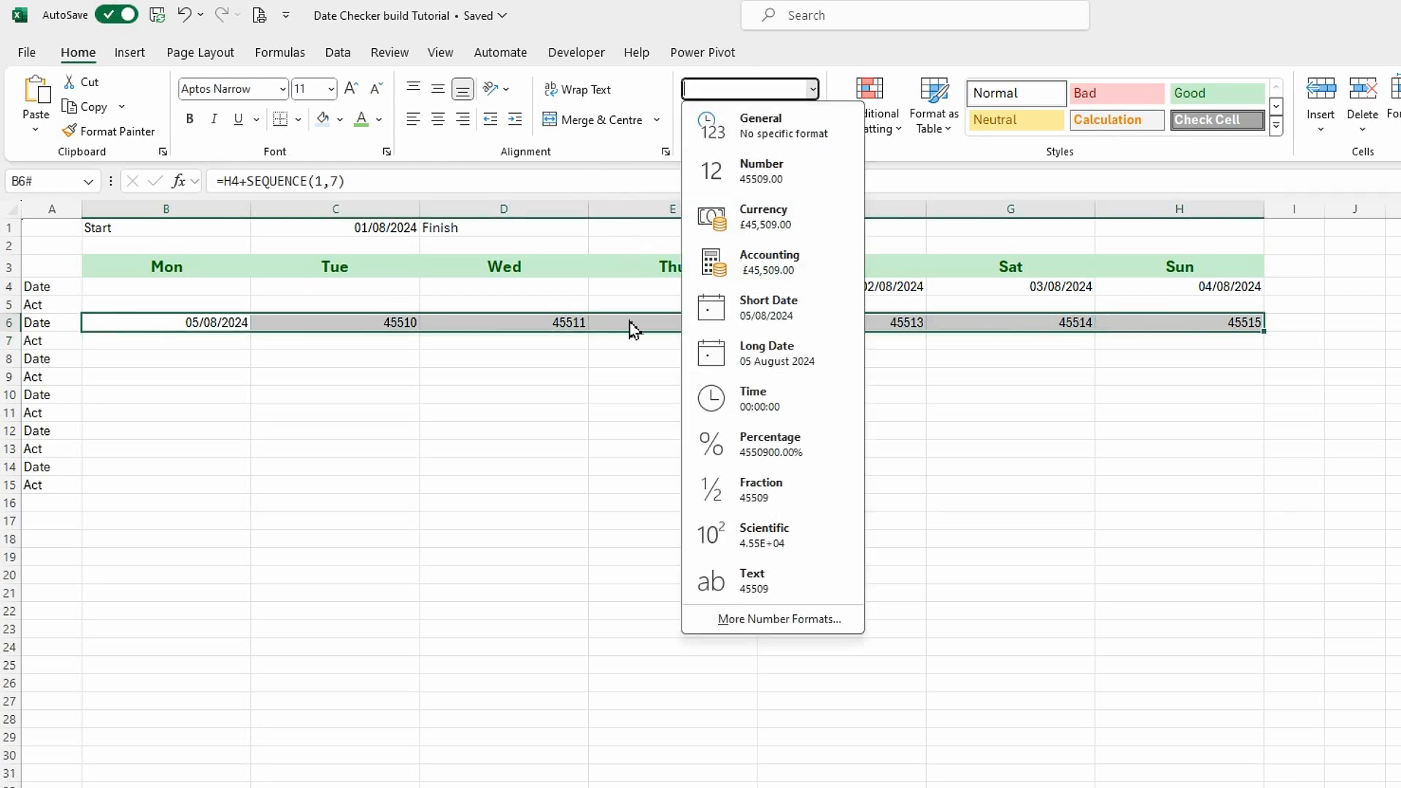
pyautogui.click(742, 321)
pyautogui.click(383, 464)
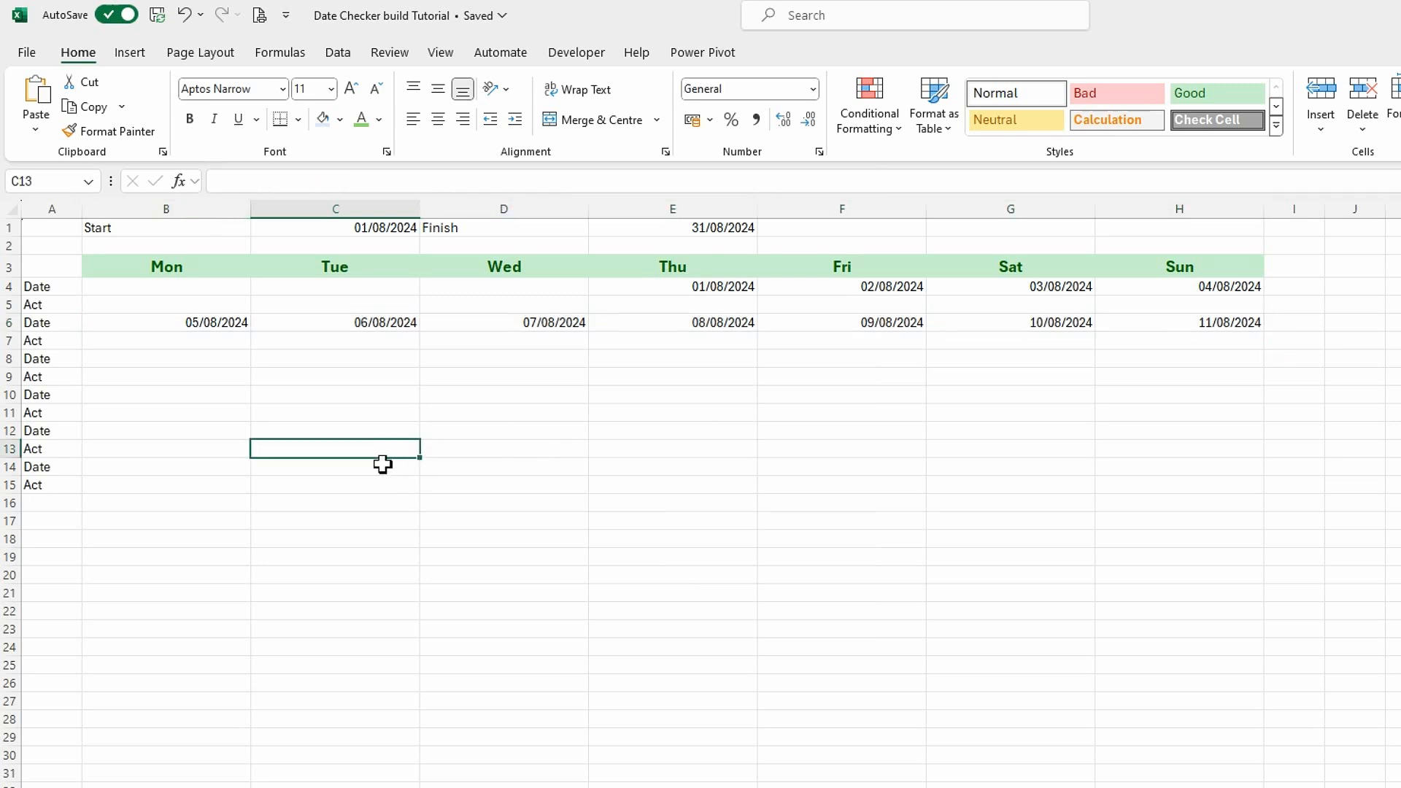
# Copy the H4+SEQUENCE(1,7) expression from the B6 formula, leaving the insertion point right after the equals sign.
pyautogui.click(197, 322)
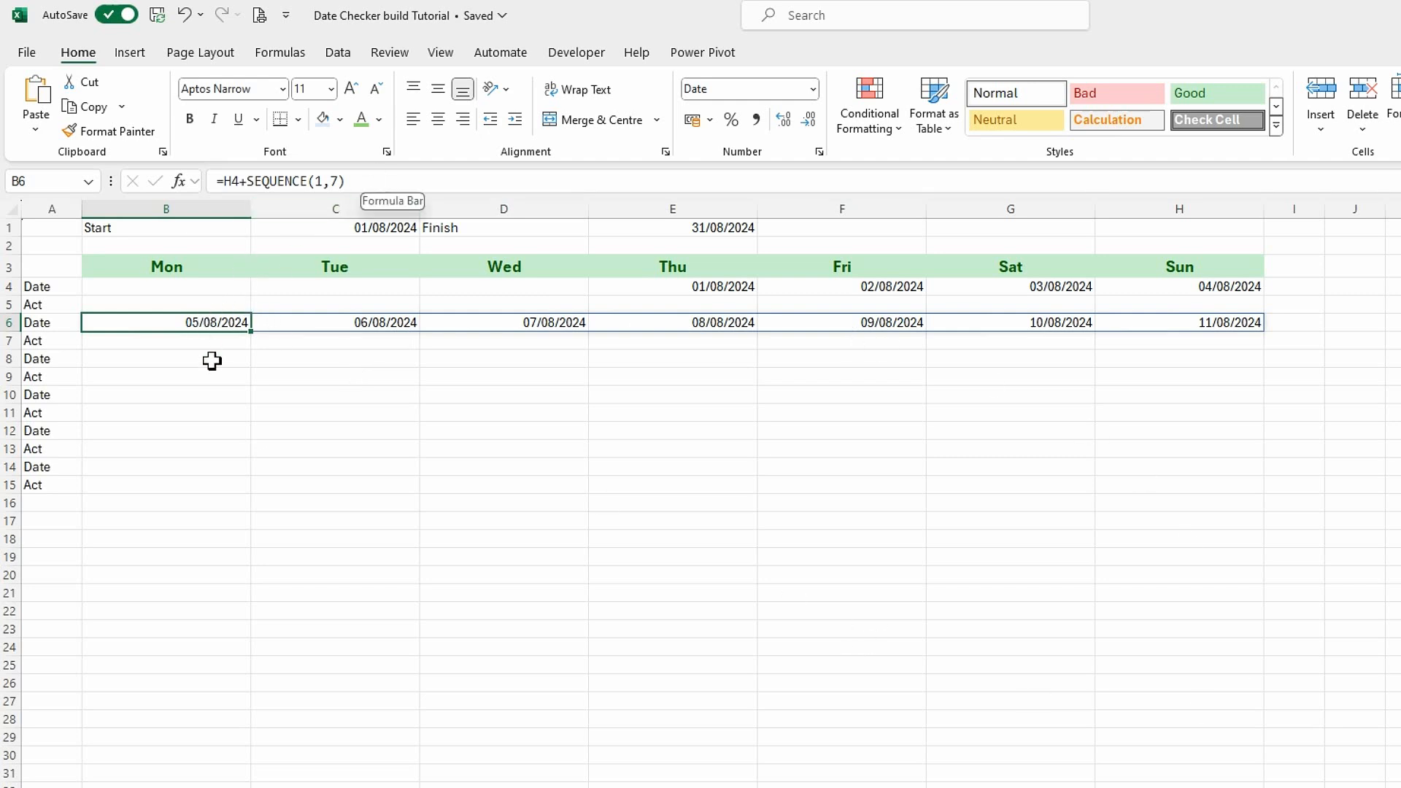
pyautogui.moveTo(352, 188); pyautogui.dragTo(223, 183)
pyautogui.hotkey('ctrl', 'c')
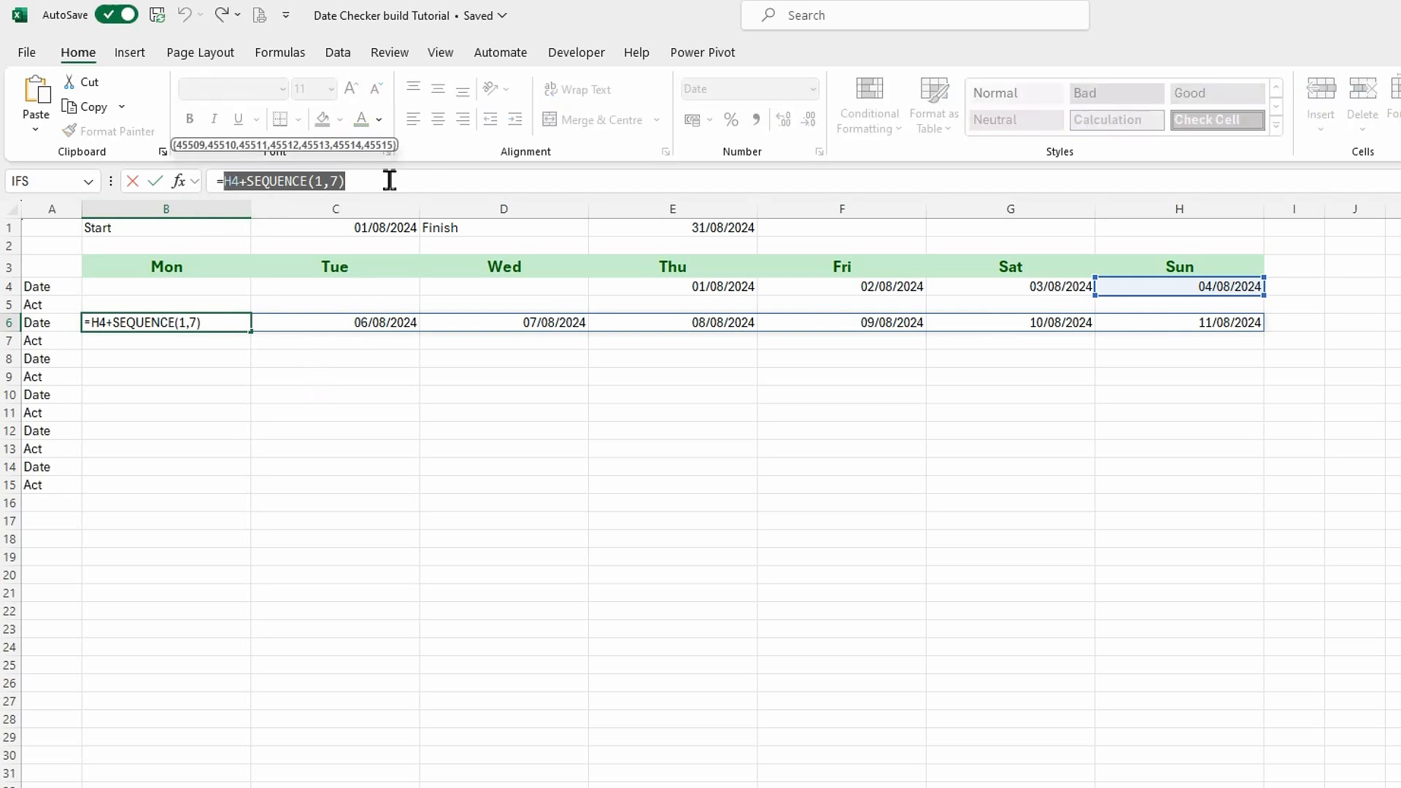
pyautogui.click(225, 183)
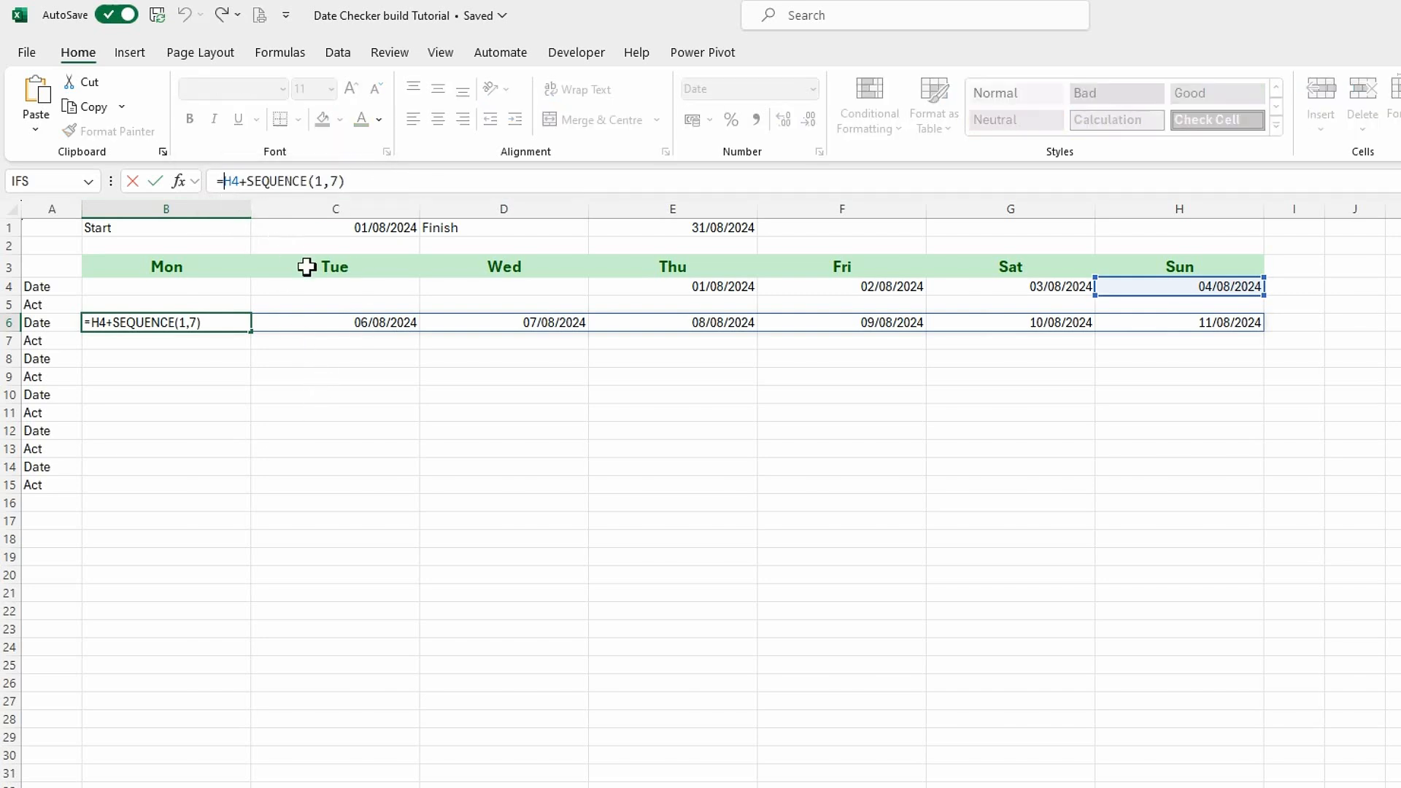
# Try to wrap the B6 expression in an IF condition comparing its MONTH with the month of C1.
pyautogui.write('if')
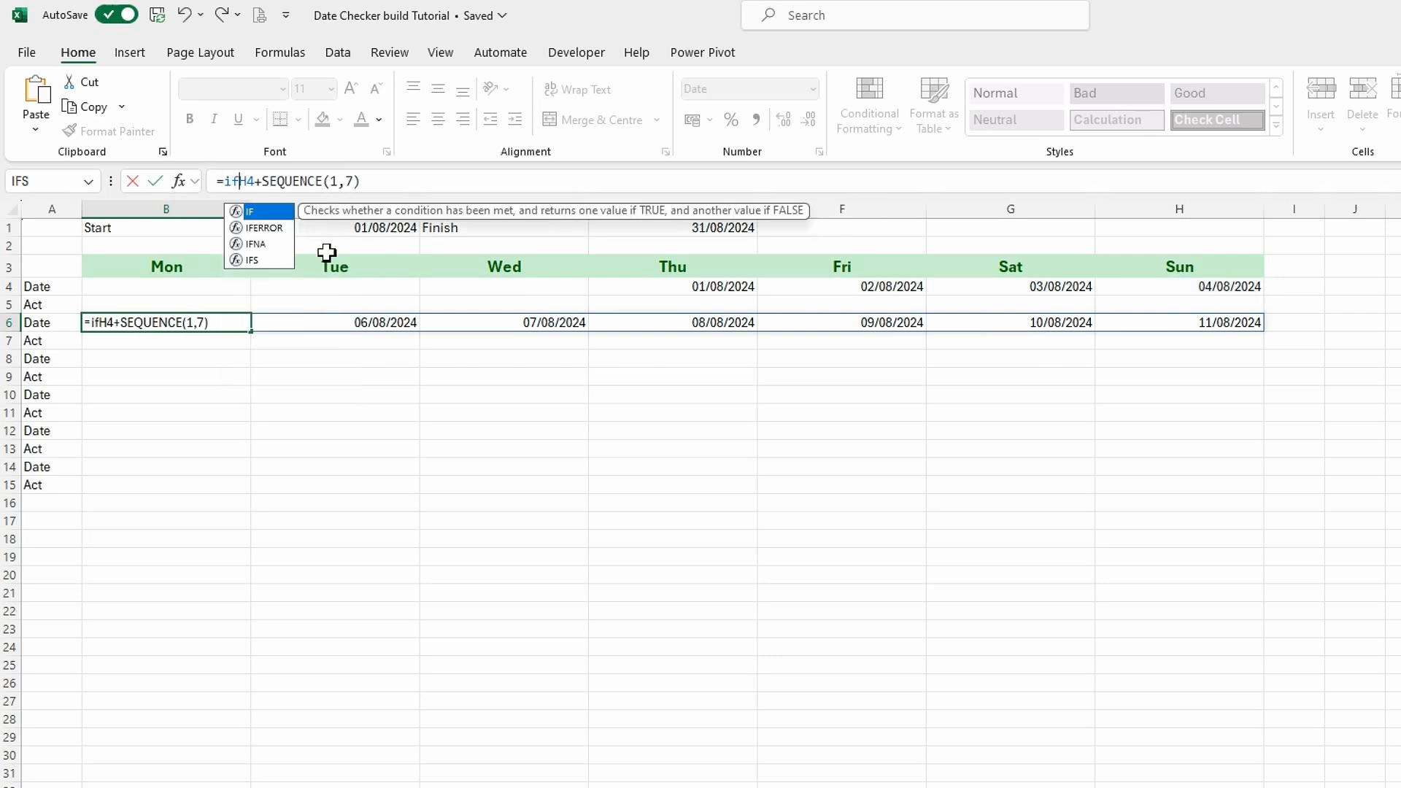
pyautogui.write('(')
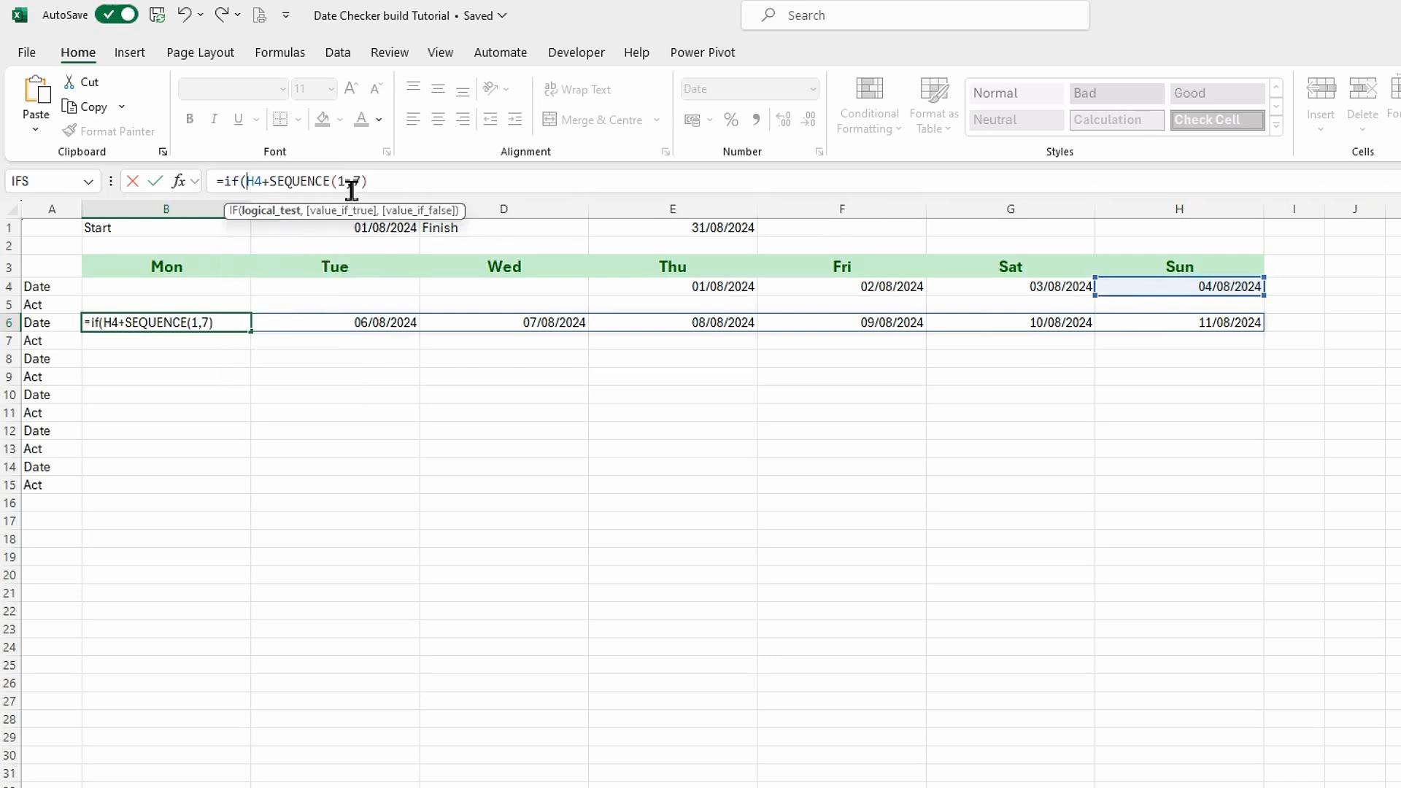
pyautogui.write('month')
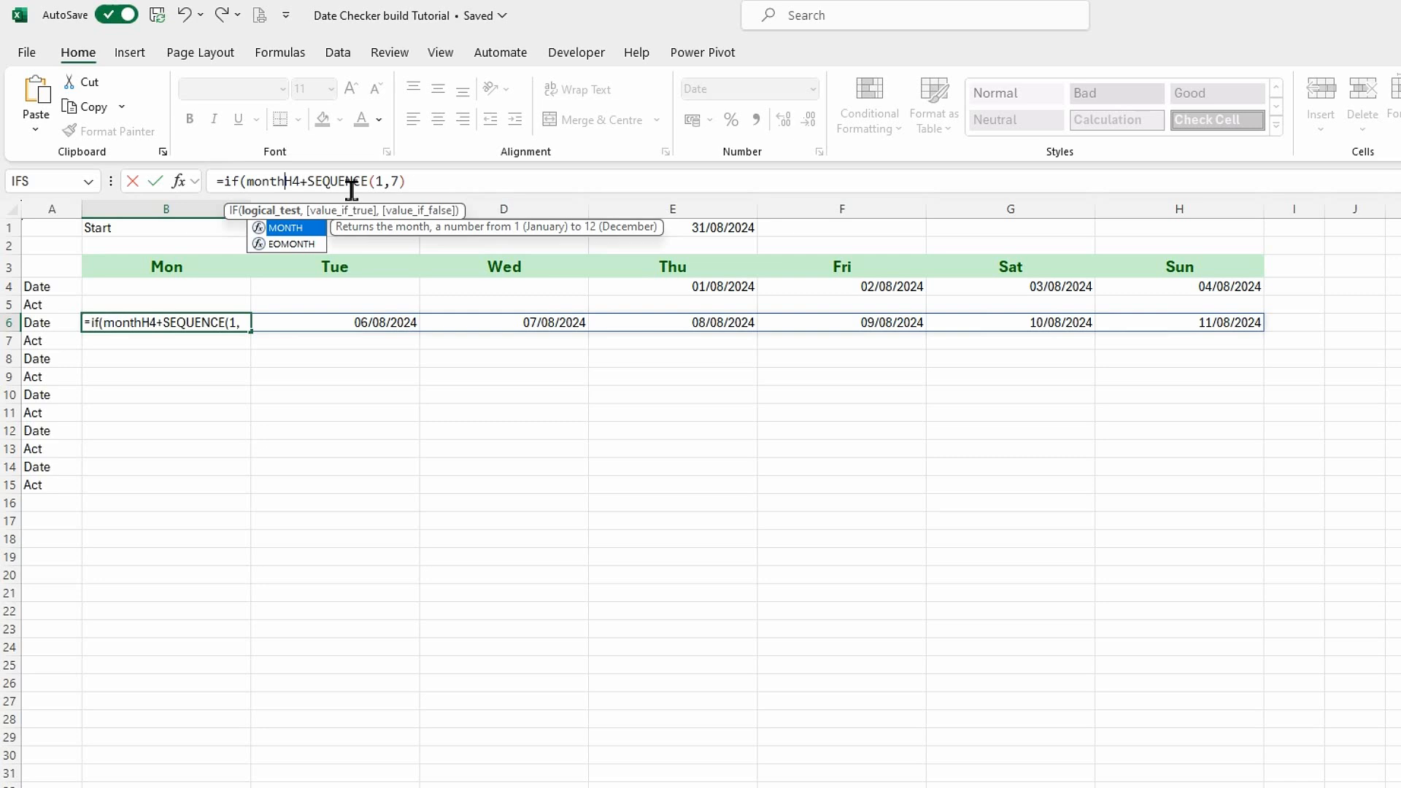
pyautogui.press('Tab')
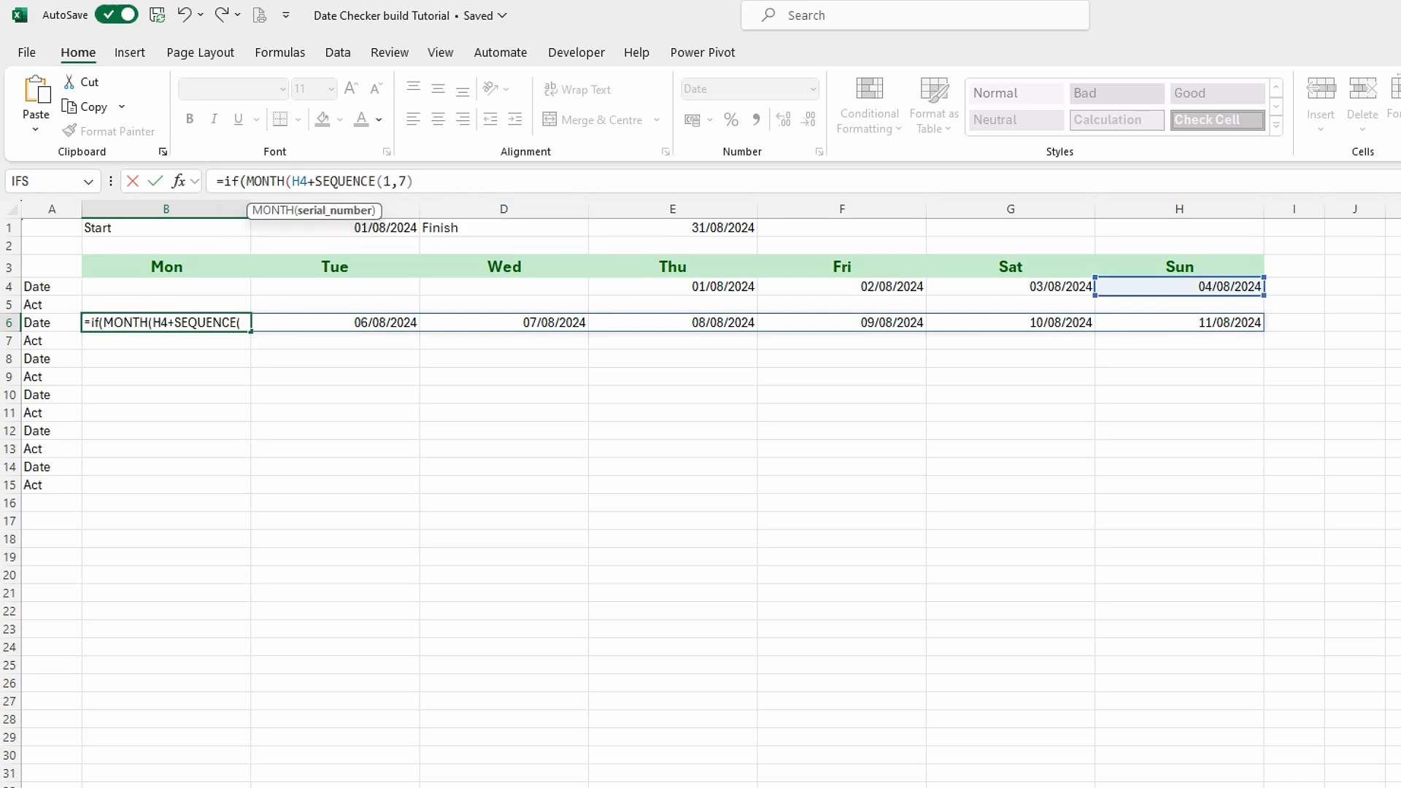
pyautogui.click(435, 182)
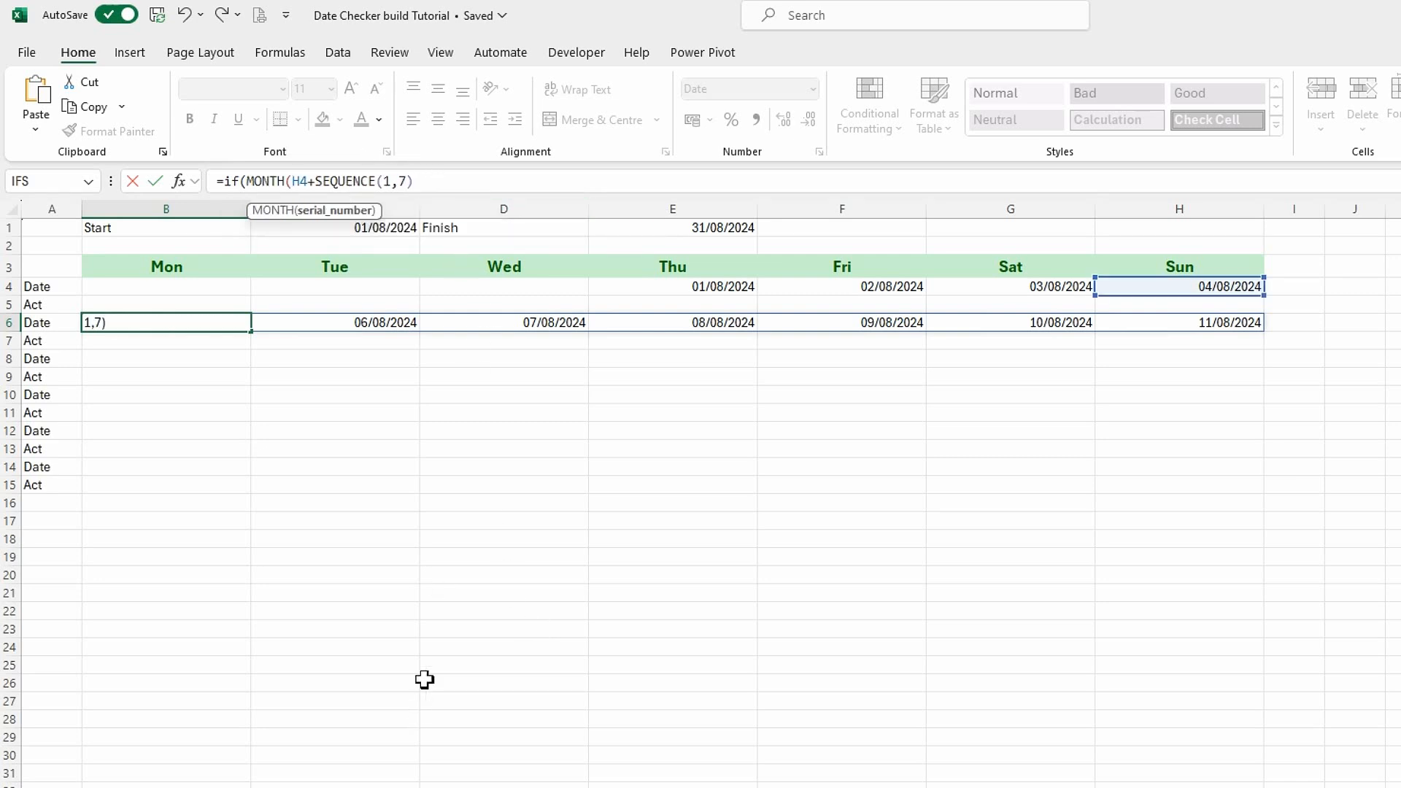
pyautogui.write('=mont')
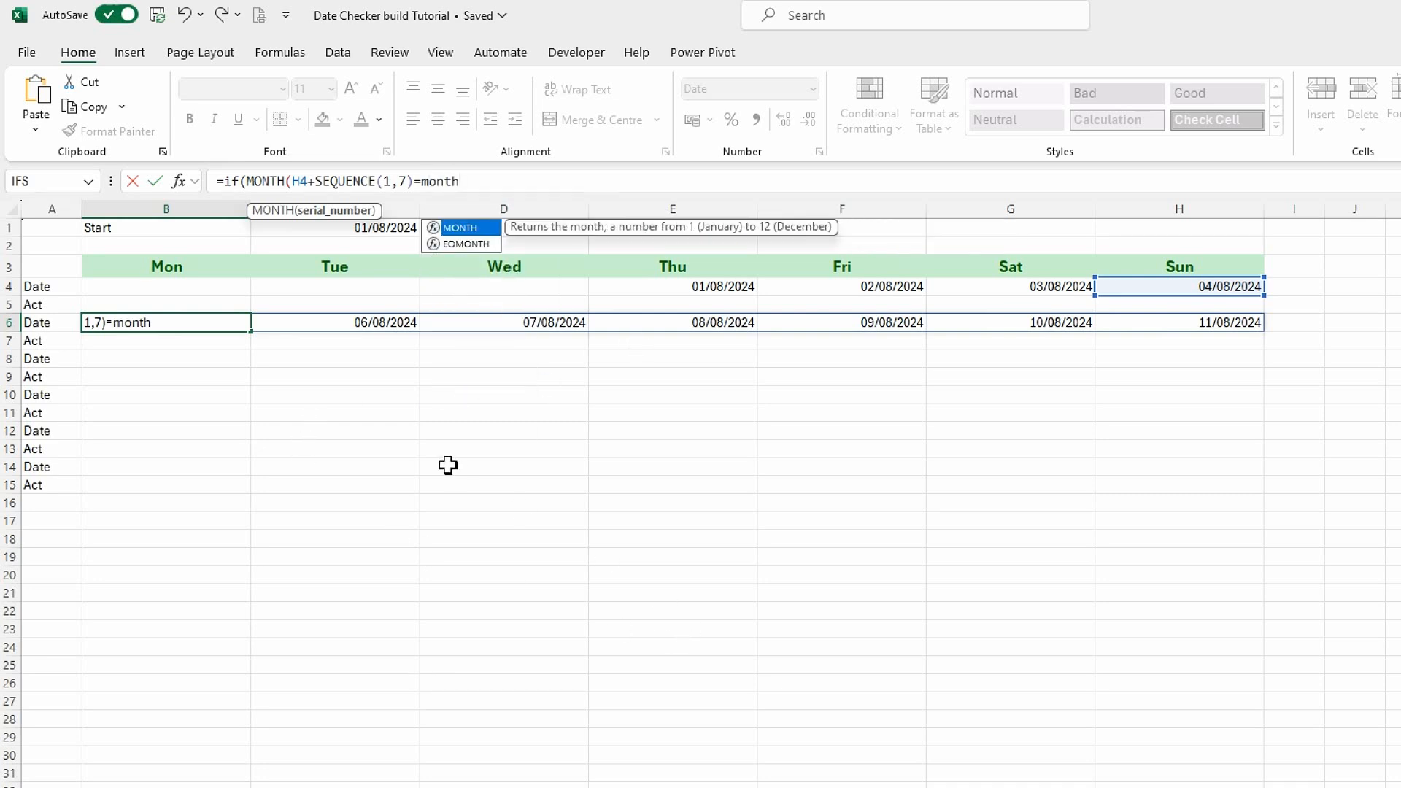
pyautogui.write('h')
pyautogui.press('Tab')
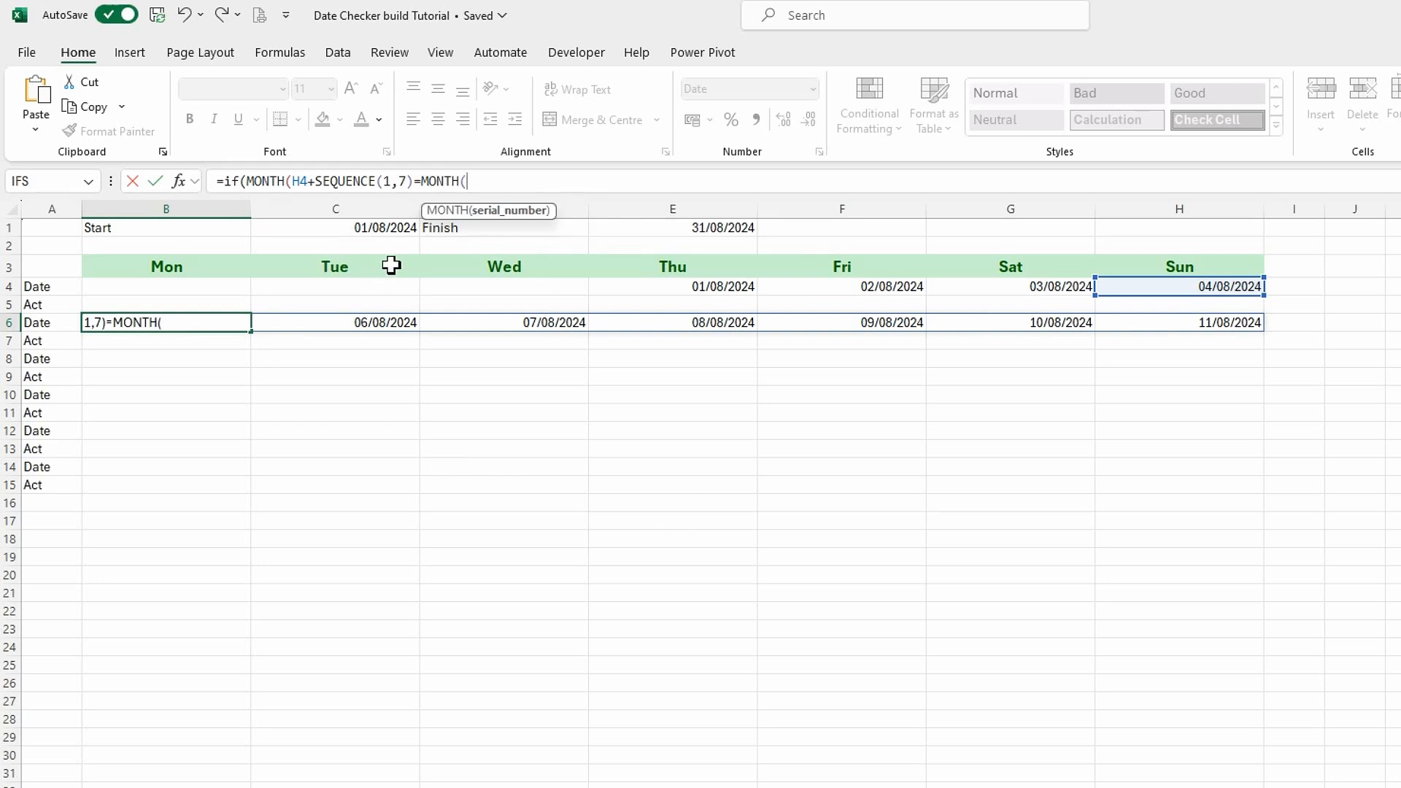
pyautogui.click(371, 228)
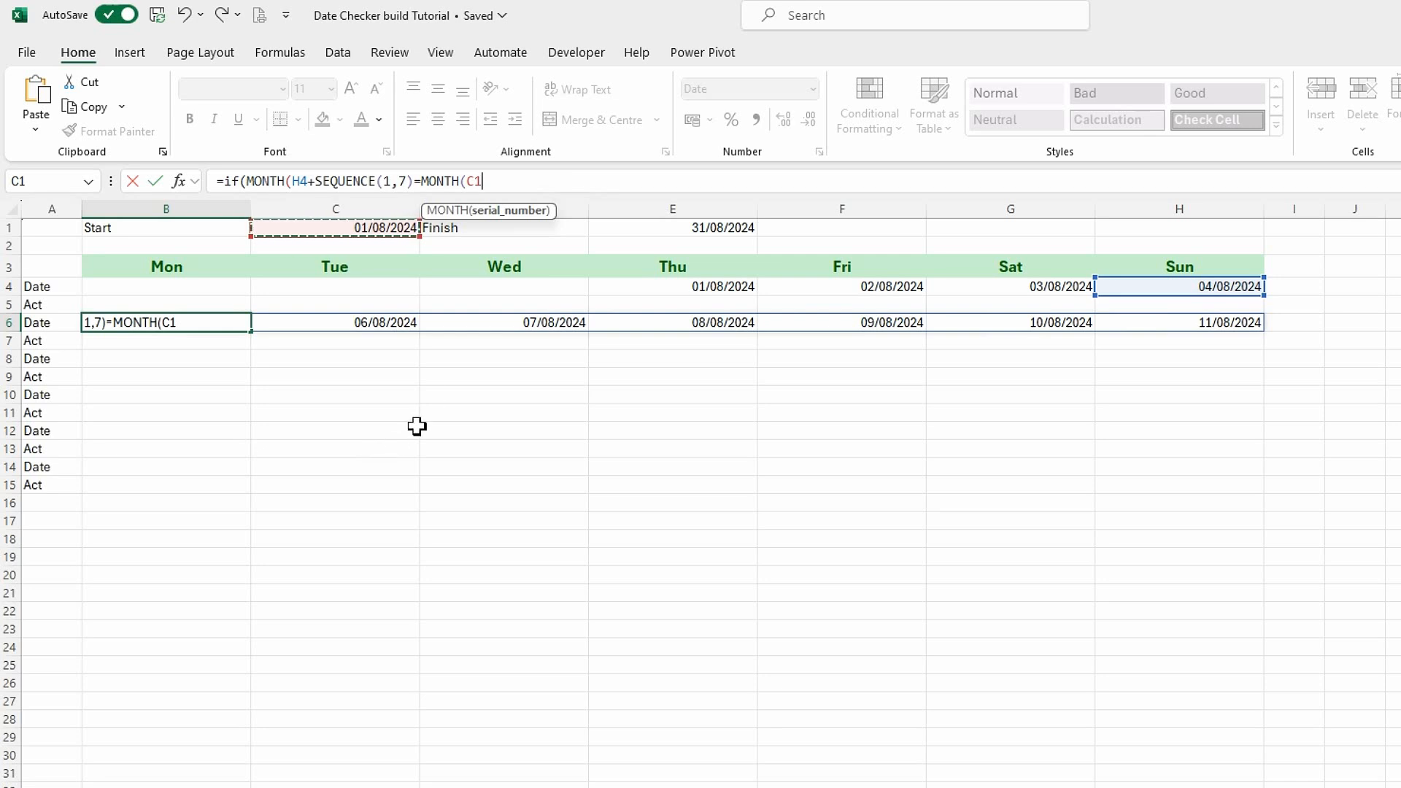
# Make the C1 reference in the B6 condition absolute as $C$1 and close the MONTH function.
pyautogui.click(476, 183)
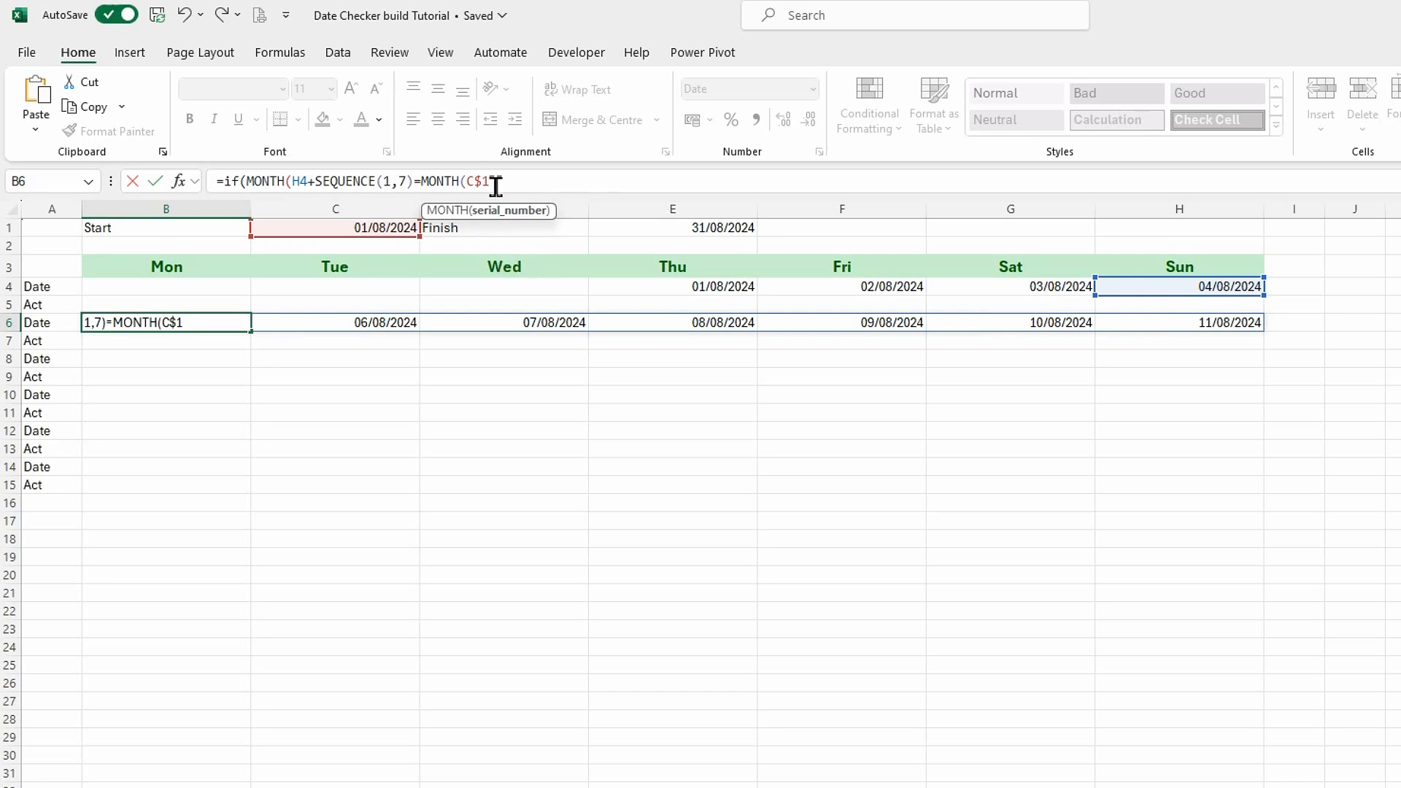
pyautogui.write(')')
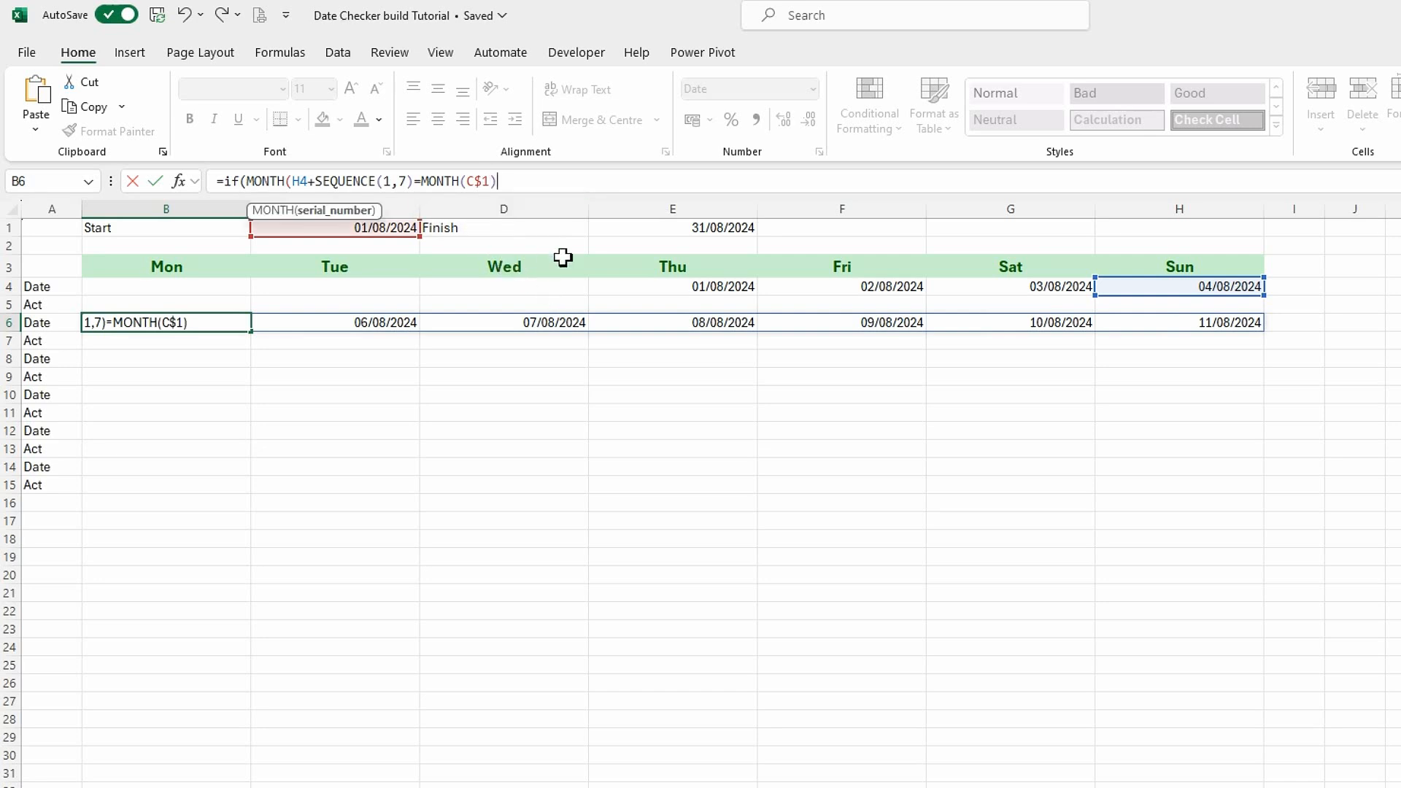
pyautogui.press('BackSpace')
pyautogui.press('BackSpace')
pyautogui.press('BackSpace')
pyautogui.press('BackSpace')
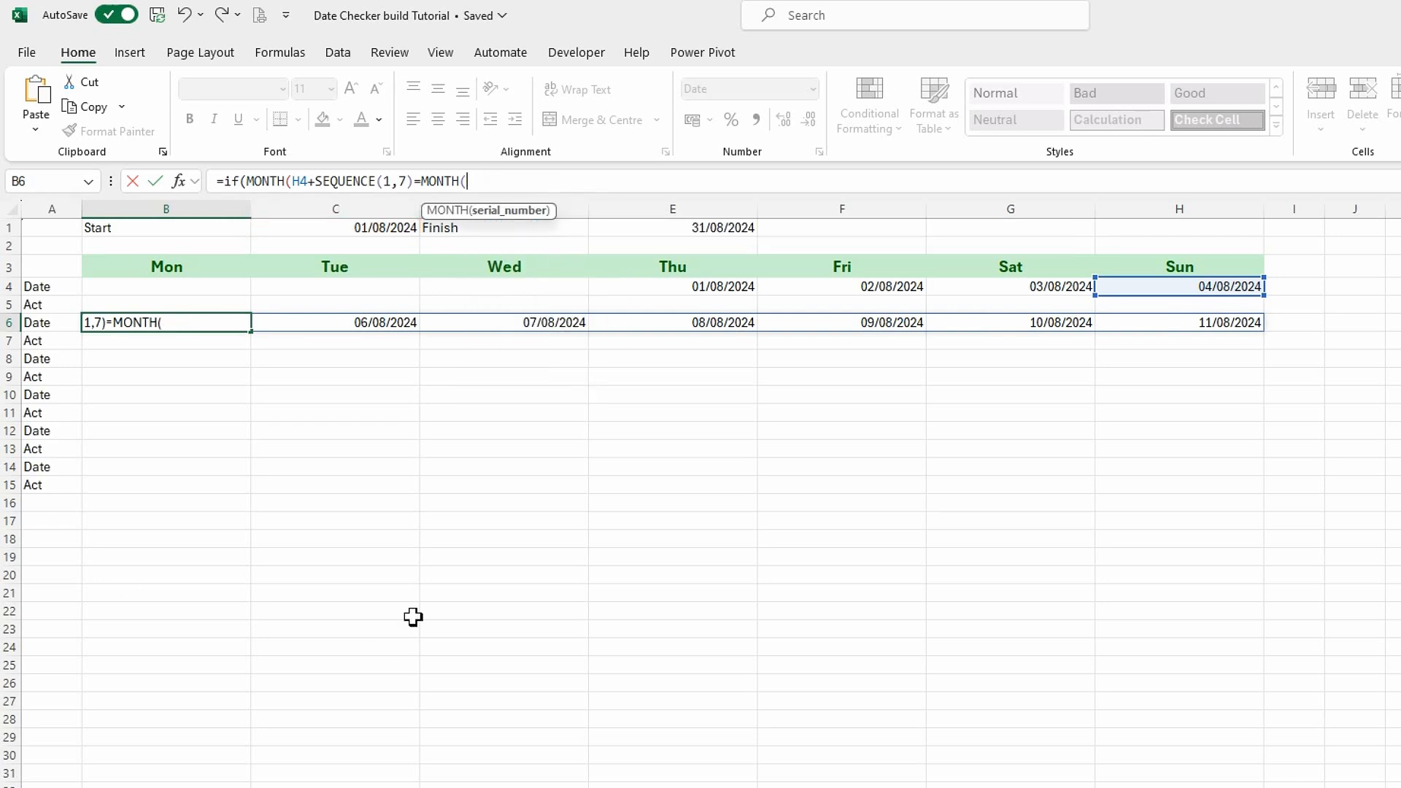
pyautogui.click(330, 229)
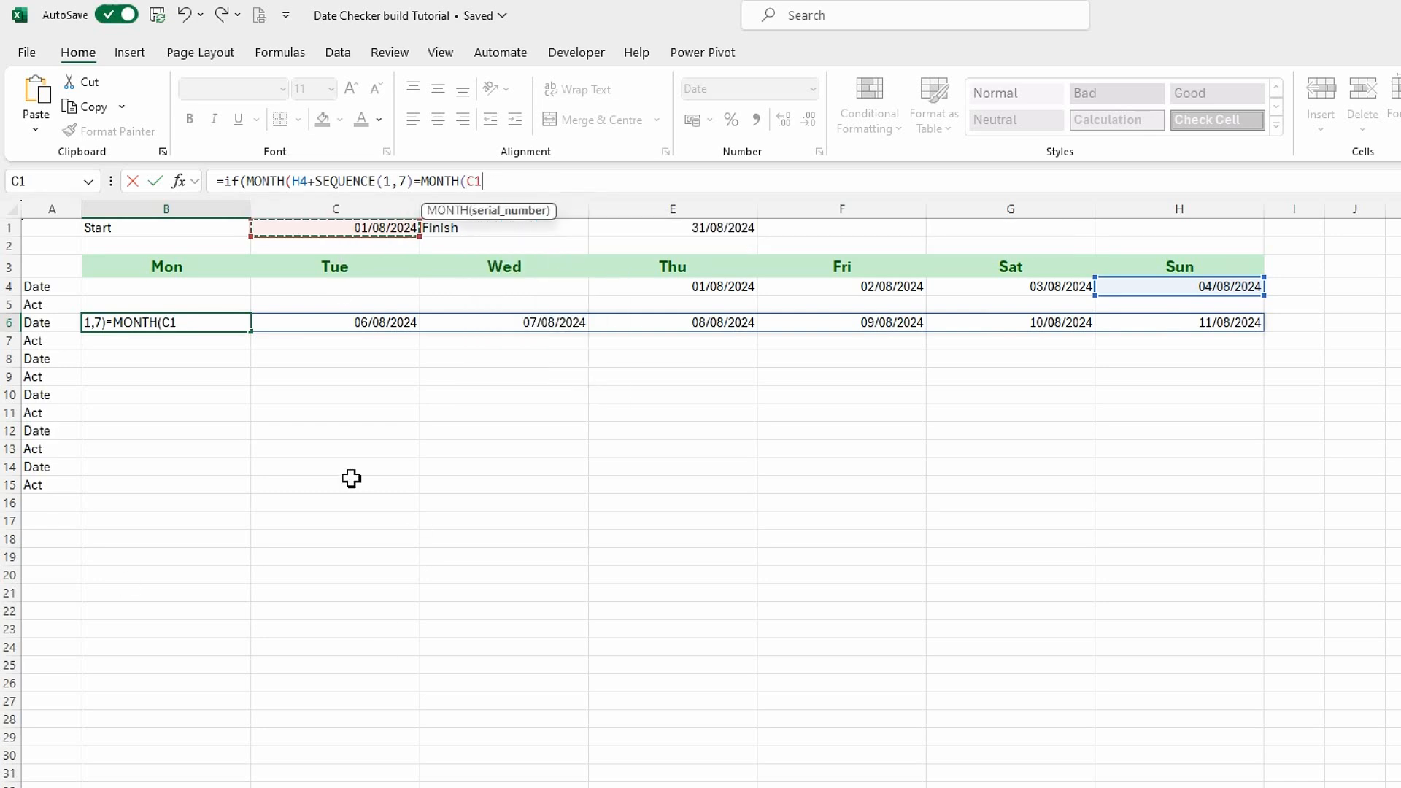
pyautogui.press('F4')
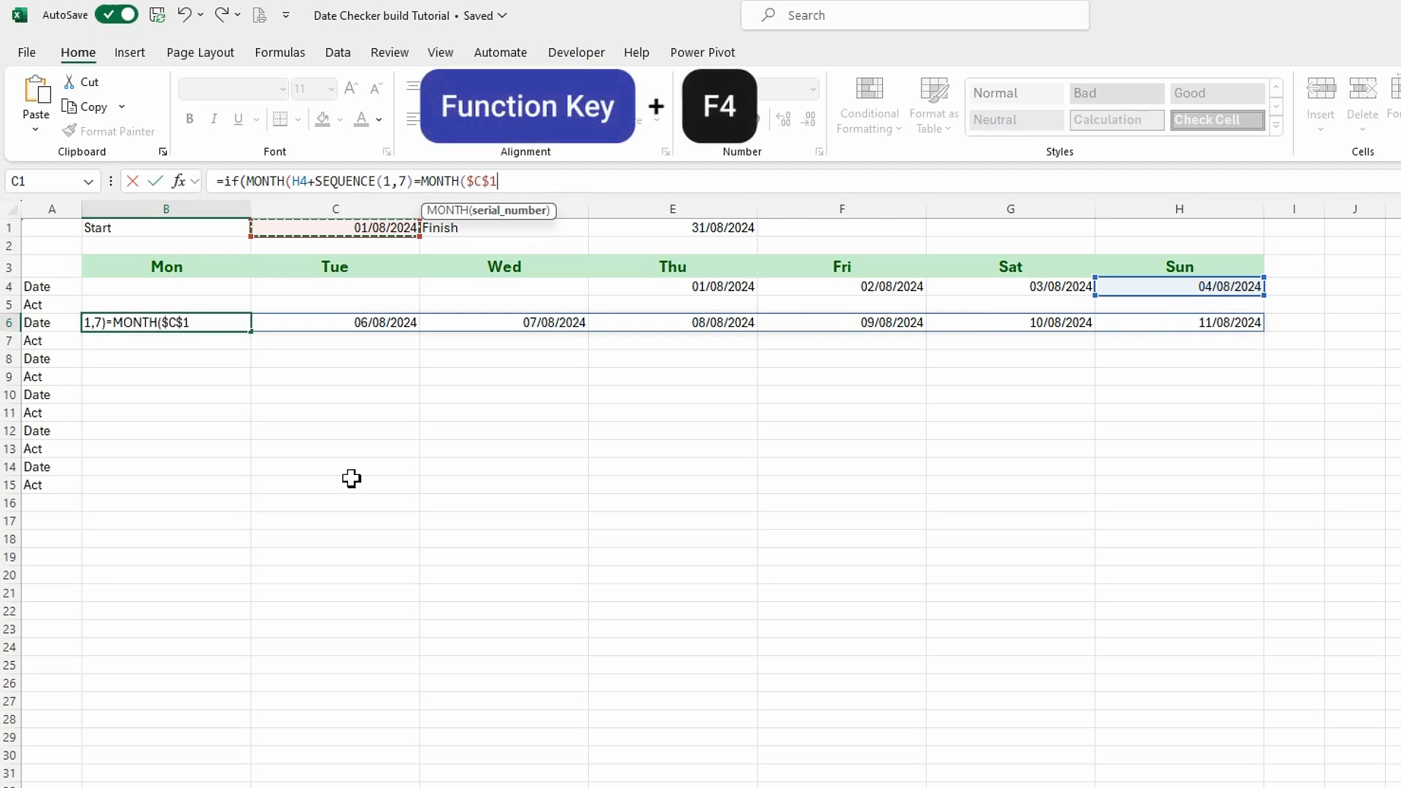
pyautogui.write(')')
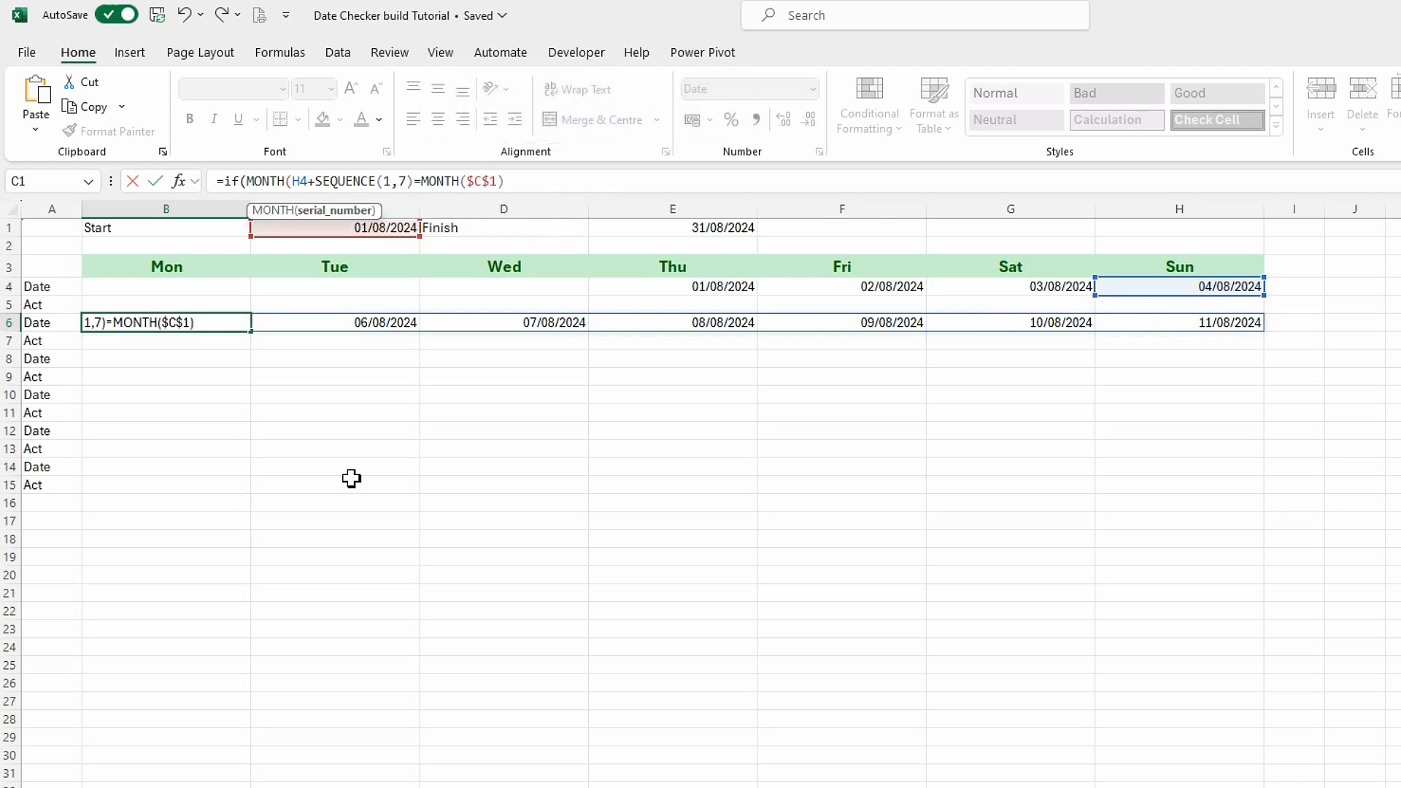
pyautogui.write(',')
# Try to finish the B6 IF formula with the copied H4+SEQUENCE(1,7) as the true result and "" as the false result.
pyautogui.hotkey('ctrl', 'v')
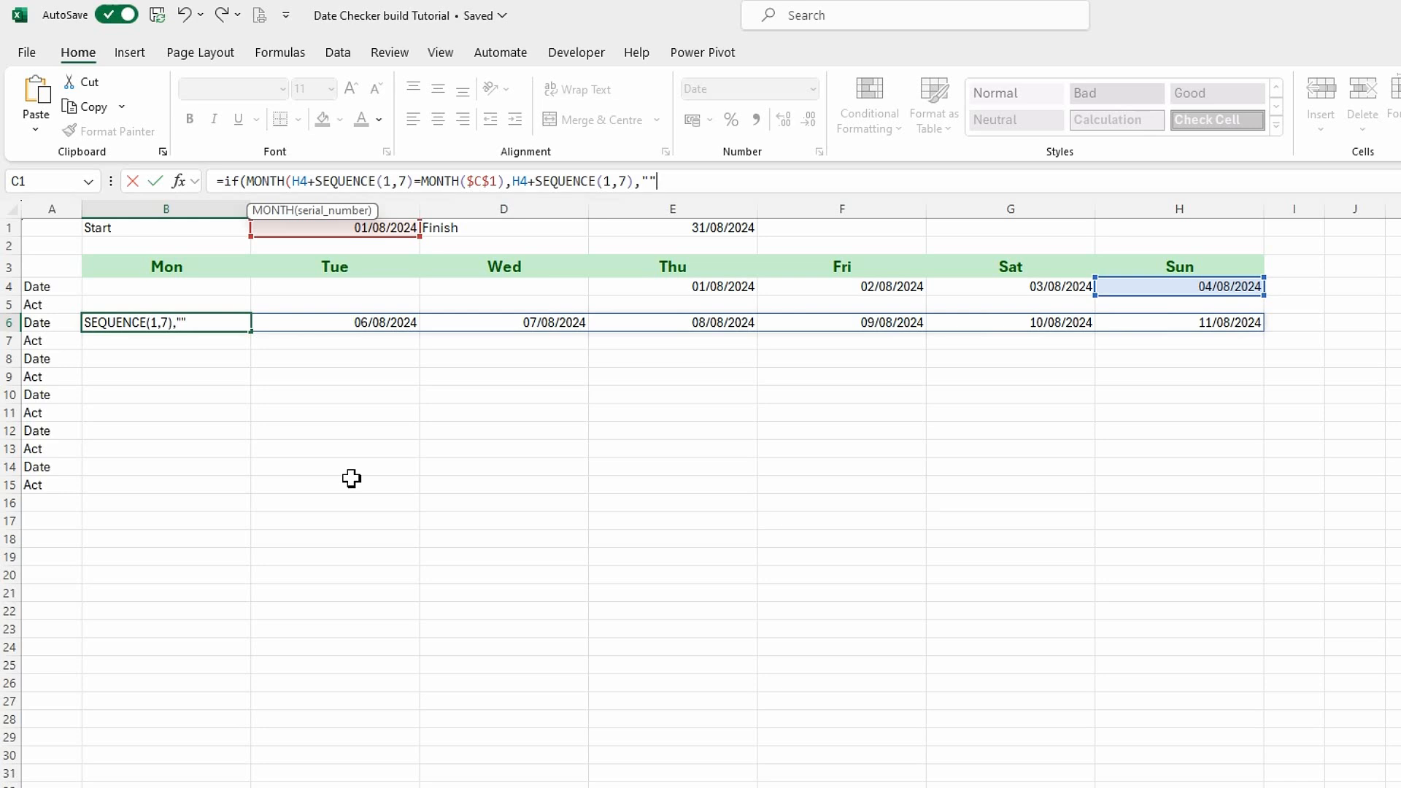
pyautogui.write(')')
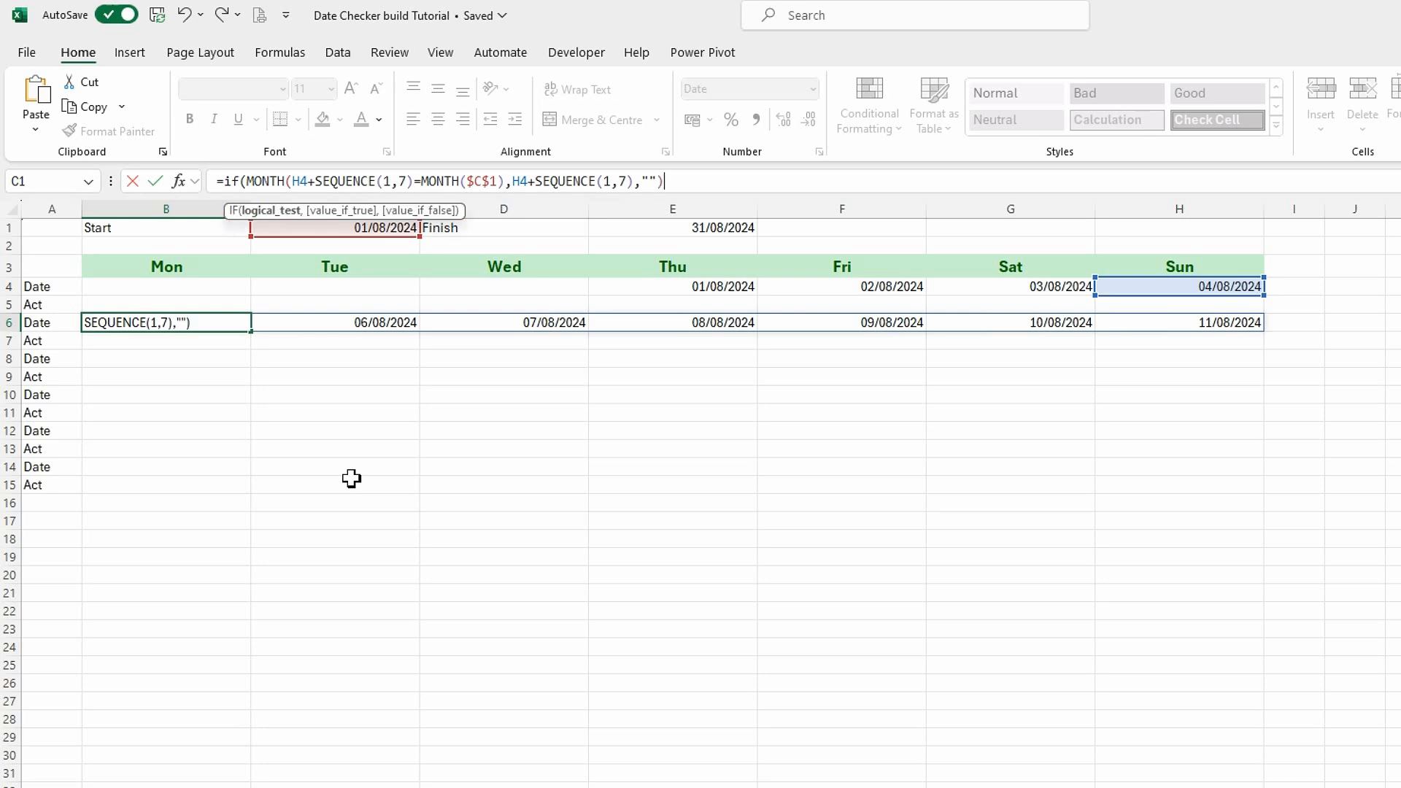
pyautogui.press('Return')
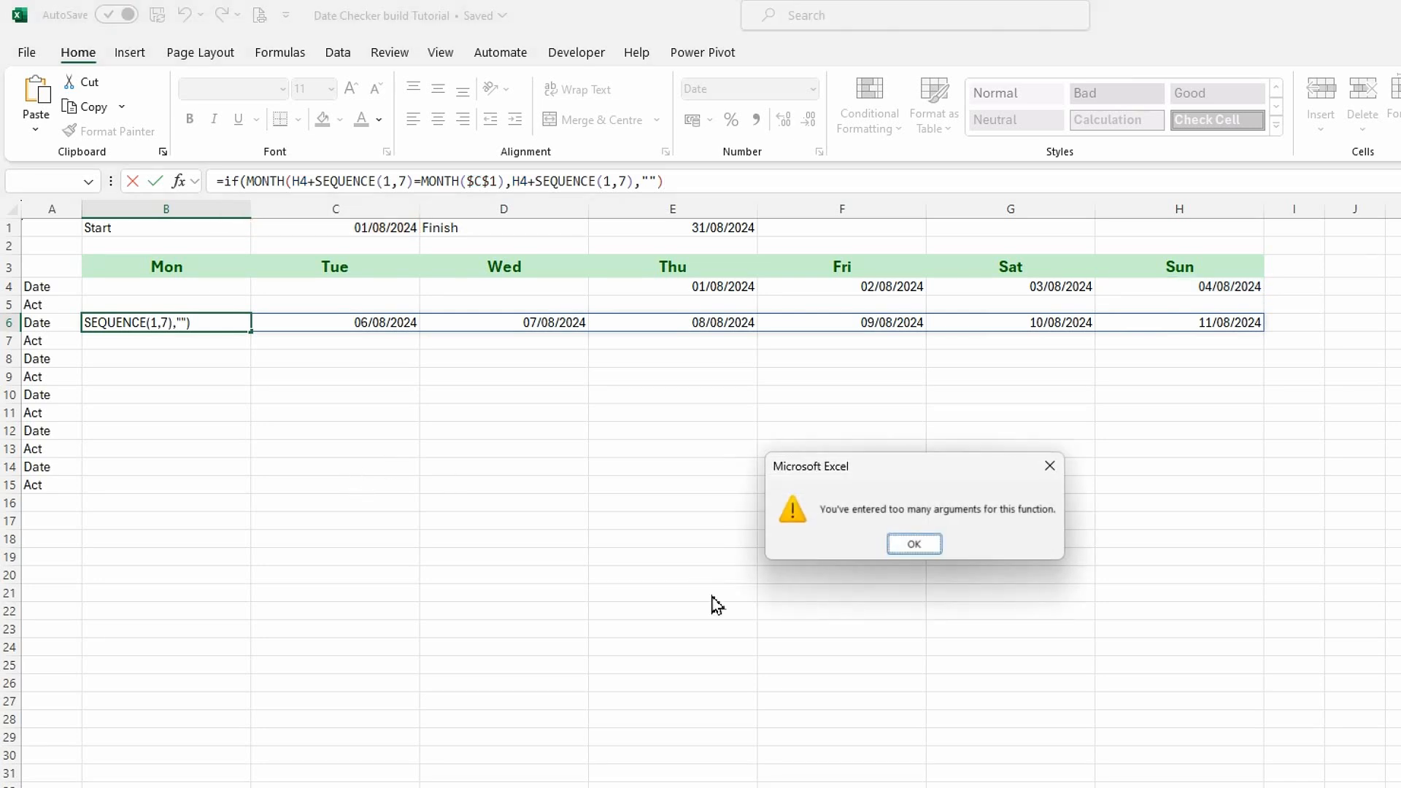
pyautogui.click(915, 543)
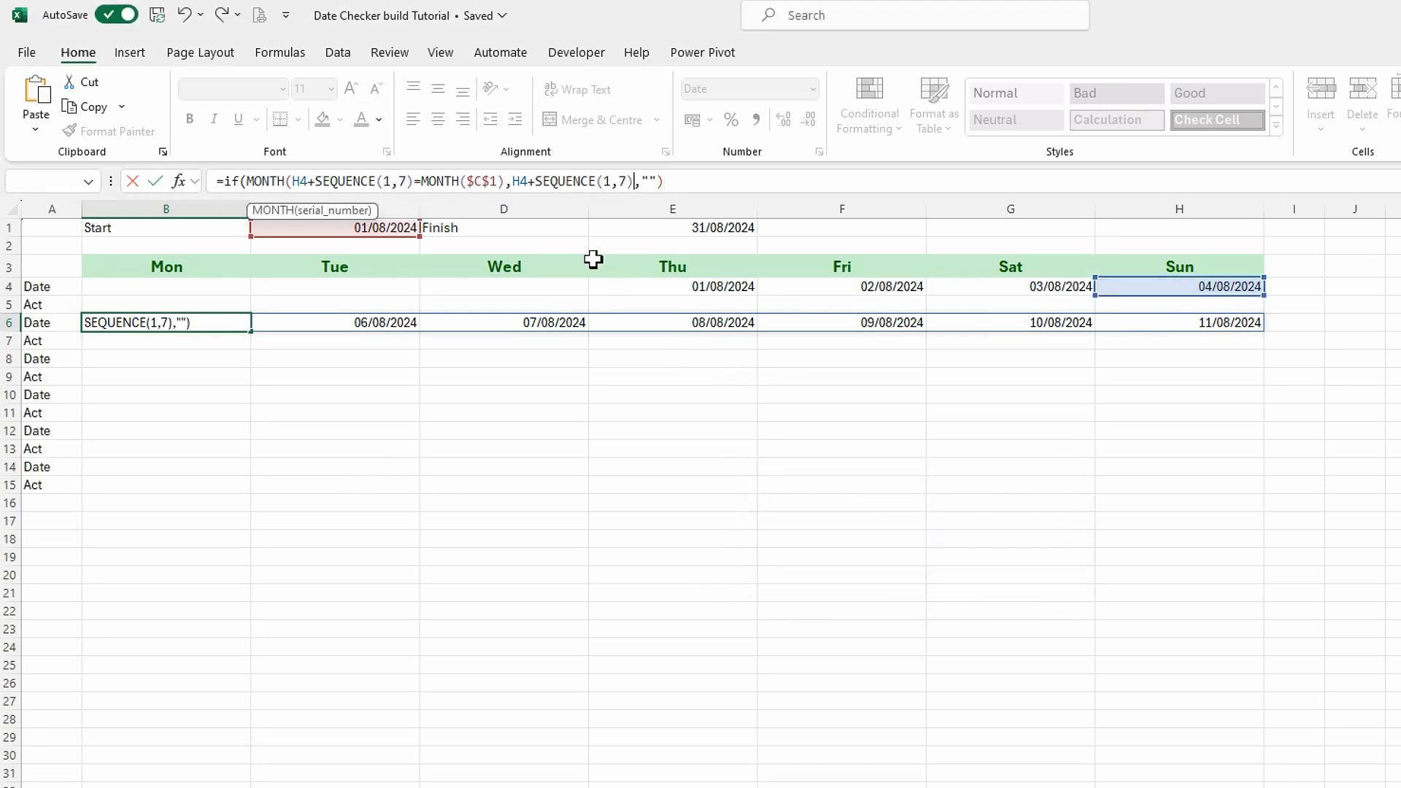
# Replace everything after the equals sign in B6 with an IF starting with MONTH(H4+SEQUENCE(1,7)), including the closing MONTH bracket.
pyautogui.moveTo(665, 181); pyautogui.dragTo(221, 184)
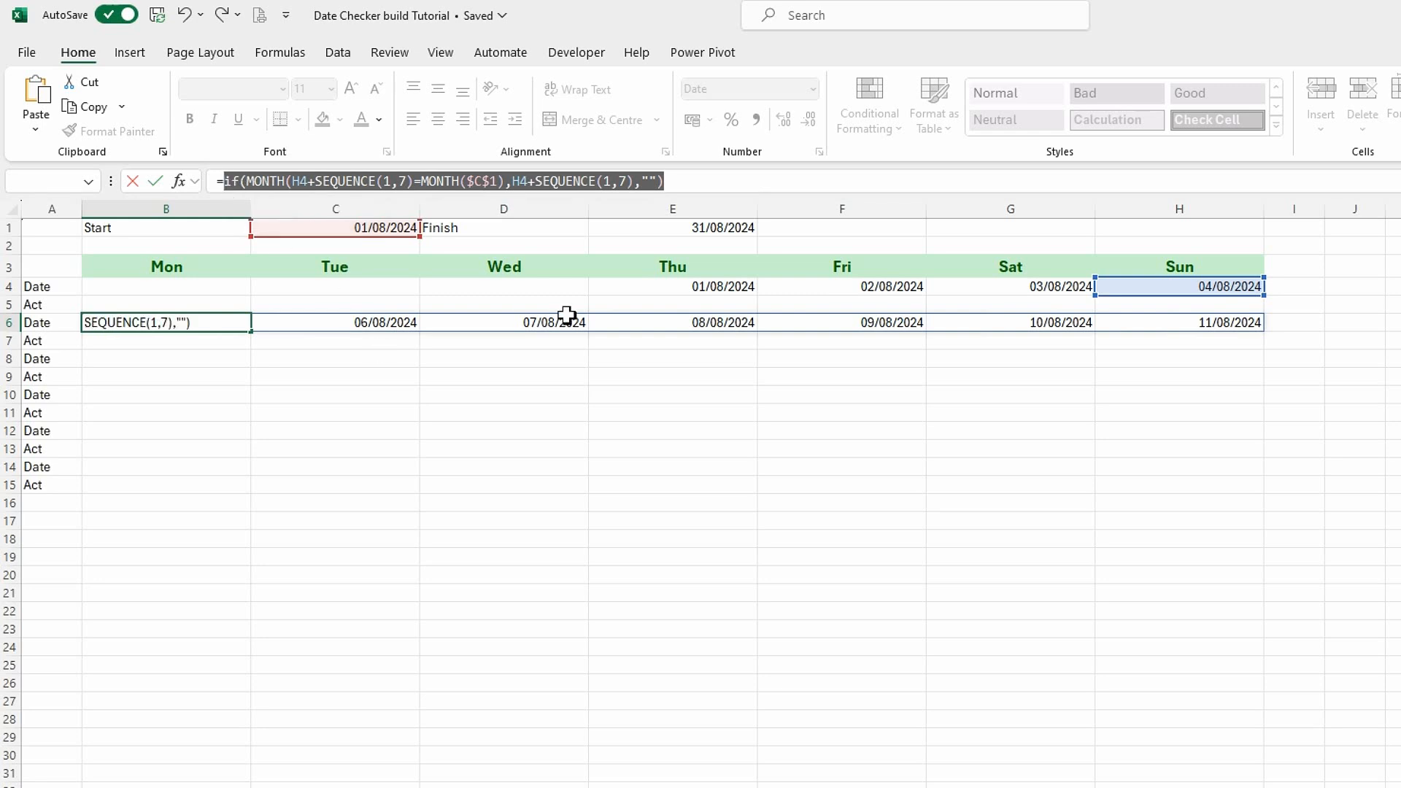
pyautogui.write('if(')
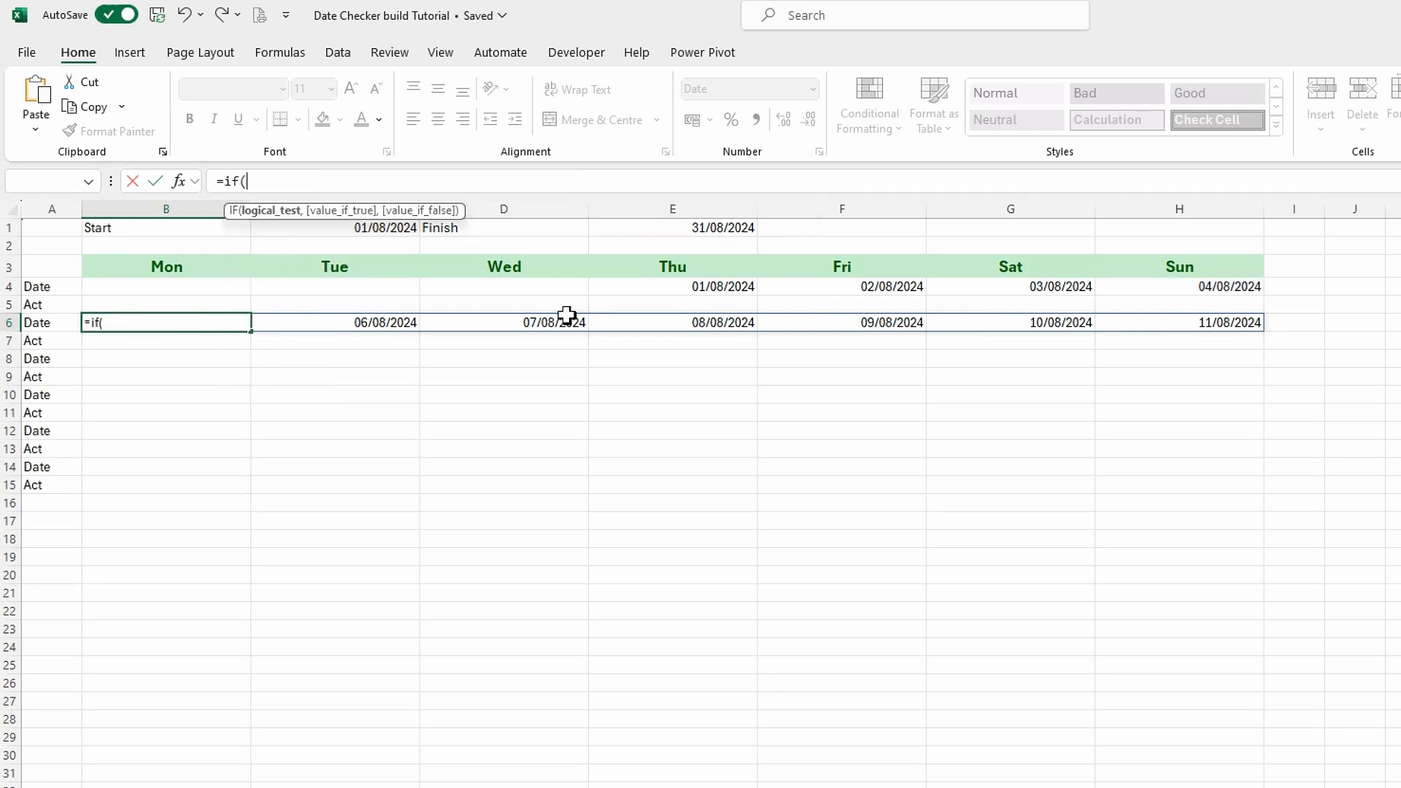
pyautogui.write('mon')
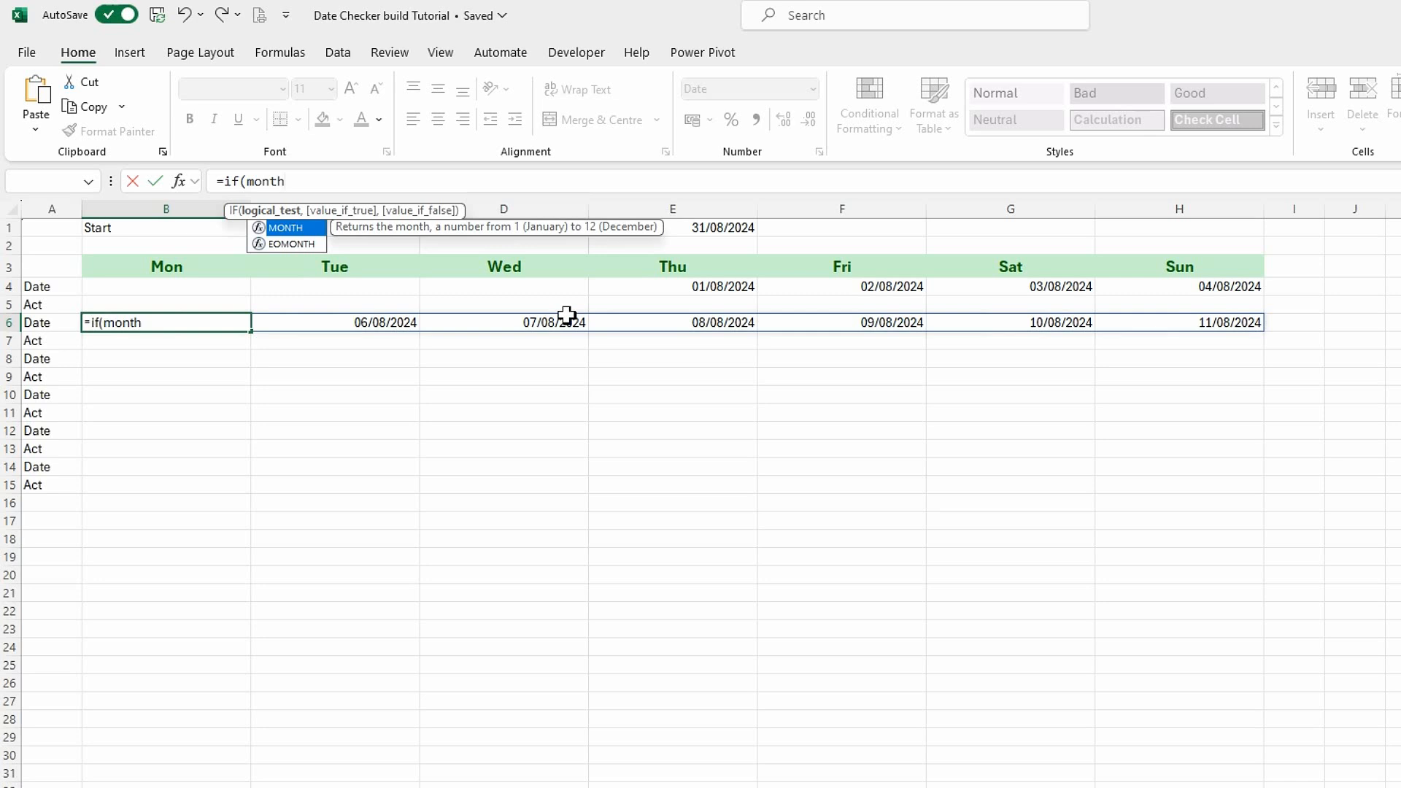
pyautogui.write('th')
pyautogui.press('Tab')
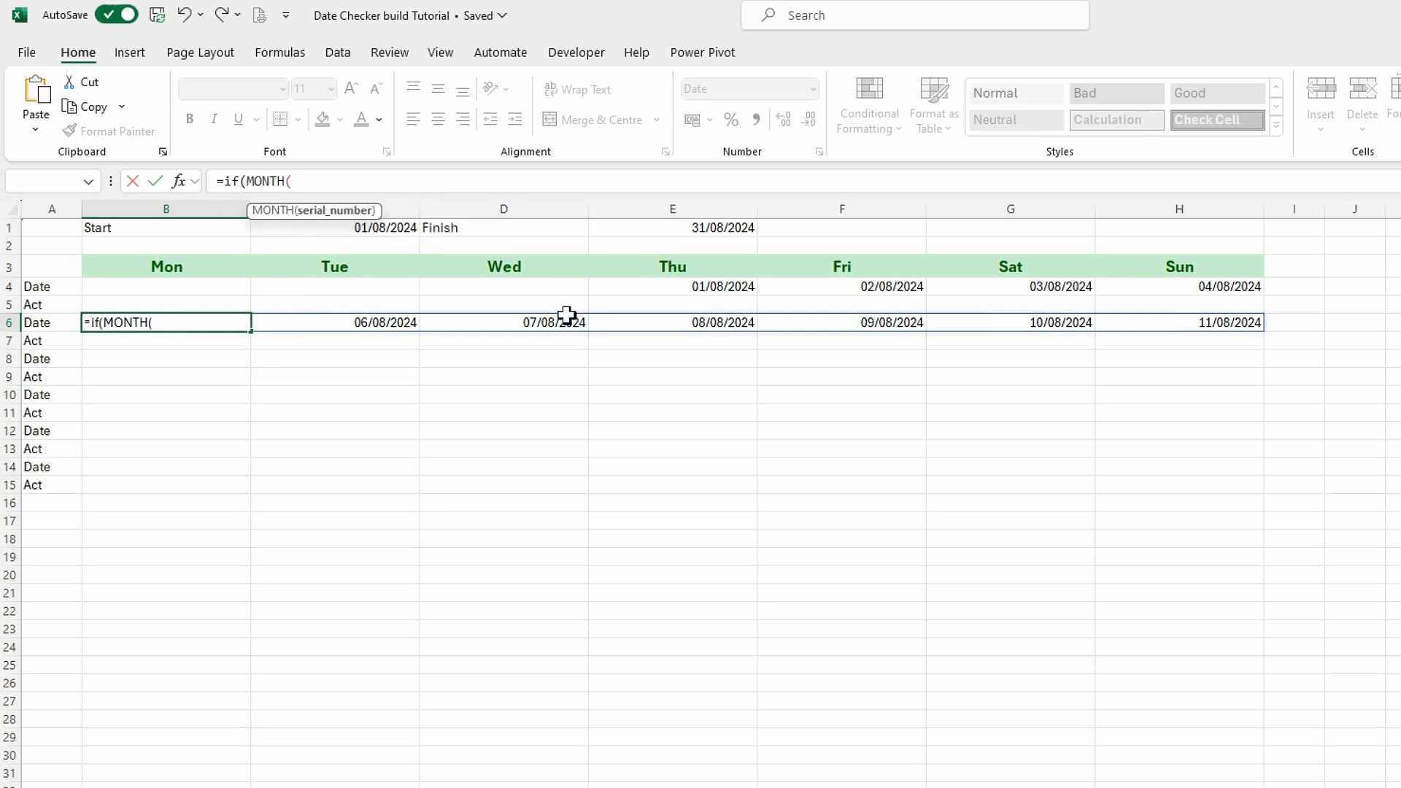
pyautogui.write('H4+SEQUENCE(1,7)')
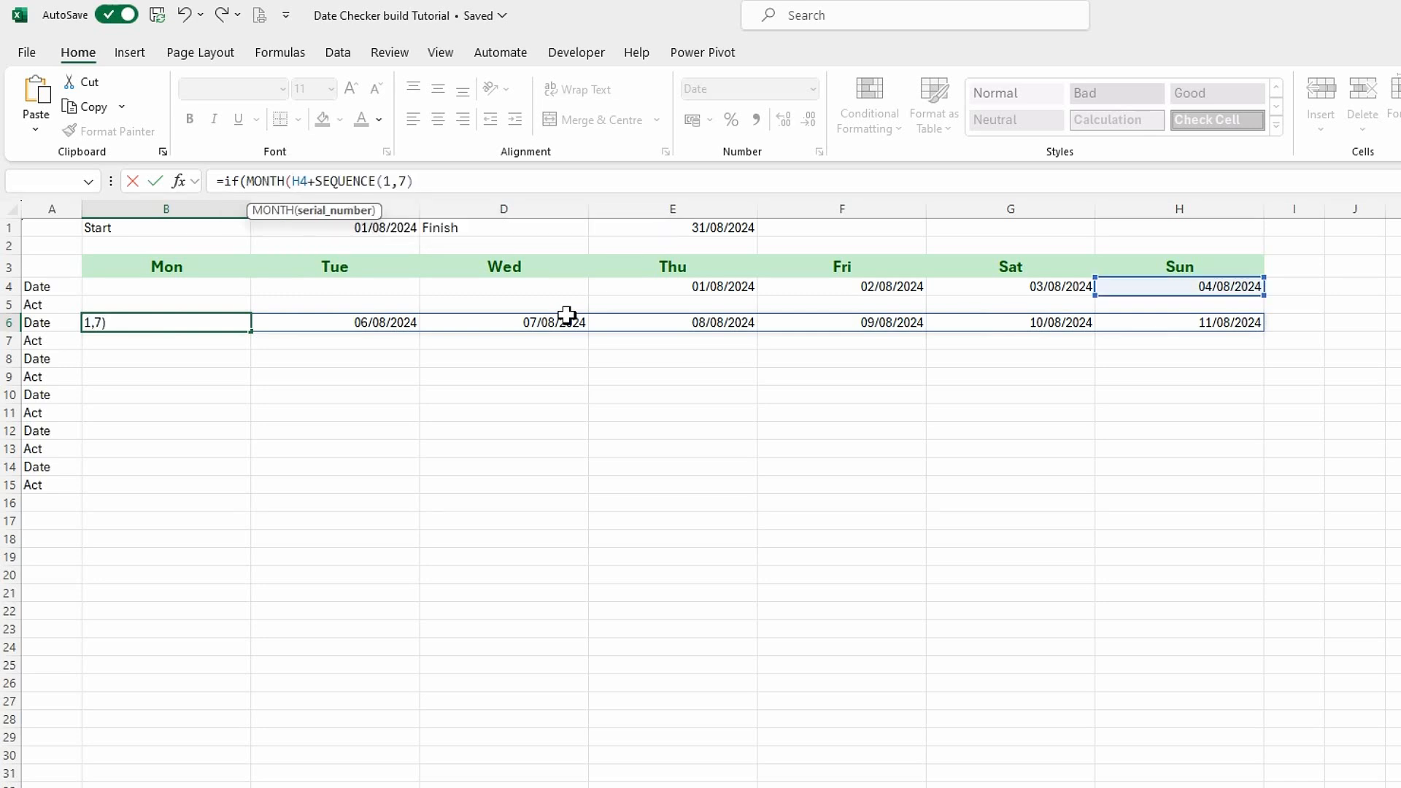
pyautogui.write(')')
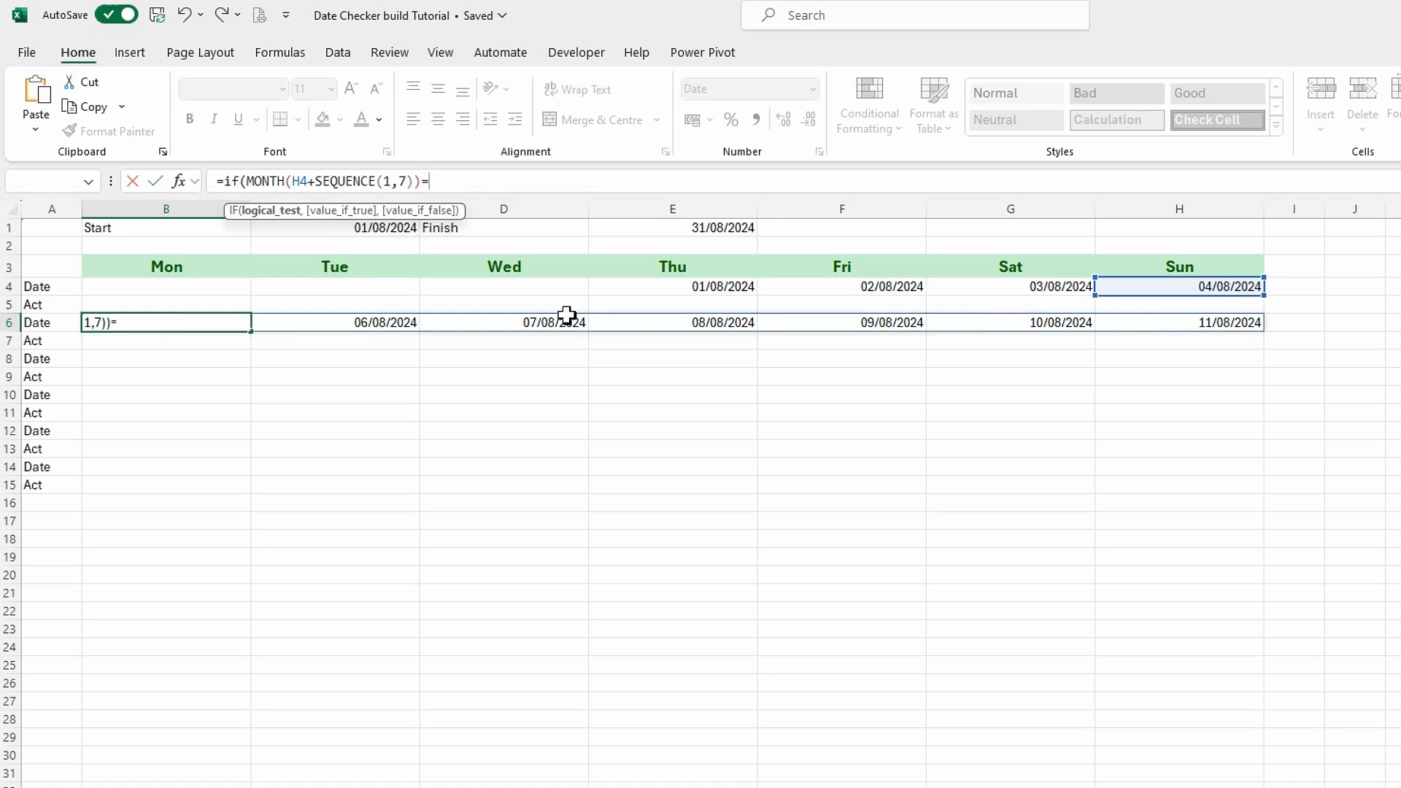
pyautogui.write('=mont')
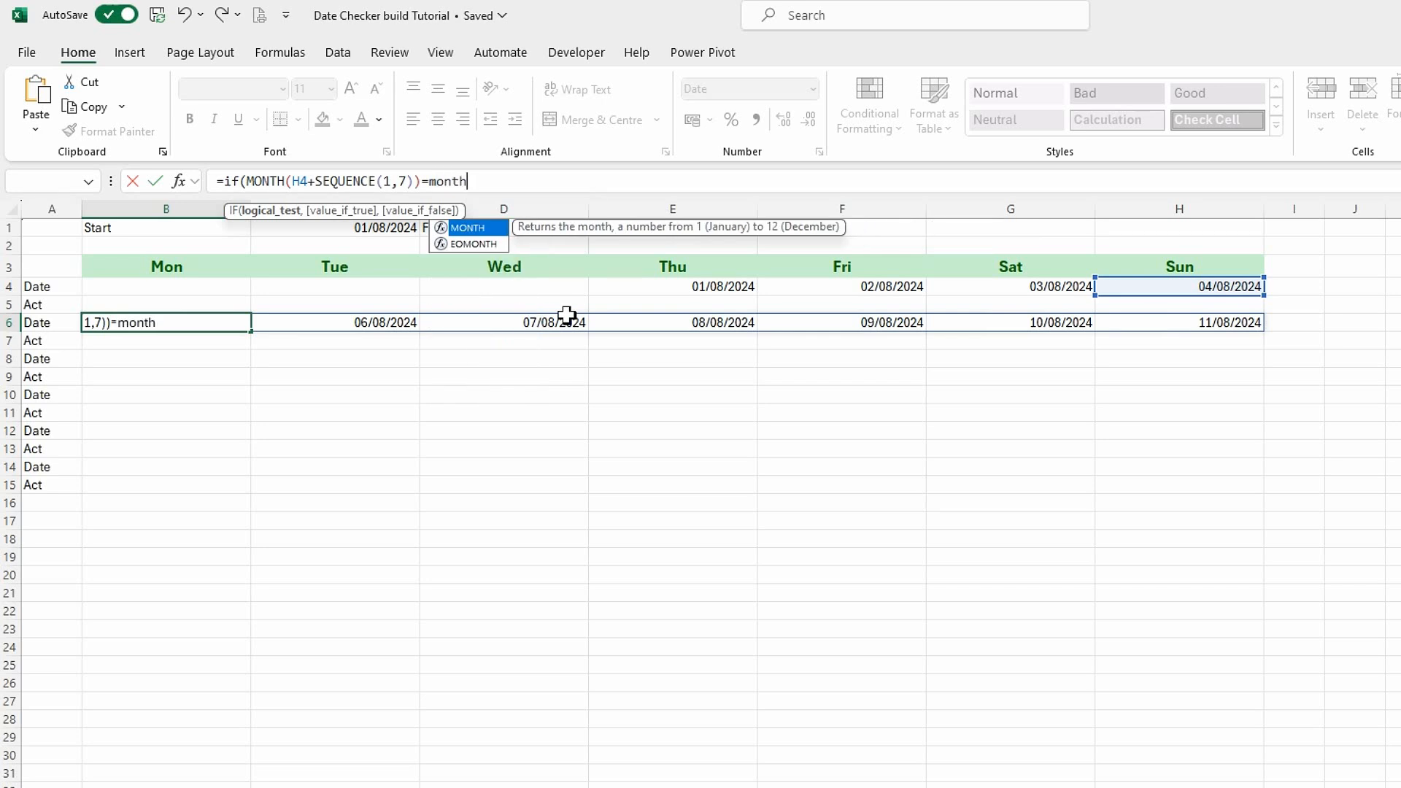
pyautogui.write('h')
# Complete the B6 IF condition by comparing the sequence's month with MONTH($C$1), using an absolute reference.
pyautogui.press('Tab')
pyautogui.click(360, 229)
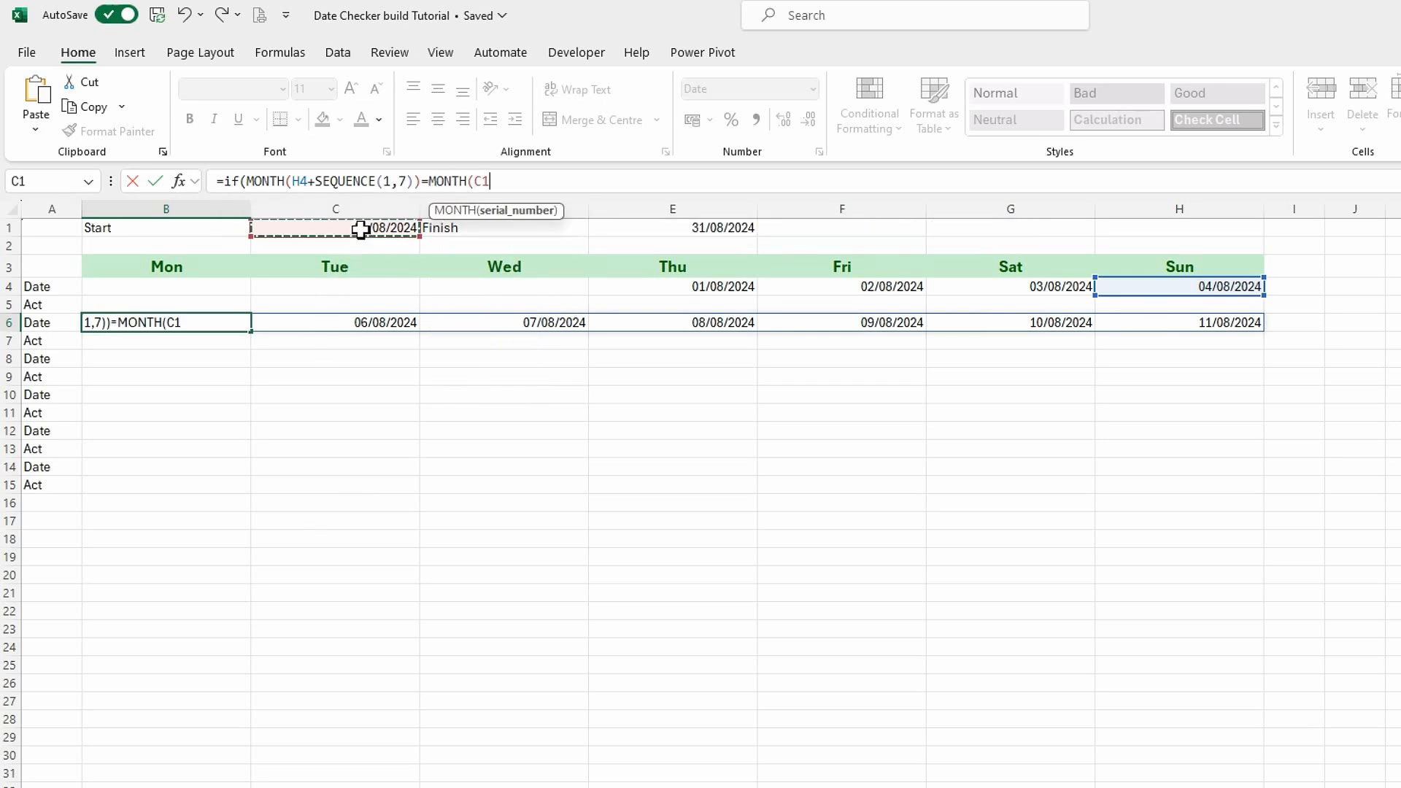
pyautogui.press('F4')
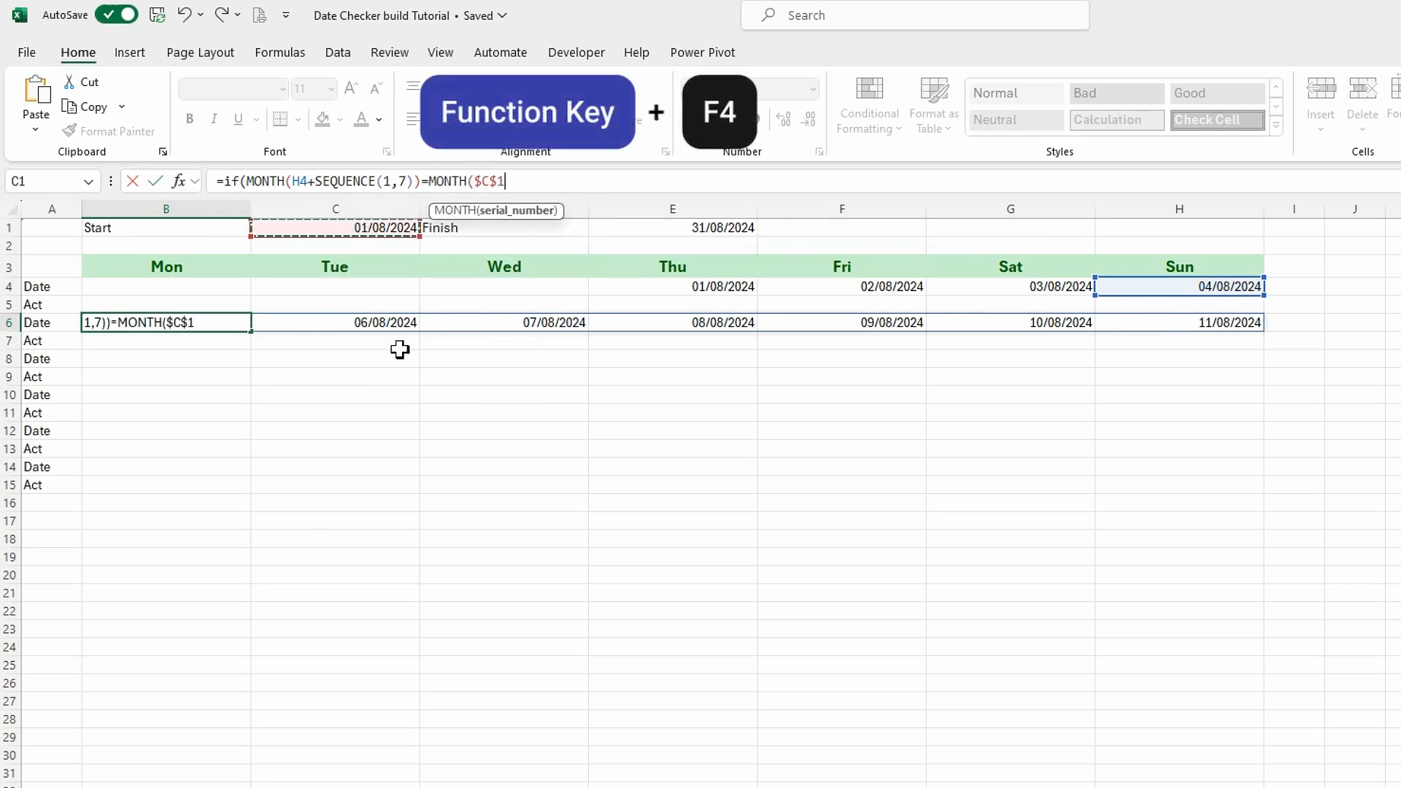
pyautogui.write(')')
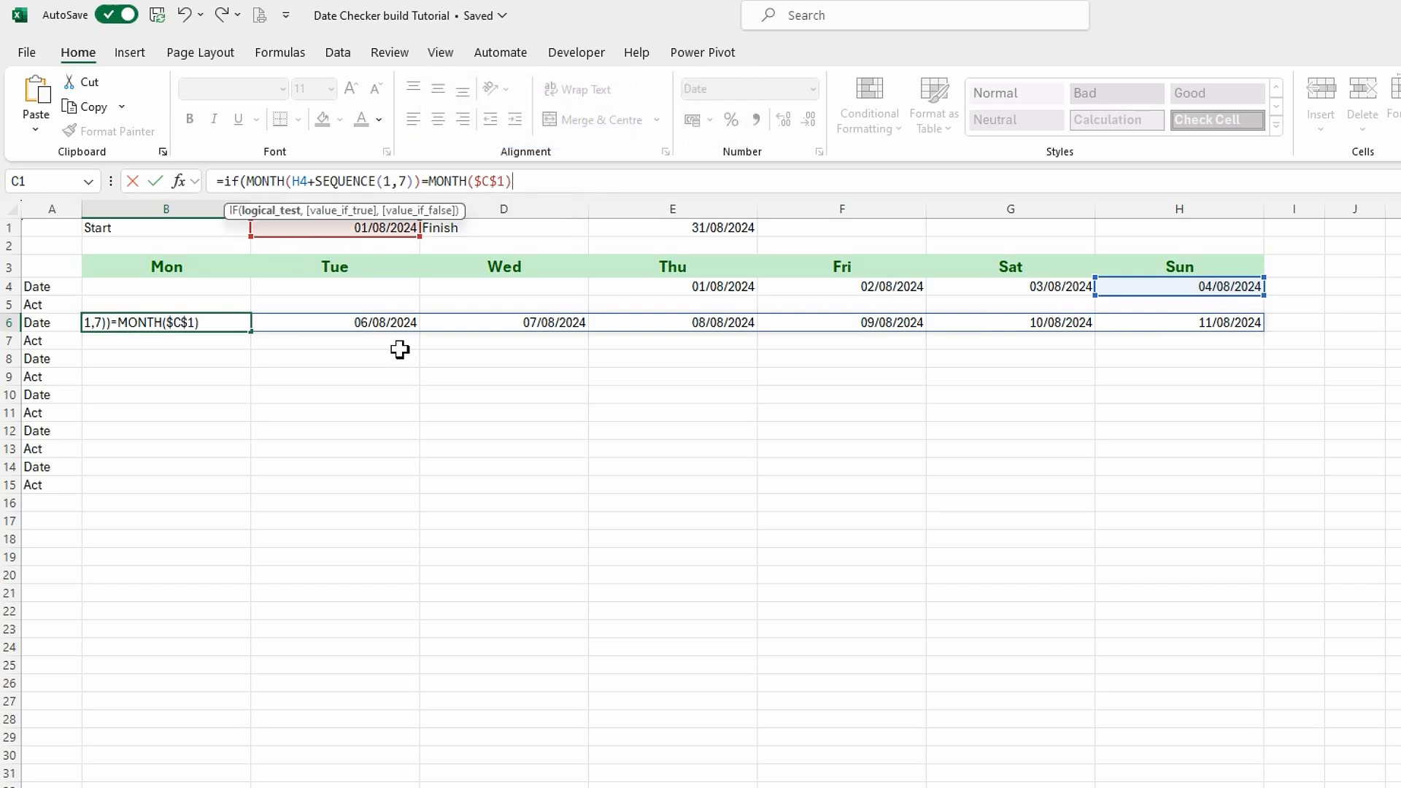
pyautogui.write(',H4+SEQUENCE(1,7)')
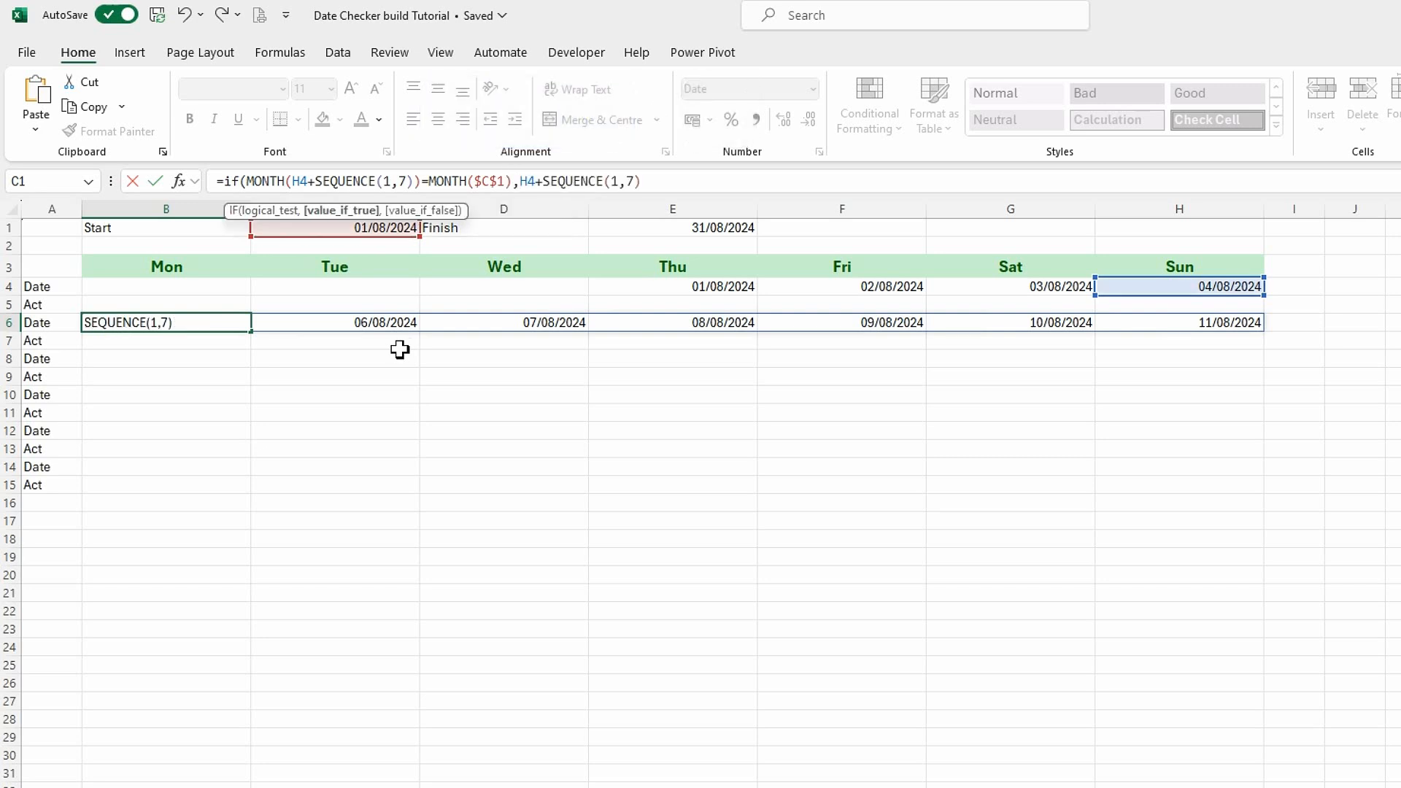
pyautogui.write(',')
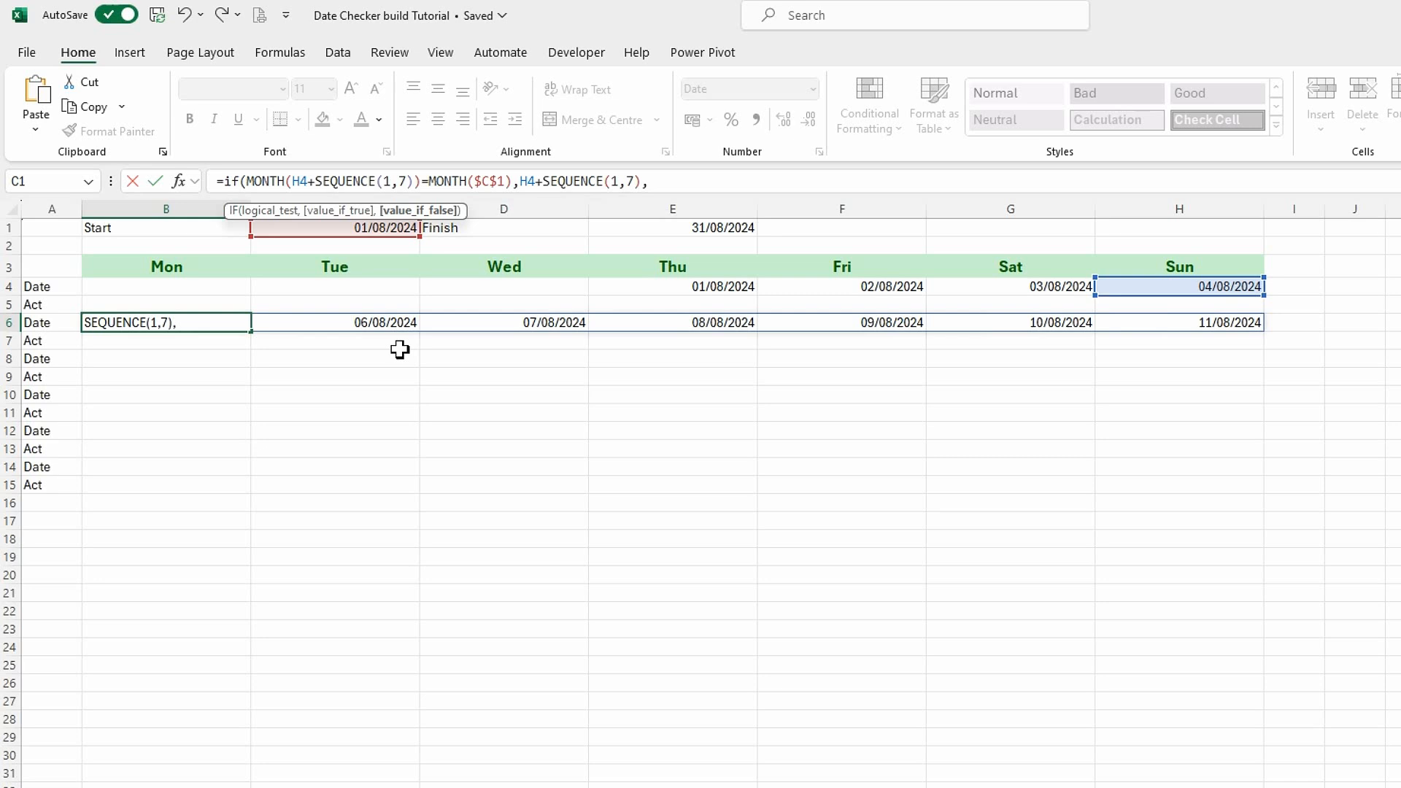
pyautogui.write('"")')
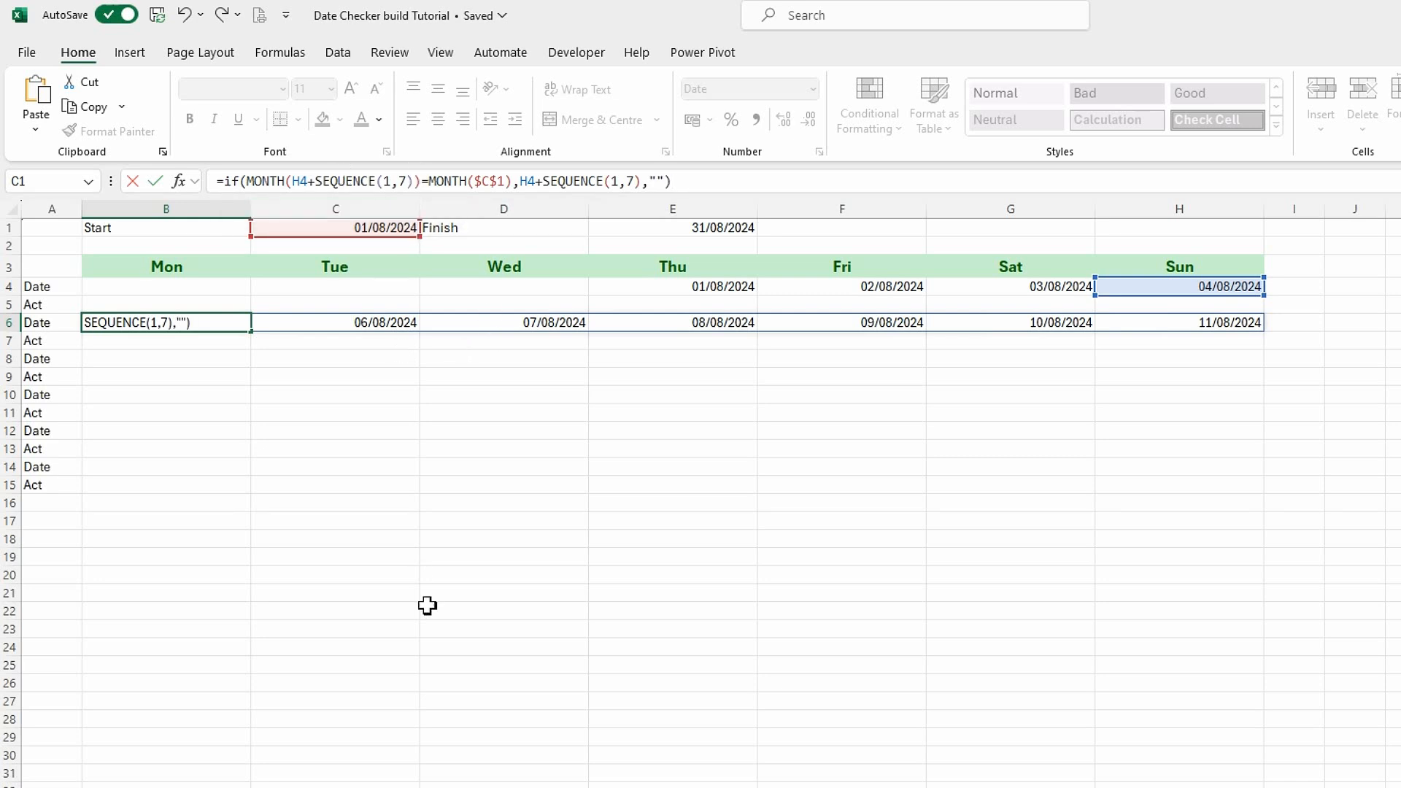
# Finish the B6 IF formula with H4+SEQUENCE(1,7) as the true result and "" as the false result.
pyautogui.press('Return')
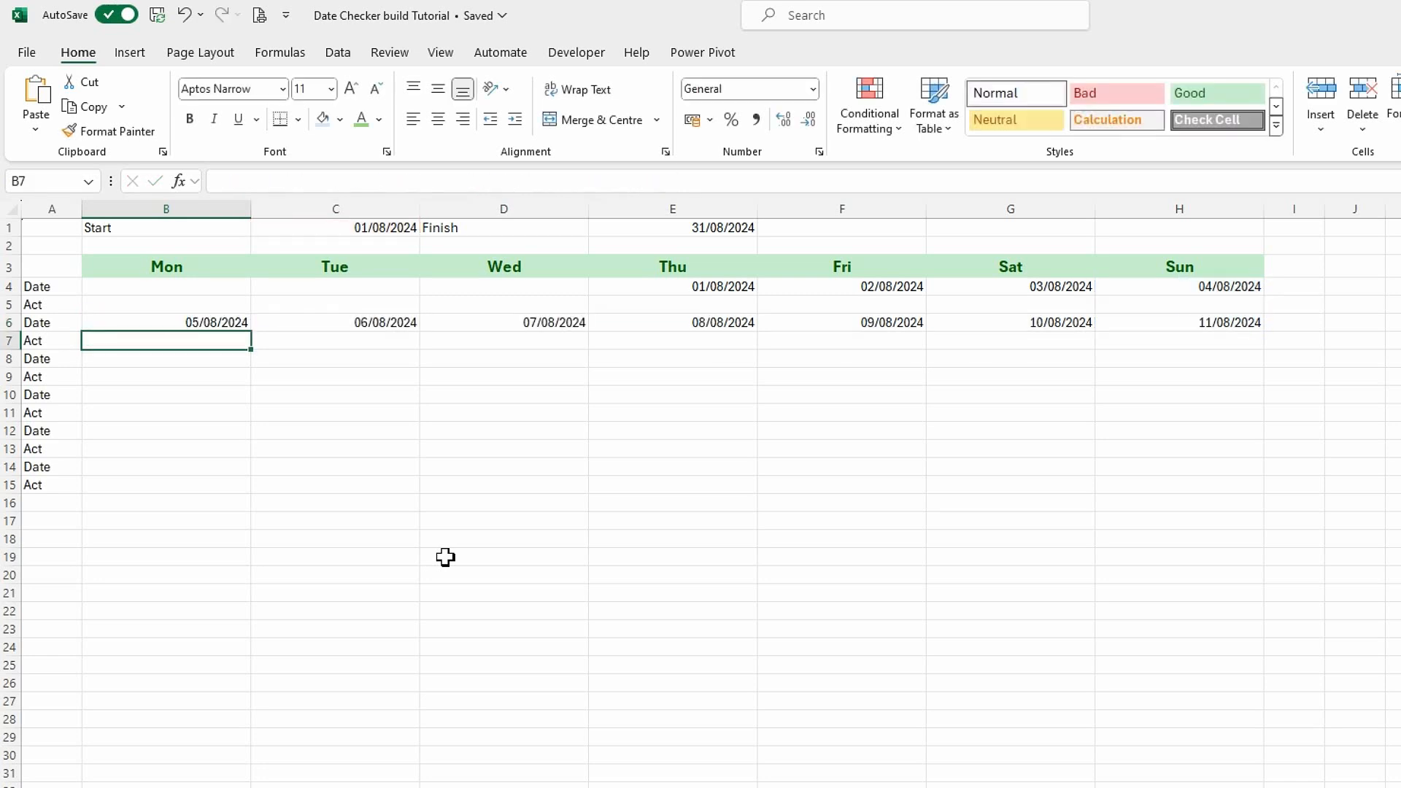
# Wrap the existing B6 formula in an outer IF whose condition is H4<>"", with the current IF as the true result.
pyautogui.click(204, 322)
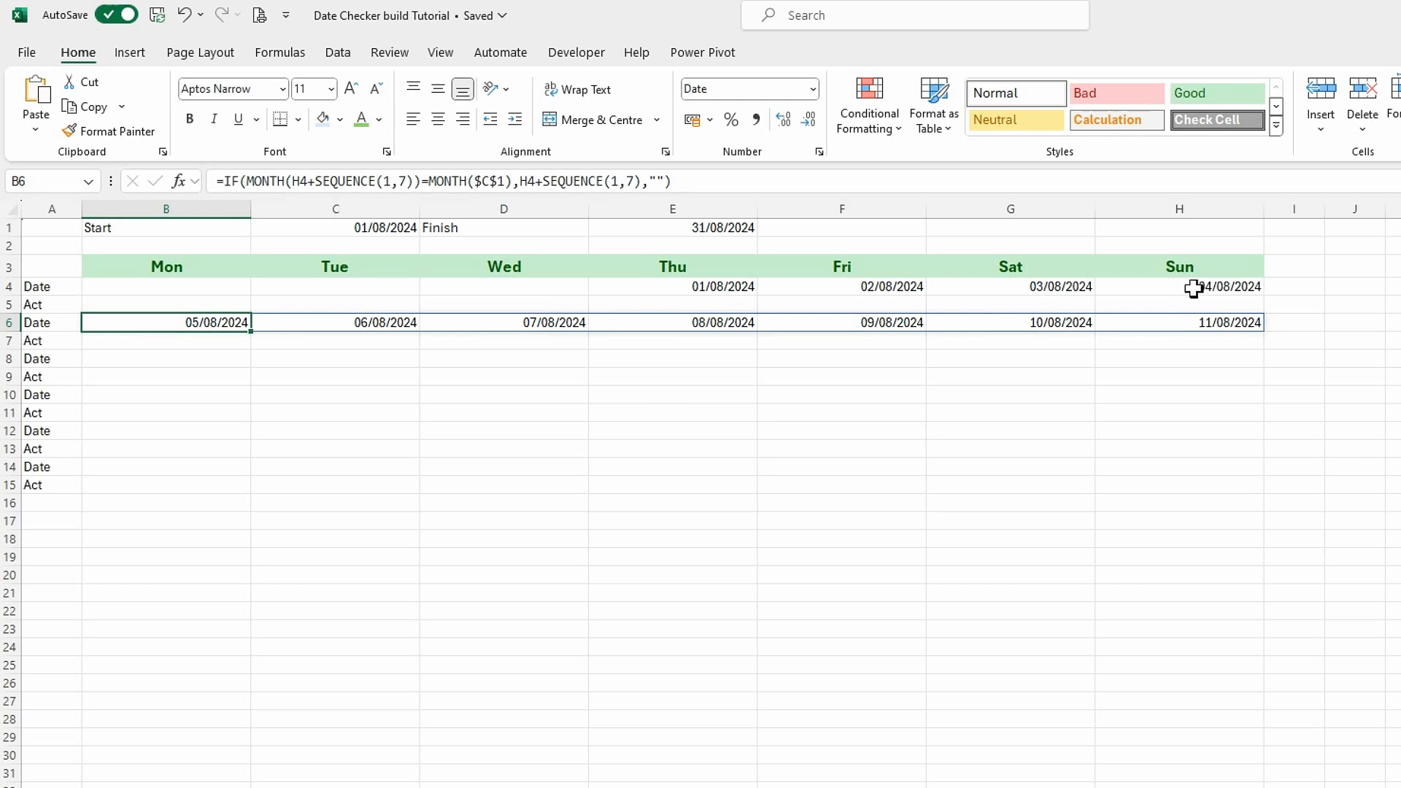
pyautogui.click(223, 181)
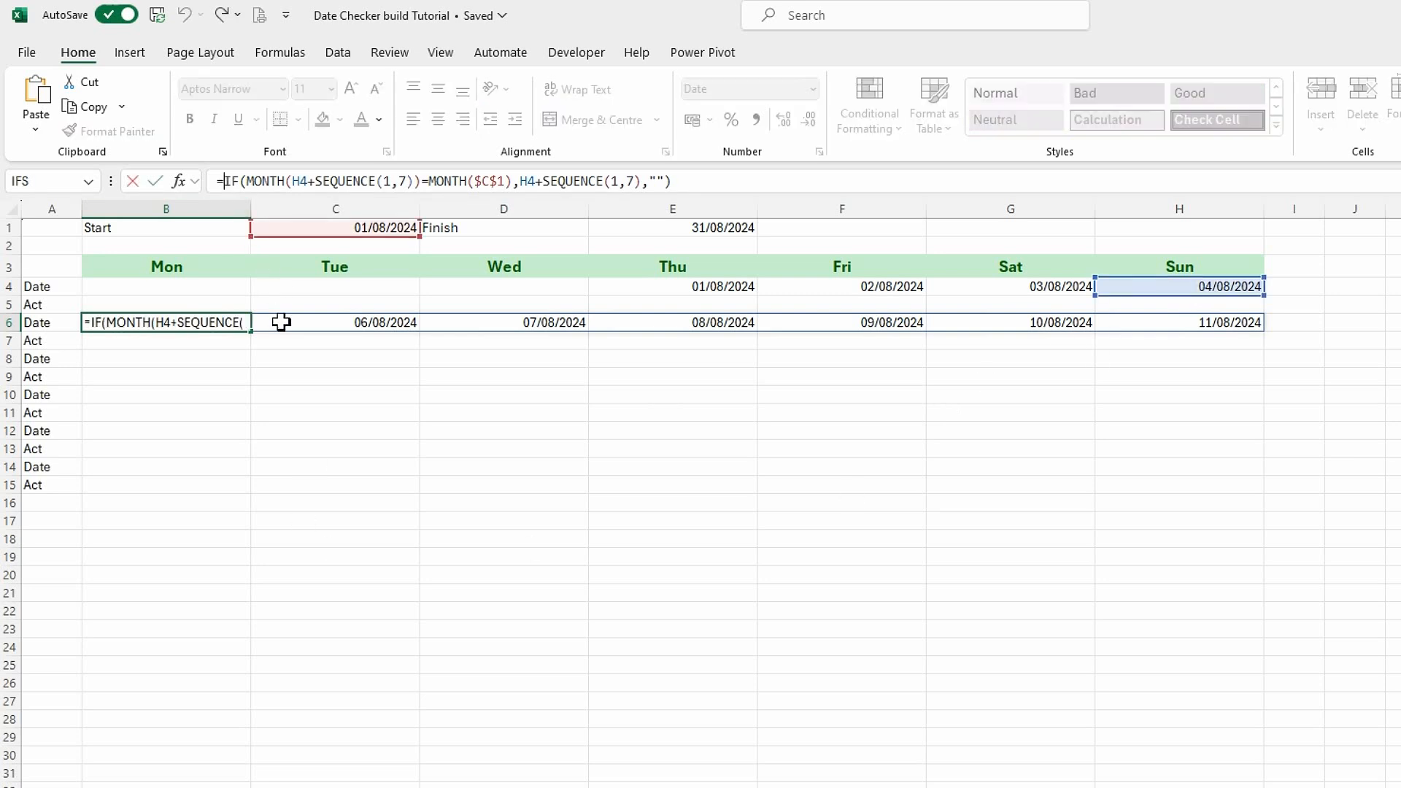
pyautogui.write('if(')
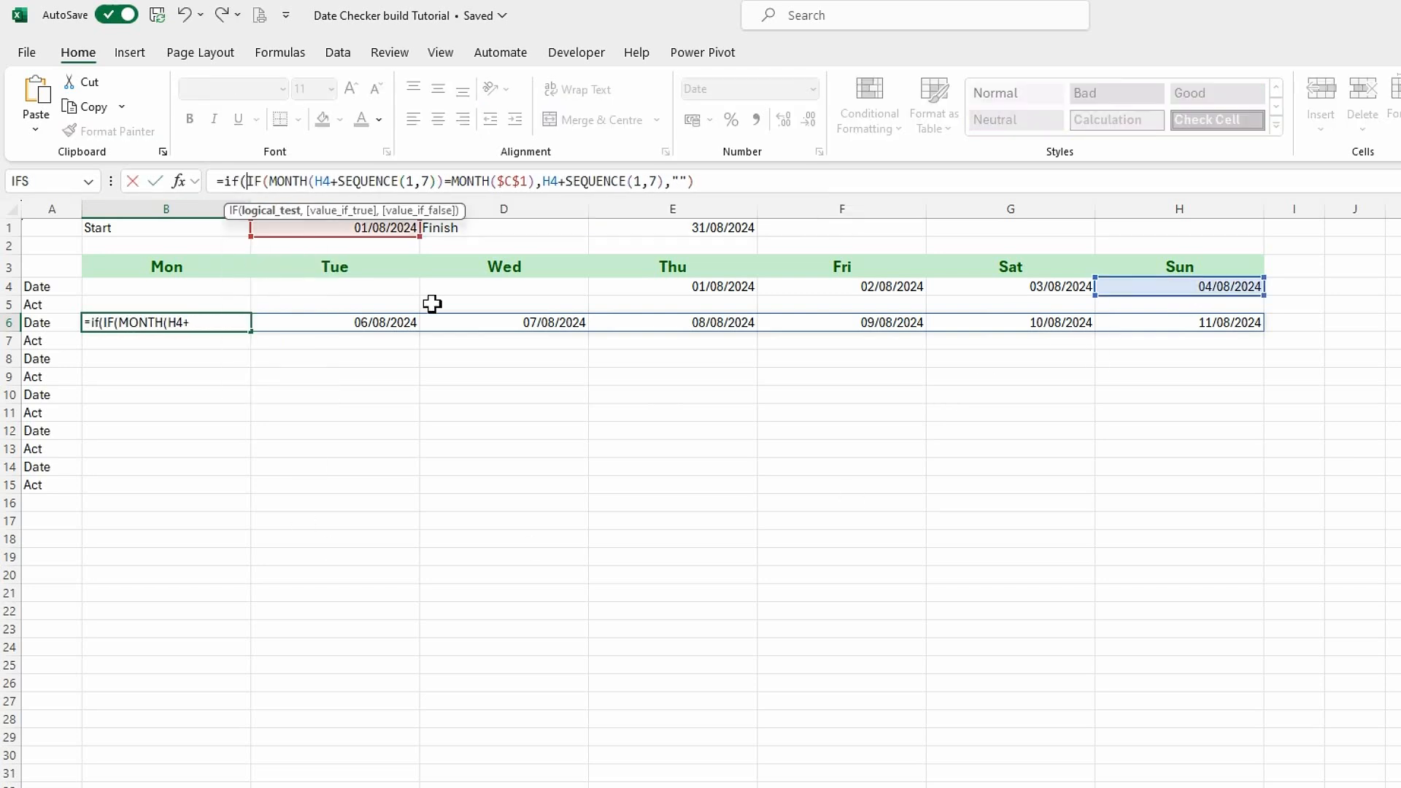
pyautogui.click(1209, 287)
pyautogui.write('<>""')
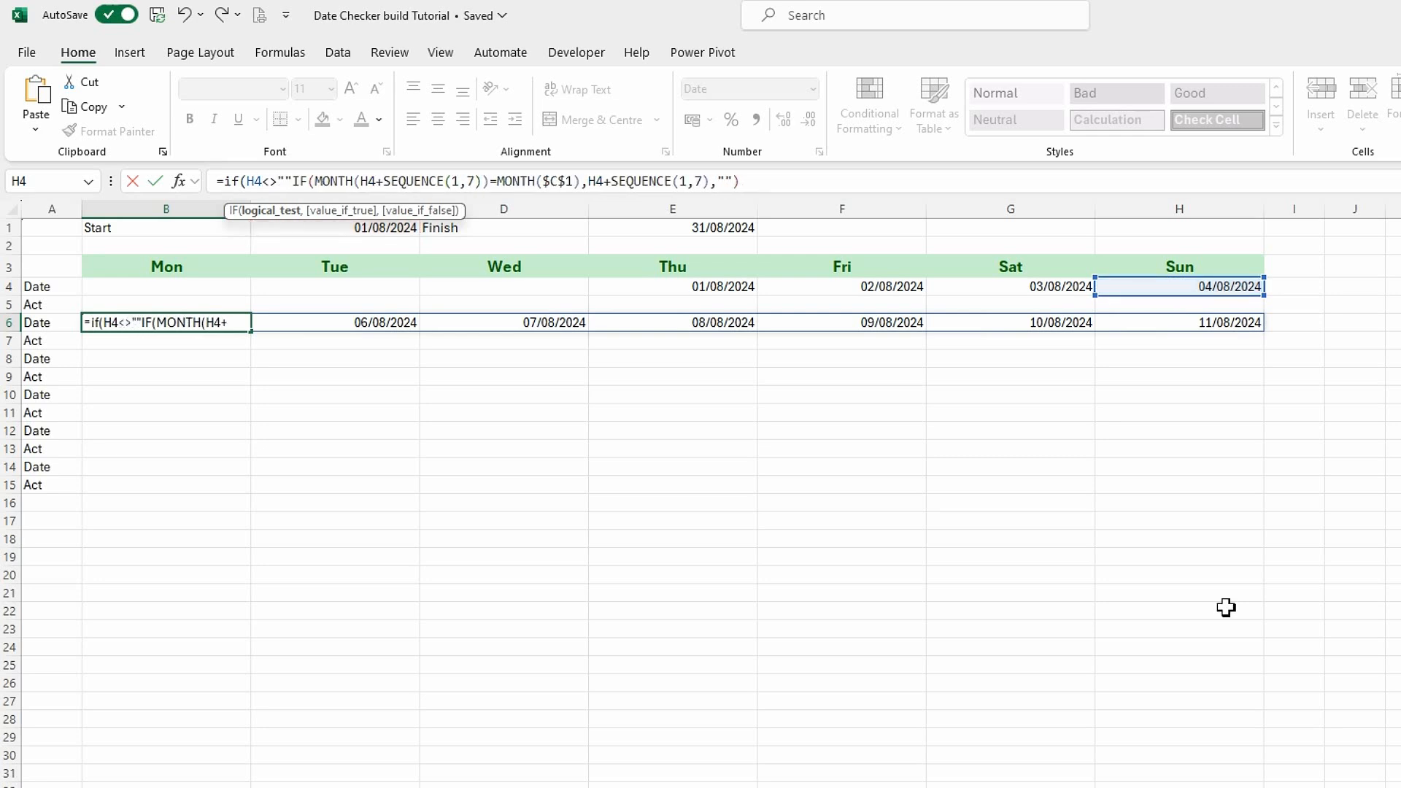
pyautogui.write(',')
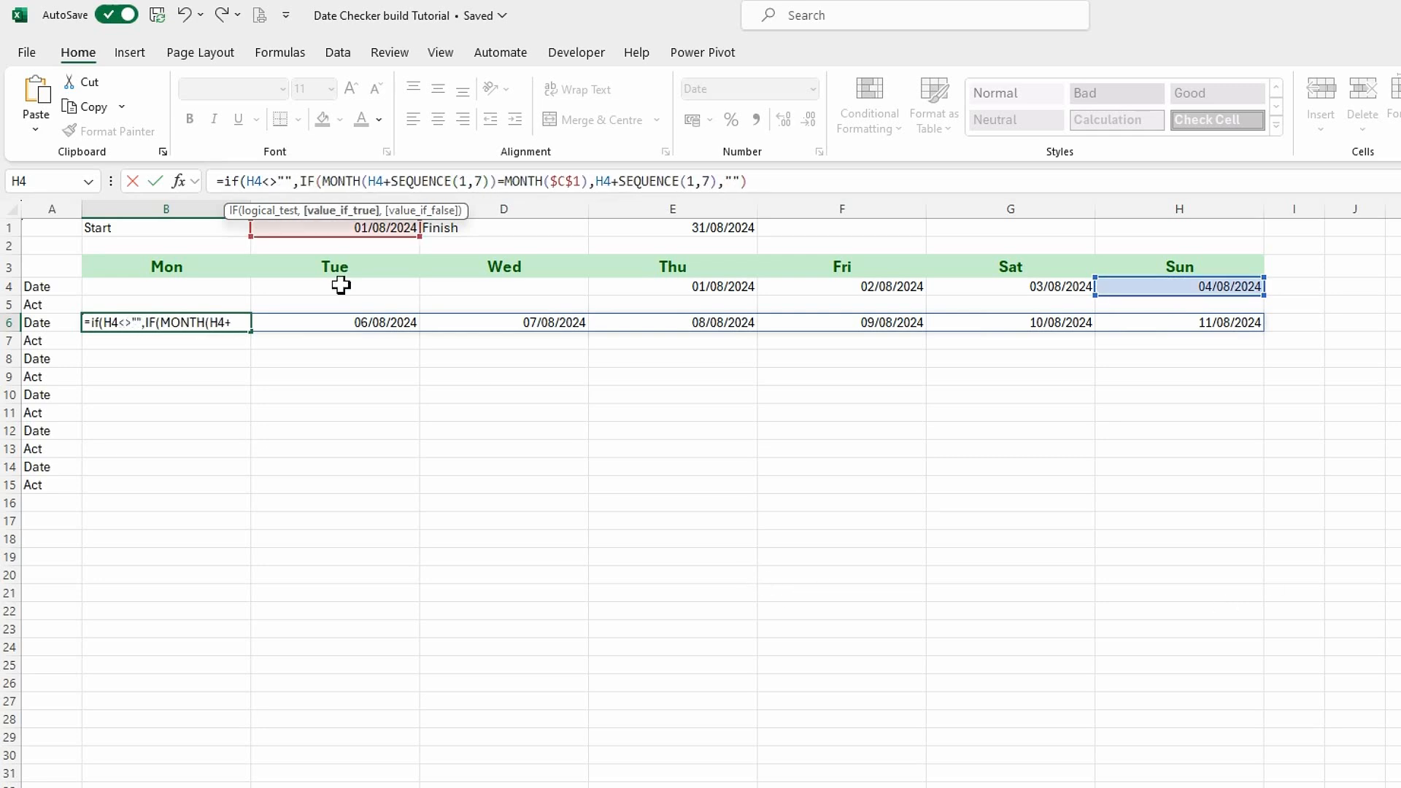
# Finish the outer IF in B6 with "" as its false result and a closing bracket.
pyautogui.click(782, 180)
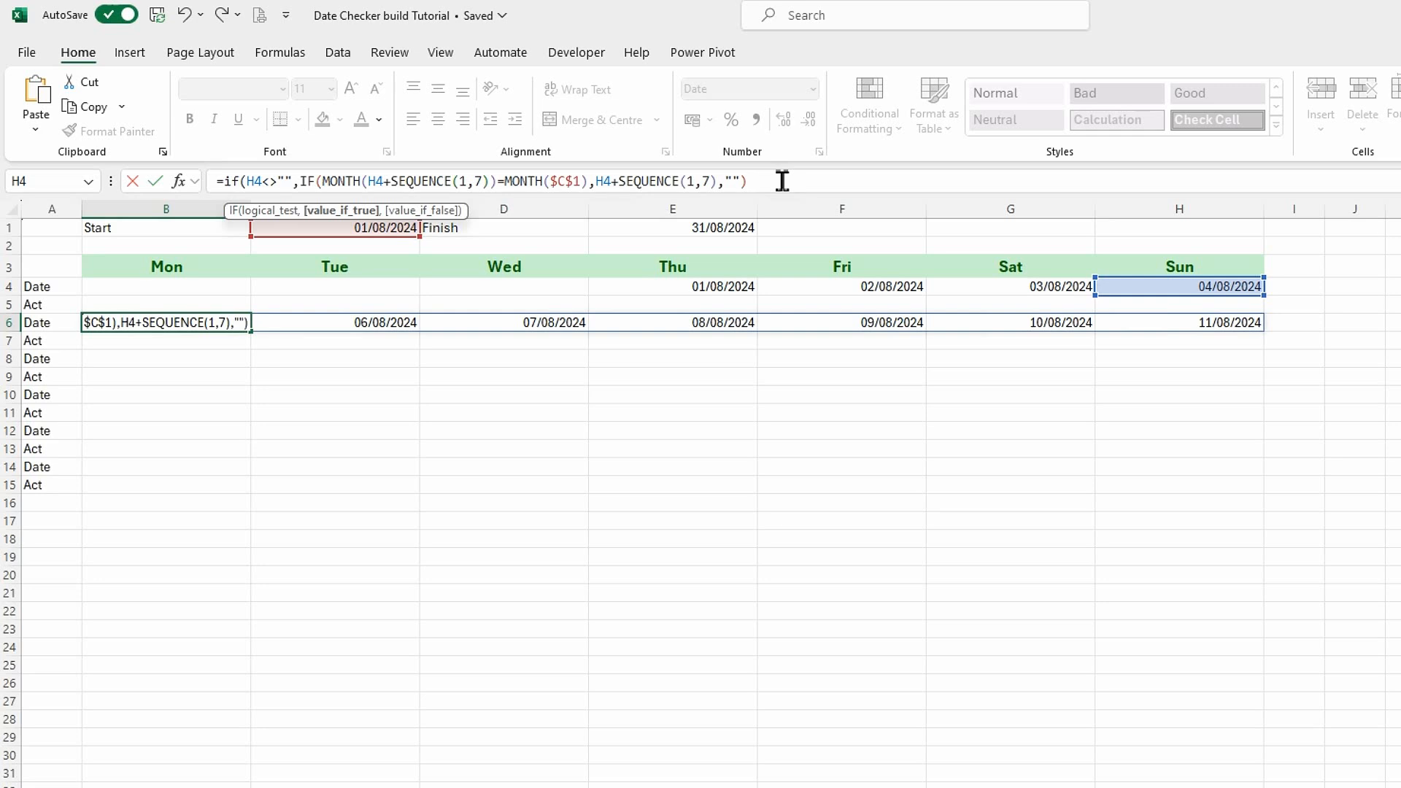
pyautogui.write(',""')
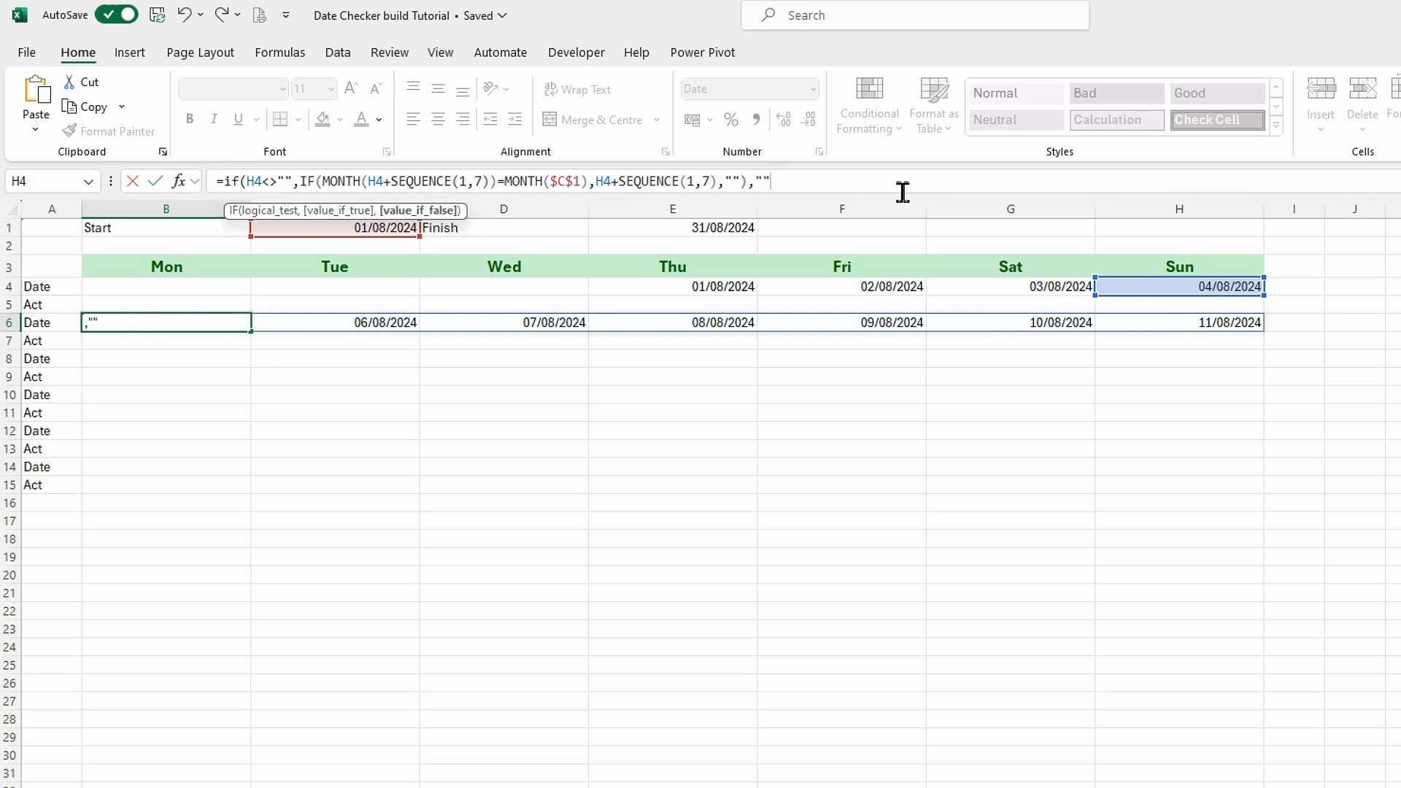
pyautogui.write(')')
pyautogui.press('Return')
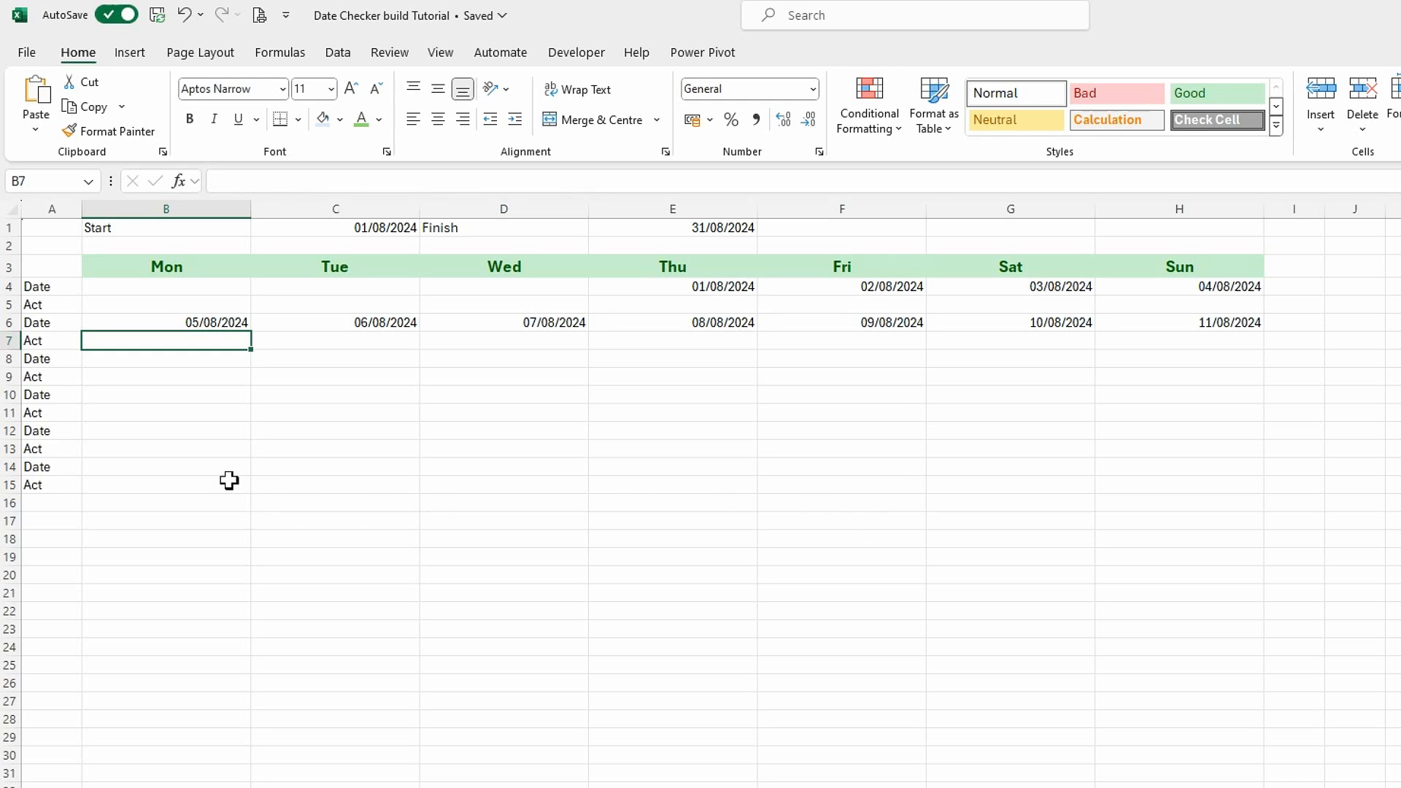
# Copy the B6 formula into the remaining week rows at B8, B10, B12 and B14.
pyautogui.click(197, 322)
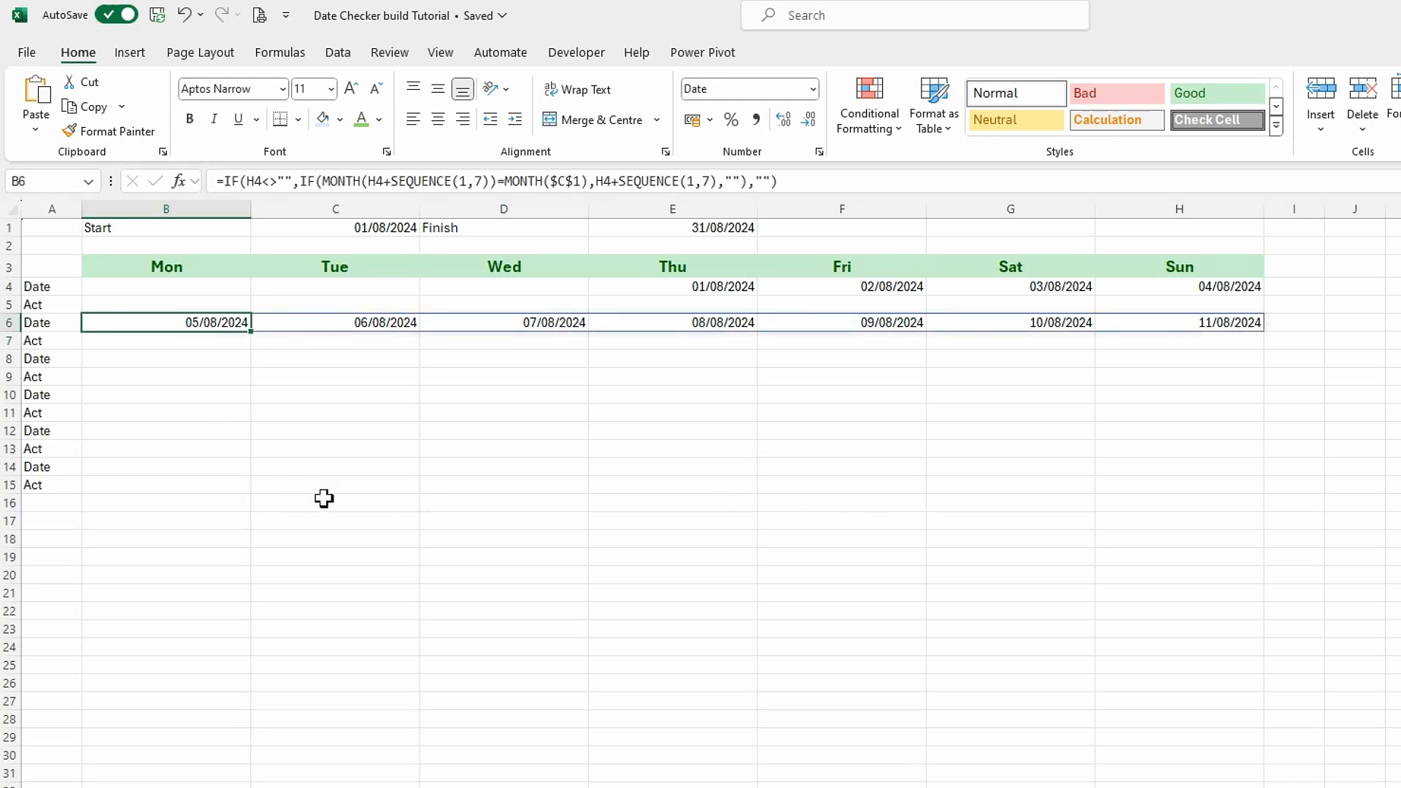
pyautogui.hotkey('ctrl', 'c')
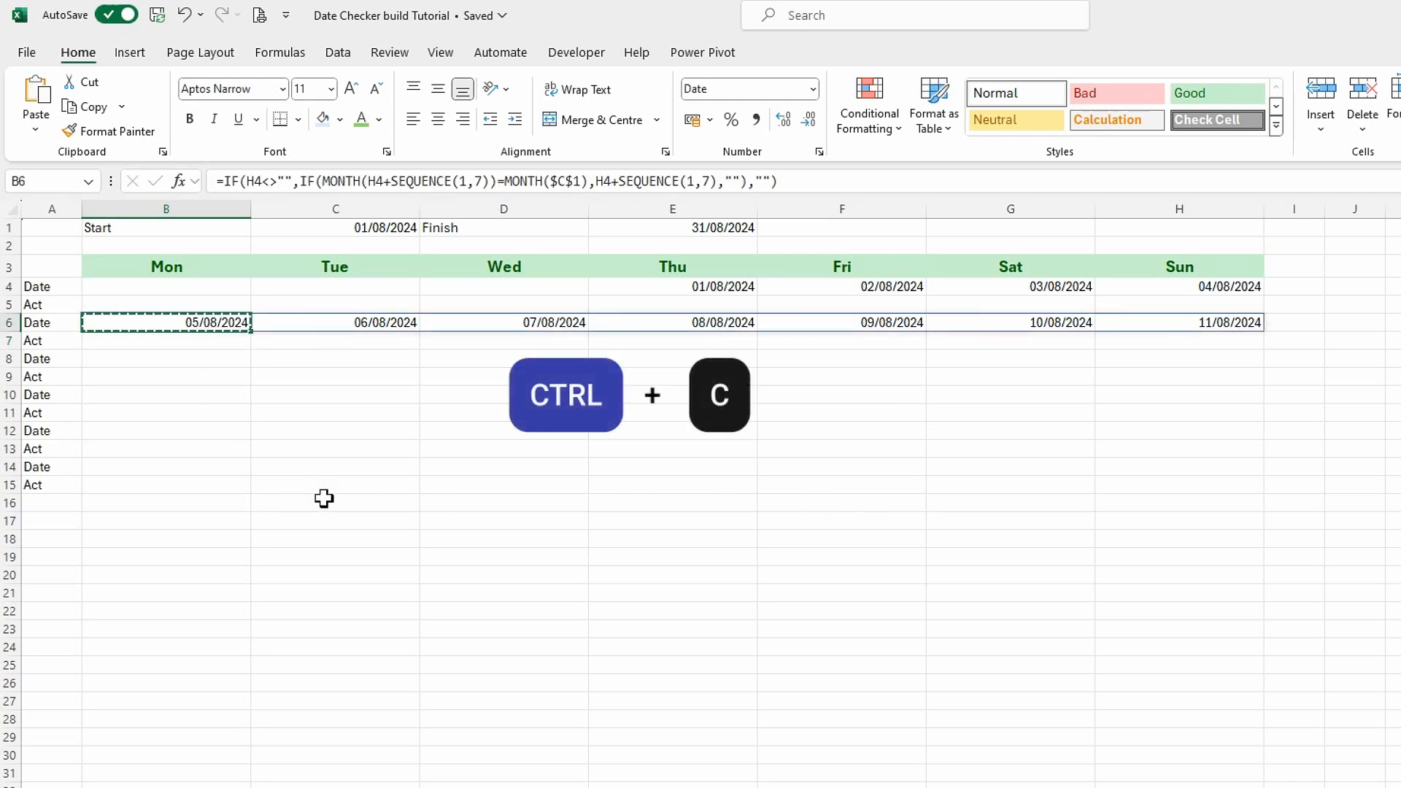
pyautogui.click(127, 360)
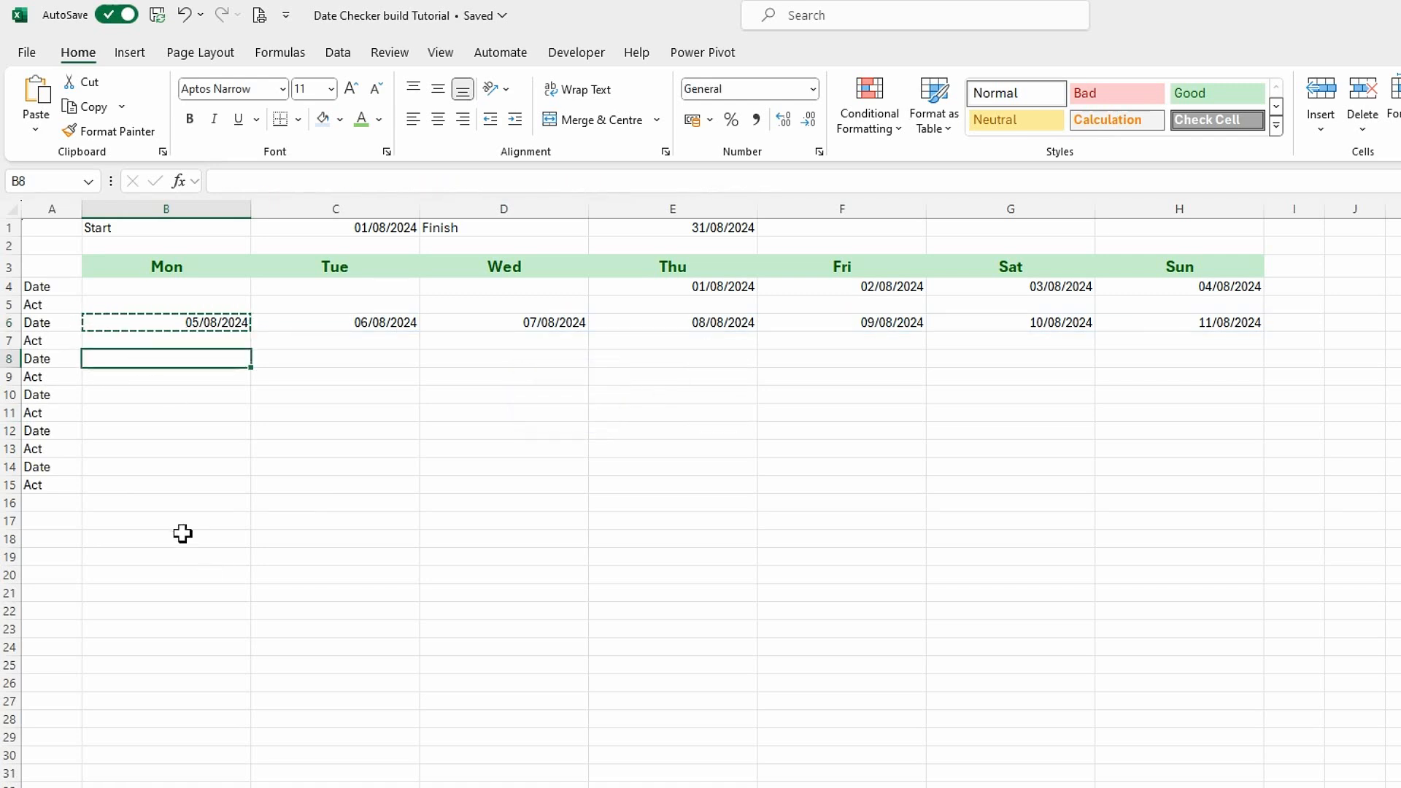
pyautogui.hotkey('ctrl', 'v')
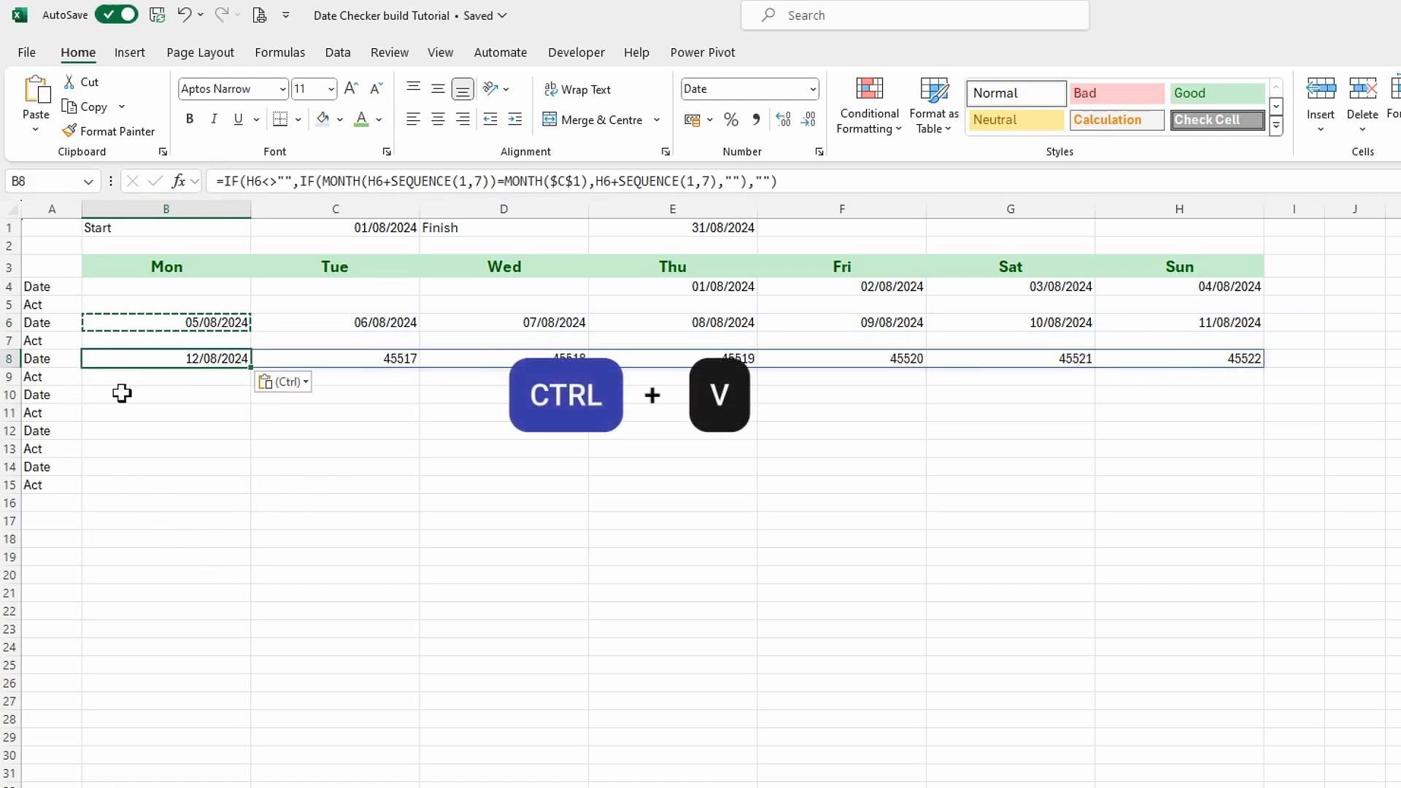
pyautogui.click(121, 394)
pyautogui.hotkey('ctrl', 'v')
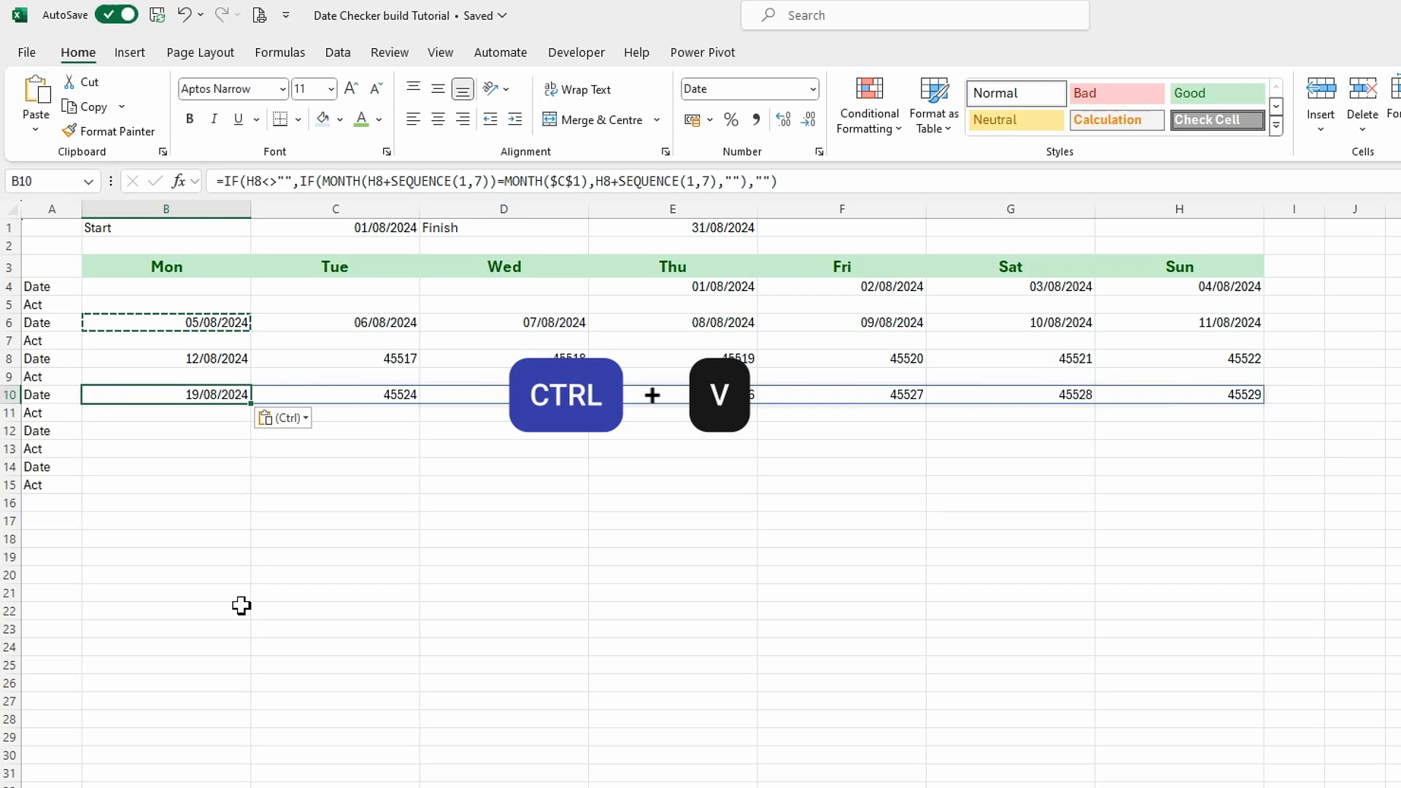
pyautogui.click(144, 430)
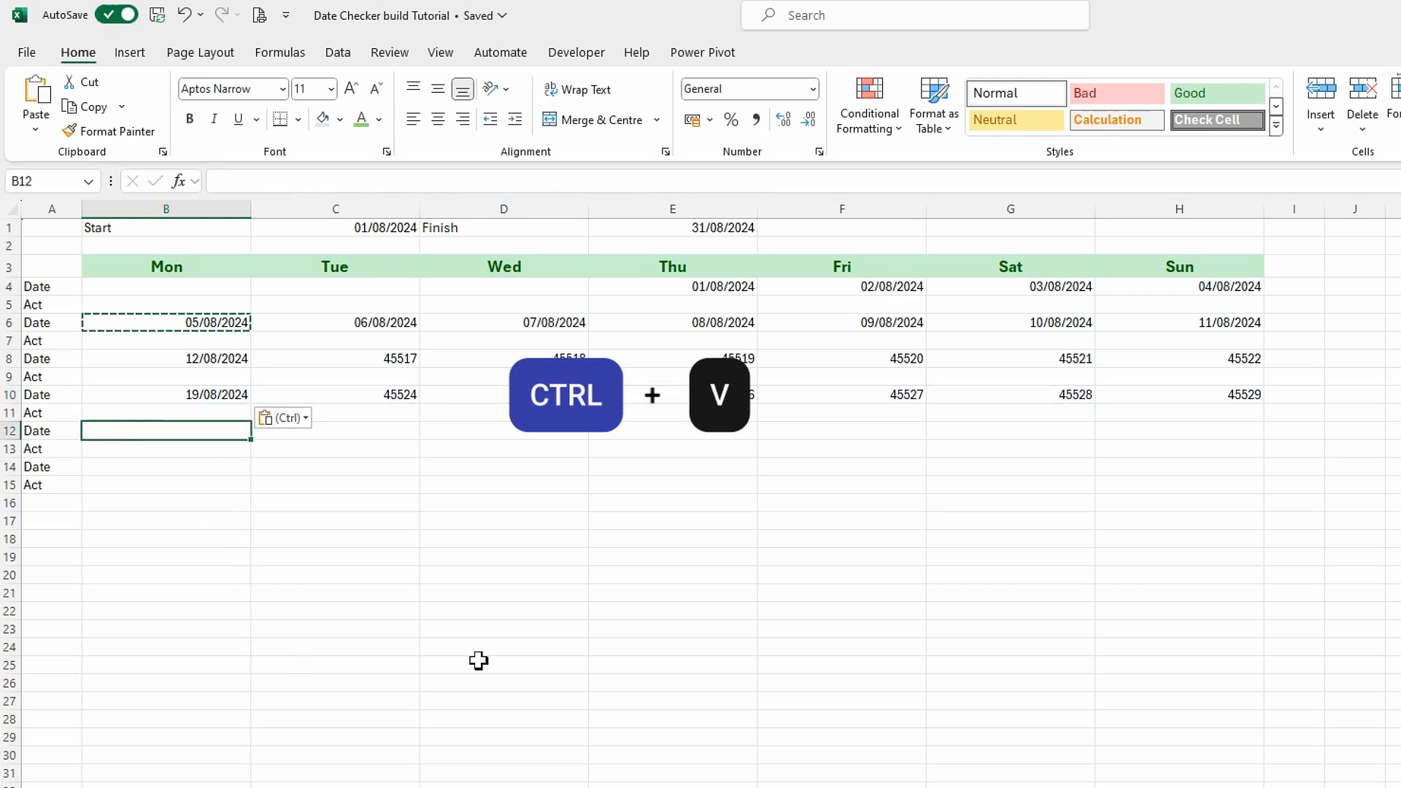
pyautogui.hotkey('ctrl', 'v')
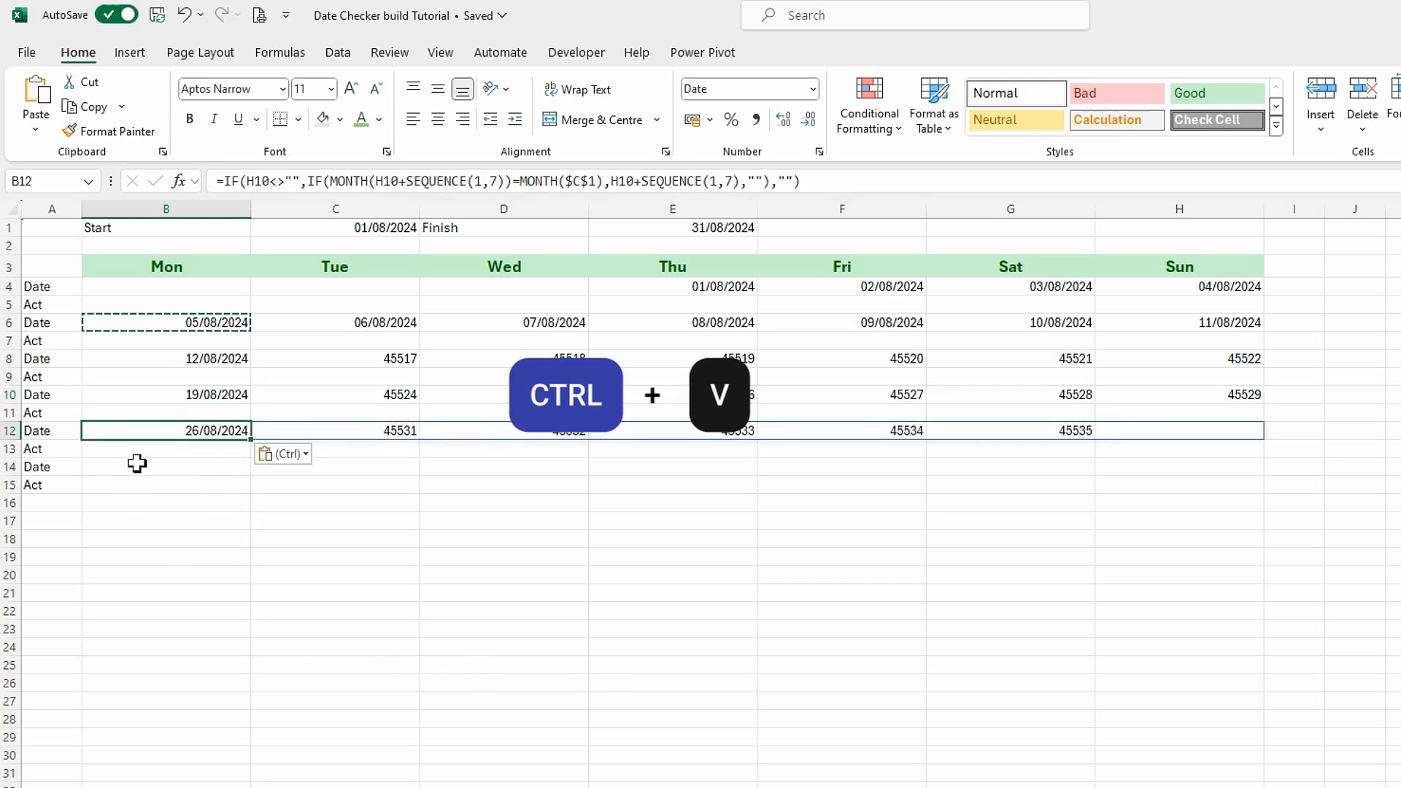
pyautogui.click(137, 467)
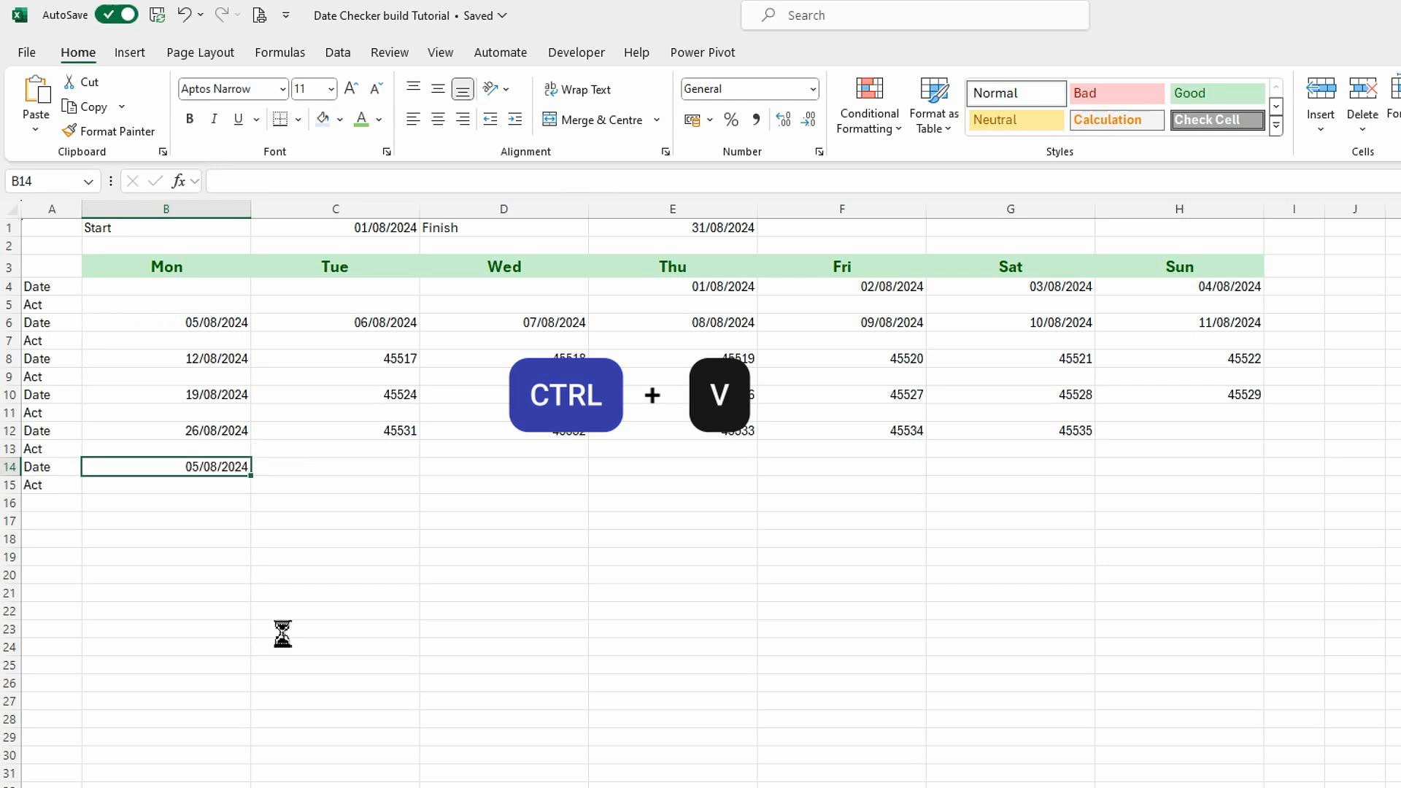
pyautogui.hotkey('ctrl', 'v')
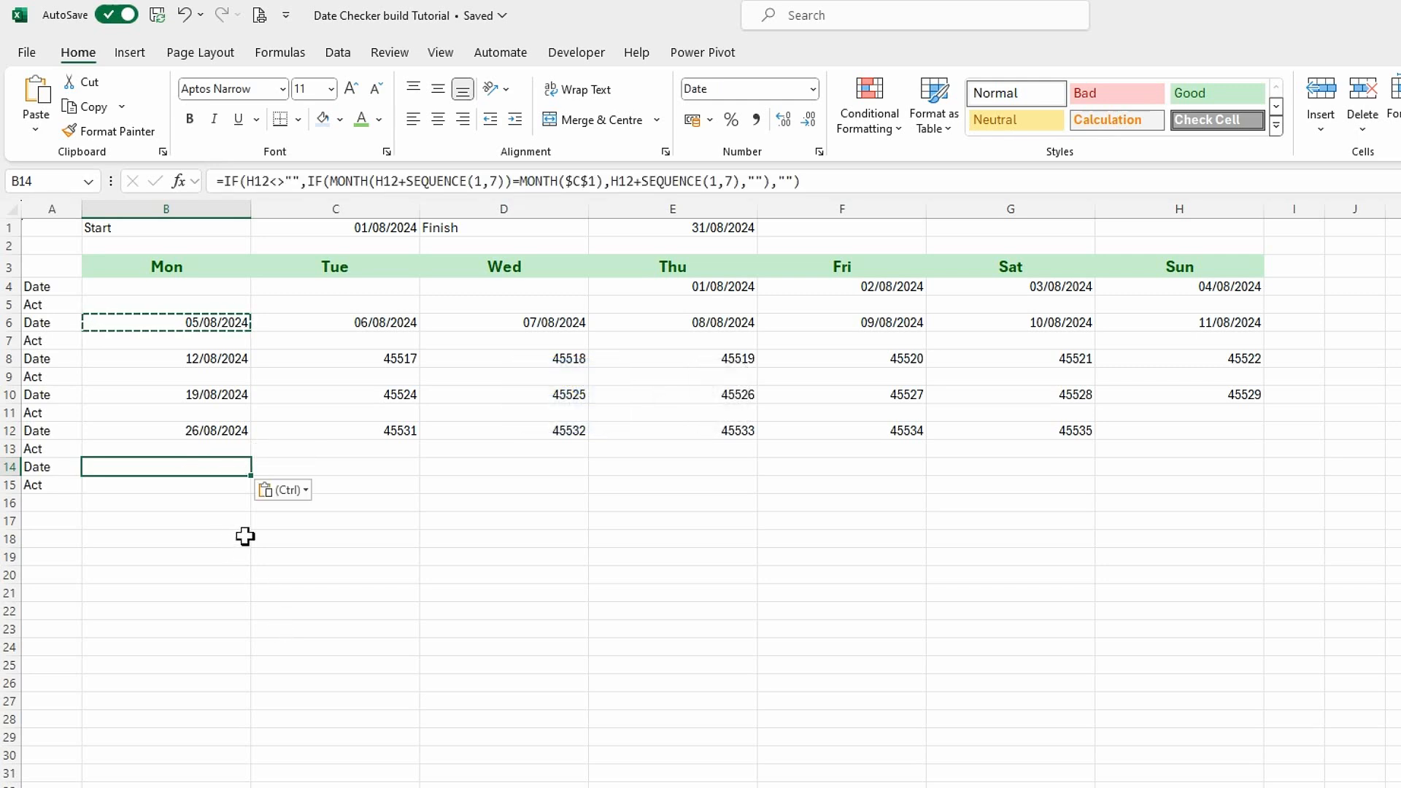
pyautogui.moveTo(172, 359); pyautogui.dragTo(1245, 360)
pyautogui.click(812, 90)
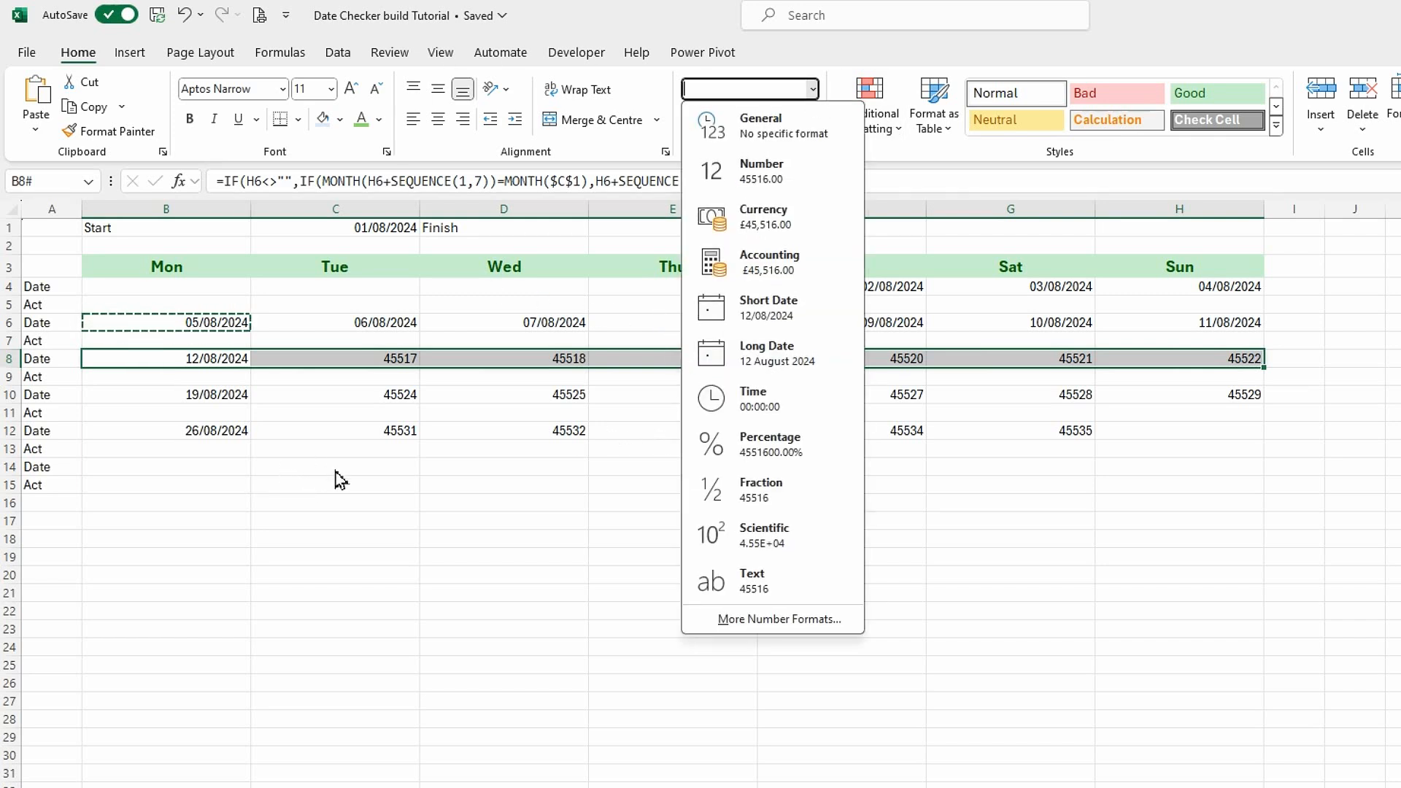
pyautogui.press('Escape')
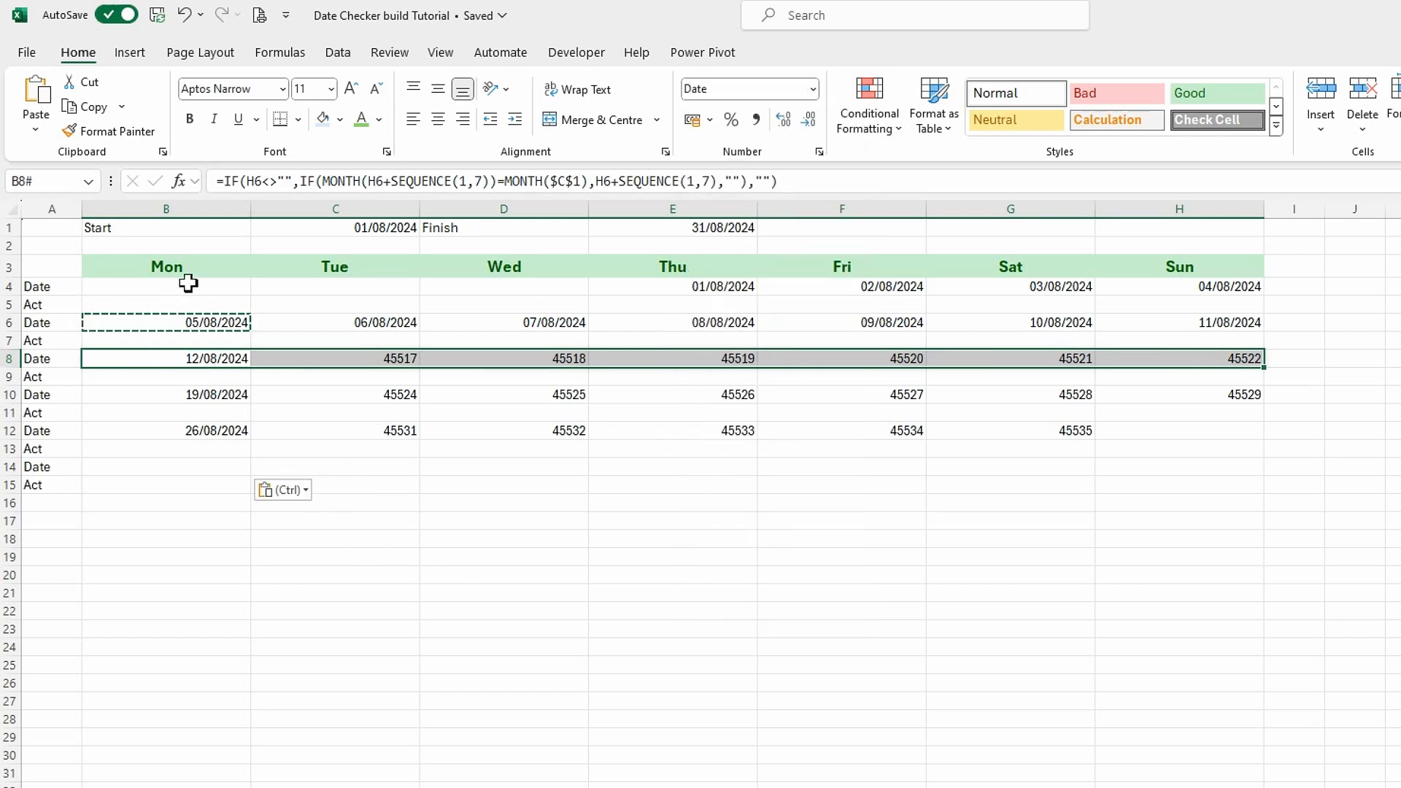
# Format the first week's dates in B4:H4 with the custom number format dd.
pyautogui.moveTo(188, 284); pyautogui.dragTo(1190, 285)
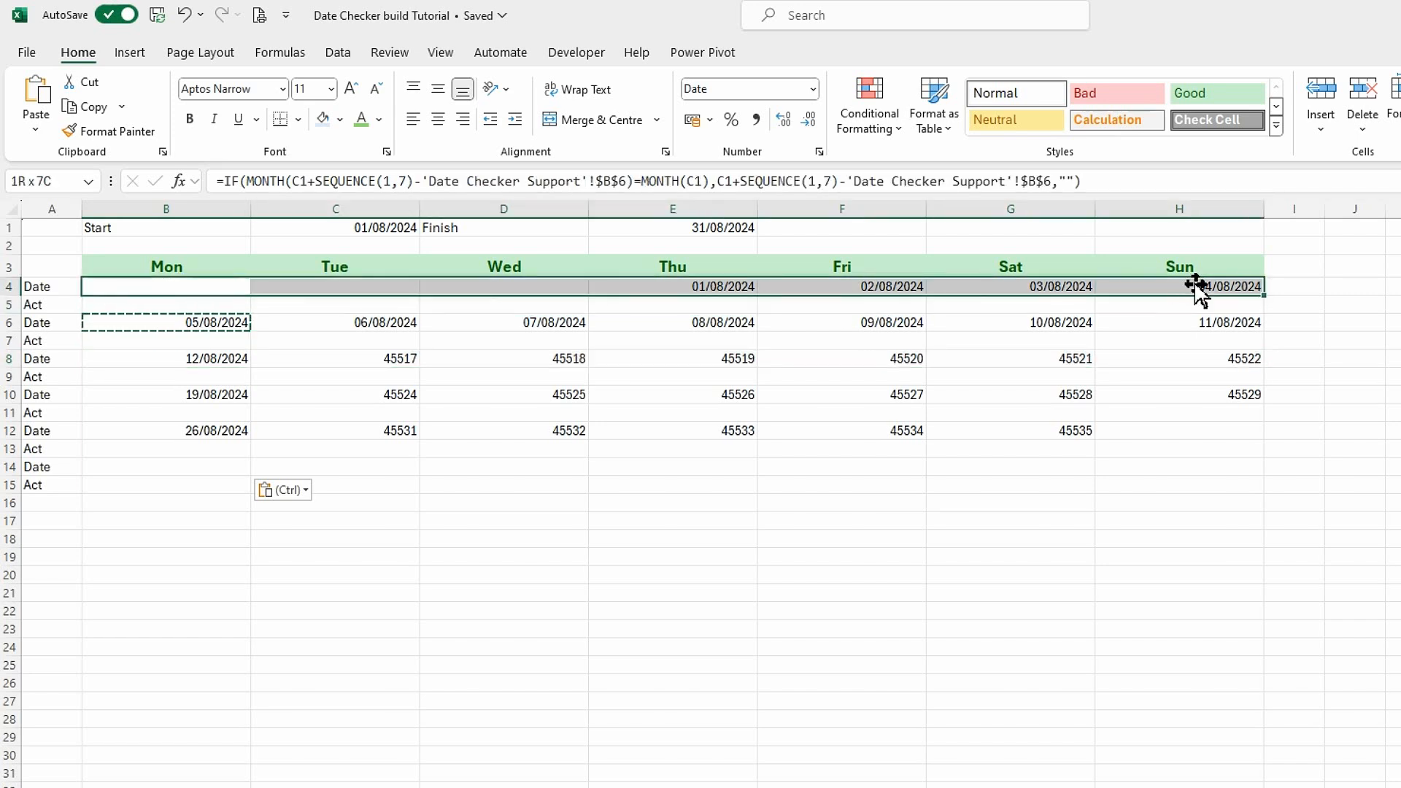
pyautogui.hotkey('ctrl', '1')
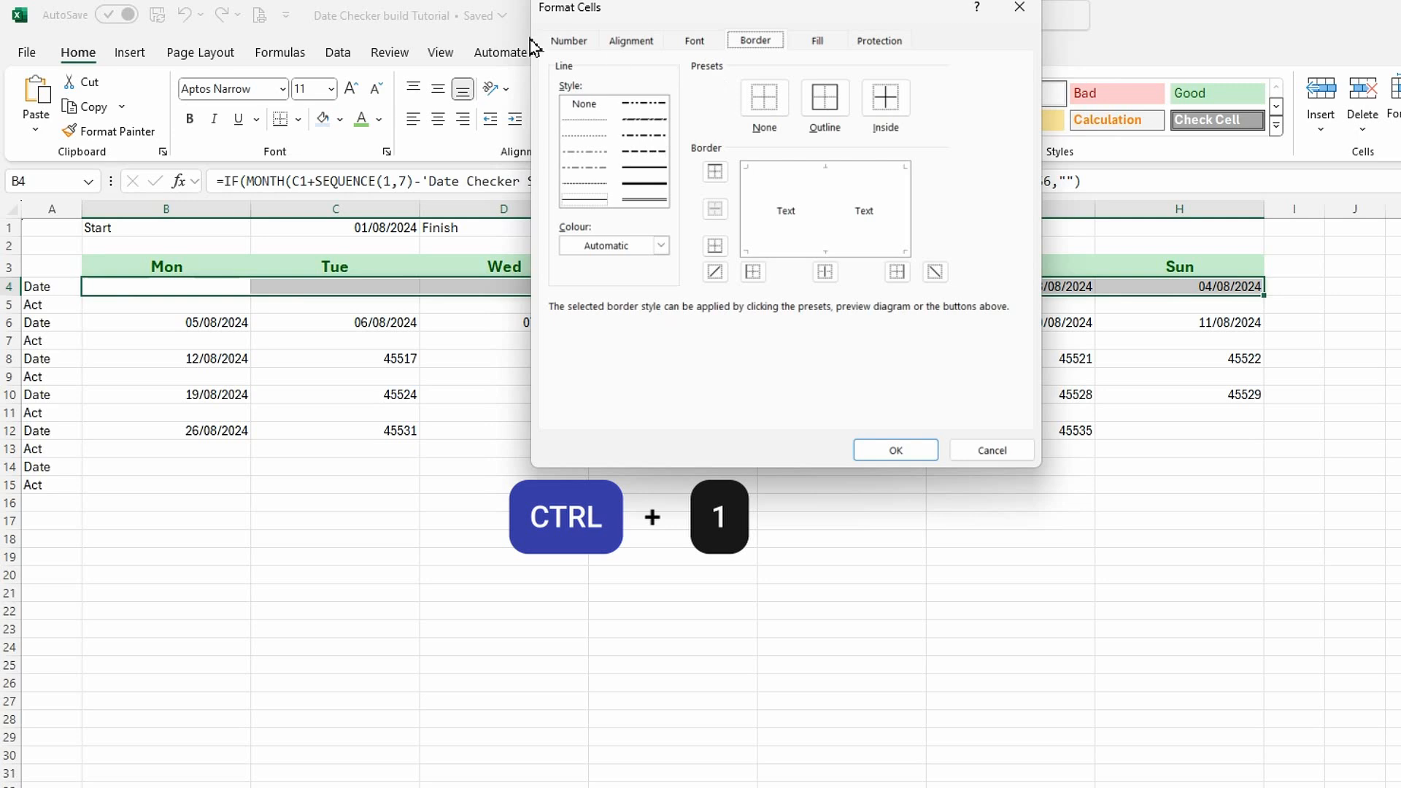
pyautogui.click(570, 42)
pyautogui.click(573, 226)
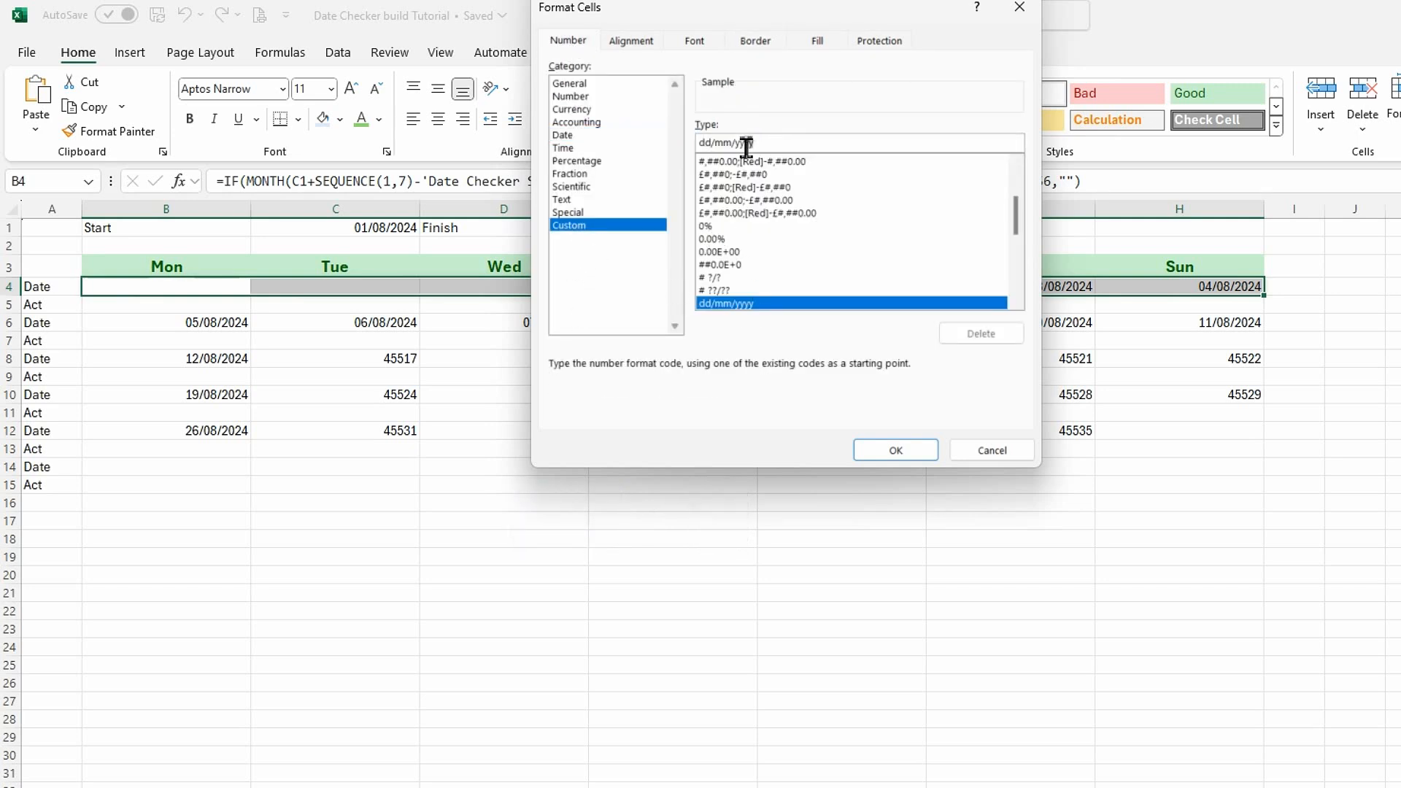
pyautogui.press('BackSpace')
pyautogui.press('BackSpace')
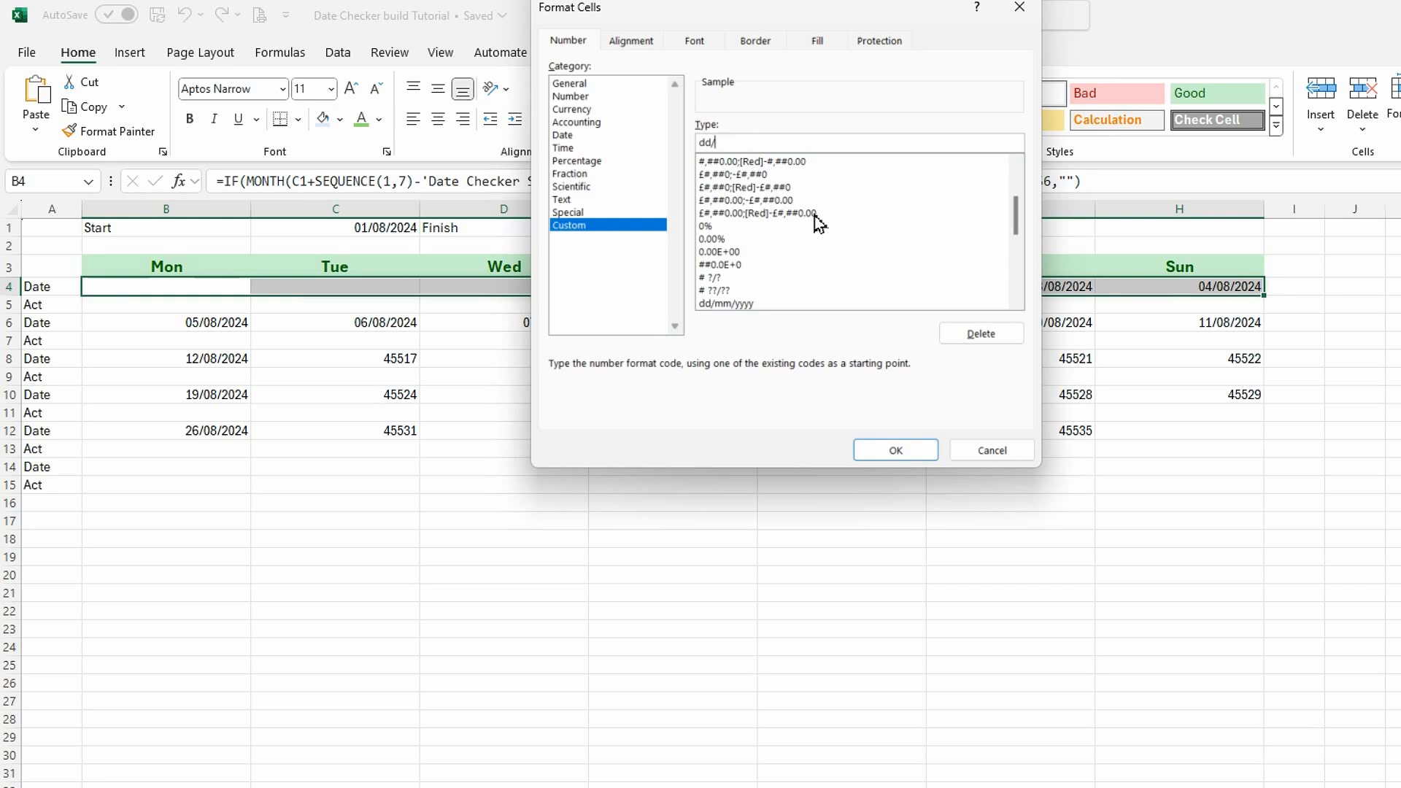
pyautogui.click(897, 453)
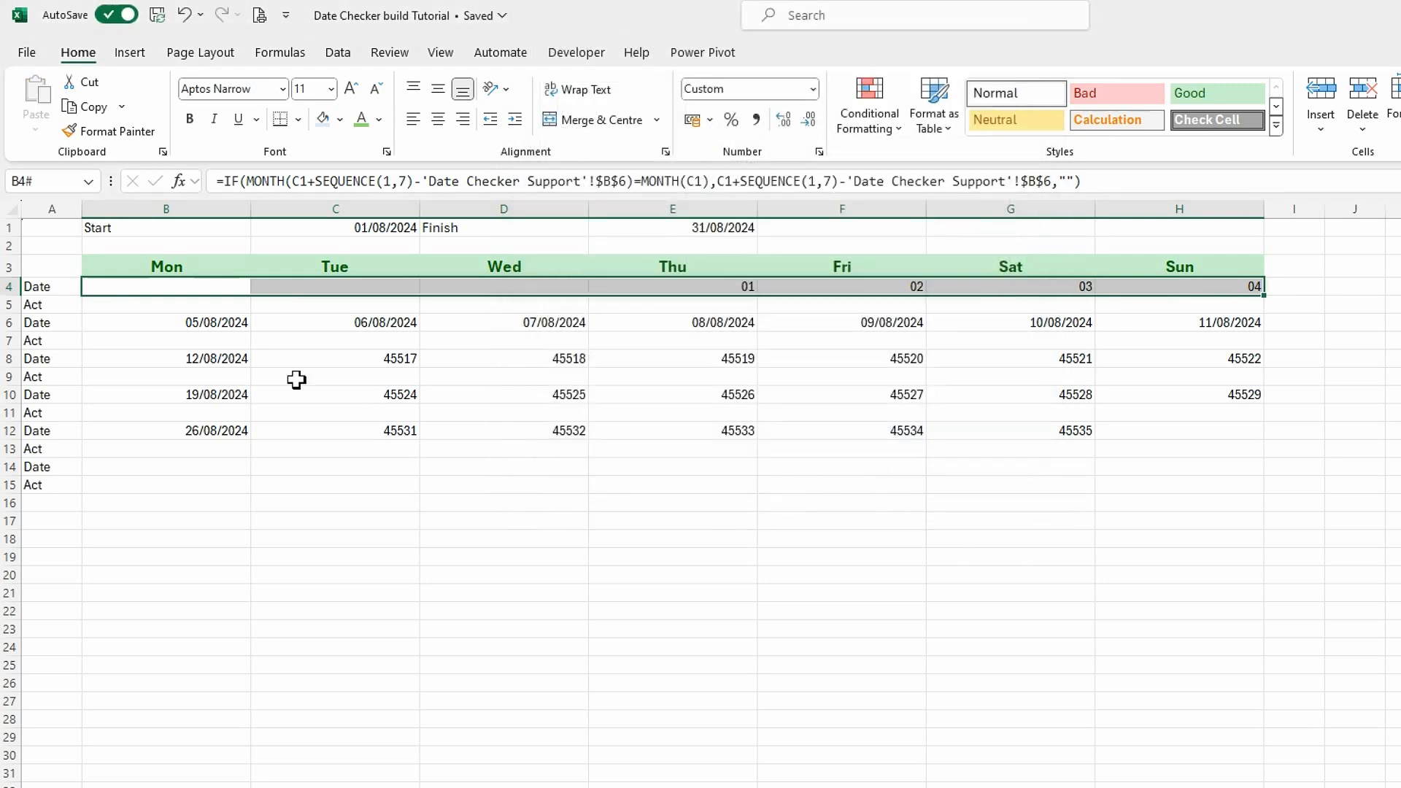
# Repeat the dd number format on columns B to H of rows 6, 8, 10, 12 and 14.
pyautogui.moveTo(206, 321); pyautogui.dragTo(1123, 322)
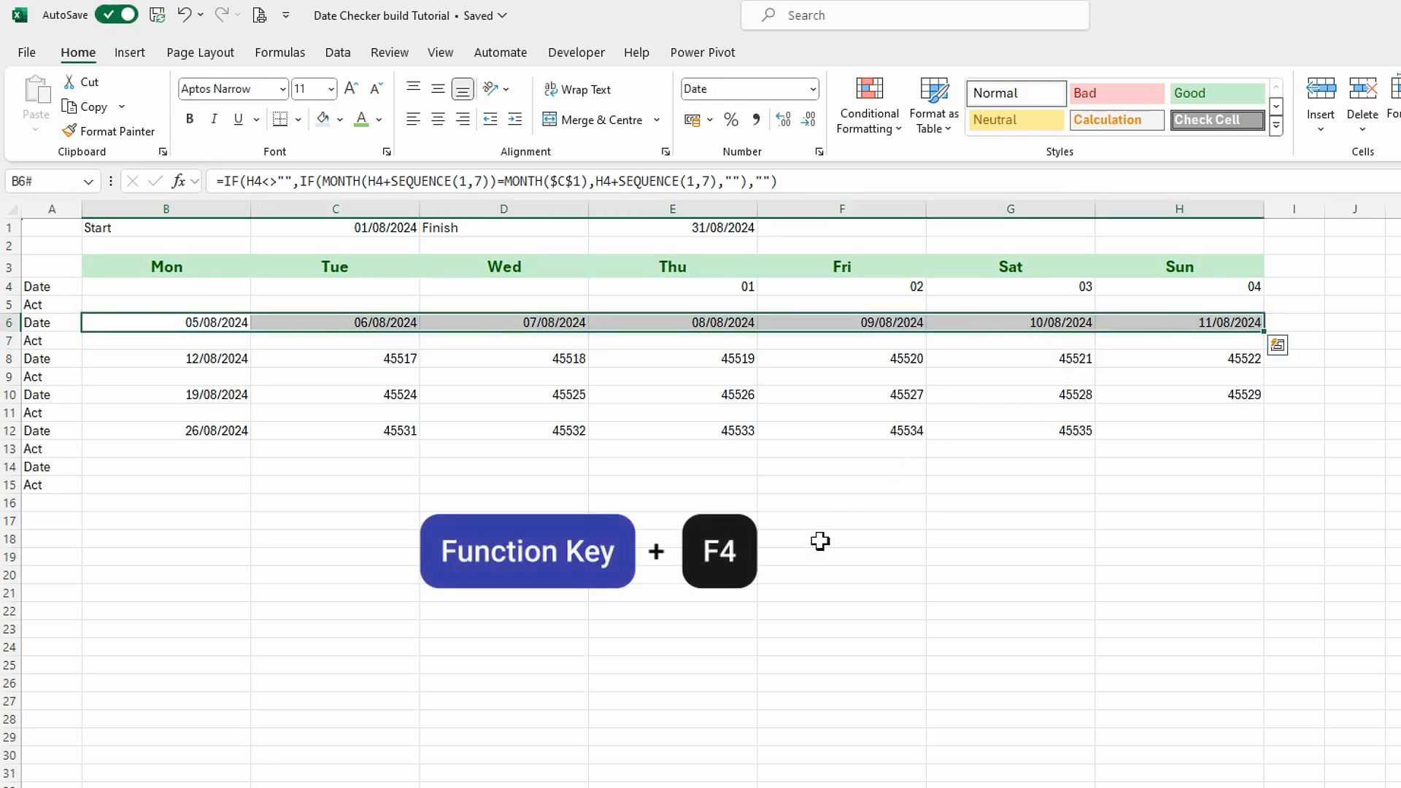
pyautogui.press('F4')
pyautogui.moveTo(231, 361); pyautogui.dragTo(1182, 356)
pyautogui.press('F4')
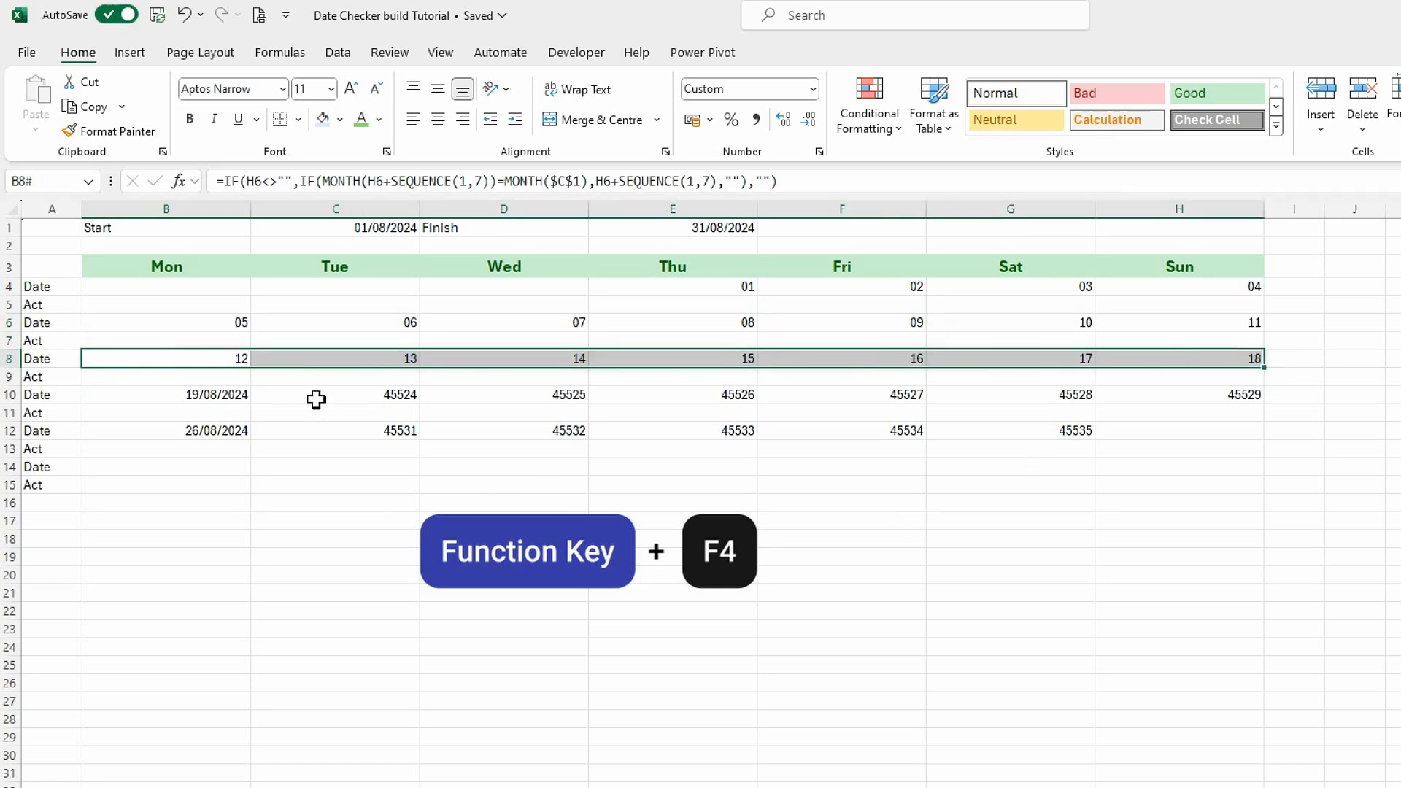
pyautogui.moveTo(234, 397); pyautogui.dragTo(1187, 394)
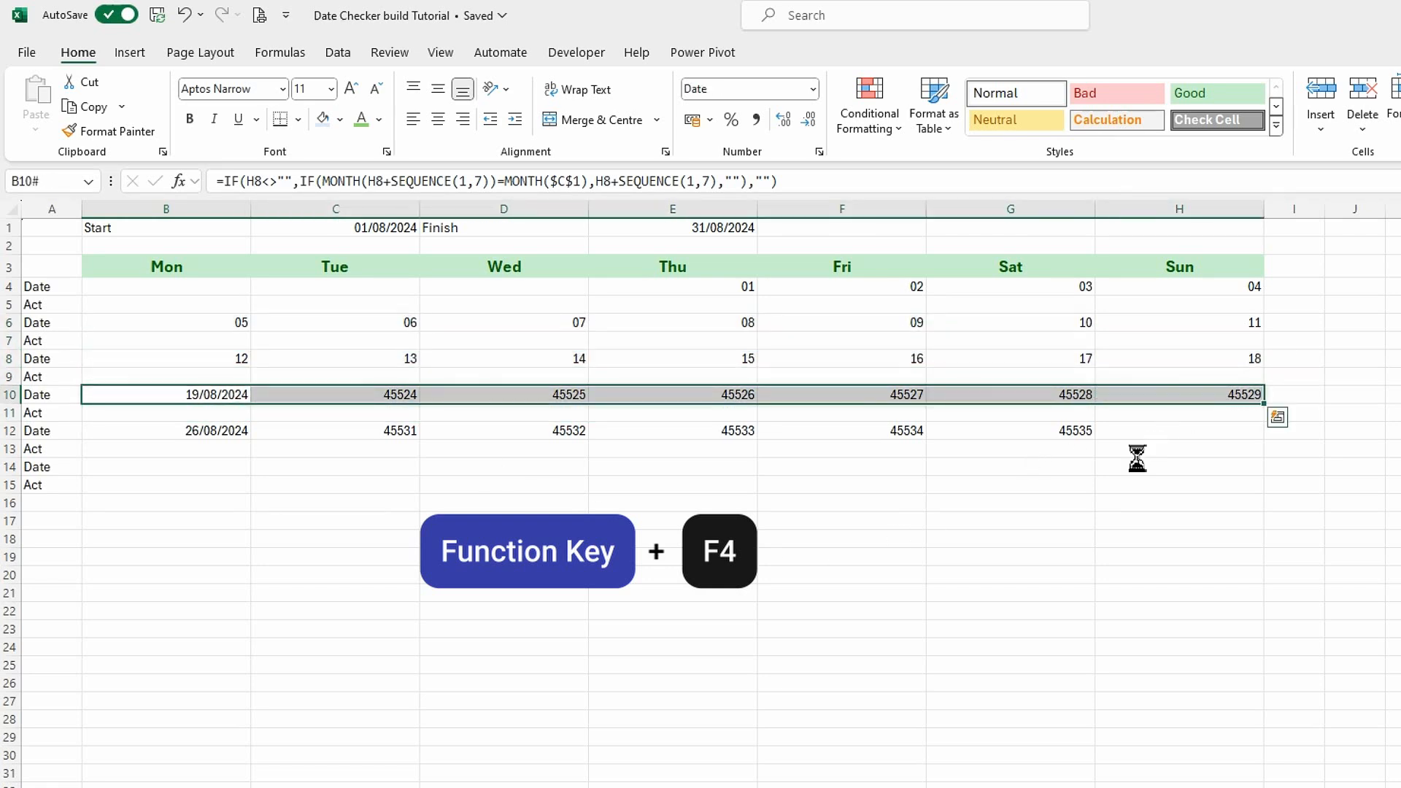
pyautogui.press('F4')
pyautogui.moveTo(232, 435); pyautogui.dragTo(1138, 431)
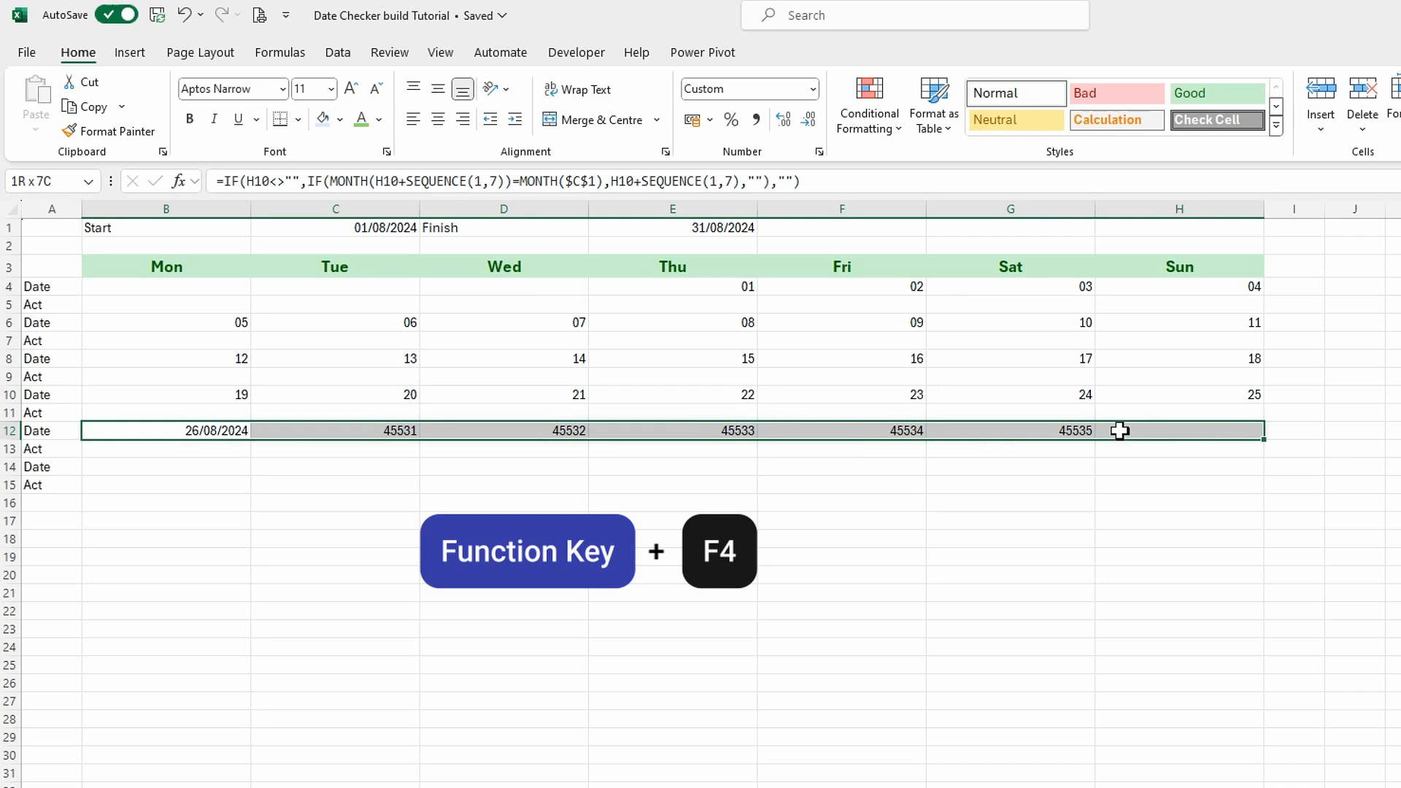
pyautogui.press('F4')
pyautogui.moveTo(196, 474); pyautogui.dragTo(1123, 482)
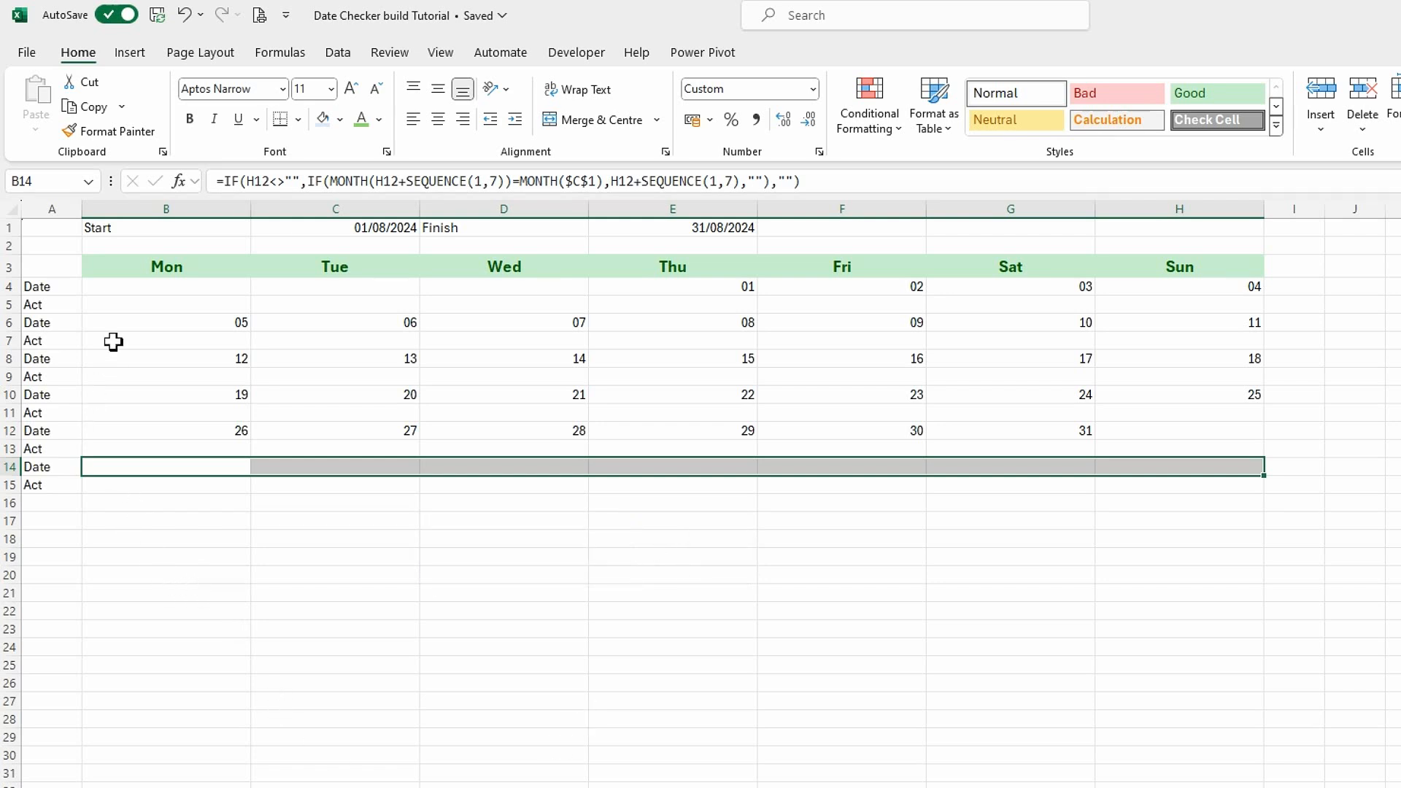
pyautogui.click(135, 289)
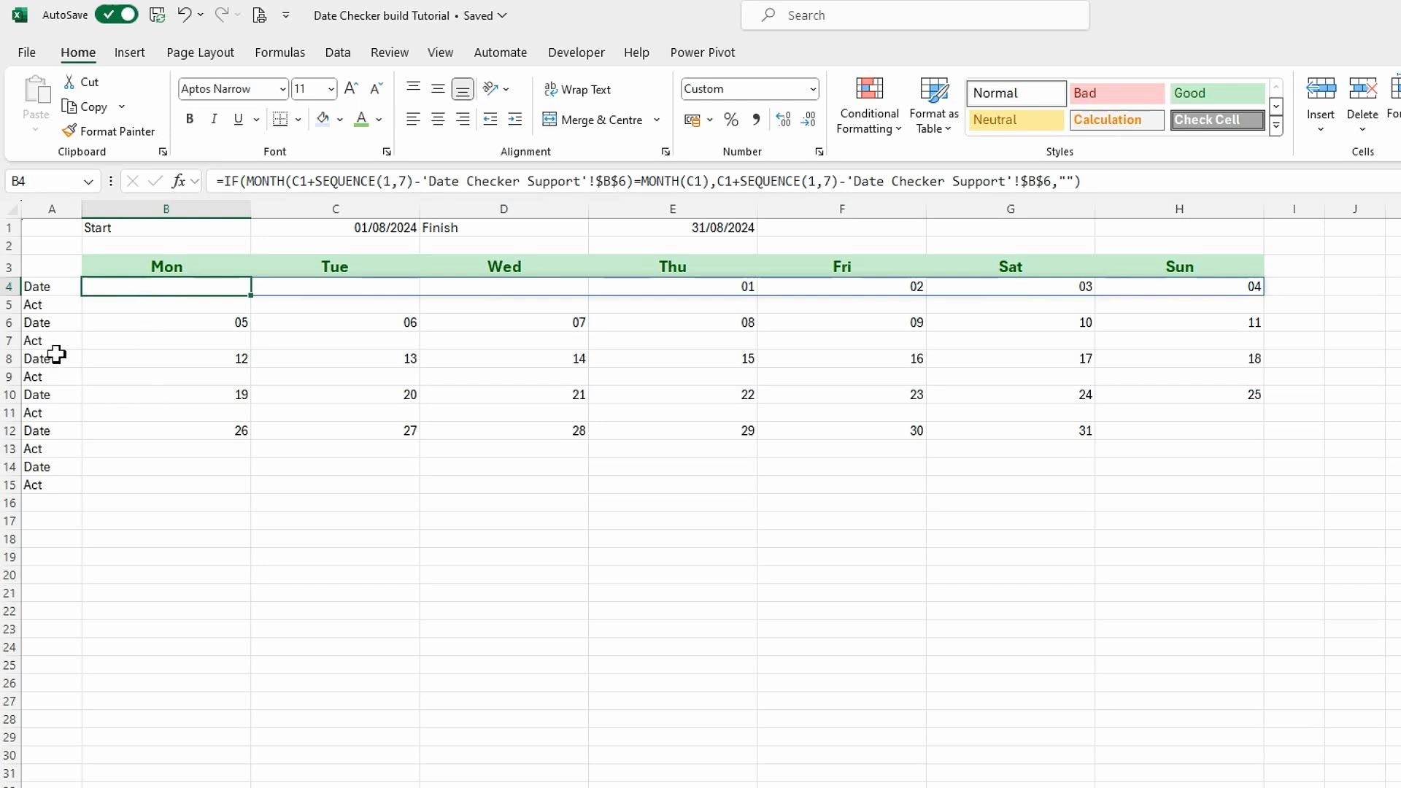
# Clear the Date and Act labels from A4:A15.
pyautogui.moveTo(47, 284); pyautogui.dragTo(38, 484)
pyautogui.press('Delete')
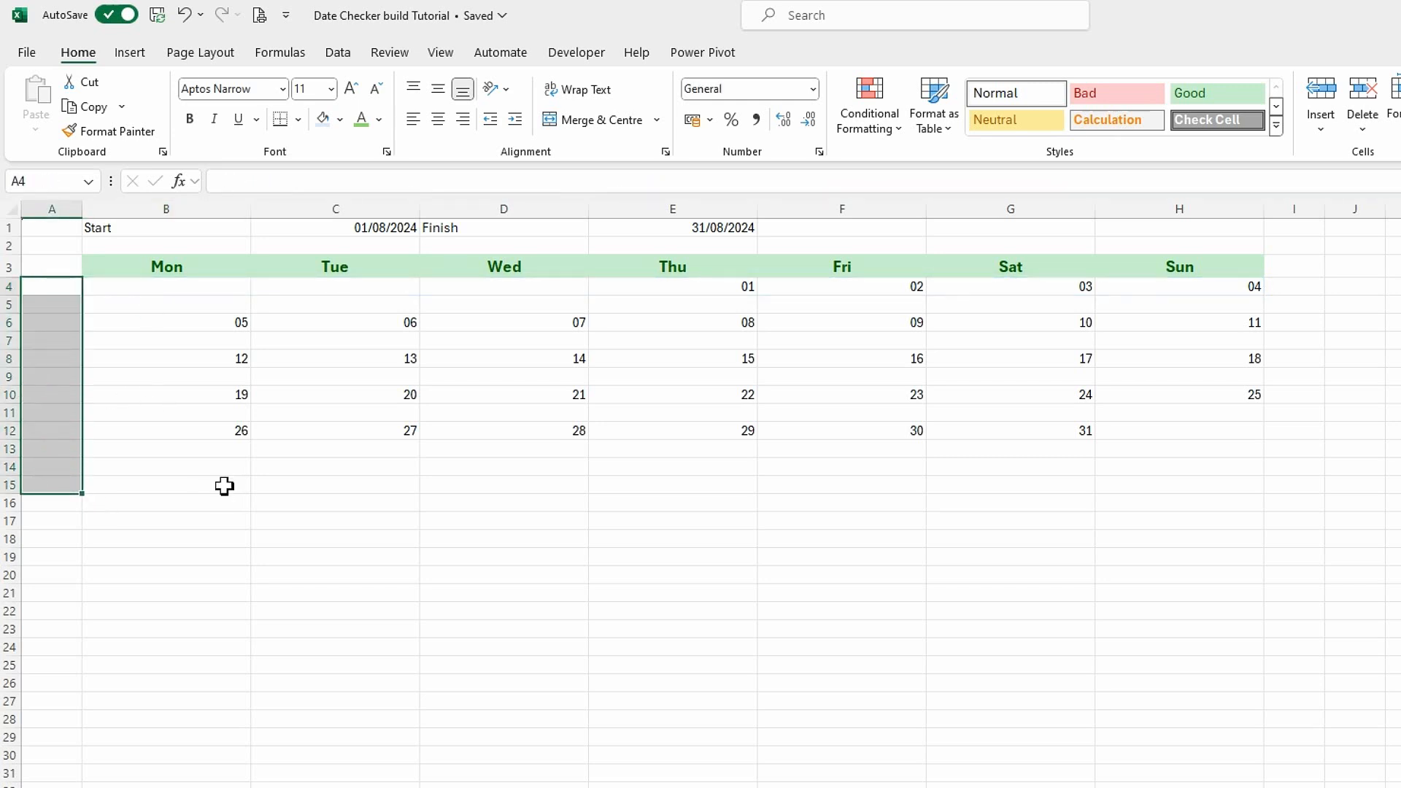
pyautogui.click(309, 511)
# Centre the dates horizontally in columns B to H of rows 4, 6, 8, 10, 12 and 14.
pyautogui.moveTo(191, 289); pyautogui.dragTo(1217, 285)
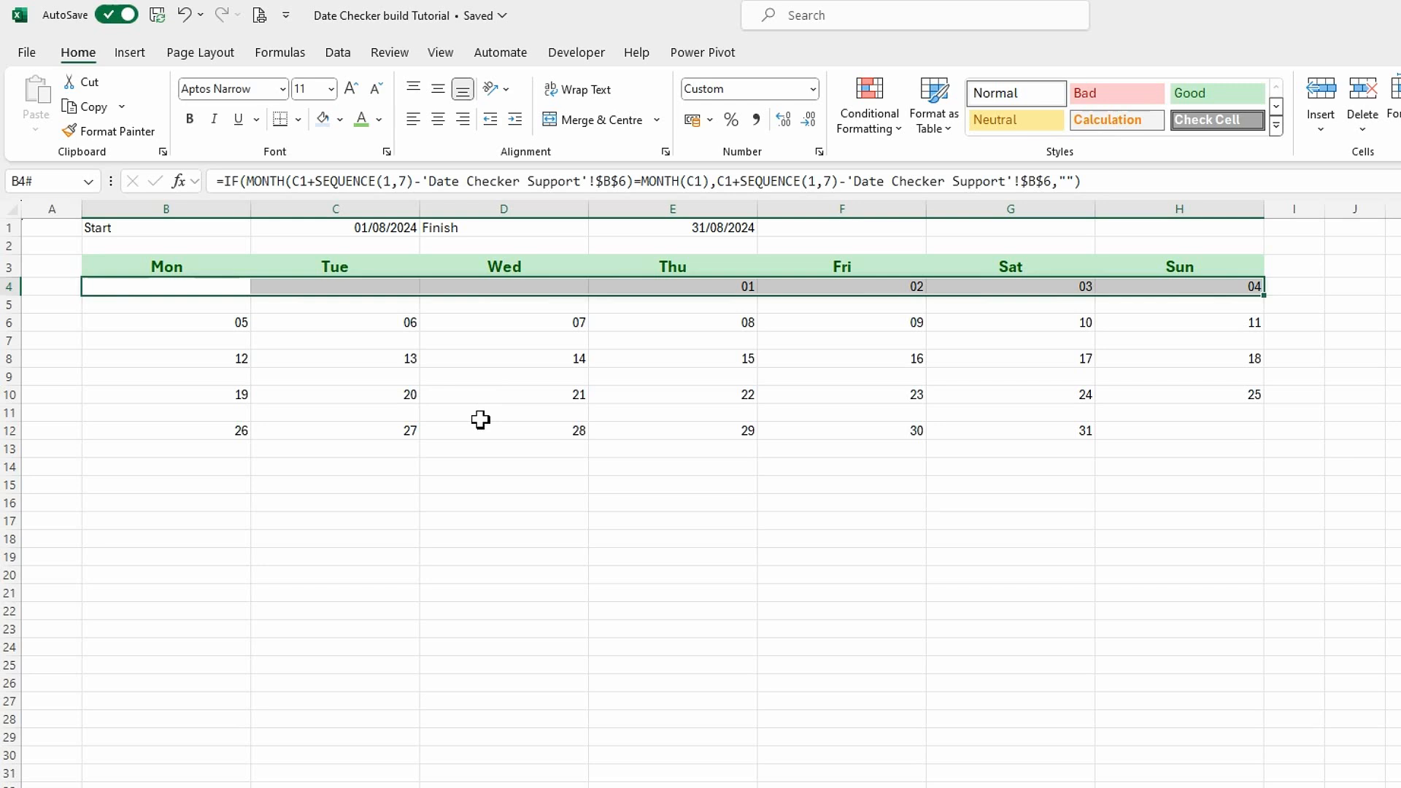
pyautogui.moveTo(625, 326); pyautogui.dragTo(1219, 322)
pyautogui.moveTo(190, 365); pyautogui.dragTo(1113, 369)
pyautogui.moveTo(189, 401); pyautogui.dragTo(1148, 400)
pyautogui.moveTo(220, 438); pyautogui.dragTo(1130, 432)
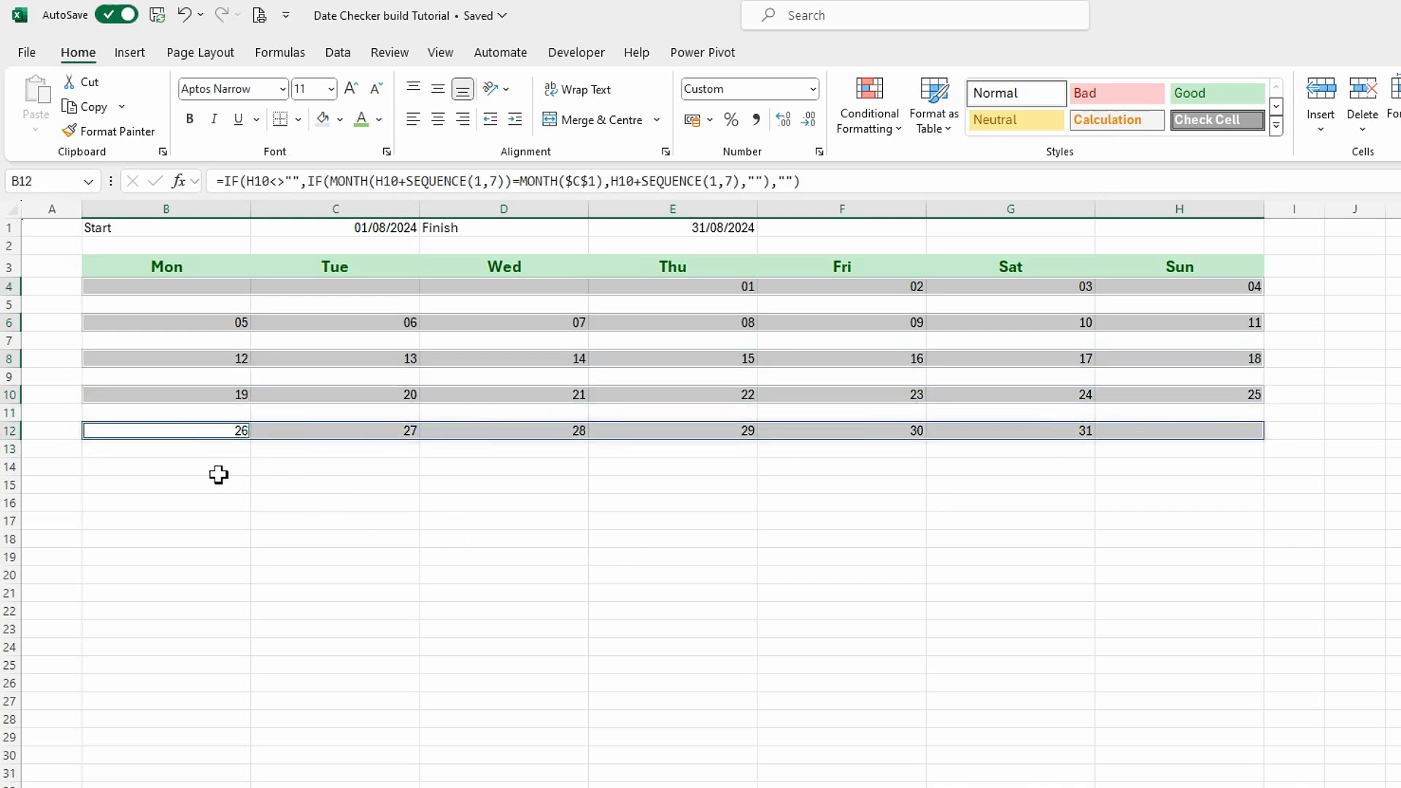
pyautogui.moveTo(214, 474); pyautogui.dragTo(1175, 477)
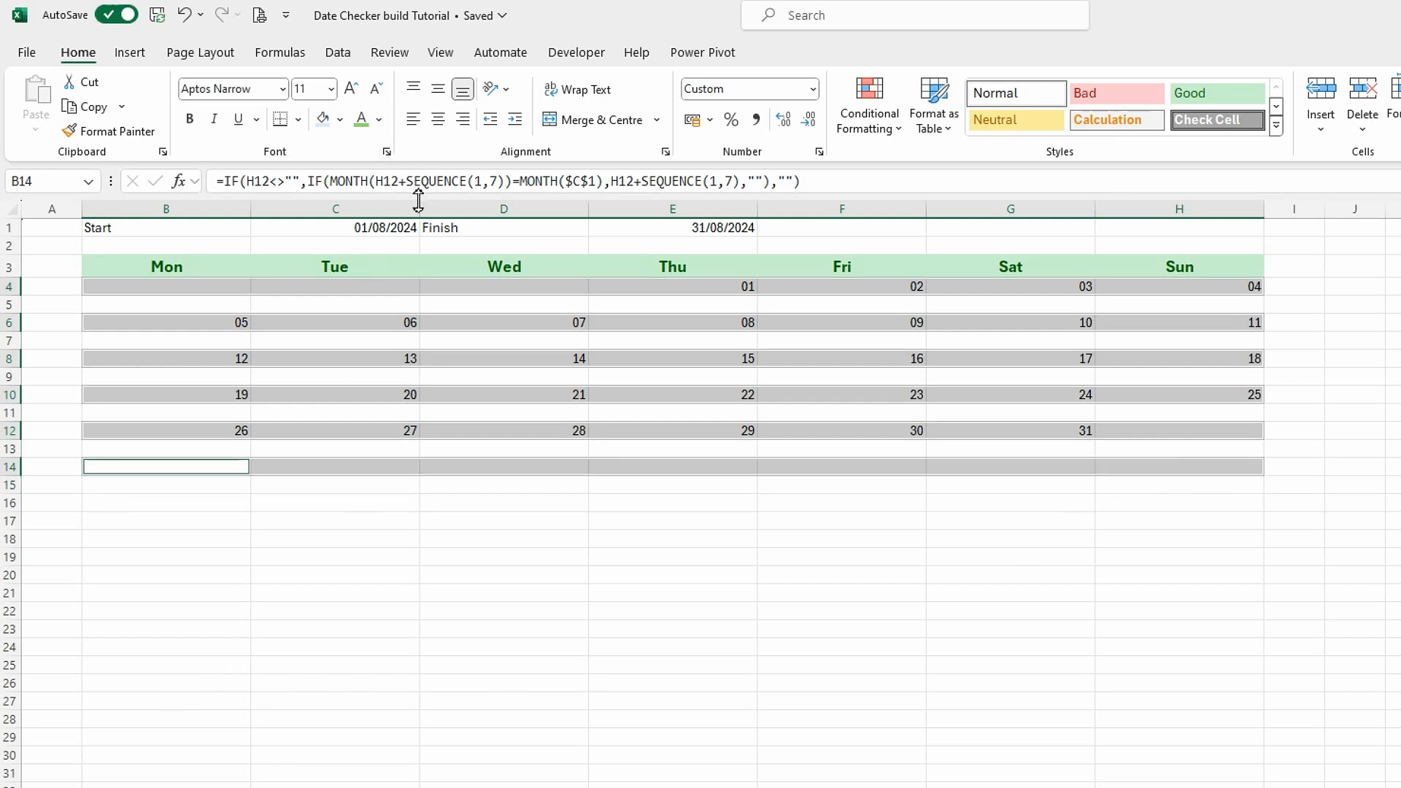
pyautogui.click(439, 121)
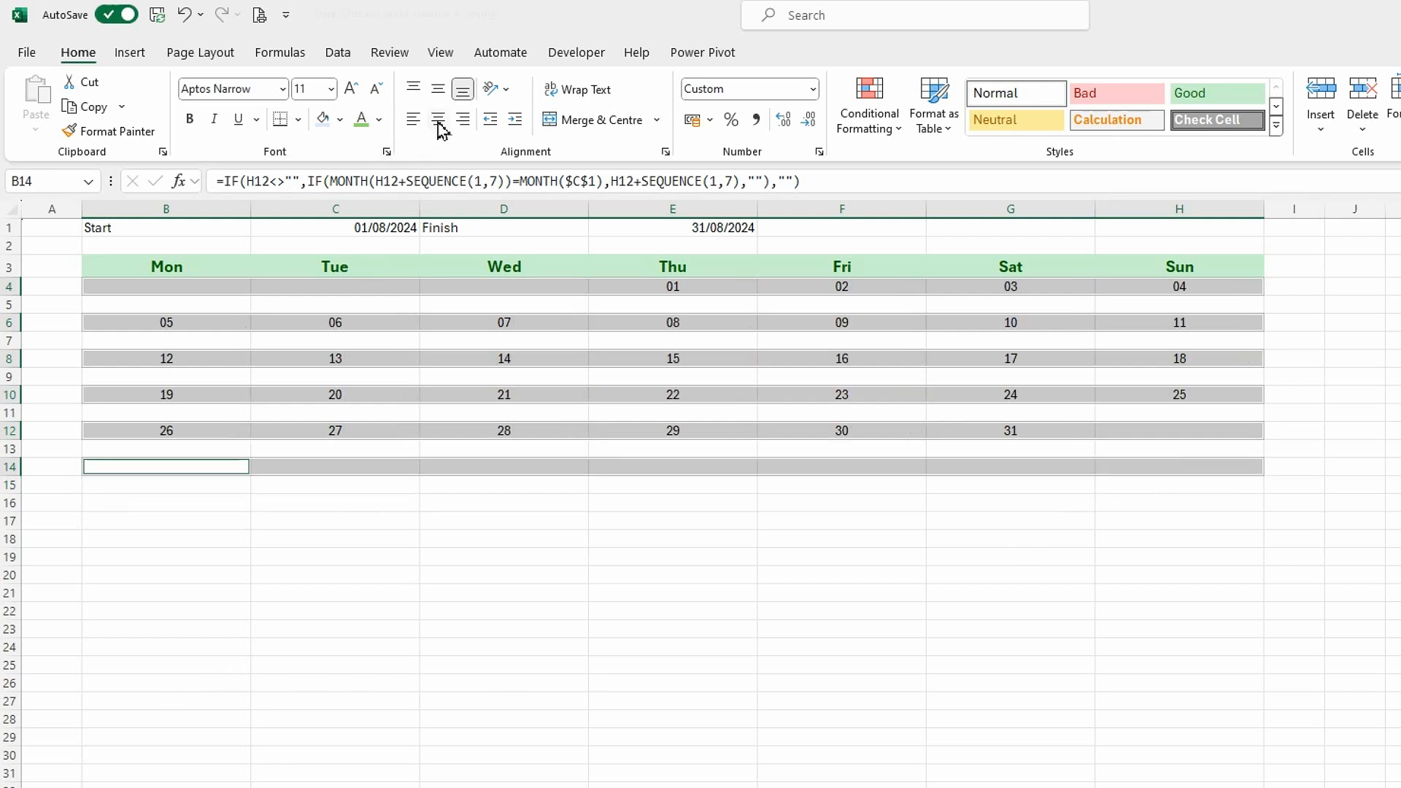
# Set the selected date cells in columns B to H to font size 14 with a light grey fill.
pyautogui.click(328, 90)
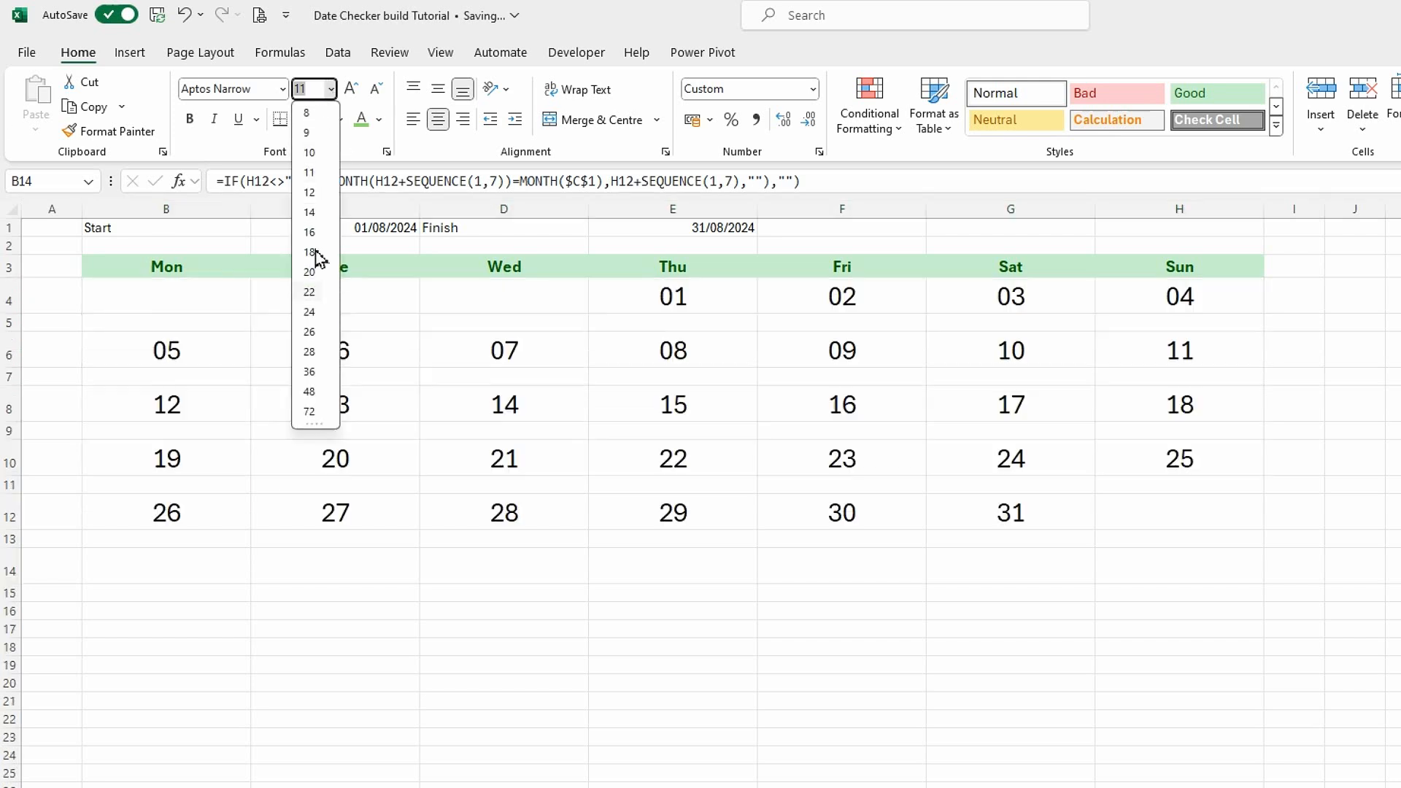
pyautogui.click(309, 211)
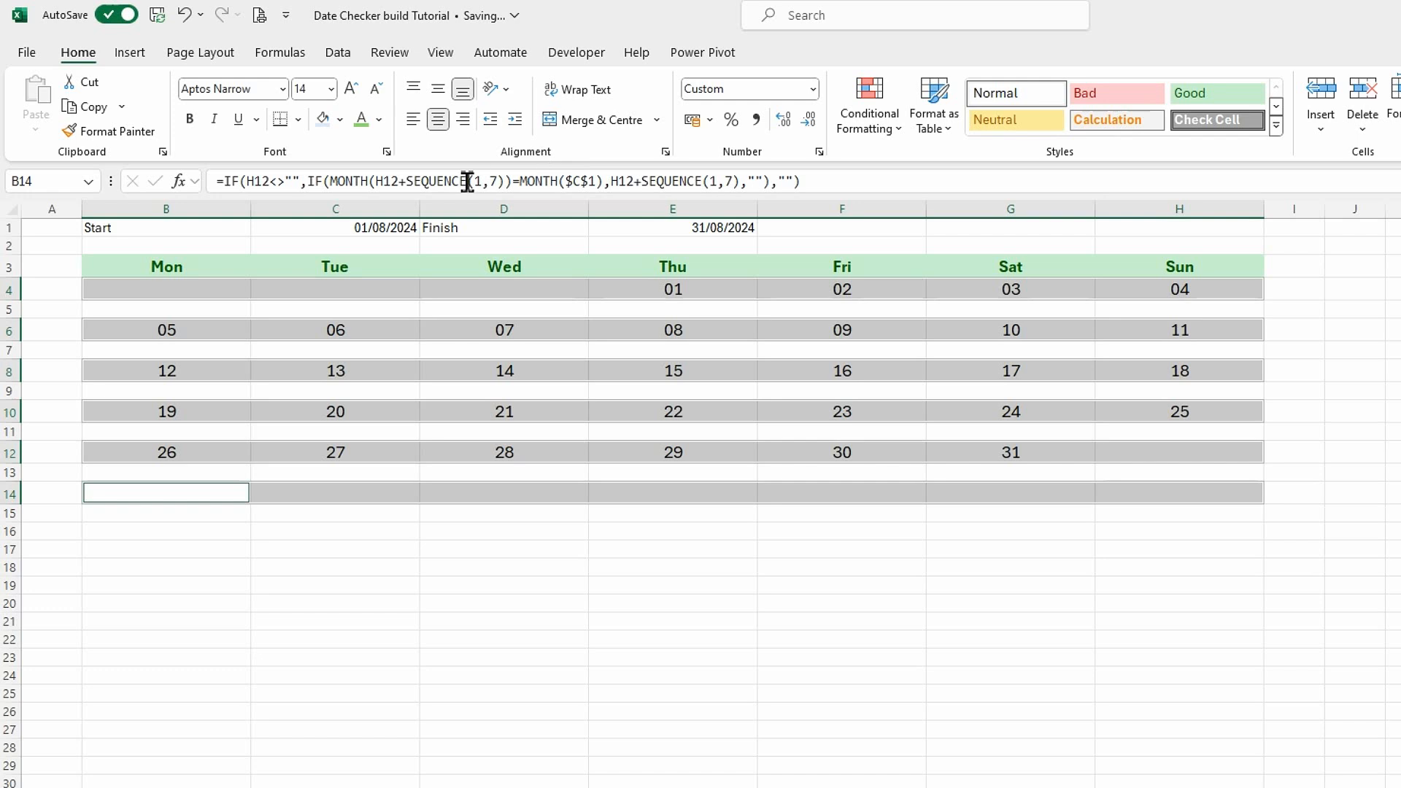
pyautogui.click(340, 119)
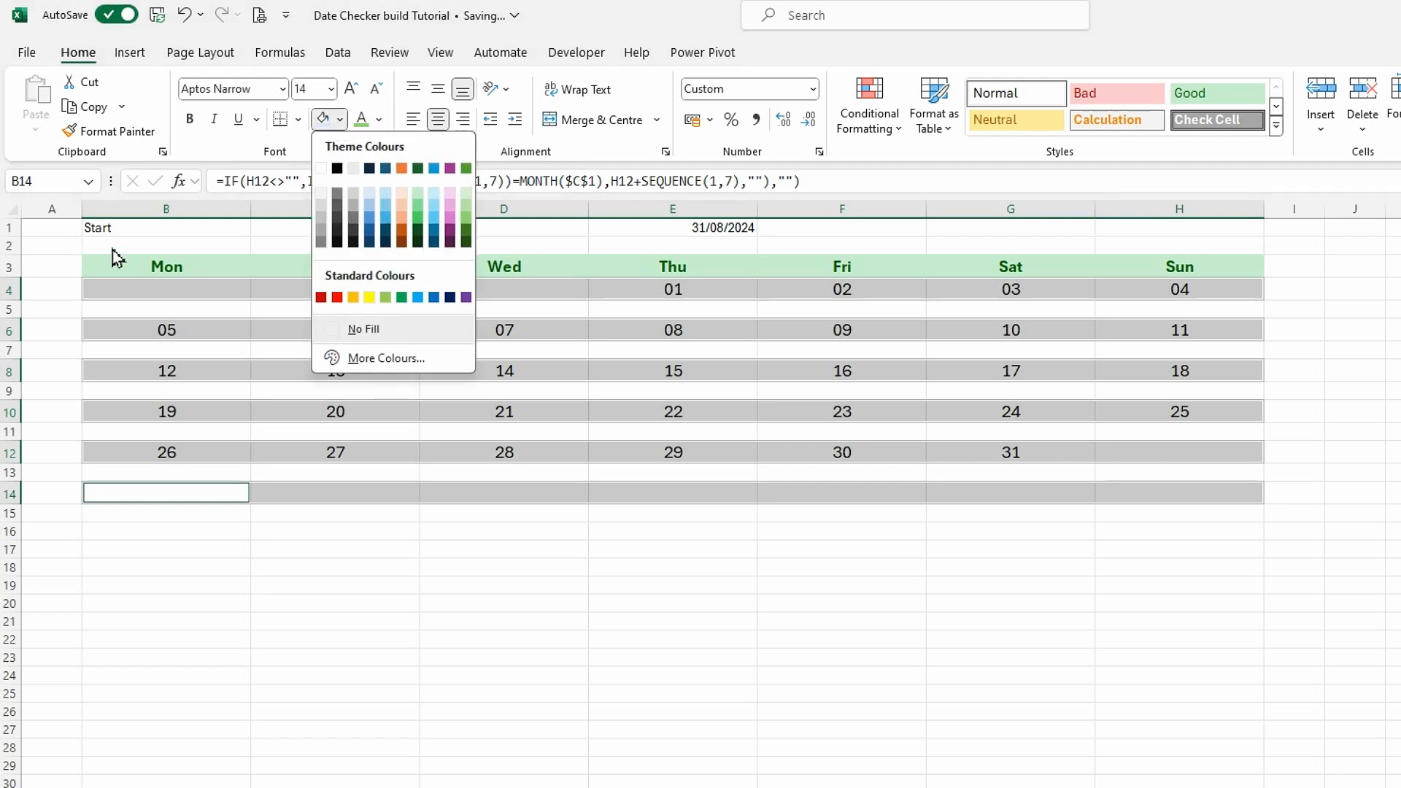
pyautogui.click(322, 194)
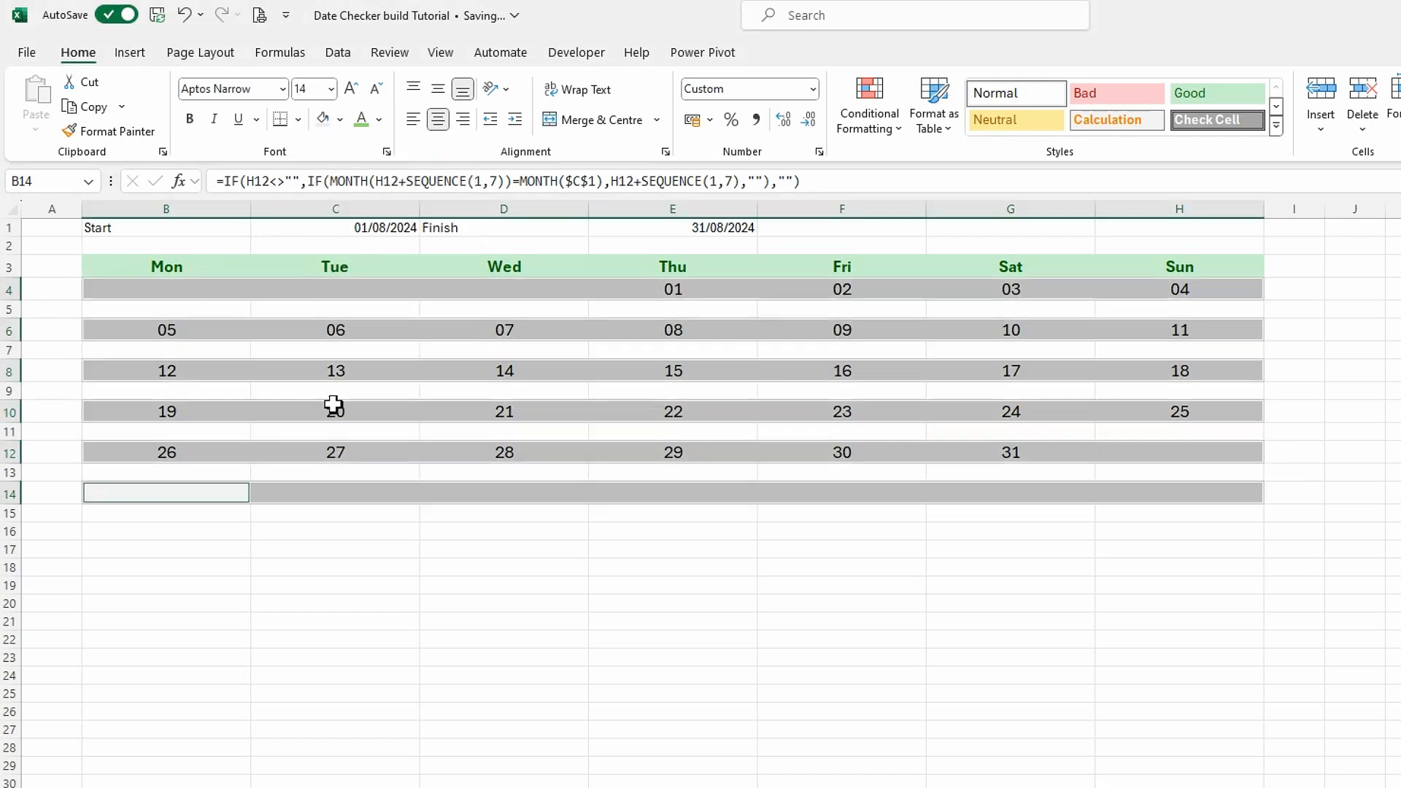
pyautogui.click(375, 611)
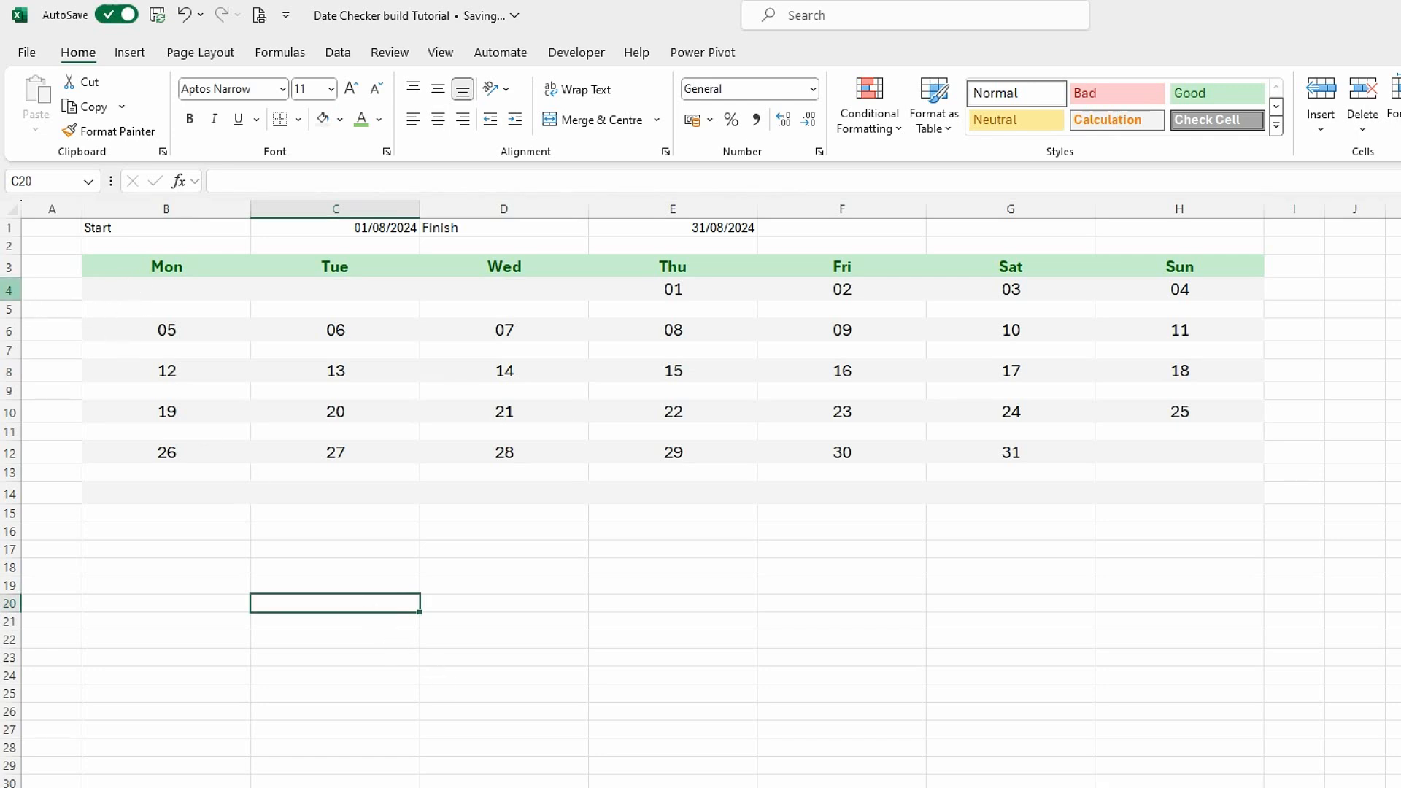
pyautogui.click(10, 290)
pyautogui.rightClick(11, 292)
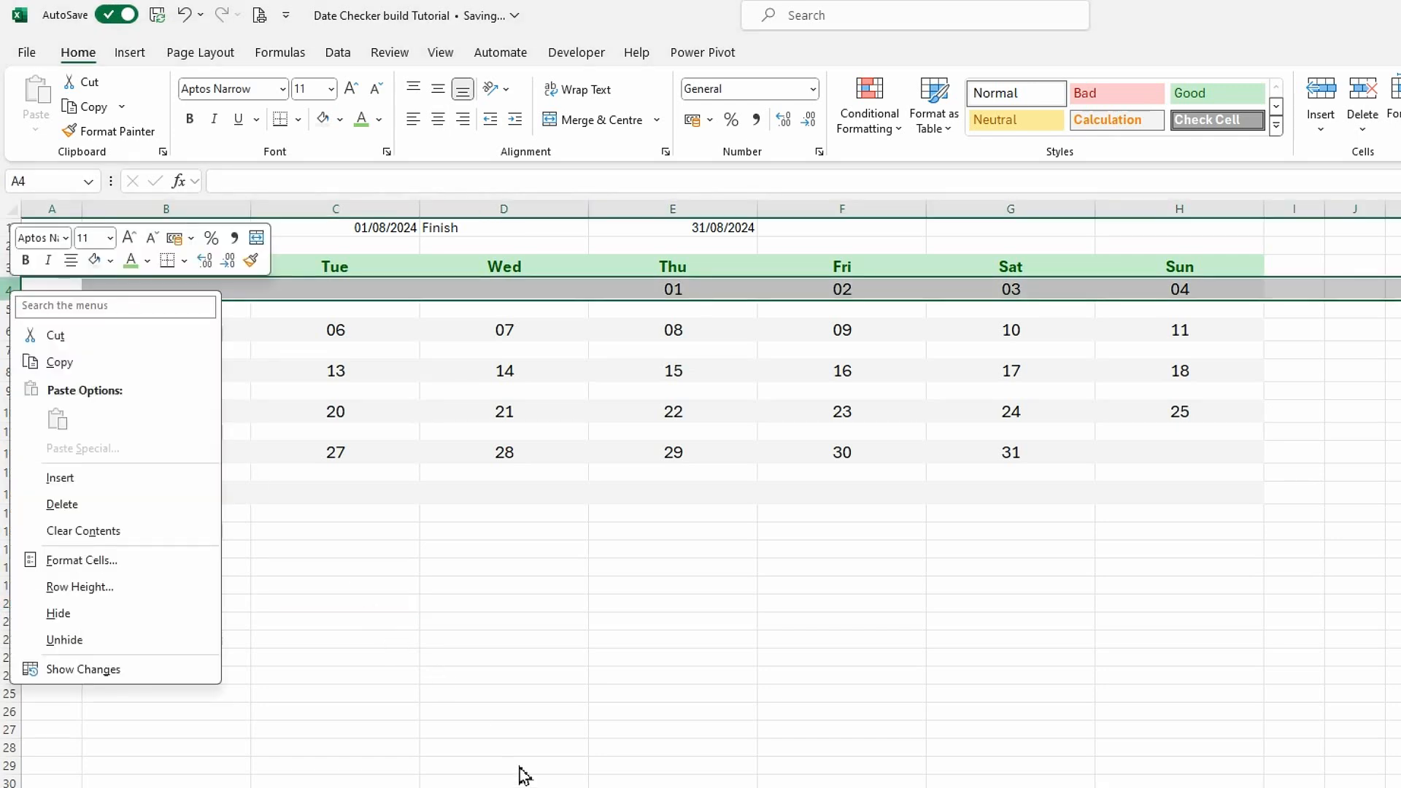
pyautogui.press('Escape')
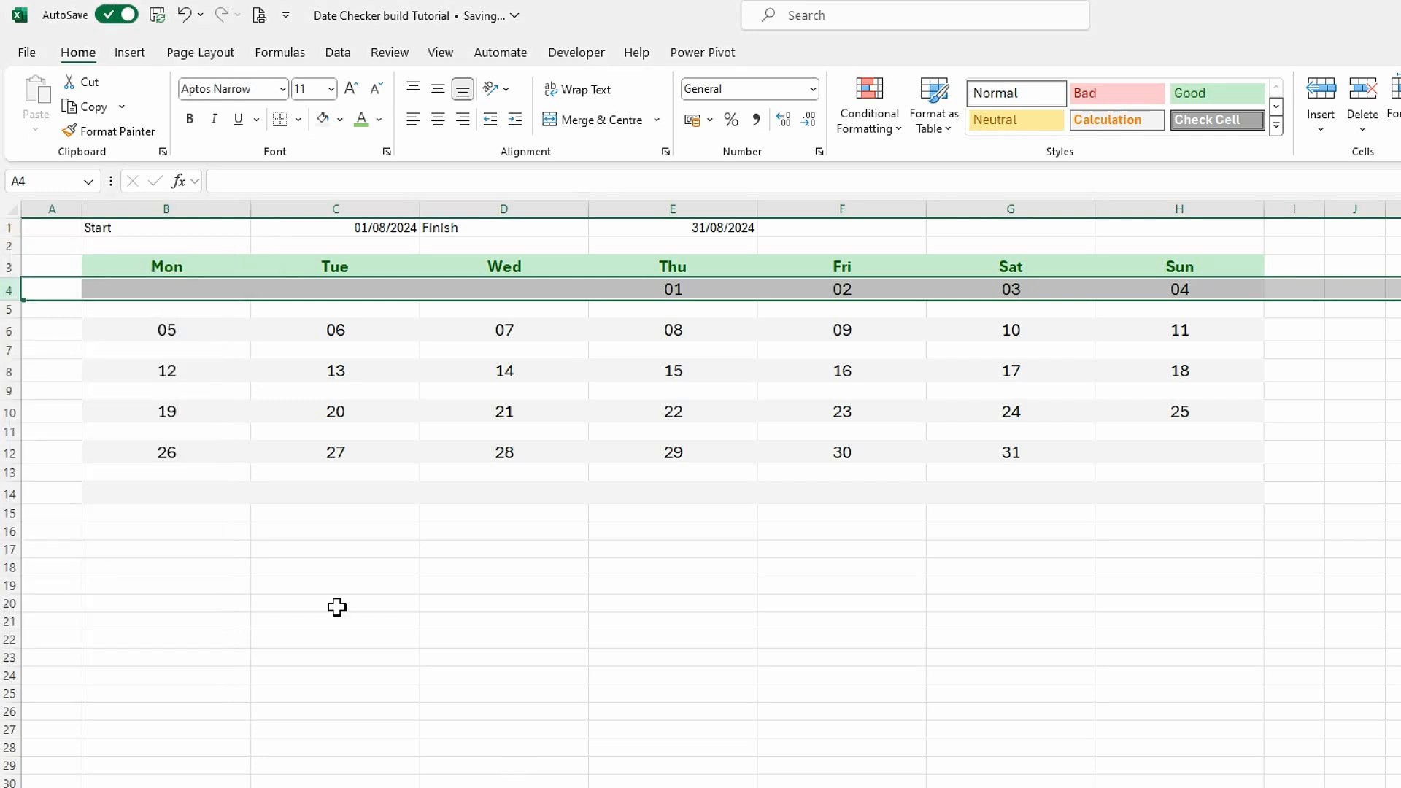
# Set the height of the weekday header row 3 to 19.
pyautogui.click(11, 264)
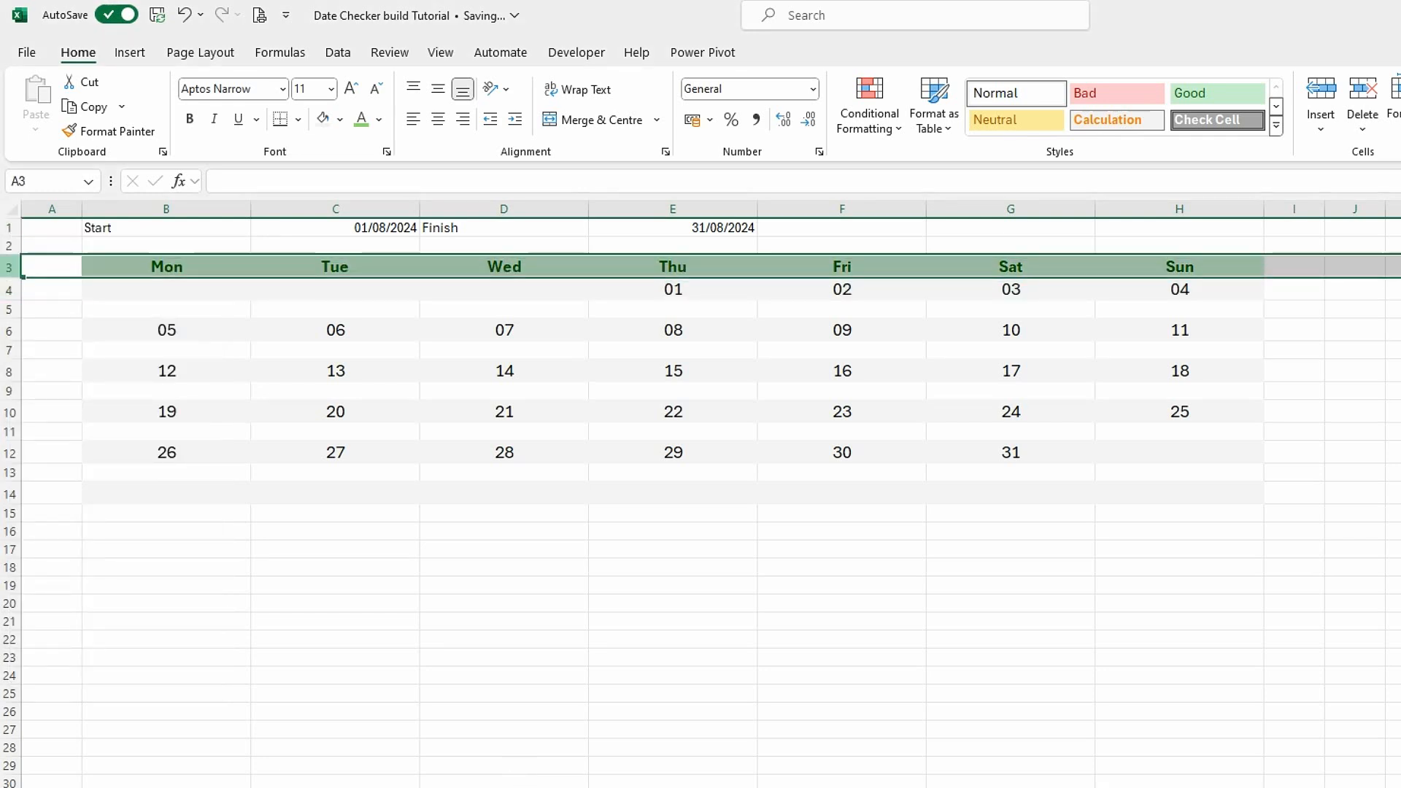
pyautogui.rightClick(10, 267)
pyautogui.click(67, 575)
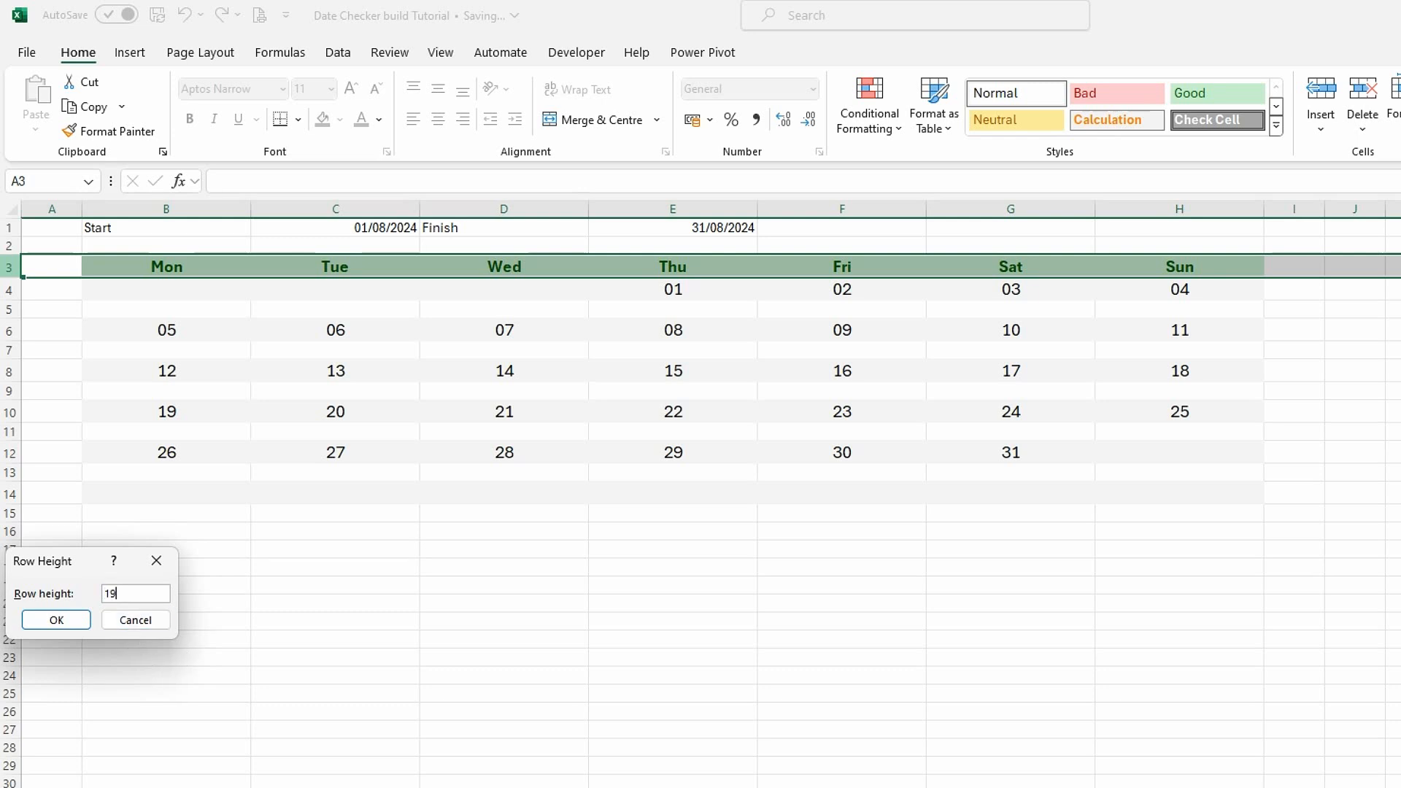
pyautogui.click(56, 620)
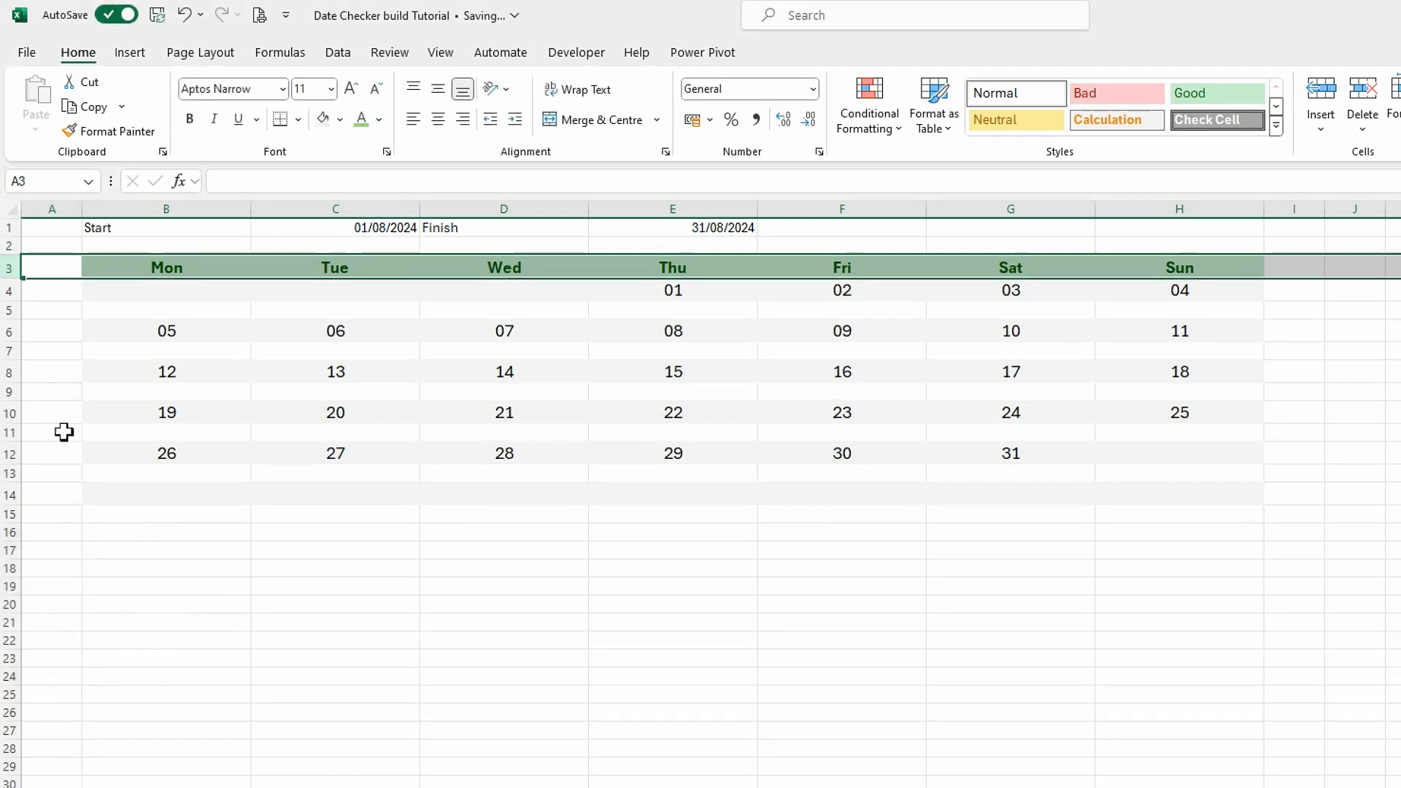
# Repeat the row height of 19 on the date rows 4, 6, 8, 10, 12 and 14.
pyautogui.click(14, 292)
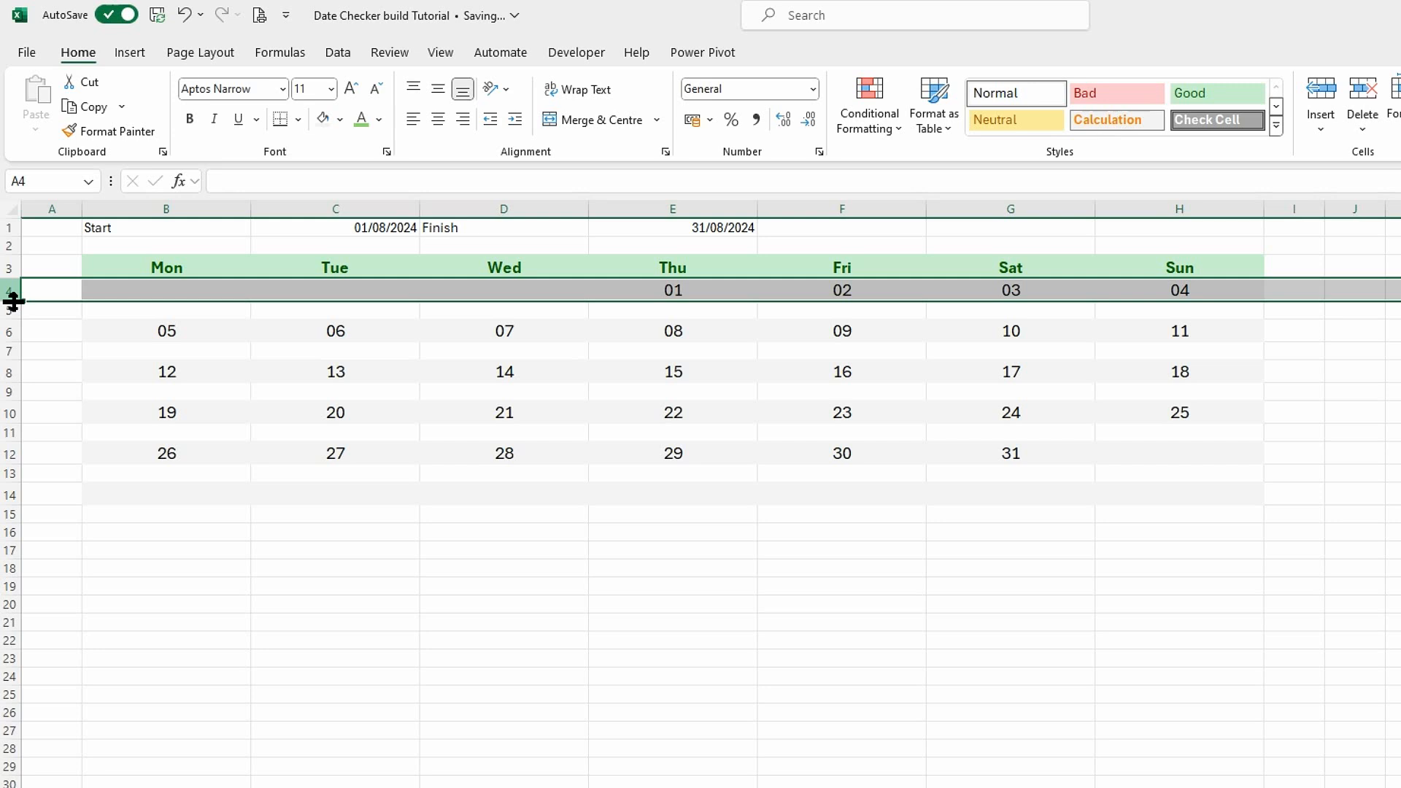
pyautogui.keyDown('ctrl'); pyautogui.click(10, 331); pyautogui.keyUp('ctrl')
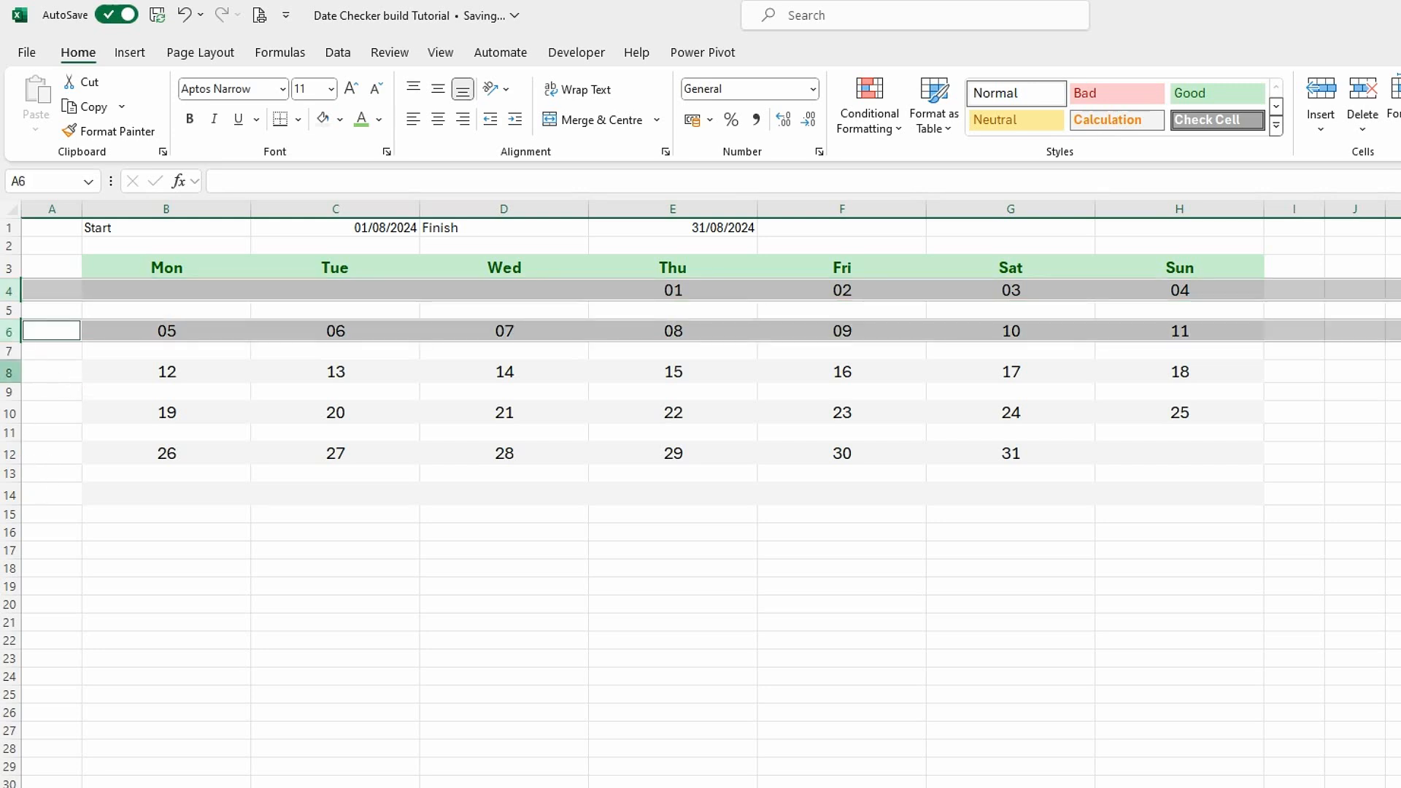
pyautogui.keyDown('ctrl'); pyautogui.click(11, 371); pyautogui.keyUp('ctrl')
pyautogui.keyDown('ctrl'); pyautogui.click(11, 412); pyautogui.keyUp('ctrl')
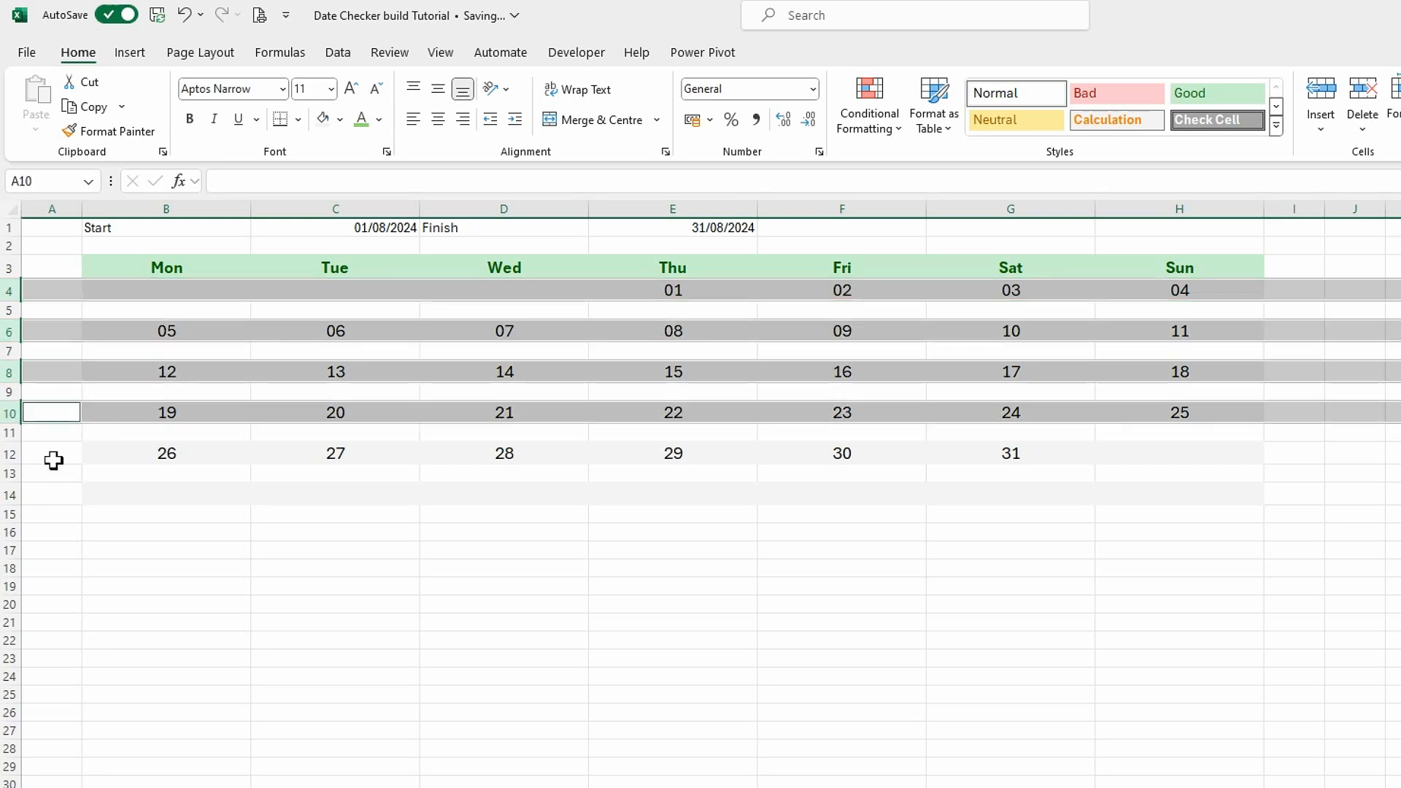
pyautogui.keyDown('ctrl'); pyautogui.click(11, 453); pyautogui.keyUp('ctrl')
pyautogui.keyDown('ctrl'); pyautogui.click(15, 496); pyautogui.keyUp('ctrl')
pyautogui.press('F4')
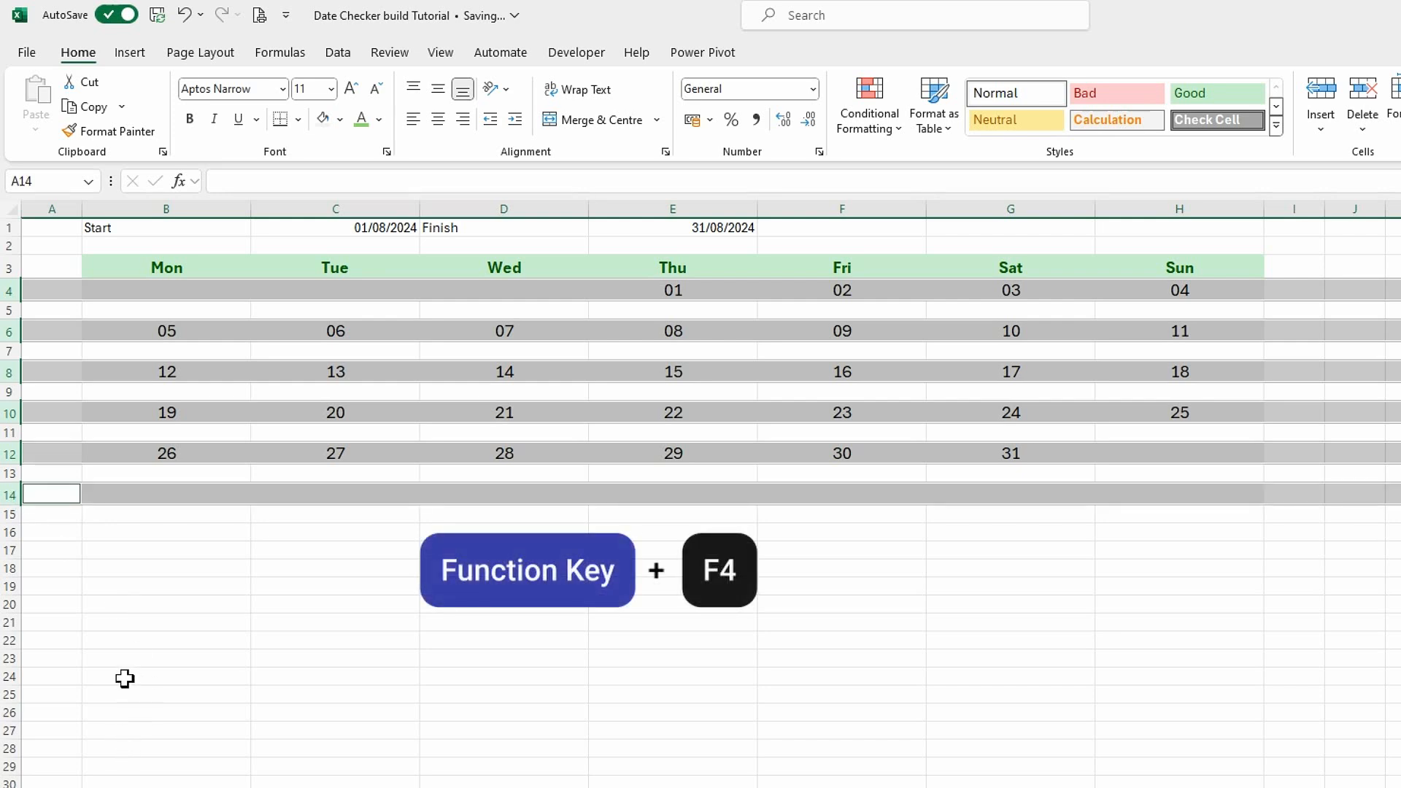
pyautogui.click(242, 570)
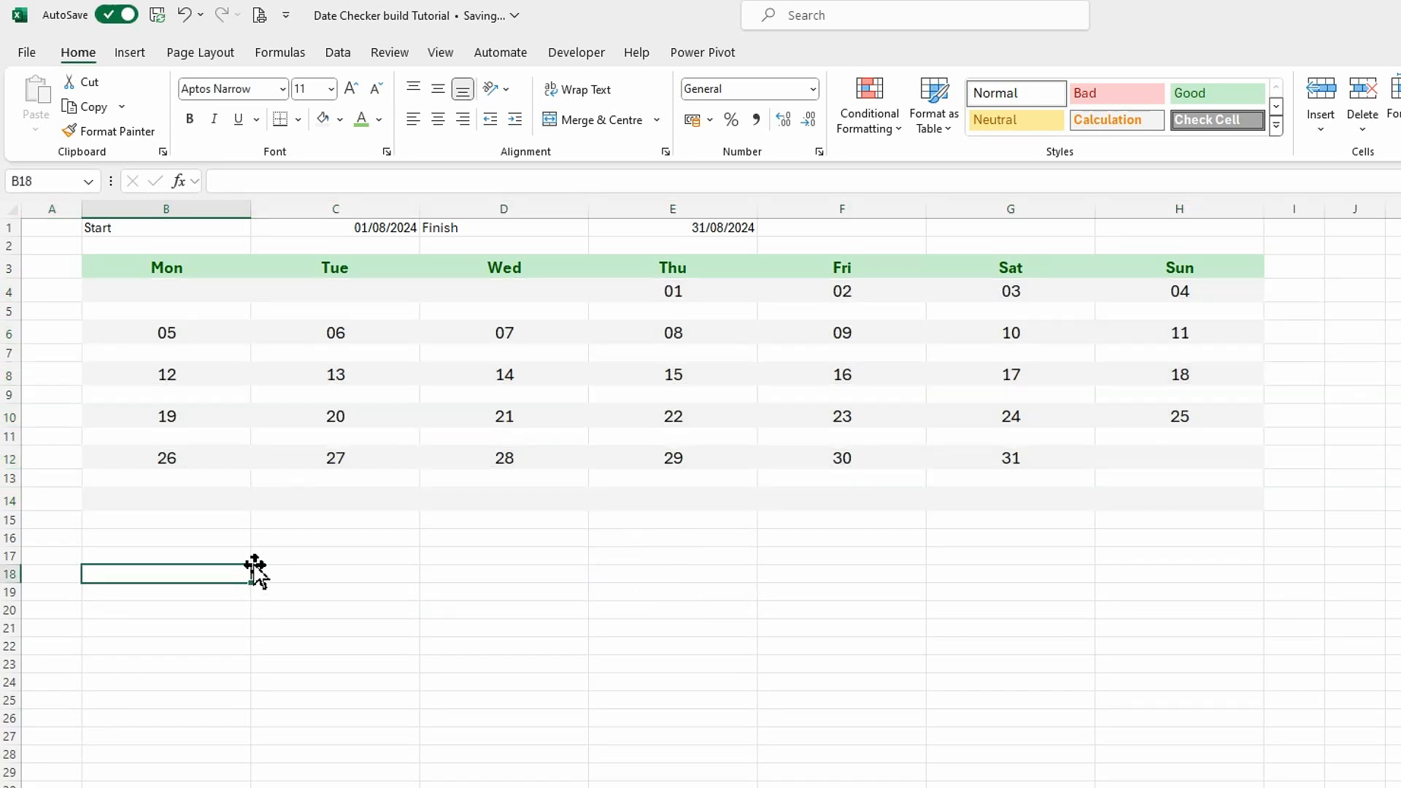
# Increase the height of activity row 5 to about six times the standard row height.
pyautogui.click(10, 311)
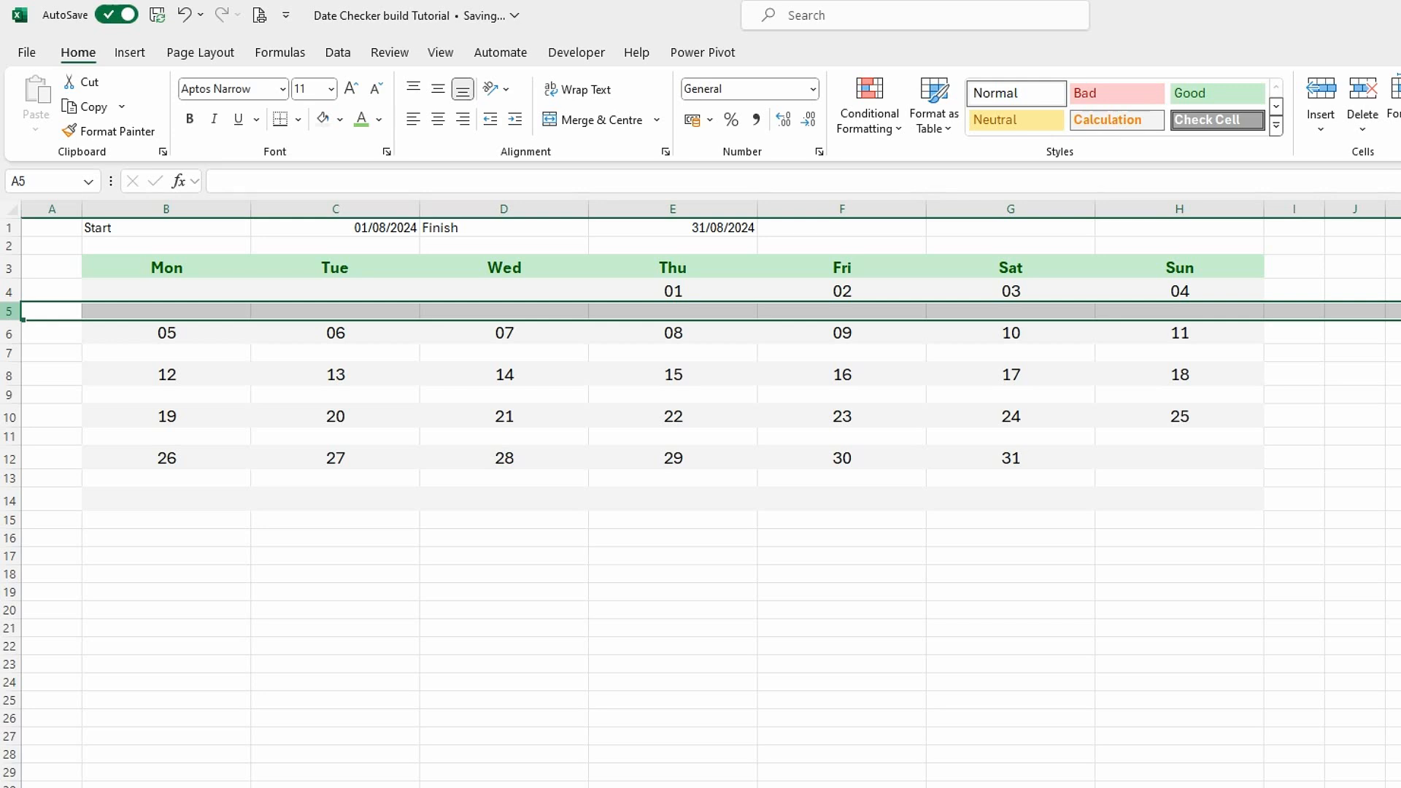
pyautogui.rightClick(10, 311)
pyautogui.click(109, 608)
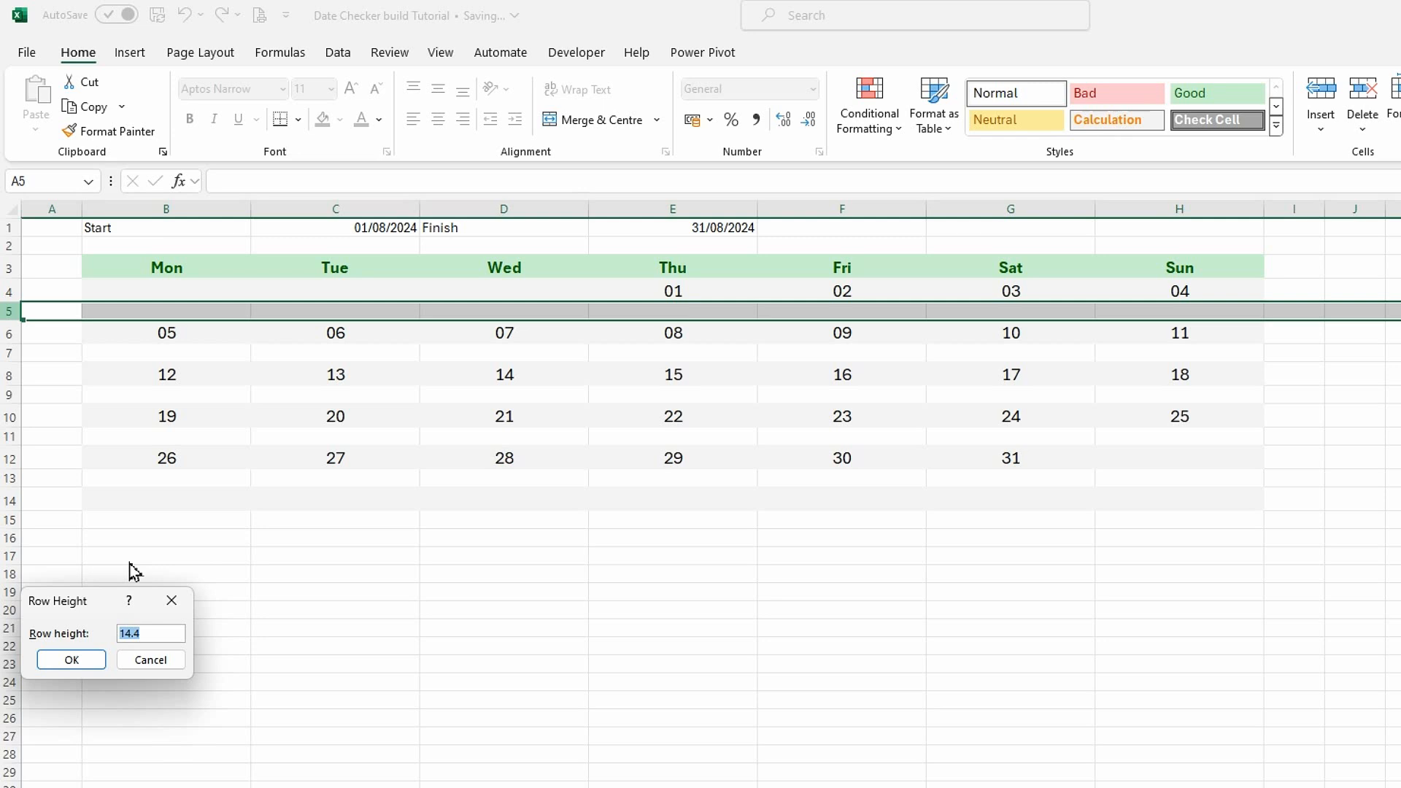
pyautogui.write('87')
pyautogui.press('Return')
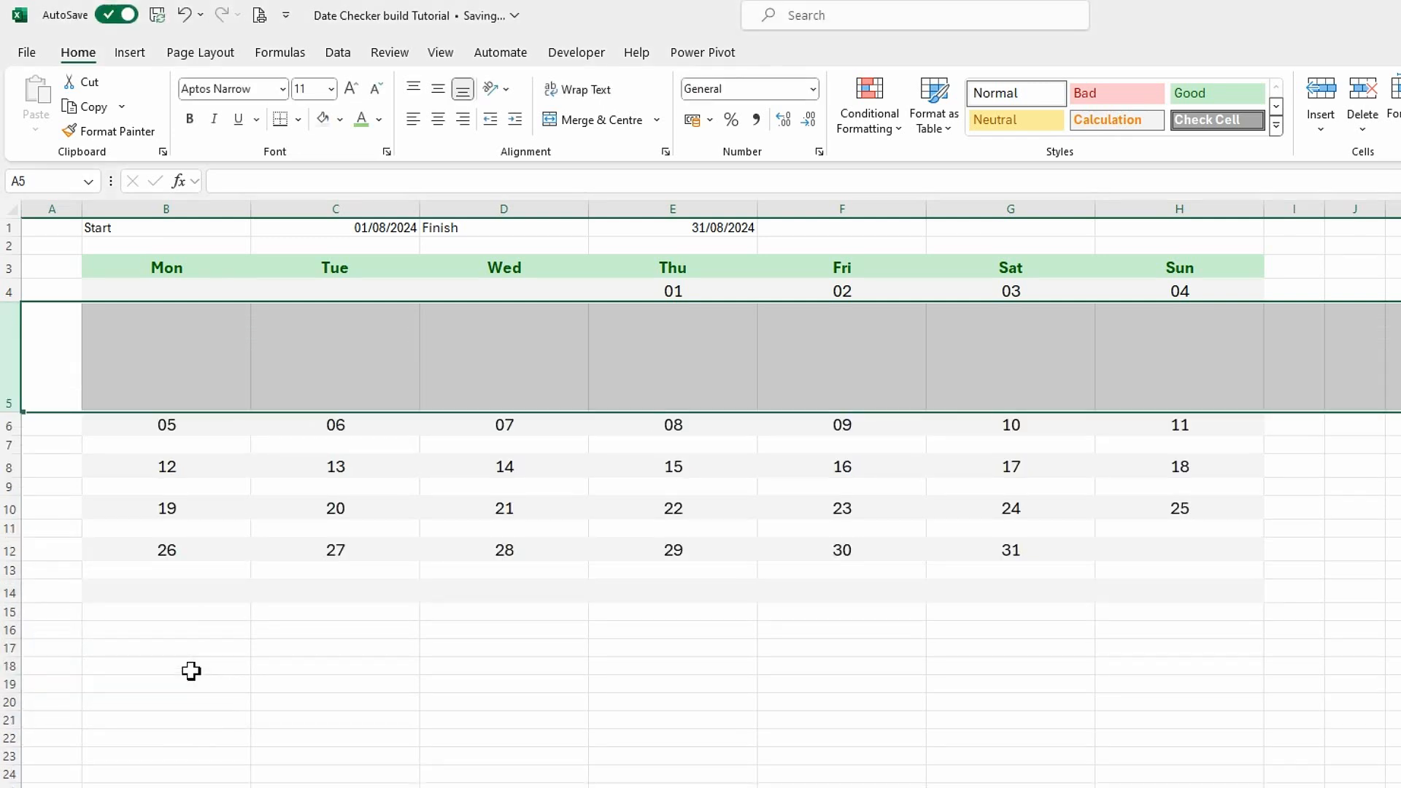
pyautogui.click(568, 777)
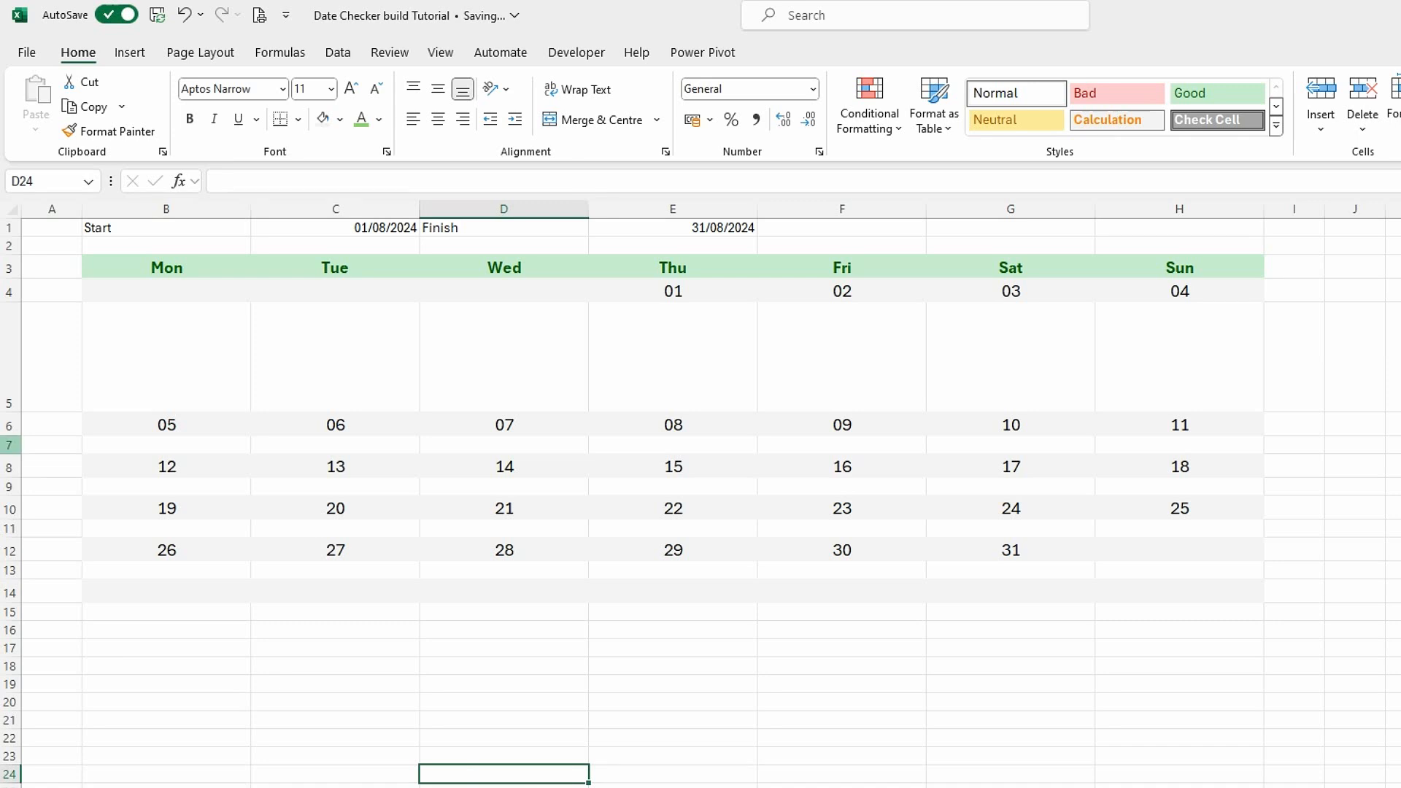
# Repeat row 5's height change on the activity rows 7, 9, 11, 13 and 15.
pyautogui.click(10, 445)
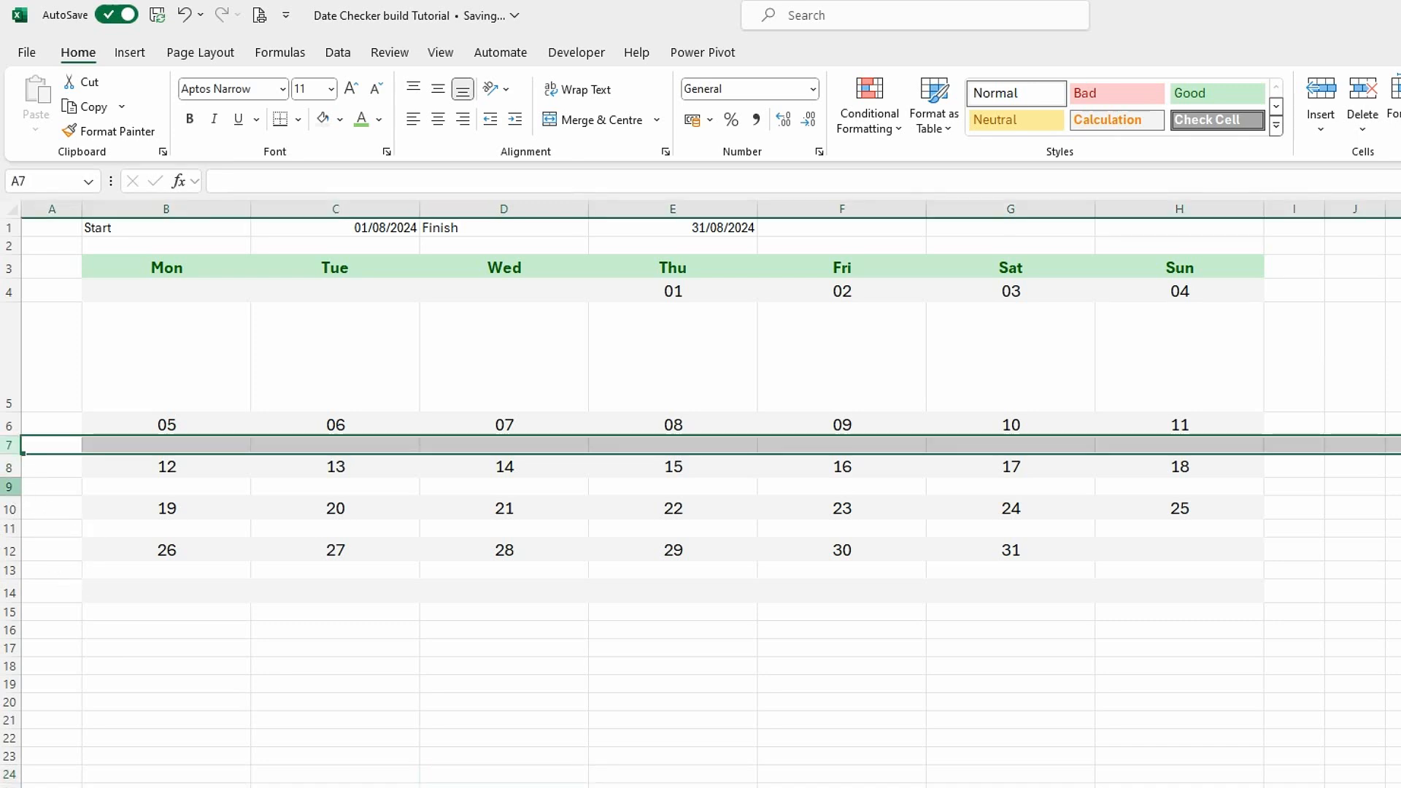
pyautogui.keyDown('ctrl'); pyautogui.click(10, 486); pyautogui.keyUp('ctrl')
pyautogui.keyDown('ctrl'); pyautogui.click(11, 528); pyautogui.keyUp('ctrl')
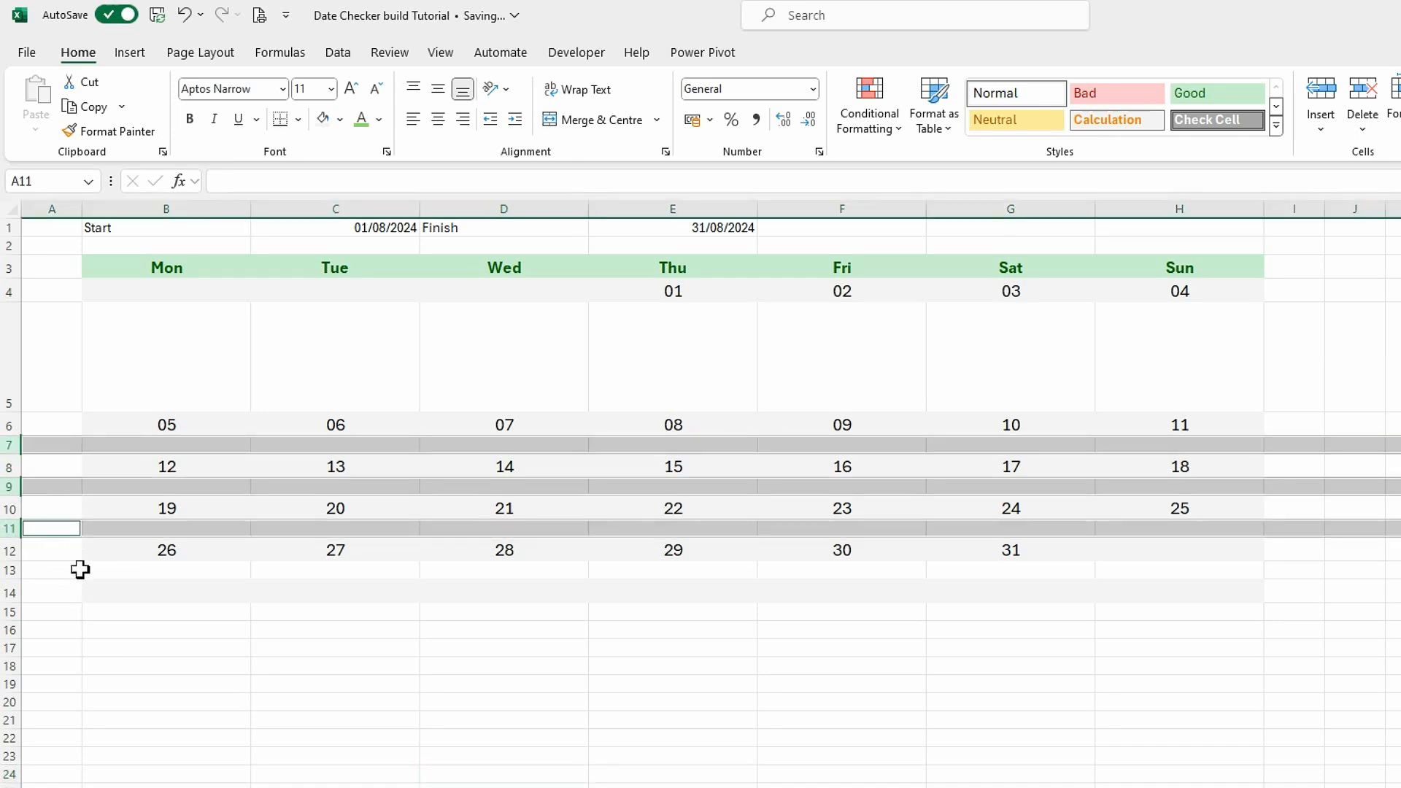
pyautogui.keyDown('ctrl'); pyautogui.click(10, 570); pyautogui.keyUp('ctrl')
pyautogui.keyDown('ctrl'); pyautogui.click(10, 611); pyautogui.keyUp('ctrl')
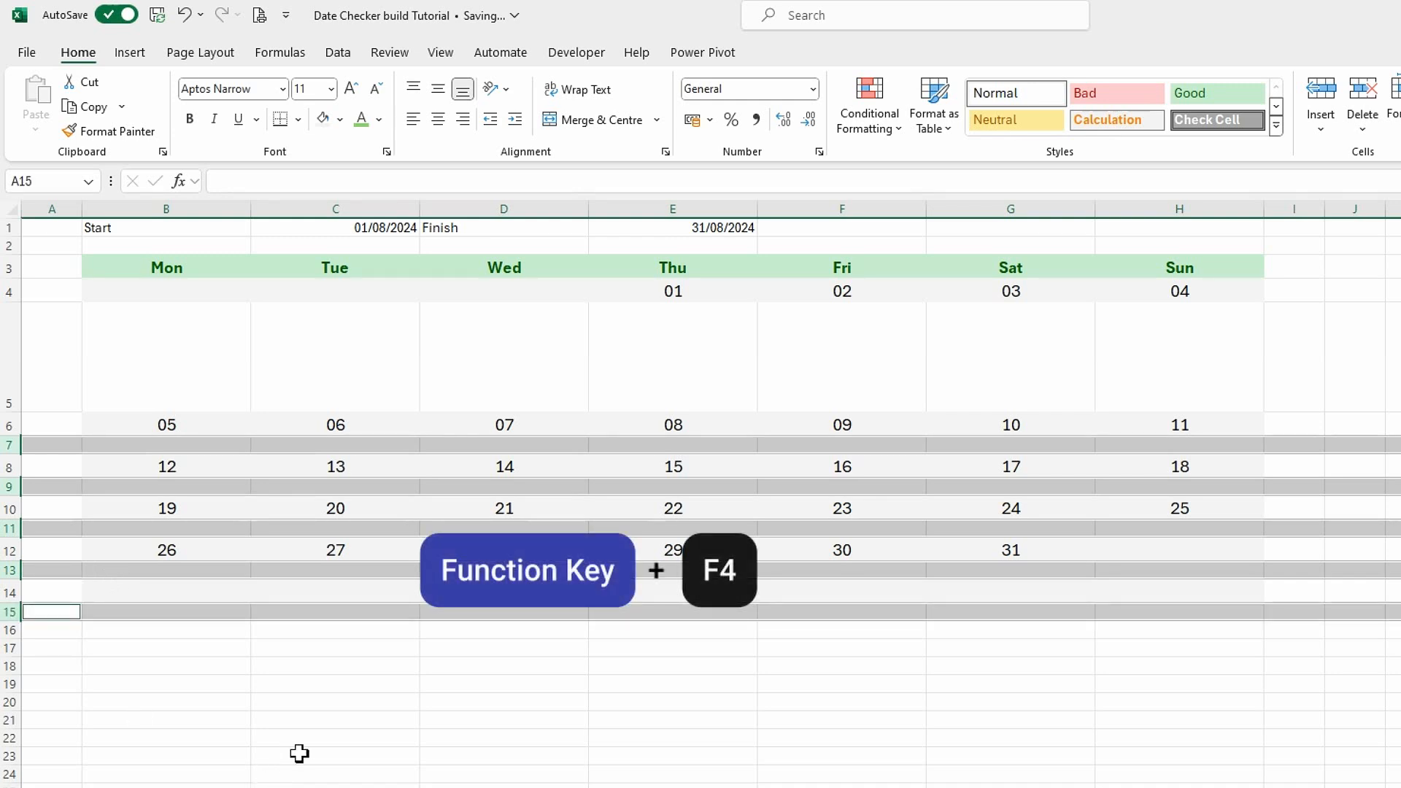
pyautogui.press('F4')
pyautogui.click(501, 485)
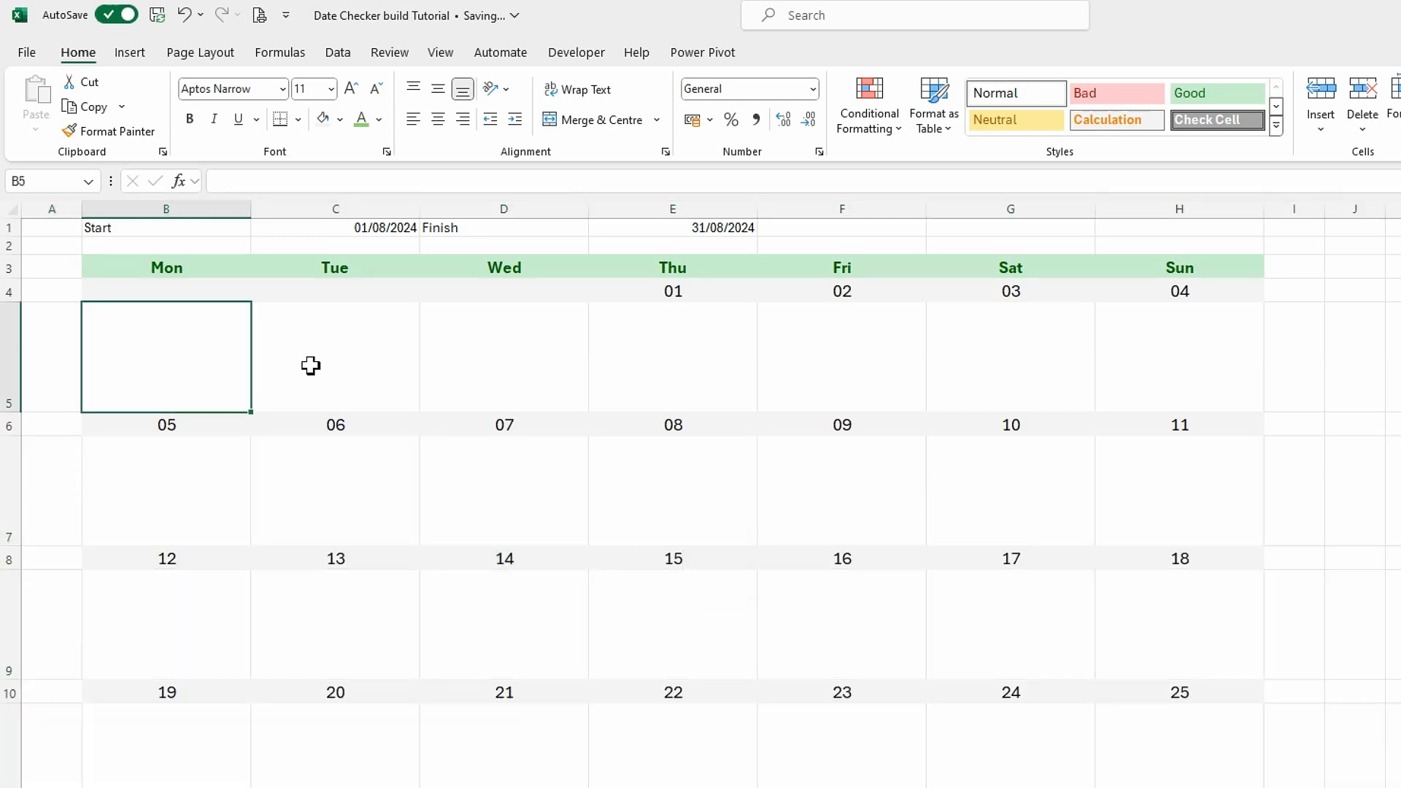
# Wrap the text and align it top and centre in columns B to H of rows 5, 7, 9, 11, 13 and 15.
pyautogui.moveTo(225, 369); pyautogui.dragTo(1197, 337)
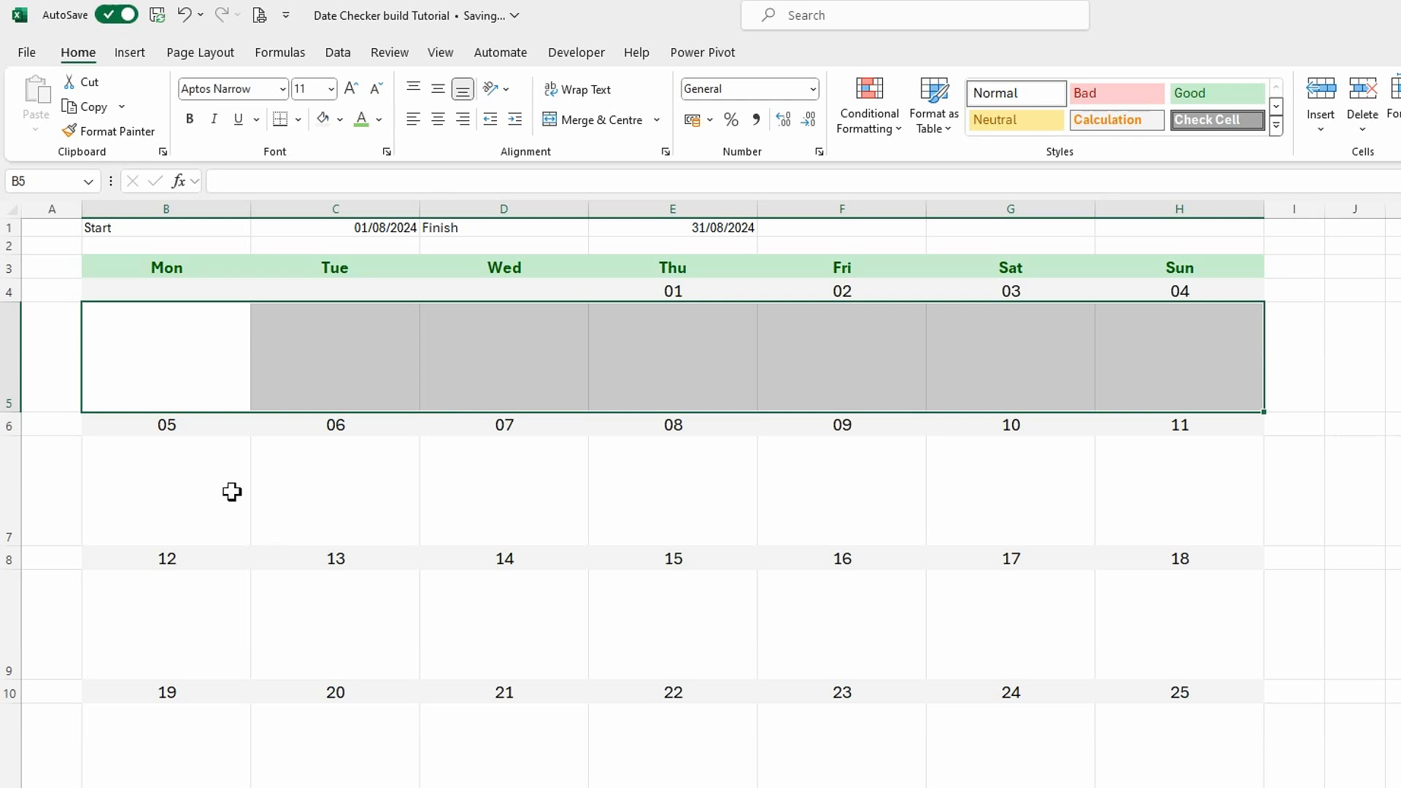
pyautogui.moveTo(188, 476); pyautogui.dragTo(1109, 497)
pyautogui.moveTo(142, 644); pyautogui.dragTo(1128, 664)
pyautogui.moveTo(181, 763); pyautogui.dragTo(1079, 764)
pyautogui.scroll(-2, 1080, 763)
pyautogui.moveTo(157, 720); pyautogui.dragTo(1102, 742)
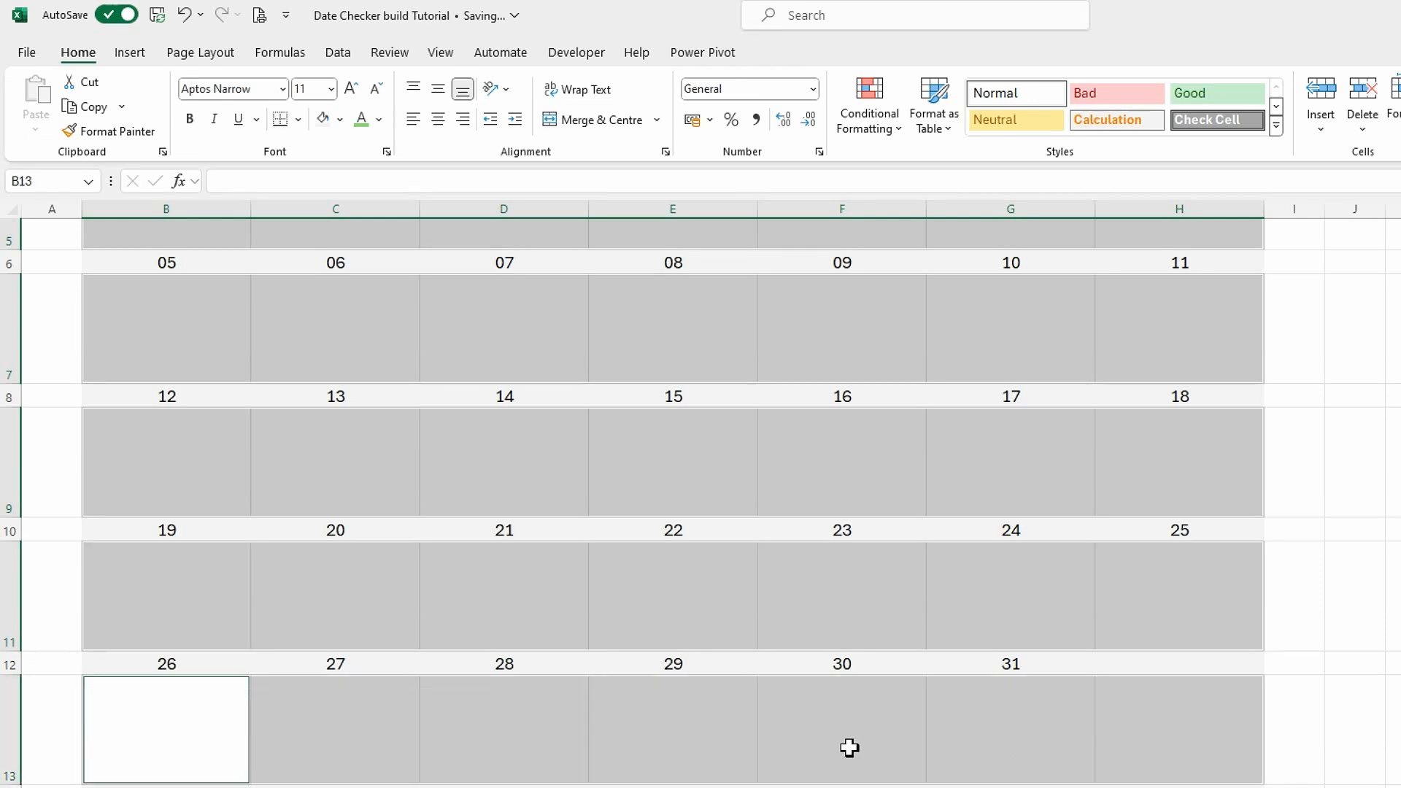
pyautogui.scroll(-1, 693, 711)
pyautogui.moveTo(156, 686); pyautogui.dragTo(1114, 730)
pyautogui.click(591, 91)
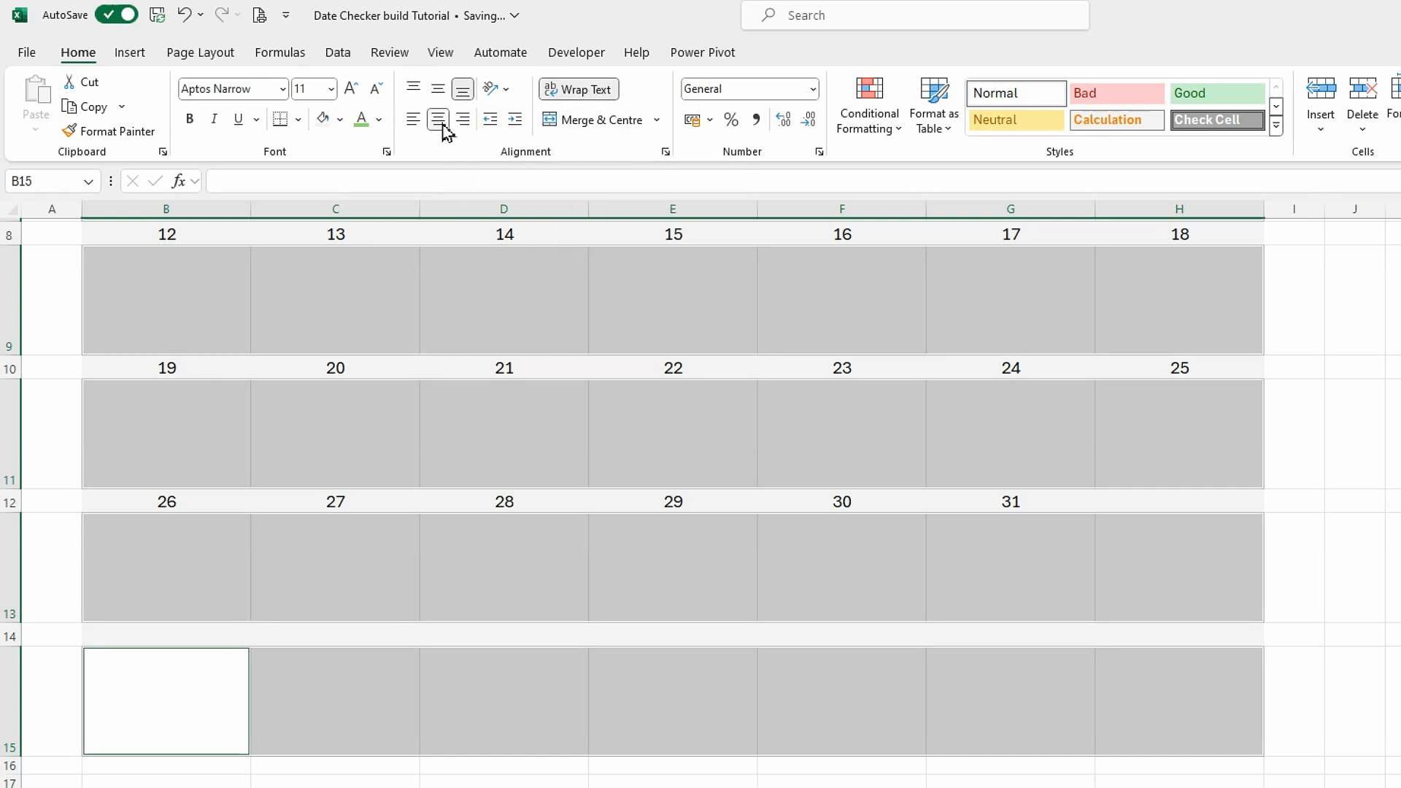
pyautogui.click(413, 91)
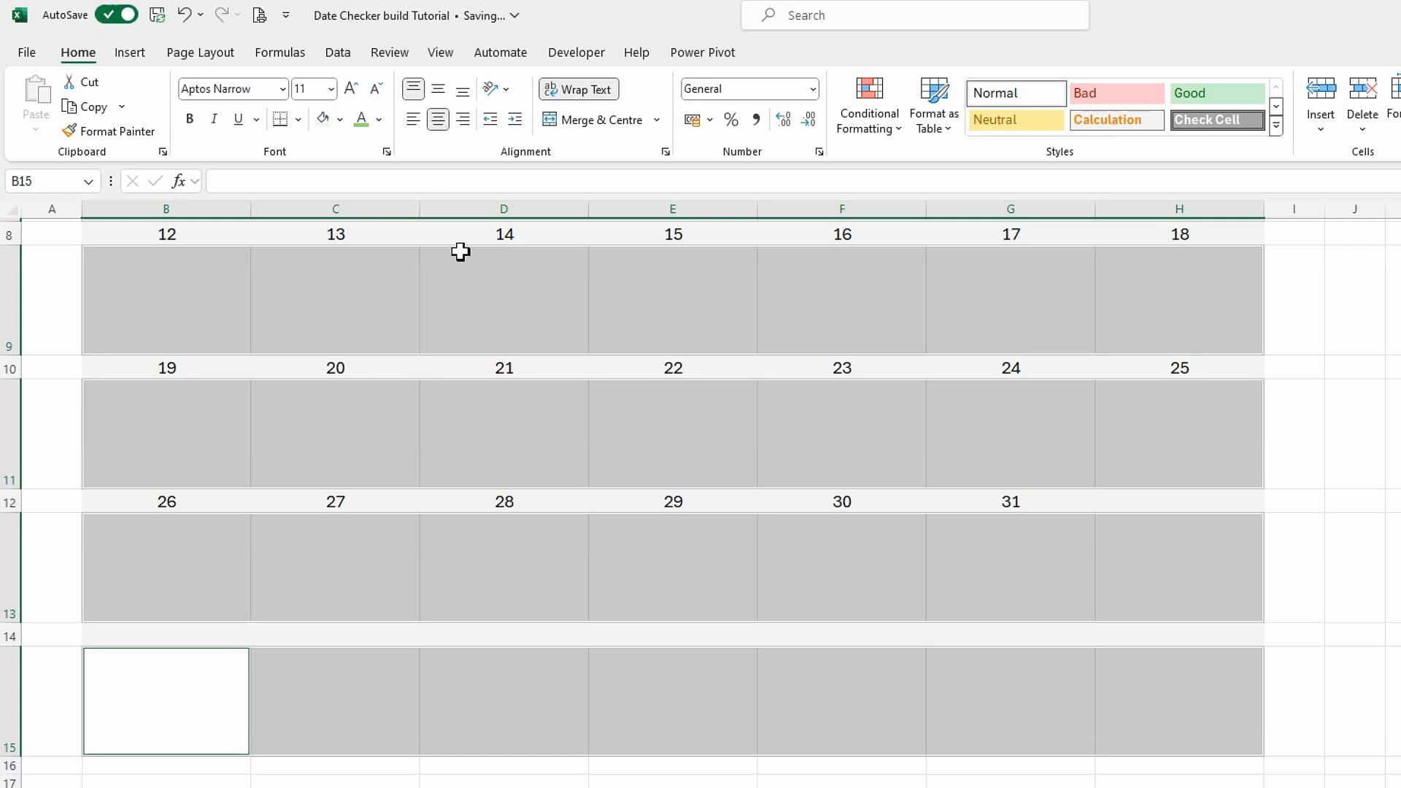
pyautogui.click(1307, 438)
# Apply medium solid light green outline and inside borders to the whole calendar grid B3:H15.
pyautogui.scroll(3, 942, 671)
pyautogui.click(163, 346)
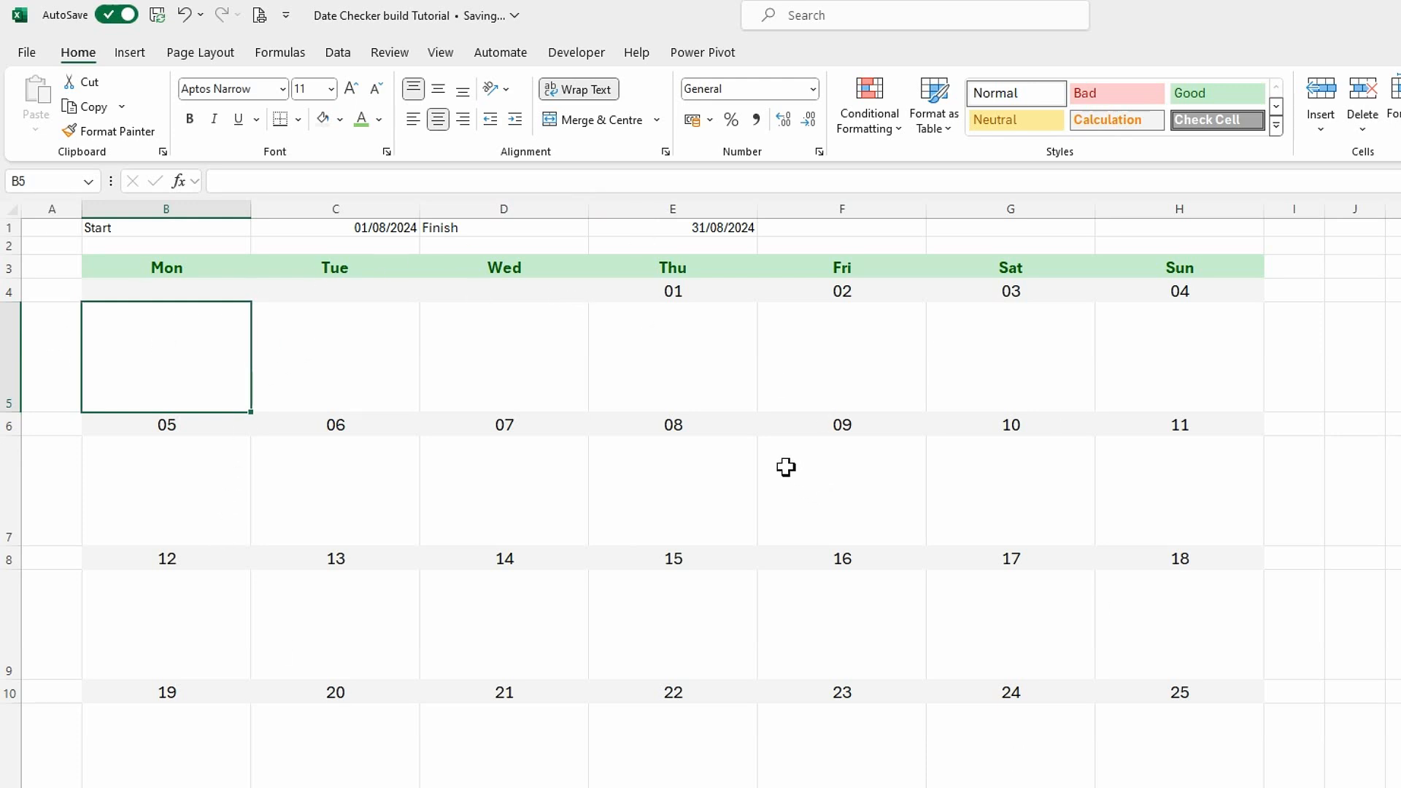
pyautogui.moveTo(162, 268); pyautogui.dragTo(1160, 785)
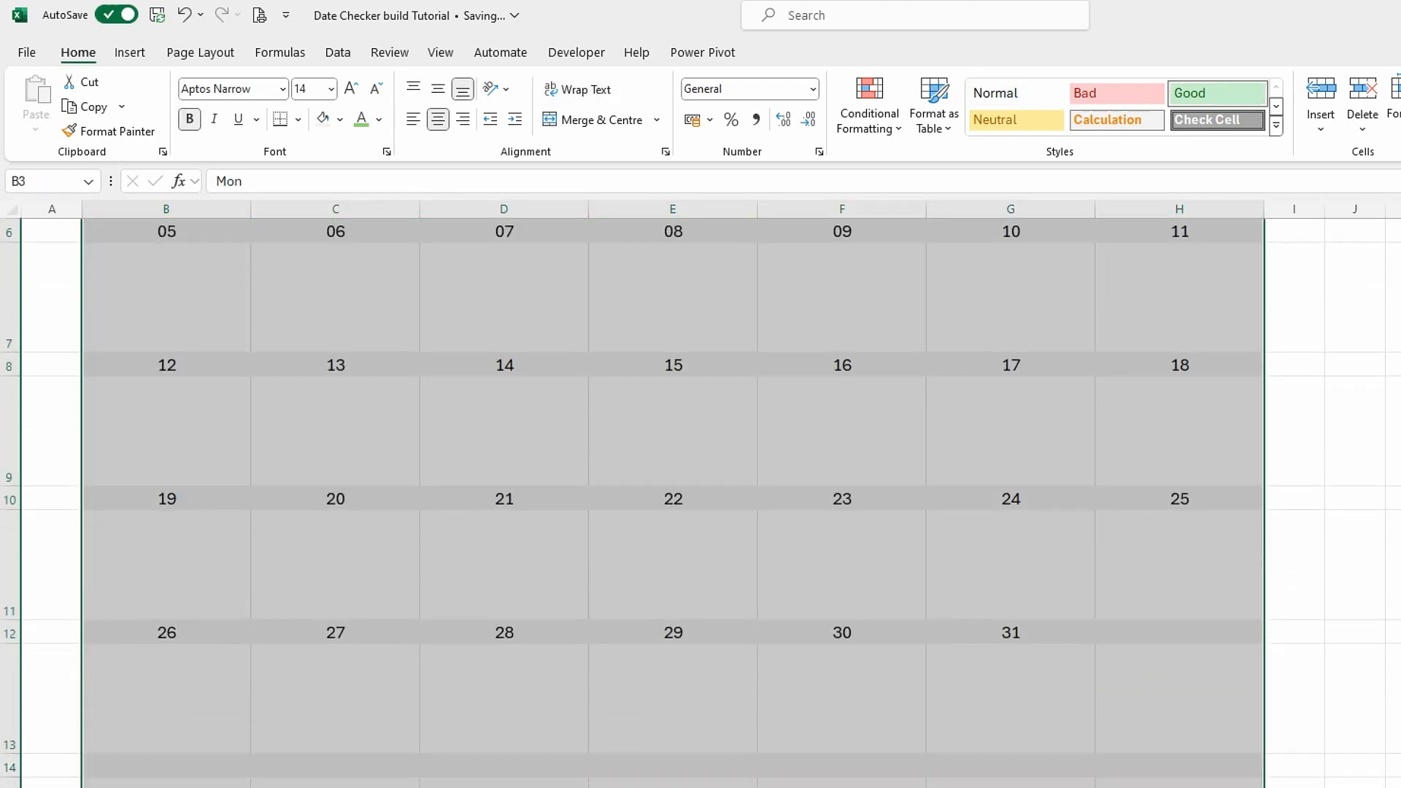
pyautogui.click(300, 120)
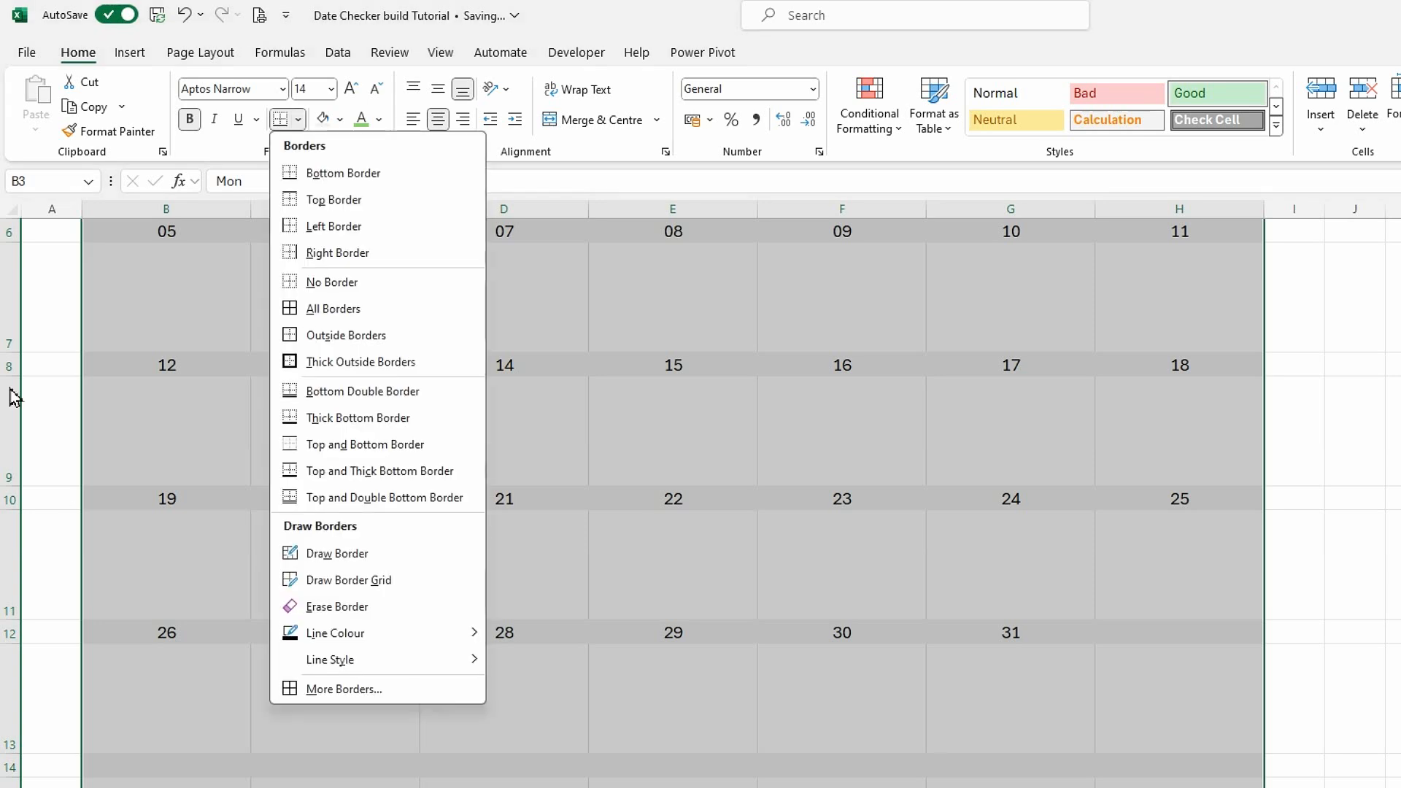
pyautogui.click(343, 689)
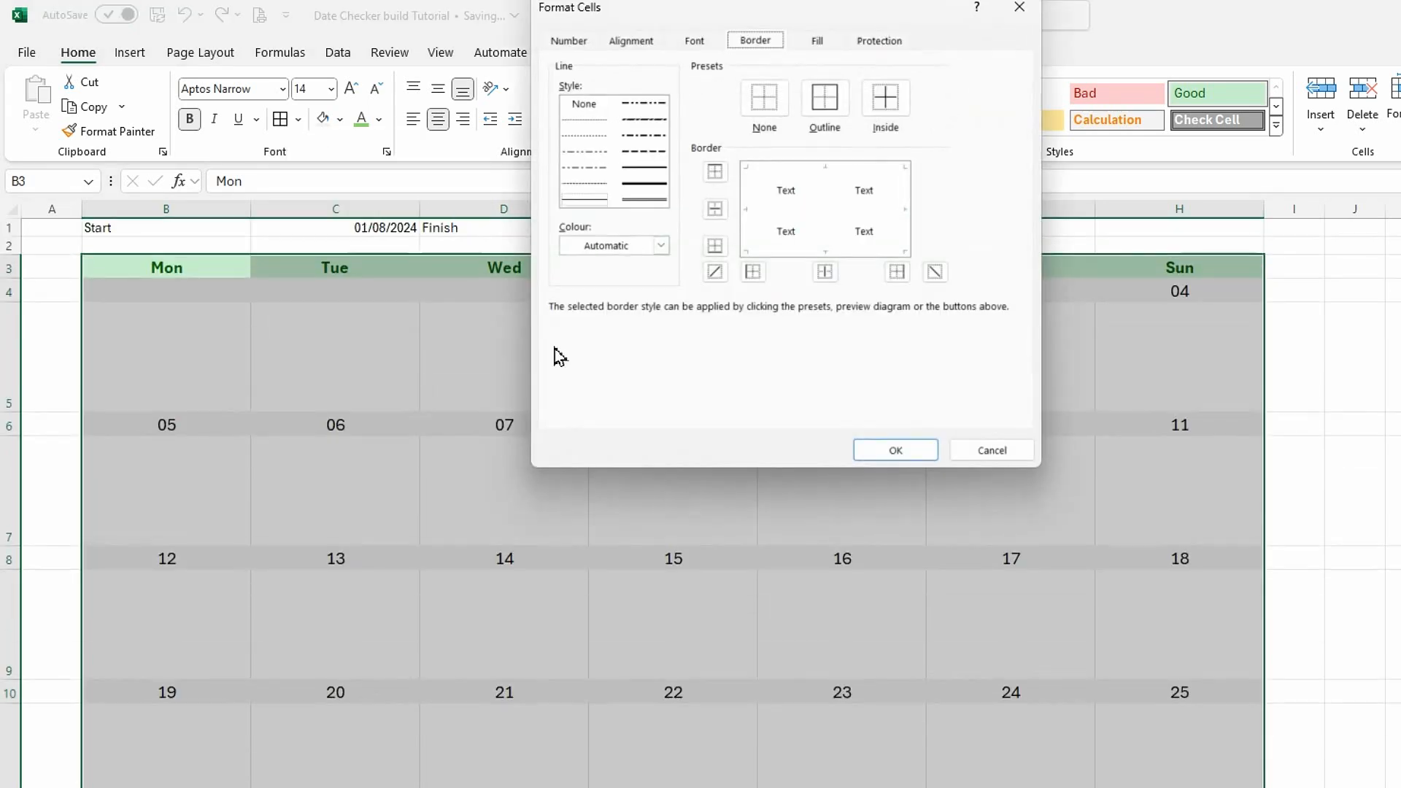
pyautogui.click(655, 182)
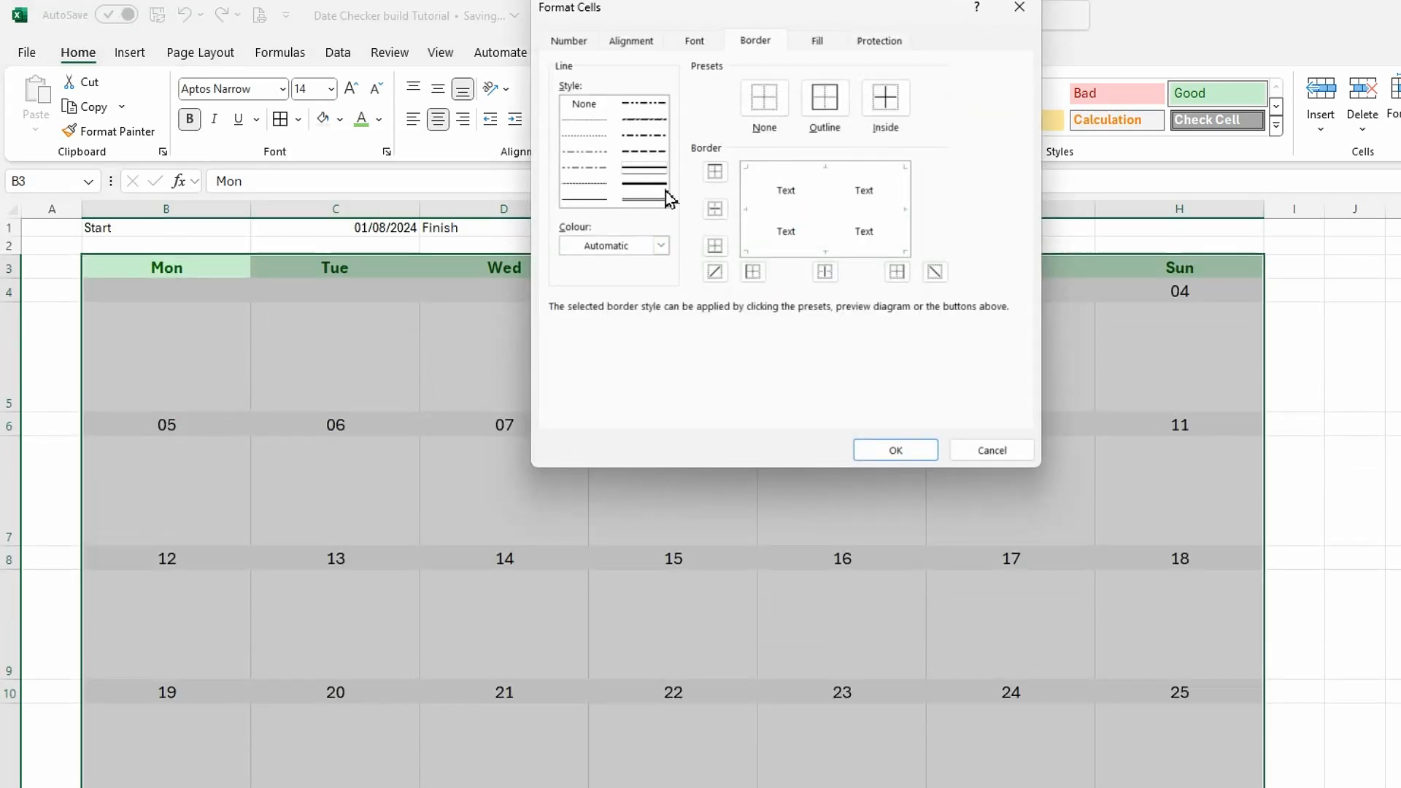
pyautogui.click(660, 246)
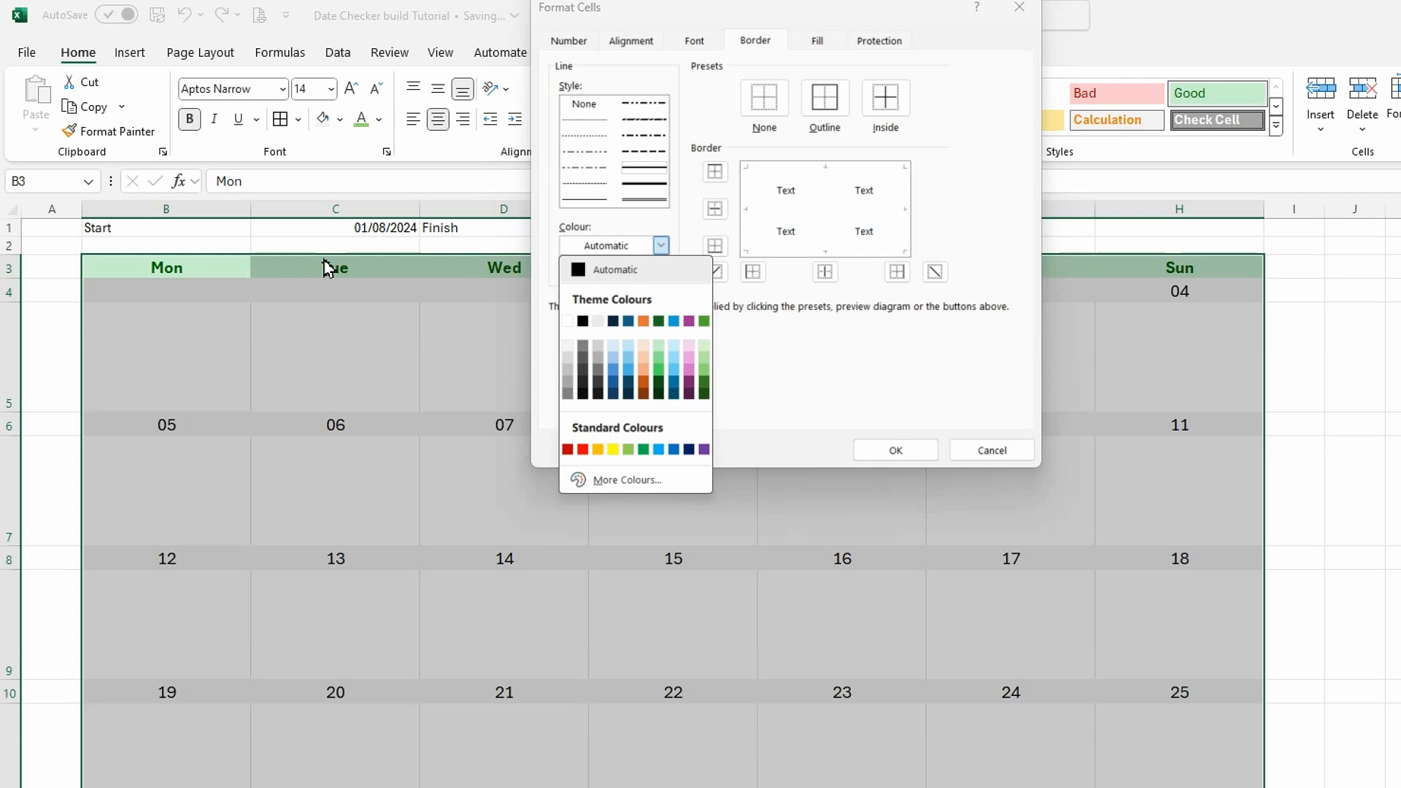
pyautogui.click(704, 381)
pyautogui.click(825, 106)
pyautogui.click(902, 111)
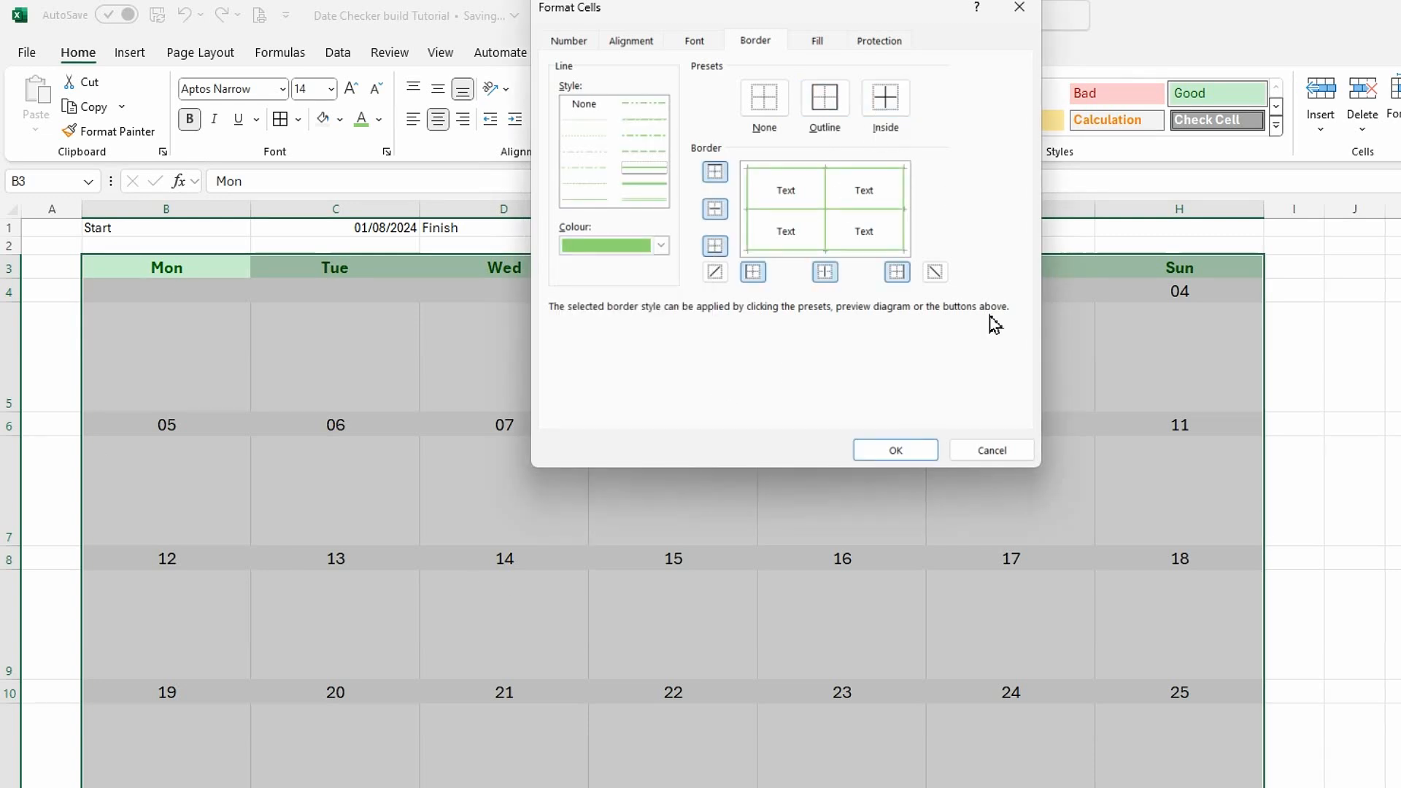
pyautogui.click(921, 453)
pyautogui.click(1335, 363)
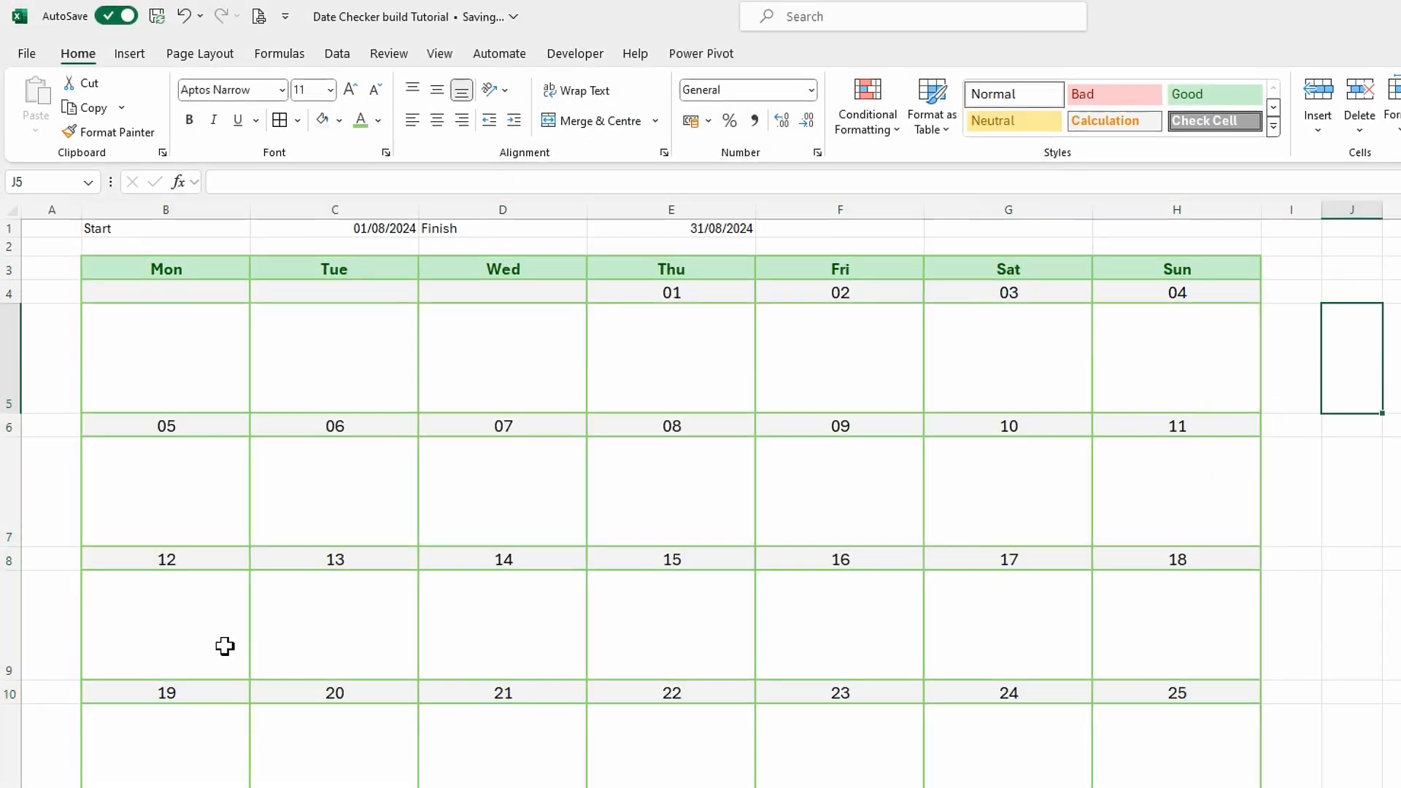
# Copy the test formula from F2 of Date Checker Activity Support into B5 of Date Checker Selected Month.
pyautogui.click(181, 361)
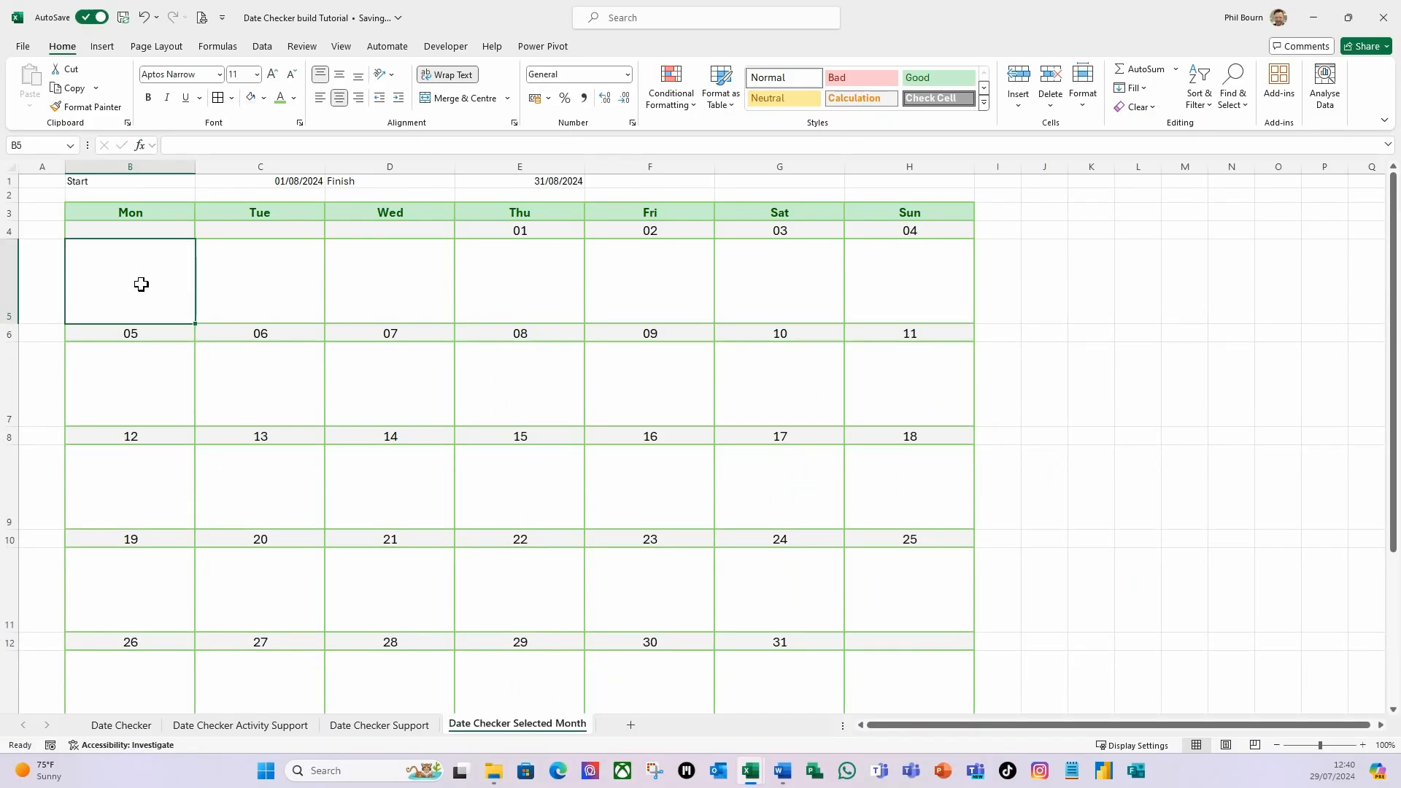
pyautogui.click(282, 730)
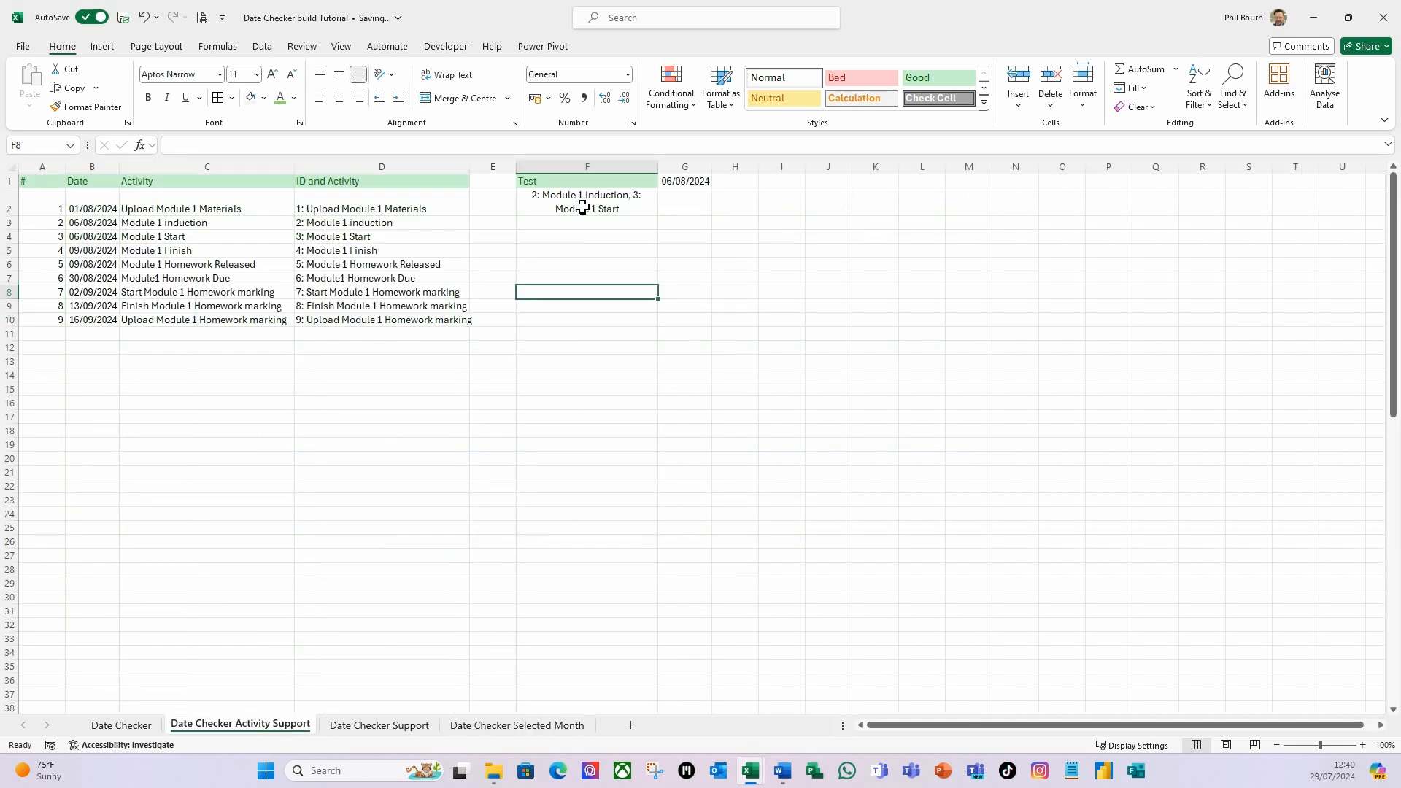
pyautogui.click(583, 208)
pyautogui.moveTo(716, 145); pyautogui.dragTo(170, 145)
pyautogui.hotkey('ctrl', 'c')
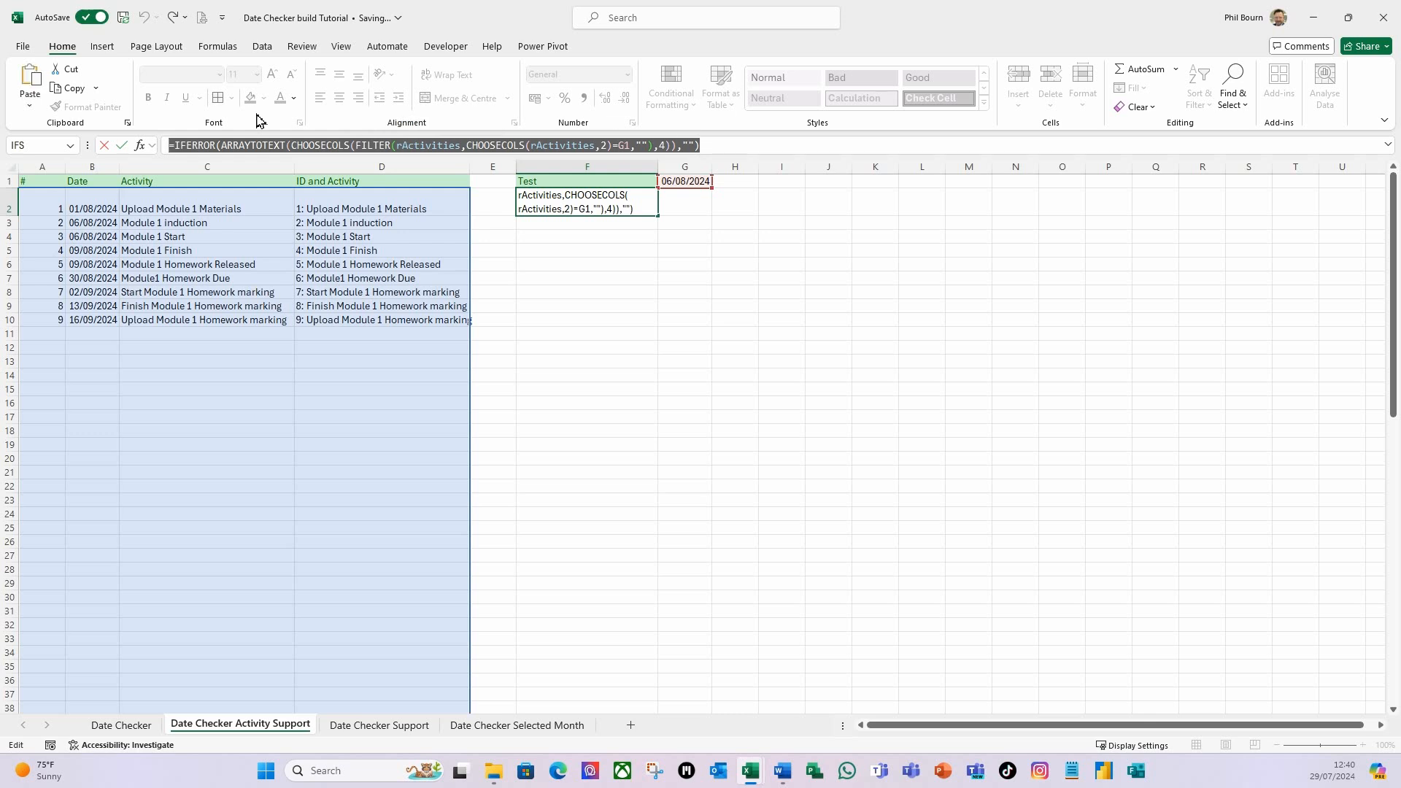
pyautogui.press('Escape')
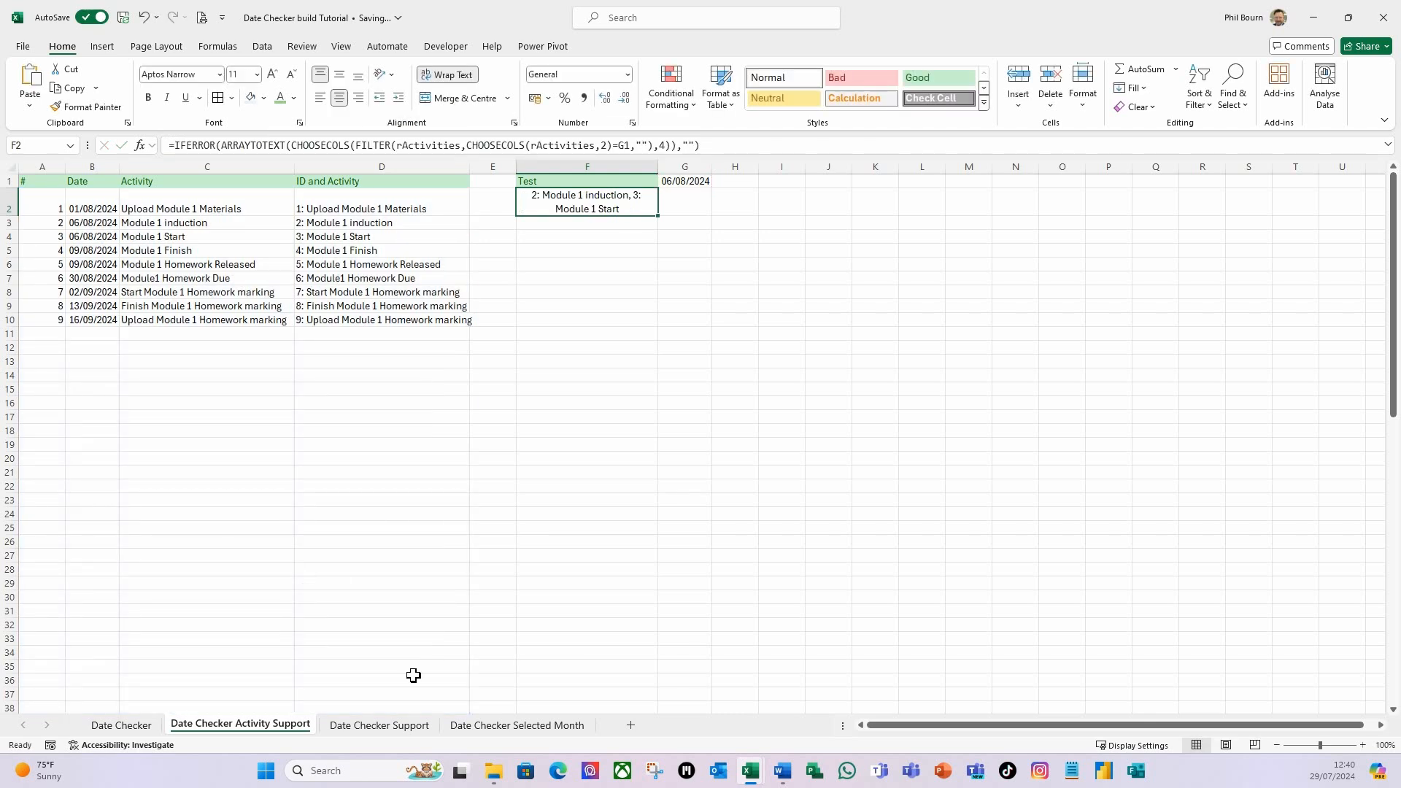
pyautogui.click(536, 728)
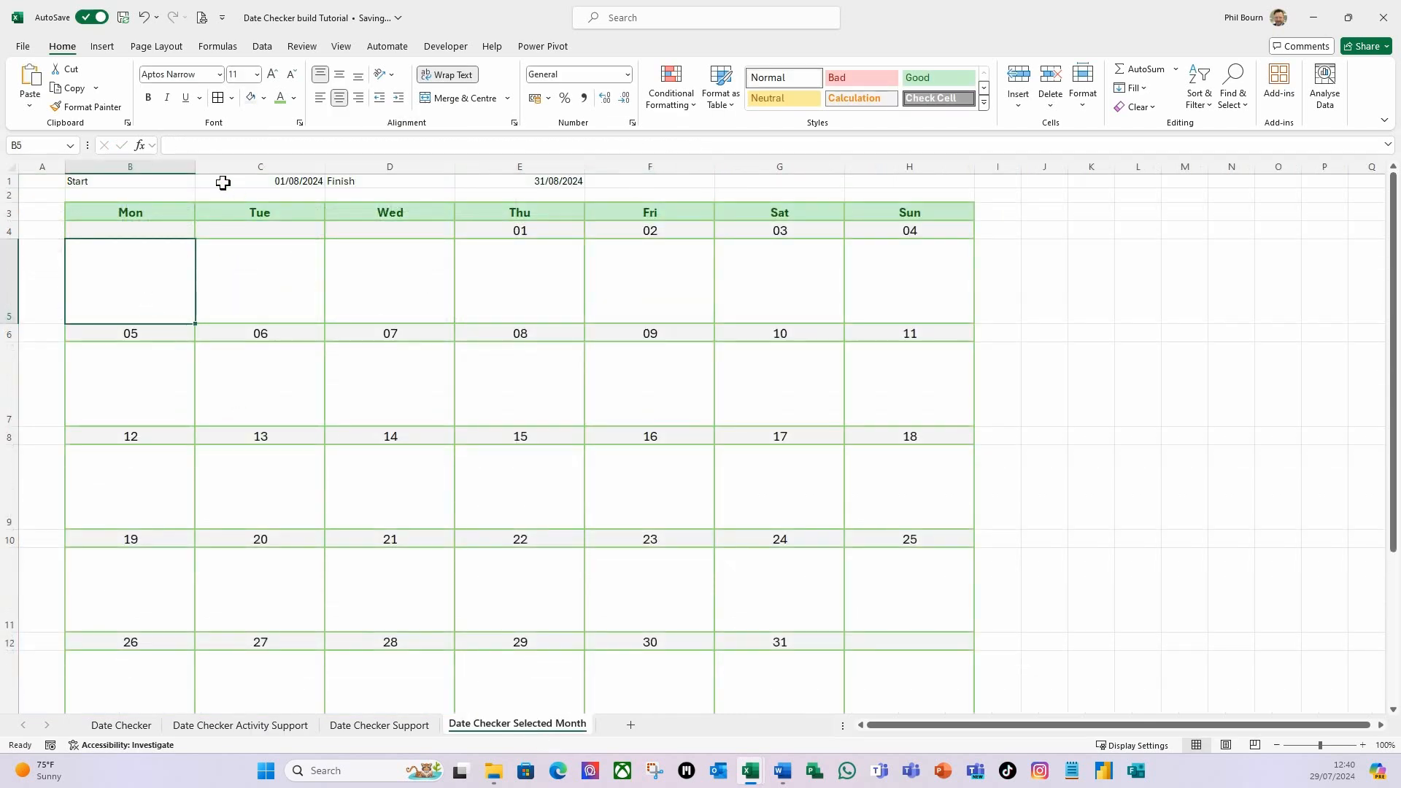
pyautogui.click(218, 148)
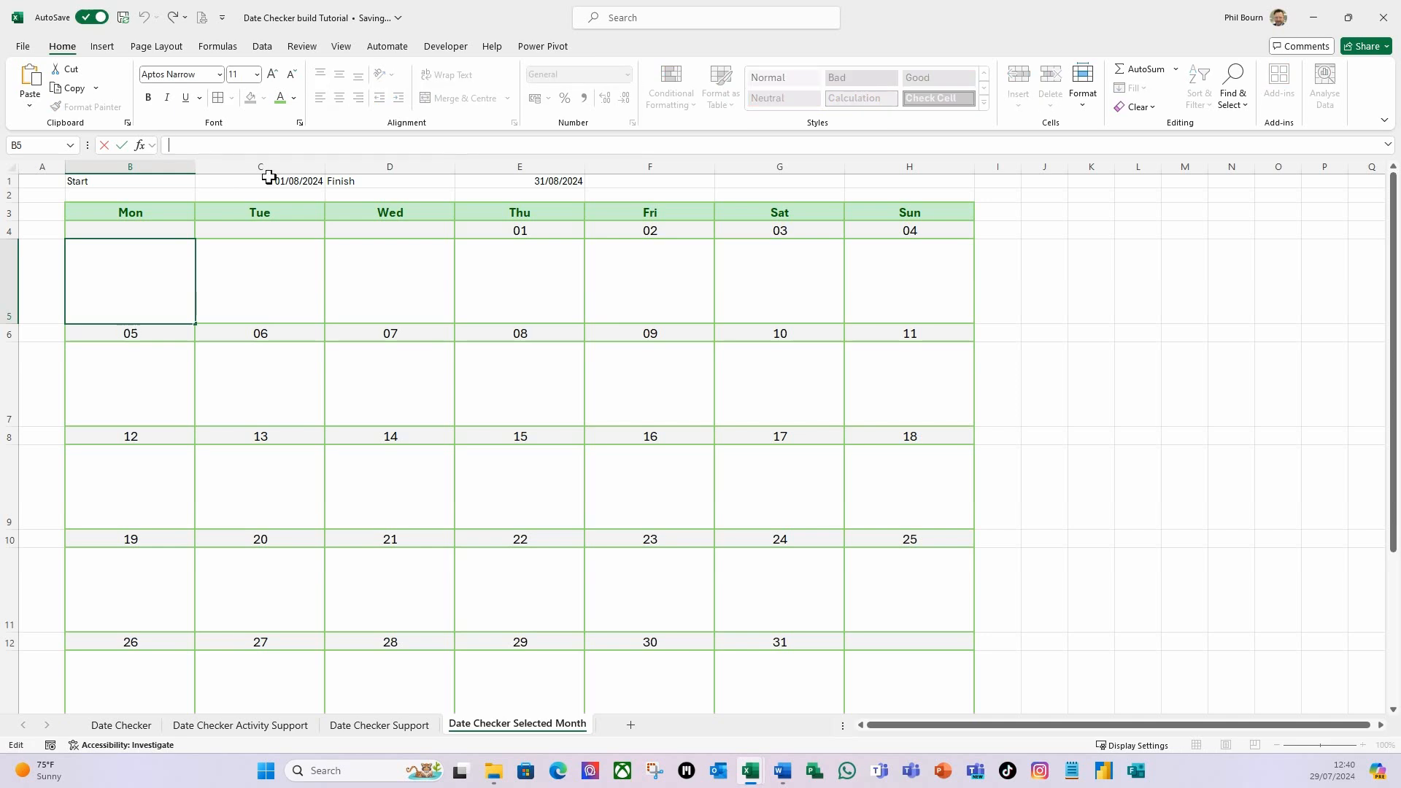
pyautogui.hotkey('ctrl', 'v')
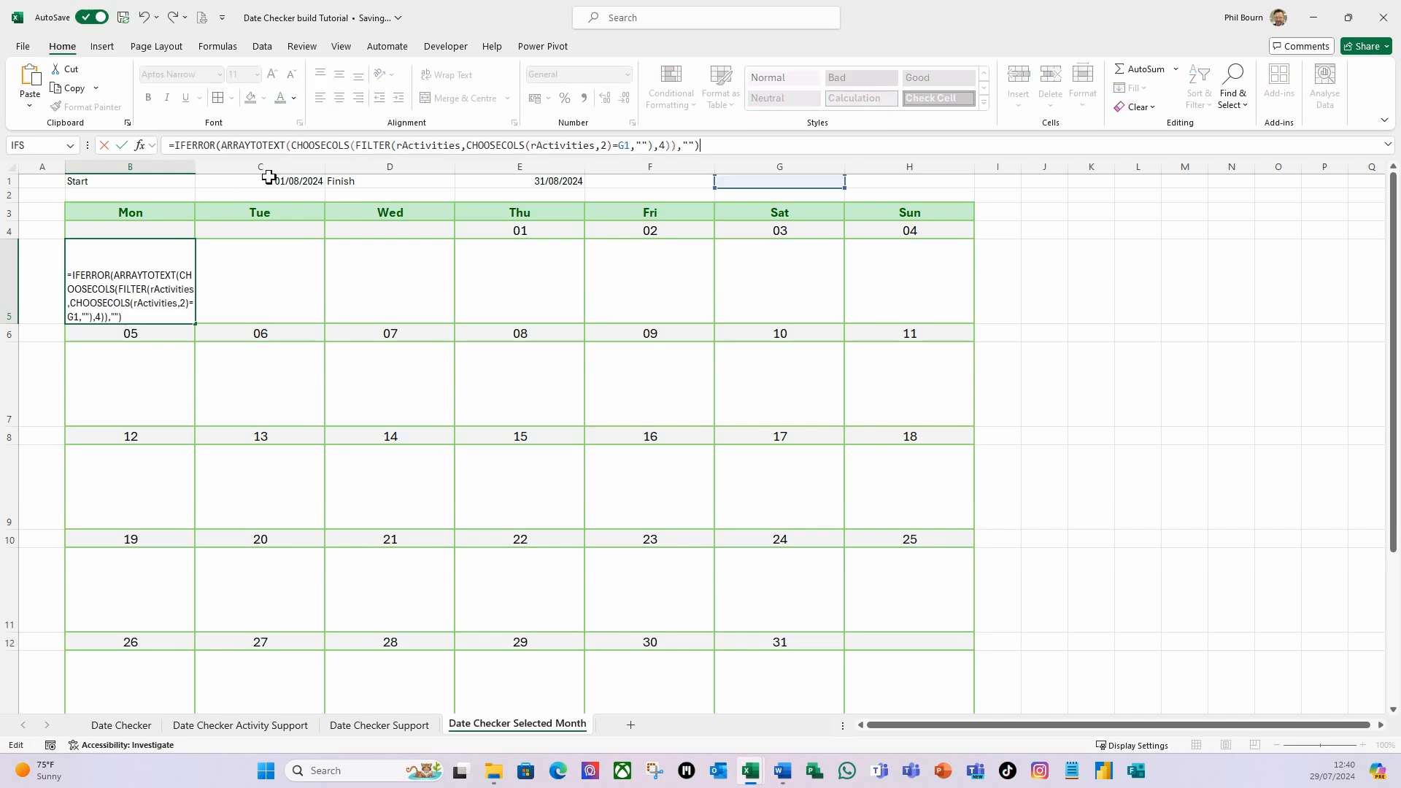
pyautogui.press('Return')
# Wrap B5's formula in an IF that tests B4<>"" and otherwise returns "".
pyautogui.click(130, 278)
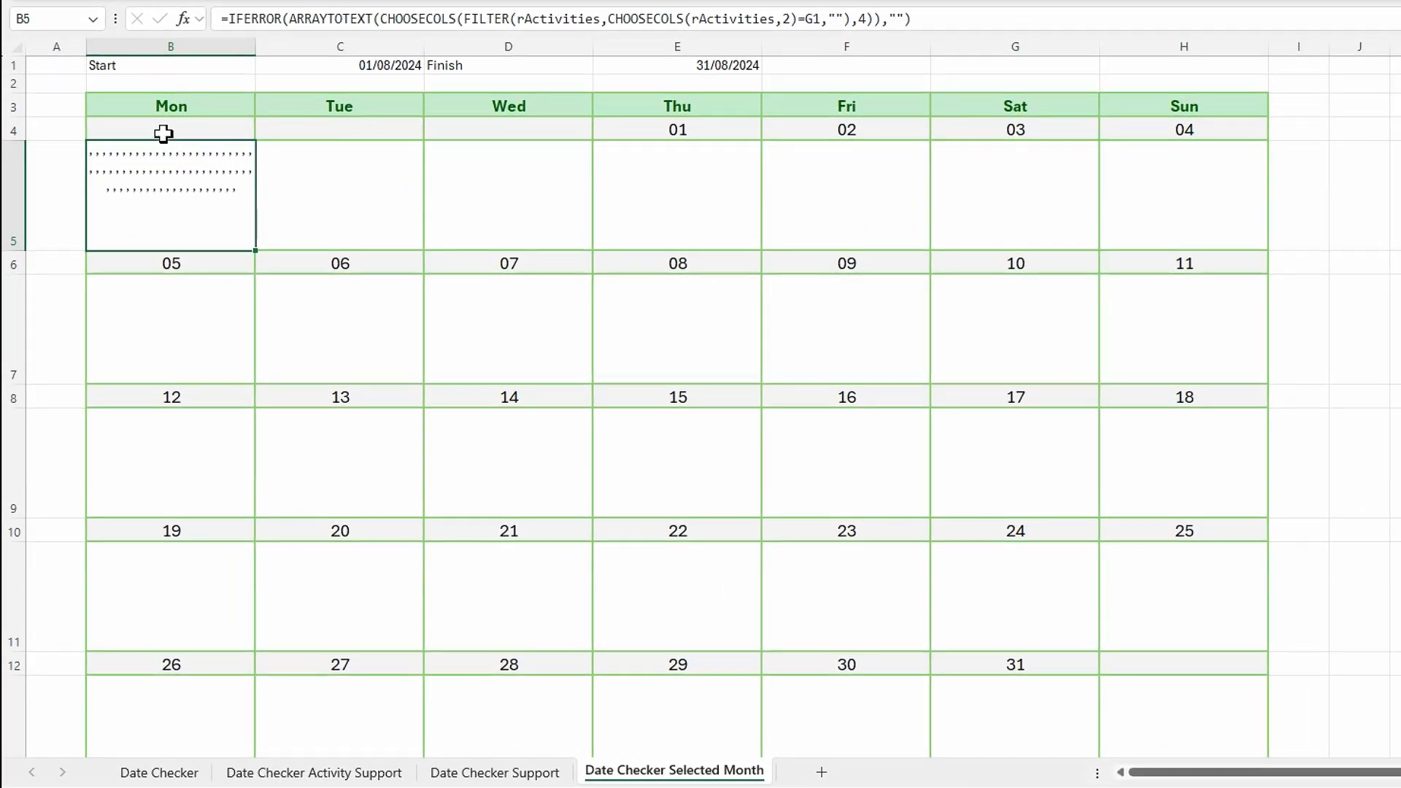
pyautogui.click(231, 20)
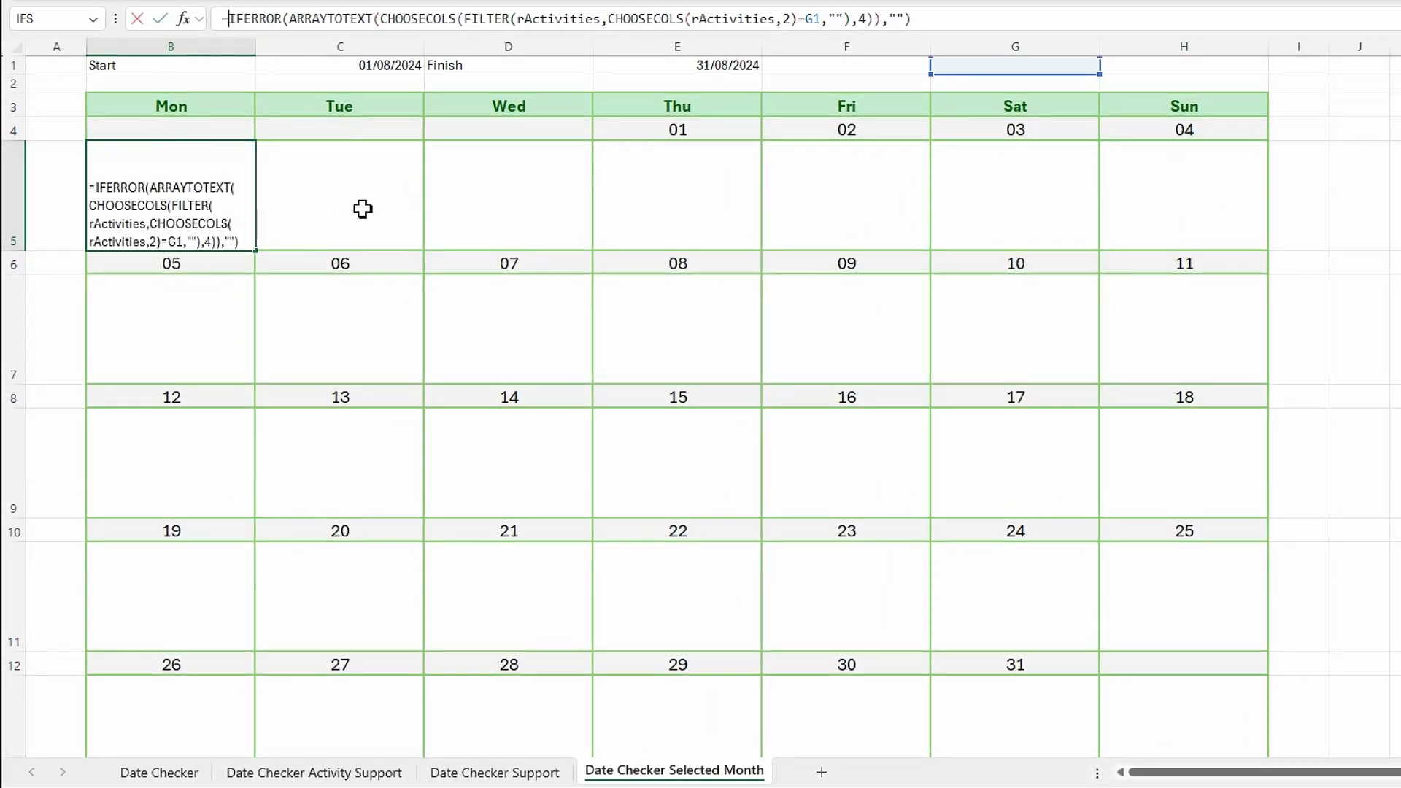
pyautogui.write('if')
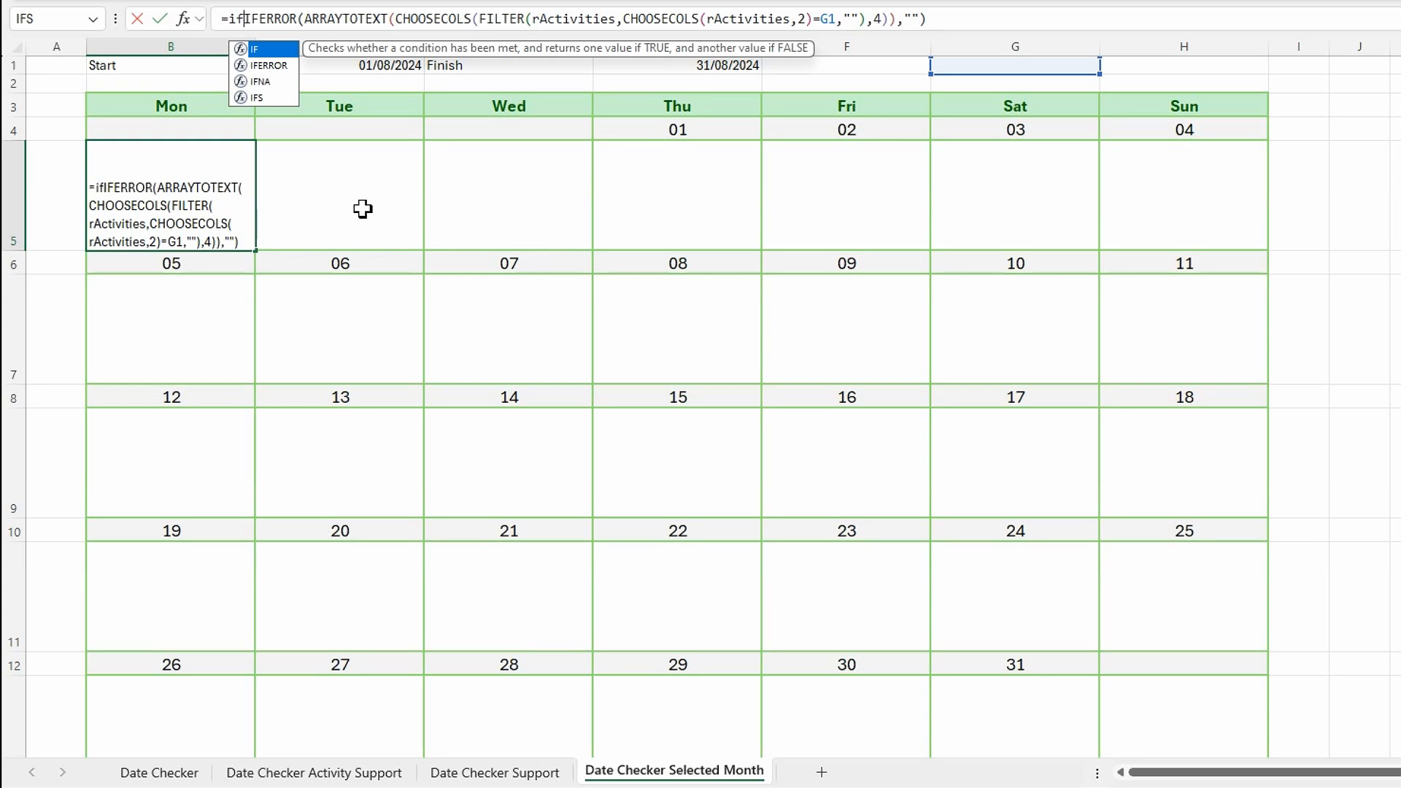
pyautogui.write('(')
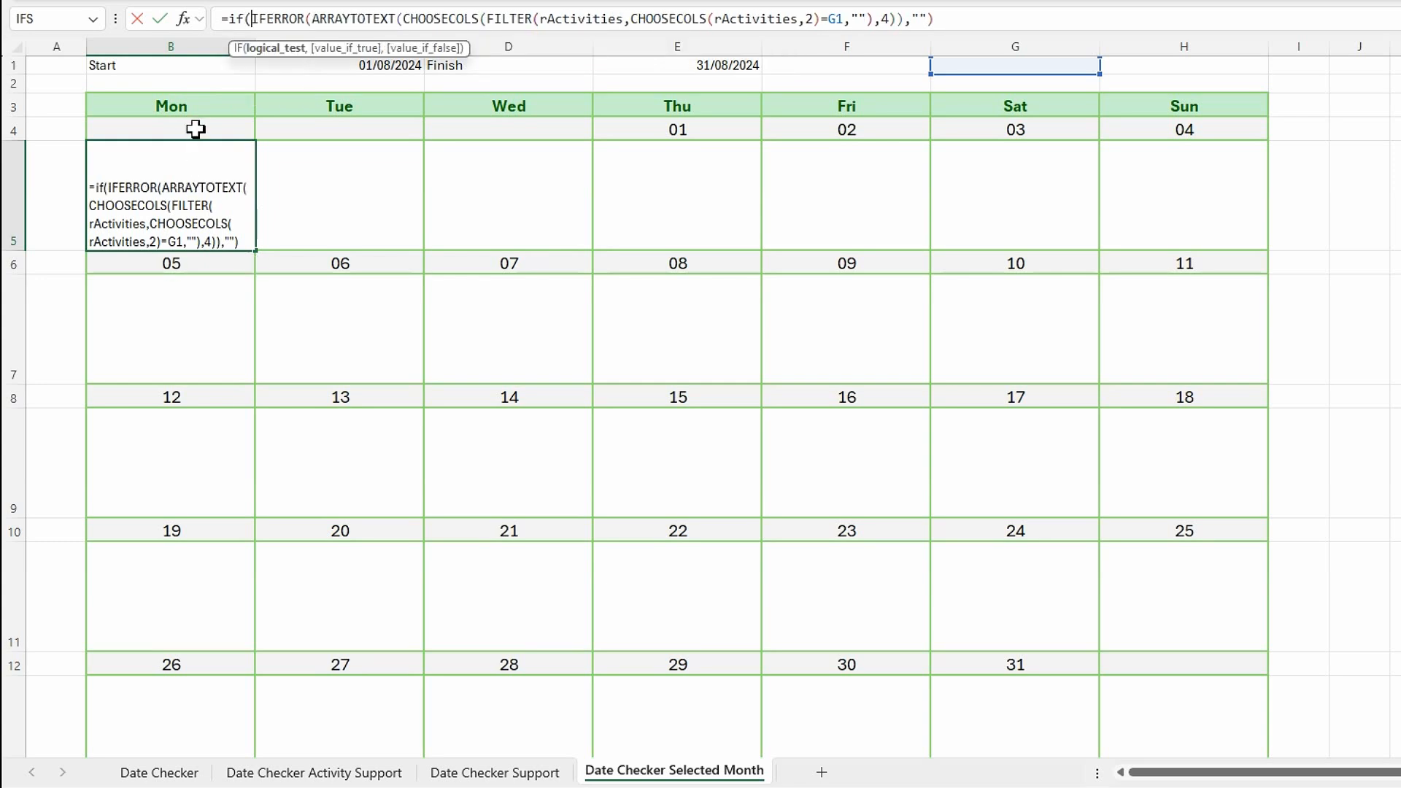
pyautogui.click(194, 129)
pyautogui.write('<>""')
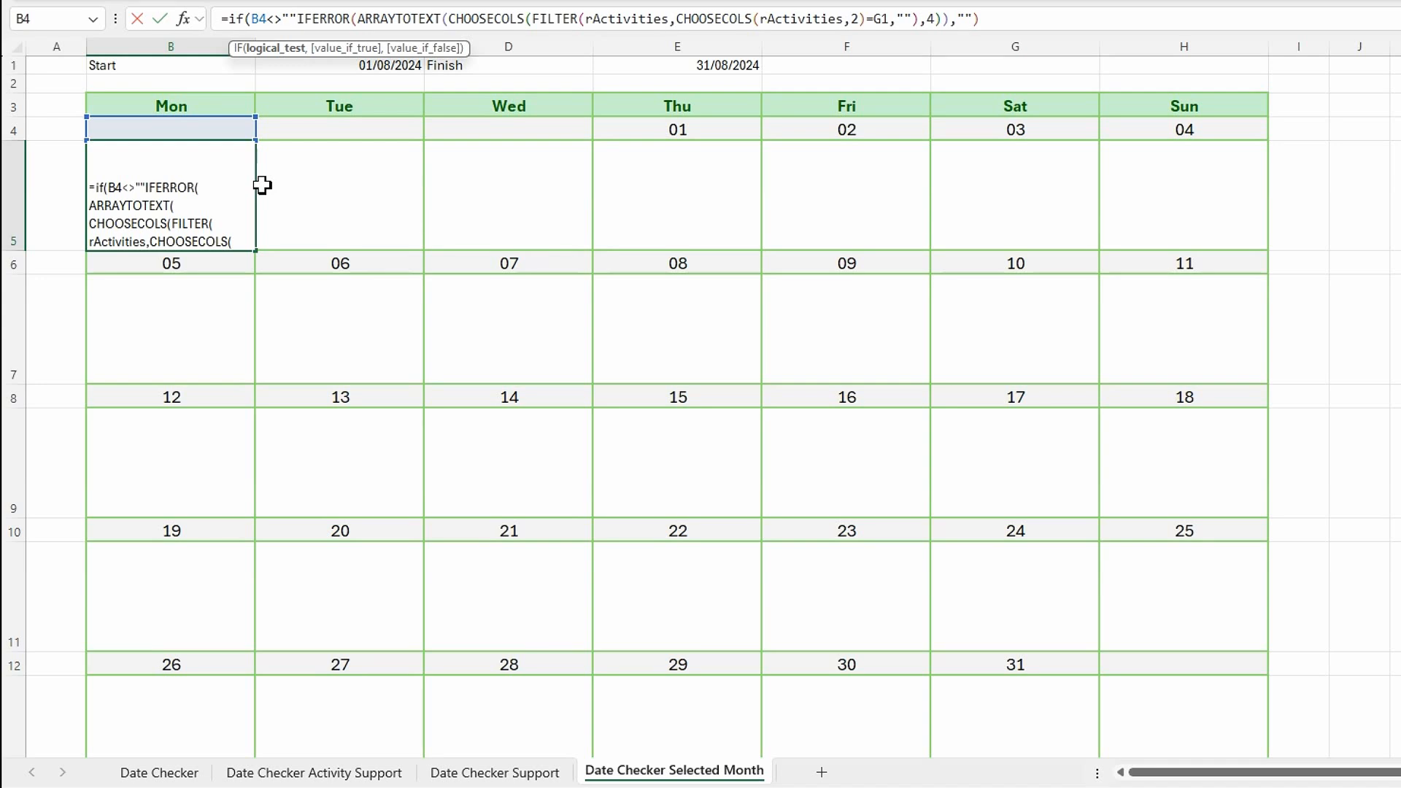
pyautogui.write(',')
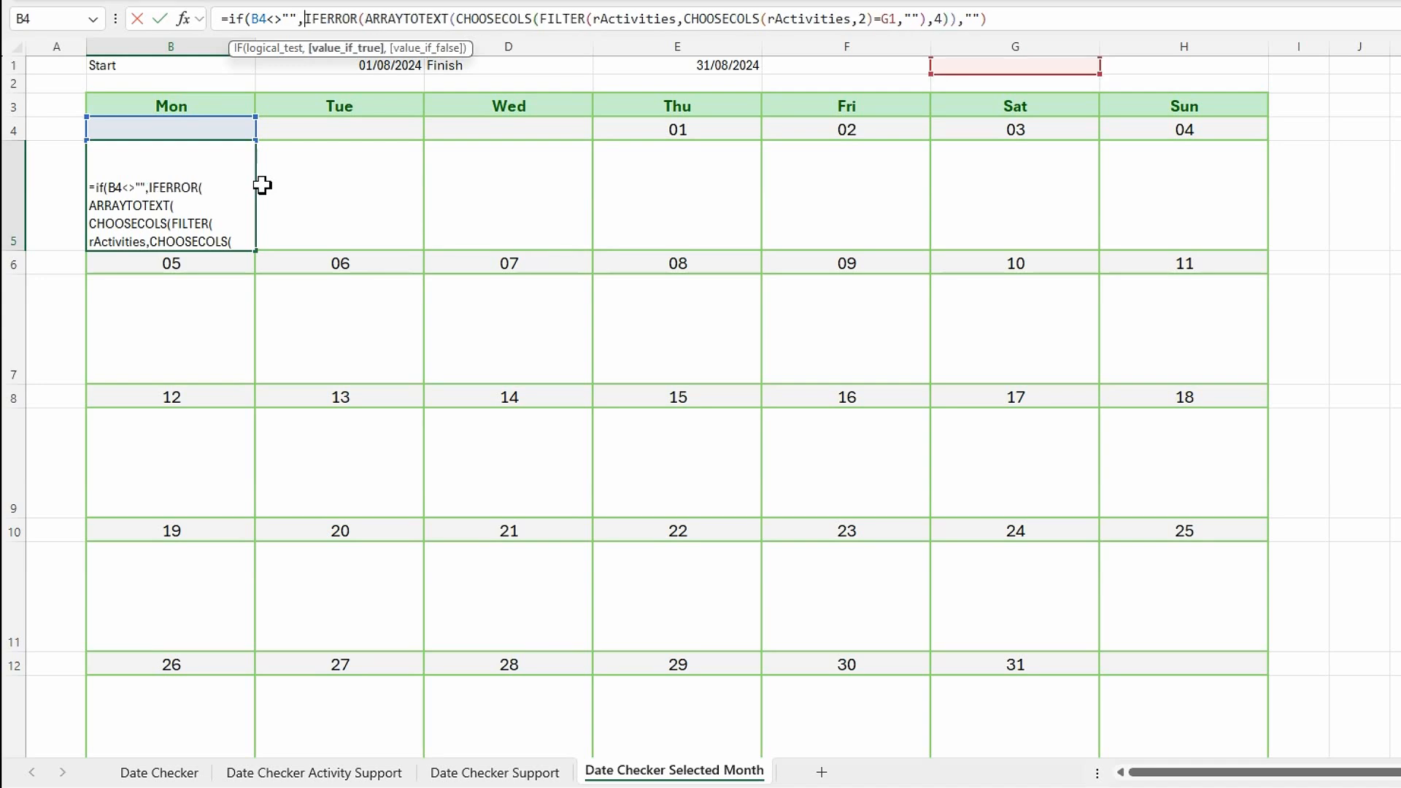
pyautogui.click(994, 21)
pyautogui.write(',')
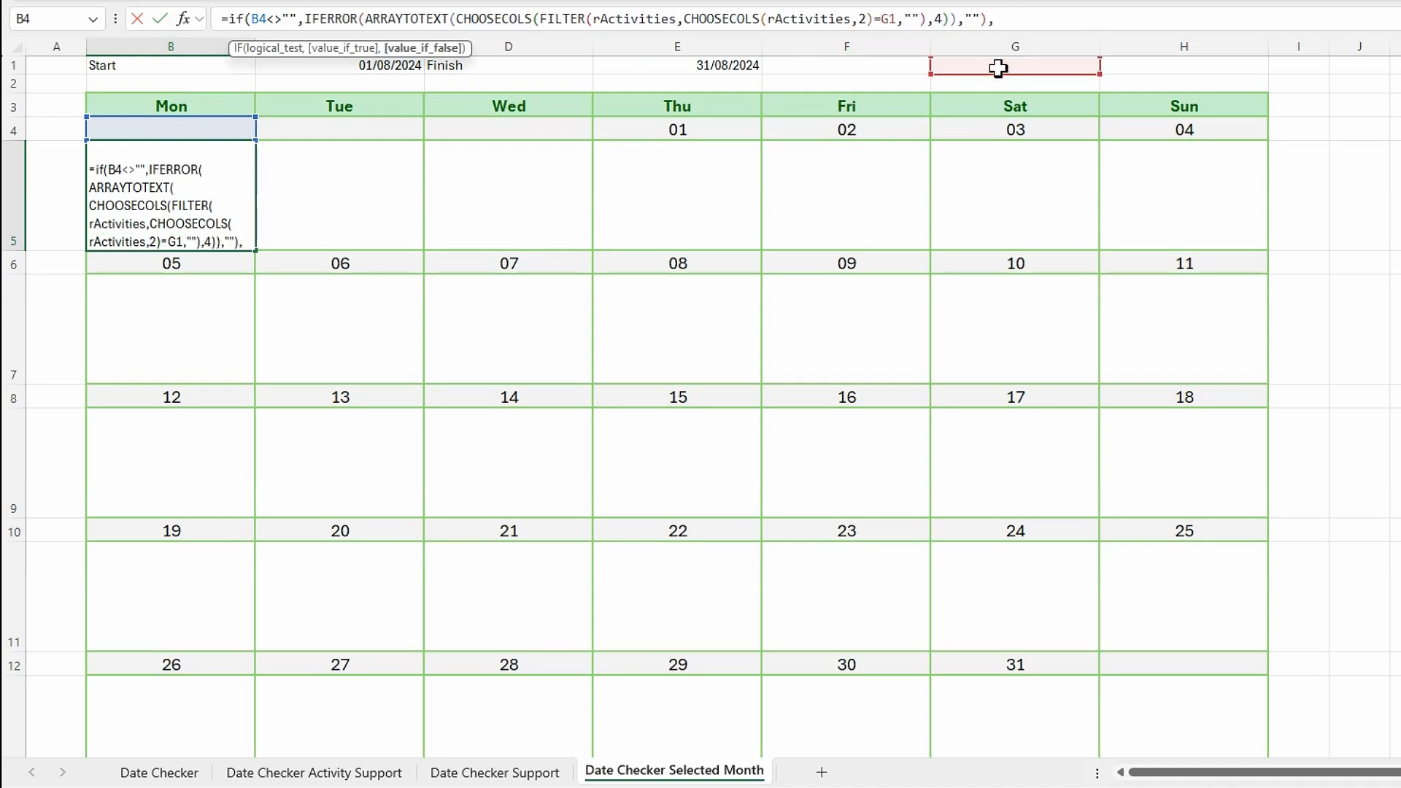
pyautogui.write('"")')
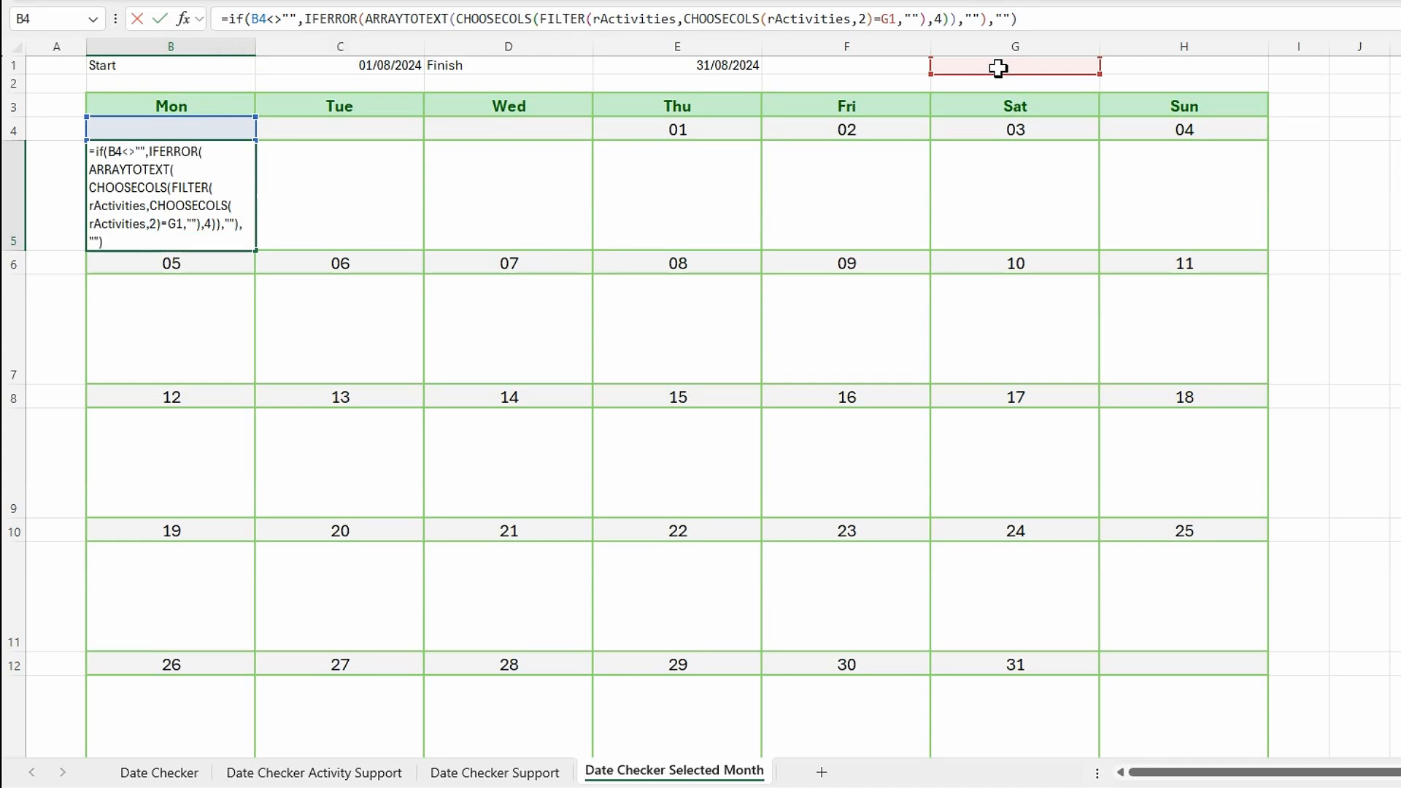
pyautogui.press('Return')
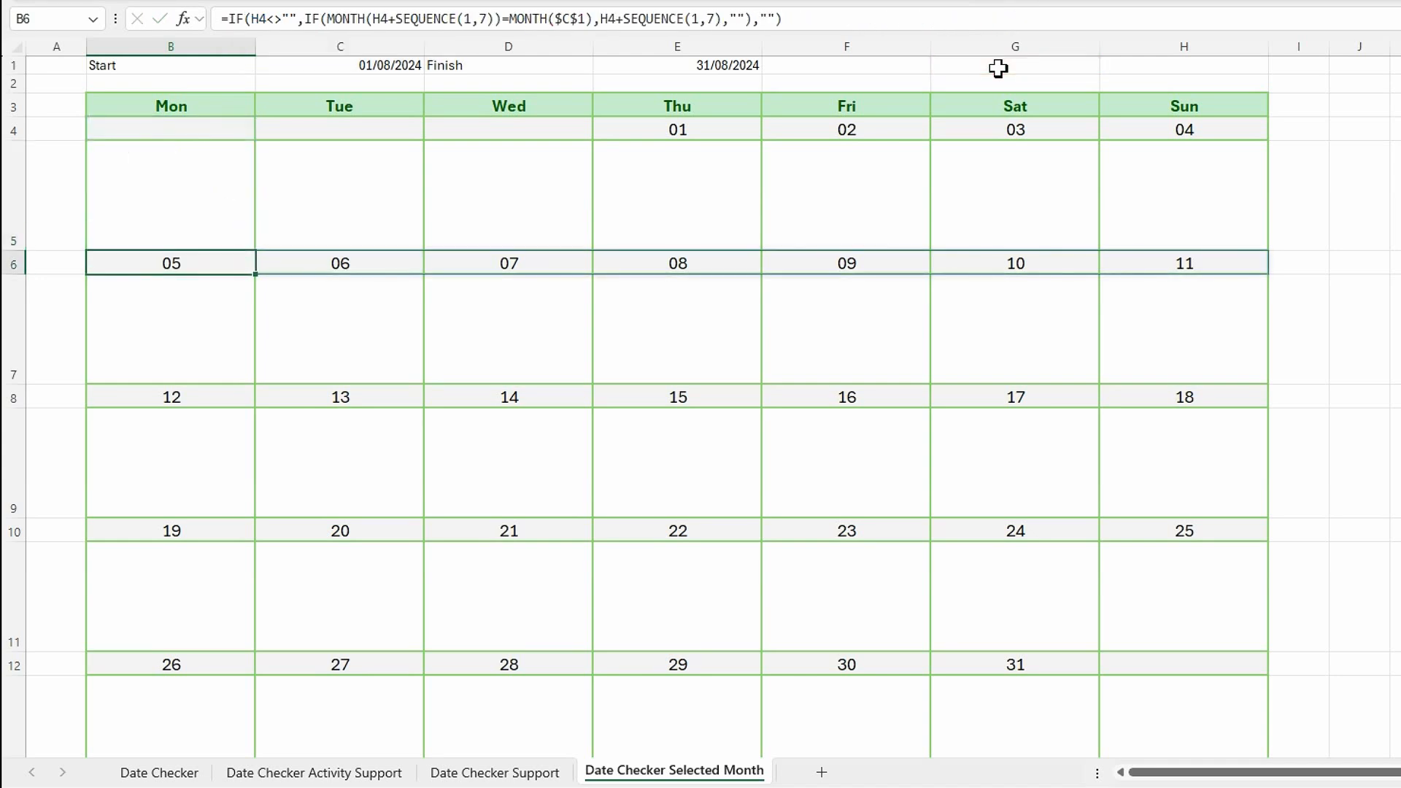
# Try to copy B5's formula across C5:H5 and clear the pasted cells.
pyautogui.click(190, 198)
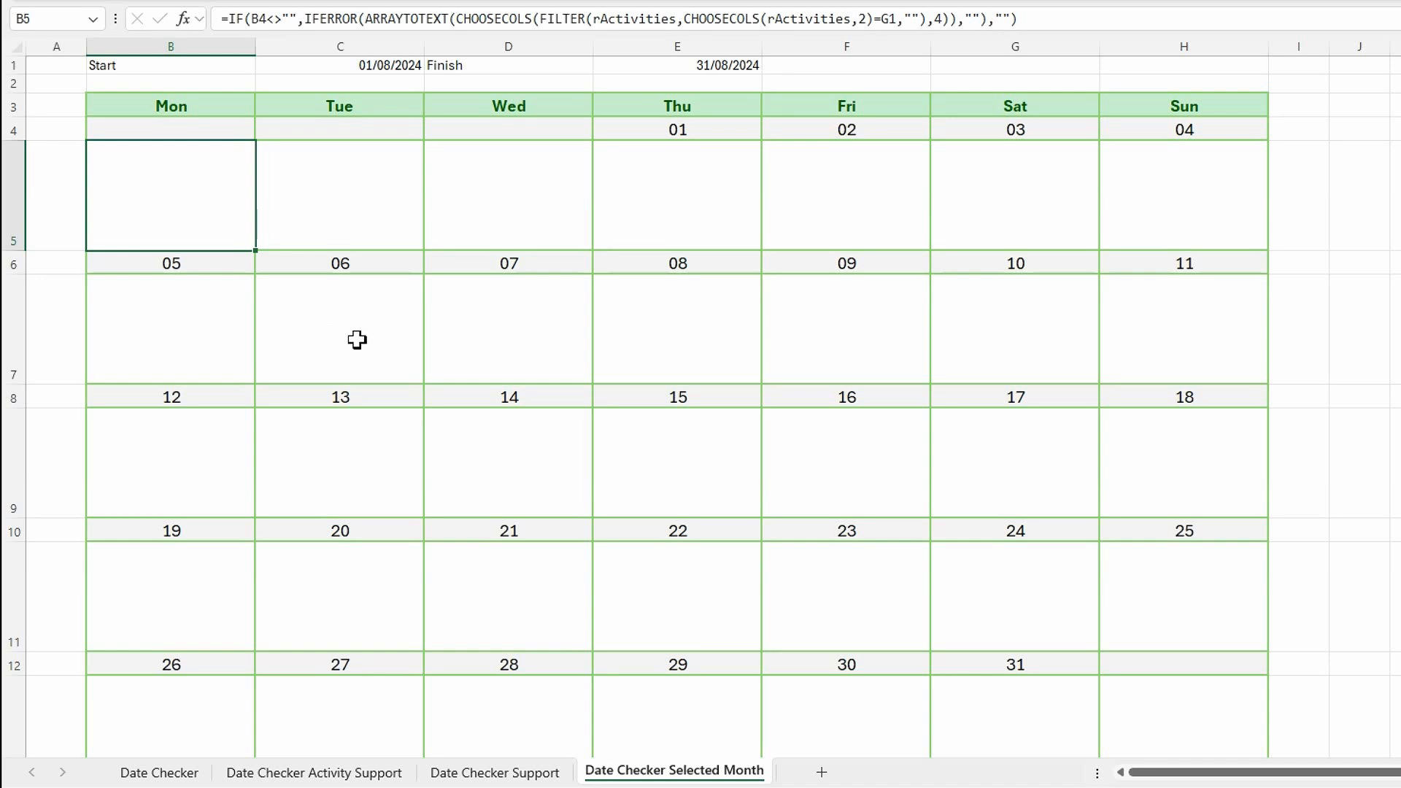
pyautogui.moveTo(319, 202); pyautogui.dragTo(1135, 207)
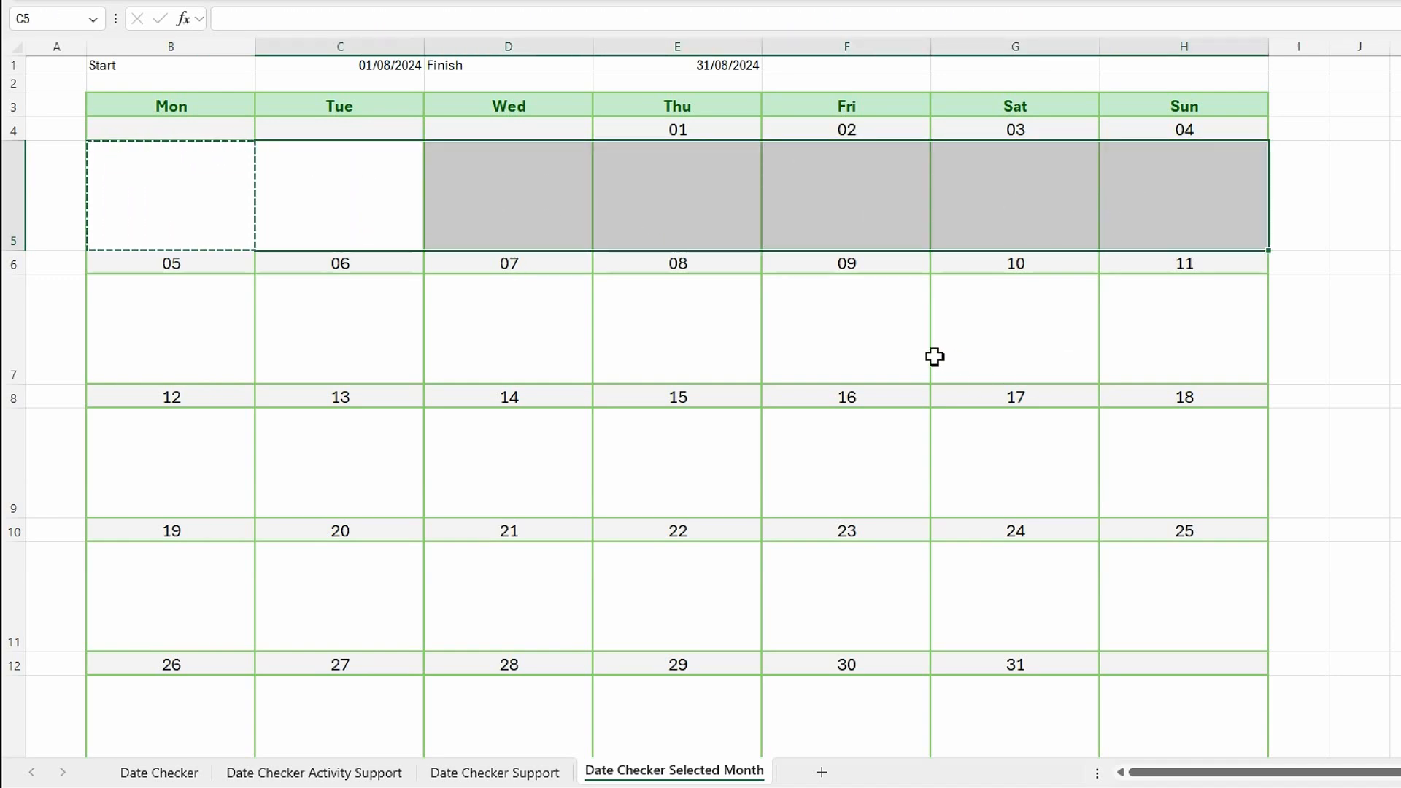
pyautogui.hotkey('ctrl', 'v')
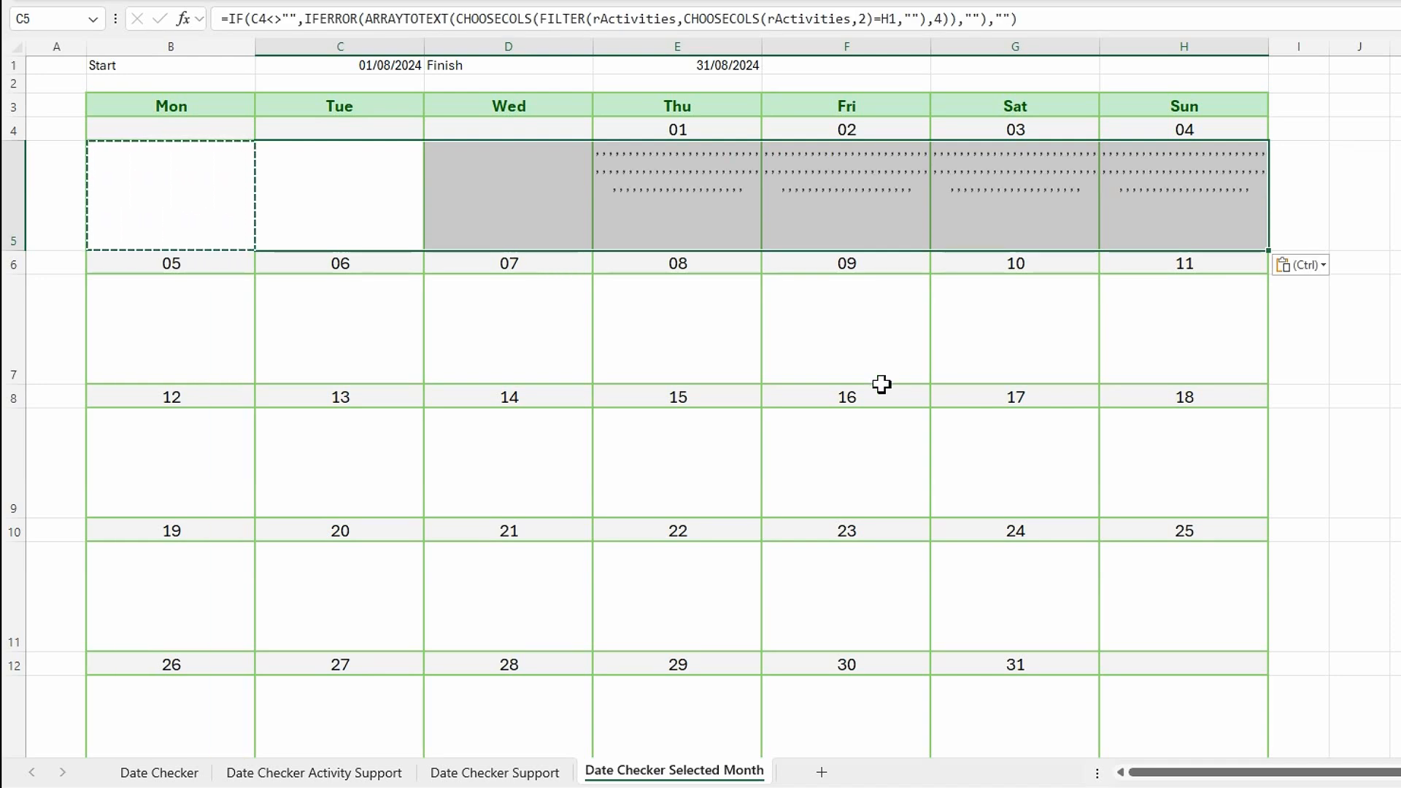
pyautogui.press('Delete')
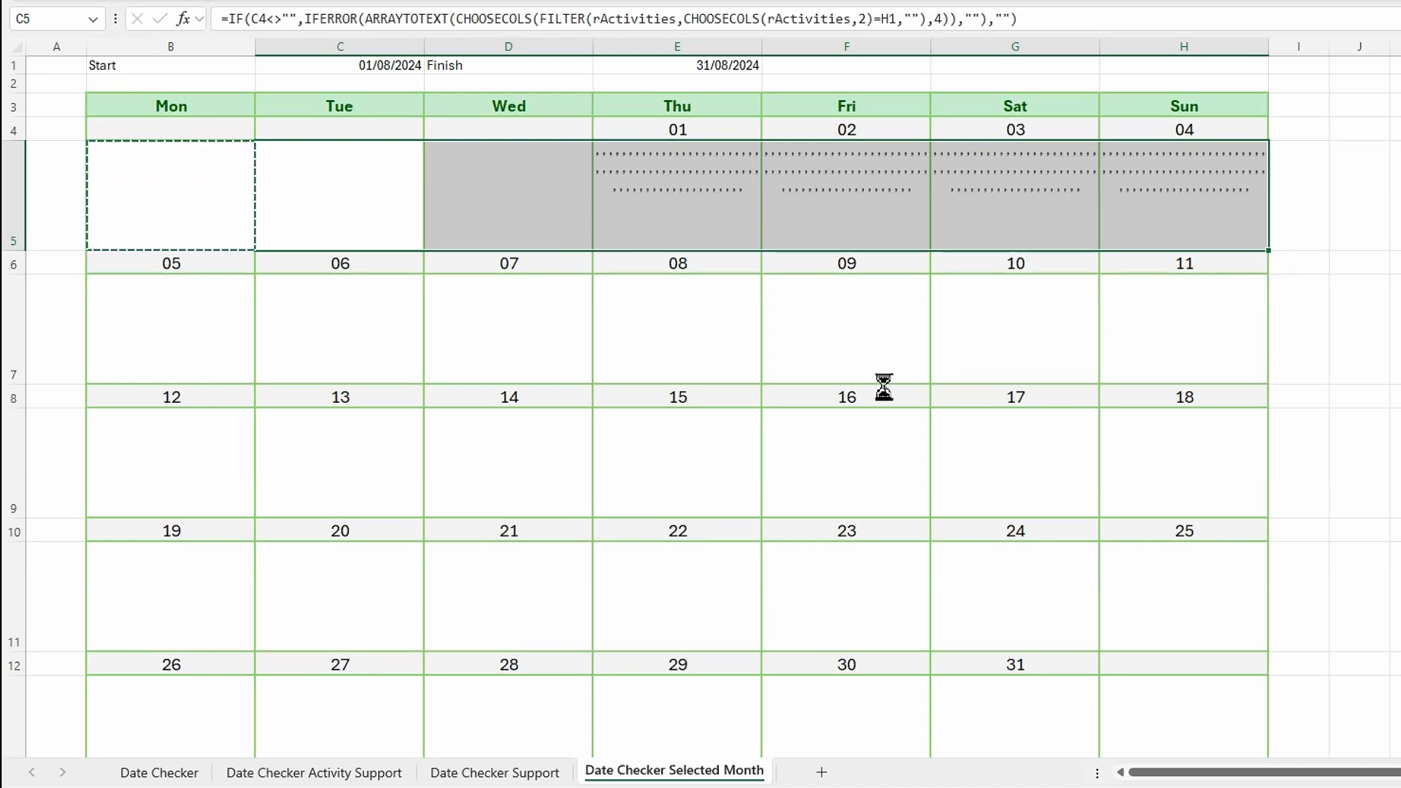
# Replace the G1 reference in B5's FILTER condition with B4.
pyautogui.click(220, 216)
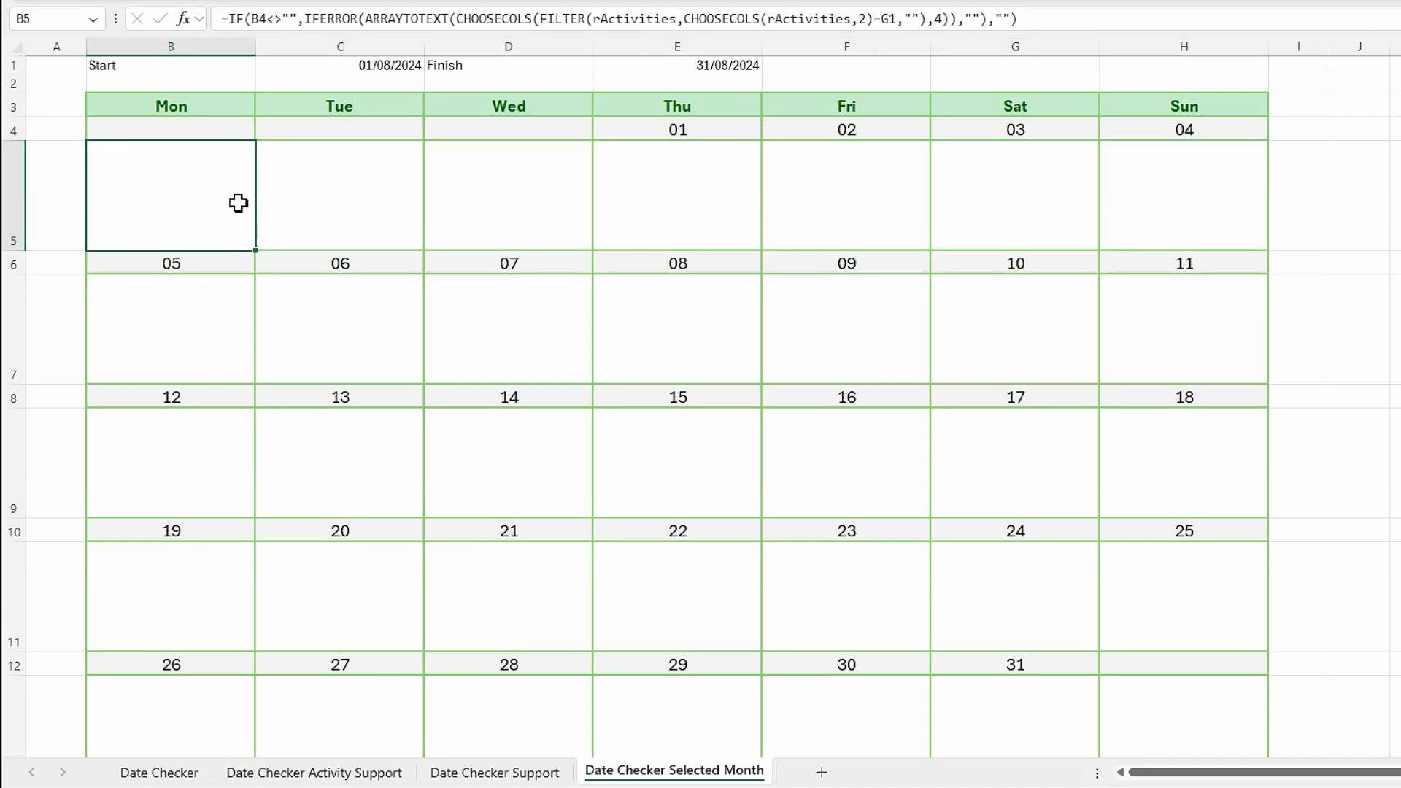
pyautogui.click(900, 18)
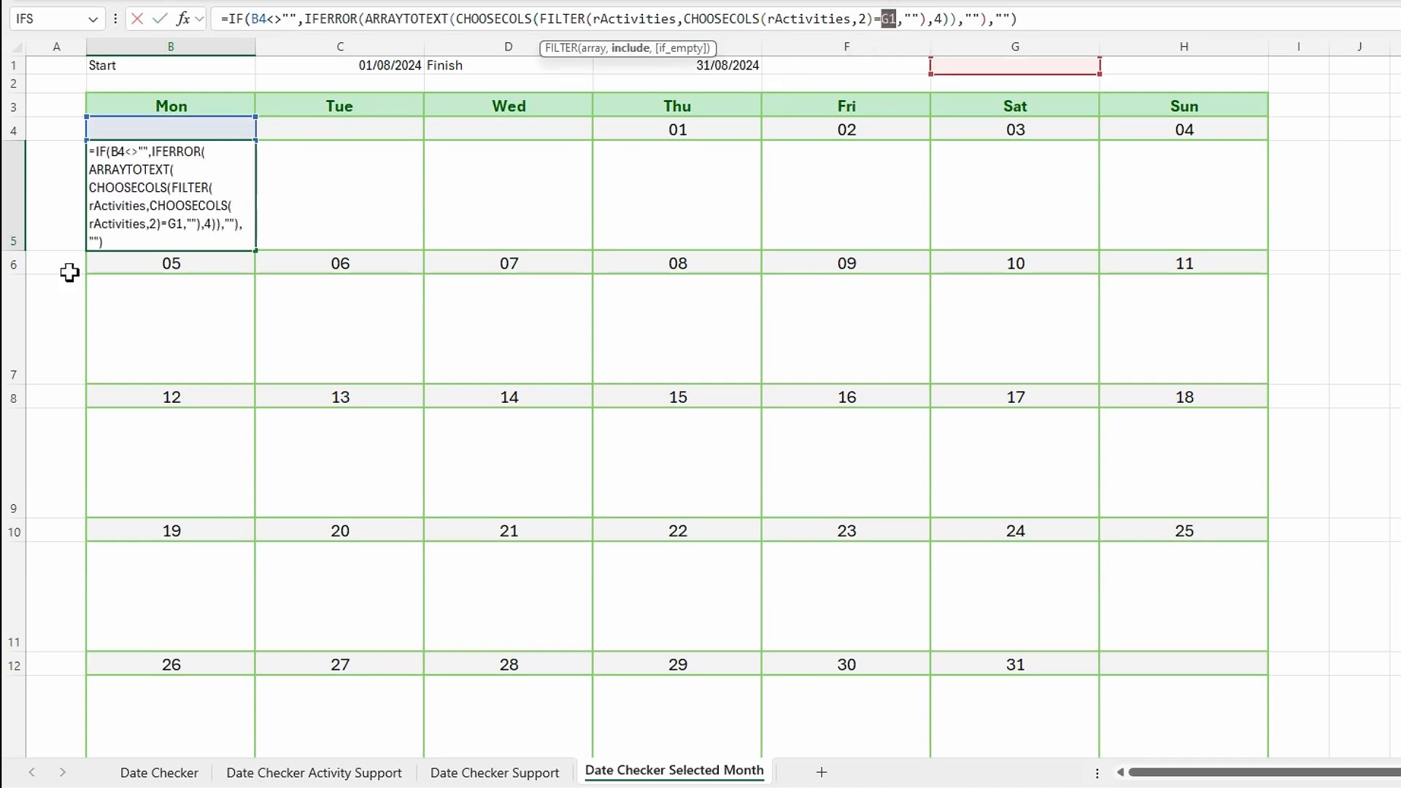
pyautogui.click(166, 128)
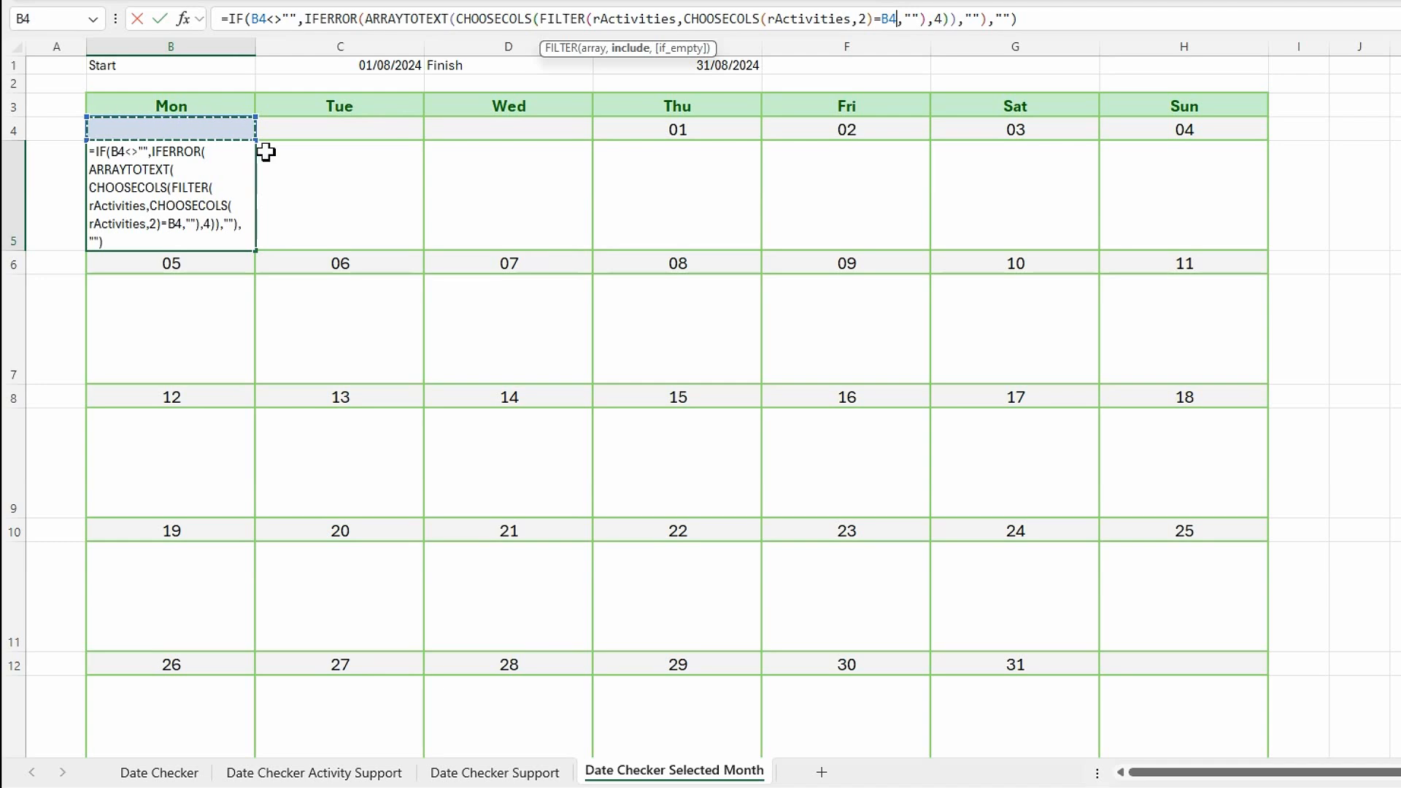
pyautogui.press('Return')
# Copy the activity formula in B5 across the rest of the first week, C5:H5.
pyautogui.click(200, 227)
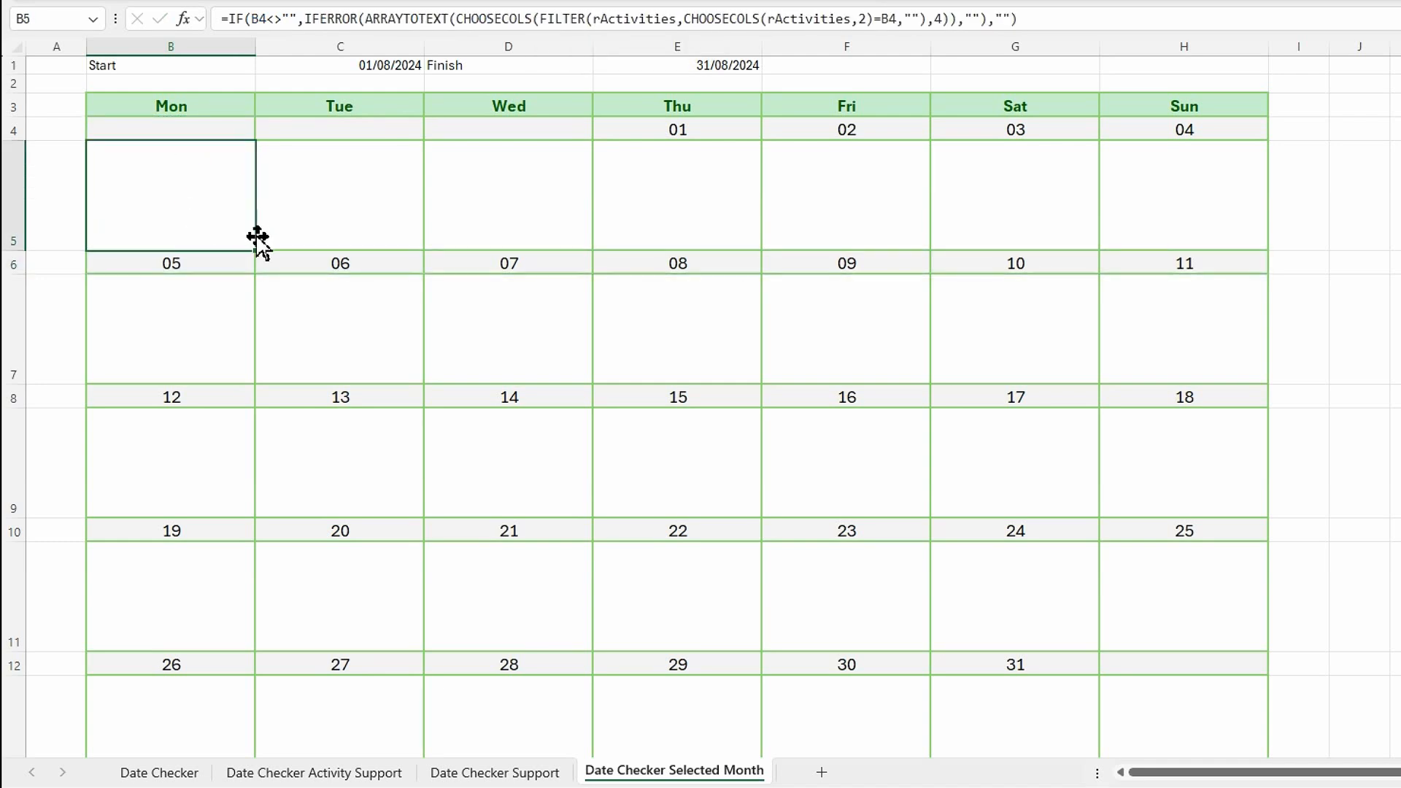
pyautogui.hotkey('ctrl', 'c')
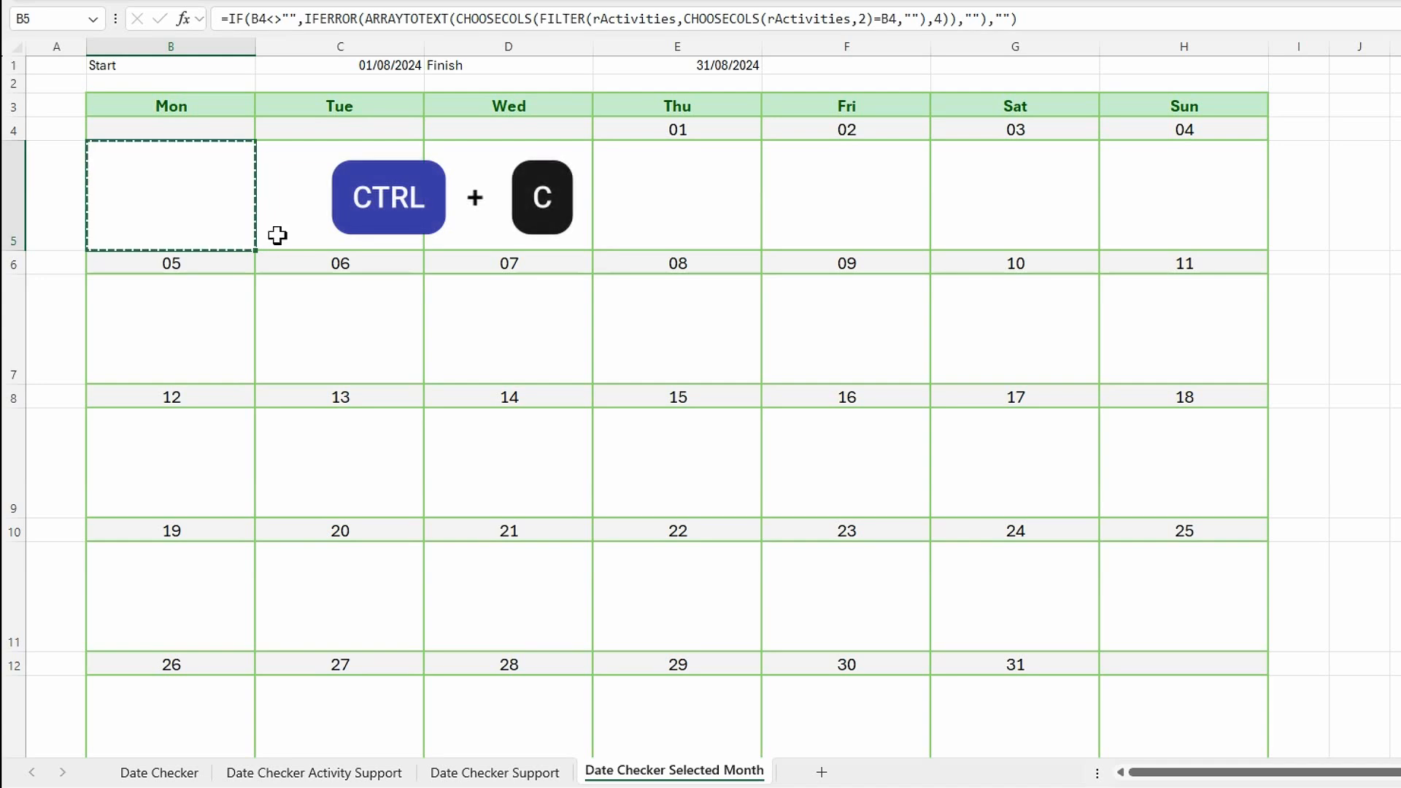
pyautogui.moveTo(297, 178); pyautogui.dragTo(1153, 182)
pyautogui.hotkey('ctrl', 'v')
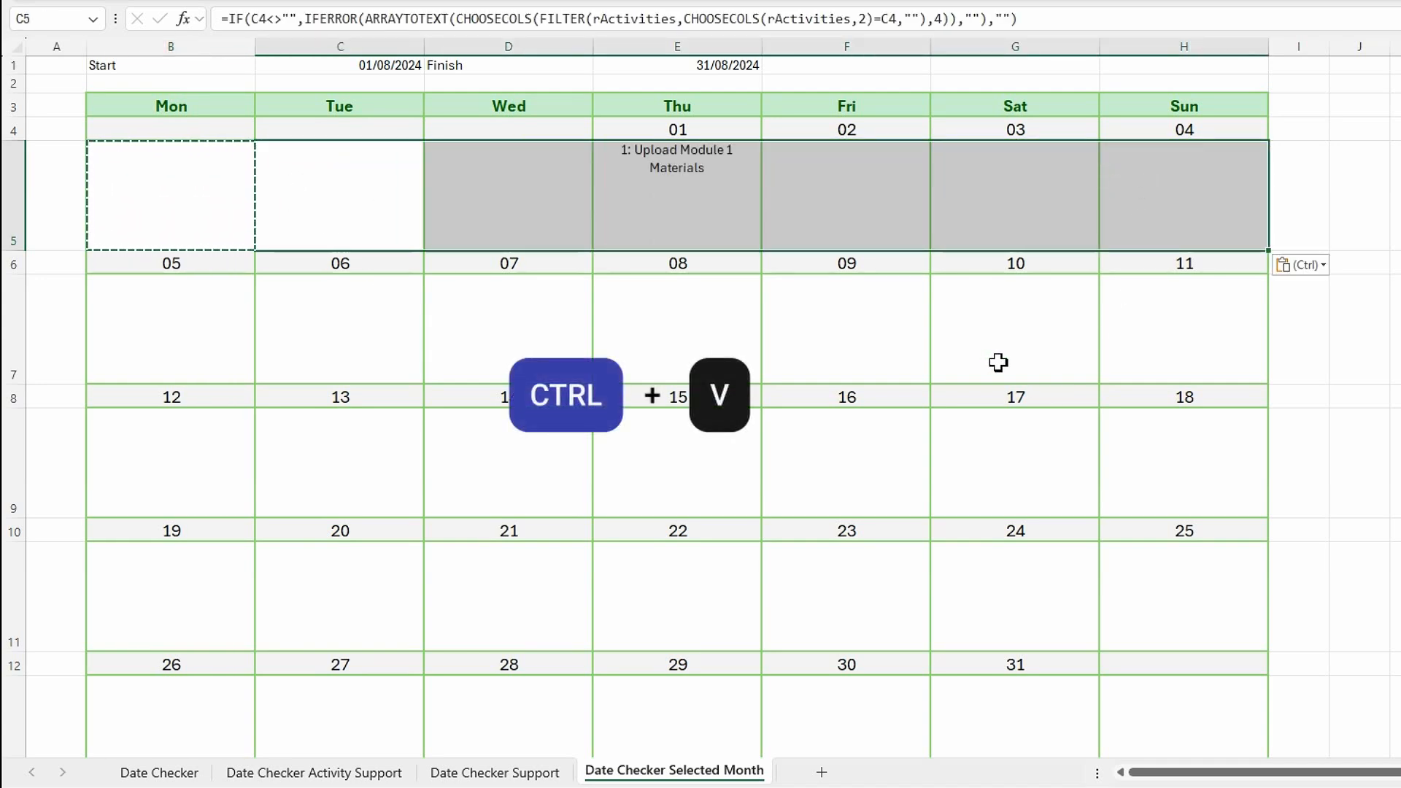
# Paste the same activity formula into columns B to H of rows 7, 9, 11, 13 and 15.
pyautogui.moveTo(194, 326); pyautogui.dragTo(1109, 321)
pyautogui.hotkey('ctrl', 'v')
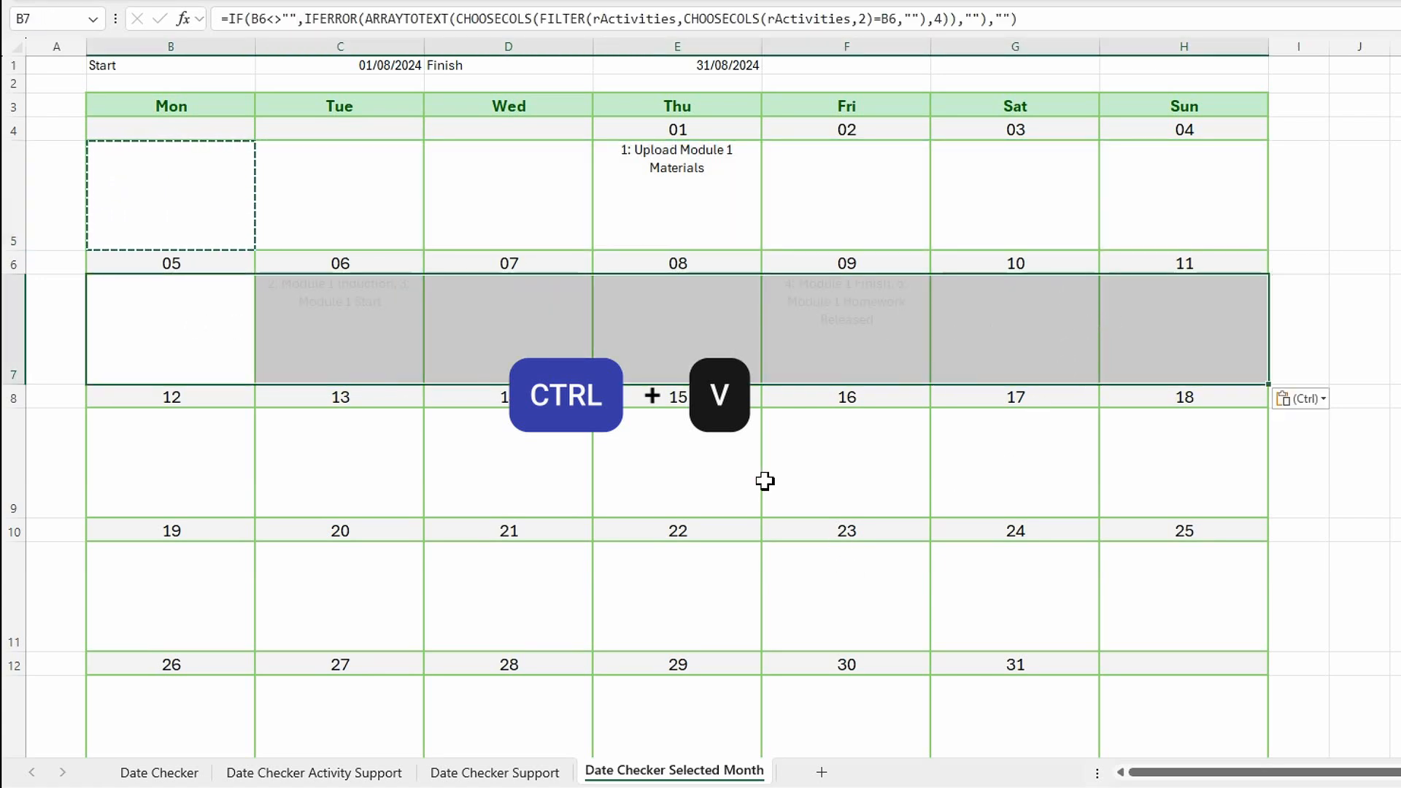
pyautogui.moveTo(182, 476); pyautogui.dragTo(1157, 487)
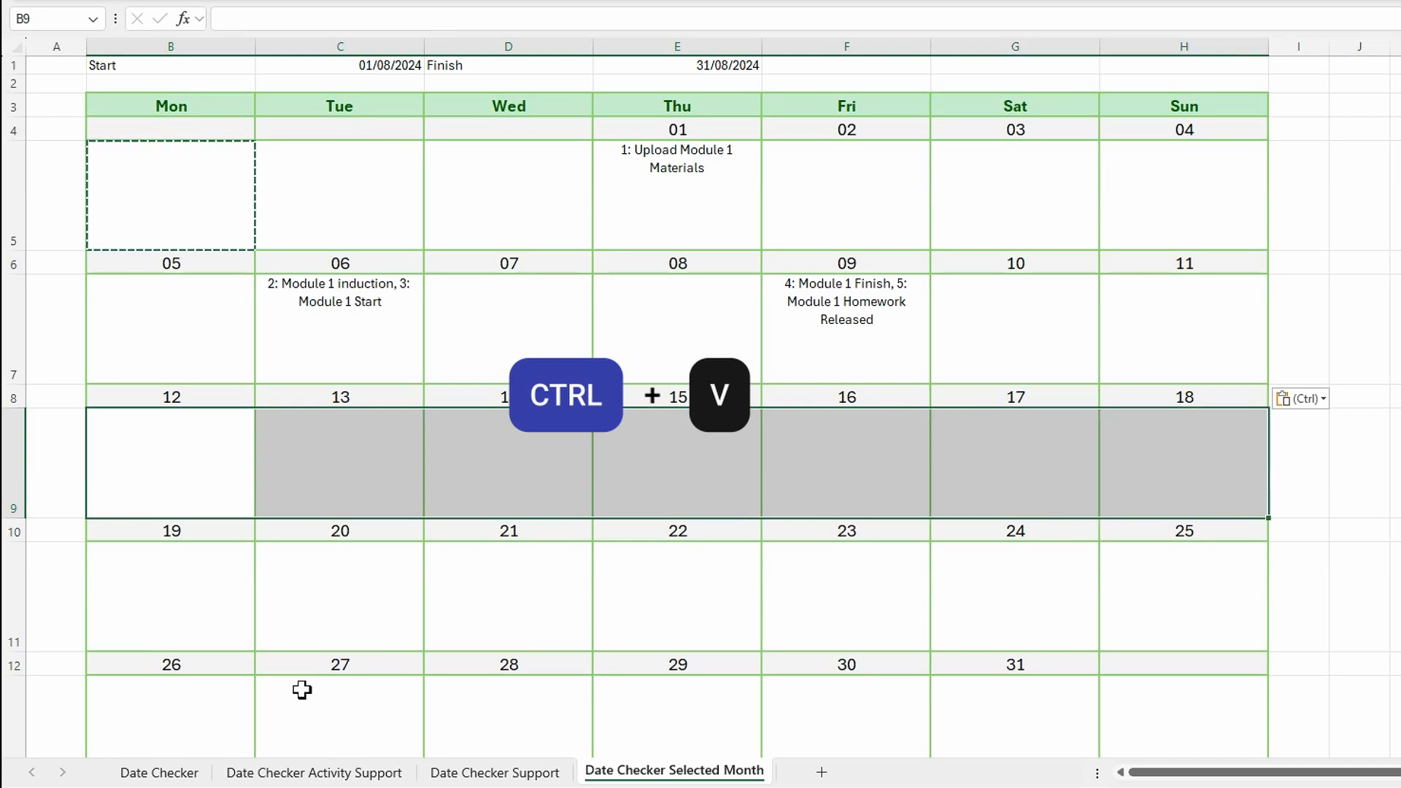
pyautogui.hotkey('ctrl', 'v')
pyautogui.scroll(-1, 360, 499)
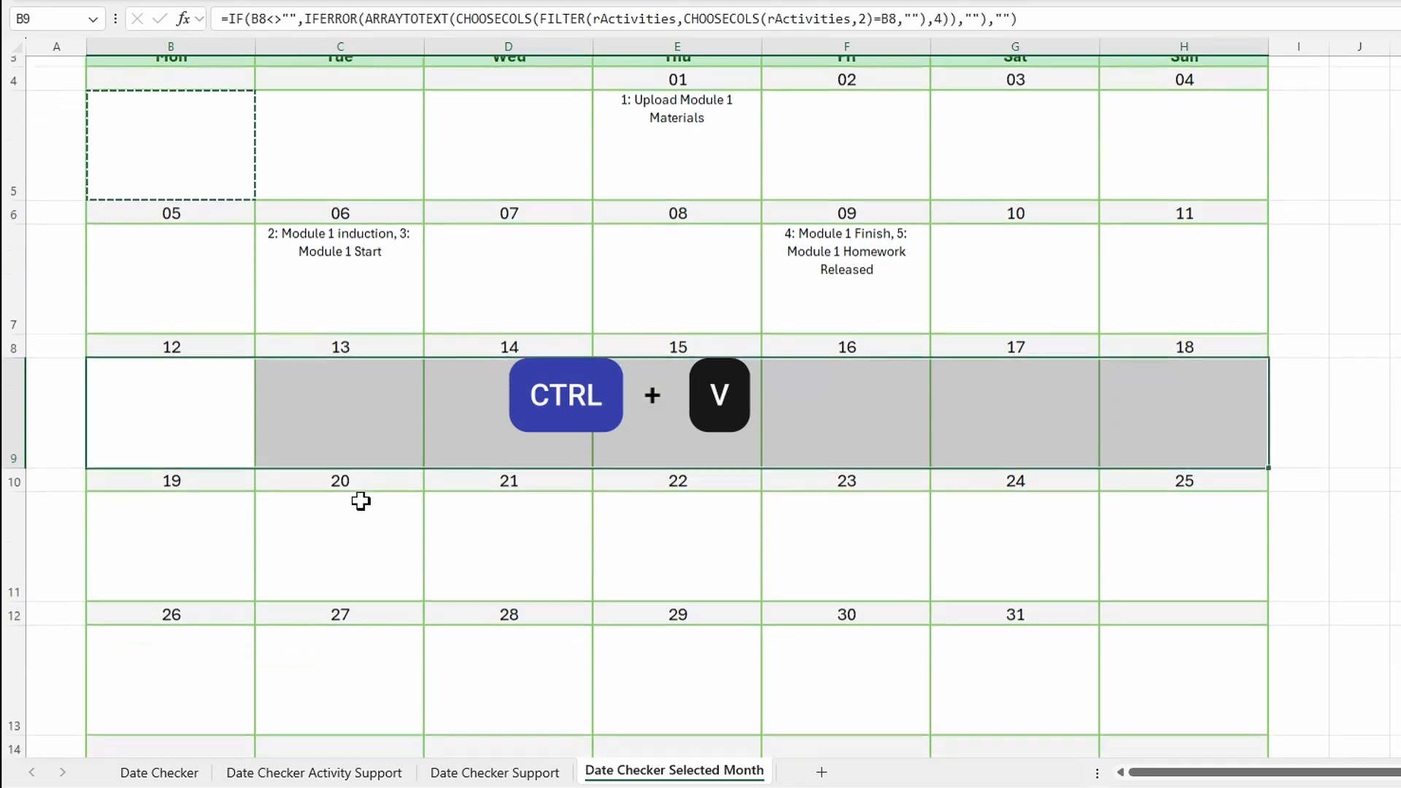
pyautogui.moveTo(165, 537); pyautogui.dragTo(1146, 537)
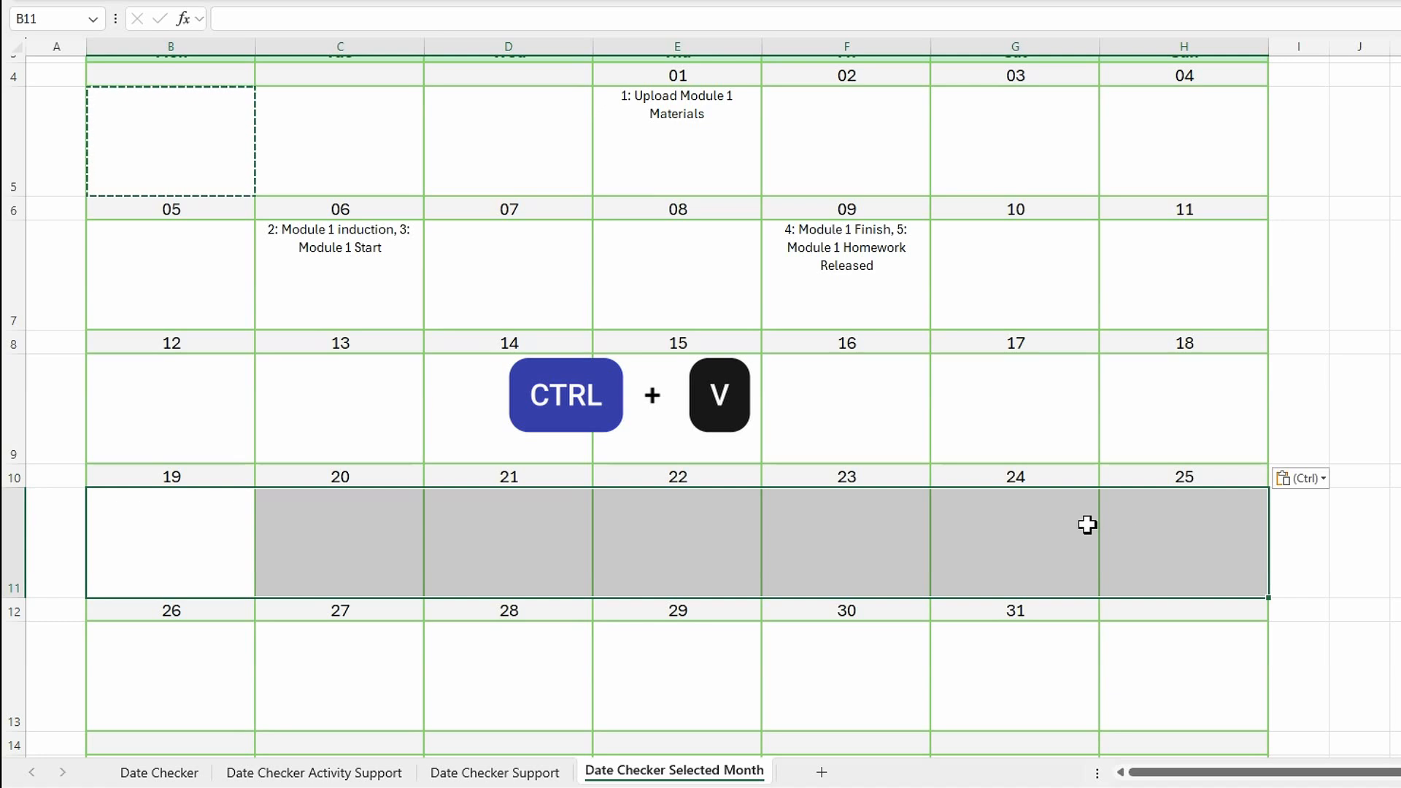
pyautogui.hotkey('ctrl', 'v')
pyautogui.scroll(-2, 817, 519)
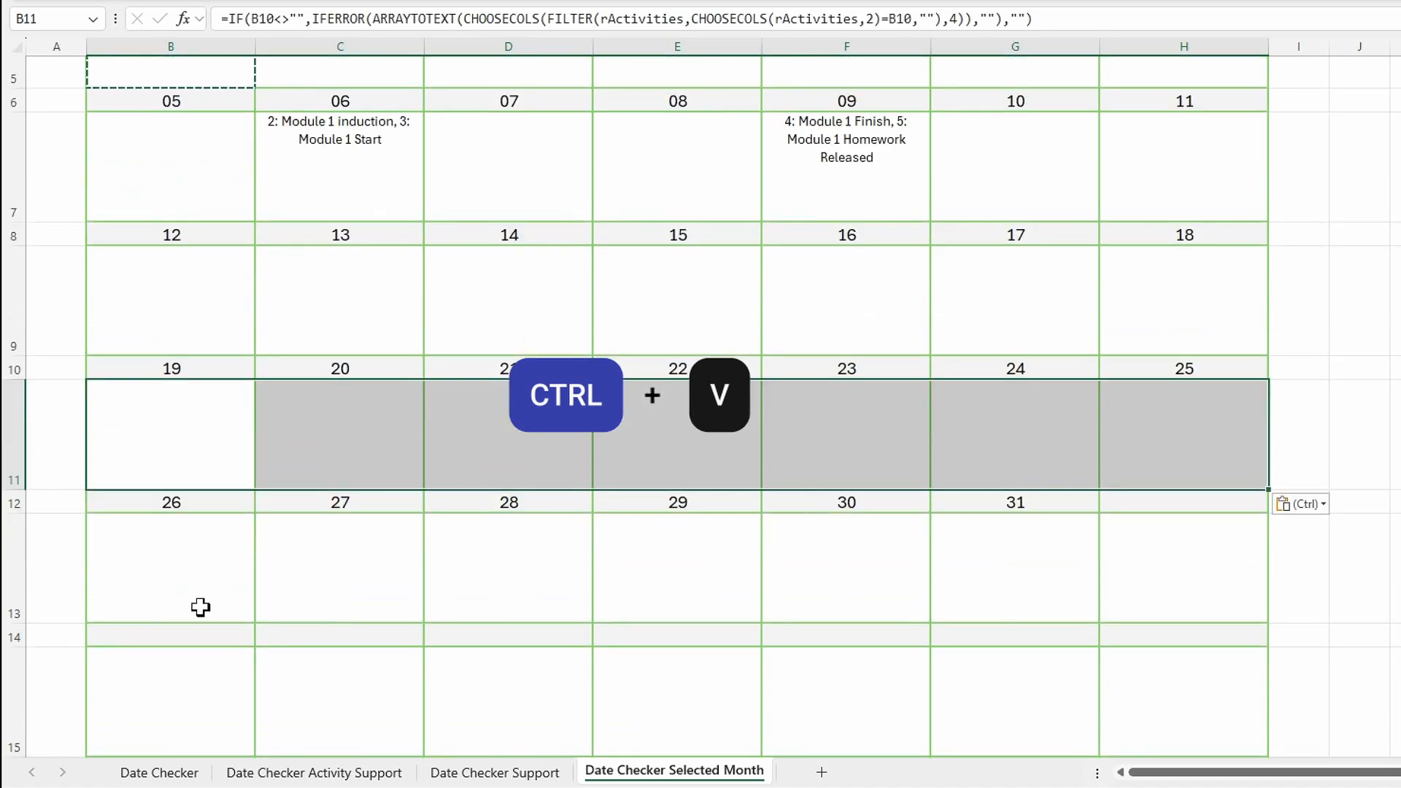
pyautogui.moveTo(208, 573); pyautogui.dragTo(1116, 538)
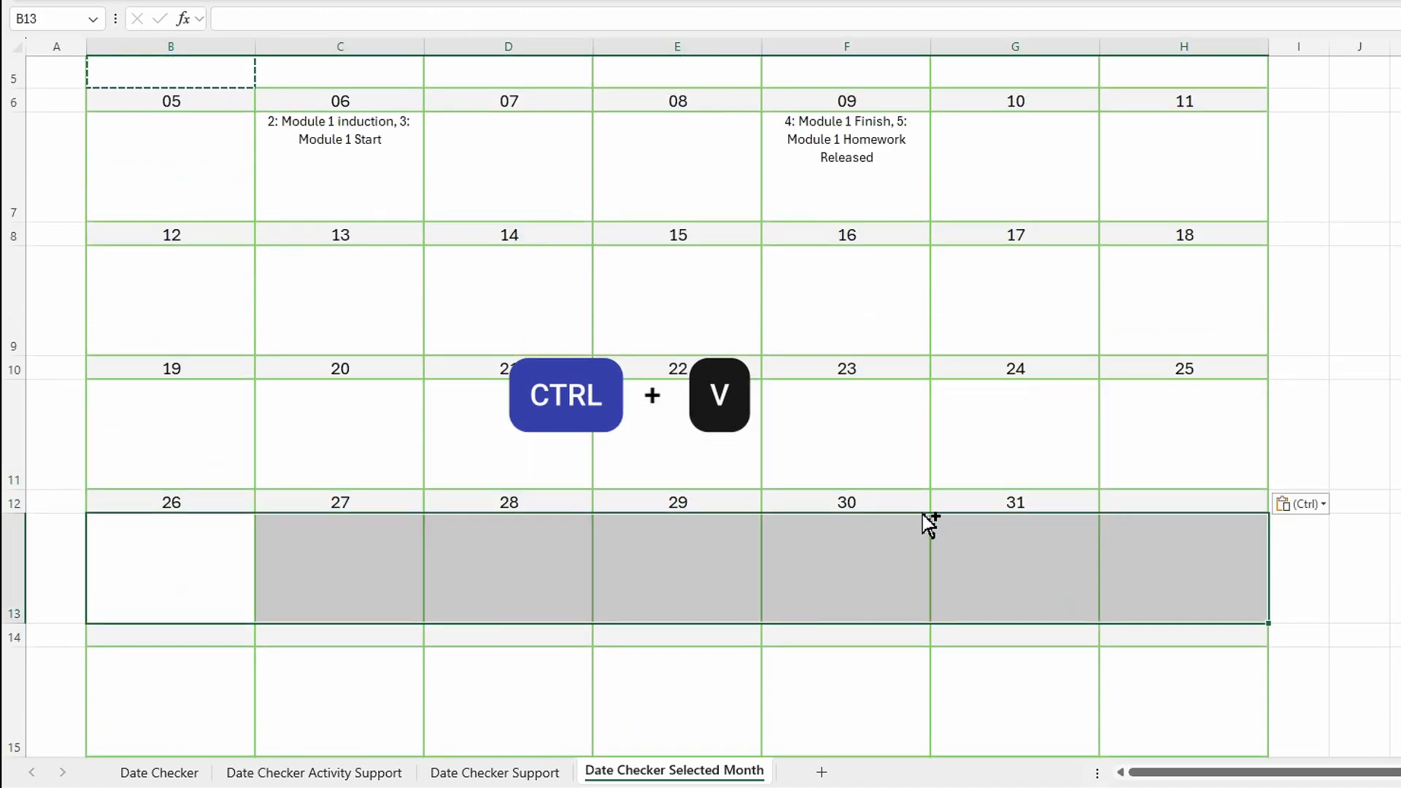
pyautogui.hotkey('ctrl', 'v')
pyautogui.scroll(-3, 904, 533)
pyautogui.moveTo(200, 541); pyautogui.dragTo(1131, 564)
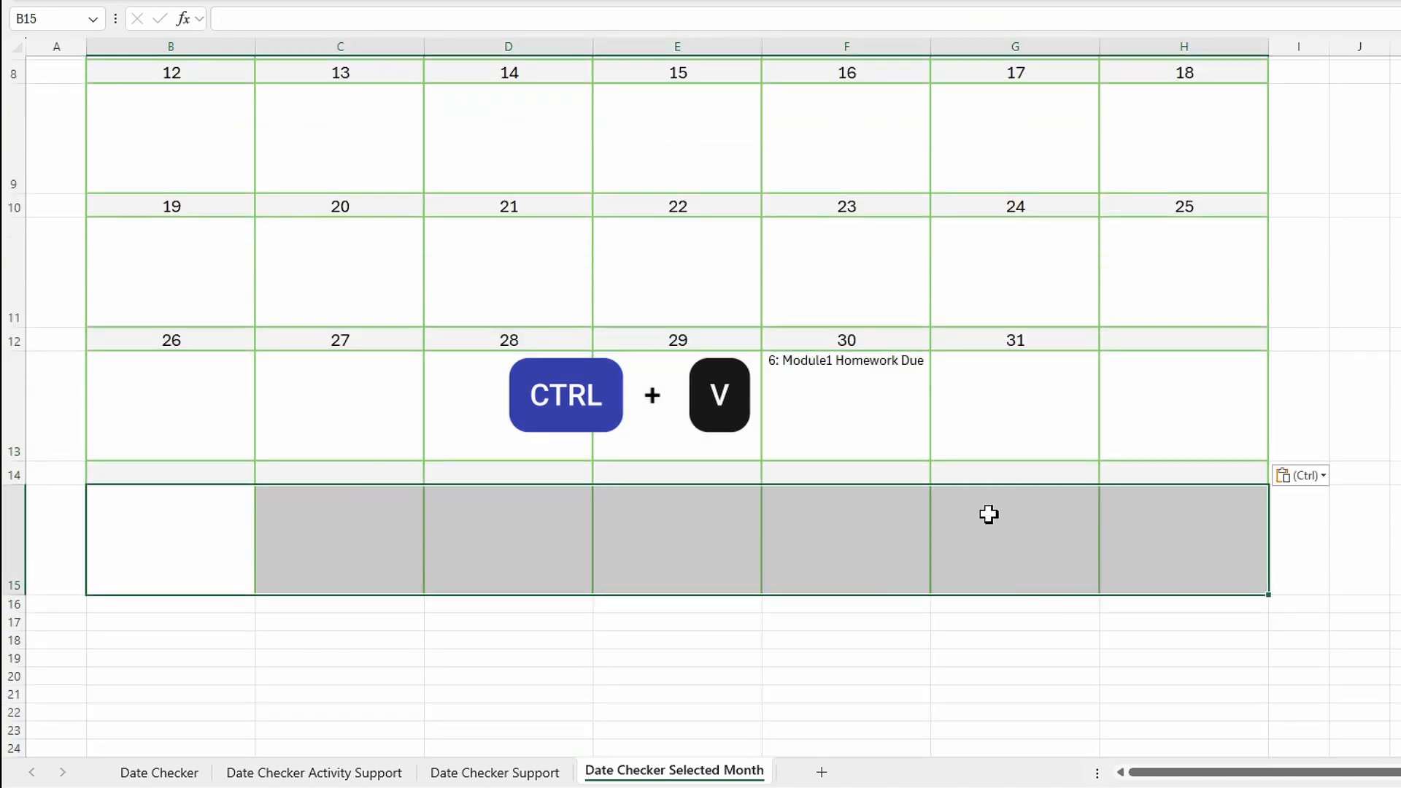
# Fill the first week's weekend activity cells G5:H5 with light blue.
pyautogui.scroll(3, 1042, 547)
pyautogui.click(992, 204)
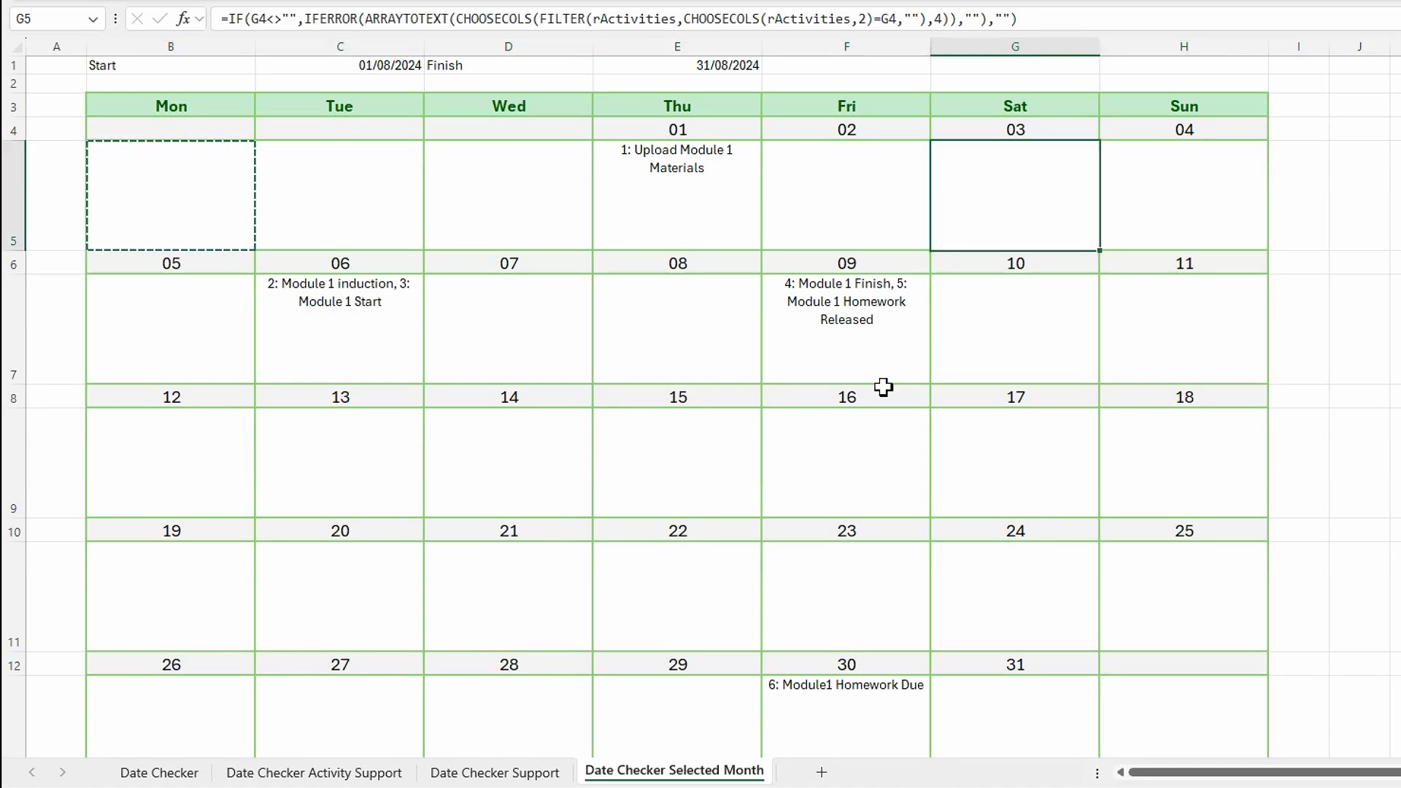
pyautogui.moveTo(1001, 202); pyautogui.dragTo(1163, 194)
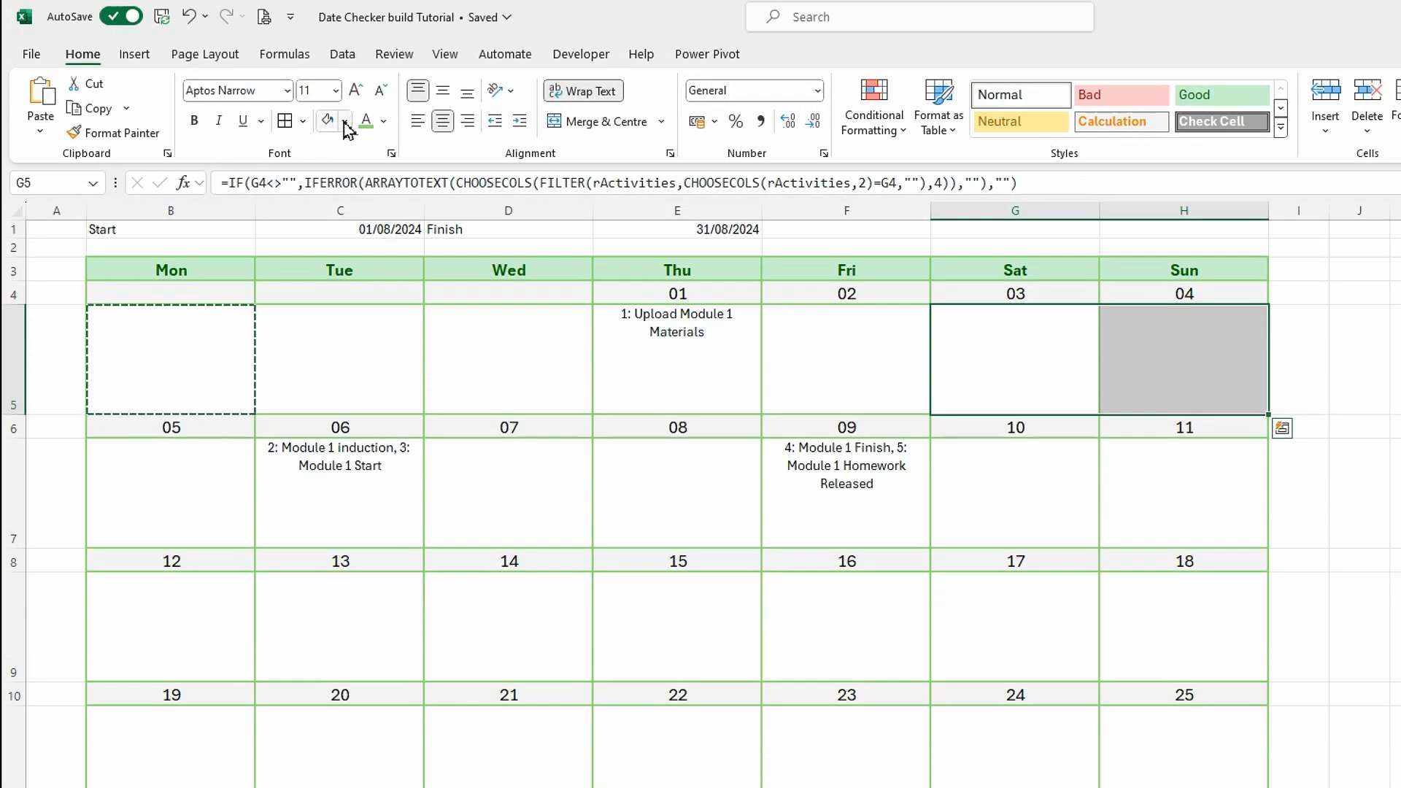
pyautogui.click(345, 121)
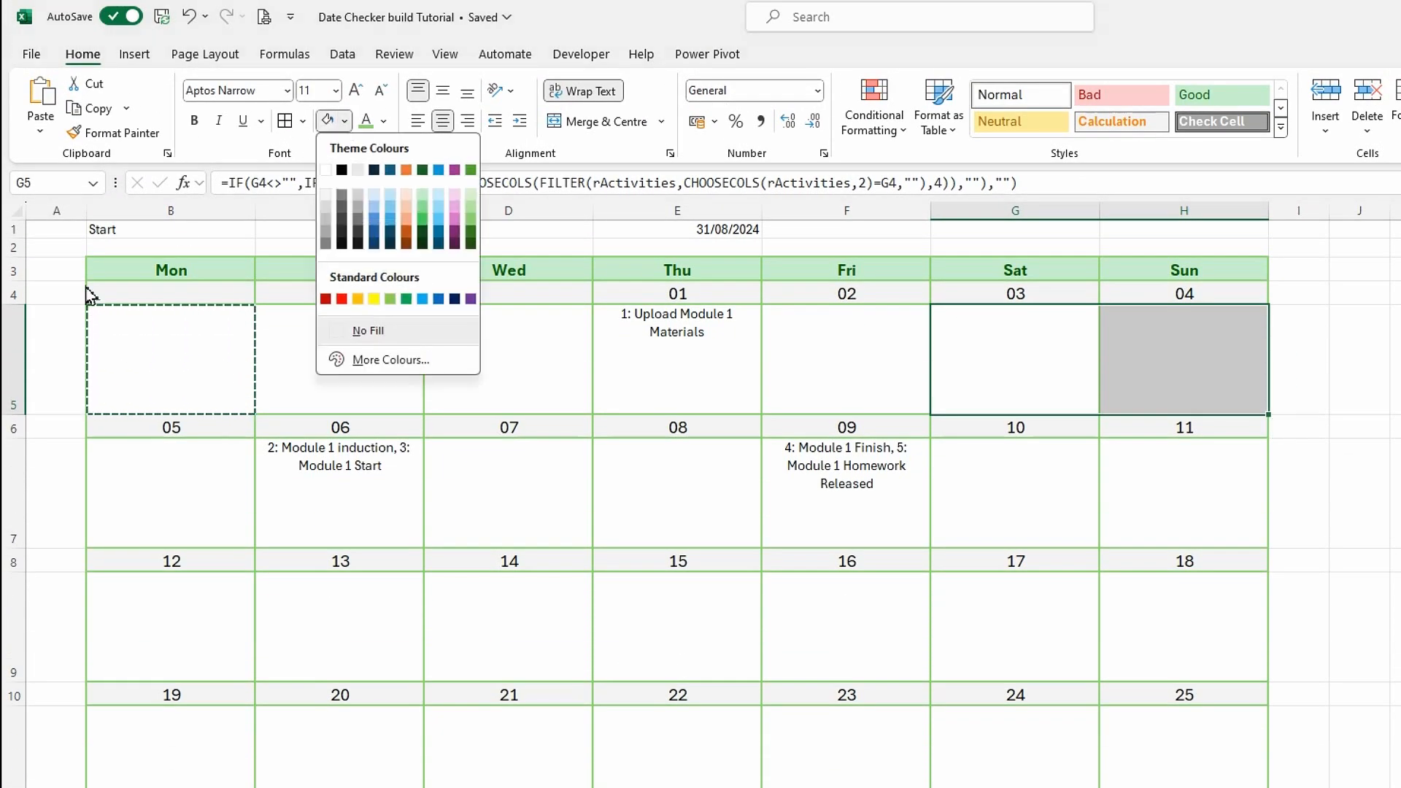
pyautogui.click(375, 195)
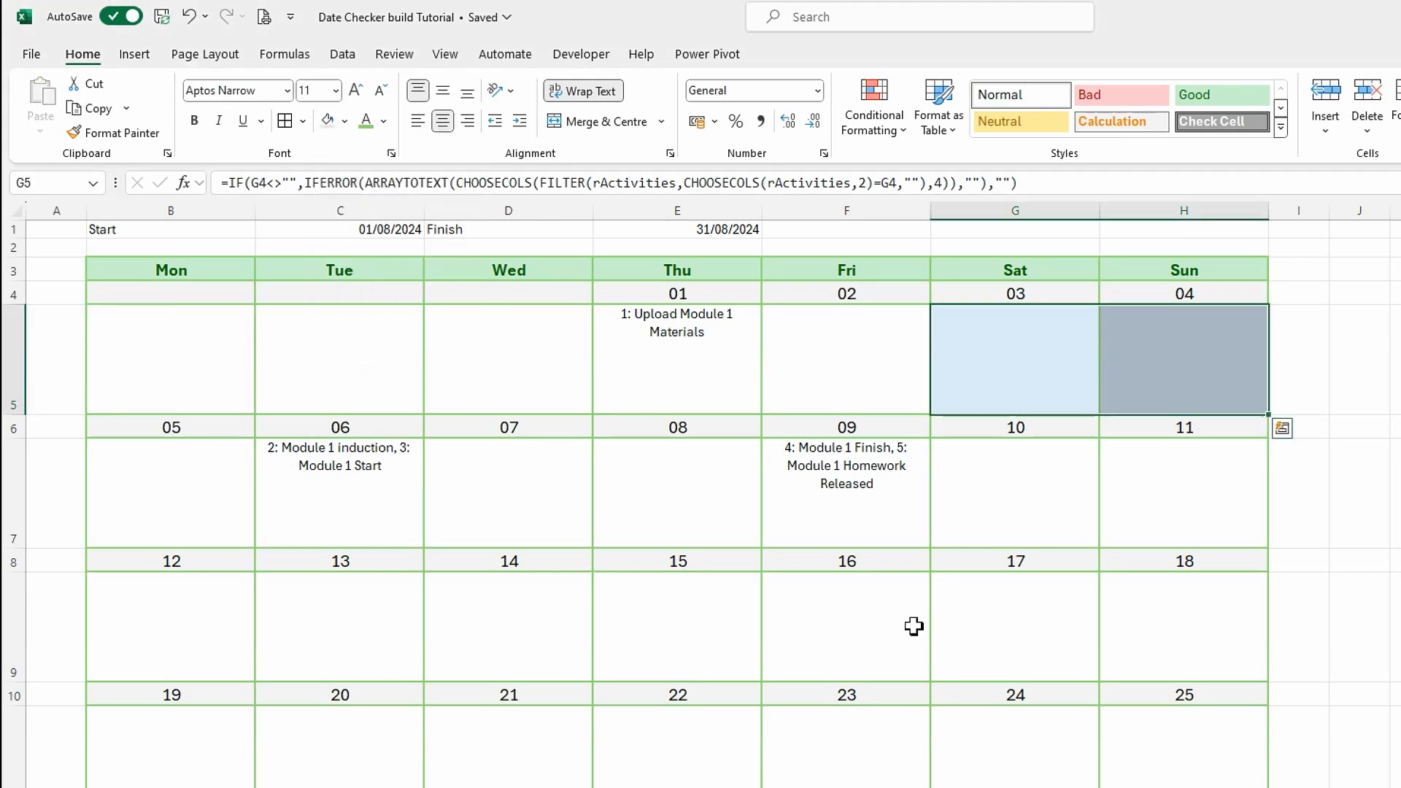
# Apply the same light blue fill to the weekend activity cells in columns G and H of rows 7, 9, 11, 13 and 15.
pyautogui.moveTo(1007, 507); pyautogui.dragTo(1119, 516)
pyautogui.keyDown('ctrl'); pyautogui.moveTo(1025, 632); pyautogui.dragTo(1138, 614); pyautogui.keyUp('ctrl')
pyautogui.keyDown('ctrl'); pyautogui.moveTo(1022, 766); pyautogui.dragTo(1110, 779); pyautogui.keyUp('ctrl')
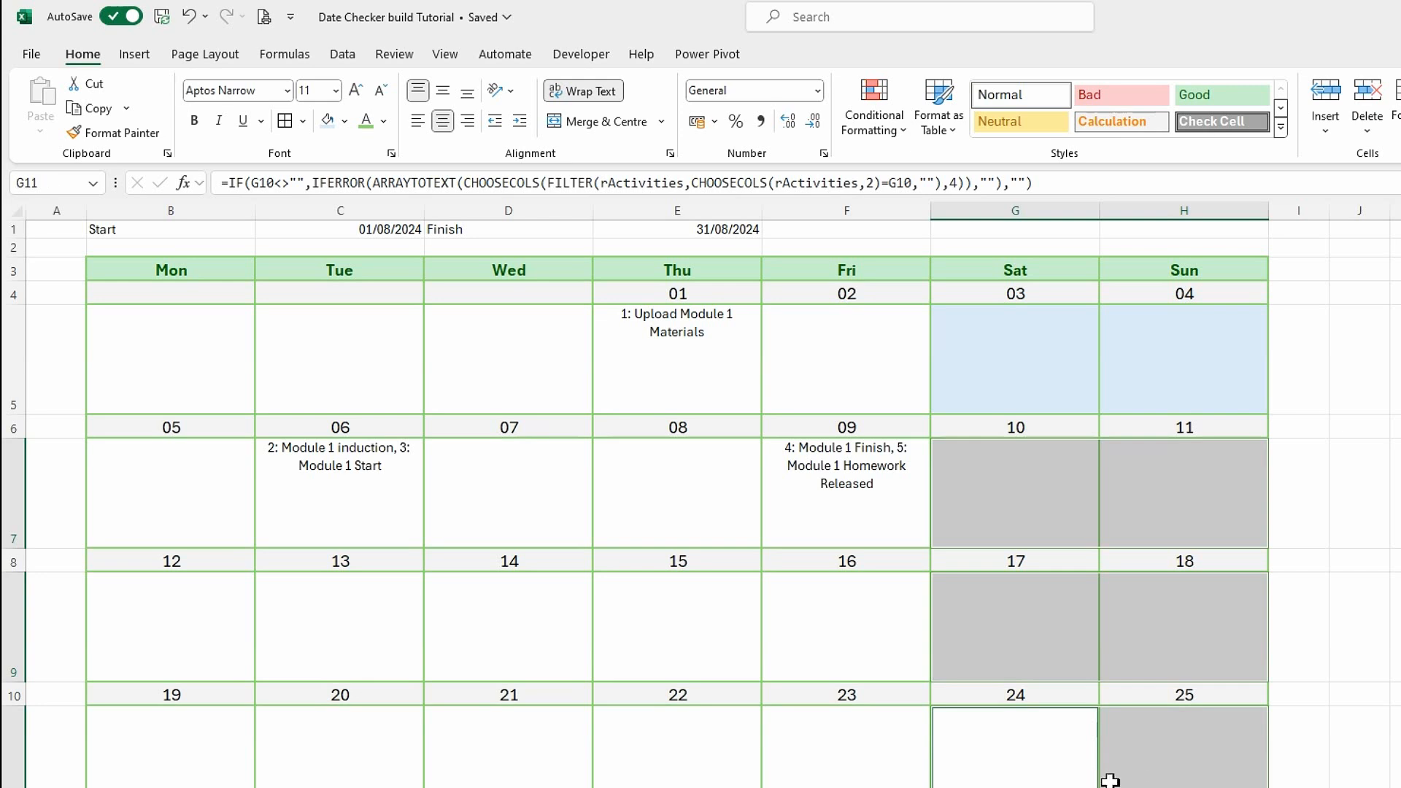
pyautogui.scroll(-2, 1109, 777)
pyautogui.keyDown('ctrl'); pyautogui.moveTo(1029, 766); pyautogui.dragTo(1138, 782); pyautogui.keyUp('ctrl')
pyautogui.scroll(-2, 1129, 782)
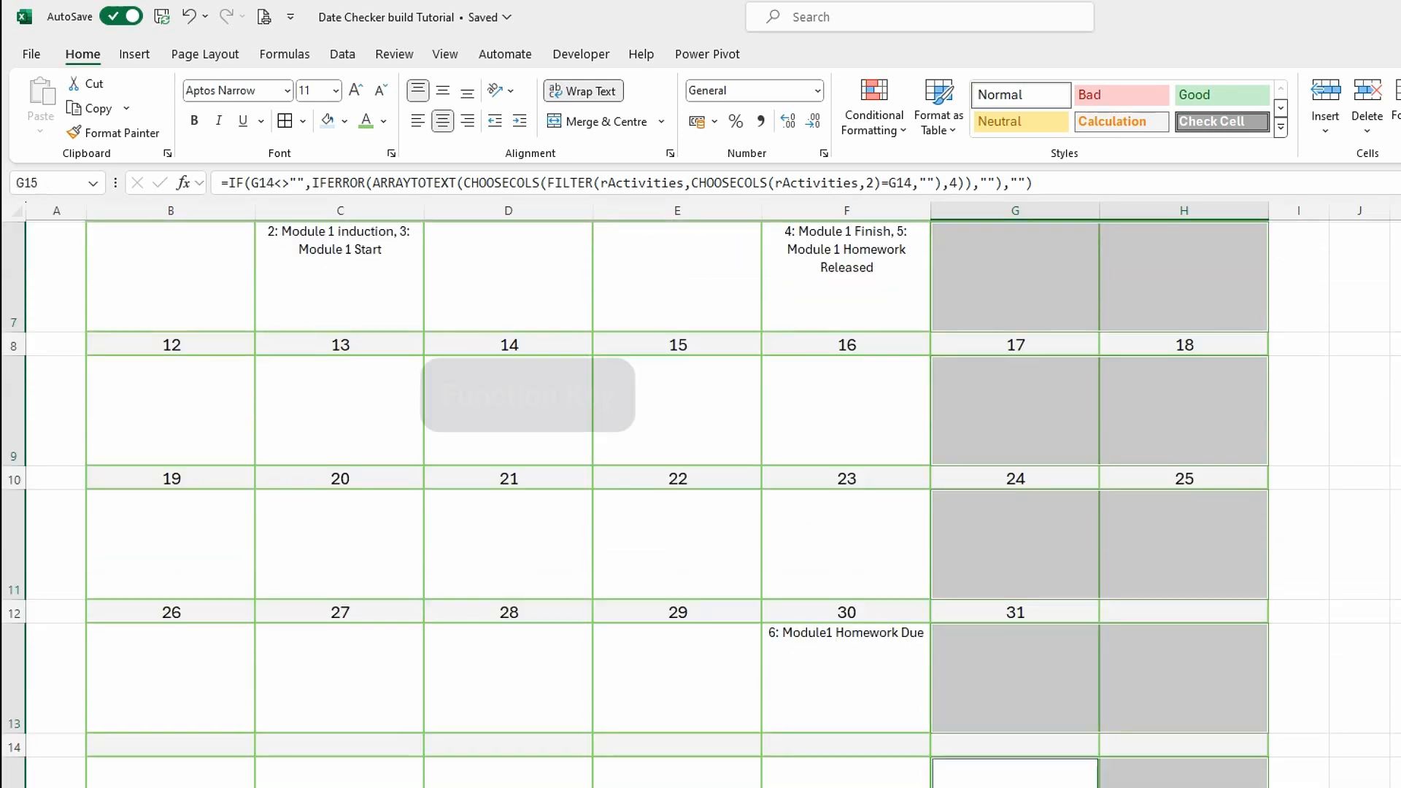
pyautogui.press('F4')
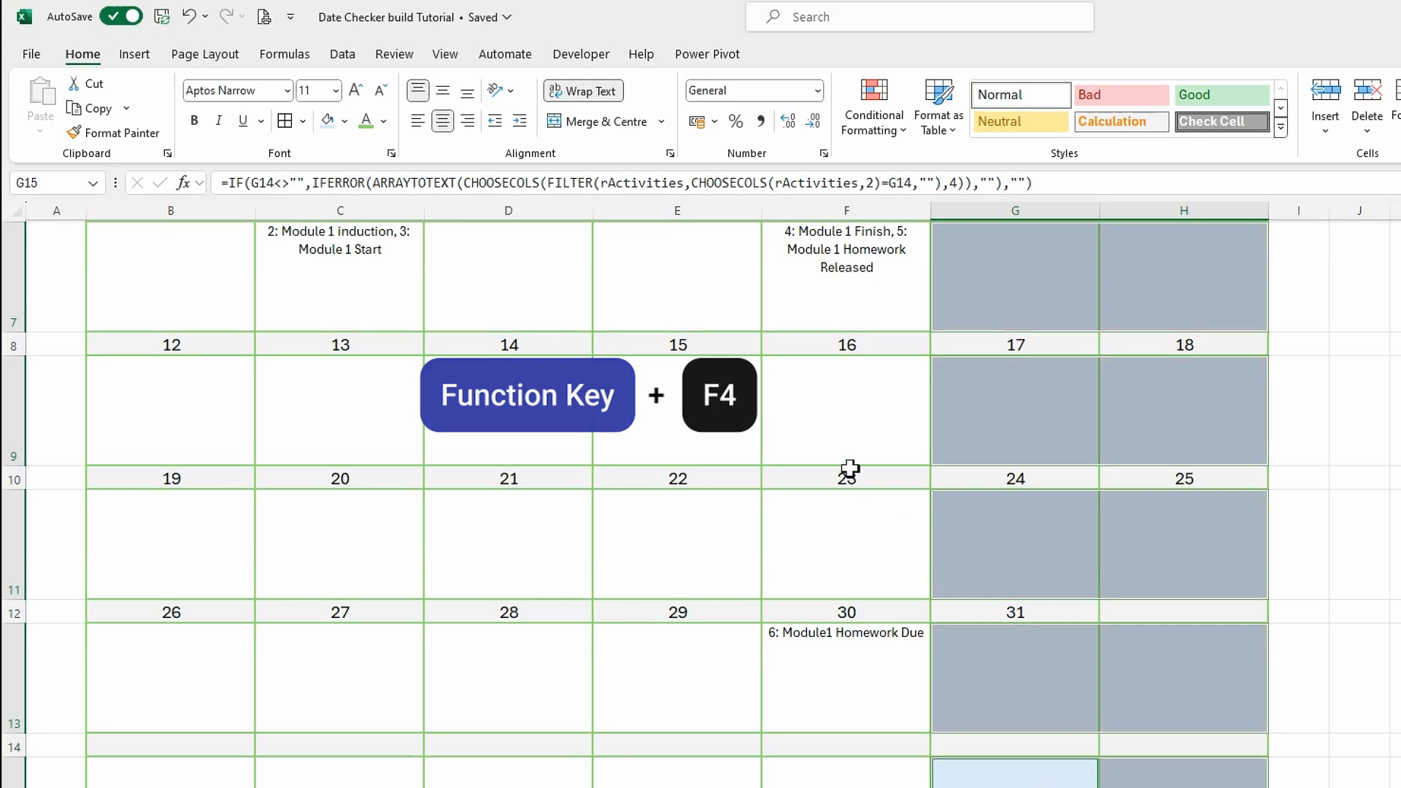
pyautogui.click(866, 438)
pyautogui.scroll(2, 903, 608)
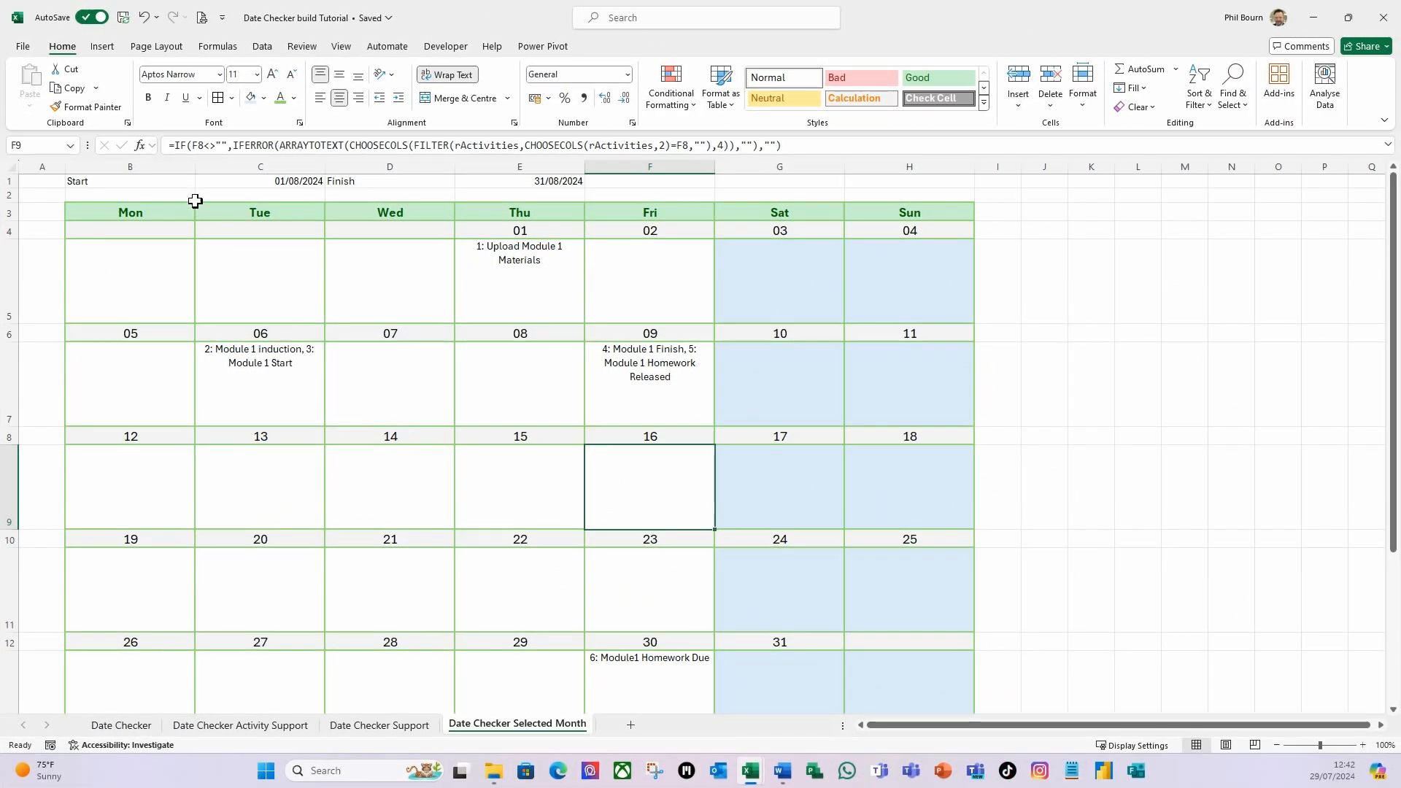
# Copy the Selected Month title in E11 of the Date Checker Support sheet into B2 of the Date Checker Selected Month sheet.
pyautogui.click(233, 246)
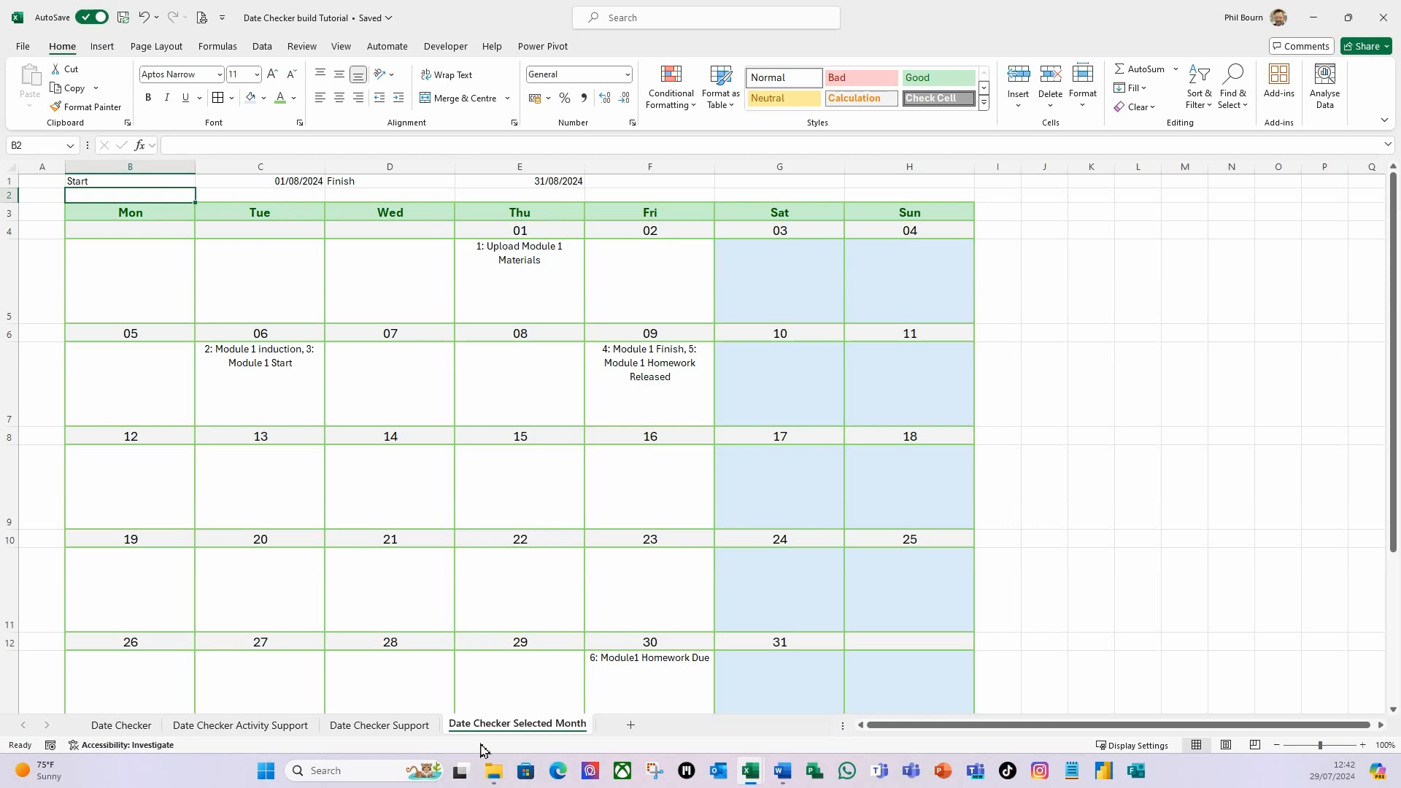
pyautogui.click(369, 730)
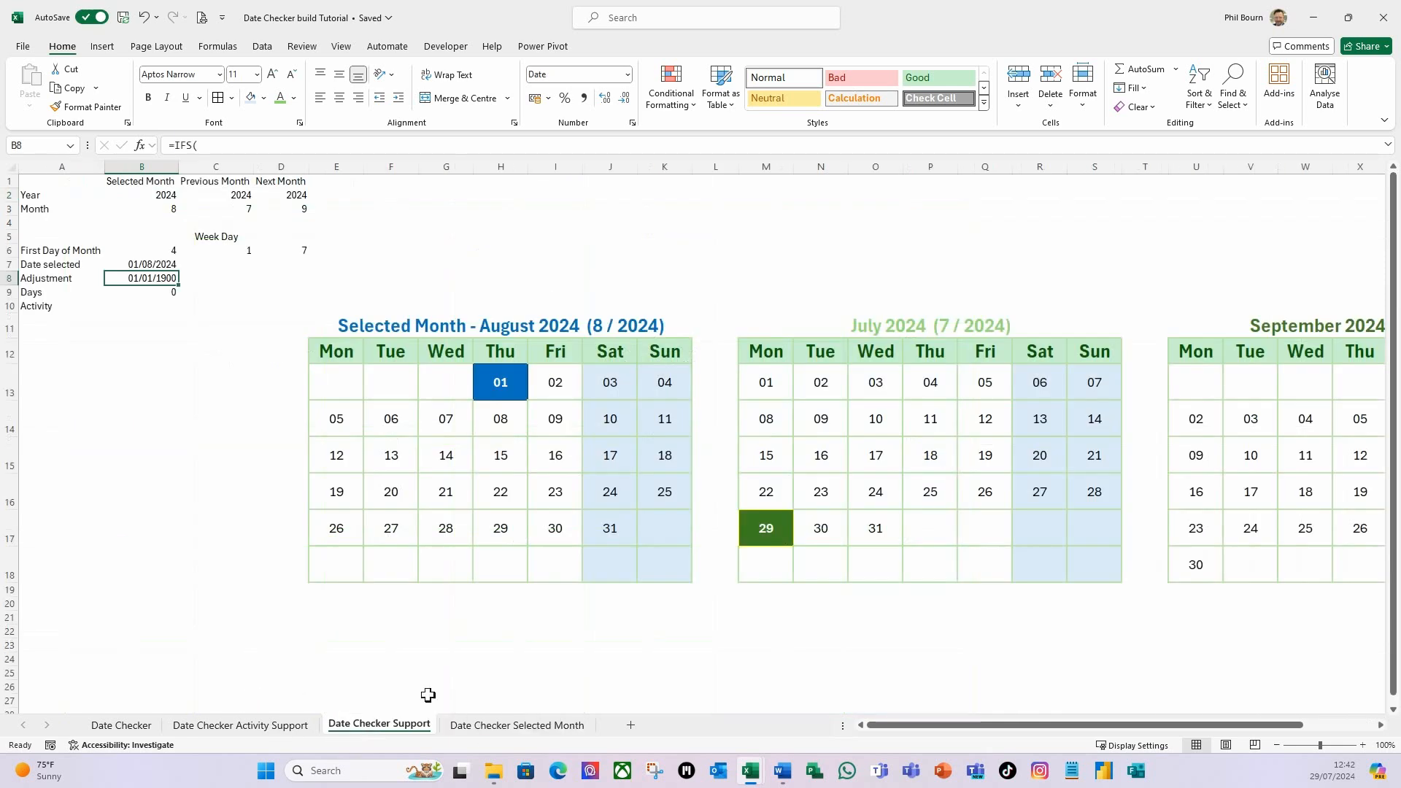
pyautogui.click(376, 329)
pyautogui.hotkey('ctrl', 'c')
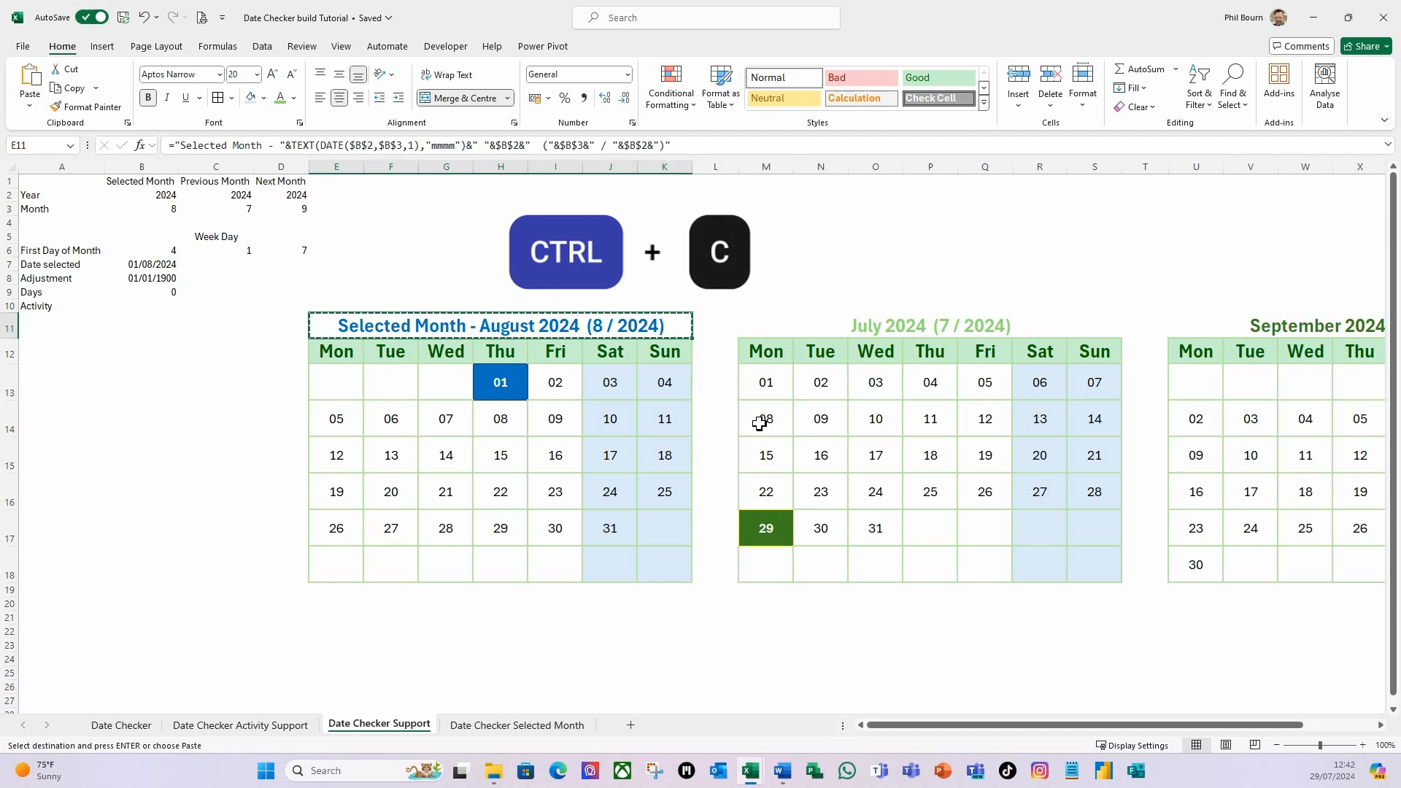
pyautogui.click(552, 725)
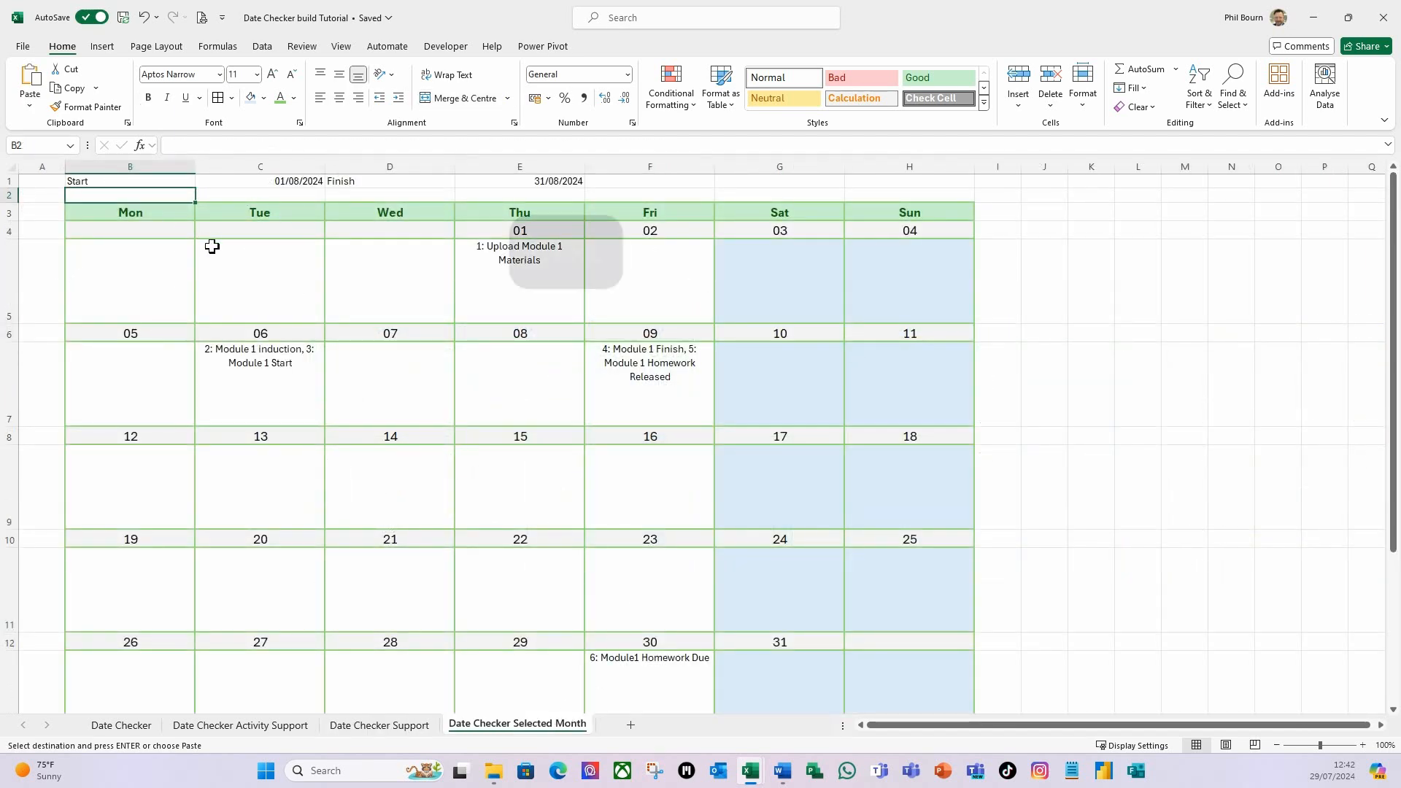
pyautogui.hotkey('ctrl', 'v')
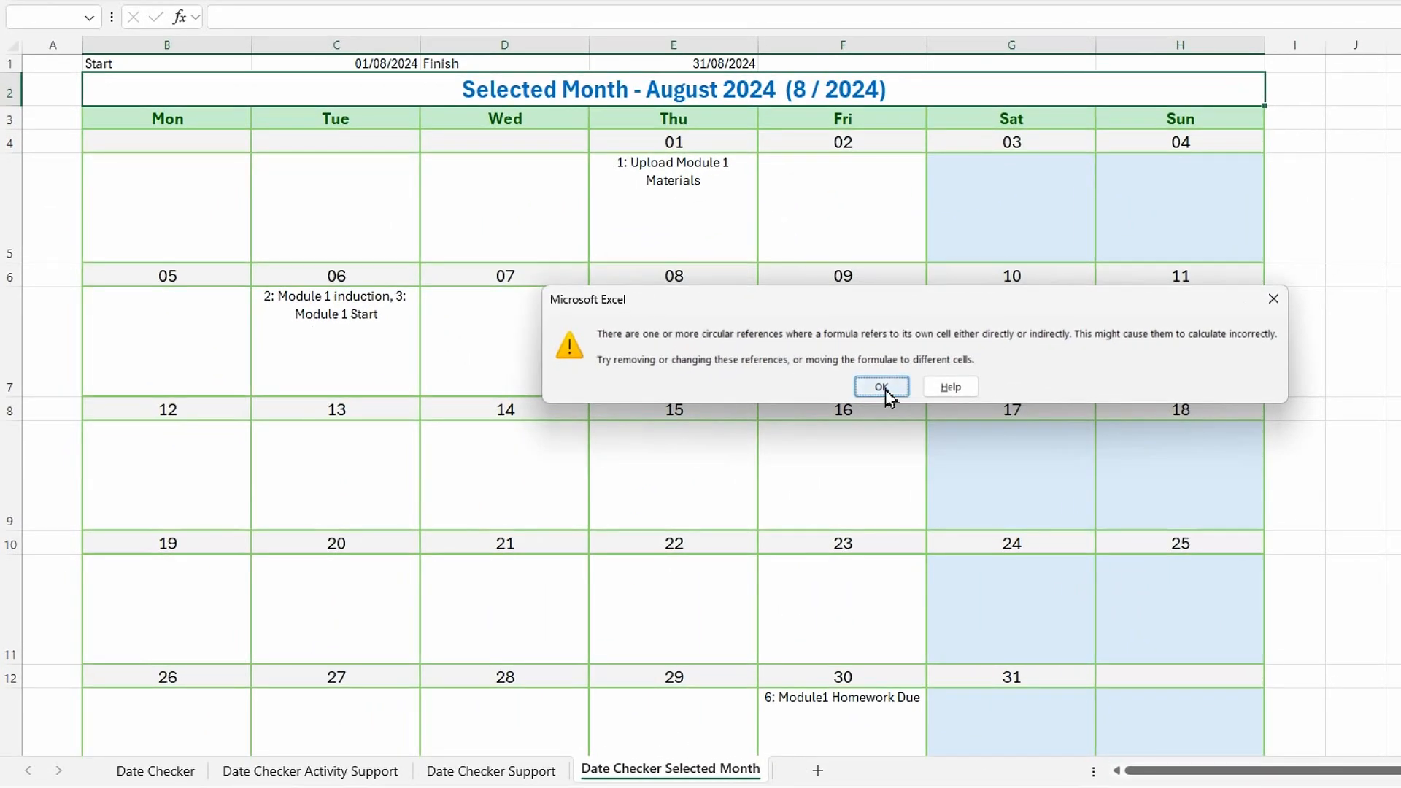
pyautogui.click(884, 389)
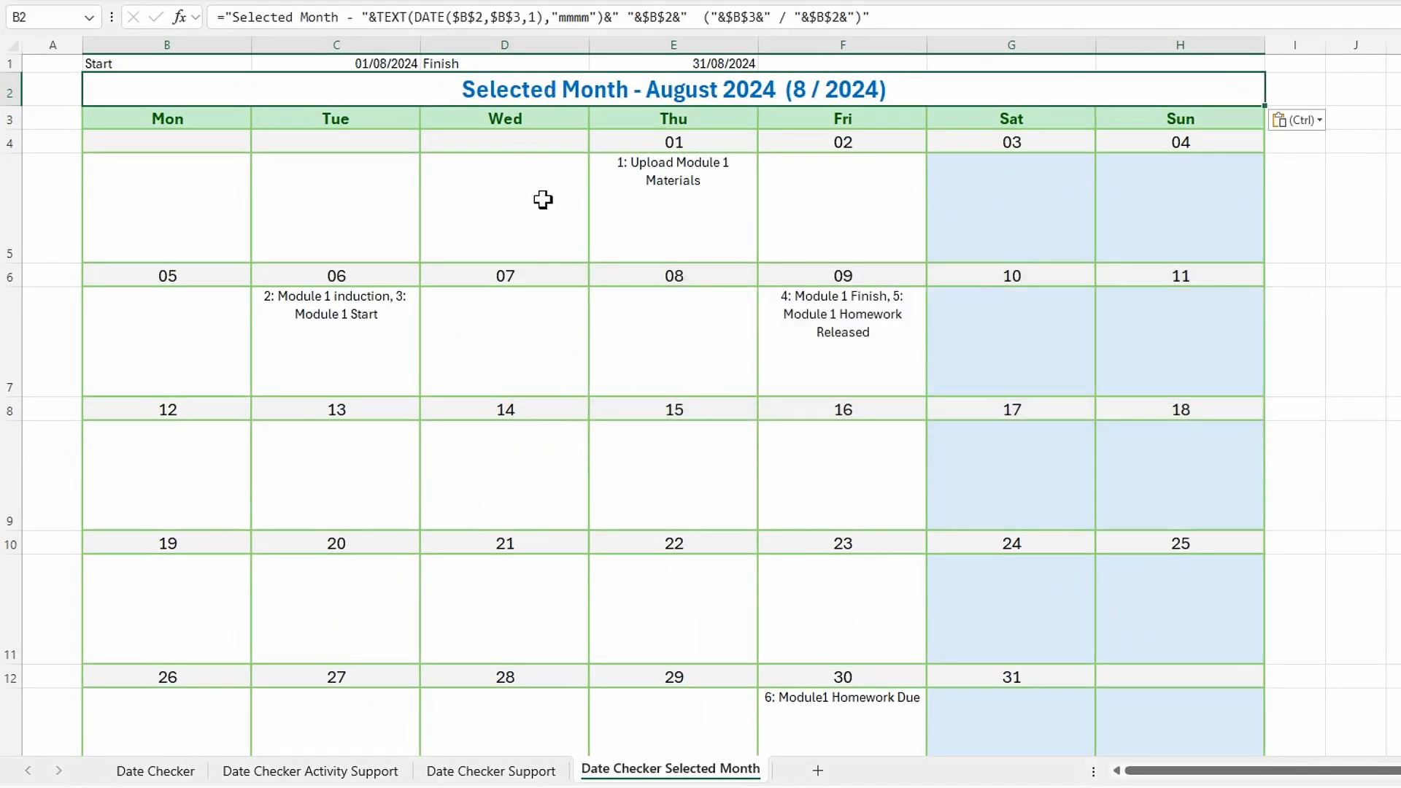
# Replace the year reference in the DATE function of B2's title formula with 'Date Checker Support'!$B$2.
pyautogui.click(485, 18)
pyautogui.moveTo(485, 19); pyautogui.dragTo(471, 18)
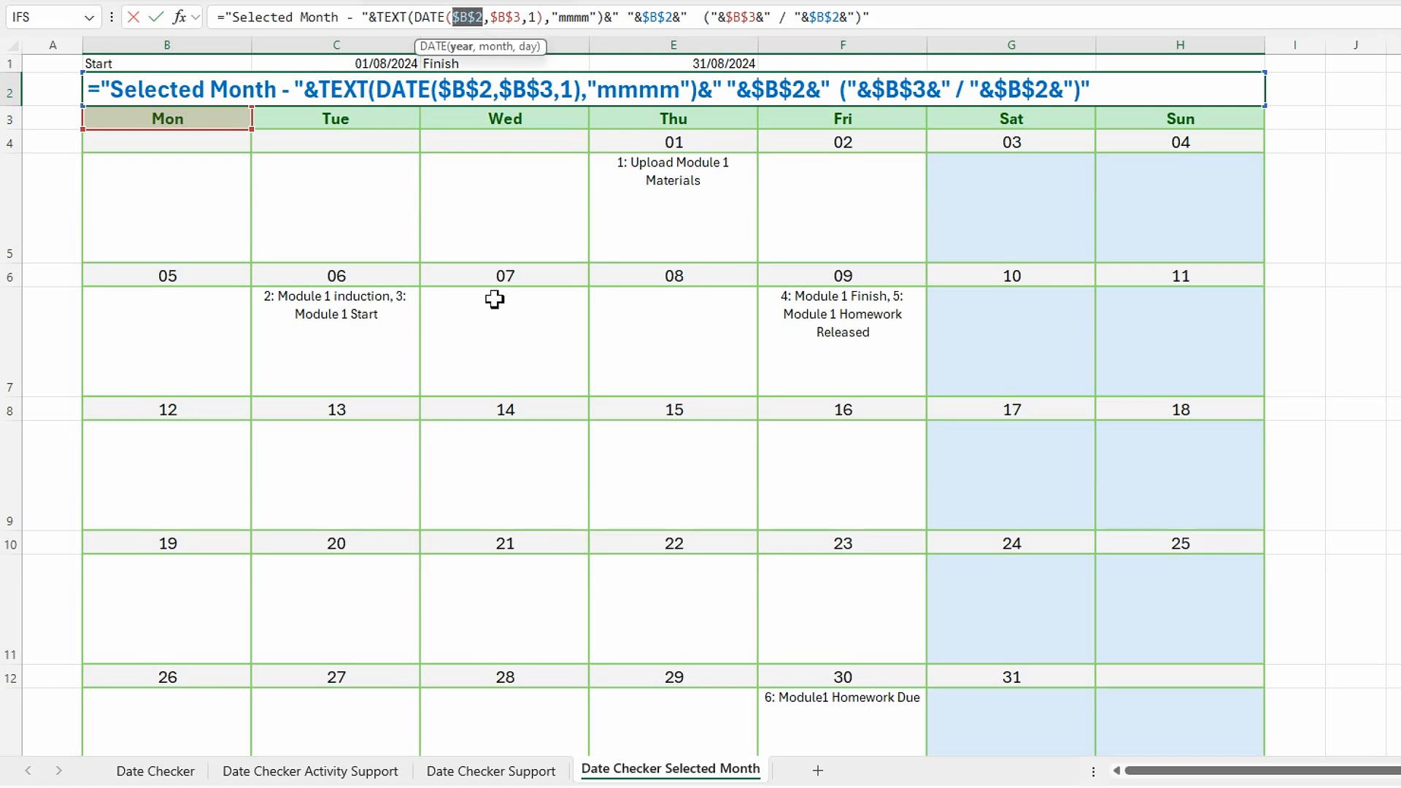
pyautogui.click(483, 772)
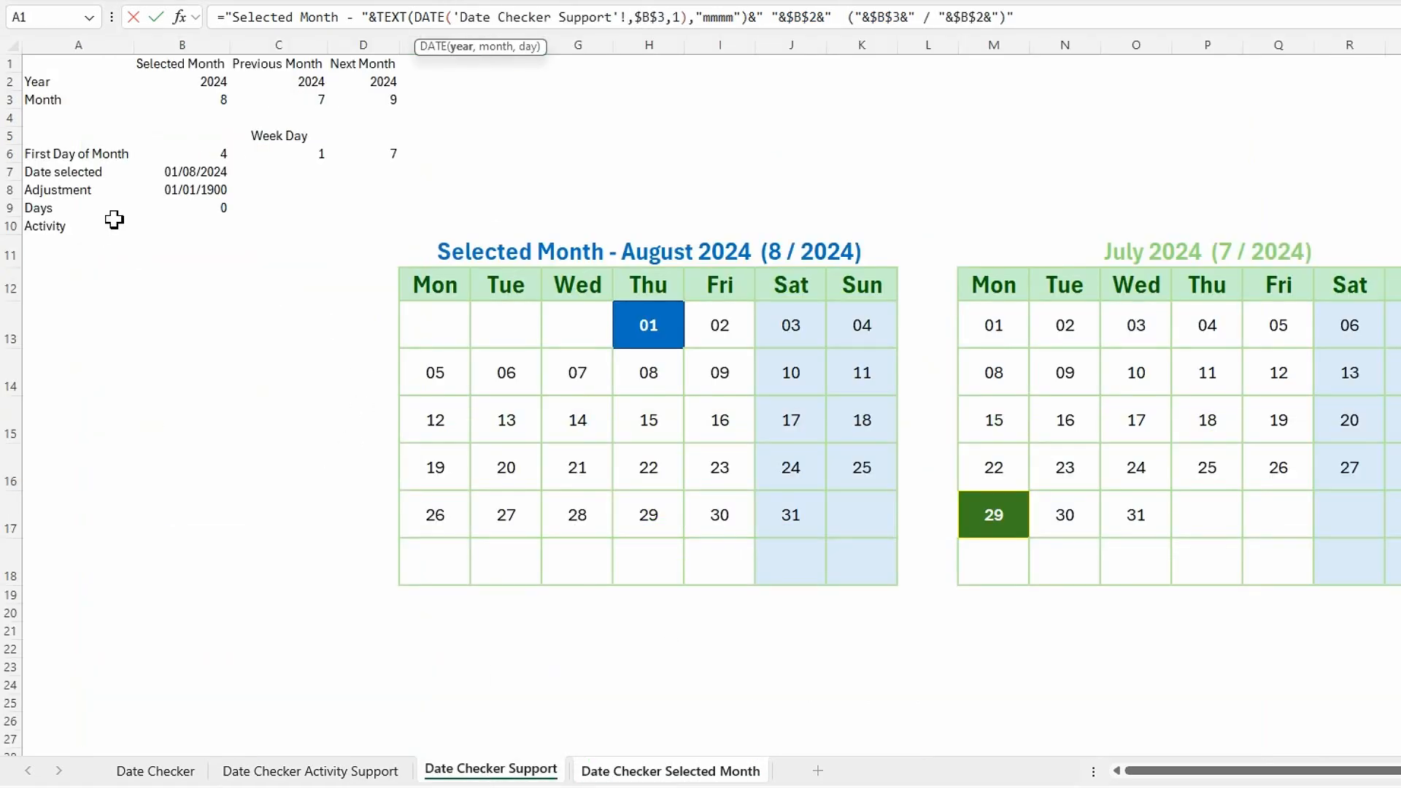
pyautogui.click(212, 85)
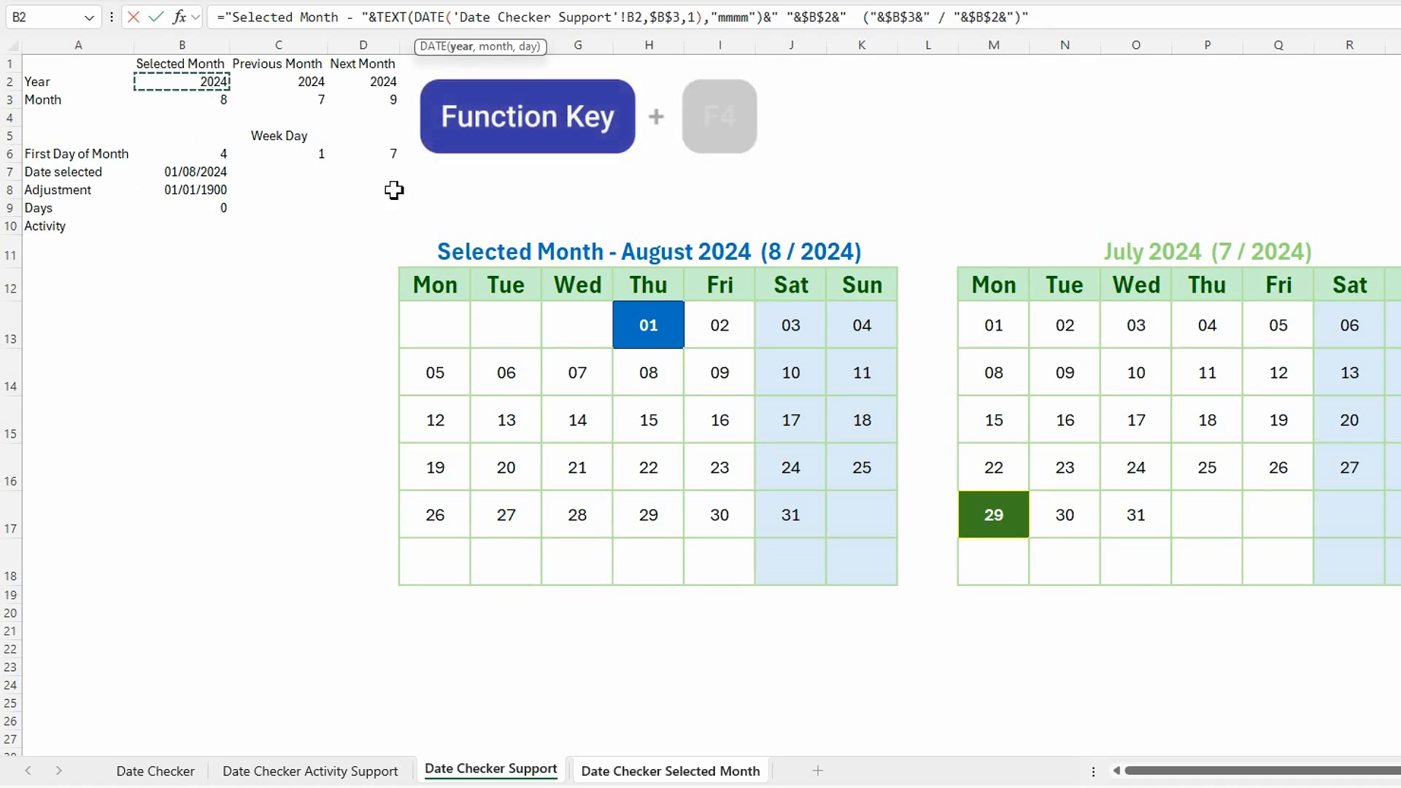
pyautogui.press('F4')
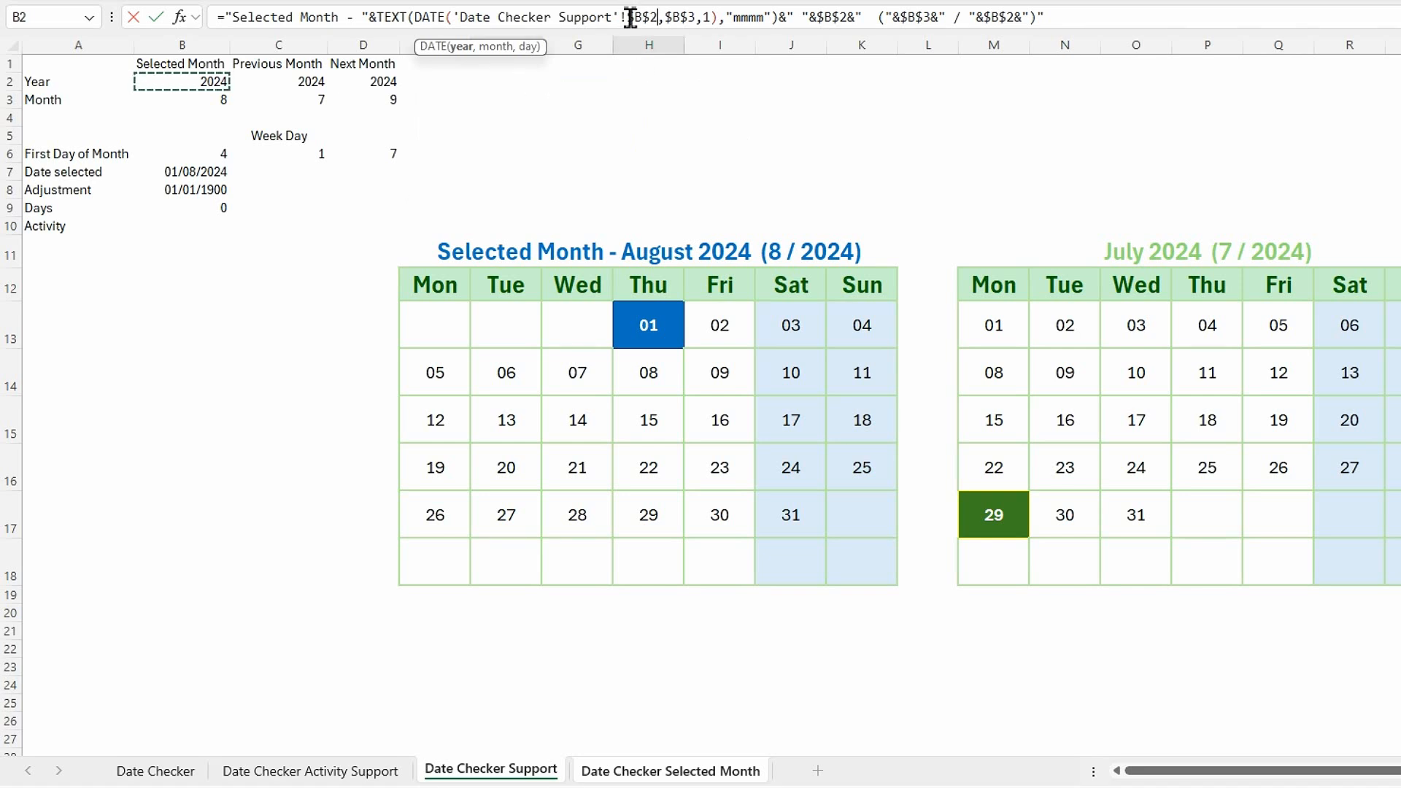
# Copy the 'Date Checker Support'! prefix within the title formula and add it before $B$3 in the DATE function.
pyautogui.moveTo(630, 17); pyautogui.dragTo(461, 16)
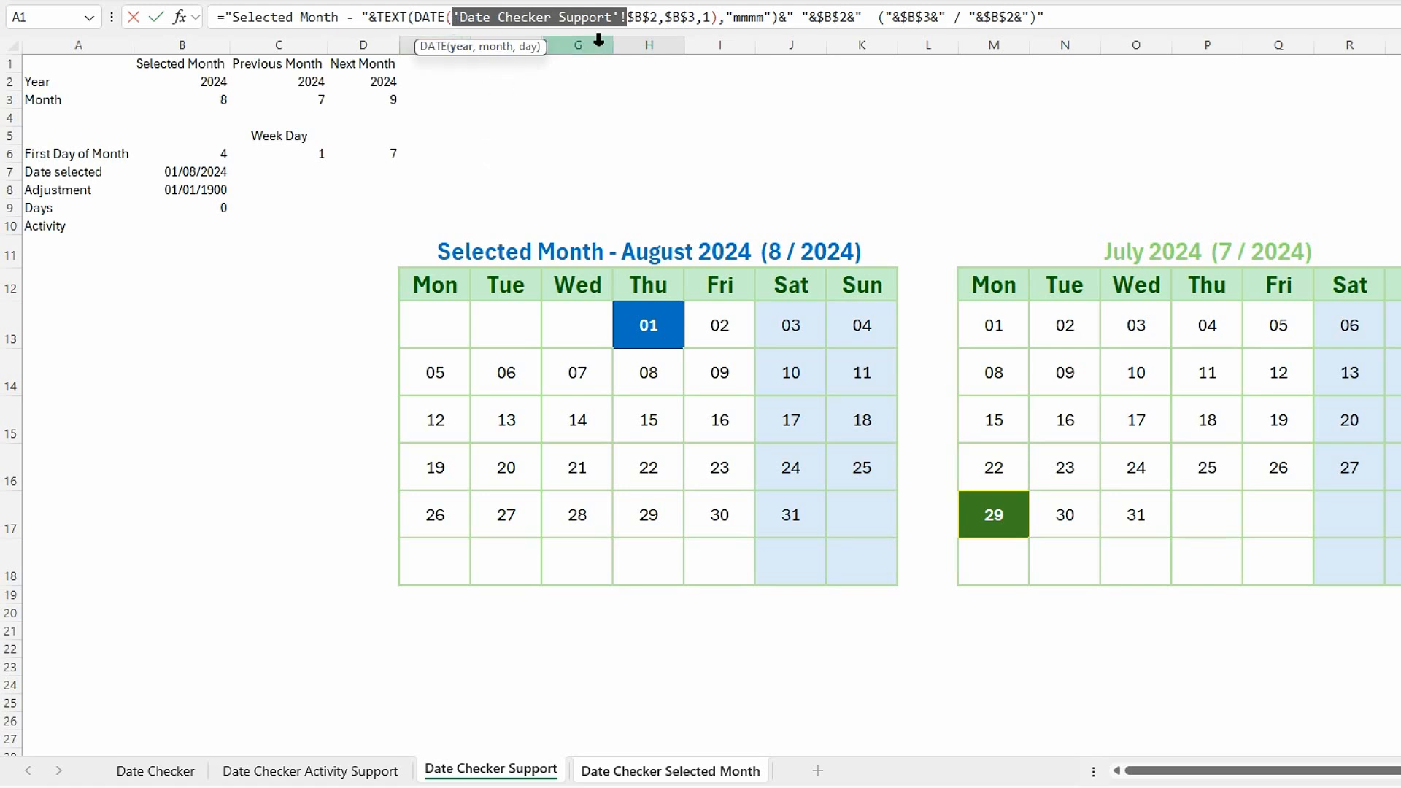
pyautogui.press('ctrl')
pyautogui.hotkey('ctrl', 'c')
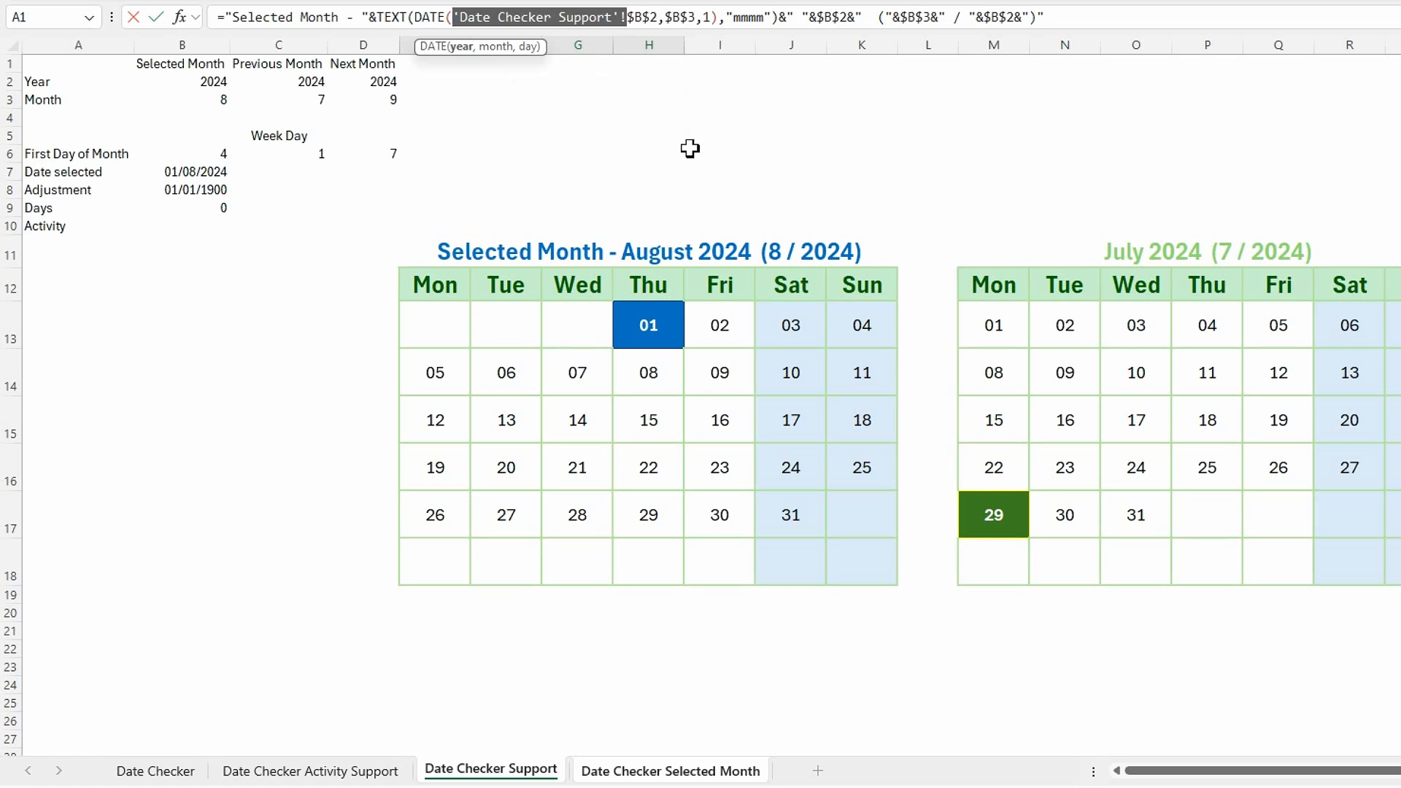
pyautogui.click(668, 19)
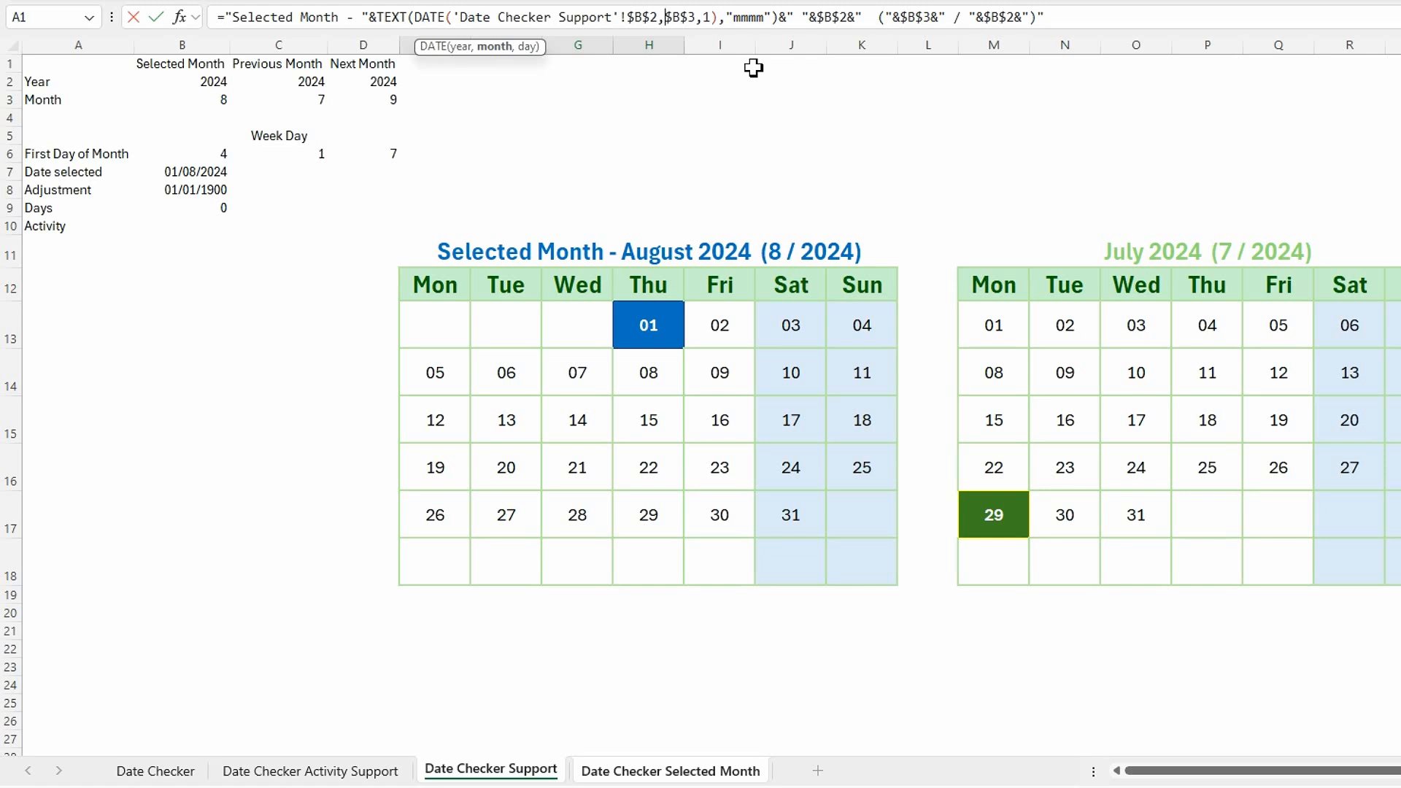
pyautogui.hotkey('ctrl', 'v')
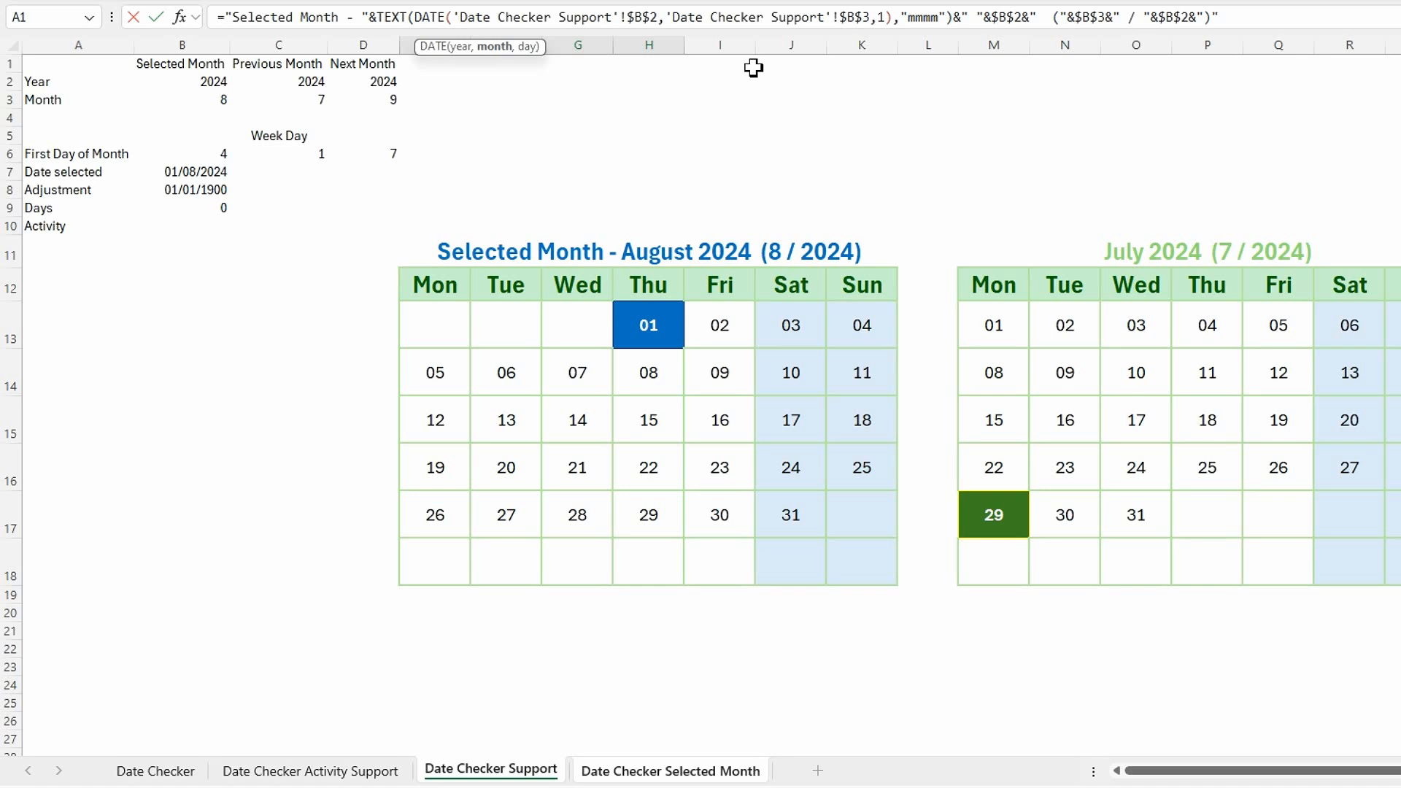
# Add the 'Date Checker Support'! prefix to the remaining $B$2, $B$3 and $B$2 references in the title formula and commit it.
pyautogui.click(995, 27)
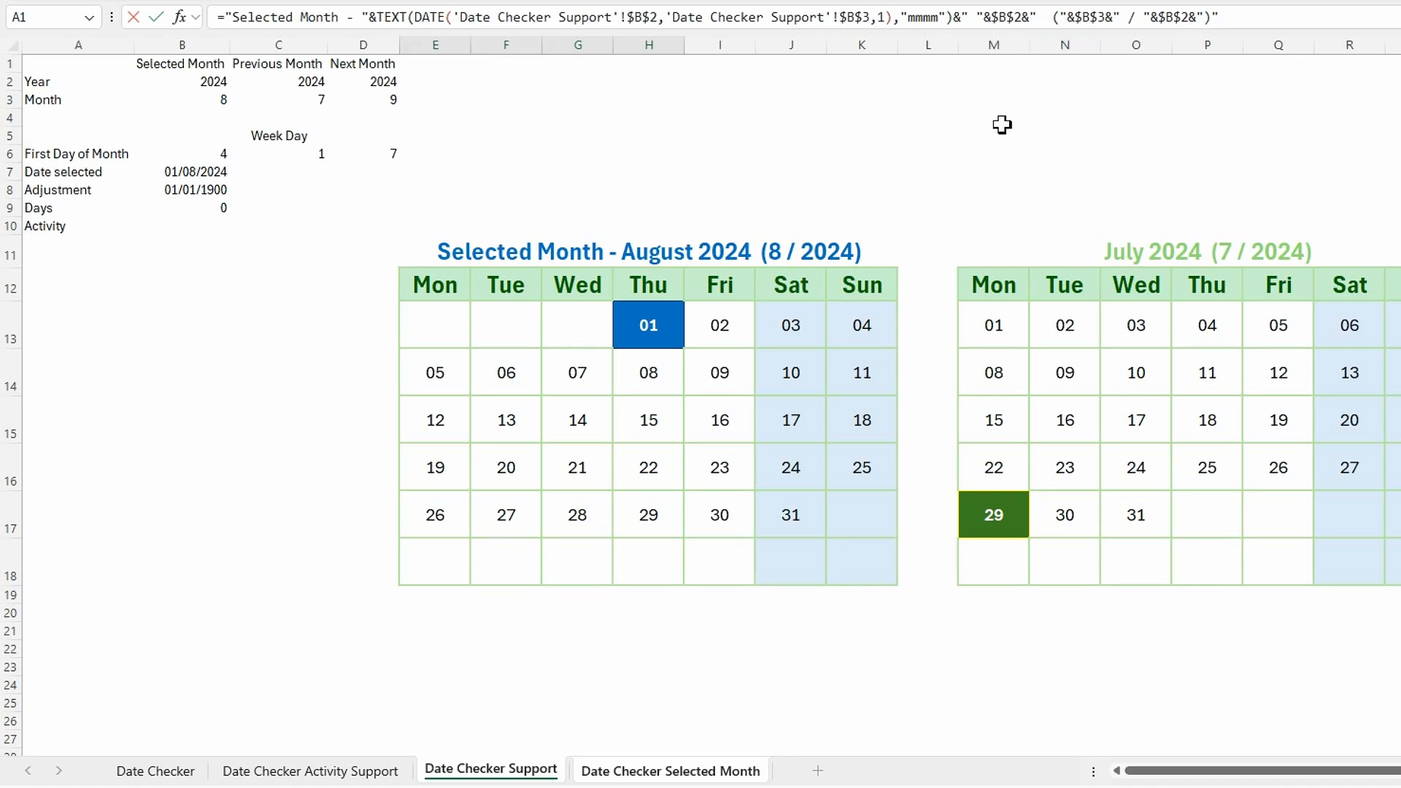
pyautogui.hotkey('ctrl', 'v')
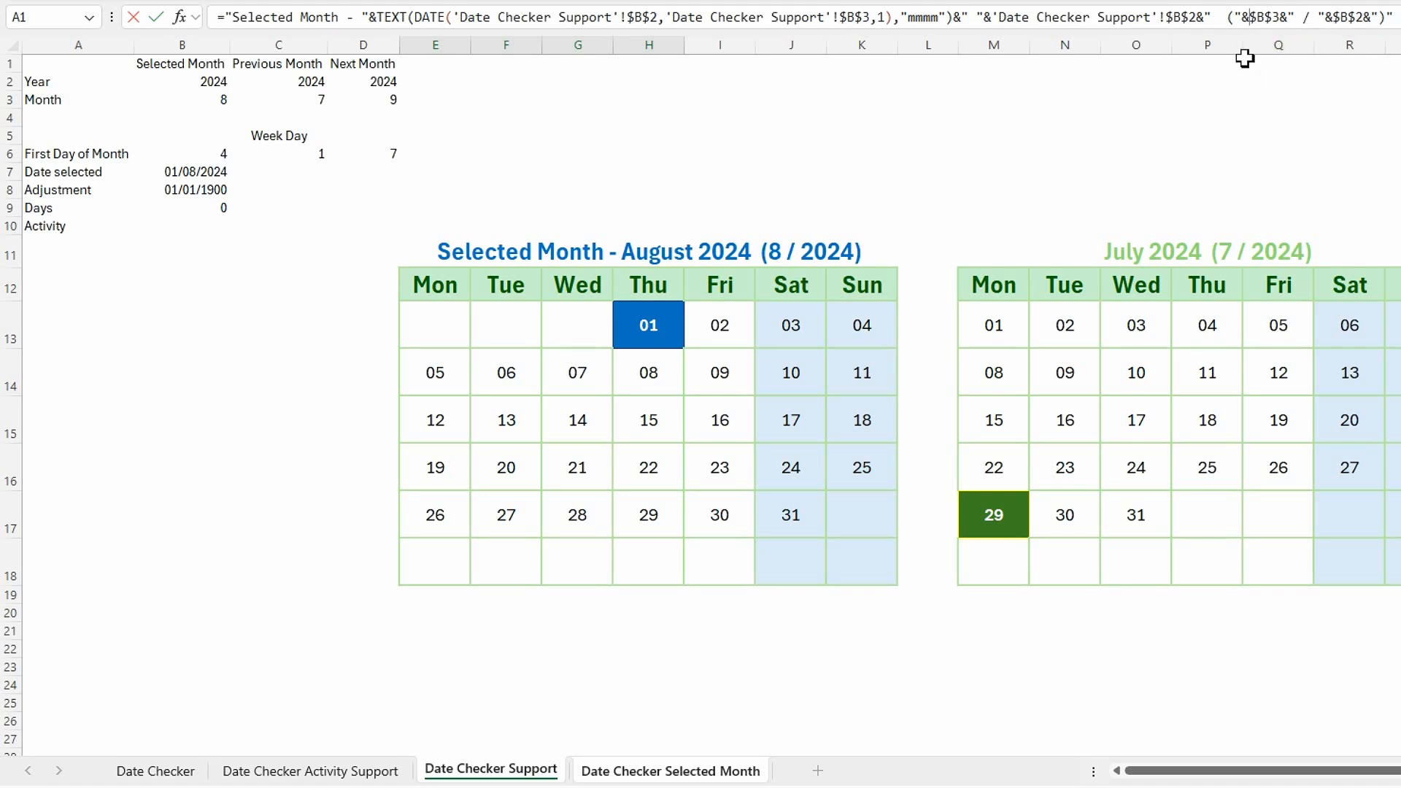
pyautogui.hotkey('ctrl', 'v')
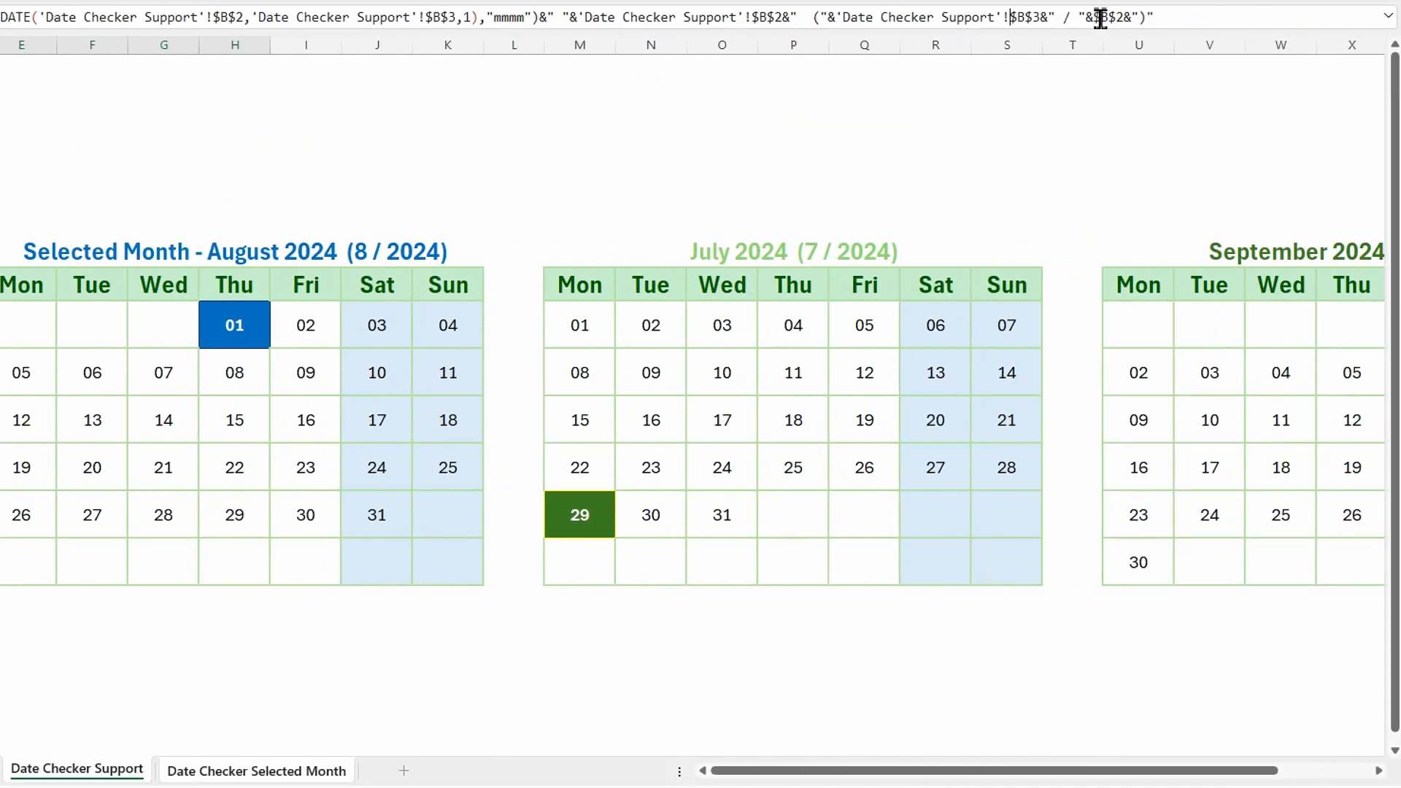
pyautogui.hotkey('ctrl', 'v')
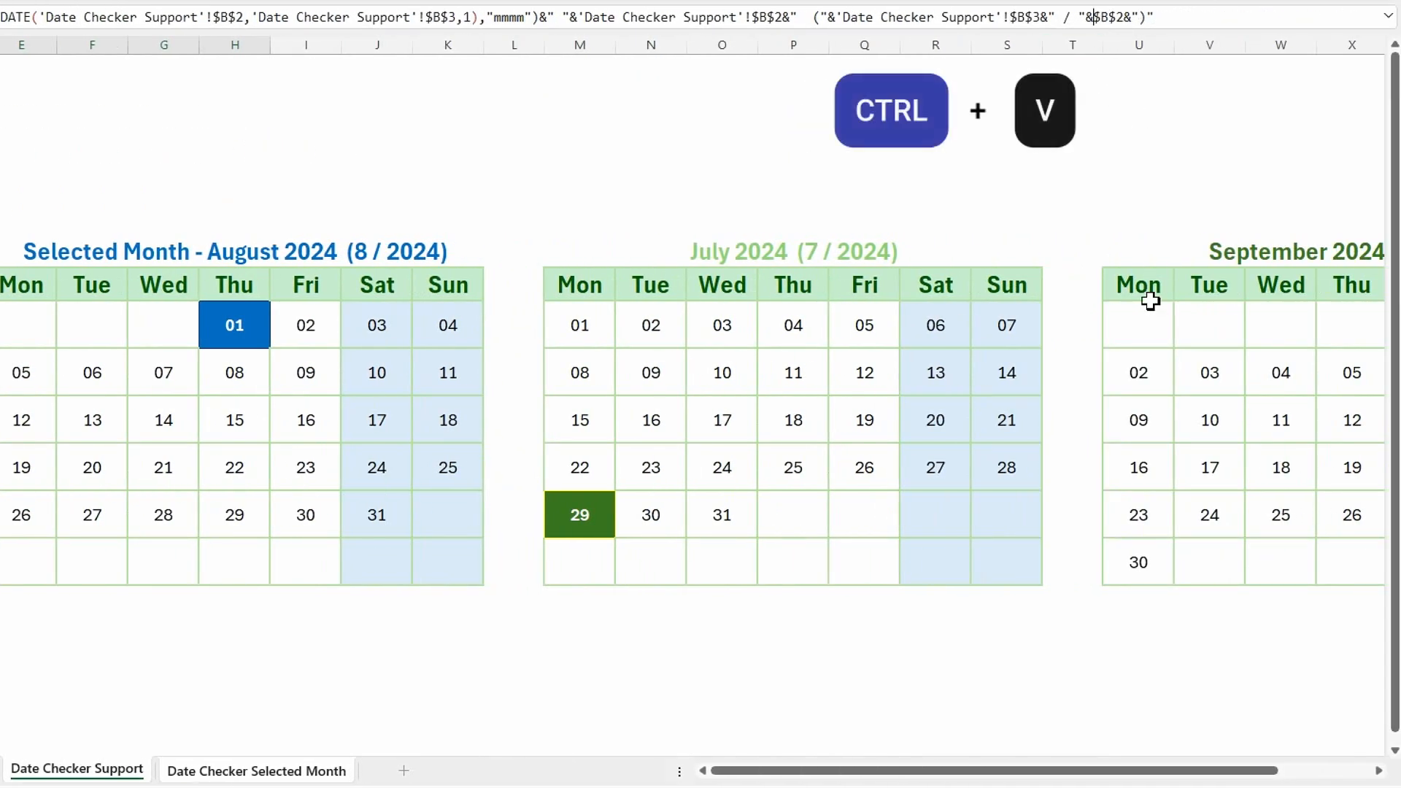
pyautogui.press('Return')
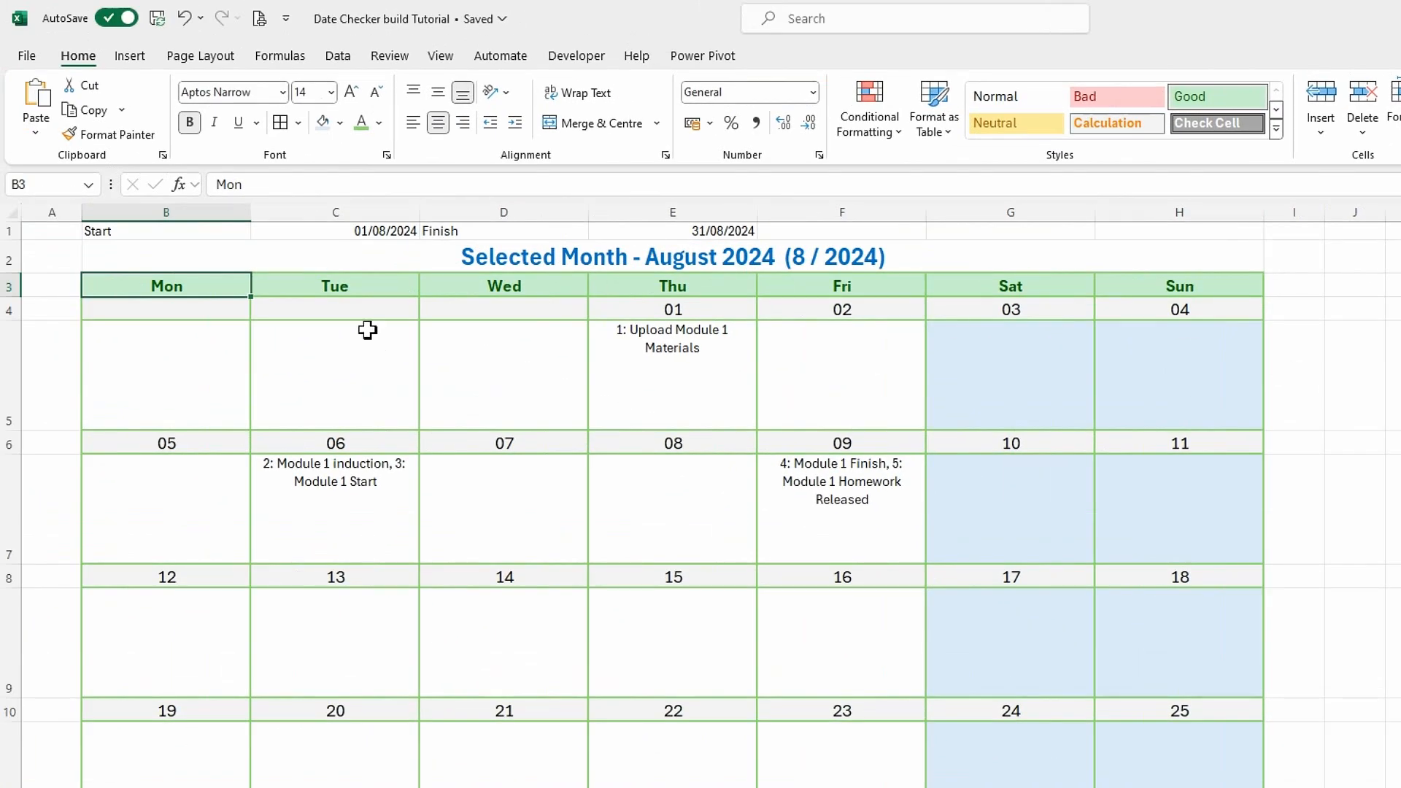
pyautogui.click(394, 252)
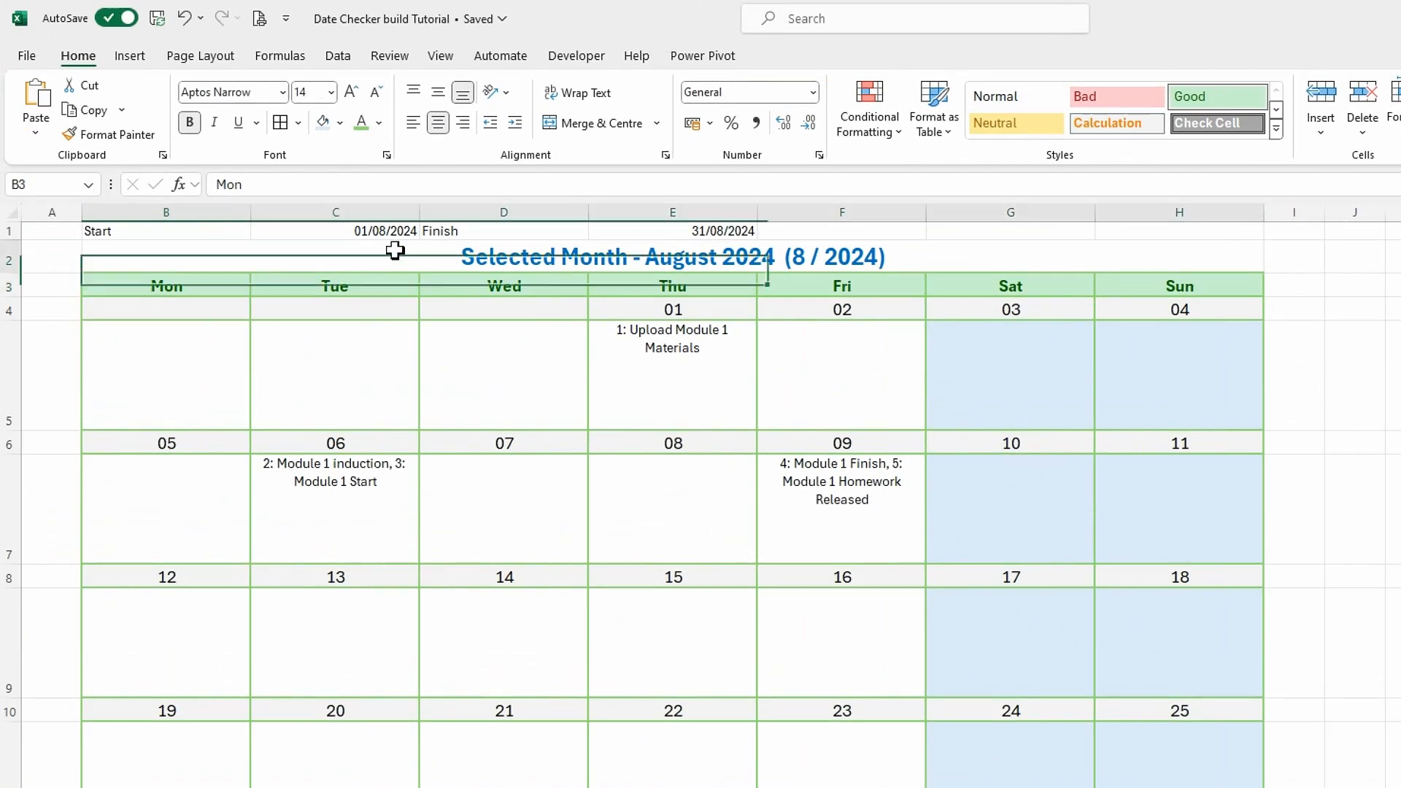
pyautogui.scroll(-1, 444, 291)
pyautogui.scroll(1, 454, 313)
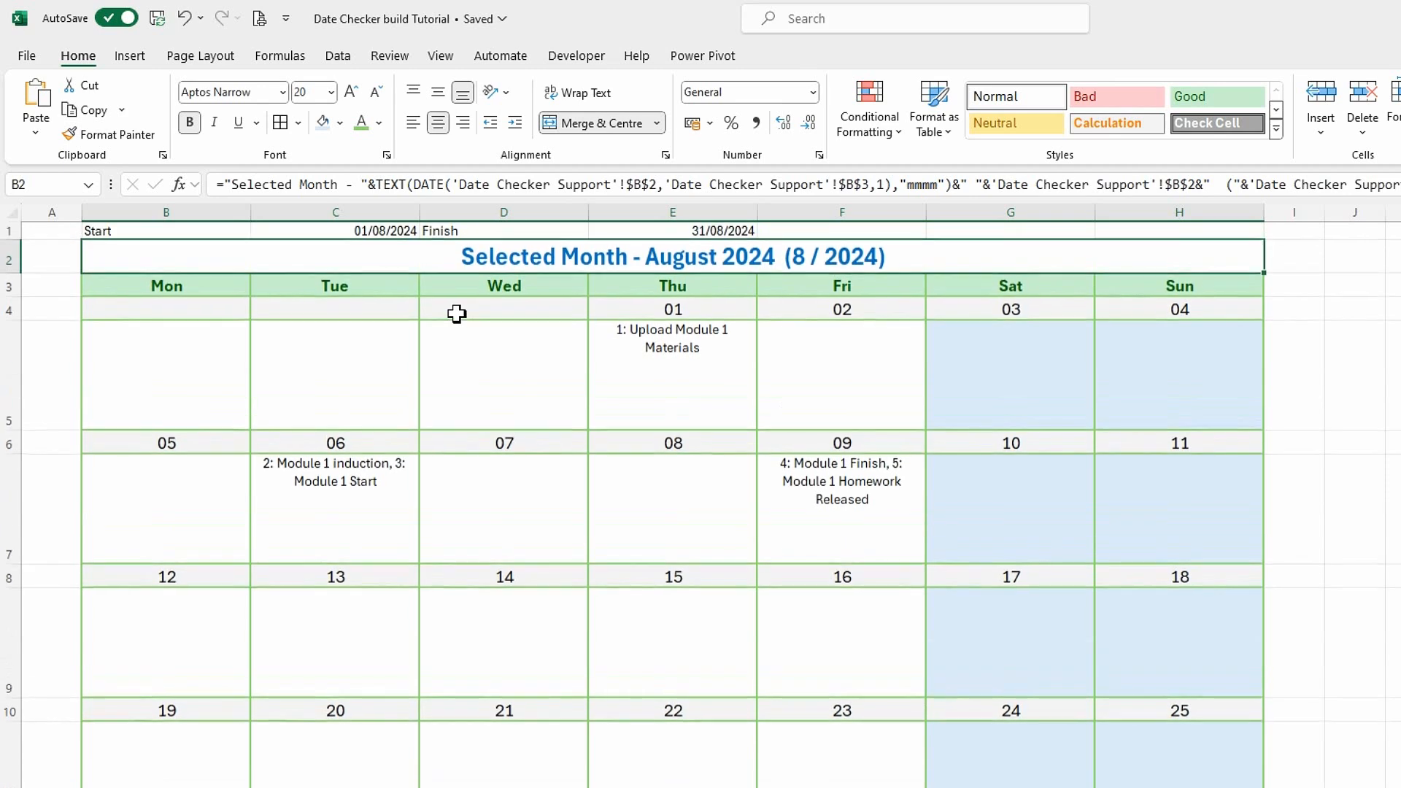
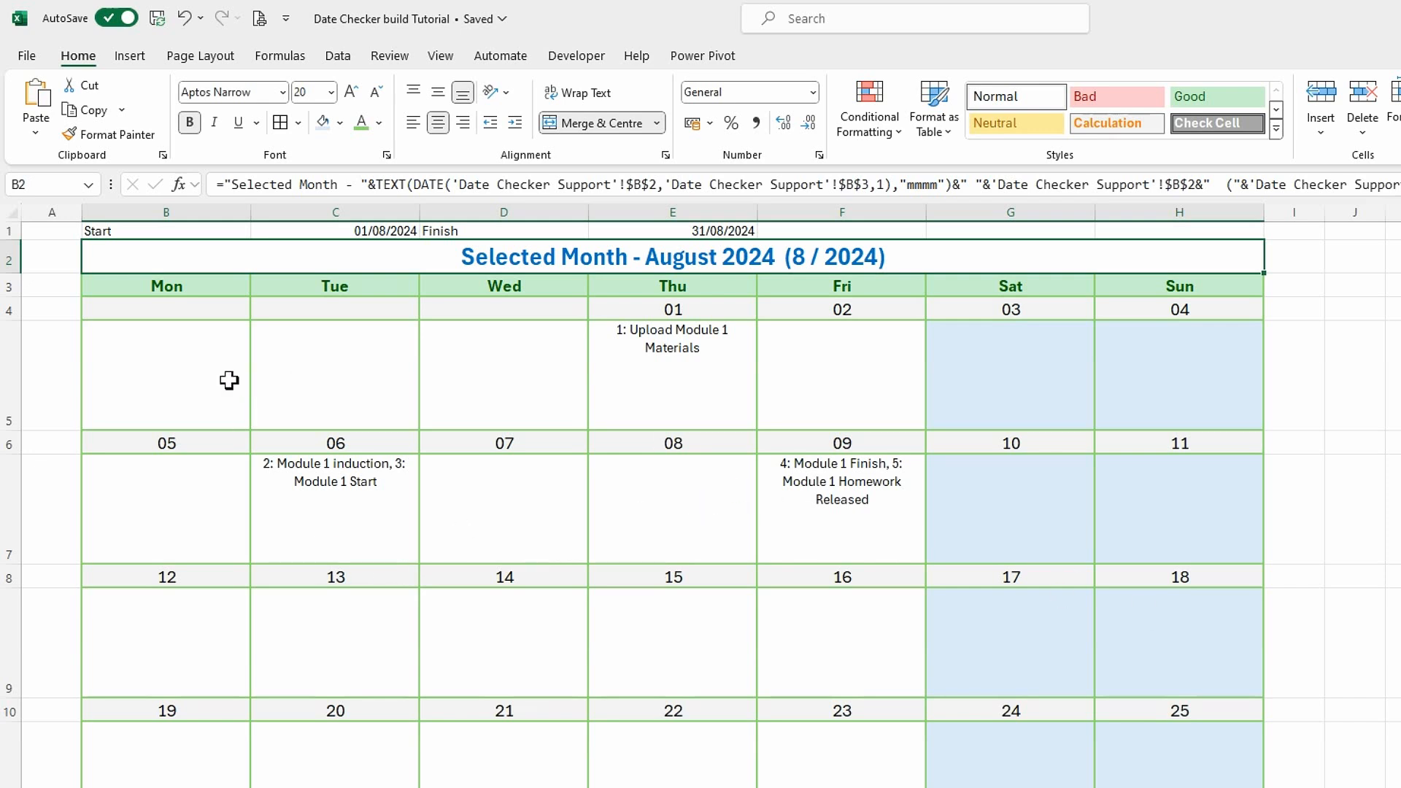
# Select the calendar's date rows B4:H4, B6:H6, B8:H8, B10:H10, B12:H12 and B14:H14 together.
pyautogui.click(229, 379)
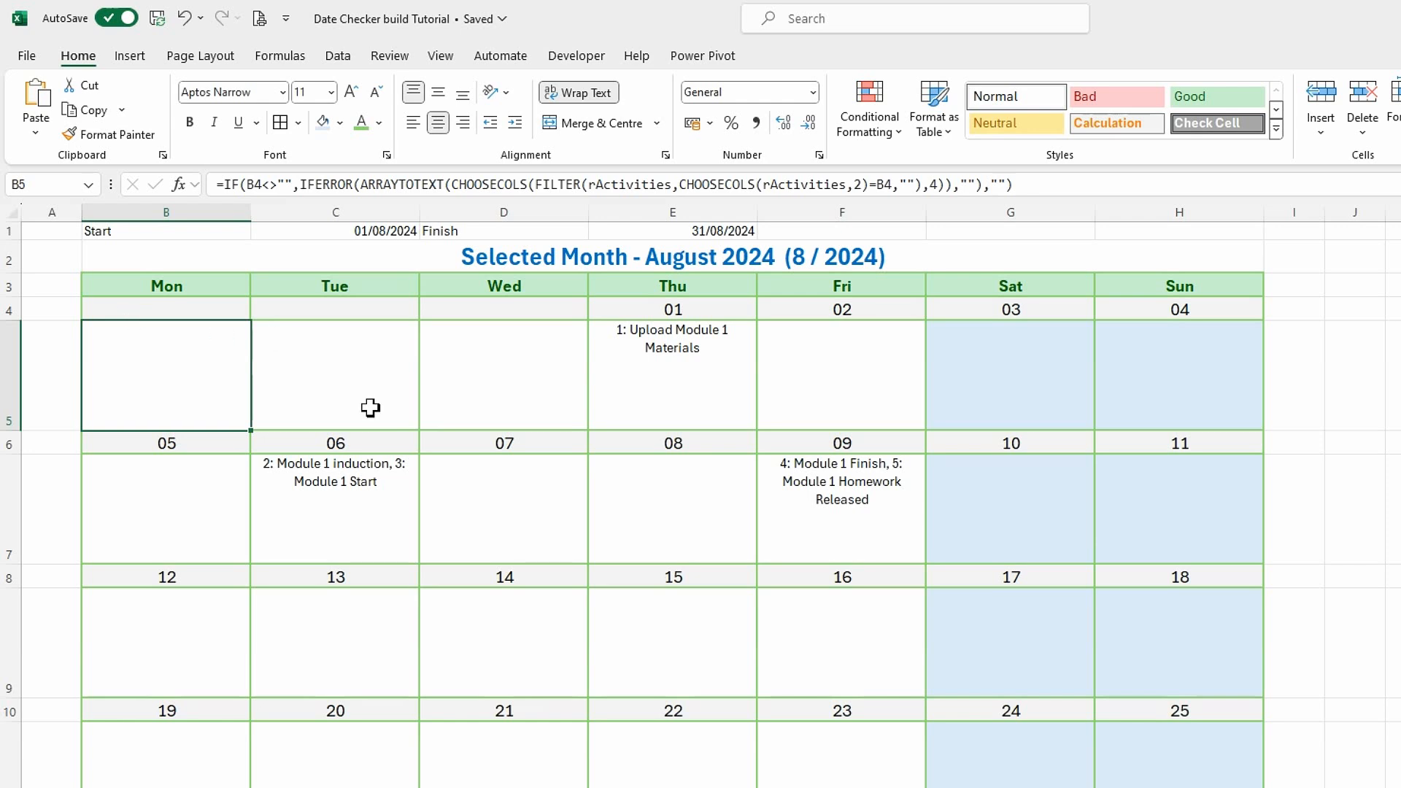
pyautogui.moveTo(169, 312); pyautogui.dragTo(1125, 326)
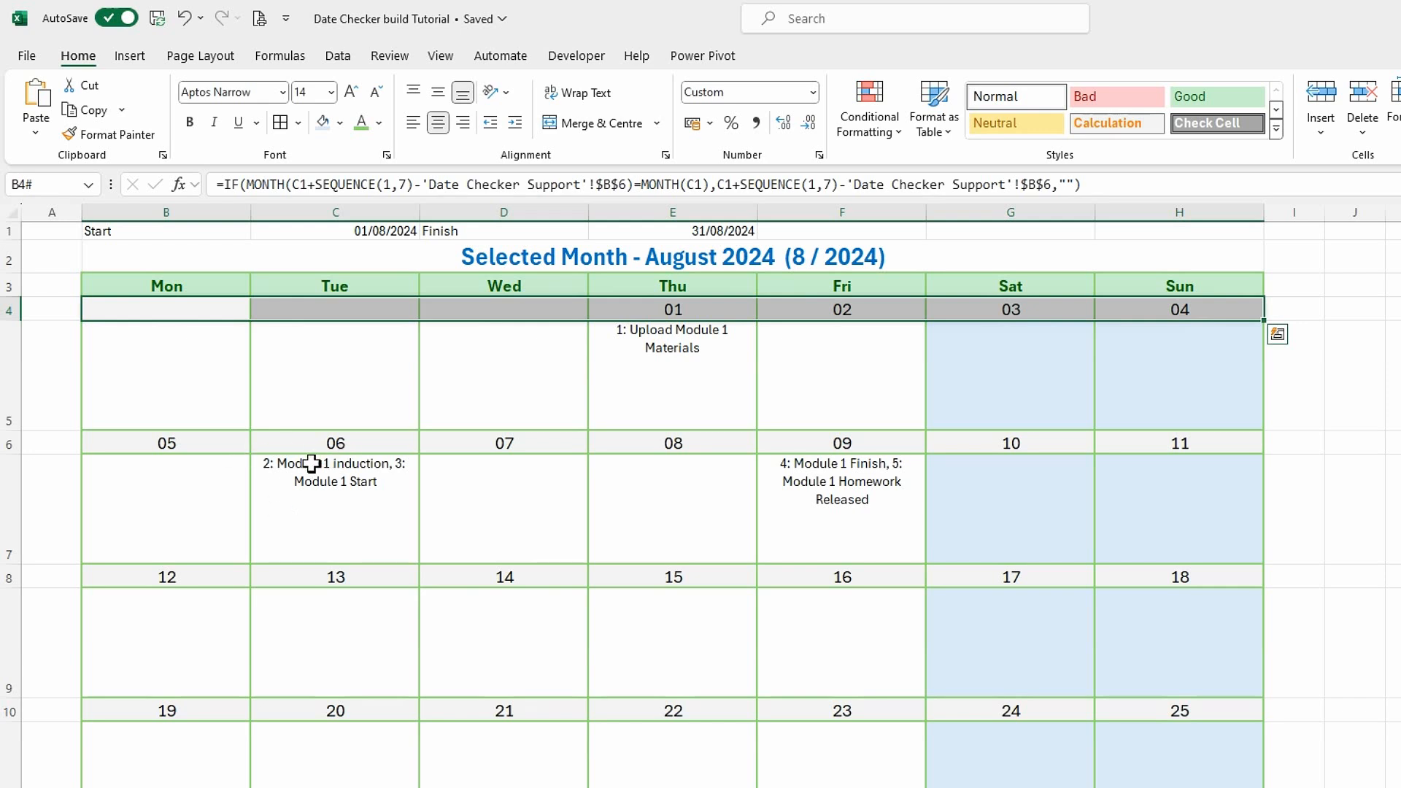
pyautogui.moveTo(183, 445); pyautogui.dragTo(1135, 453)
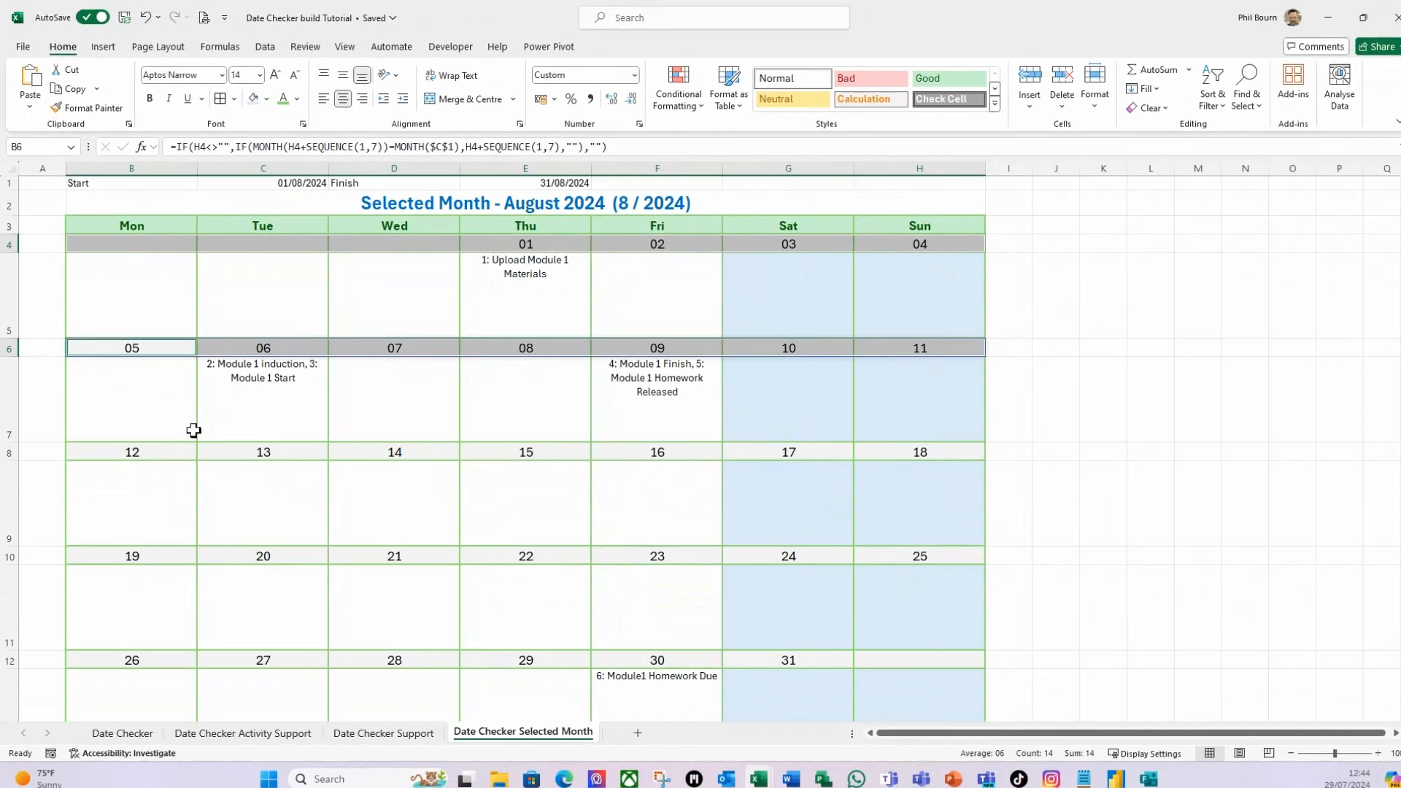
pyautogui.moveTo(190, 557); pyautogui.dragTo(1142, 554)
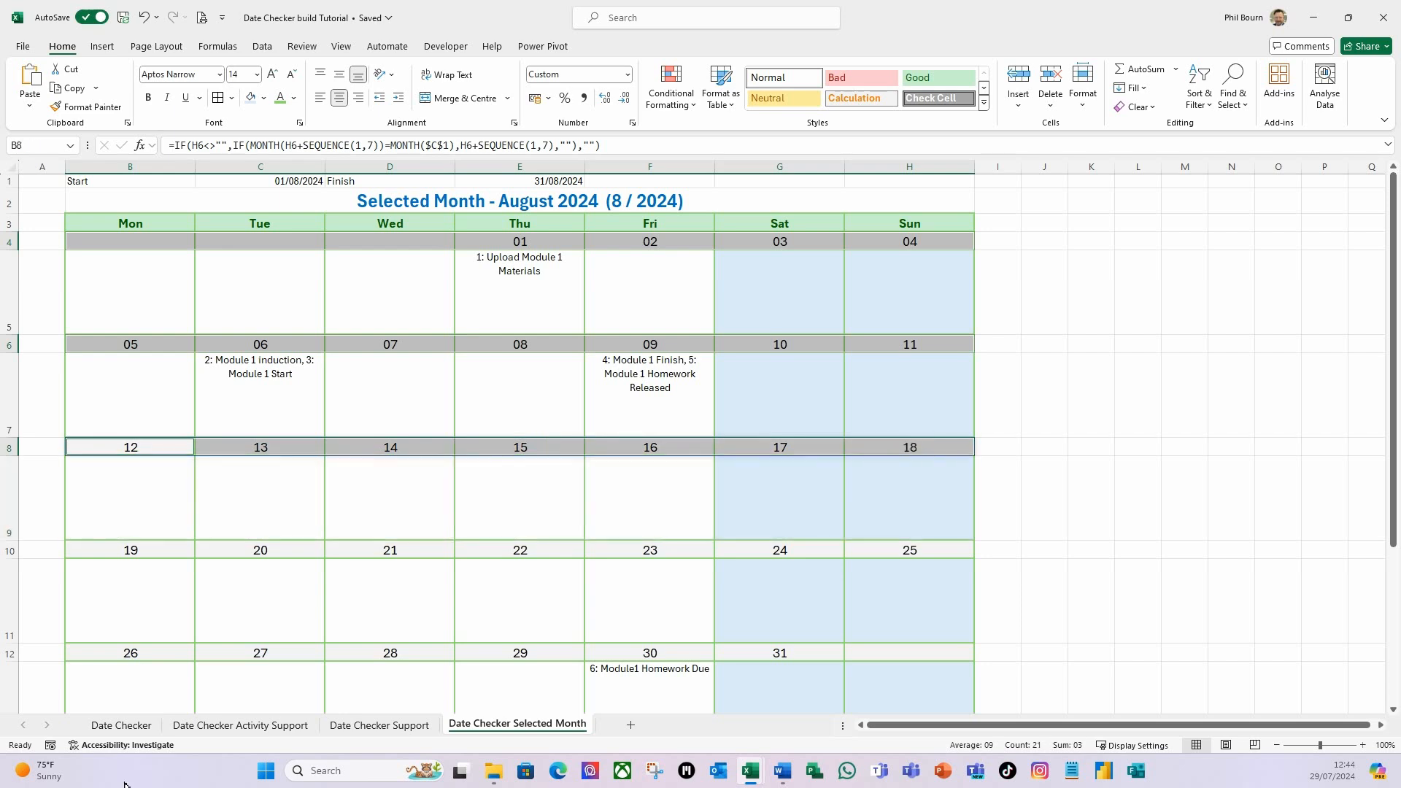
pyautogui.moveTo(154, 553); pyautogui.dragTo(883, 556)
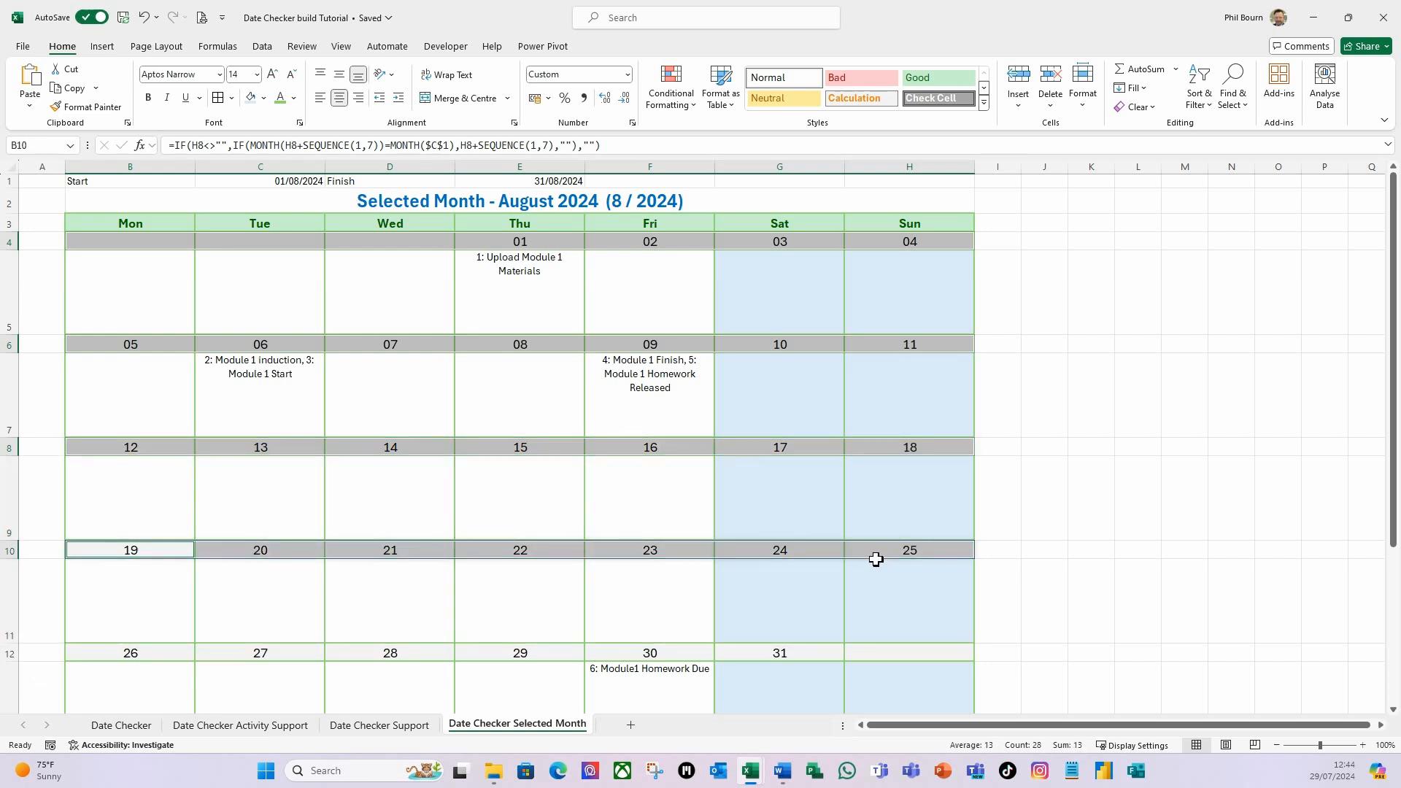
pyautogui.scroll(-1, 858, 583)
pyautogui.moveTo(151, 611); pyautogui.dragTo(917, 608)
pyautogui.scroll(-2, 923, 607)
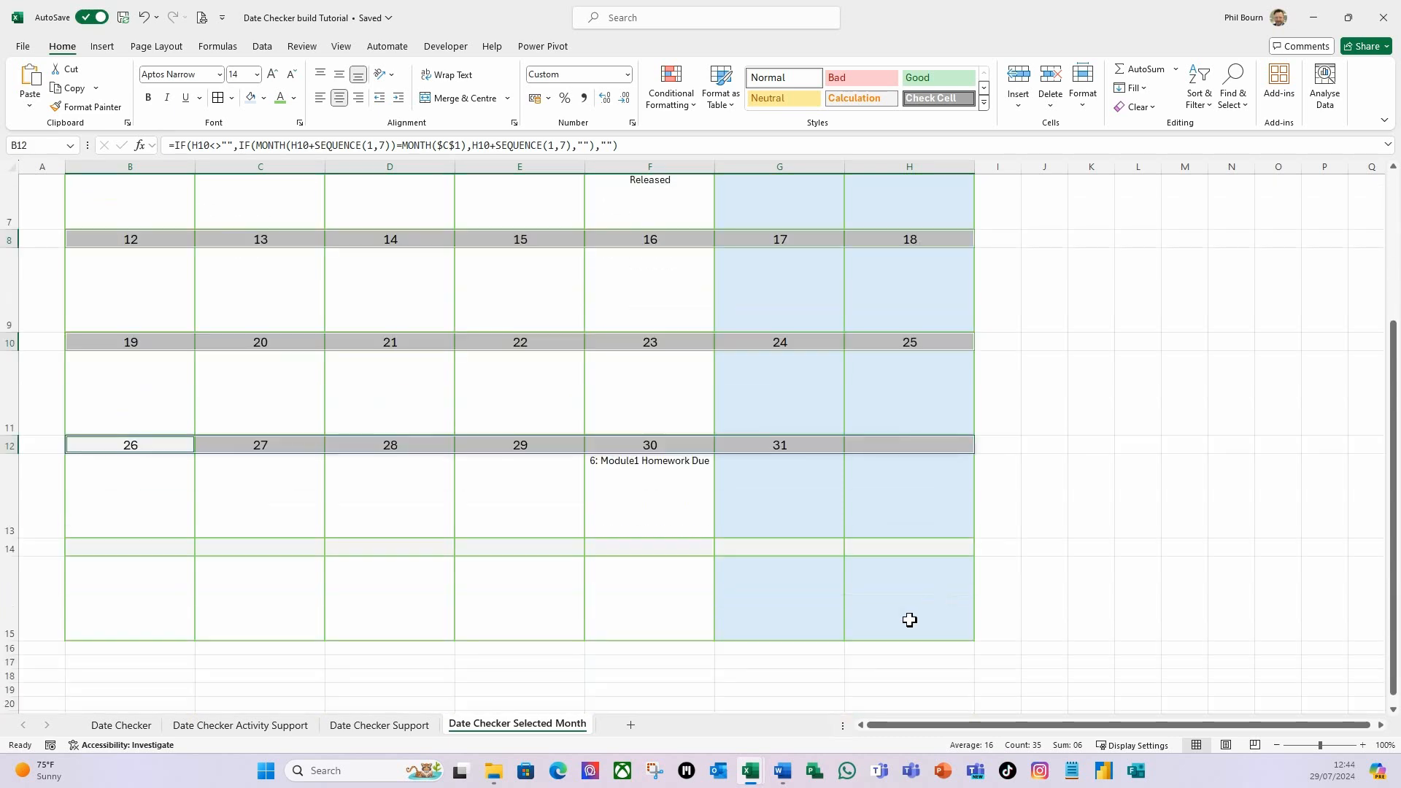
pyautogui.moveTo(113, 546); pyautogui.dragTo(852, 549)
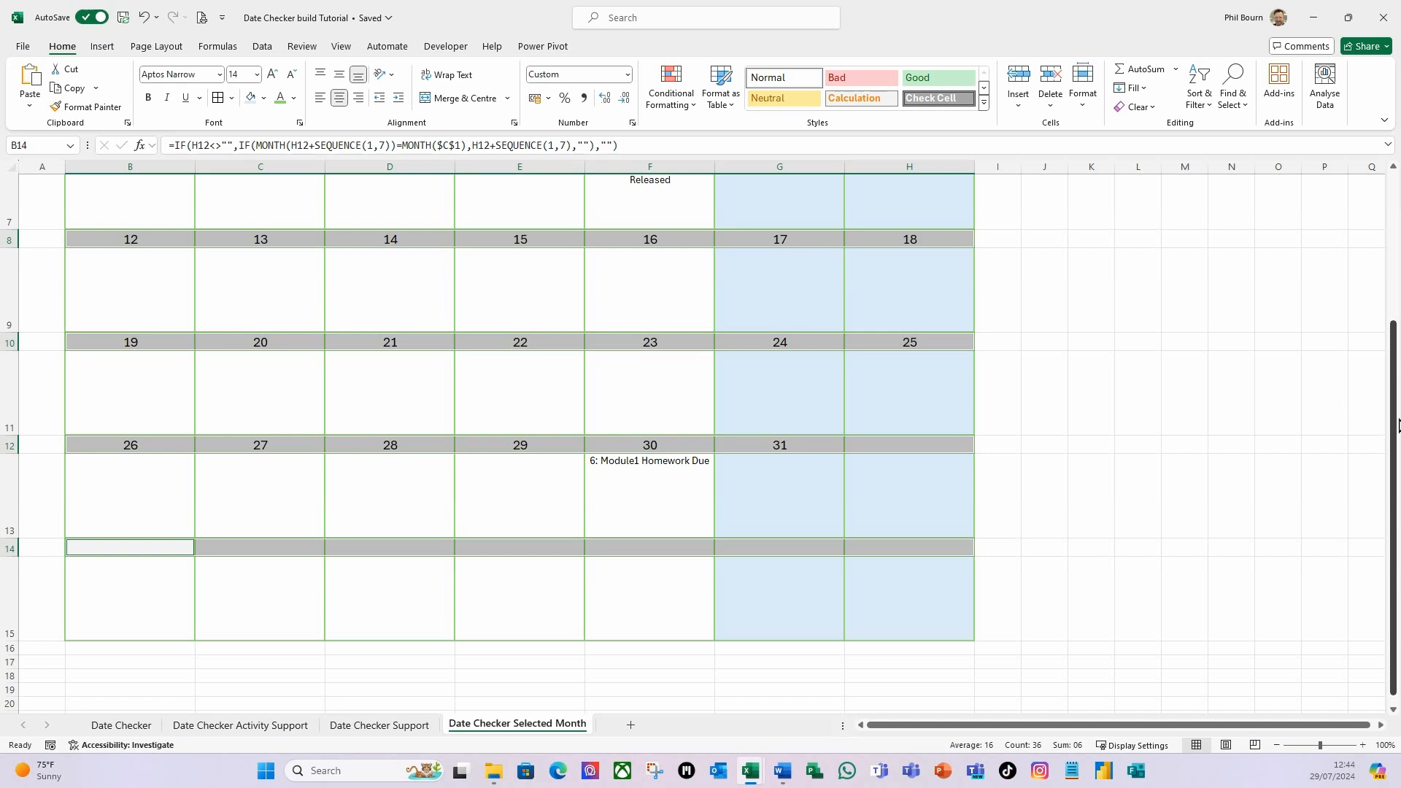
pyautogui.moveTo(1394, 427); pyautogui.dragTo(1393, 277)
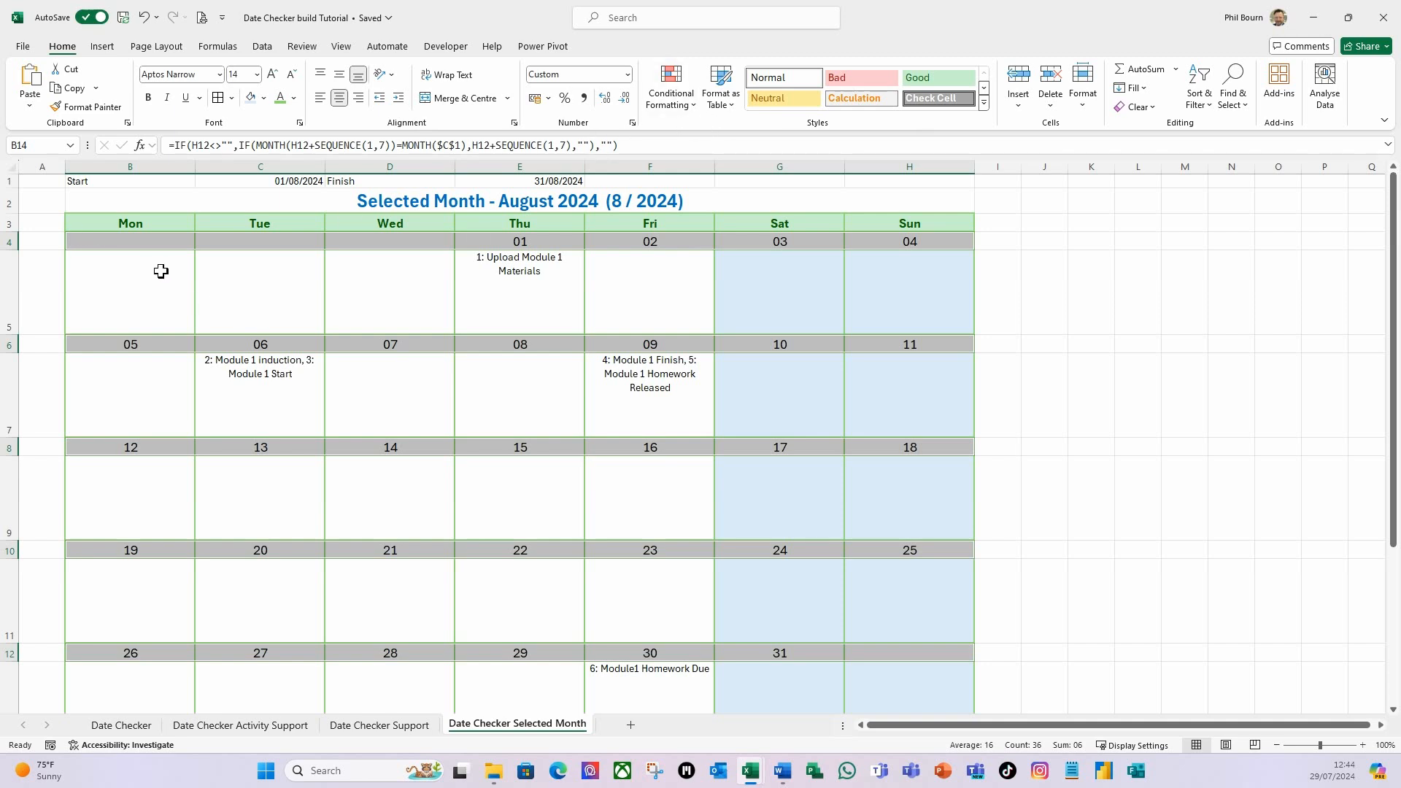
# Create a formula-based conditional formatting rule for the selected date rows using =if(b4=today(),true,false).
pyautogui.click(693, 115)
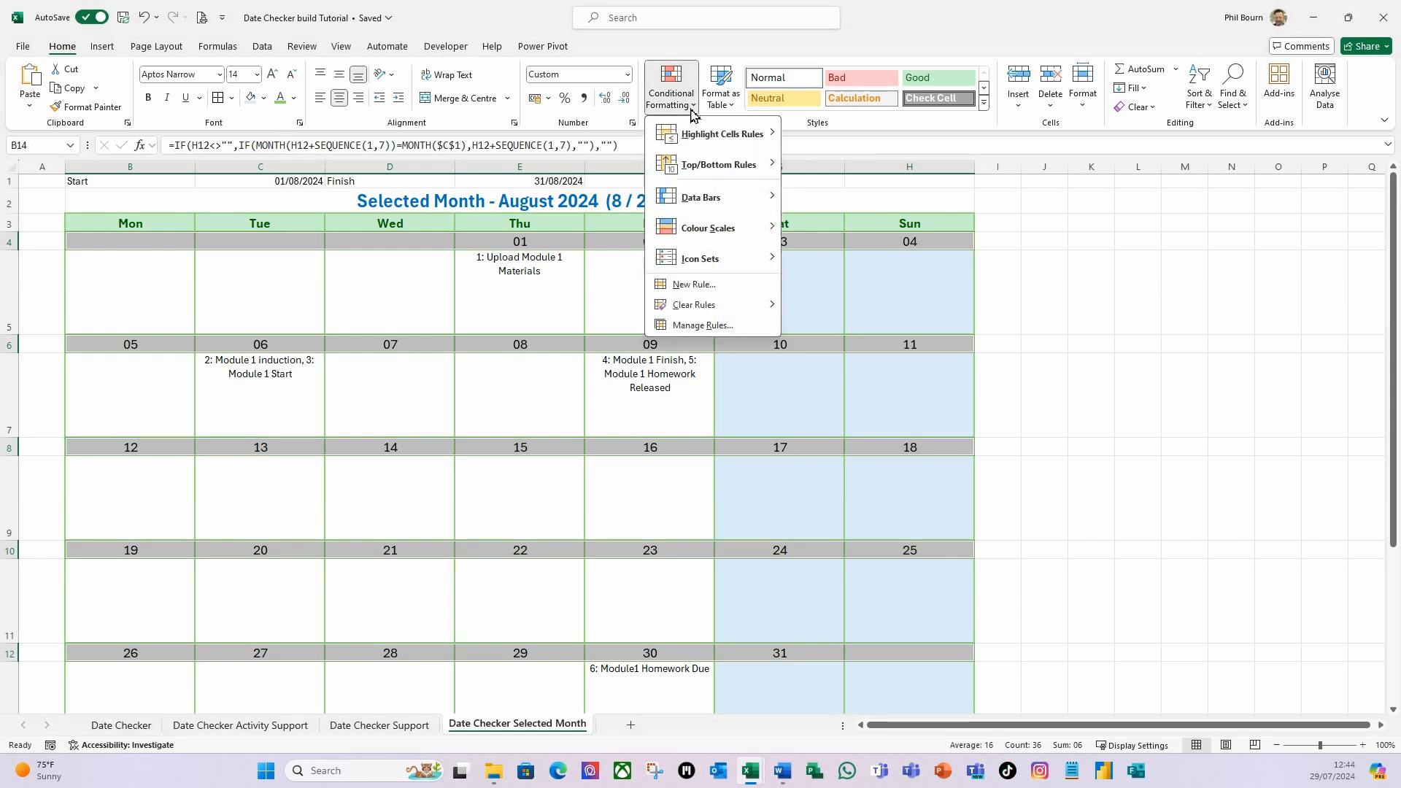
pyautogui.click(691, 285)
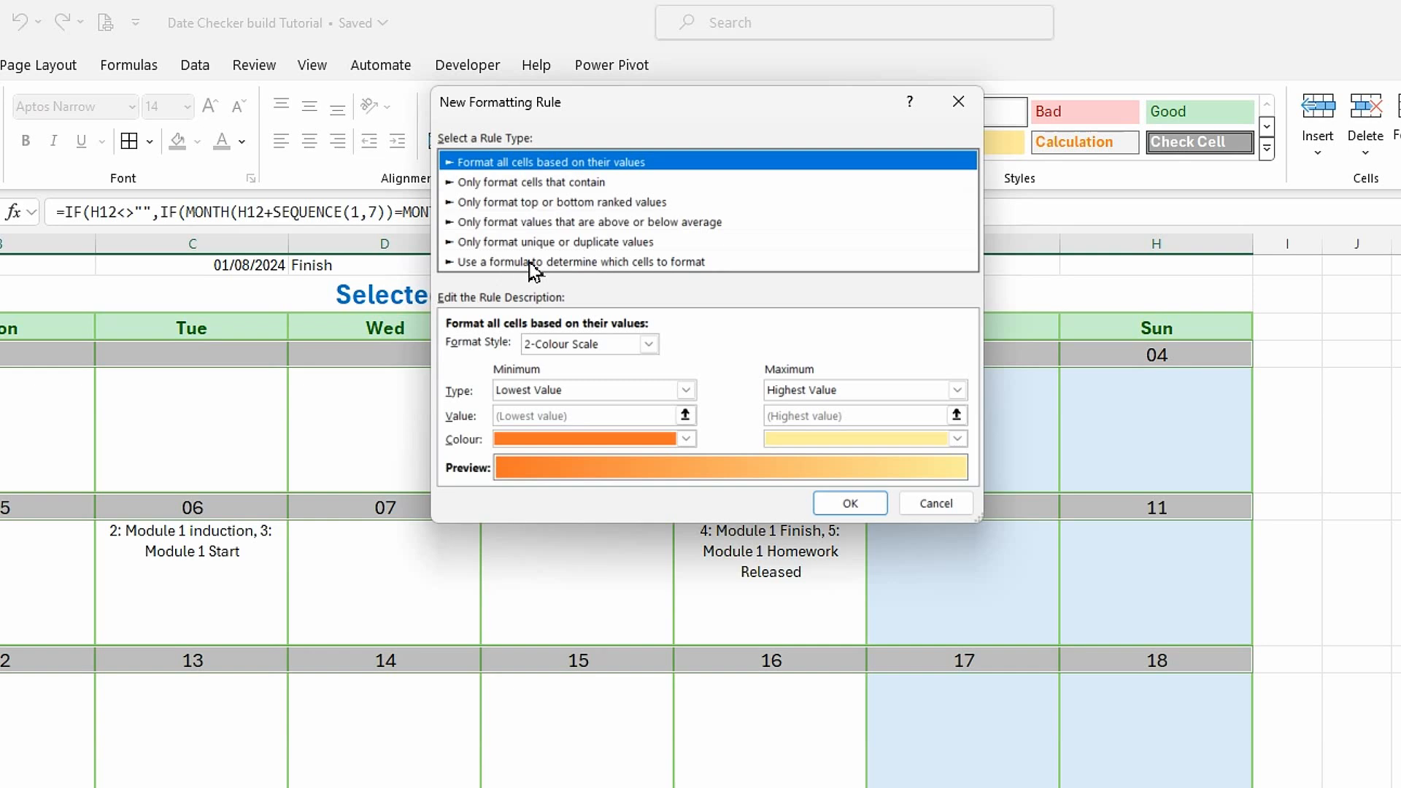
pyautogui.click(535, 262)
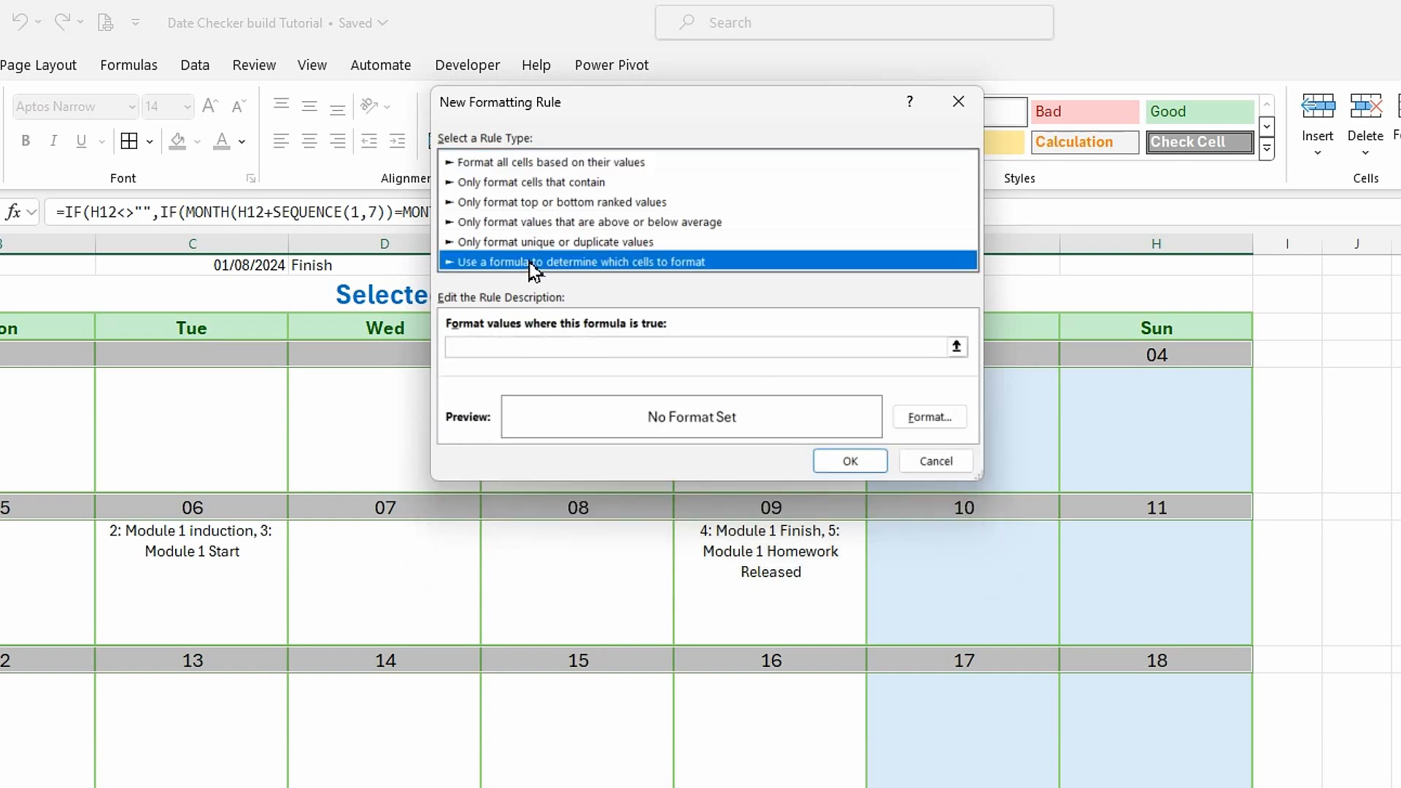
pyautogui.click(513, 349)
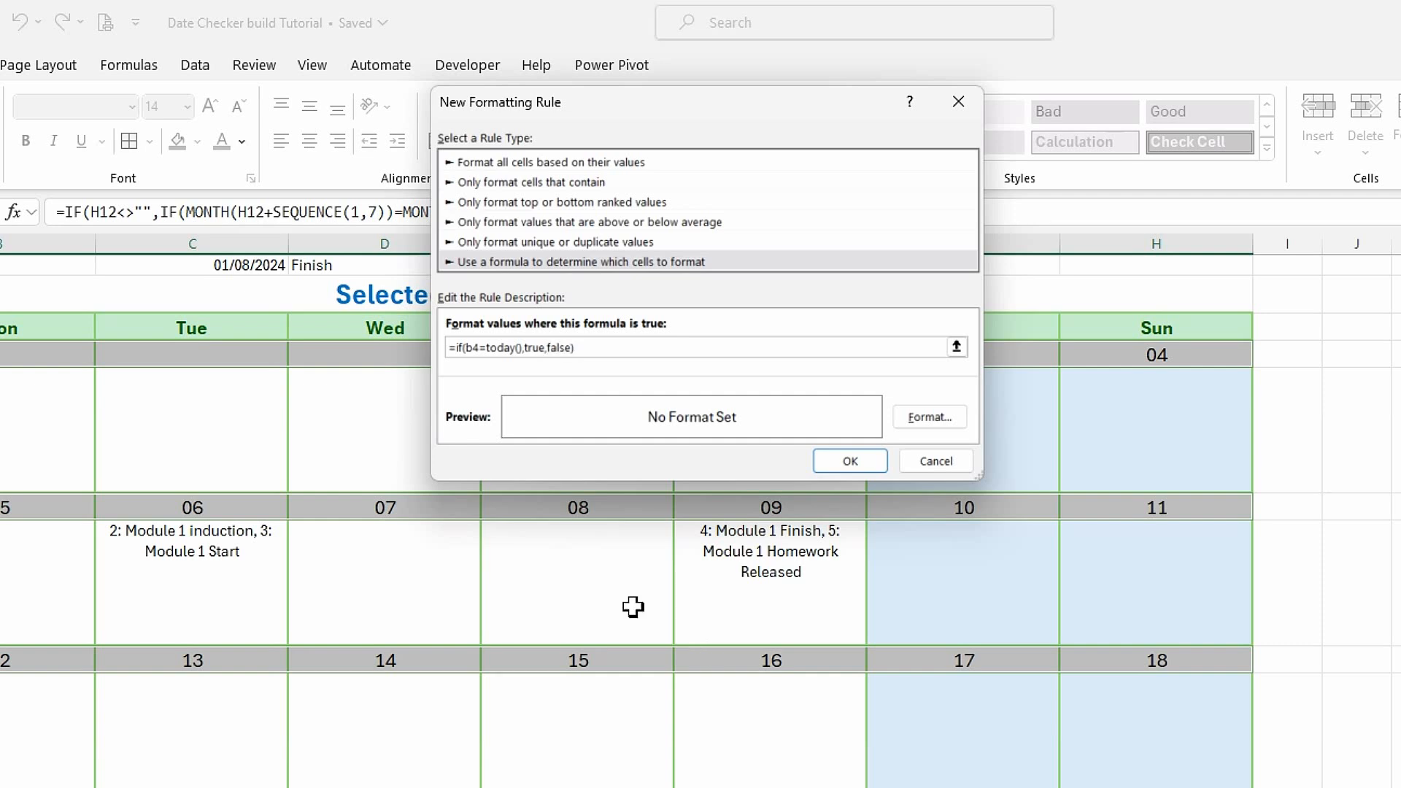
# Set the today rule's format to bold white text with a yellow outline border.
pyautogui.click(917, 416)
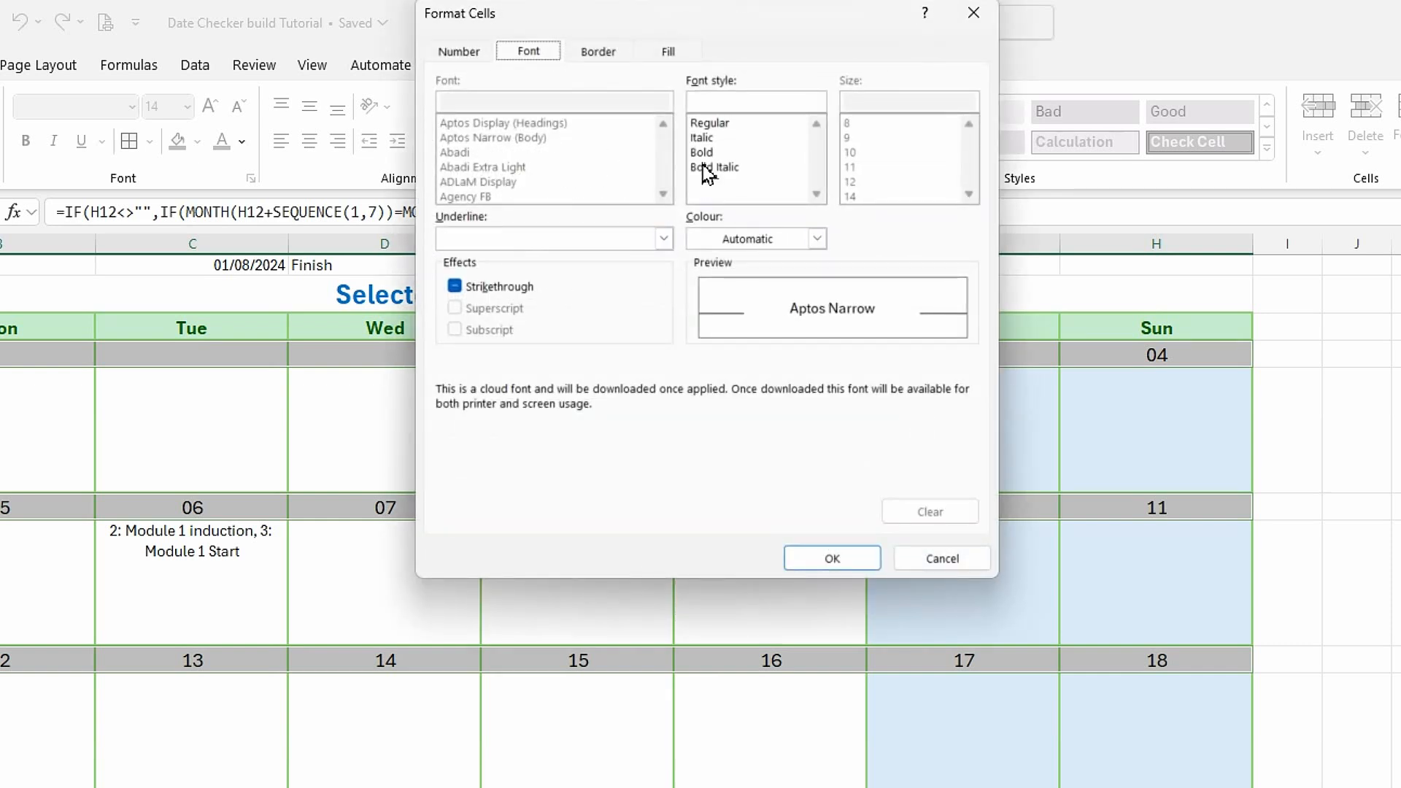
pyautogui.click(702, 154)
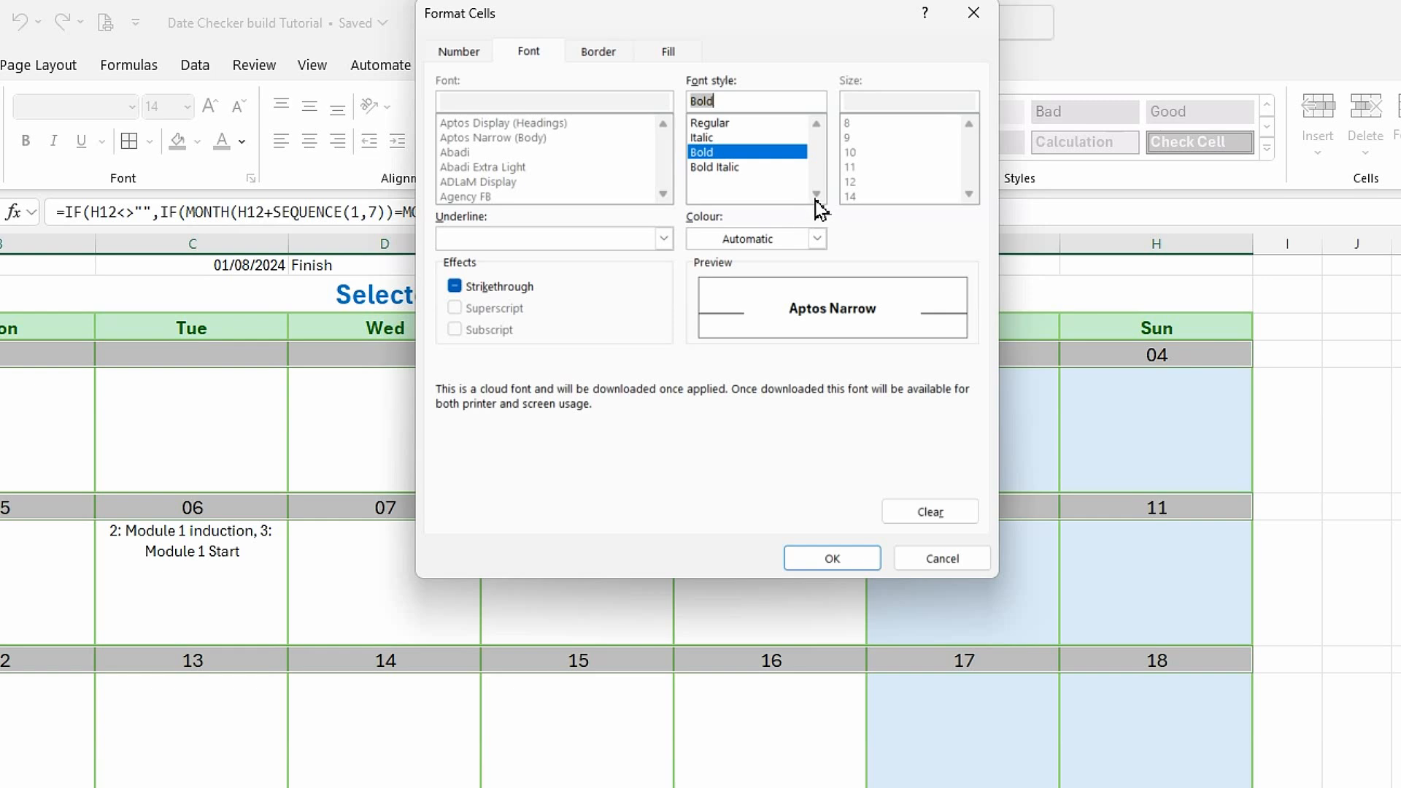
pyautogui.click(817, 239)
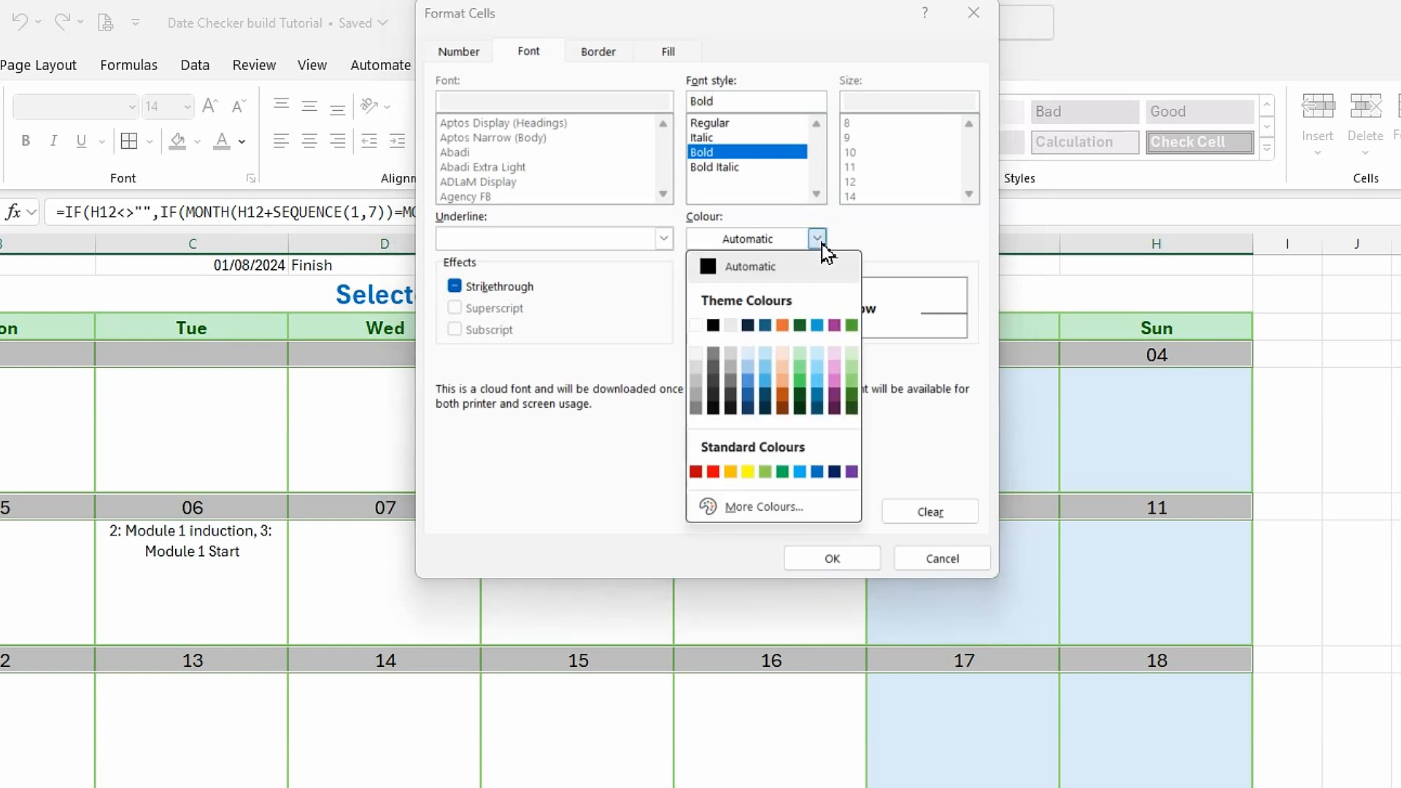
pyautogui.click(697, 330)
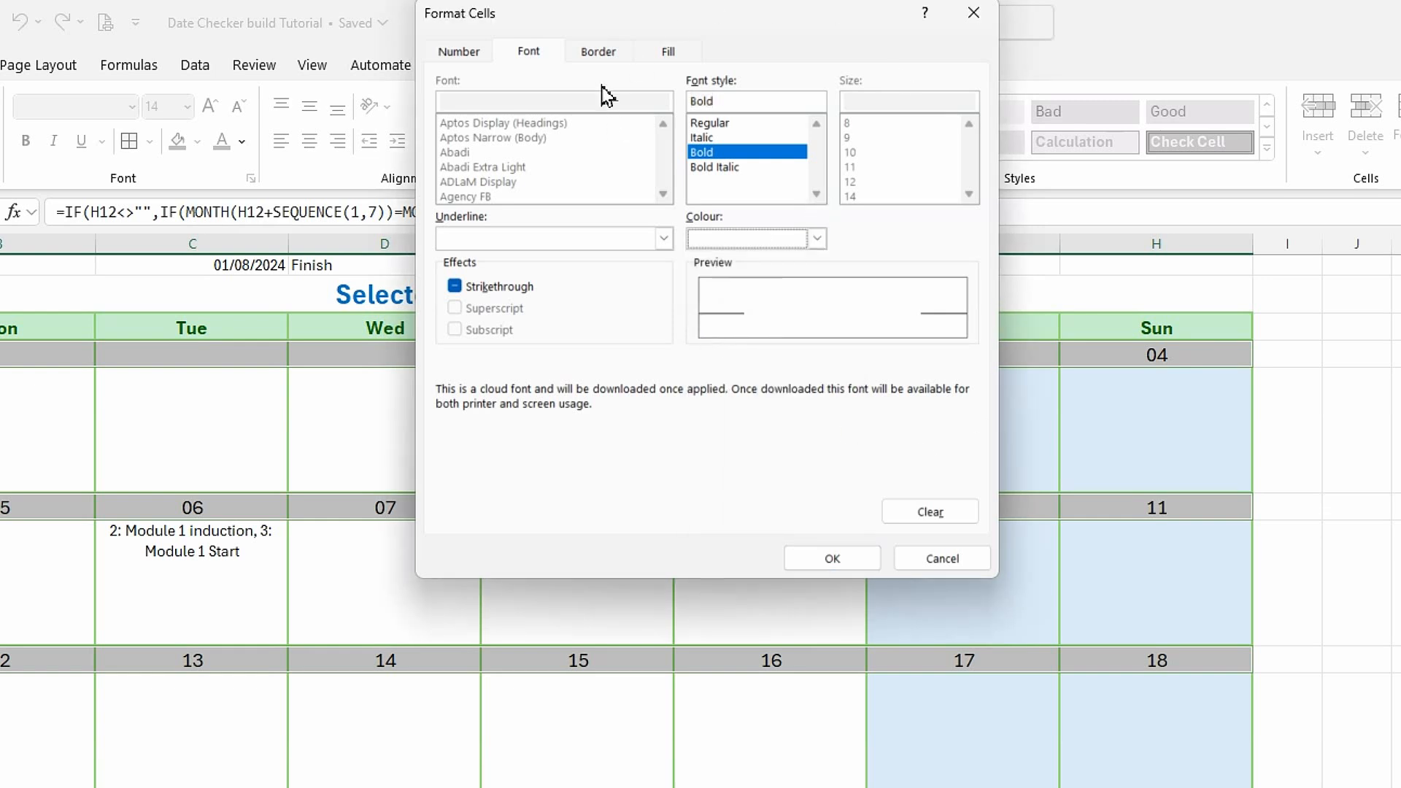
pyautogui.click(600, 52)
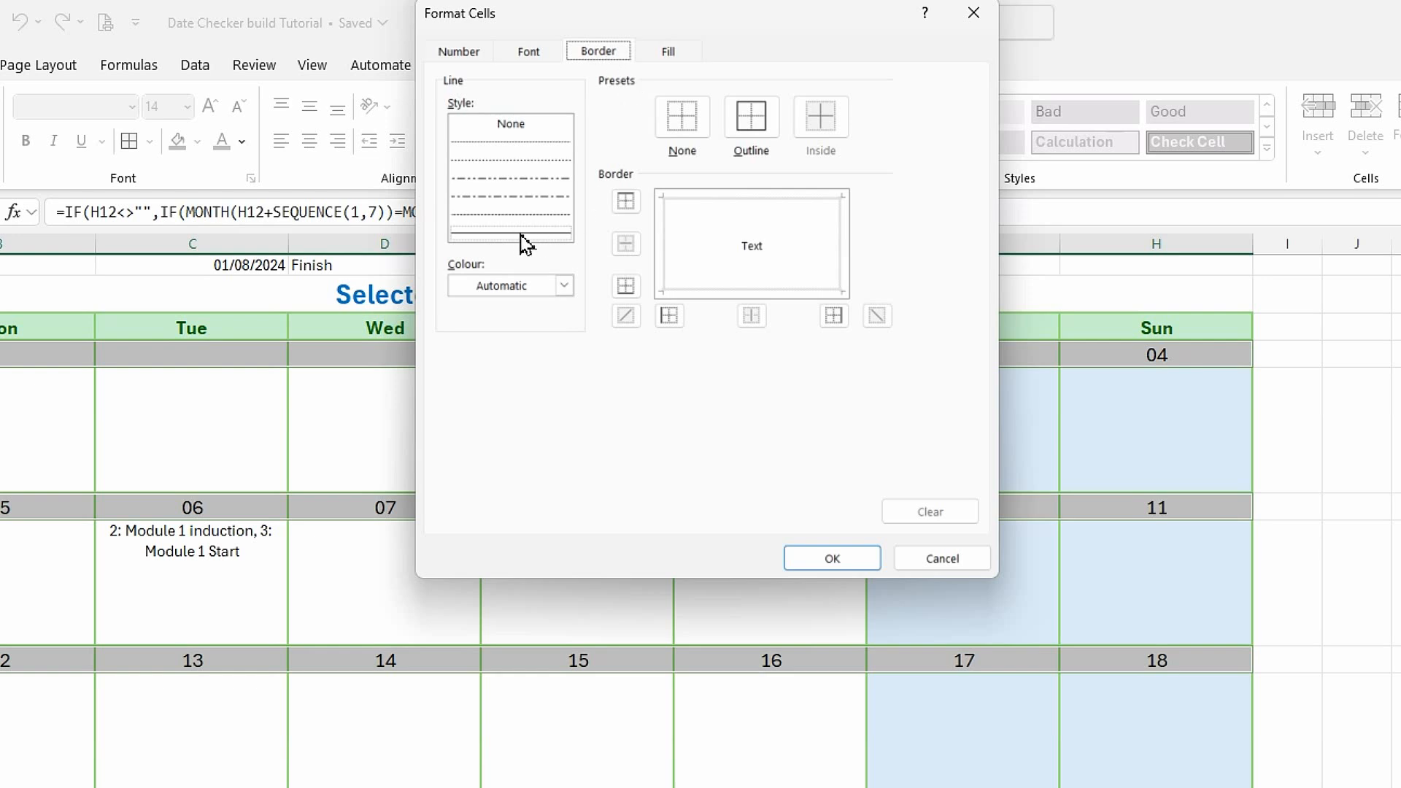
pyautogui.click(565, 286)
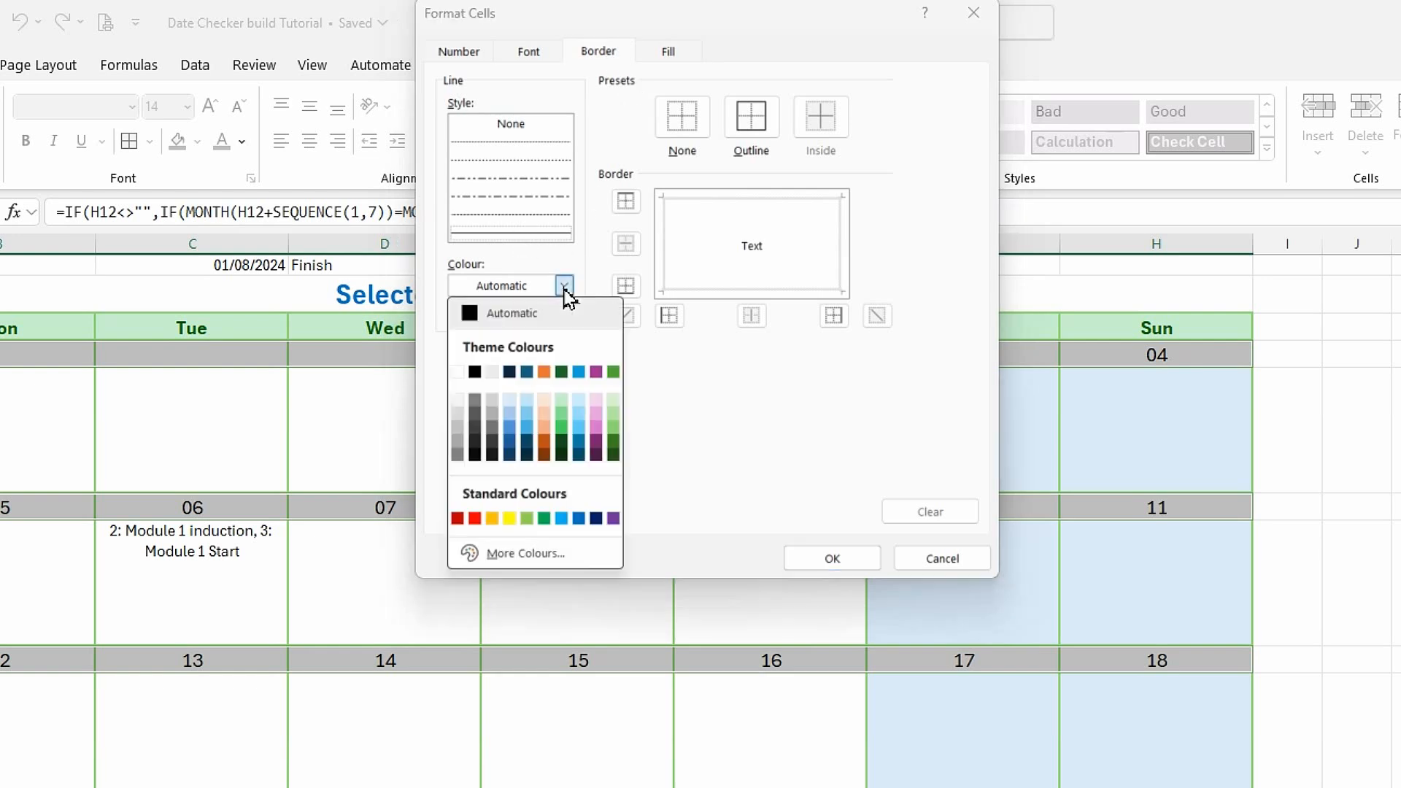
pyautogui.click(509, 518)
pyautogui.click(751, 139)
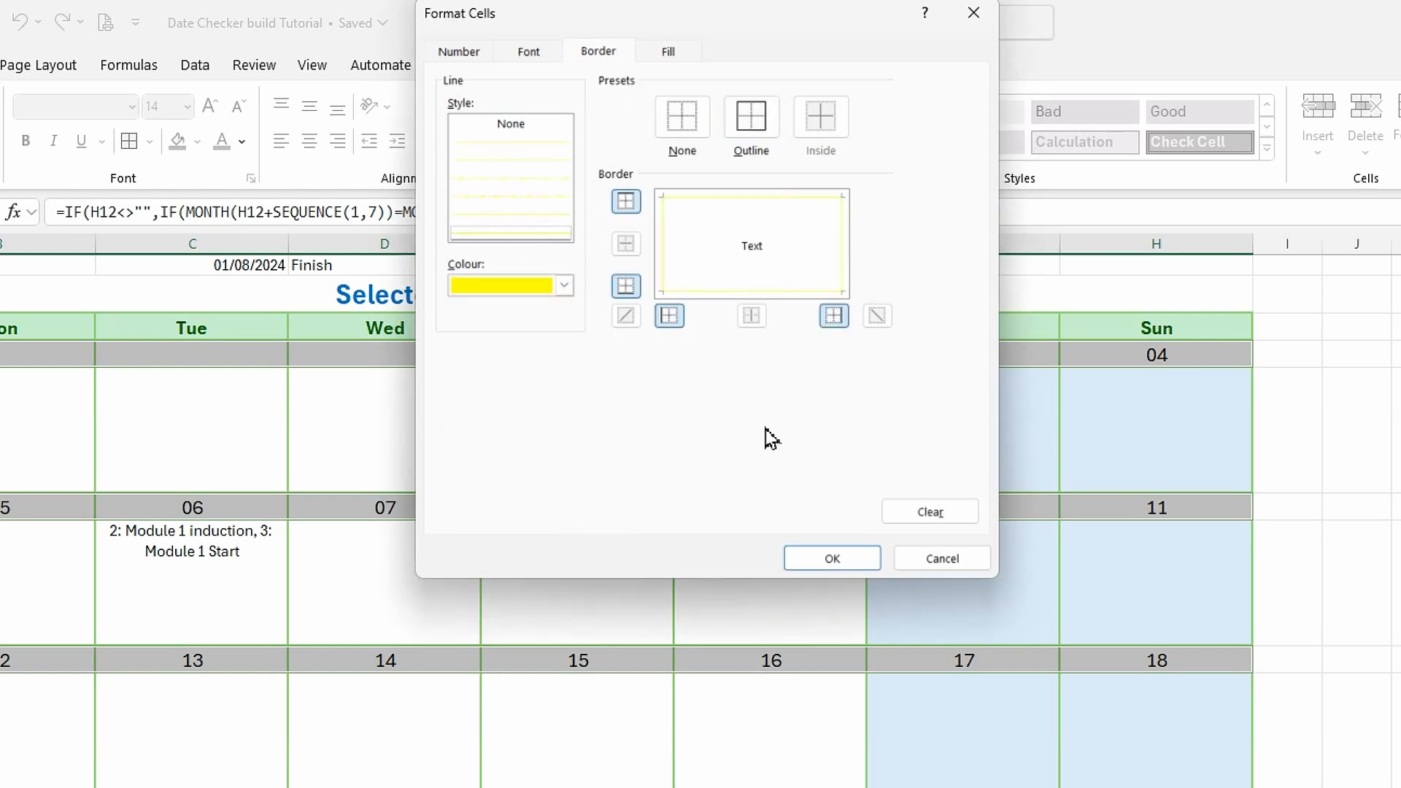
# Give the today rule a dark green fill and confirm the new rule.
pyautogui.click(670, 55)
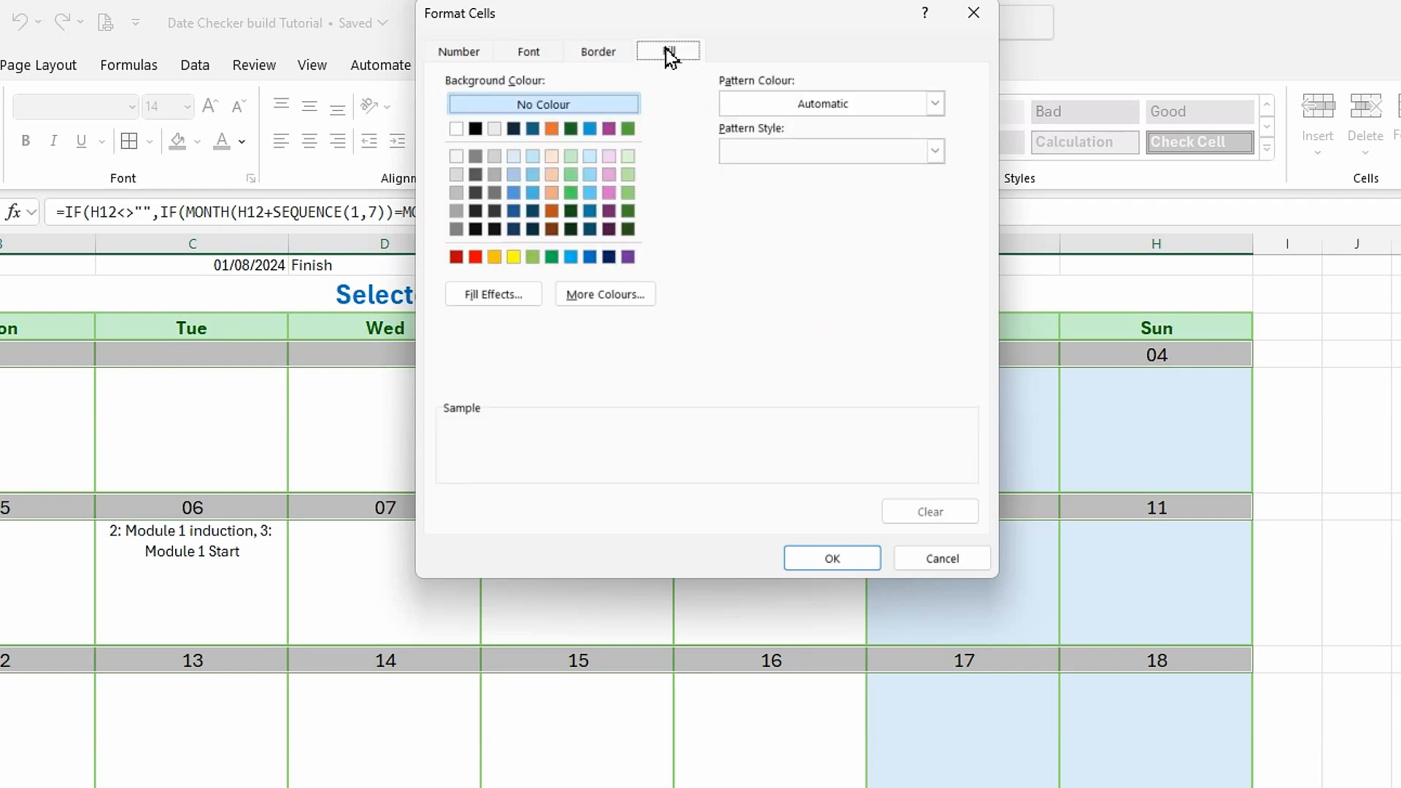
pyautogui.click(631, 212)
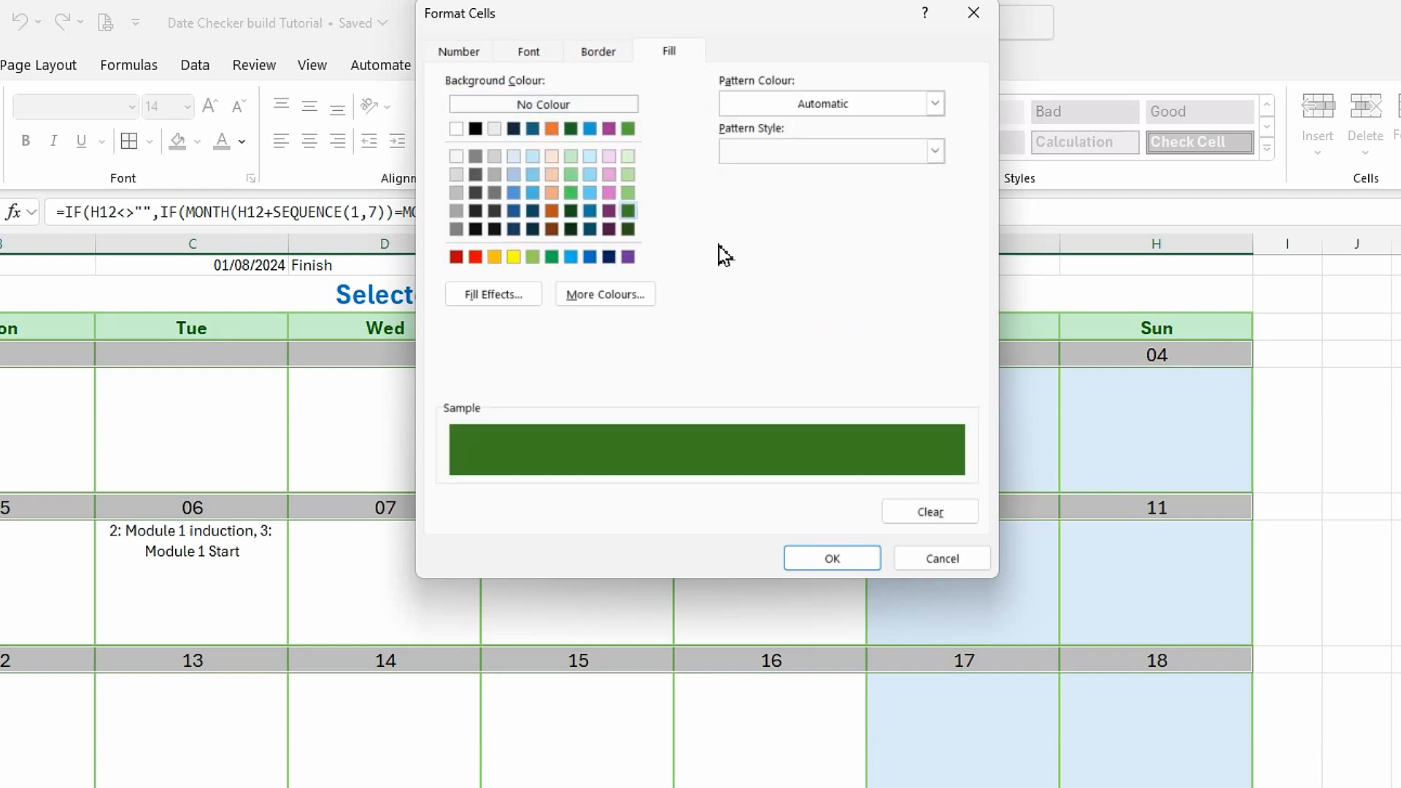
pyautogui.click(851, 566)
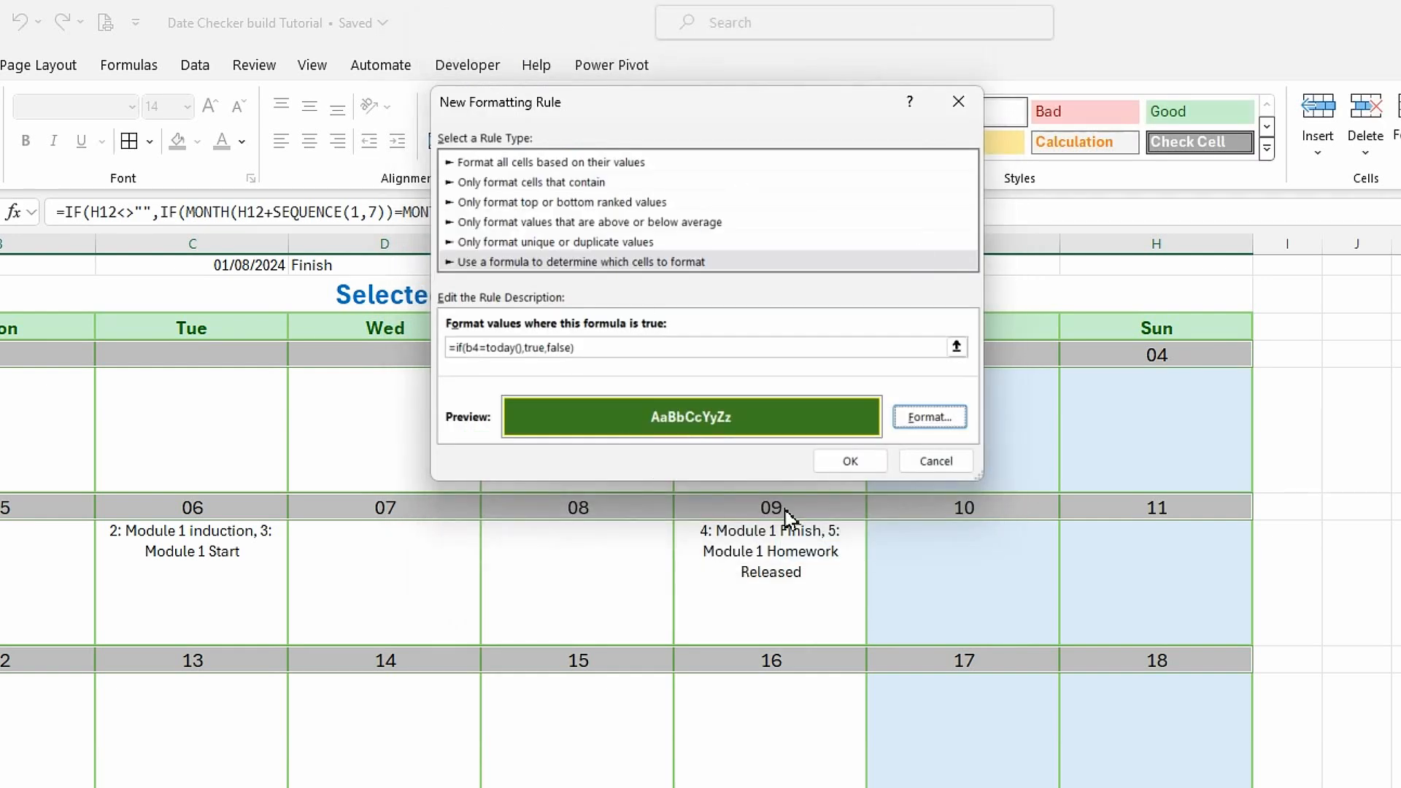
pyautogui.click(851, 461)
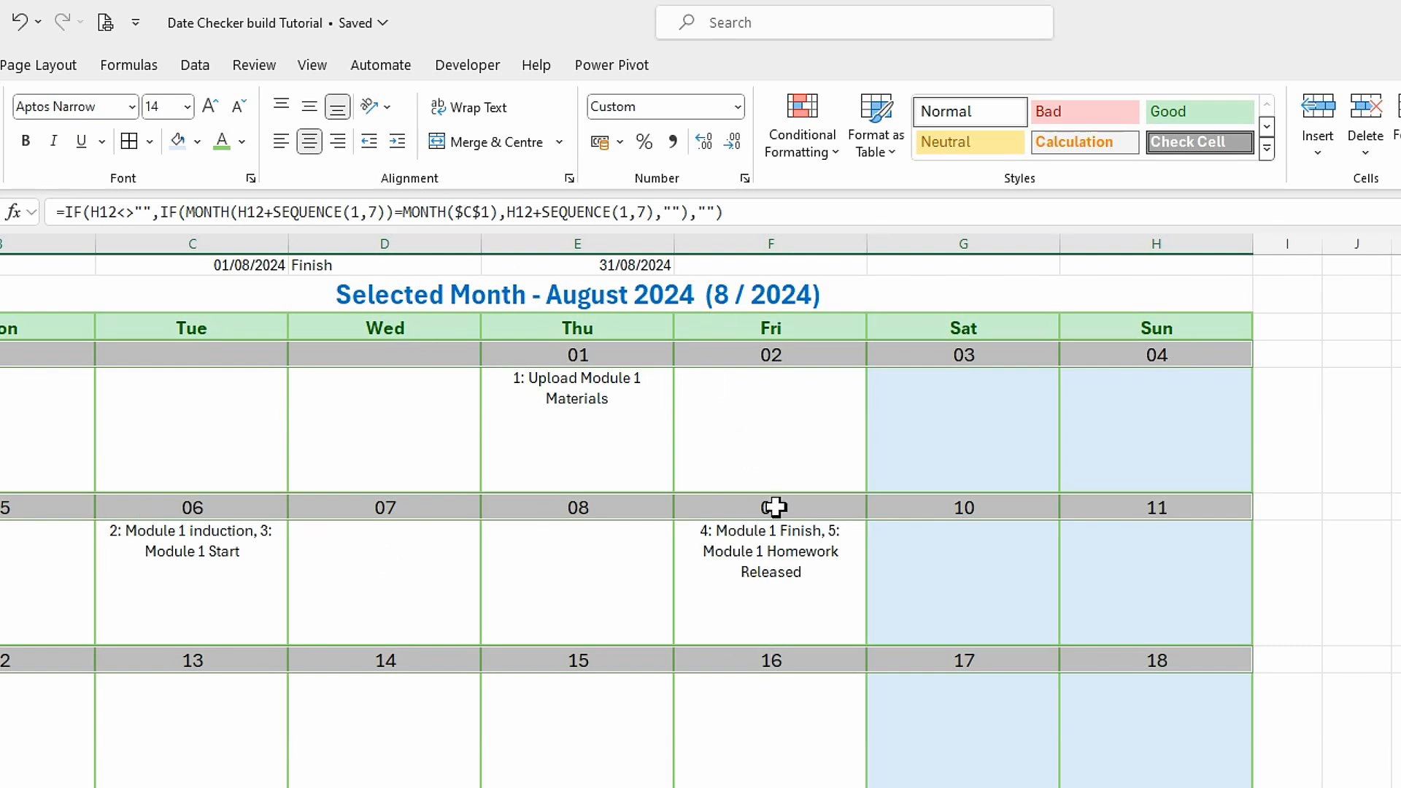
# Edit the today rule's formula to =IF(B4=TODAY(),TRUE,FALSE) and apply it to the date rows.
pyautogui.click(835, 156)
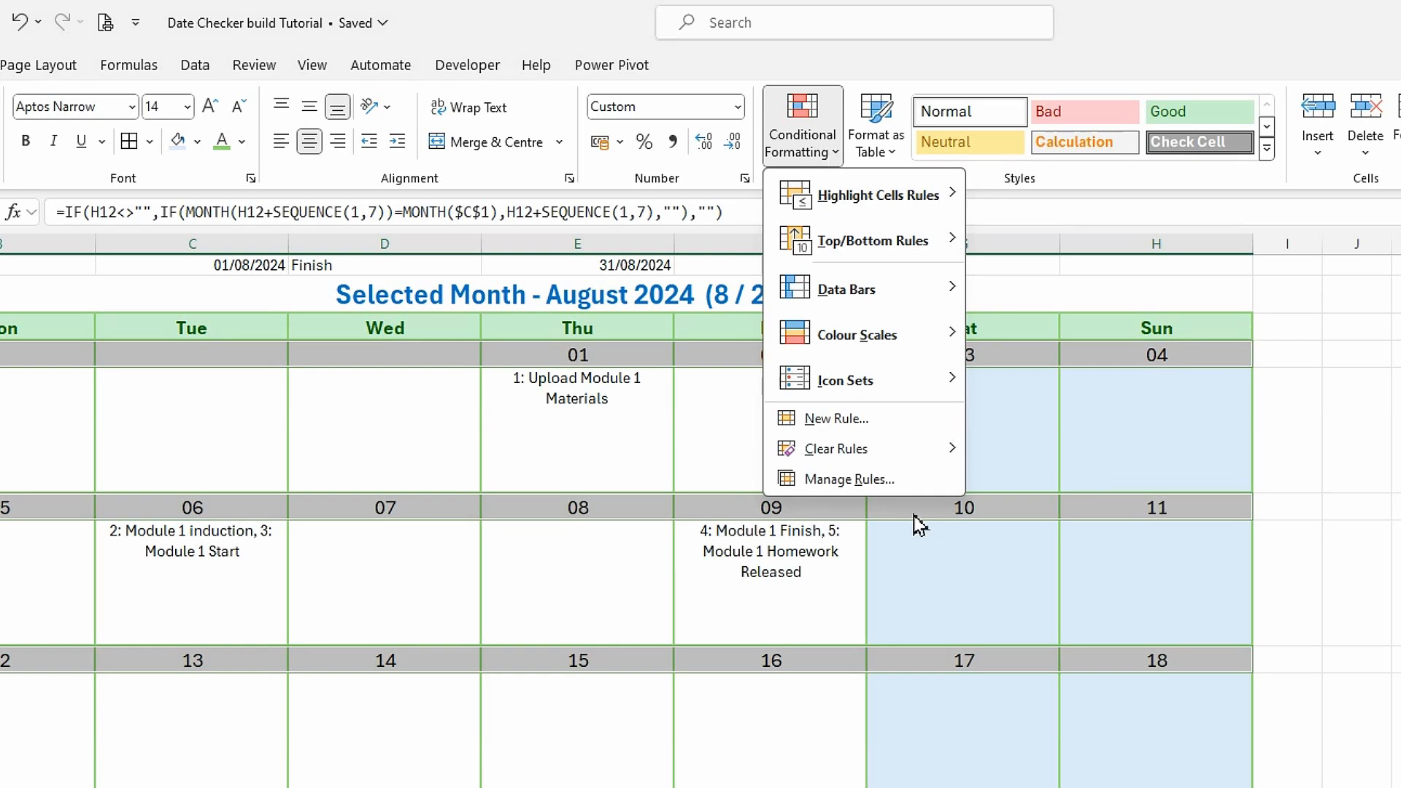
pyautogui.click(877, 485)
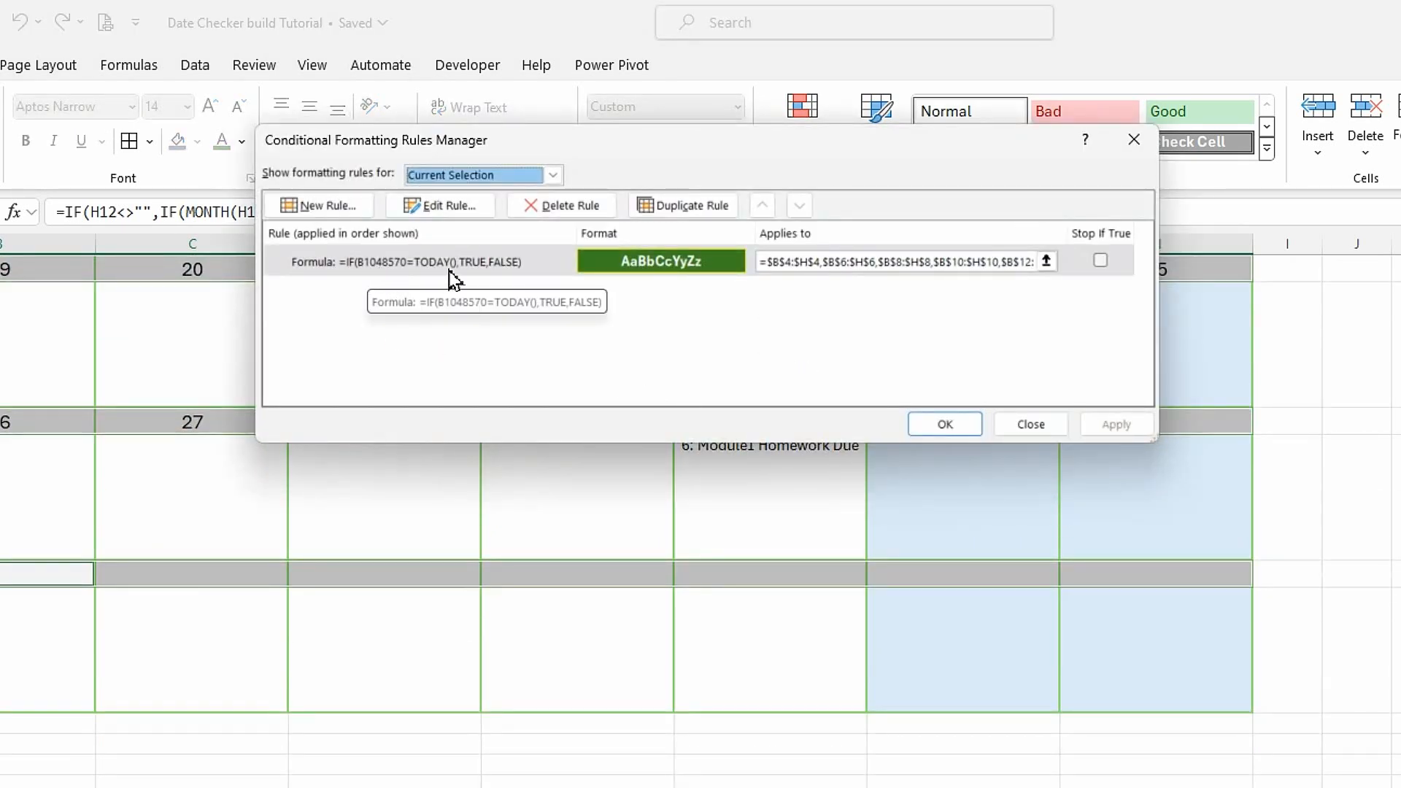
pyautogui.click(385, 269)
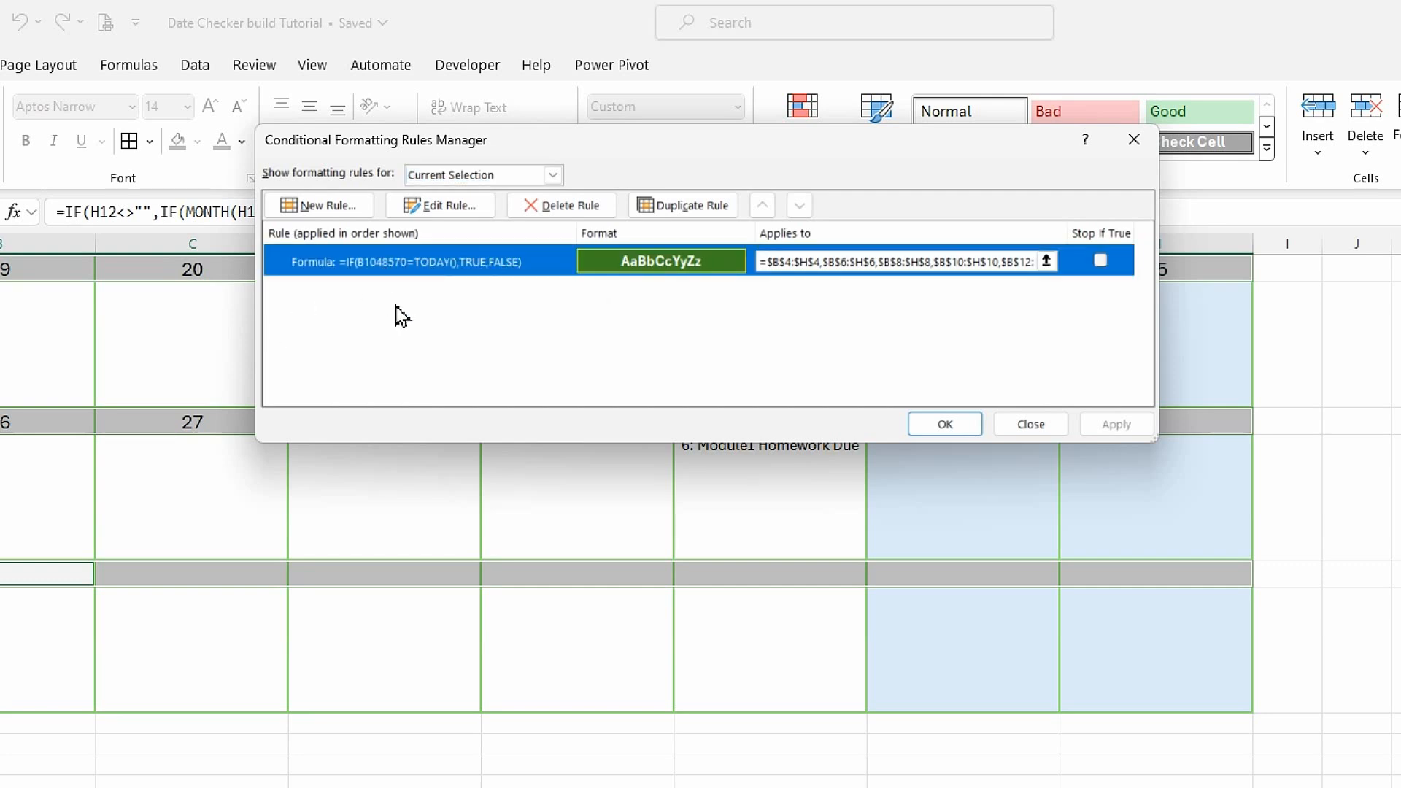
pyautogui.click(469, 211)
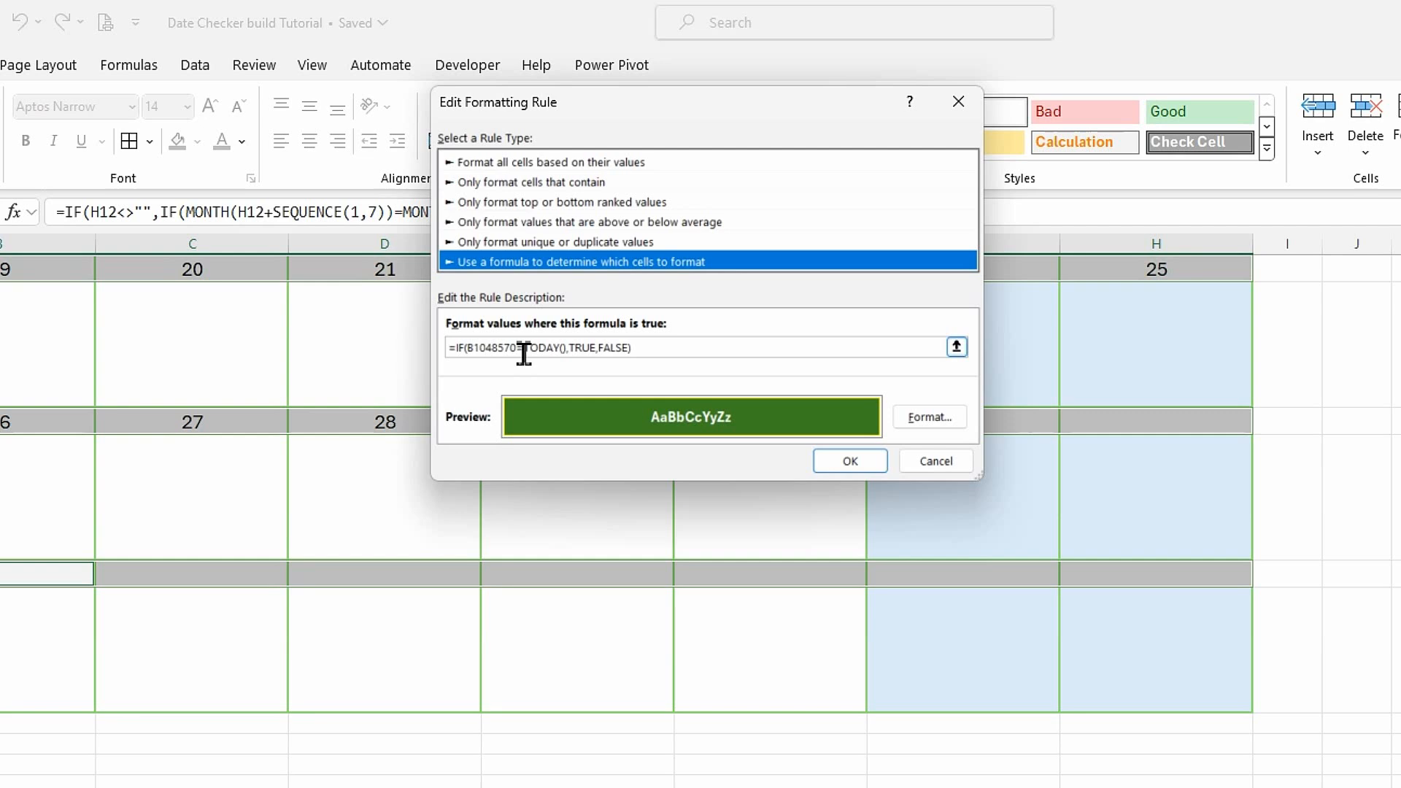
pyautogui.moveTo(524, 355); pyautogui.dragTo(471, 351)
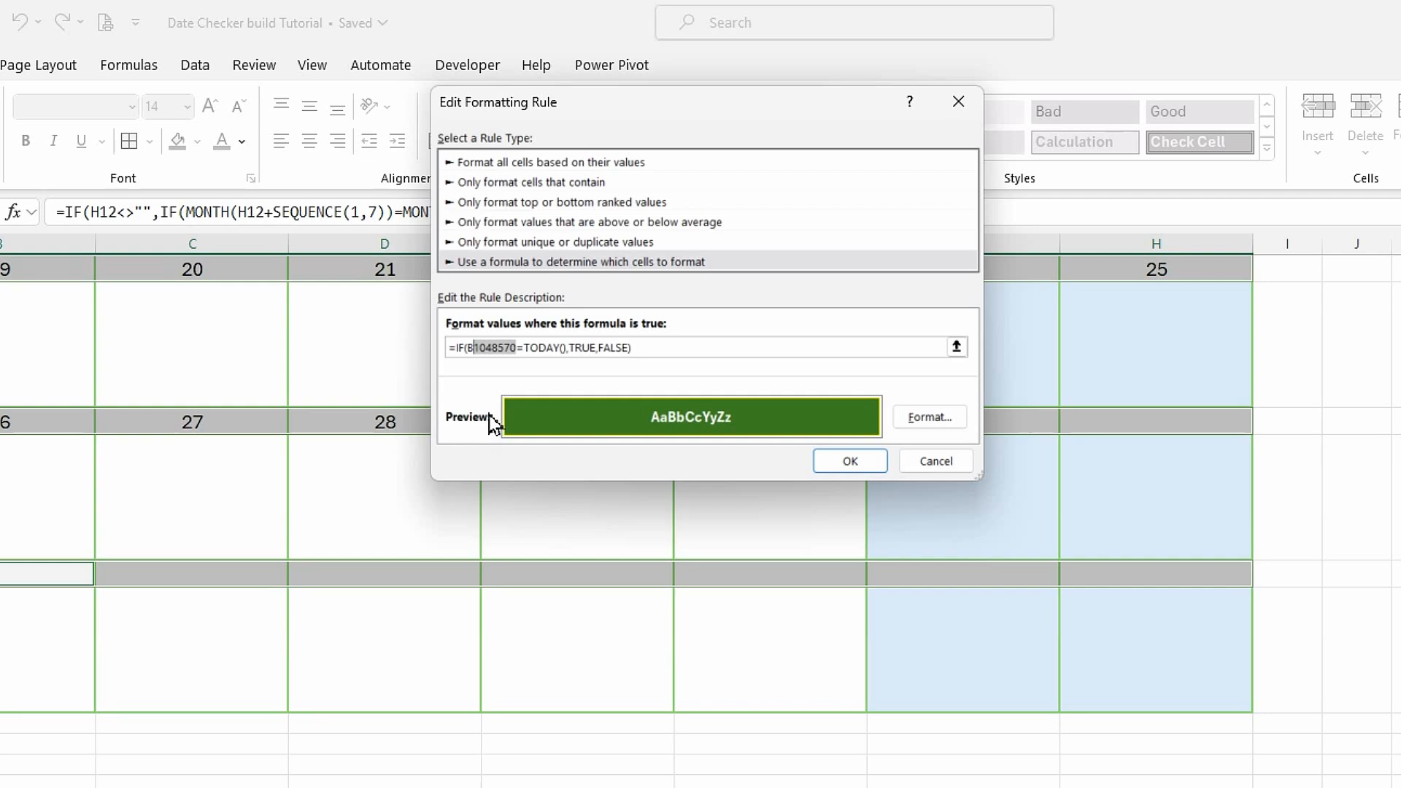
pyautogui.write('4')
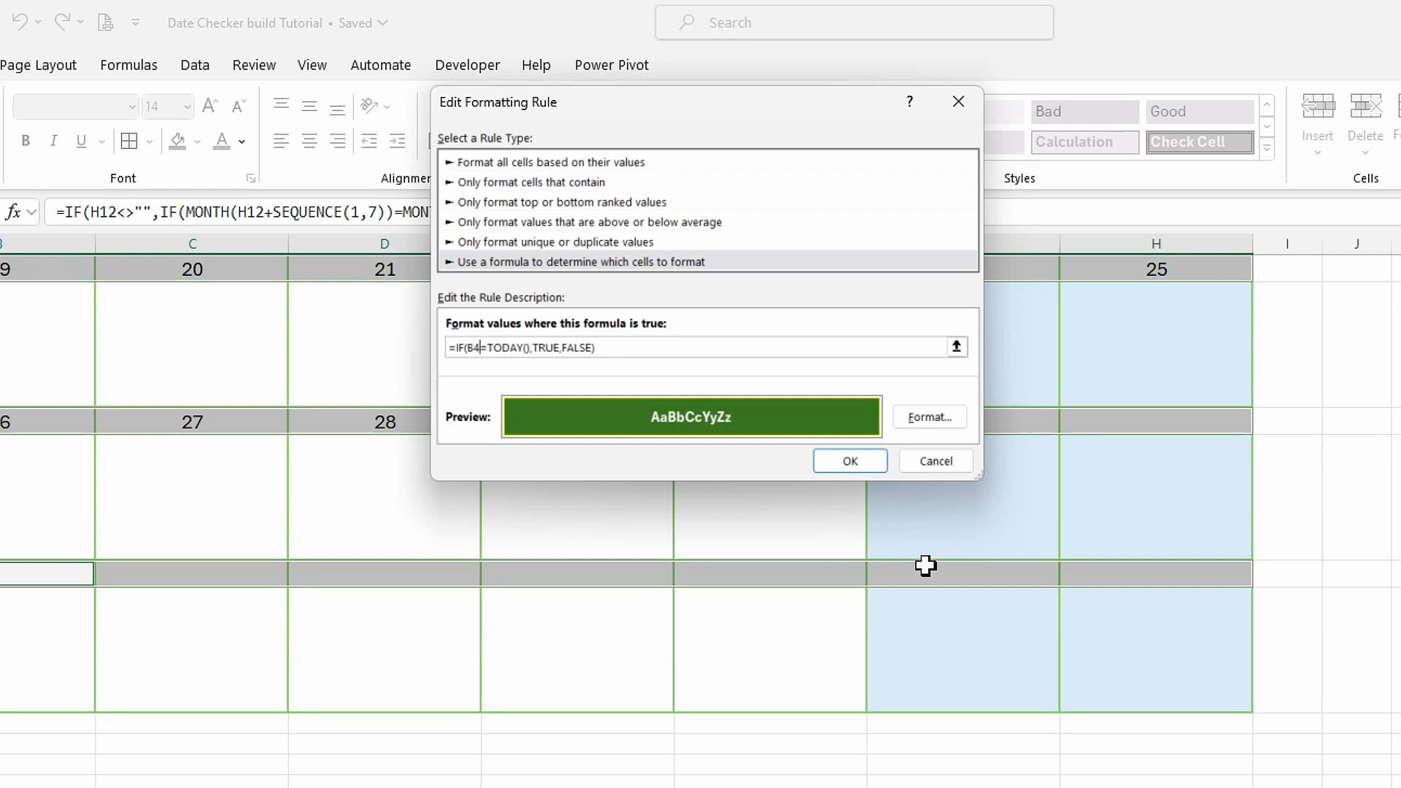
pyautogui.click(846, 461)
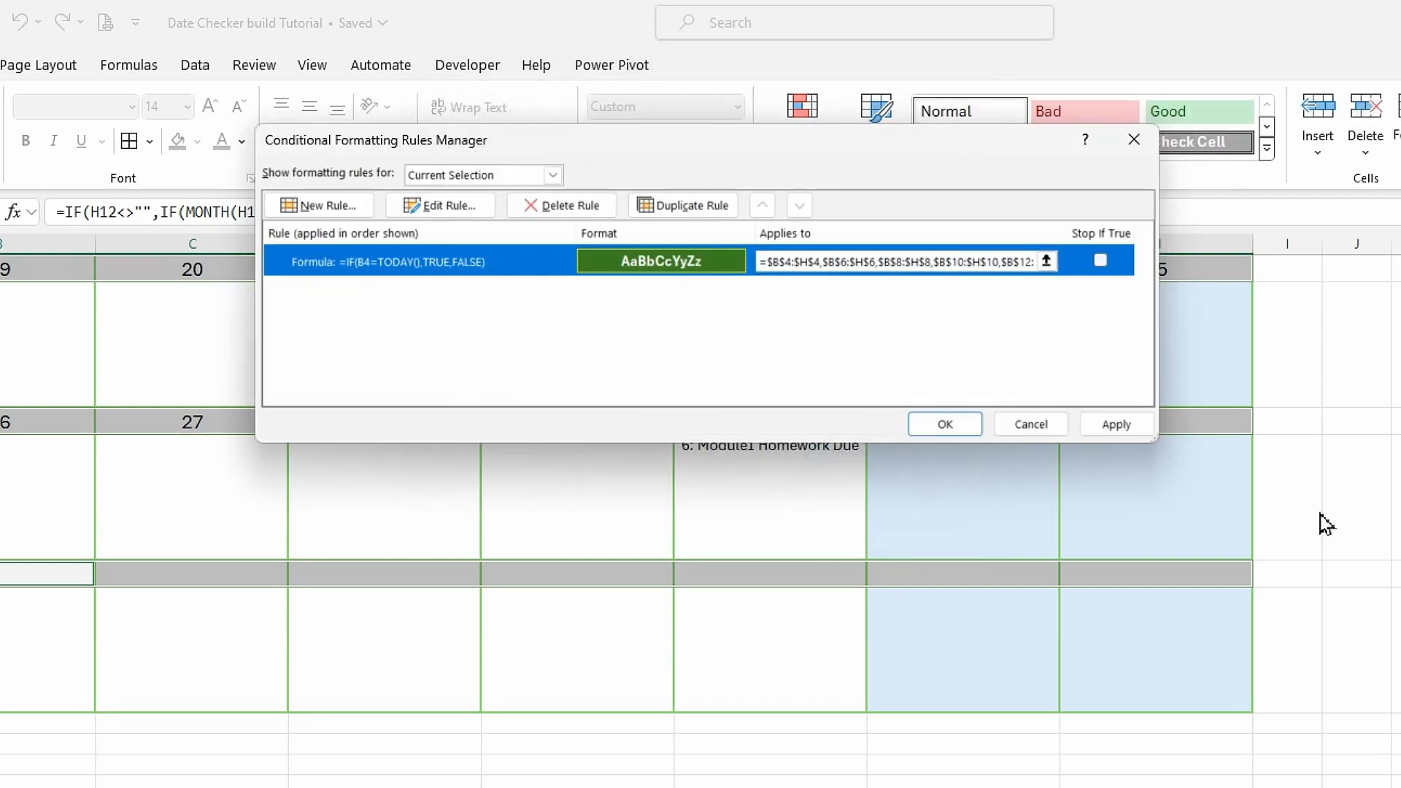
pyautogui.click(1136, 430)
pyautogui.click(950, 430)
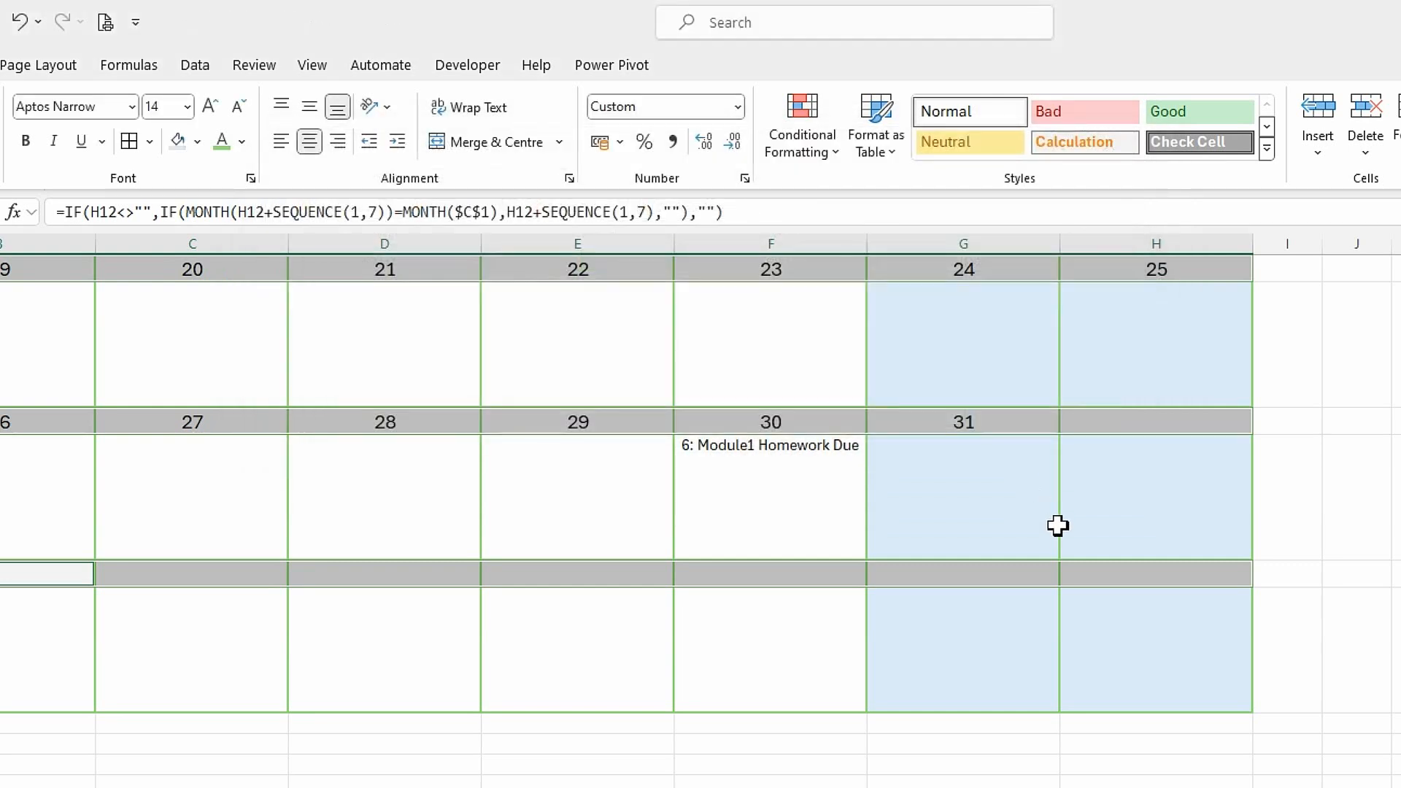
# Create a formula-based conditional formatting rule for the date rows using =if(b4='Date Checker Support'!$B$7,true,false).
pyautogui.scroll(3, 535, 467)
pyautogui.scroll(2, 586, 453)
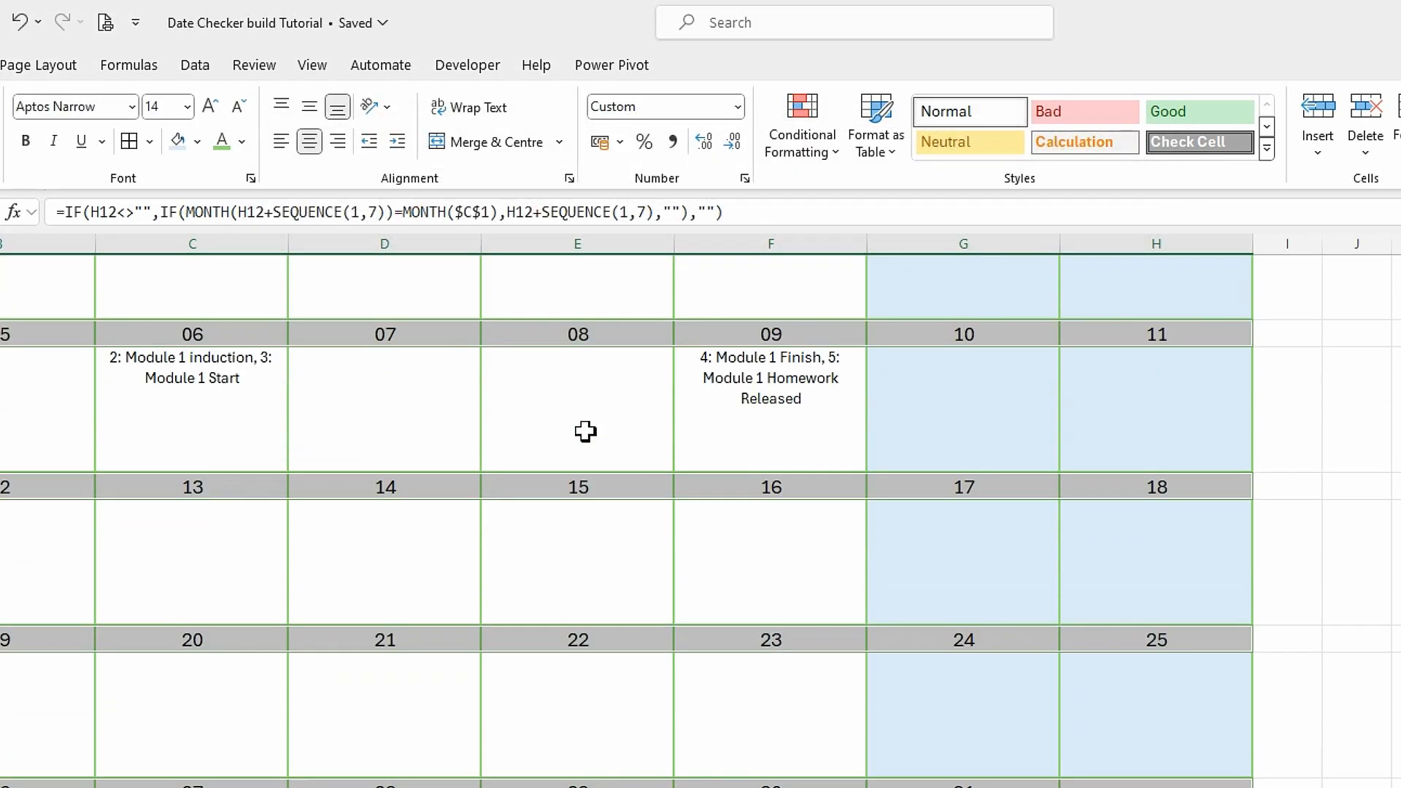
pyautogui.scroll(2, 323, 409)
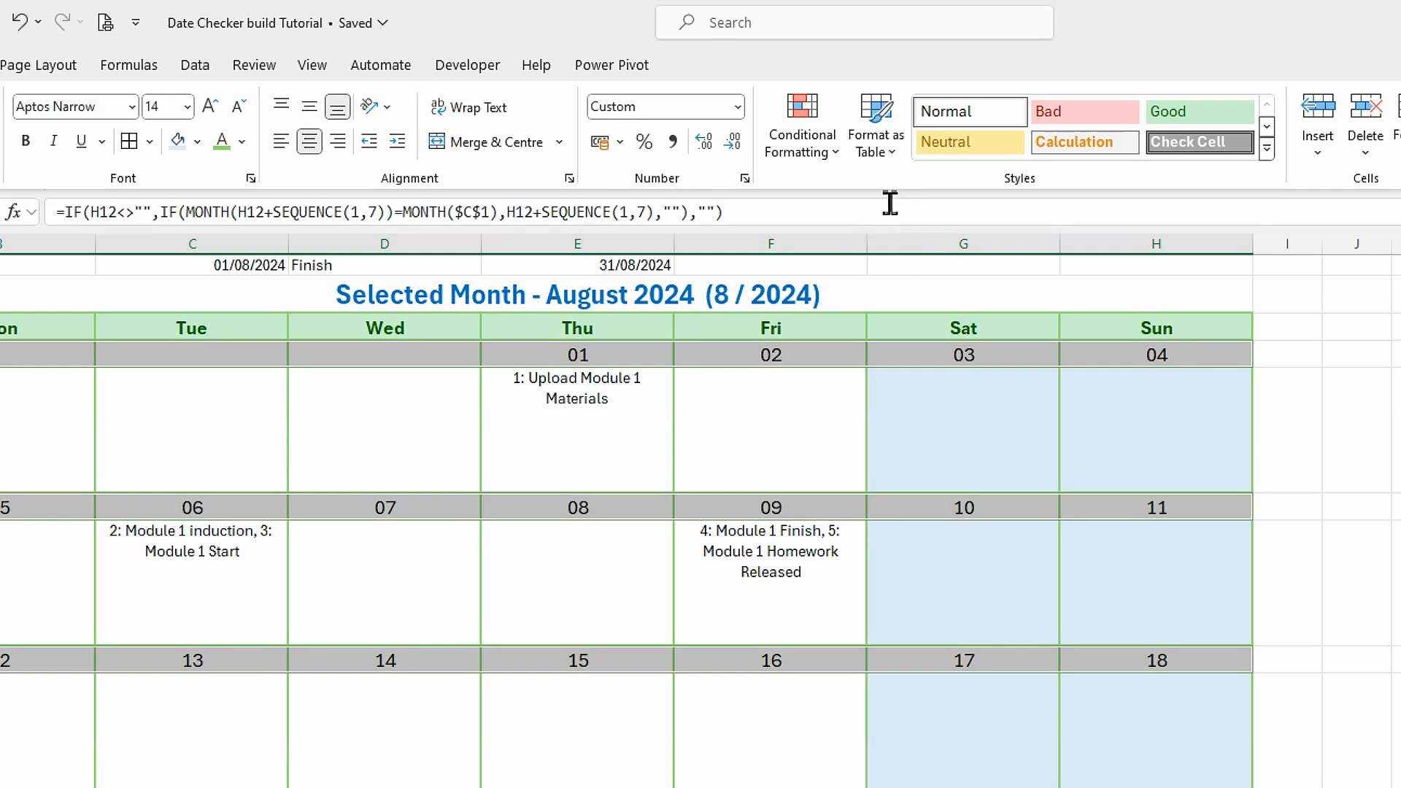
pyautogui.click(835, 152)
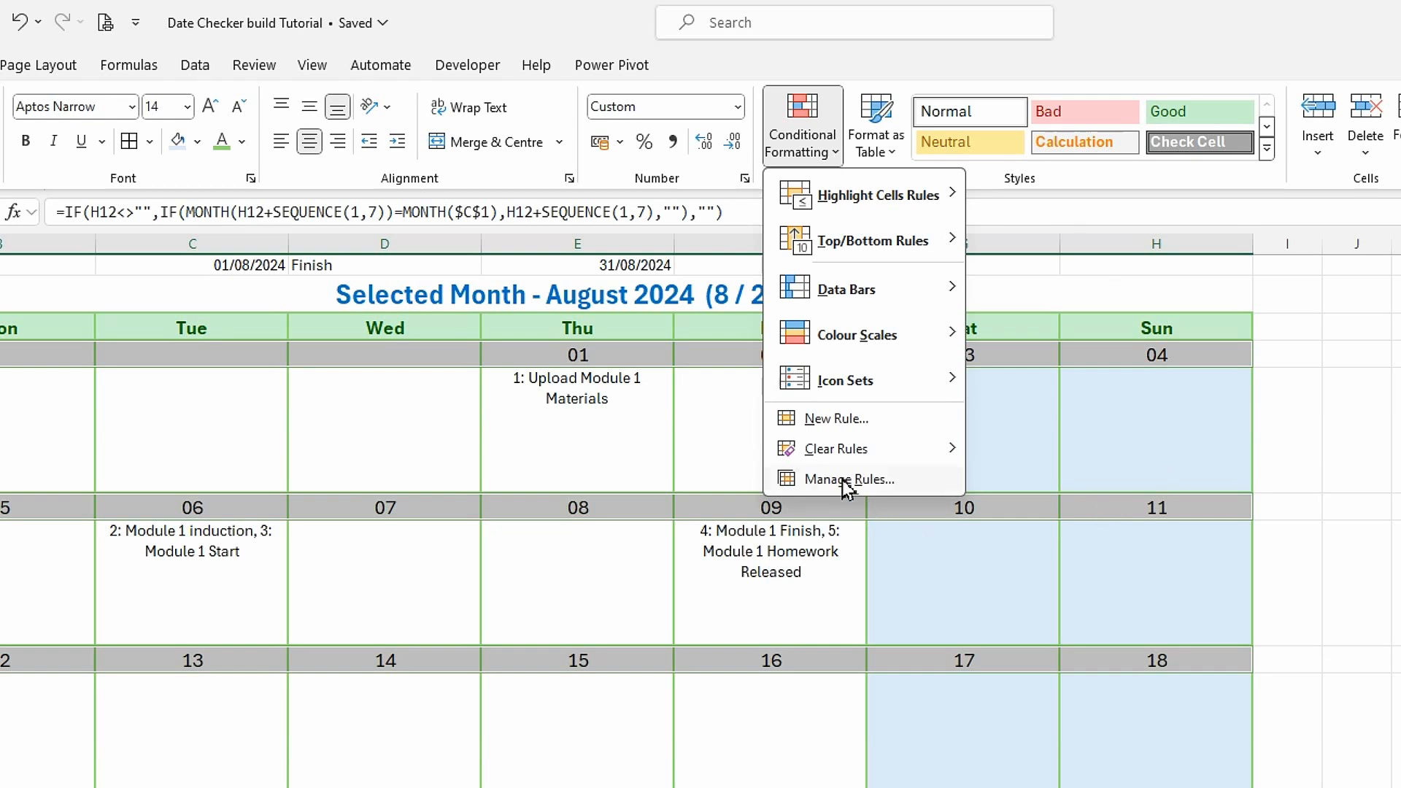
pyautogui.click(827, 425)
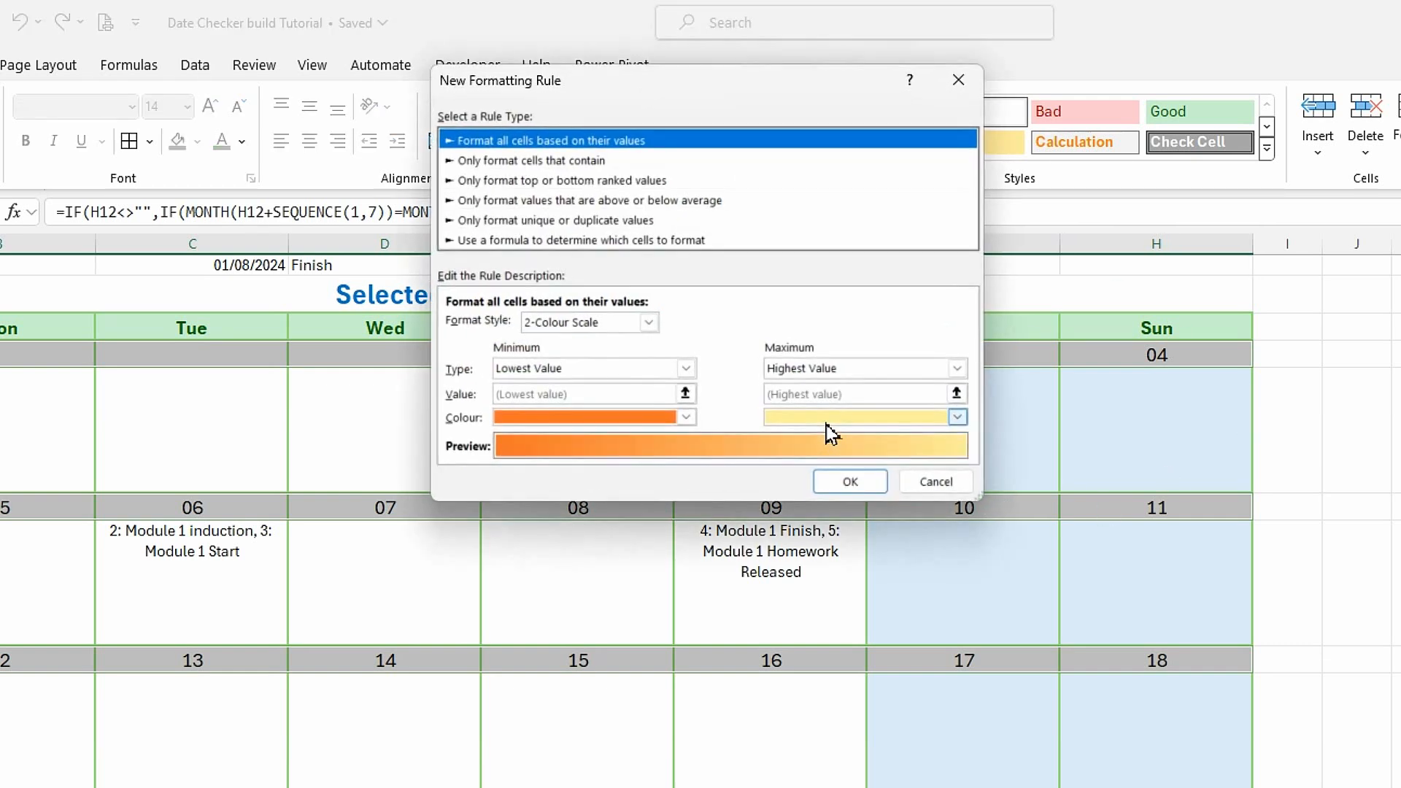
pyautogui.click(546, 241)
pyautogui.click(491, 324)
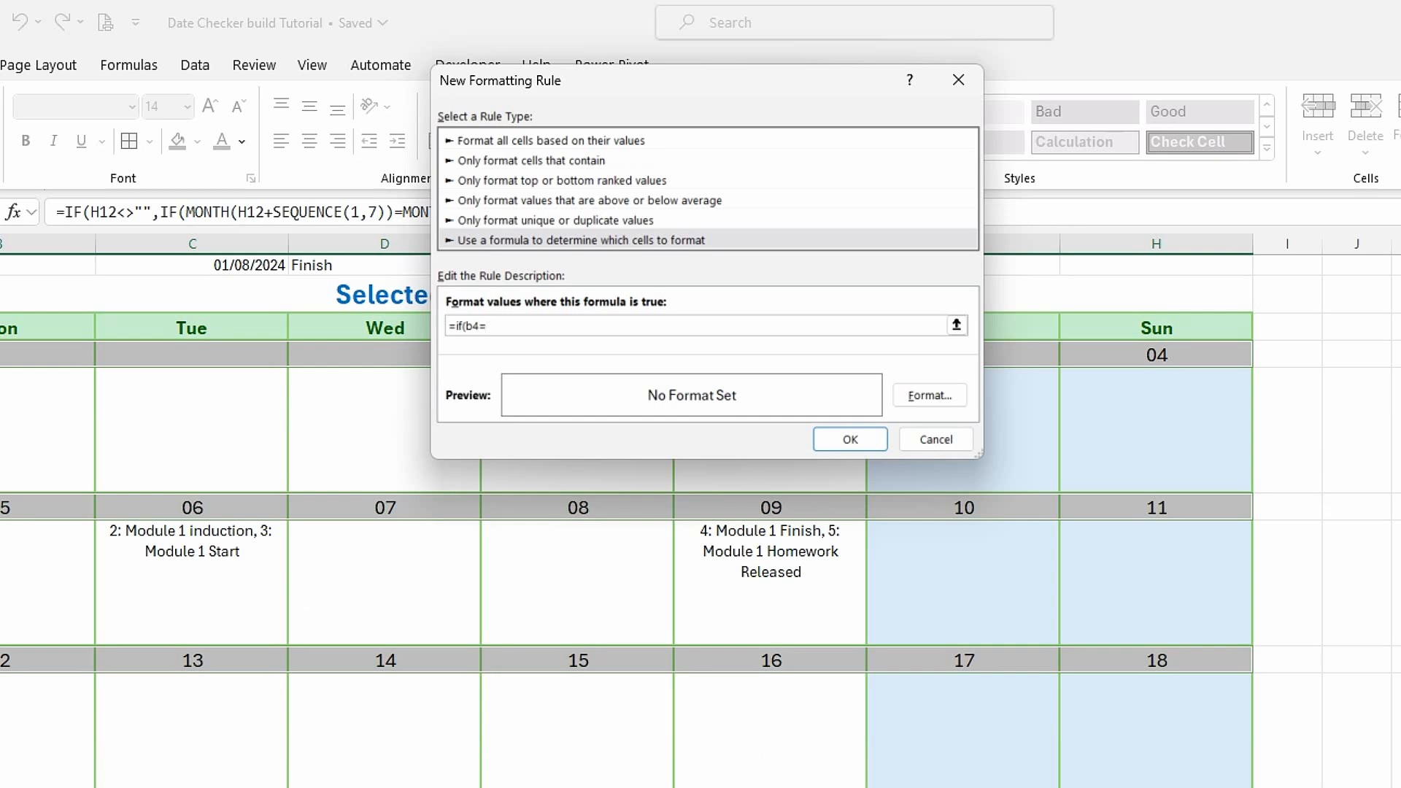
pyautogui.click(110, 786)
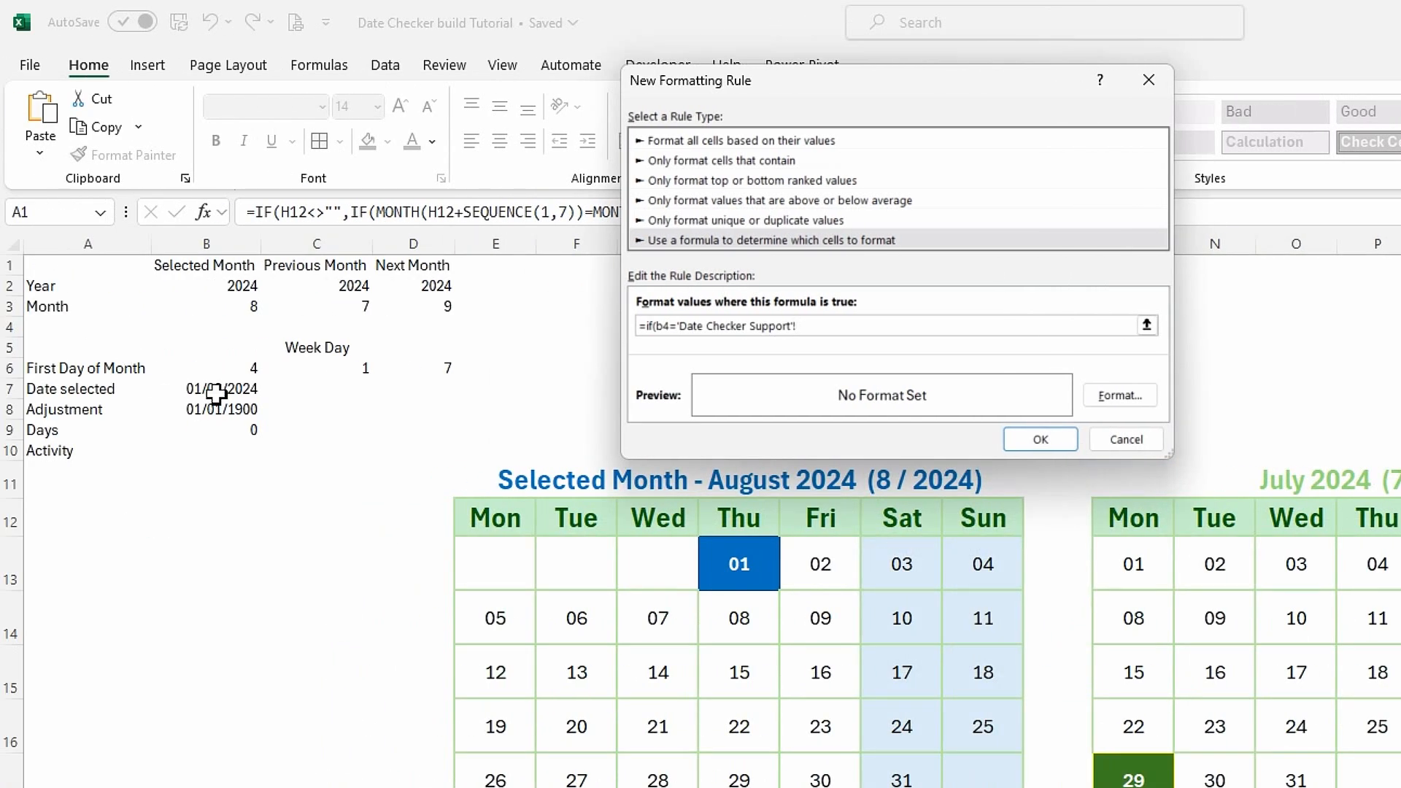
pyautogui.click(216, 394)
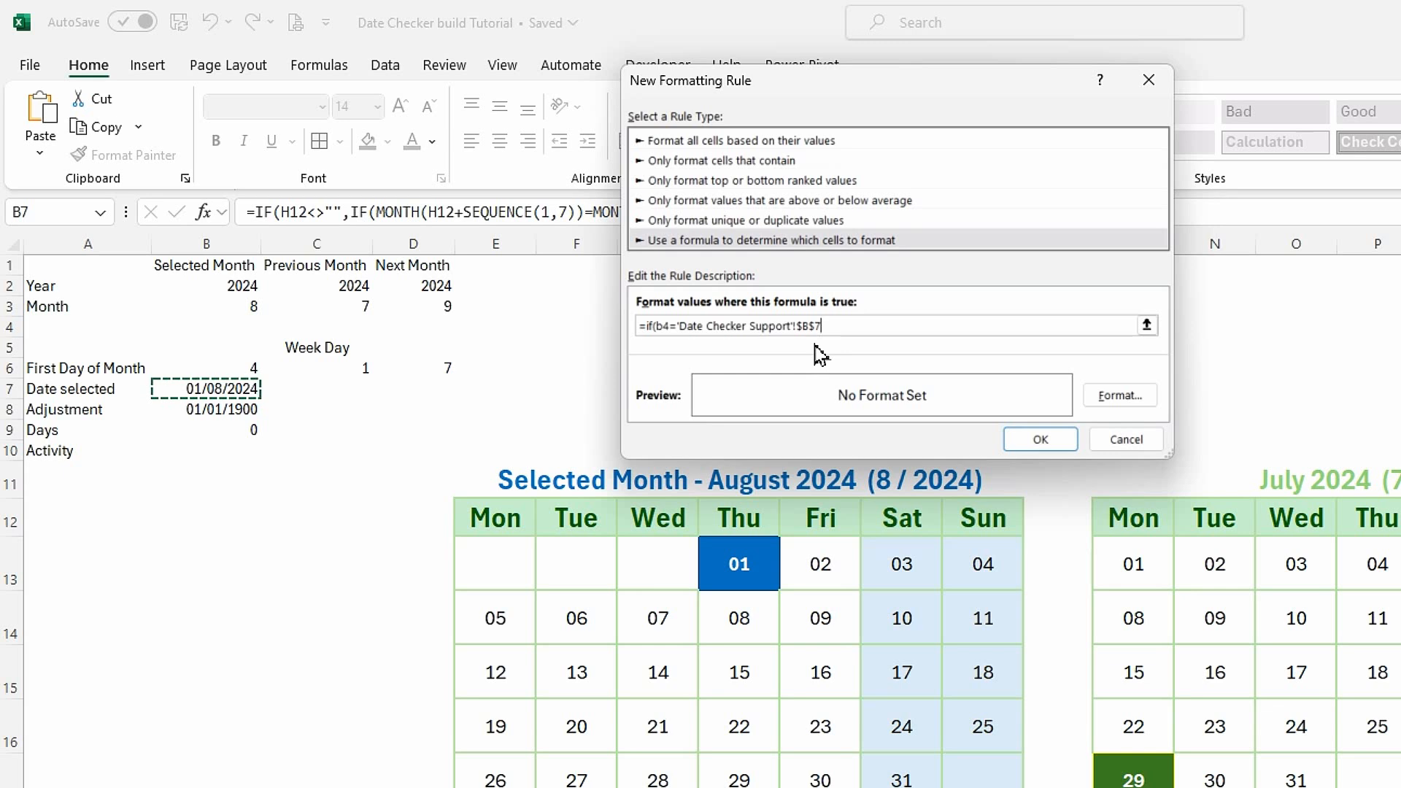
pyautogui.write(',true,false')
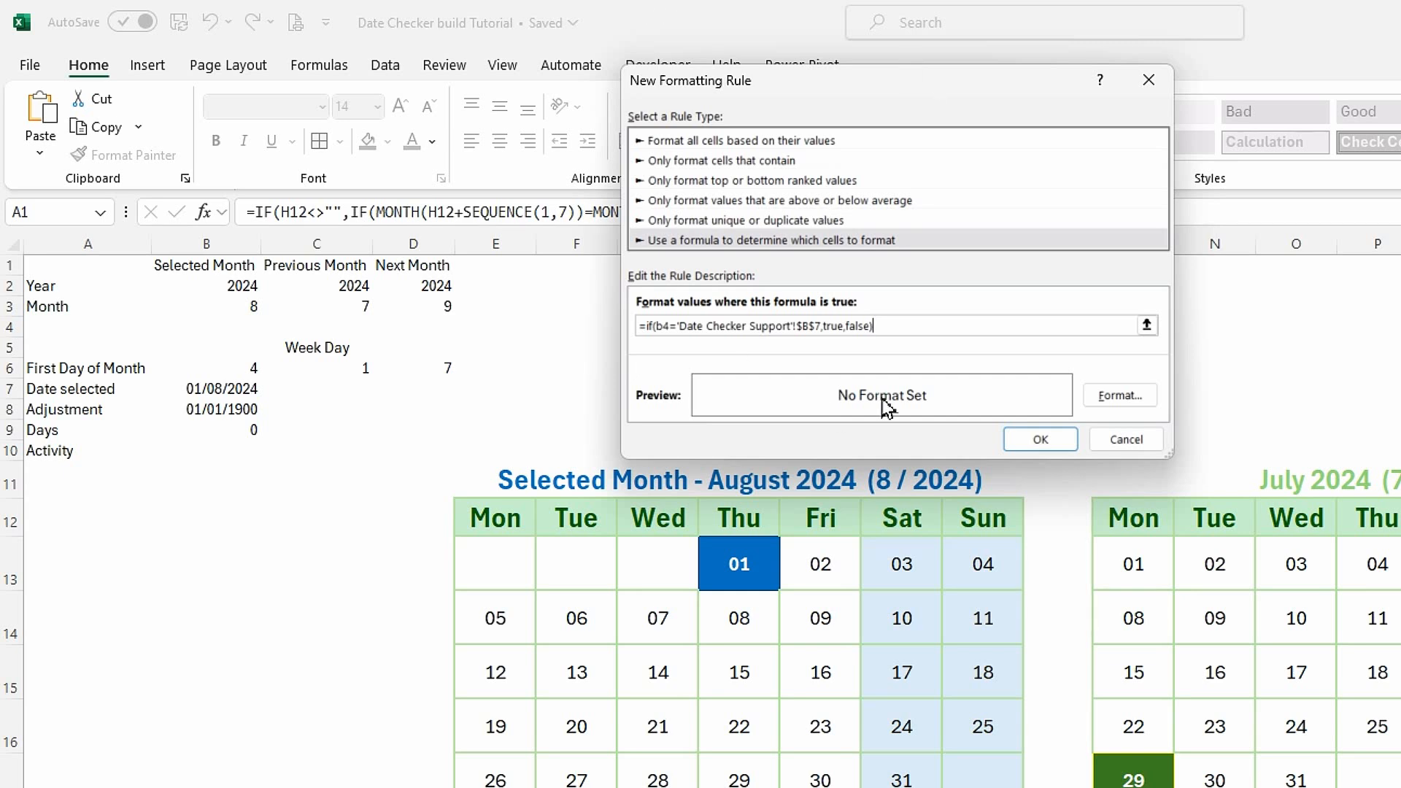
# Give the selected-date rule a standard blue fill and a dark blue outline border.
pyautogui.click(1121, 396)
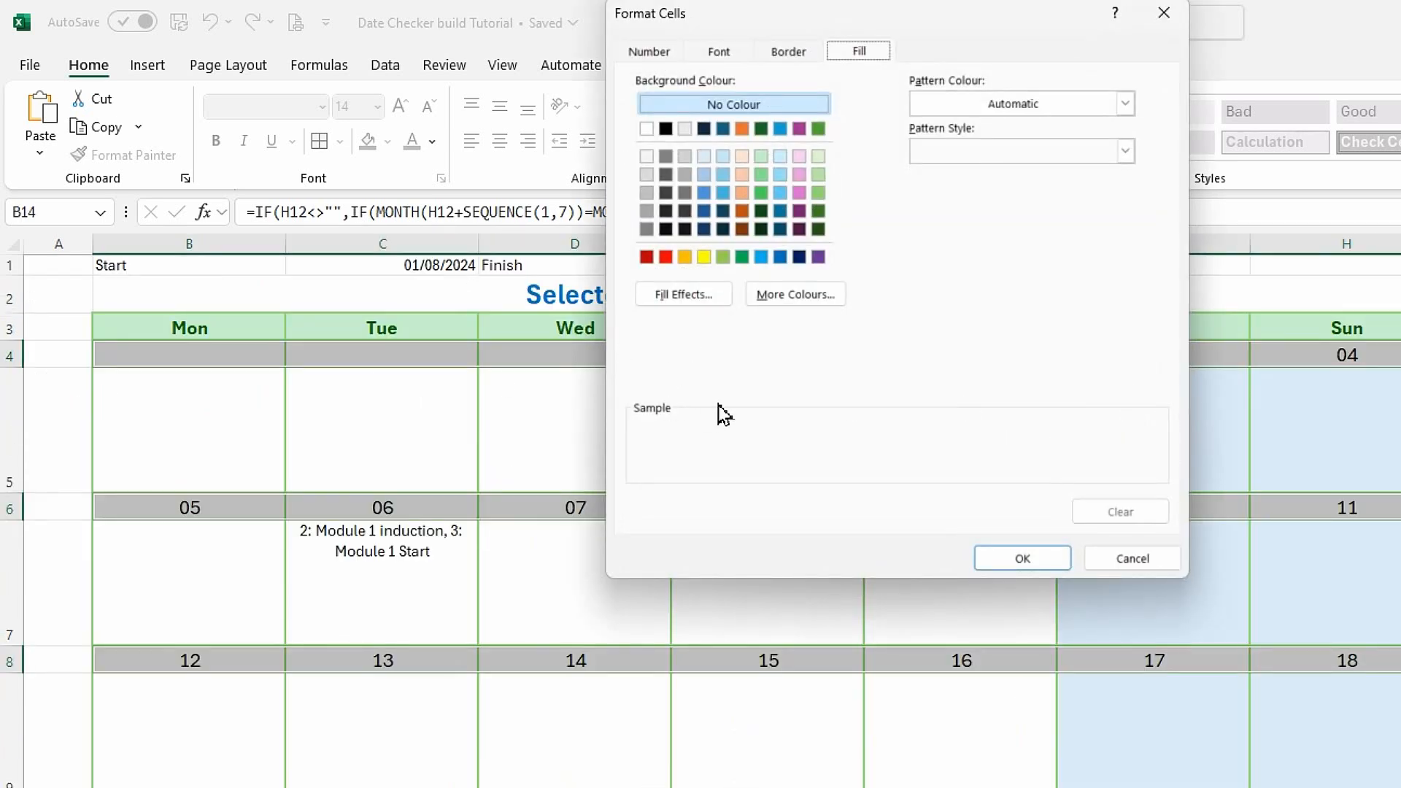
pyautogui.click(780, 258)
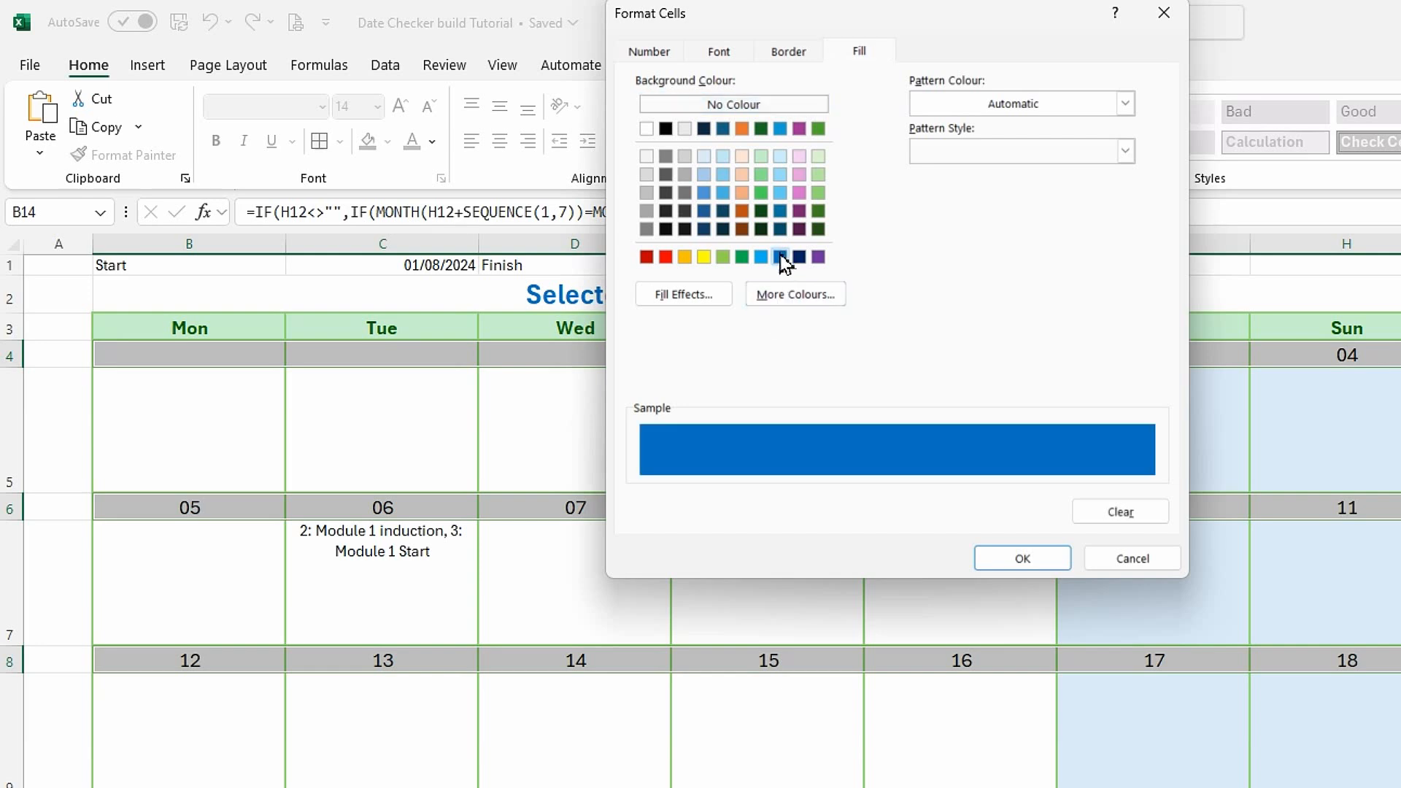
pyautogui.click(805, 53)
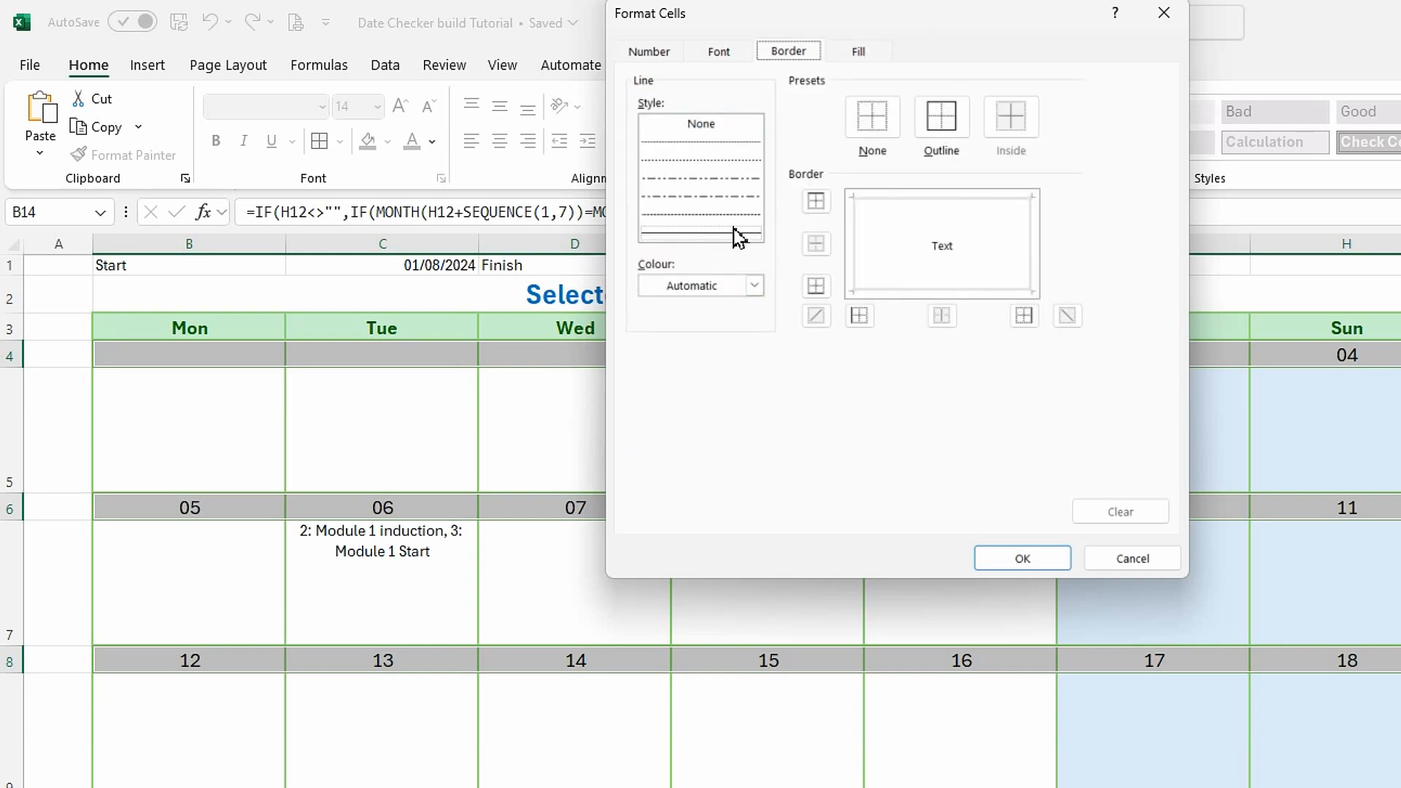
pyautogui.click(754, 286)
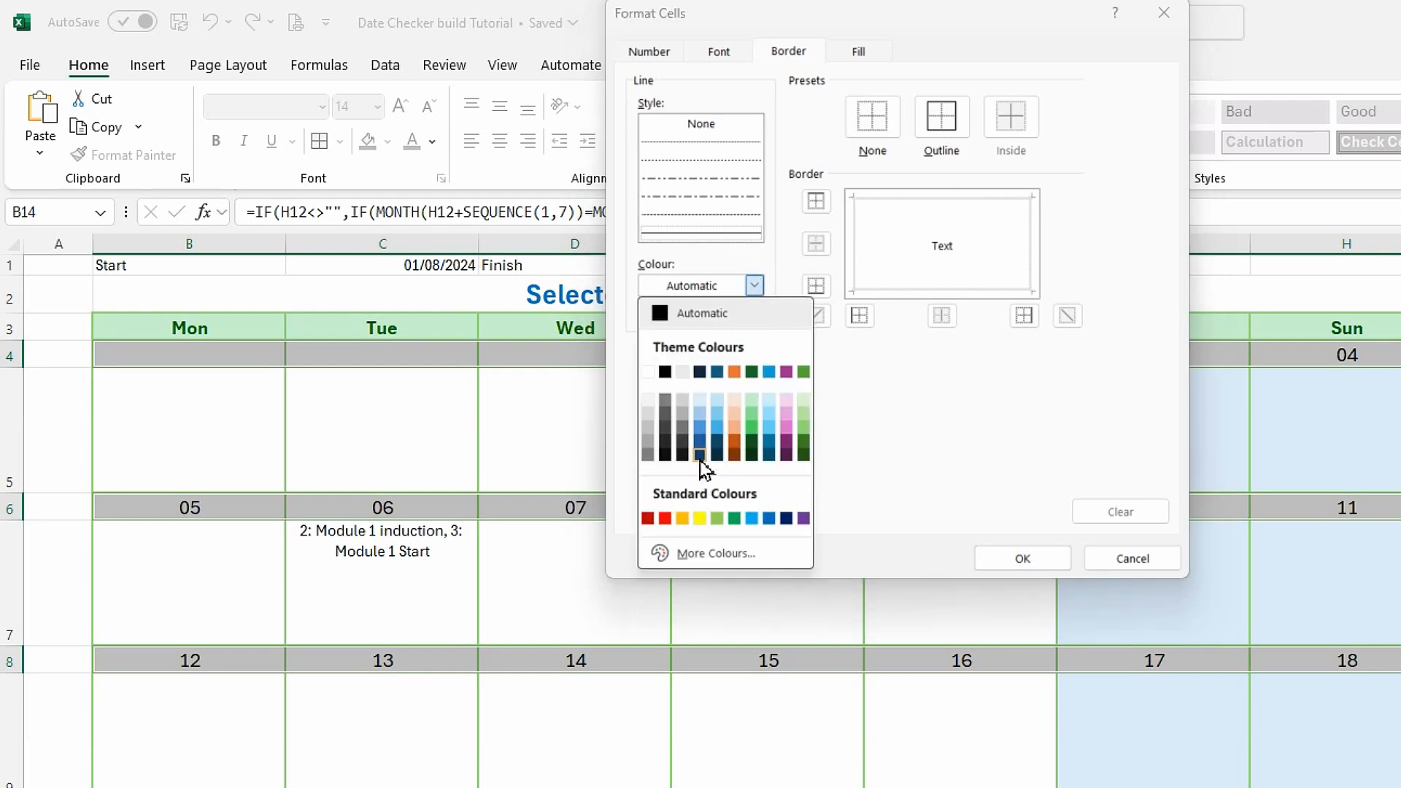
pyautogui.click(702, 467)
pyautogui.click(949, 135)
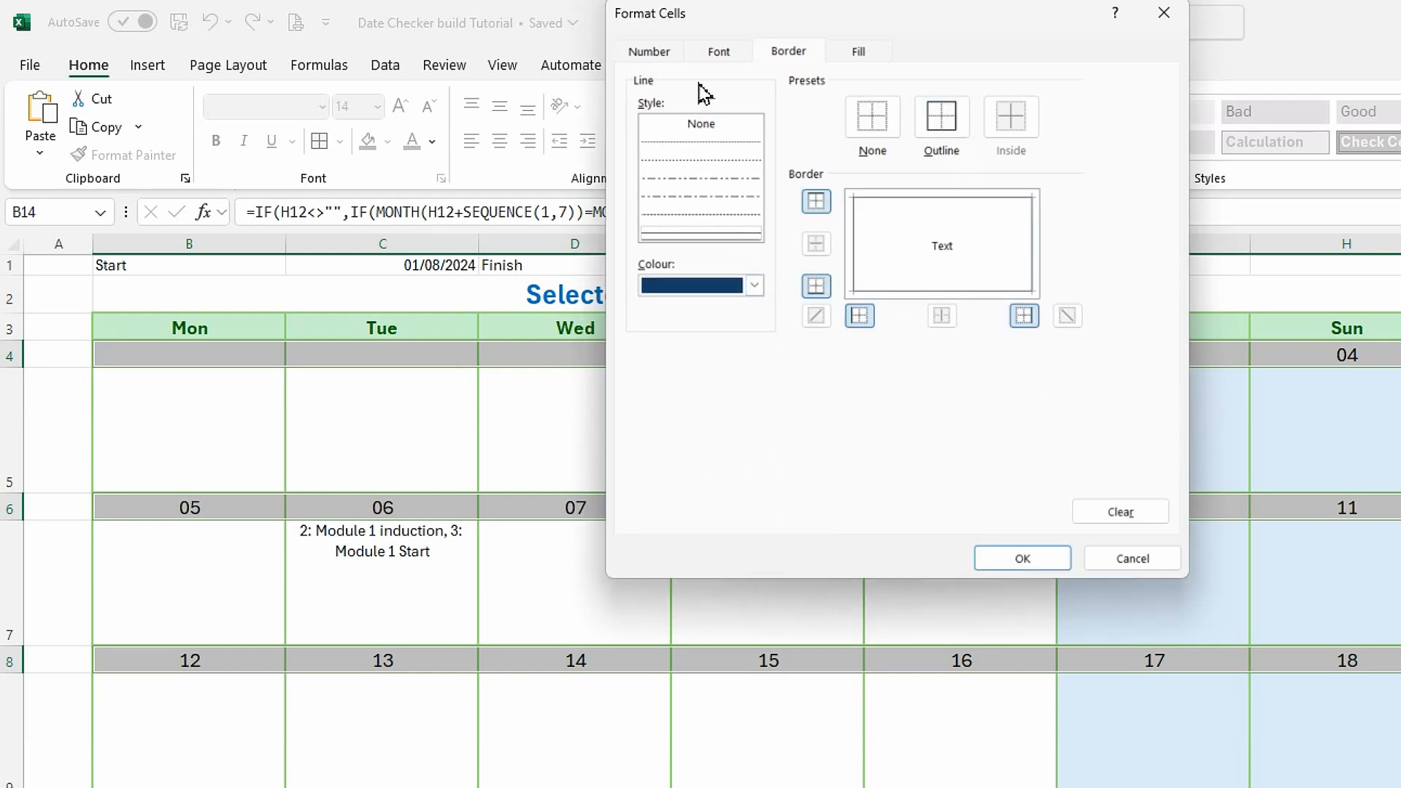
# Set the selected-date rule's text to bold white and confirm the new rule.
pyautogui.click(728, 52)
pyautogui.click(894, 154)
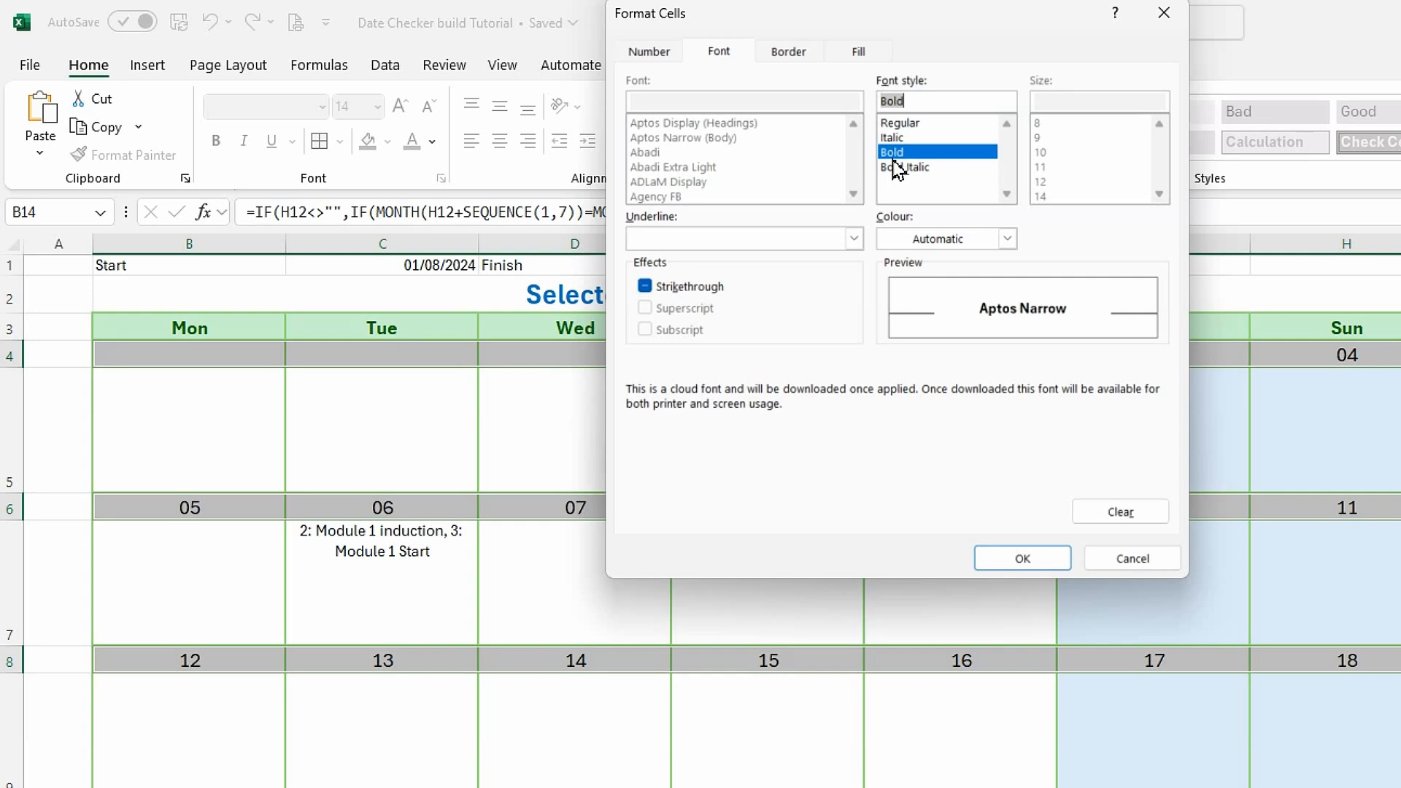
pyautogui.click(1008, 241)
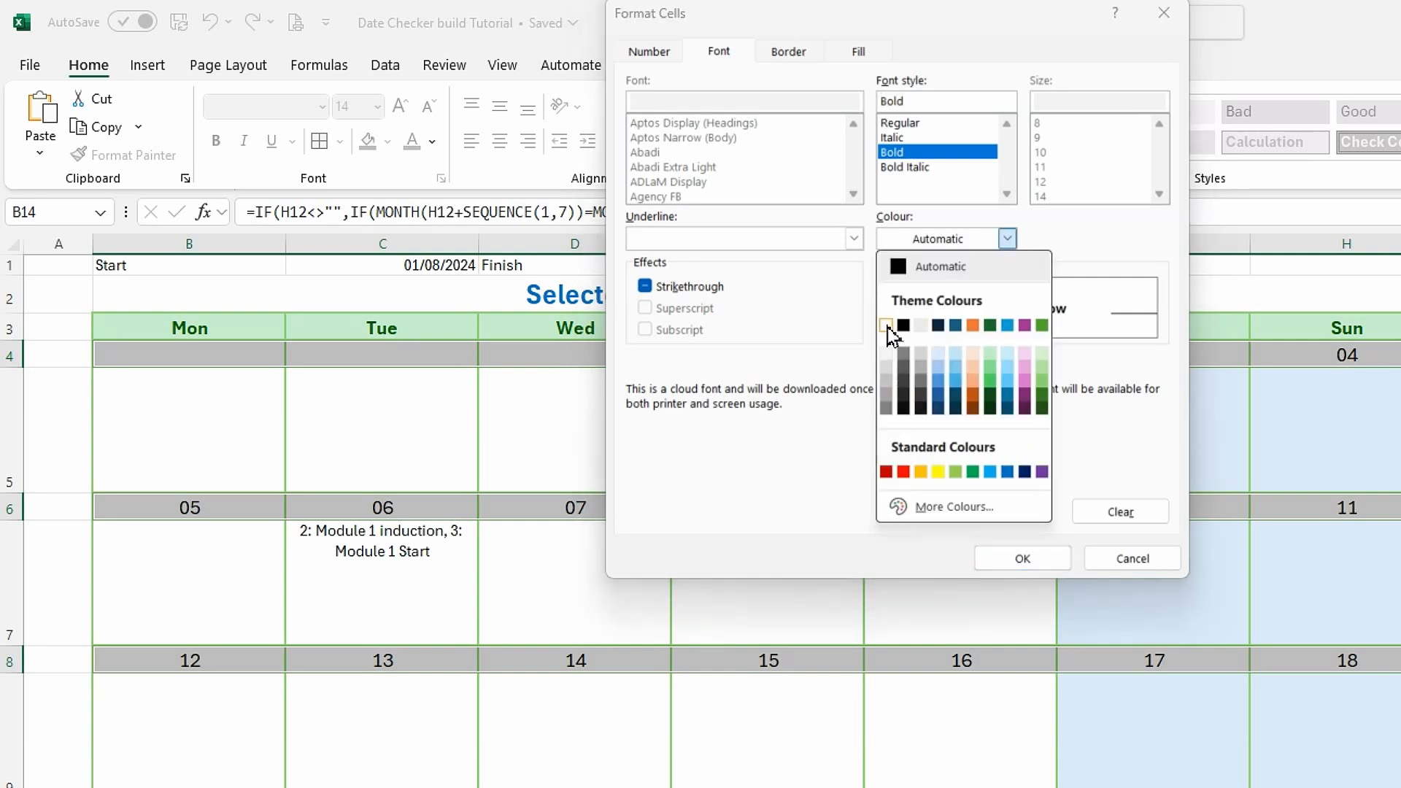
pyautogui.click(890, 337)
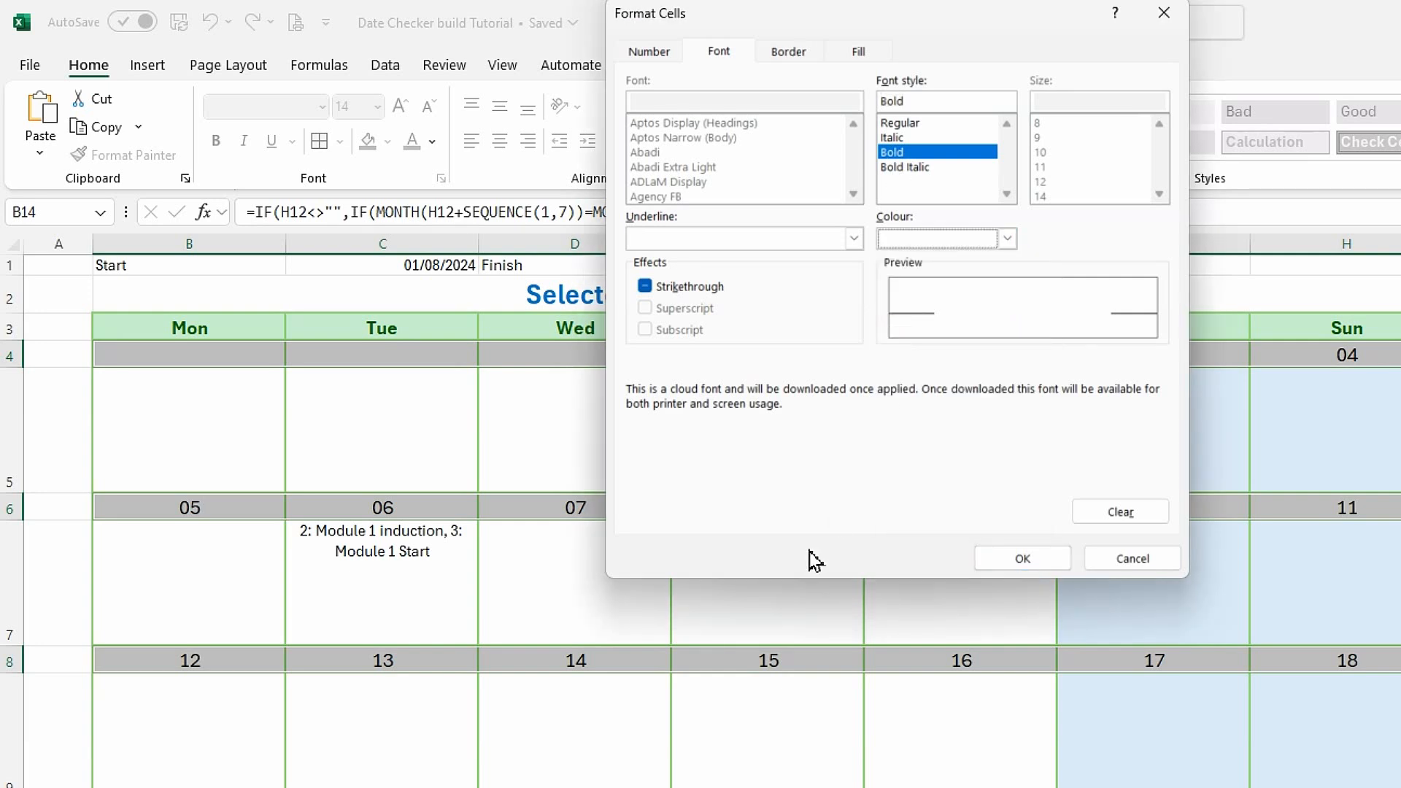
pyautogui.click(1010, 562)
pyautogui.click(1040, 439)
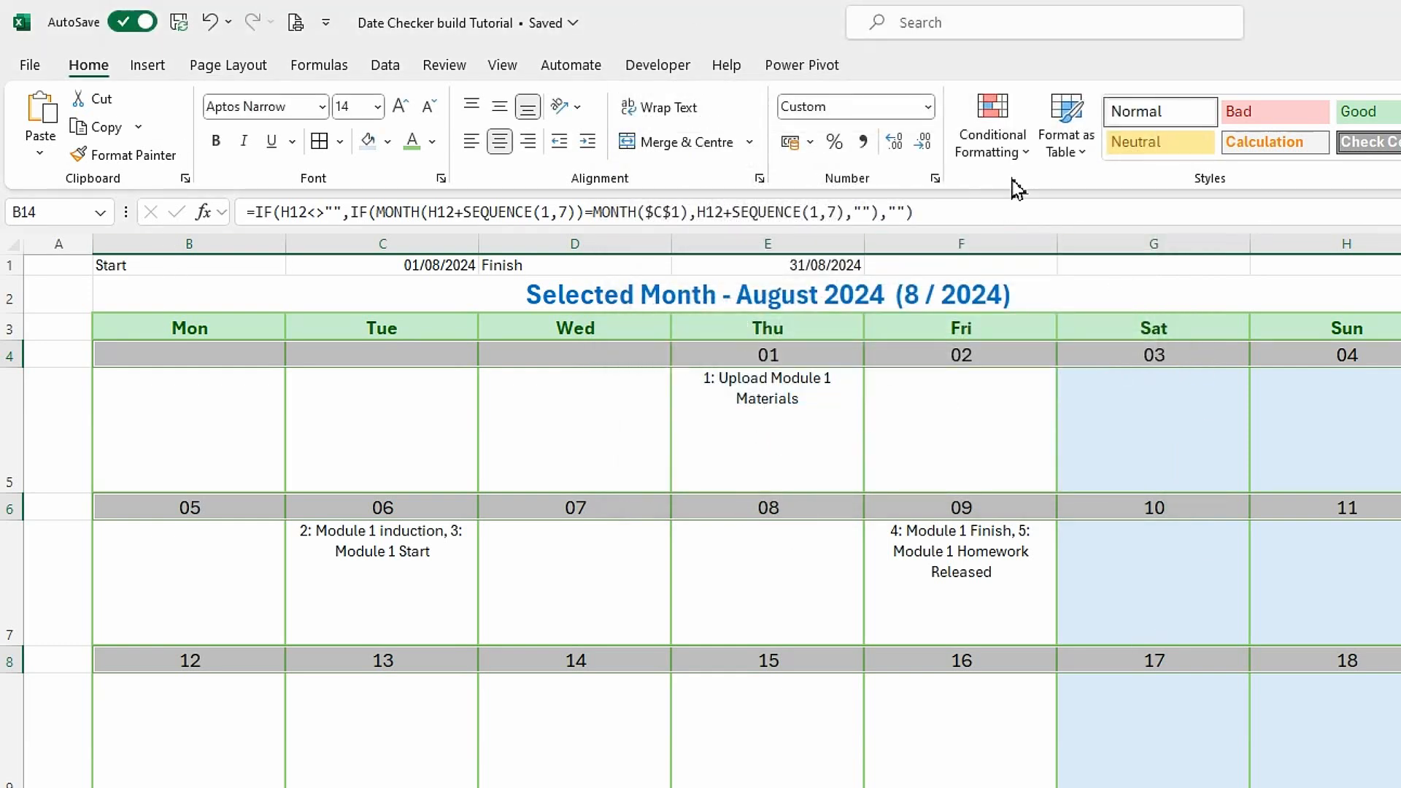
# Edit the selected-date rule's formula to =IF(B4='Date Checker Support'!$B$7,TRUE,FALSE) and apply it to the date rows.
pyautogui.click(1025, 153)
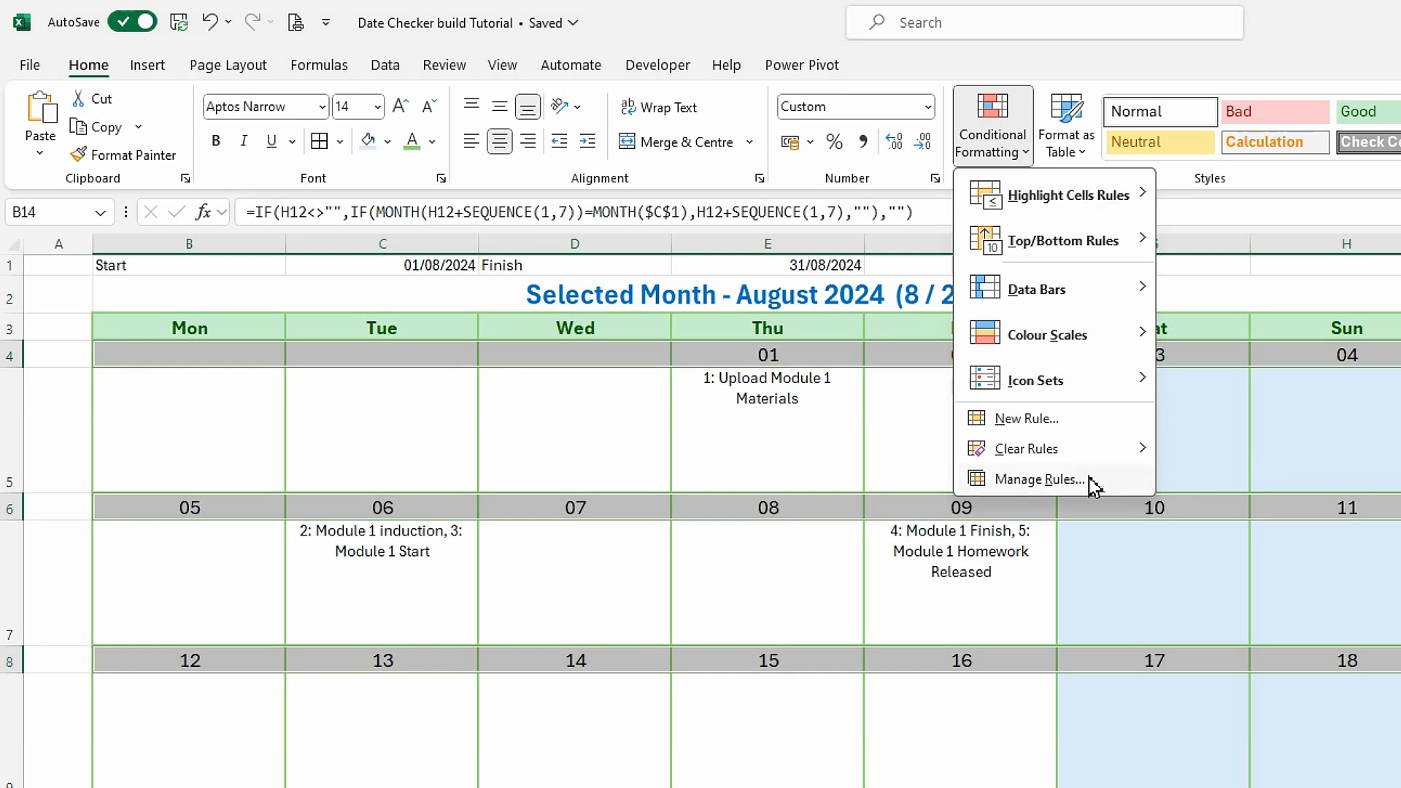
pyautogui.scroll(-2, 1087, 476)
pyautogui.scroll(-1, 1087, 476)
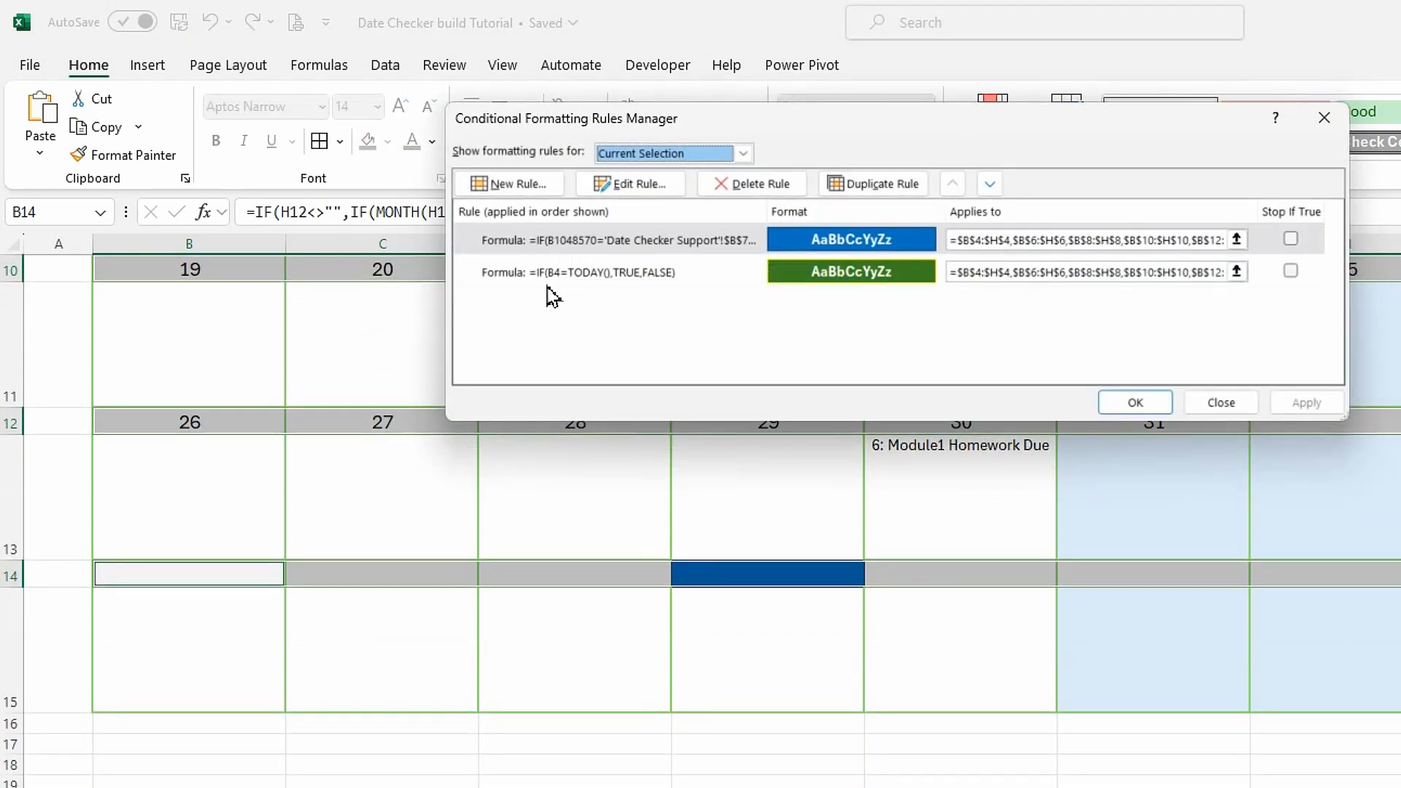
pyautogui.click(654, 240)
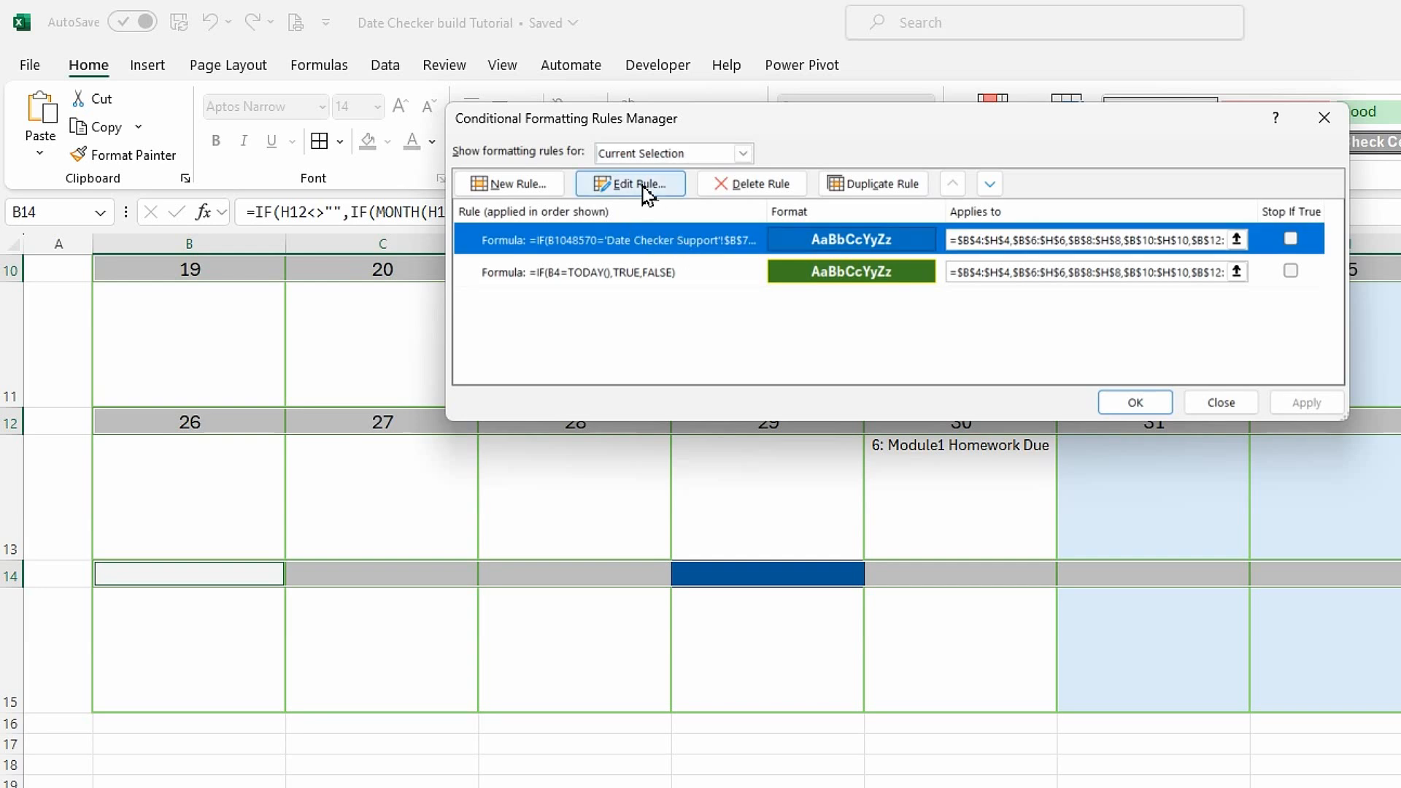
pyautogui.click(642, 186)
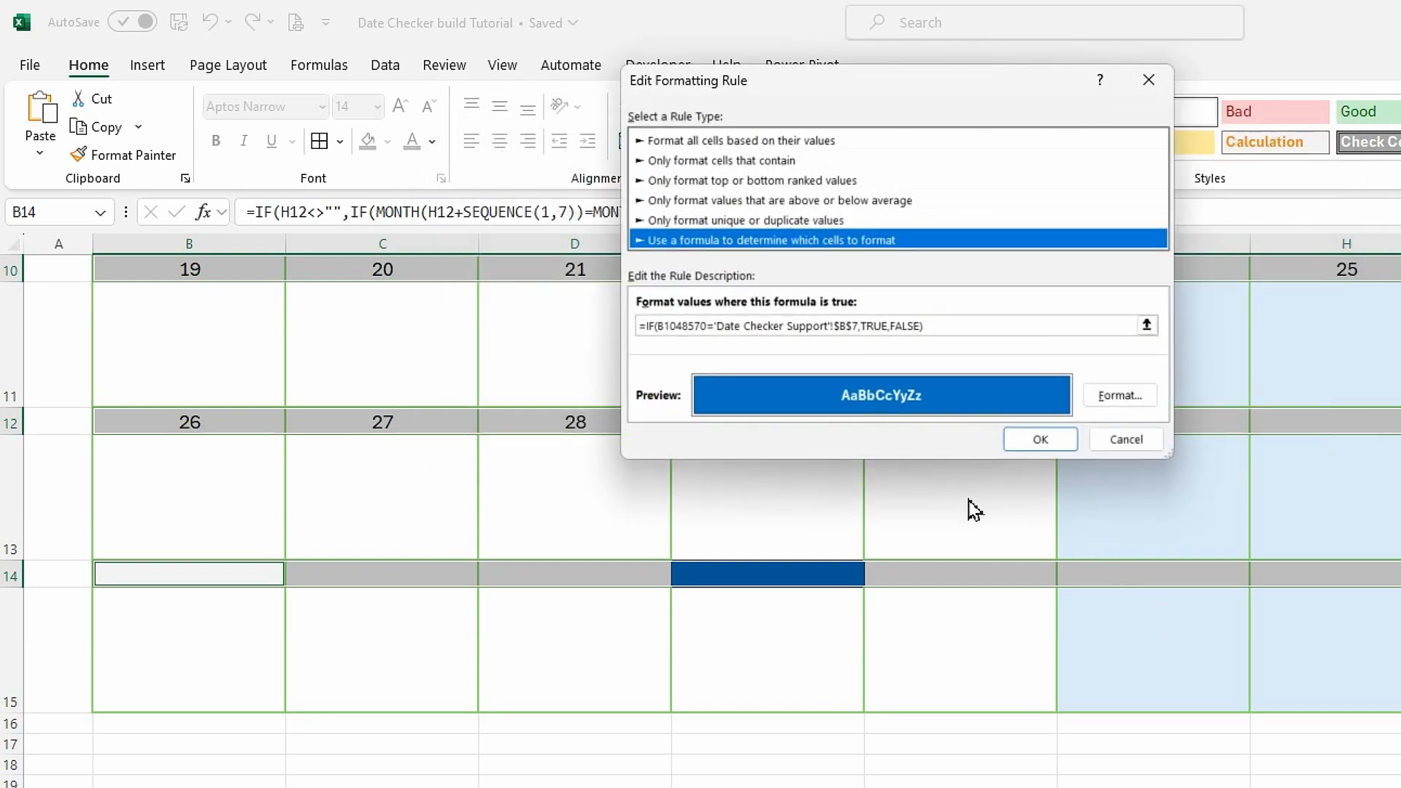
pyautogui.moveTo(708, 328); pyautogui.dragTo(672, 329)
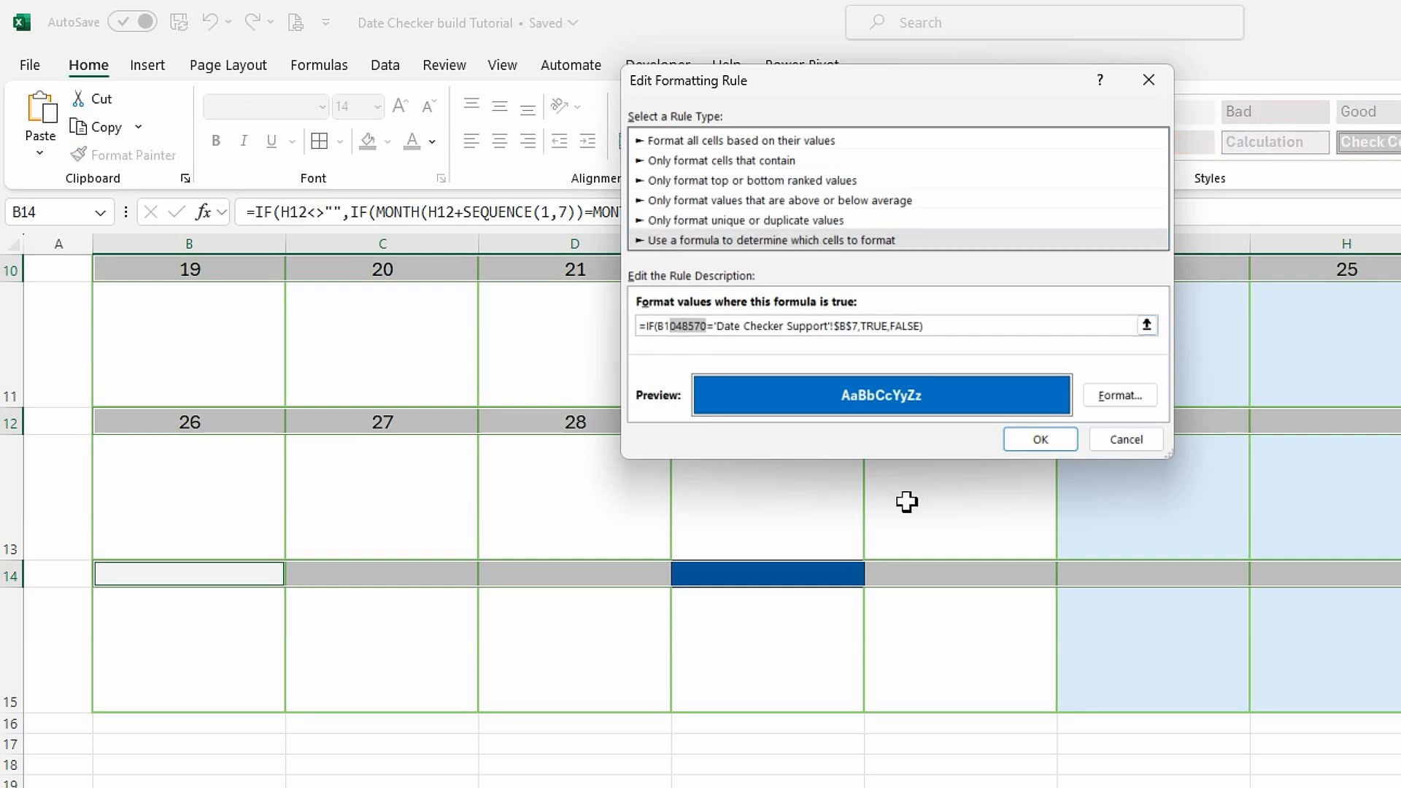
pyautogui.press('BackSpace')
pyautogui.press('BackSpace')
pyautogui.write('4')
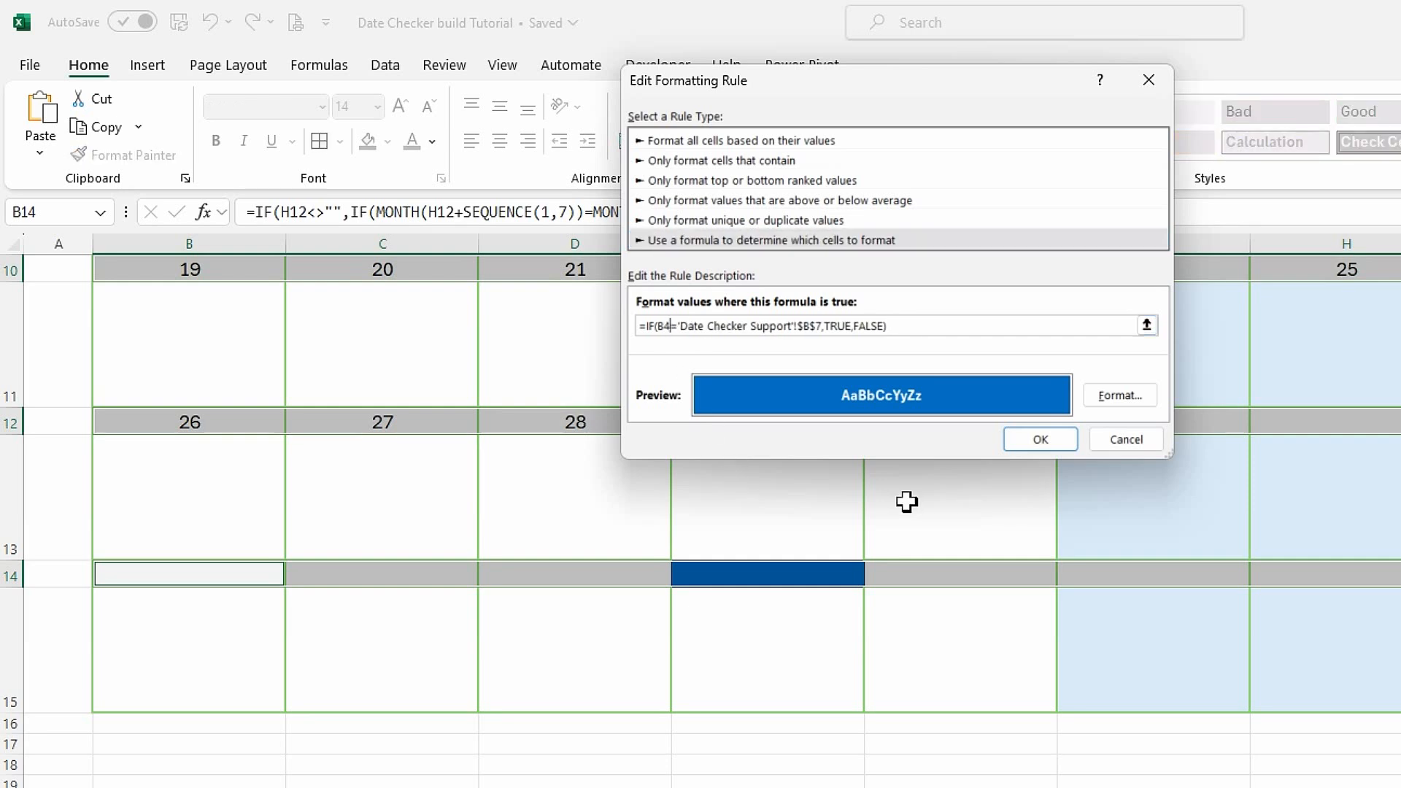
pyautogui.click(1040, 440)
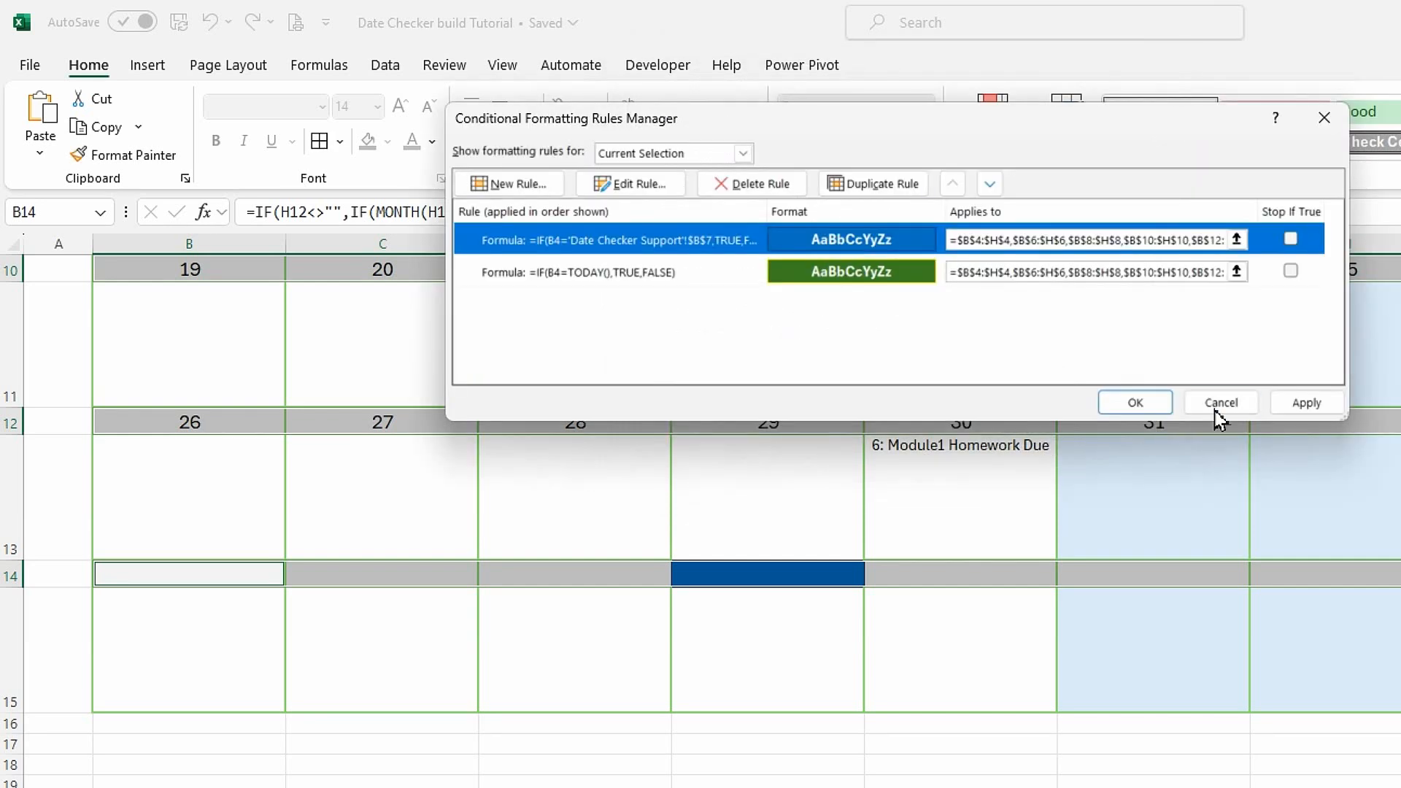
pyautogui.click(1306, 402)
pyautogui.click(1138, 403)
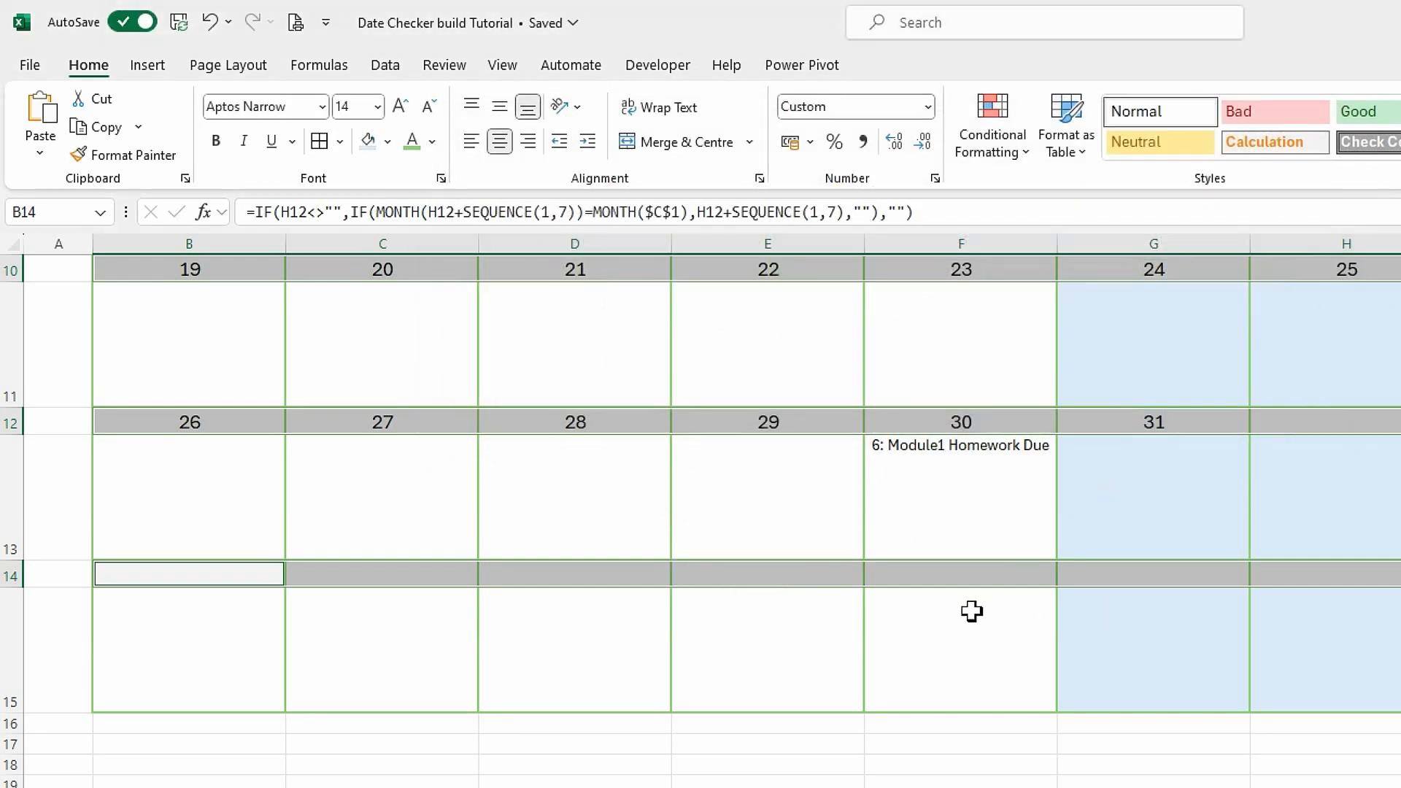
# Create another formula-based rule for the date rows using =if(b4='Date Checker Support'!$B$8,true,false) for the adjustment date.
pyautogui.scroll(3, 972, 611)
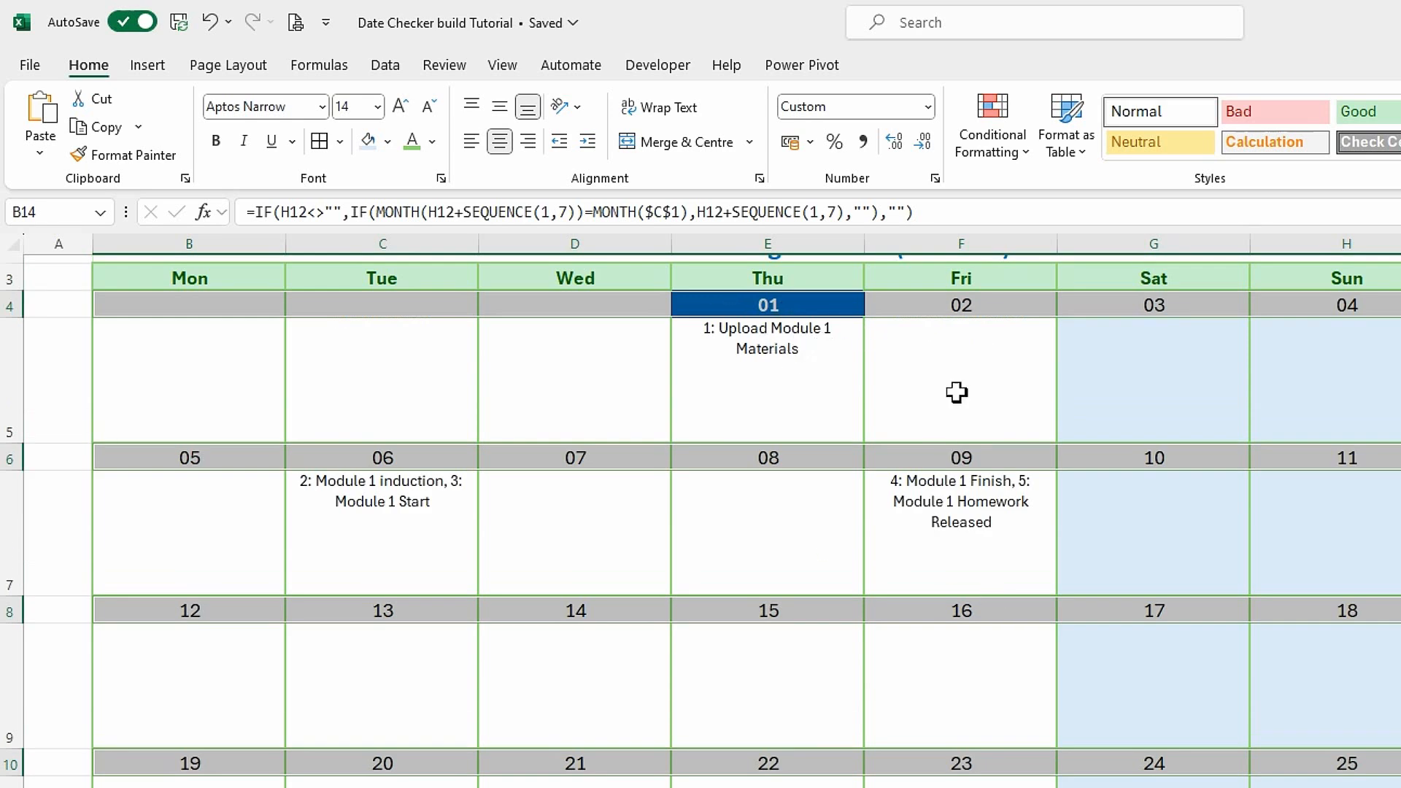
pyautogui.click(1027, 169)
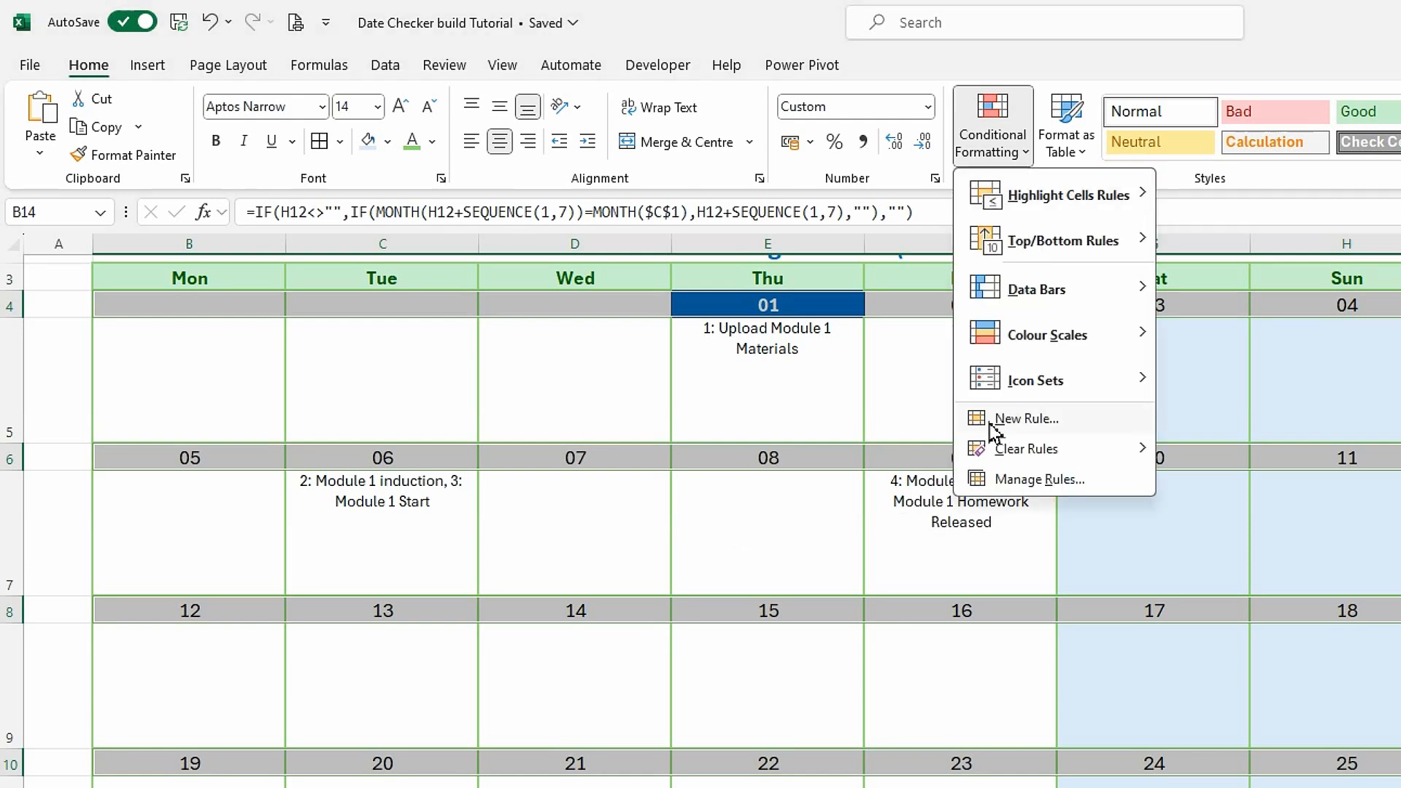
pyautogui.click(1026, 419)
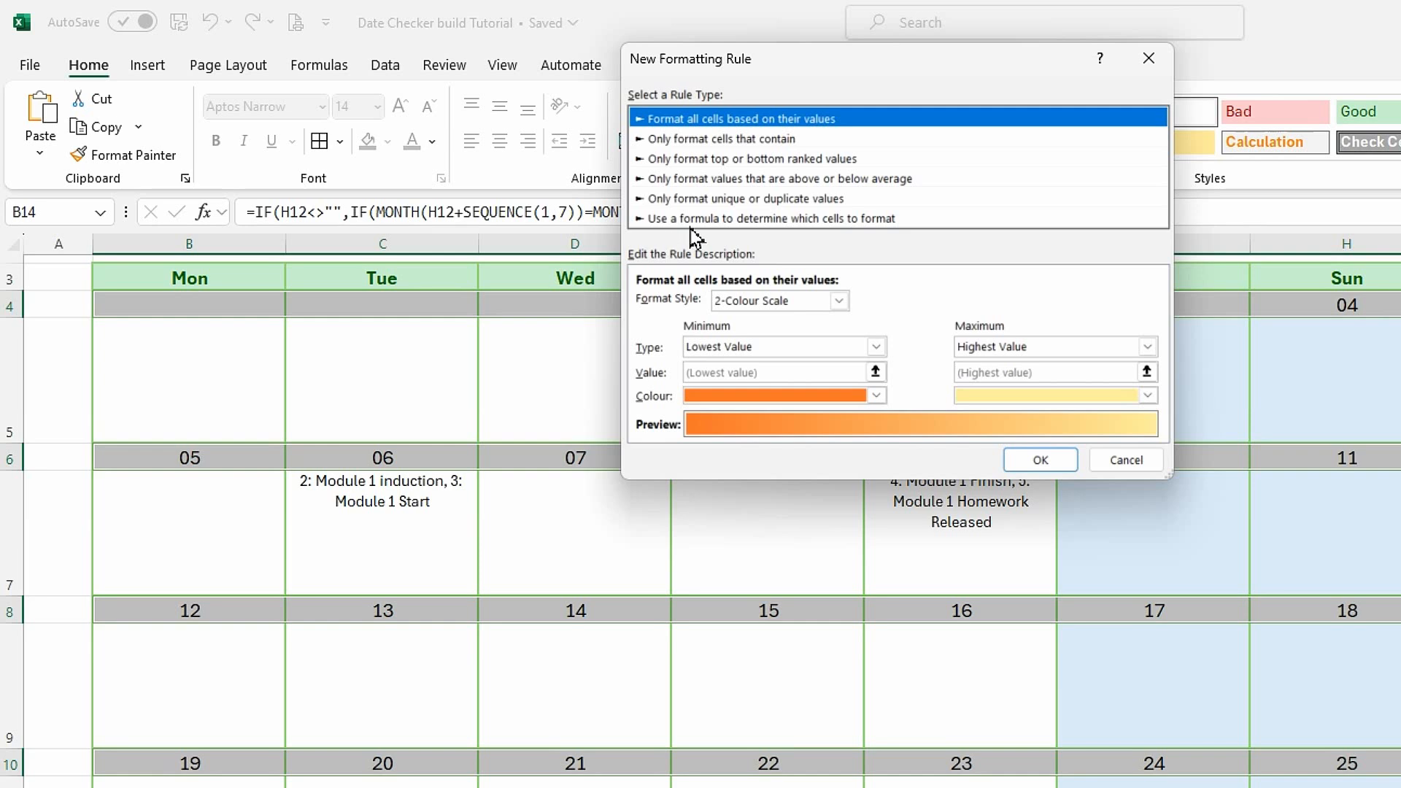
pyautogui.click(714, 219)
pyautogui.click(699, 305)
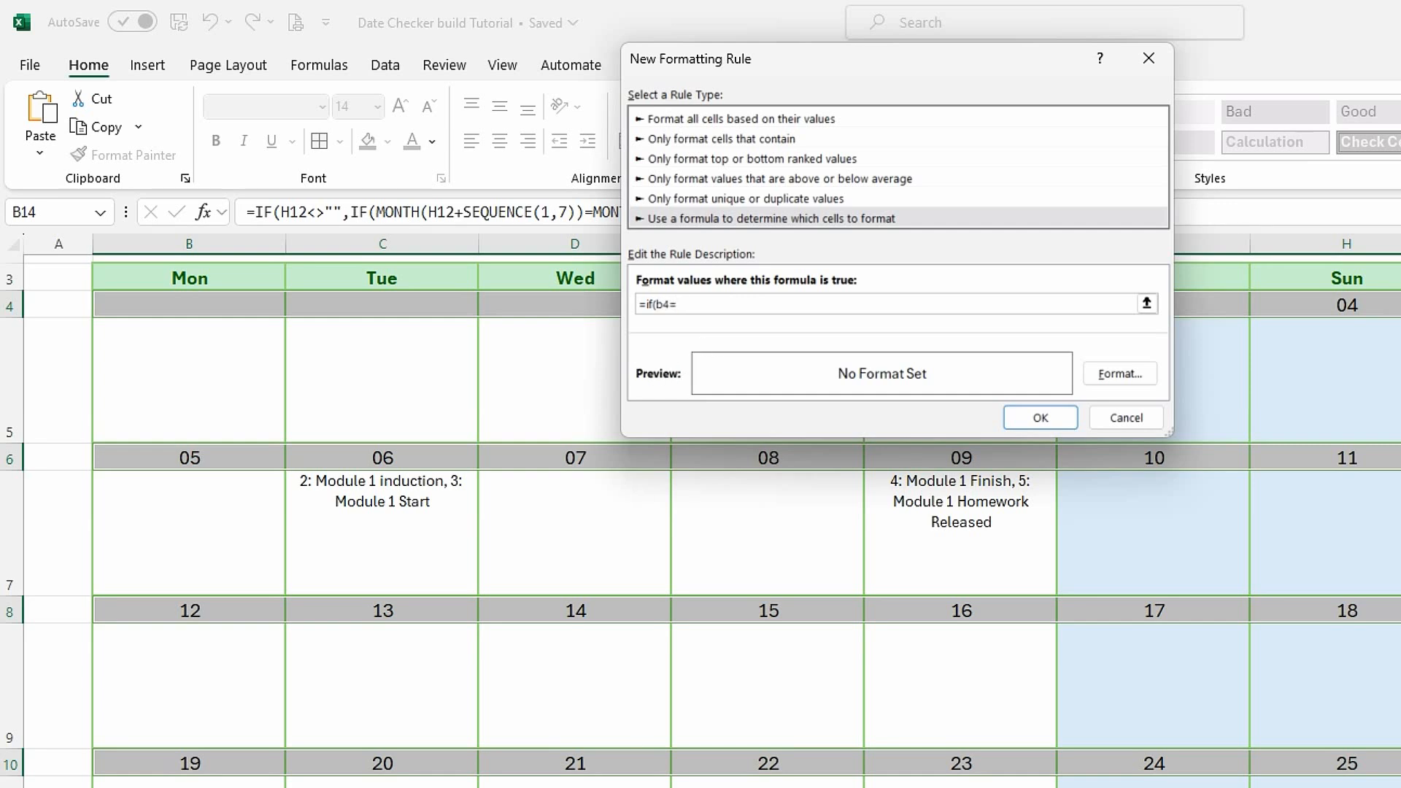
pyautogui.hotkey('ctrl', 'pagedown')
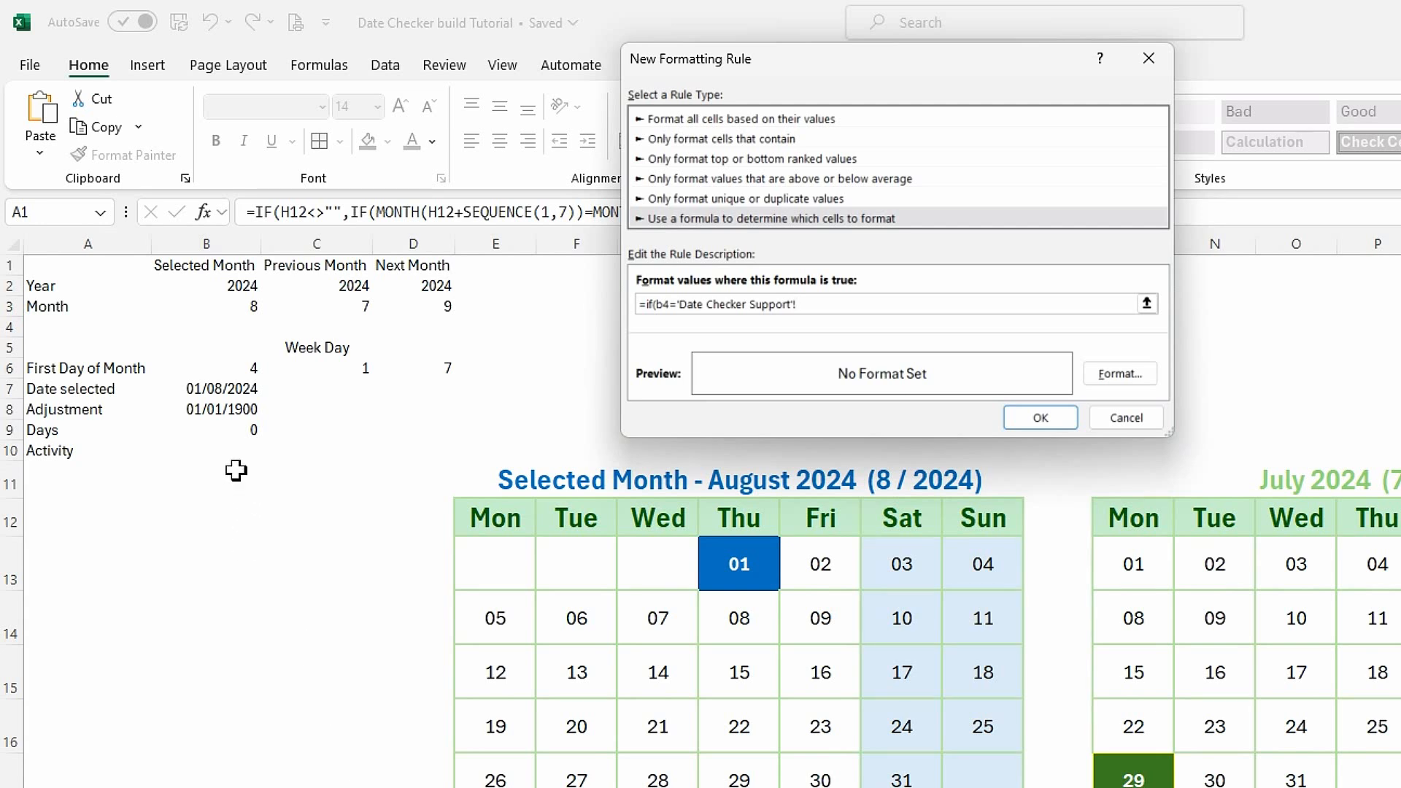
pyautogui.click(218, 416)
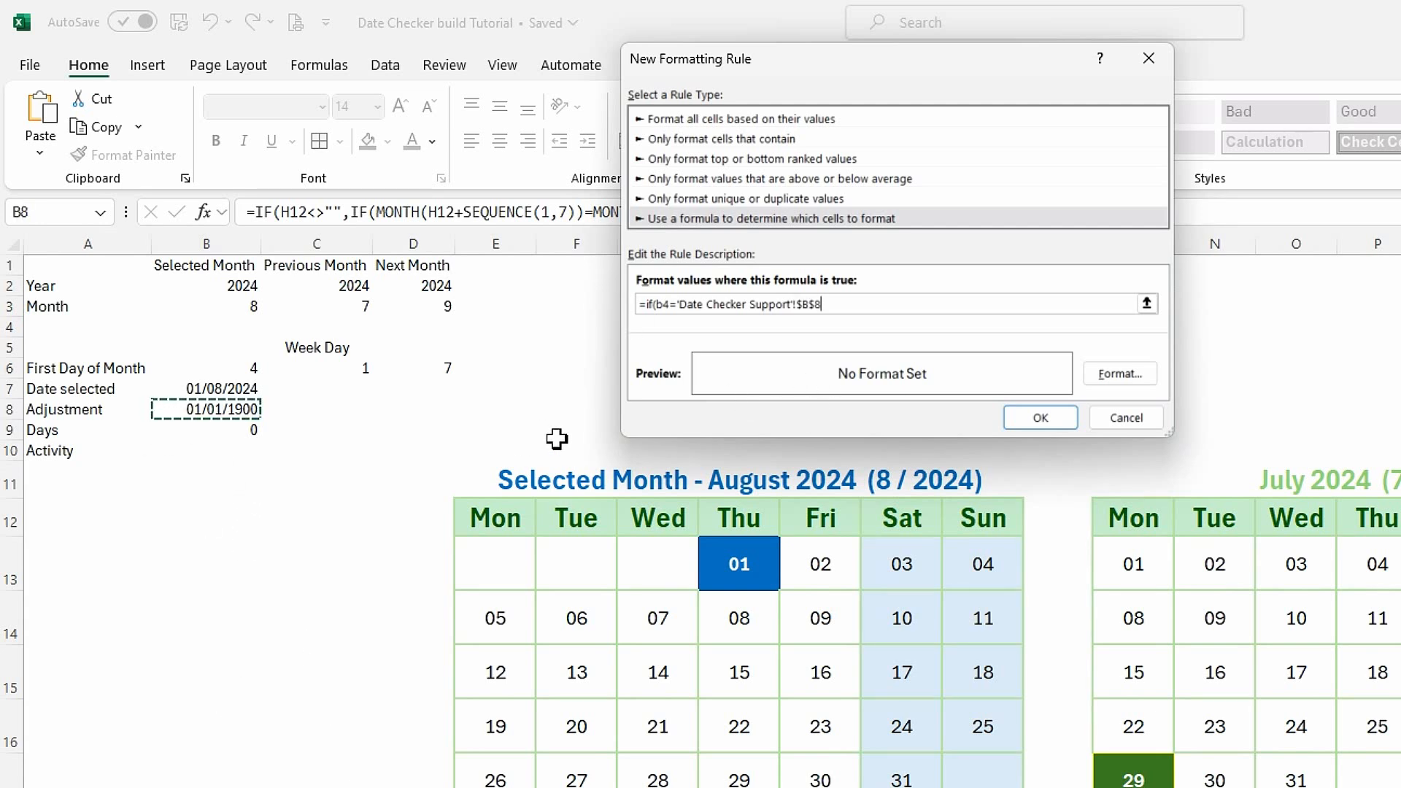
pyautogui.write(',true,false')
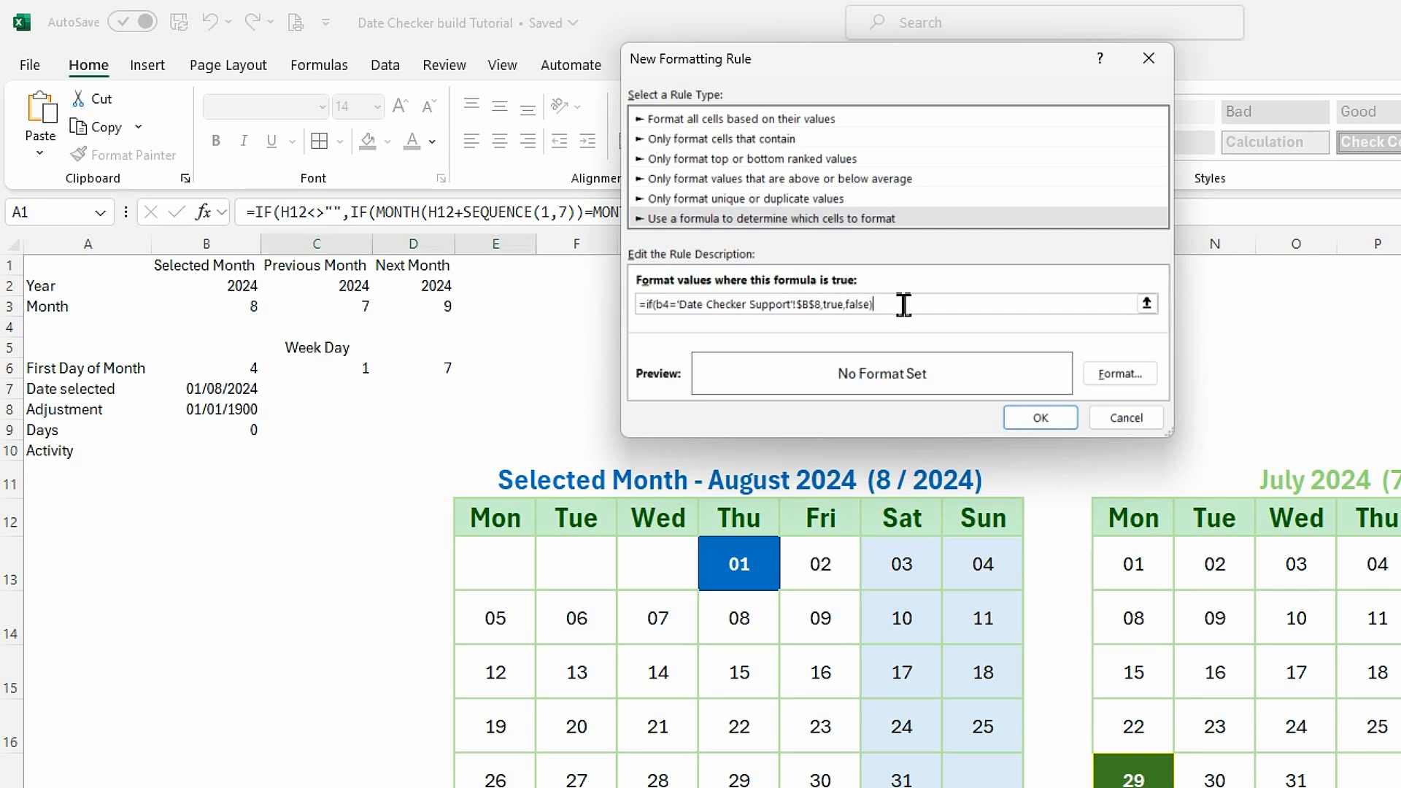
# Set the adjustment-date rule's text to bold black.
pyautogui.click(1124, 385)
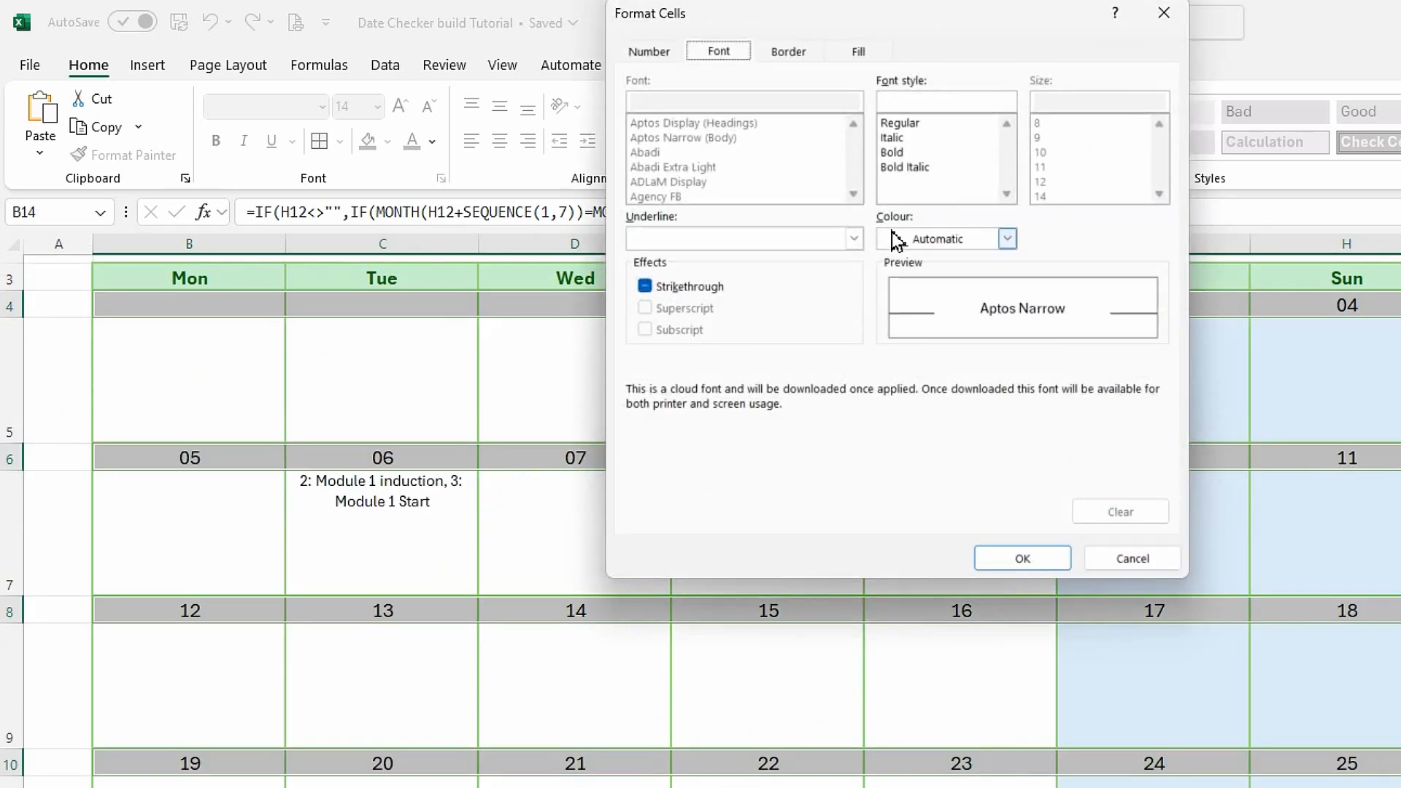
pyautogui.click(892, 152)
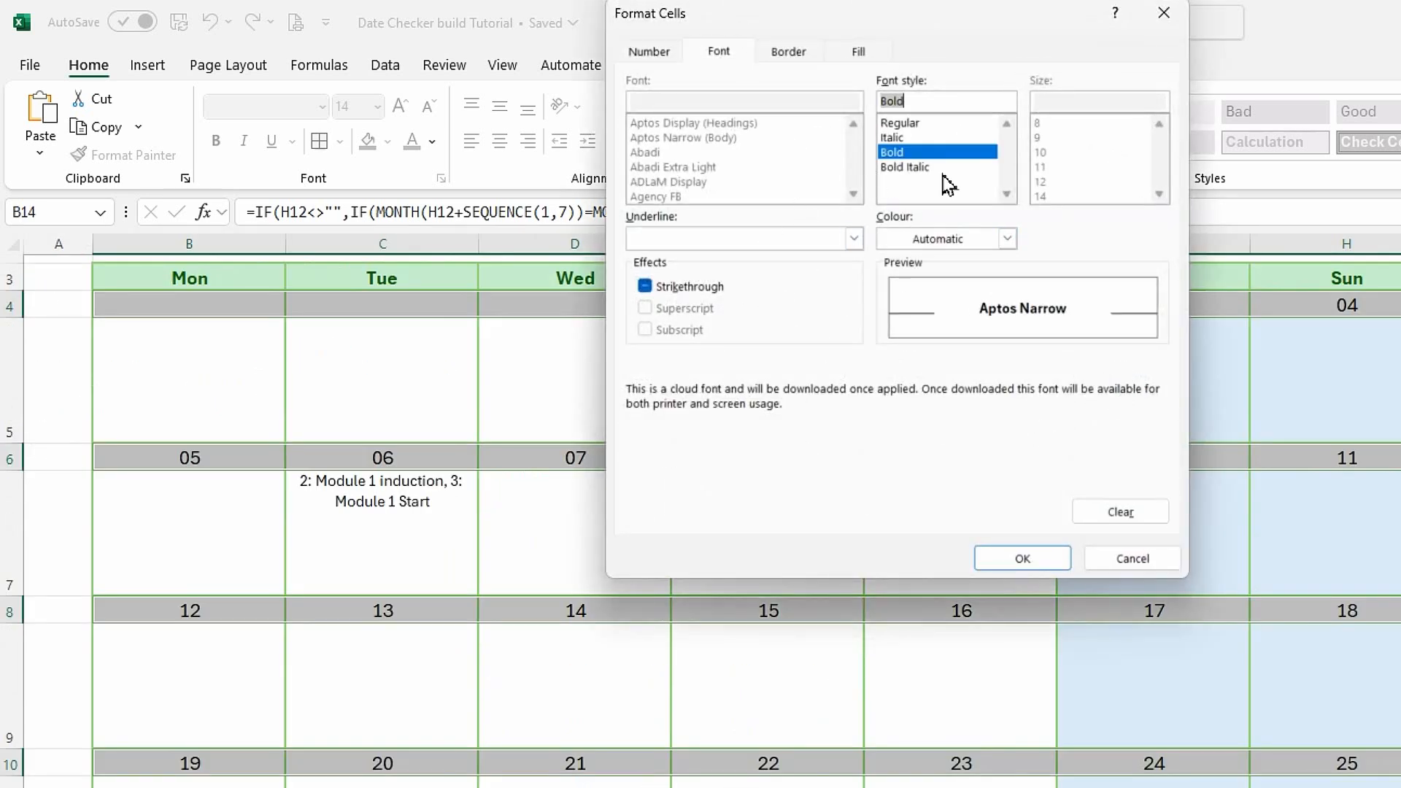
pyautogui.click(1008, 241)
pyautogui.click(901, 326)
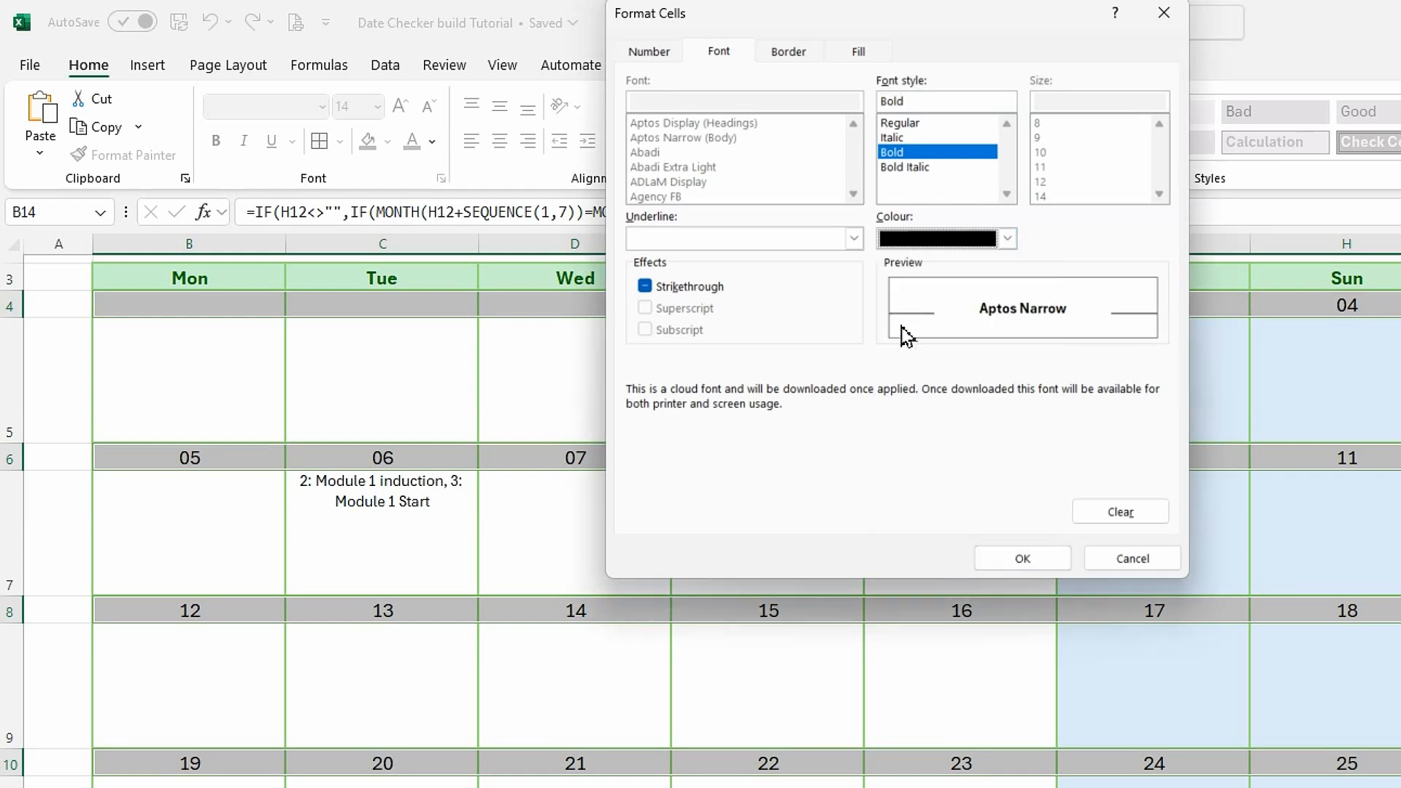
# Give the adjustment-date rule a dark blue outline border and a standard light blue fill, and confirm the new rule.
pyautogui.click(800, 52)
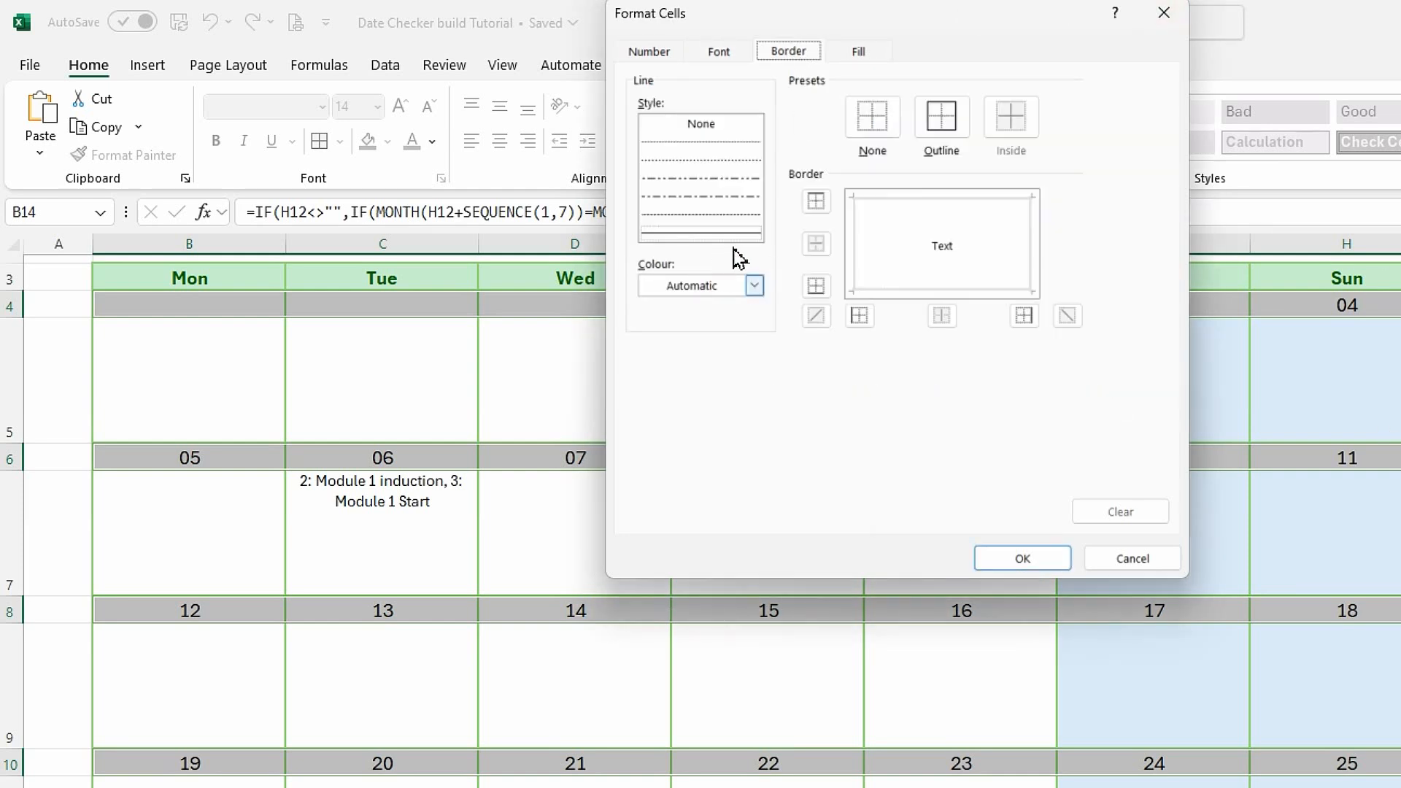
pyautogui.click(754, 286)
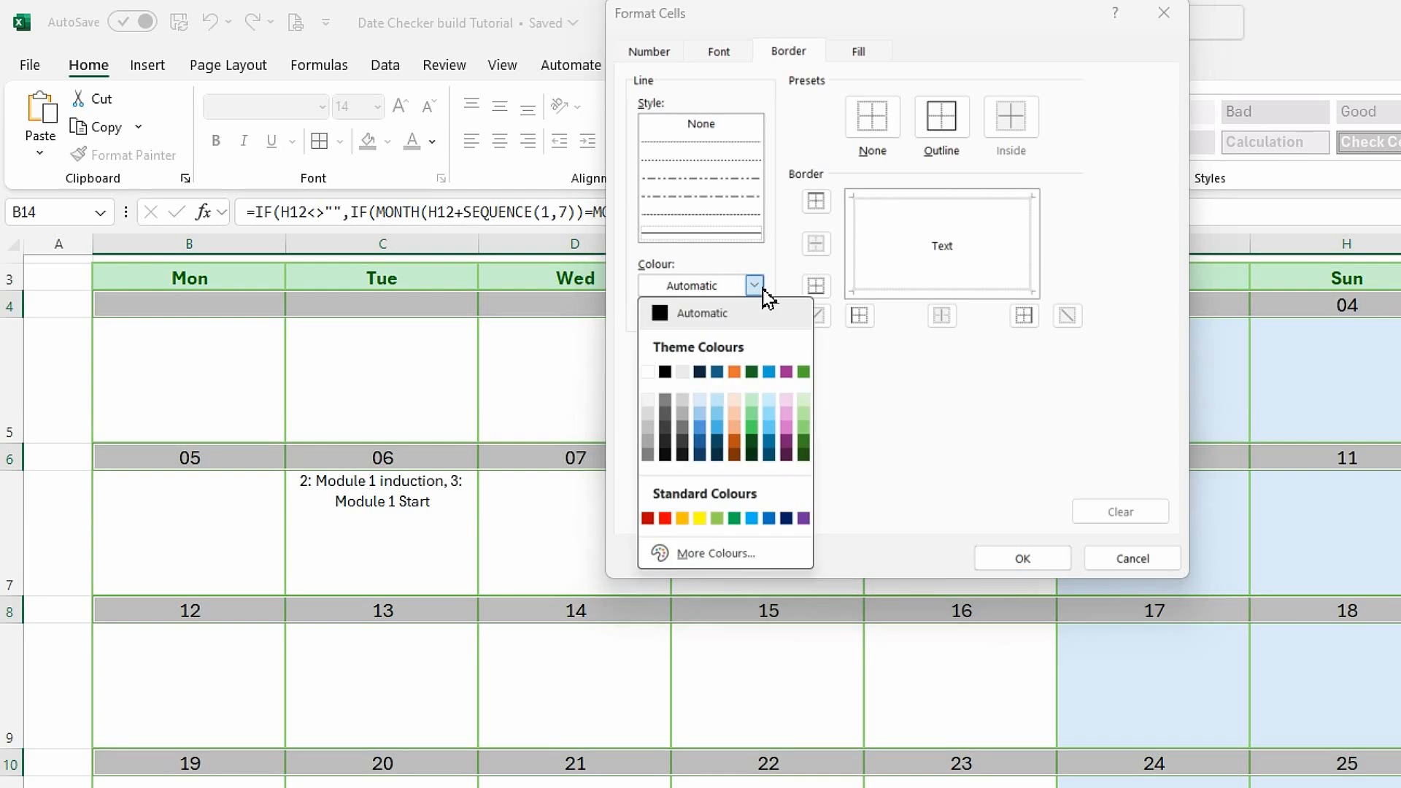
pyautogui.click(700, 457)
pyautogui.click(956, 135)
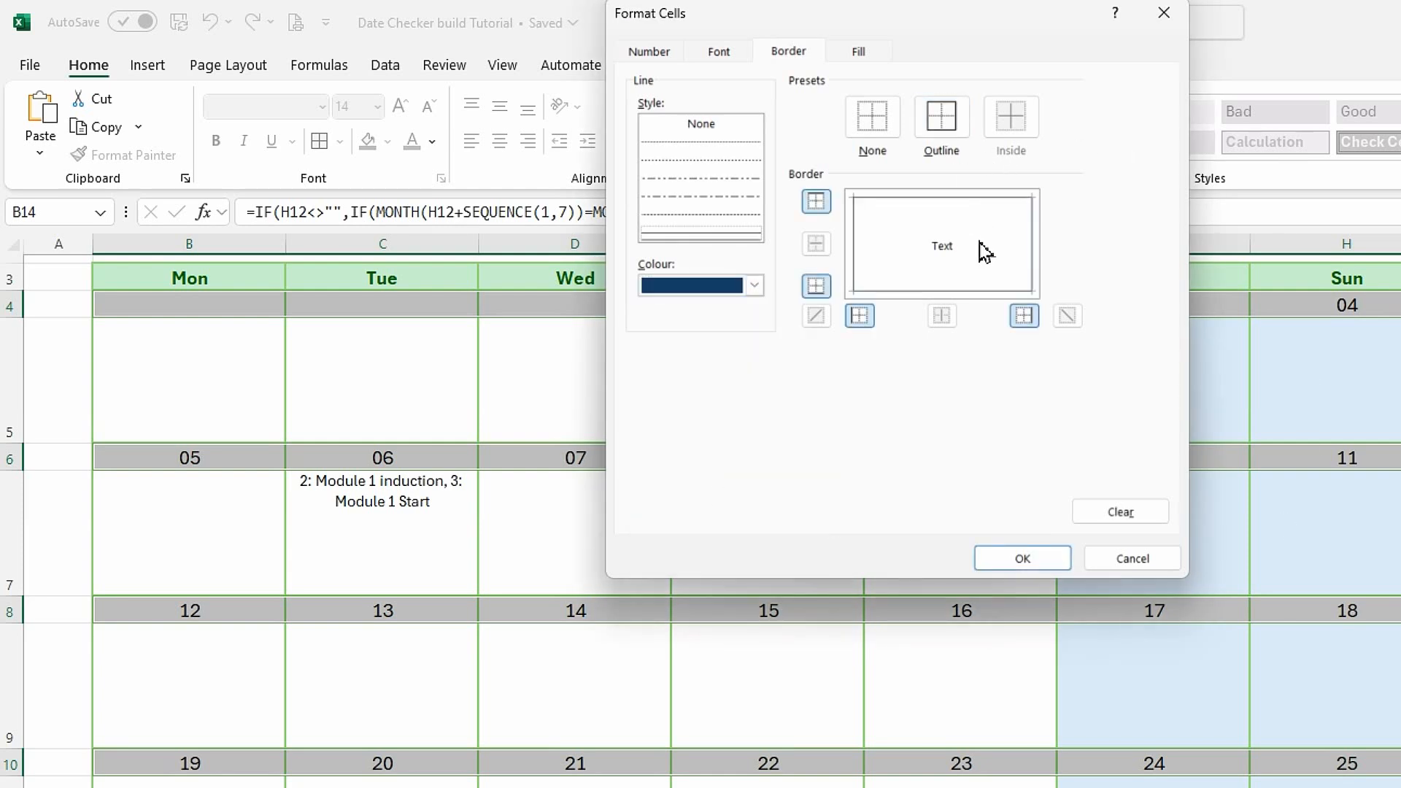
pyautogui.click(861, 53)
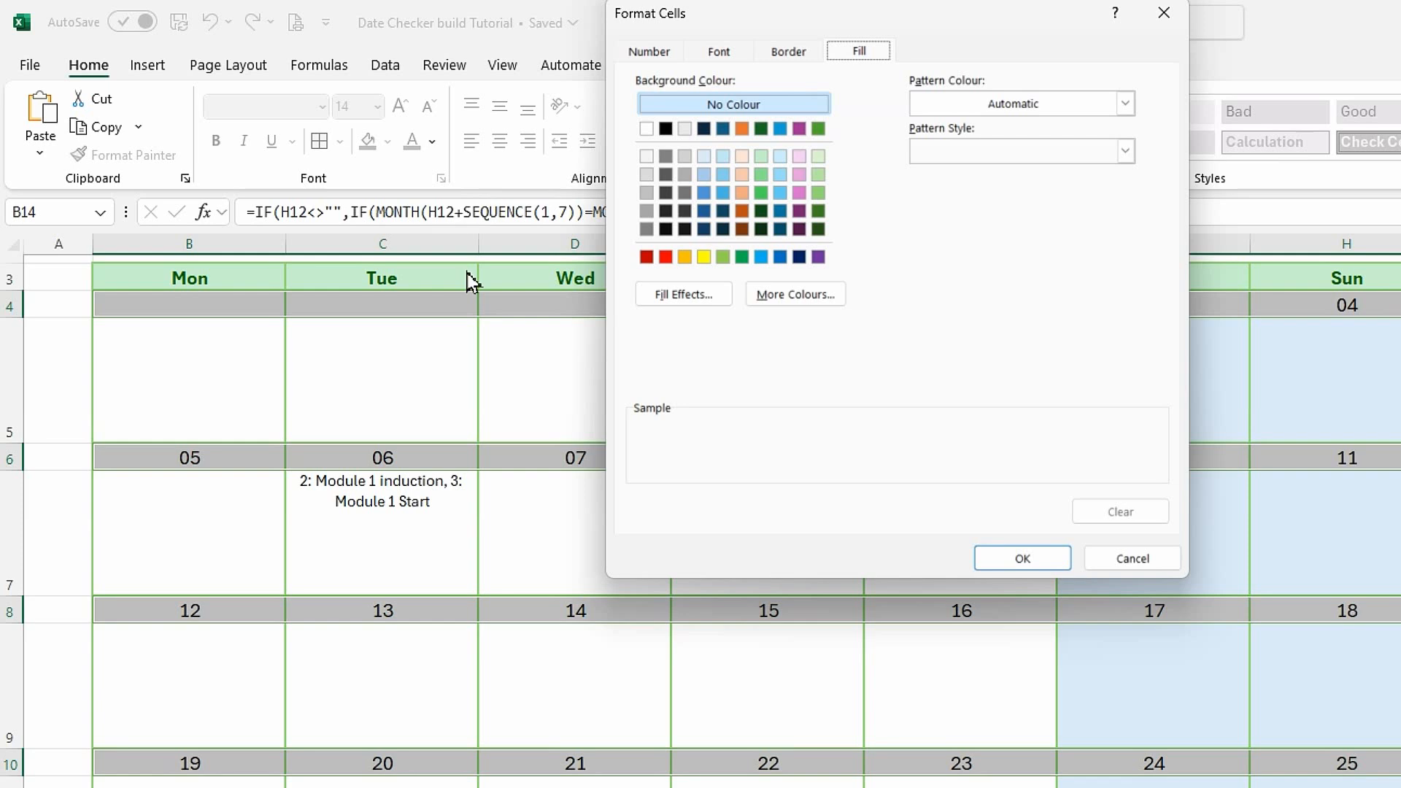
pyautogui.click(761, 256)
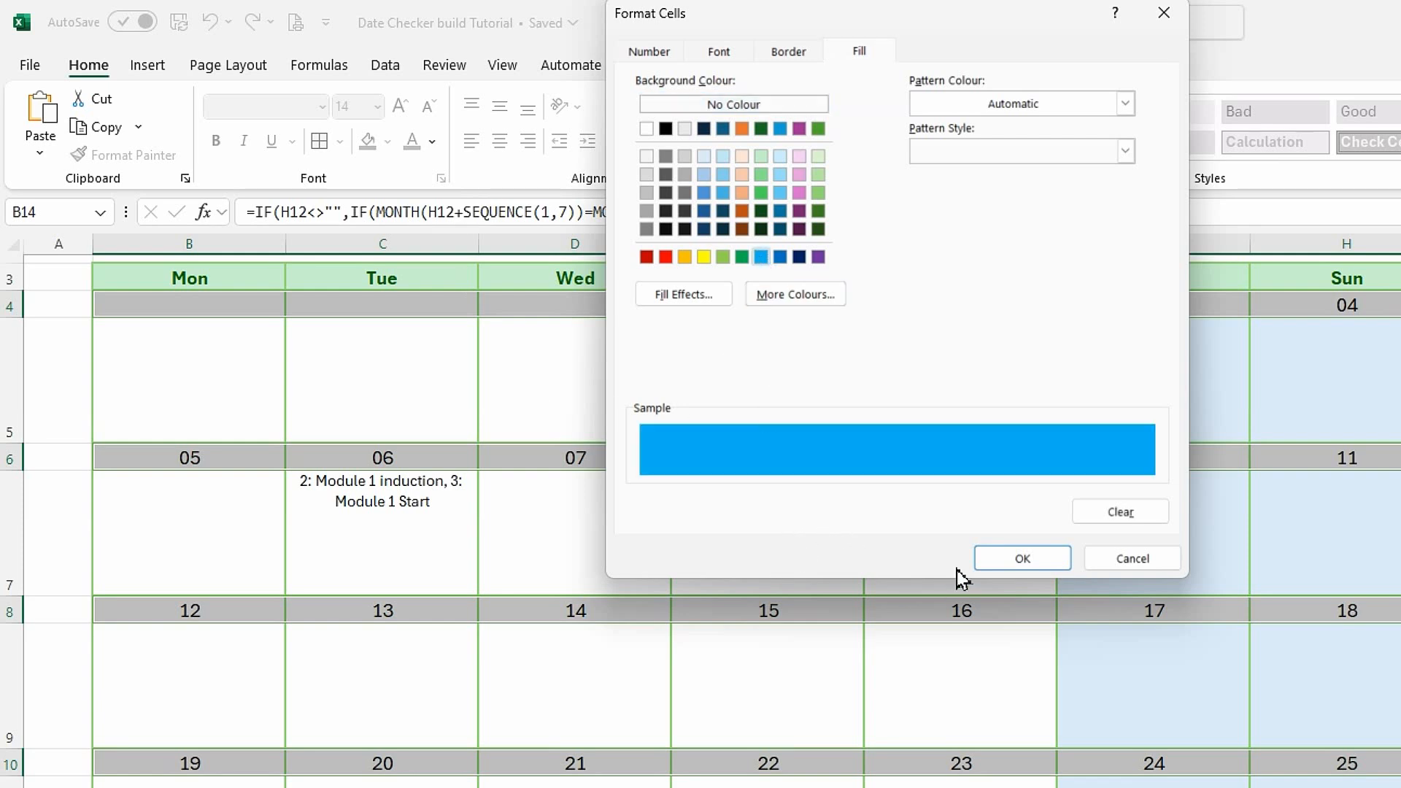
pyautogui.click(1000, 565)
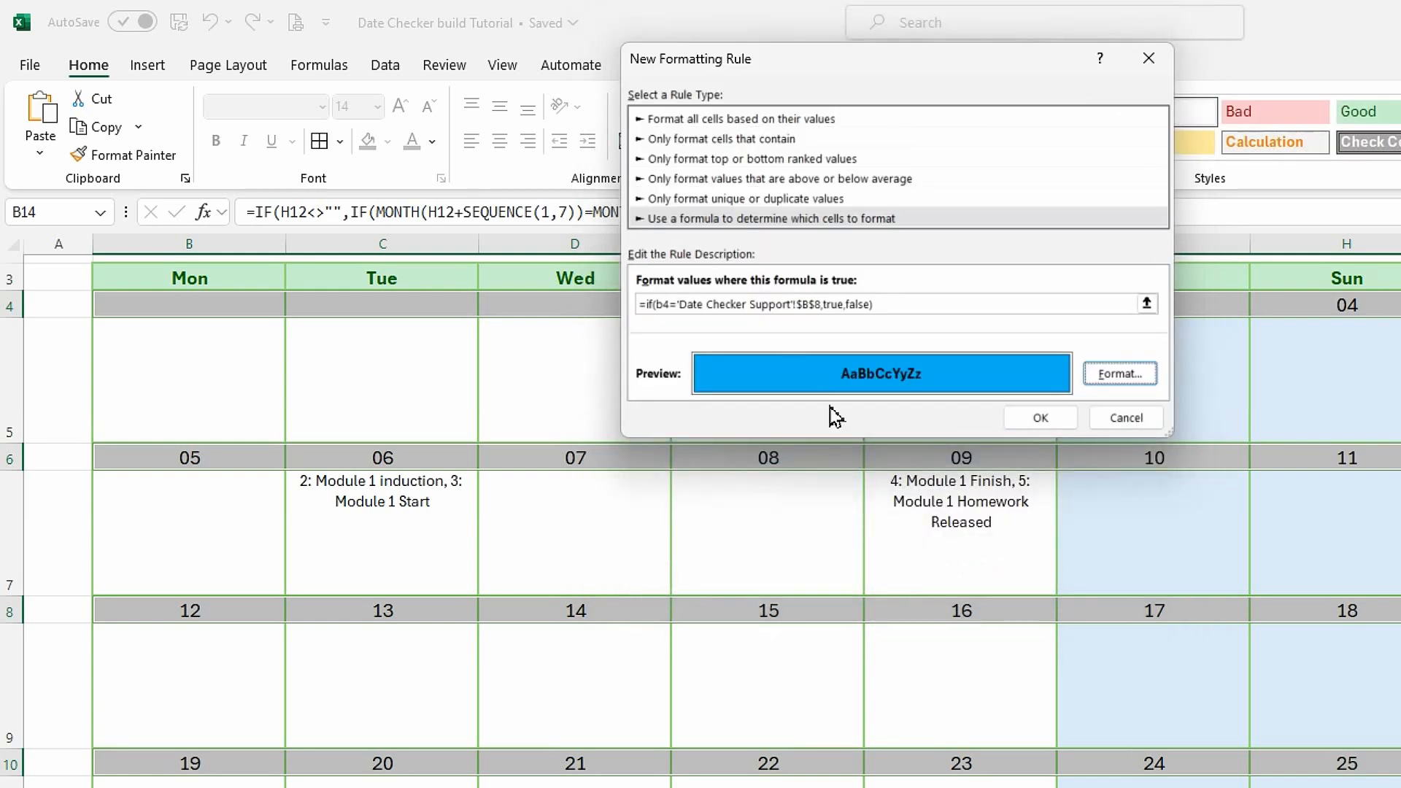
pyautogui.click(1040, 418)
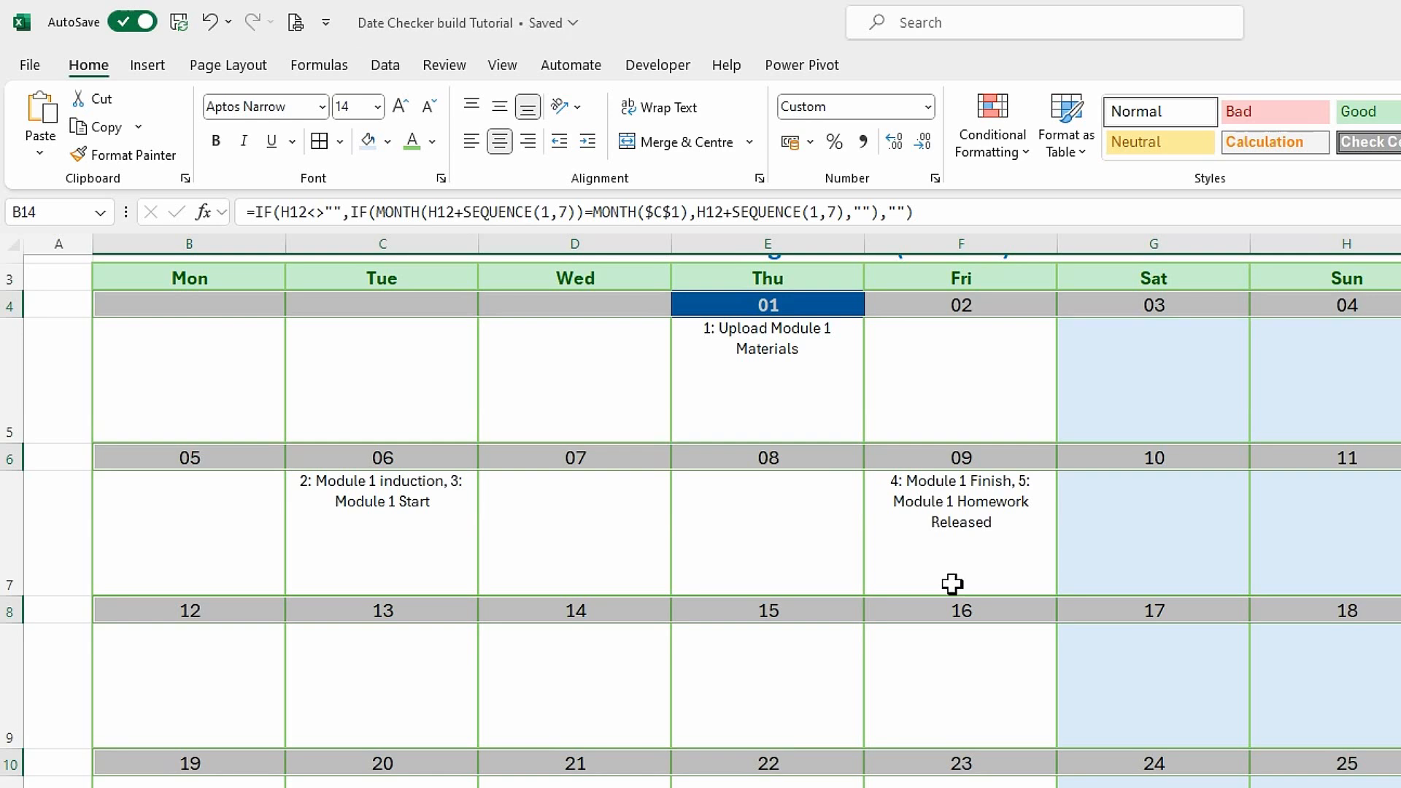
# Edit the adjustment-date rule's formula to =IF(B4='Date Checker Support'!$B$8,TRUE,FALSE) and apply it to the date rows.
pyautogui.click(1029, 157)
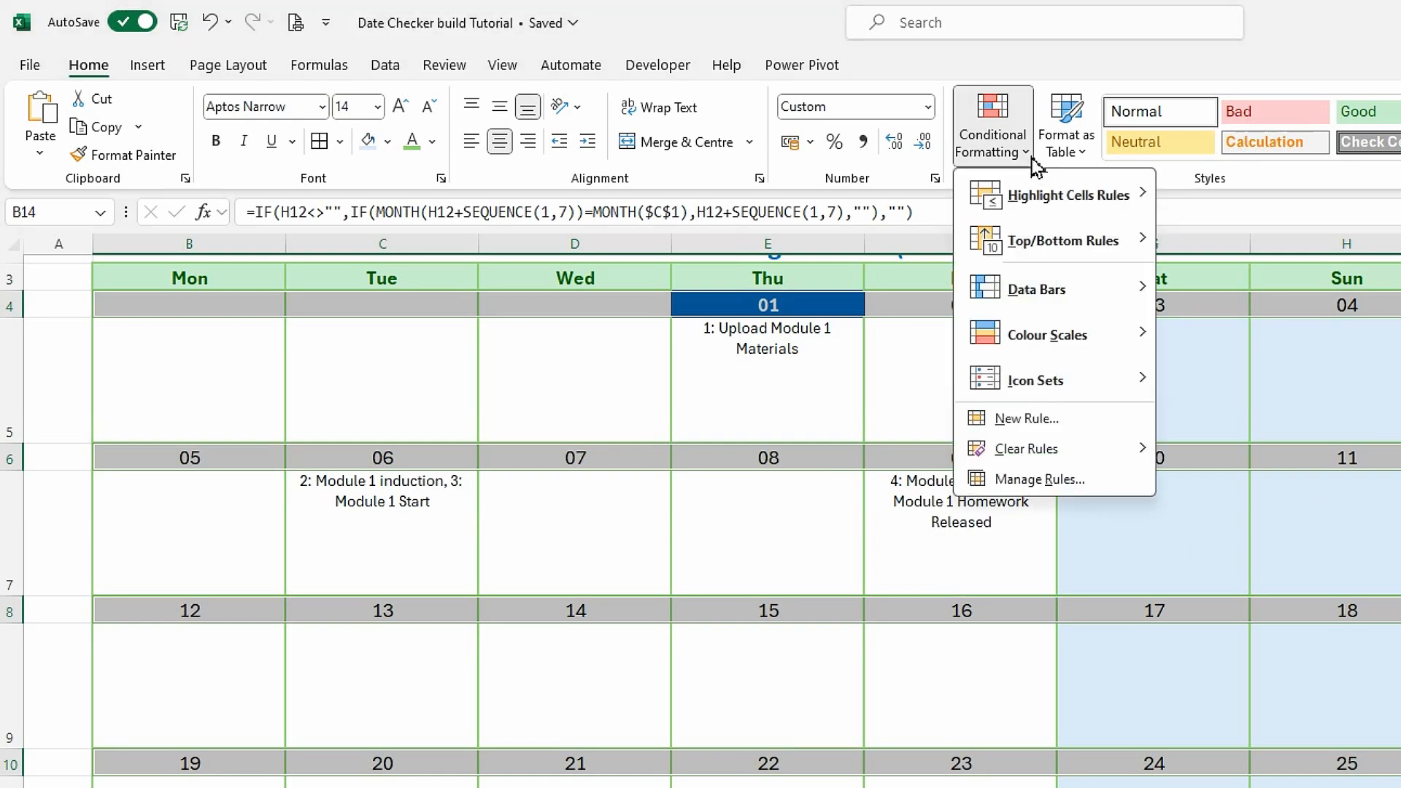
pyautogui.click(1029, 480)
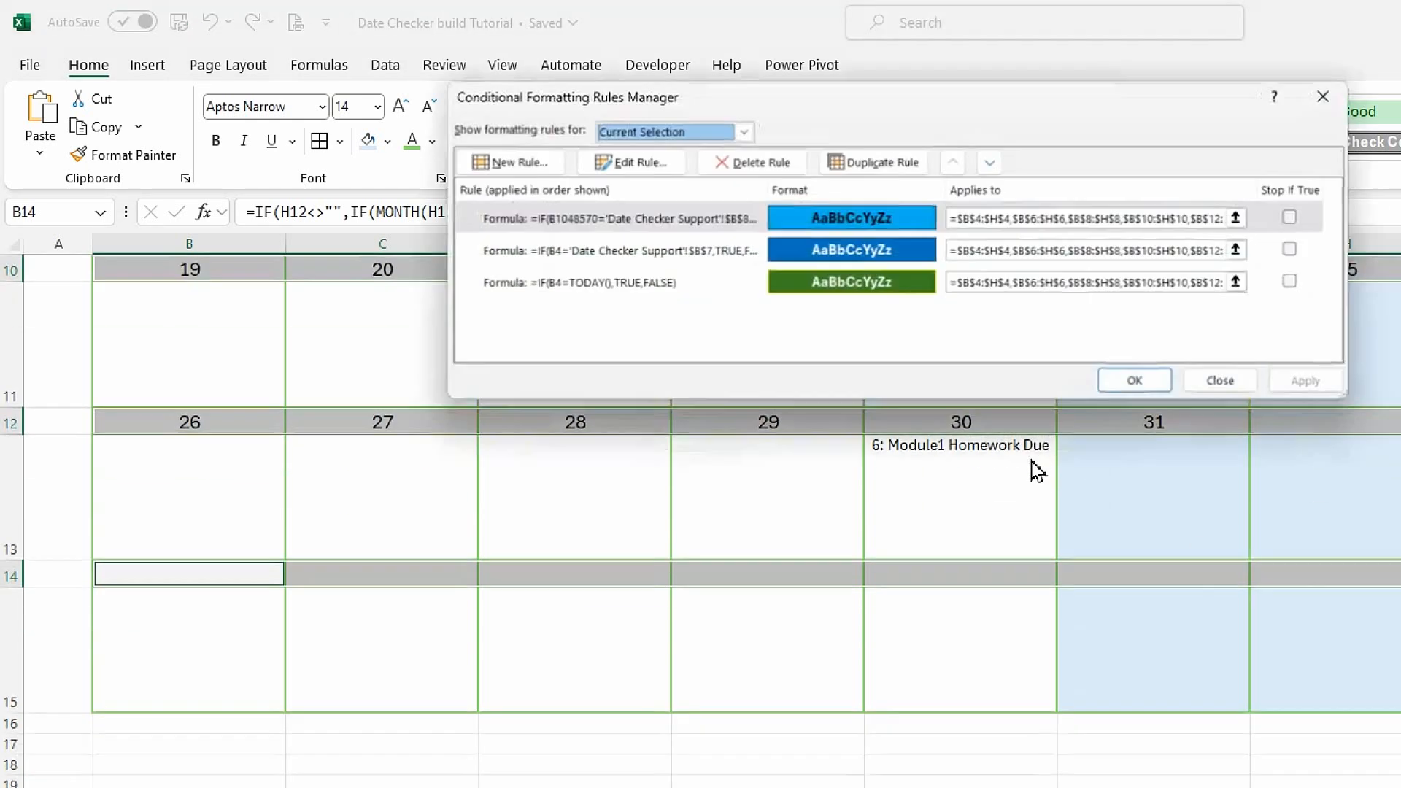
pyautogui.click(556, 226)
pyautogui.click(628, 162)
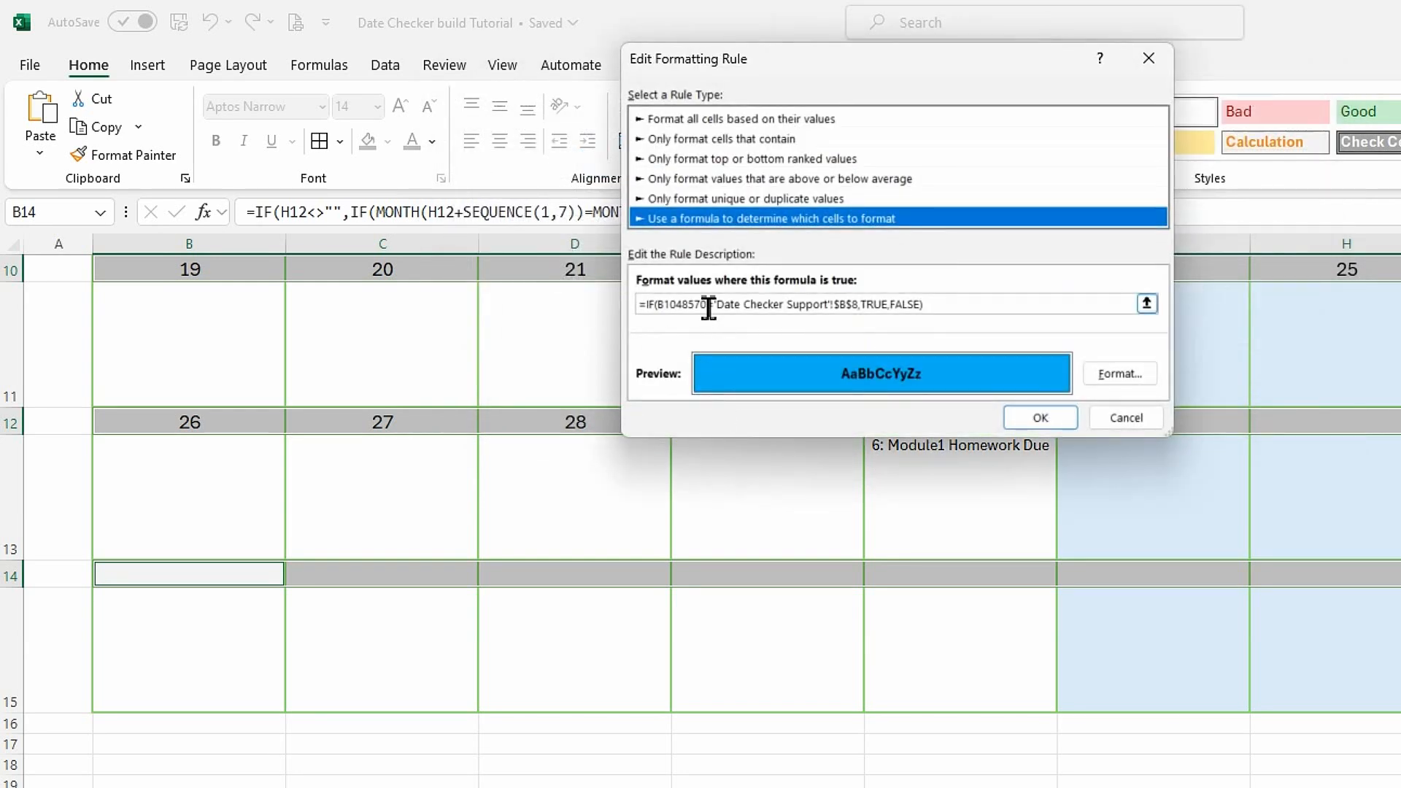
pyautogui.moveTo(708, 307); pyautogui.dragTo(663, 307)
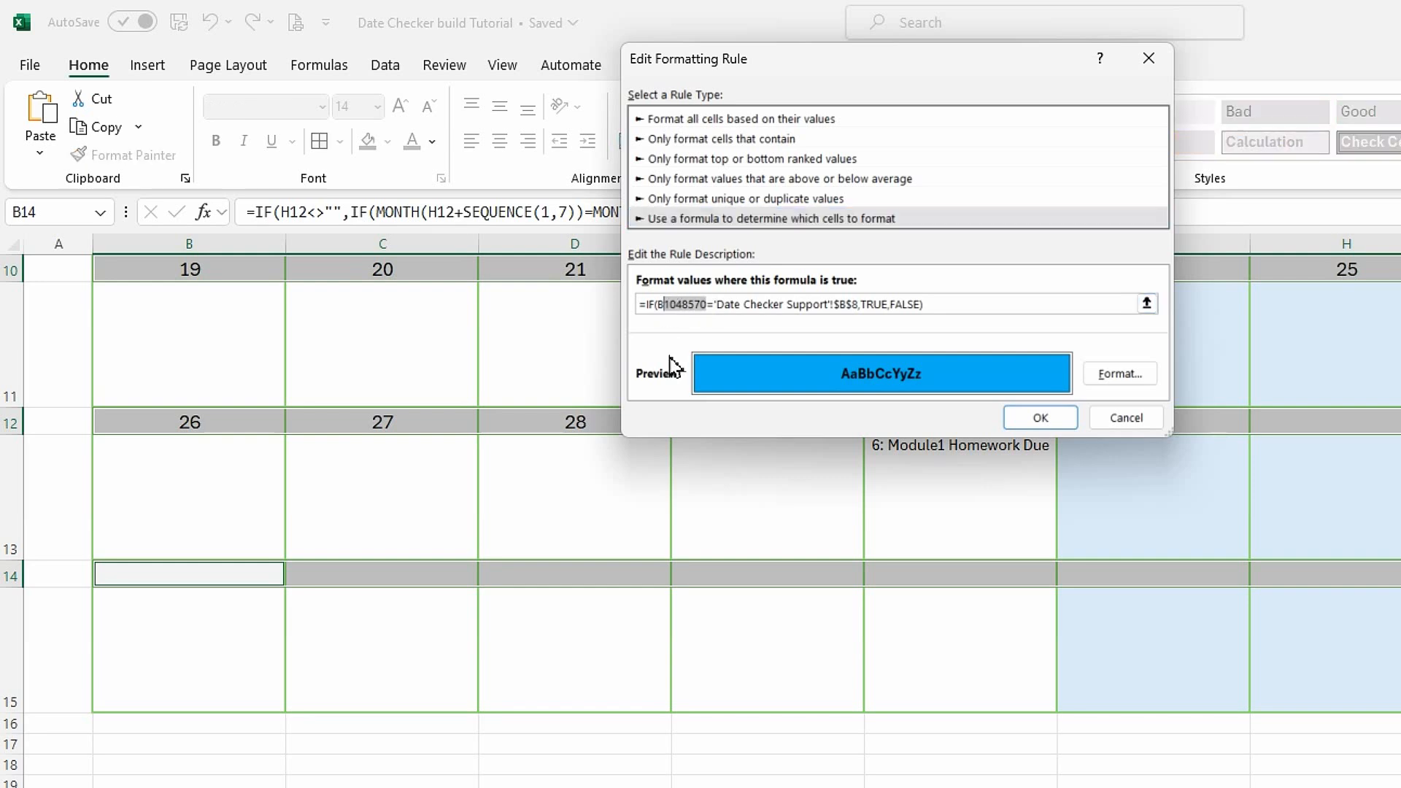
pyautogui.write('4')
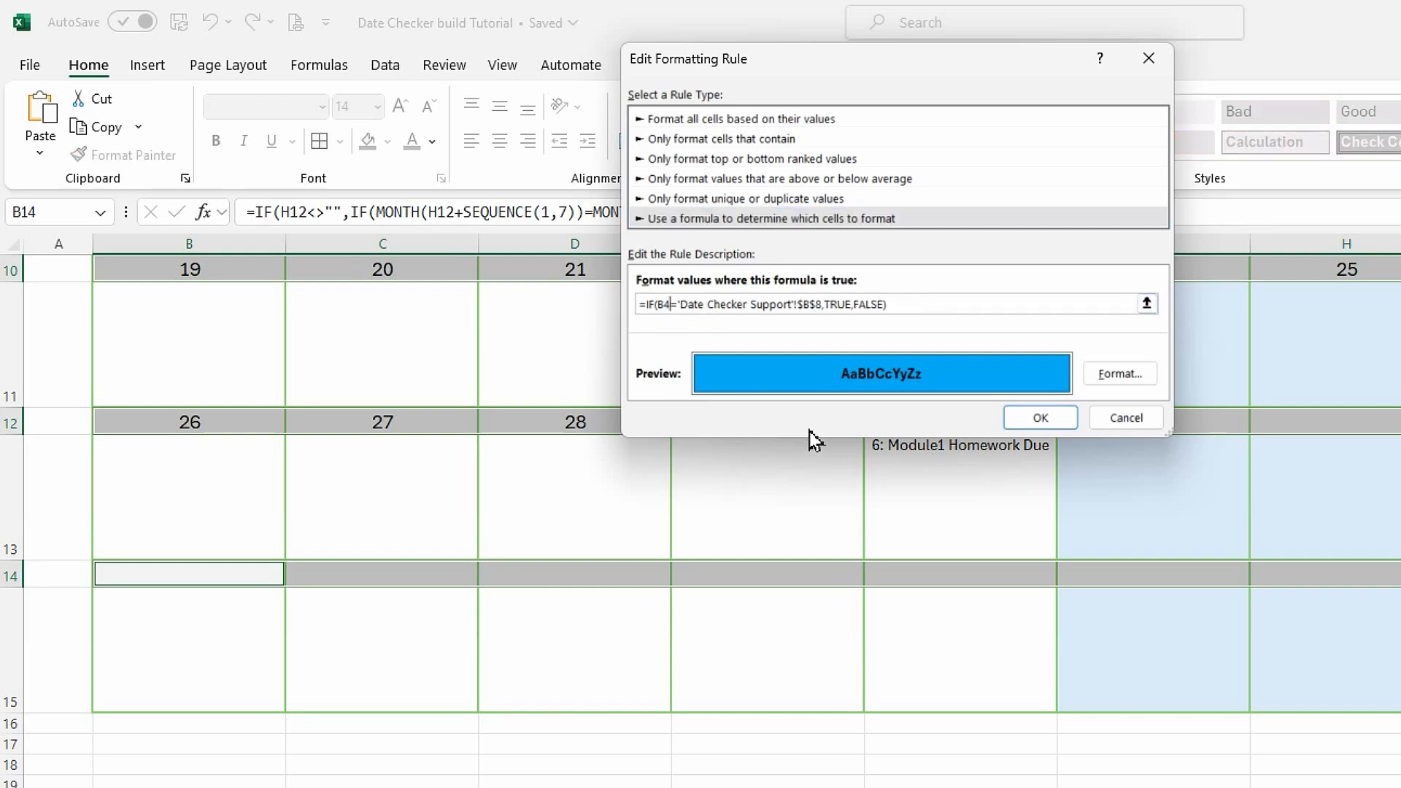
pyautogui.click(1051, 419)
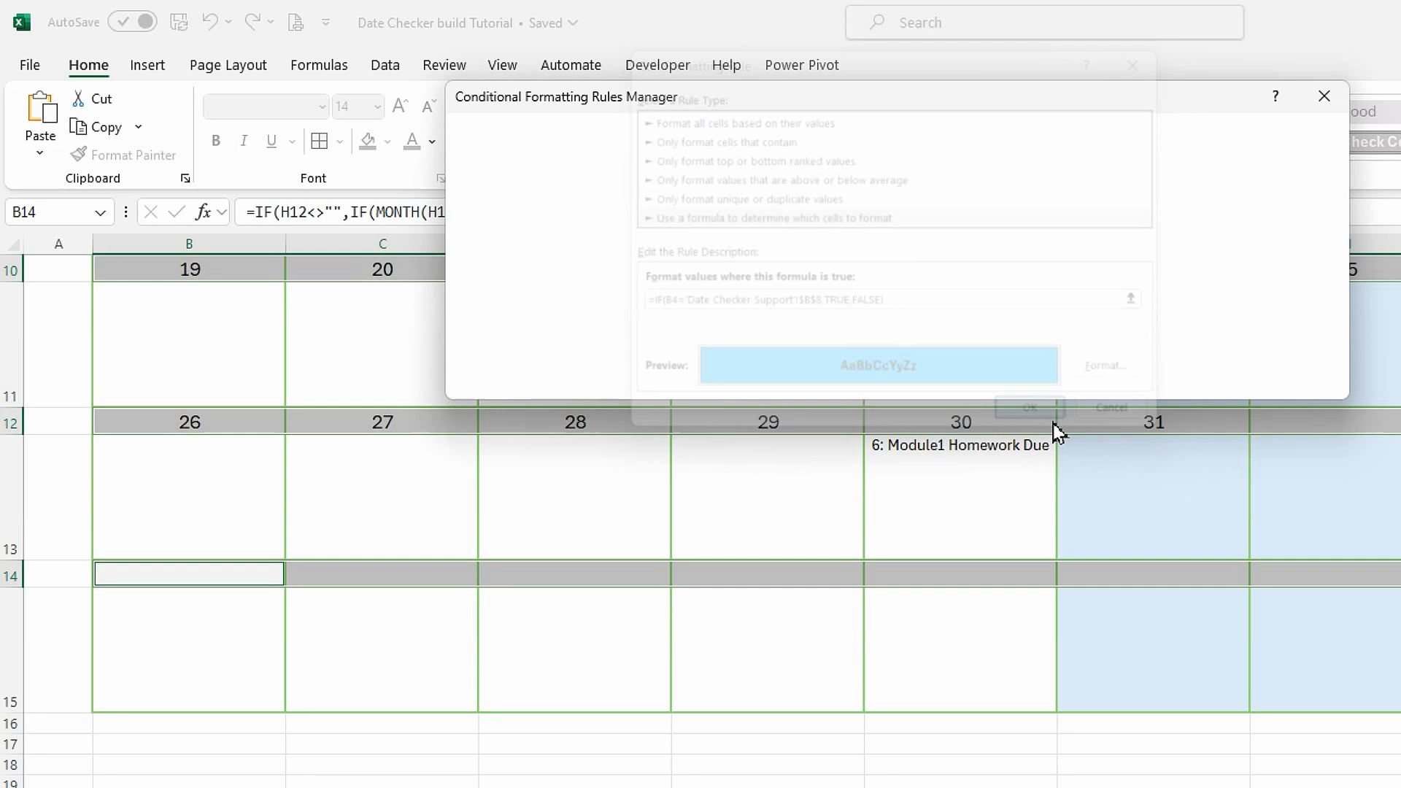
pyautogui.click(1317, 388)
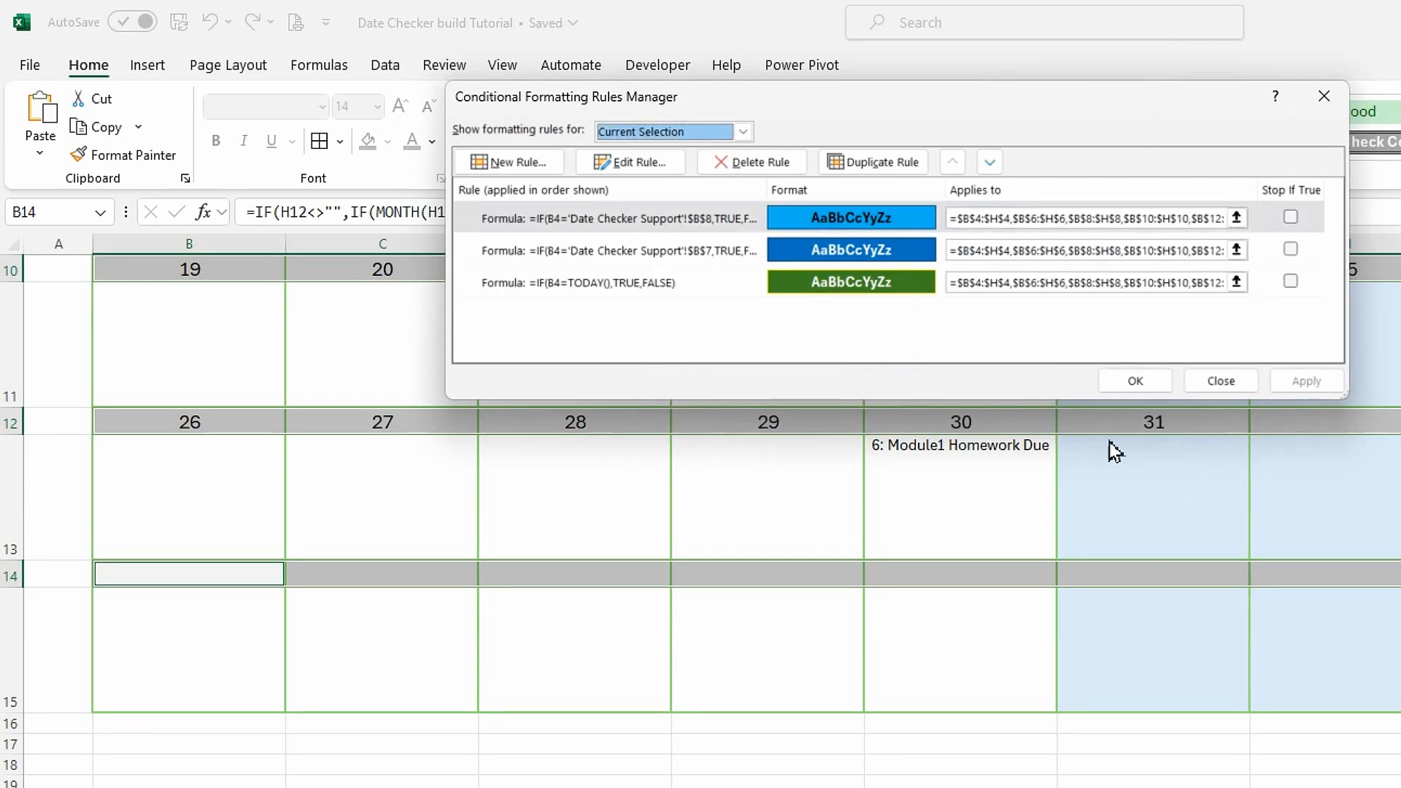
pyautogui.click(1136, 382)
# Select the calendar's six activity rows together, columns B to H in rows 5, 7, 9, 11, 13 and 15.
pyautogui.scroll(3, 782, 595)
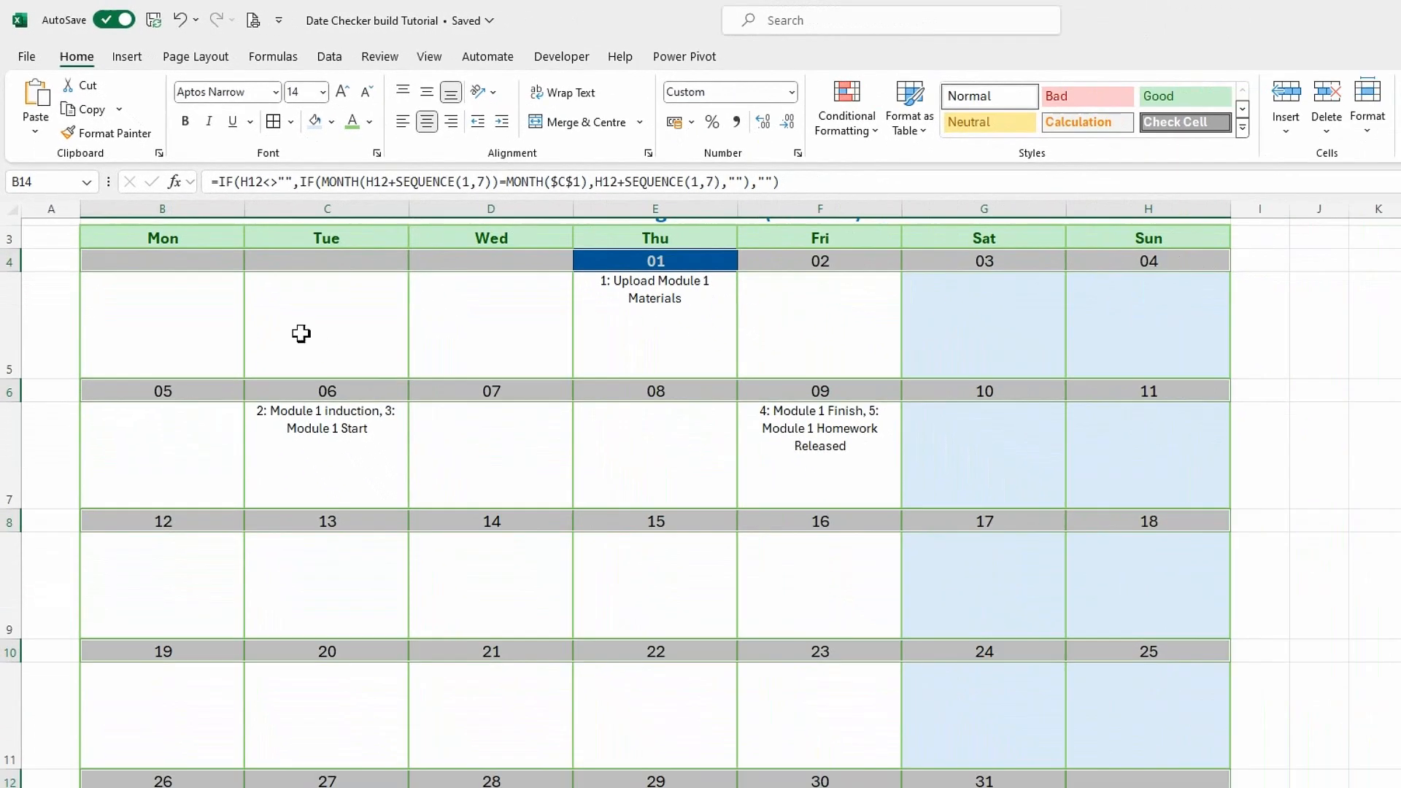
pyautogui.click(367, 393)
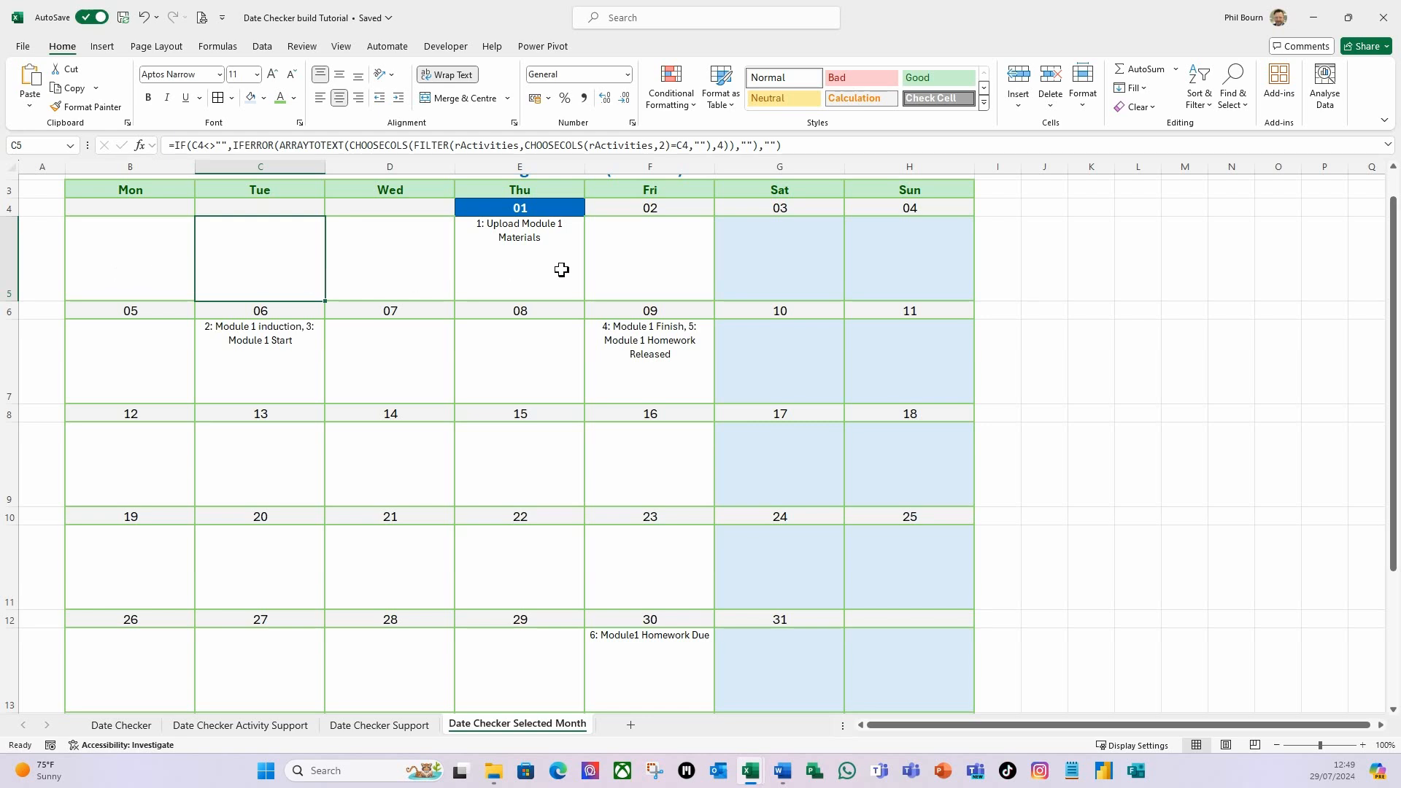
pyautogui.moveTo(140, 282); pyautogui.dragTo(888, 278)
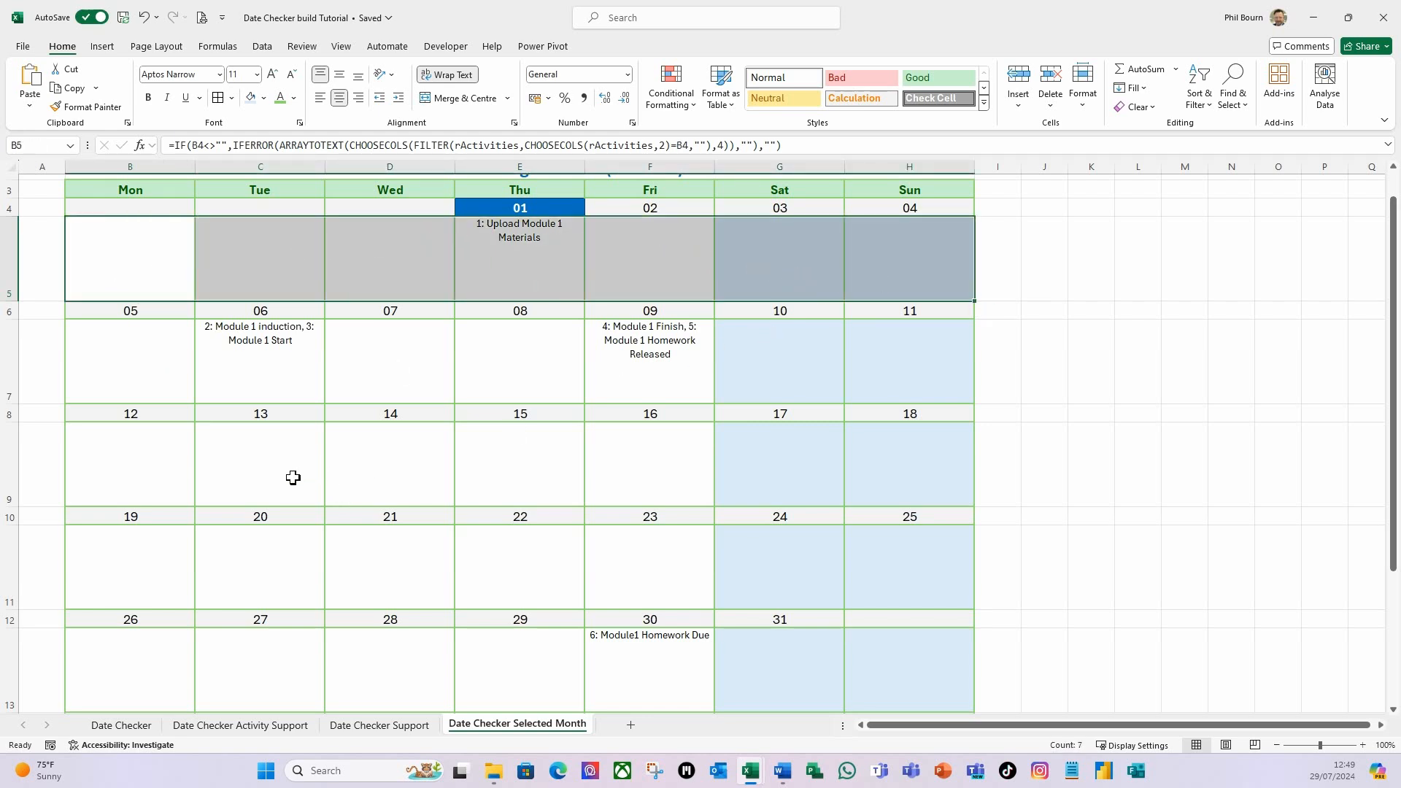
pyautogui.keyDown('ctrl'); pyautogui.moveTo(125, 374); pyautogui.dragTo(863, 366); pyautogui.keyUp('ctrl')
pyautogui.keyDown('ctrl'); pyautogui.moveTo(76, 467); pyautogui.dragTo(866, 458); pyautogui.keyUp('ctrl')
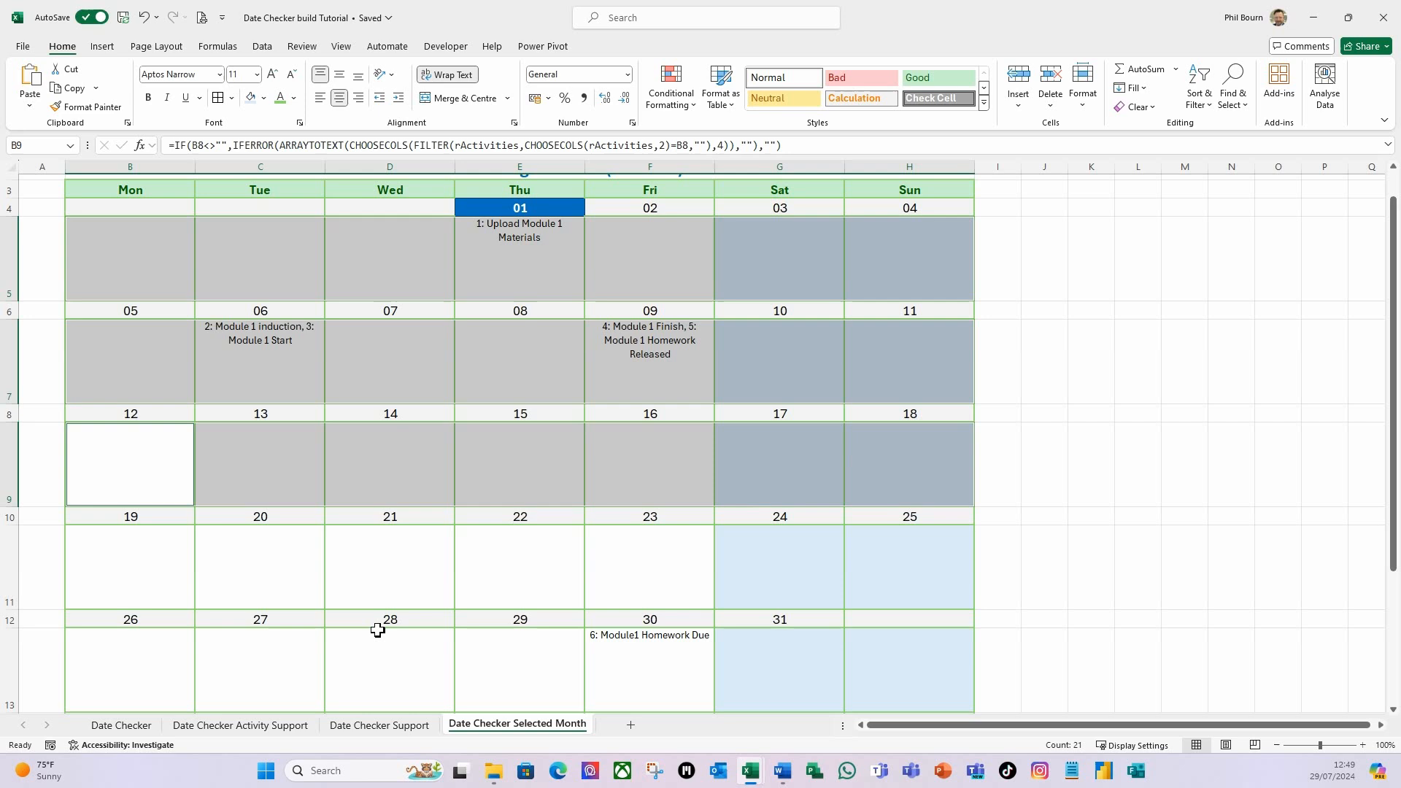
pyautogui.keyDown('ctrl'); pyautogui.moveTo(113, 581); pyautogui.dragTo(854, 563); pyautogui.keyUp('ctrl')
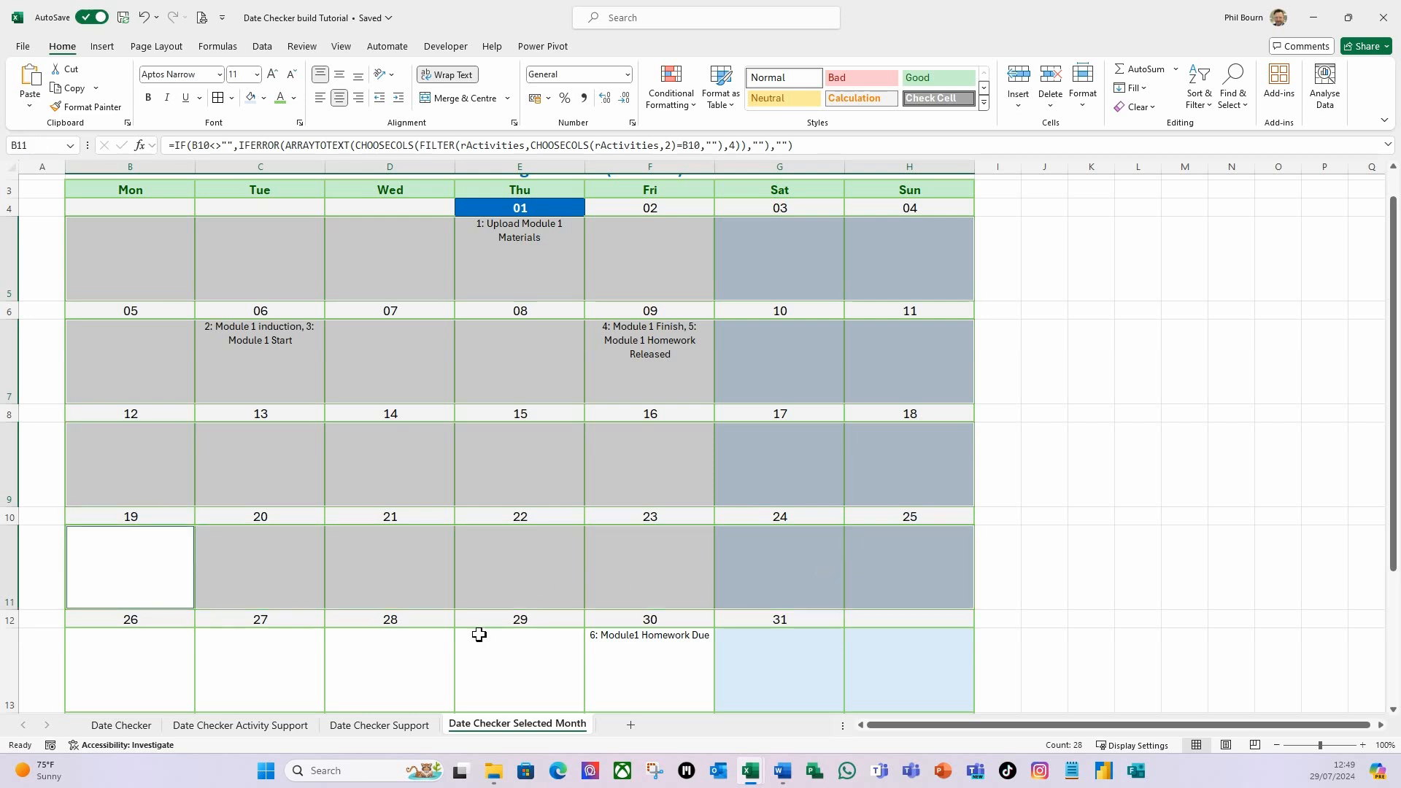
pyautogui.scroll(-2, 478, 635)
pyautogui.keyDown('ctrl'); pyautogui.moveTo(110, 582); pyautogui.dragTo(856, 581); pyautogui.keyUp('ctrl')
pyautogui.scroll(-2, 510, 562)
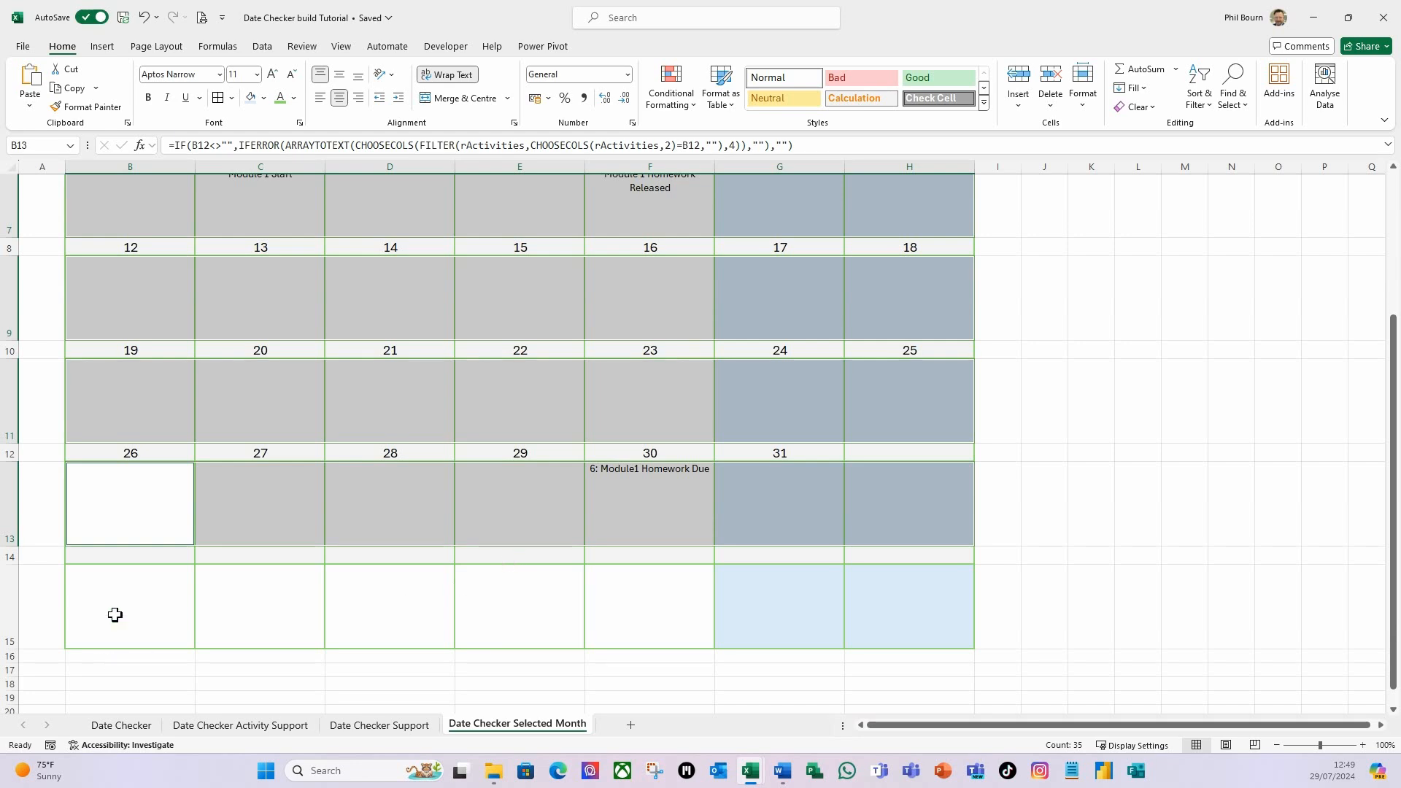
pyautogui.keyDown('ctrl'); pyautogui.moveTo(124, 620); pyautogui.dragTo(876, 610); pyautogui.keyUp('ctrl')
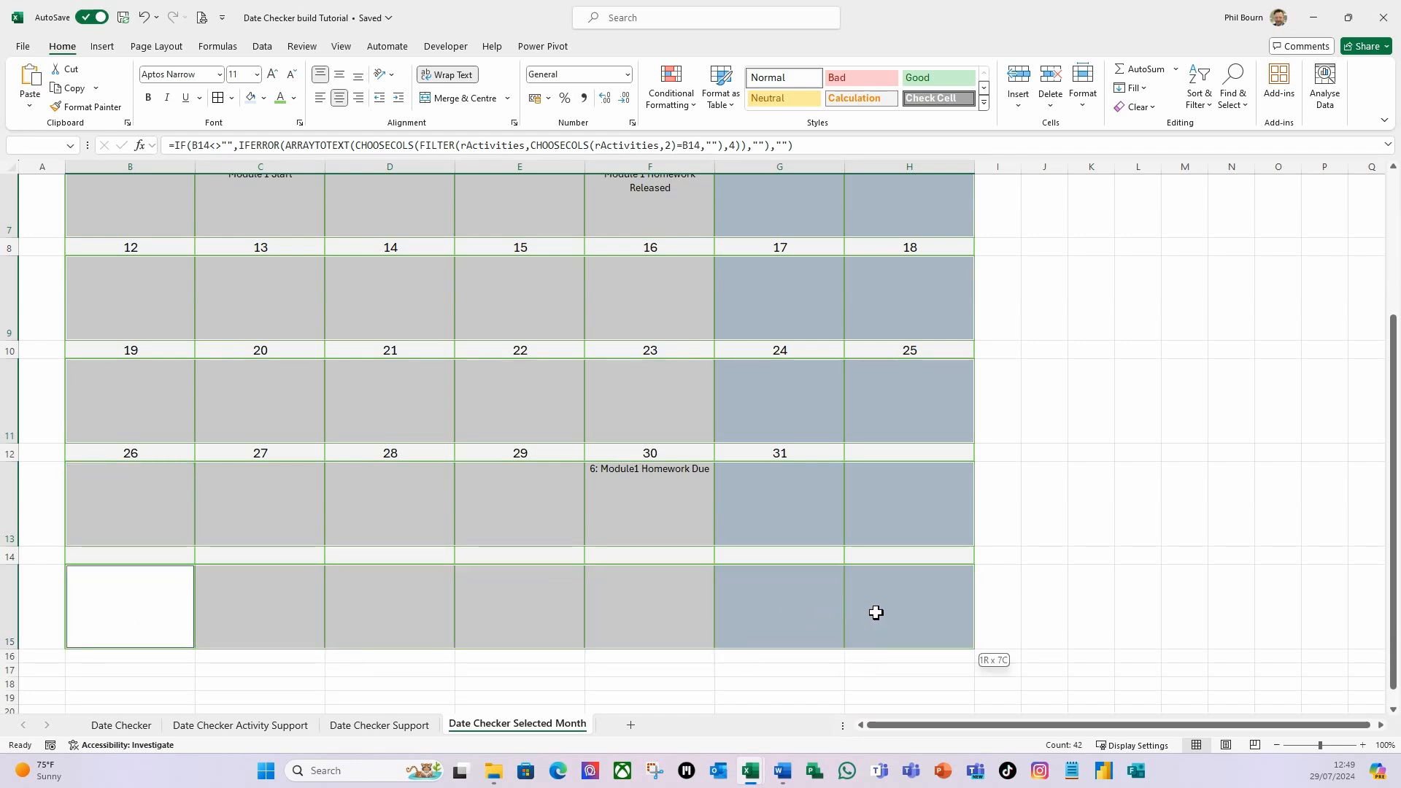
pyautogui.scroll(2, 478, 562)
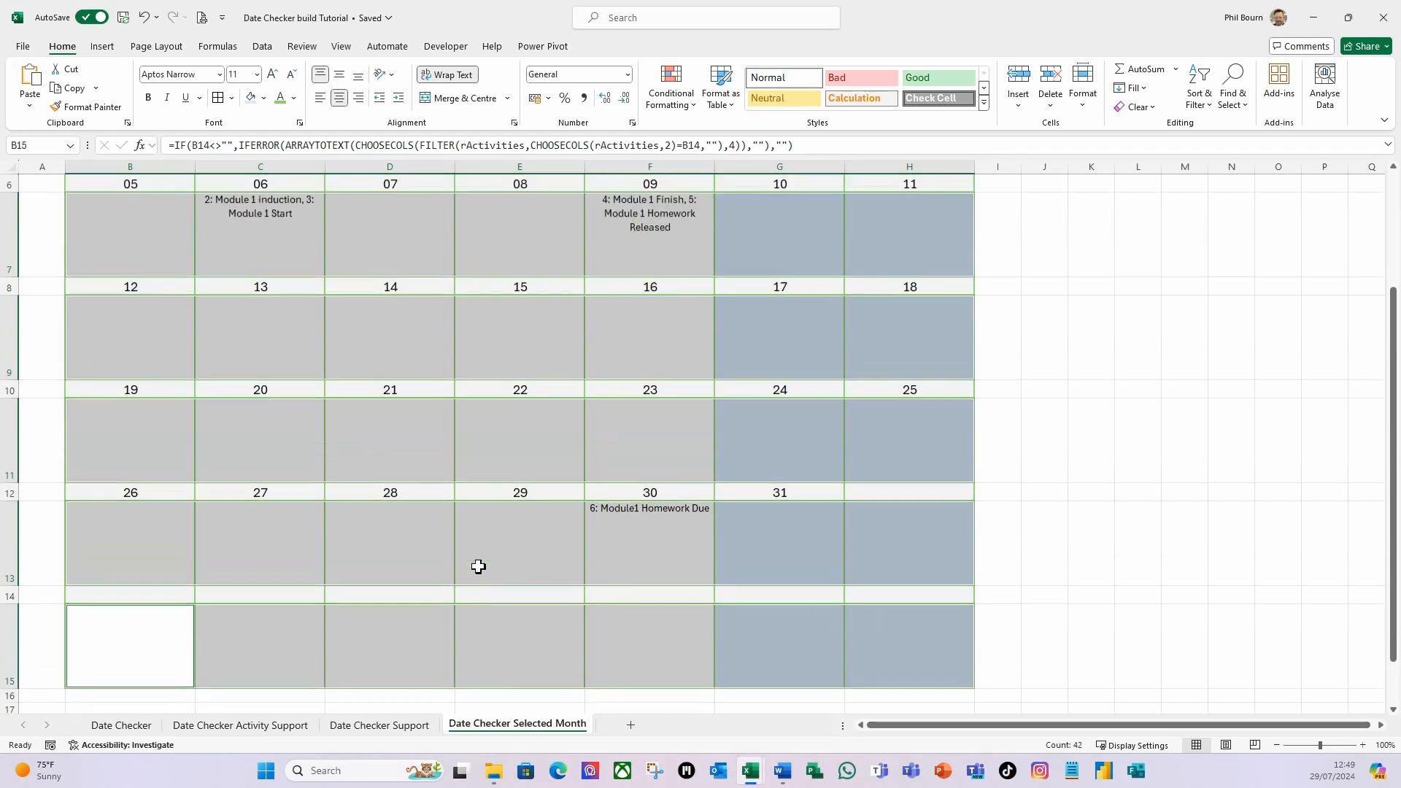
pyautogui.scroll(1, 460, 547)
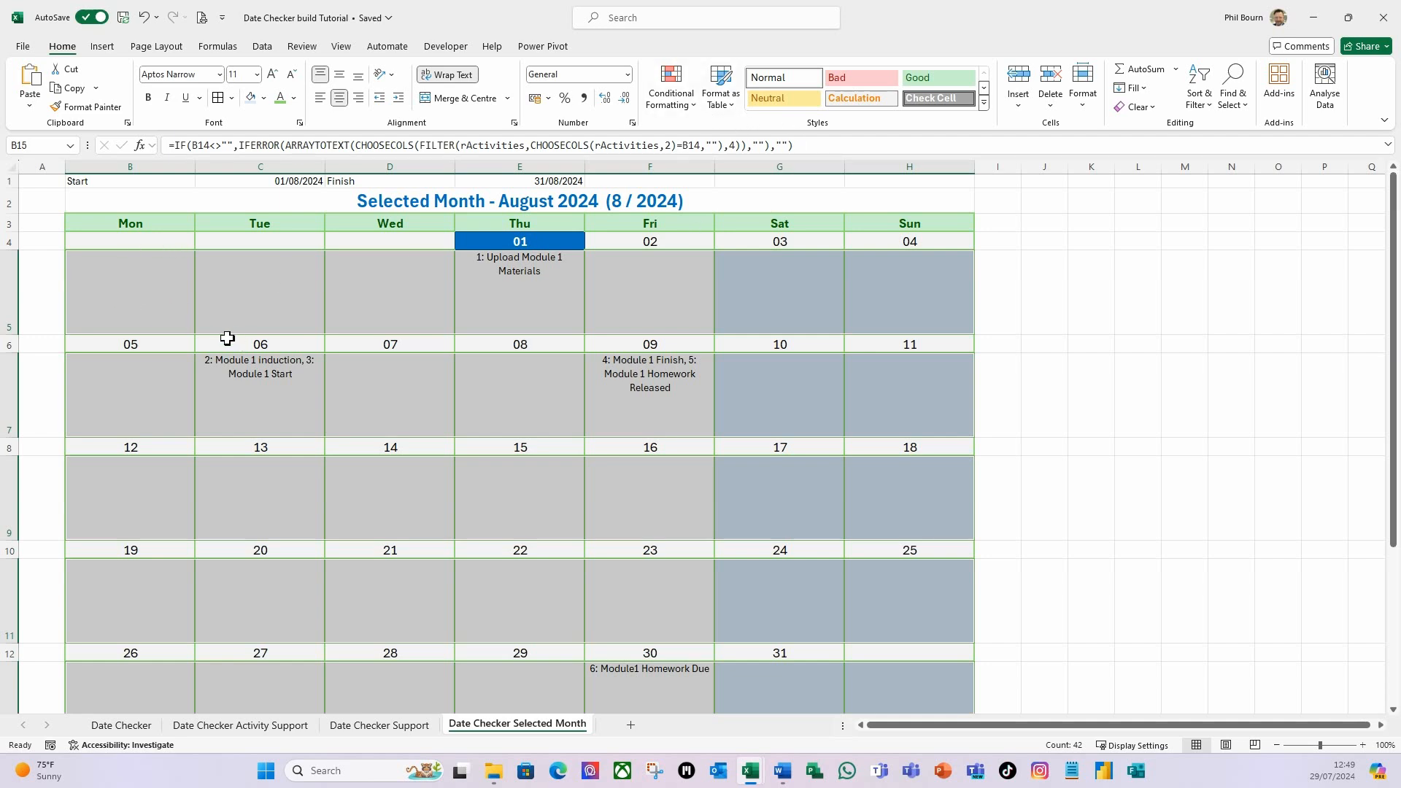
# Create a formula-based conditional formatting rule for the activity rows using =if(b4=today(),true,false).
pyautogui.click(697, 109)
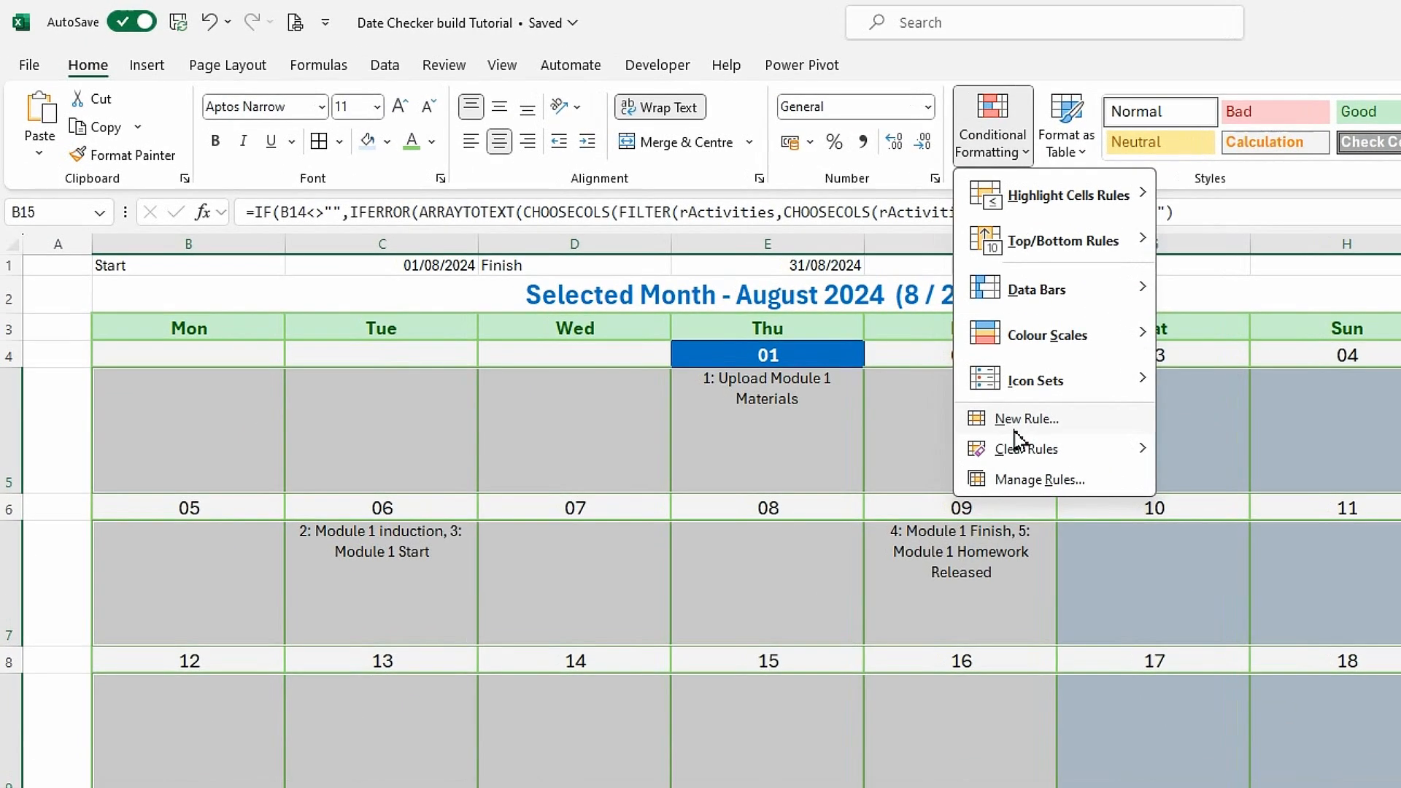
pyautogui.click(727, 297)
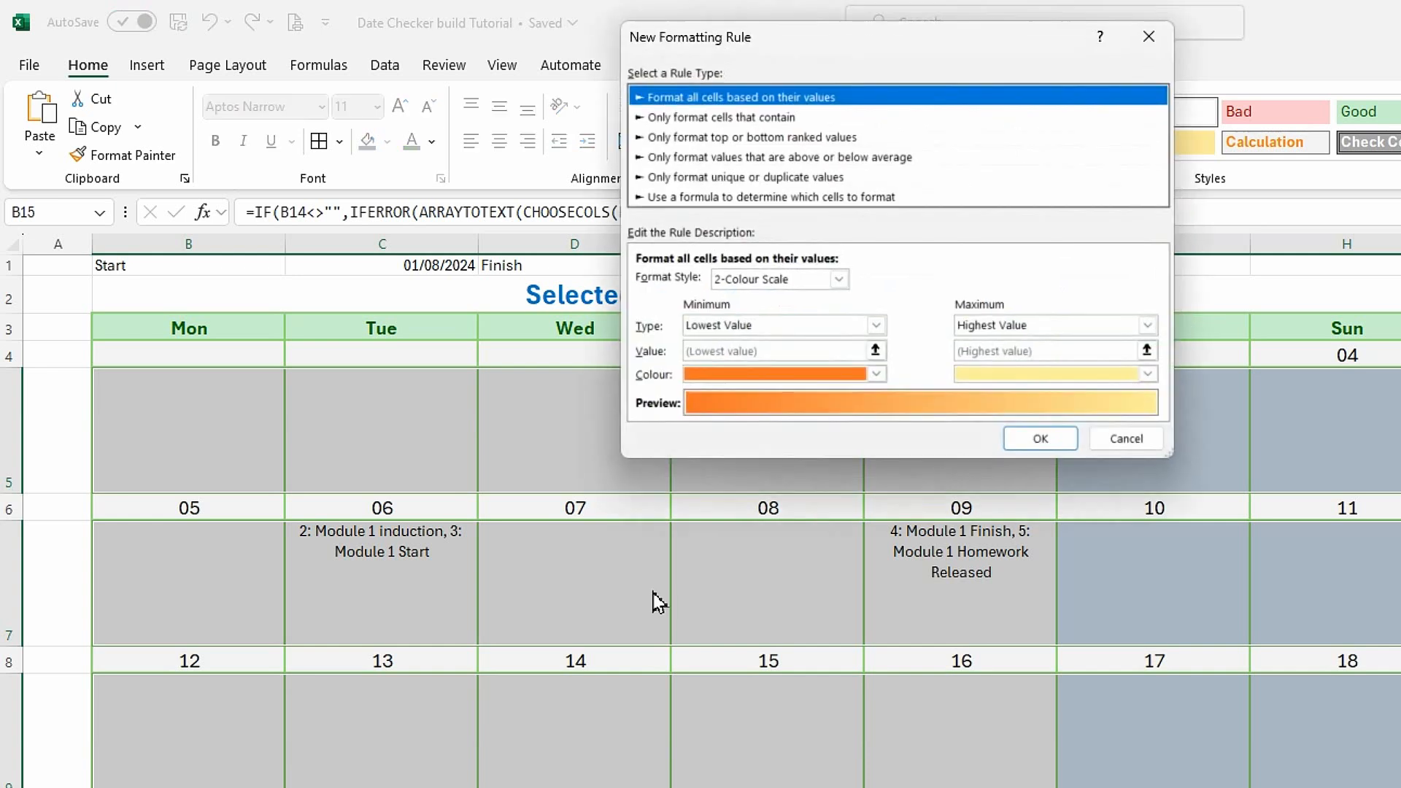
pyautogui.click(661, 197)
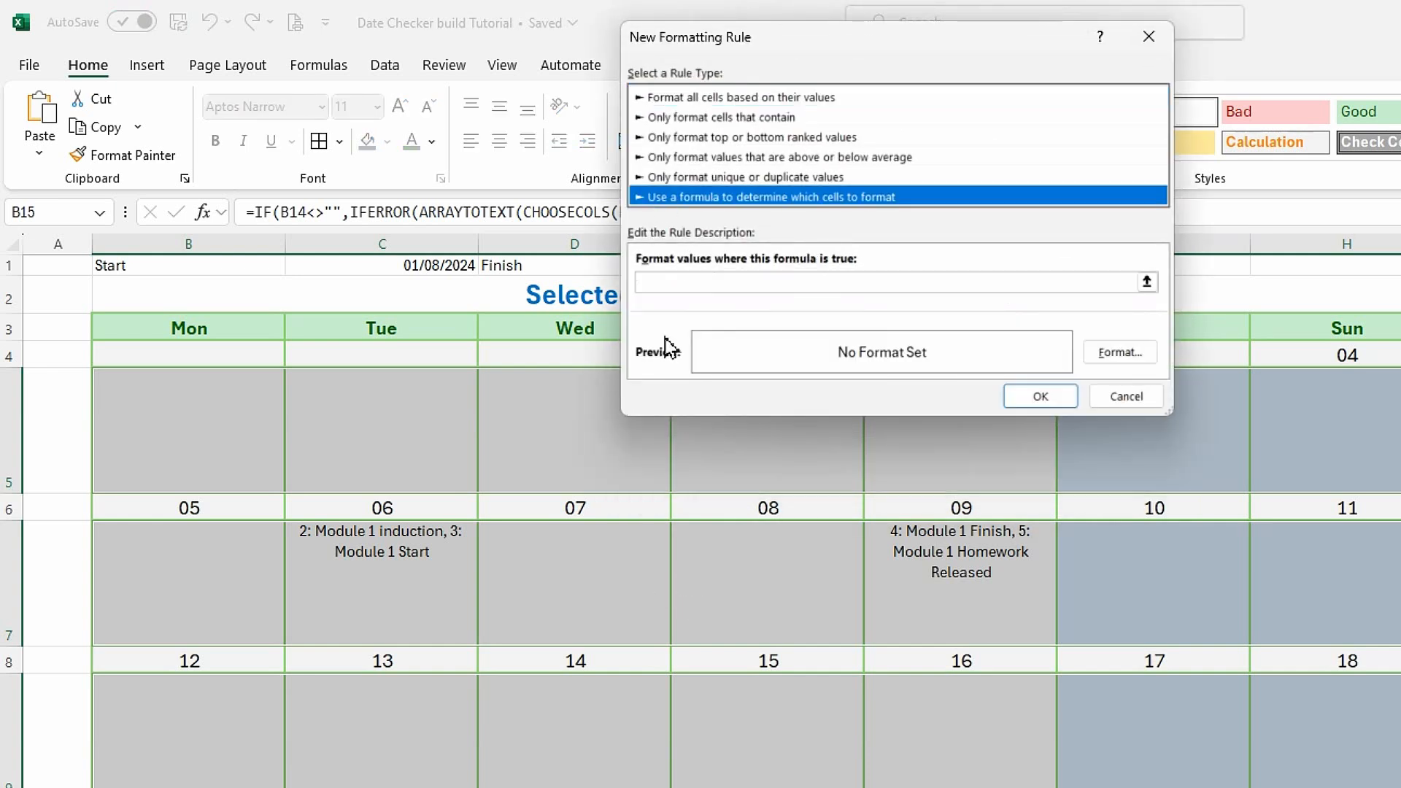
pyautogui.click(678, 282)
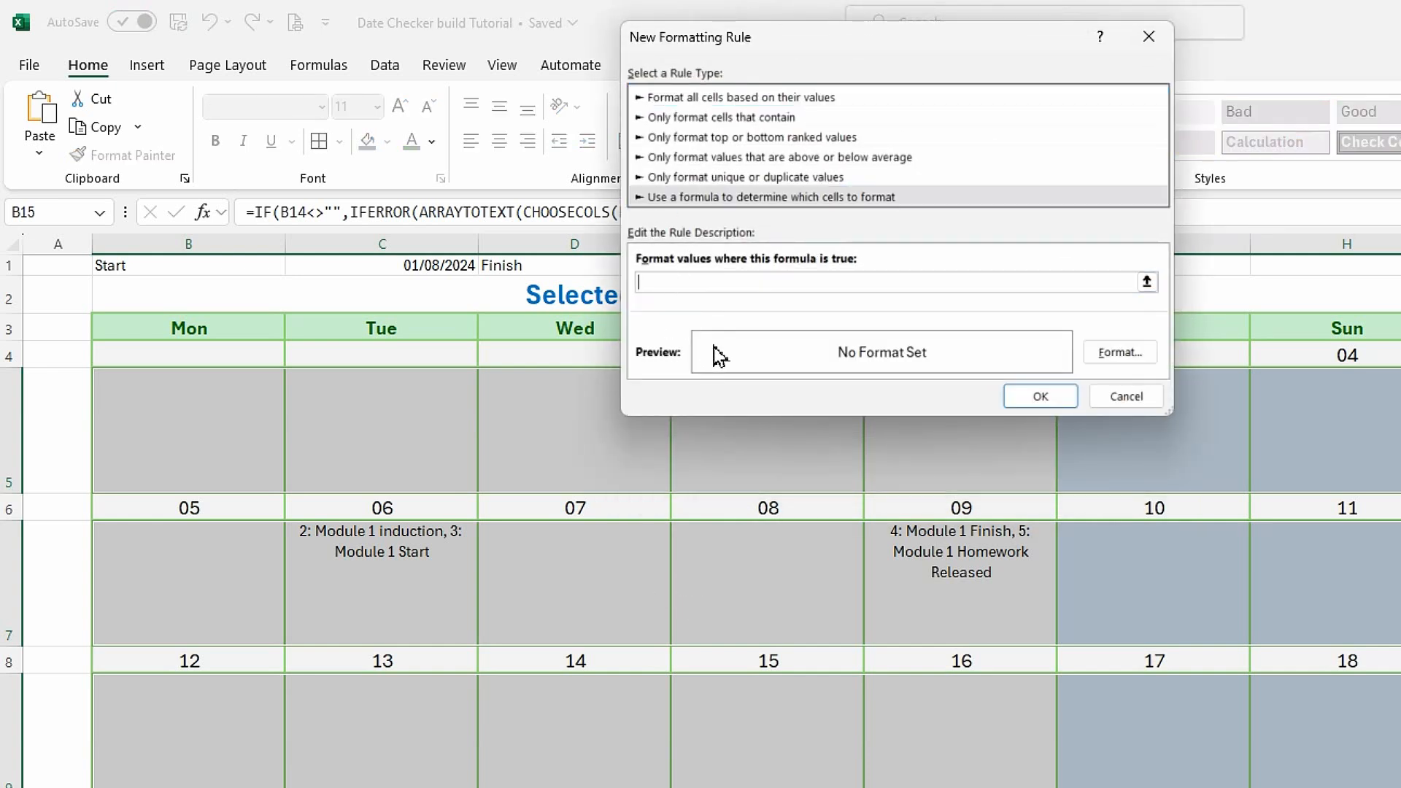
pyautogui.write('=if(b4=today(),true,false)')
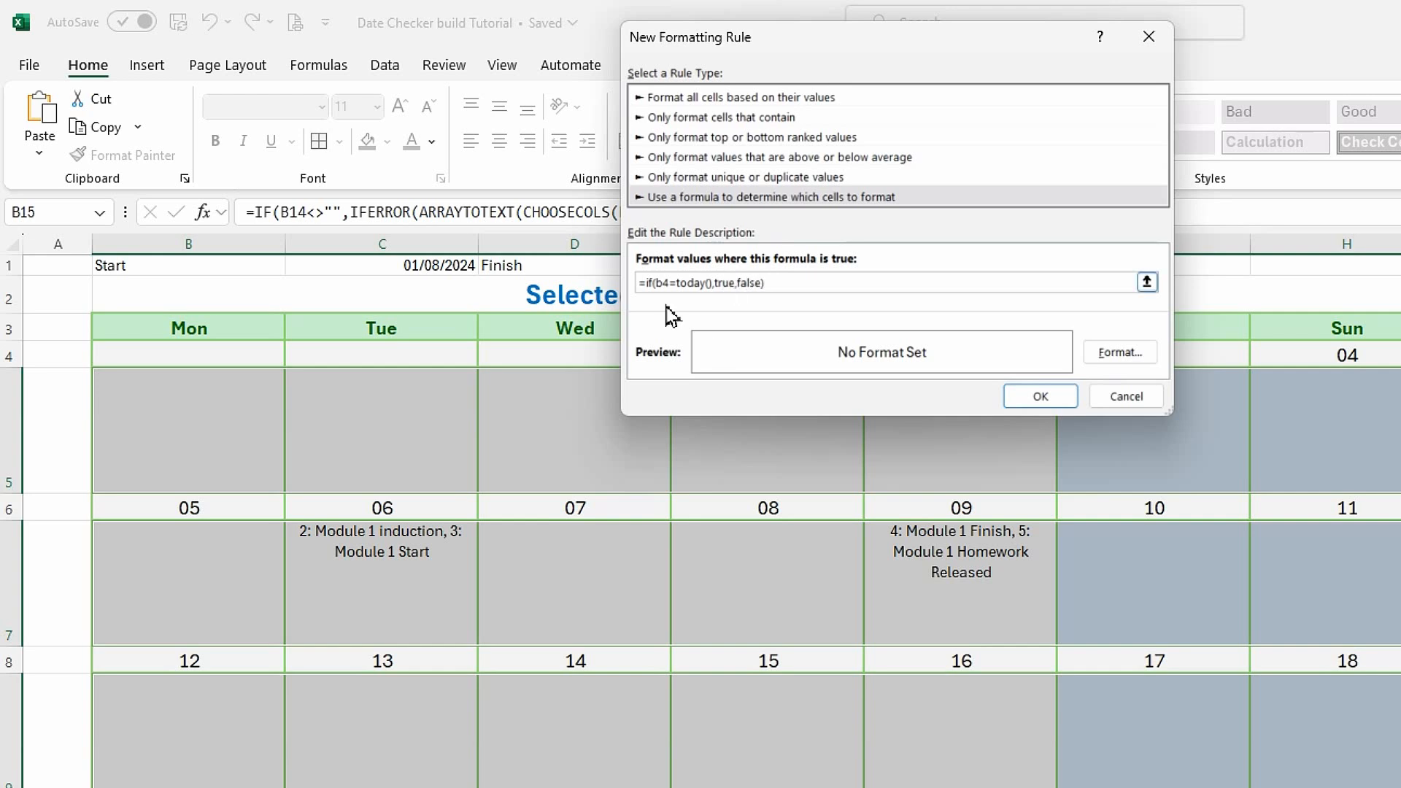
# Give the activity rows' today rule a dark green fill and a yellow outline border.
pyautogui.click(1120, 353)
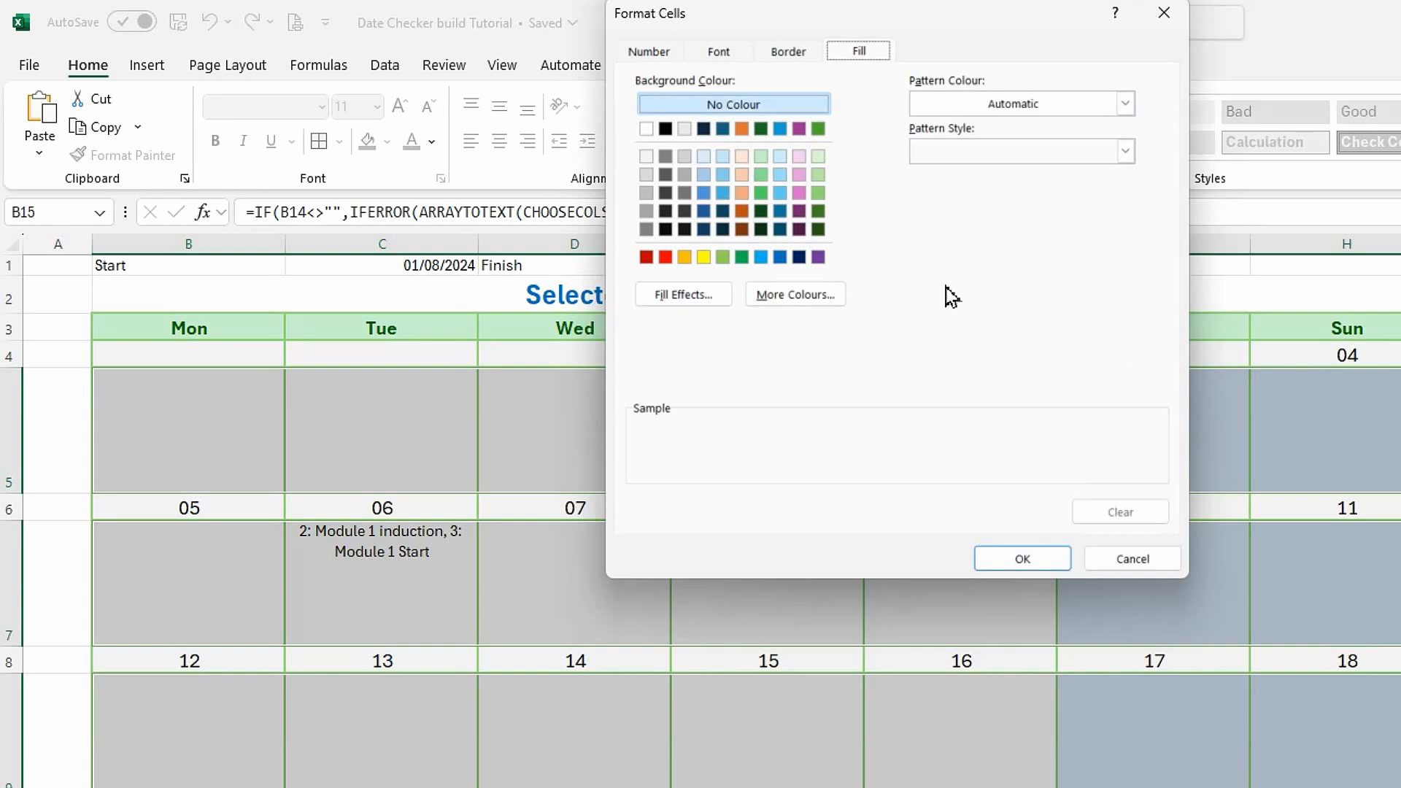
pyautogui.click(818, 211)
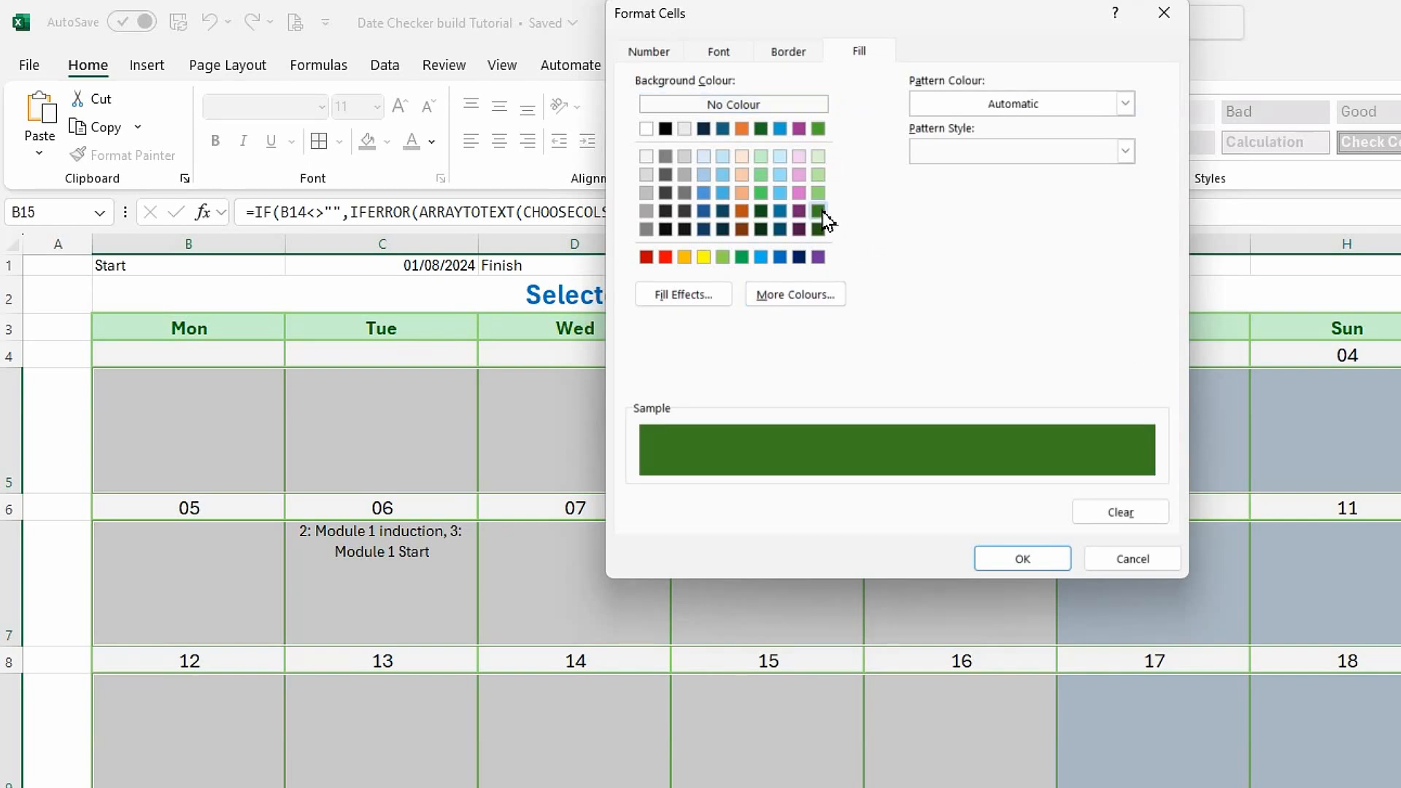
pyautogui.click(803, 57)
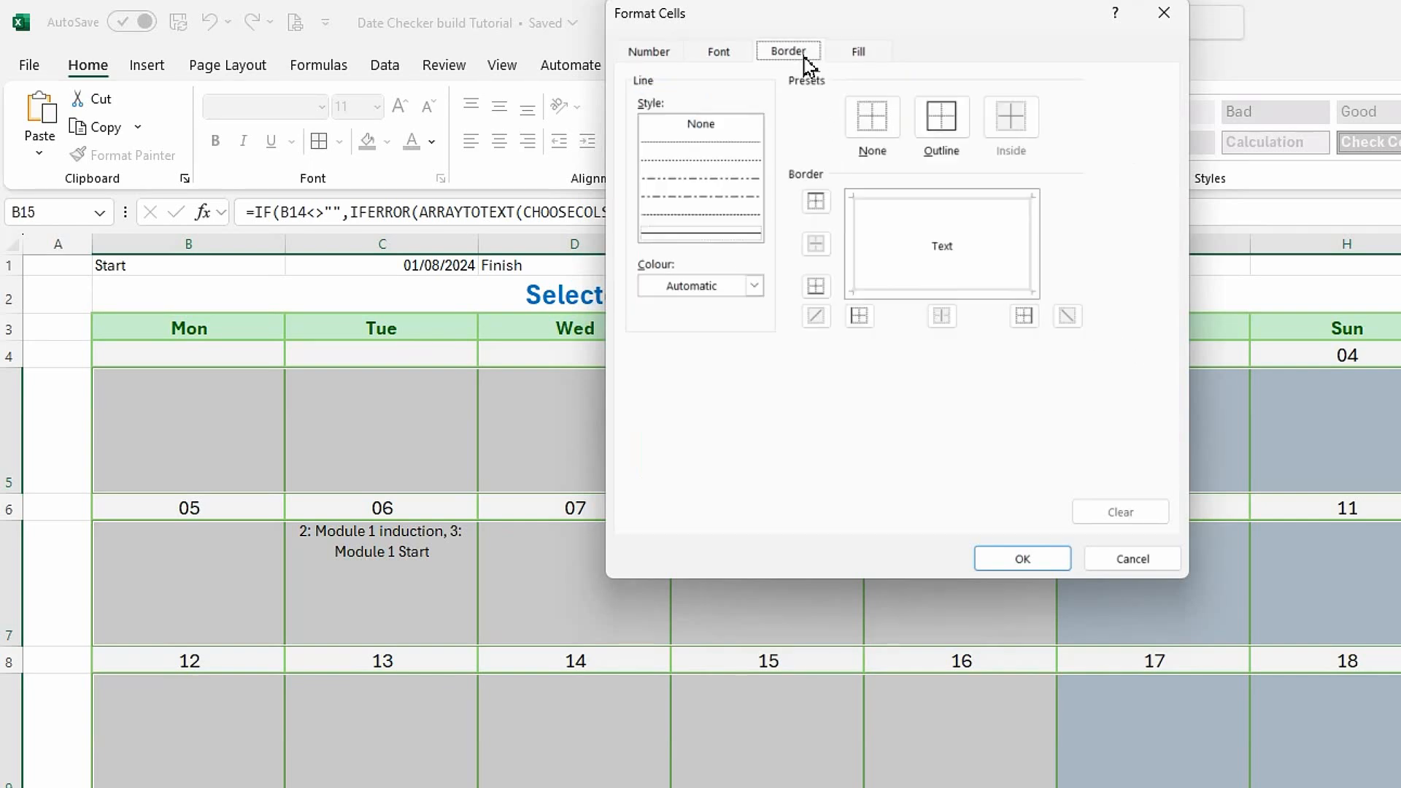
pyautogui.click(754, 286)
pyautogui.click(699, 519)
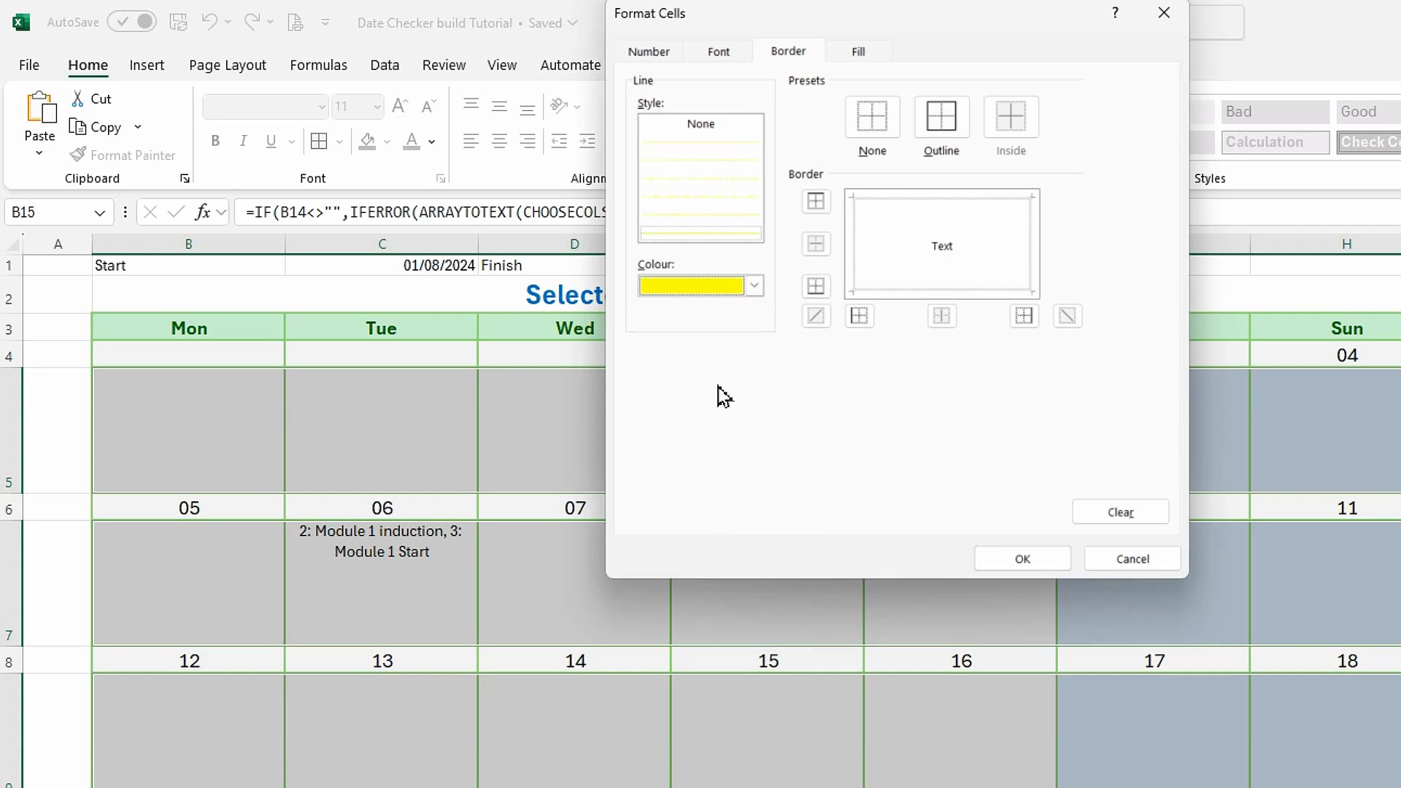
pyautogui.click(940, 117)
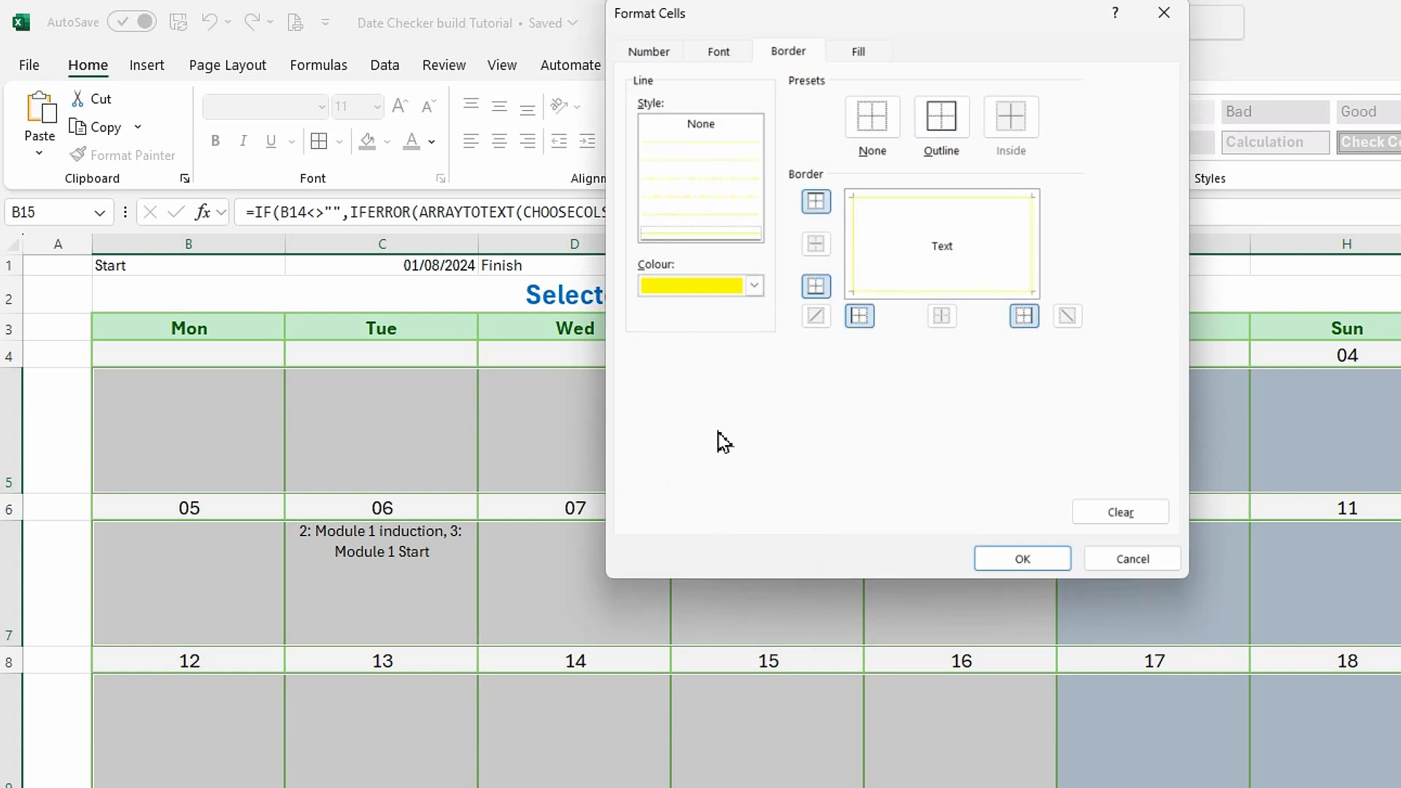
# Set the activity rows' today rule to a white font and save the new rule.
pyautogui.click(729, 52)
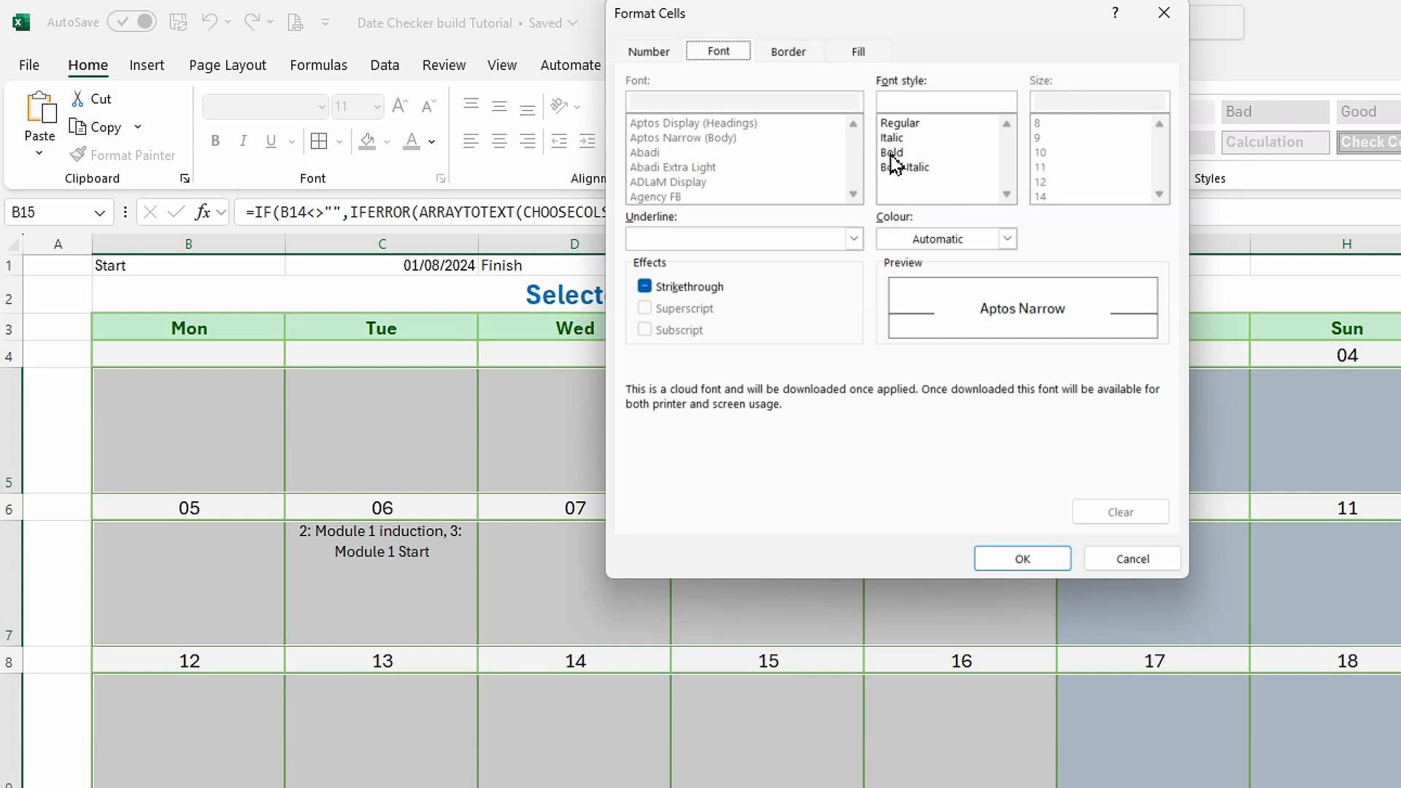
pyautogui.click(1007, 238)
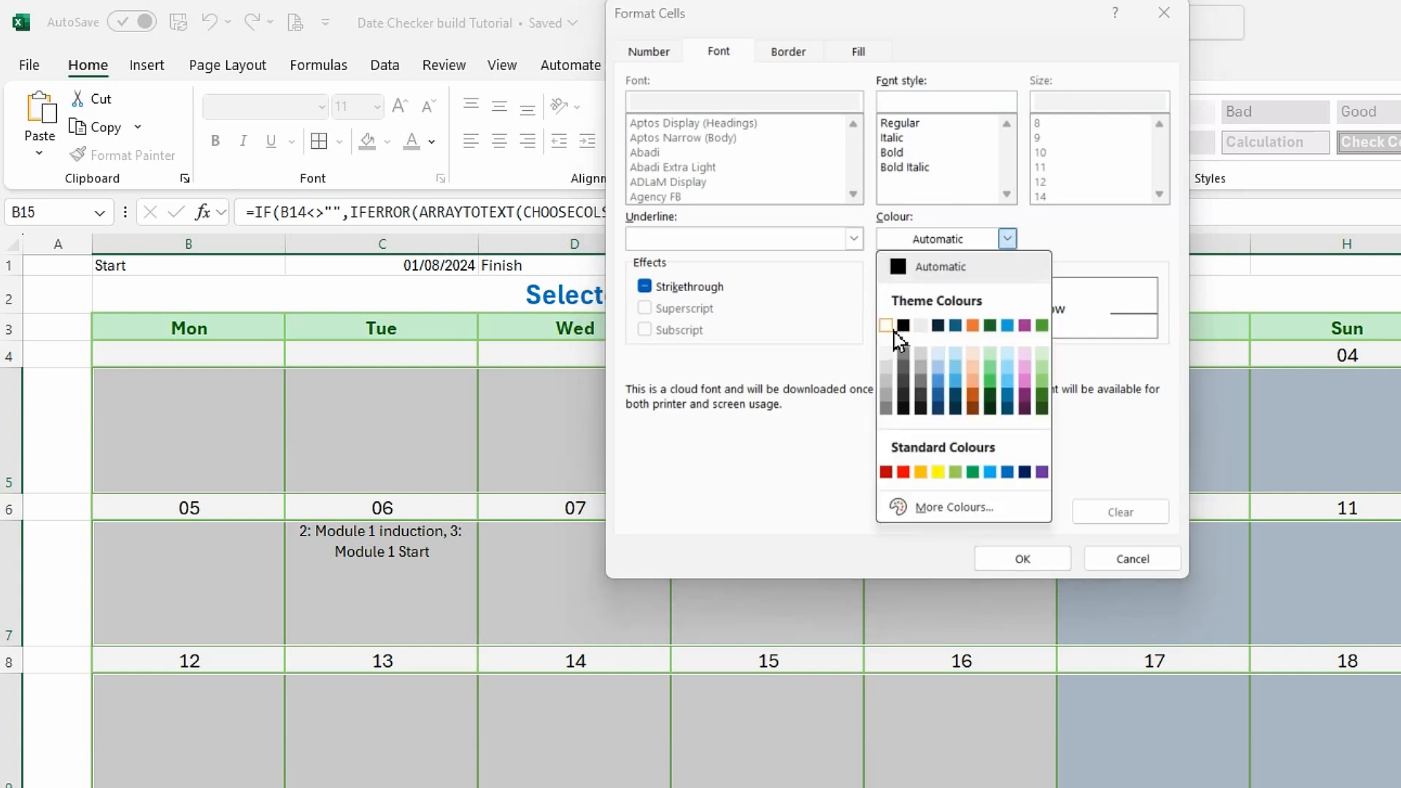
pyautogui.click(885, 327)
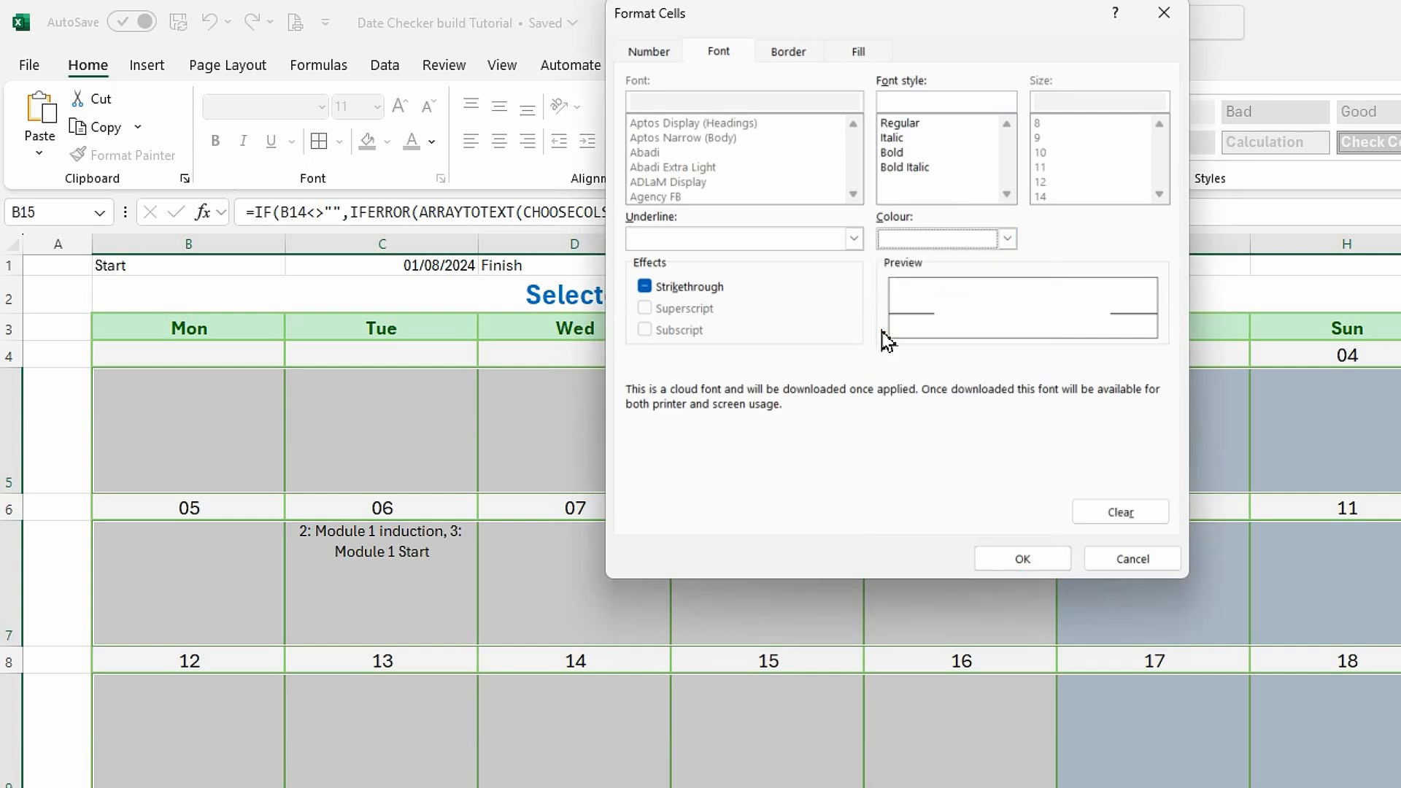
pyautogui.click(1024, 561)
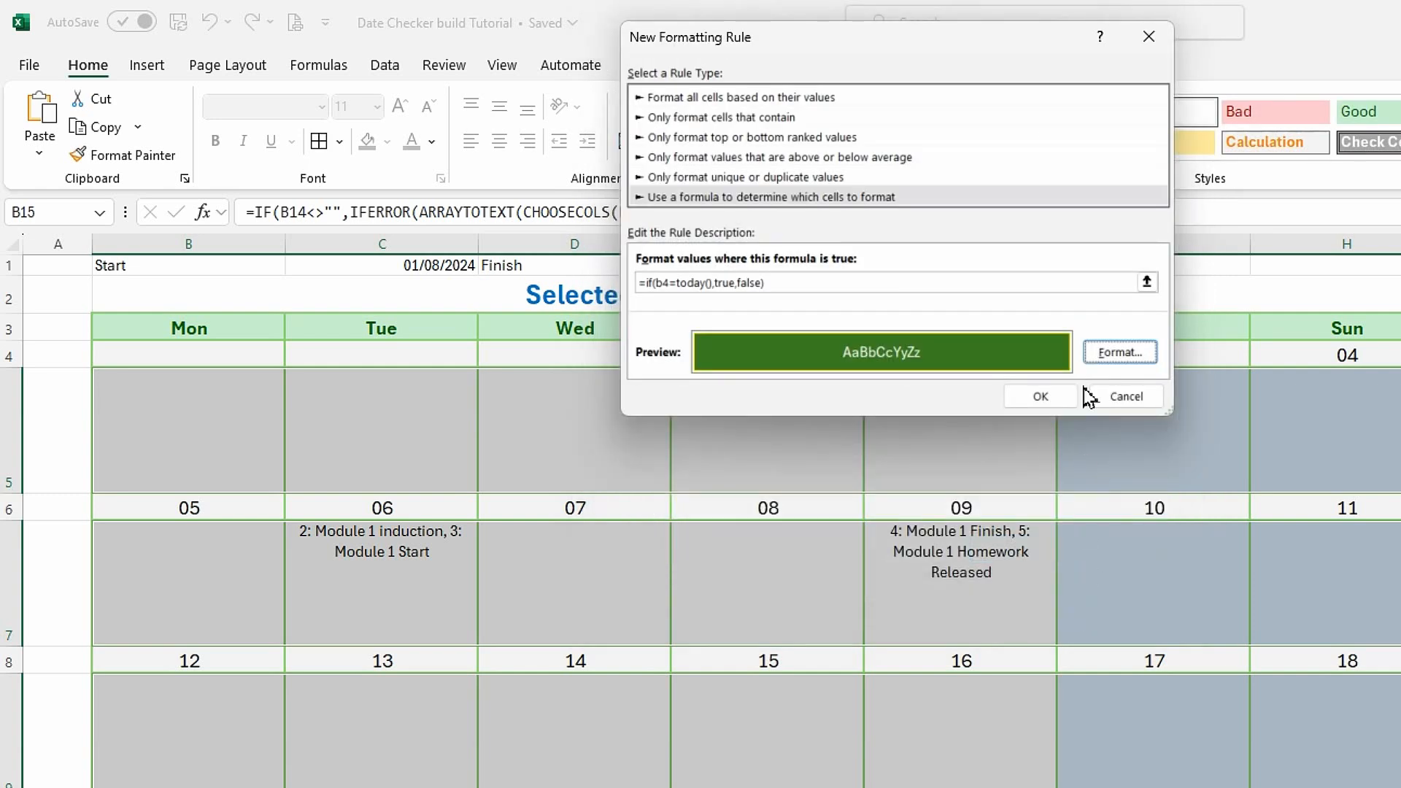
pyautogui.click(1040, 396)
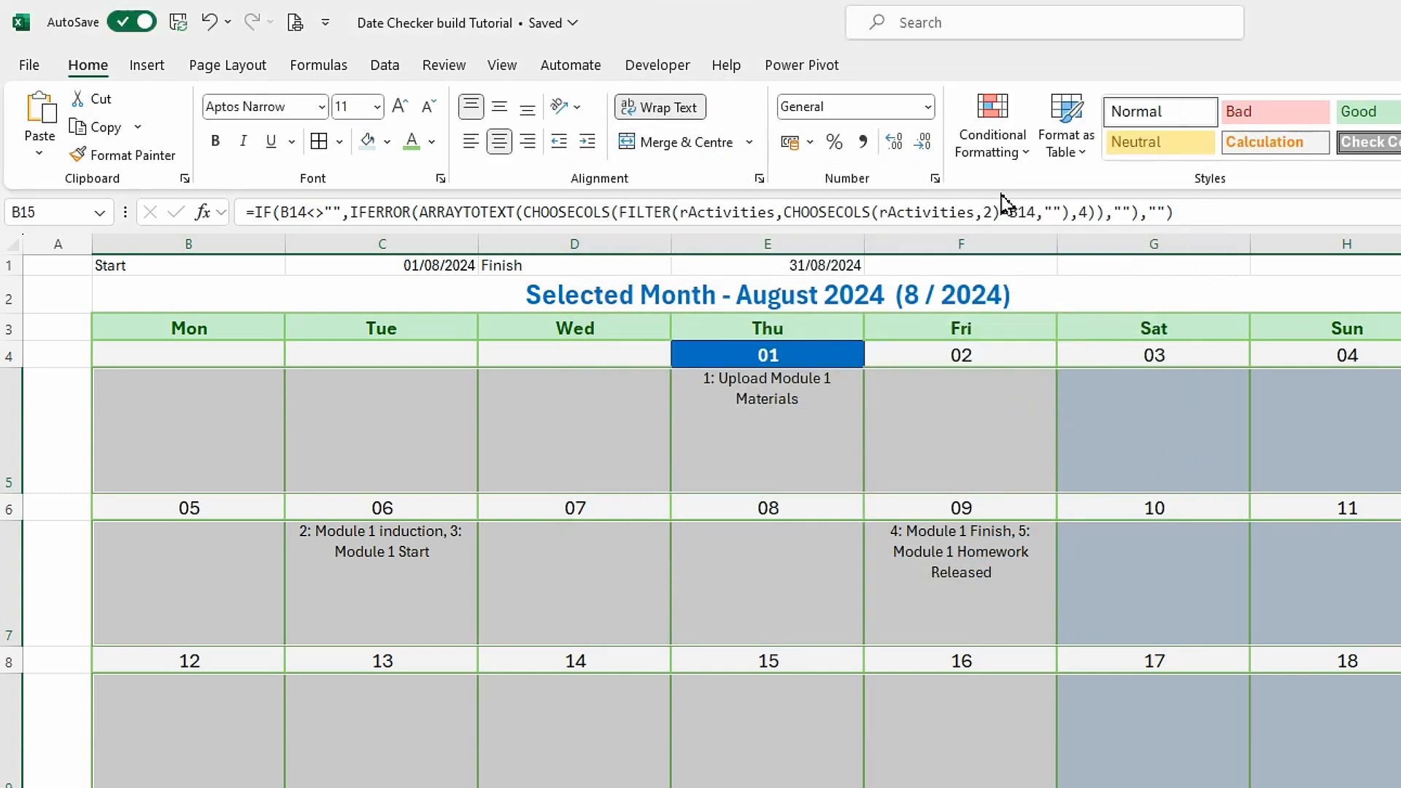
# Edit the activity rows' today rule formula to =IF(B4=TODAY(),TRUE,FALSE) and apply it.
pyautogui.click(1031, 169)
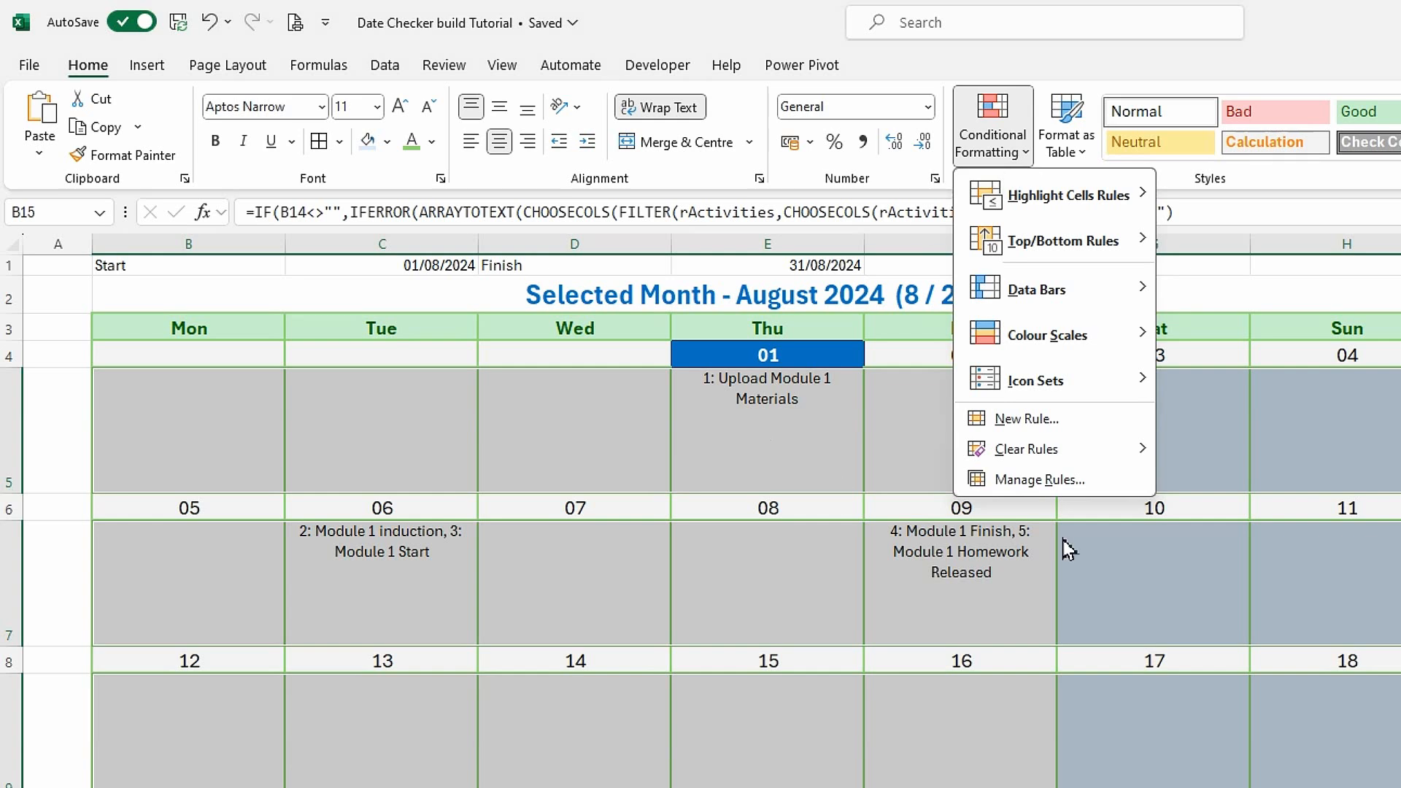
pyautogui.click(1058, 483)
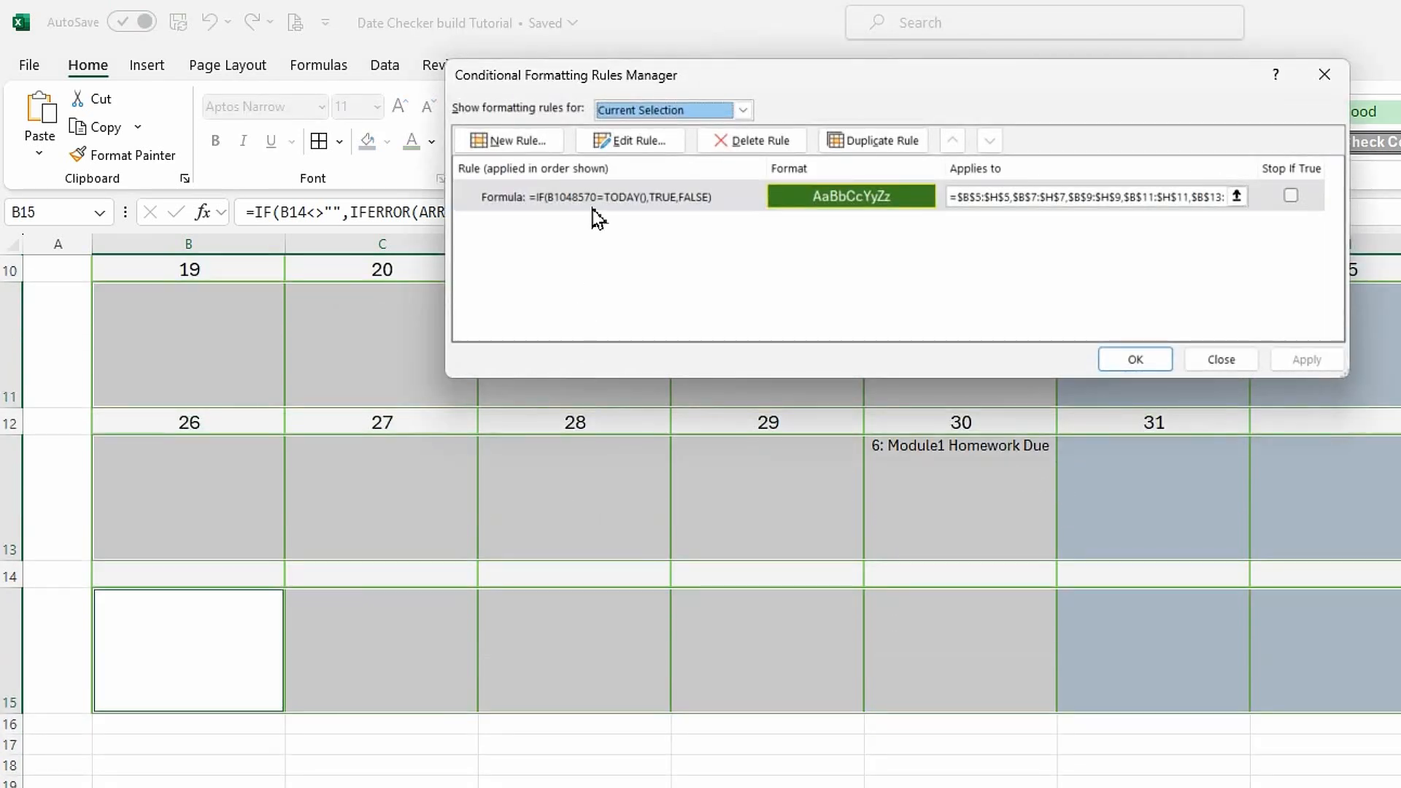
pyautogui.click(576, 207)
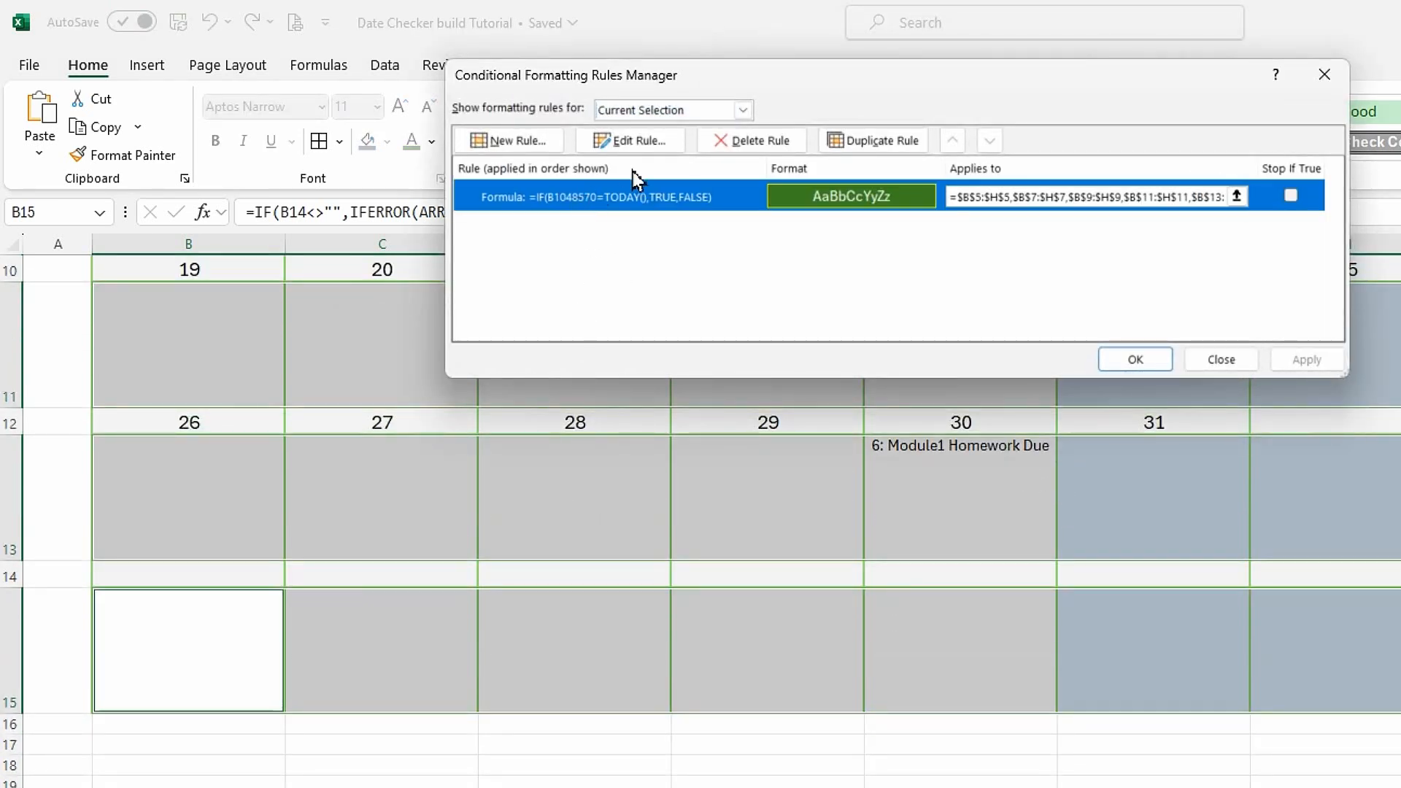
pyautogui.click(651, 143)
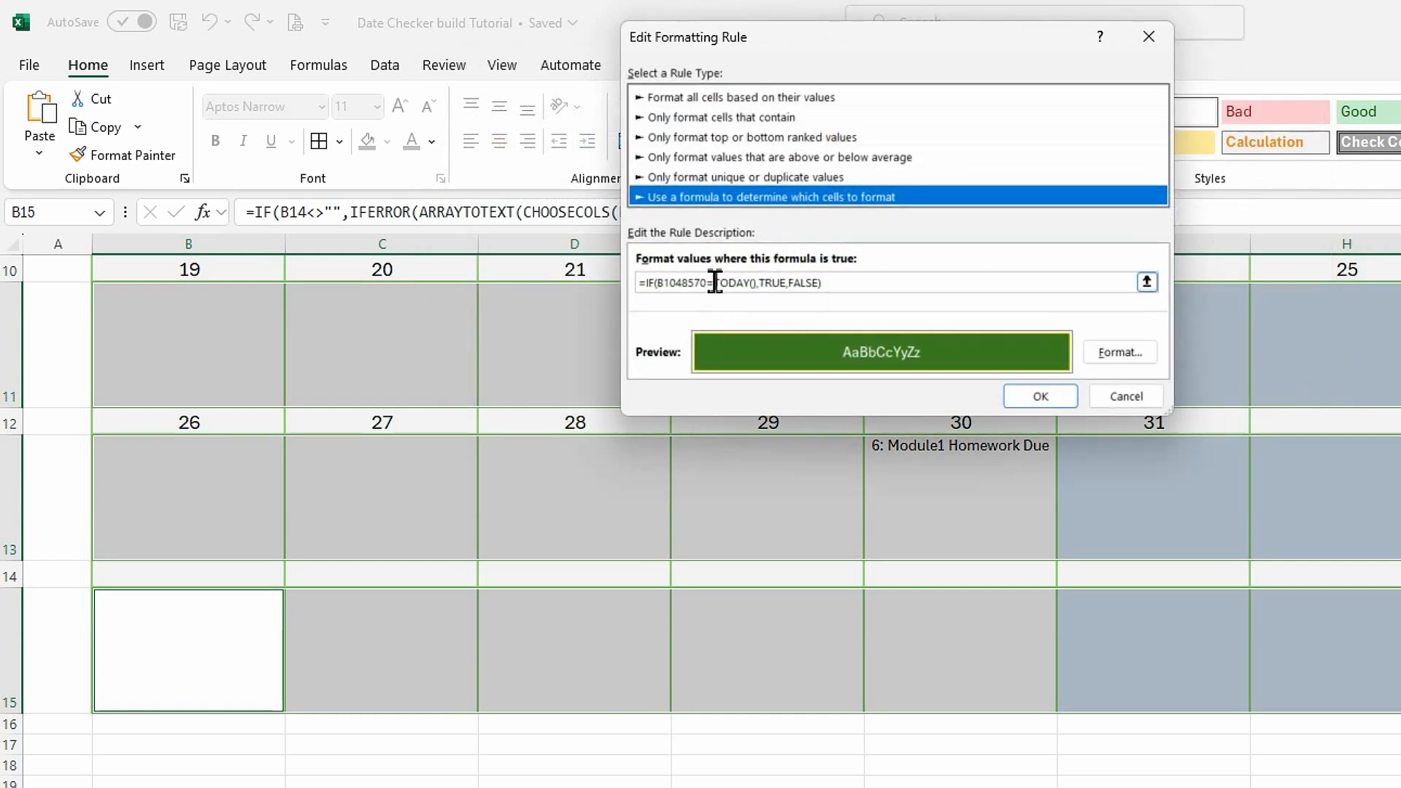
pyautogui.moveTo(705, 283); pyautogui.dragTo(663, 283)
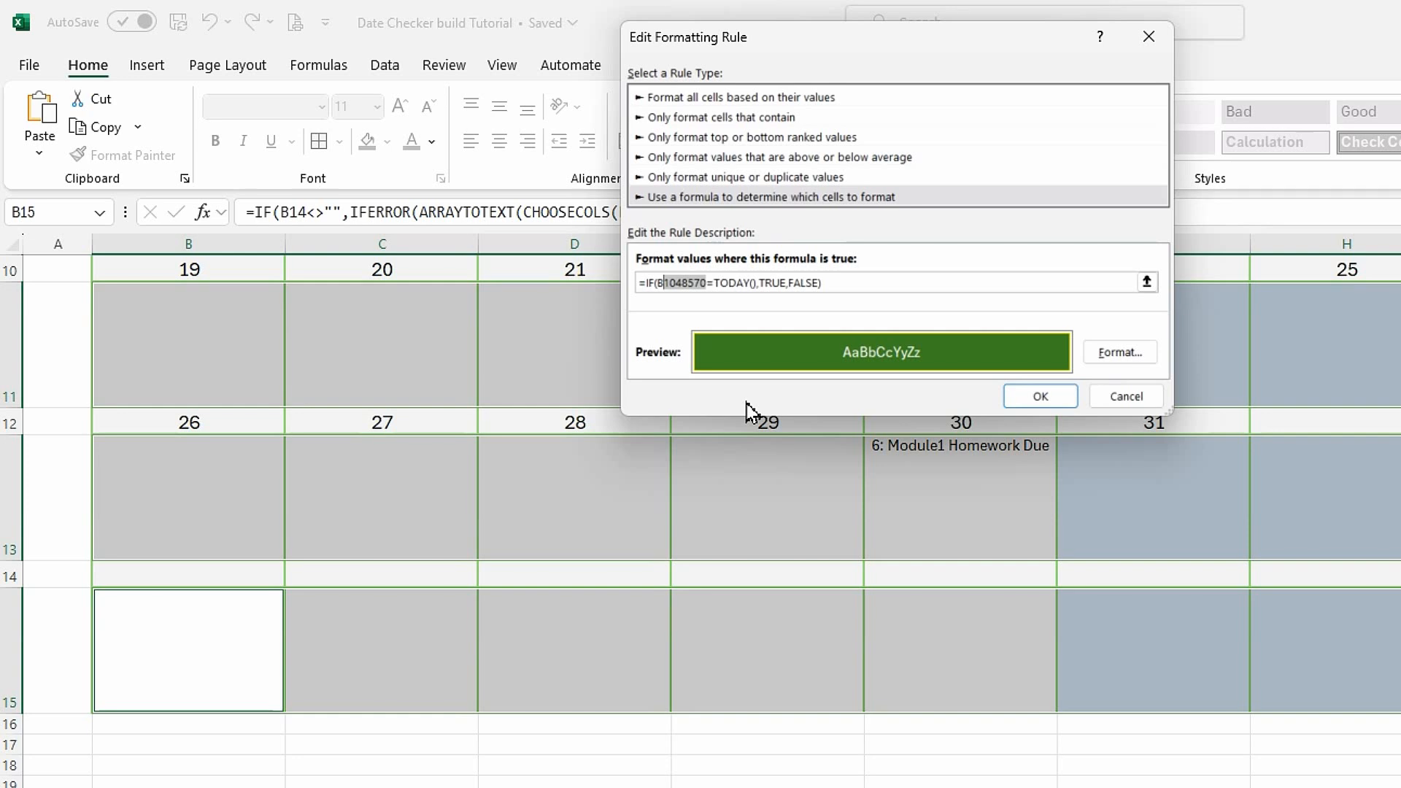
pyautogui.write('4')
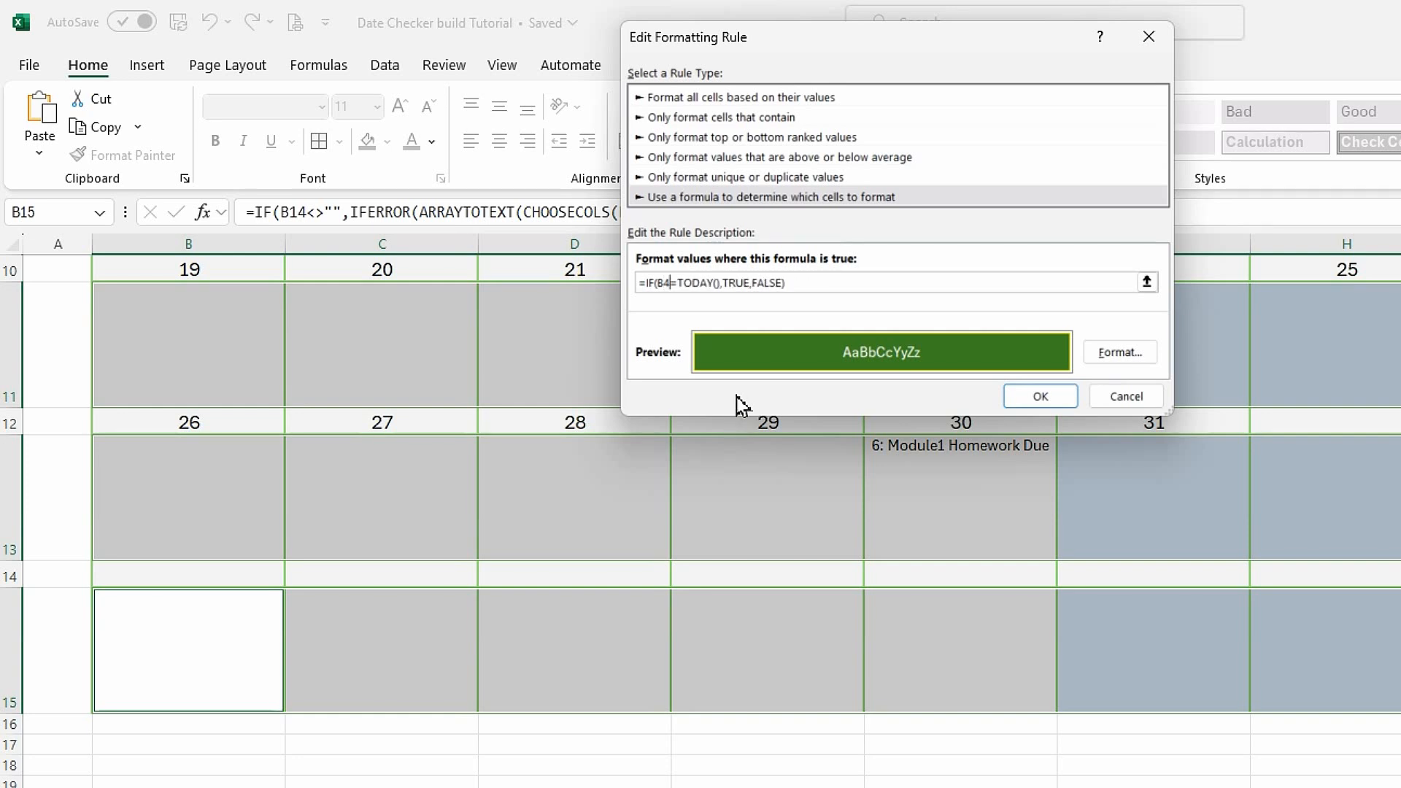
pyautogui.click(1040, 398)
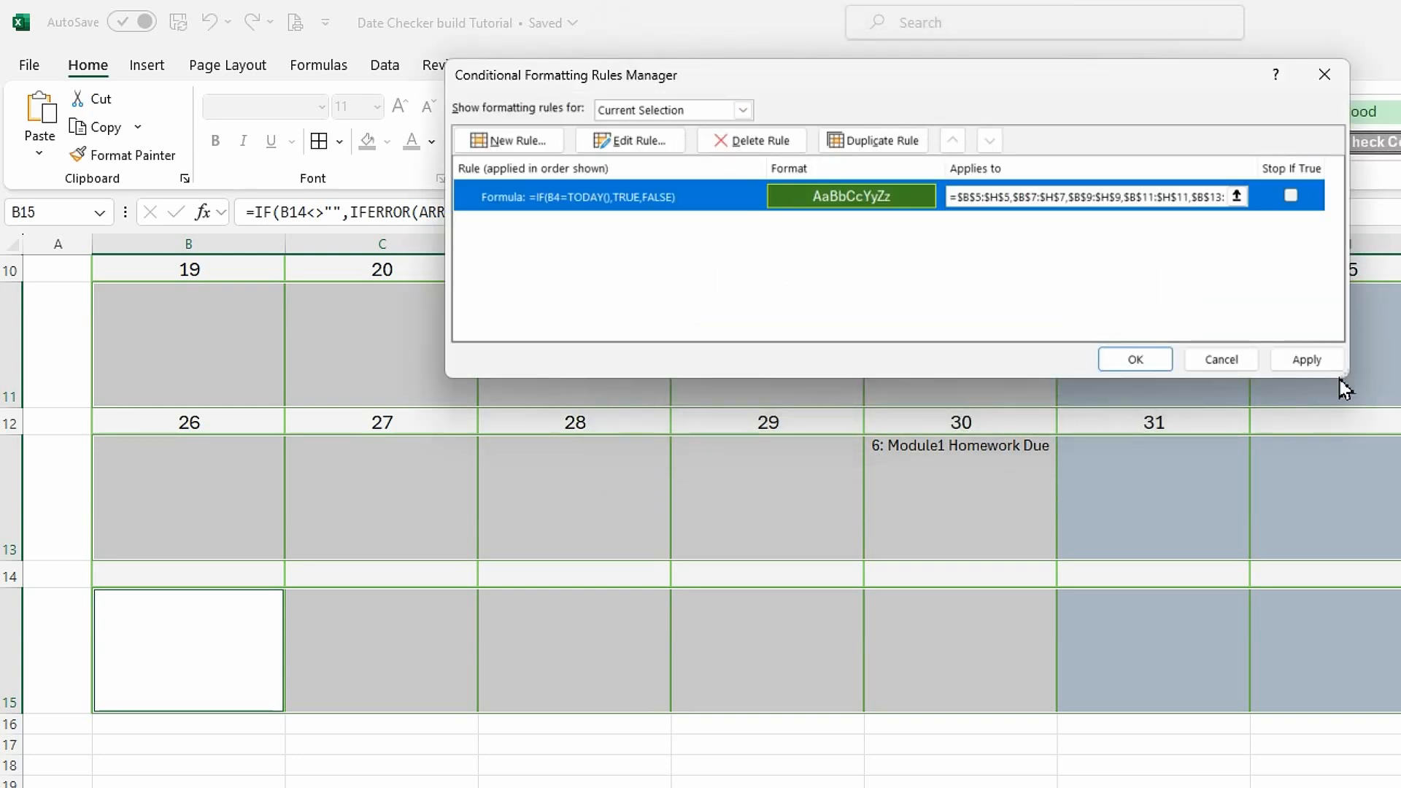
pyautogui.click(1306, 360)
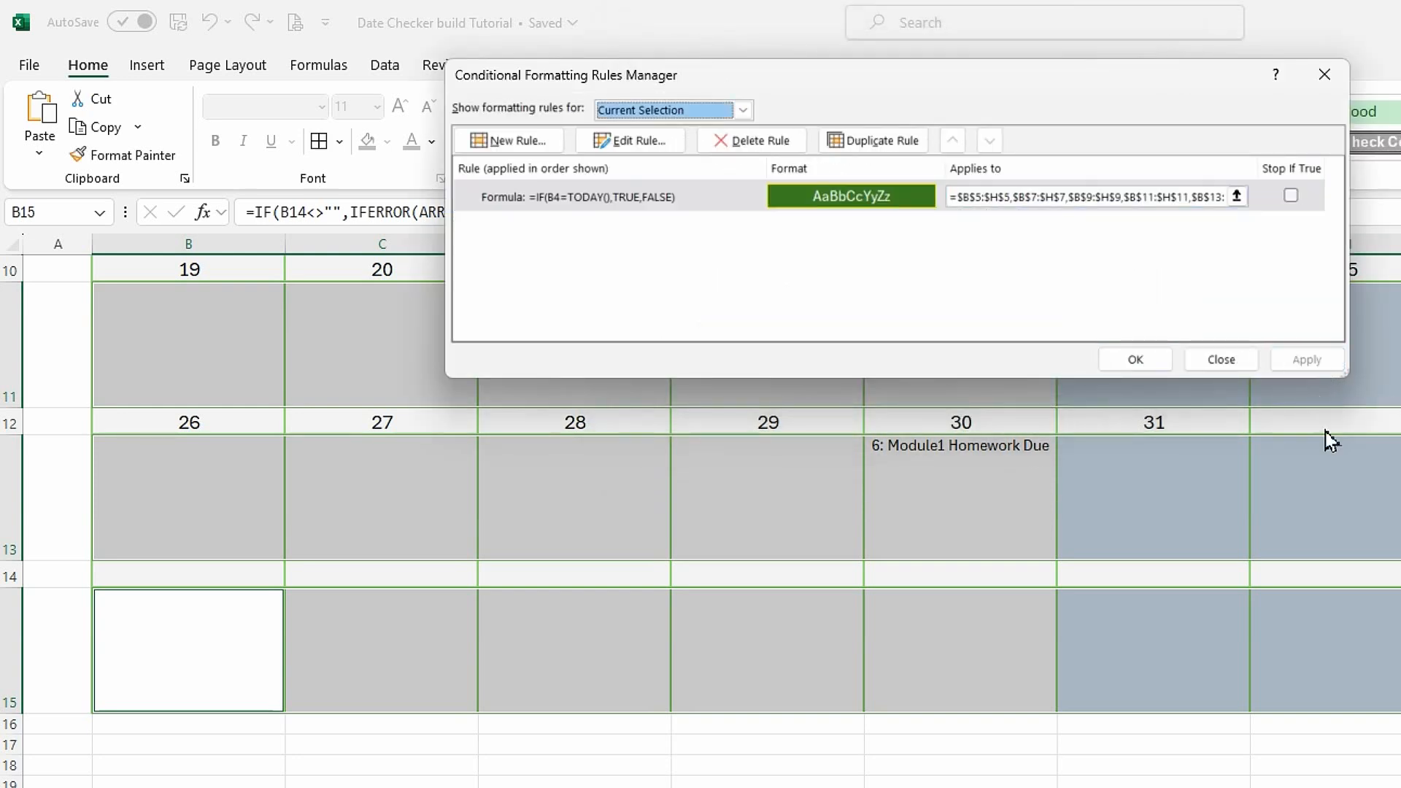
pyautogui.click(1136, 361)
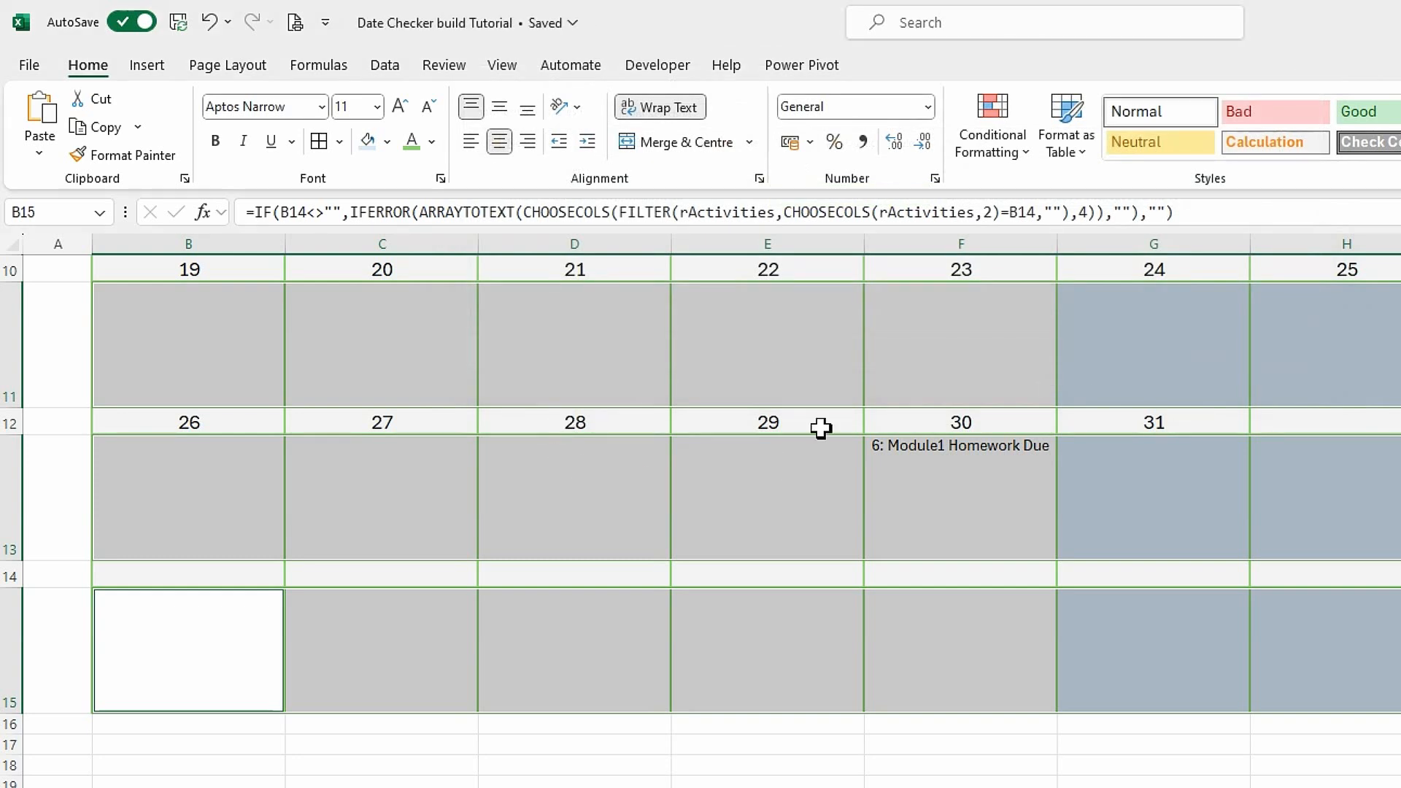
# Create a formula-based conditional formatting rule for the activity rows using =if(b4='Date Checker Support'!$B$7,true,false).
pyautogui.scroll(3, 762, 380)
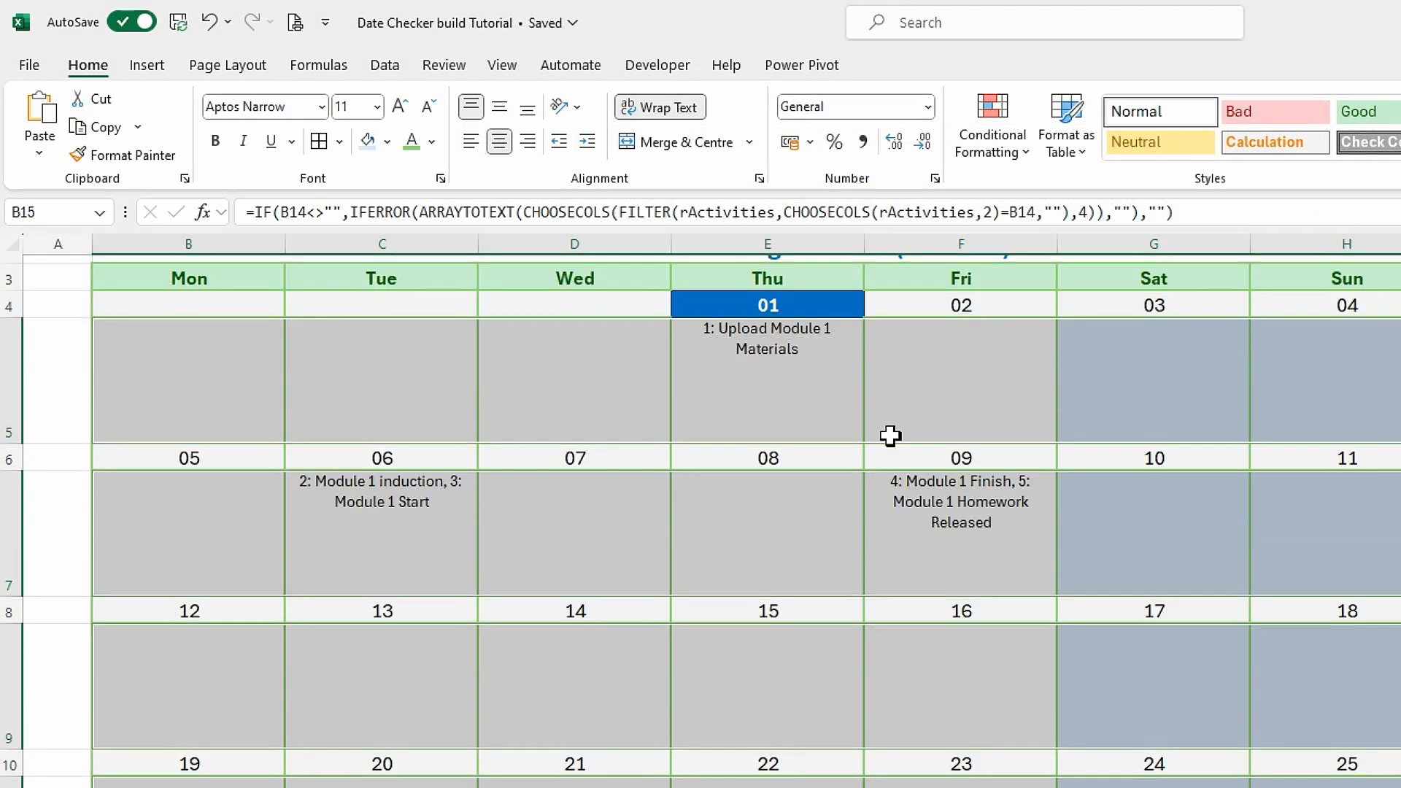
pyautogui.click(1029, 167)
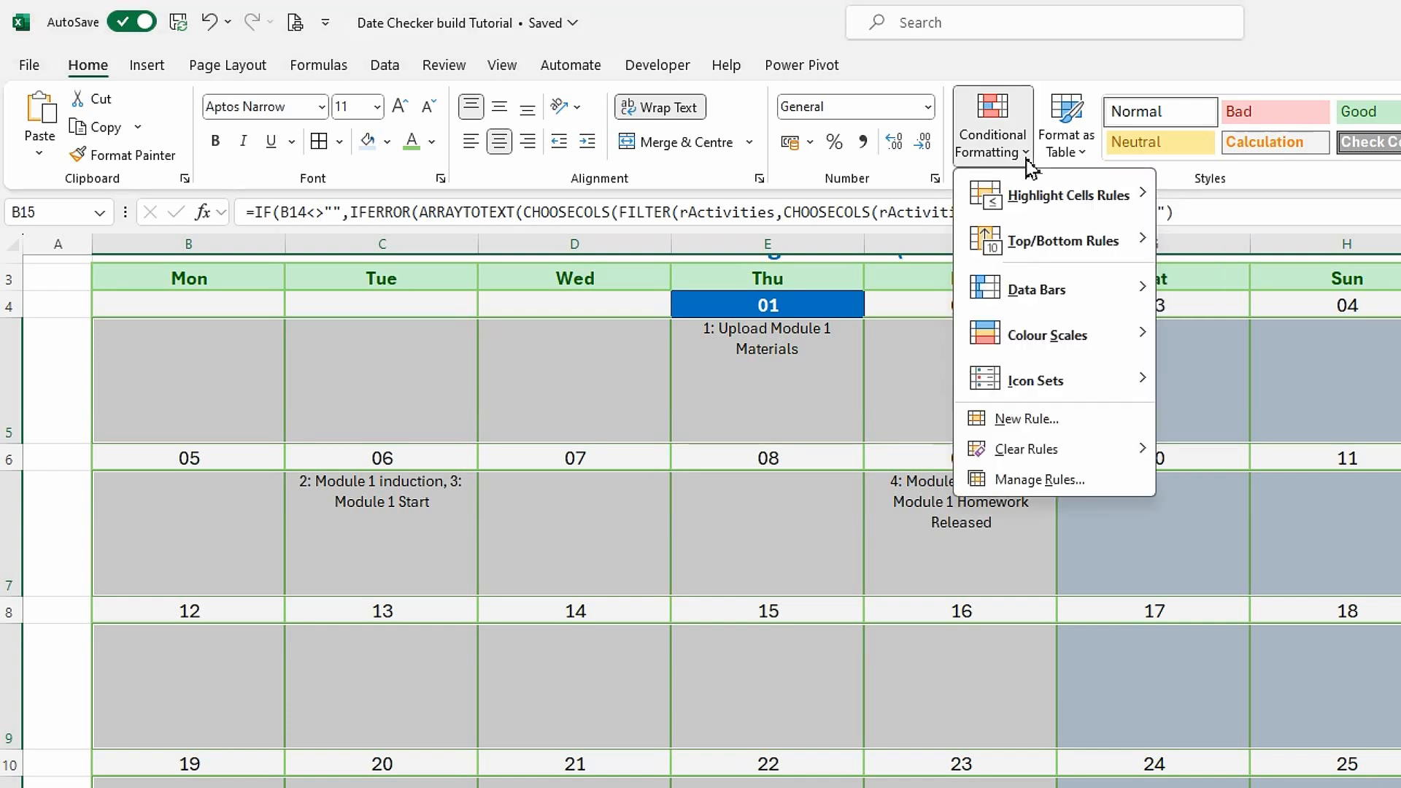
pyautogui.click(1033, 429)
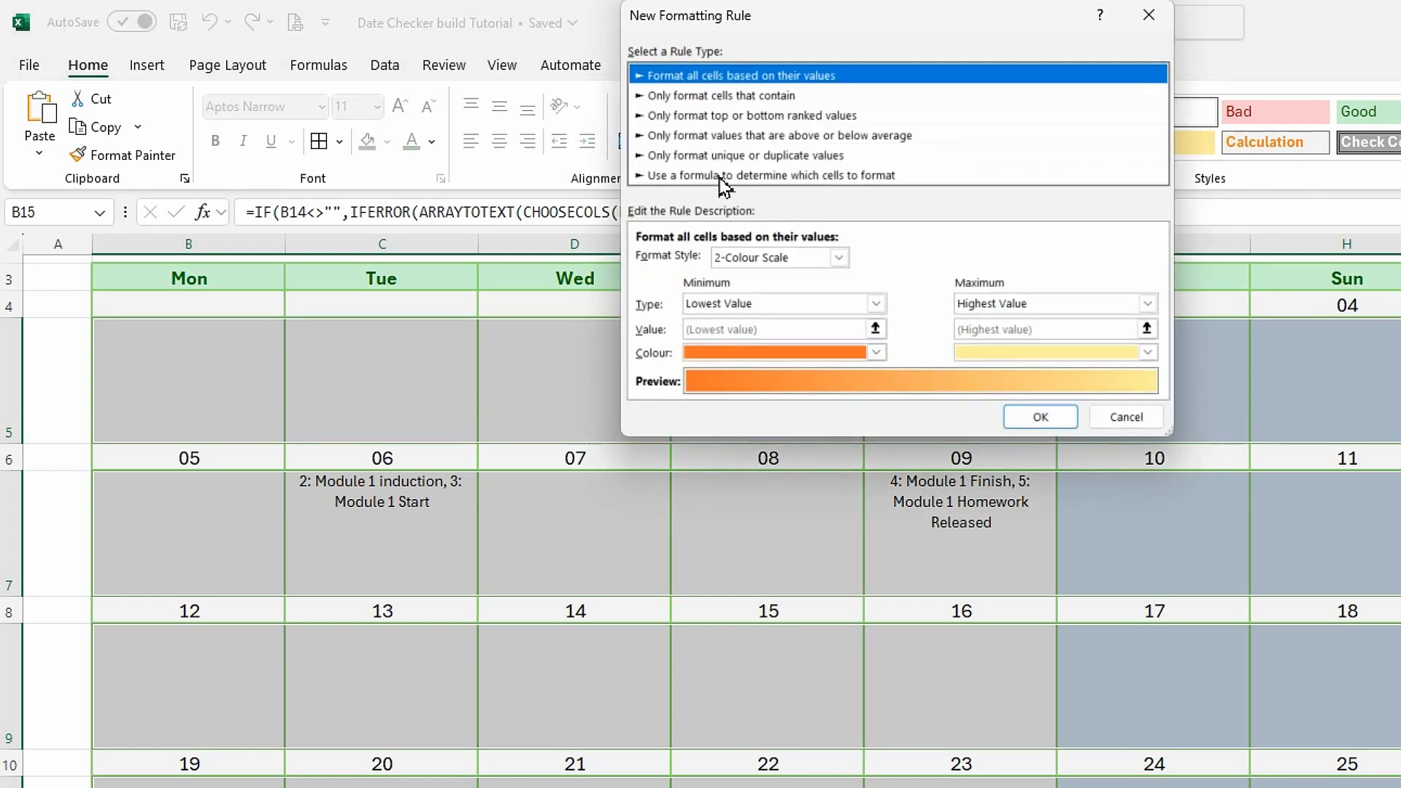
pyautogui.click(724, 175)
pyautogui.click(703, 262)
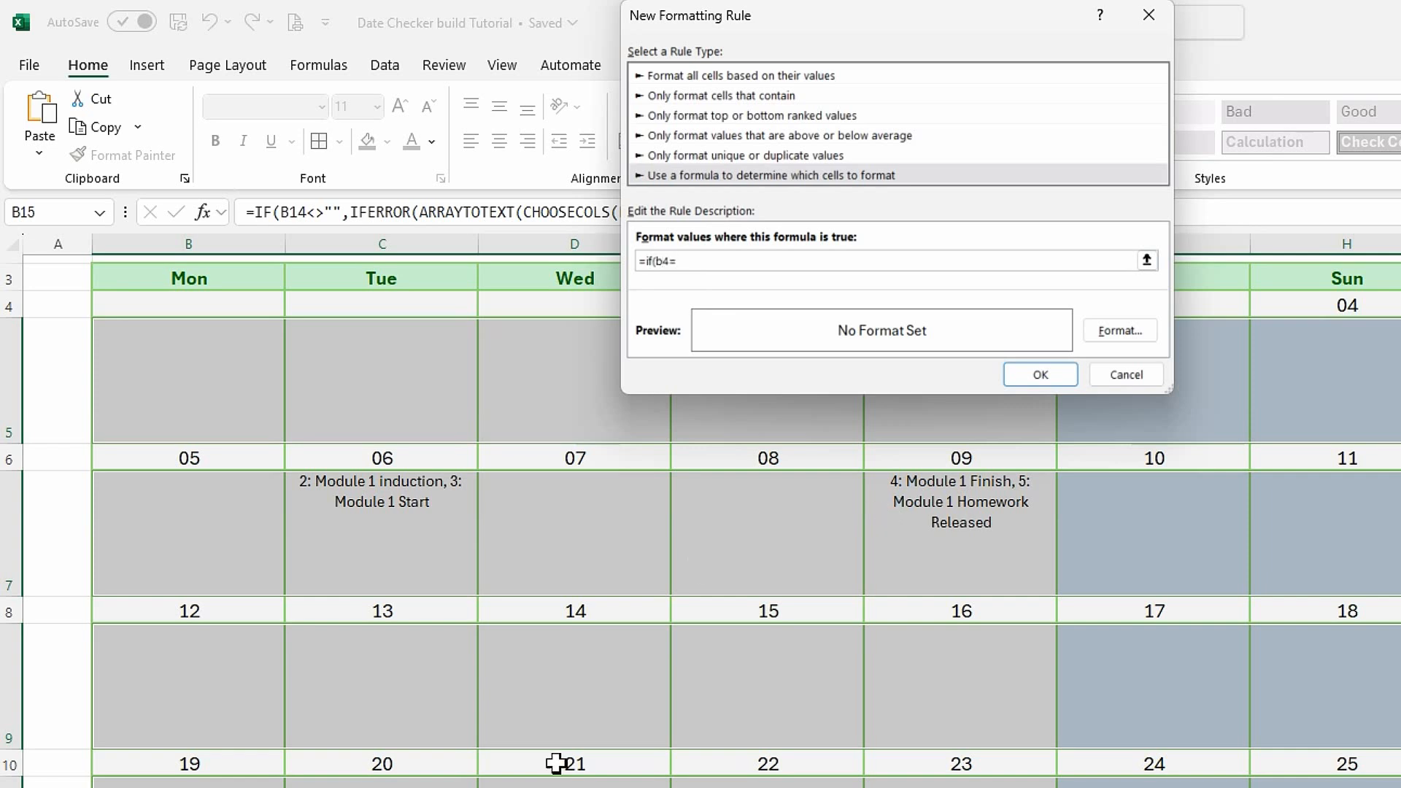
pyautogui.click(666, 786)
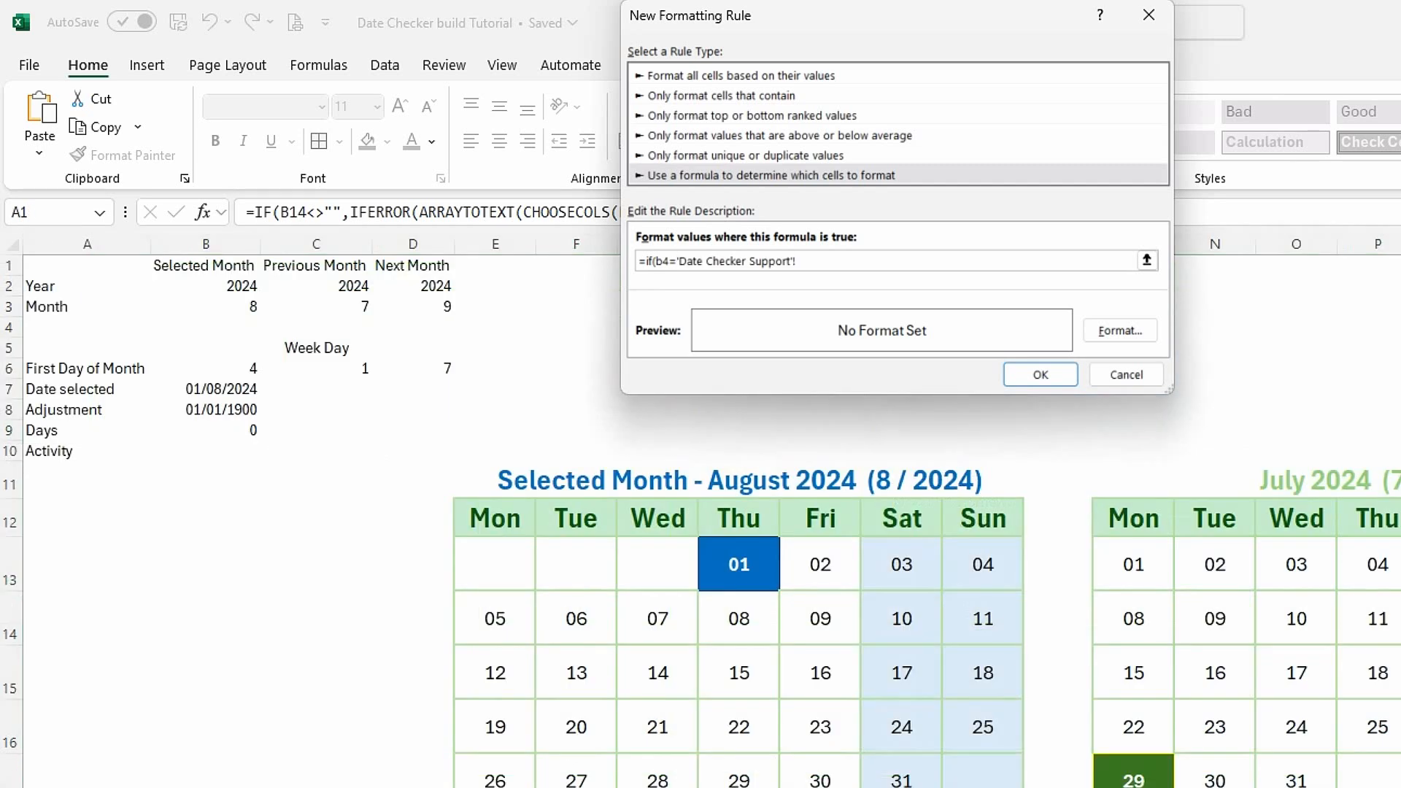
pyautogui.click(213, 390)
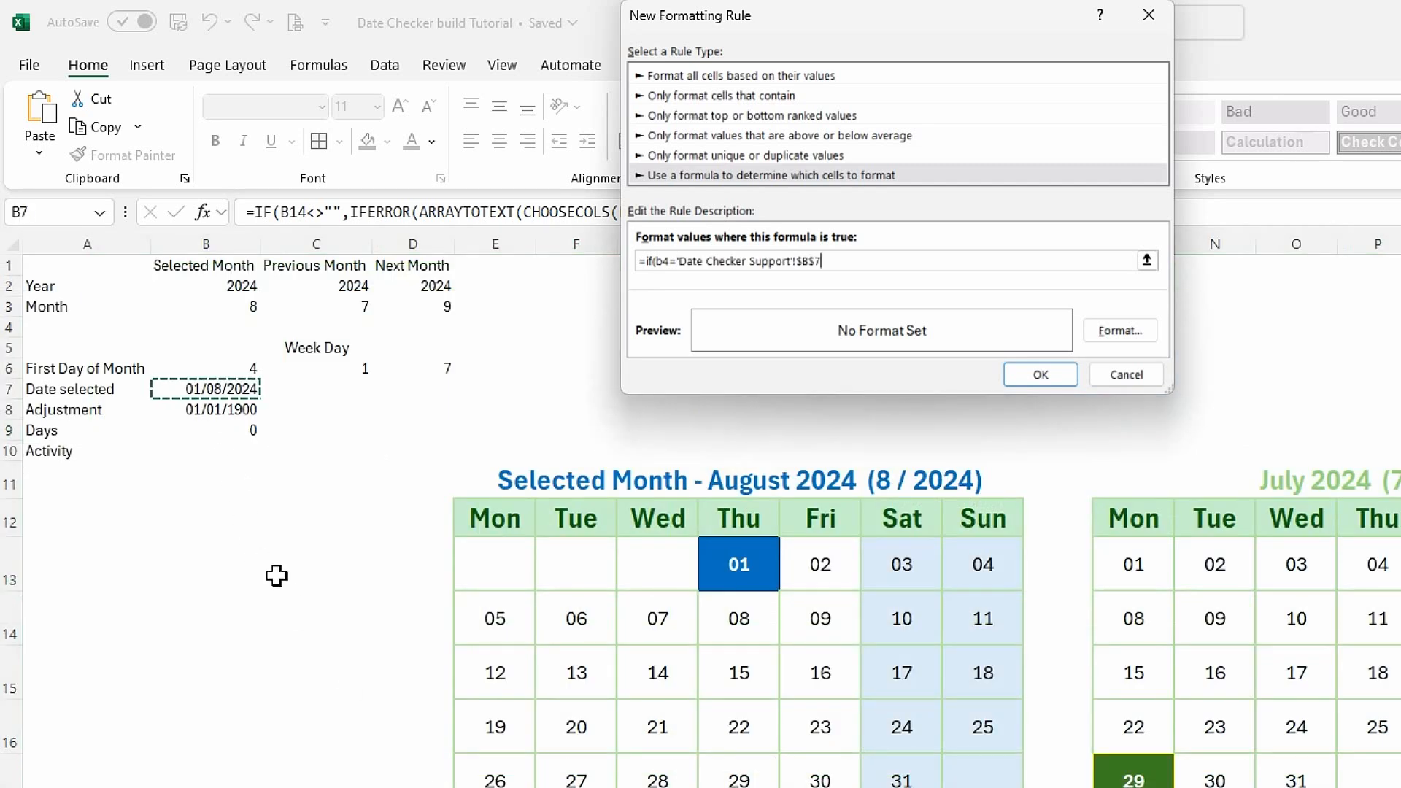
pyautogui.write(',true,false')
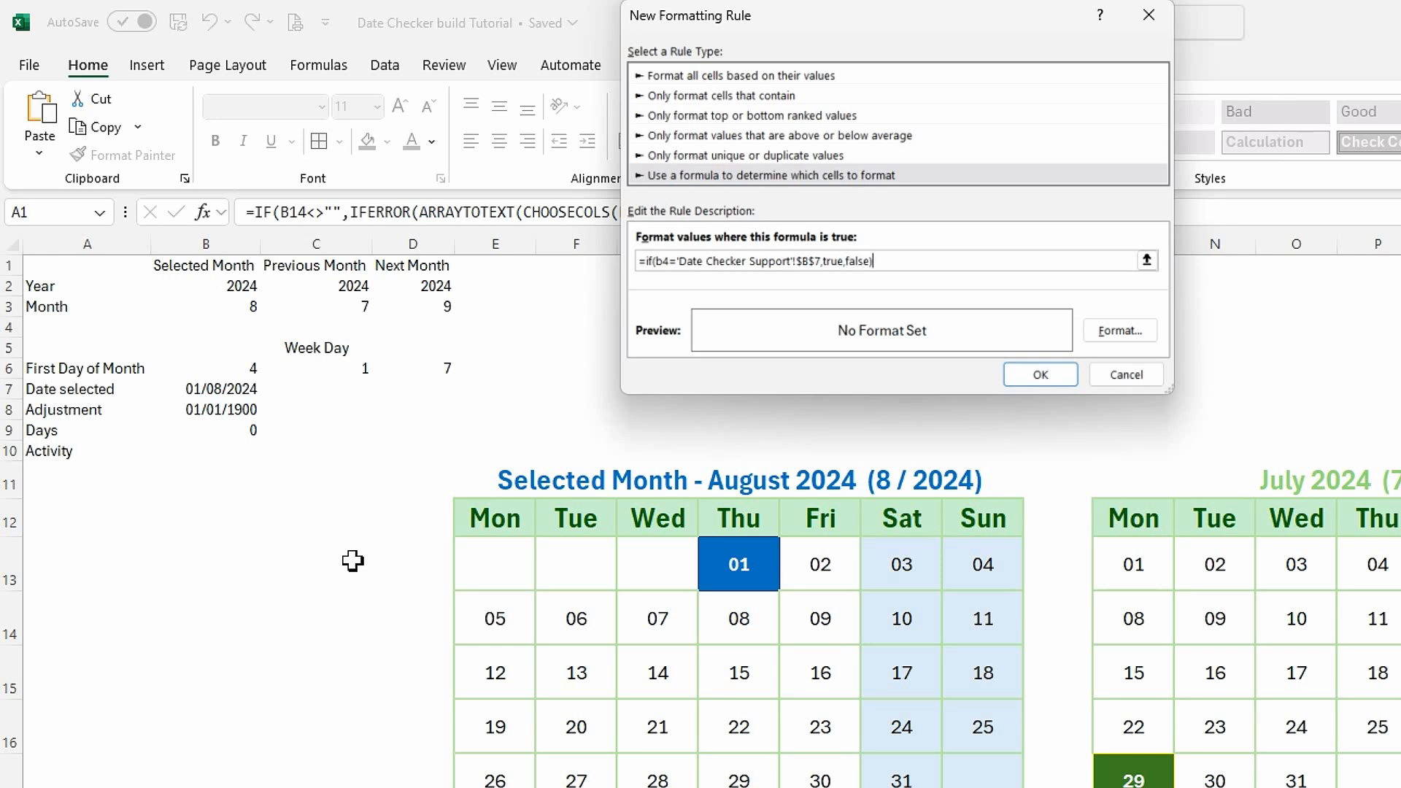
# Give the activity rows' selected-date rule a white font and a dark blue outline border.
pyautogui.click(1121, 337)
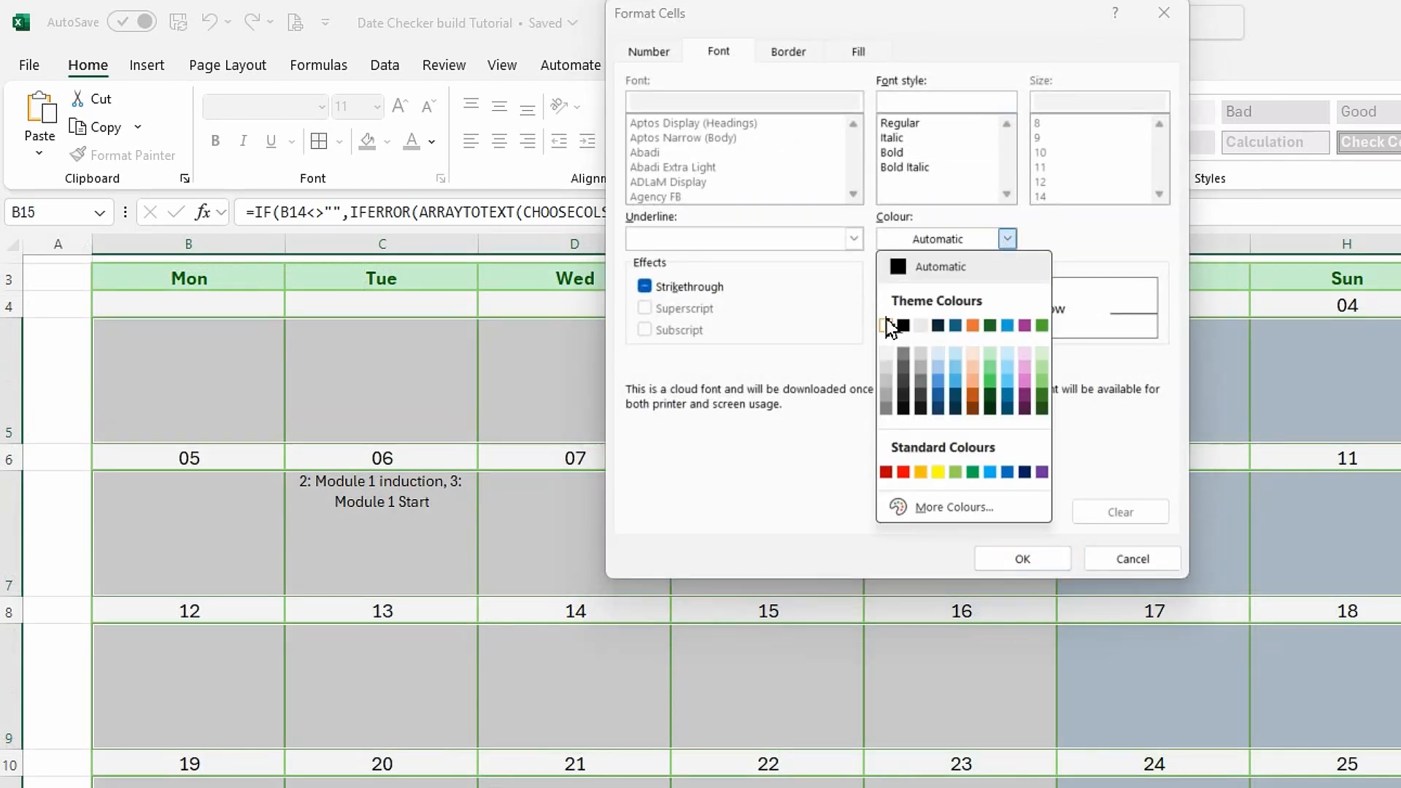
pyautogui.click(885, 325)
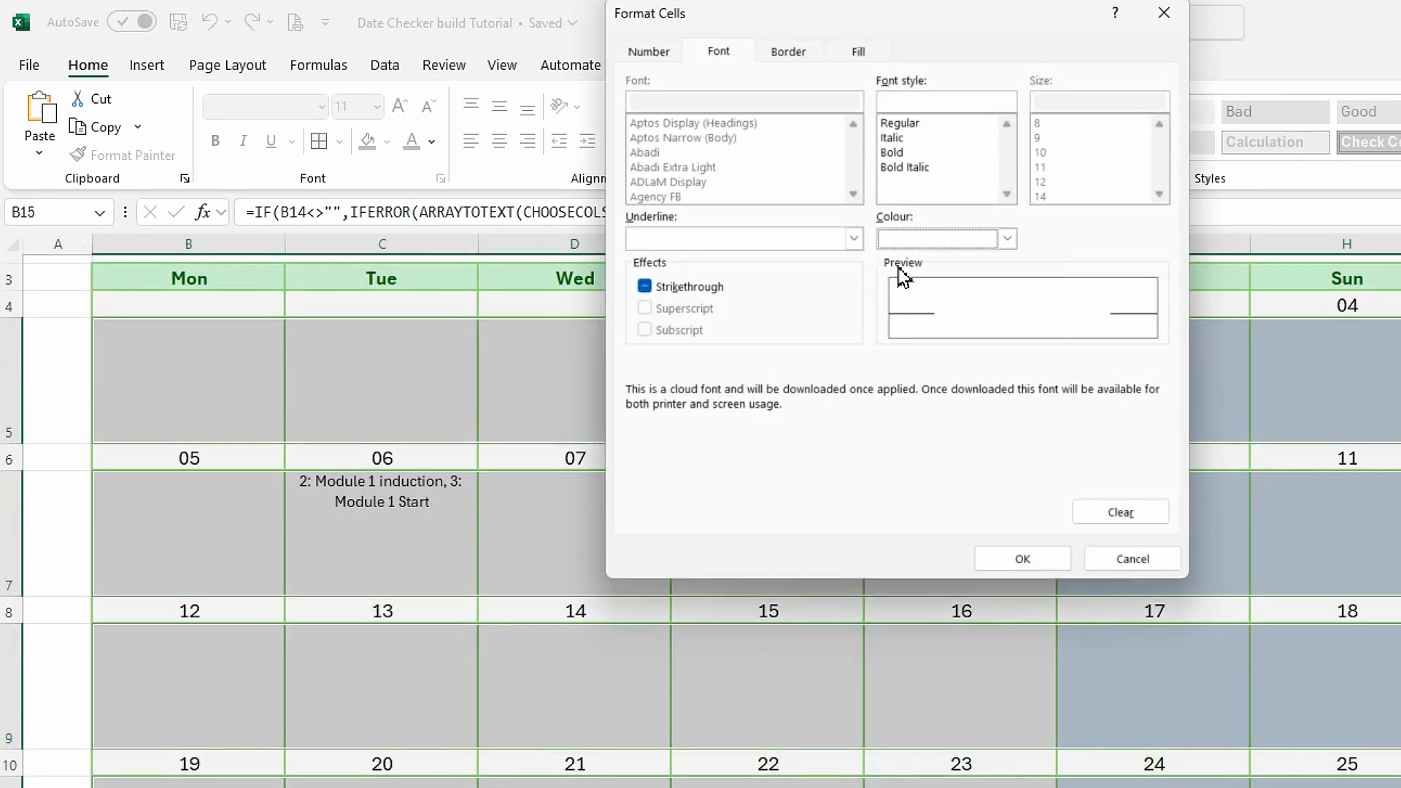
pyautogui.click(788, 51)
pyautogui.click(759, 286)
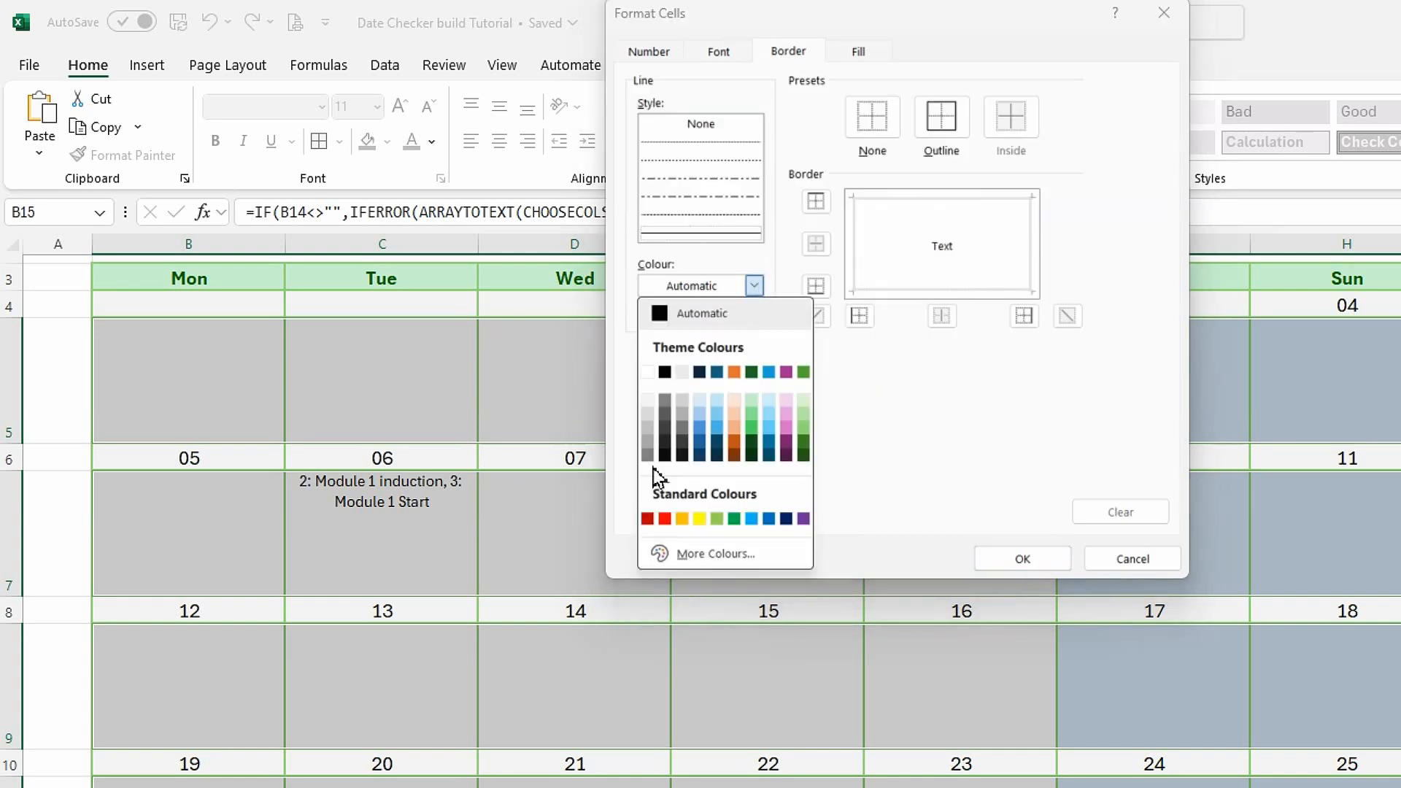
pyautogui.click(696, 463)
pyautogui.click(950, 122)
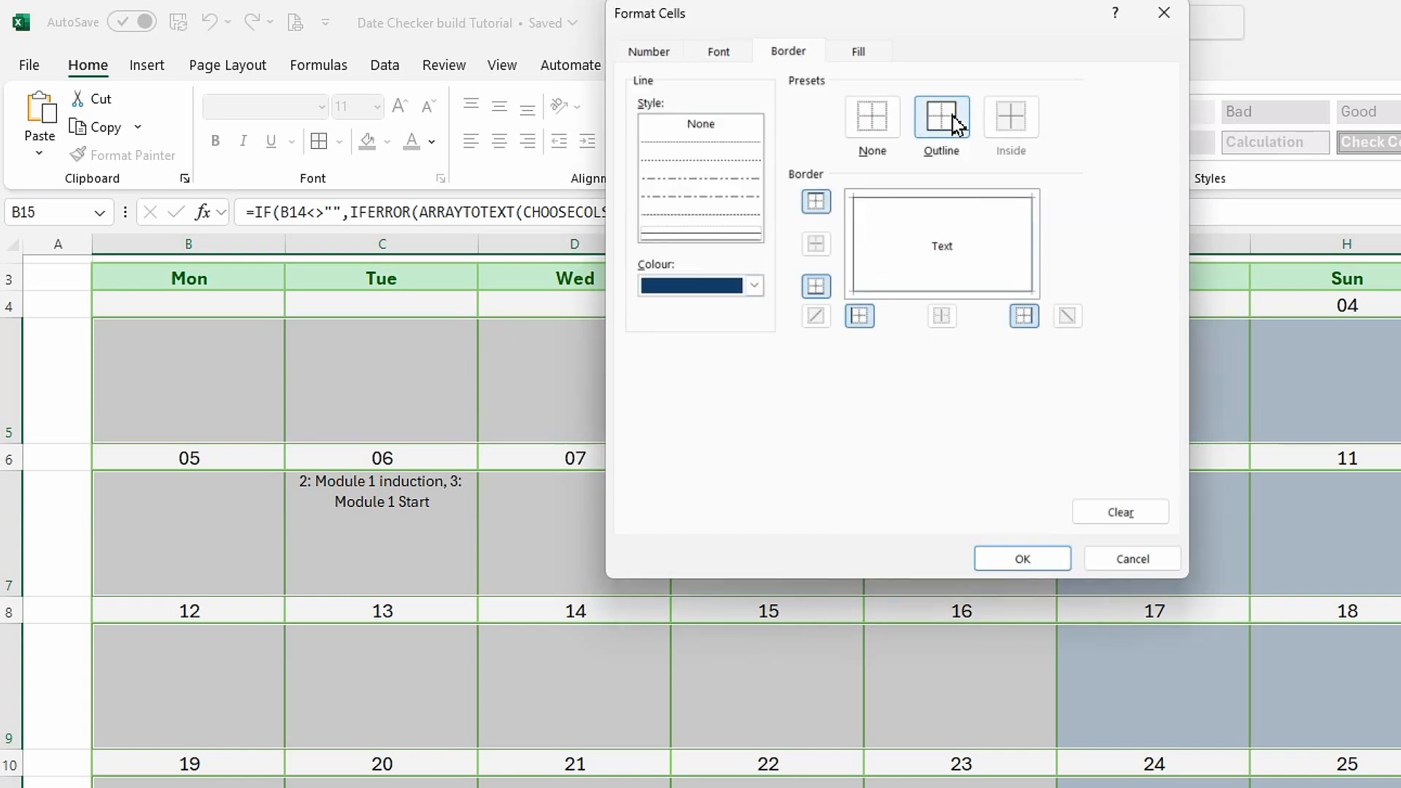
# Set the selected-date rule's fill to the standard blue and save the new rule.
pyautogui.click(853, 57)
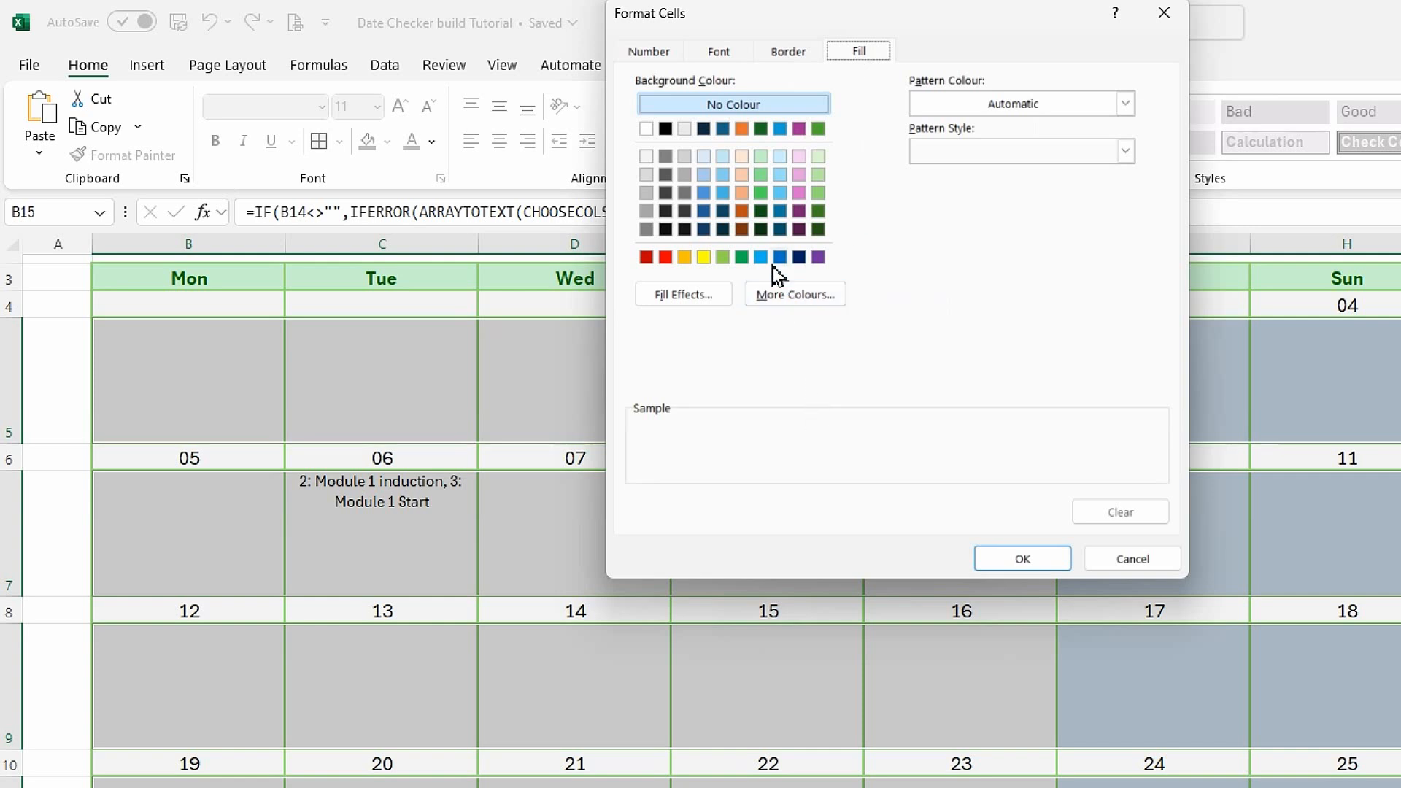
pyautogui.click(780, 256)
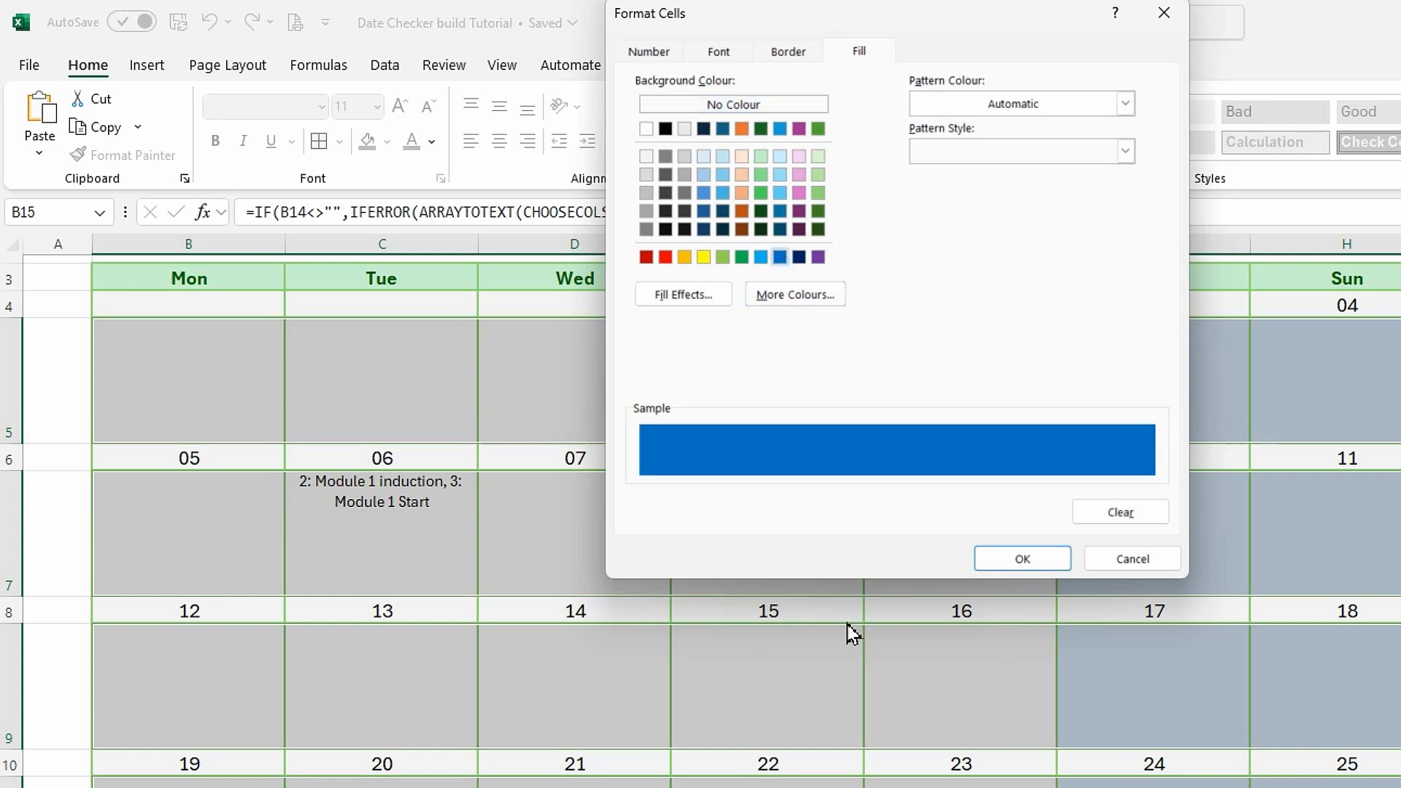
pyautogui.click(1022, 559)
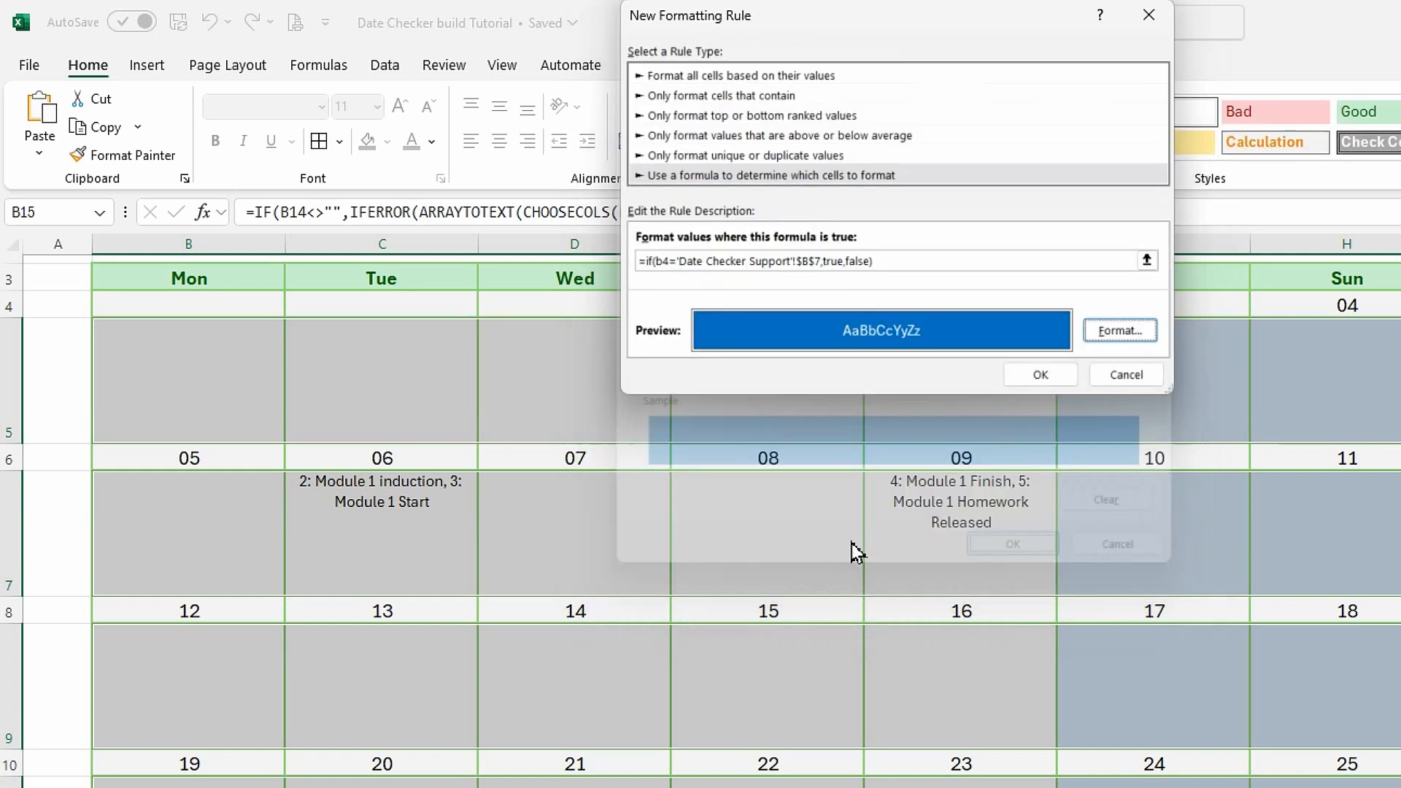
pyautogui.click(1040, 374)
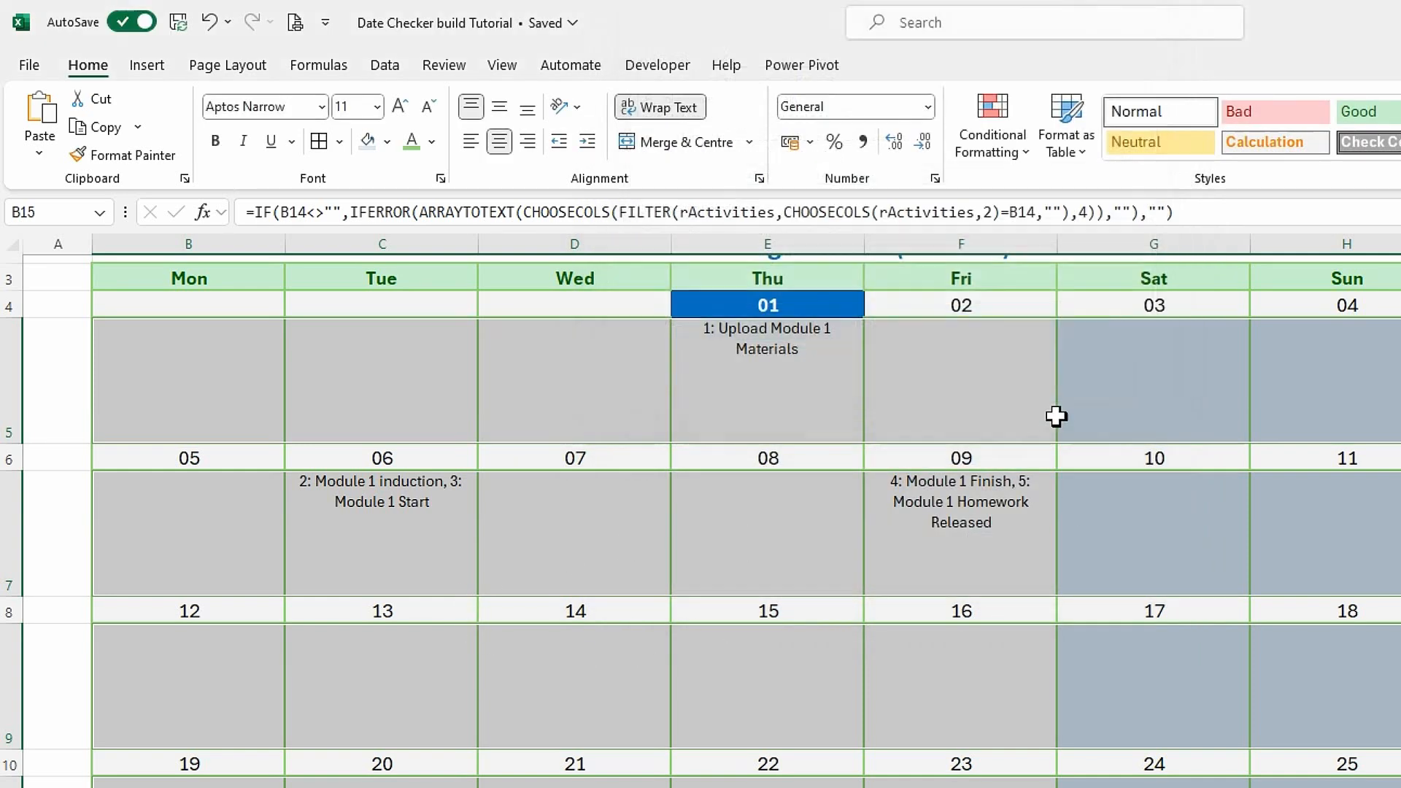
# Edit the activity rows' selected-date rule formula to =IF(B4='Date Checker Support'!$B$7,TRUE,FALSE) and apply it.
pyautogui.click(1023, 155)
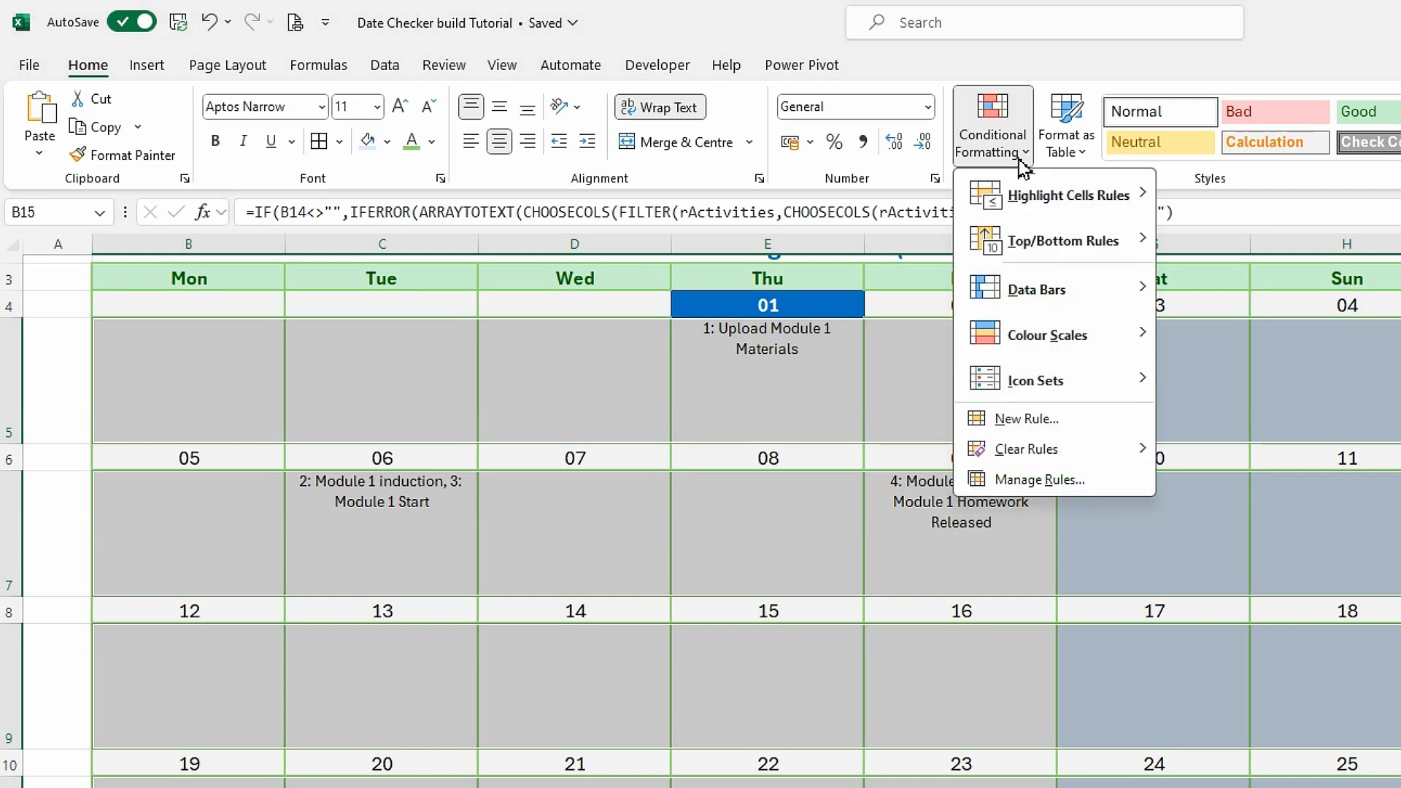
pyautogui.click(996, 483)
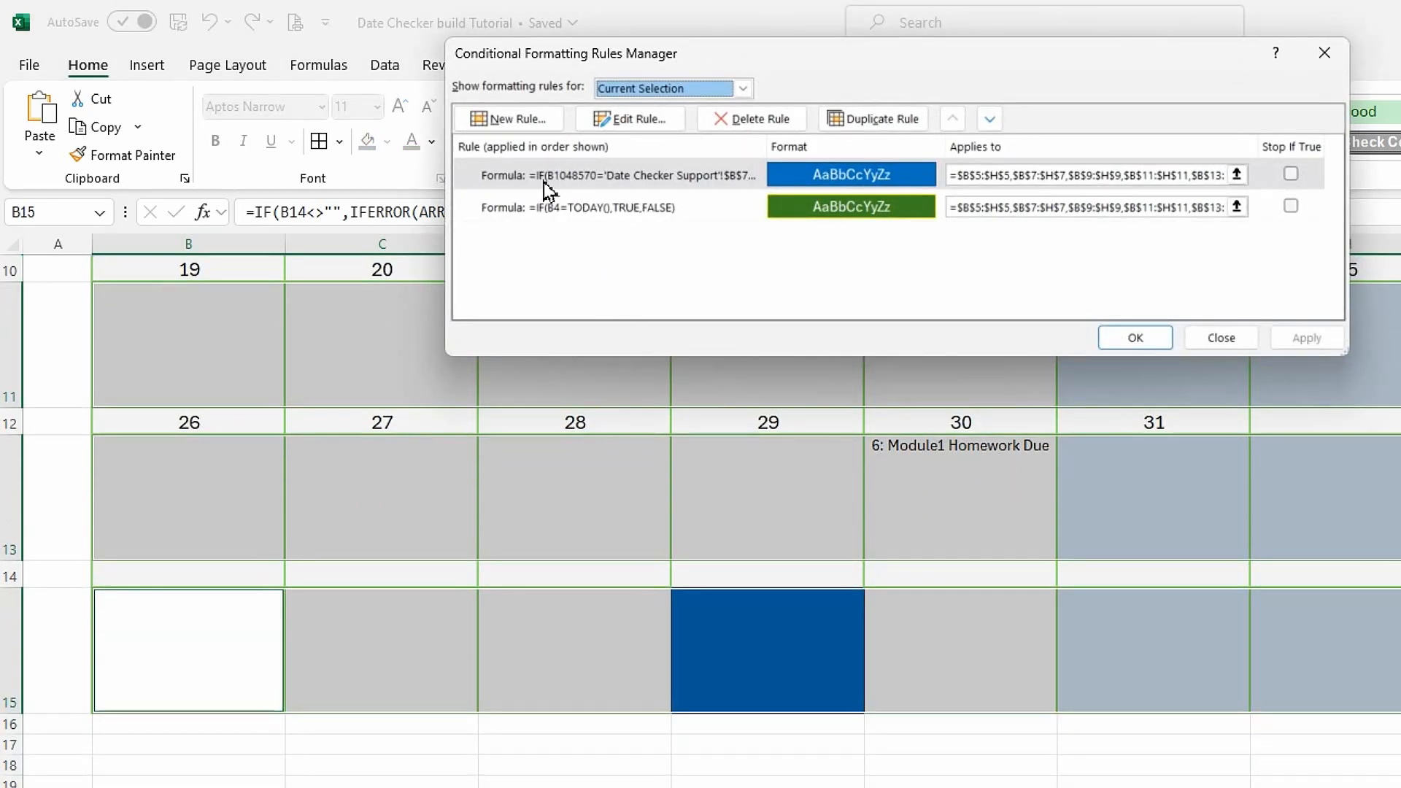
pyautogui.click(575, 183)
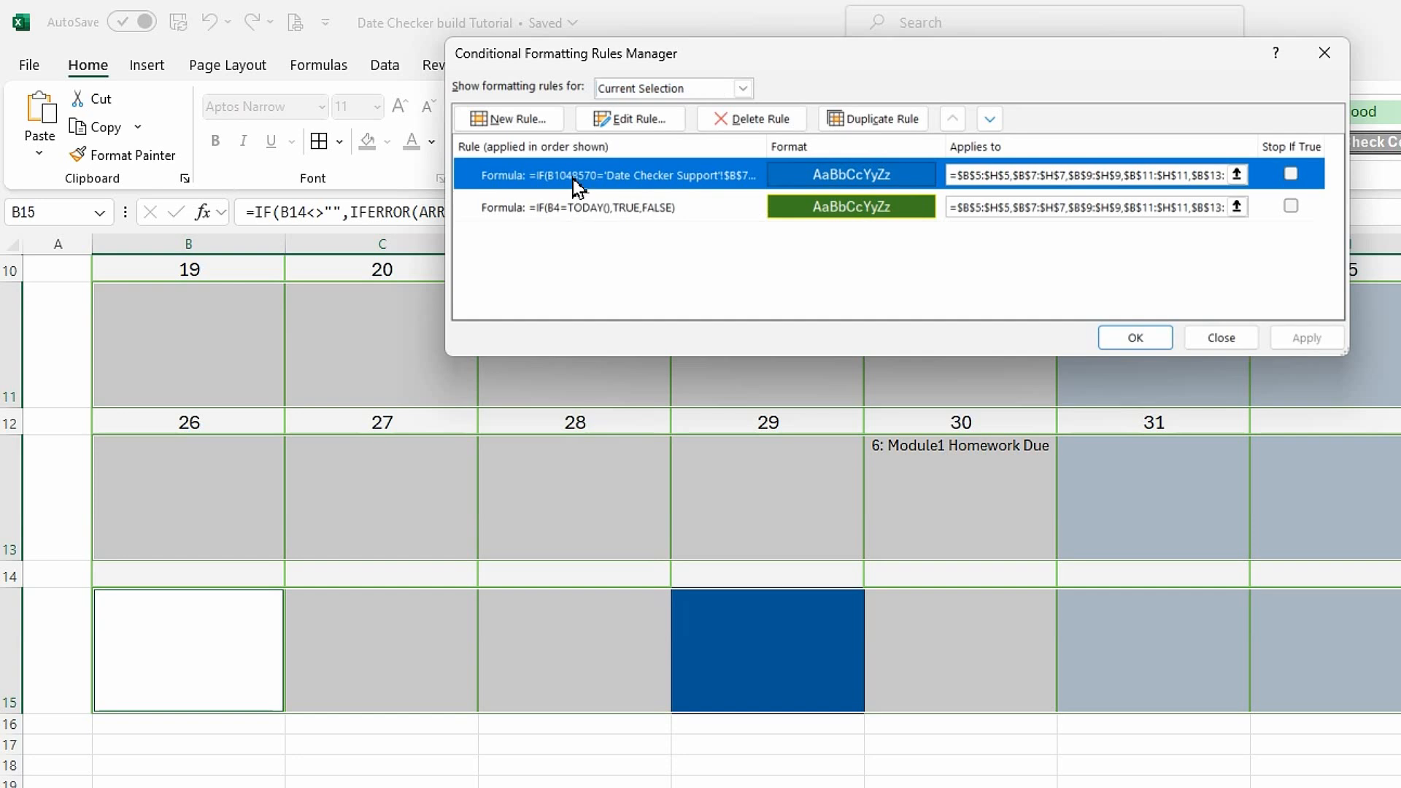
pyautogui.click(663, 124)
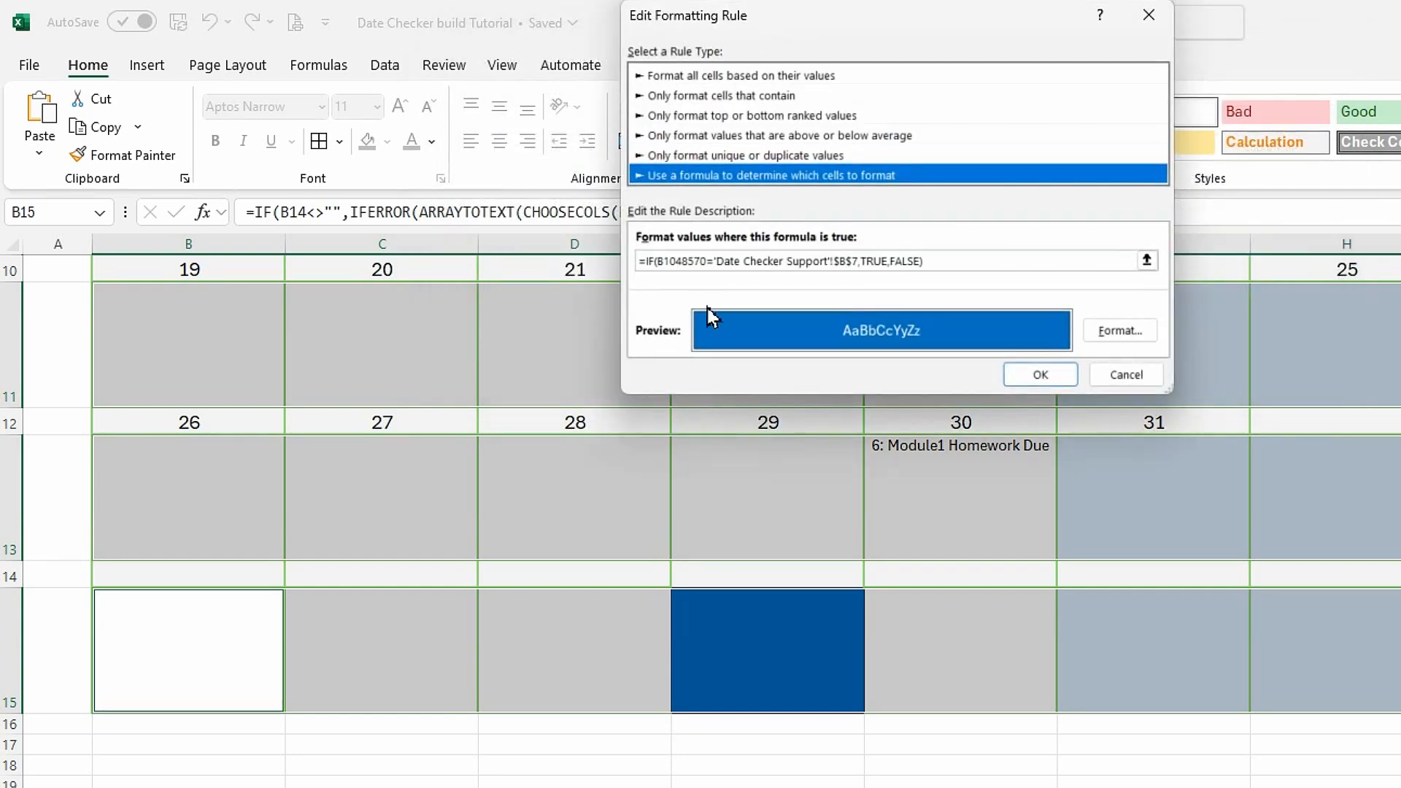
pyautogui.moveTo(705, 262); pyautogui.dragTo(662, 261)
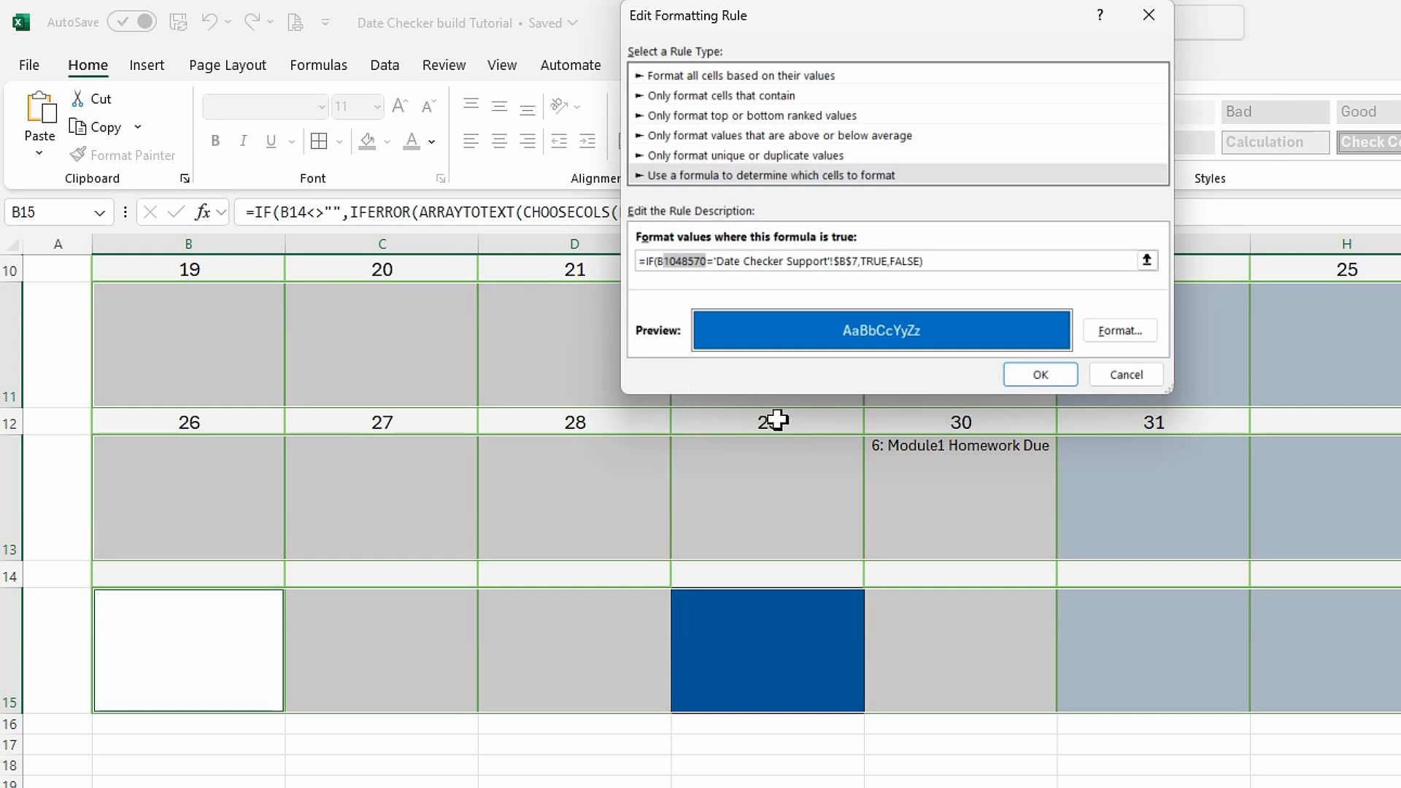
pyautogui.write('4')
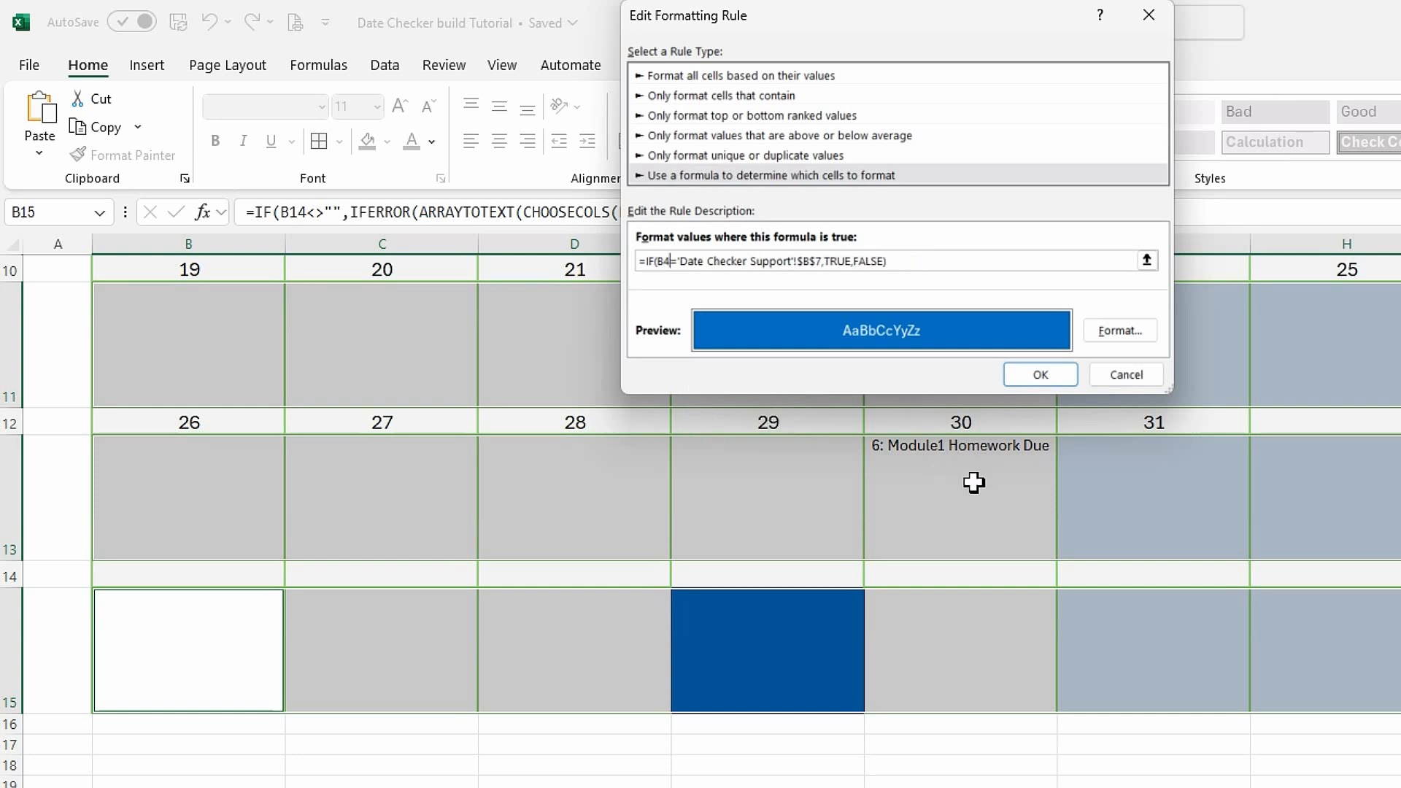
pyautogui.click(1053, 378)
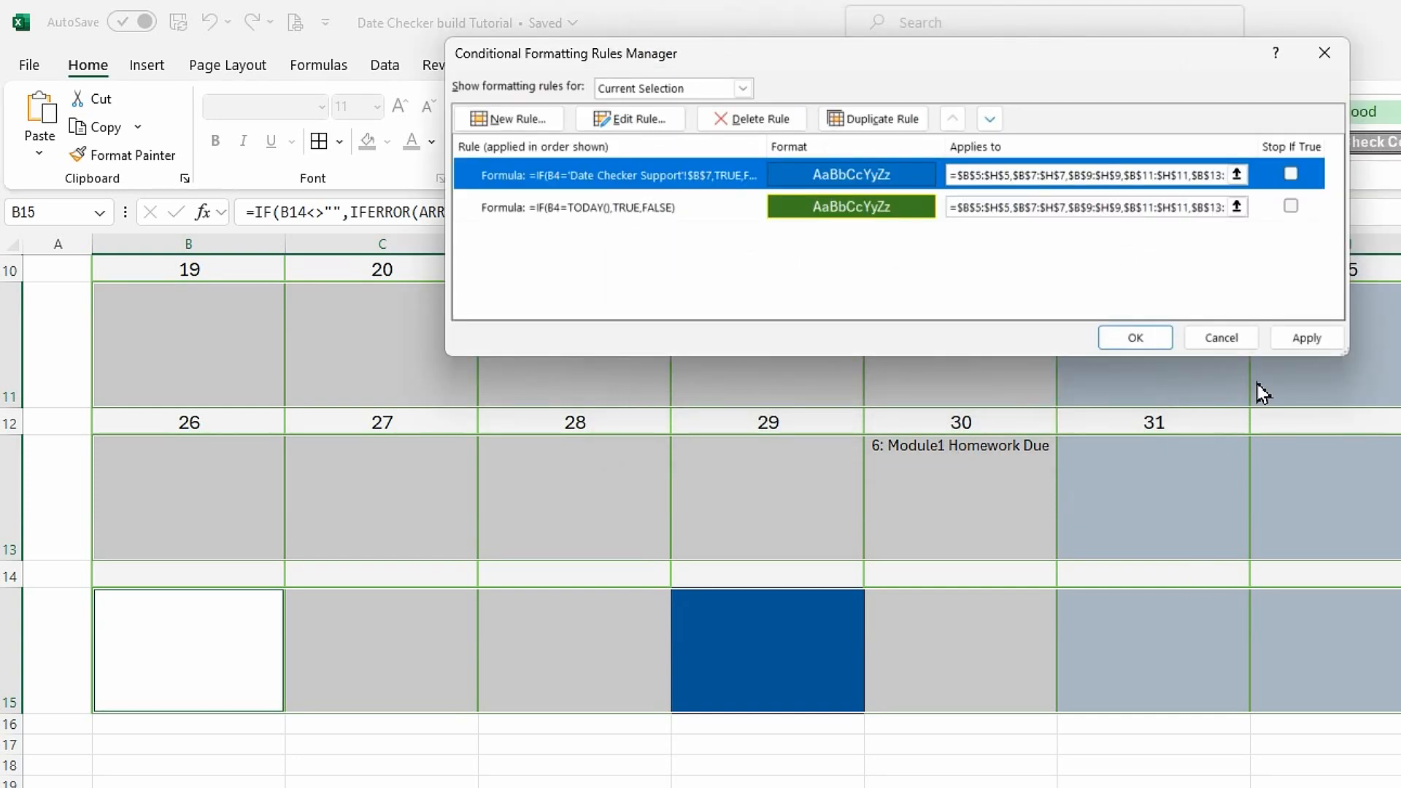
pyautogui.click(1305, 337)
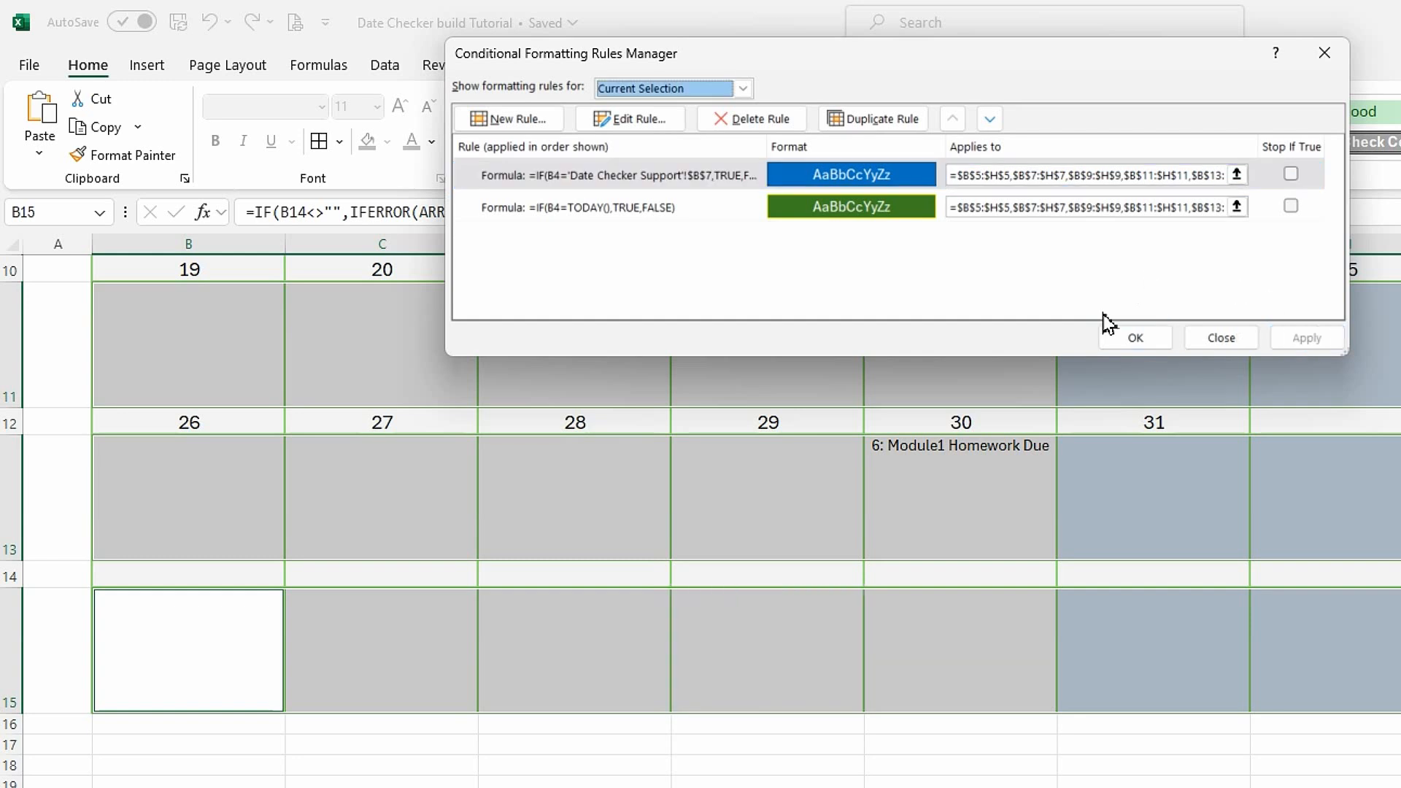
pyautogui.click(1136, 339)
pyautogui.scroll(5, 1053, 491)
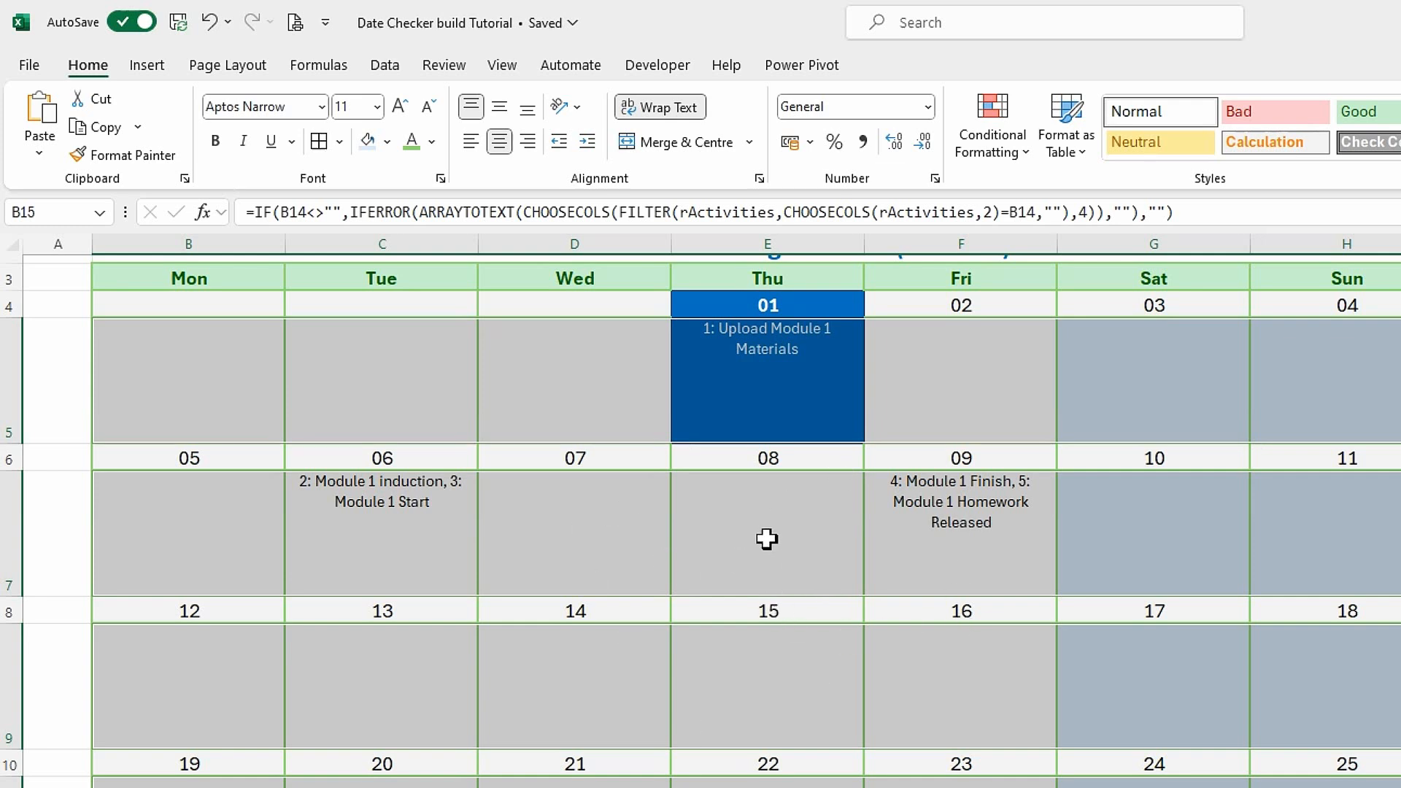
# Create a formula-based conditional formatting rule for the activity rows using =if(b4='Date Checker Support'!$B$8,true,false).
pyautogui.scroll(1, 766, 538)
pyautogui.click(1027, 155)
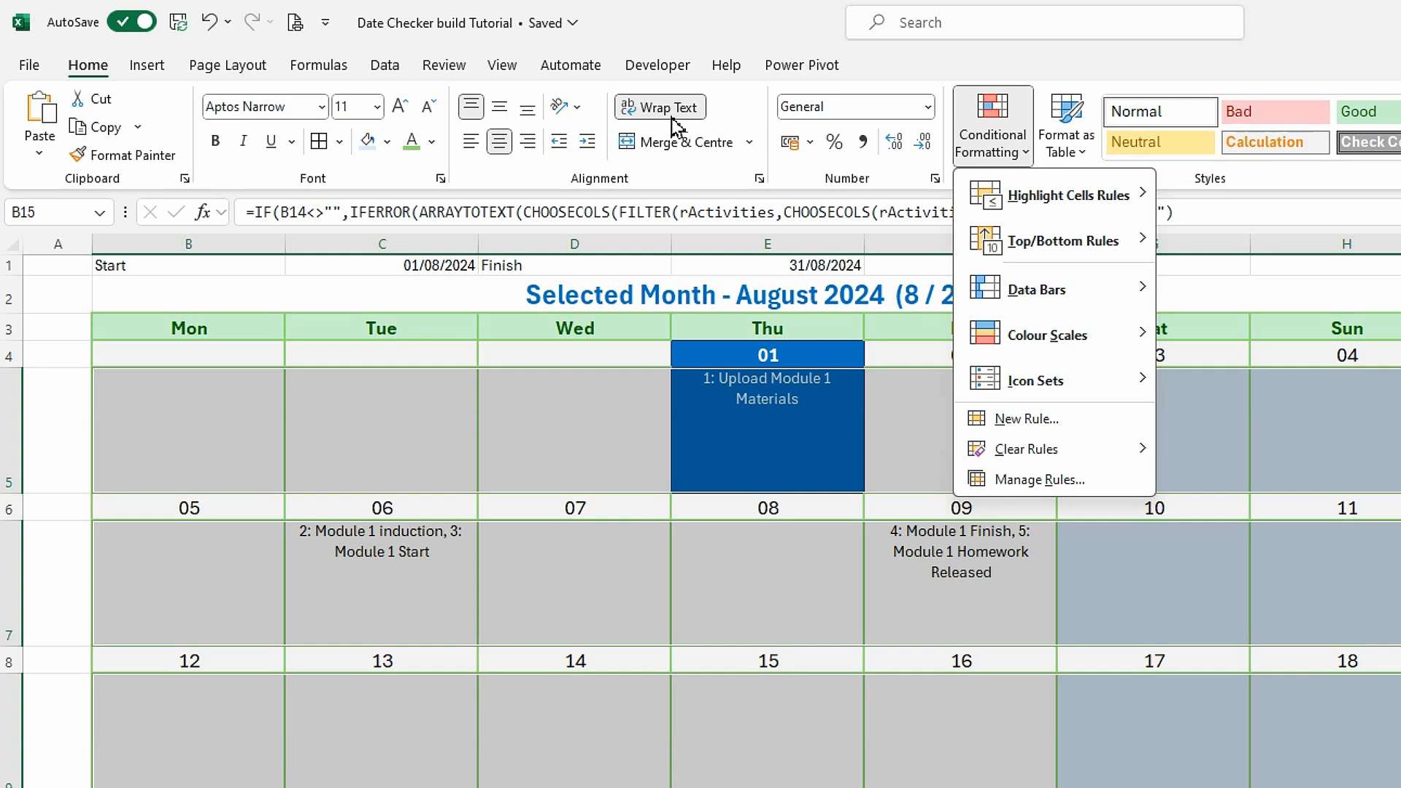
pyautogui.click(1009, 424)
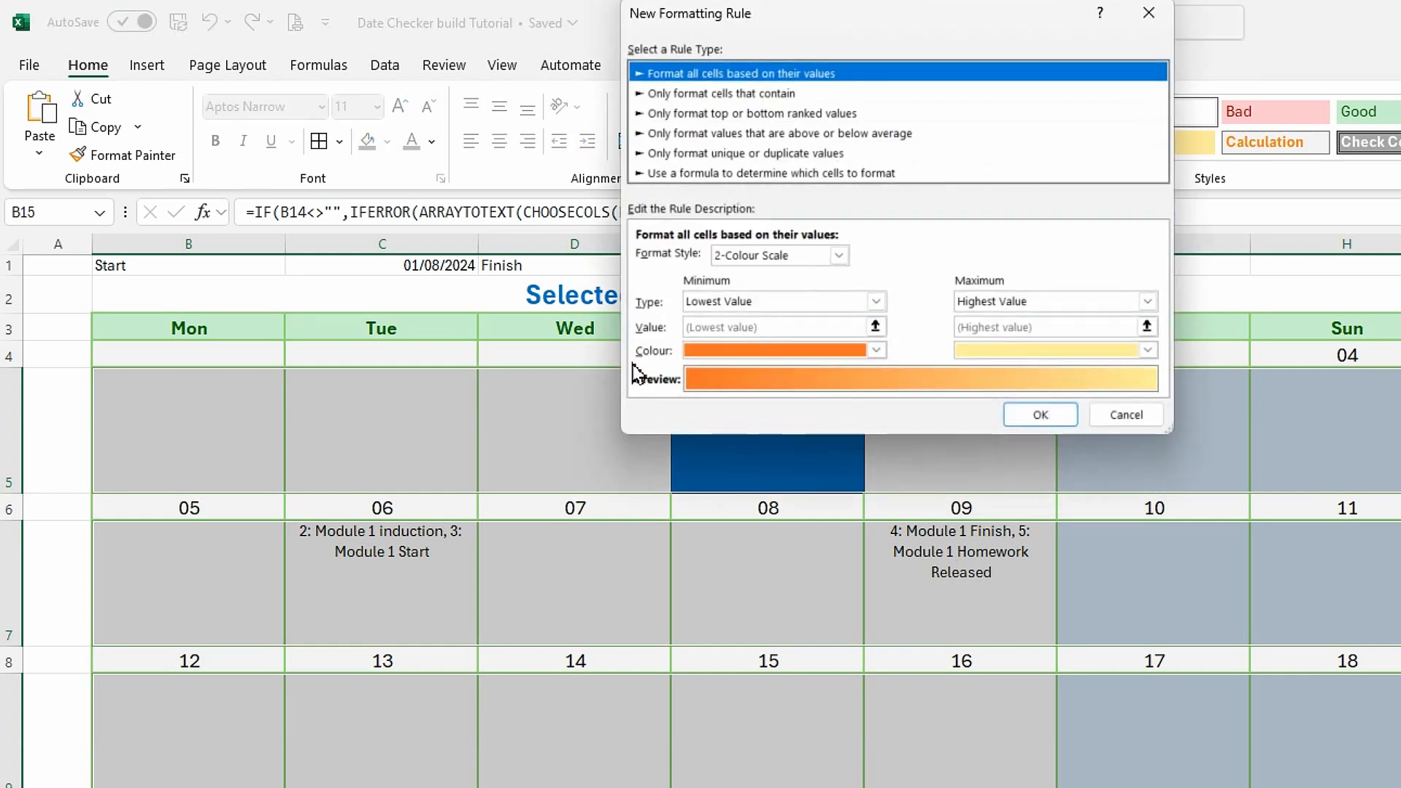
pyautogui.click(711, 173)
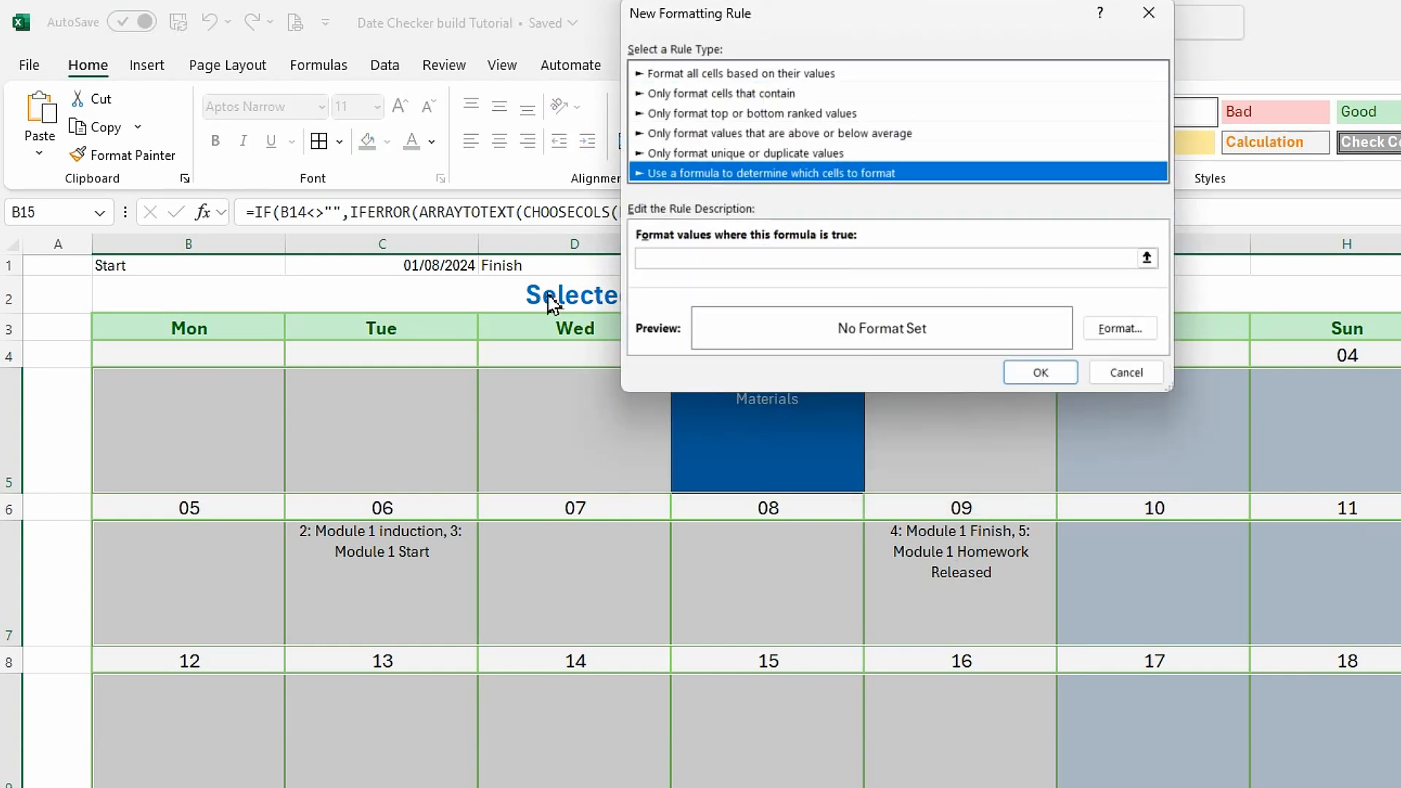
pyautogui.click(684, 259)
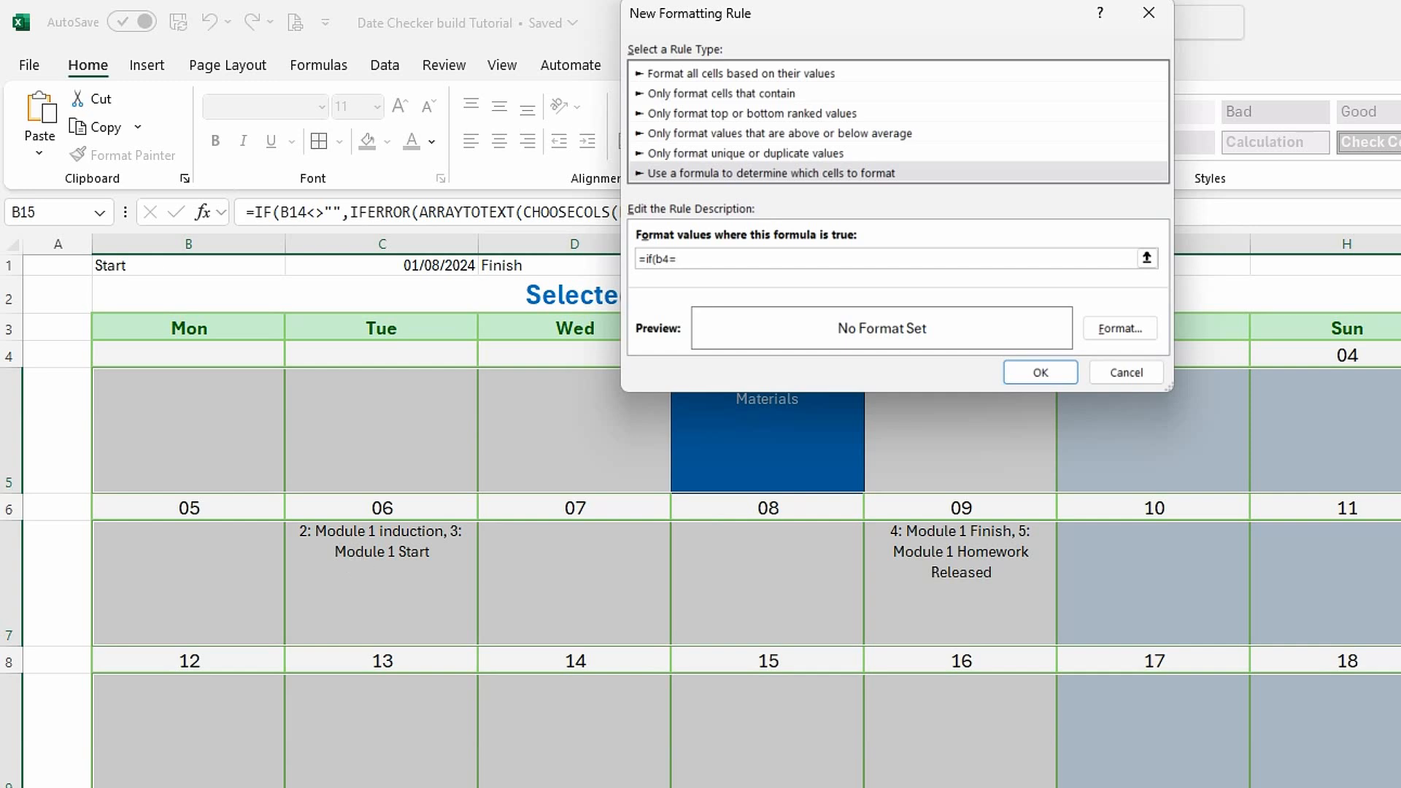
pyautogui.hotkey('ctrl', 'pagedown')
pyautogui.click(201, 411)
pyautogui.write(',true,false')
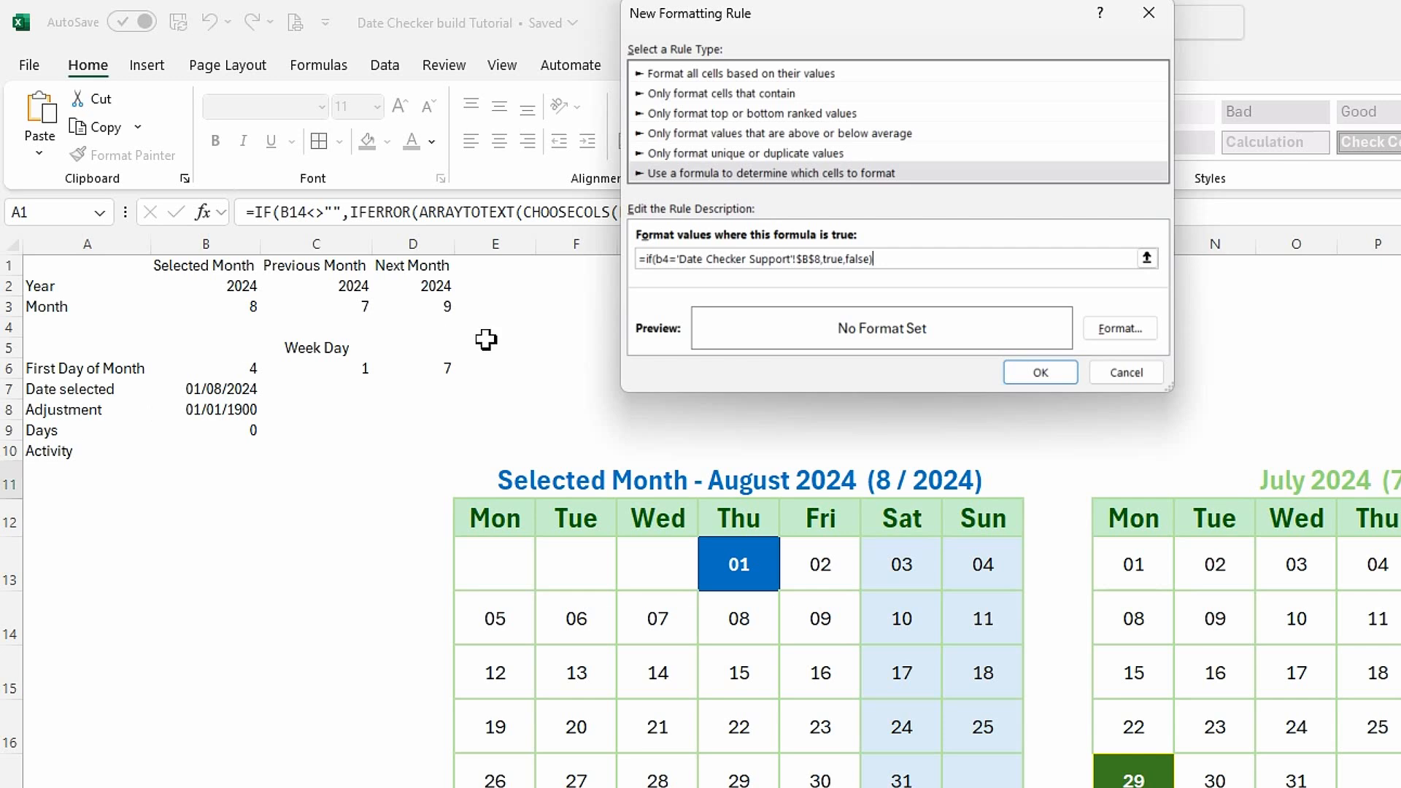
# Give the activity rows' adjustment-date rule a standard light blue fill and a dark blue outline border.
pyautogui.click(1140, 334)
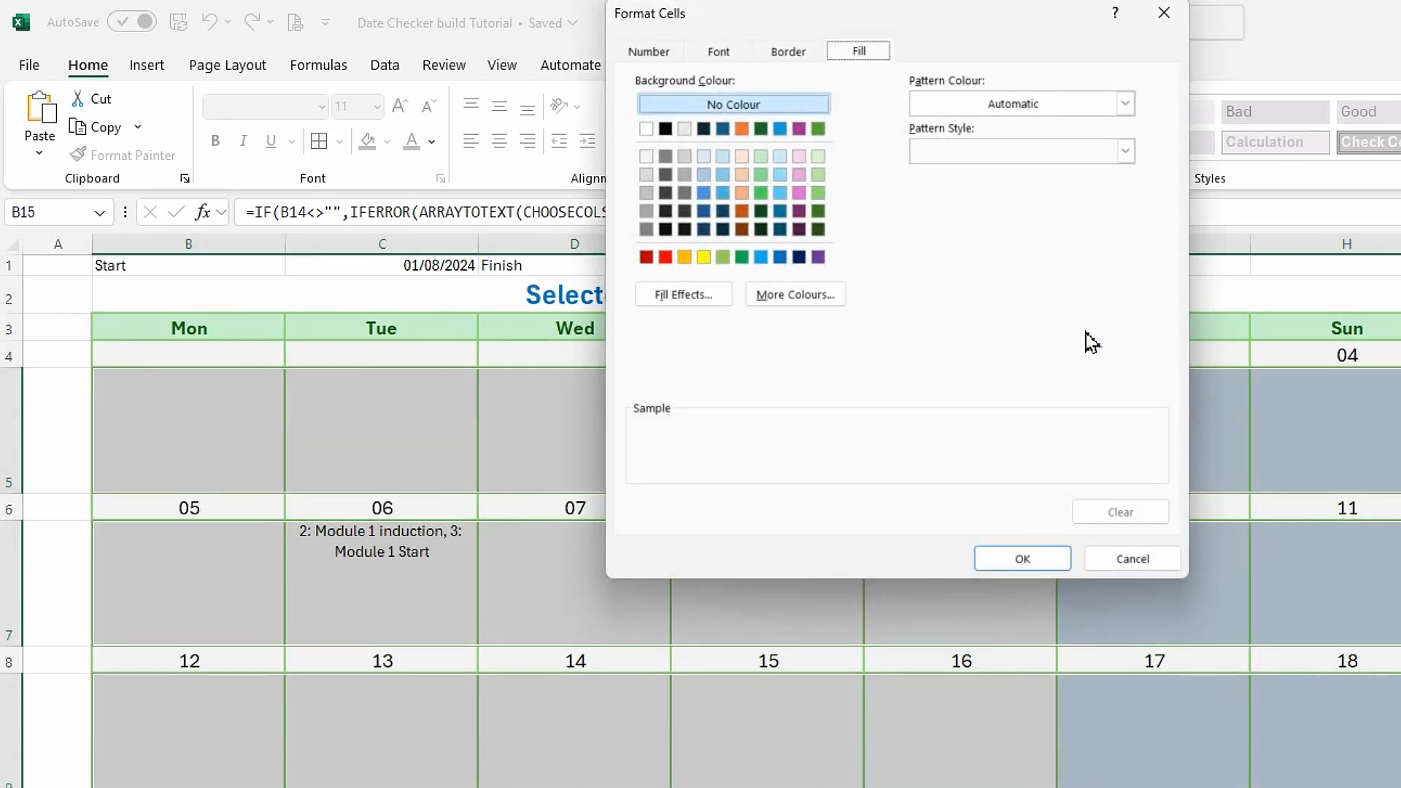
pyautogui.click(762, 258)
pyautogui.click(799, 51)
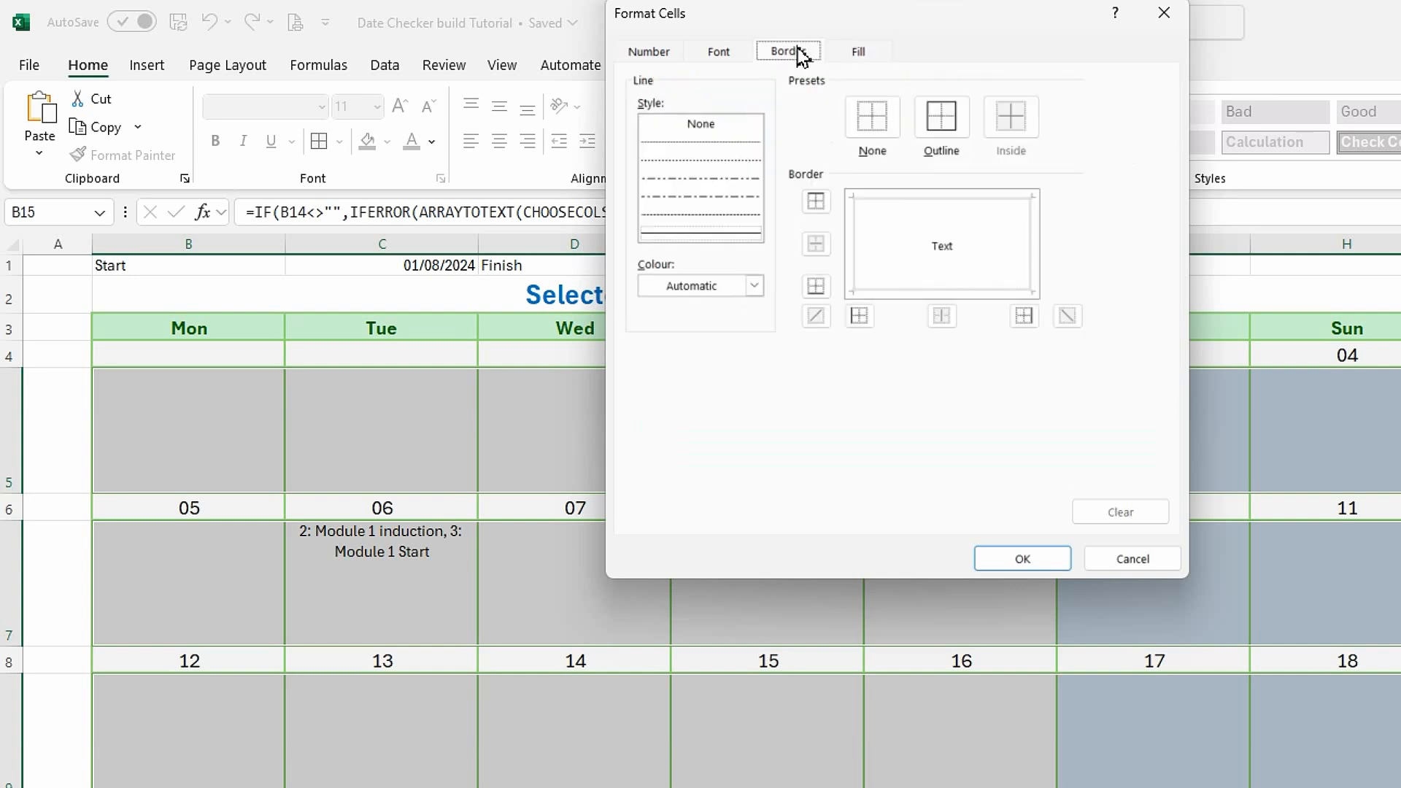
pyautogui.click(754, 285)
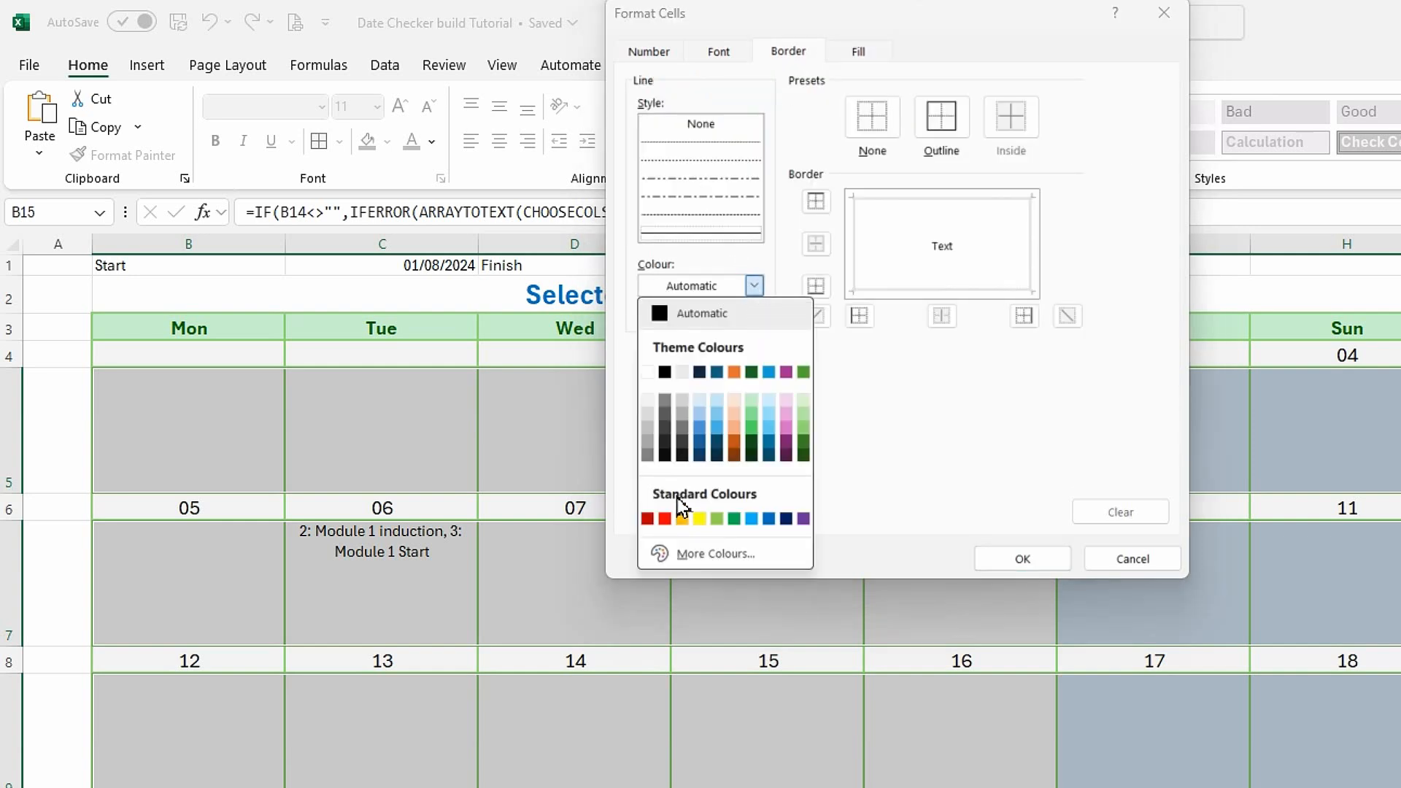
pyautogui.click(699, 456)
pyautogui.click(941, 121)
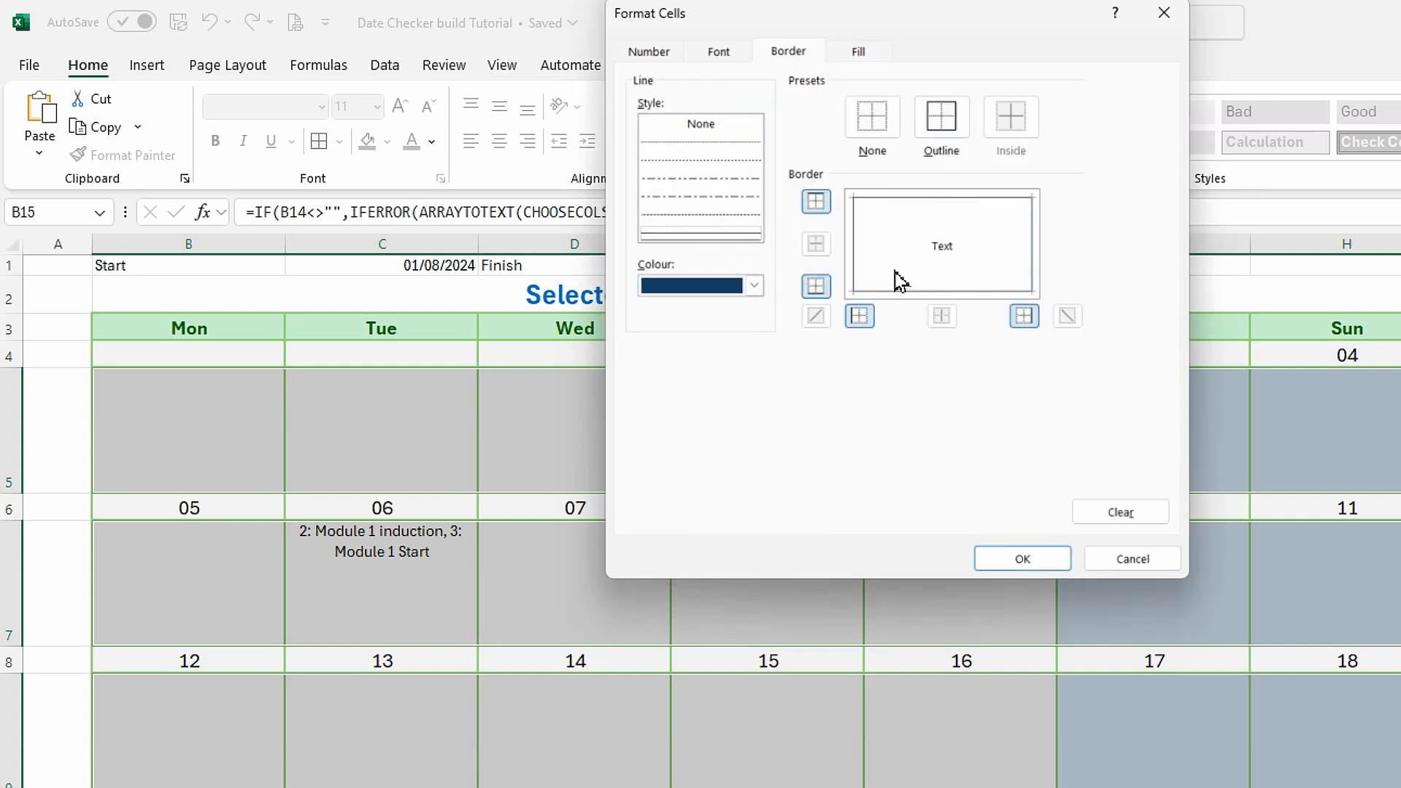
# Set the adjustment-date rule's font colour to black and save the new rule.
pyautogui.click(729, 54)
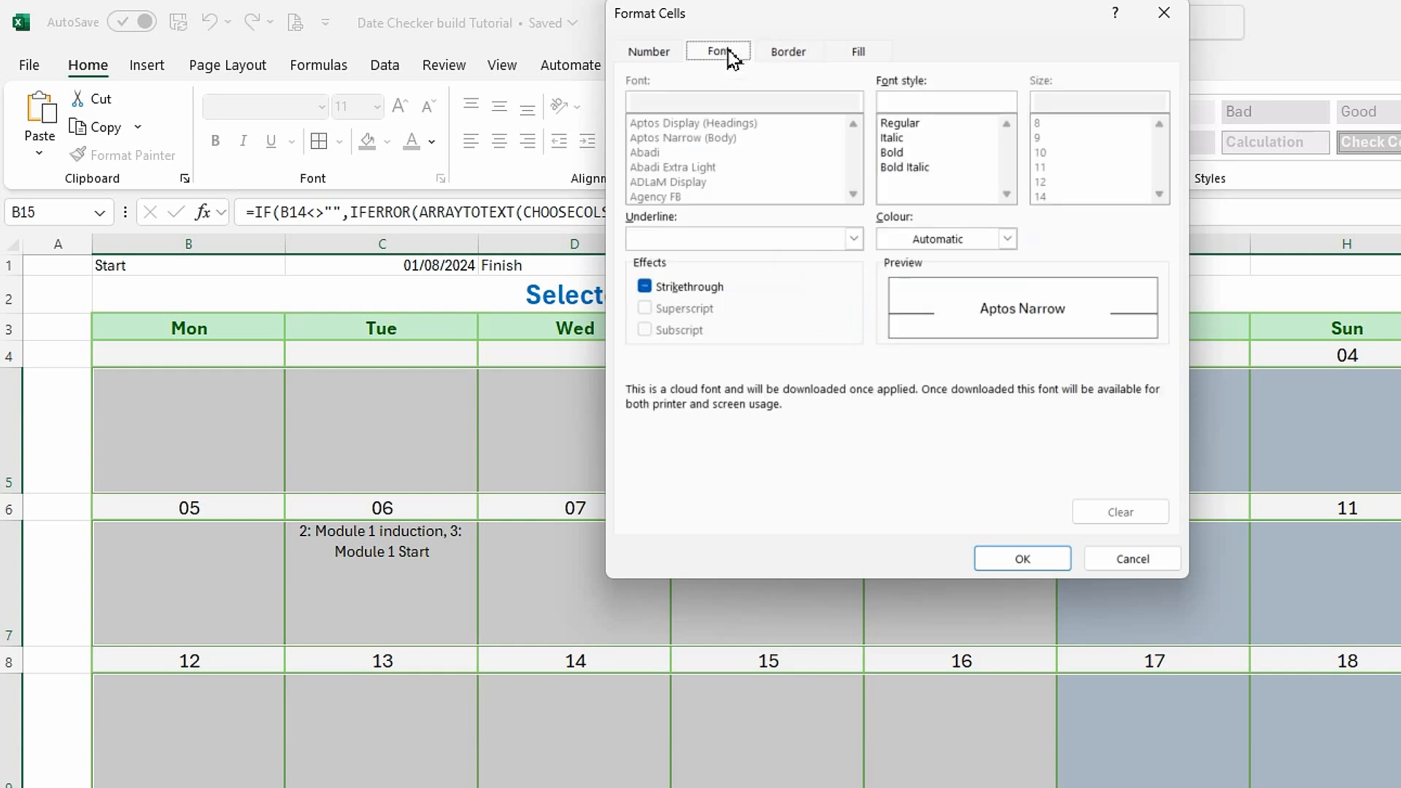
pyautogui.click(1008, 240)
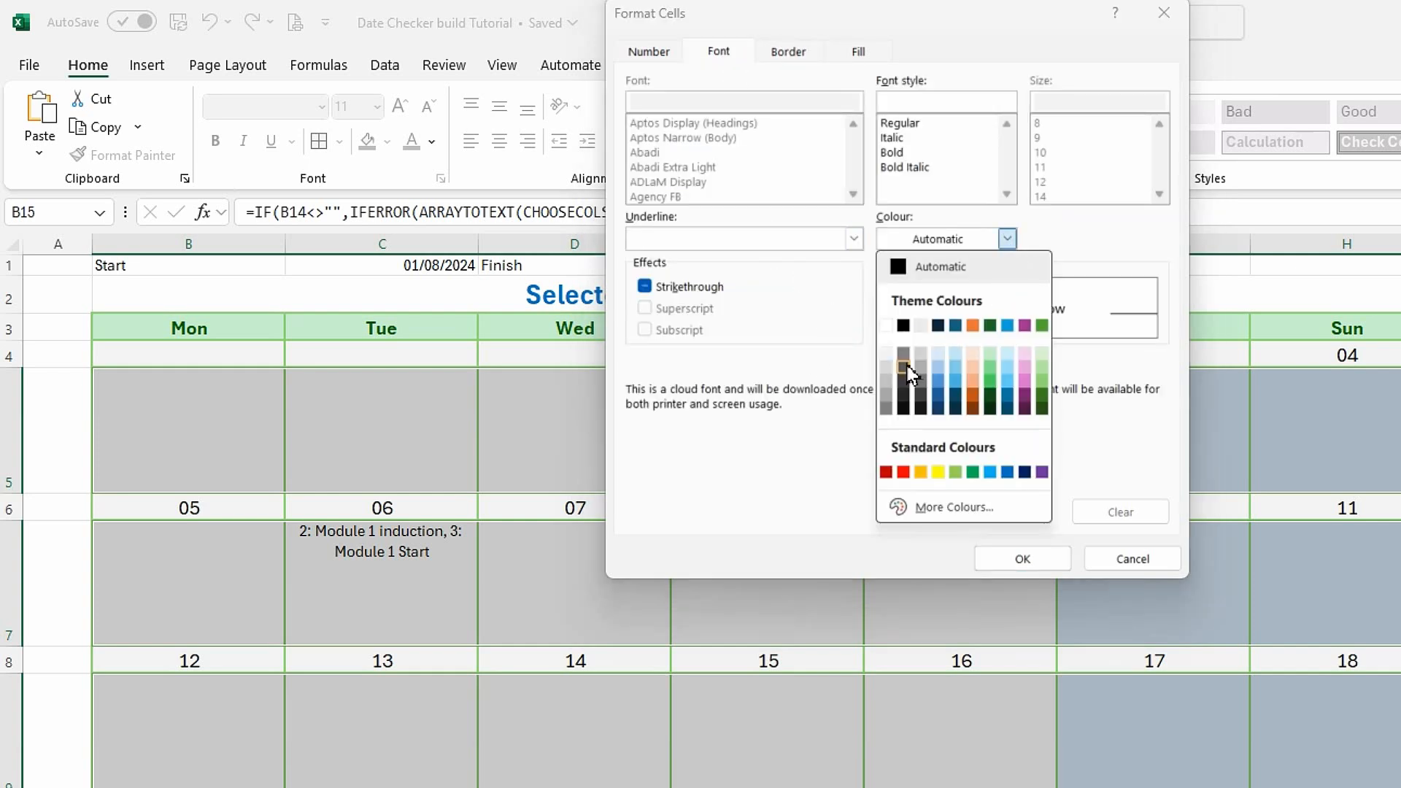
pyautogui.click(904, 327)
pyautogui.click(1007, 560)
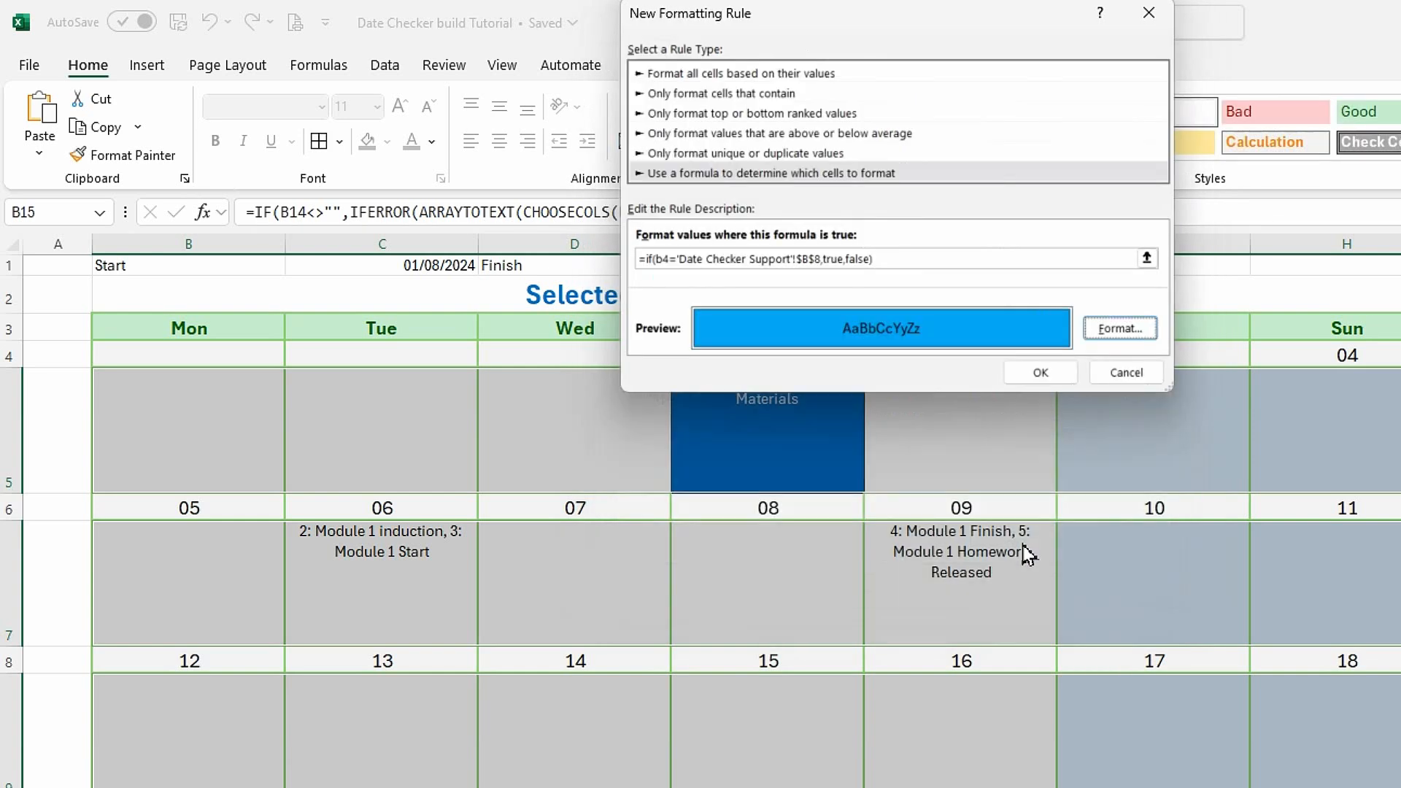
pyautogui.click(1038, 372)
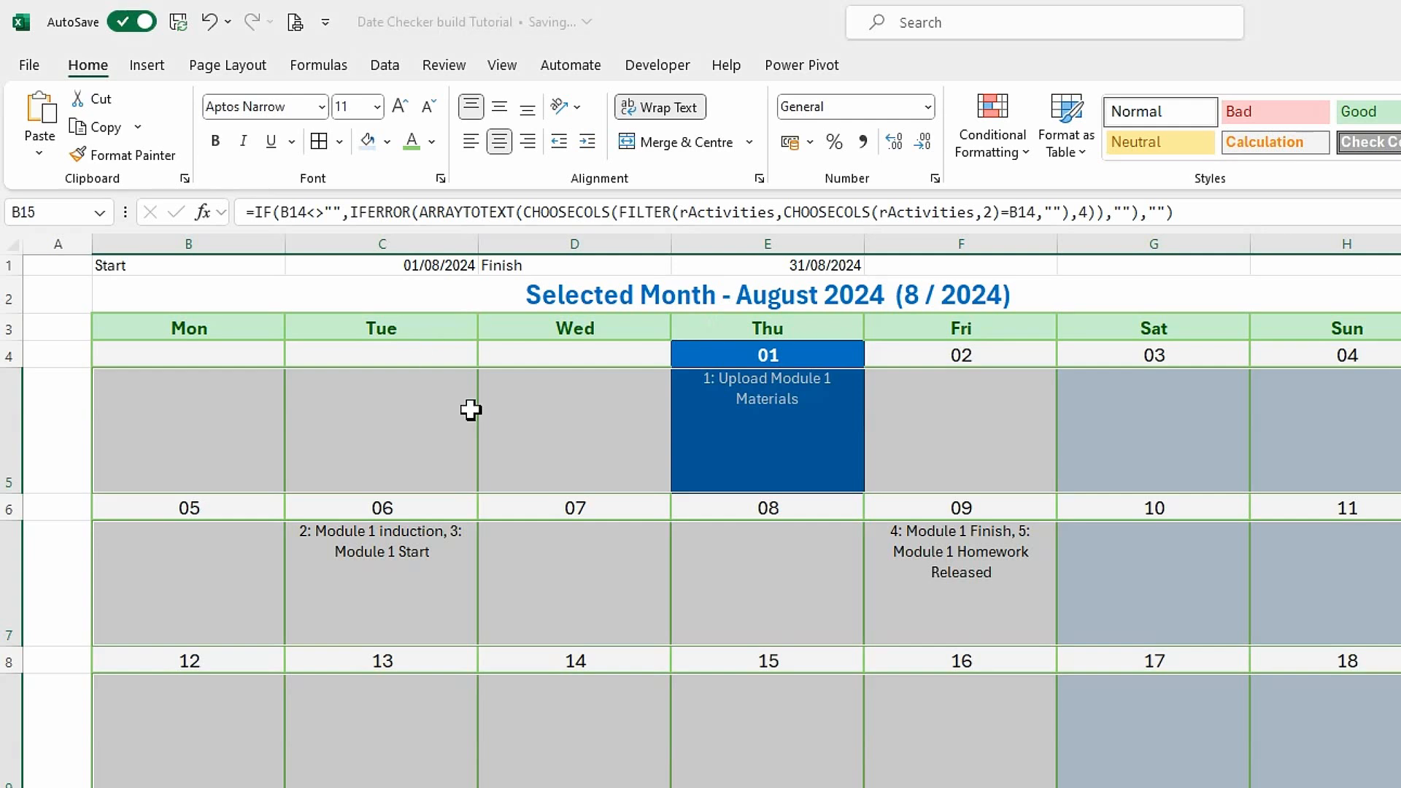
# Edit the activity rows' adjustment-date rule formula to =IF(B4='Date Checker Support'!$B$8,TRUE,FALSE) and apply it.
pyautogui.click(1029, 169)
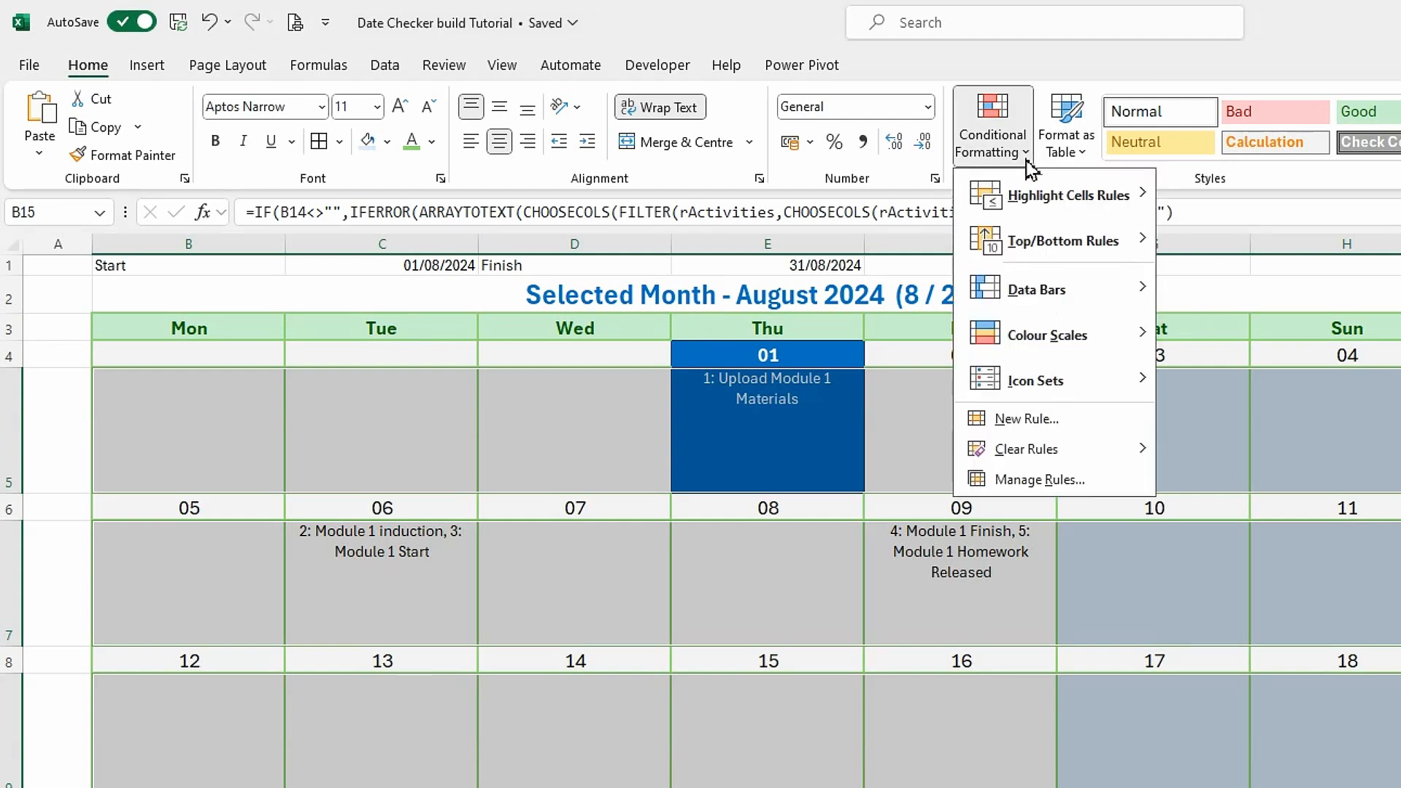
pyautogui.click(1048, 480)
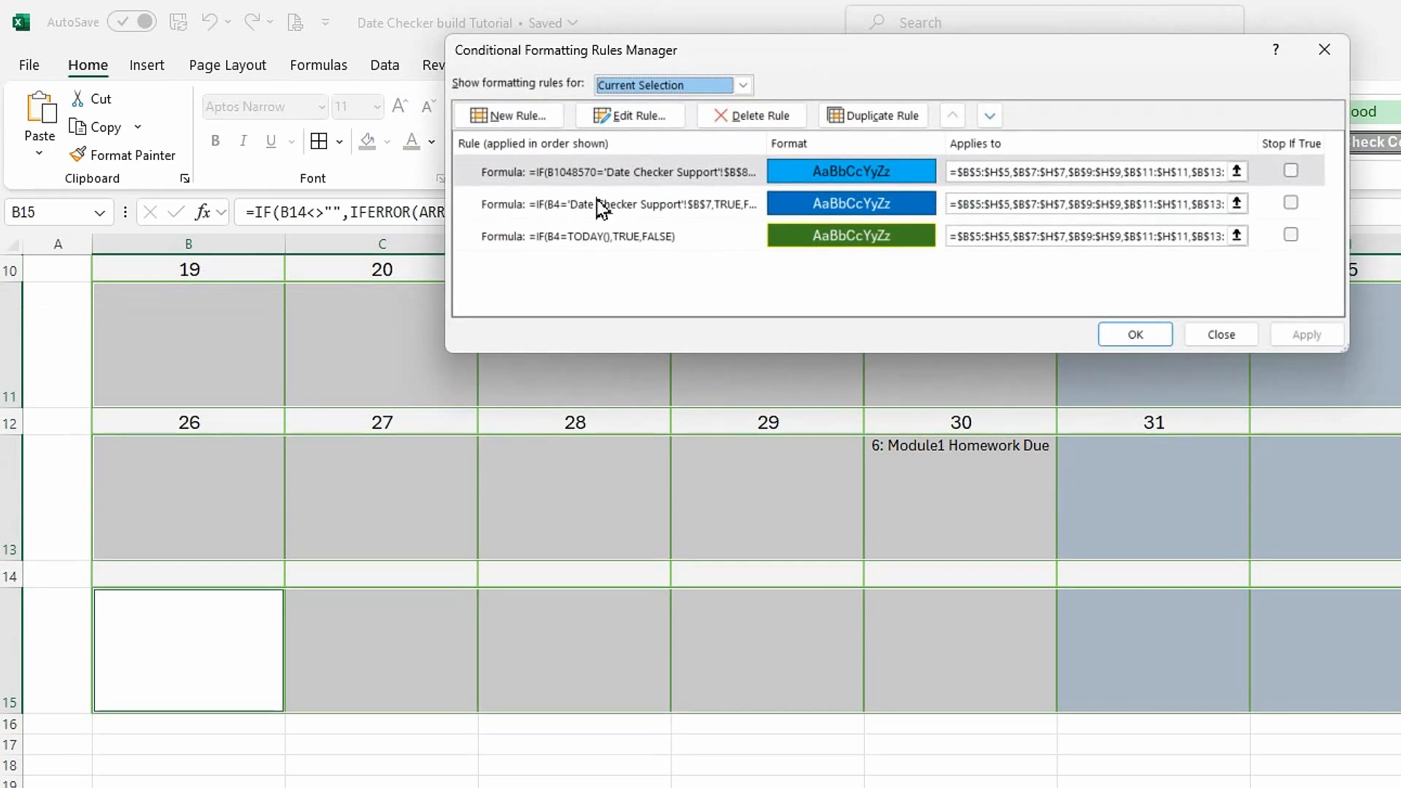
pyautogui.click(566, 172)
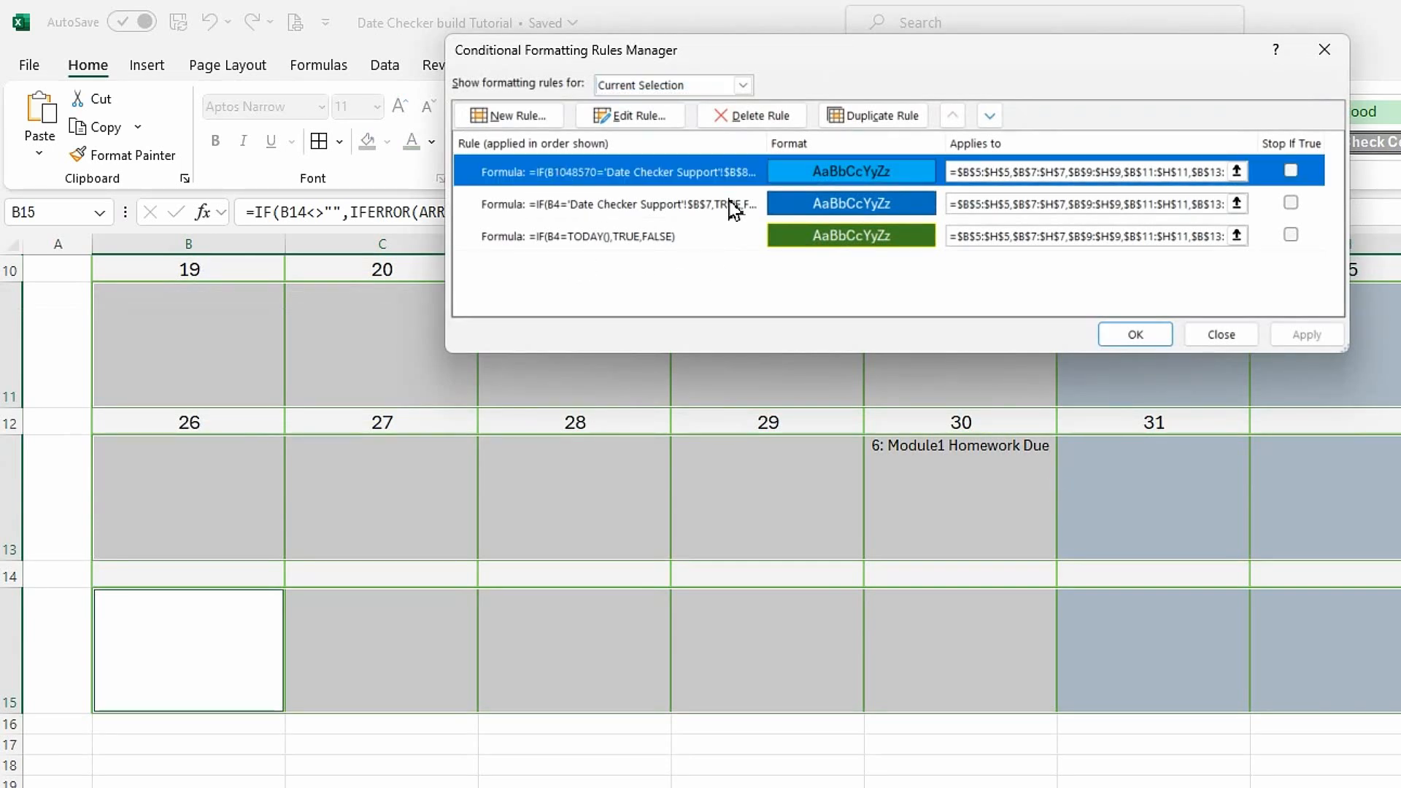
pyautogui.click(639, 116)
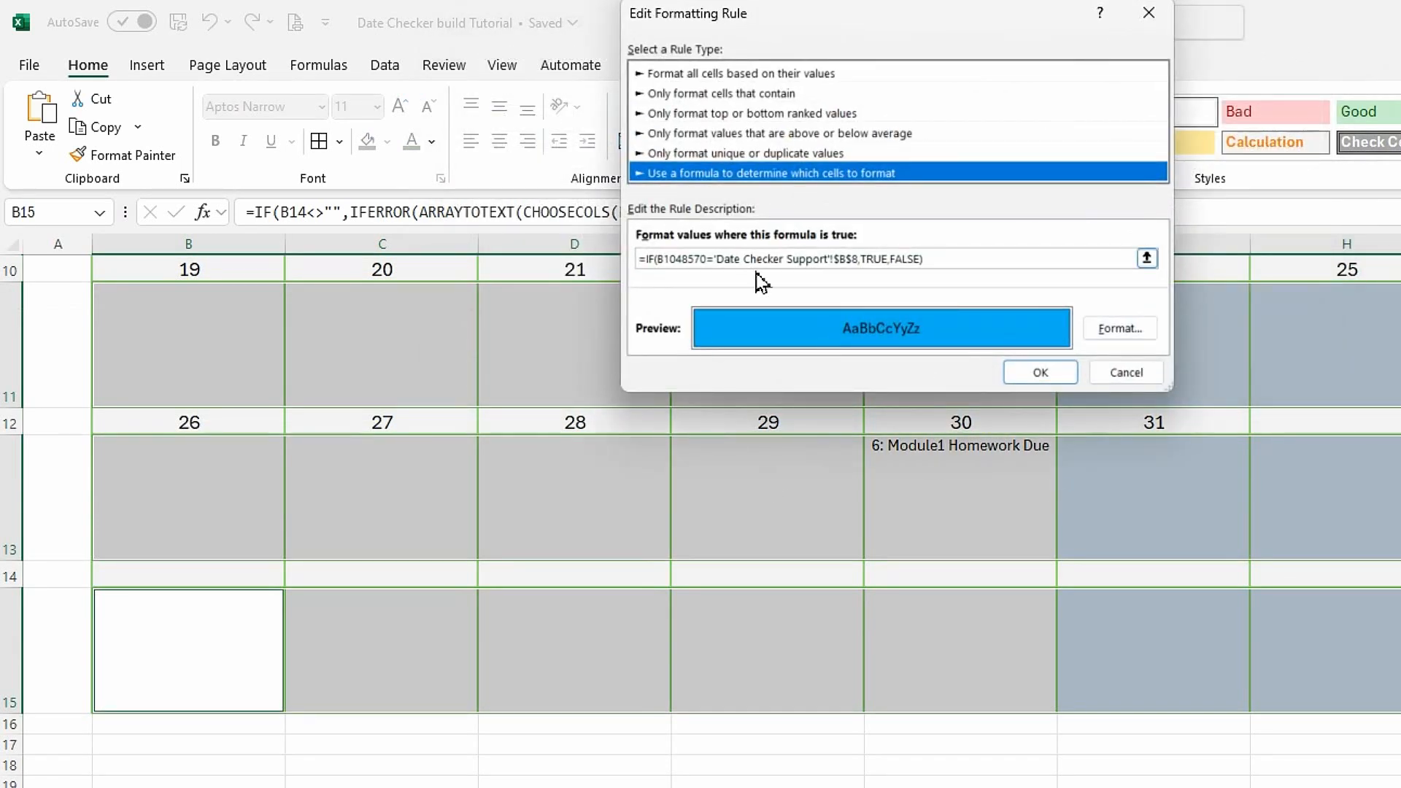
pyautogui.moveTo(709, 259); pyautogui.dragTo(664, 259)
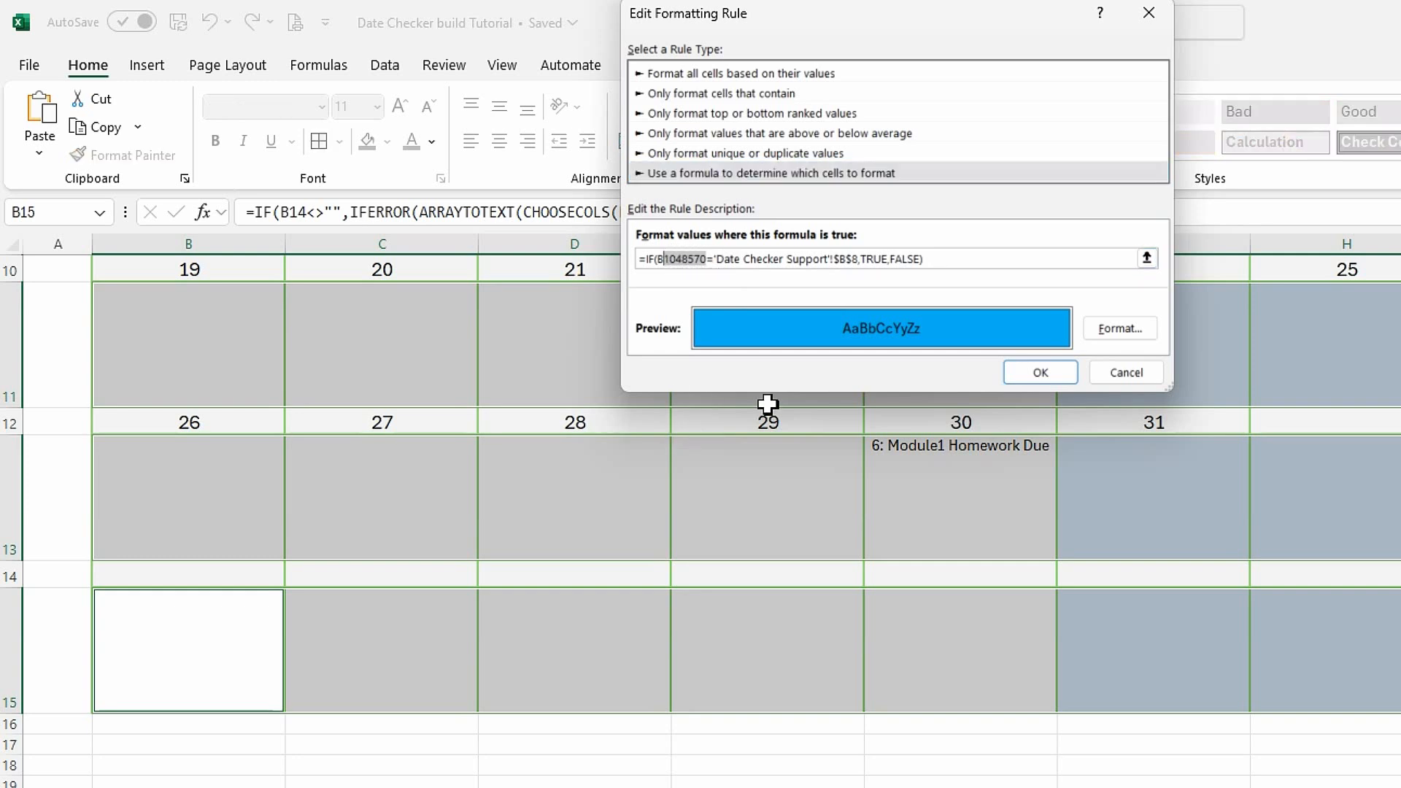
pyautogui.write('4')
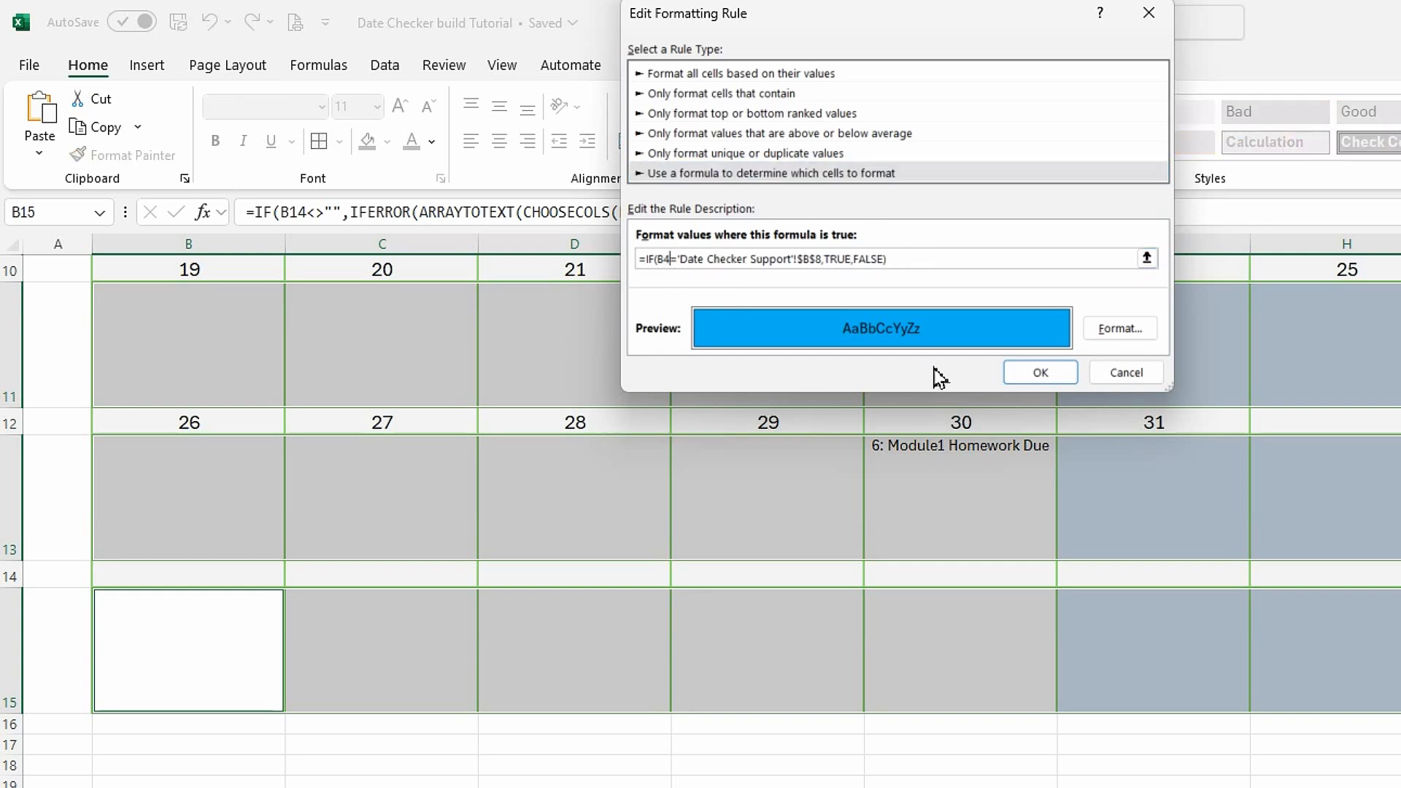
pyautogui.click(1040, 372)
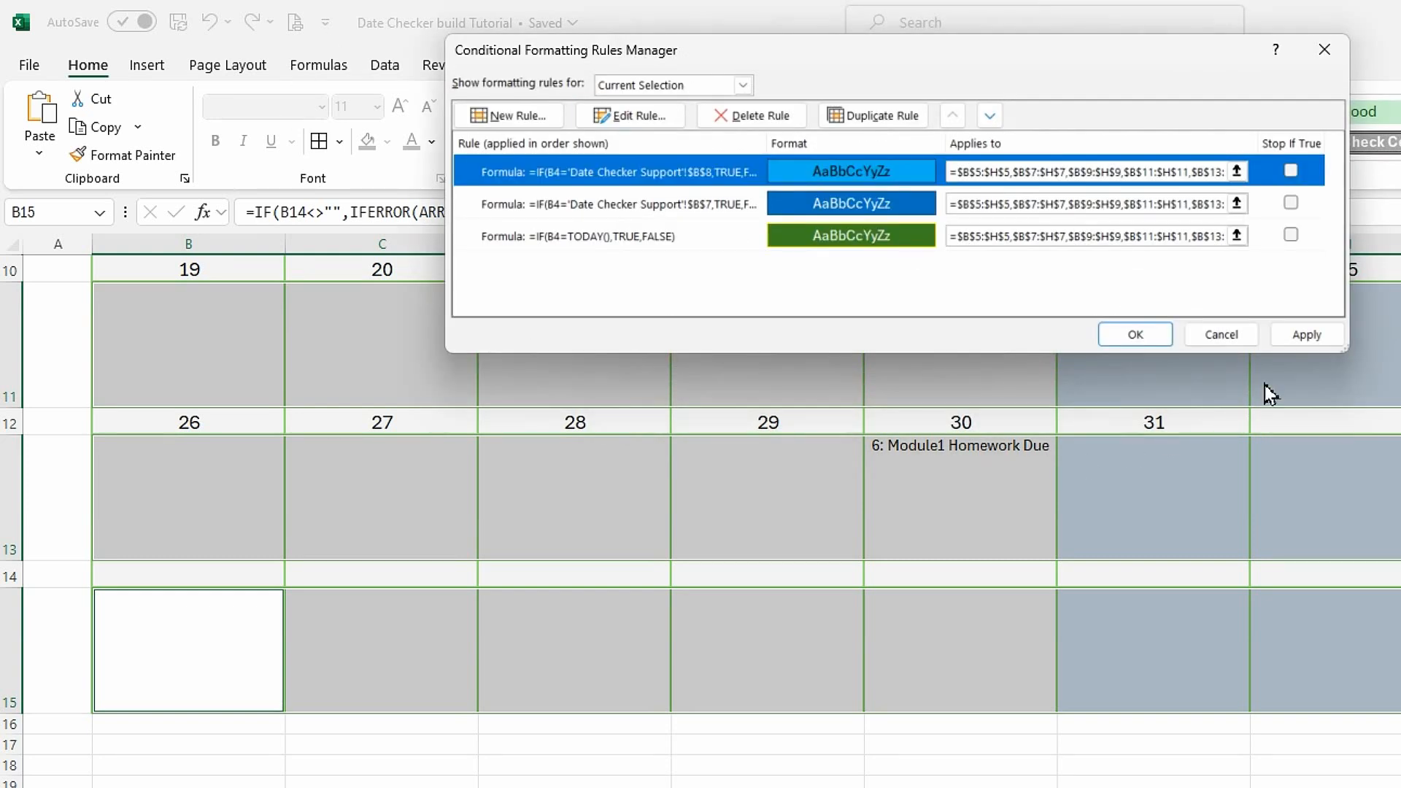
pyautogui.click(1306, 335)
pyautogui.click(1143, 341)
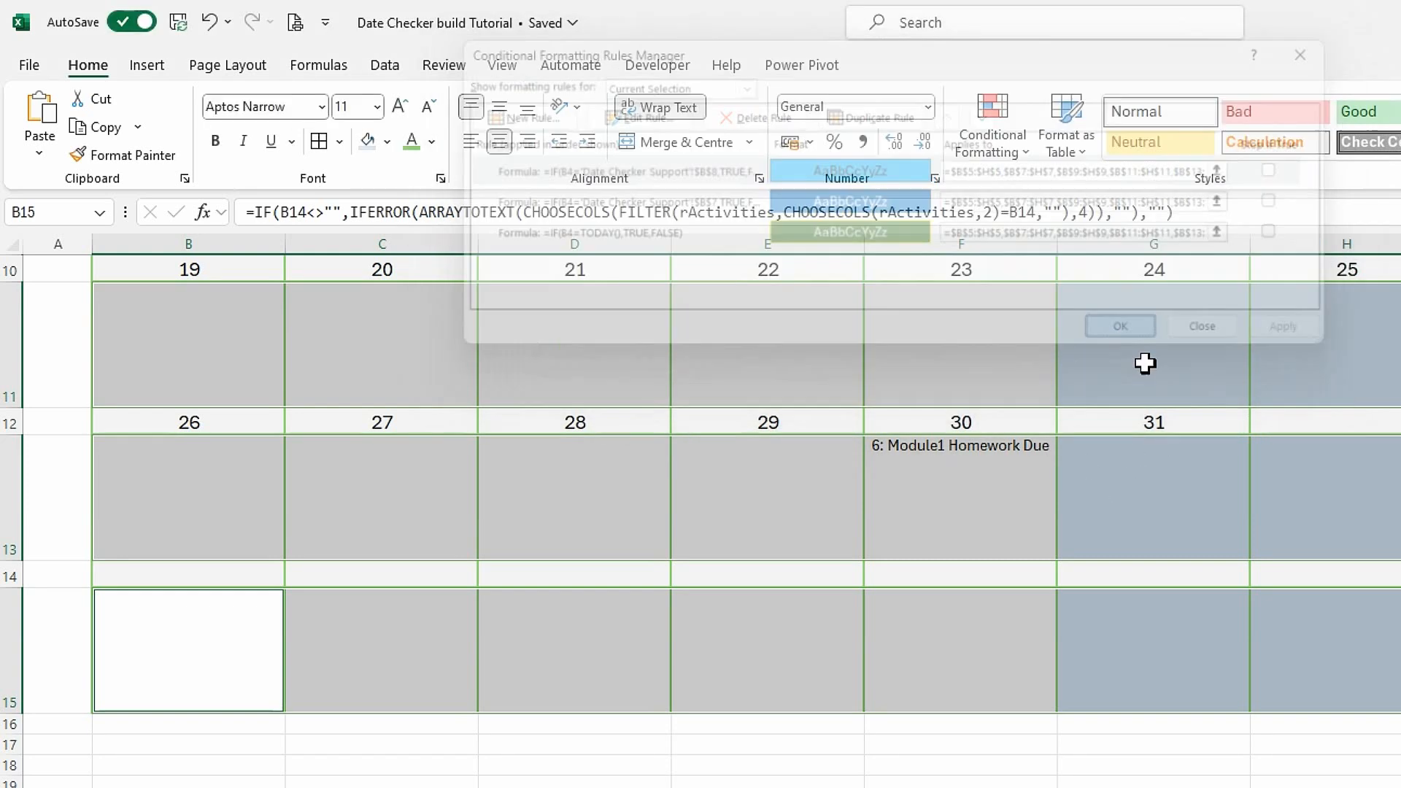
# Deselect the activity rows and hide the gridlines on the Date Checker Selected Month sheet.
pyautogui.click(808, 682)
pyautogui.scroll(5, 808, 682)
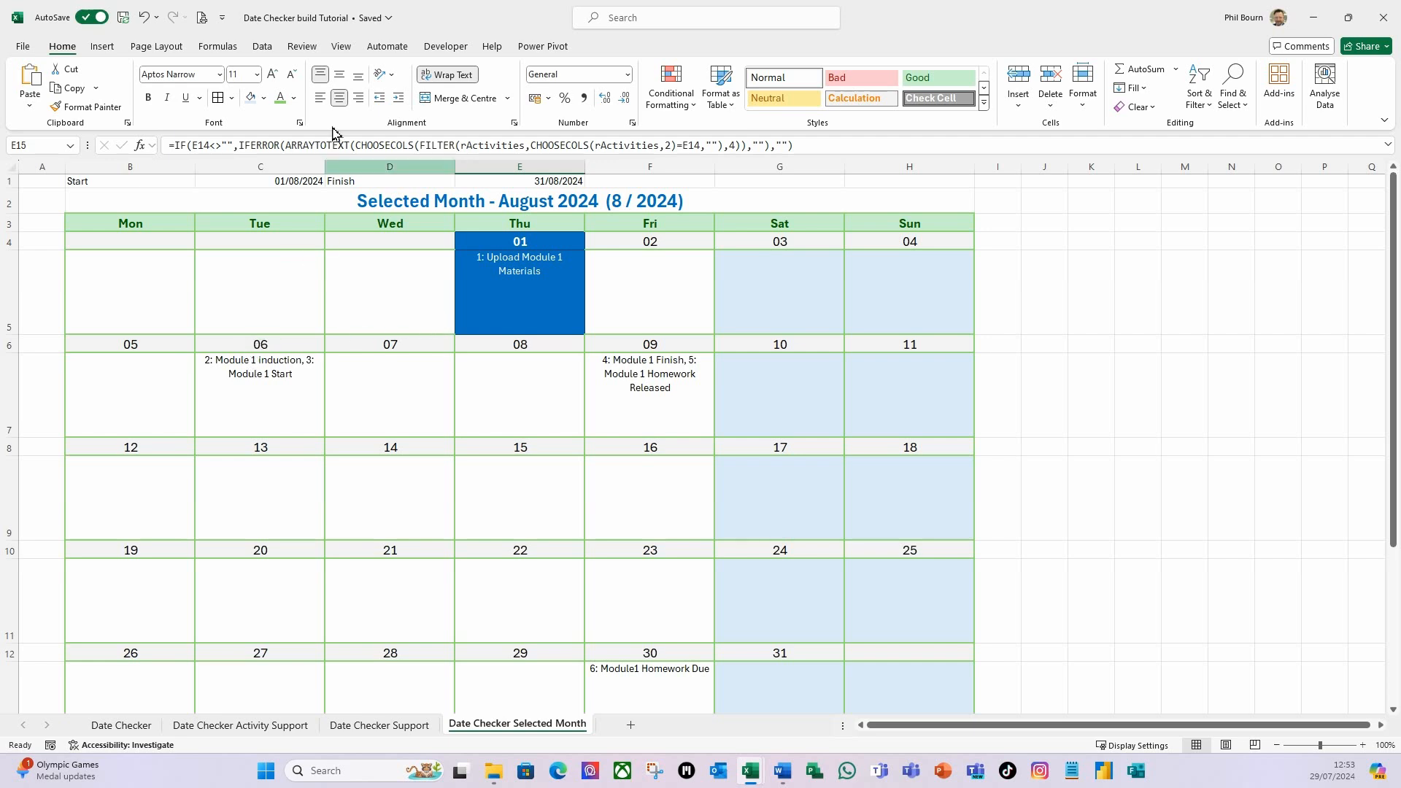
pyautogui.click(343, 49)
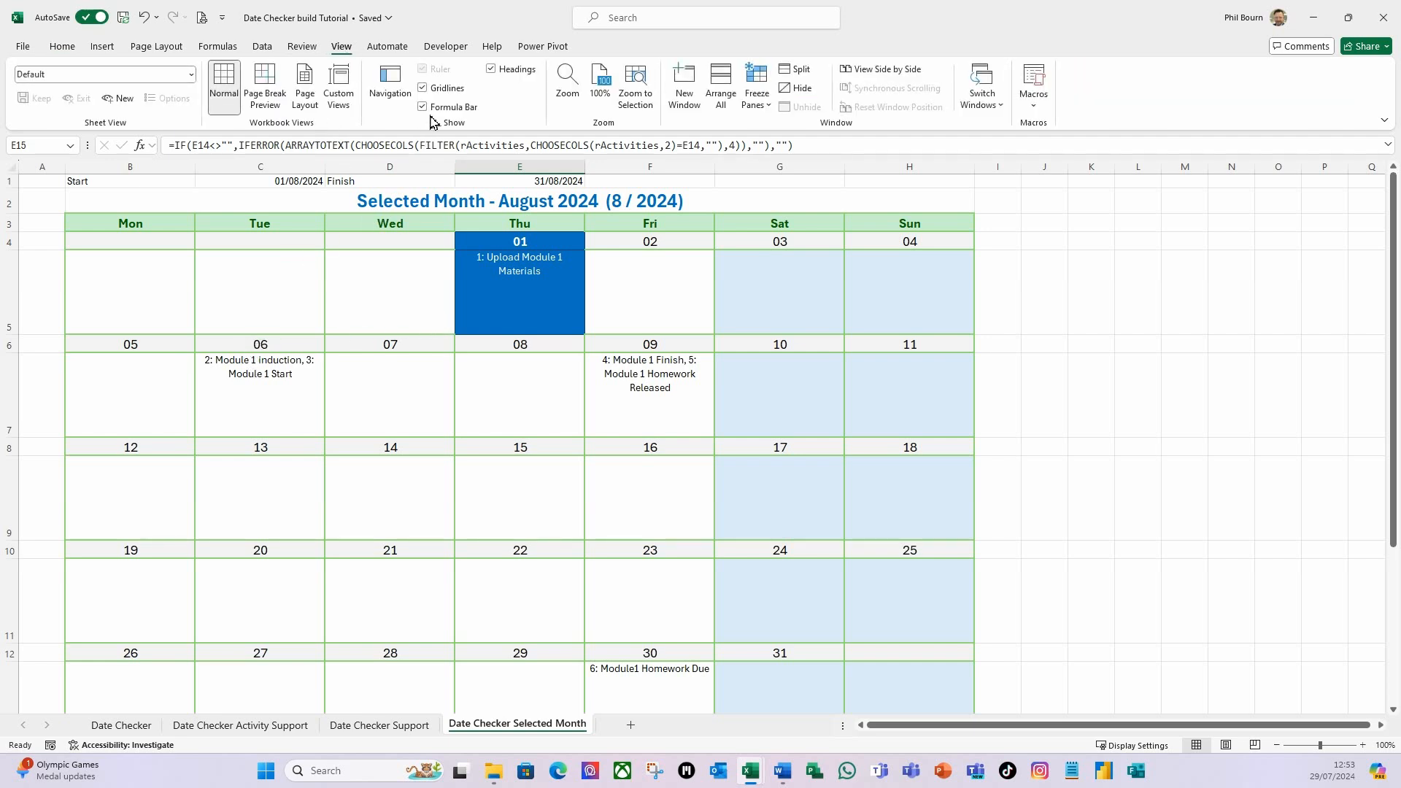
pyautogui.click(423, 89)
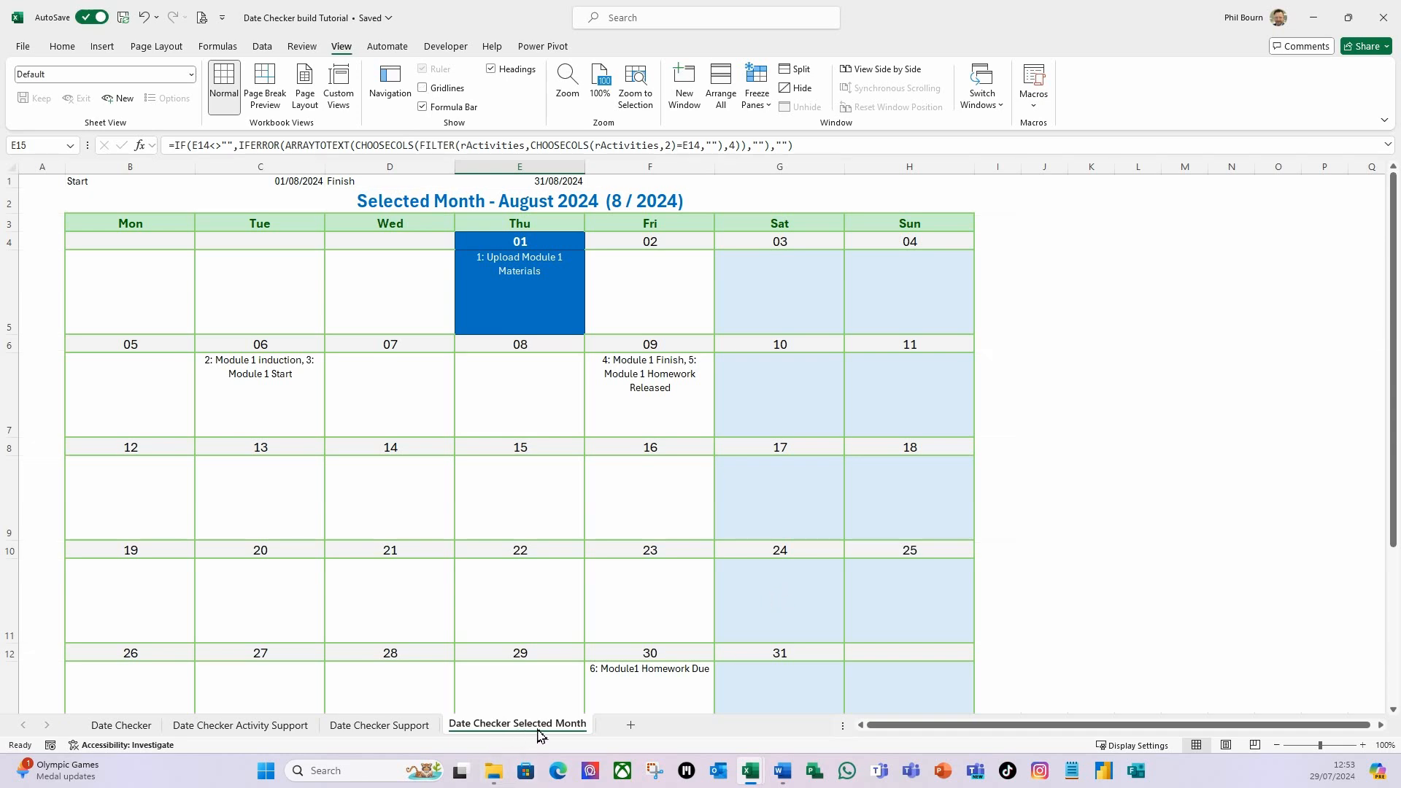
# Create a copy of the Date Checker Selected Month sheet and place it before the original in the same workbook.
pyautogui.rightClick(490, 735)
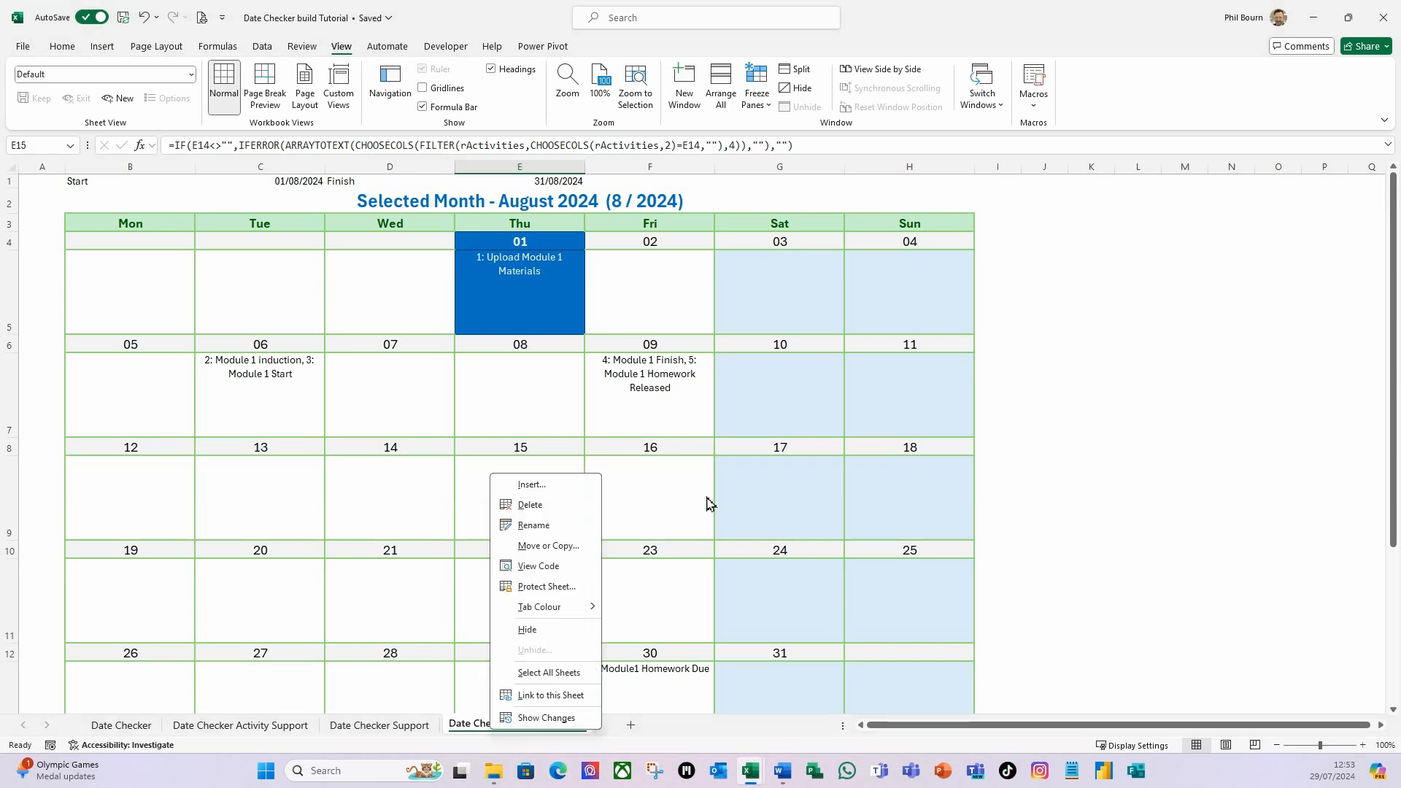
pyautogui.click(552, 554)
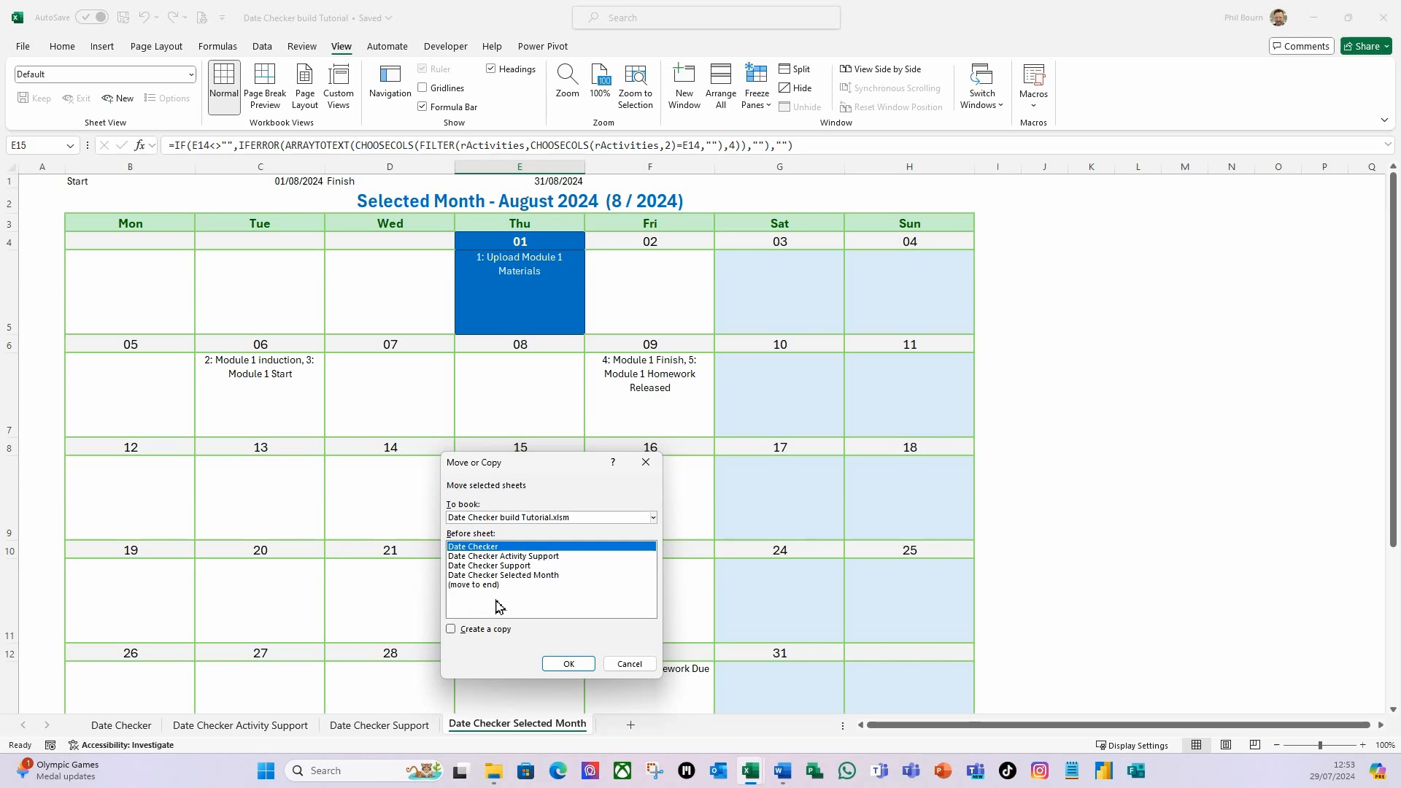
pyautogui.click(541, 576)
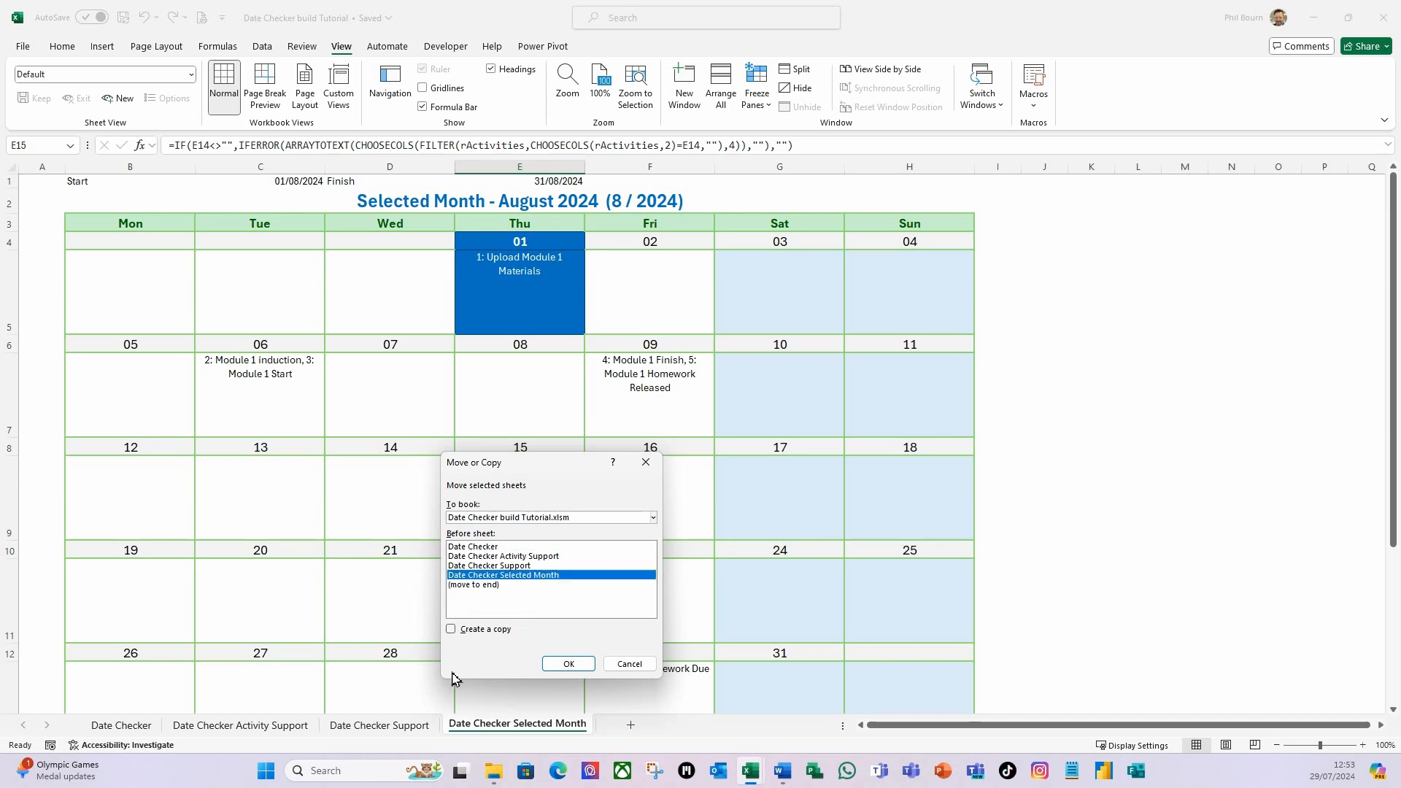
pyautogui.click(451, 630)
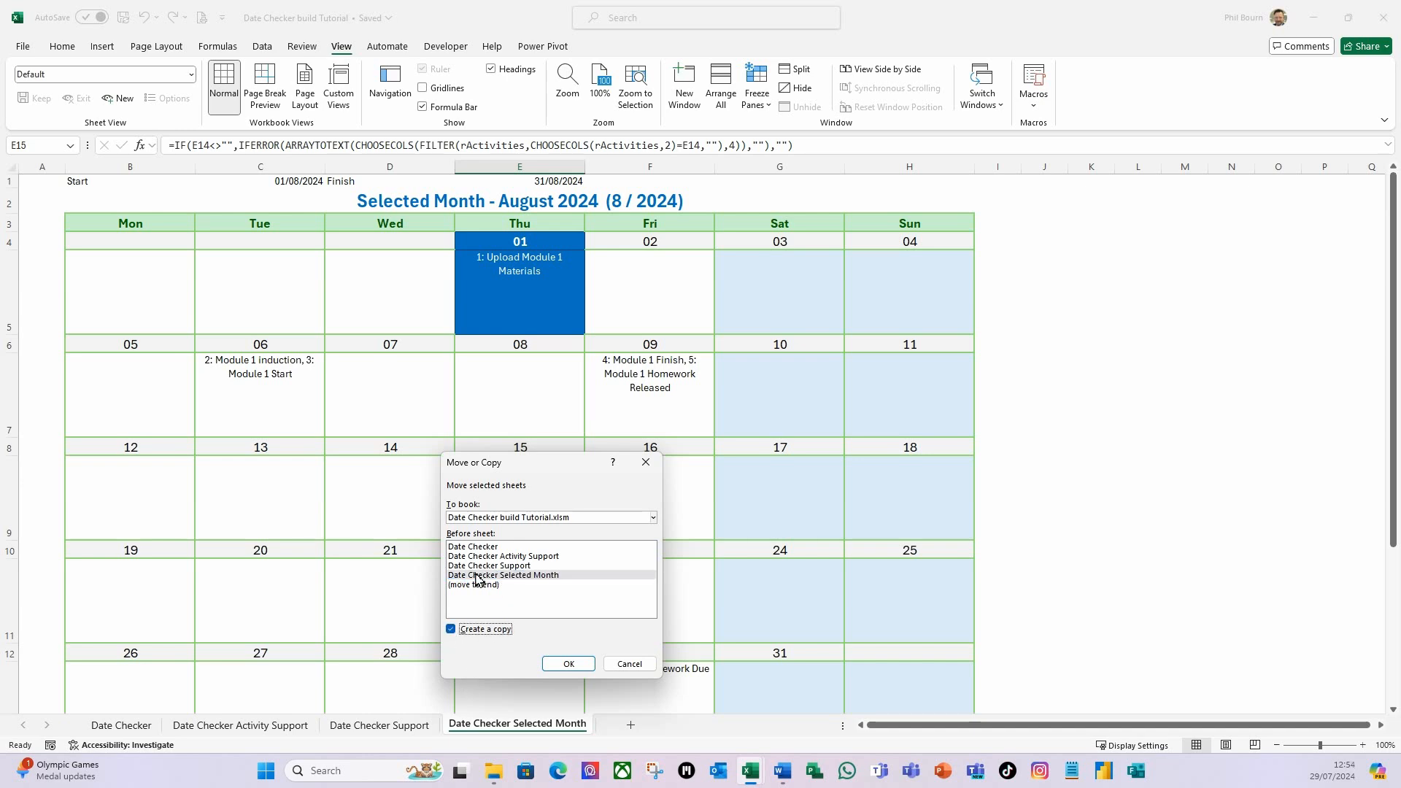
pyautogui.click(570, 665)
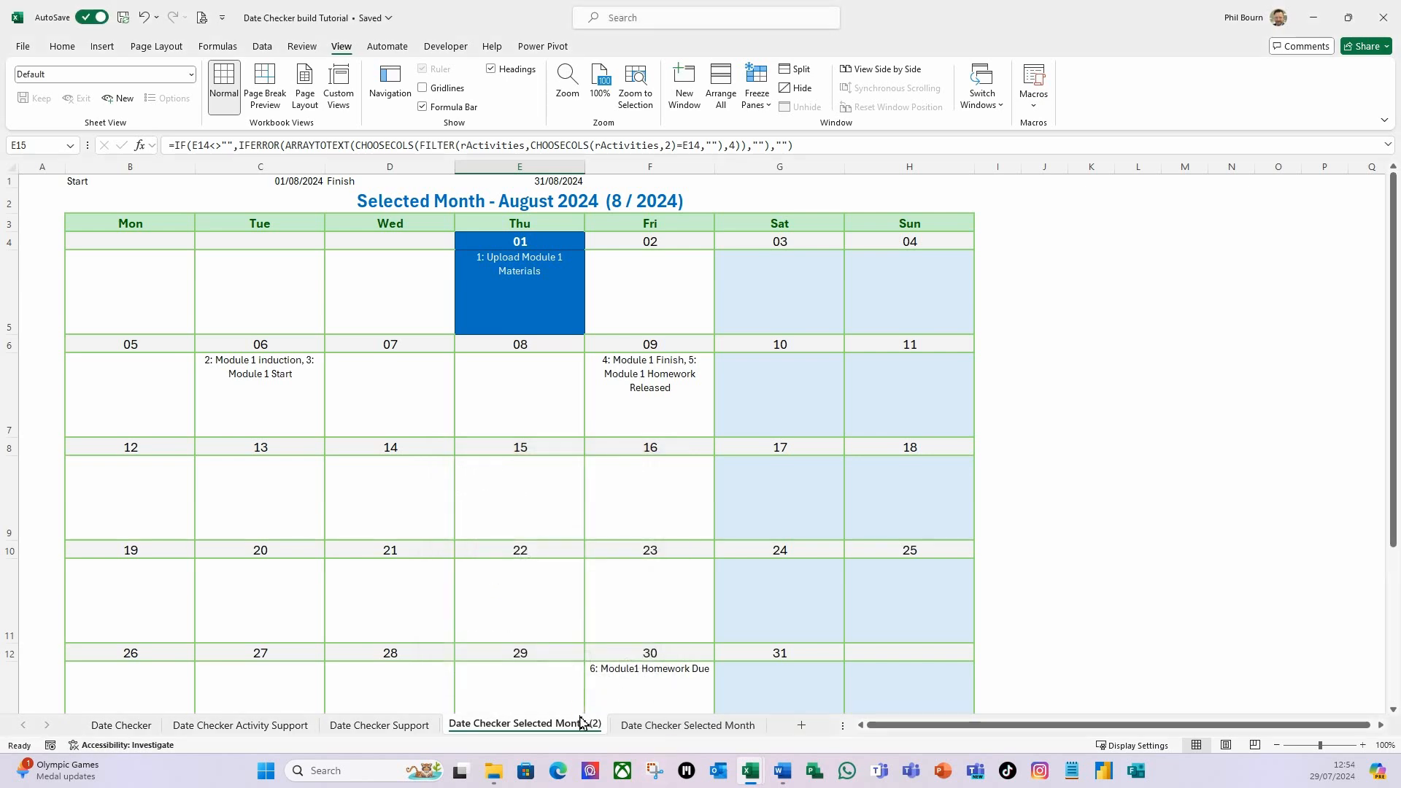
# Rename the copied sheet as Date Checker Previous Month.
pyautogui.rightClick(535, 728)
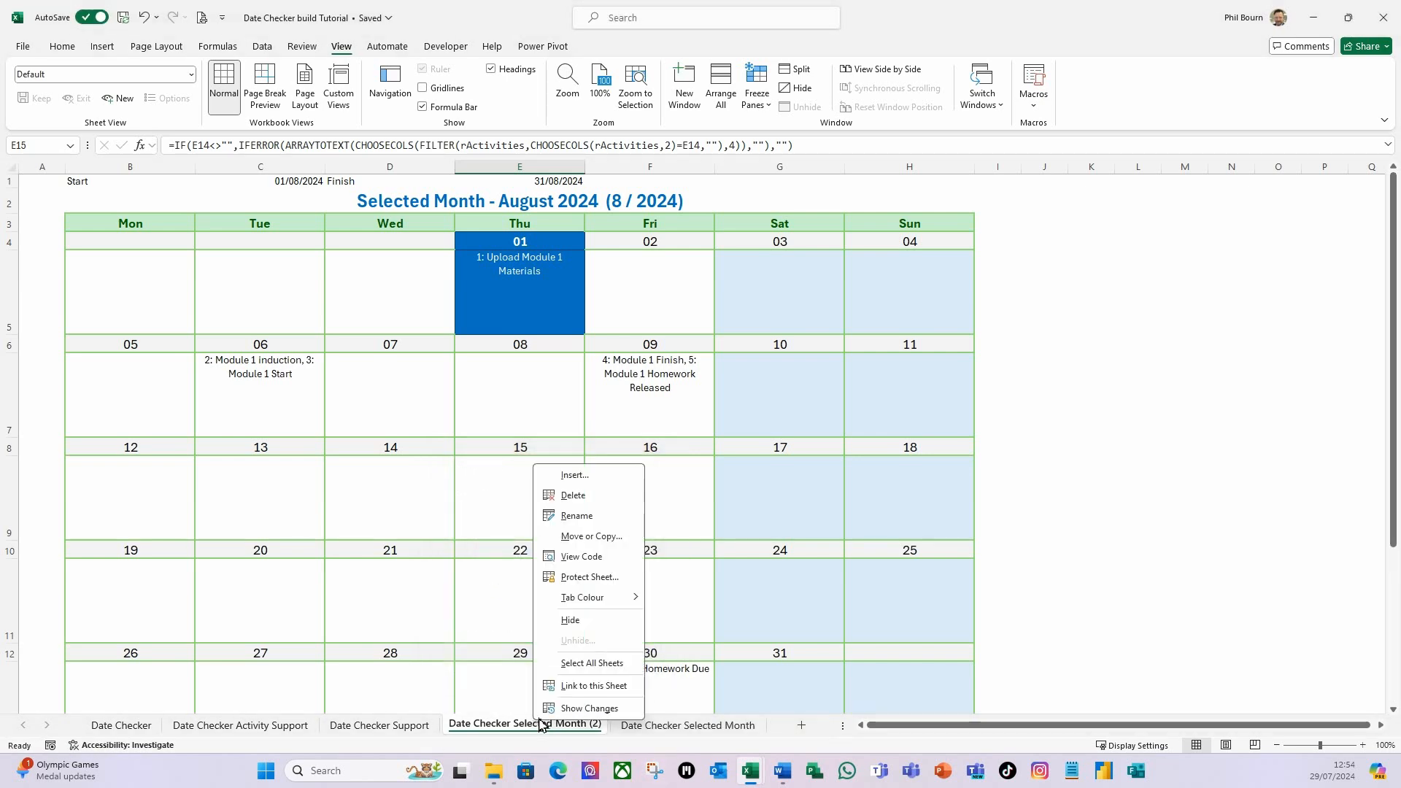
pyautogui.click(594, 524)
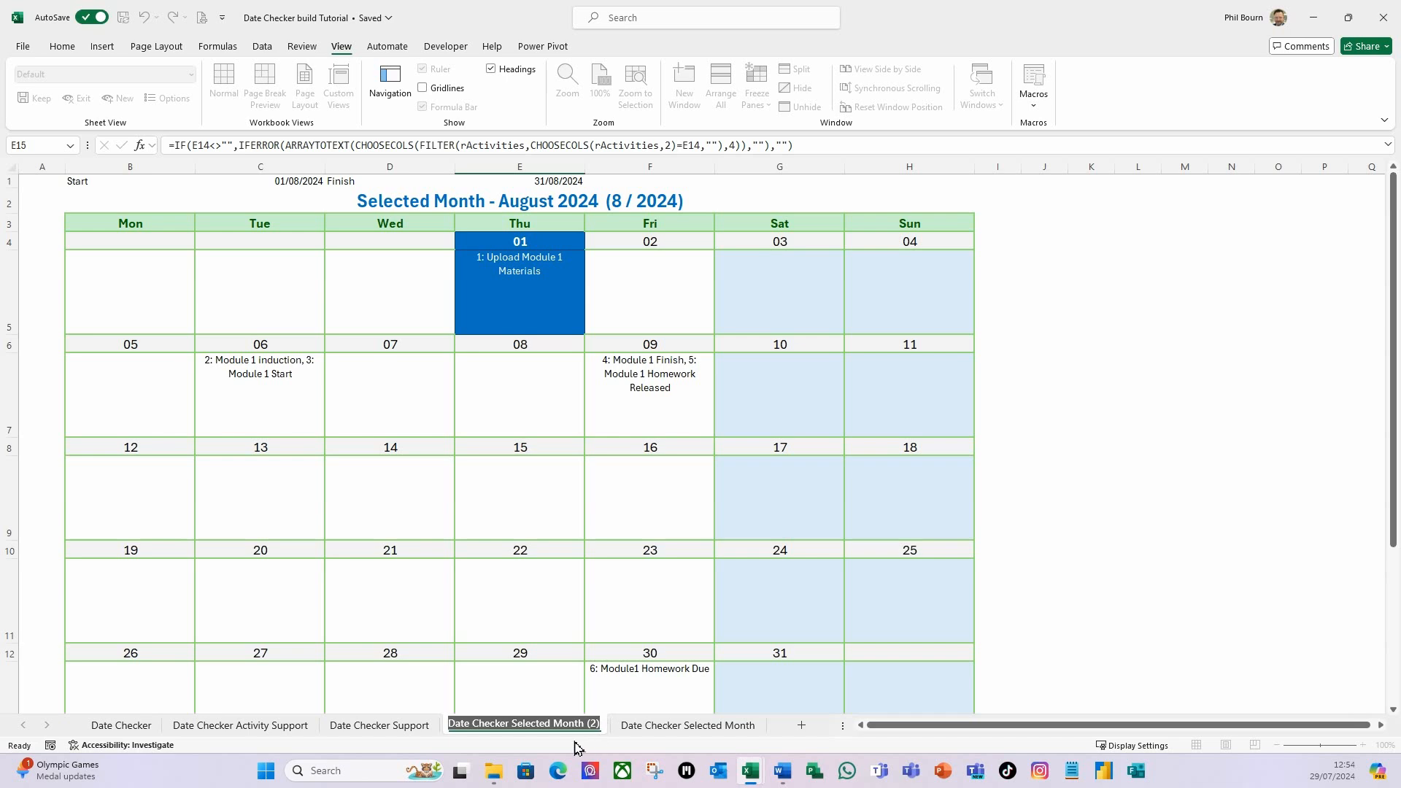
pyautogui.moveTo(556, 728); pyautogui.dragTo(511, 724)
pyautogui.write('Prev')
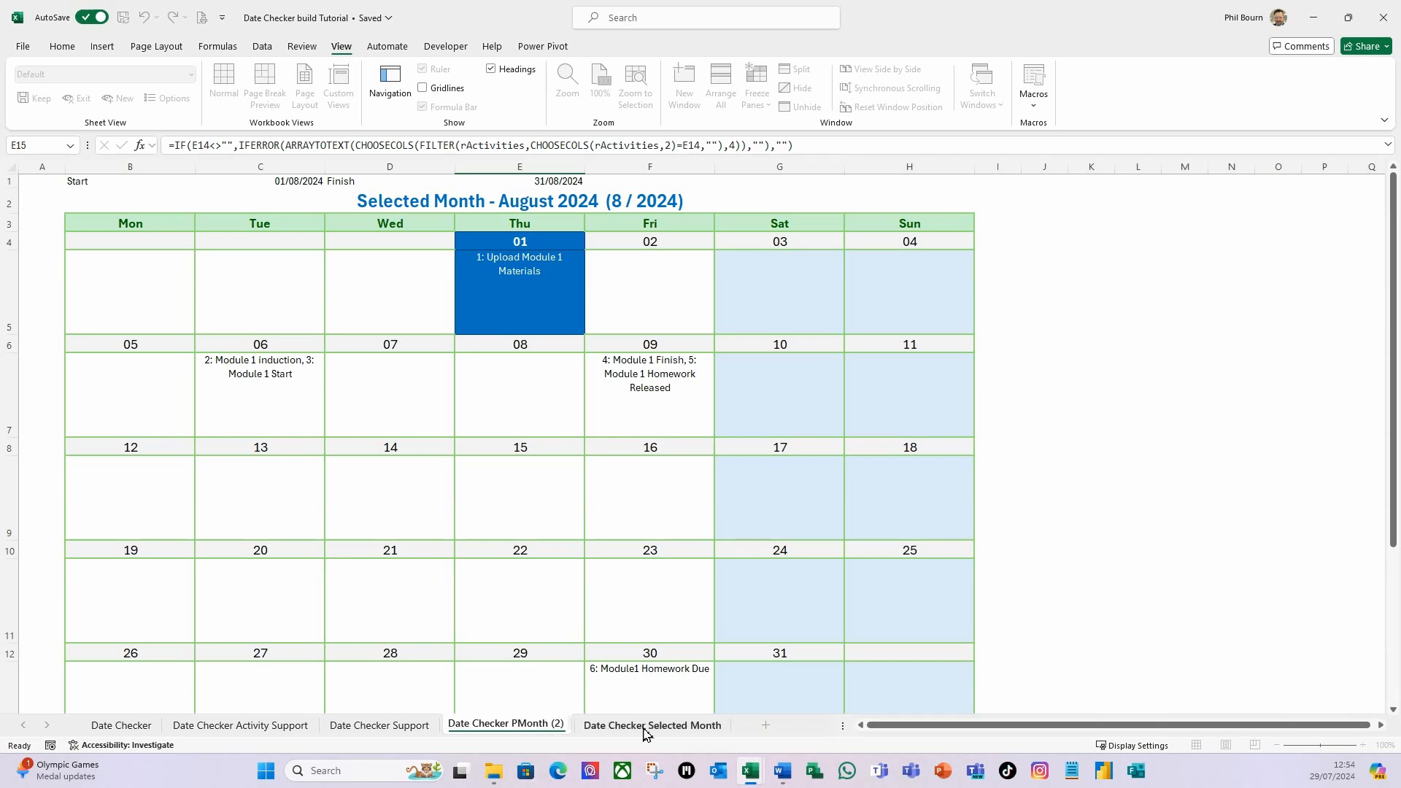
pyautogui.write('ious')
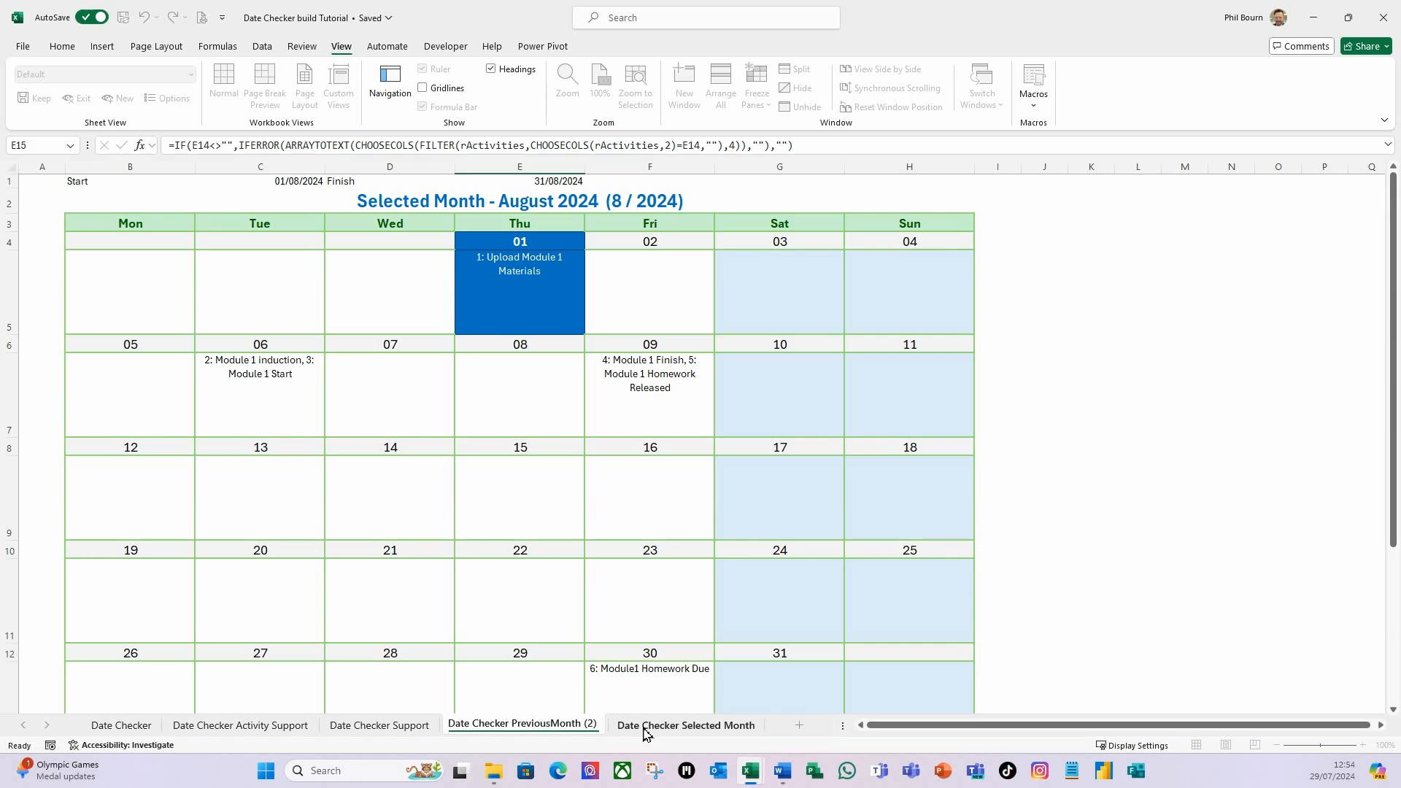
pyautogui.doubleClick(598, 726)
pyautogui.press('BackSpace')
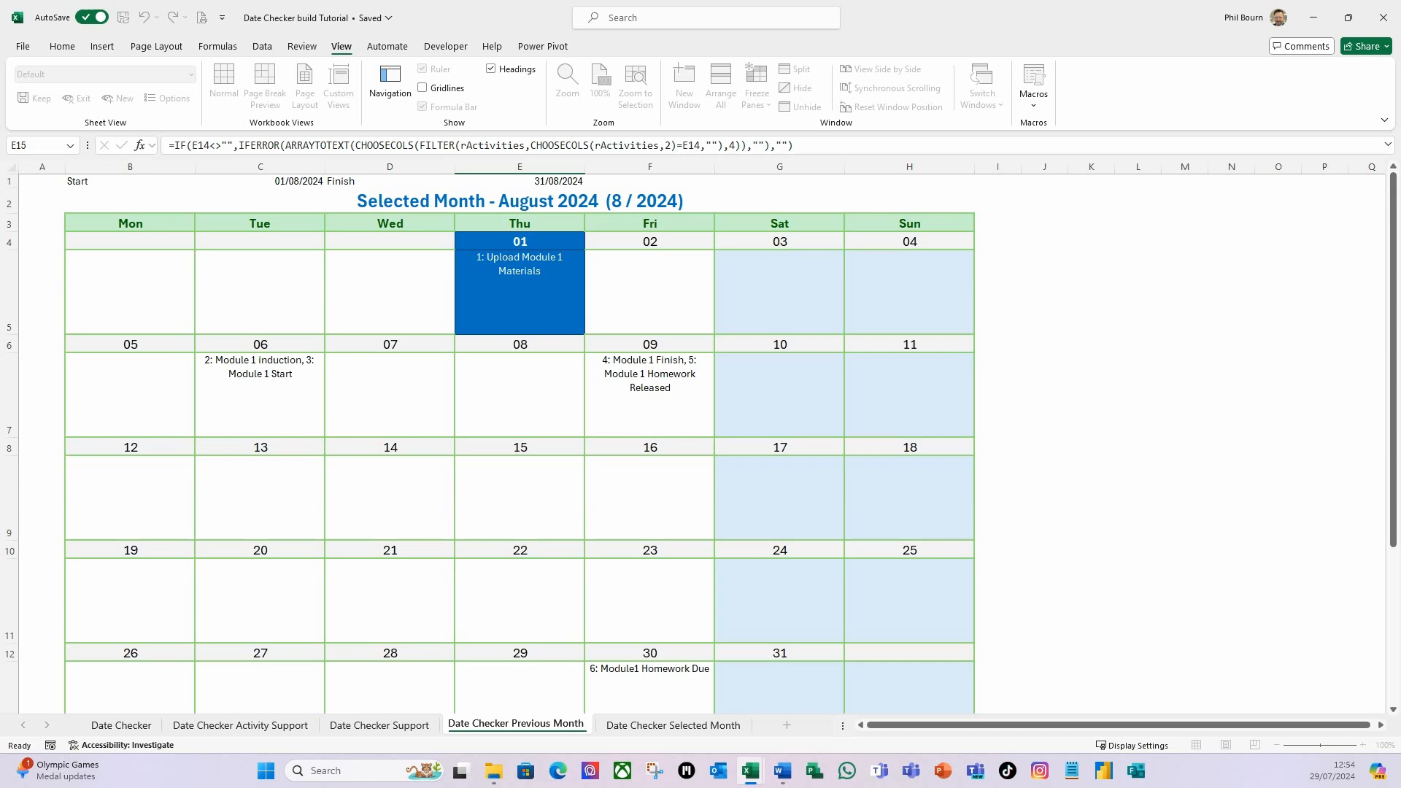
pyautogui.press('Return')
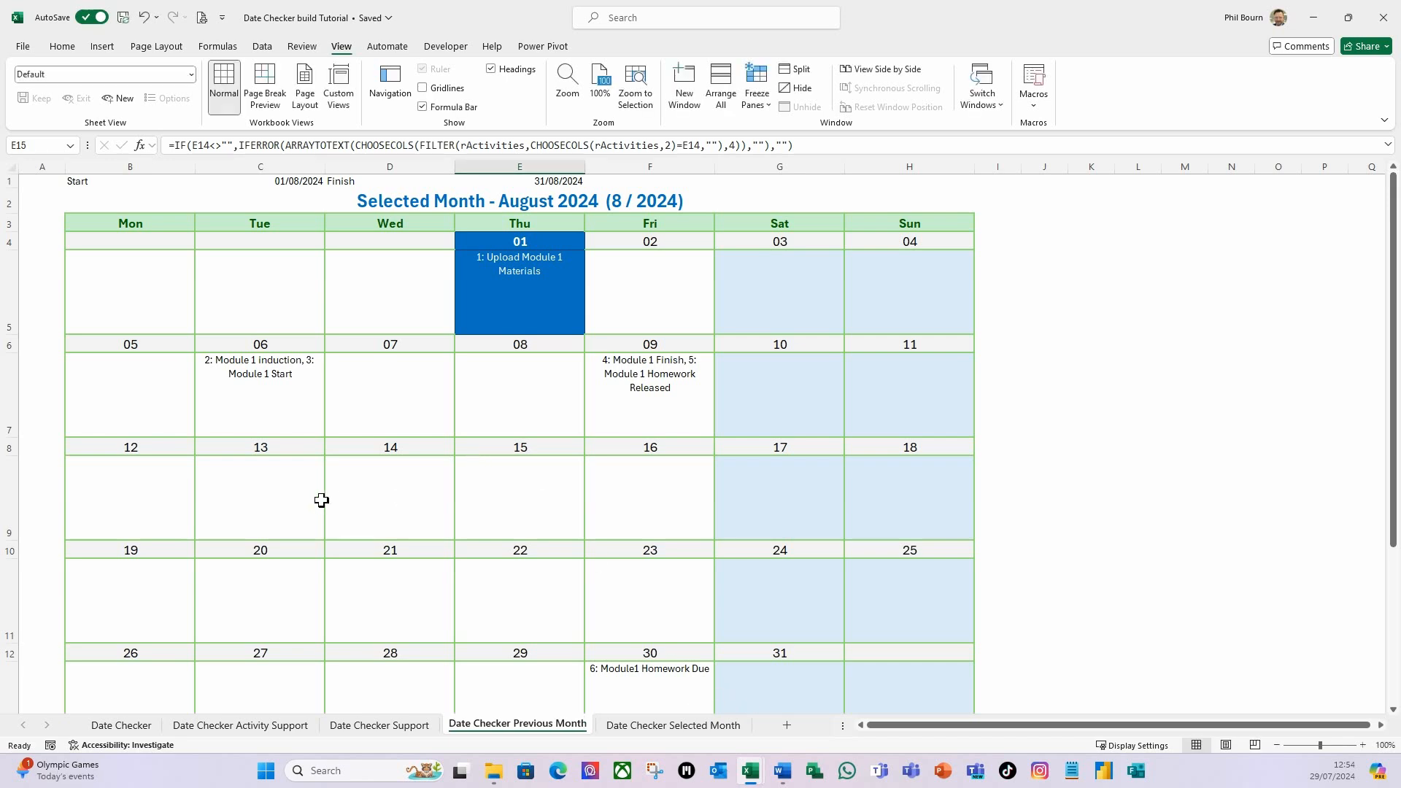
# Replace every $B reference with $C in the start date, finish date and title formulas in rows 1 and 2 of the Previous Month sheet.
pyautogui.click(292, 183)
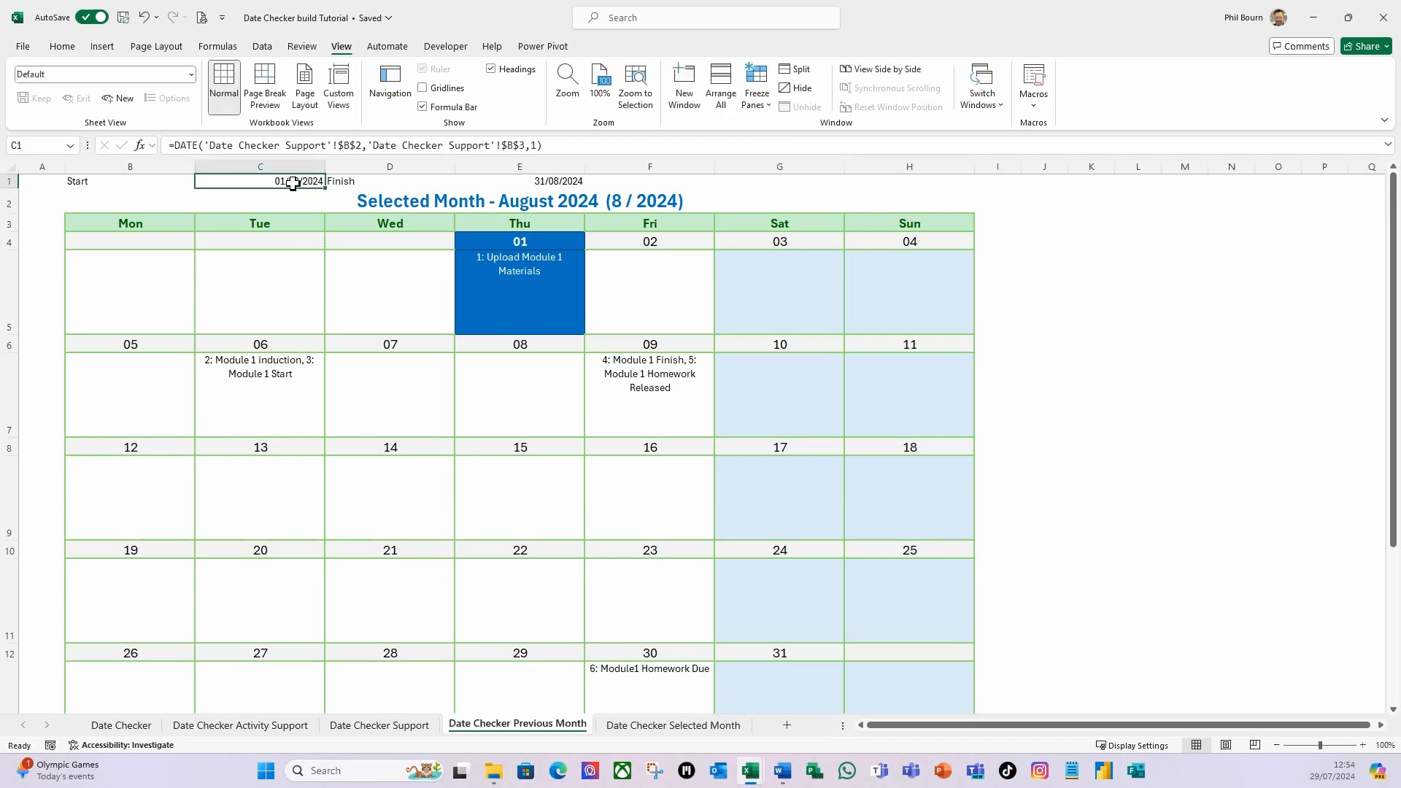
pyautogui.click(402, 728)
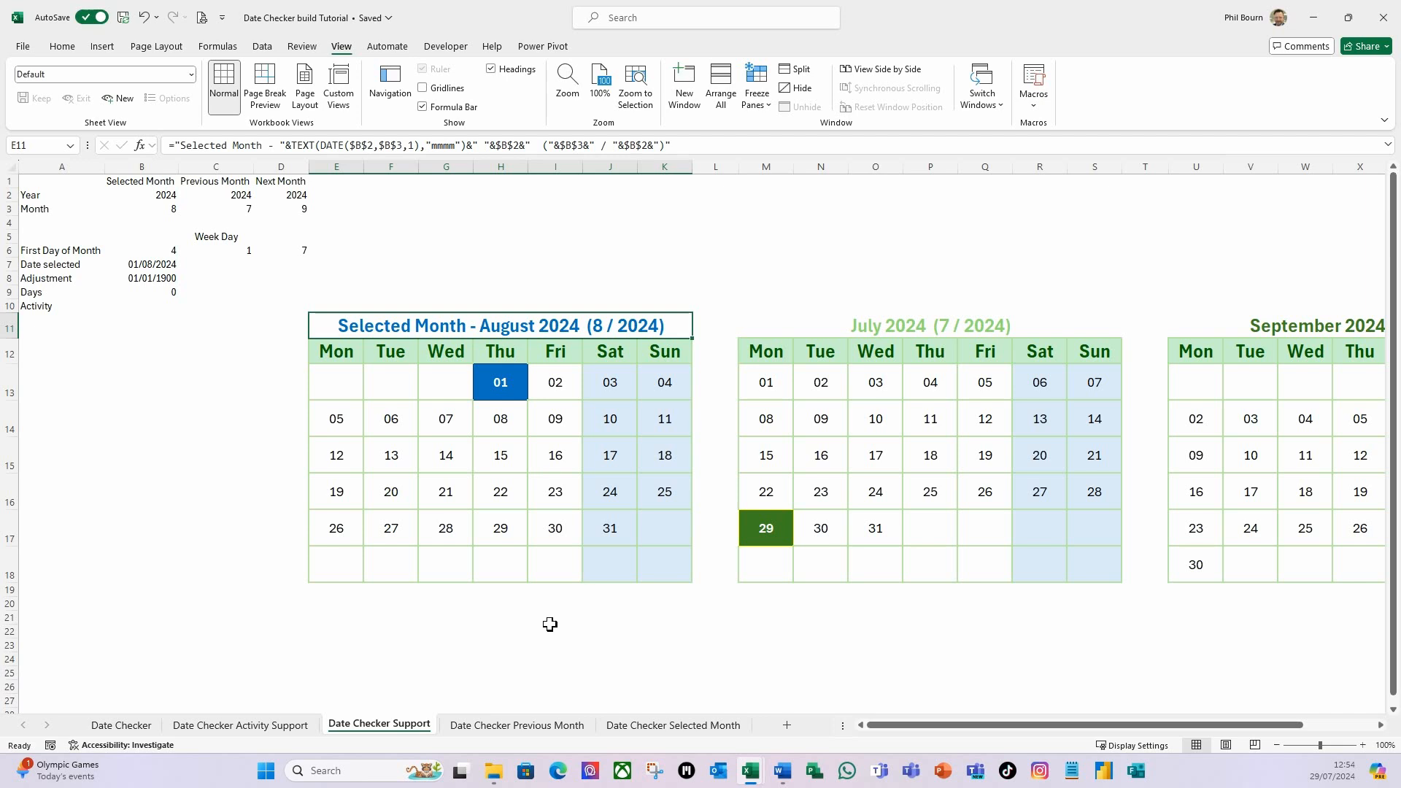
pyautogui.click(516, 725)
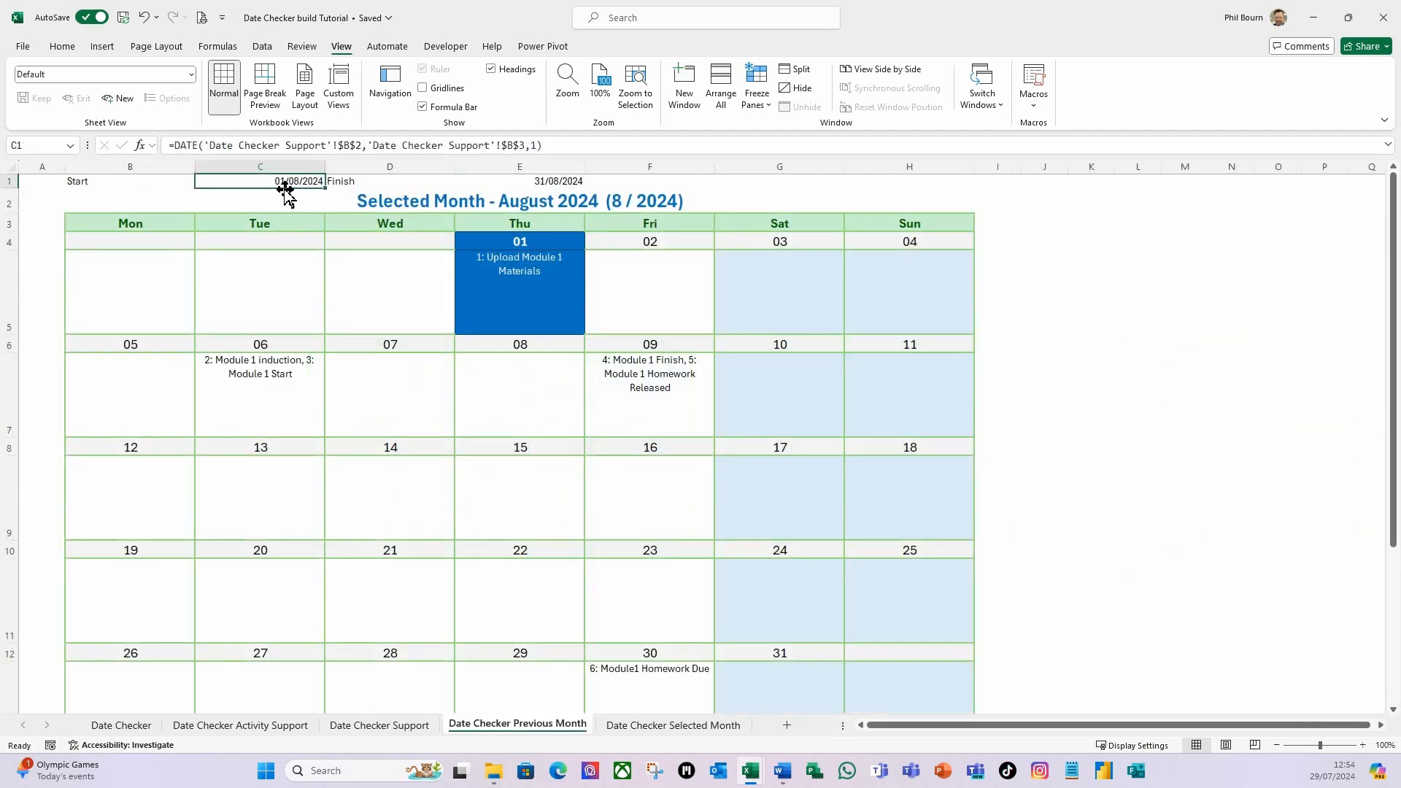
pyautogui.moveTo(282, 183); pyautogui.dragTo(297, 197)
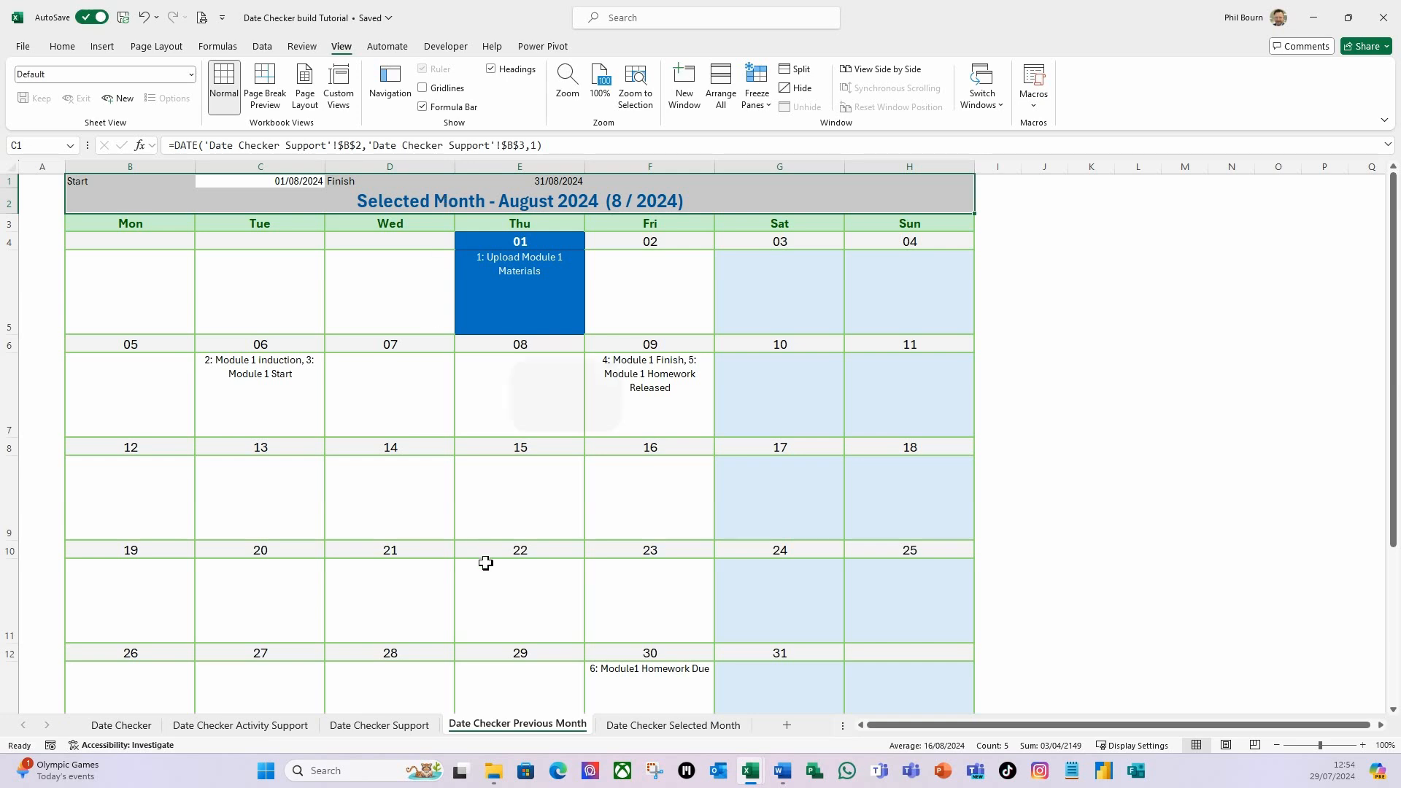
pyautogui.hotkey('ctrl', 'f')
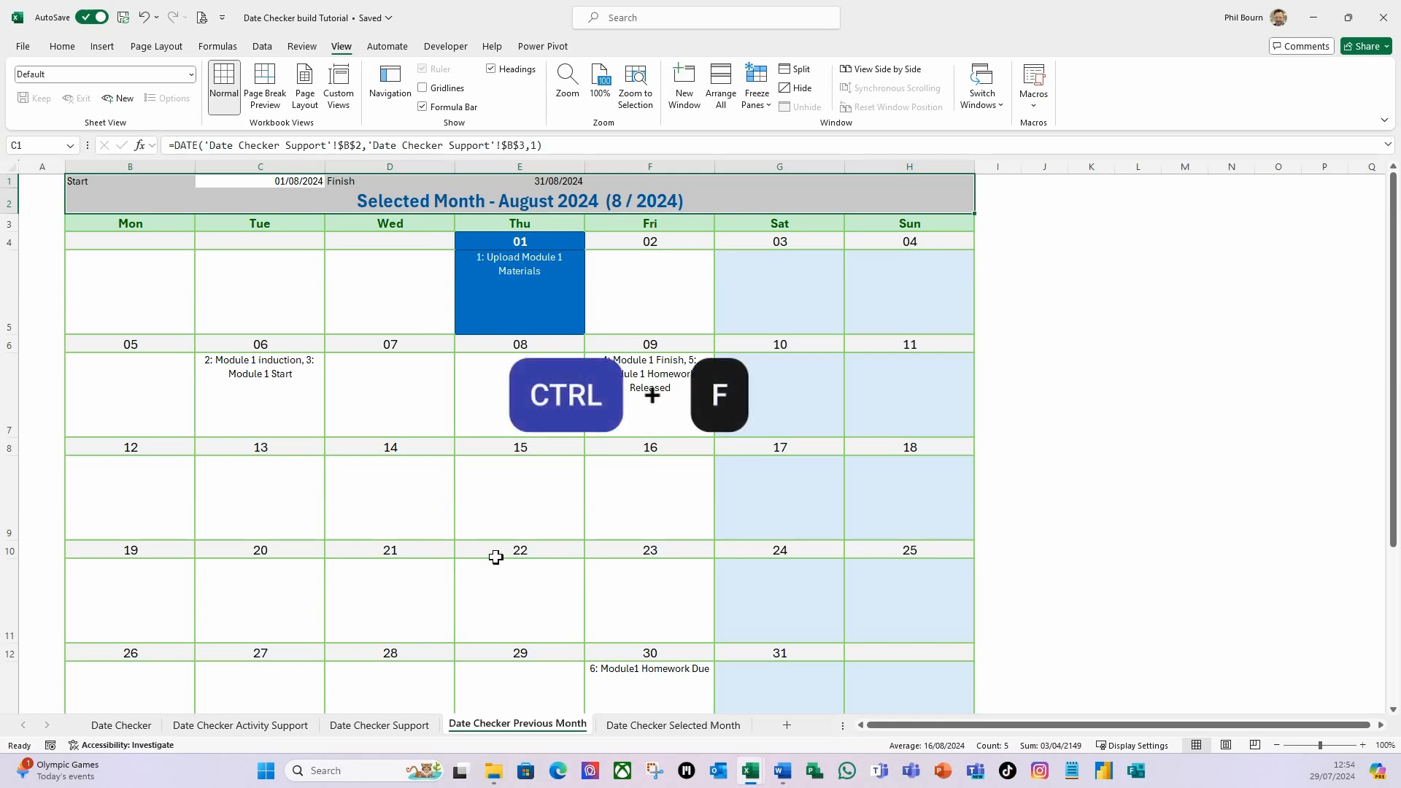
pyautogui.moveTo(1182, 551); pyautogui.dragTo(897, 288)
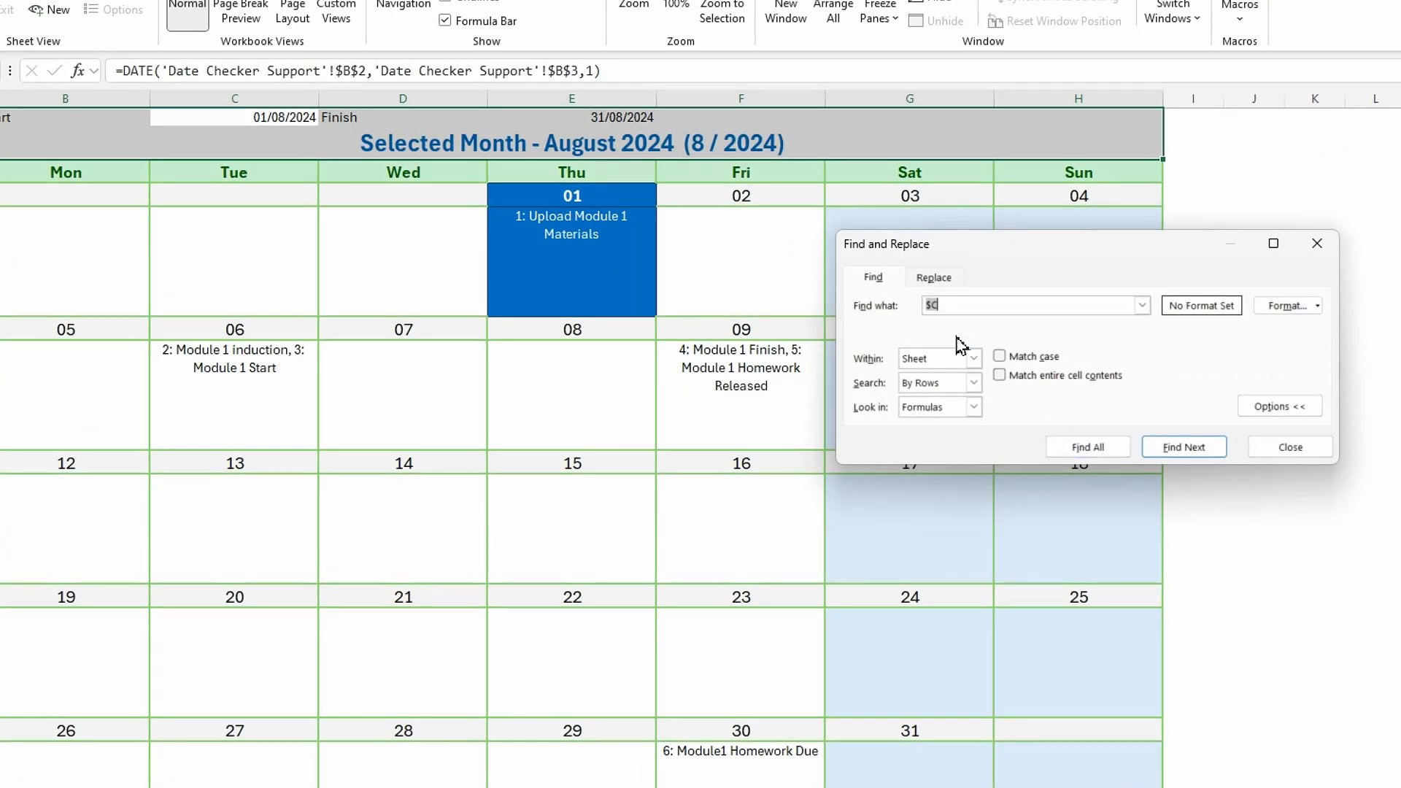
pyautogui.click(953, 304)
pyautogui.click(944, 281)
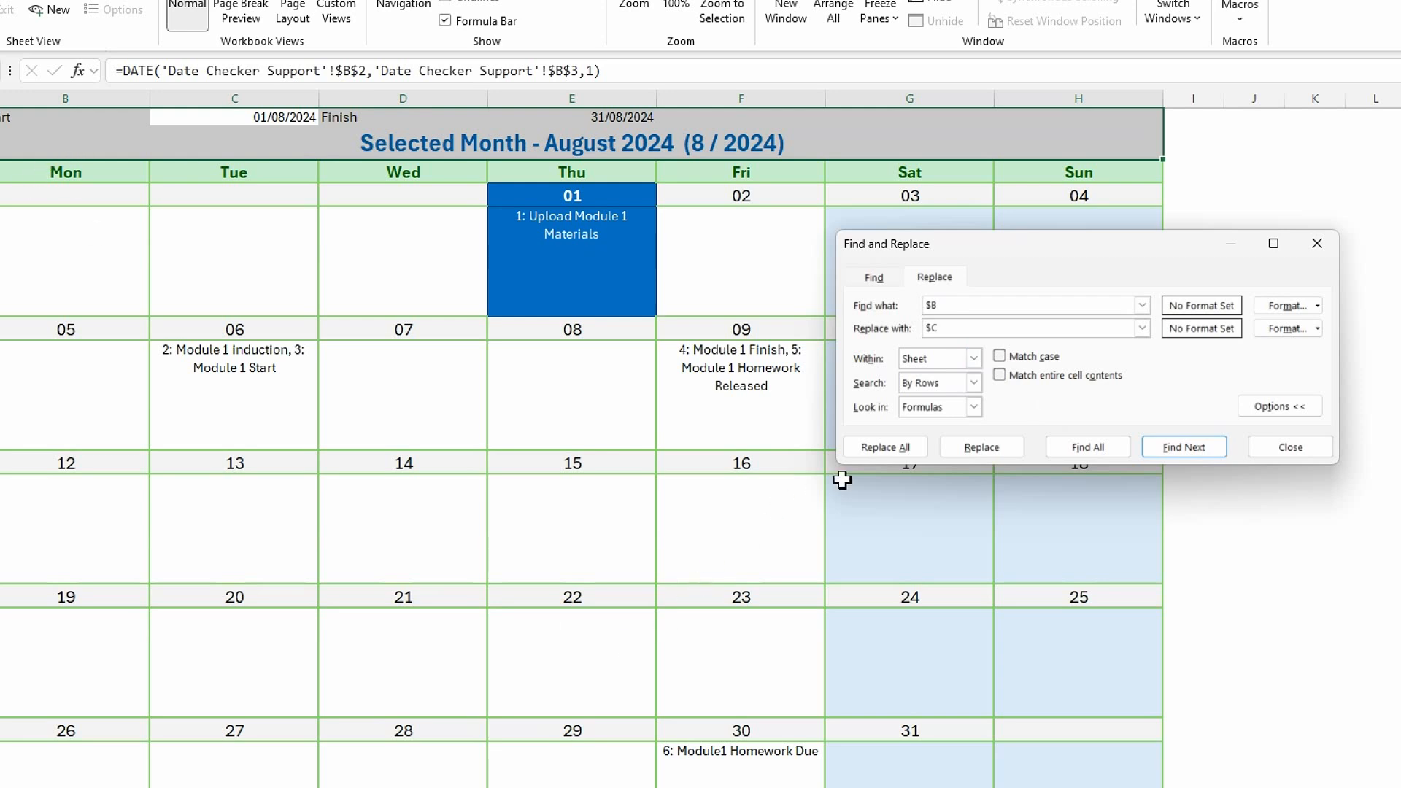
pyautogui.click(894, 447)
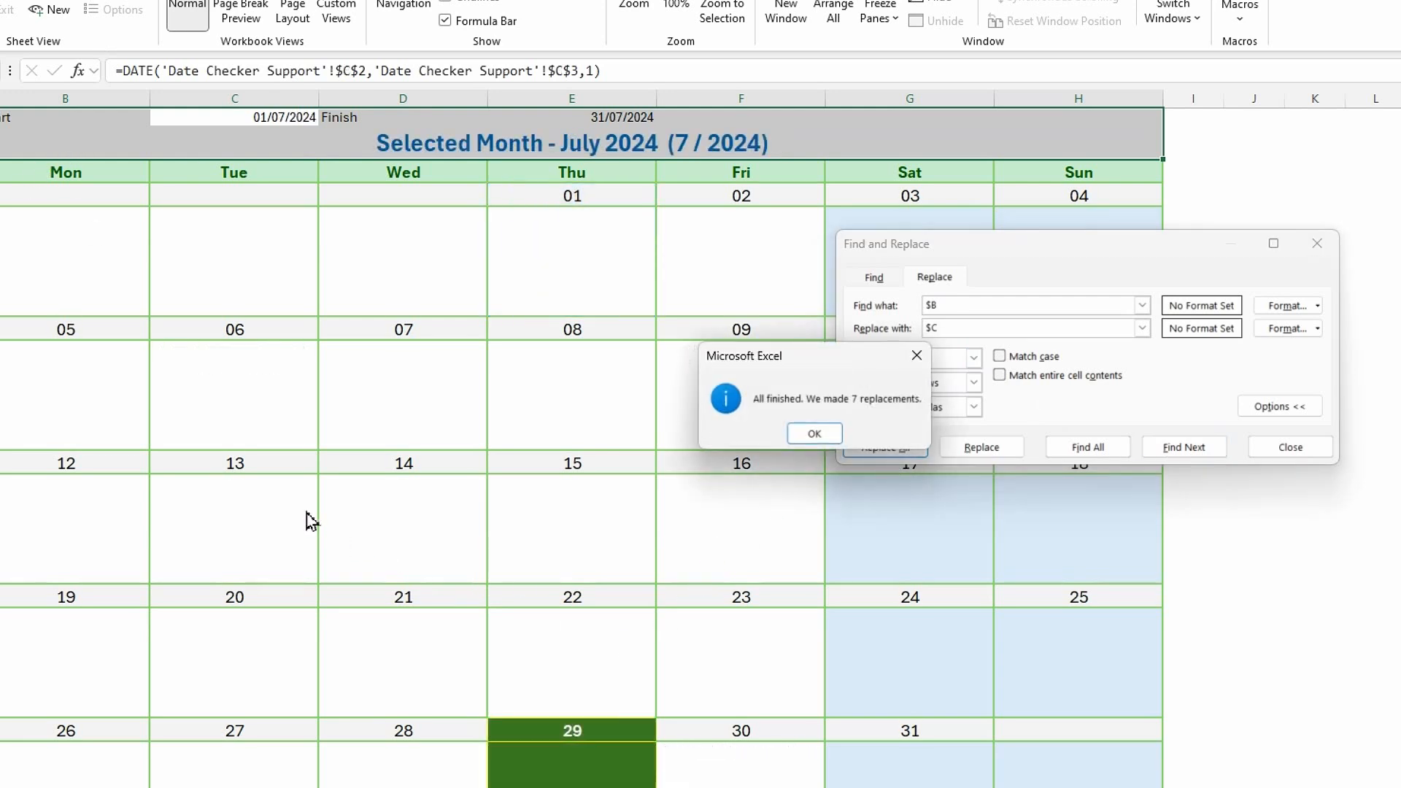
pyautogui.click(813, 434)
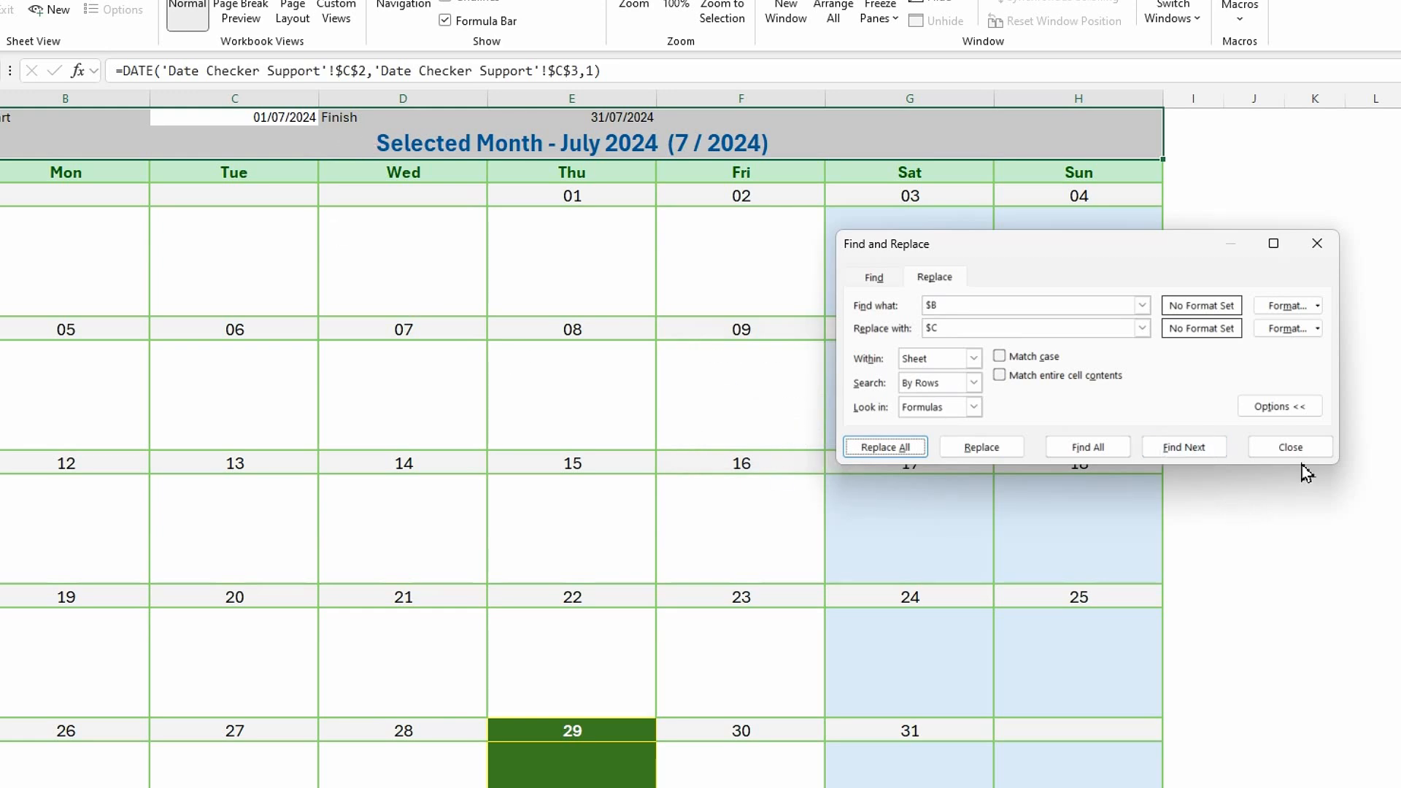
pyautogui.click(1303, 448)
# Remove the "Selected Month - " prefix from the calendar title formula in B2 so it begins with =TEXT(DATE(.
pyautogui.click(387, 144)
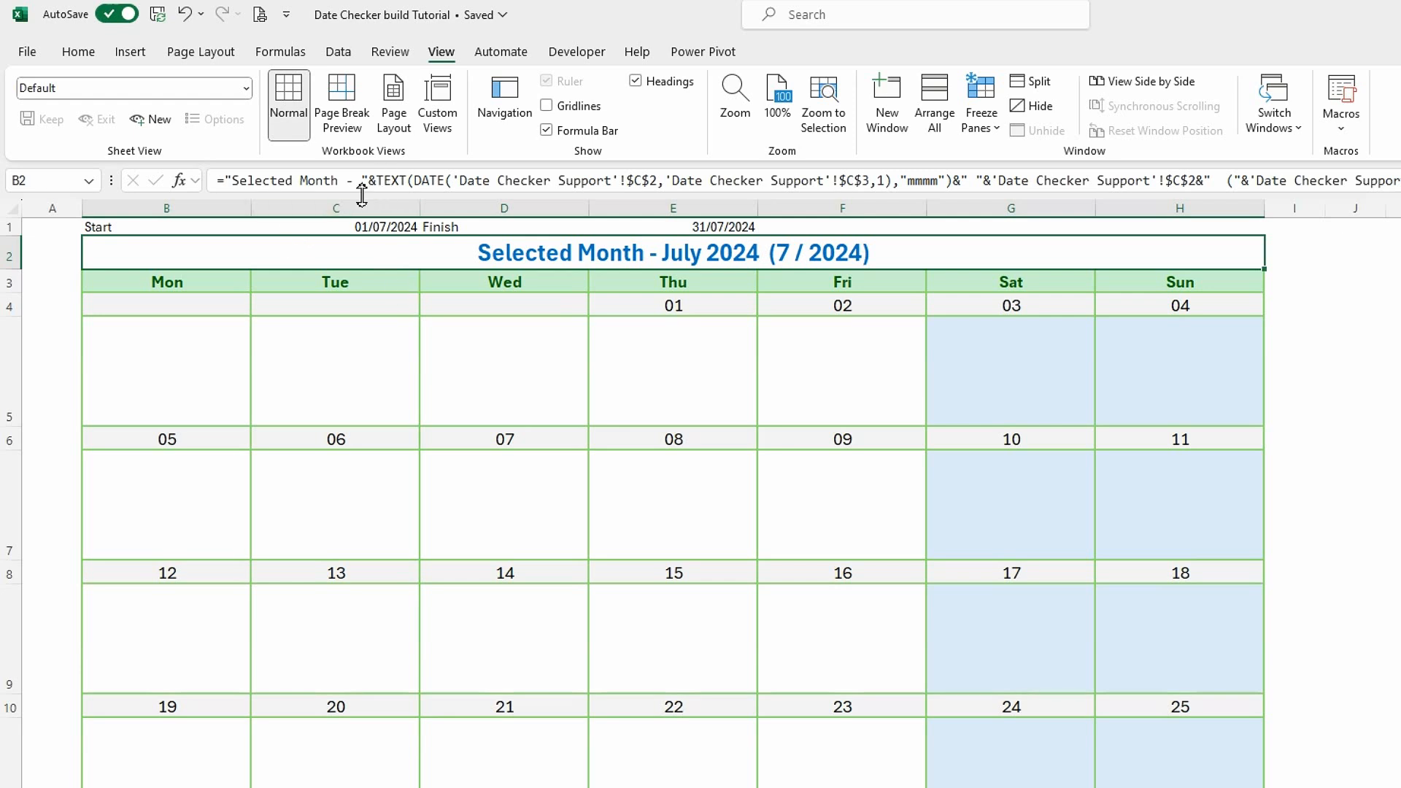
pyautogui.moveTo(375, 180); pyautogui.dragTo(226, 186)
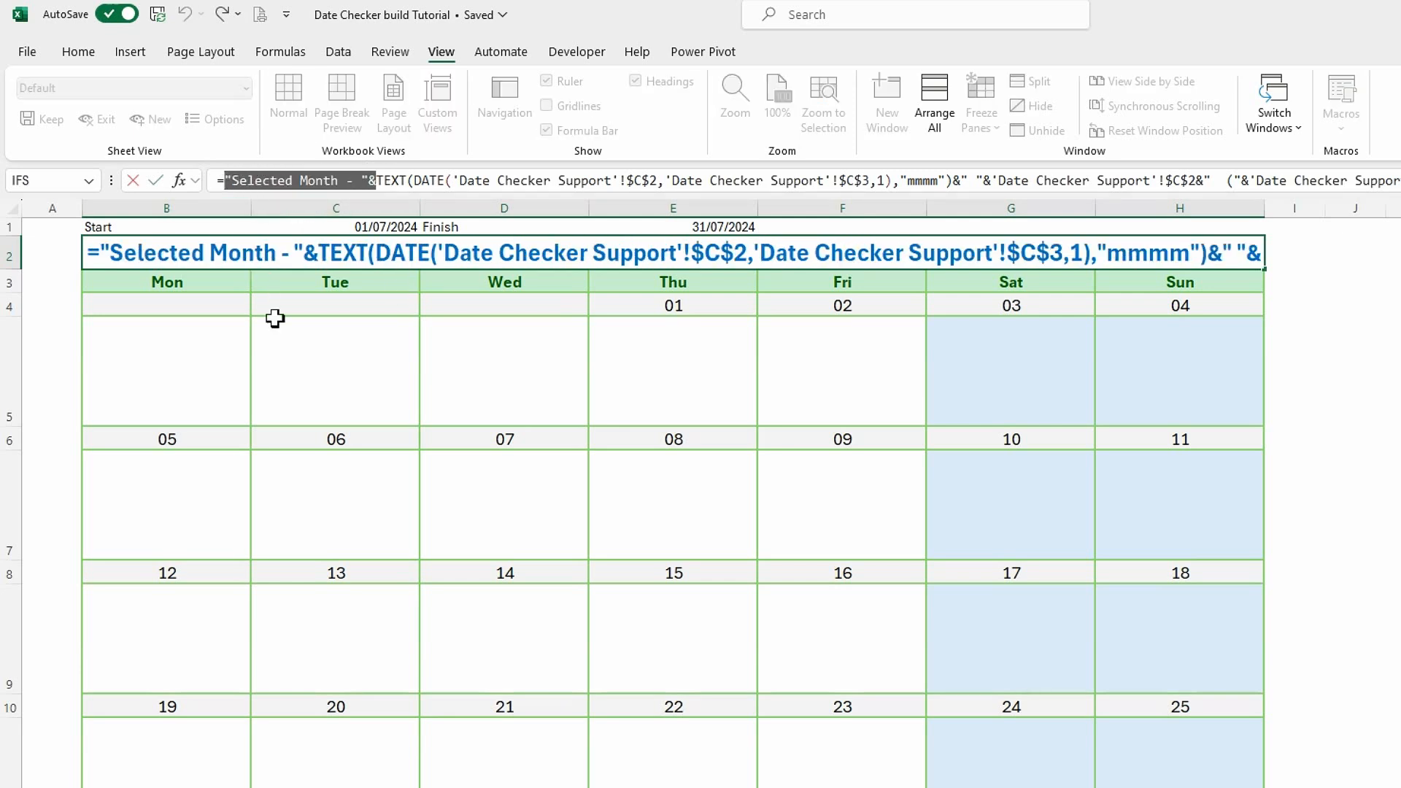
pyautogui.press('Delete')
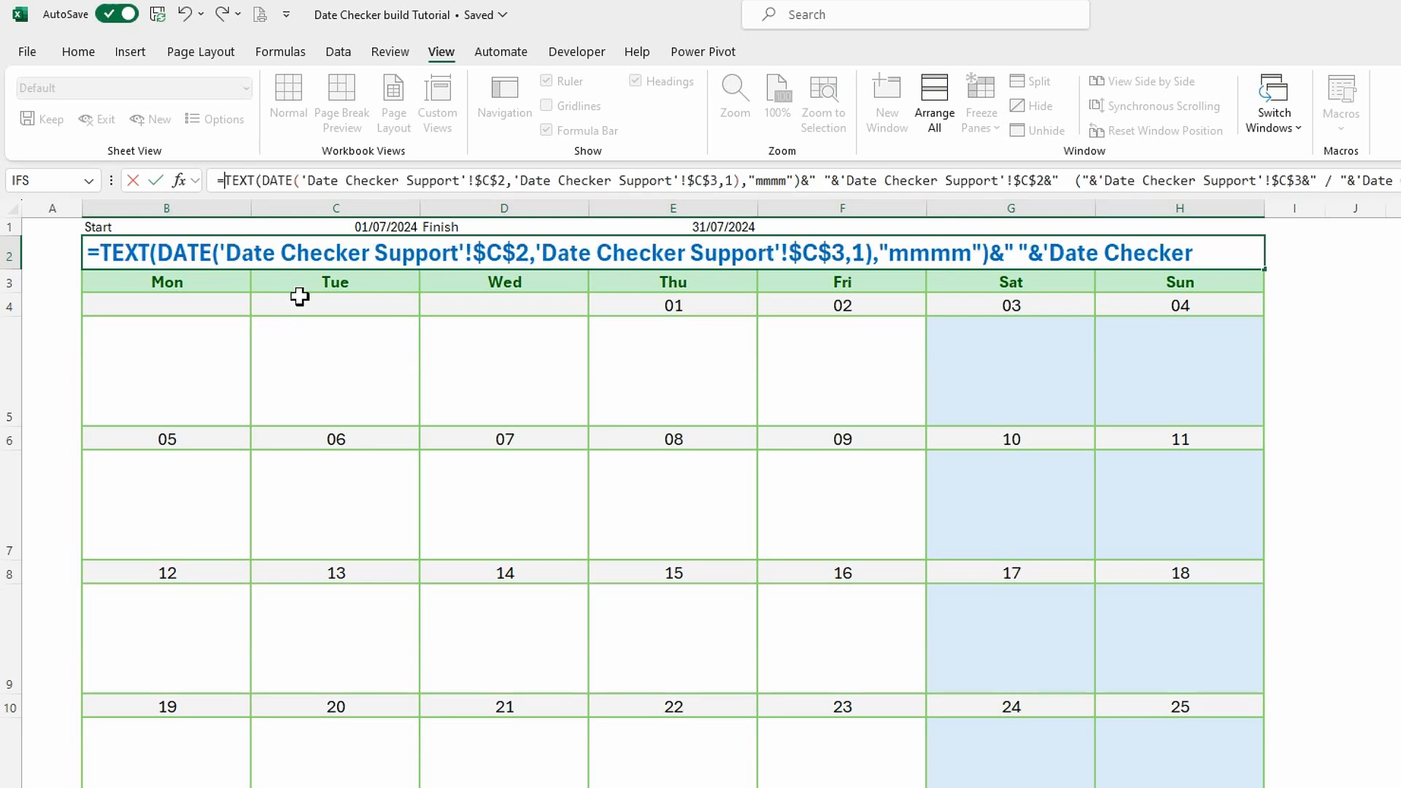
pyautogui.press('Return')
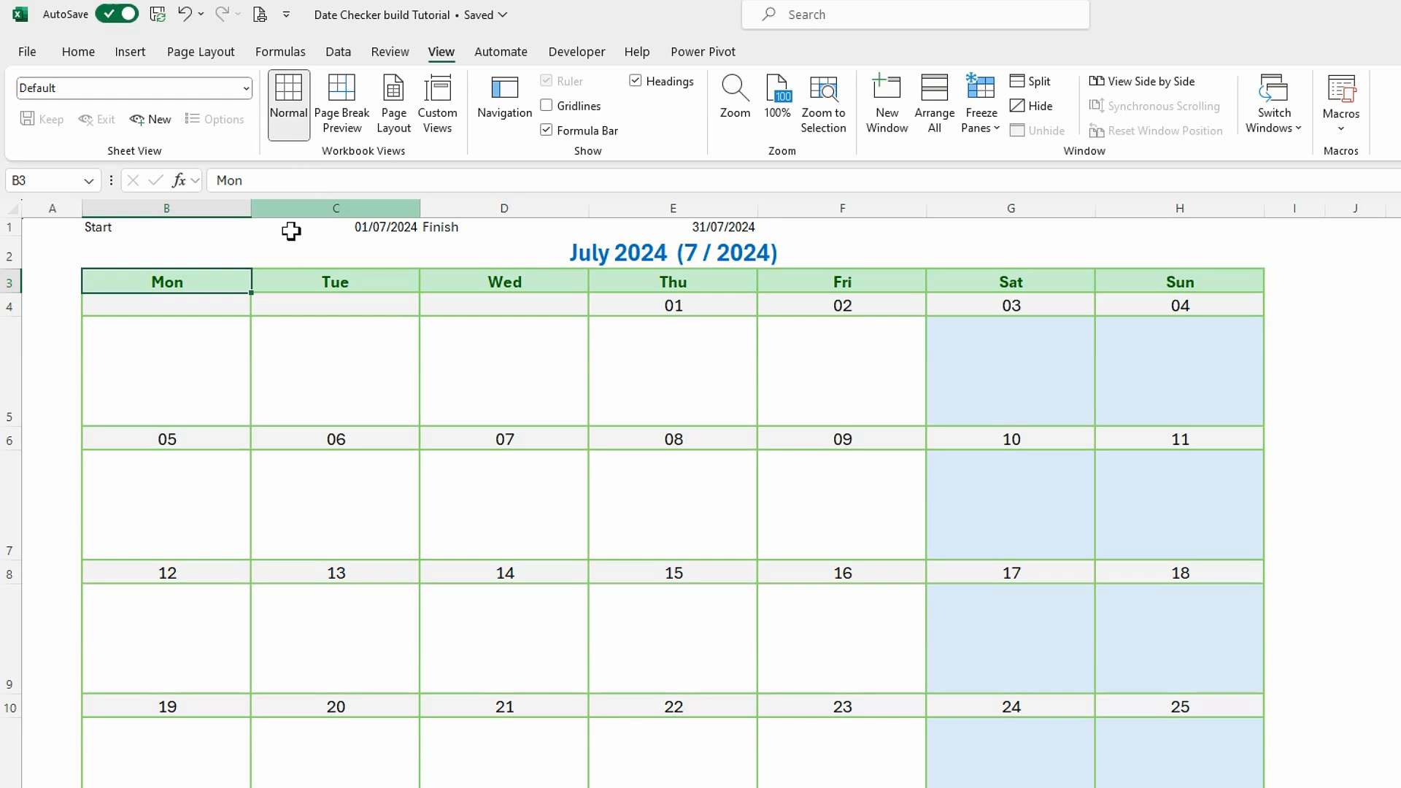
# Set the font colour of the calendar title in B2 to a light green theme colour.
pyautogui.click(176, 260)
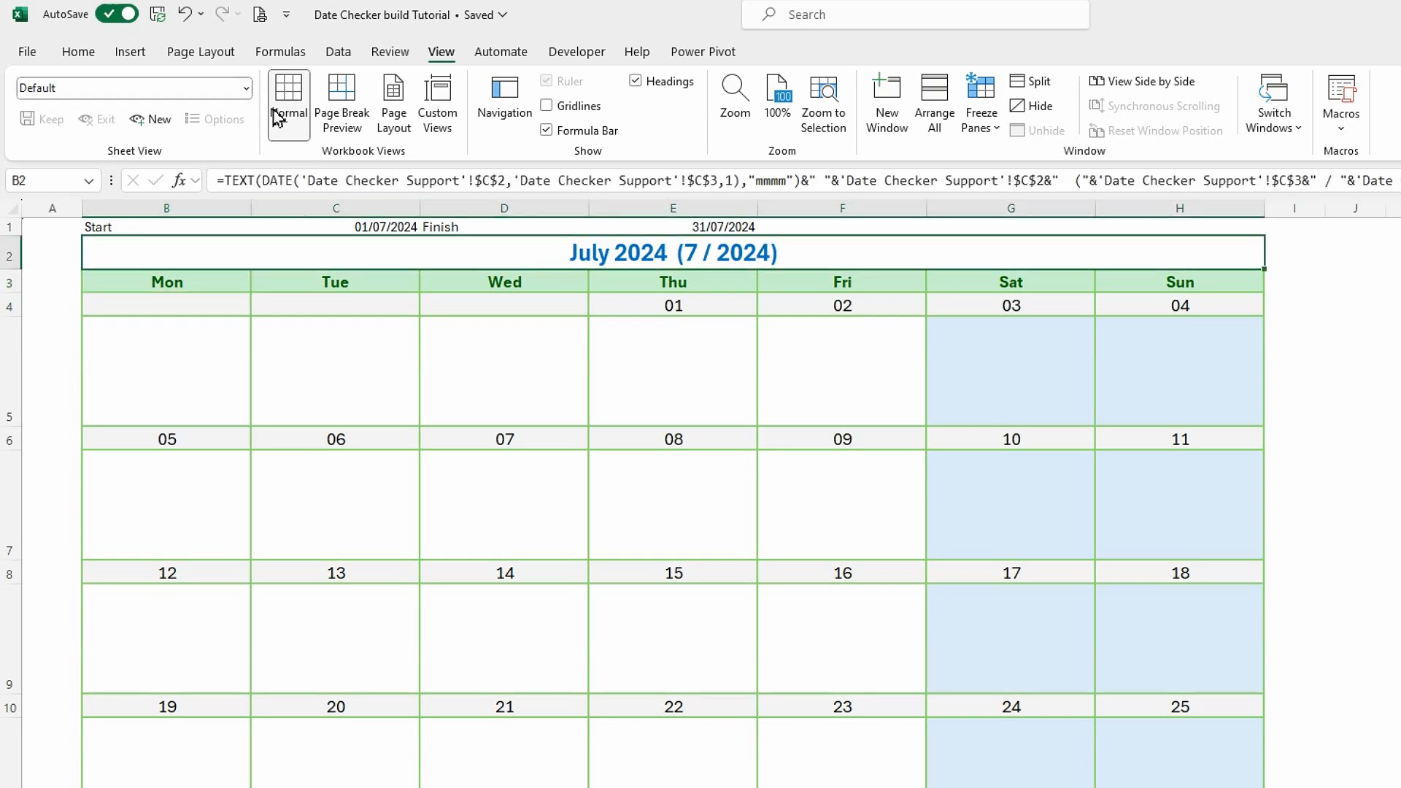
pyautogui.click(78, 53)
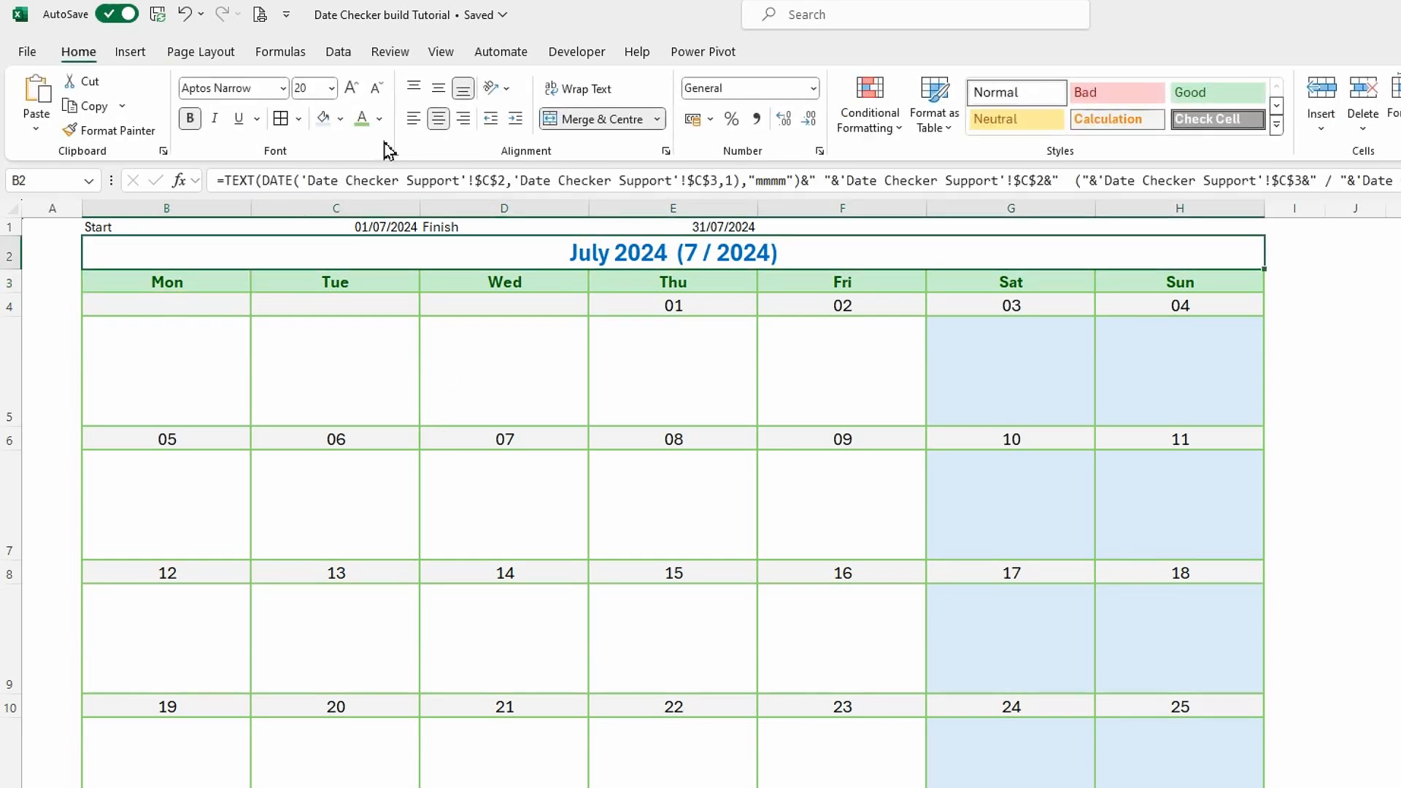
pyautogui.click(380, 119)
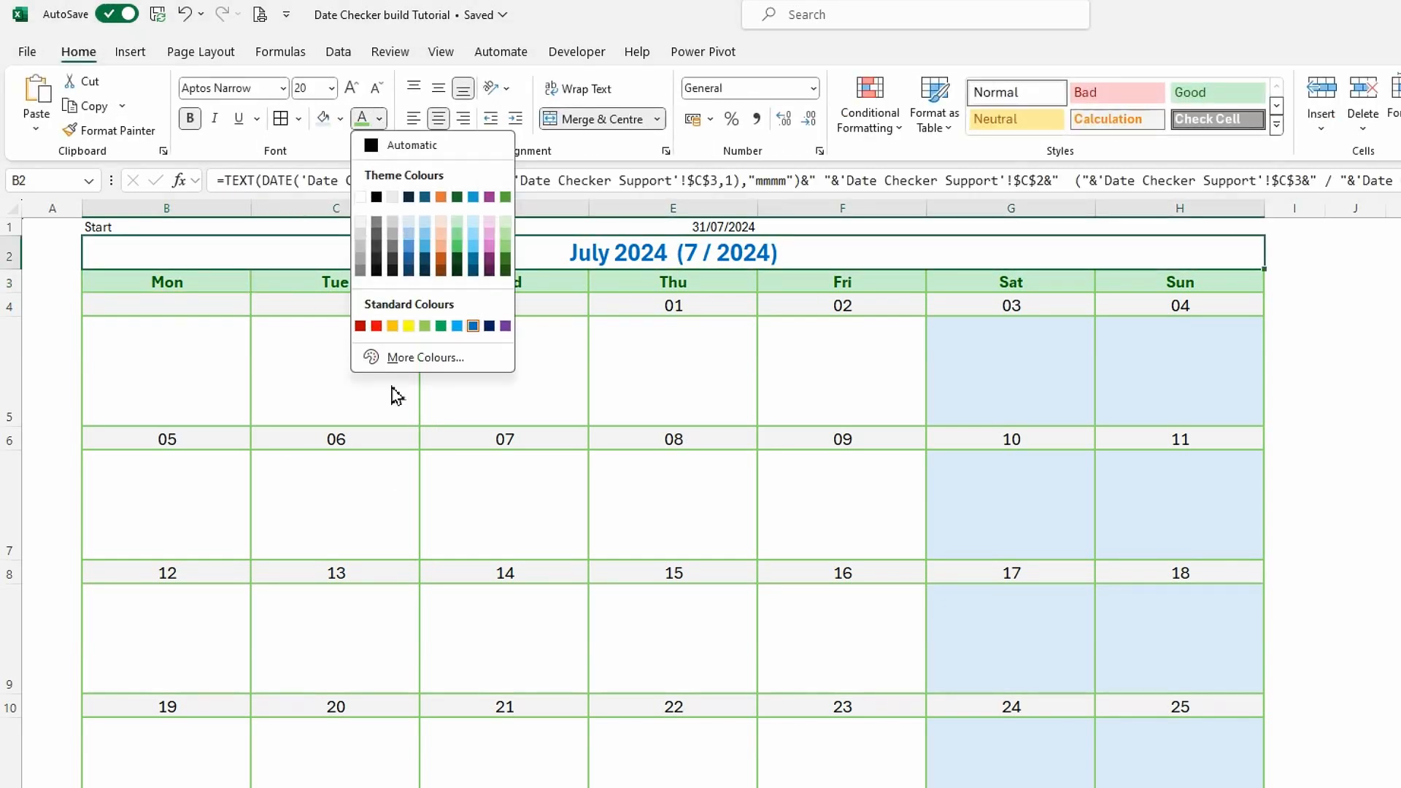
pyautogui.click(509, 254)
pyautogui.click(204, 344)
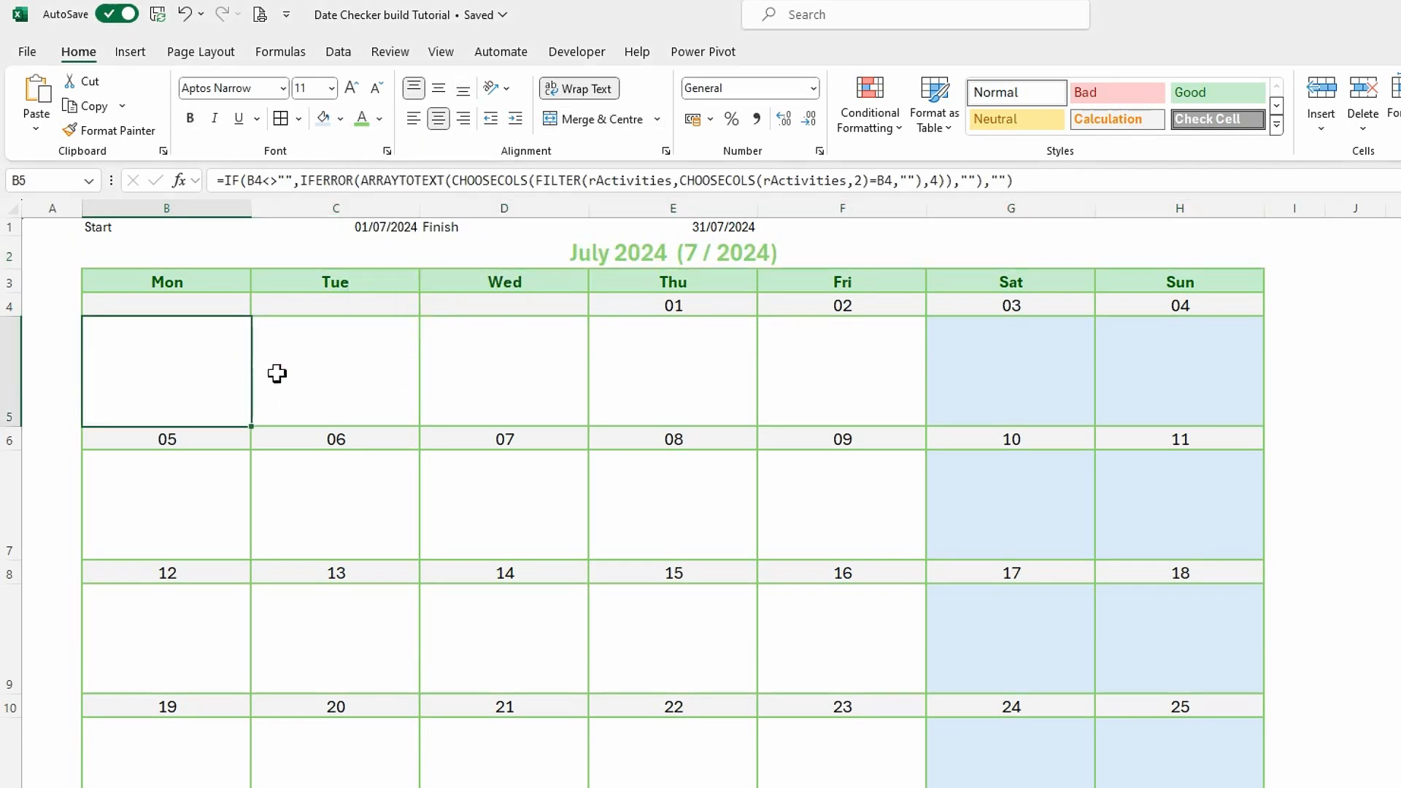
# Replace all $B references with $C in the first week's date formula in B4, keeping the replacement within cells A4:B4.
pyautogui.click(174, 305)
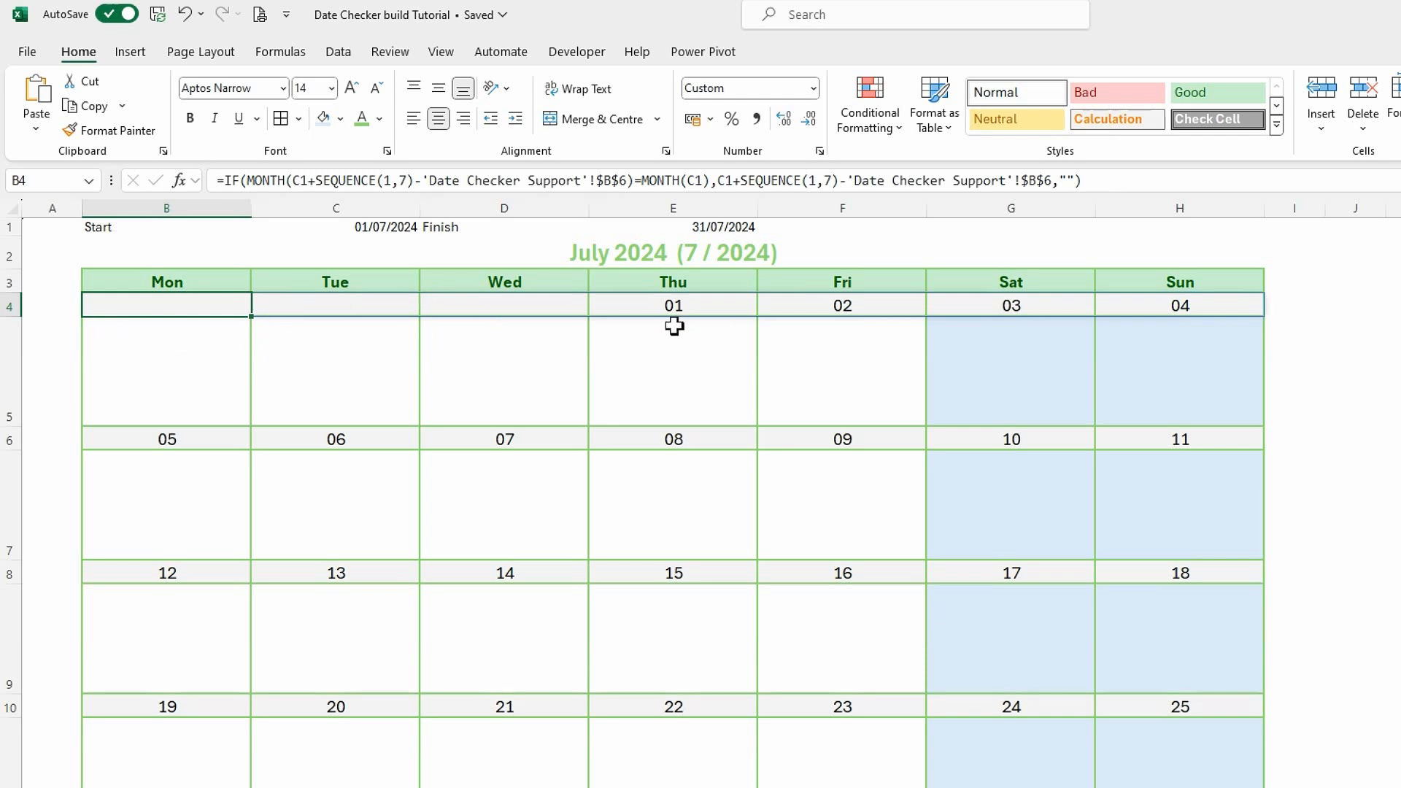
pyautogui.click(51, 310)
pyautogui.moveTo(53, 310); pyautogui.dragTo(125, 309)
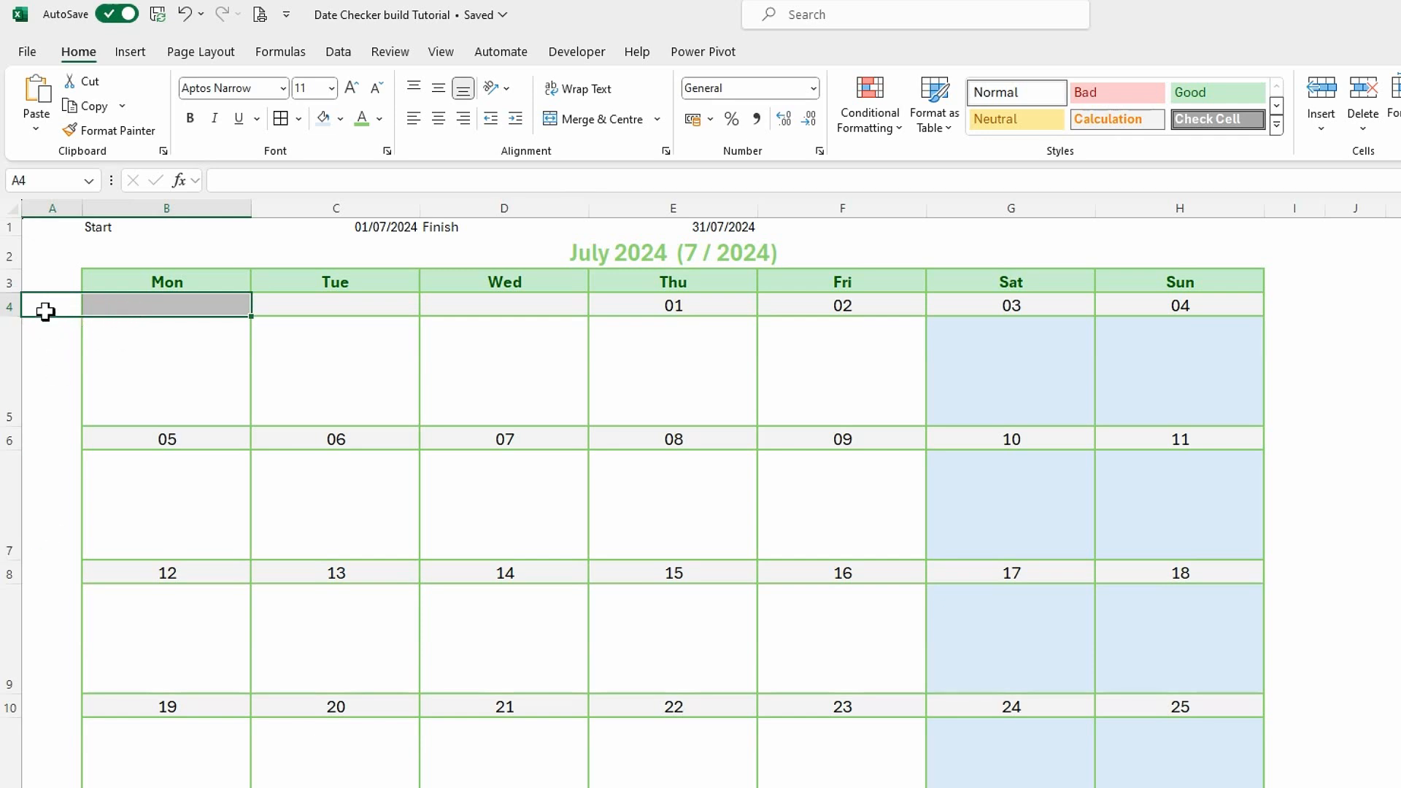
pyautogui.hotkey('ctrl', 'f')
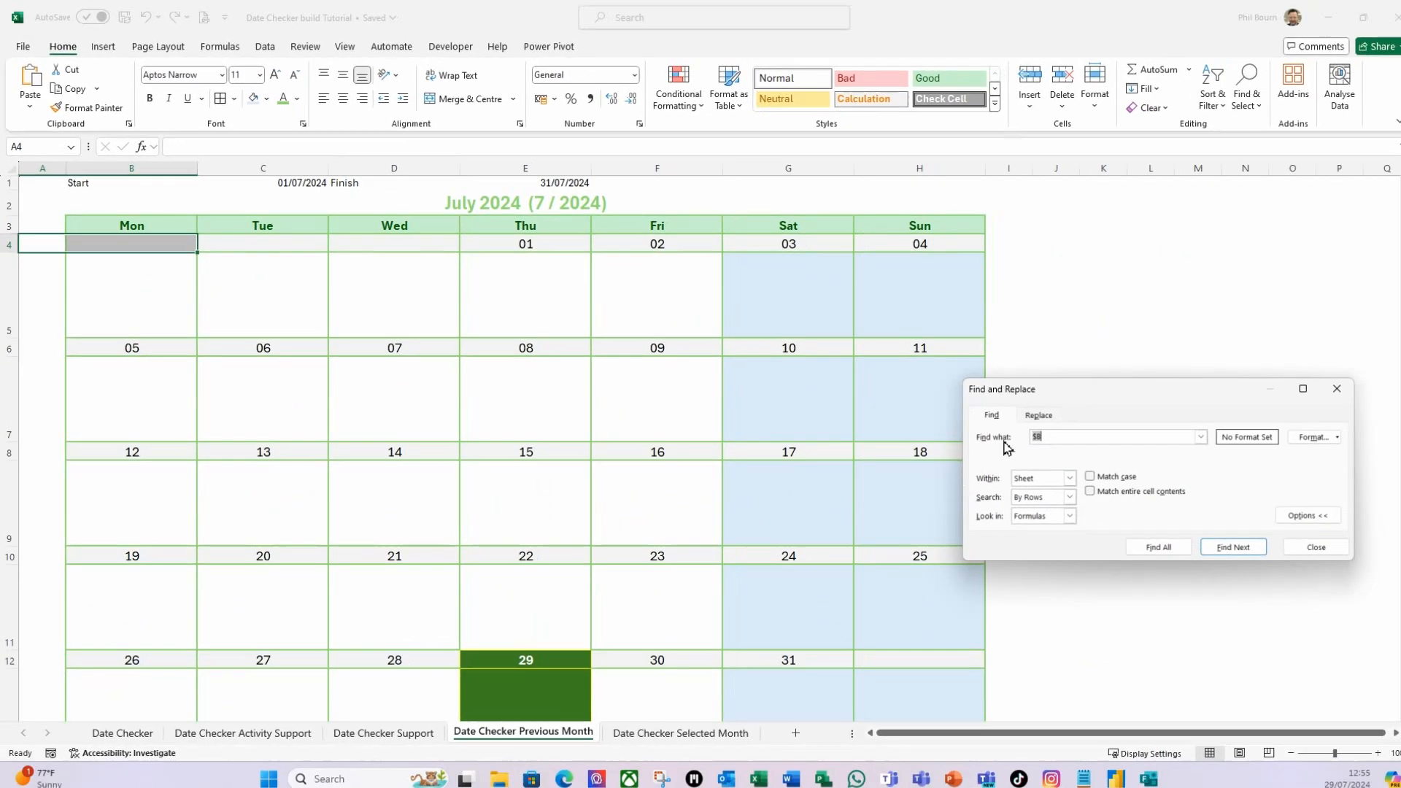
pyautogui.click(1049, 416)
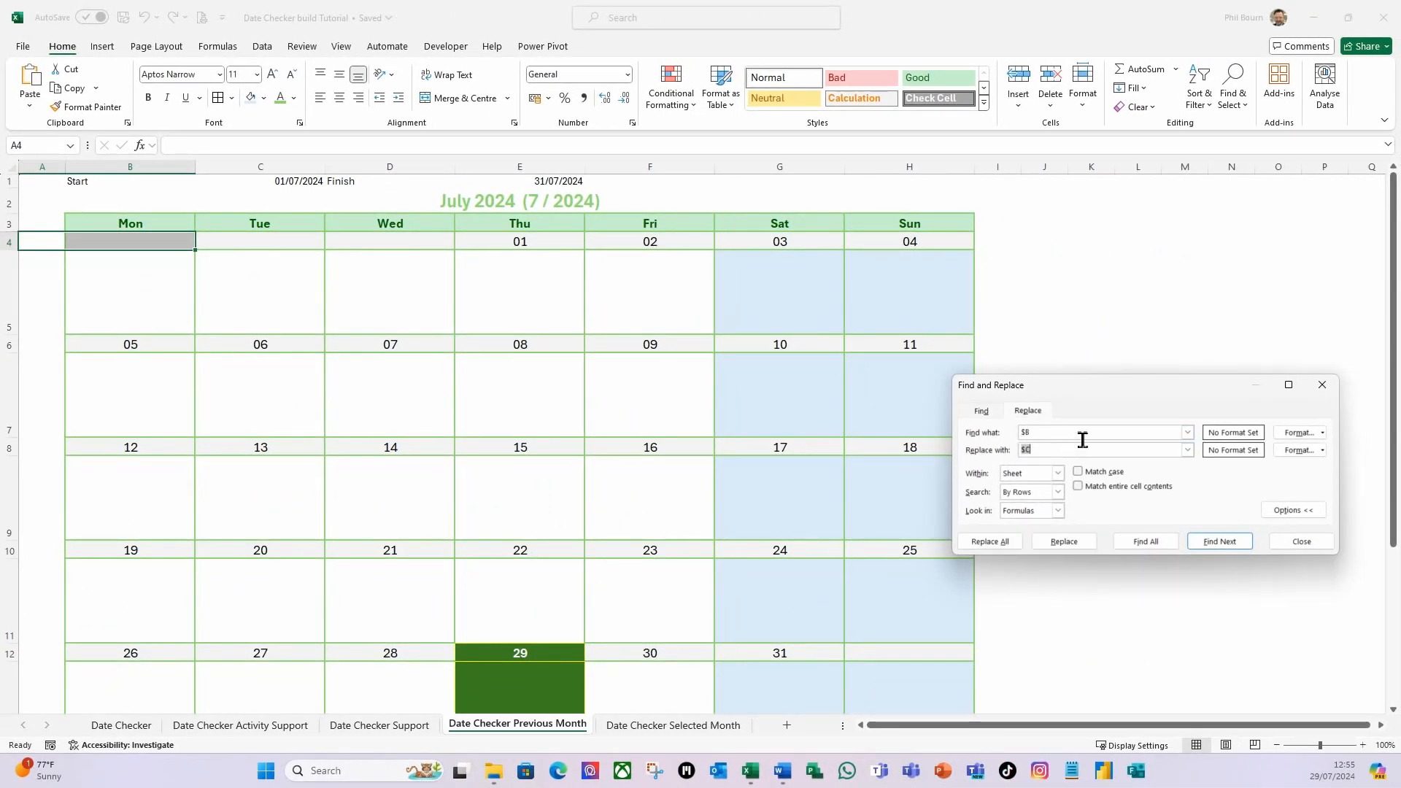
pyautogui.click(1006, 546)
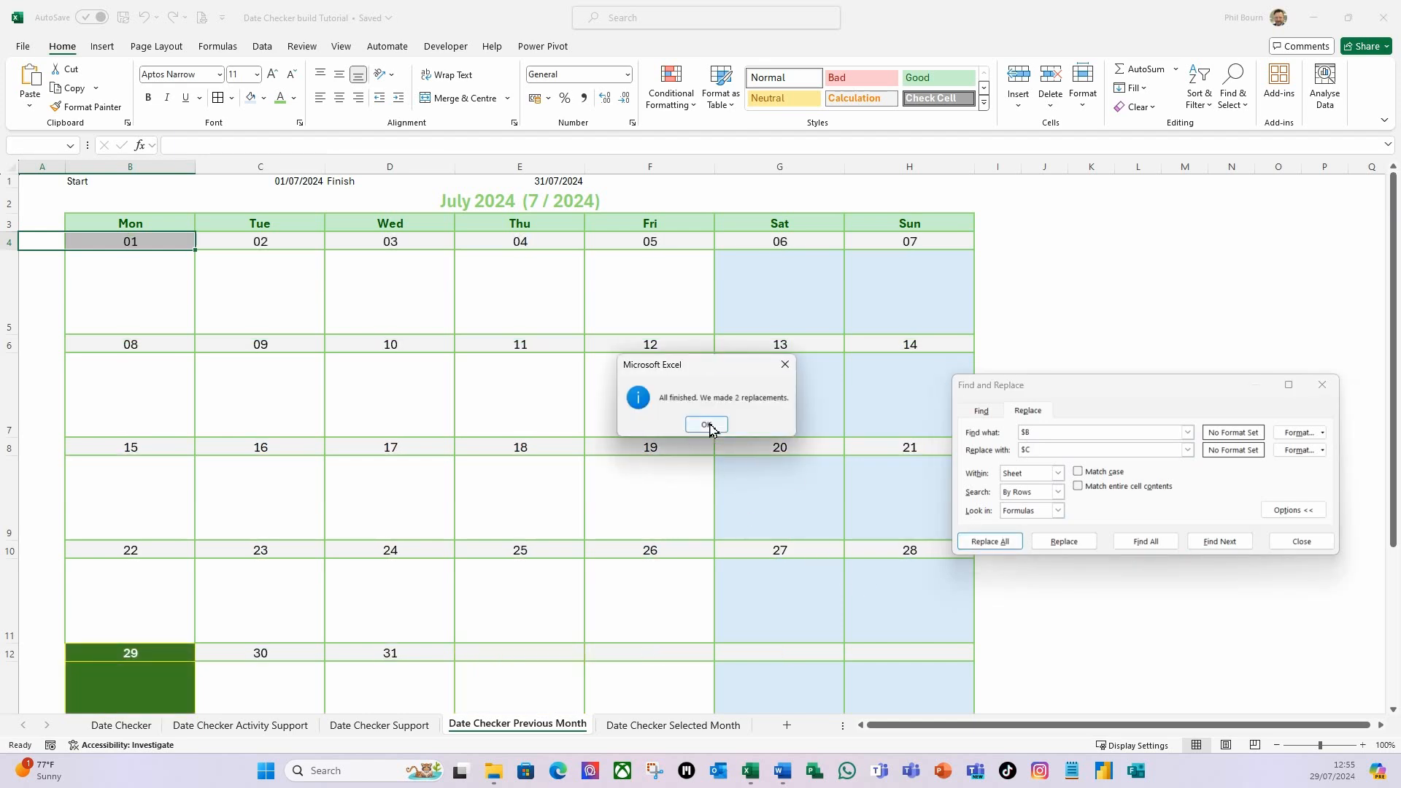
pyautogui.click(710, 429)
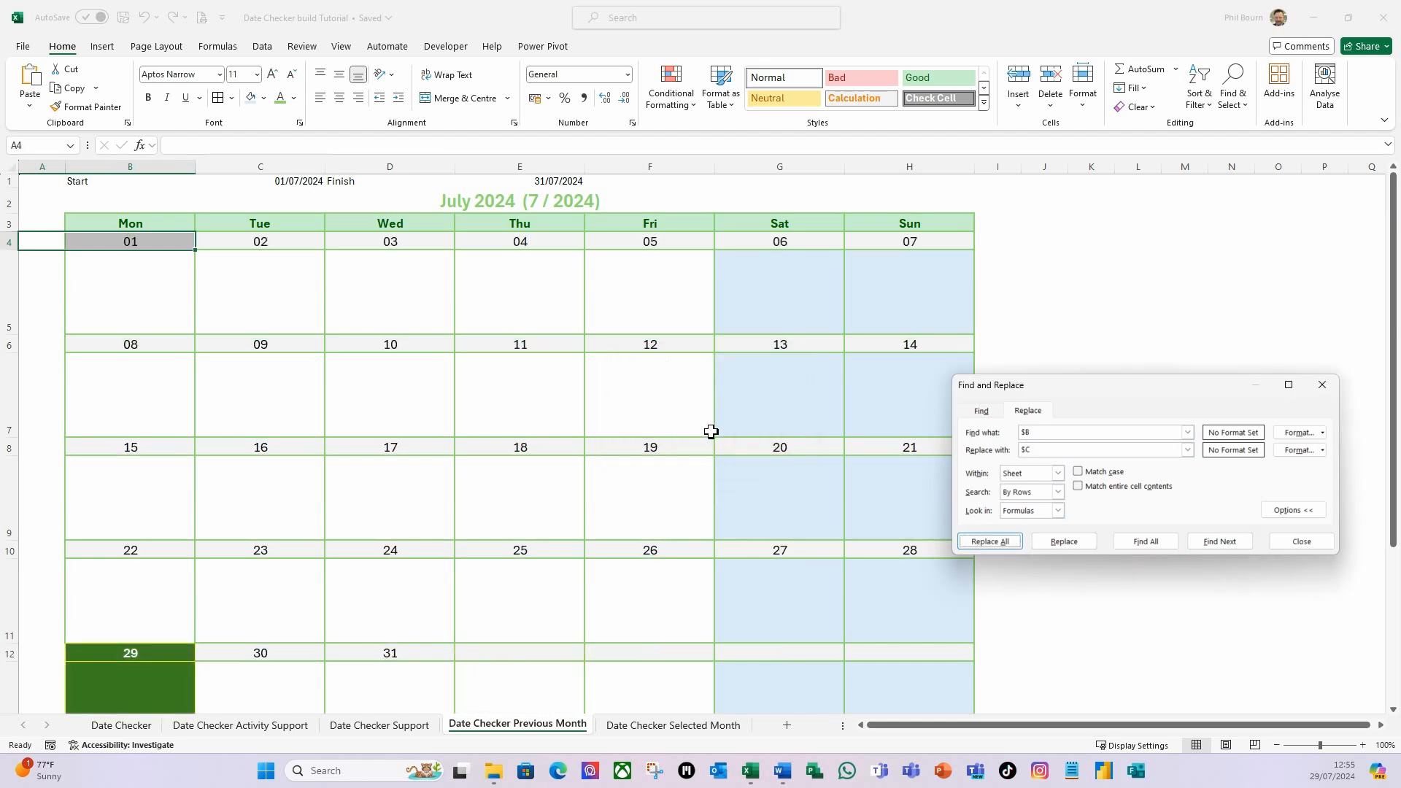
# Close Find and Replace and check the weeks of the Previous Month calendar through to its end.
pyautogui.click(1299, 543)
pyautogui.click(859, 434)
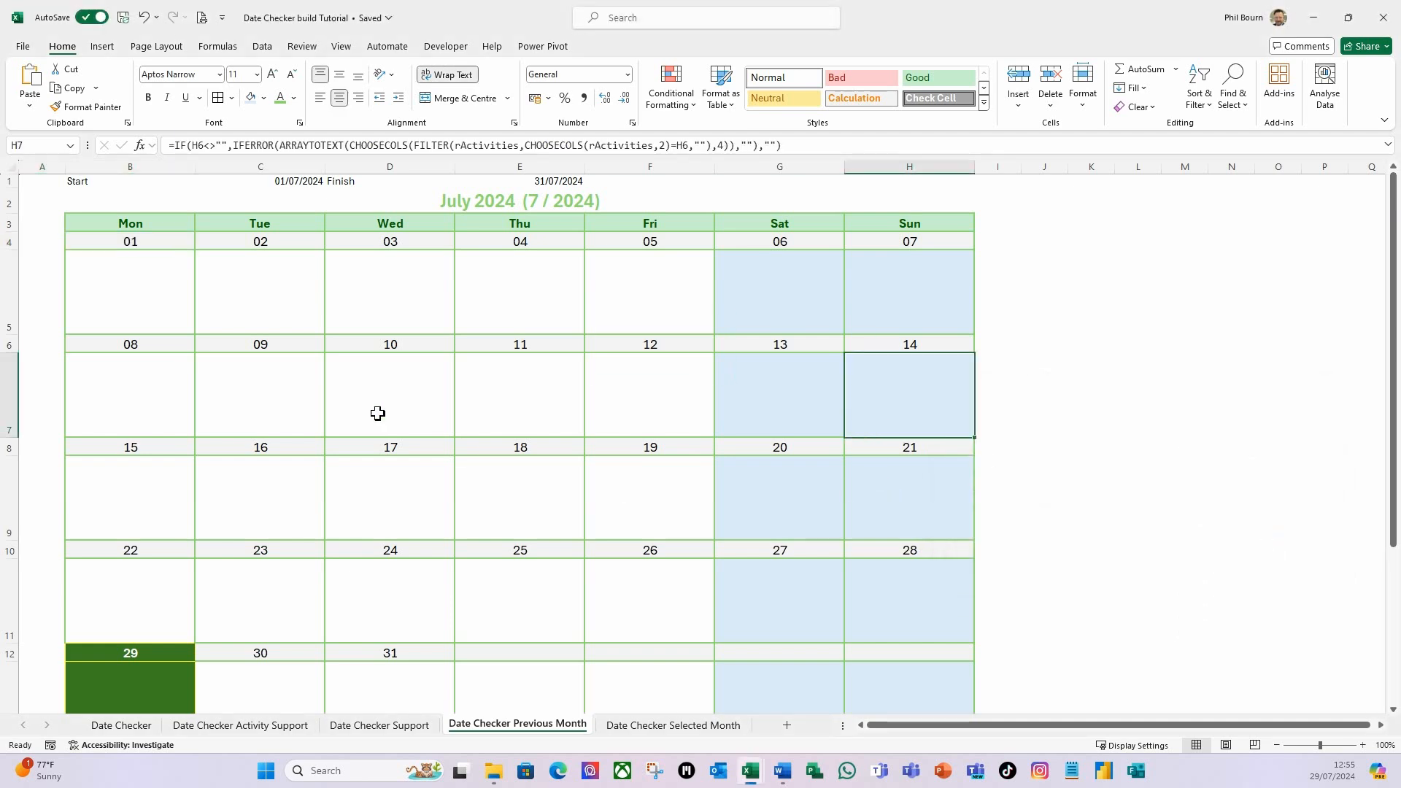
pyautogui.scroll(-3, 260, 475)
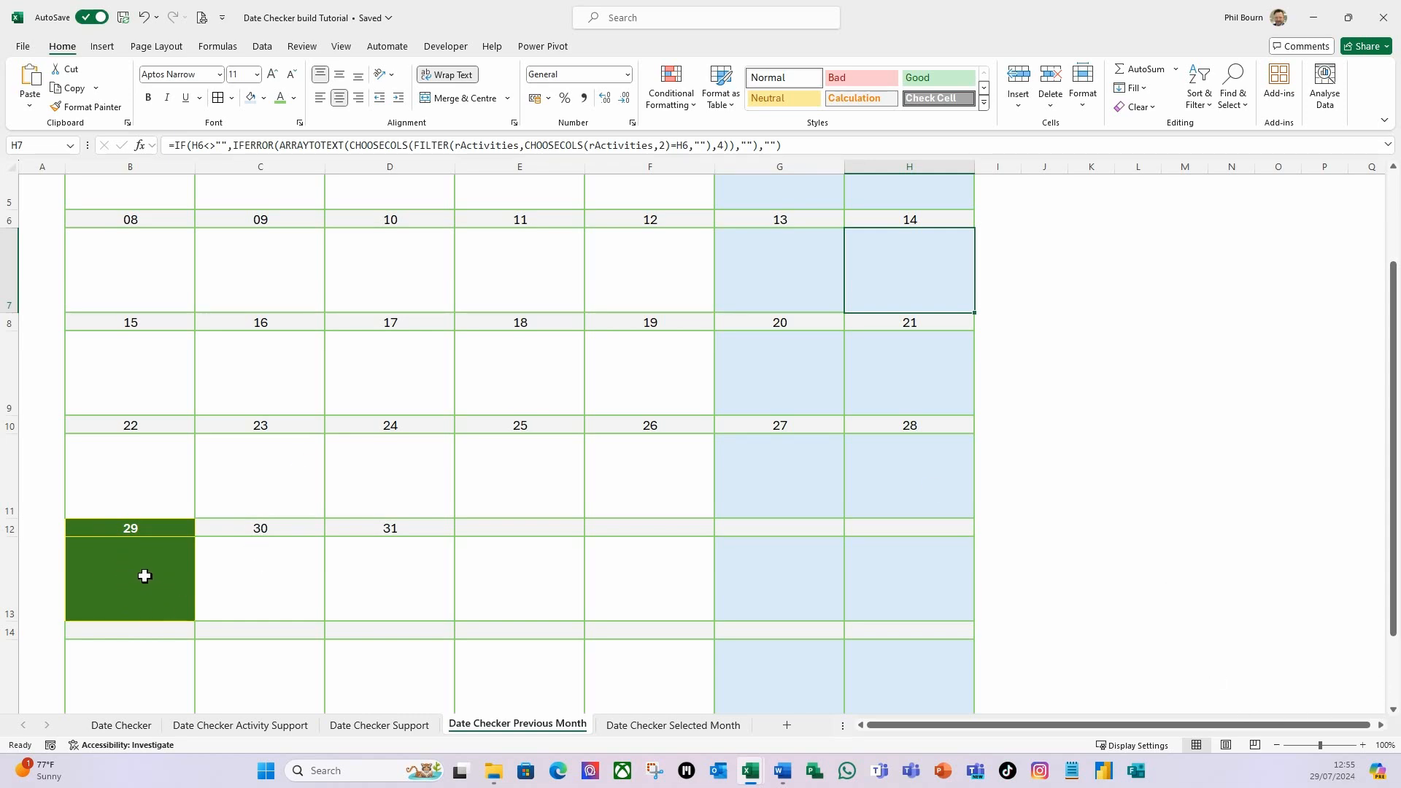
pyautogui.scroll(3, 144, 576)
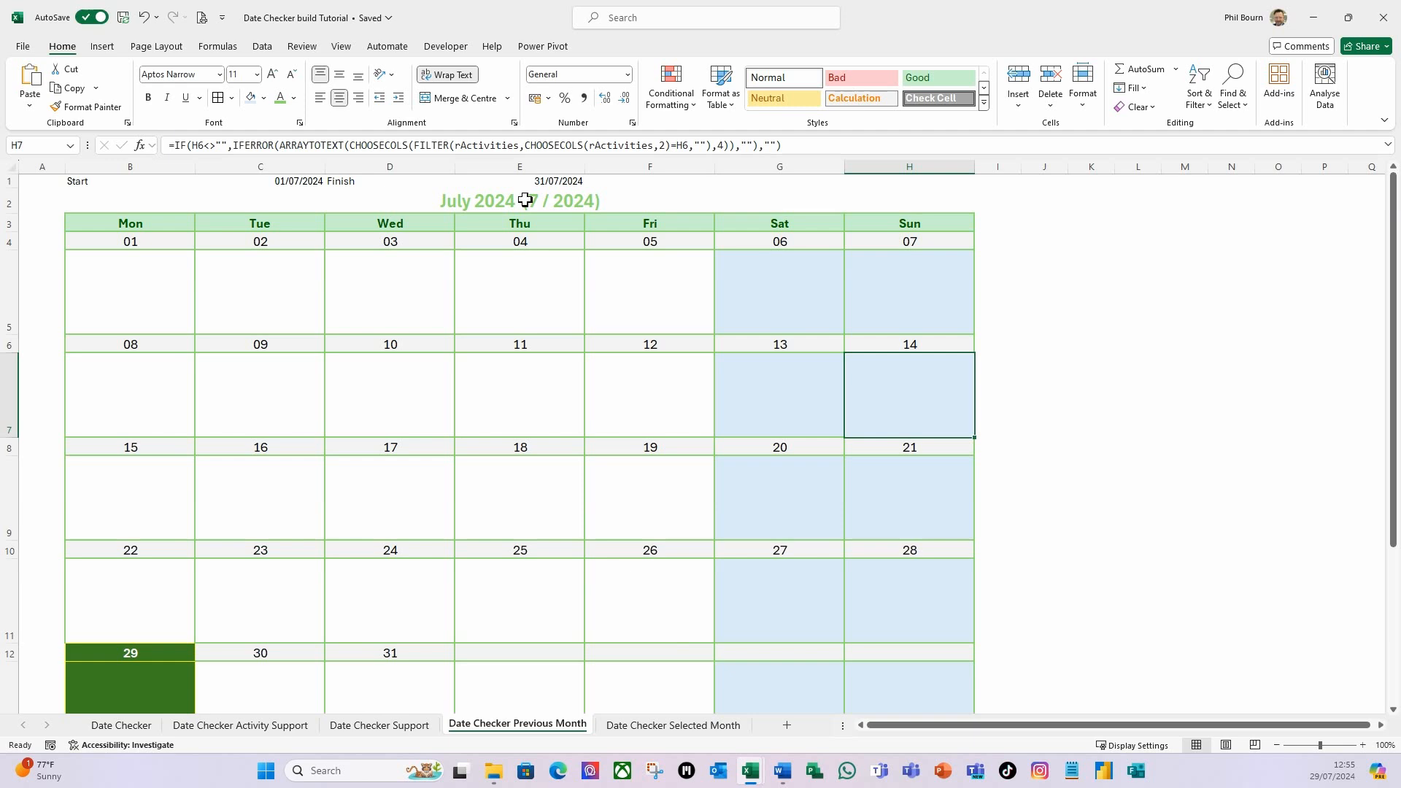
# Create a copy of the Date Checker Previous Month sheet at the end of the workbook.
pyautogui.rightClick(508, 730)
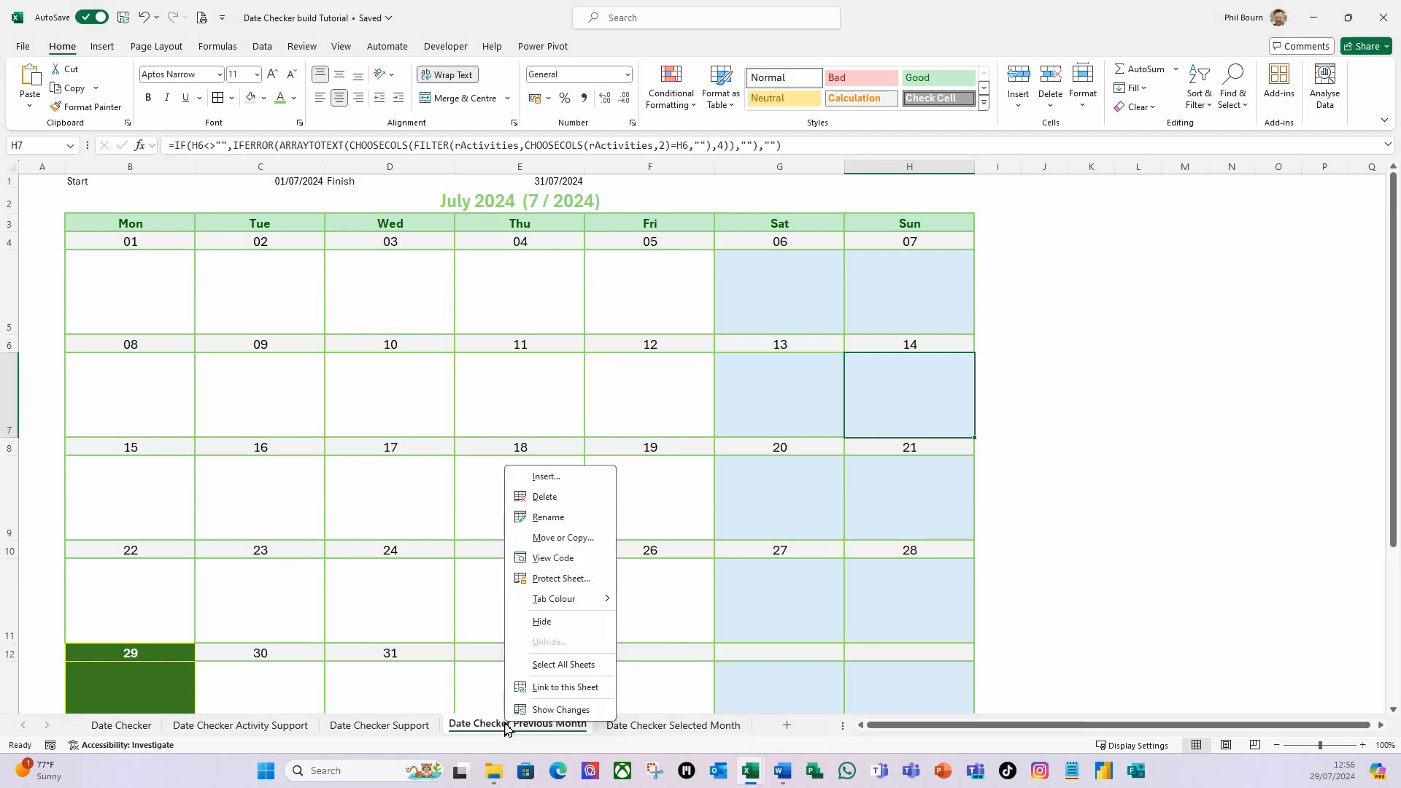
pyautogui.click(562, 539)
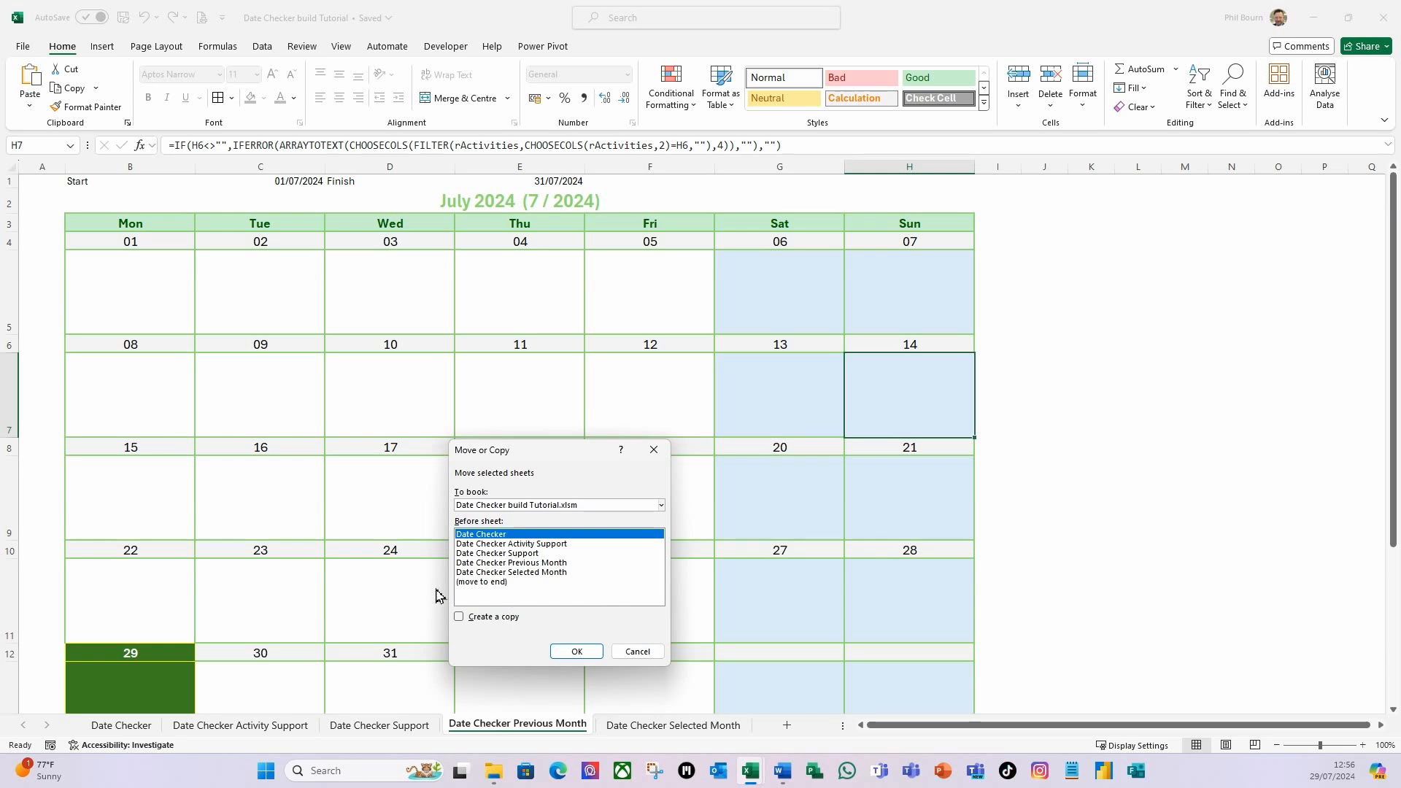
pyautogui.click(548, 574)
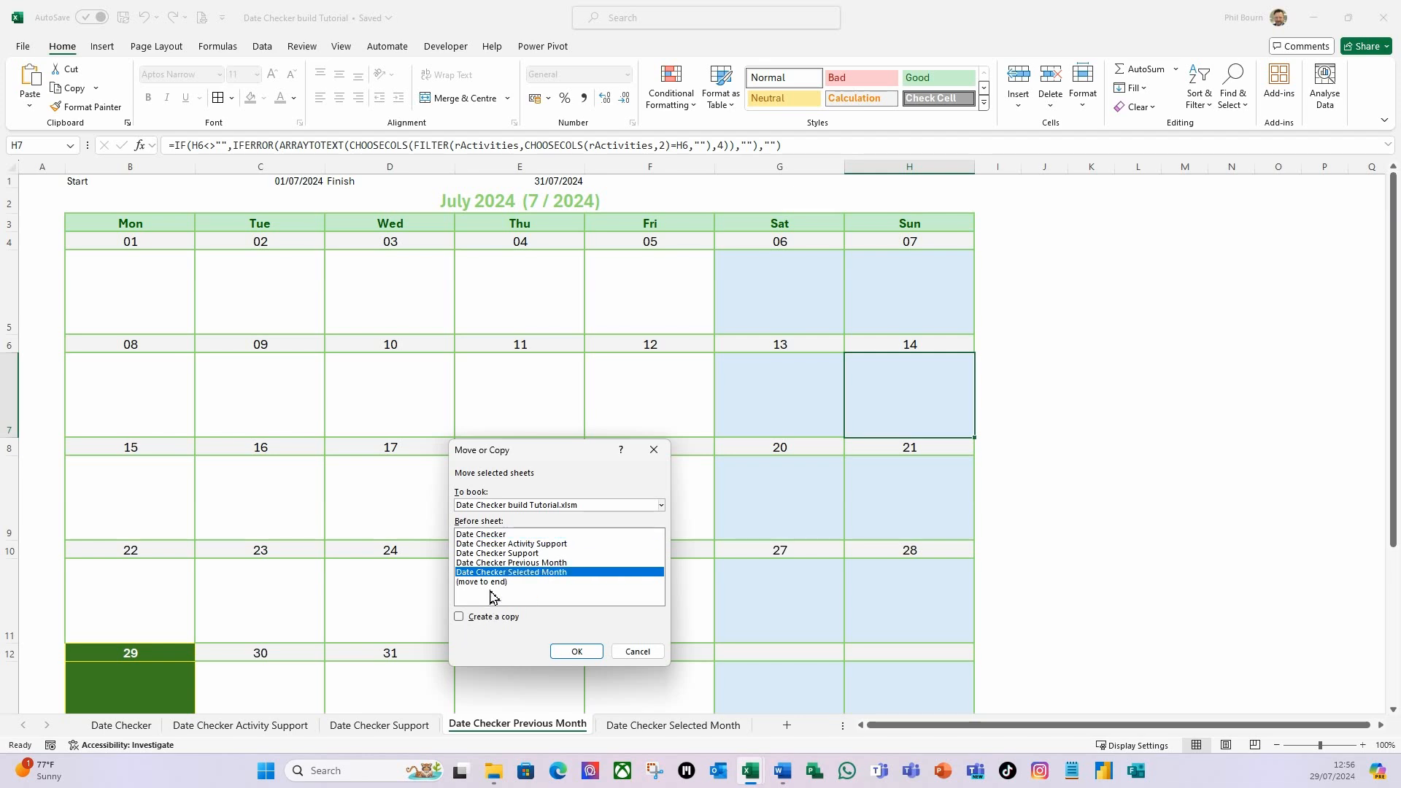
pyautogui.click(490, 582)
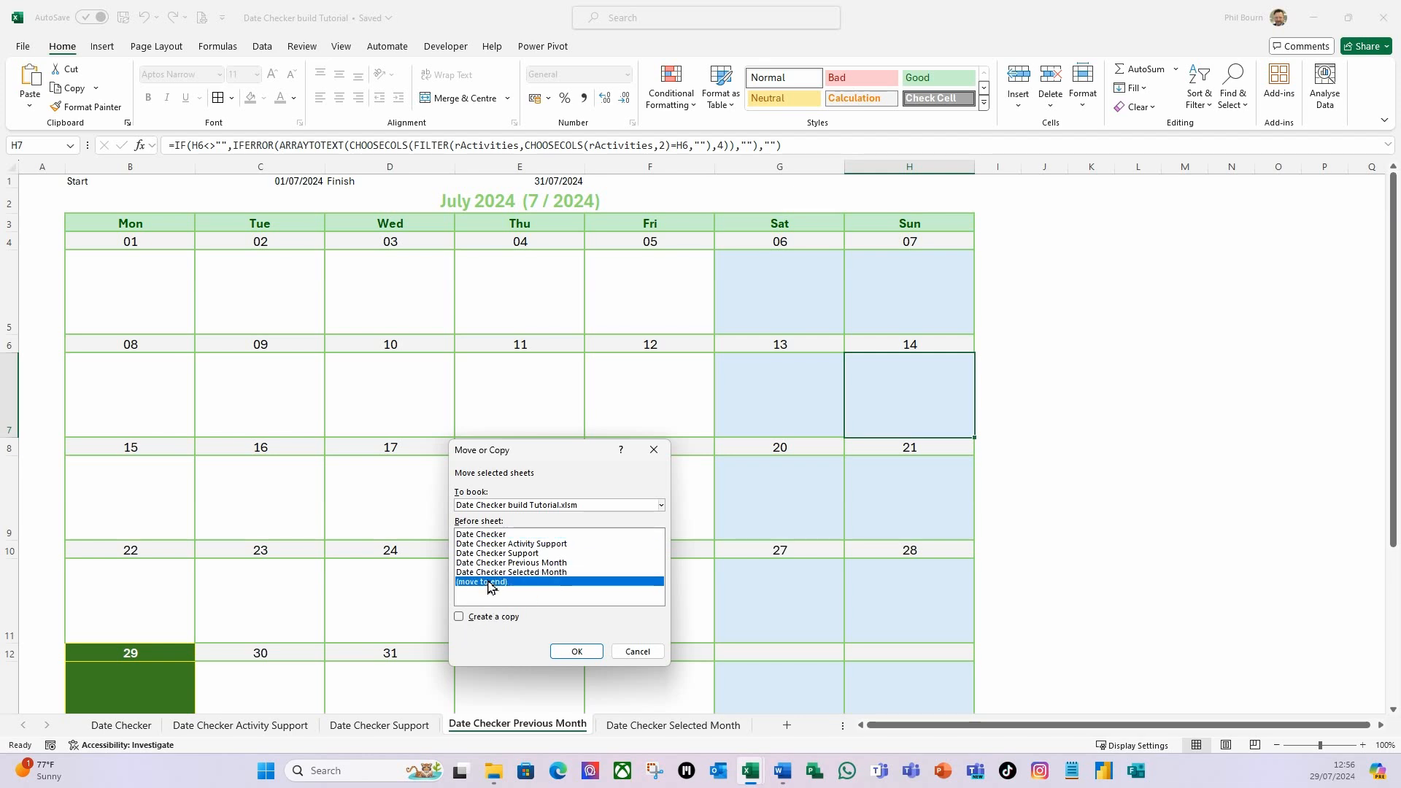
pyautogui.click(460, 618)
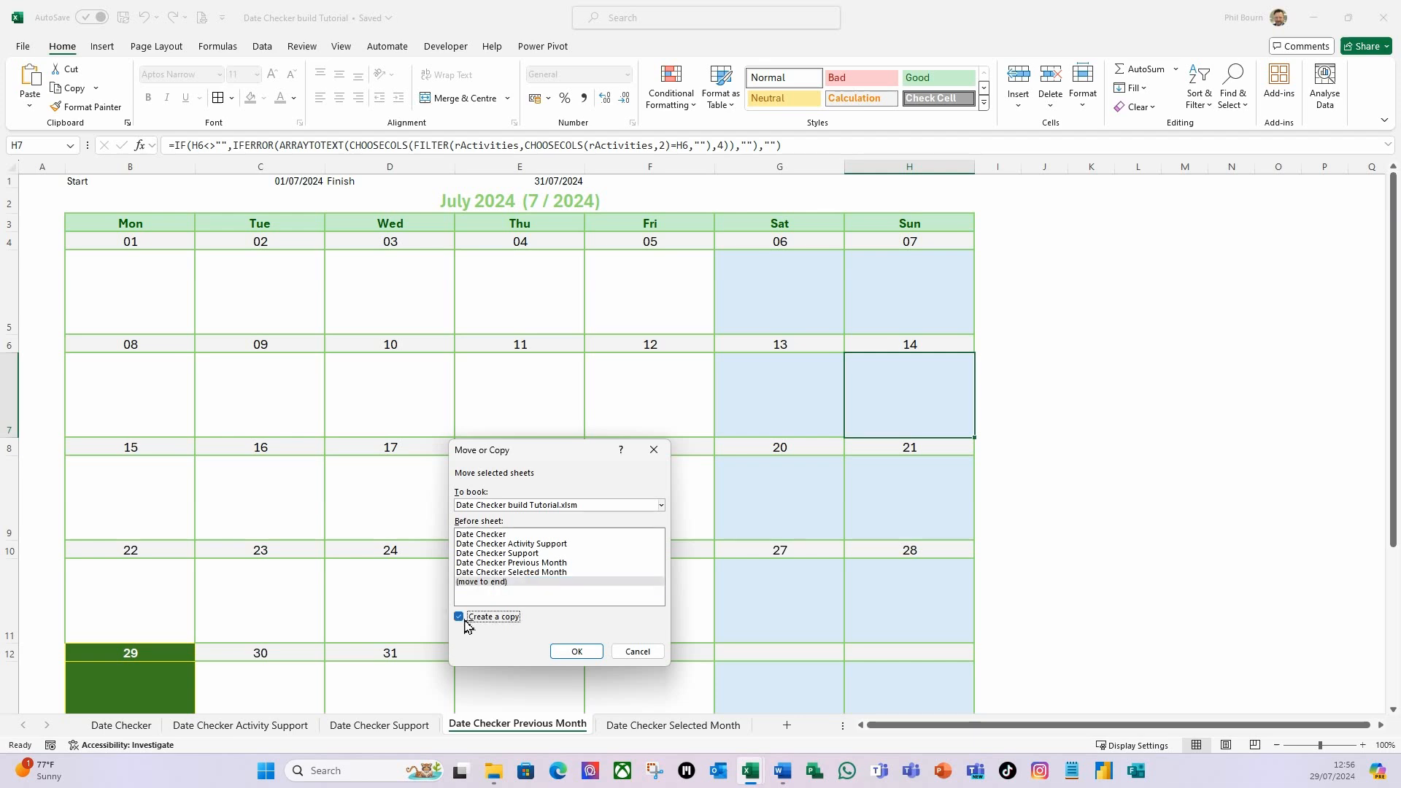
pyautogui.click(573, 652)
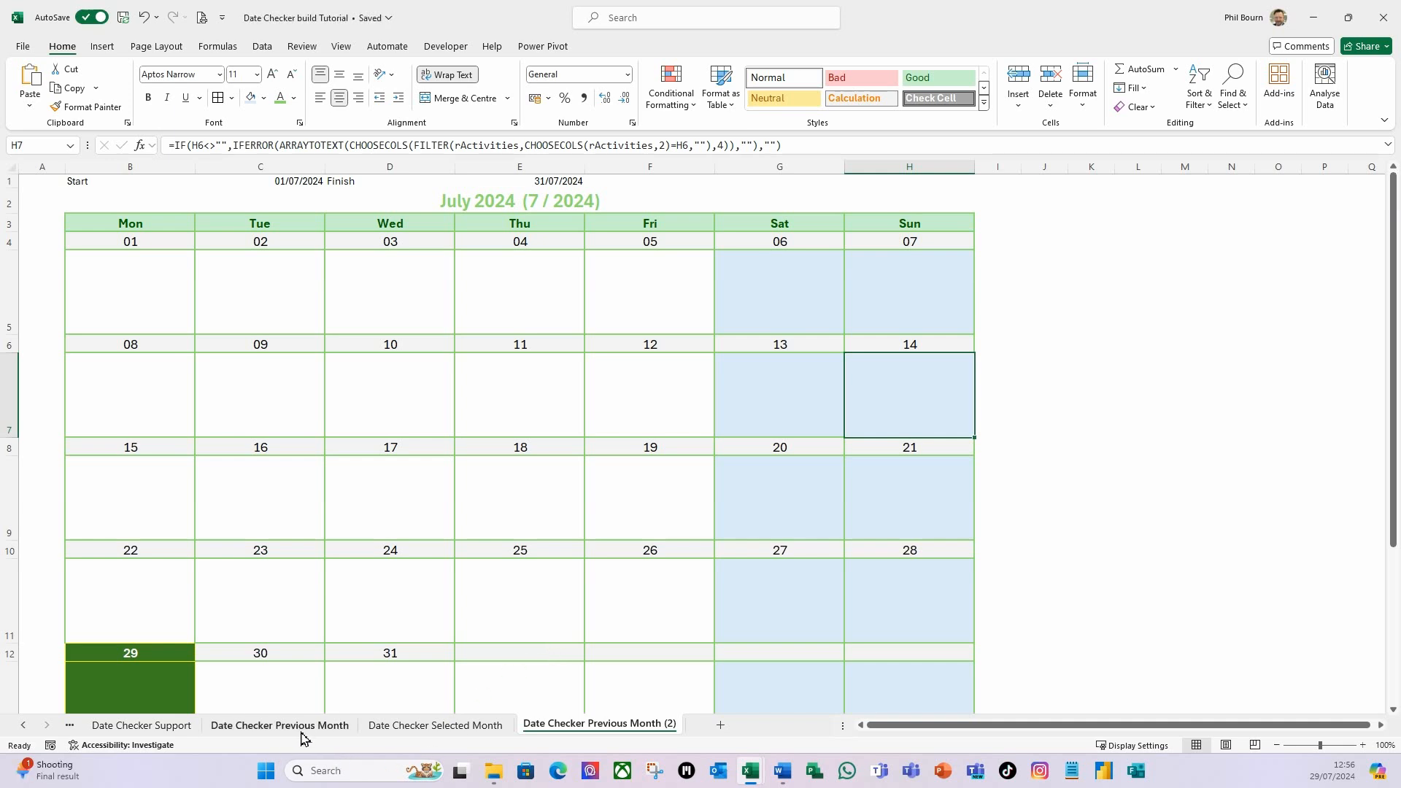
# Rename the copied sheet as Date Checker Next Month.
pyautogui.rightClick(631, 730)
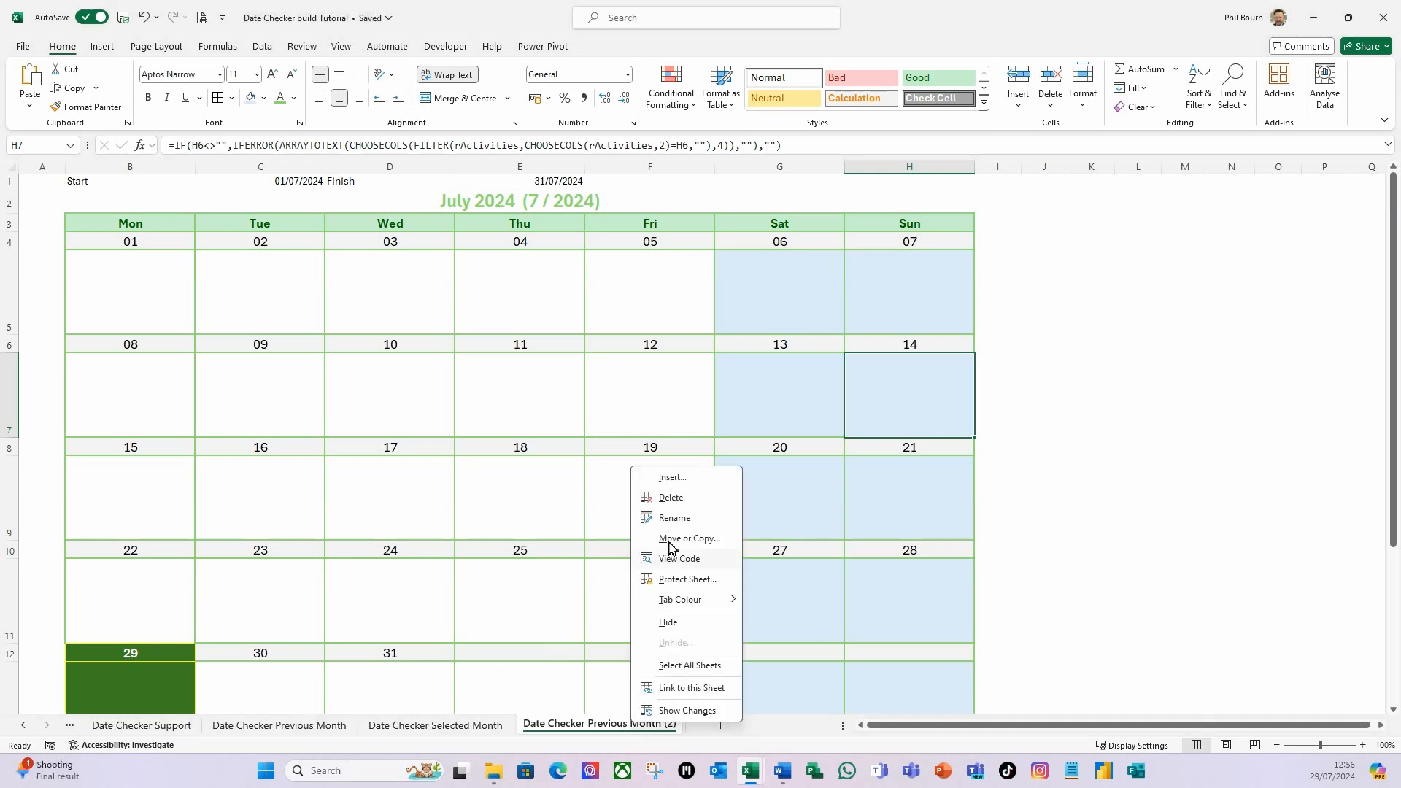
pyautogui.click(675, 518)
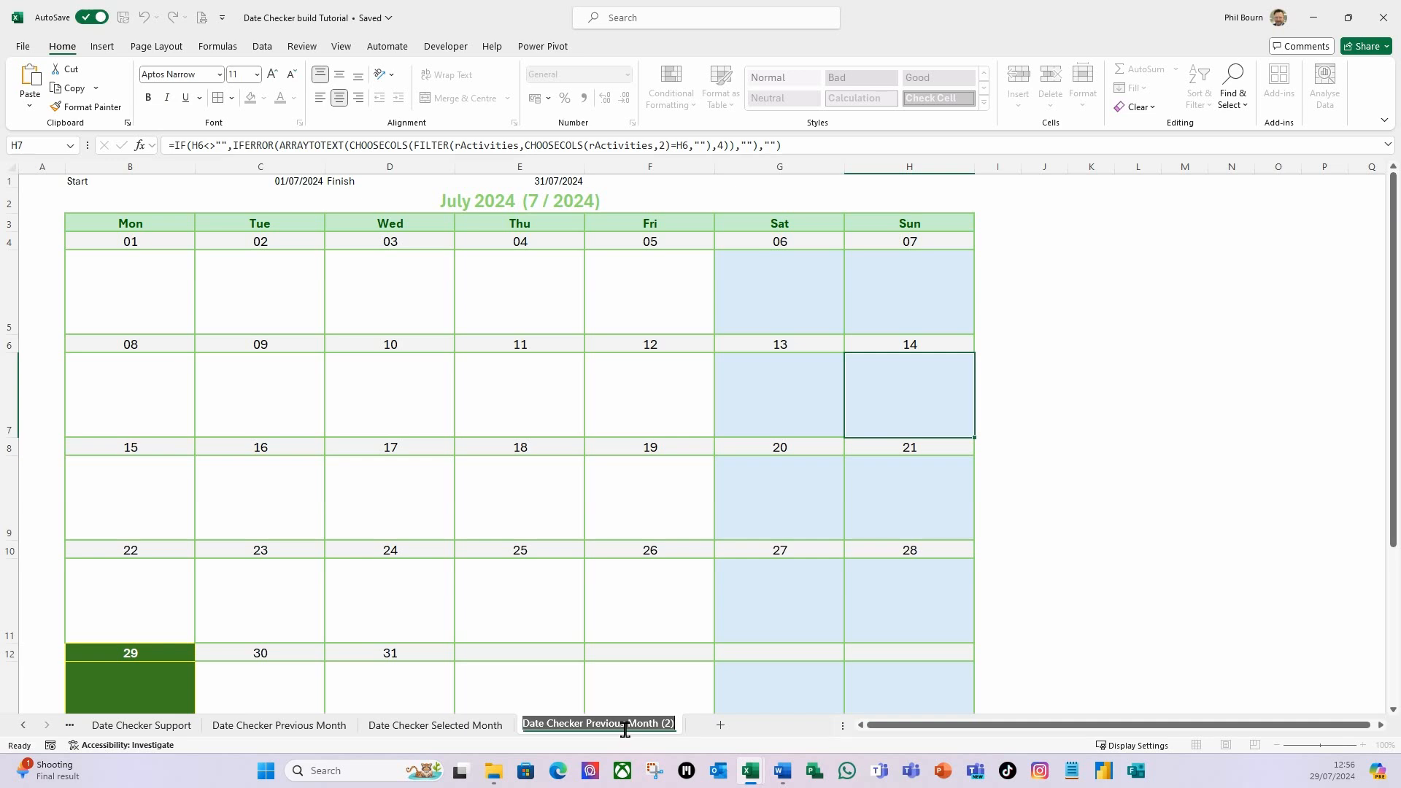
pyautogui.moveTo(626, 724); pyautogui.dragTo(586, 724)
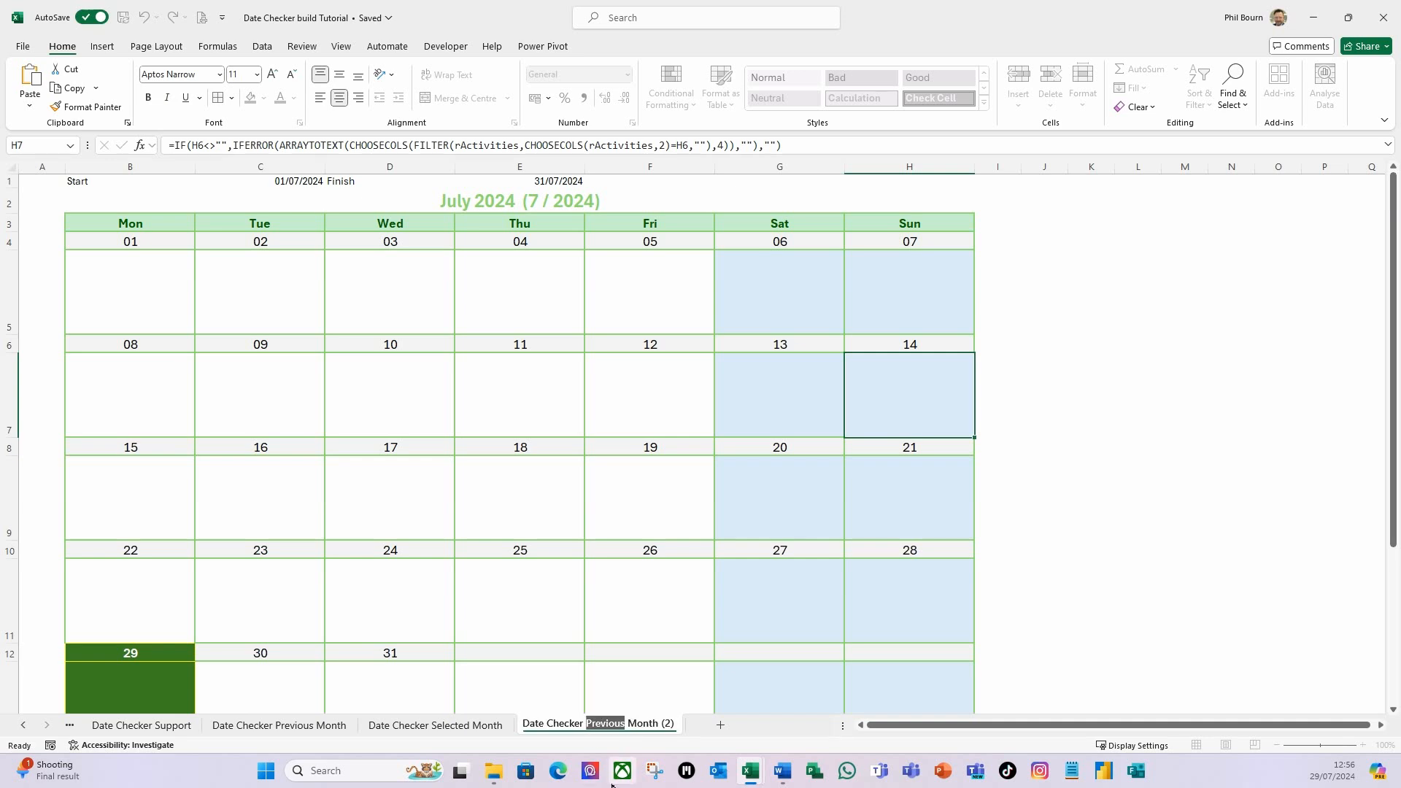
pyautogui.write('Next')
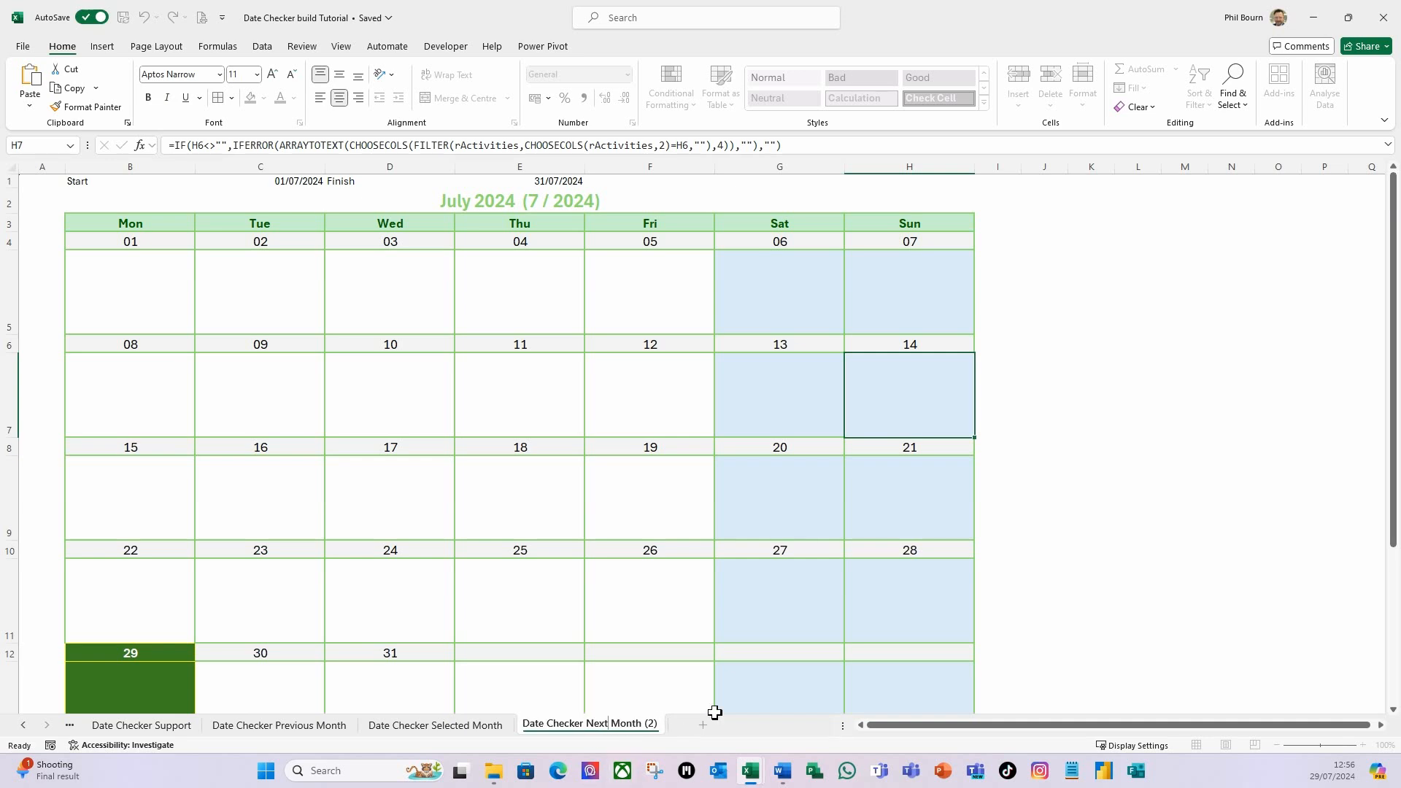
pyautogui.keyDown('shift'); pyautogui.click(660, 725); pyautogui.keyUp('shift')
pyautogui.press('BackSpace')
pyautogui.press('Return')
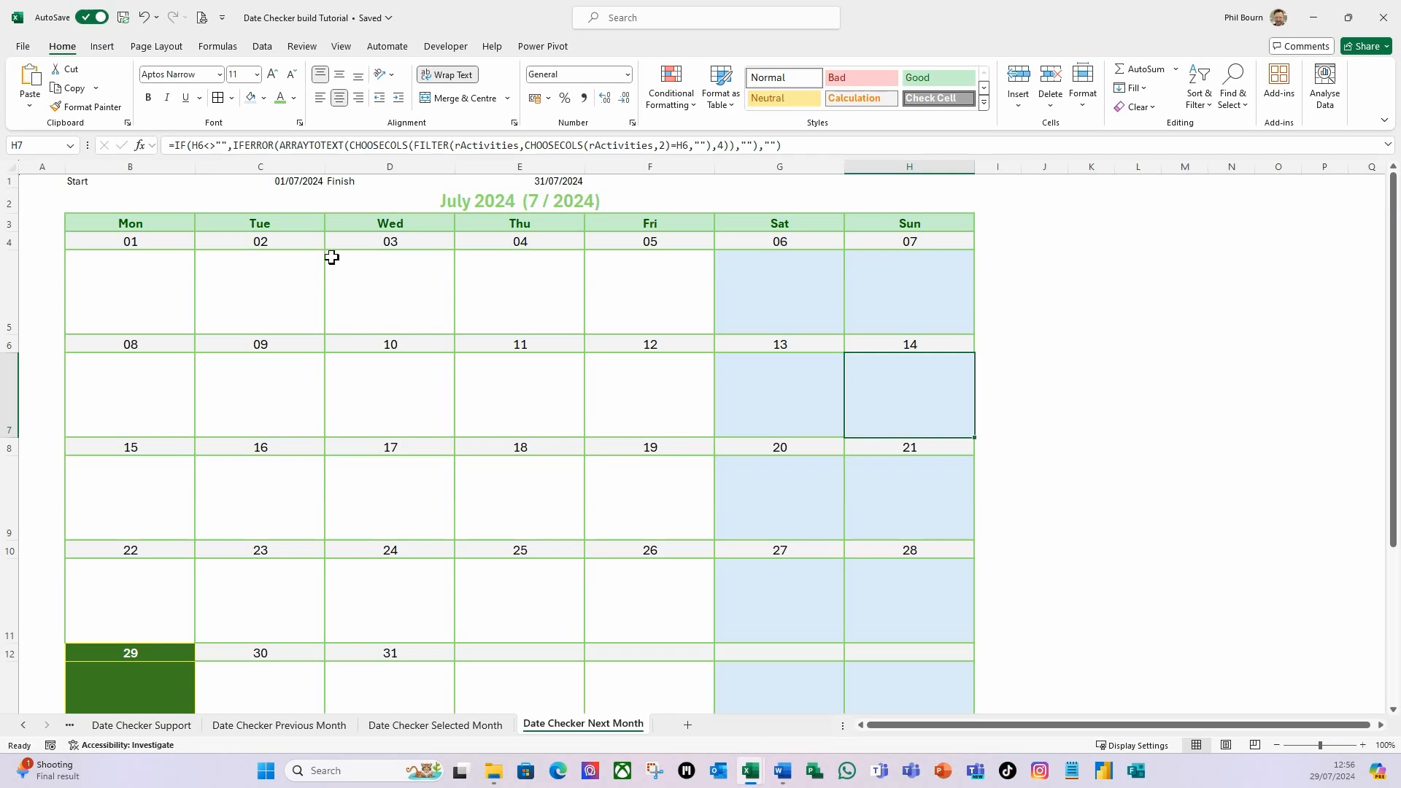
# Replace all $C references with $D in the start date, finish date and title formulas in rows 1 and 2 of the Next Month sheet.
pyautogui.moveTo(296, 184); pyautogui.dragTo(303, 203)
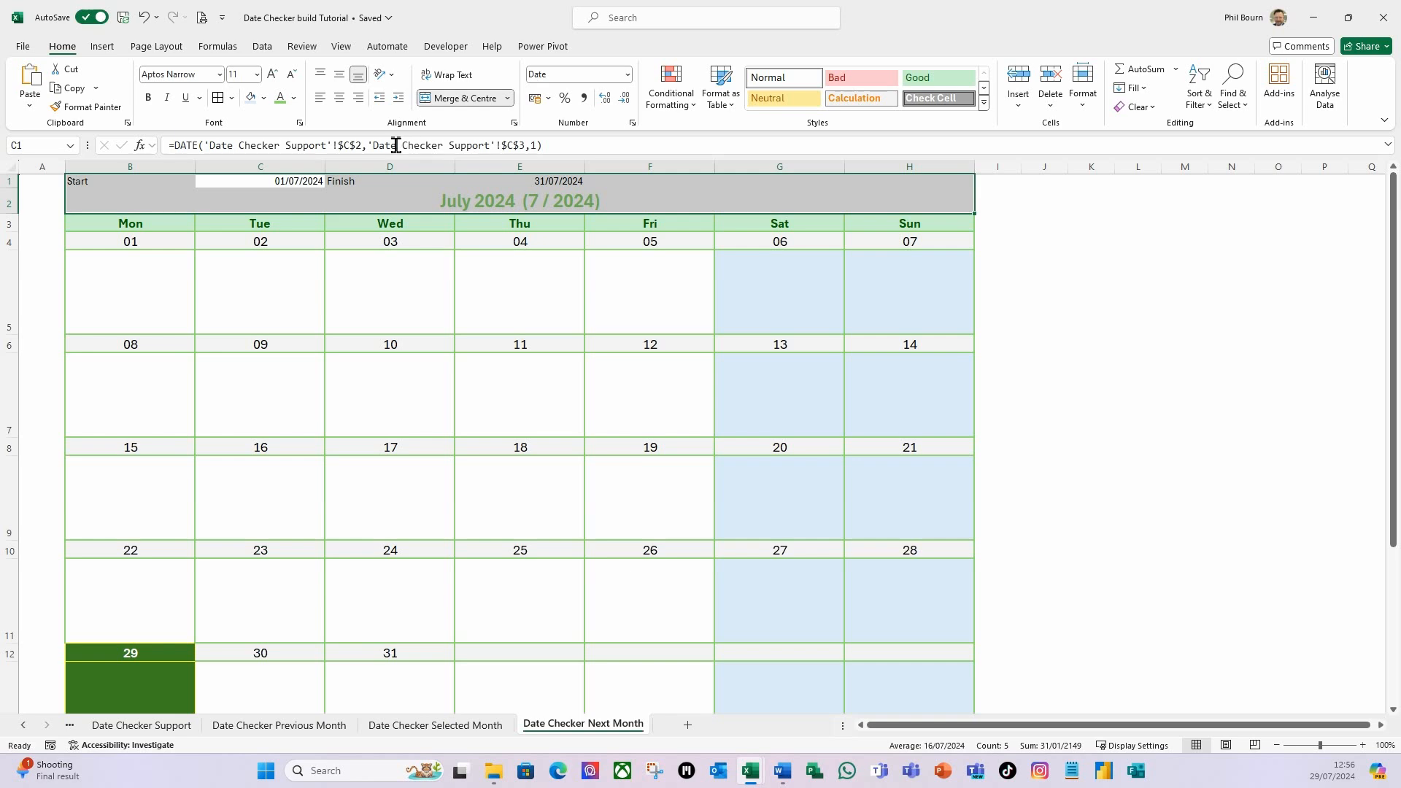
pyautogui.hotkey('ctrl', 'f')
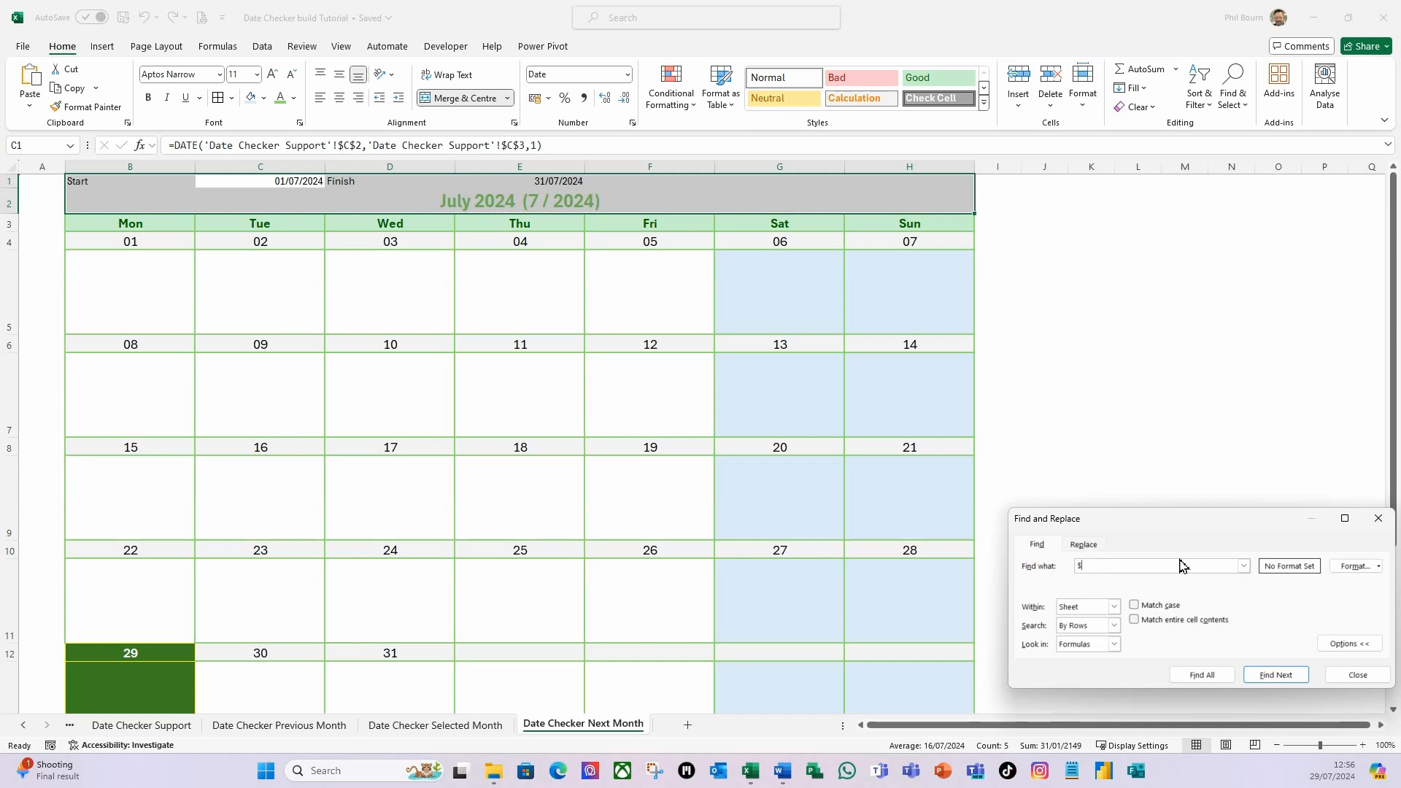
pyautogui.moveTo(1131, 524); pyautogui.dragTo(852, 354)
pyautogui.click(836, 345)
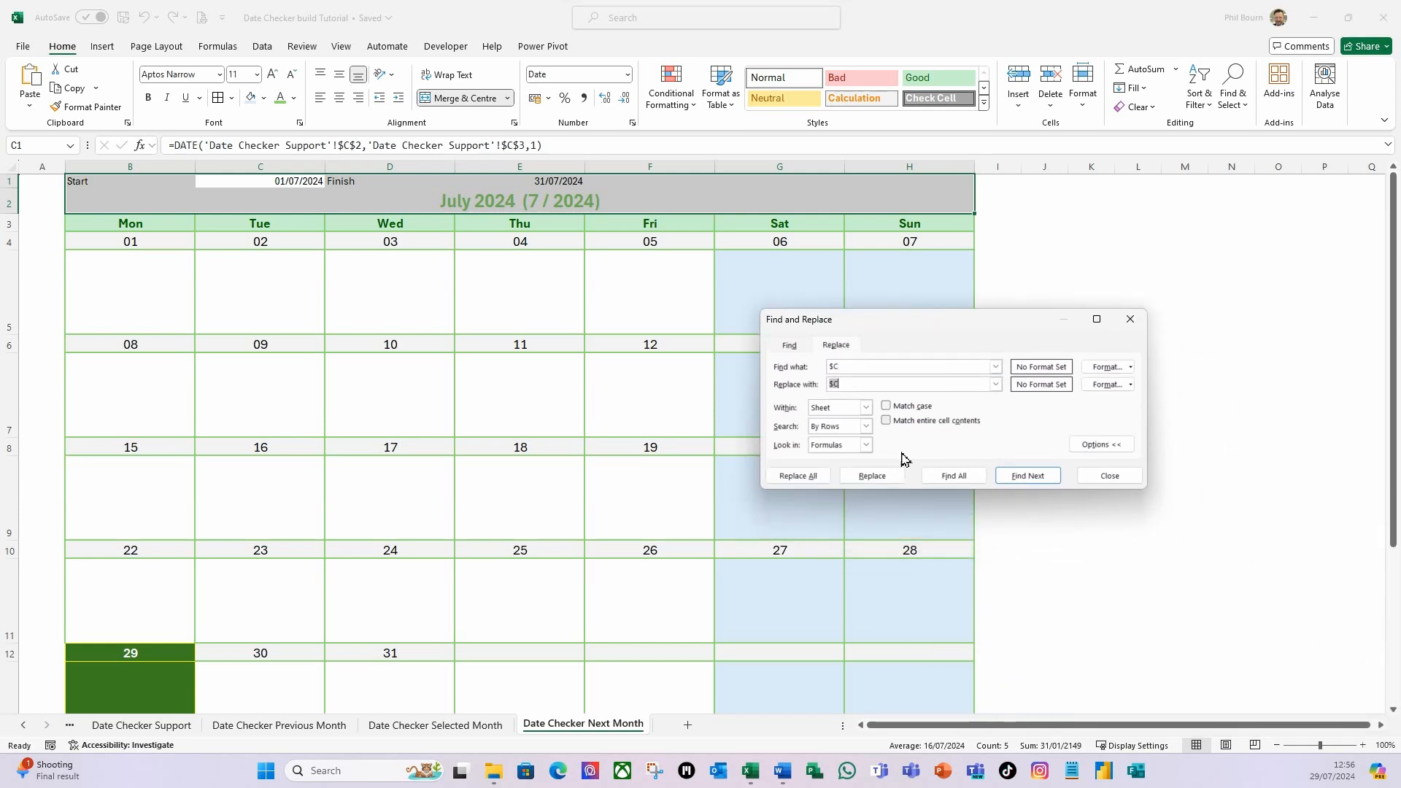
pyautogui.click(840, 384)
pyautogui.write('$C')
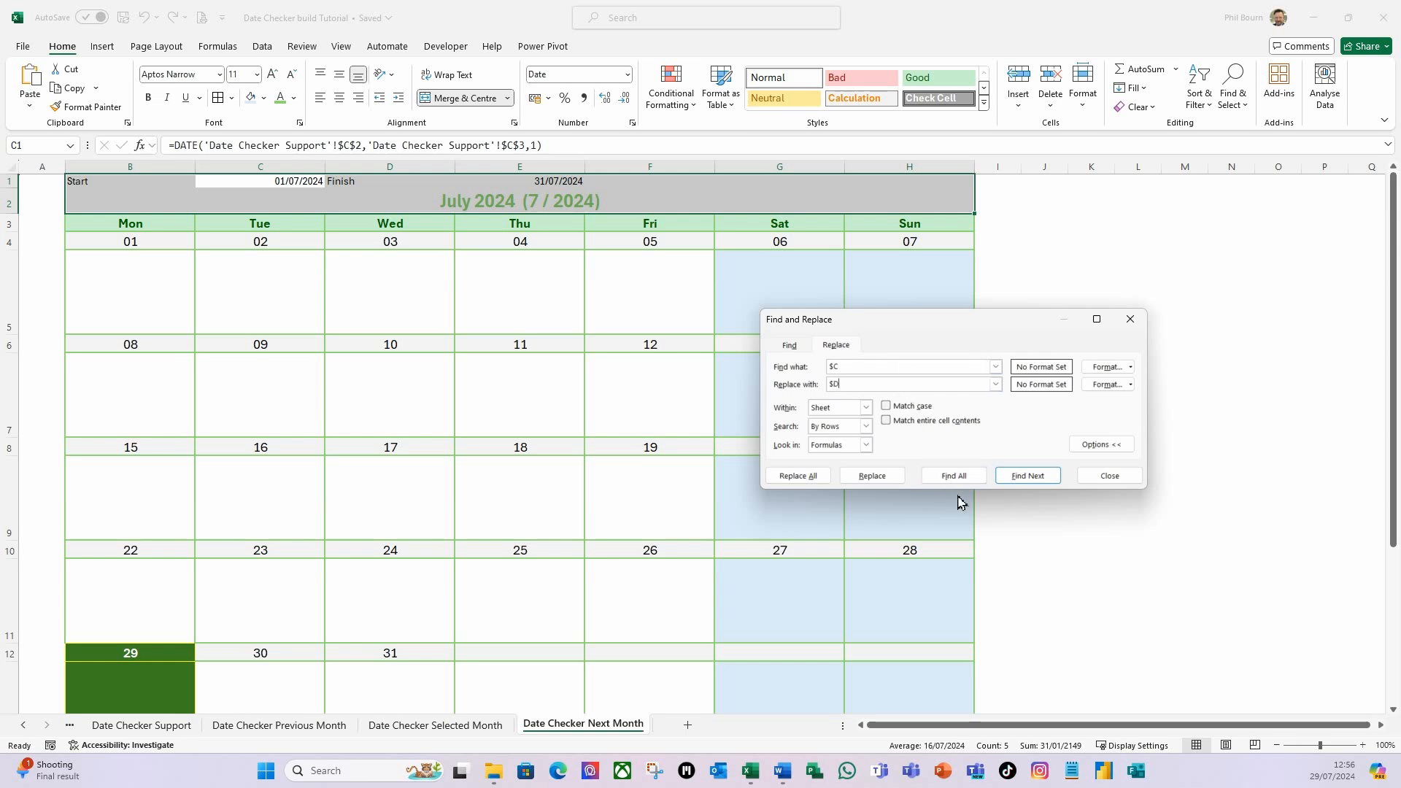
pyautogui.click(814, 478)
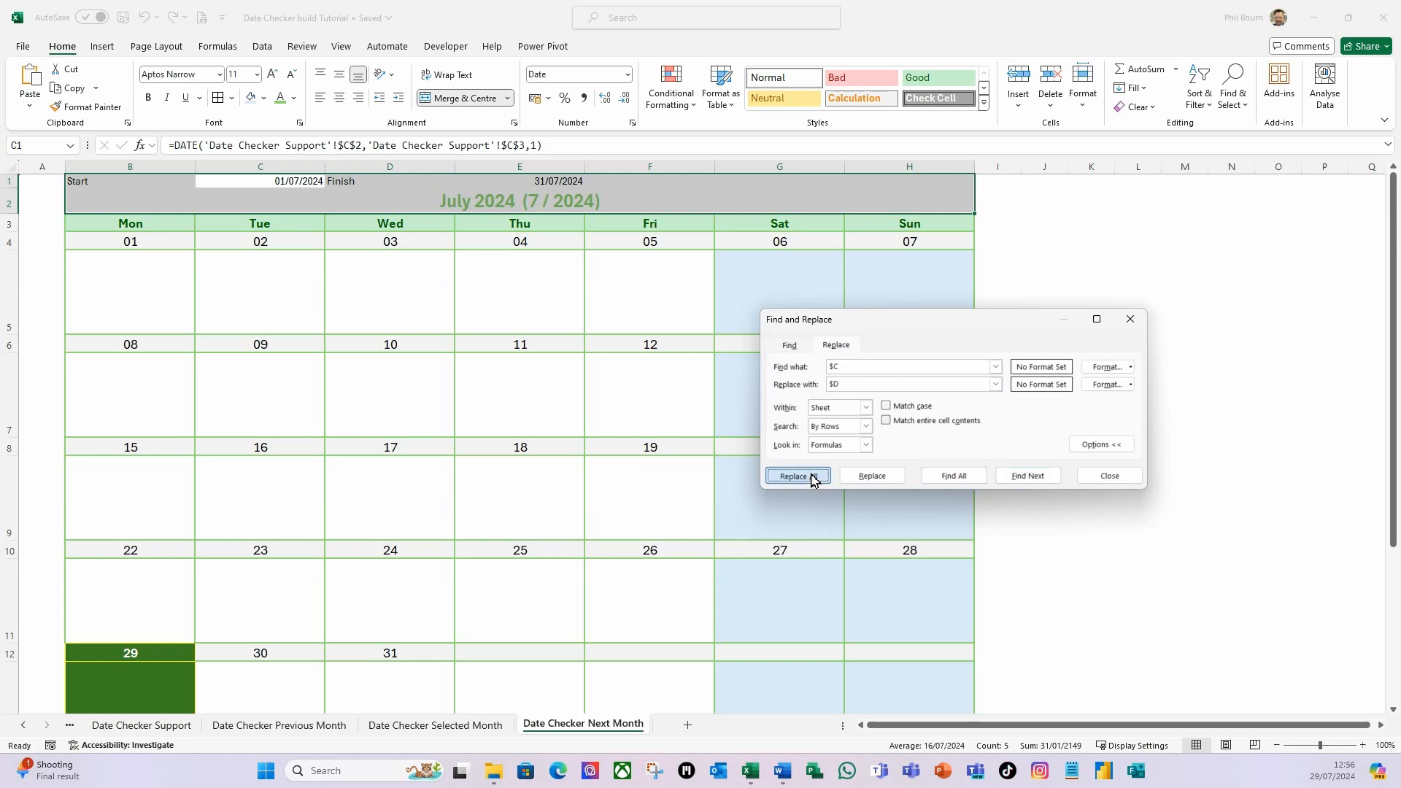
pyautogui.click(704, 425)
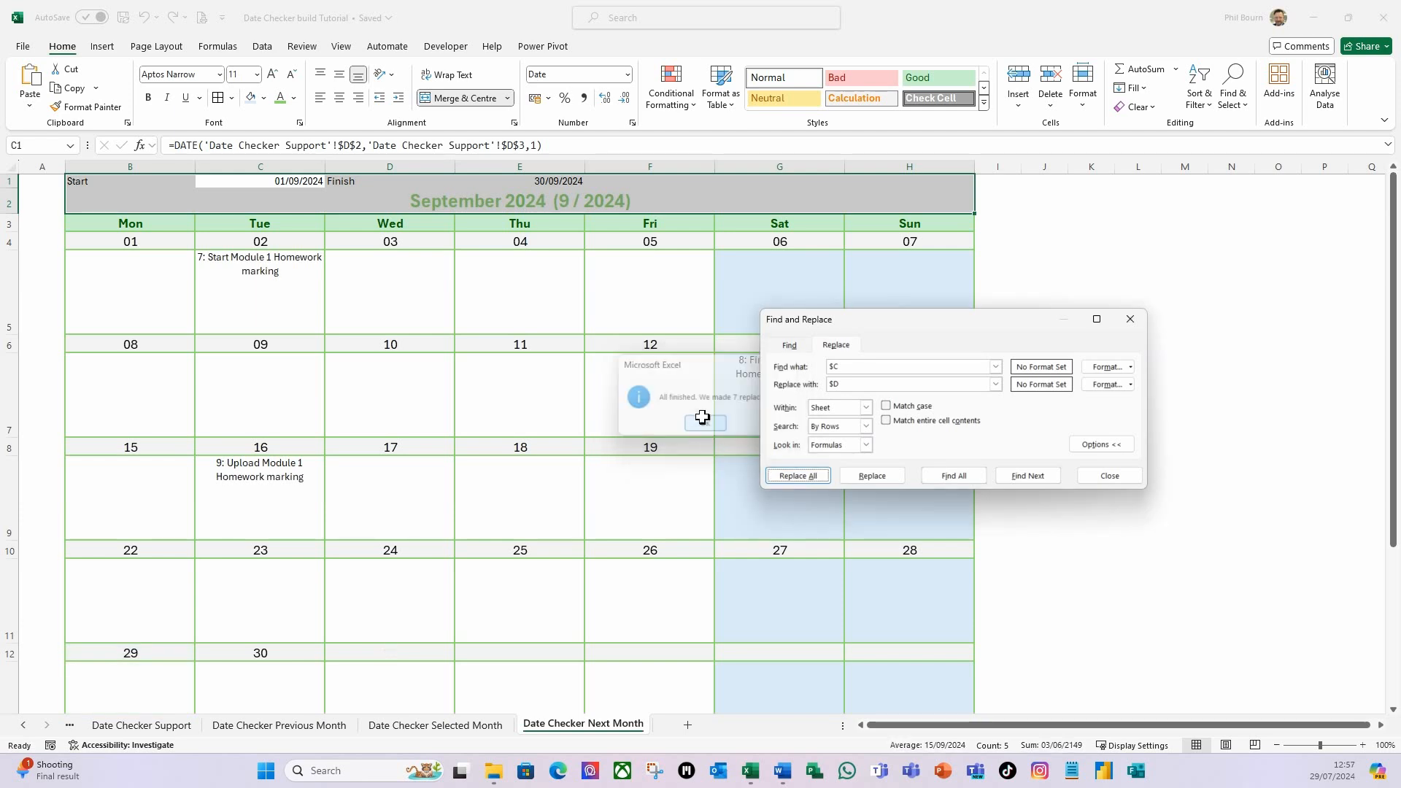
# Replace all $C references with $D in the first week's date formula, limiting the replacement to cells A4:B4.
pyautogui.moveTo(27, 238); pyautogui.dragTo(69, 243)
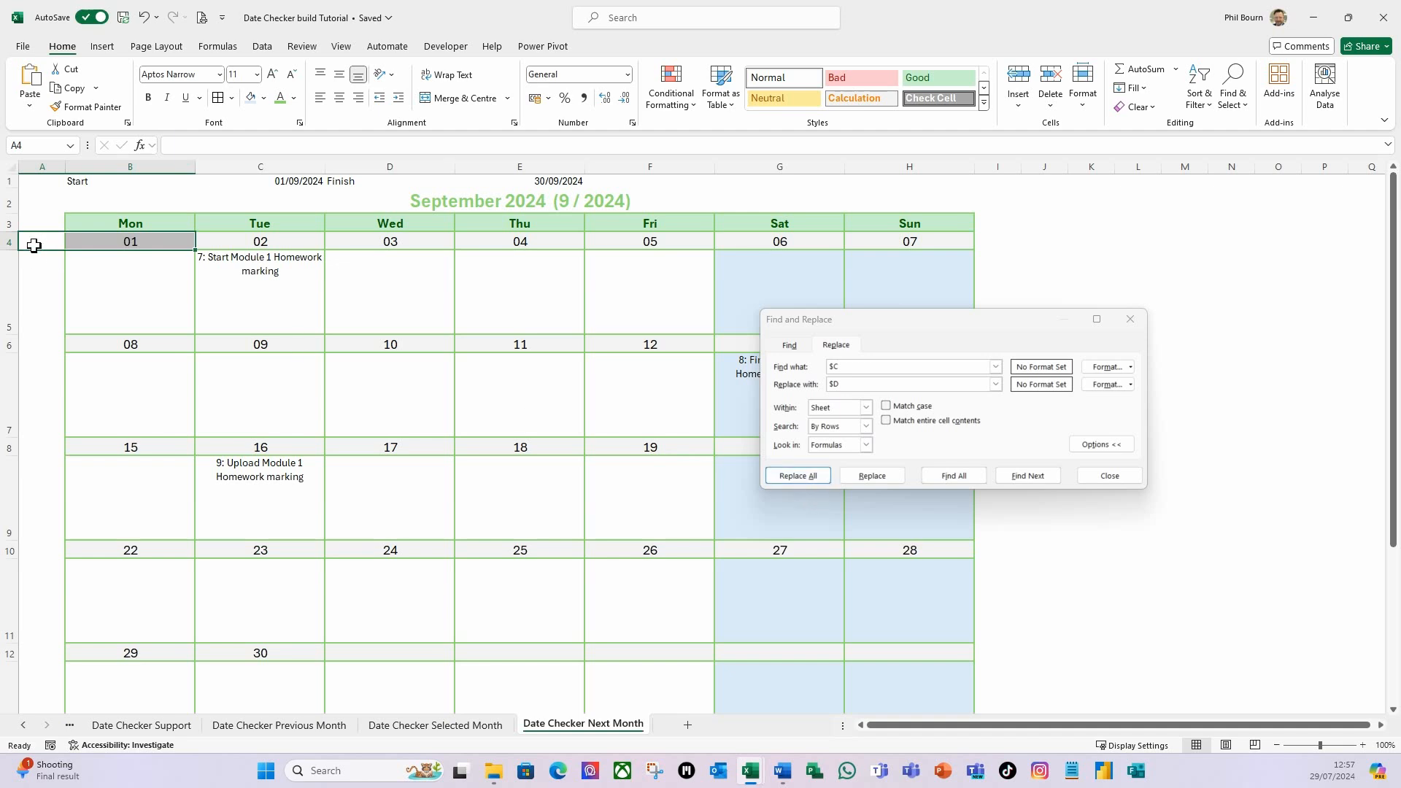
pyautogui.click(797, 475)
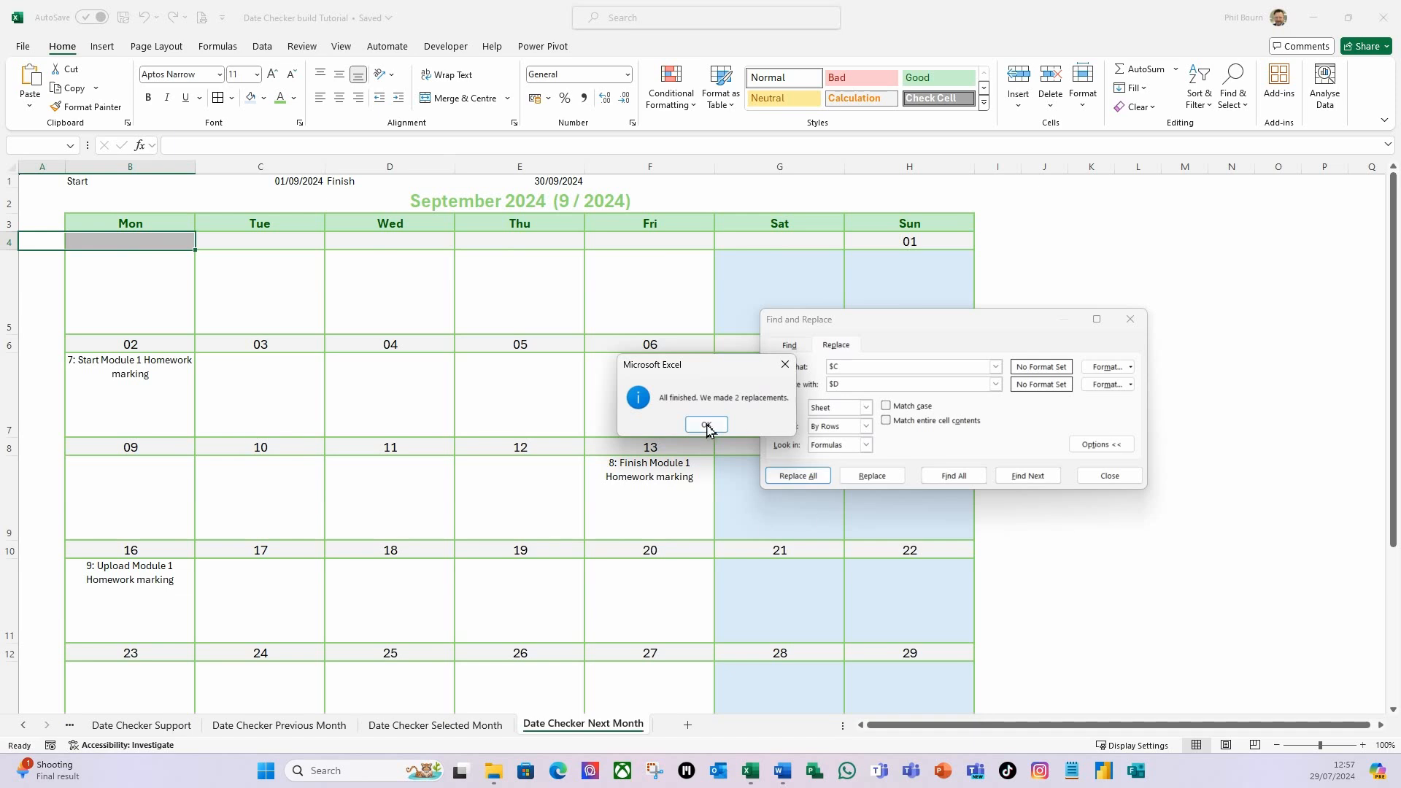
pyautogui.click(707, 425)
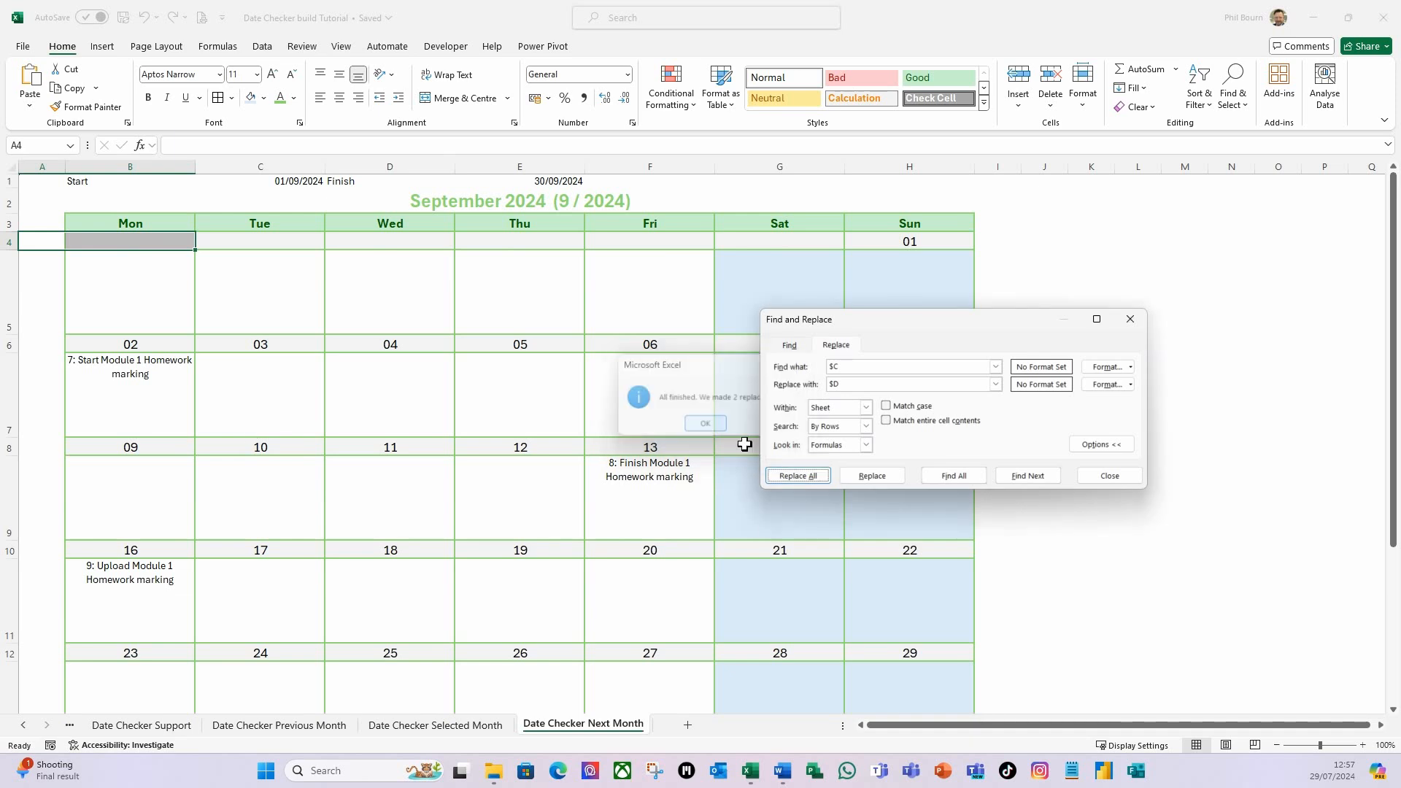
pyautogui.click(1115, 478)
# Set the font colour of the Next Month calendar title in B2 to a dark green theme colour.
pyautogui.click(198, 205)
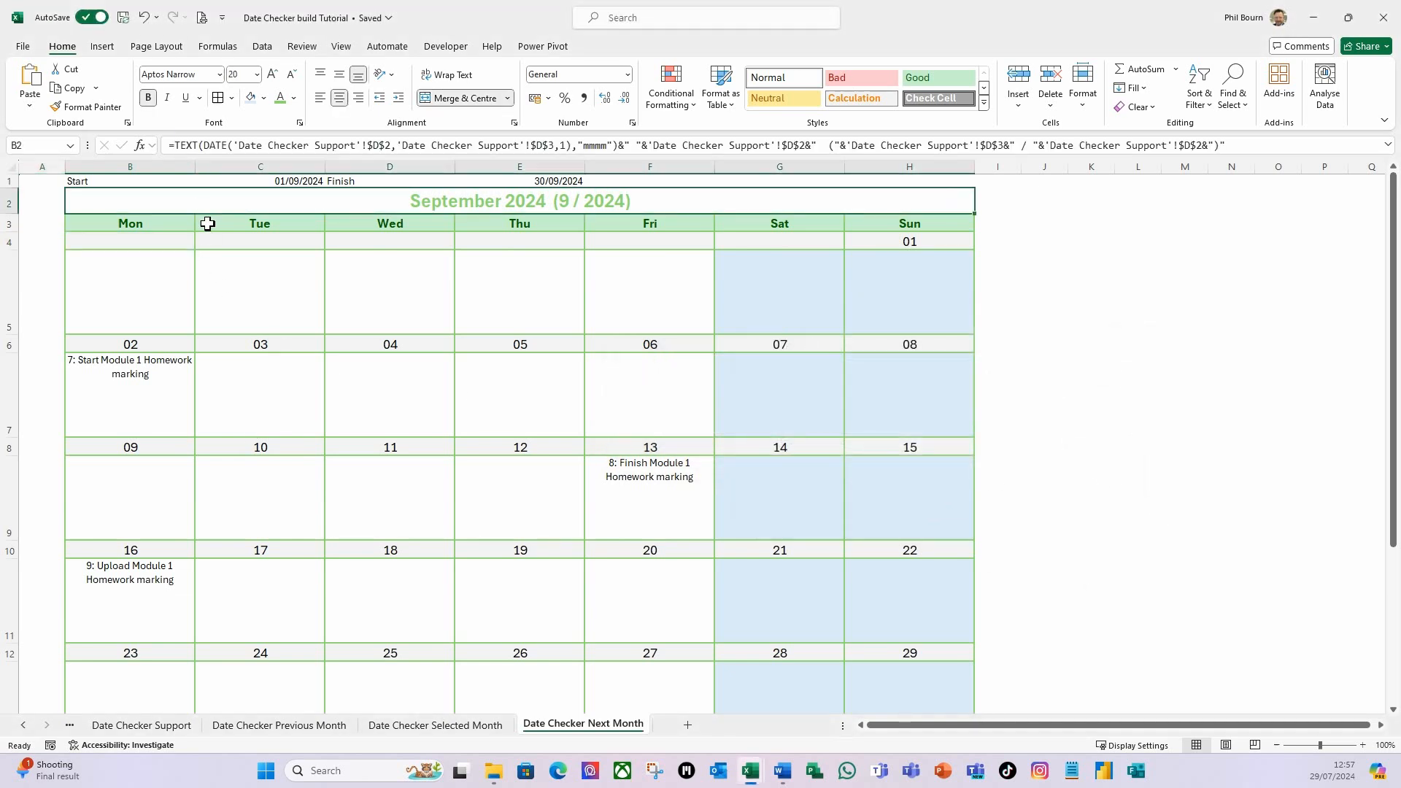
pyautogui.click(294, 98)
pyautogui.click(391, 217)
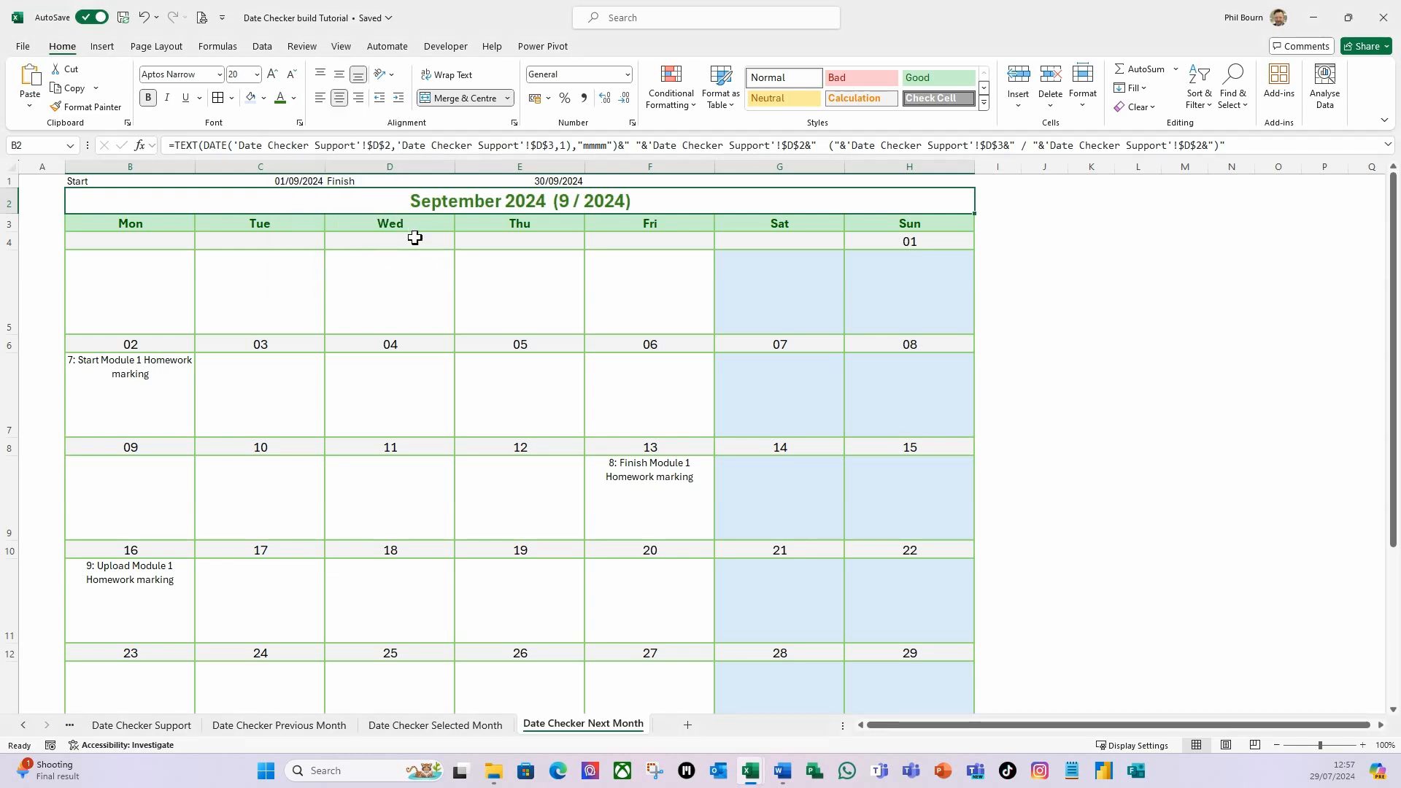
pyautogui.click(286, 291)
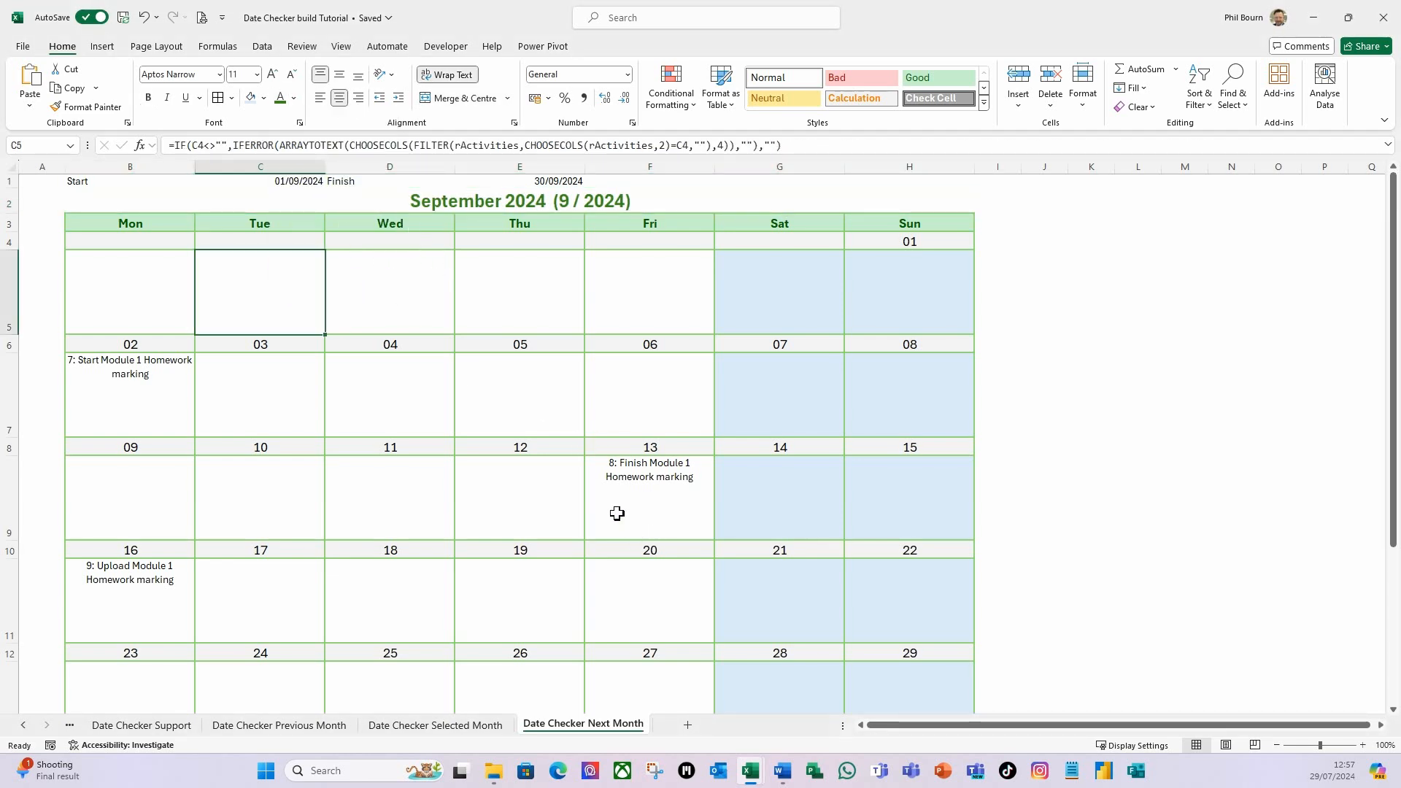
# Review the dates and activities on the Next Month, Previous Month and Selected Month calendar sheets.
pyautogui.scroll(-1, 449, 503)
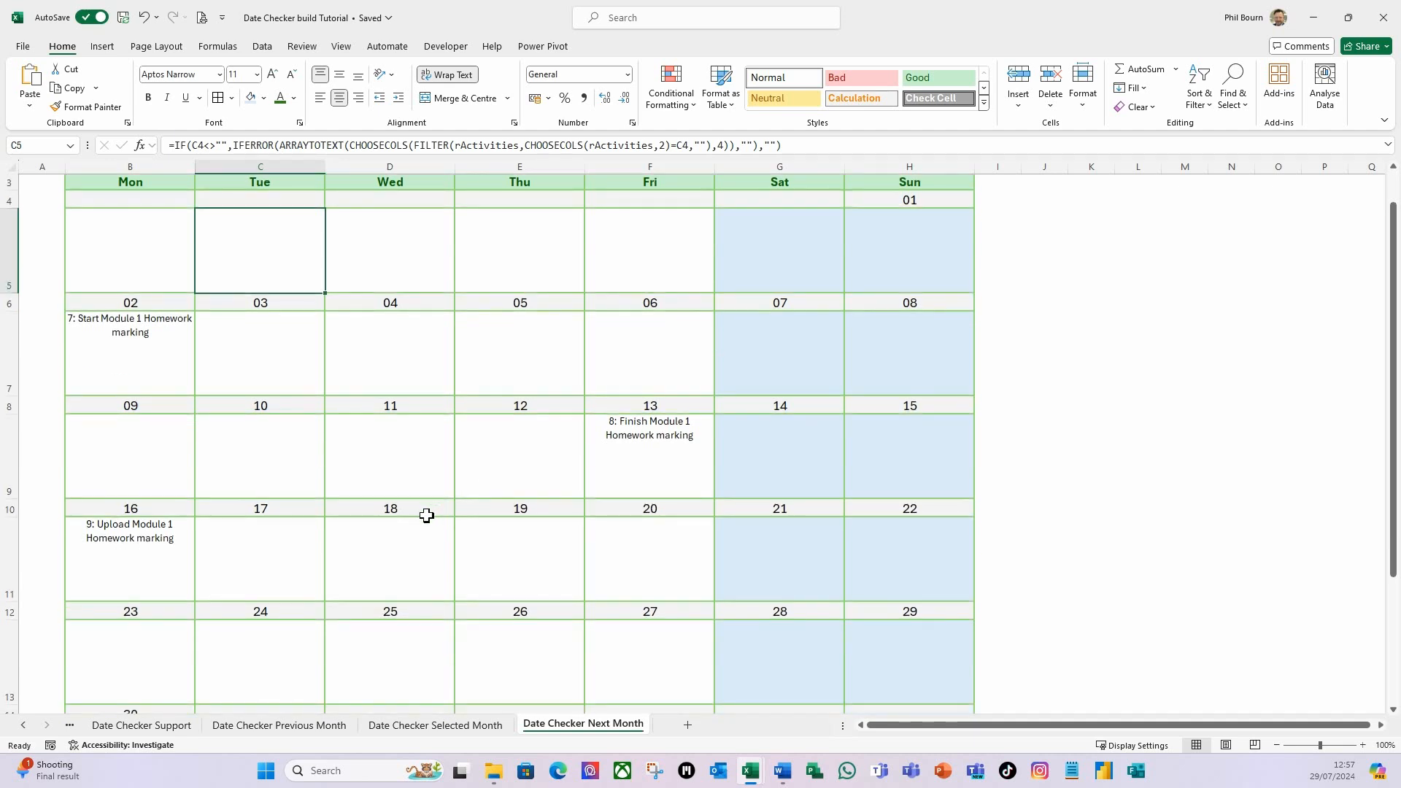
pyautogui.scroll(1, 427, 515)
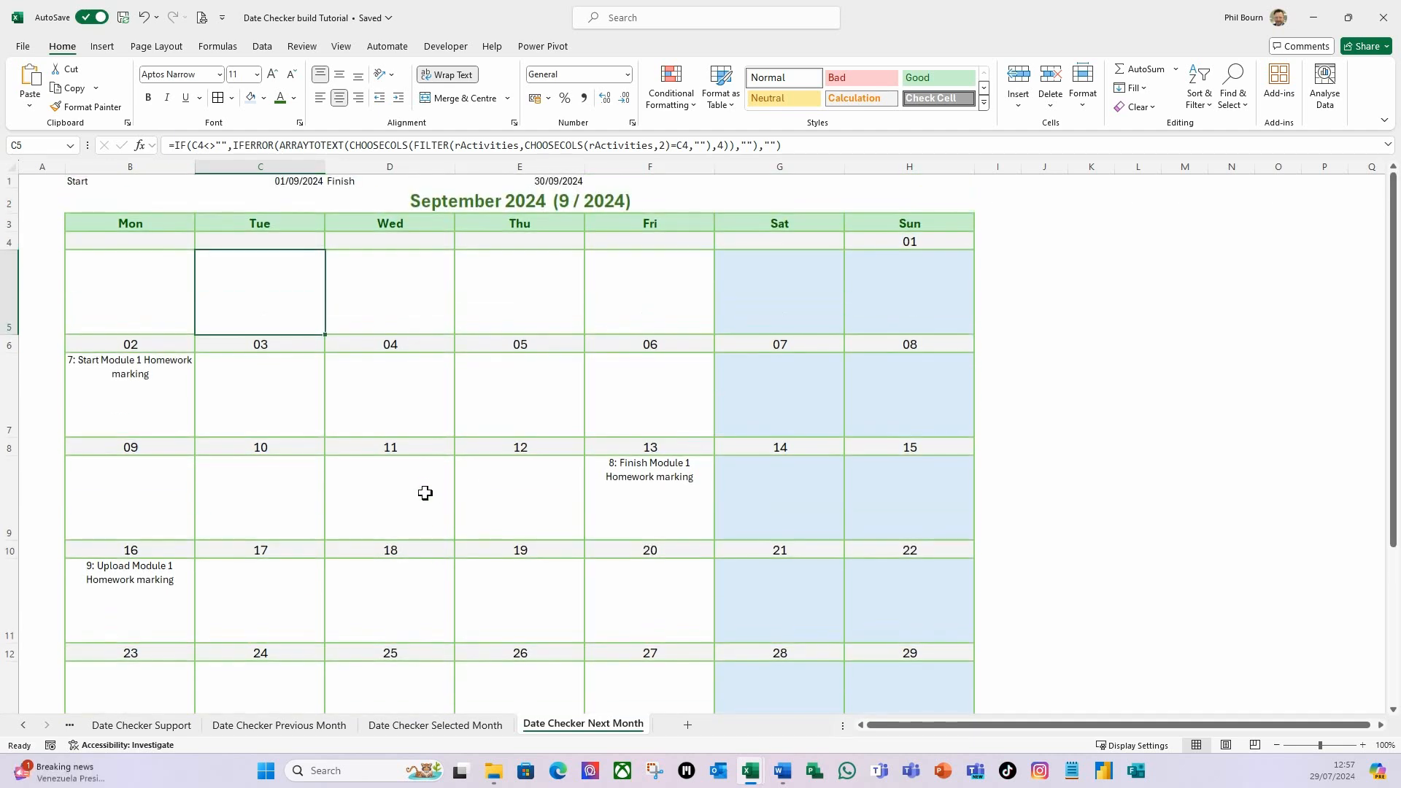
pyautogui.click(276, 727)
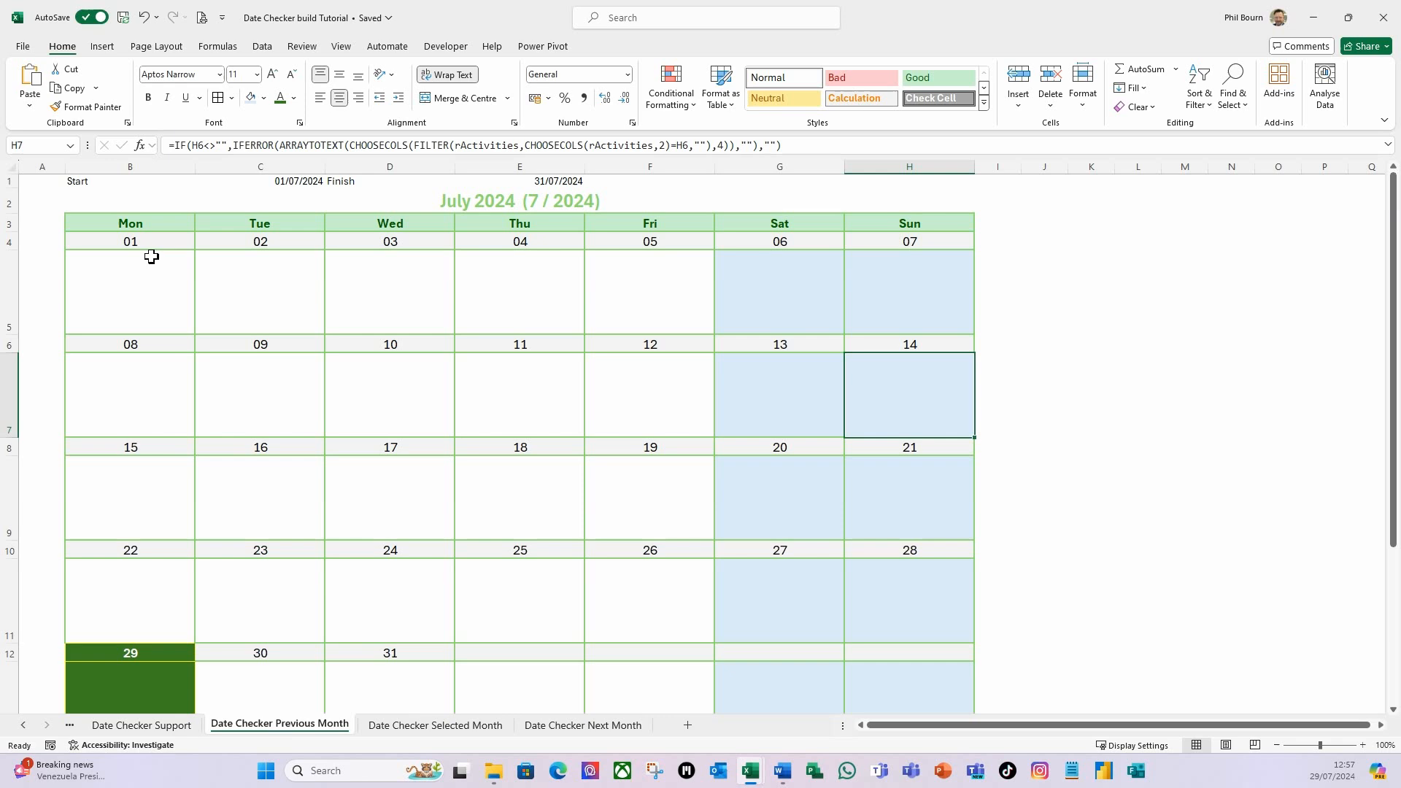
pyautogui.scroll(-1, 371, 478)
pyautogui.scroll(1, 353, 537)
pyautogui.click(433, 727)
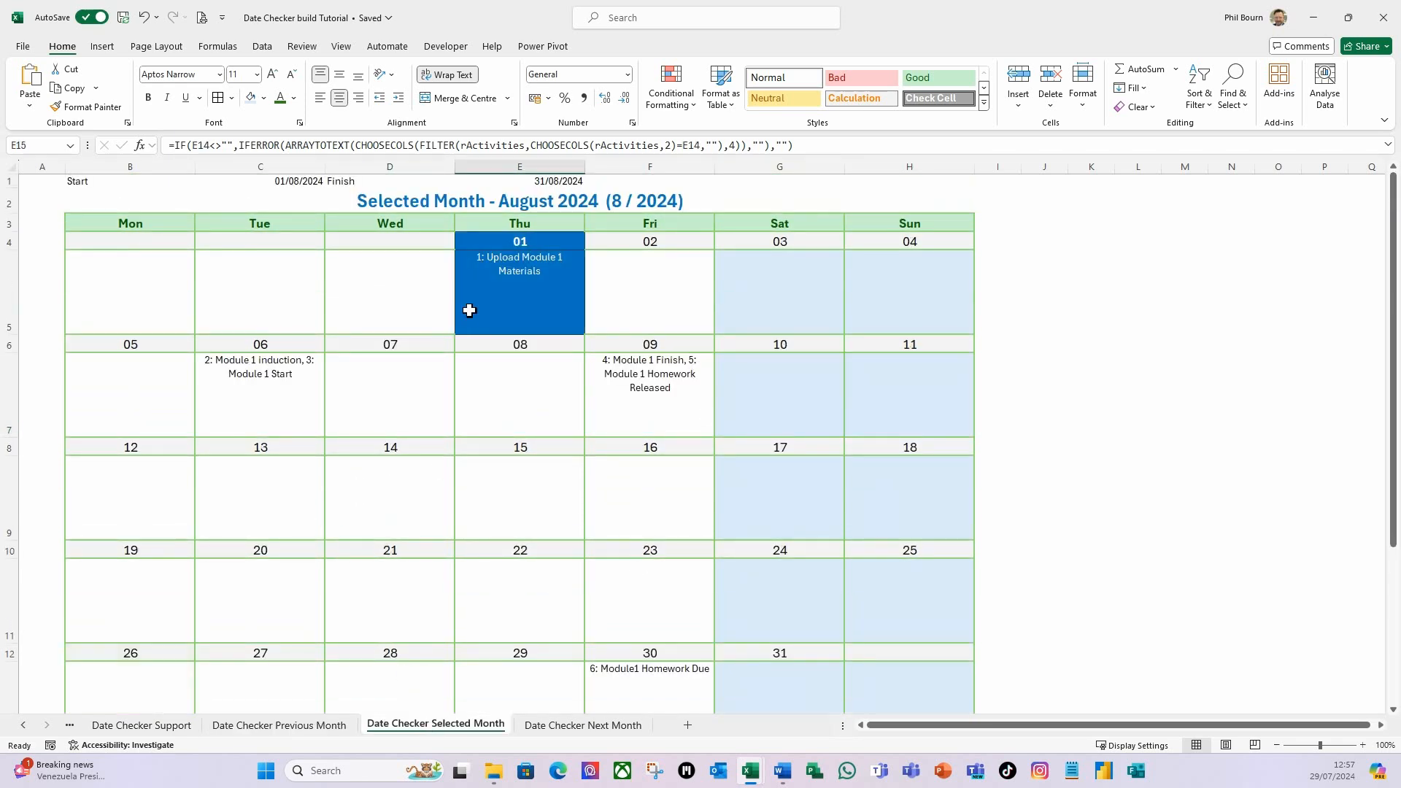
pyautogui.scroll(-2, 496, 373)
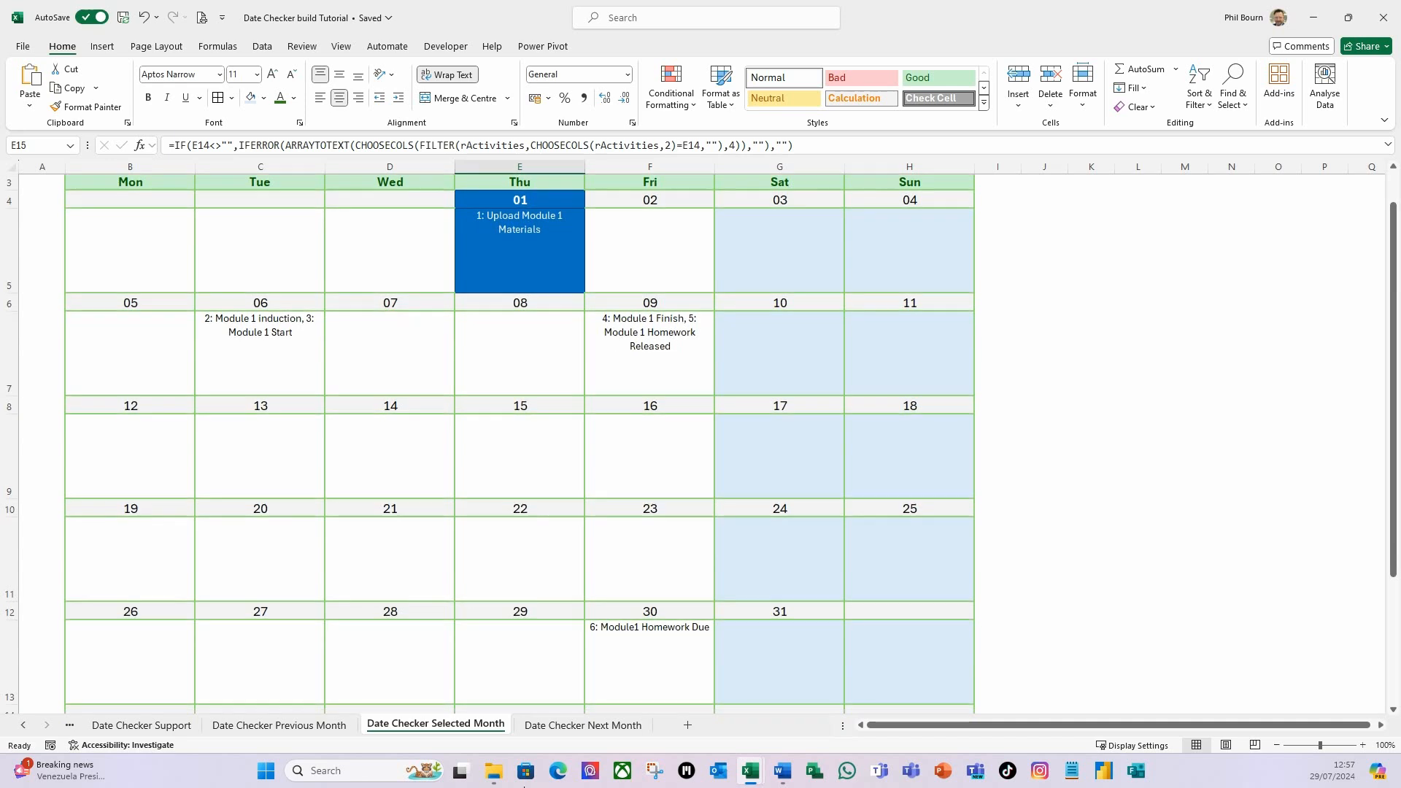
pyautogui.click(556, 723)
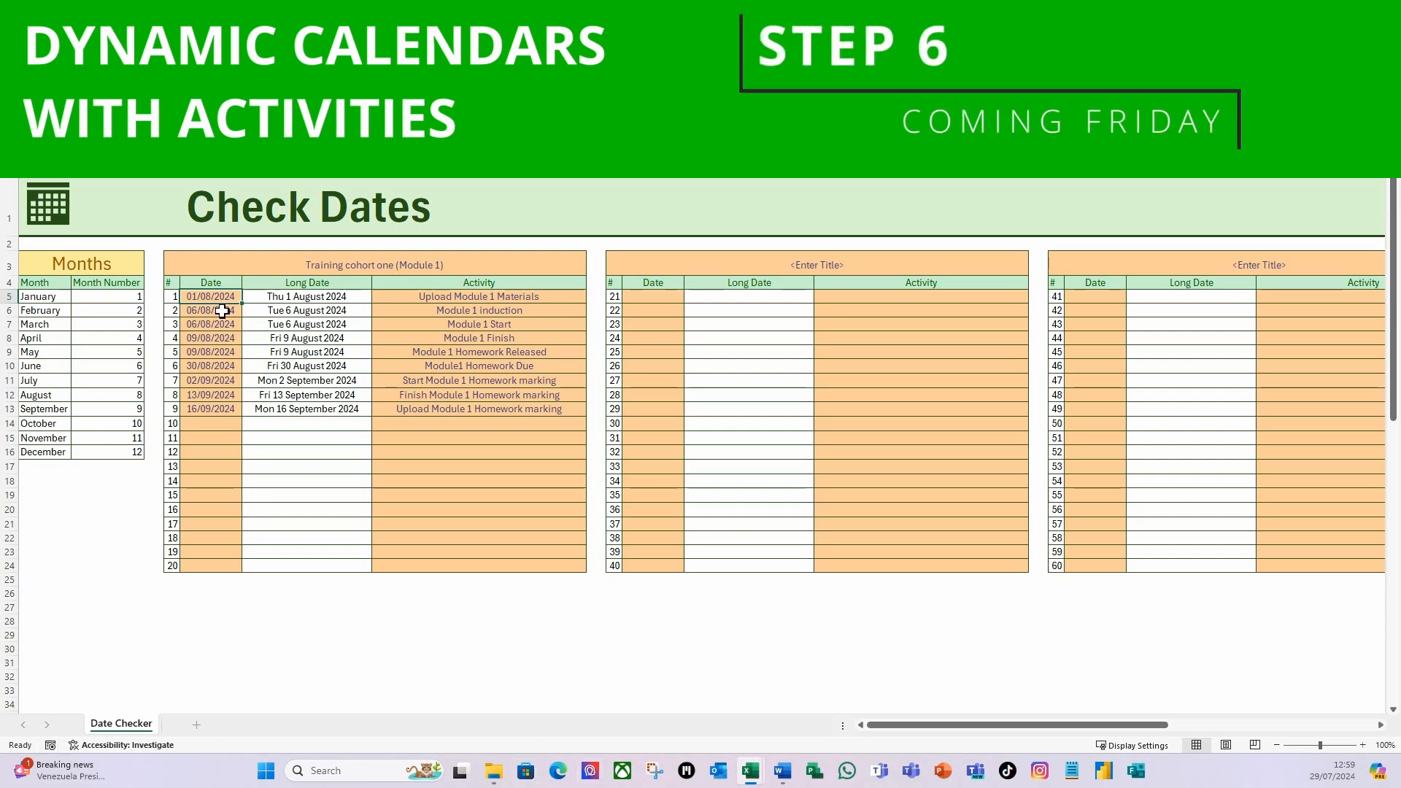
# Select the first date of Training cohort one in the finished Date Checker sheet and show the monthly calendars.
pyautogui.click(214, 314)
pyautogui.click(229, 299)
pyautogui.moveTo(927, 733); pyautogui.dragTo(1080, 733)
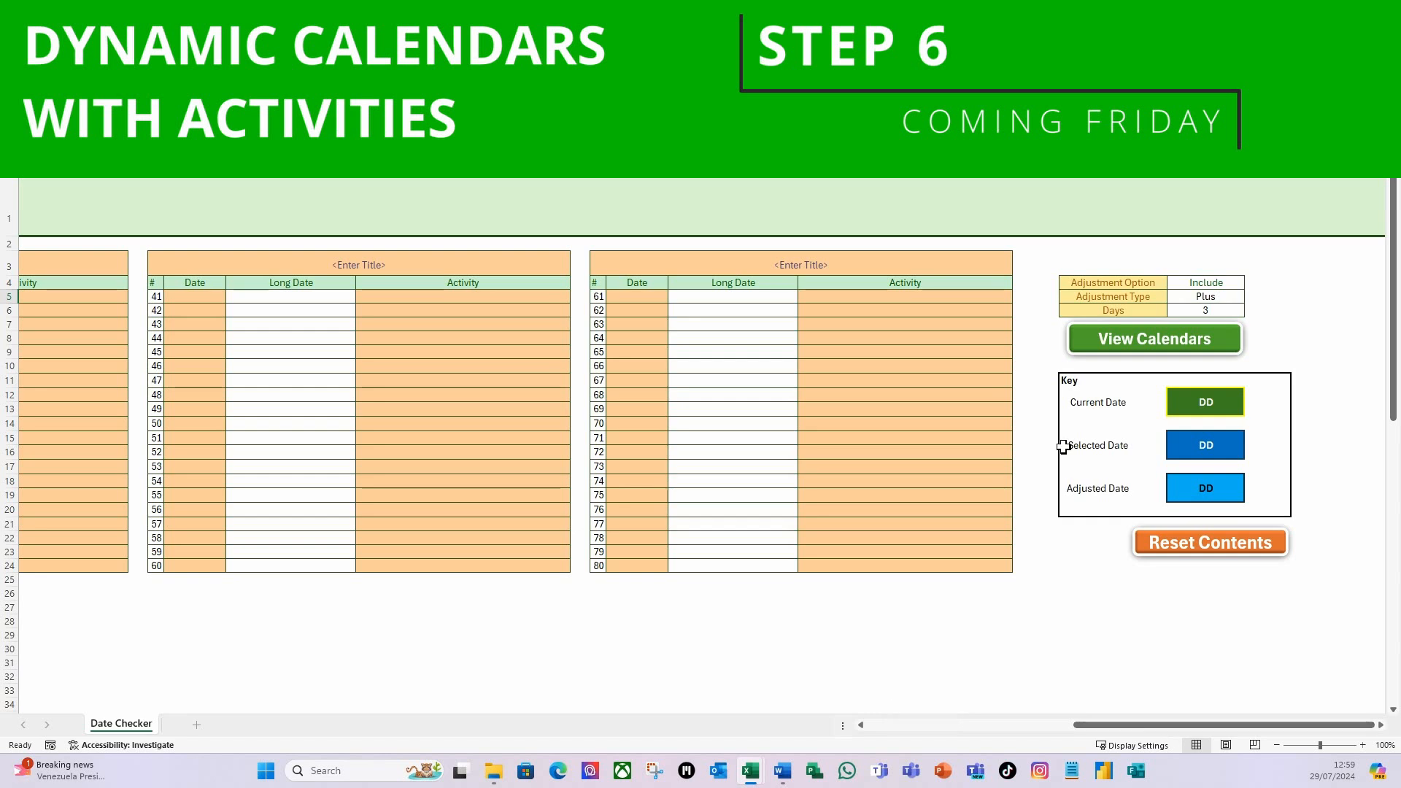
pyautogui.click(1137, 350)
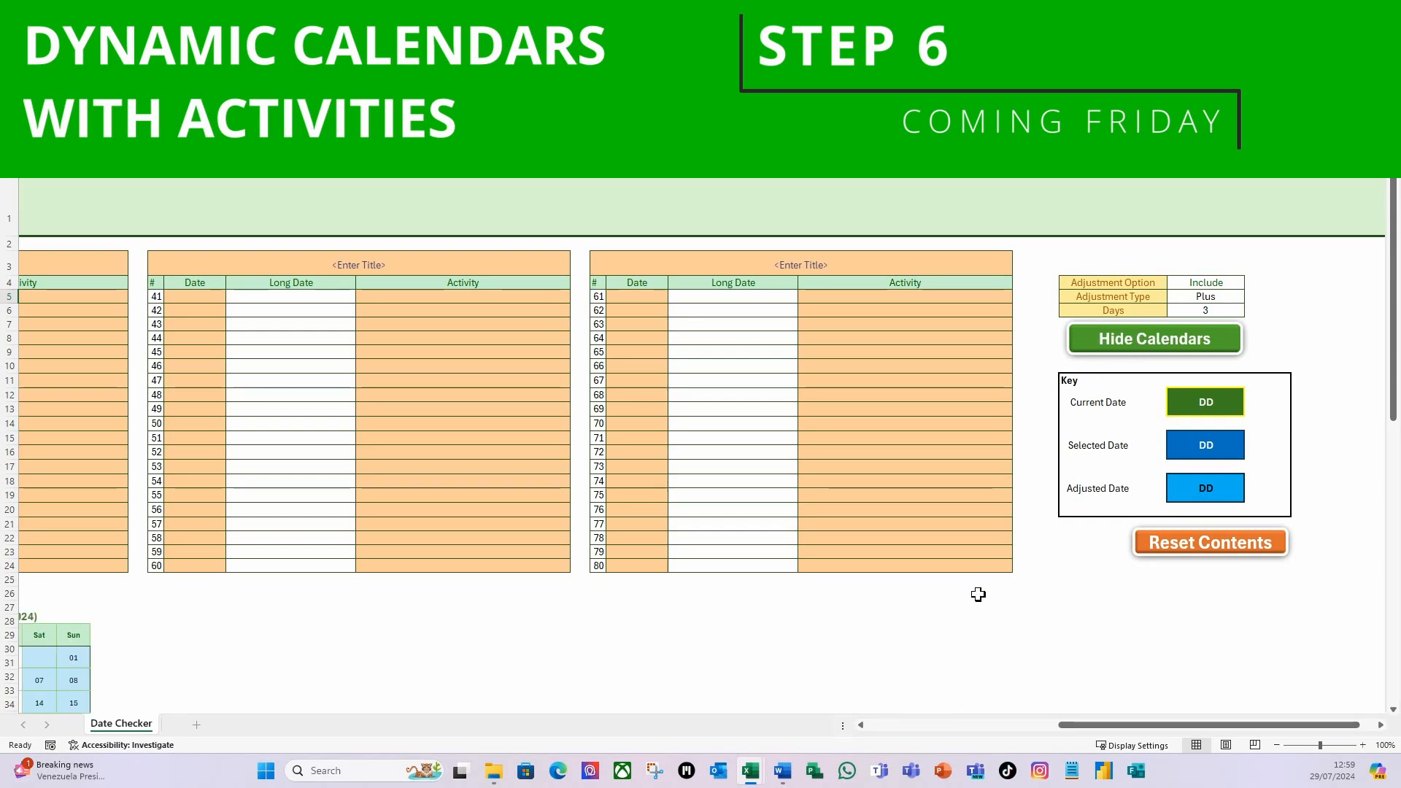
# Open the large activity view of the selected month's calendar, August 2024, below the date tables.
pyautogui.moveTo(1080, 733); pyautogui.dragTo(898, 734)
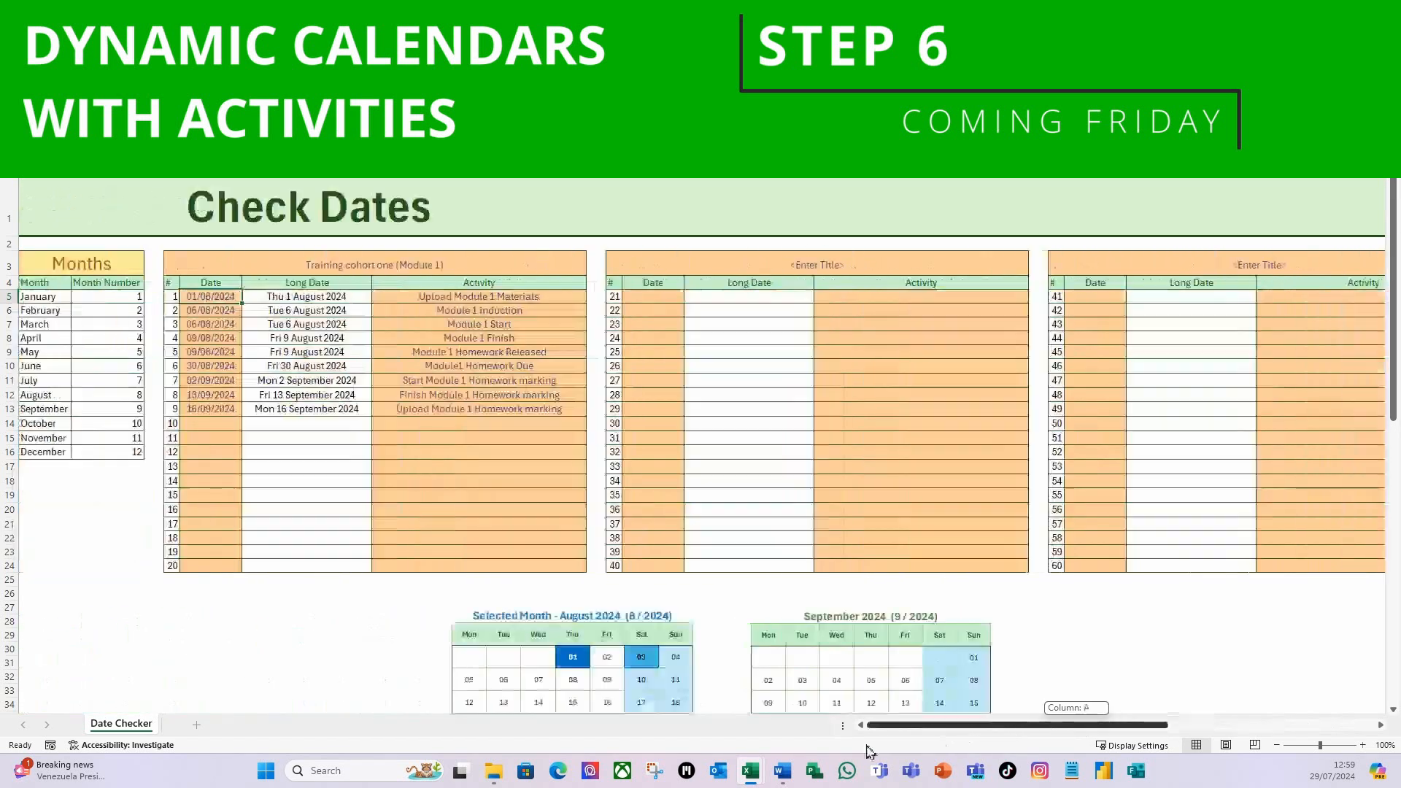
pyautogui.scroll(-1, 441, 657)
pyautogui.scroll(-2, 441, 656)
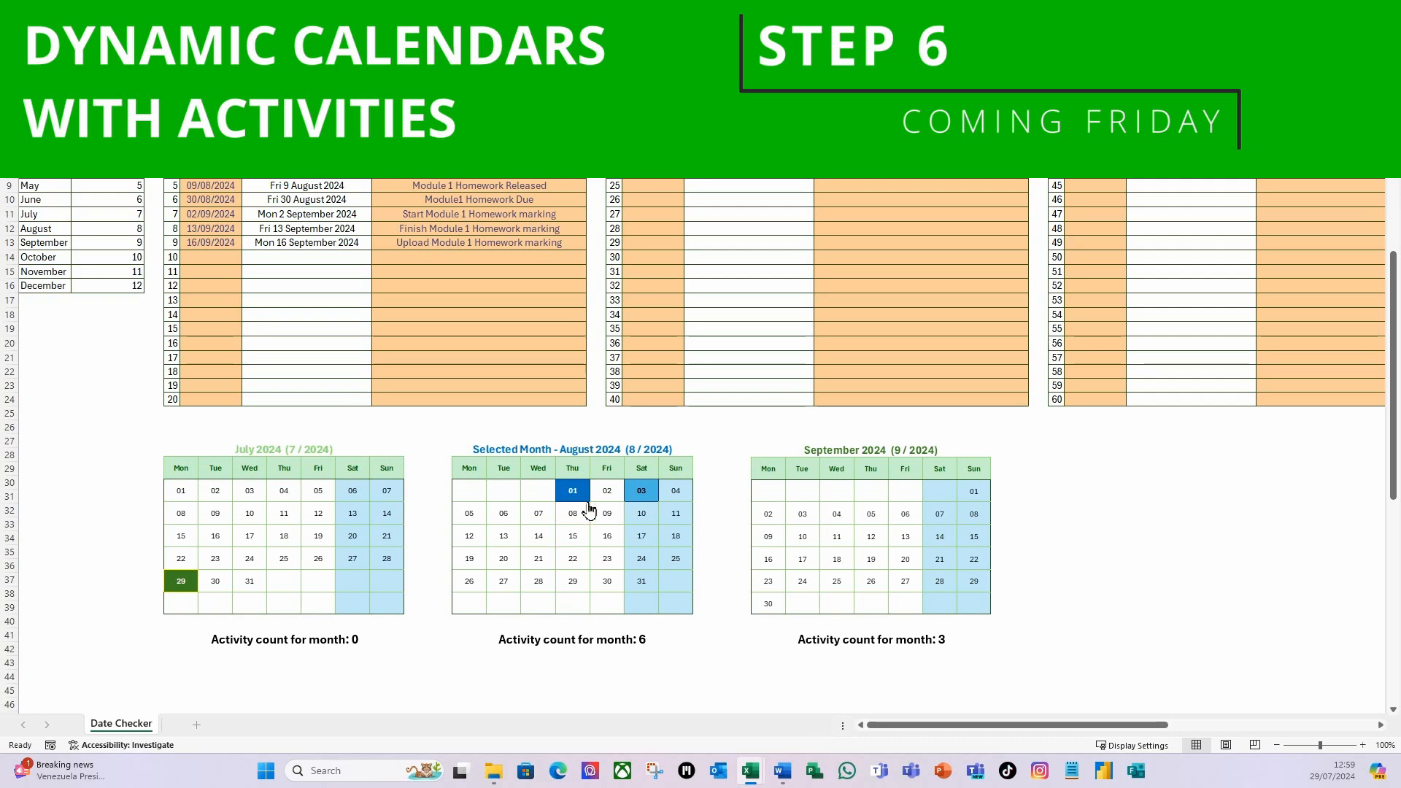
pyautogui.click(576, 542)
pyautogui.scroll(-5, 619, 606)
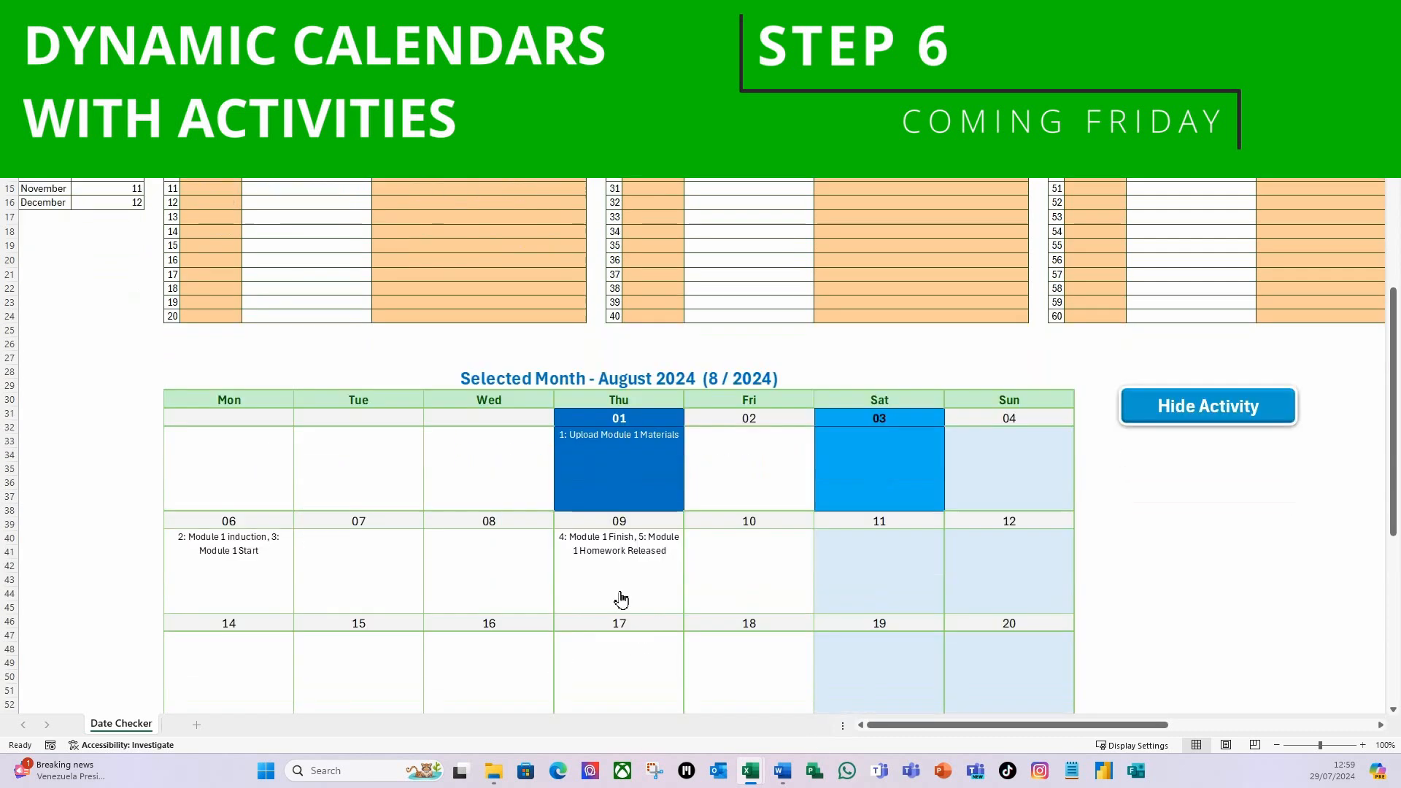